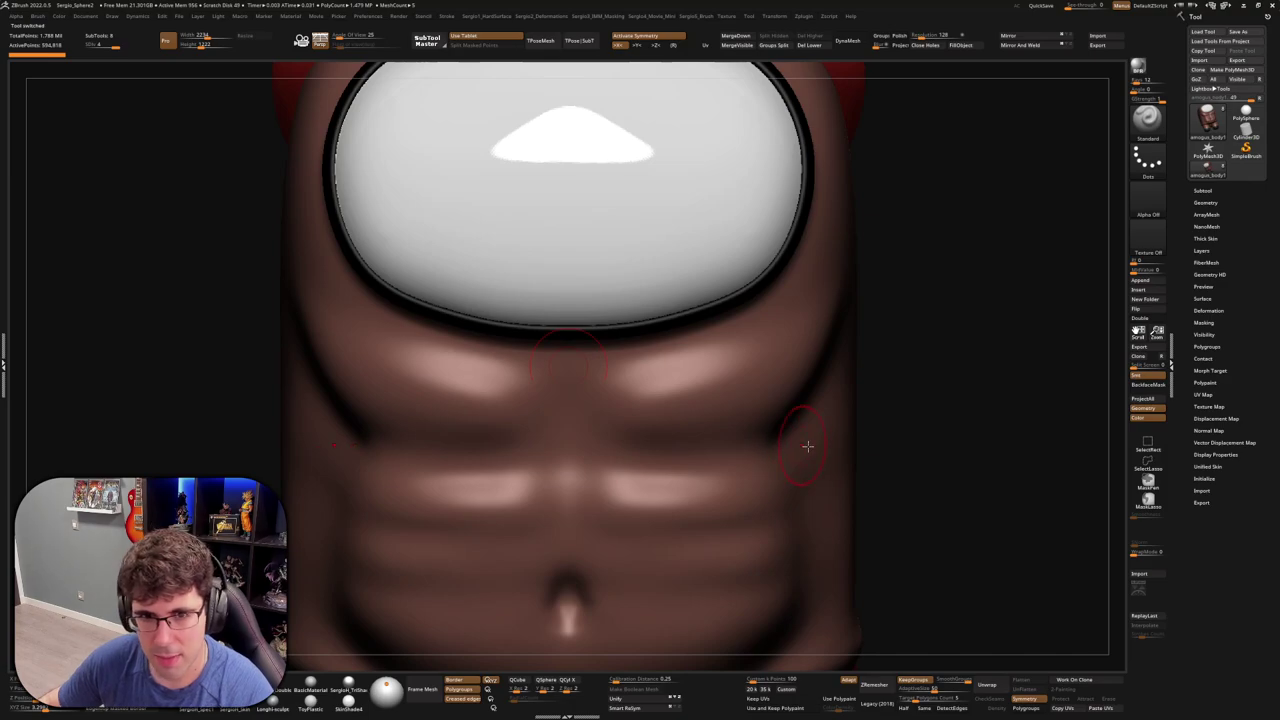
Orbit the model to inspect the flag backpack and the back of the bandana
right_click_drag(841, 435, 1015, 473)
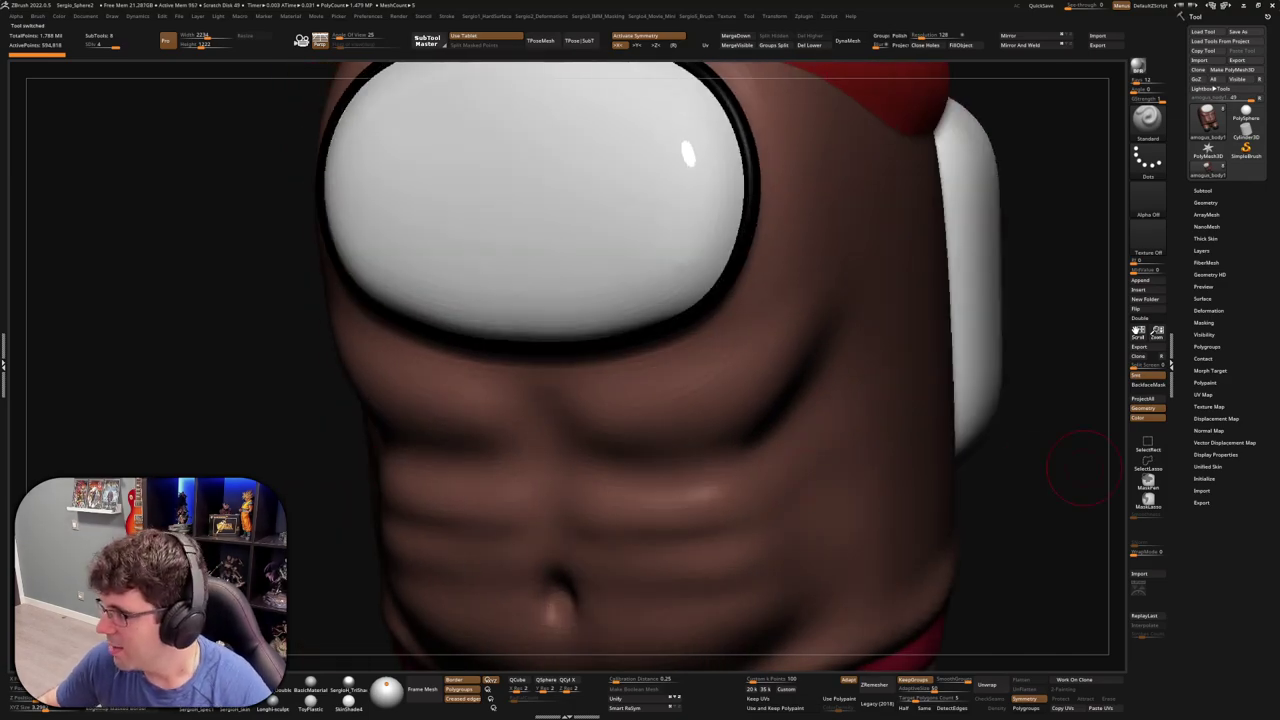
scroll(1015, 473, "down", 5)
mouse_move(928, 400)
right_mouse_down()
mouse_move(832, 370)
mouse_move(820, 470)
mouse_move(851, 449)
right_mouse_up()
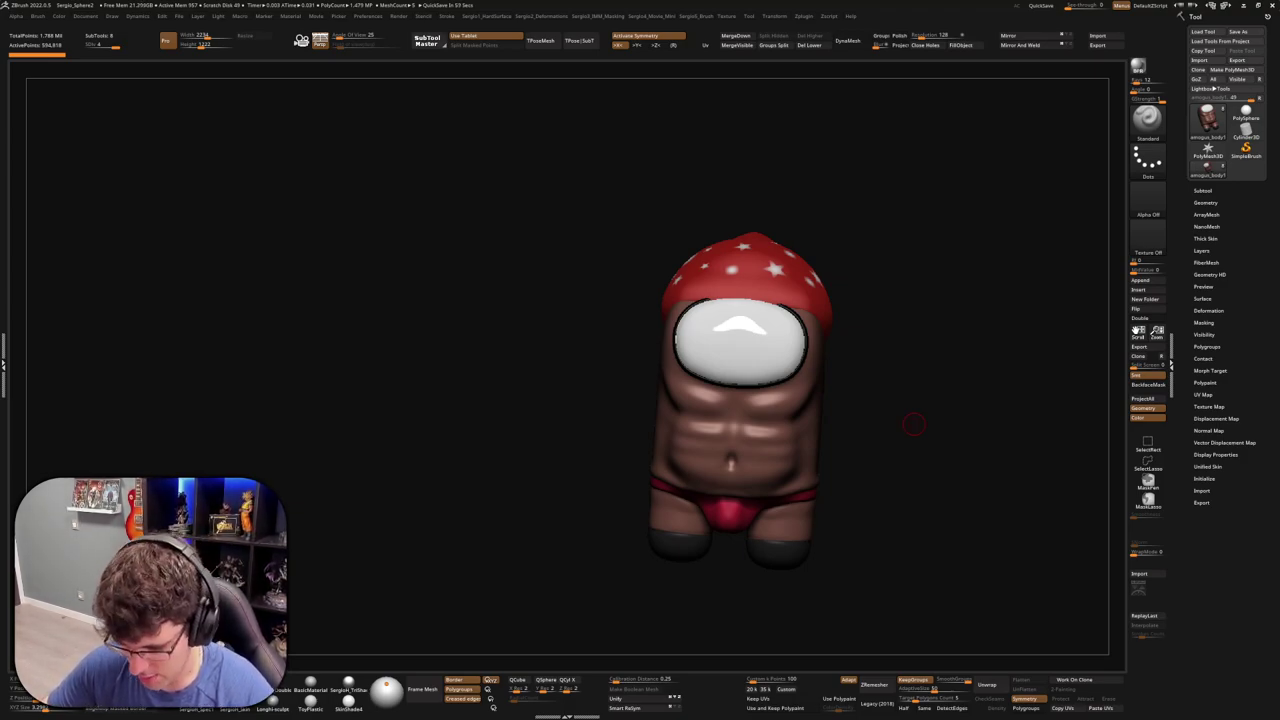
left_click_drag(917, 277, 807, 343)
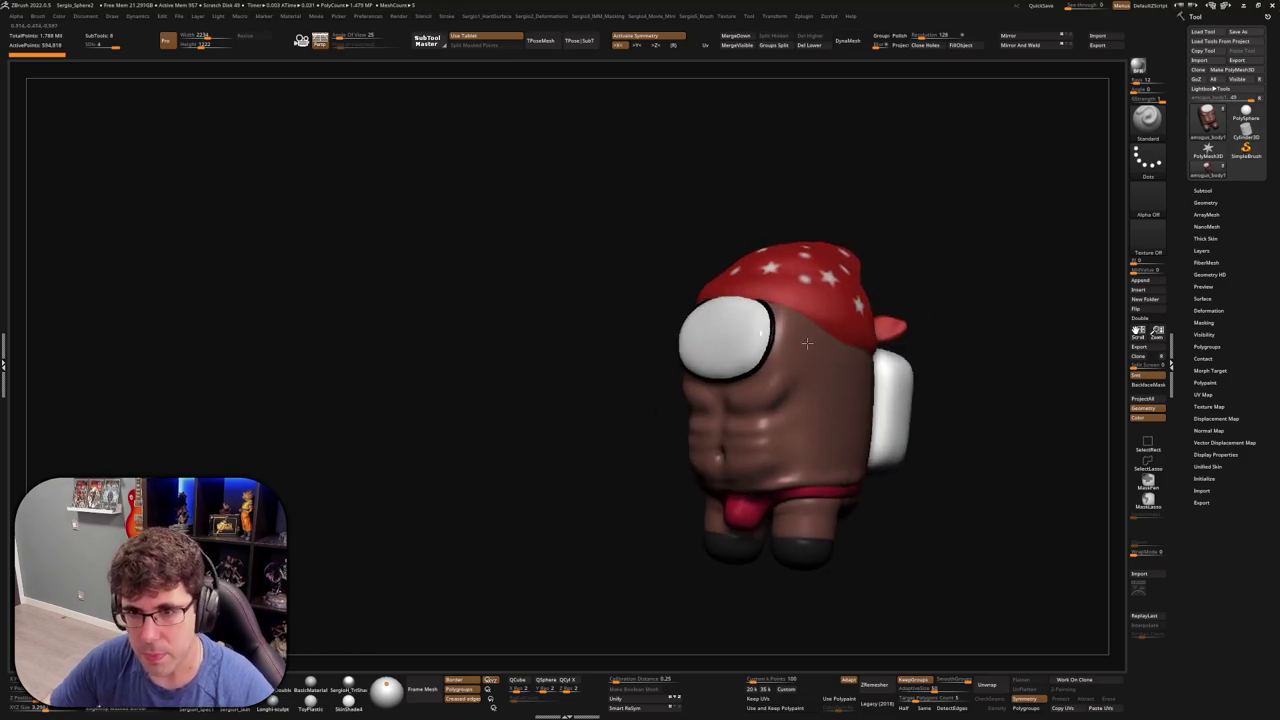
mouse_move(807, 343)
right_mouse_down()
mouse_move(750, 349)
mouse_move(732, 276)
right_mouse_up()
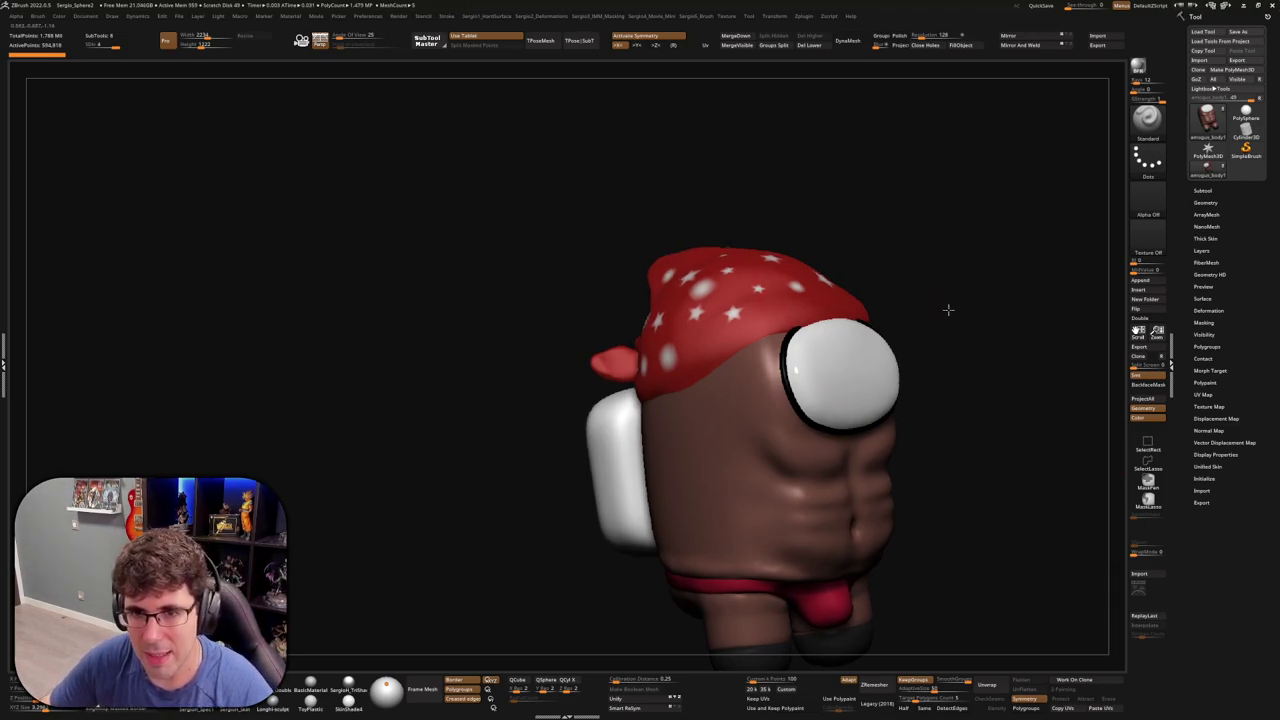
mouse_move(946, 306)
left_mouse_down()
mouse_move(697, 337)
mouse_move(731, 360)
mouse_move(738, 398)
mouse_move(801, 487)
mouse_move(786, 420)
mouse_move(790, 380)
mouse_move(810, 374)
left_mouse_up()
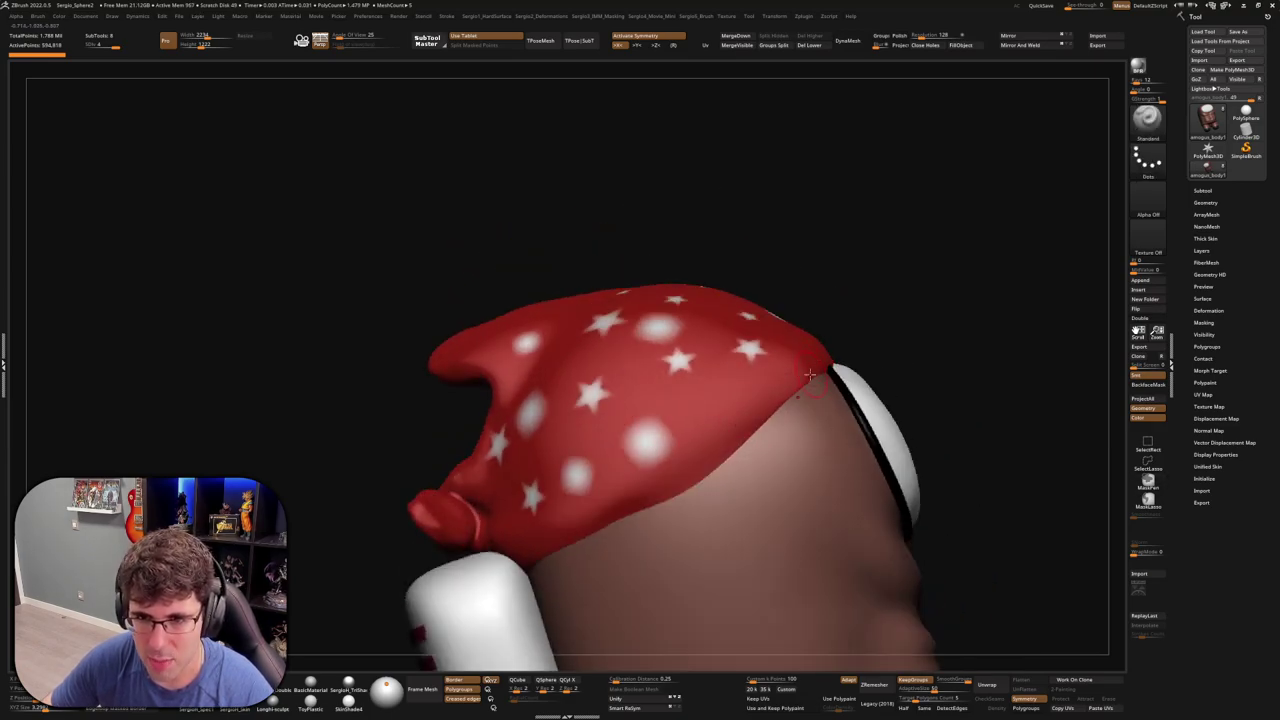
Move in close around the bandana and make PolySphere1 the active subtool
left_click_drag(727, 435, 728, 201)
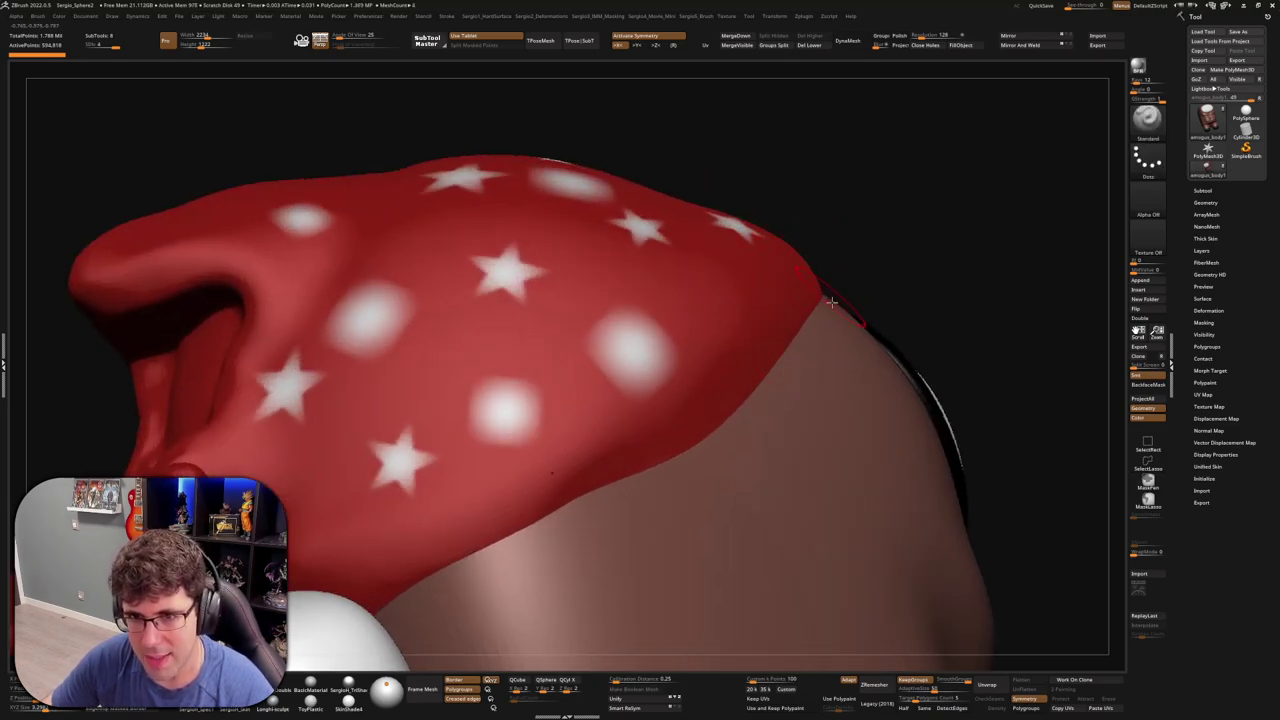
left_click_drag(887, 287, 809, 266)
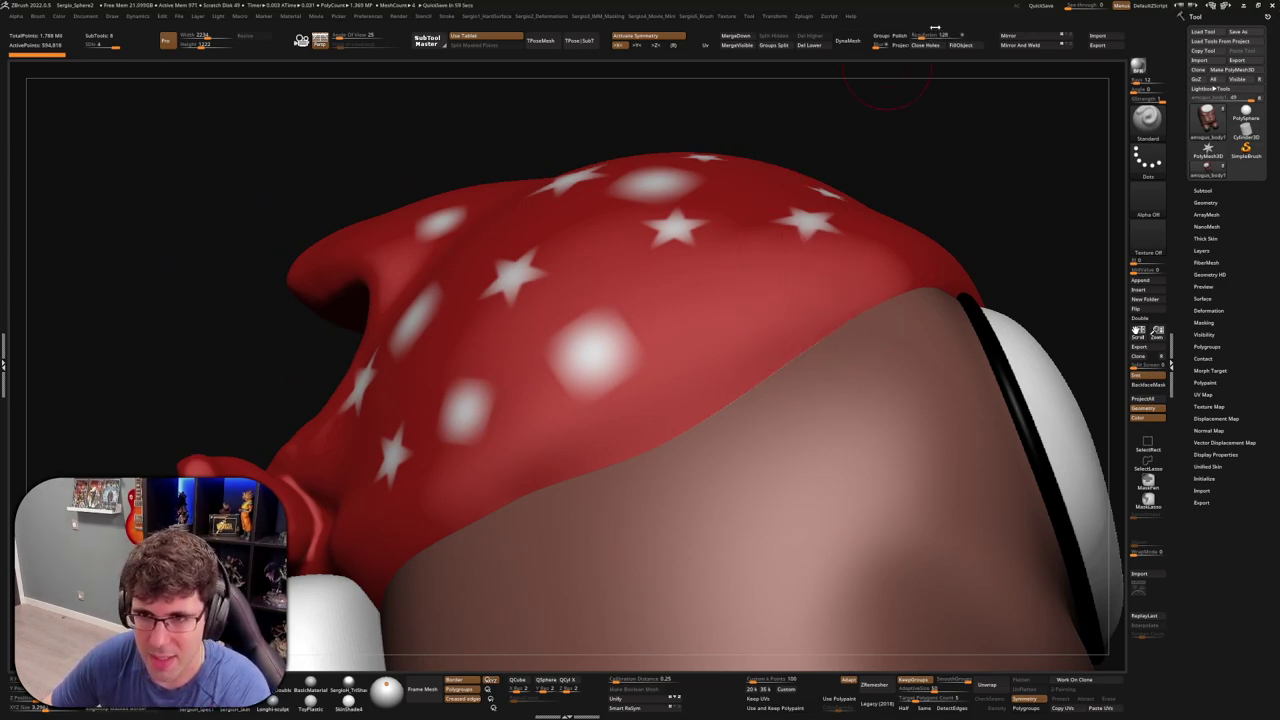
left_click_drag(1006, 229, 1008, 248)
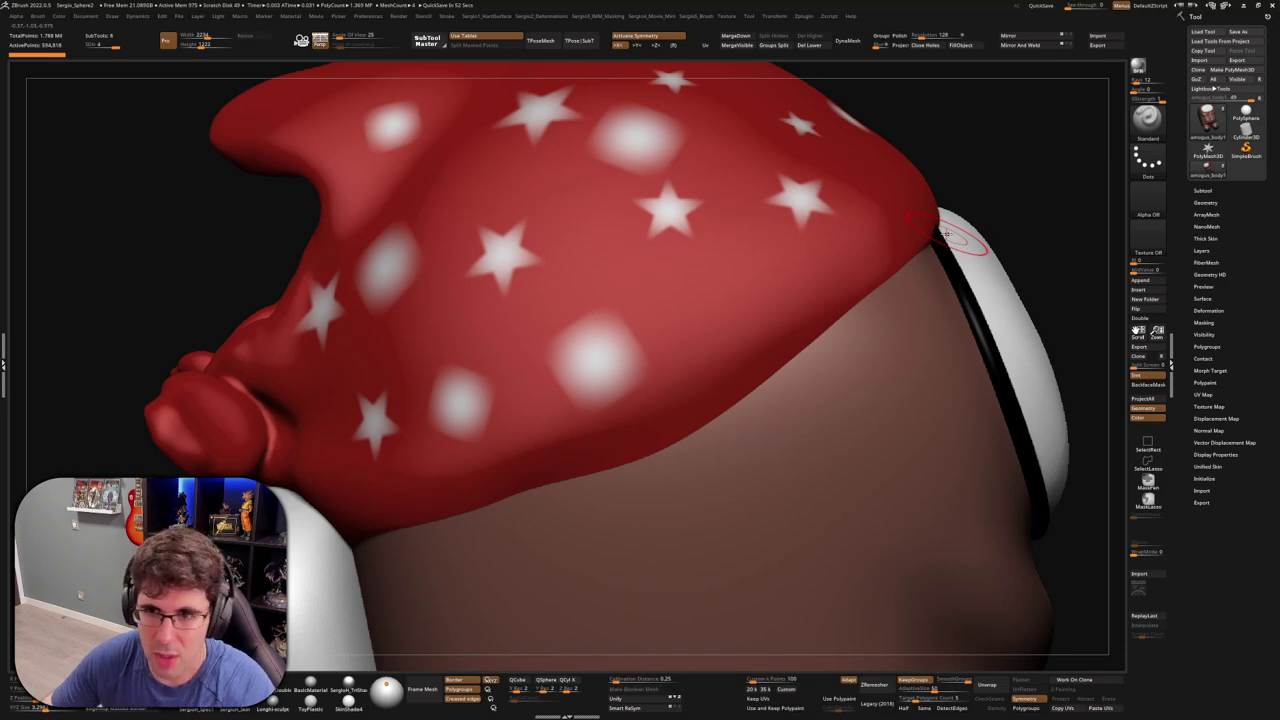
mouse_move(851, 380)
right_mouse_down()
mouse_move(791, 327)
mouse_move(777, 357)
right_mouse_up()
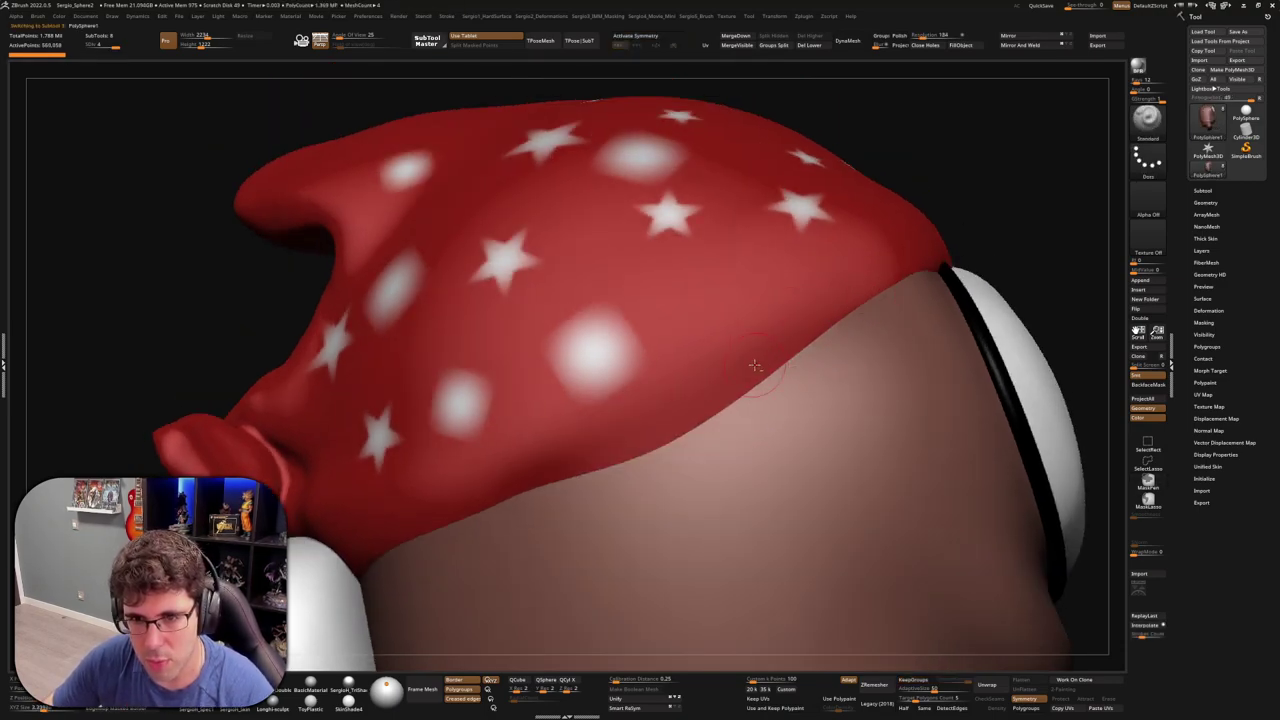
Orbit around the bandana knot and toggle the spacebar brush palette
right_click_drag(743, 357, 716, 380)
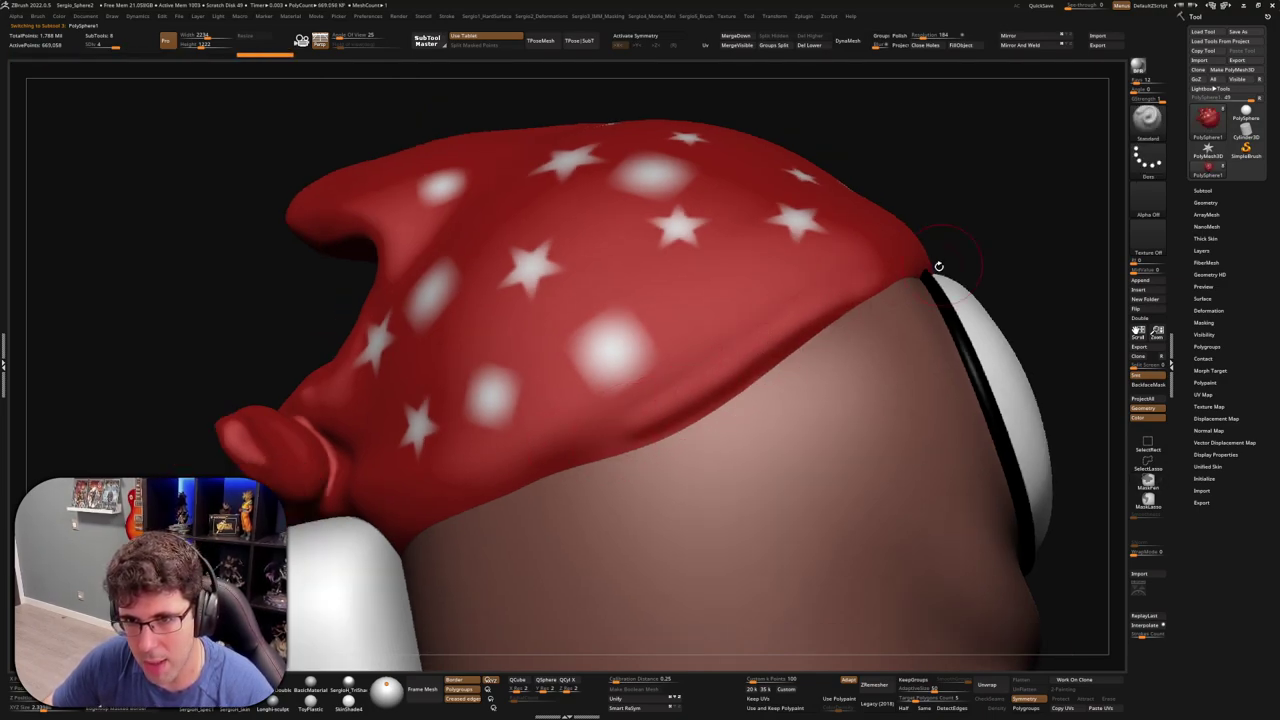
right_click_drag(683, 418, 778, 330)
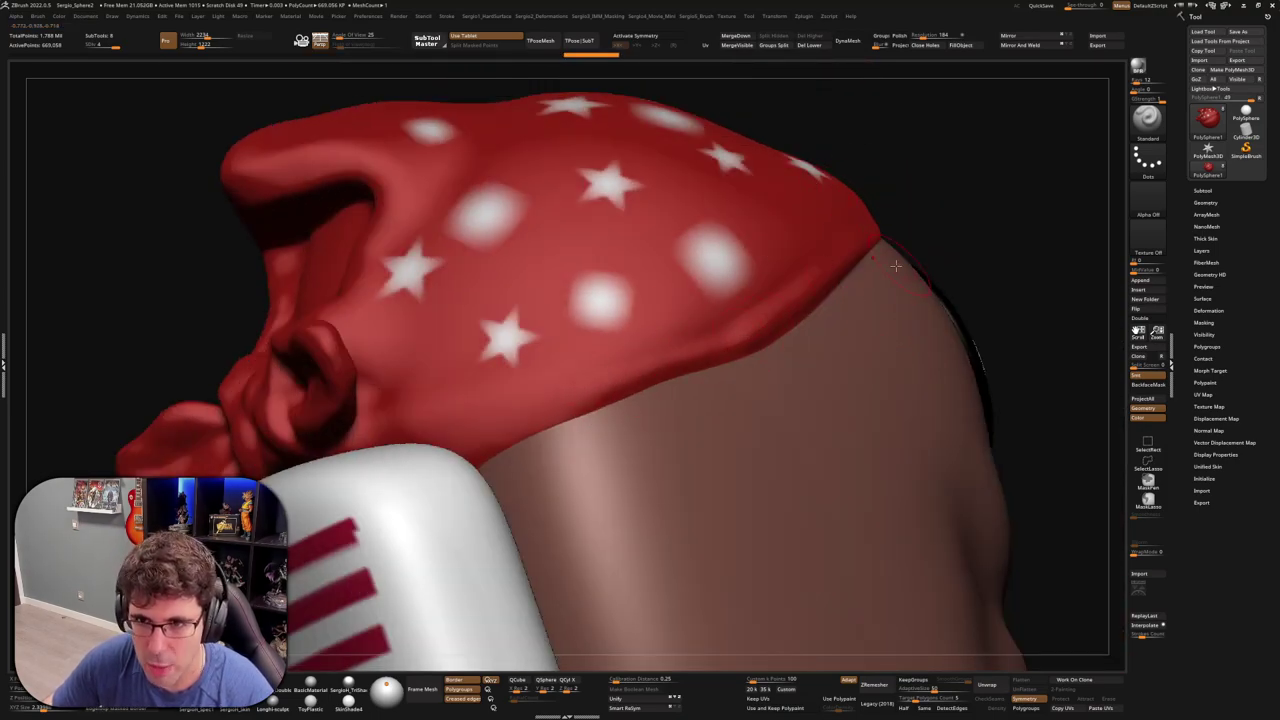
mouse_move(792, 264)
right_mouse_down()
mouse_move(788, 297)
mouse_move(718, 330)
right_mouse_up()
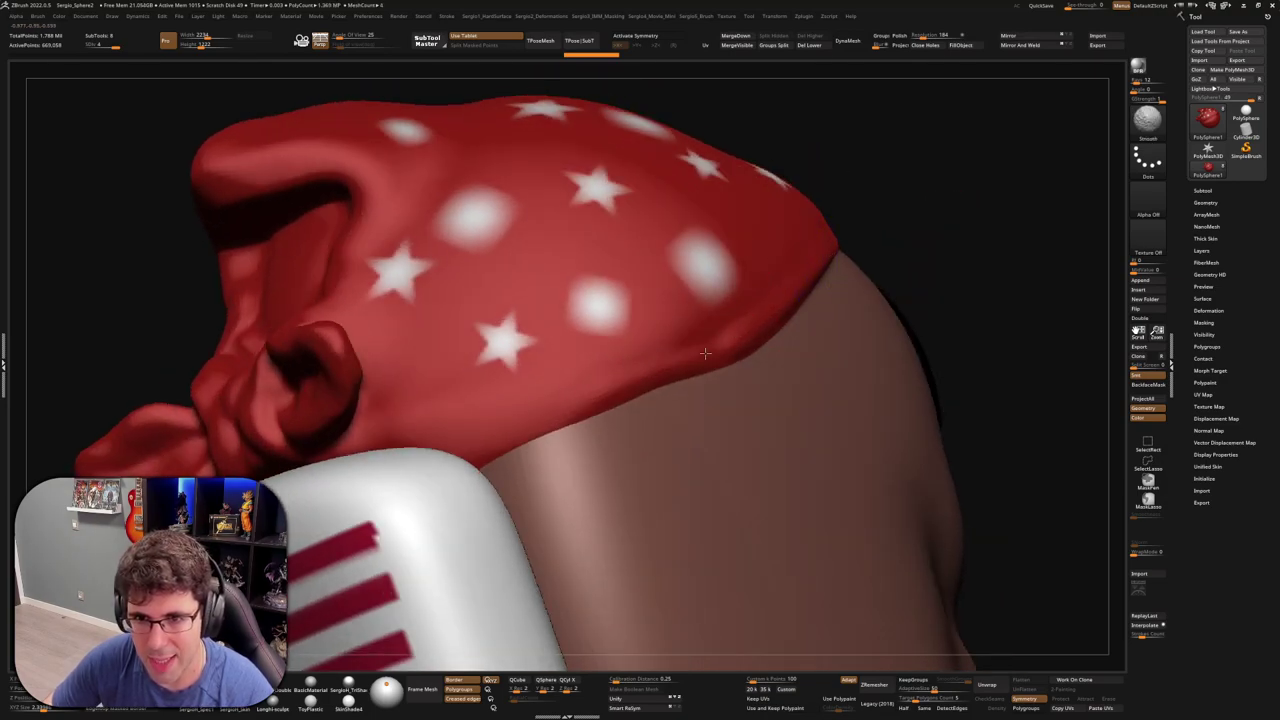
key("space")
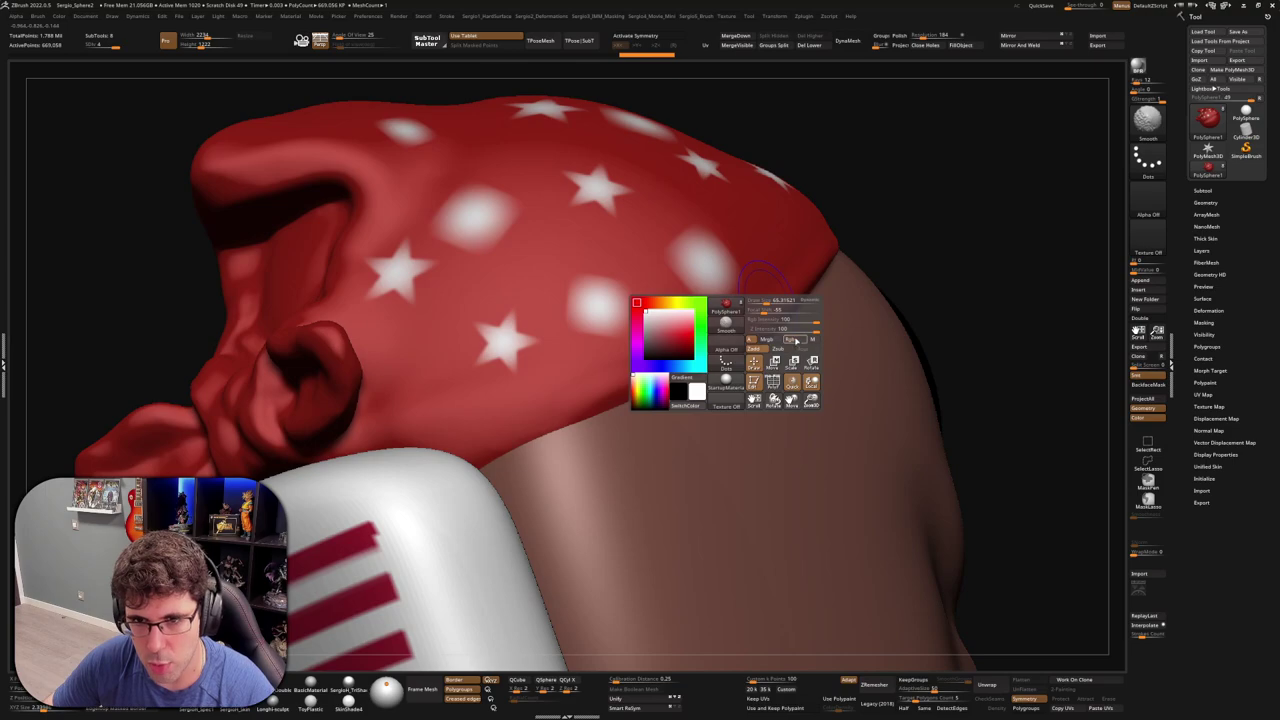
key("shift+f")
key("shift+f")
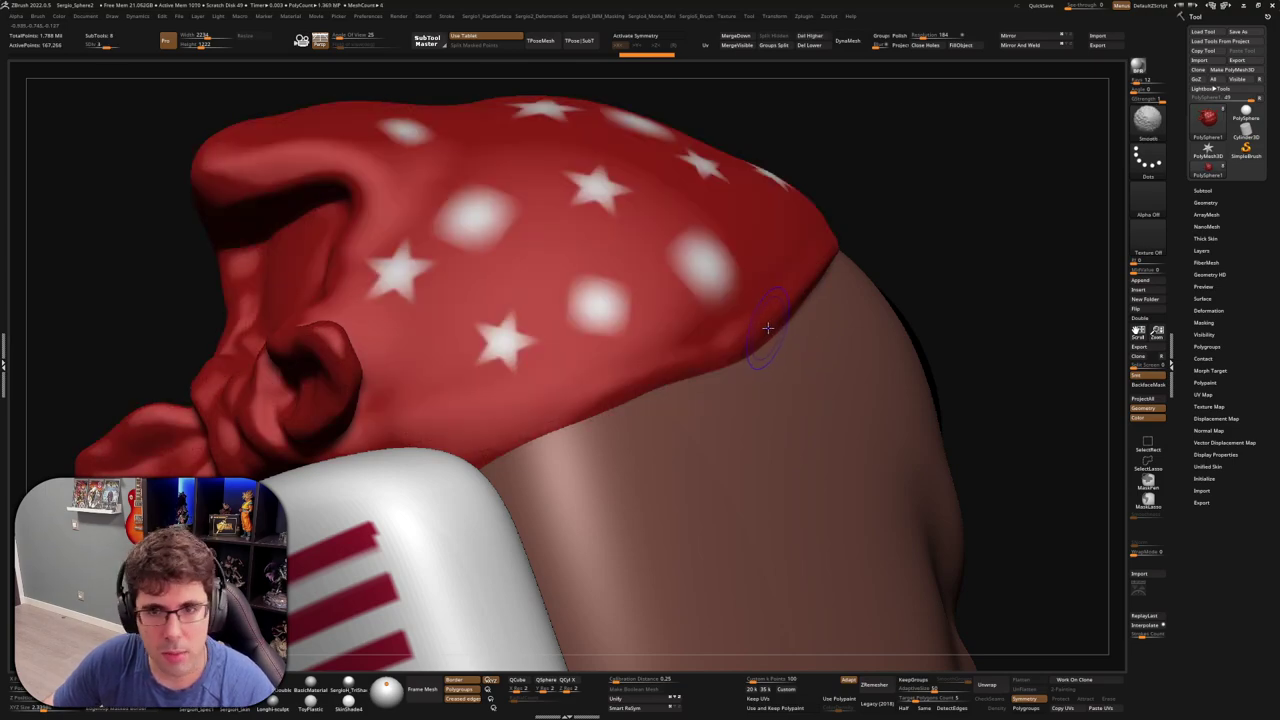
Switch to the DamStandard brush and reset it to its default alpha
key("space")
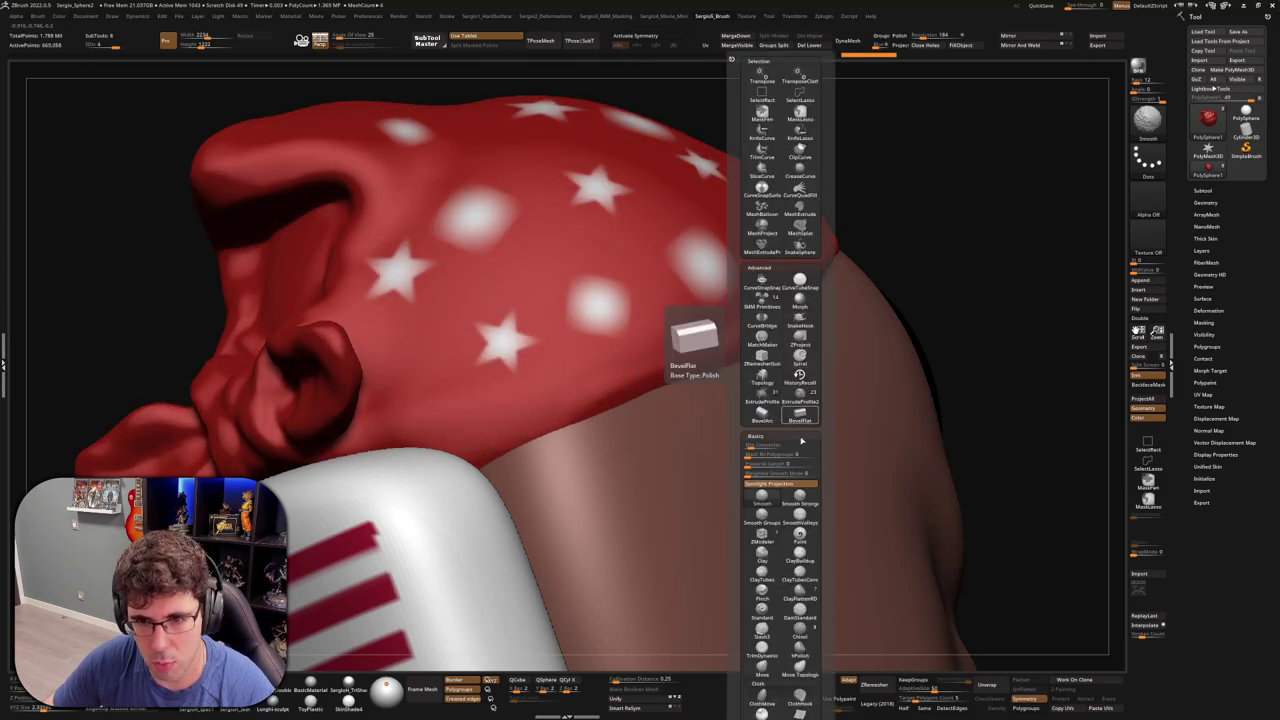
key("shift")
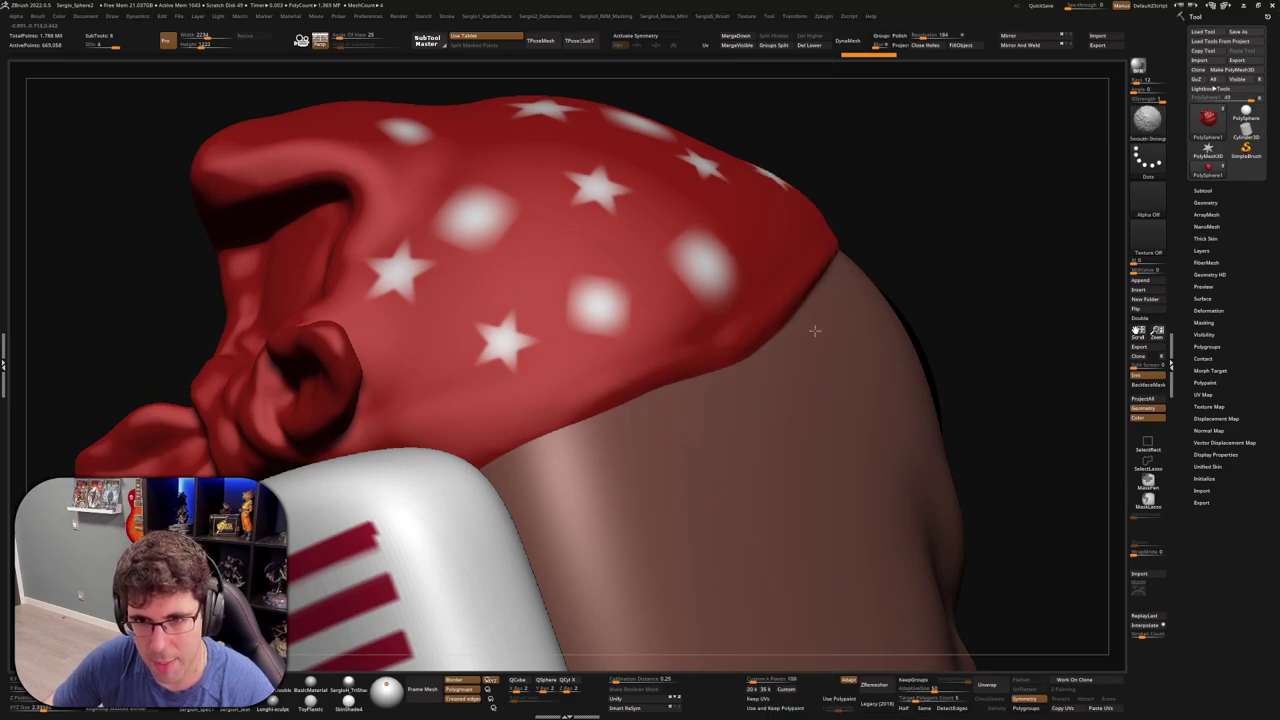
mouse_move(793, 296)
right_mouse_down()
mouse_move(820, 320)
mouse_move(804, 307)
mouse_move(900, 260)
right_mouse_up()
left_click(1148, 202)
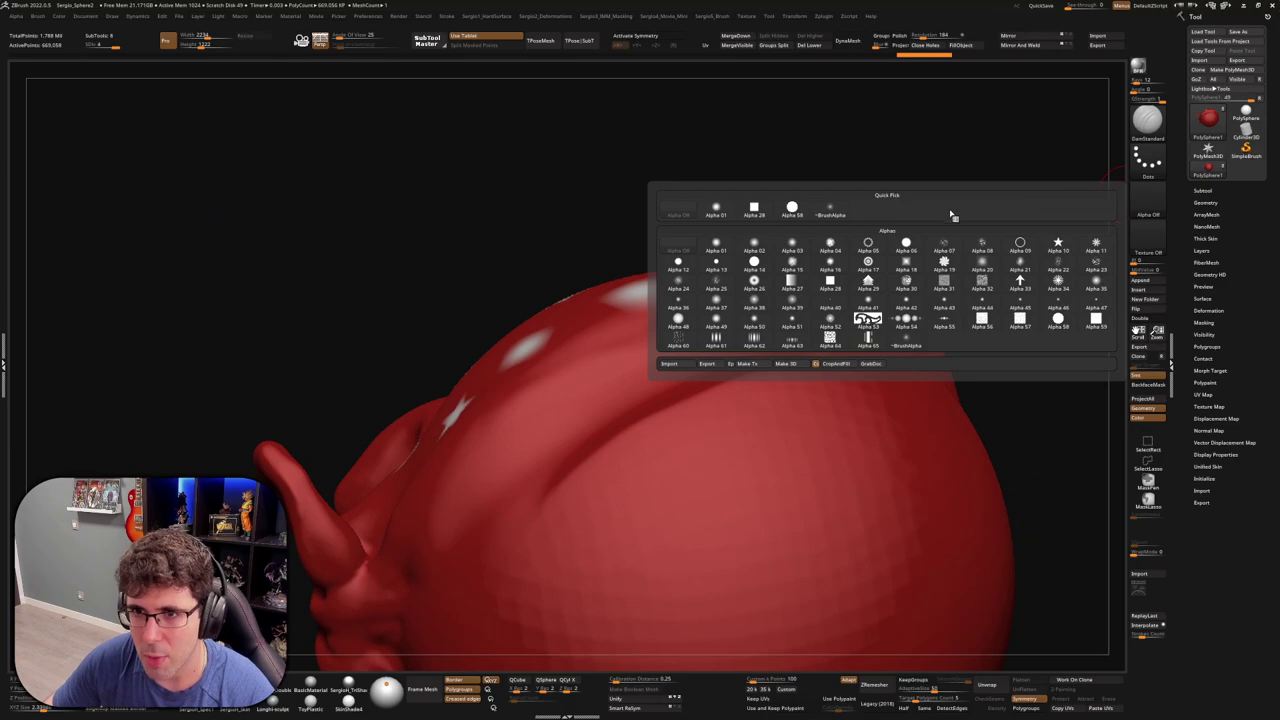
left_click(832, 212)
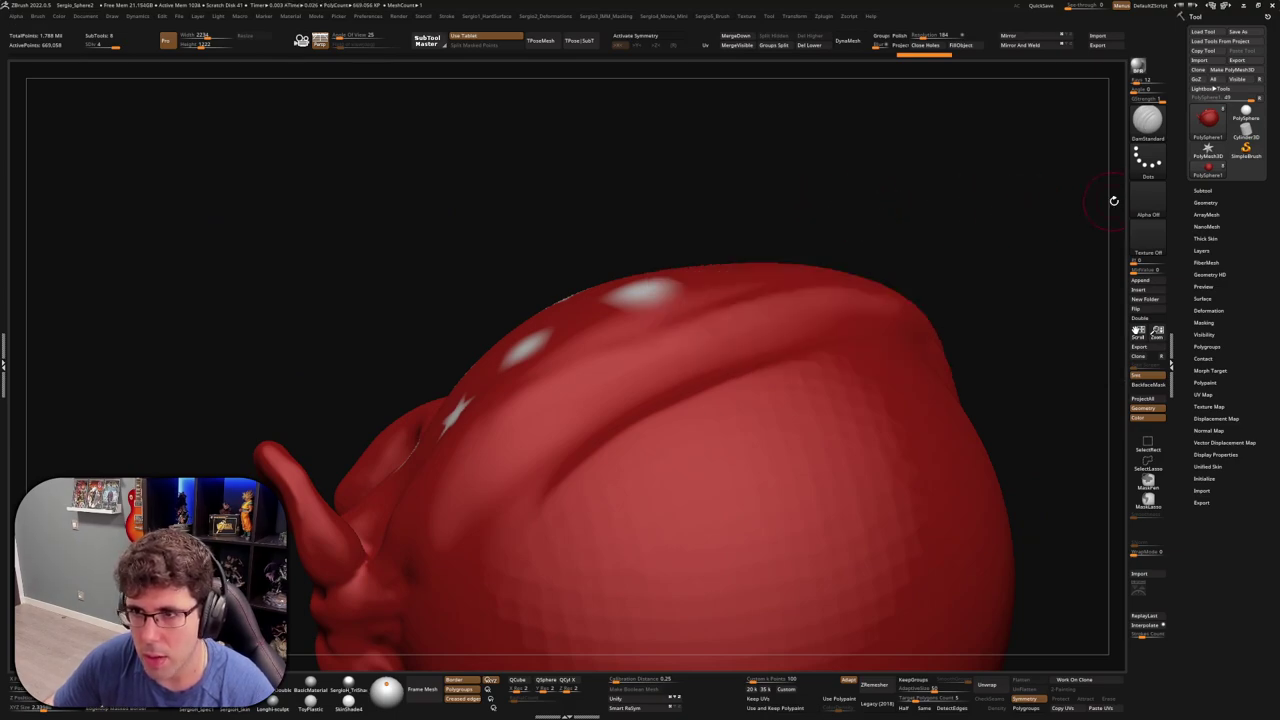
left_click(1148, 202)
key("ctrl+shift")
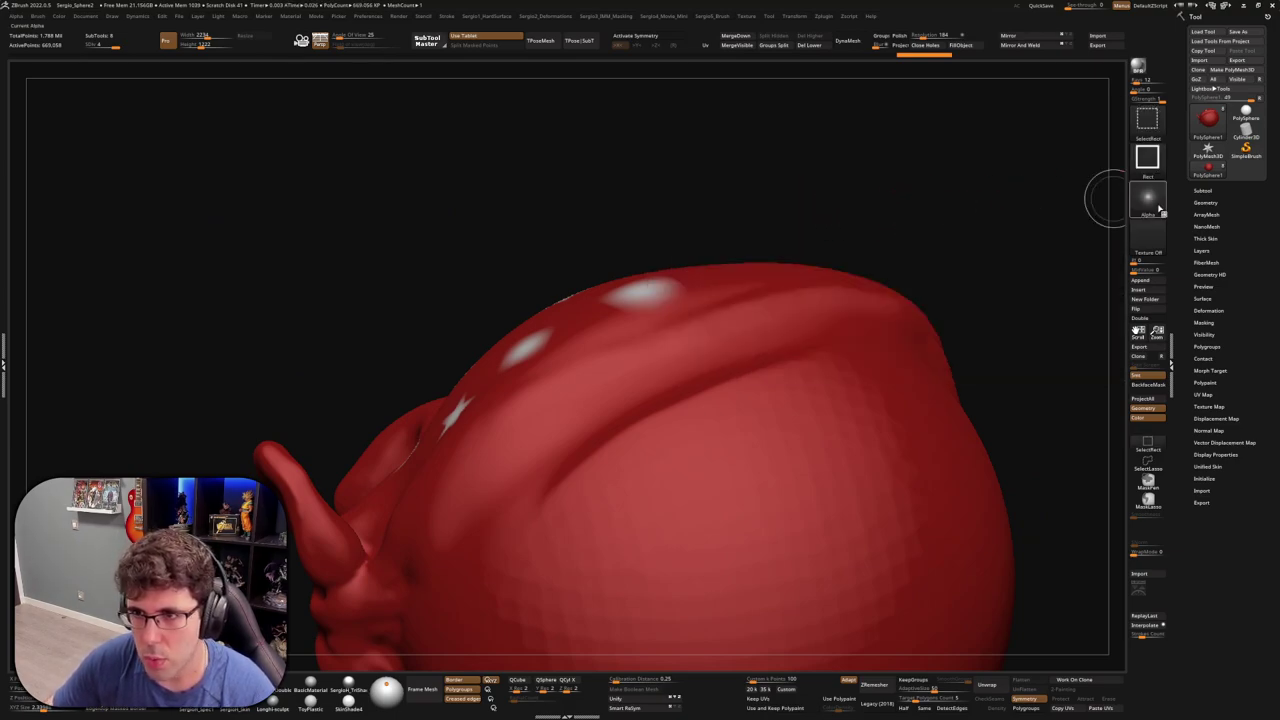
left_click(1148, 202)
left_click(715, 210)
Carve a long, deep diagonal crease across the top of the bandana
right_click_drag(715, 300, 683, 343)
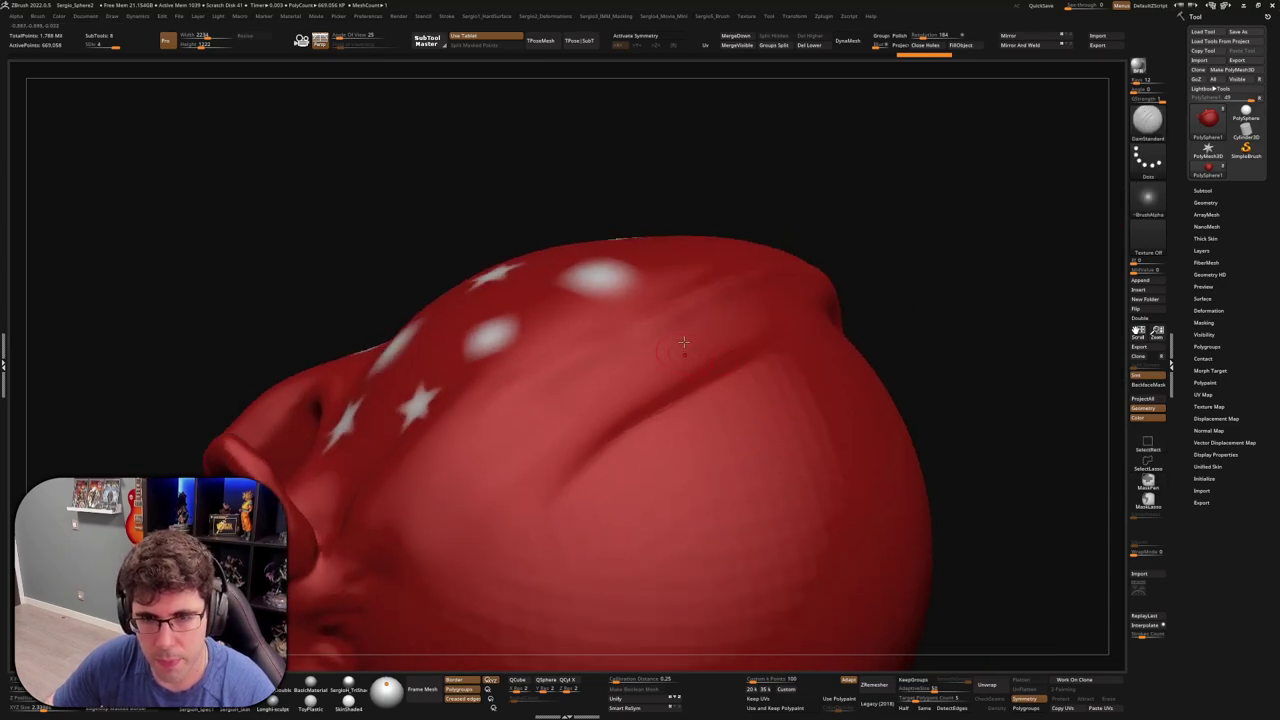
left_click_drag(622, 350, 730, 298)
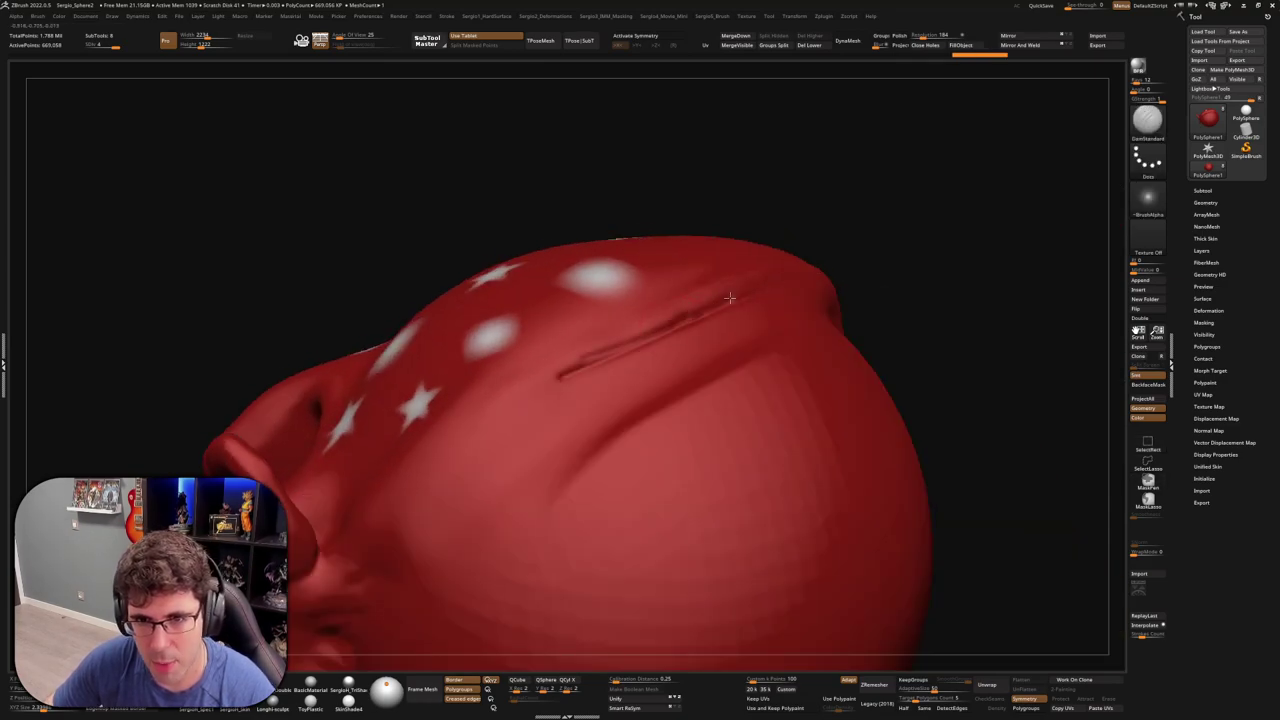
mouse_move(820, 277)
left_mouse_down()
mouse_move(467, 449)
mouse_move(544, 394)
left_mouse_up()
right_click_drag(434, 472, 900, 190)
key("ctrl")
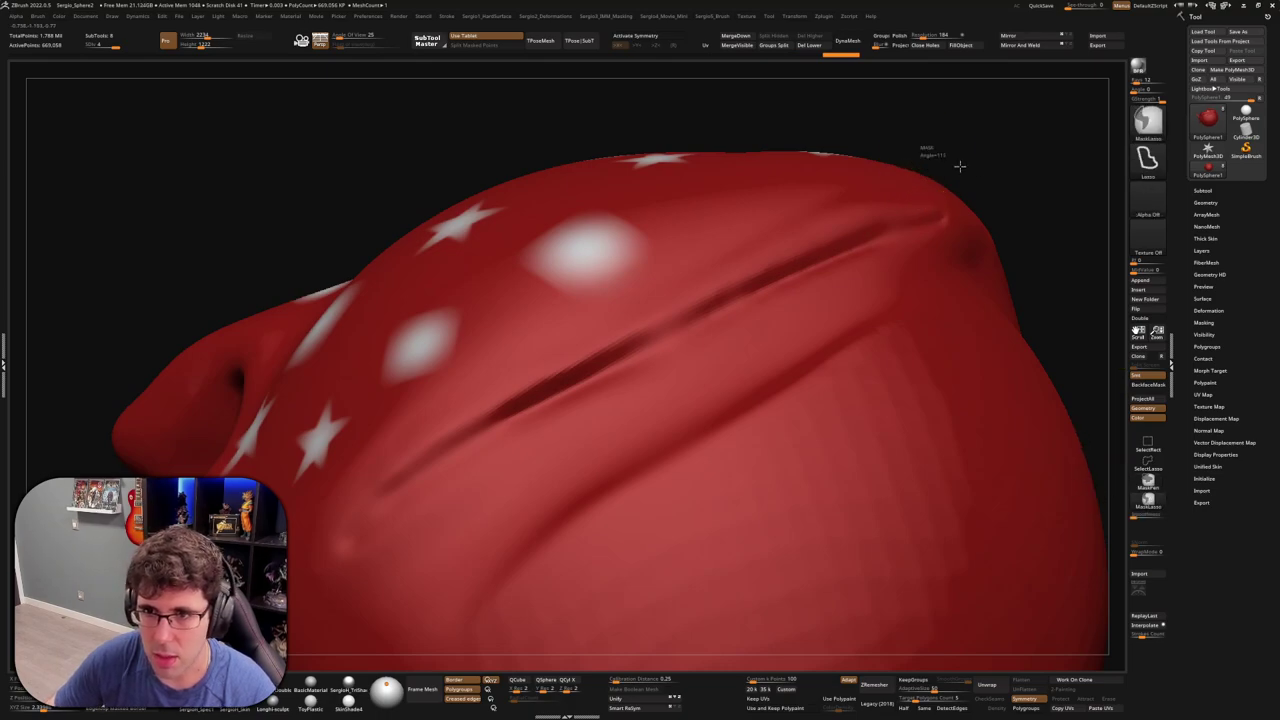
Mask along the crease, invert the mask, and puff the bandana's lower hem outward
mouse_move(955, 168)
left_mouse_down("ctrl")
mouse_move(709, 313)
mouse_move(857, 297)
left_mouse_up("ctrl")
key("ctrl+i")
mouse_move(857, 297)
right_mouse_down()
mouse_move(777, 271)
mouse_move(777, 346)
mouse_move(829, 177)
right_mouse_up()
left_click_drag(778, 272, 749, 288)
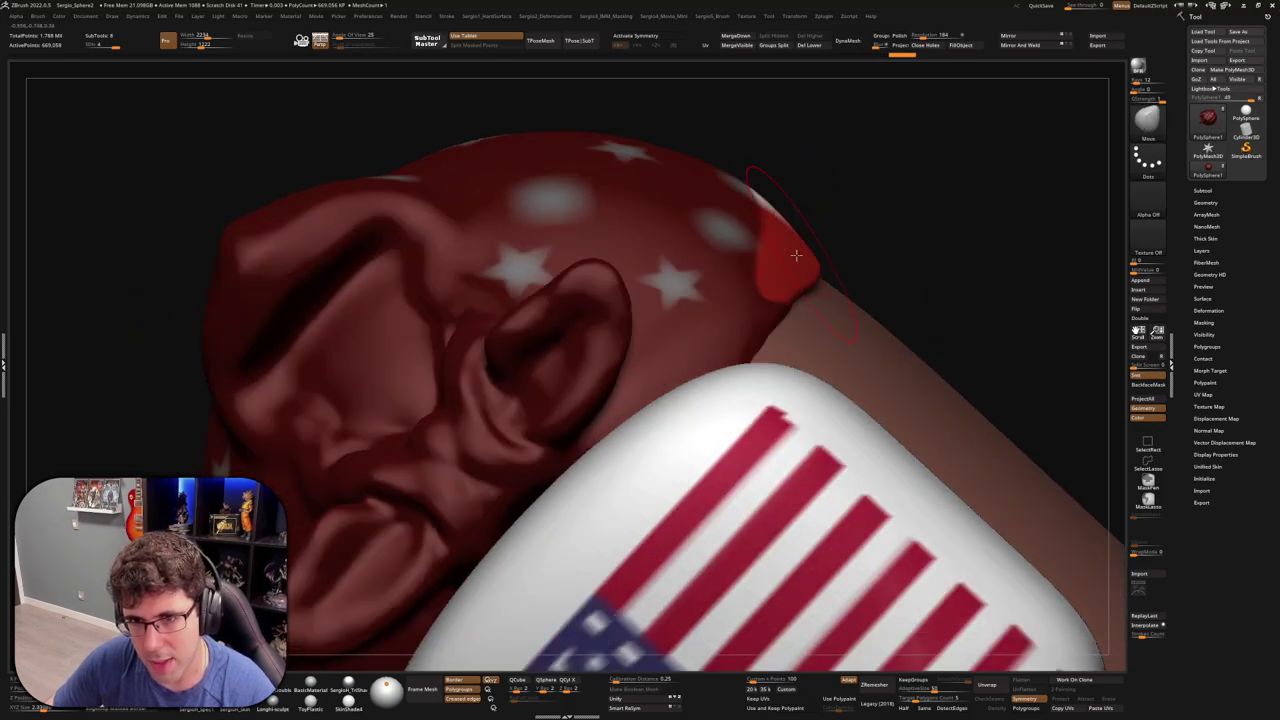
mouse_move(790, 262)
right_mouse_down()
mouse_move(831, 224)
mouse_move(793, 235)
mouse_move(776, 260)
right_mouse_up()
left_click_drag(905, 265, 865, 265)
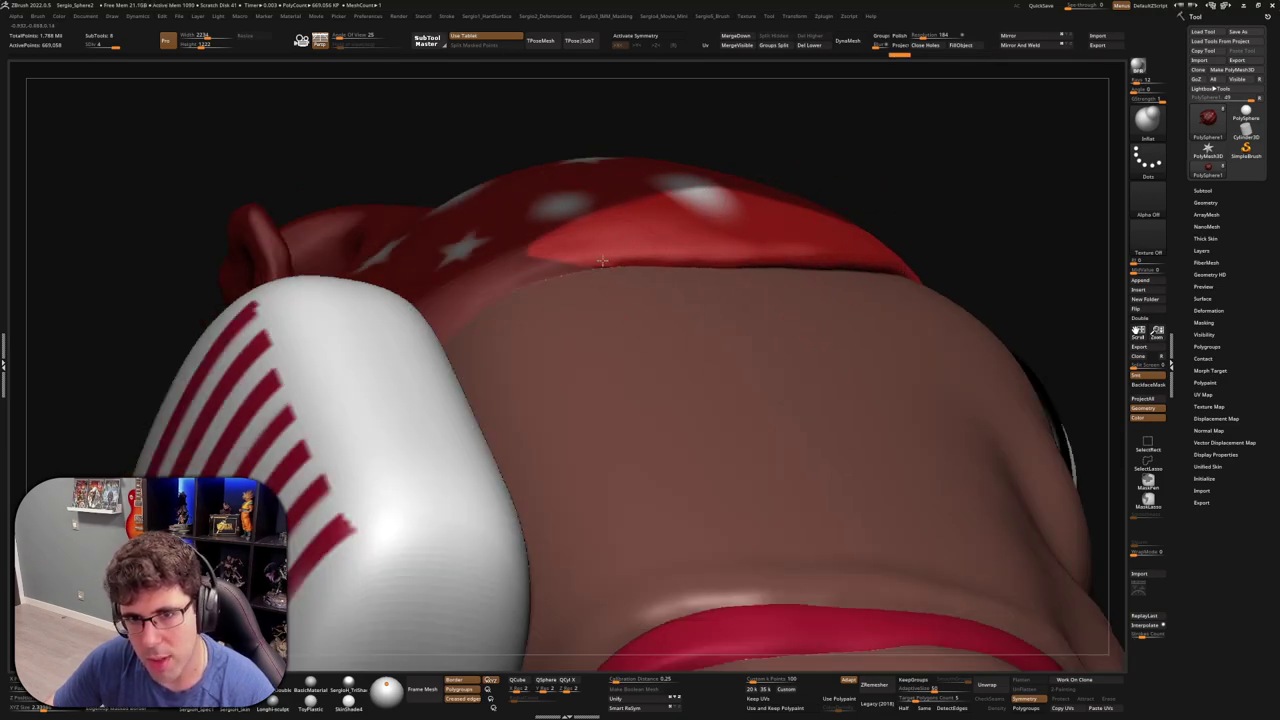
Orbit around the head and clear the mask from the bandana
mouse_move(830, 265)
right_mouse_down()
mouse_move(827, 301)
mouse_move(857, 323)
mouse_move(777, 260)
right_mouse_up()
right_click_drag(748, 276, 768, 232)
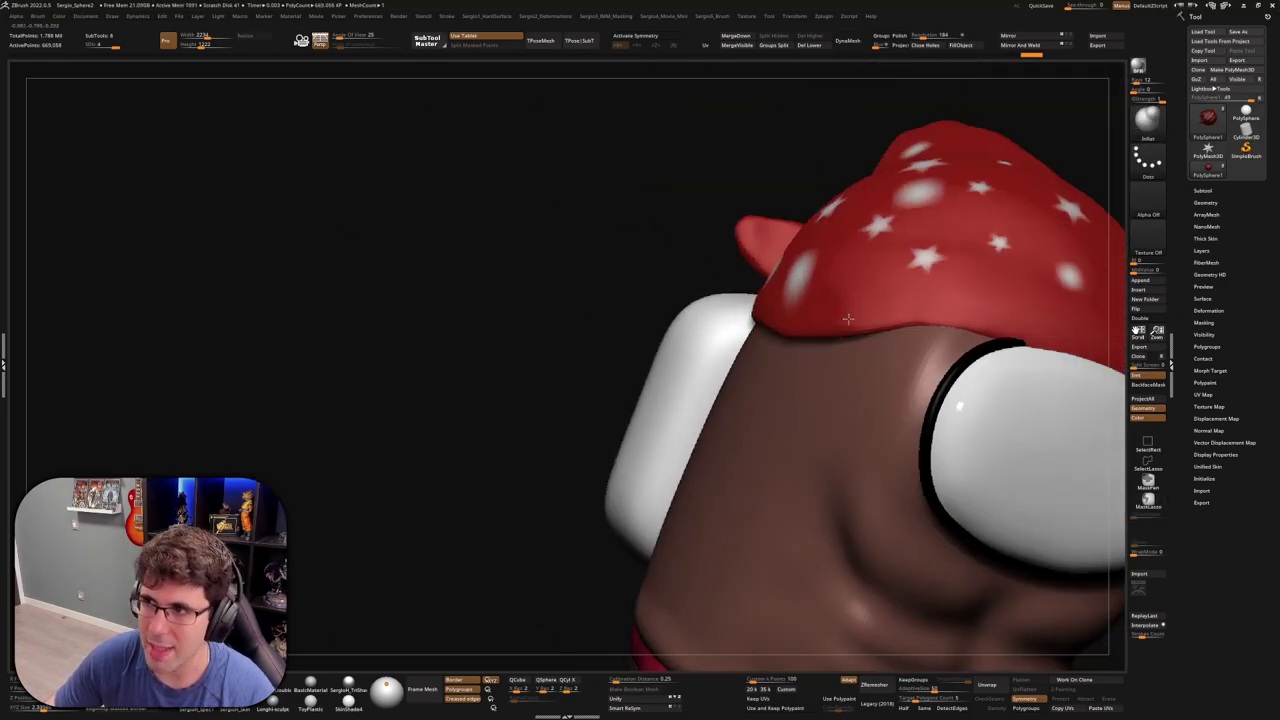
mouse_move(817, 328)
right_mouse_down()
mouse_move(888, 282)
mouse_move(934, 286)
right_mouse_up()
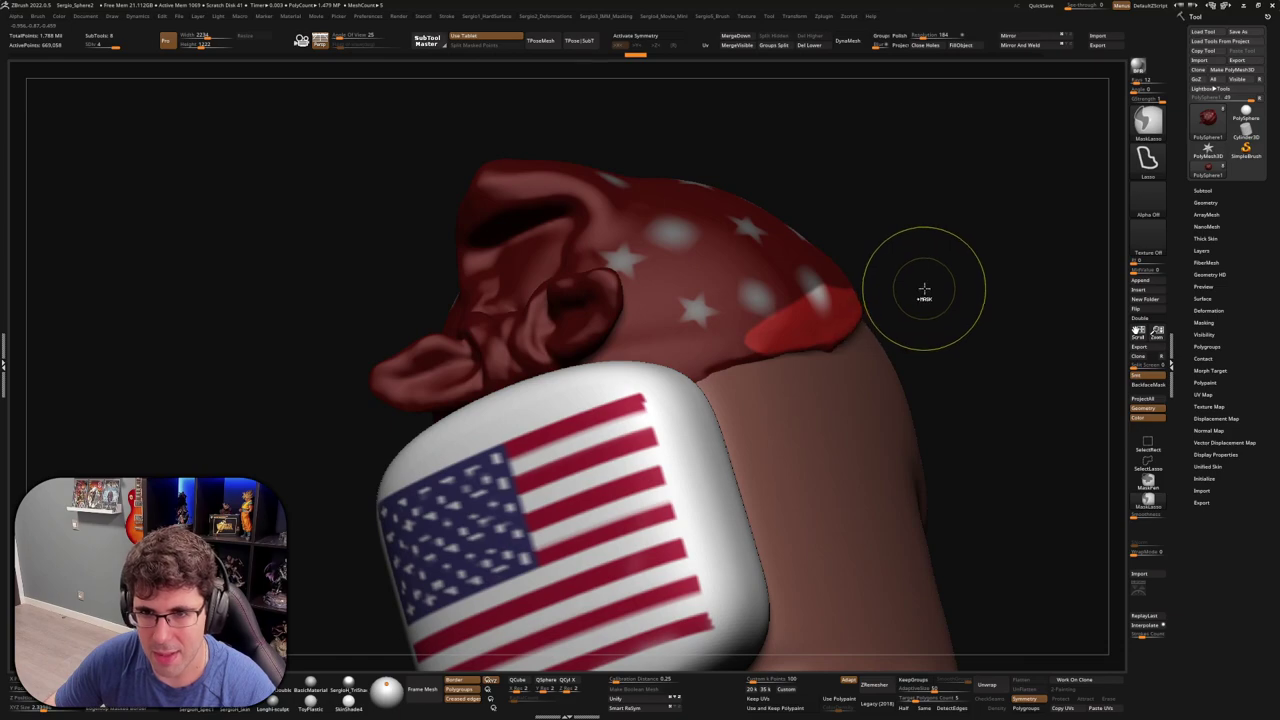
left_click_drag(924, 289, 920, 286, "ctrl")
mouse_move(951, 294)
right_mouse_down()
mouse_move(717, 420)
mouse_move(793, 347)
right_mouse_up()
Confirm discarding the later undo steps and toggle Solo off to show the head and glove
left_click(750, 374)
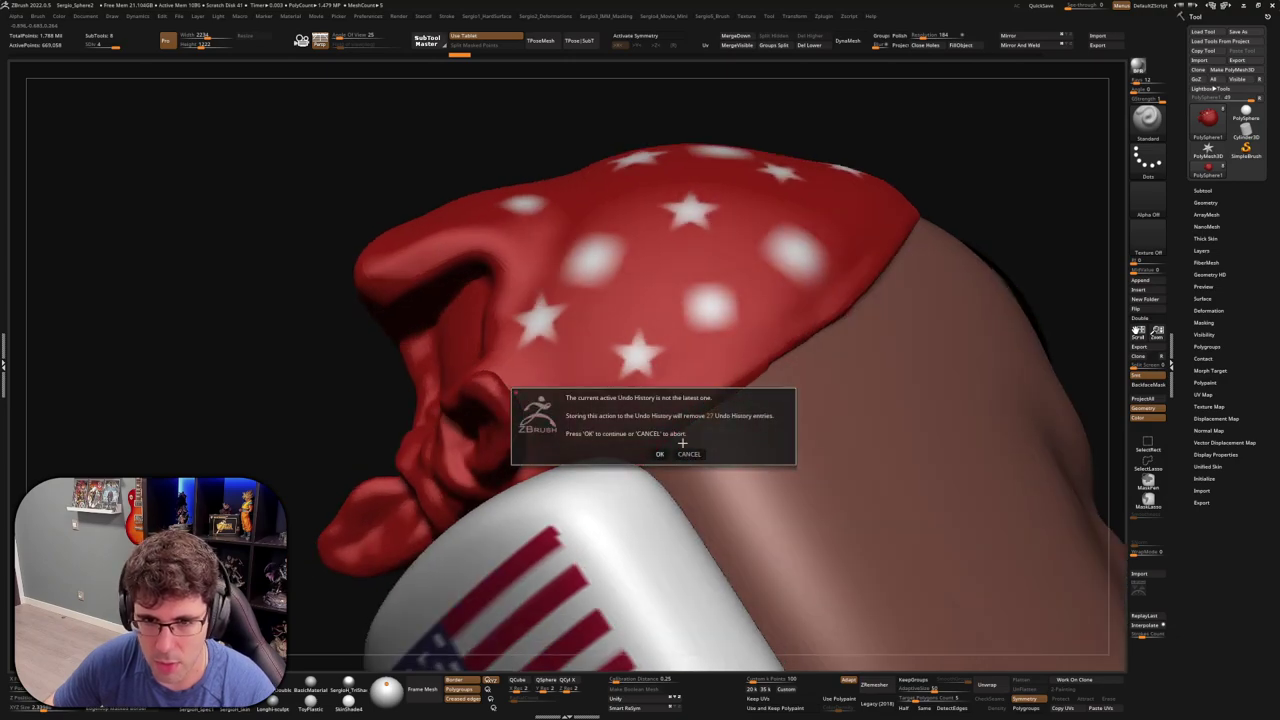
left_click(660, 454)
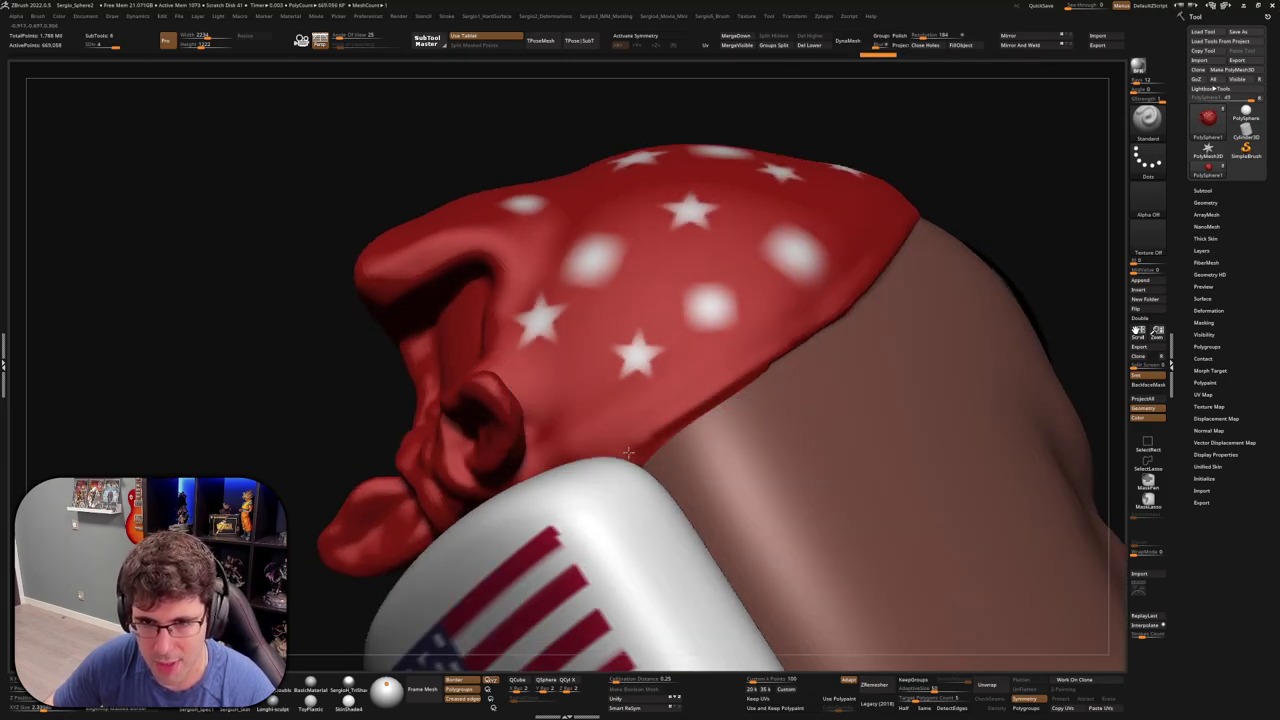
right_click_drag(868, 323, 880, 323)
left_click(880, 323, "ctrl+shift")
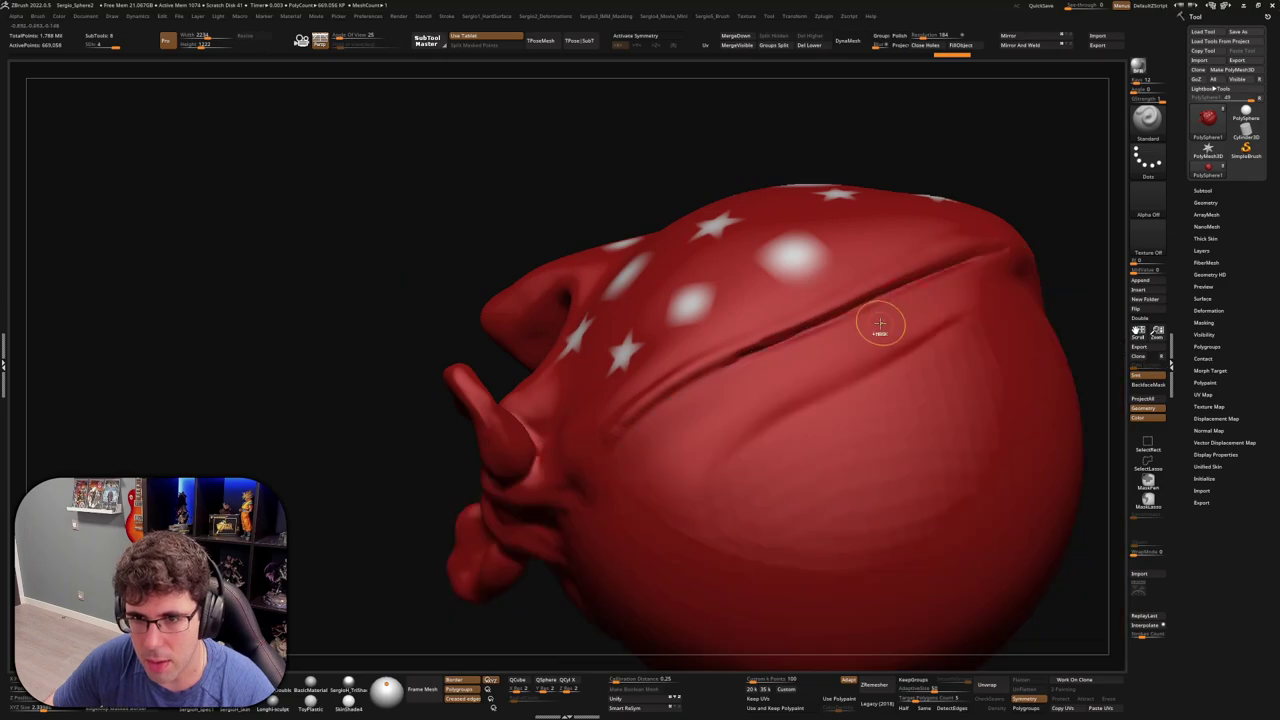
left_click(828, 358, "ctrl+shift")
Sculpt a diagonal fold crease across the bandana's side with the Standard brush
right_click_drag(828, 358, 818, 298)
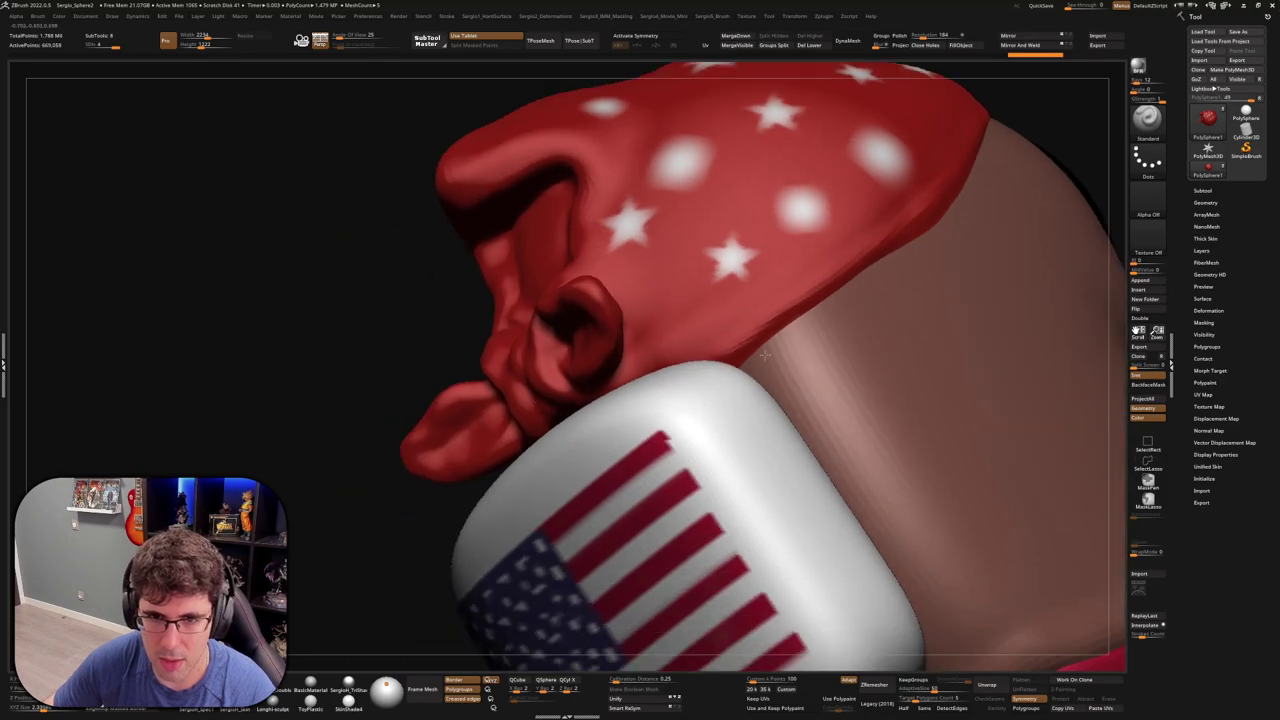
right_click_drag(627, 470, 822, 278)
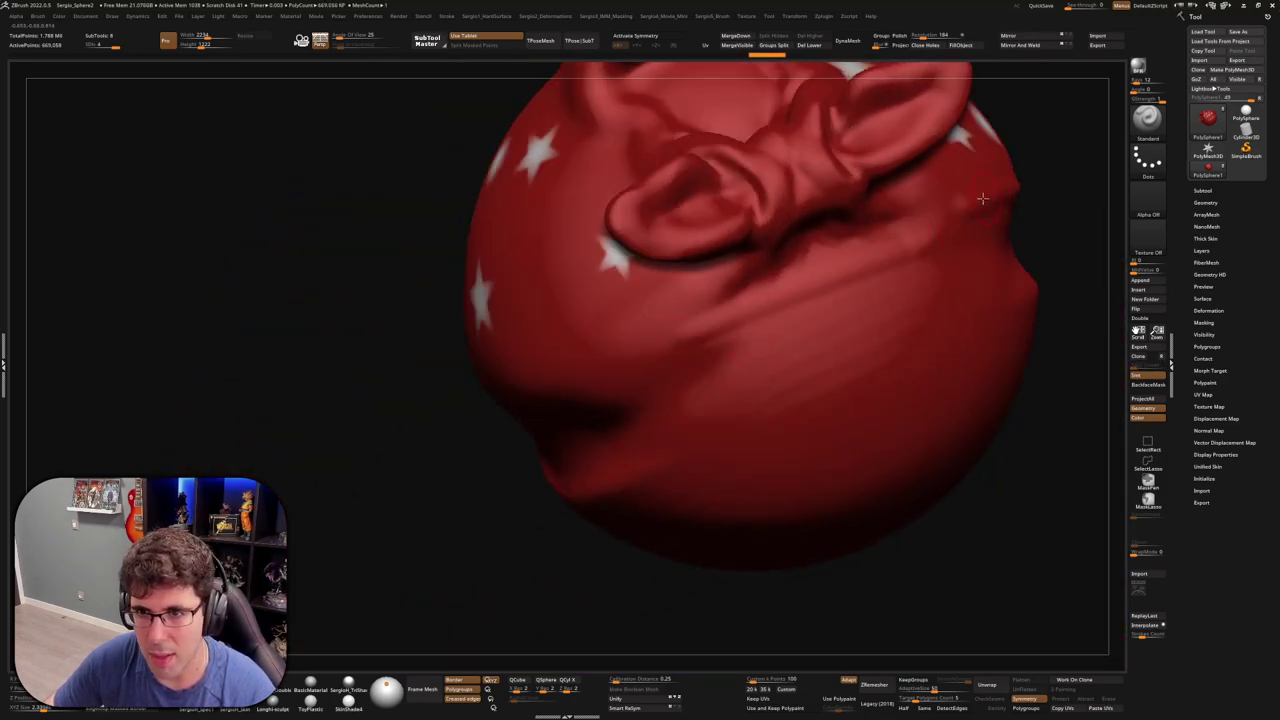
mouse_move(966, 211)
left_mouse_down()
mouse_move(840, 238)
mouse_move(718, 290)
mouse_move(680, 342)
left_mouse_up()
right_click_drag(680, 342, 684, 298)
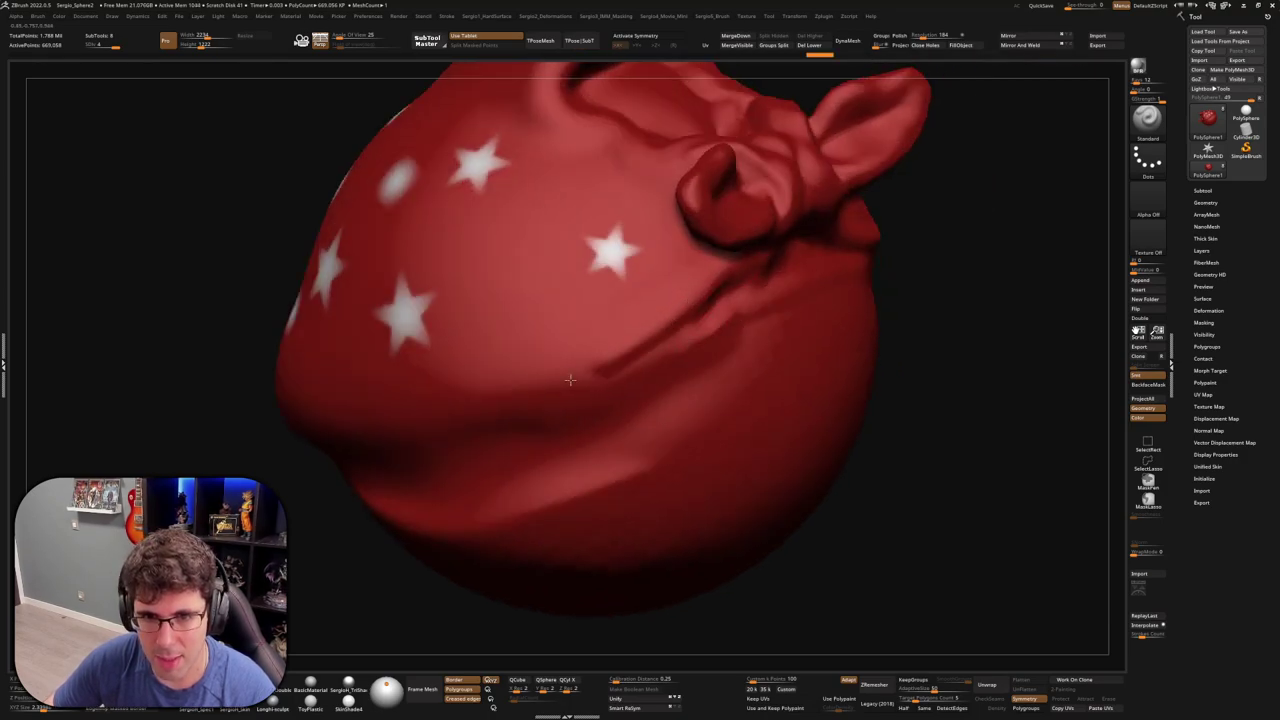
mouse_move(576, 374)
right_mouse_down()
mouse_move(652, 342)
mouse_move(751, 348)
right_mouse_up()
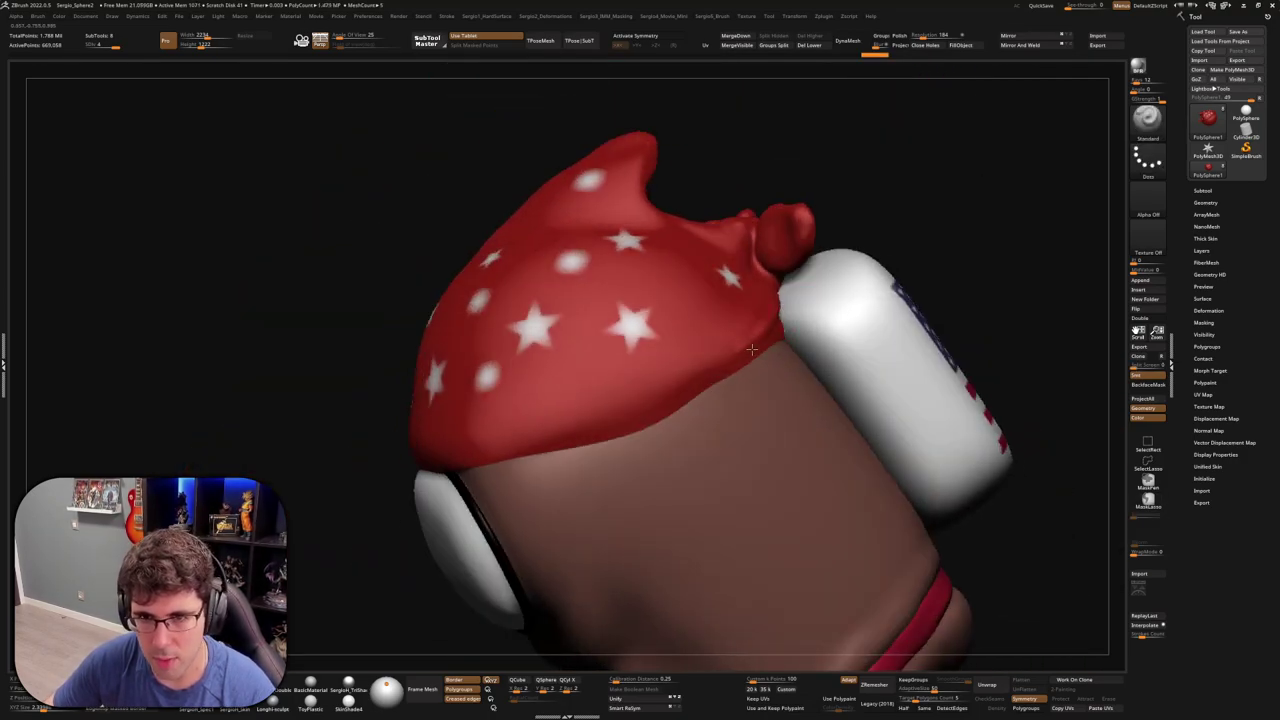
mouse_move(600, 425)
right_mouse_down()
mouse_move(863, 313)
mouse_move(643, 396)
right_mouse_up()
Turn on Solo to isolate the bandana and orbit around its knotted tail
left_click(620, 415, "ctrl+shift")
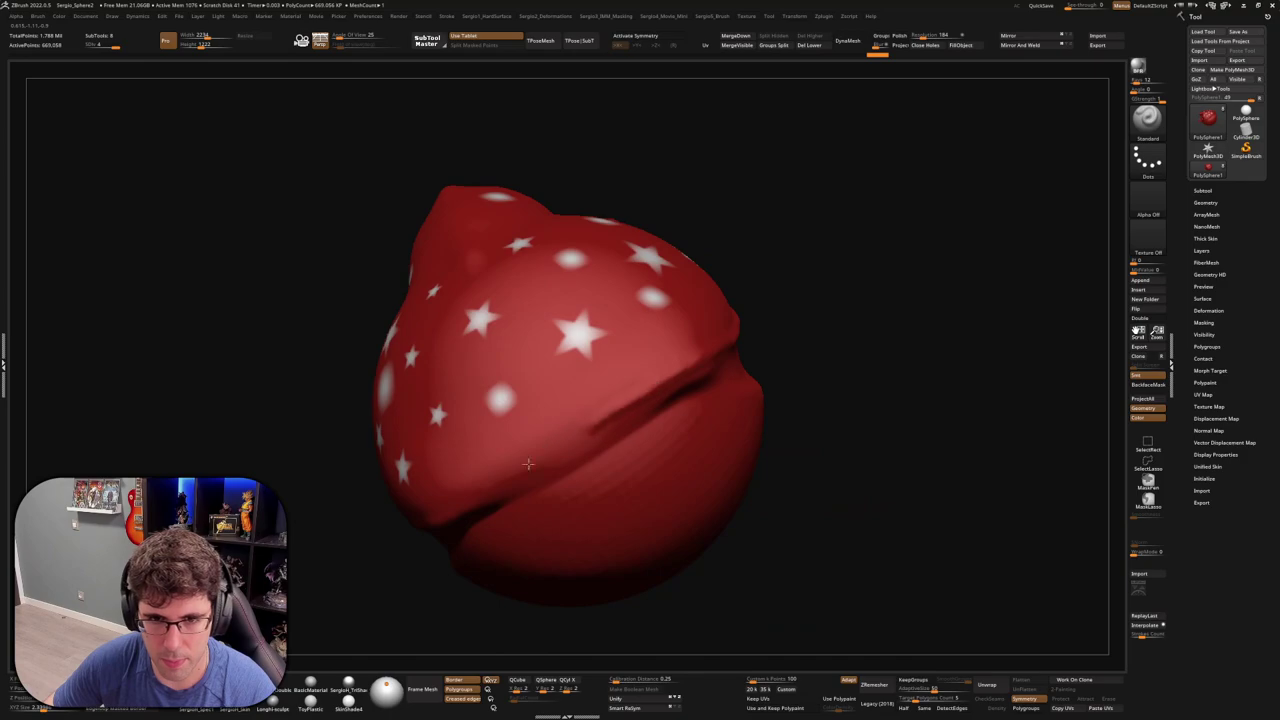
left_click(562, 457, "ctrl+shift")
right_click_drag(562, 457, 806, 375)
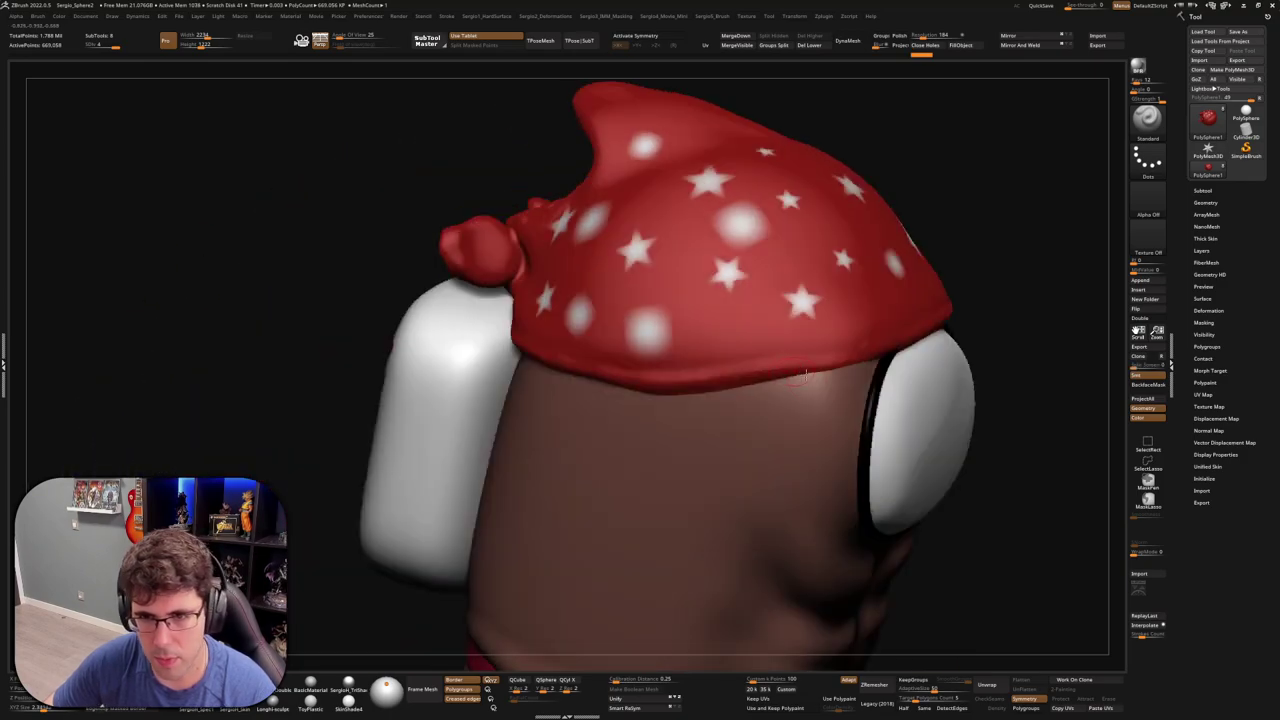
left_click(880, 356, "ctrl+shift")
right_click_drag(880, 356, 828, 389)
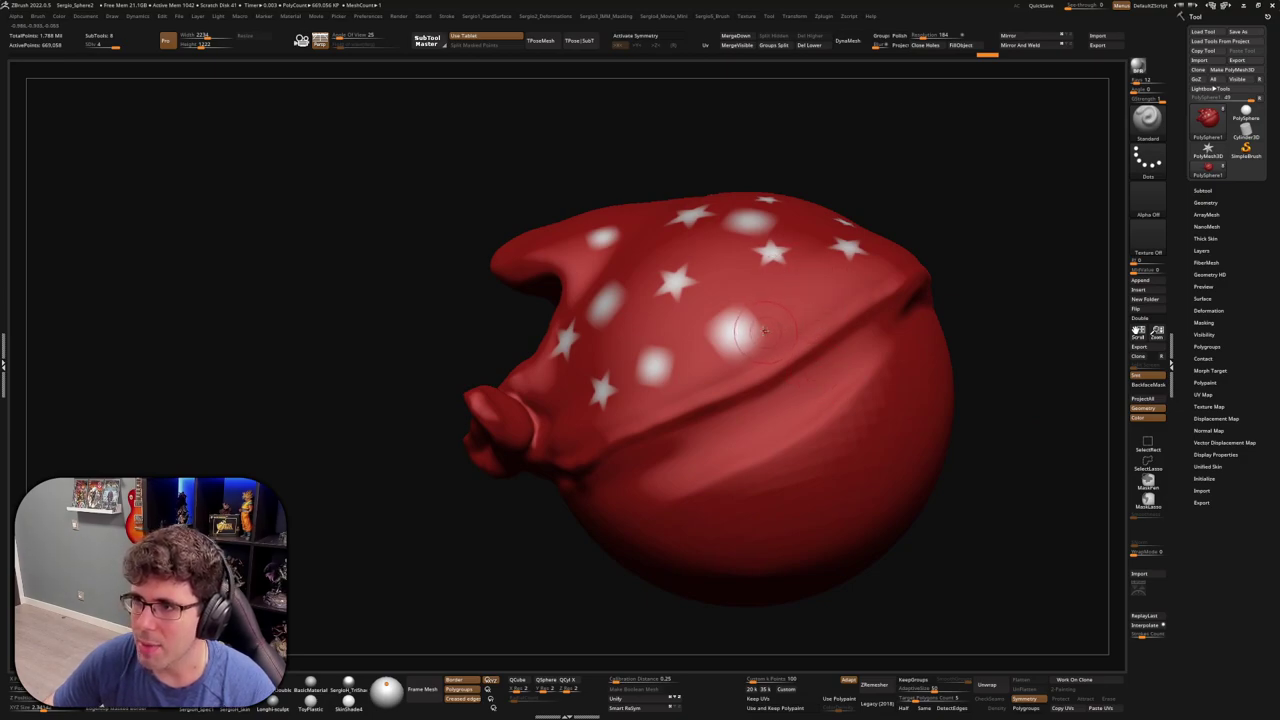
right_click_drag(763, 331, 864, 328)
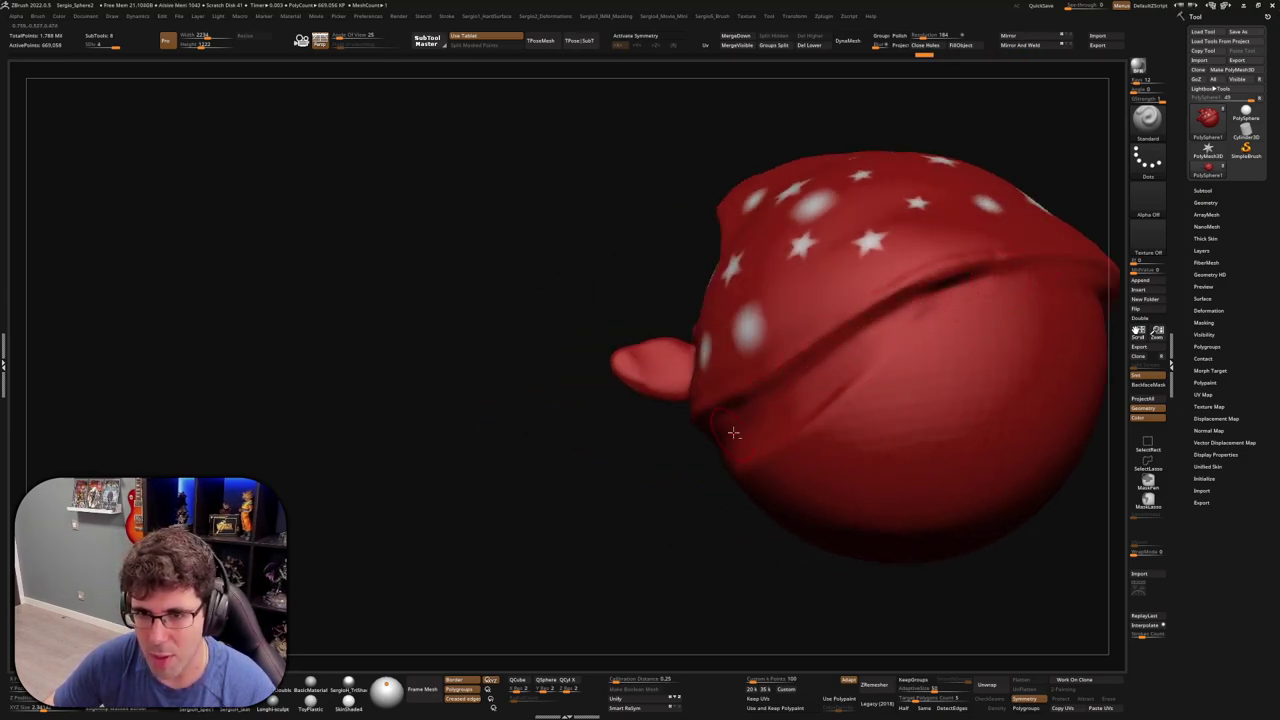
right_click_drag(734, 433, 767, 395)
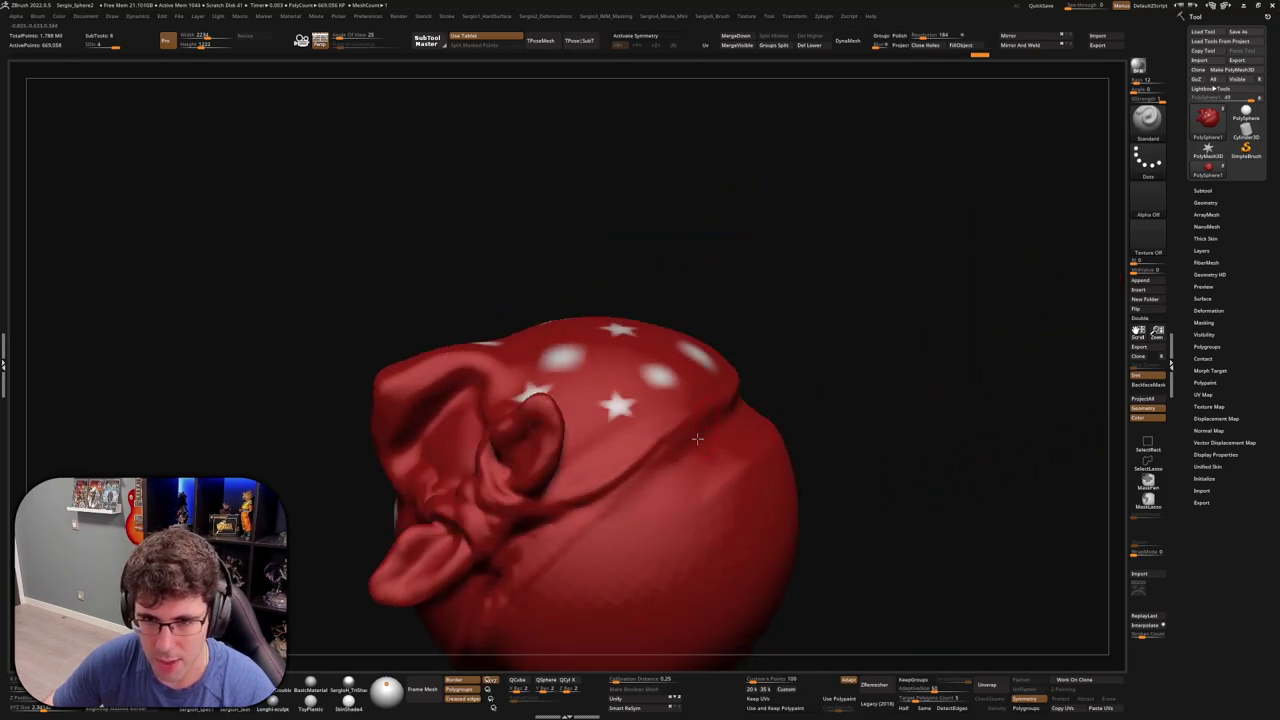
right_click_drag(651, 479, 643, 481)
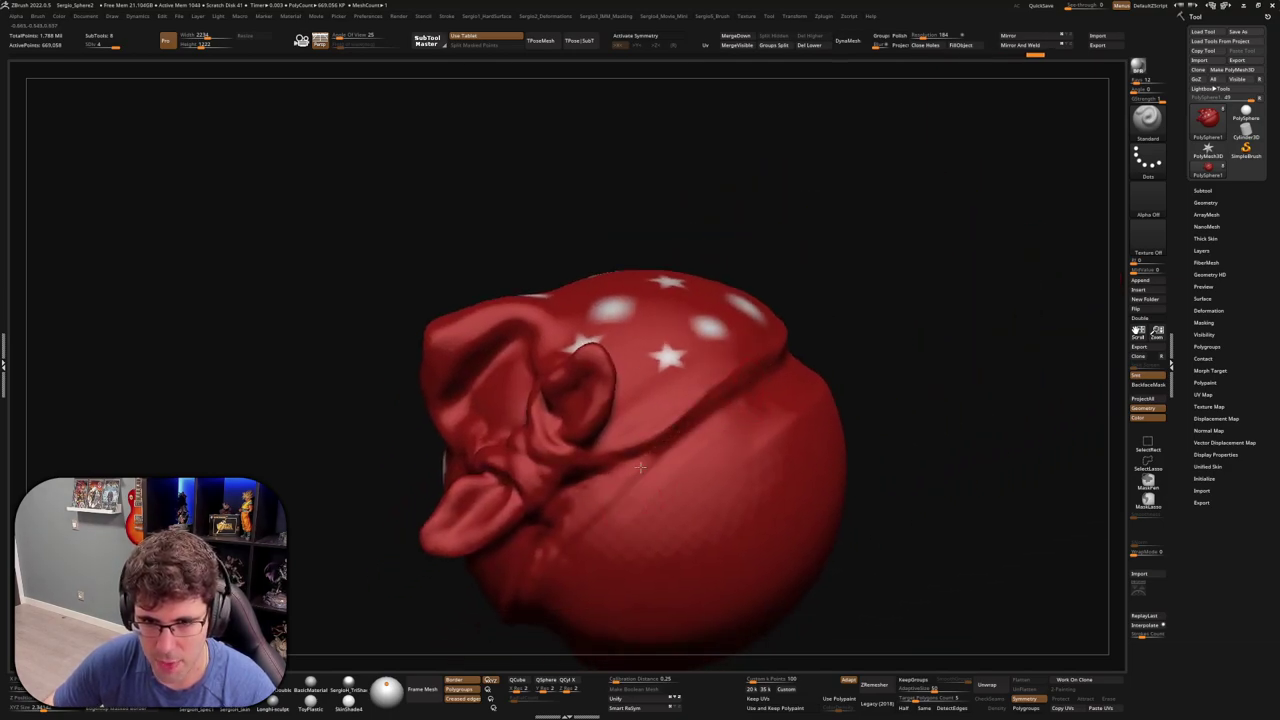
right_click_drag(666, 452, 671, 420)
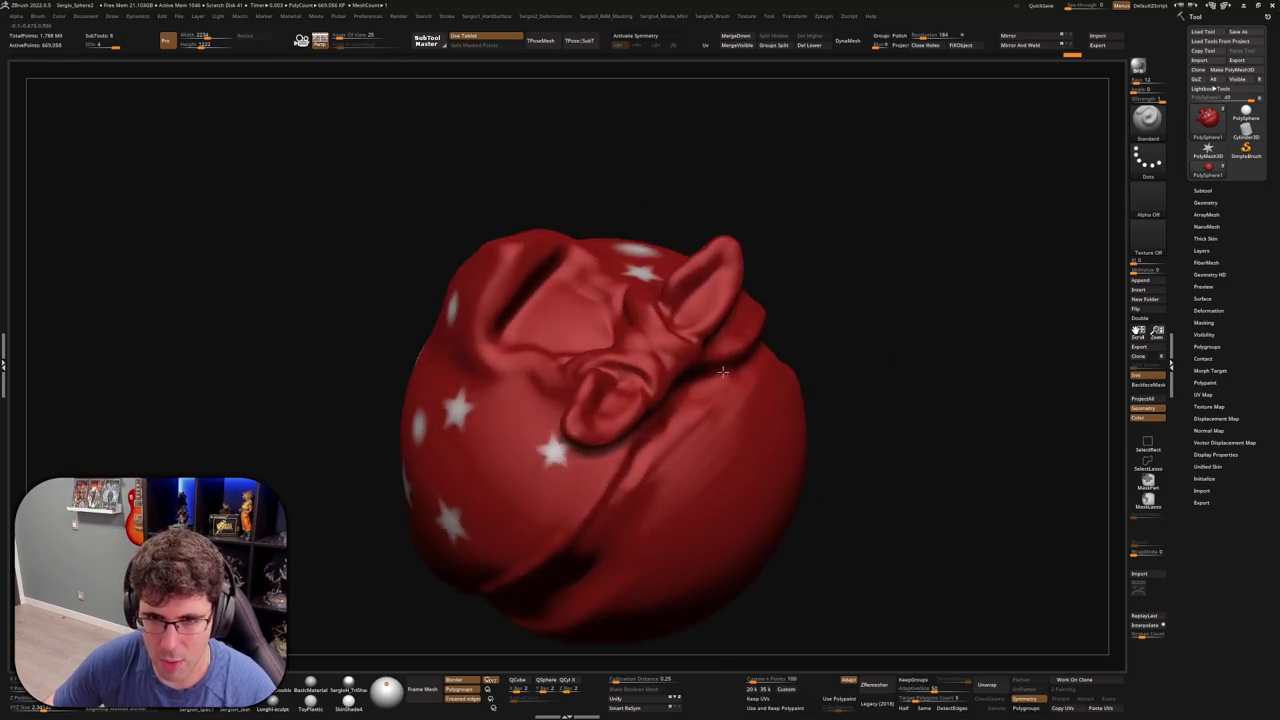
right_click_drag(630, 490, 646, 457)
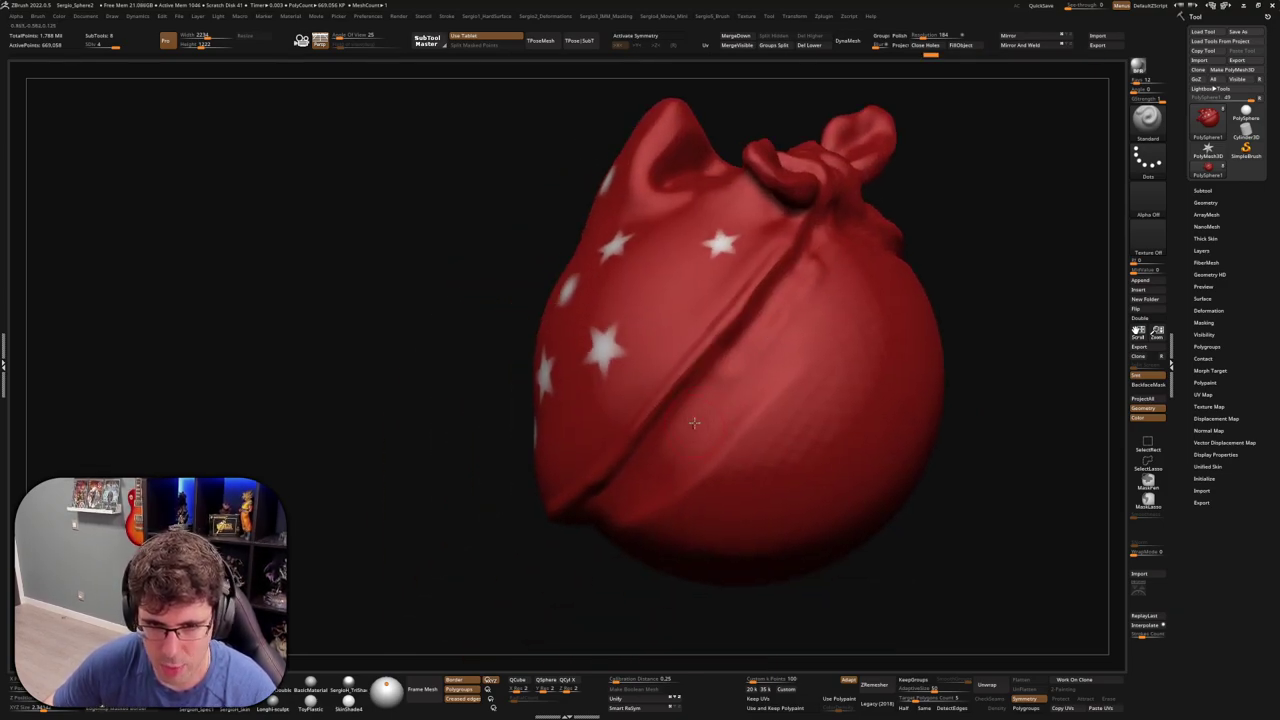
mouse_move(598, 500)
right_mouse_down()
mouse_move(679, 412)
mouse_move(620, 440)
right_mouse_up()
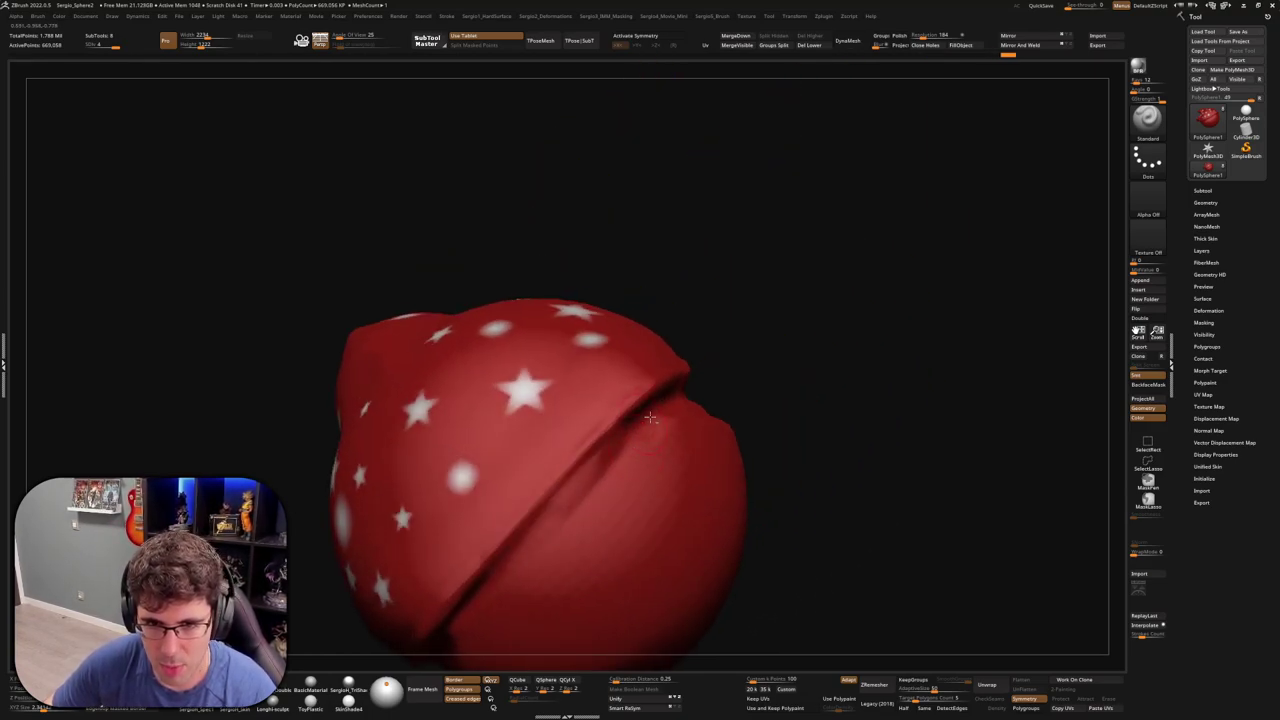
Line the view up along the top seam and deepen the seam crease
right_click_drag(566, 527, 710, 291)
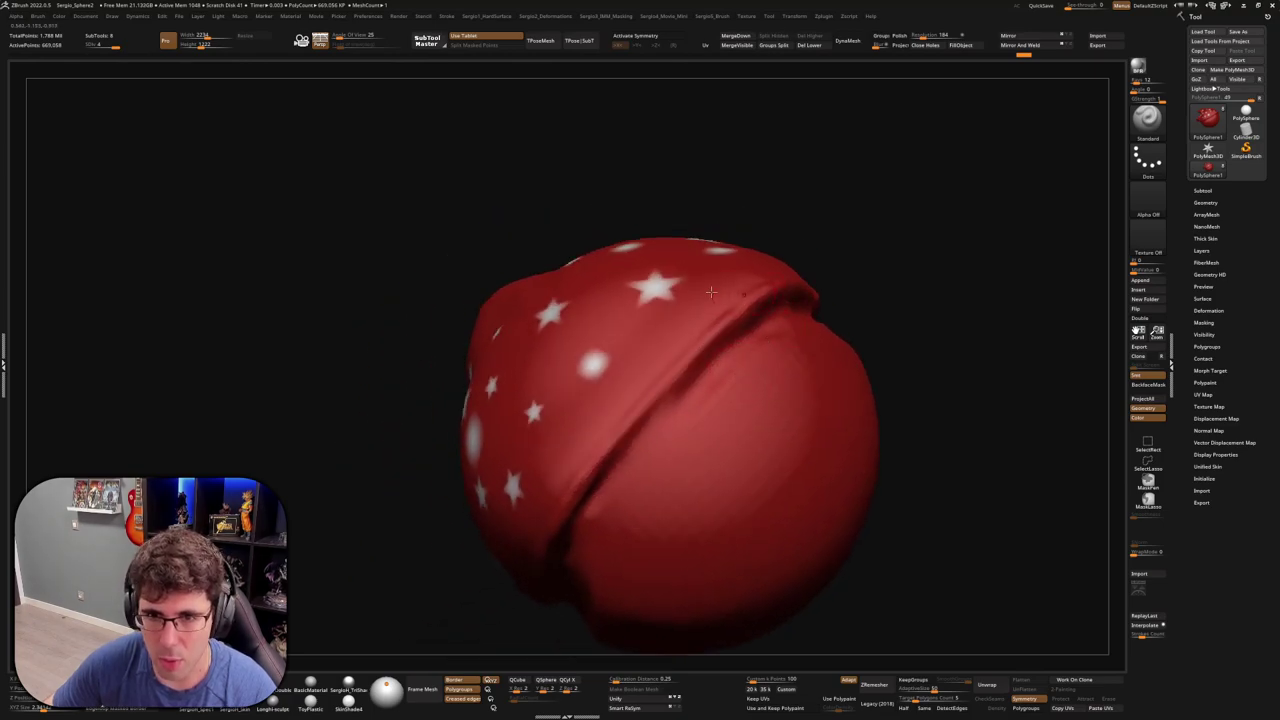
right_click_drag(733, 382, 720, 354)
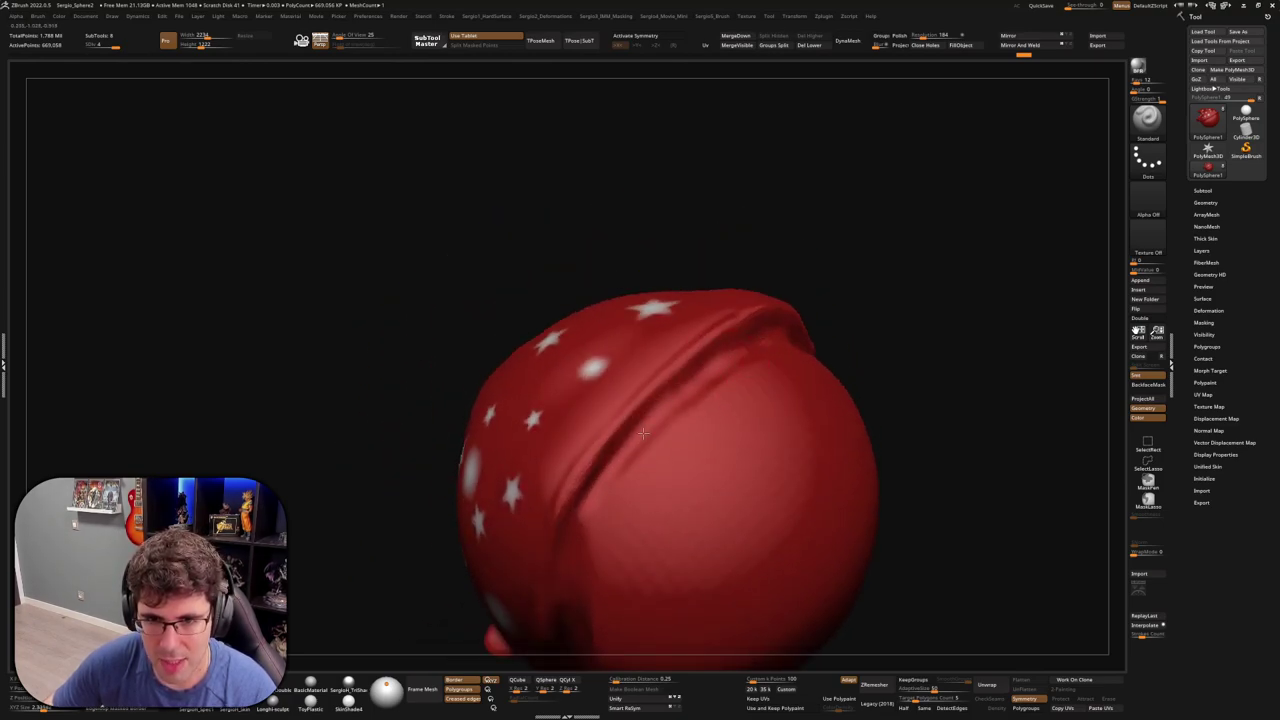
right_click_drag(650, 453, 690, 281)
right_click_drag(866, 341, 654, 427)
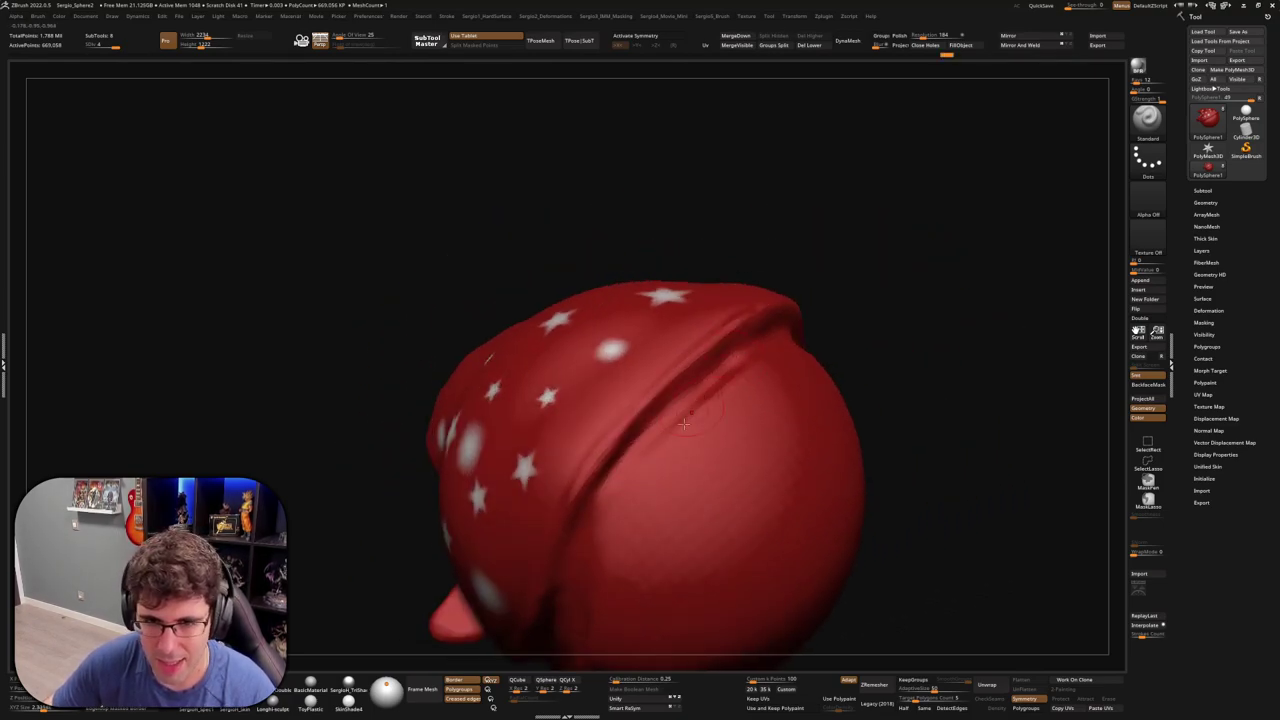
left_click_drag(623, 512, 653, 458)
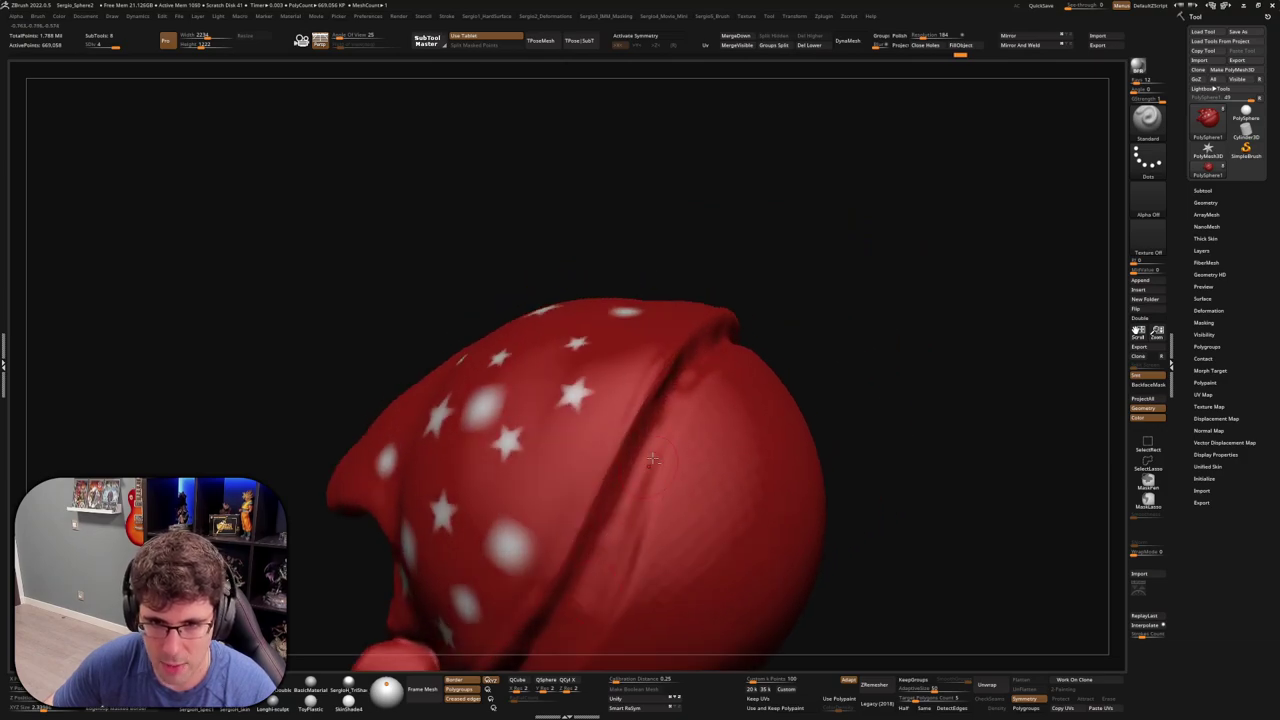
mouse_move(594, 608)
right_mouse_down()
mouse_move(633, 475)
mouse_move(721, 352)
right_mouse_up()
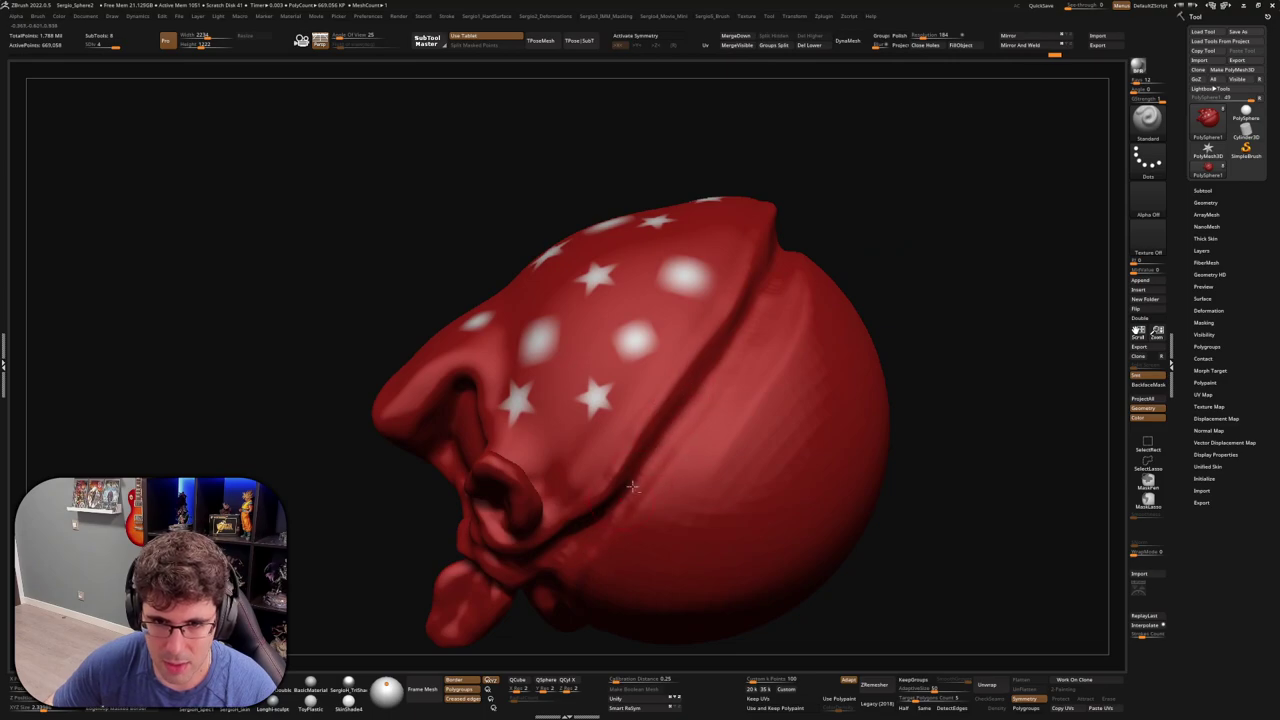
mouse_move(667, 507)
right_mouse_down()
mouse_move(694, 520)
mouse_move(691, 491)
mouse_move(638, 425)
mouse_move(694, 374)
mouse_move(722, 451)
mouse_move(672, 395)
right_mouse_up()
right_click(722, 451)
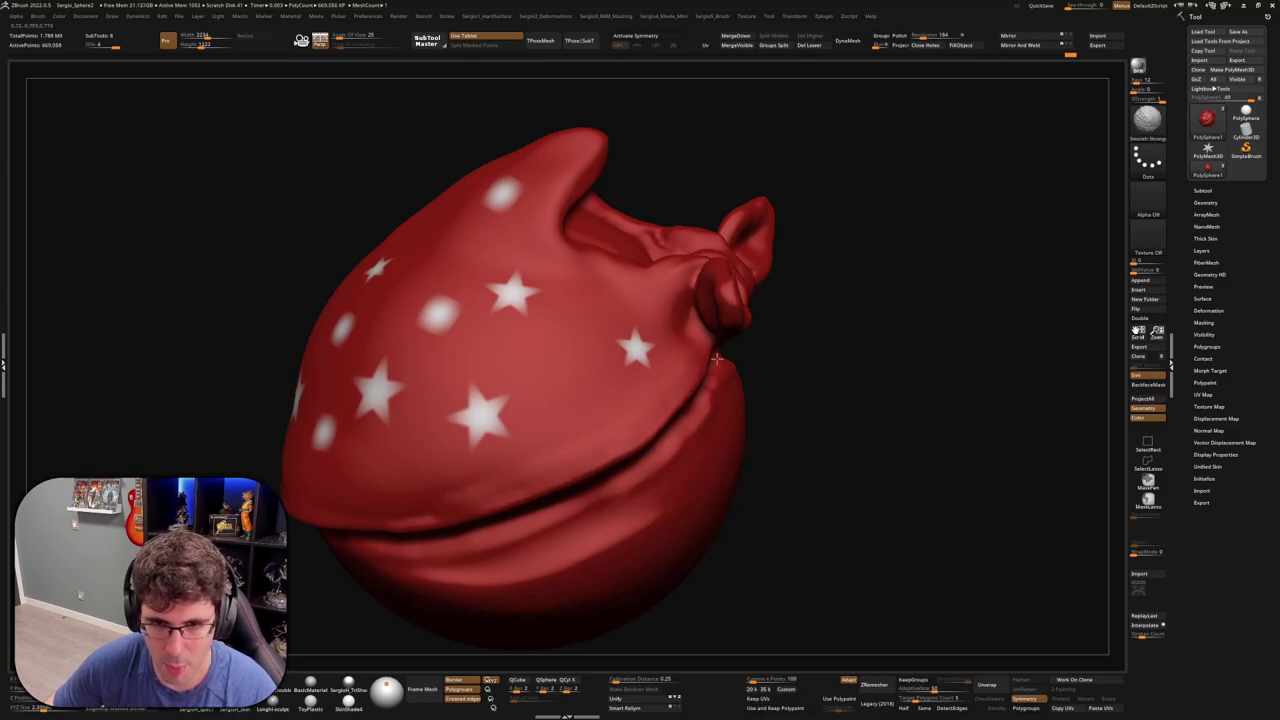
Shift-smooth the surface around the seam, reframing the bandana from several angles
right_click_drag(621, 438, 549, 406)
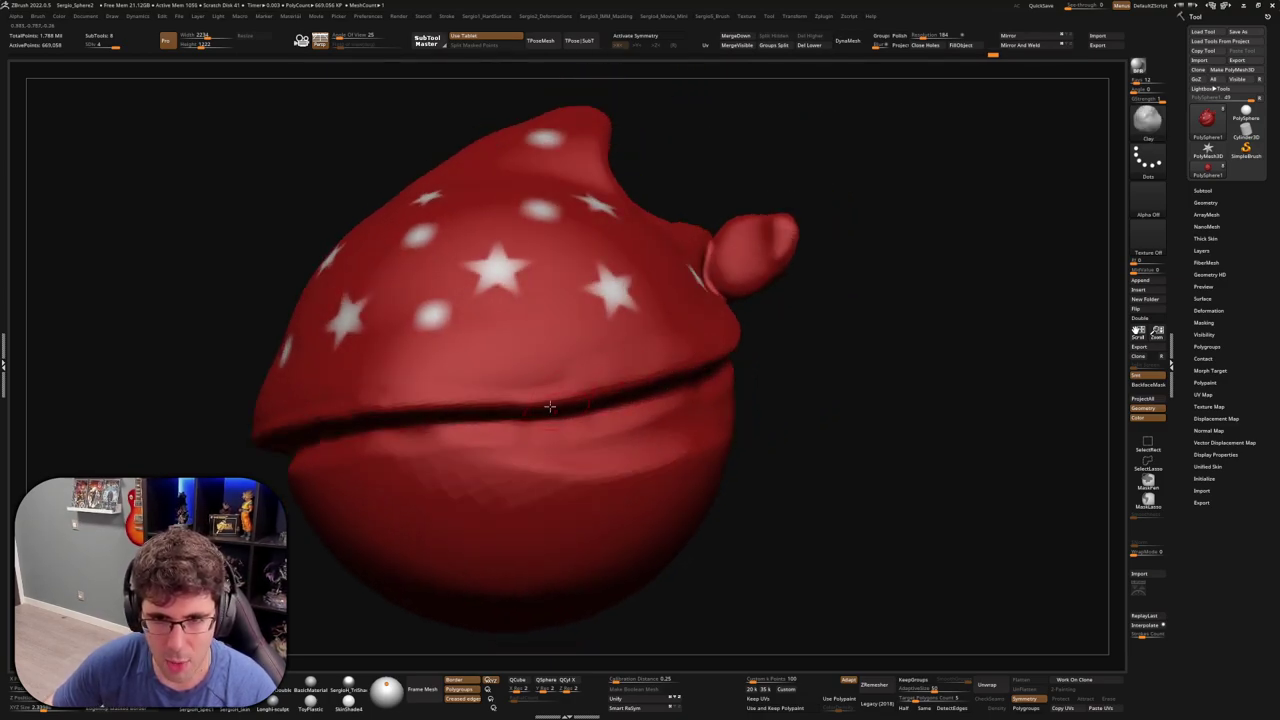
key("shift")
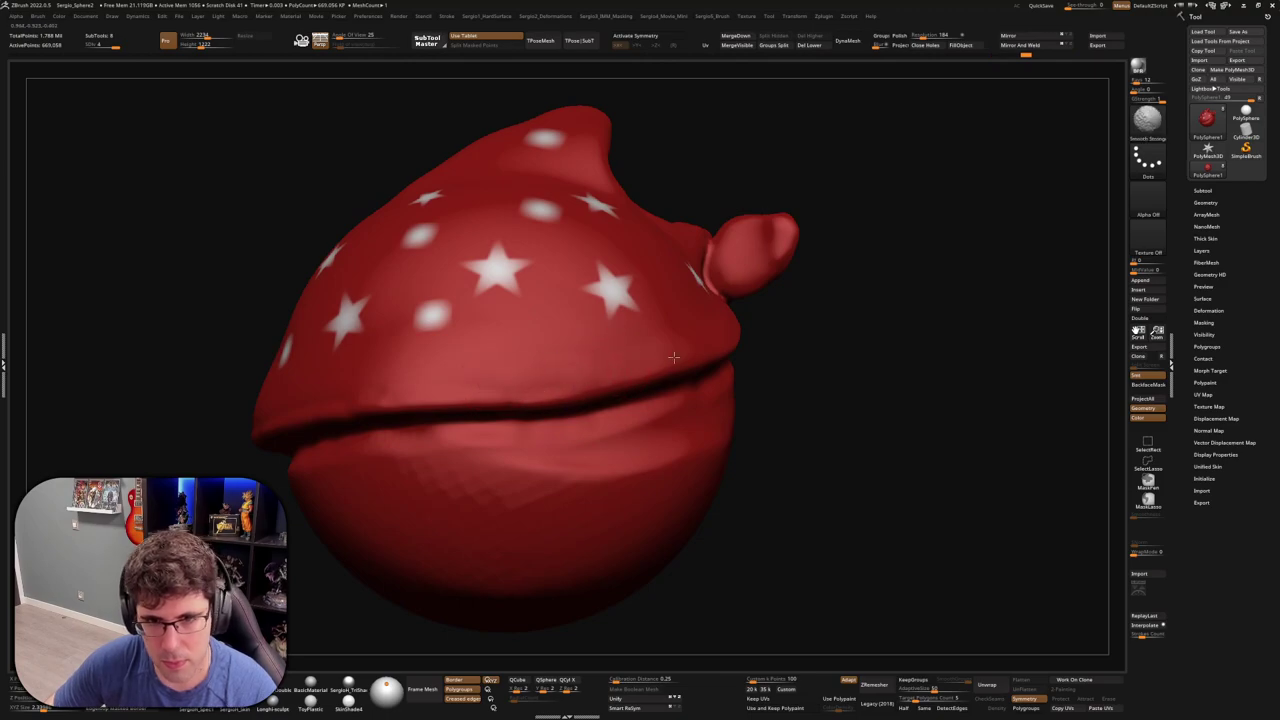
right_click_drag(673, 357, 869, 307)
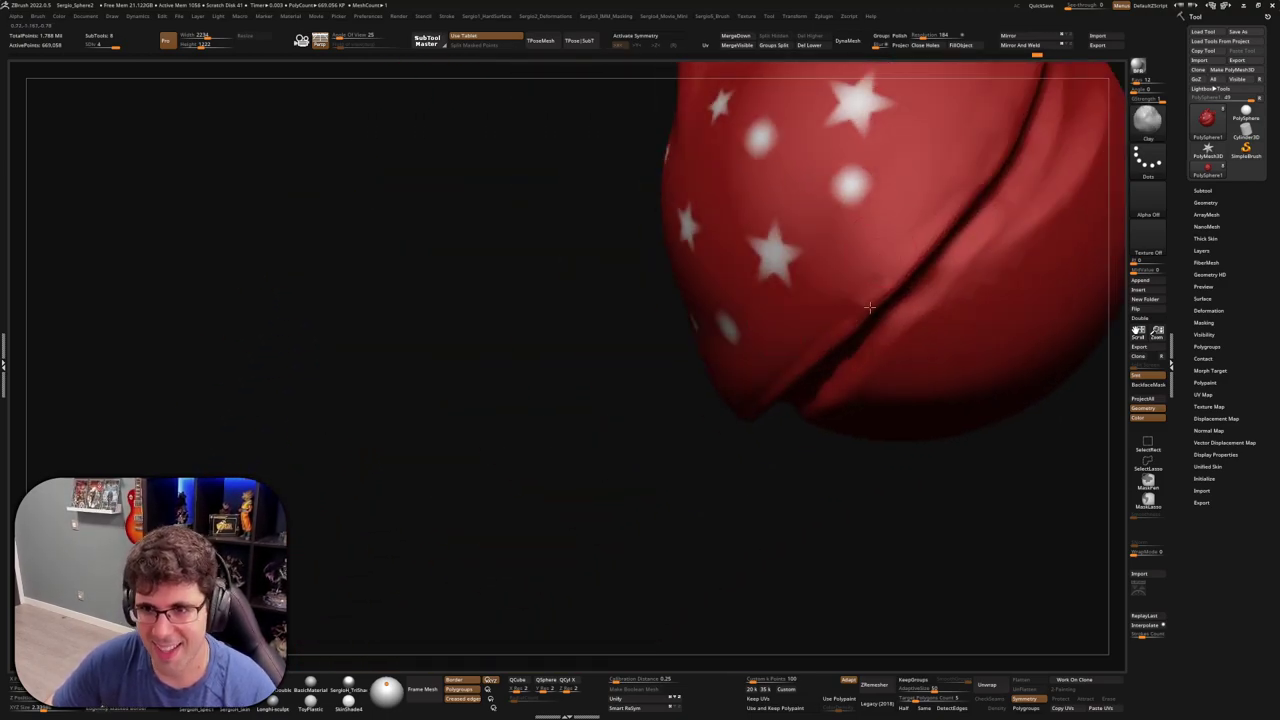
key("f")
right_click_drag(704, 500, 778, 423)
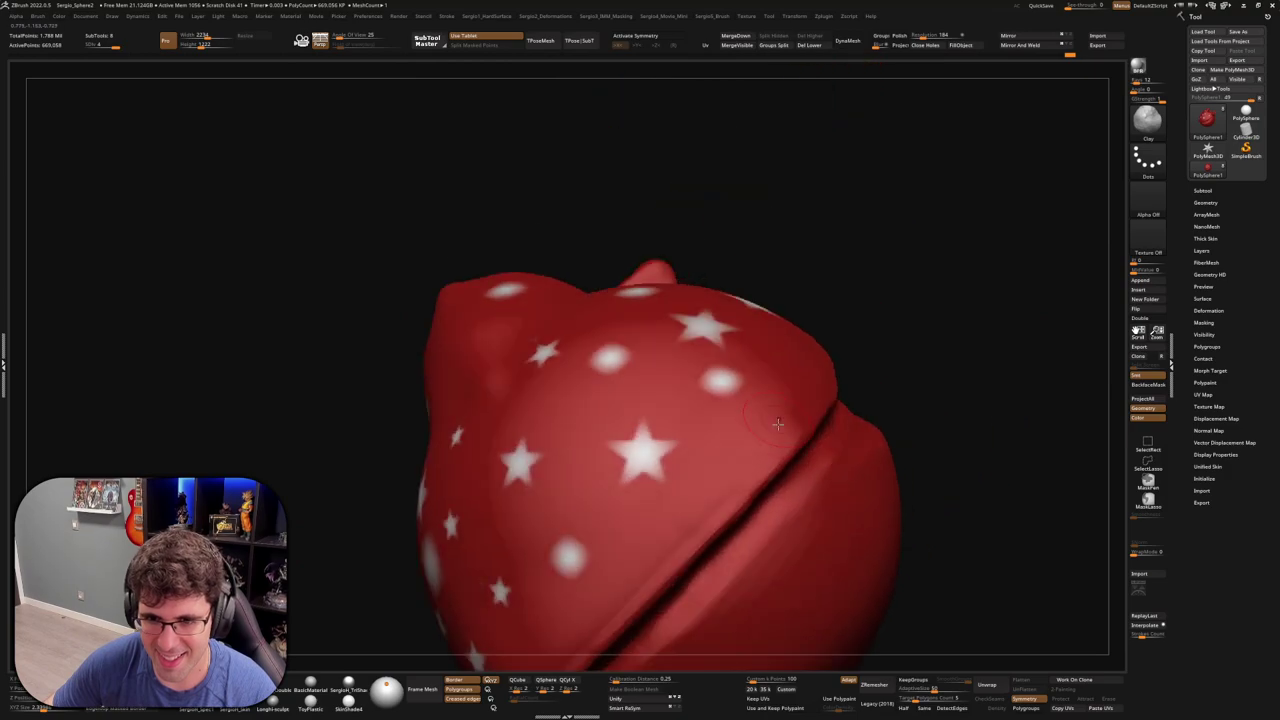
right_click_drag(742, 468, 769, 403)
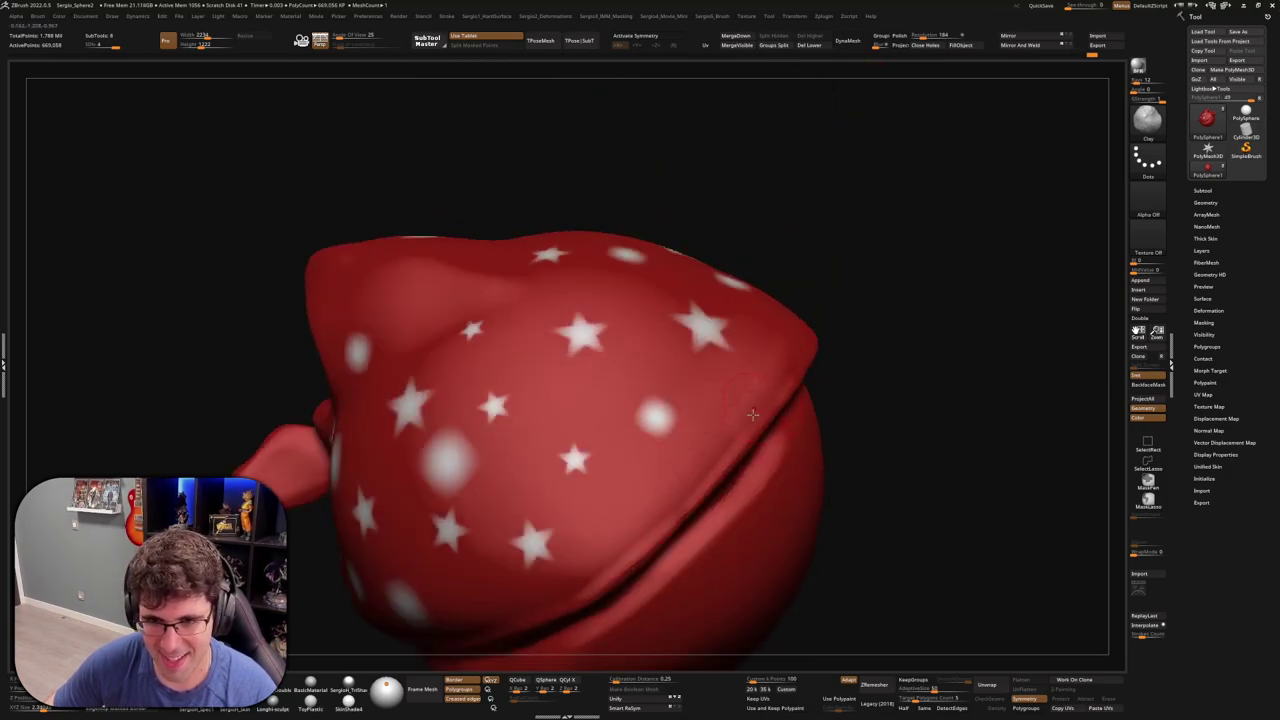
right_click_drag(697, 486, 882, 241)
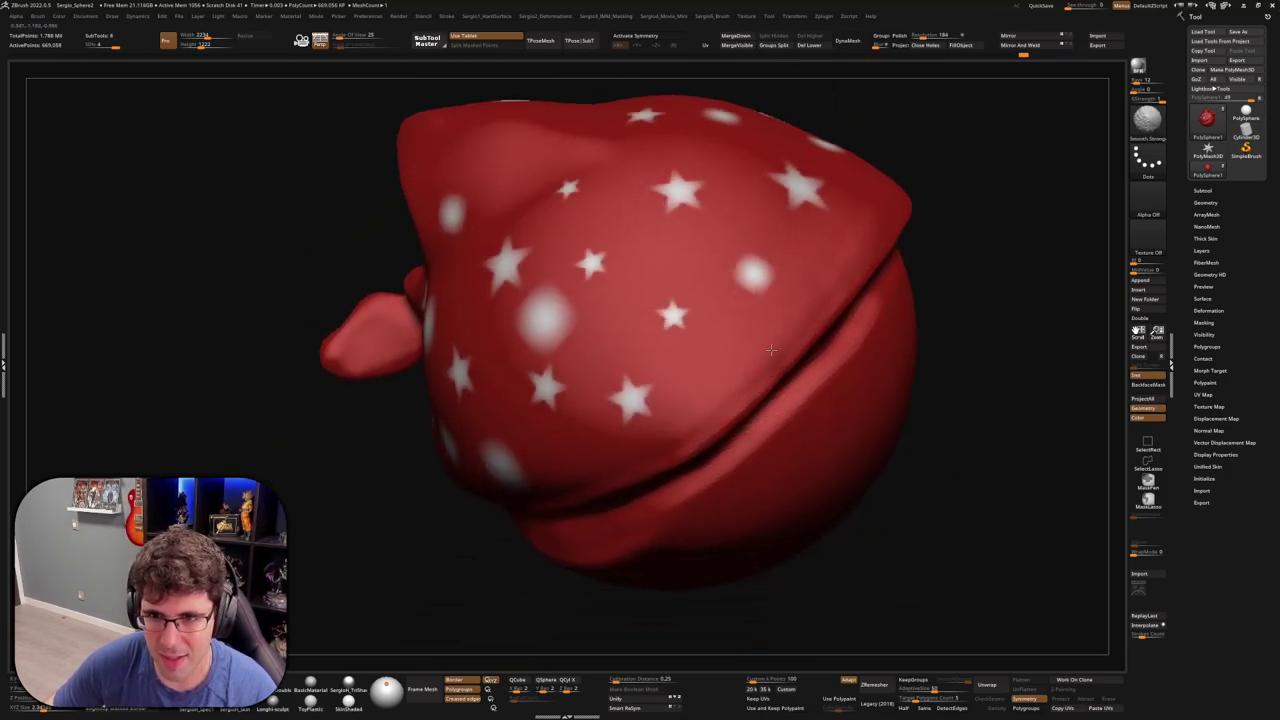
right_click_drag(659, 456, 697, 446)
right_click_drag(574, 512, 652, 469)
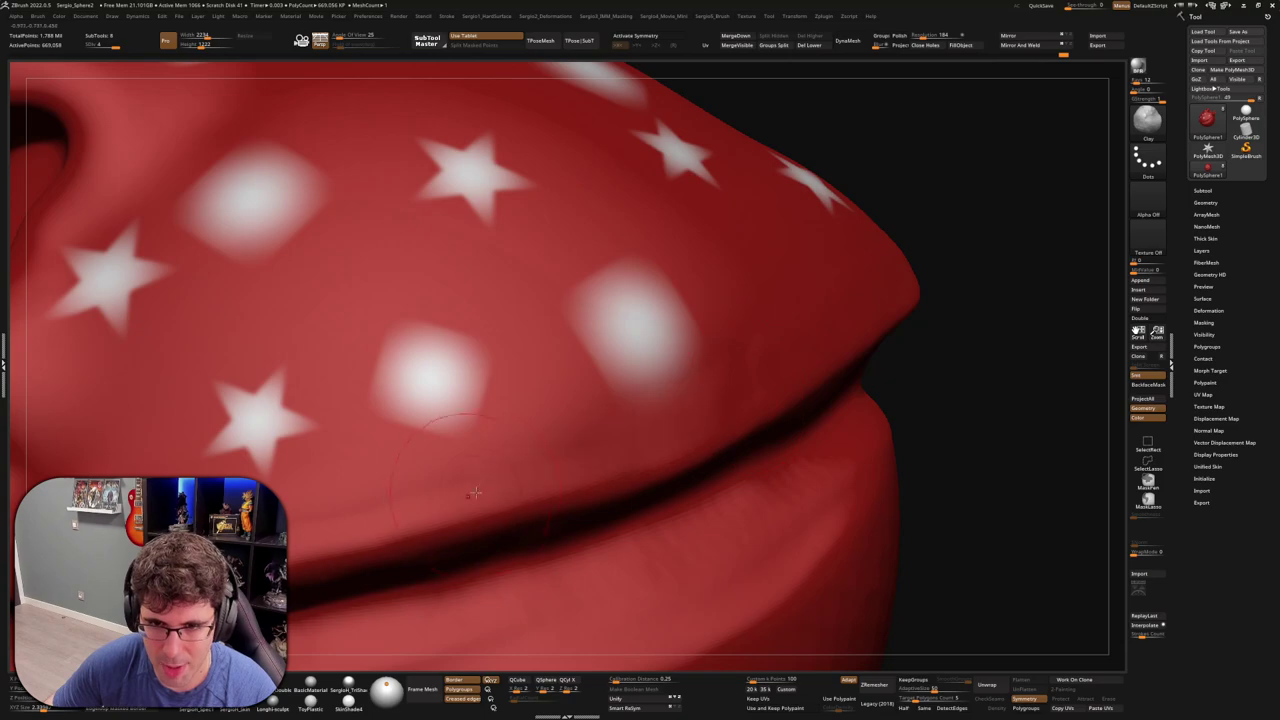
key("f")
right_click_drag(473, 493, 800, 383)
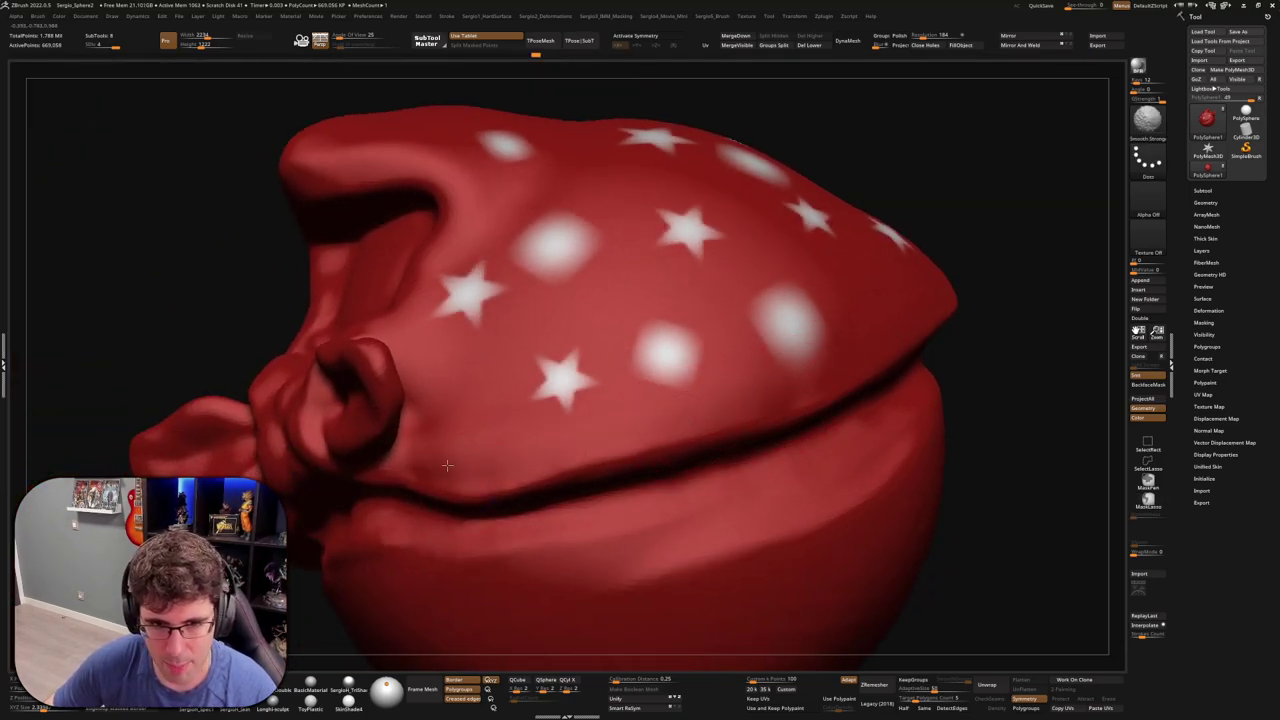
mouse_move(1009, 263)
right_mouse_down()
mouse_move(900, 423)
mouse_move(880, 400)
mouse_move(894, 366)
mouse_move(787, 398)
mouse_move(774, 417)
right_mouse_up()
Select DamStandard with B-D-S and carve creases along the bandana fold near the knot
key("b")
key("d")
key("s")
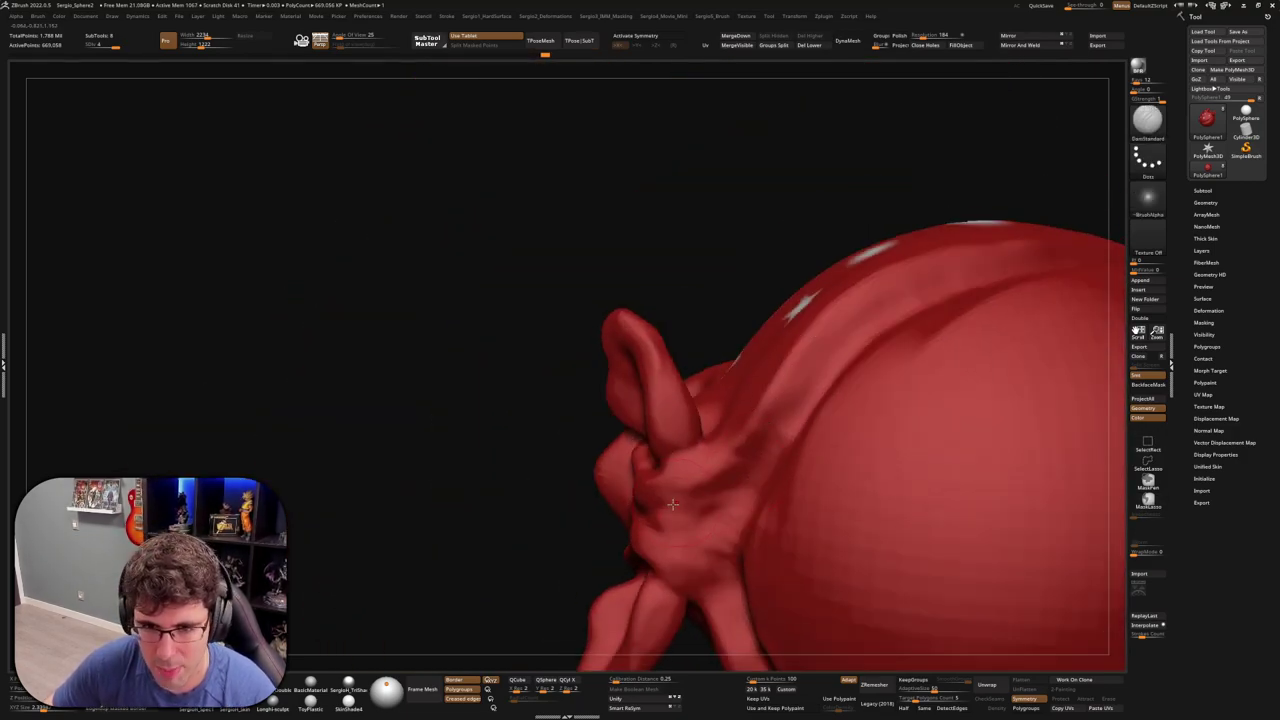
mouse_move(760, 448)
left_mouse_down()
mouse_move(828, 334)
mouse_move(908, 299)
mouse_move(845, 320)
left_mouse_up()
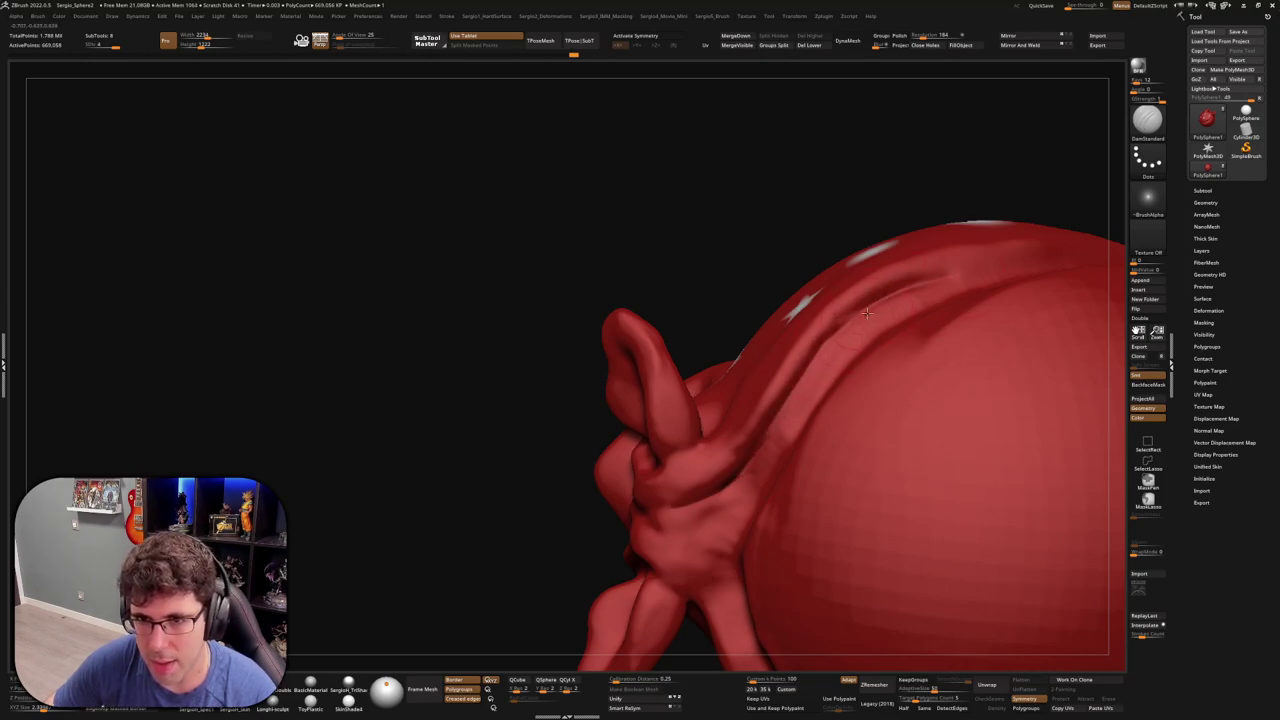
right_click_drag(860, 300, 878, 368, "alt")
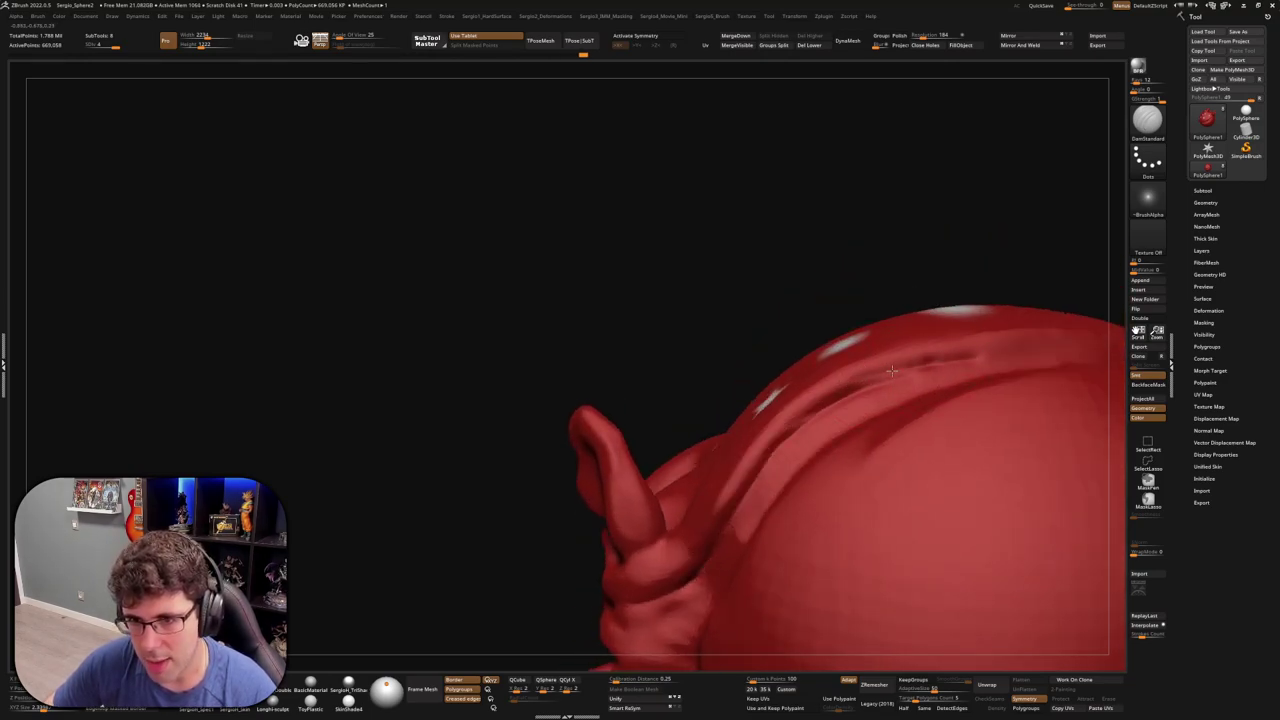
left_click_drag(930, 358, 815, 415)
right_click_drag(980, 377, 765, 412, "alt")
left_click_drag(735, 402, 790, 390)
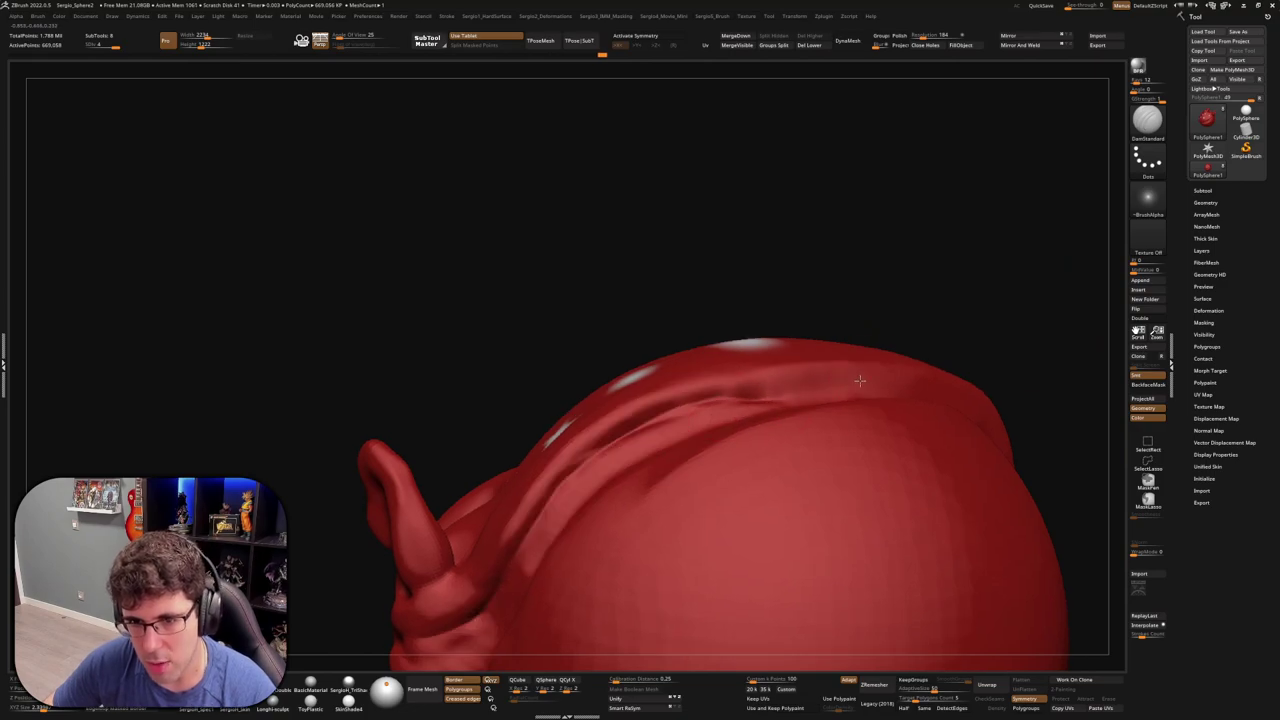
right_click_drag(884, 398, 814, 423)
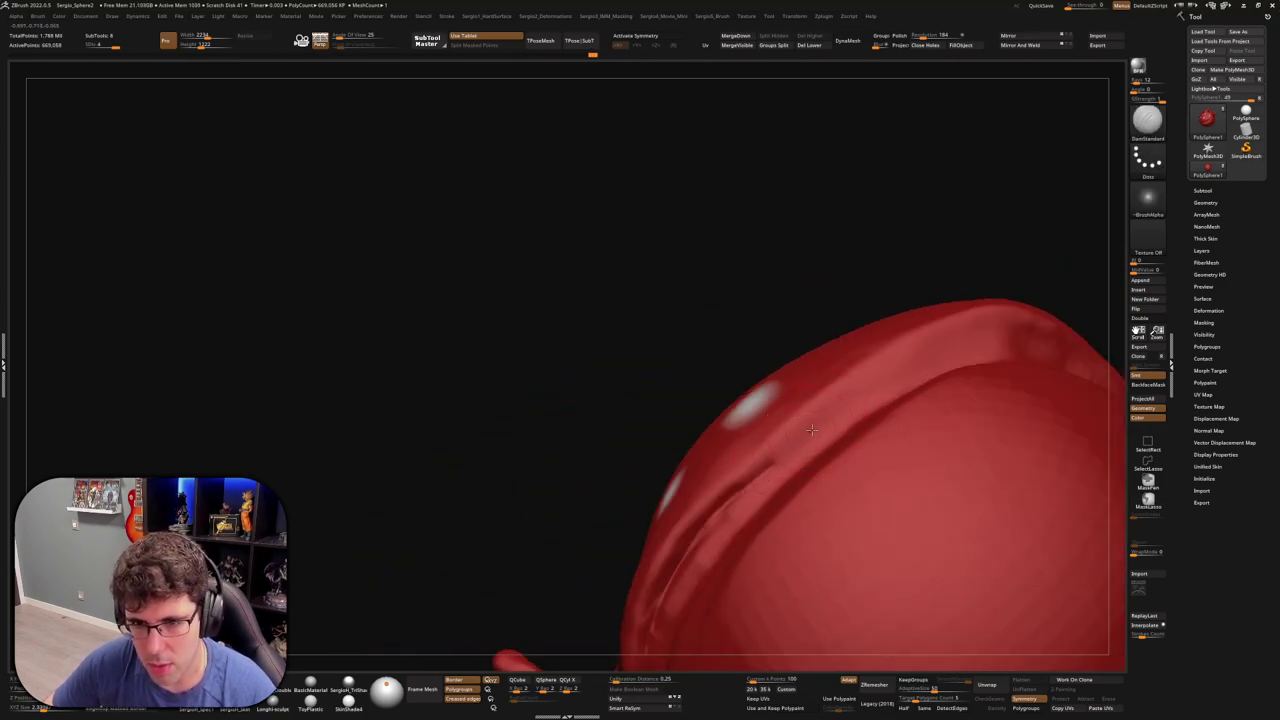
left_click_drag(800, 437, 737, 487)
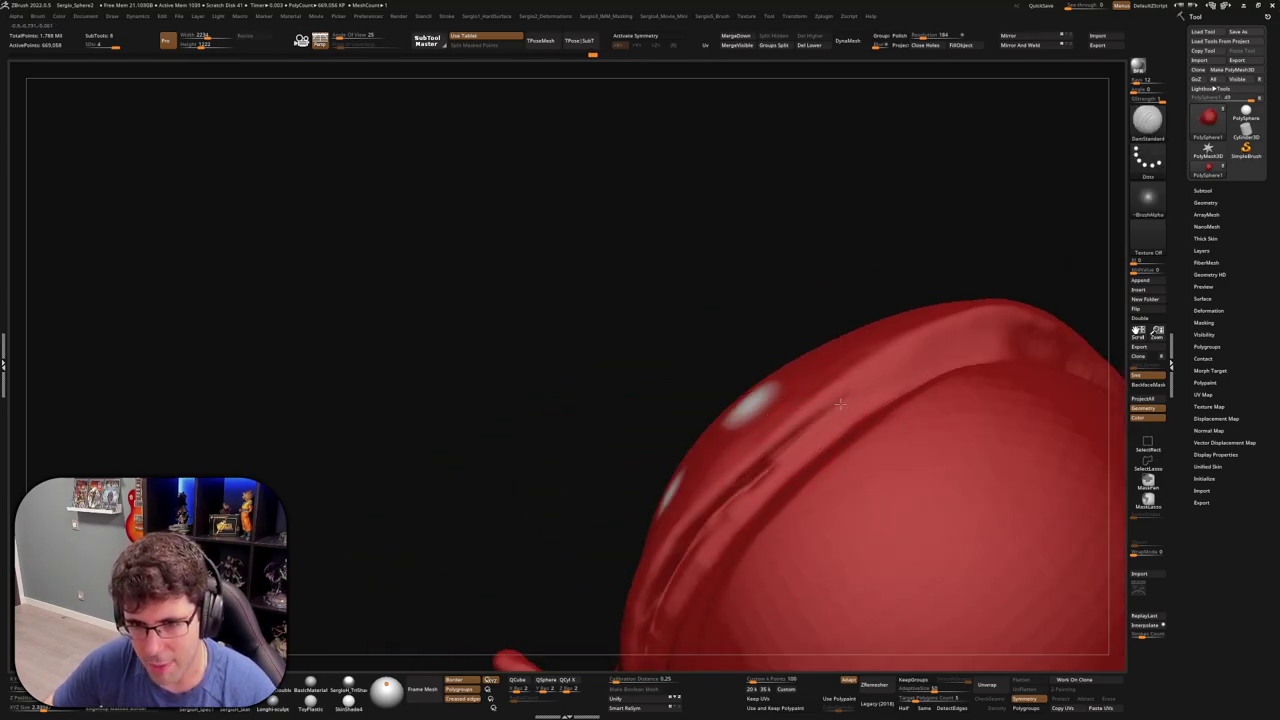
Carve and extend the crease along the bandana's top ridge toward the upper right
left_click_drag(893, 368, 977, 331)
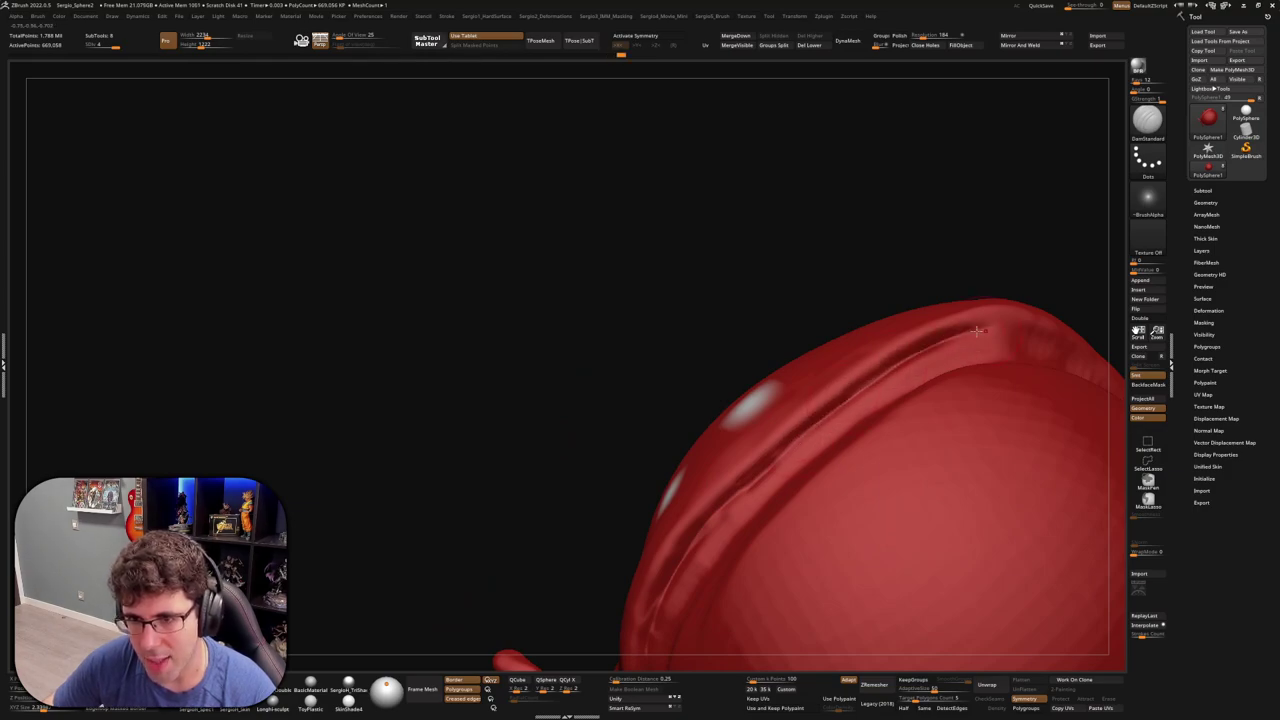
right_click_drag(966, 354, 793, 411)
mouse_move(900, 387)
right_mouse_down()
mouse_move(974, 349)
mouse_move(769, 432)
right_mouse_up()
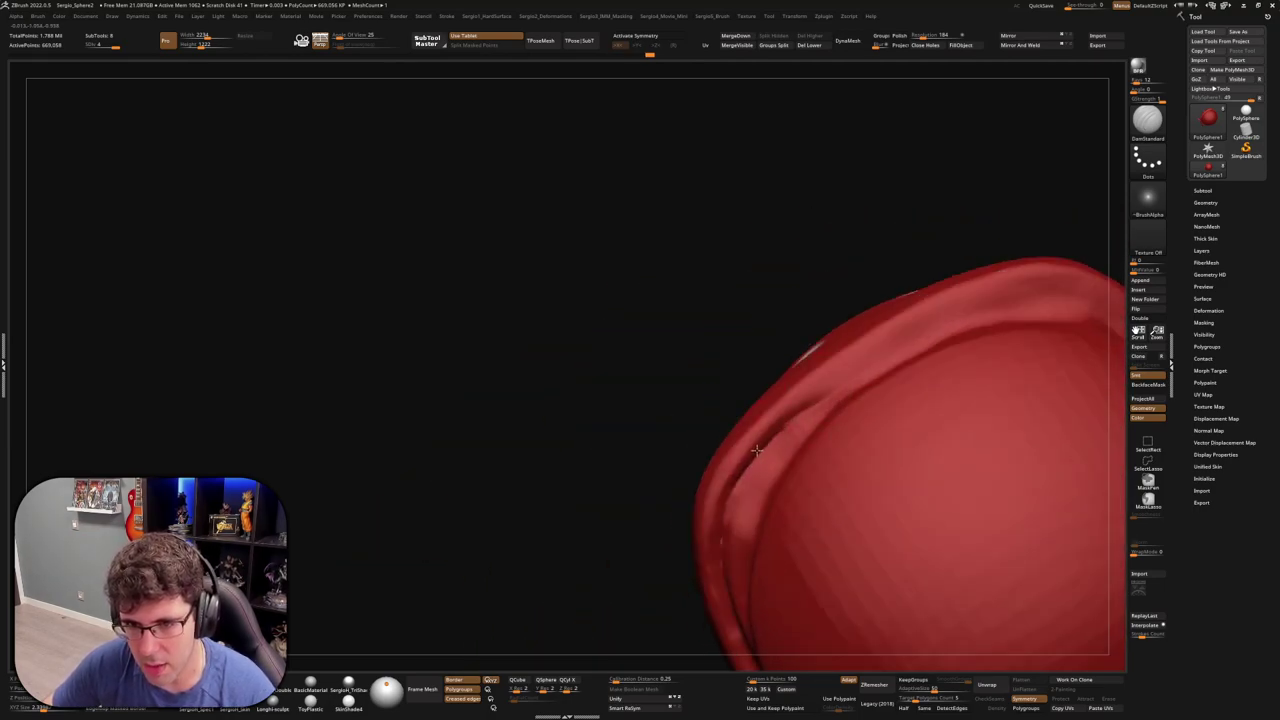
left_click_drag(818, 395, 1000, 300)
mouse_move(1000, 300)
right_mouse_down()
mouse_move(1019, 344)
mouse_move(876, 314)
right_mouse_up()
mouse_move(805, 342)
left_mouse_down()
mouse_move(910, 285)
mouse_move(1065, 232)
left_mouse_up()
mouse_move(1065, 232)
right_mouse_down()
mouse_move(990, 410)
mouse_move(868, 389)
mouse_move(905, 372)
mouse_move(949, 378)
mouse_move(780, 395)
right_mouse_up()
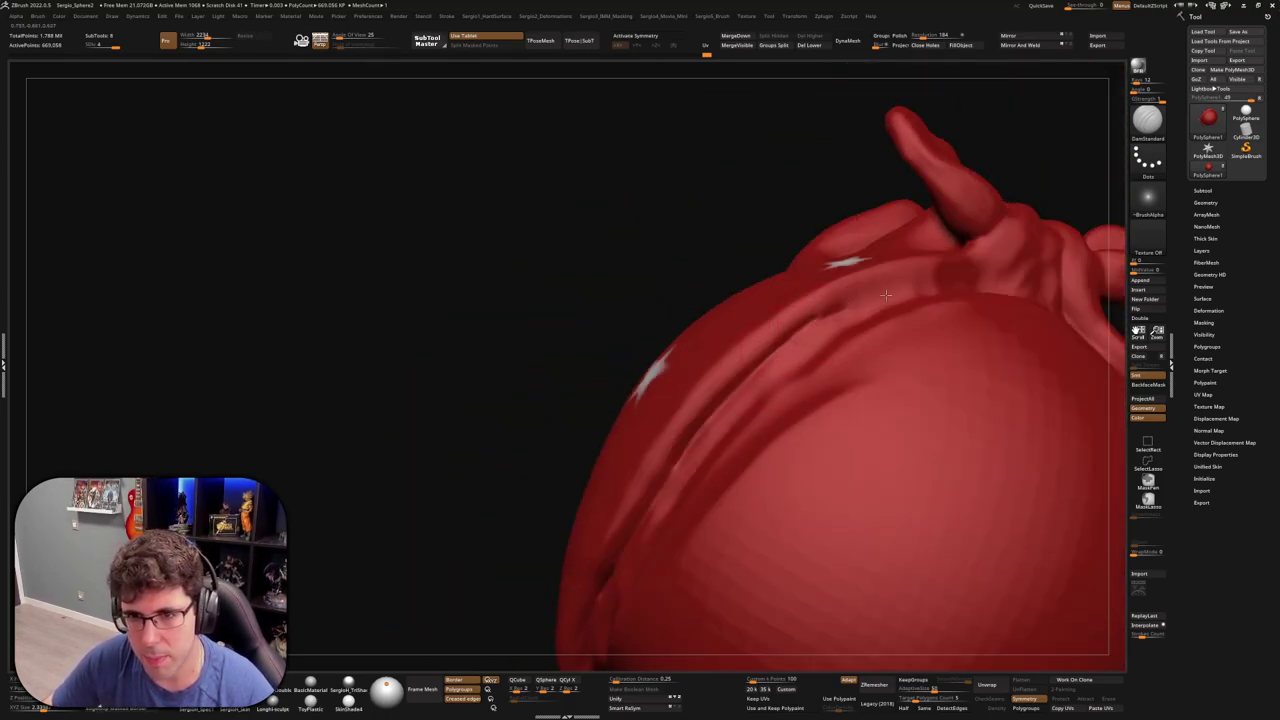
right_click_drag(885, 295, 880, 353)
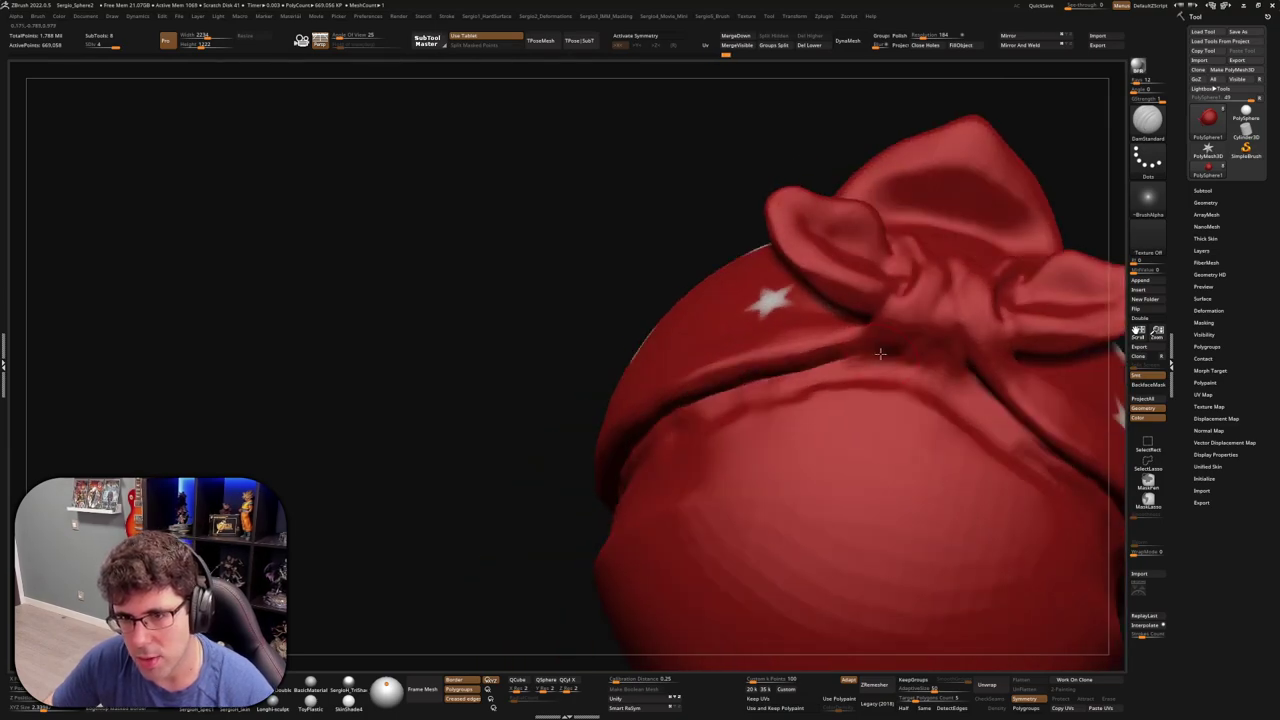
mouse_move(975, 377)
right_mouse_down()
mouse_move(785, 424)
mouse_move(800, 410)
mouse_move(780, 391)
right_mouse_up()
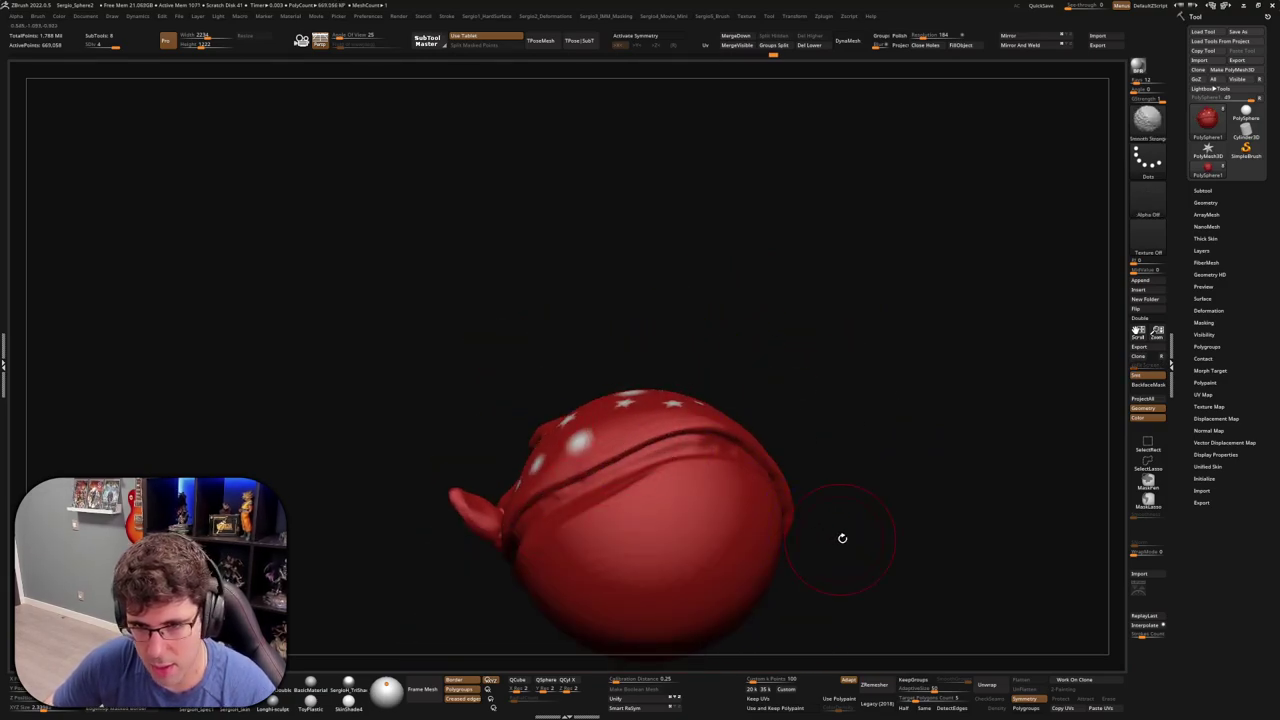
Lasso-hide the lower sphere below the bandana seam, leaving only the star-patterned cap
mouse_move(842, 538)
right_mouse_down()
mouse_move(808, 541)
mouse_move(816, 362)
right_mouse_up()
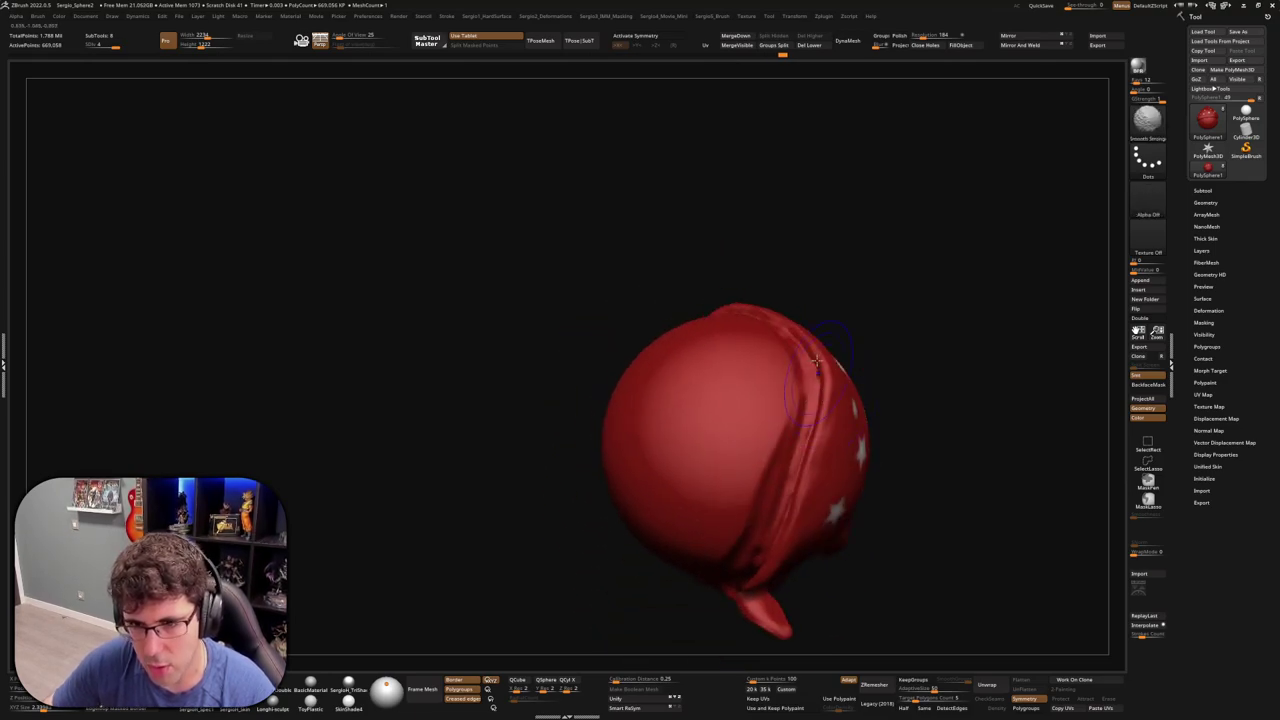
mouse_move(801, 461)
right_mouse_down()
mouse_move(831, 543)
mouse_move(829, 428)
right_mouse_up()
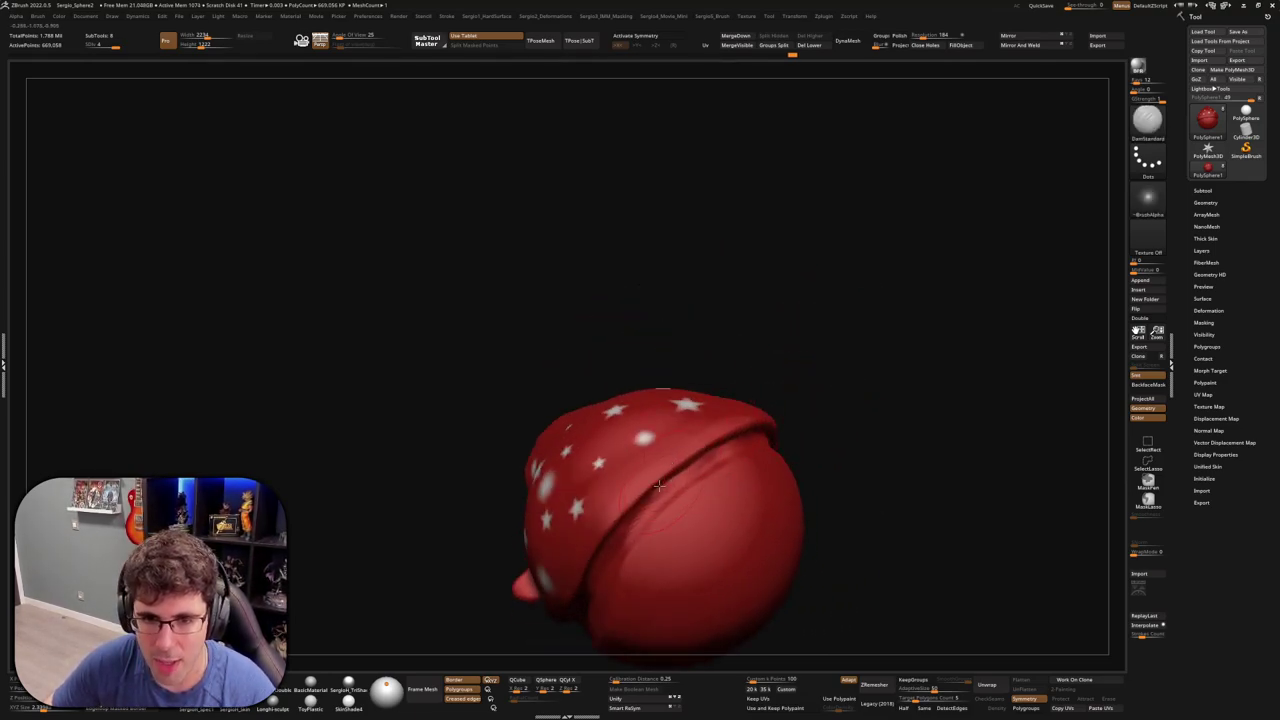
mouse_move(659, 486)
right_mouse_down("ctrl")
mouse_move(614, 523)
mouse_move(767, 460)
mouse_move(917, 449)
mouse_move(826, 462)
mouse_move(829, 414)
right_mouse_up("ctrl")
left_click(1147, 463)
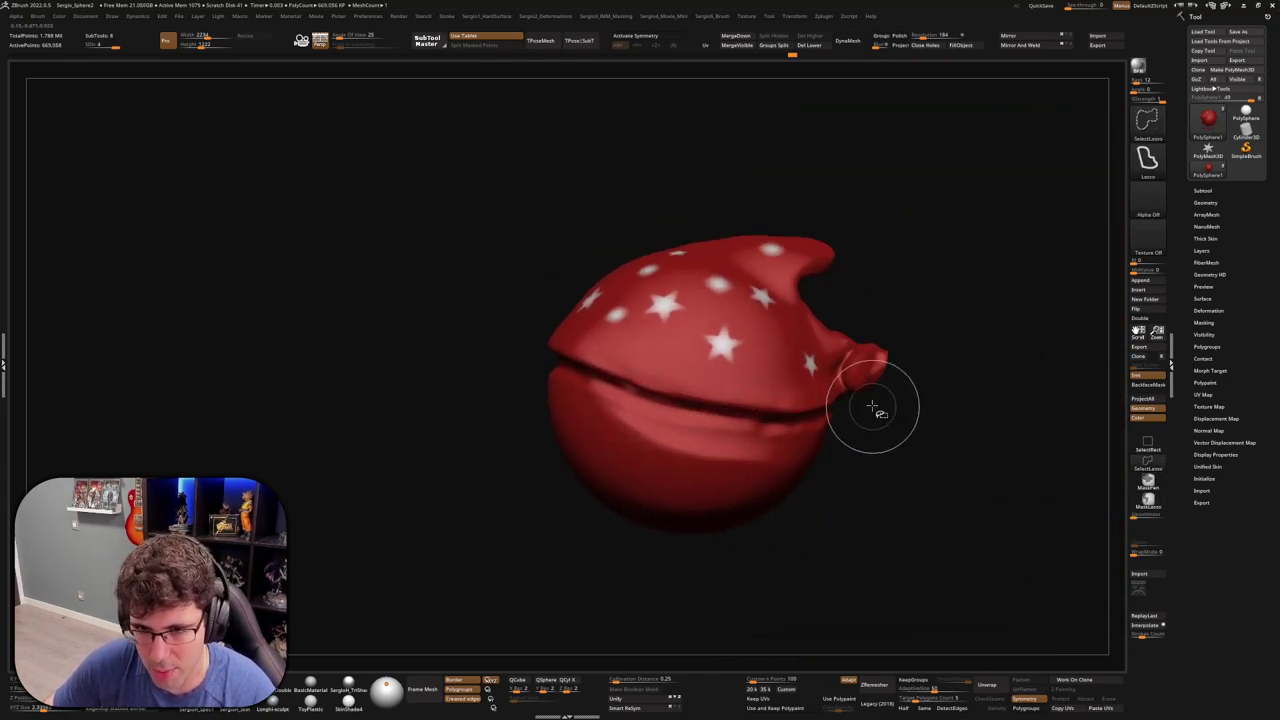
left_click_drag(860, 407, 471, 351, "ctrl+shift")
mouse_move(914, 434)
left_mouse_down()
mouse_move(771, 352)
mouse_move(771, 426)
mouse_move(763, 383)
mouse_move(729, 423)
mouse_move(773, 351)
mouse_move(720, 437)
mouse_move(720, 377)
mouse_move(660, 486)
left_mouse_up()
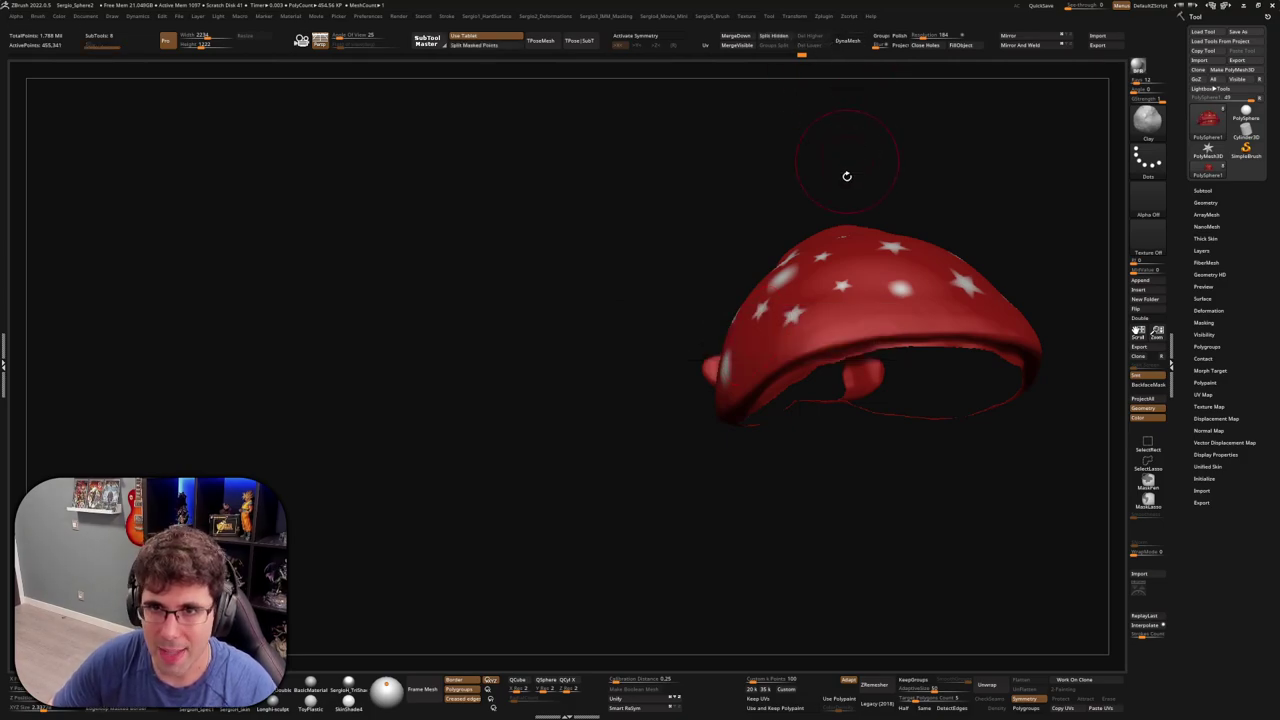
Clone the bandana subtool and fill its open underside with Close Holes
left_click(1199, 70)
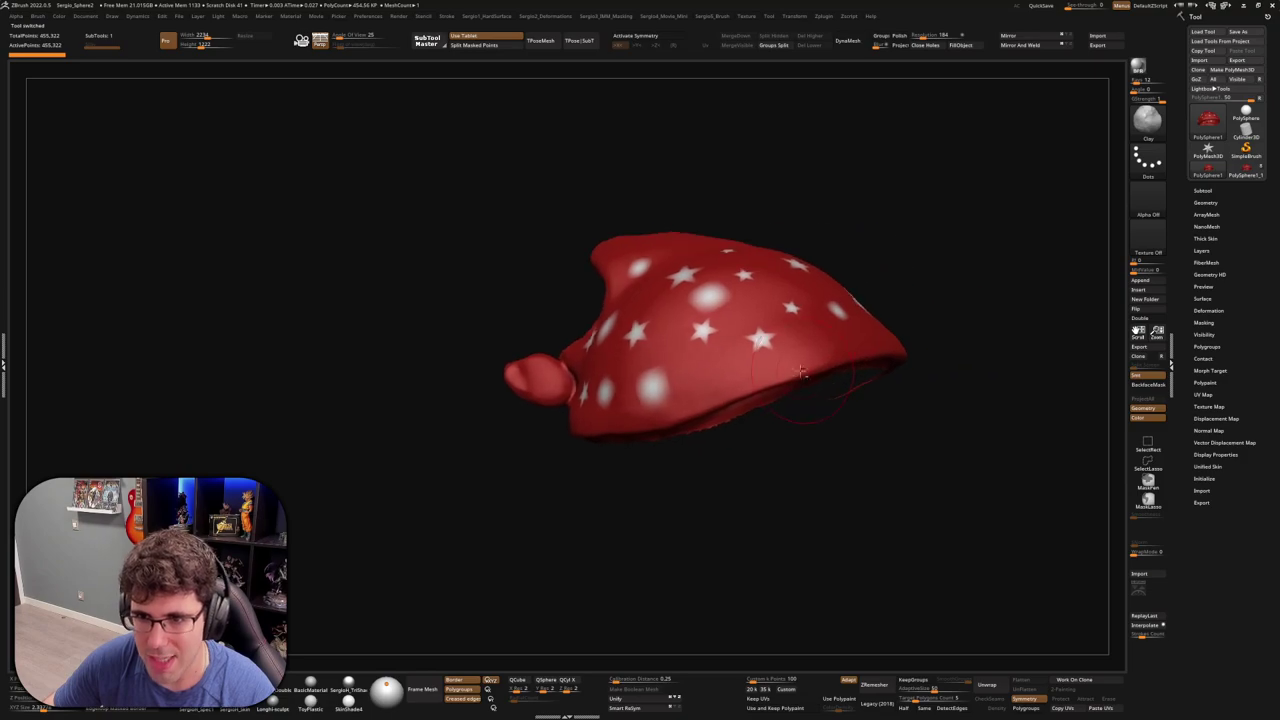
left_click_drag(801, 372, 916, 176)
left_click(925, 45)
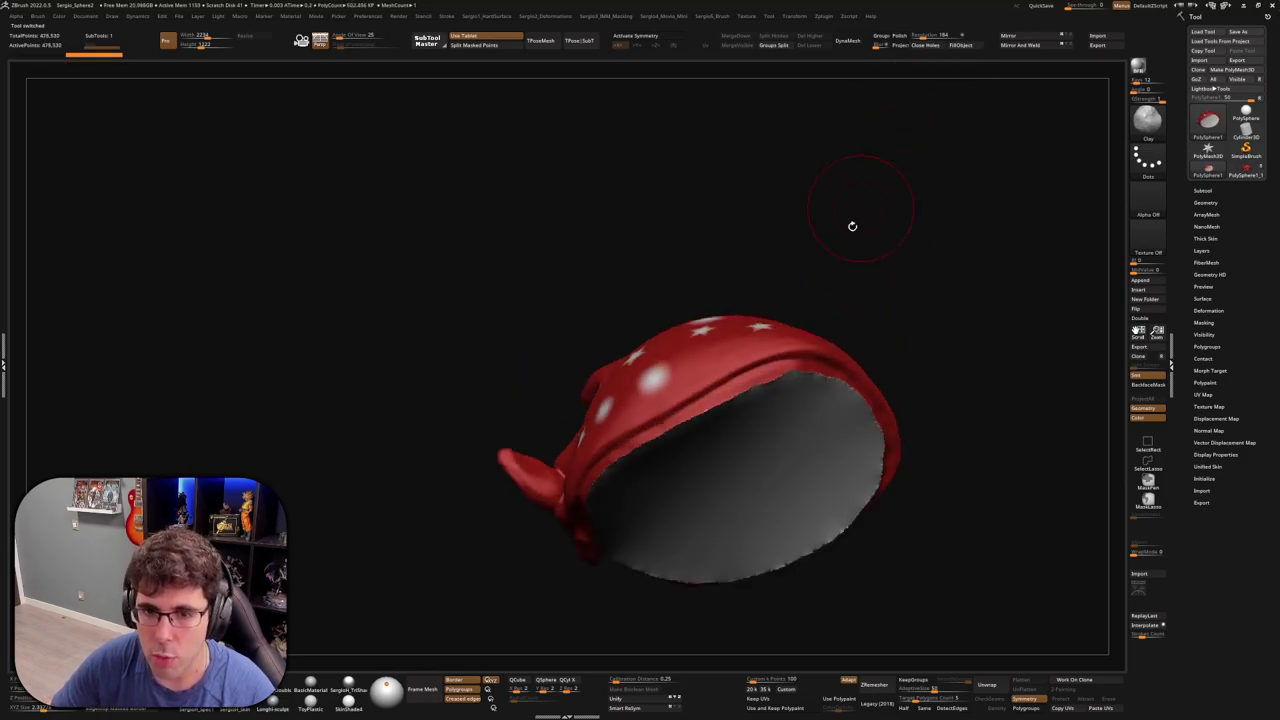
mouse_move(851, 220)
left_mouse_down()
mouse_move(760, 409)
mouse_move(783, 406)
mouse_move(595, 305)
left_mouse_up()
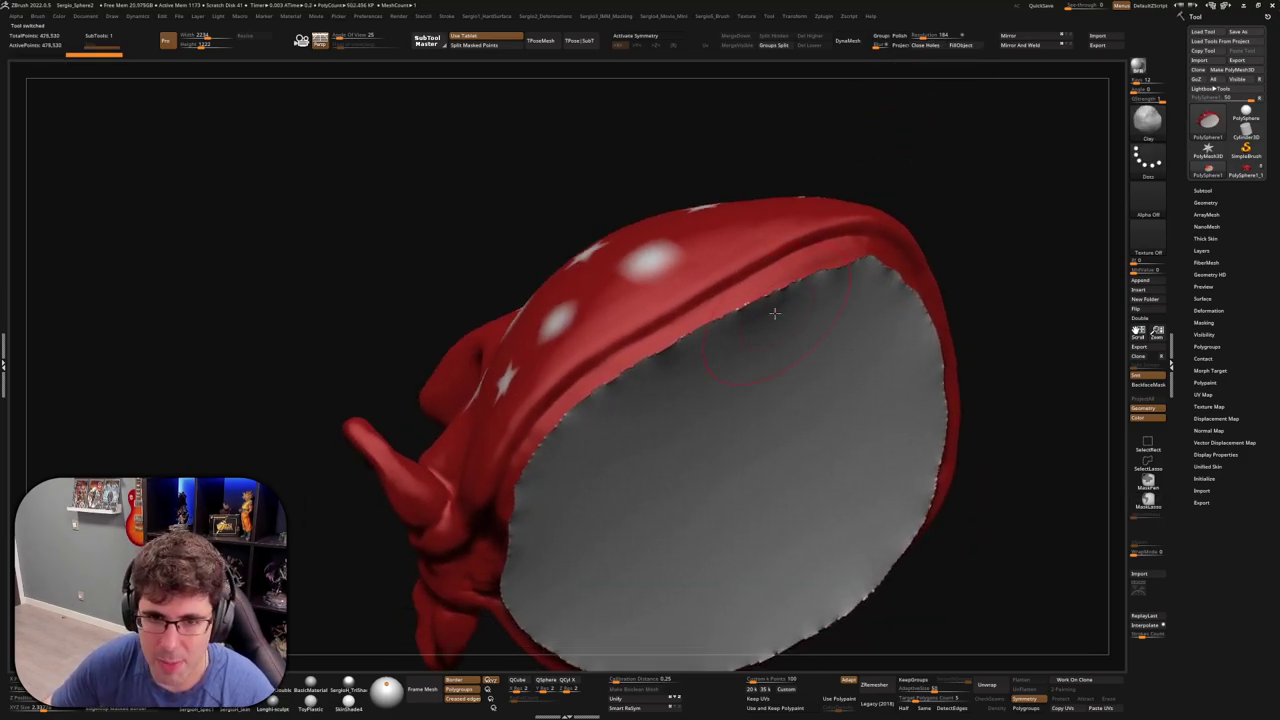
mouse_move(720, 373)
left_mouse_down()
mouse_move(876, 362)
mouse_move(760, 390)
mouse_move(778, 395)
mouse_move(771, 363)
mouse_move(737, 377)
mouse_move(779, 317)
left_mouse_up()
Select the Smooth brush, show the wireframe, and bring up the Deformation palette
key("b")
left_click(792, 497)
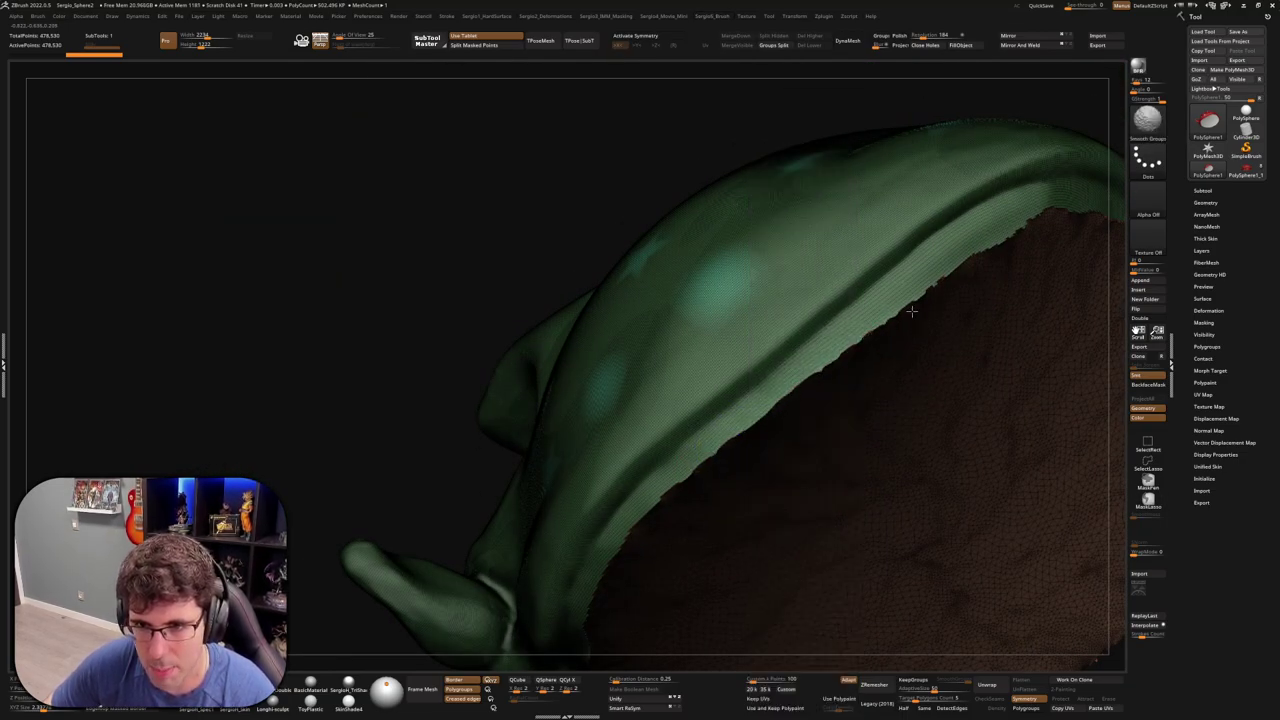
mouse_move(914, 320)
left_mouse_down()
mouse_move(908, 394)
mouse_move(908, 328)
mouse_move(949, 332)
mouse_move(742, 392)
left_mouse_up()
key("shift+f")
key("shift+f")
key("shift")
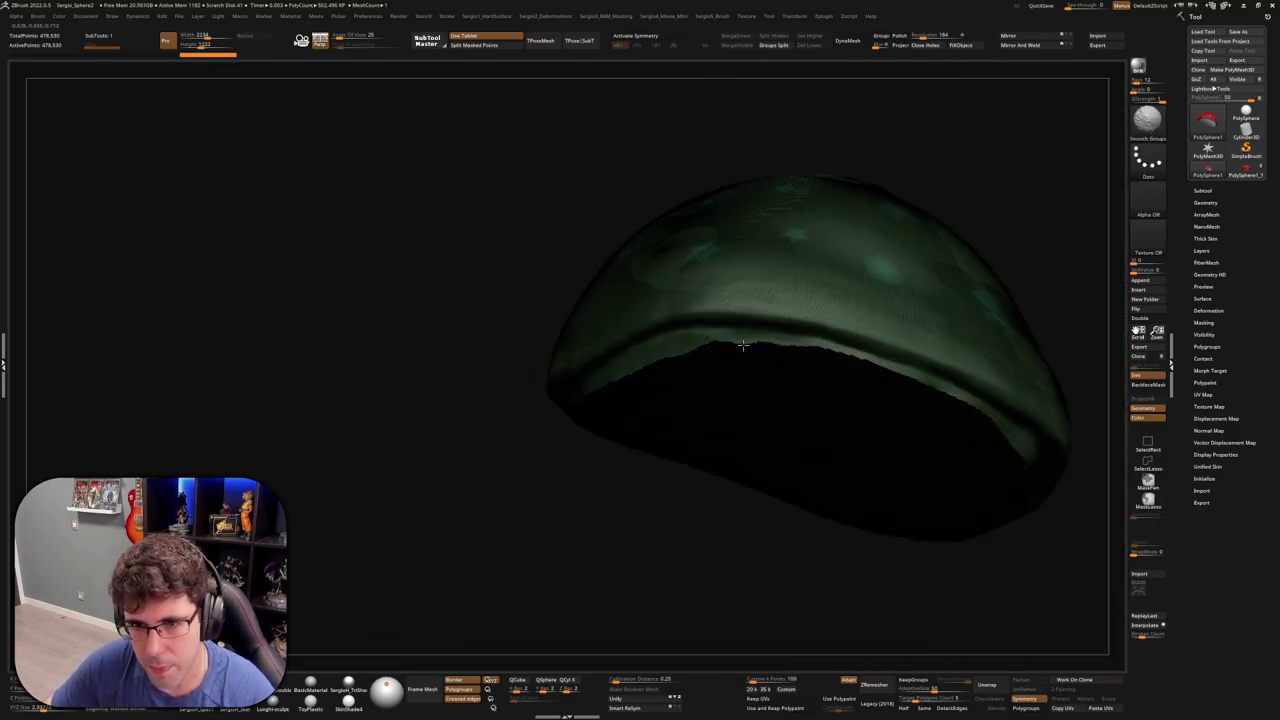
right_click_drag(851, 391, 813, 362)
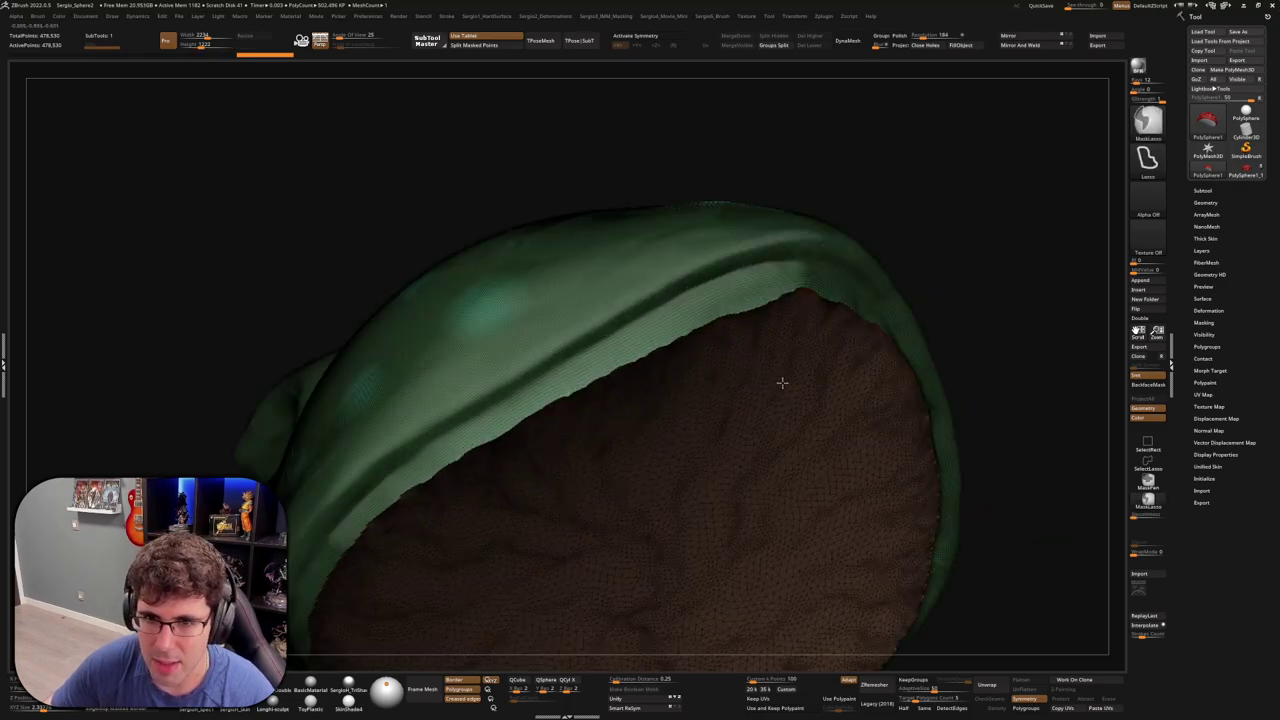
key("d")
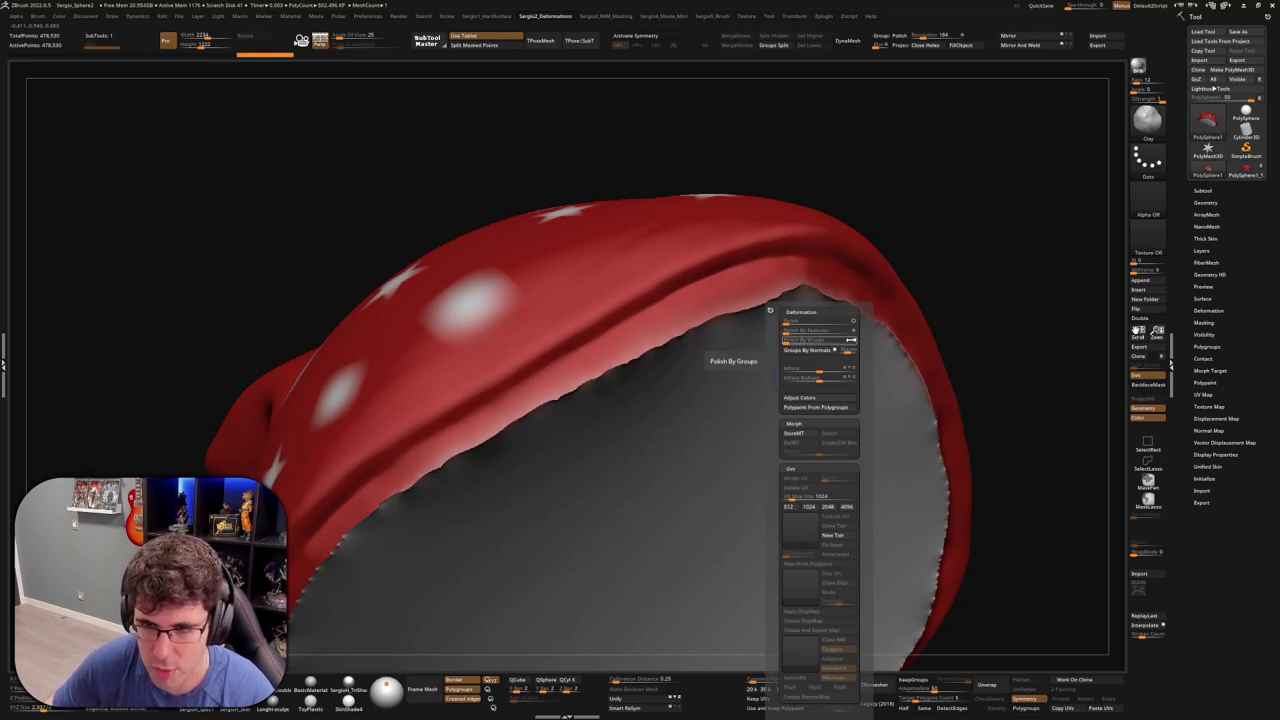
Polish the jagged seam between the red surface and grey fill with Polish By Groups
left_click(793, 341)
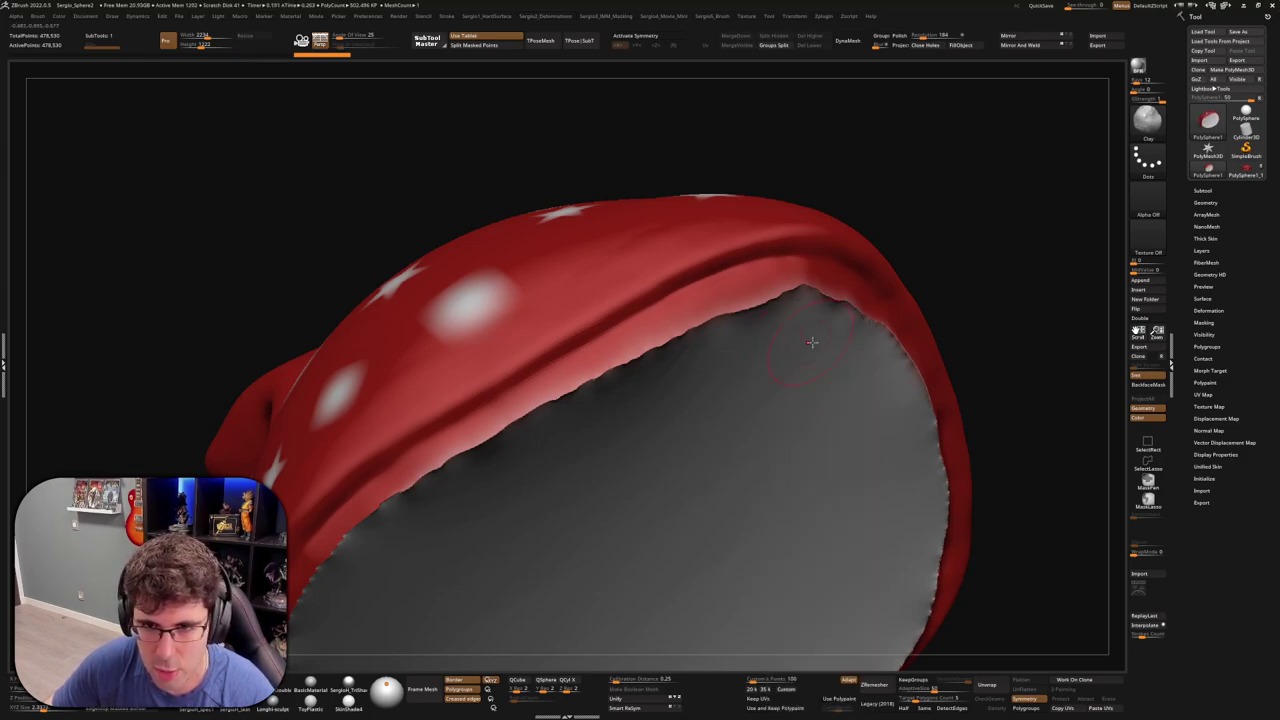
mouse_move(811, 342)
right_mouse_down()
mouse_move(763, 429)
mouse_move(815, 413)
mouse_move(869, 357)
mouse_move(814, 181)
right_mouse_up()
key("w")
key("q")
key("alt+d")
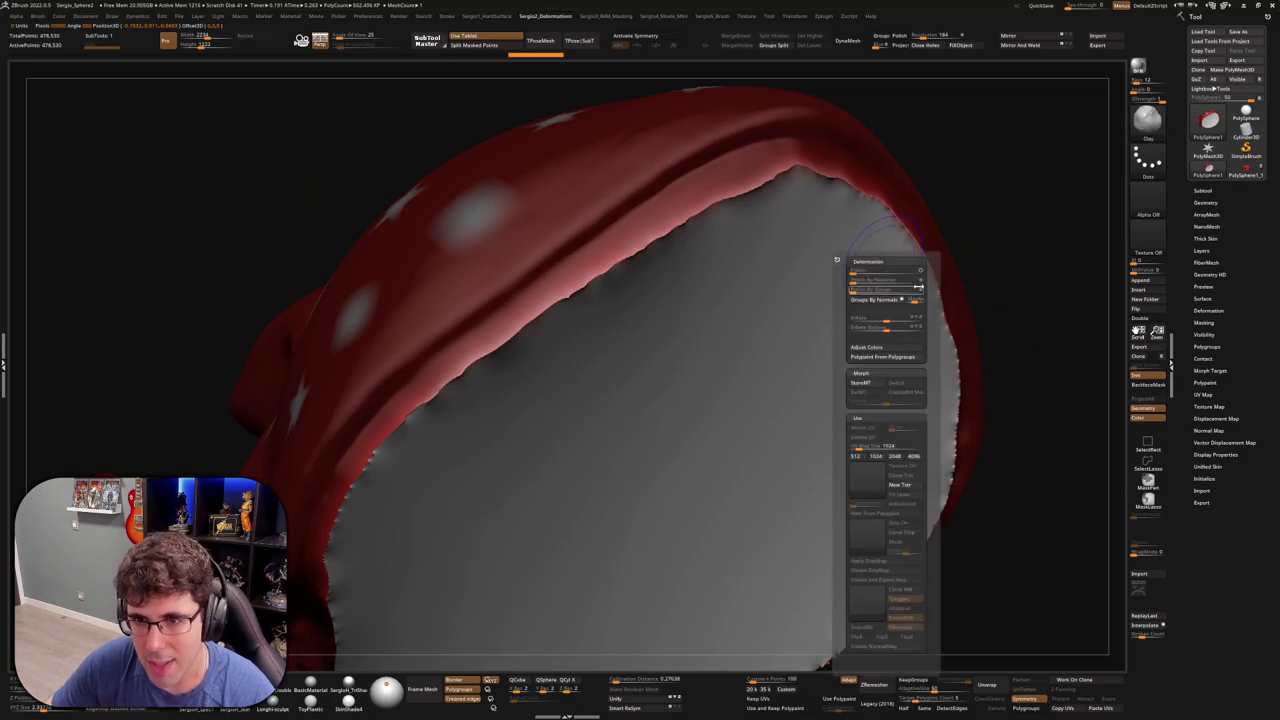
left_click_drag(855, 289, 876, 289)
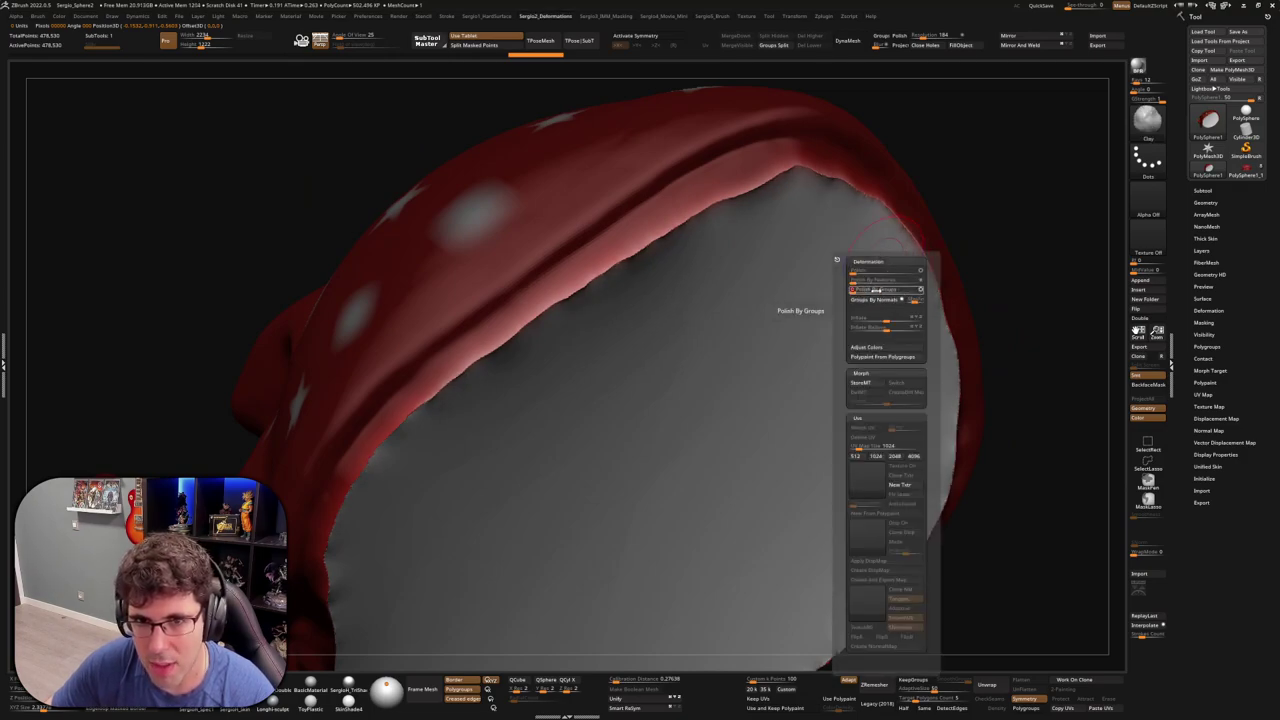
key("alt+d")
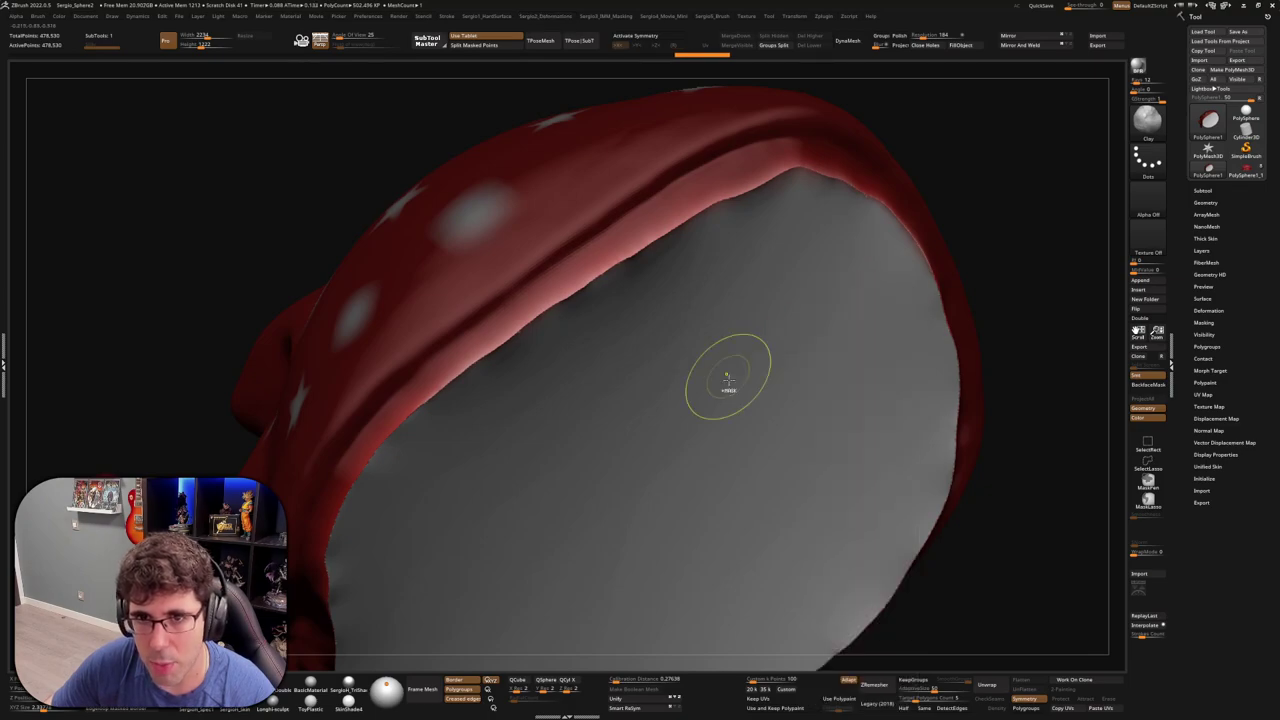
Zoom out and show the SubTool list with its two subtools
mouse_move(728, 377)
right_mouse_down("ctrl")
mouse_move(918, 296)
mouse_move(880, 343)
mouse_move(957, 354)
mouse_move(1186, 300)
right_mouse_up("ctrl")
left_click(1203, 190)
mouse_move(1049, 300)
right_mouse_down()
mouse_move(900, 420)
mouse_move(830, 400)
mouse_move(816, 432)
mouse_move(733, 387)
mouse_move(790, 427)
mouse_move(790, 400)
right_mouse_up()
Add freehand ClayBuildup strokes to the centre of the cap
key("b")
key("c")
key("b")
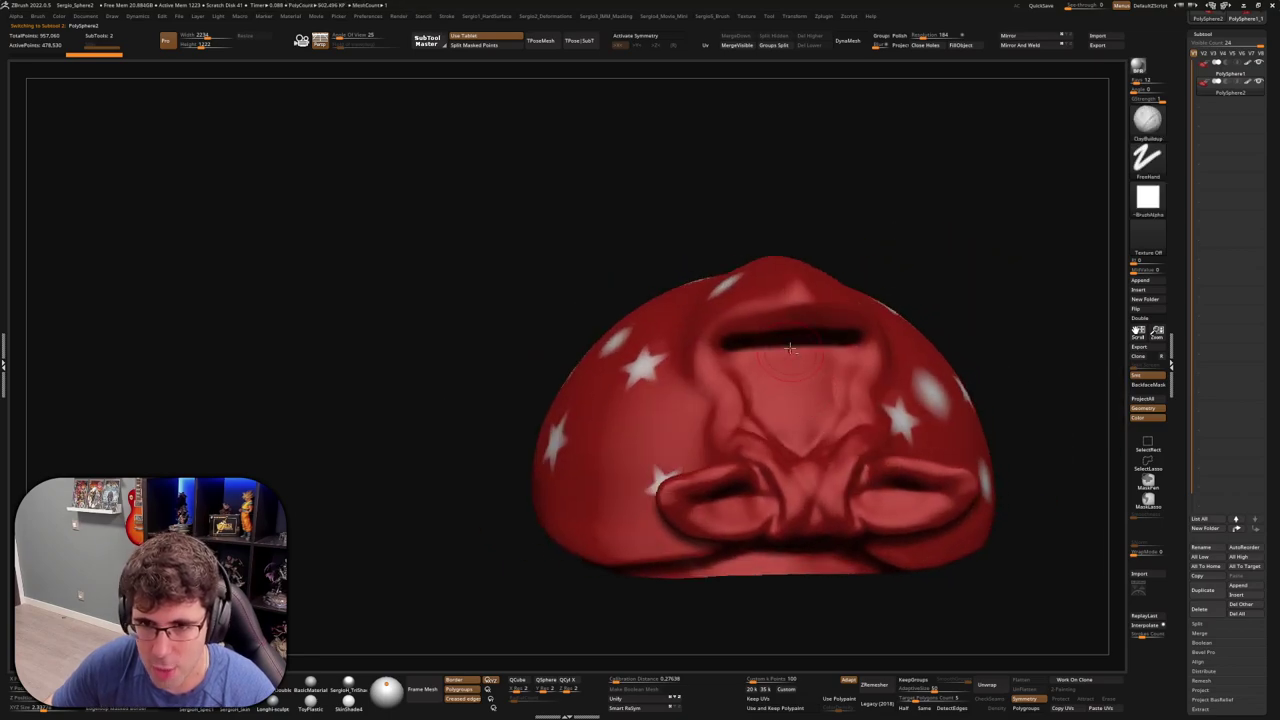
left_click_drag(770, 350, 800, 403)
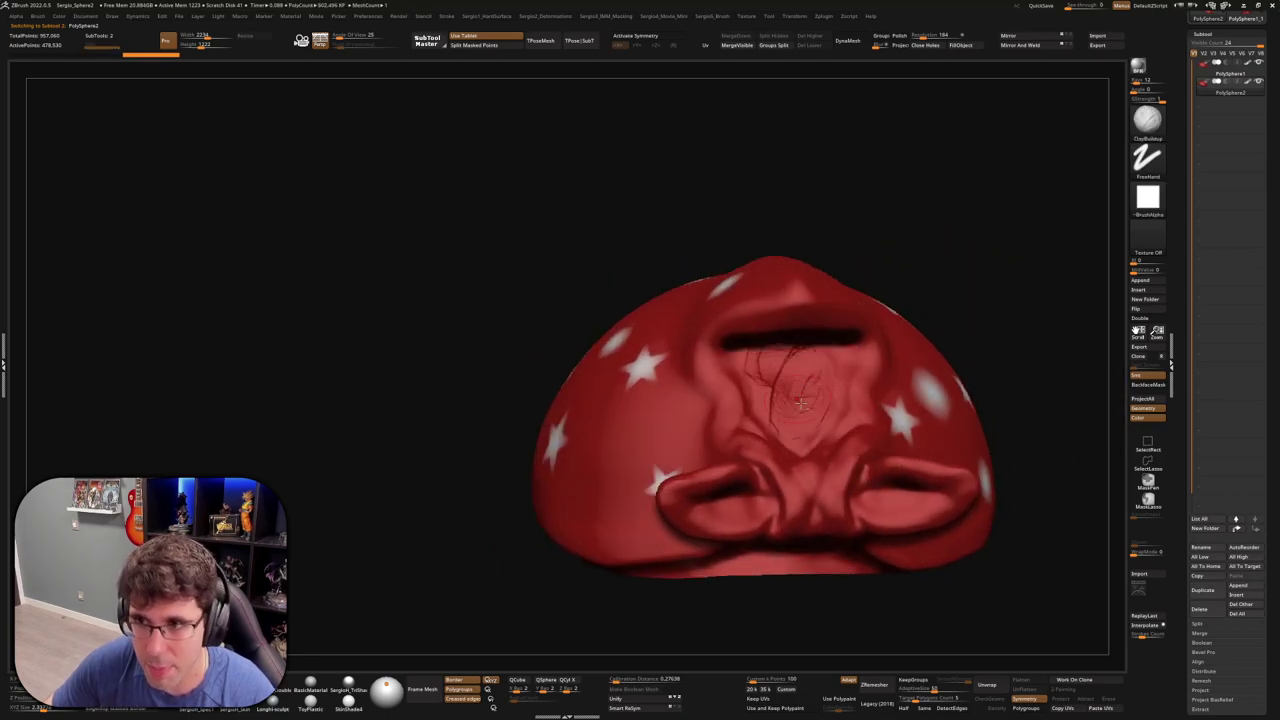
Delete the PolySphere2 subtool
left_click(1226, 90)
key("Delete")
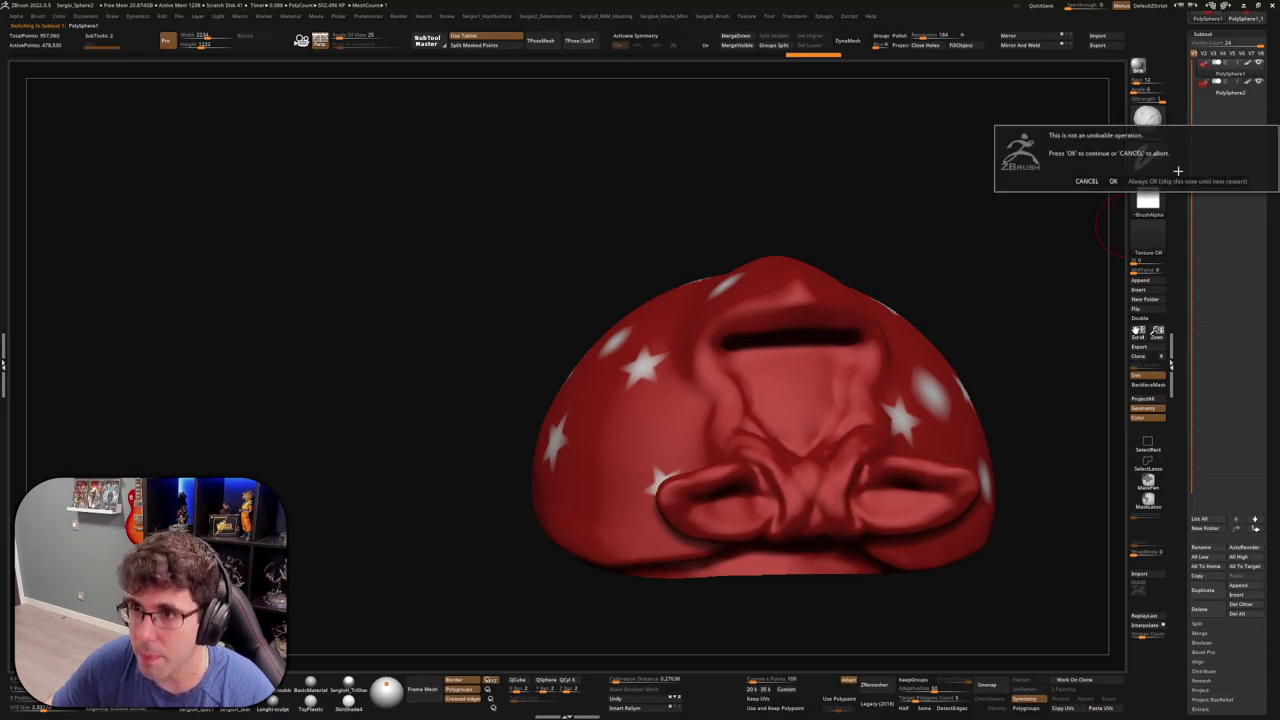
left_click(1178, 176)
Press a dent into the band inside the bandana top, sweeping it left
mouse_move(871, 320)
right_mouse_down()
mouse_move(768, 357)
mouse_move(780, 329)
right_mouse_up()
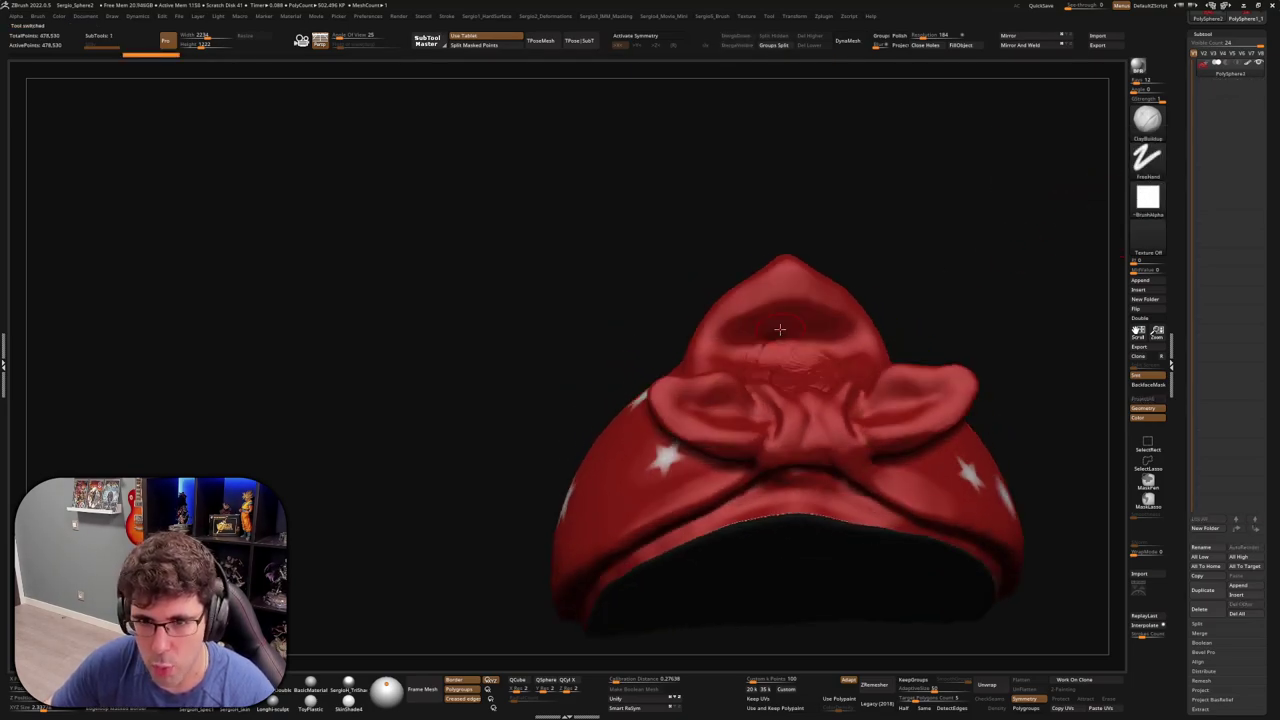
mouse_move(780, 334)
left_mouse_down()
mouse_move(757, 329)
mouse_move(758, 307)
left_mouse_up()
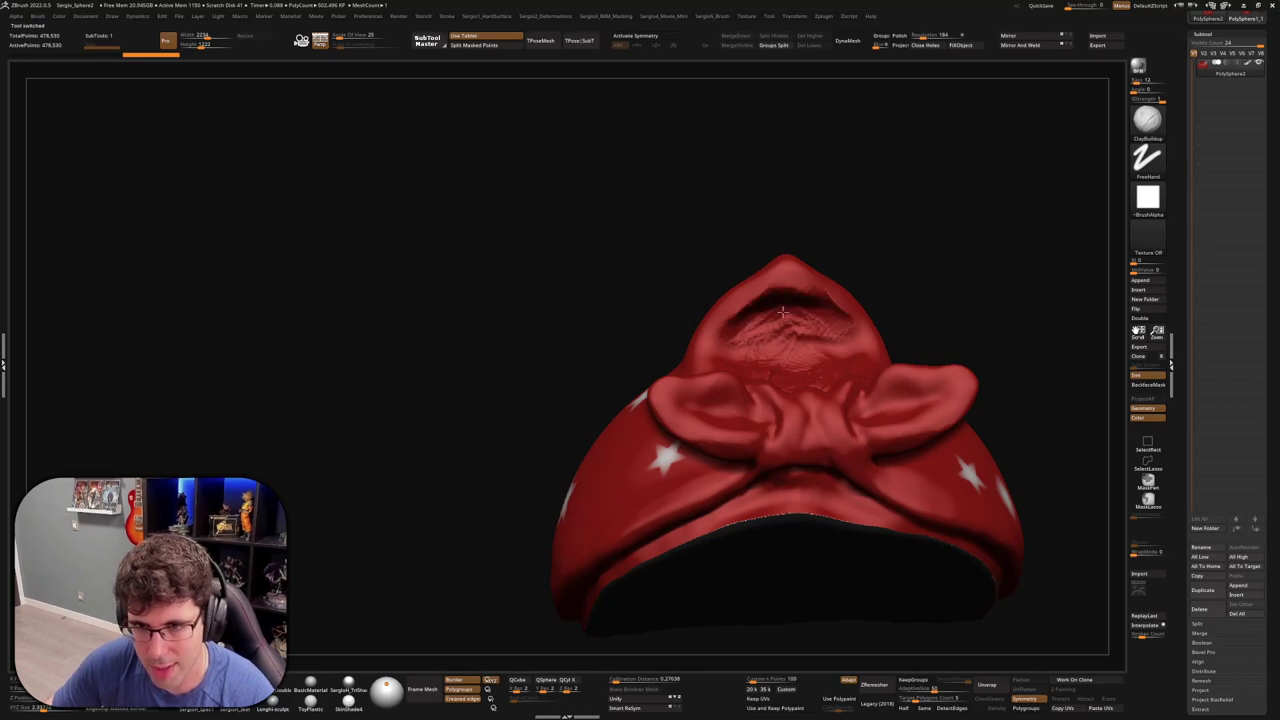
left_click_drag(832, 327, 845, 350)
right_click_drag(845, 350, 846, 362)
mouse_move(846, 362)
left_mouse_down()
mouse_move(820, 385)
mouse_move(749, 369)
mouse_move(760, 405)
left_mouse_up()
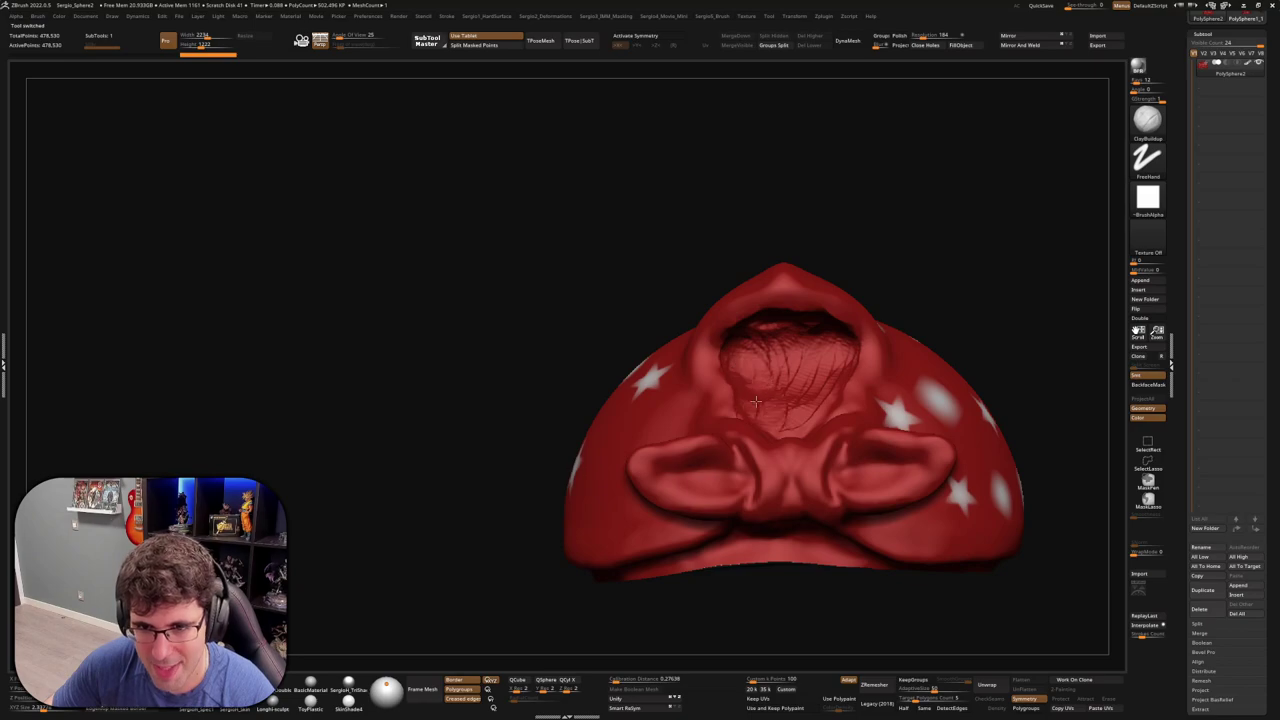
right_click_drag(760, 405, 775, 420)
mouse_move(775, 420)
left_mouse_down()
mouse_move(805, 441)
mouse_move(835, 400)
mouse_move(790, 385)
mouse_move(760, 420)
mouse_move(810, 436)
mouse_move(840, 385)
mouse_move(760, 405)
left_mouse_up()
Deepen and reshape the inner dent of the hollow with more clay strokes
right_click_drag(760, 405, 776, 357)
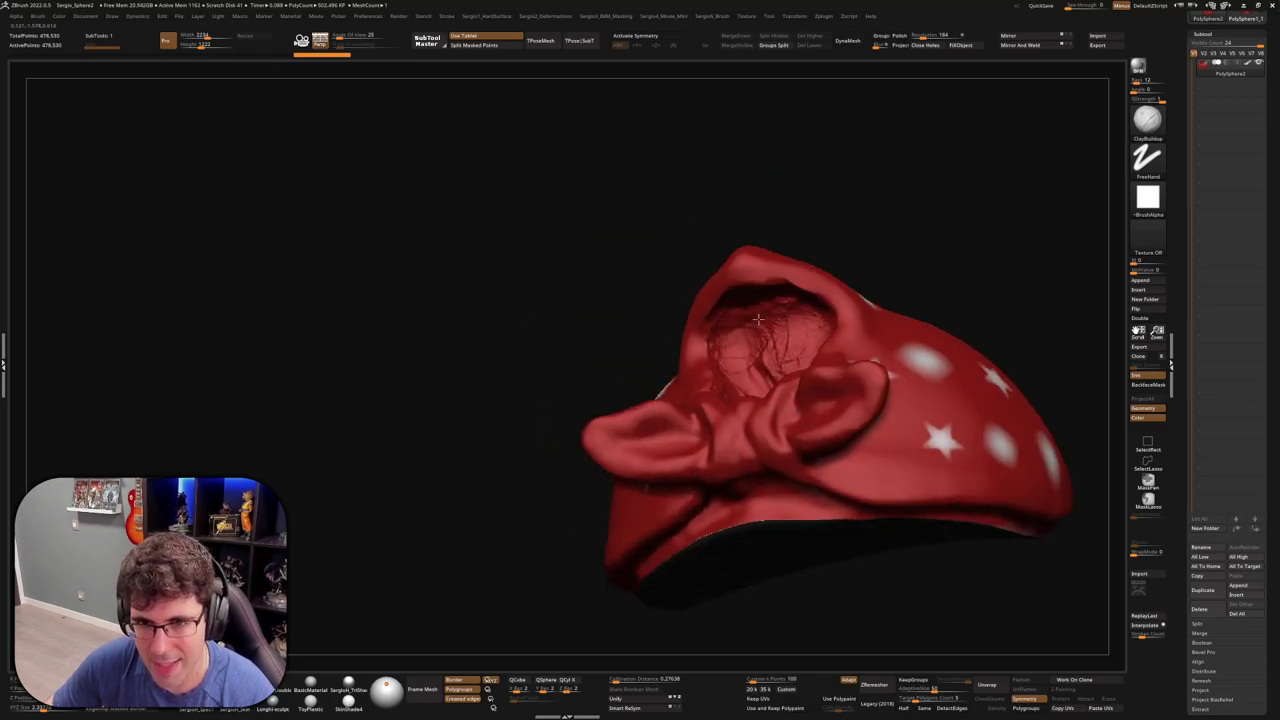
left_click_drag(776, 357, 800, 350)
right_click_drag(800, 350, 818, 364)
mouse_move(818, 364)
left_mouse_down()
mouse_move(840, 420)
mouse_move(800, 390)
left_mouse_up()
mouse_move(800, 390)
right_mouse_down()
mouse_move(810, 430)
mouse_move(790, 410)
right_mouse_up()
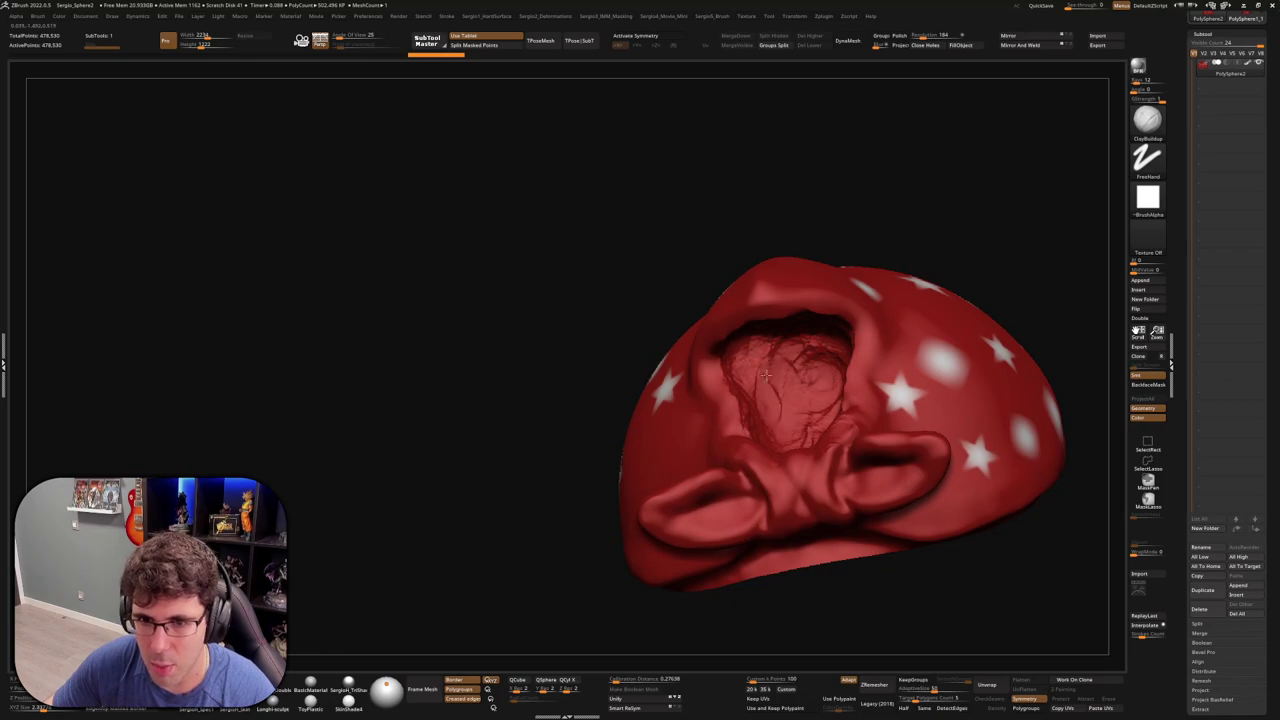
mouse_move(790, 410)
left_mouse_down()
mouse_move(770, 360)
mouse_move(760, 370)
mouse_move(816, 368)
mouse_move(825, 318)
left_mouse_up()
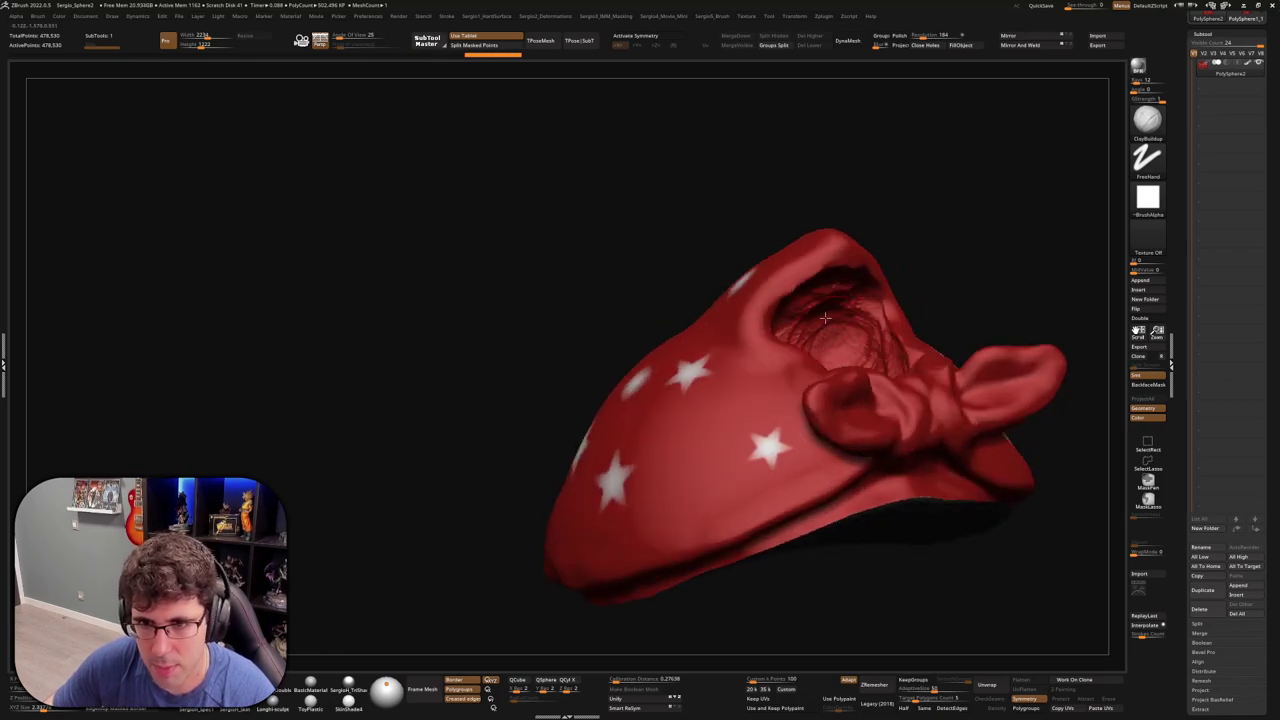
Smooth the hollow behind the bow with Smooth Stronger while orbiting around it
right_click_drag(822, 270, 805, 255)
key("shift")
key("b")
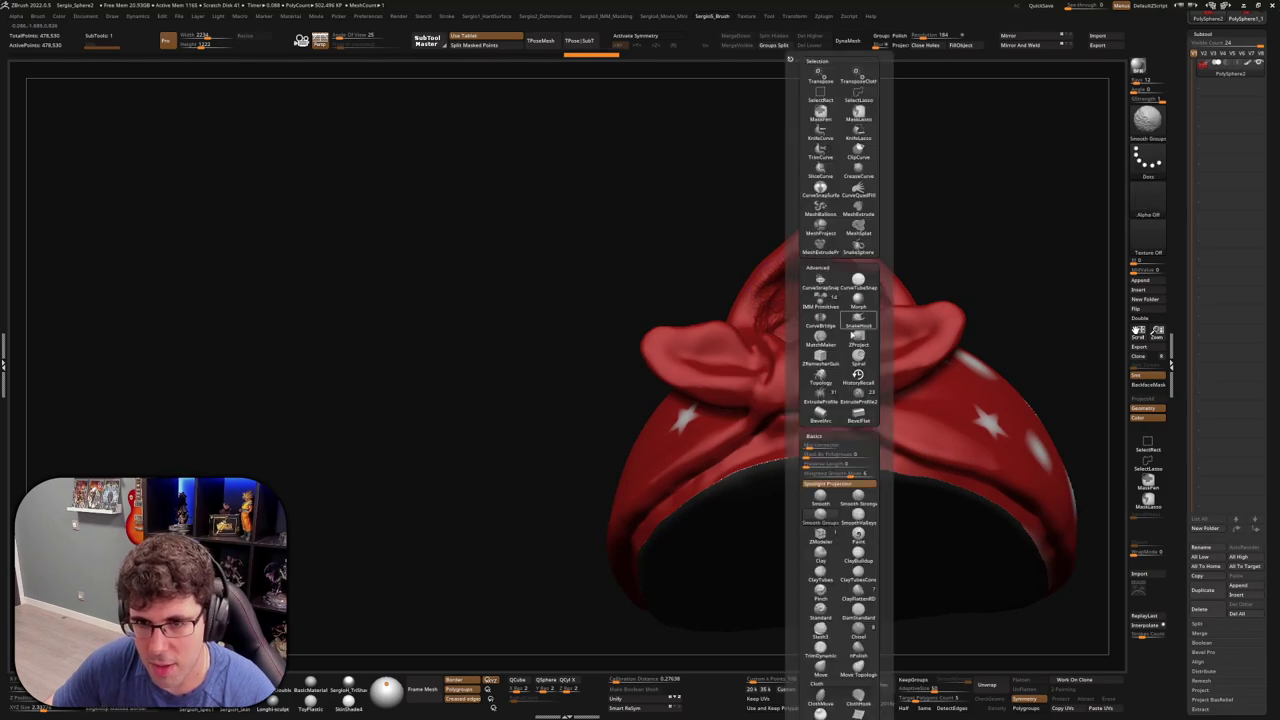
left_click(858, 503)
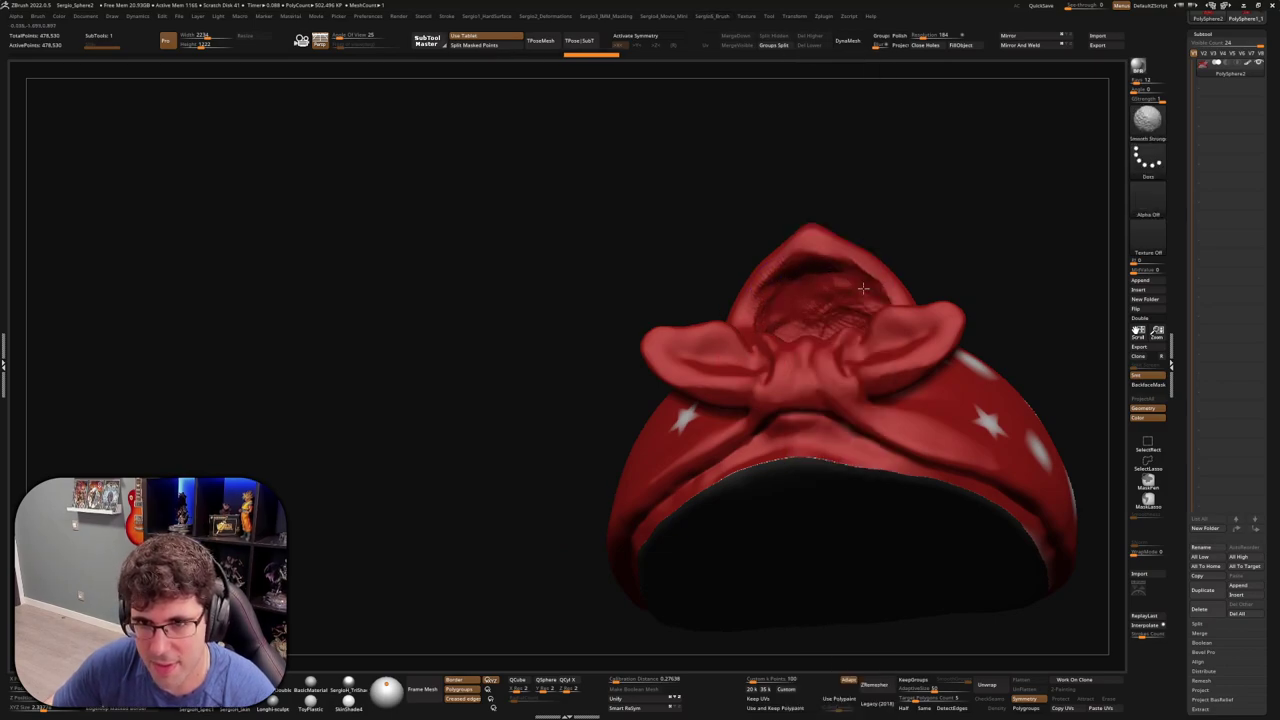
right_click_drag(863, 288, 821, 374)
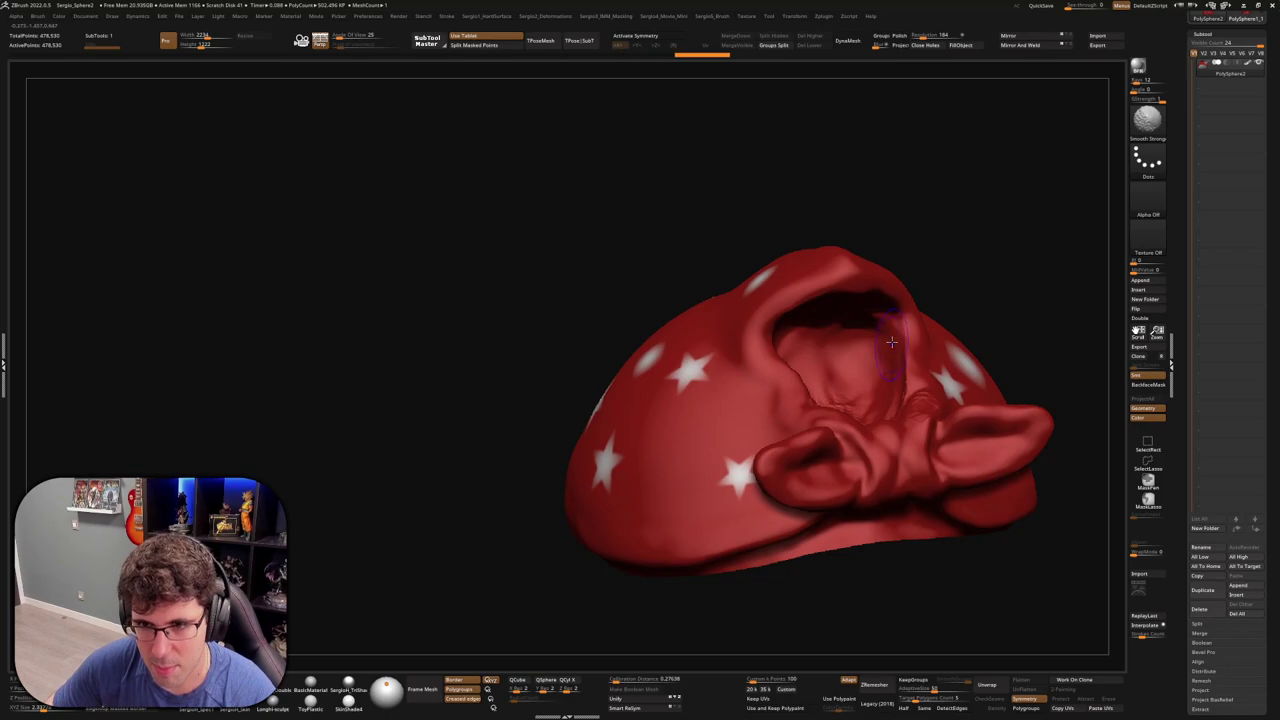
right_click_drag(891, 342, 772, 350)
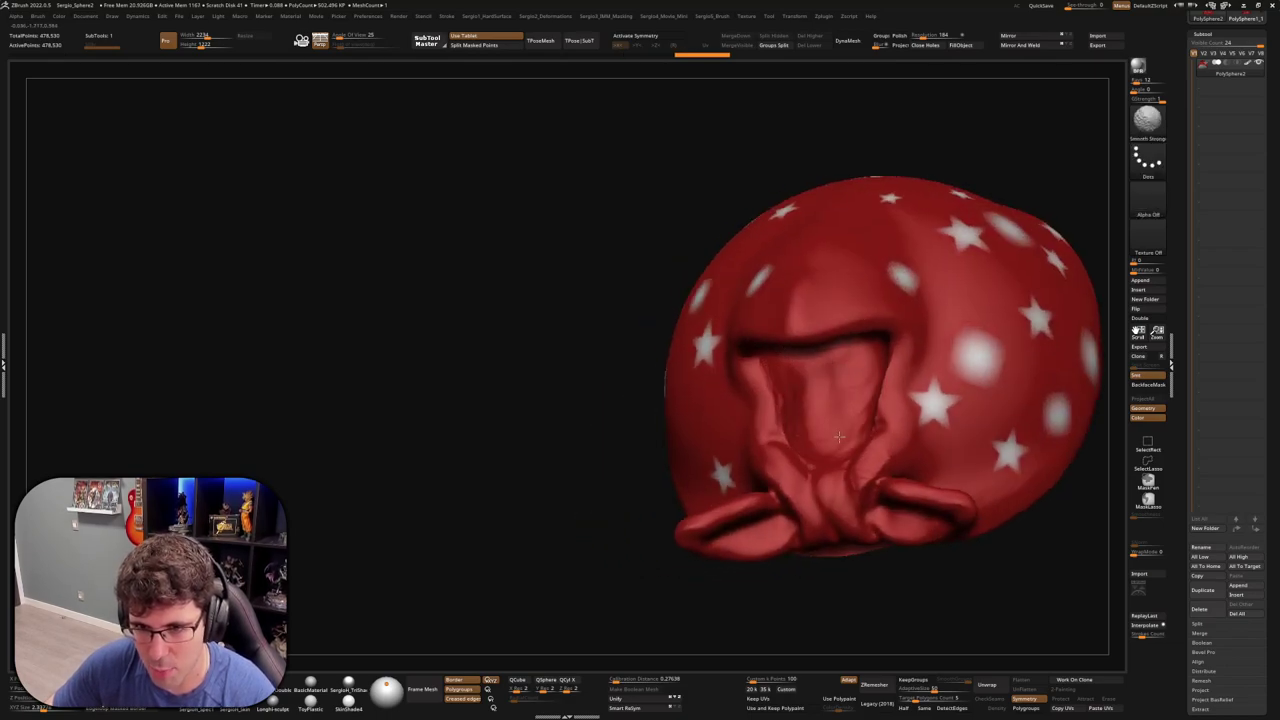
mouse_move(839, 437)
right_mouse_down()
mouse_move(925, 462)
mouse_move(929, 393)
right_mouse_up()
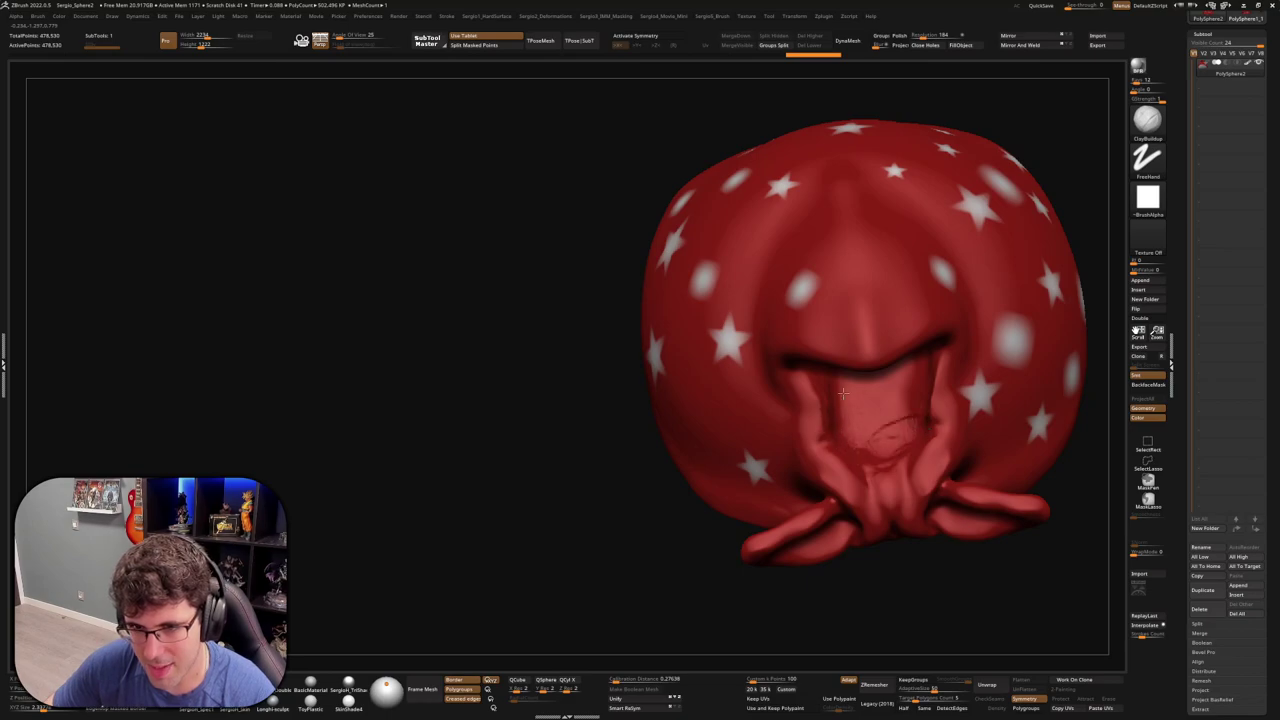
key("shift")
key("ctrl")
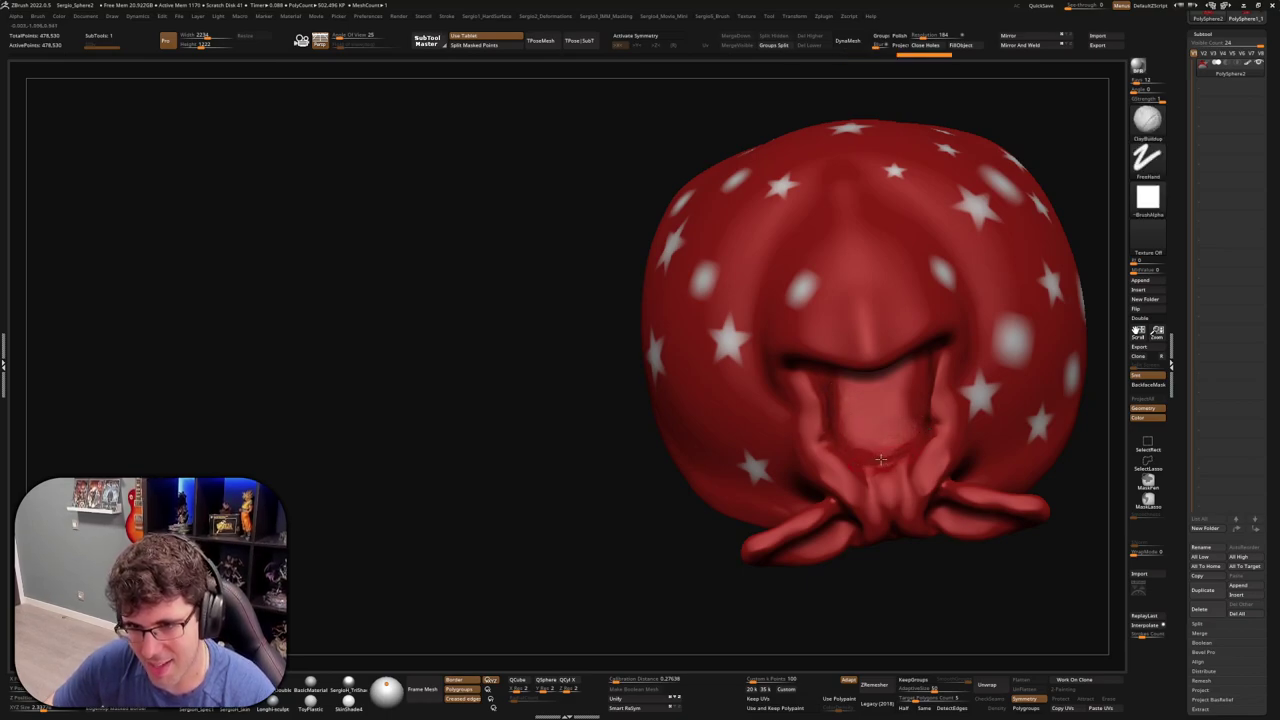
mouse_move(881, 420)
right_mouse_down()
mouse_move(886, 429)
mouse_move(866, 372)
mouse_move(843, 420)
mouse_move(851, 449)
right_mouse_up()
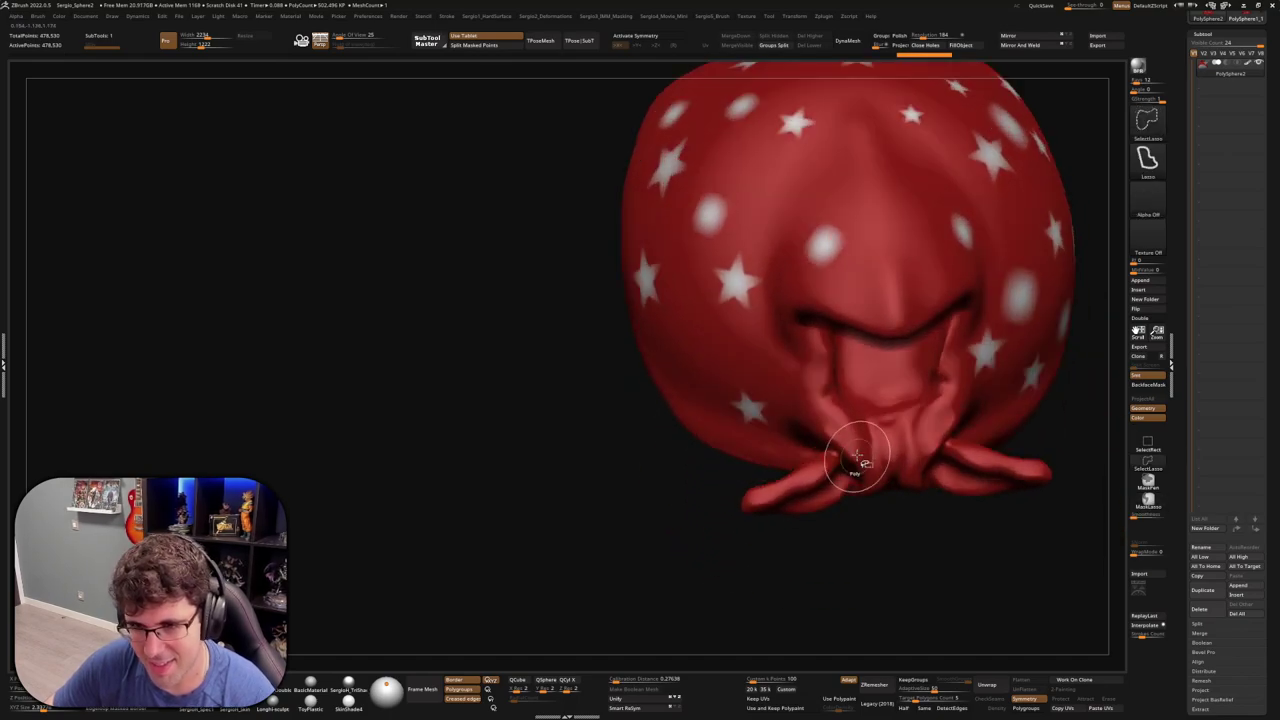
mouse_move(790, 414)
right_mouse_down()
mouse_move(1001, 376)
mouse_move(775, 430)
mouse_move(905, 433)
mouse_move(860, 403)
mouse_move(857, 426)
mouse_move(791, 380)
right_mouse_up()
Lasso-hide the knot area and Split Hidden it into a separate PolySphere3 subtool
mouse_move(768, 347)
left_mouse_down("ctrl+shift")
mouse_move(712, 384)
mouse_move(720, 457)
left_mouse_up("ctrl+shift")
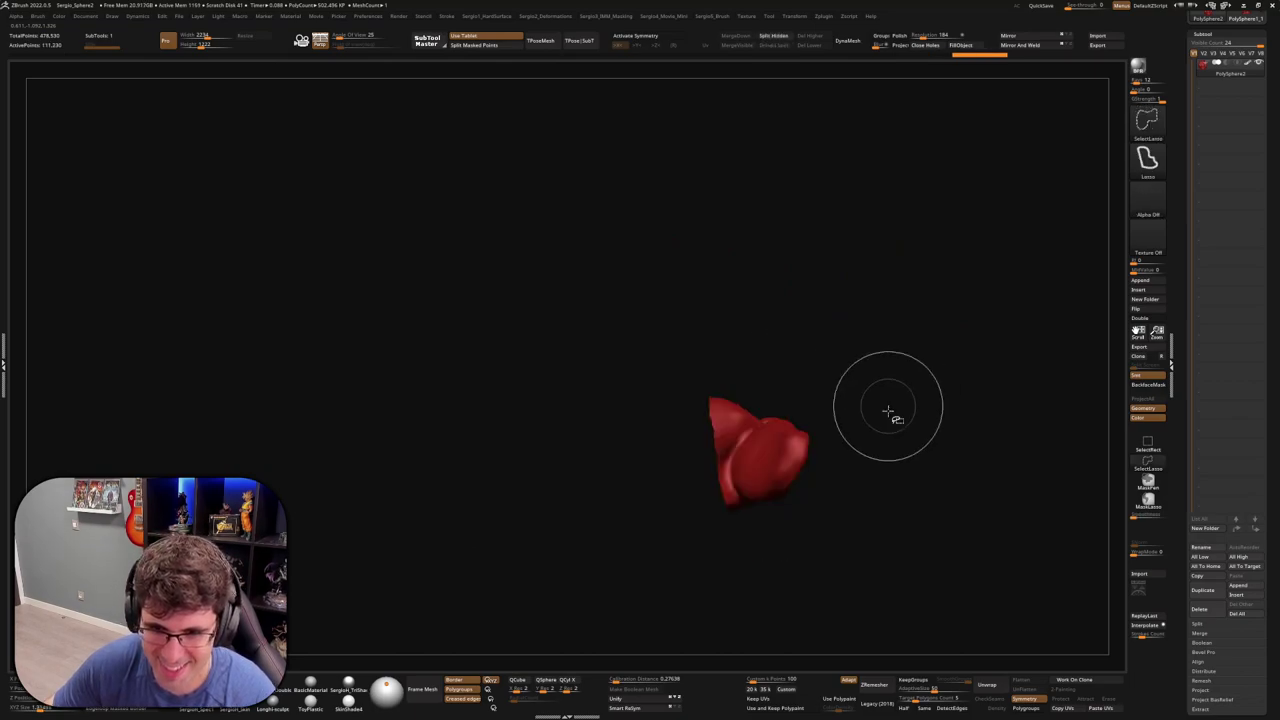
mouse_move(886, 408)
right_mouse_down()
mouse_move(811, 503)
mouse_move(843, 499)
mouse_move(828, 369)
right_mouse_up()
left_click(843, 499, "ctrl+shift")
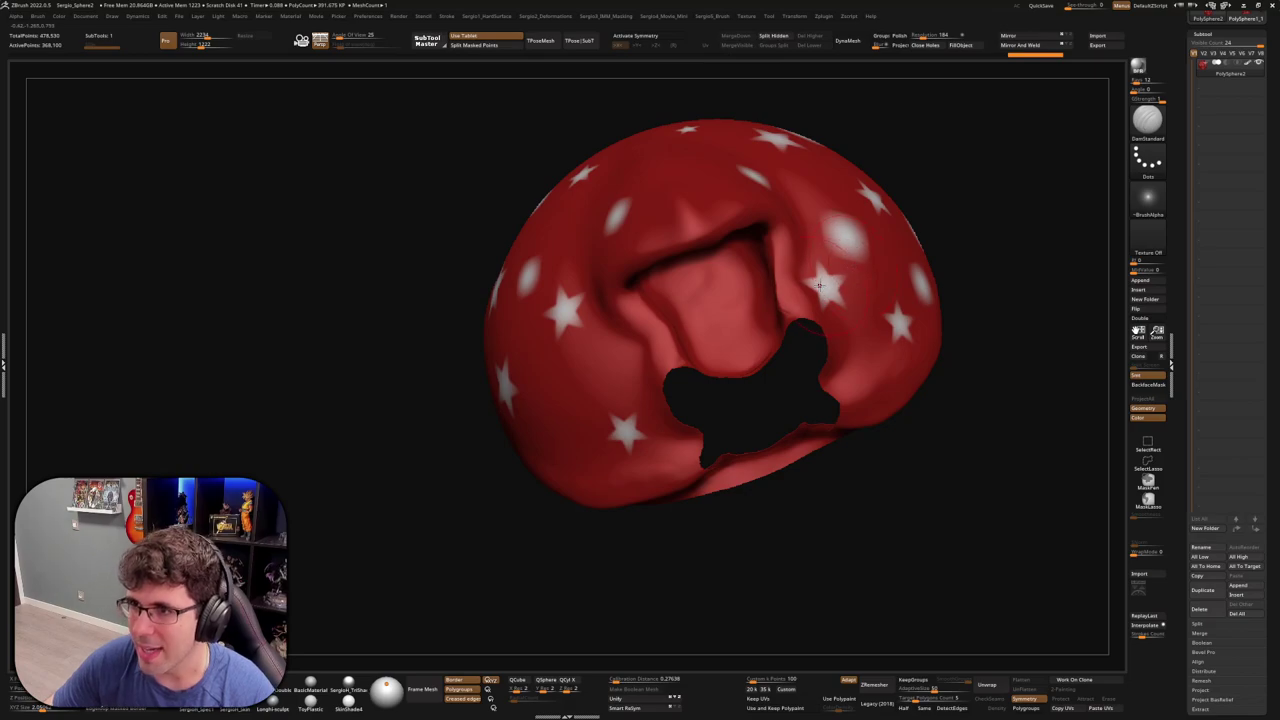
mouse_move(821, 303)
right_mouse_down()
mouse_move(803, 305)
mouse_move(828, 369)
right_mouse_up()
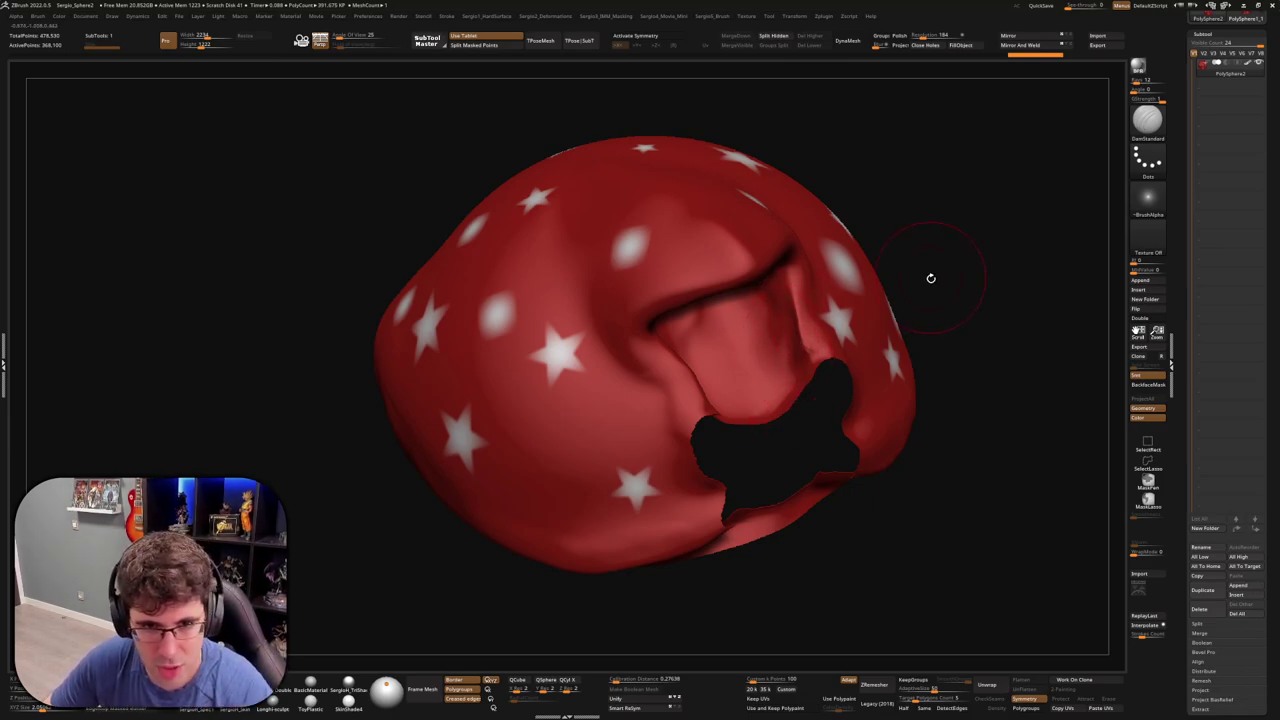
mouse_move(929, 277)
right_mouse_down()
mouse_move(902, 294)
mouse_move(966, 323)
mouse_move(977, 294)
mouse_move(954, 294)
mouse_move(888, 418)
right_mouse_up()
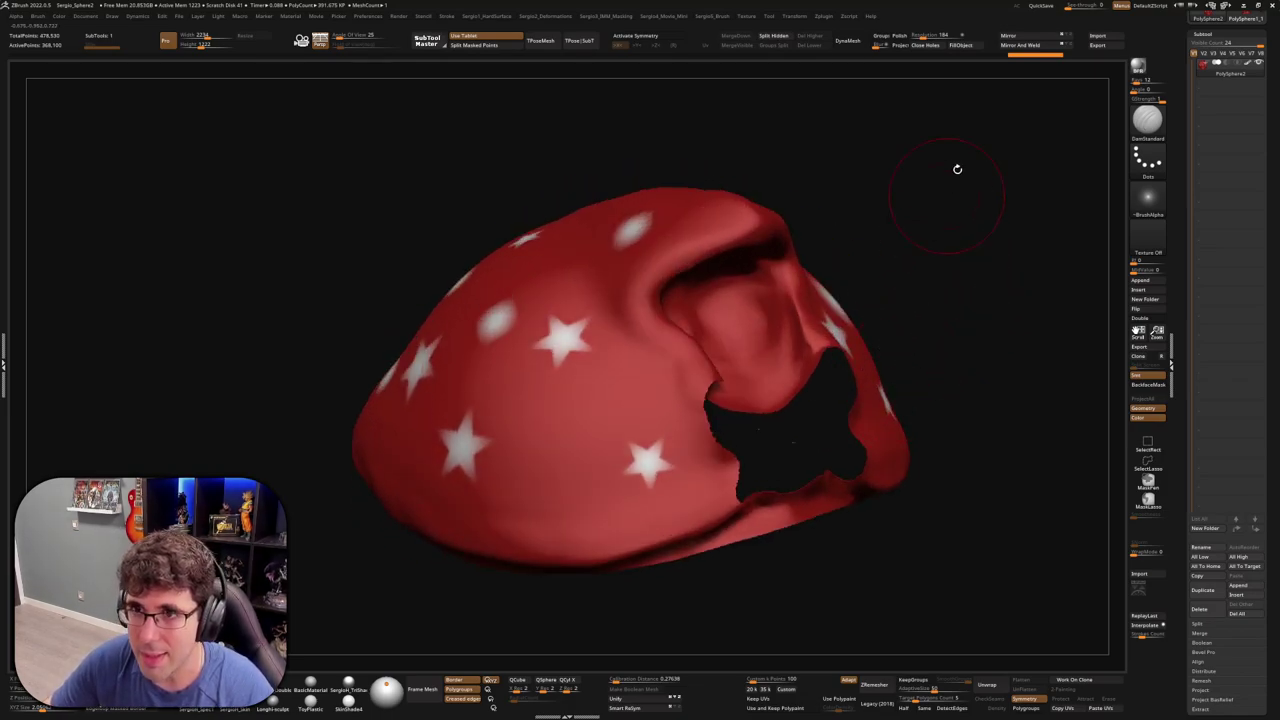
left_click(789, 40)
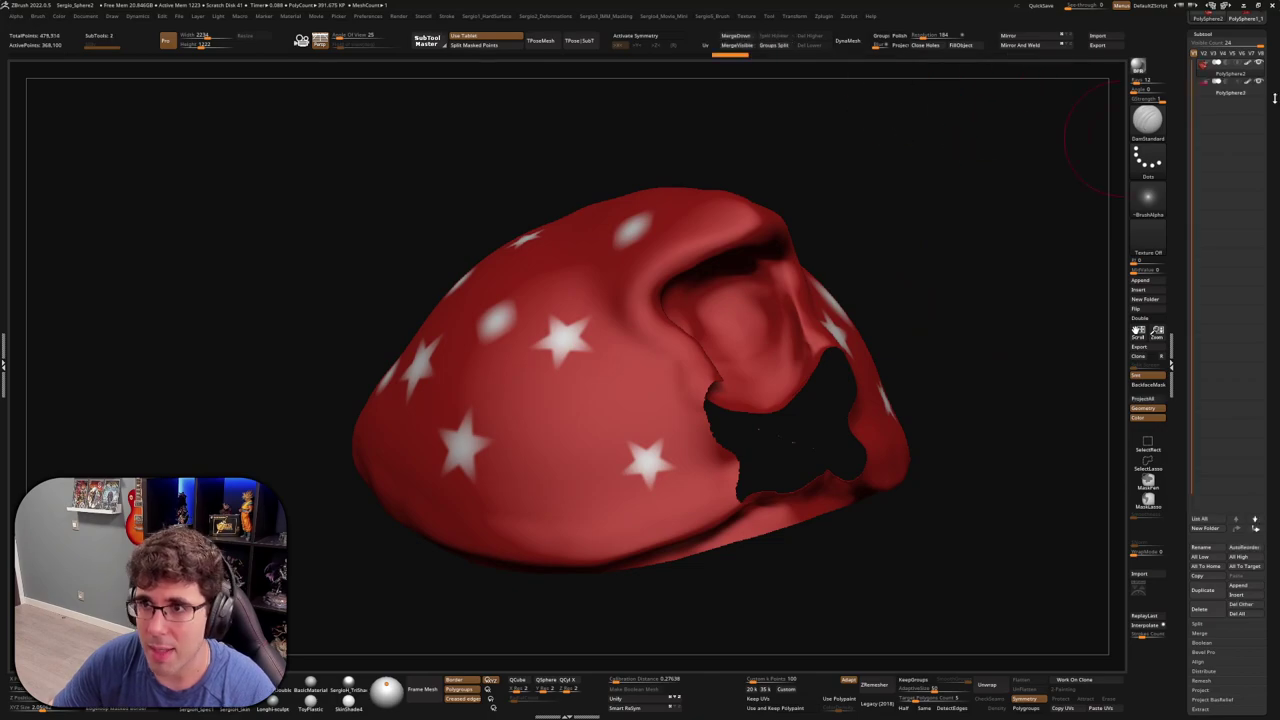
Cap the bandana's bone-shaped opening using Close Holes
left_click(928, 46)
mouse_move(877, 237)
right_mouse_down()
mouse_move(808, 400)
mouse_move(743, 371)
right_mouse_up()
key("b")
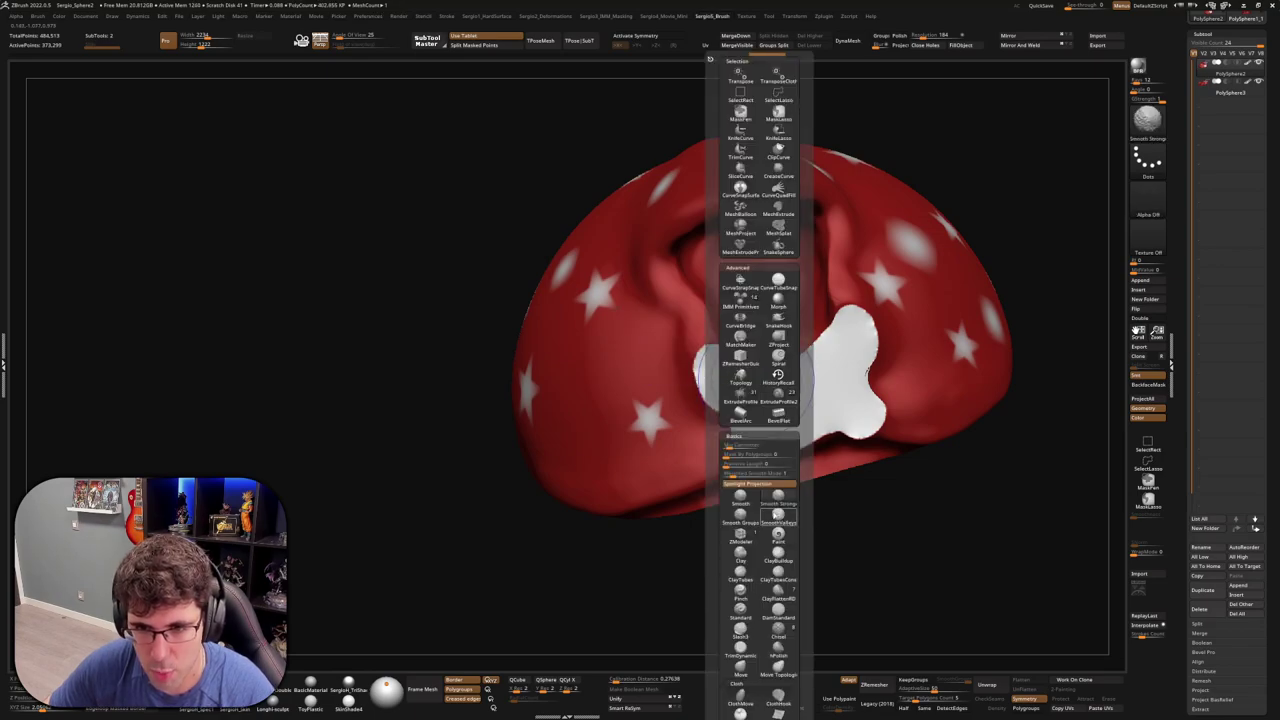
left_click(778, 512)
right_click_drag(778, 512, 805, 330)
key("w")
key("q")
right_click_drag(811, 274, 800, 400)
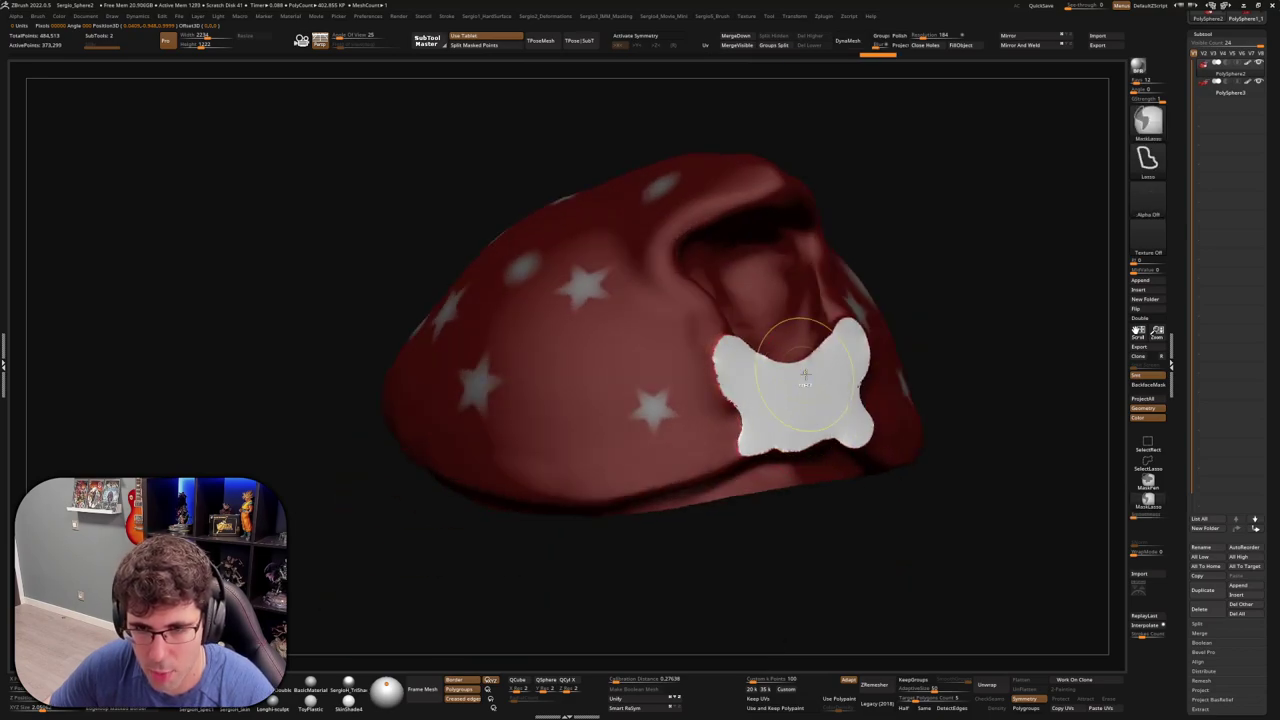
Clear the mask and smooth the white patch's edges with Smooth Stronger
key("space")
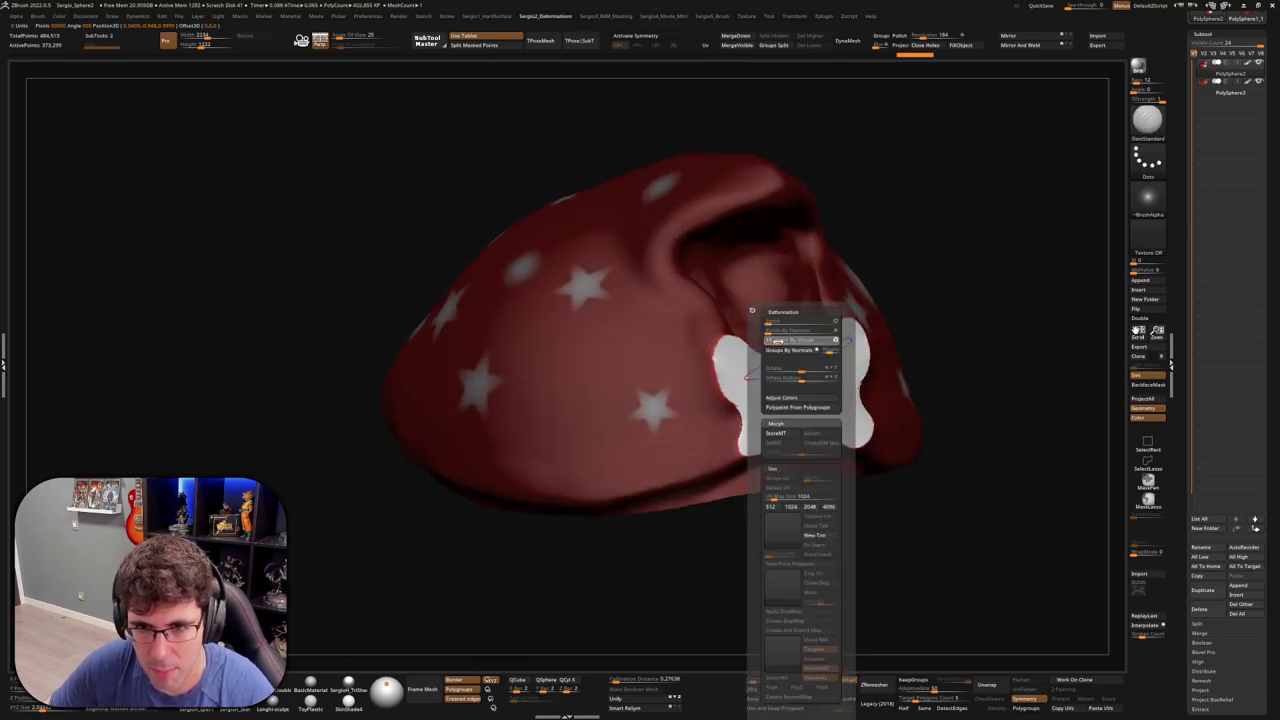
left_click_drag(957, 308, 940, 330, "ctrl")
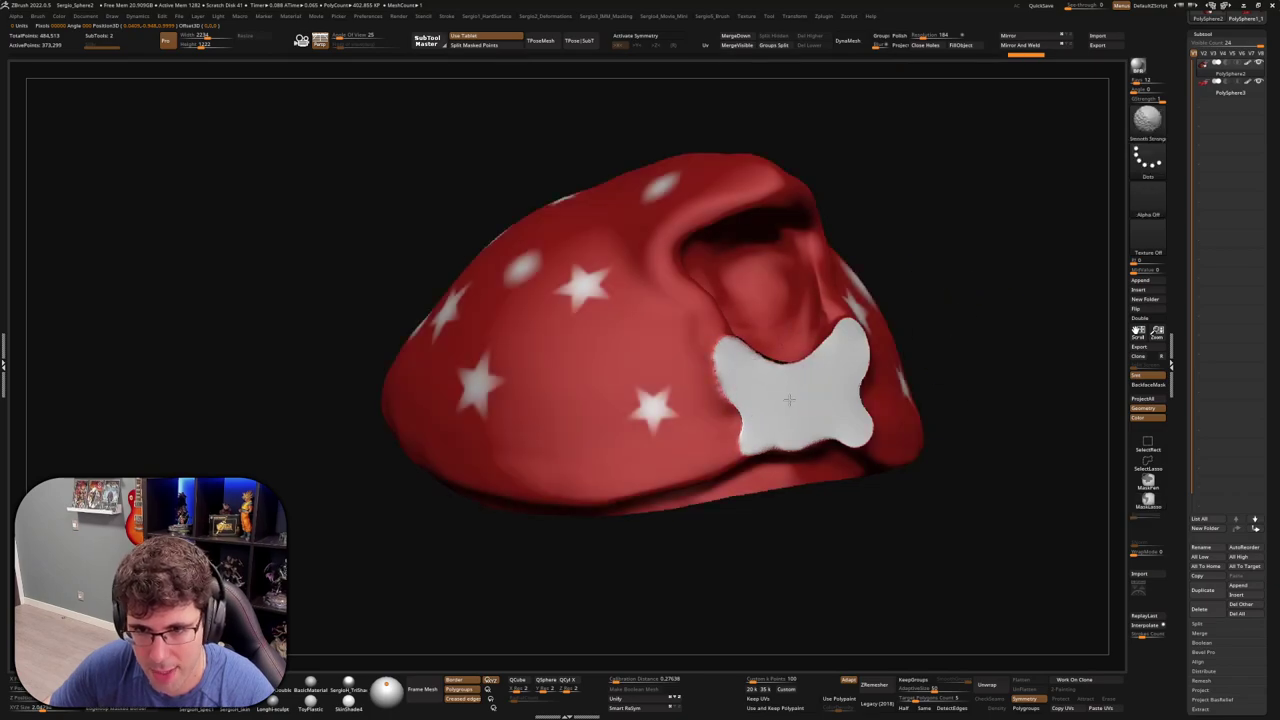
key("b")
key("m")
key("l")
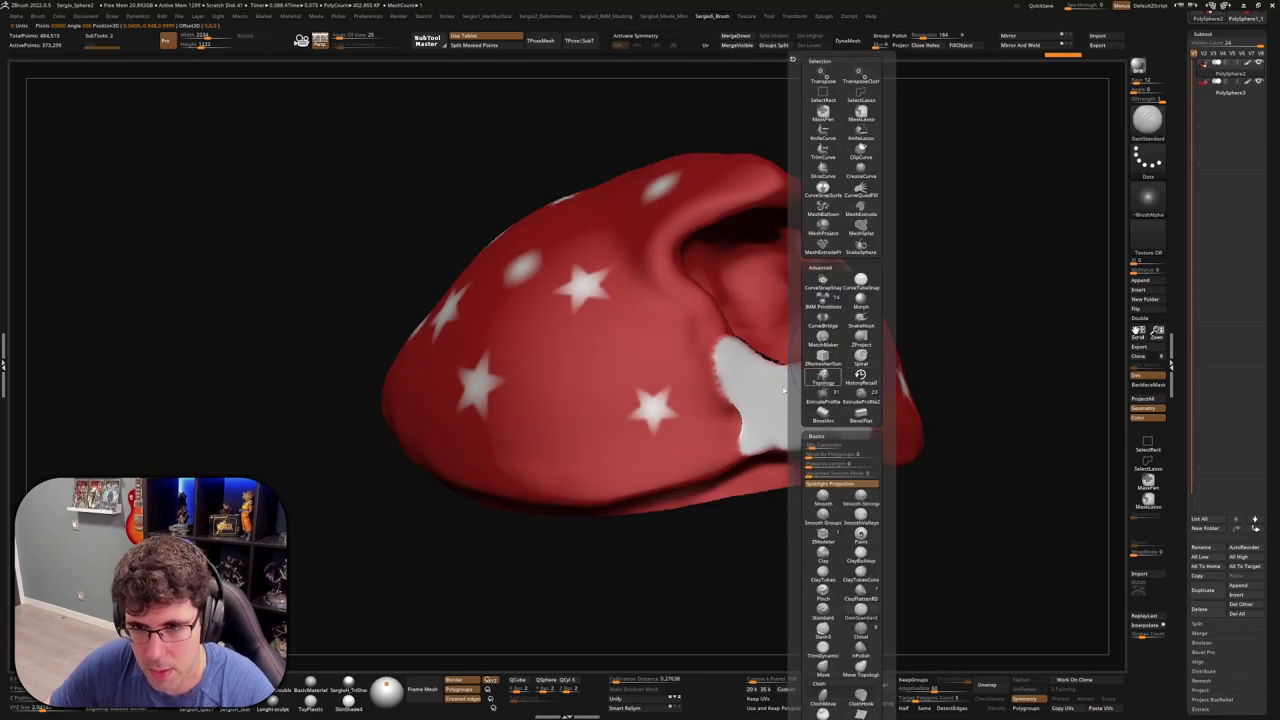
mouse_move(835, 353)
right_mouse_down()
mouse_move(787, 460)
mouse_move(700, 400)
right_mouse_up()
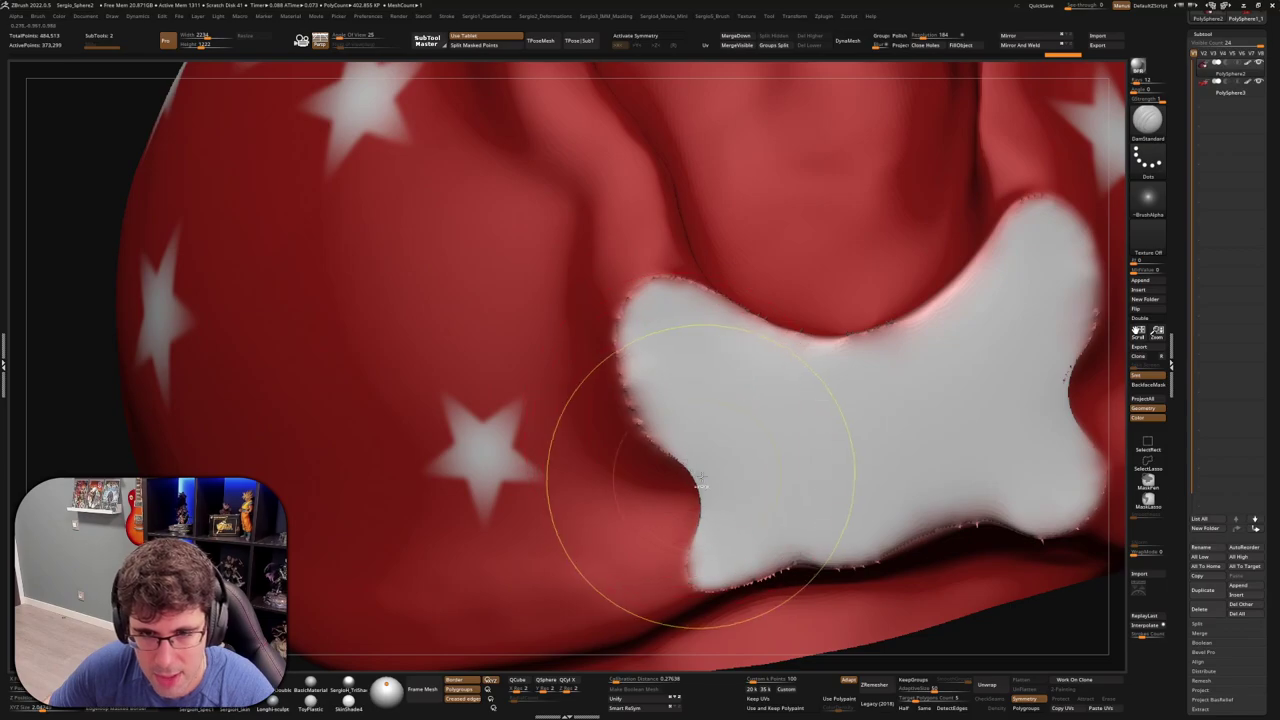
mouse_move(700, 470)
right_mouse_down("ctrl")
mouse_move(728, 386)
mouse_move(744, 465)
mouse_move(737, 449)
mouse_move(760, 475)
mouse_move(686, 400)
mouse_move(786, 443)
mouse_move(814, 357)
mouse_move(853, 378)
right_mouse_up("ctrl")
left_click_drag(853, 378, 850, 386, "shift")
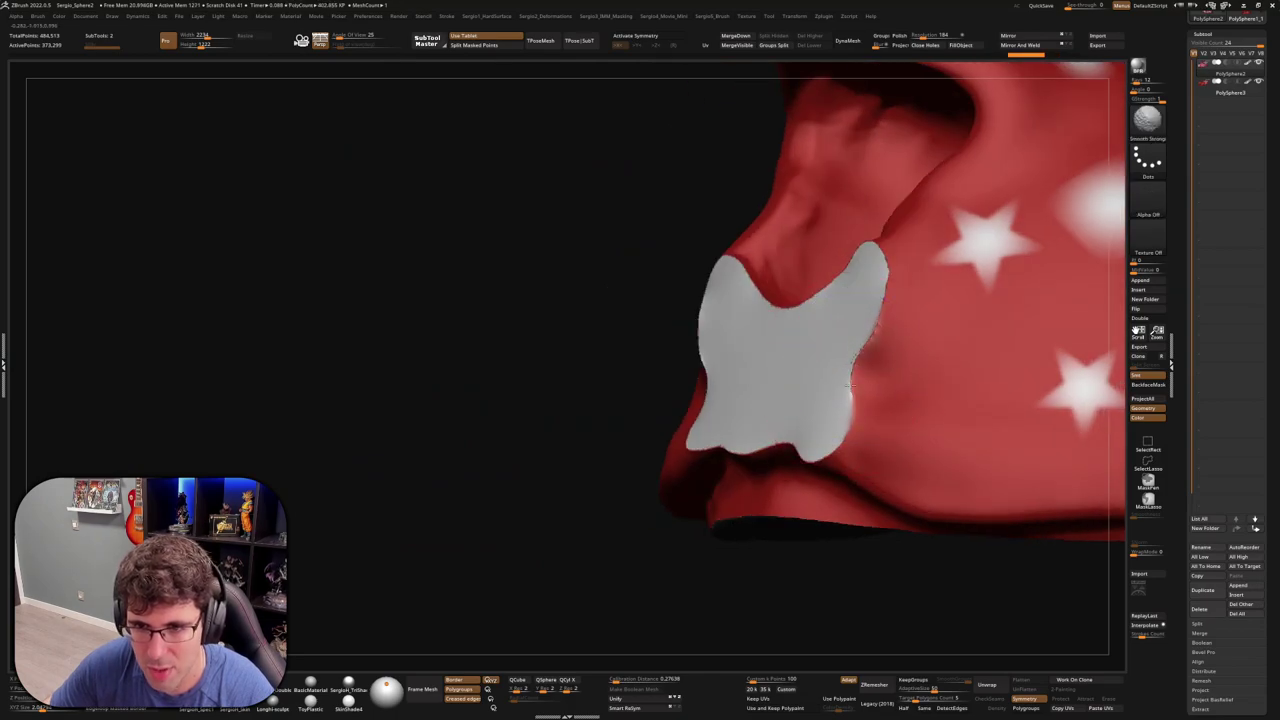
mouse_move(853, 360)
right_mouse_down("ctrl")
mouse_move(829, 286)
mouse_move(914, 380)
mouse_move(901, 396)
mouse_move(734, 325)
mouse_move(800, 360)
mouse_move(806, 386)
right_mouse_up("ctrl")
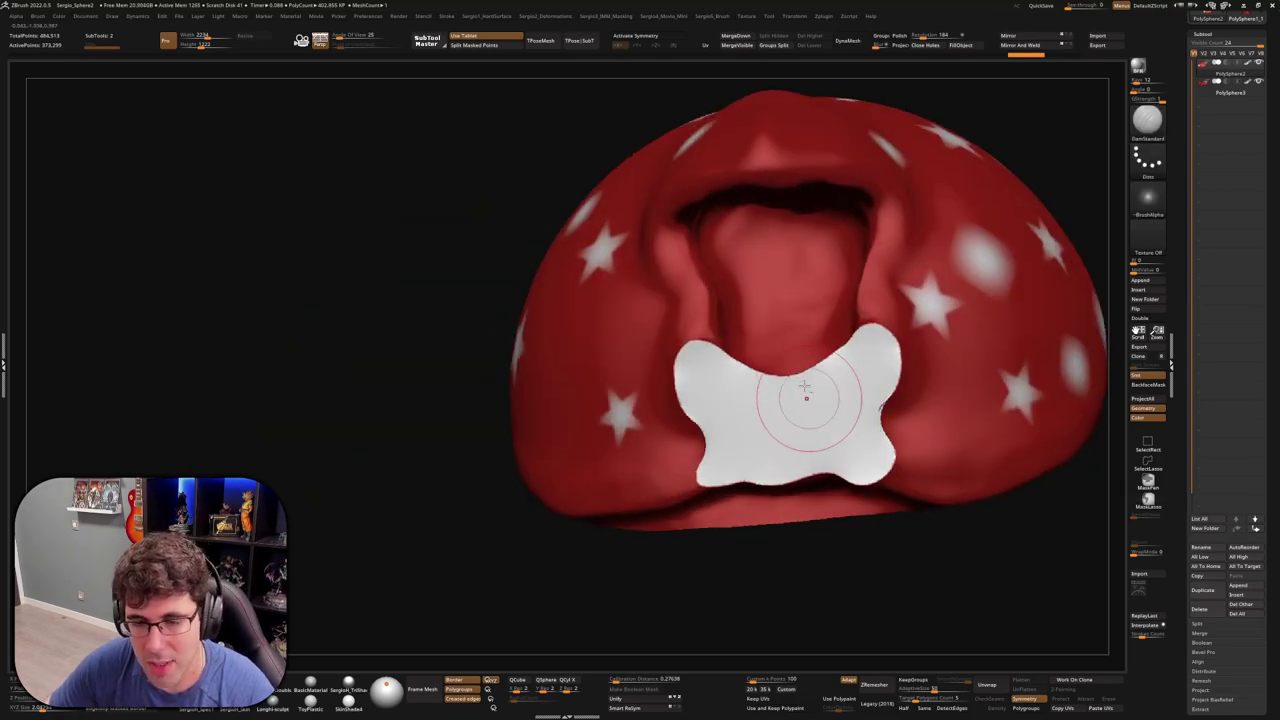
Toggle the polygroup wireframe while inspecting the bandana top and a side star
key("shift+f")
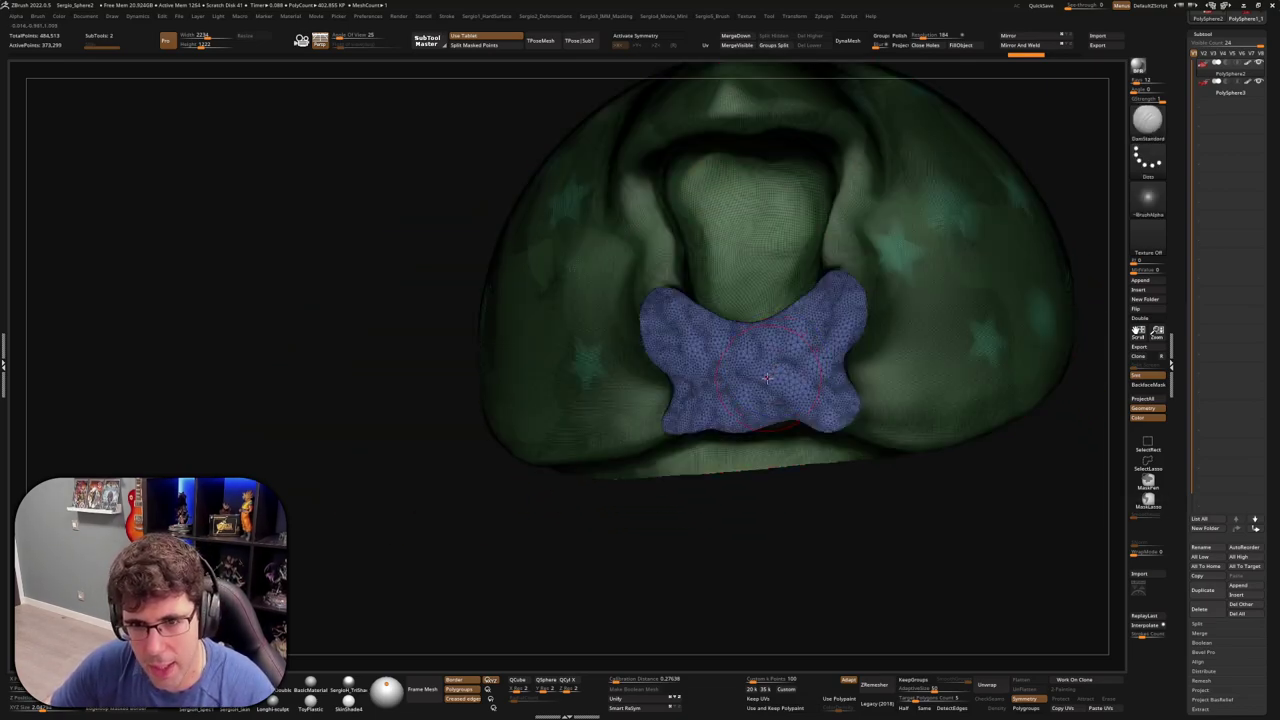
key("shift+f")
mouse_move(766, 380)
right_mouse_down()
mouse_move(820, 380)
mouse_move(766, 371)
mouse_move(828, 351)
right_mouse_up()
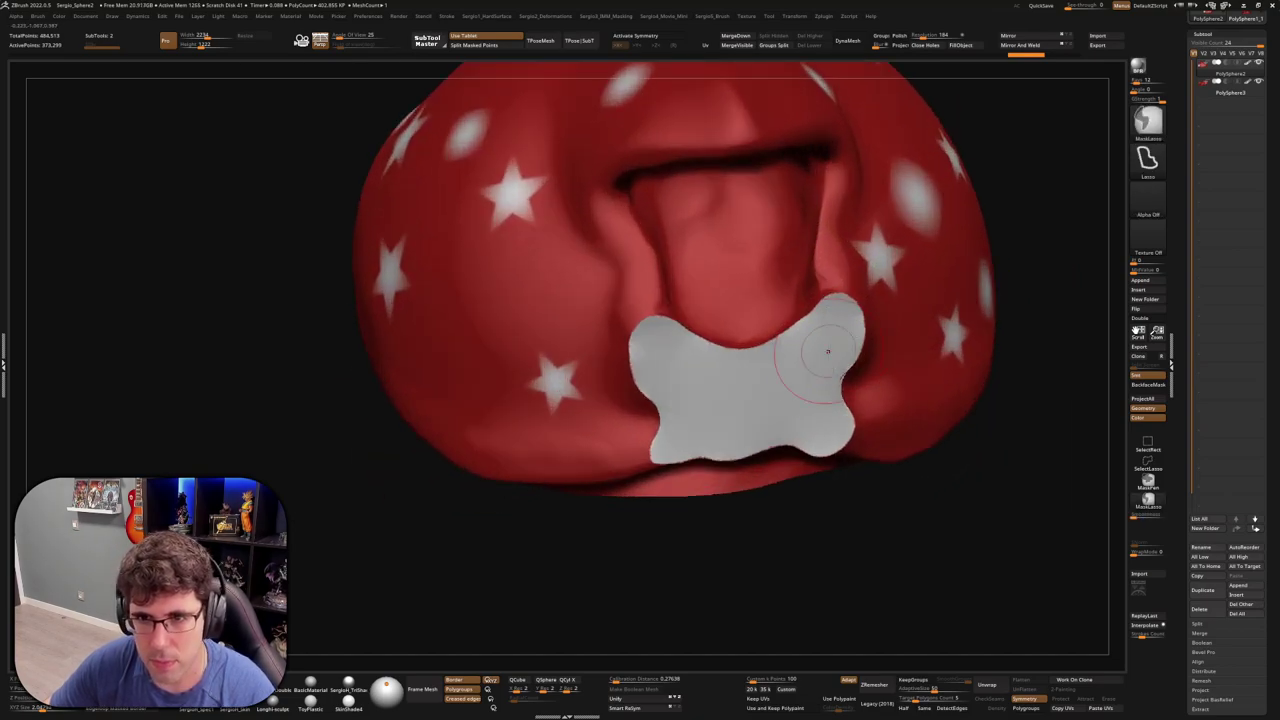
key("shift+f")
right_click_drag(1027, 175, 971, 200)
key("shift+f")
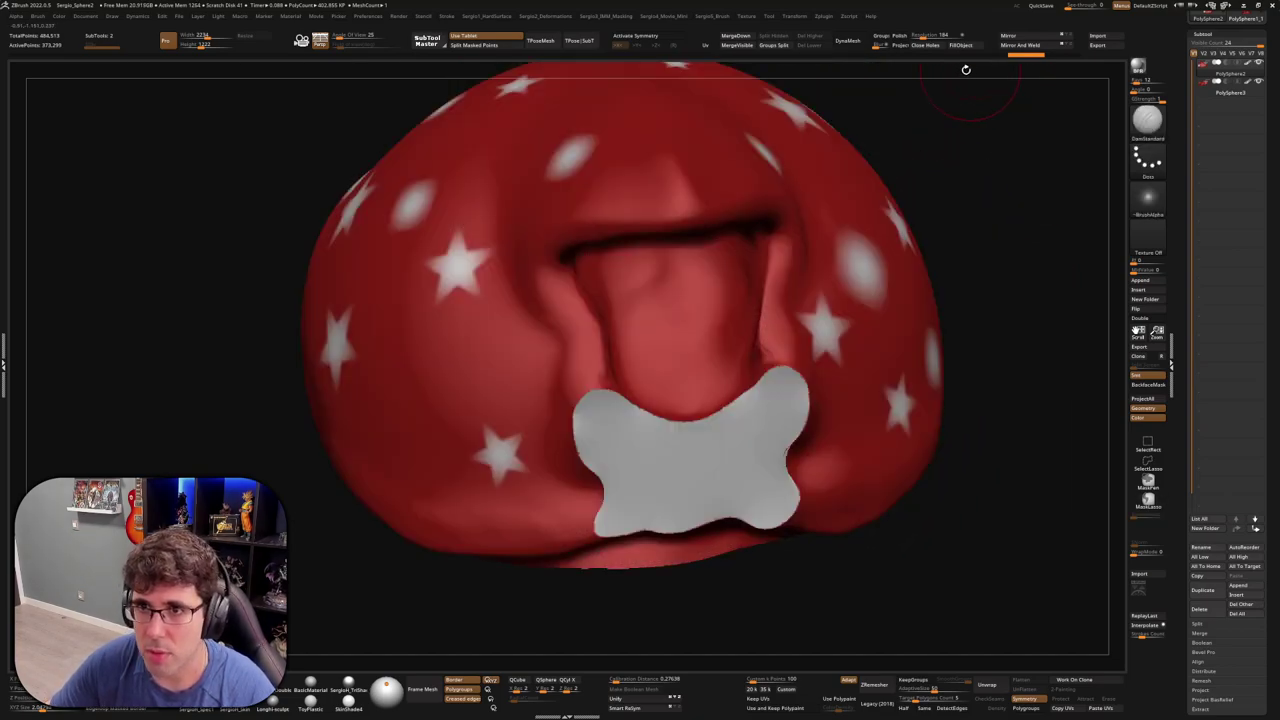
mouse_move(947, 64)
right_mouse_down()
mouse_move(700, 300)
mouse_move(578, 324)
mouse_move(571, 337)
right_mouse_up()
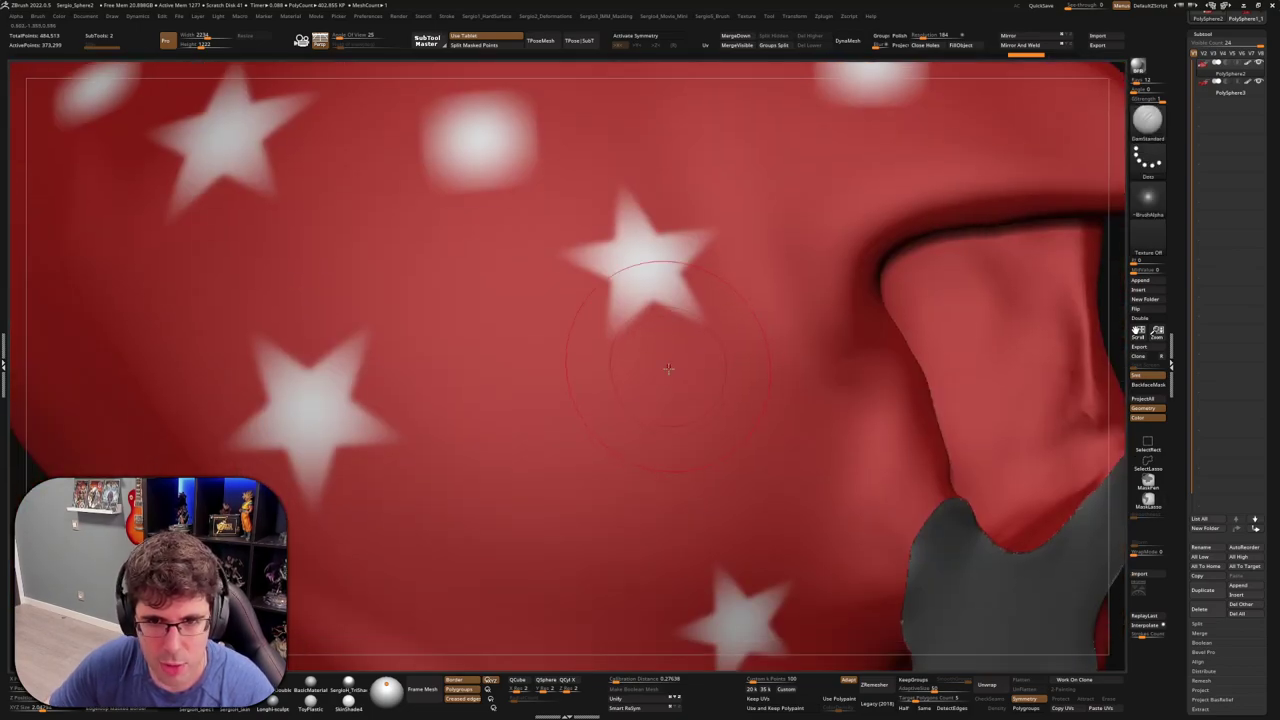
Remesh the bandana at DynaMesh resolution 1120 and inspect the white patch
key("b")
key("s")
key("t")
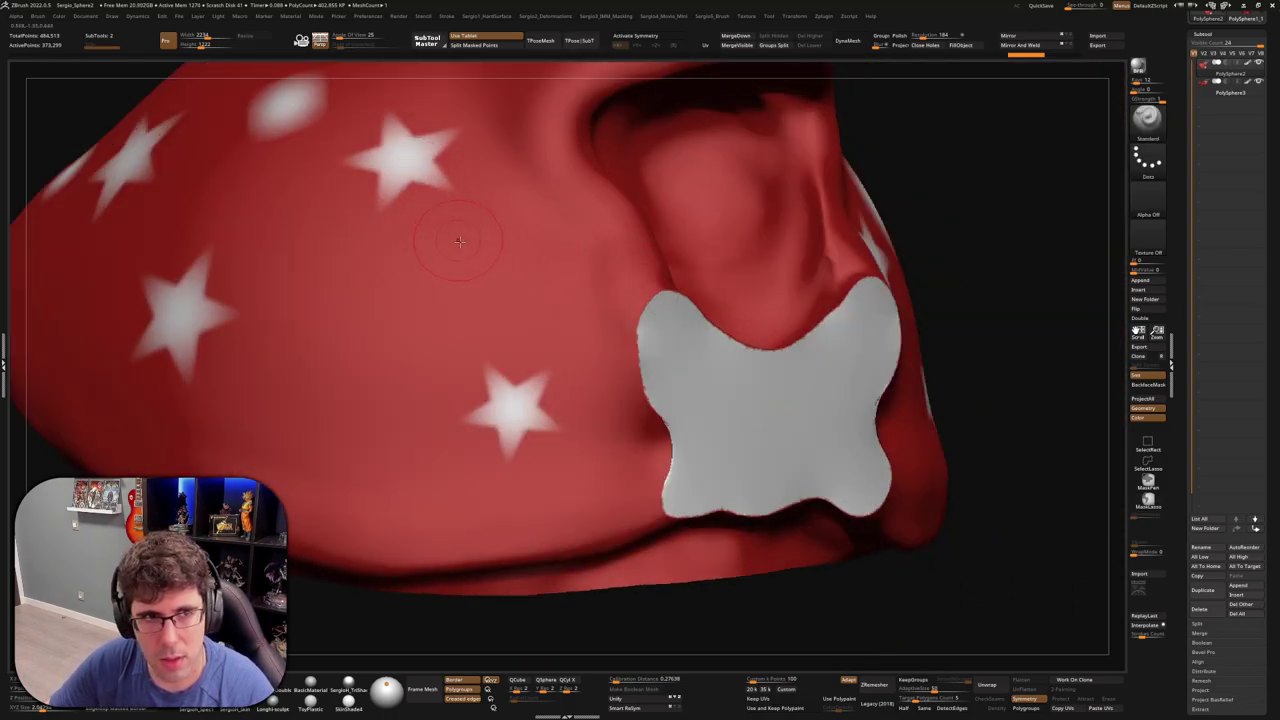
key("space")
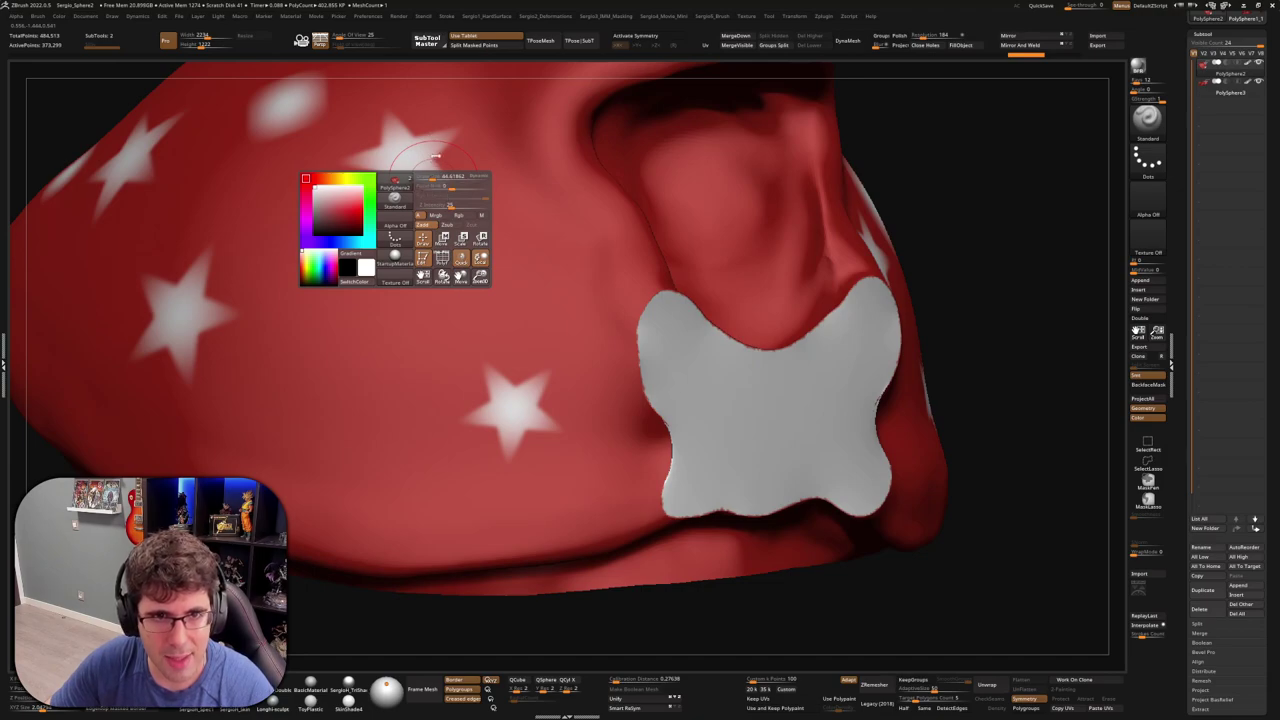
right_click_drag(663, 351, 733, 392, "ctrl")
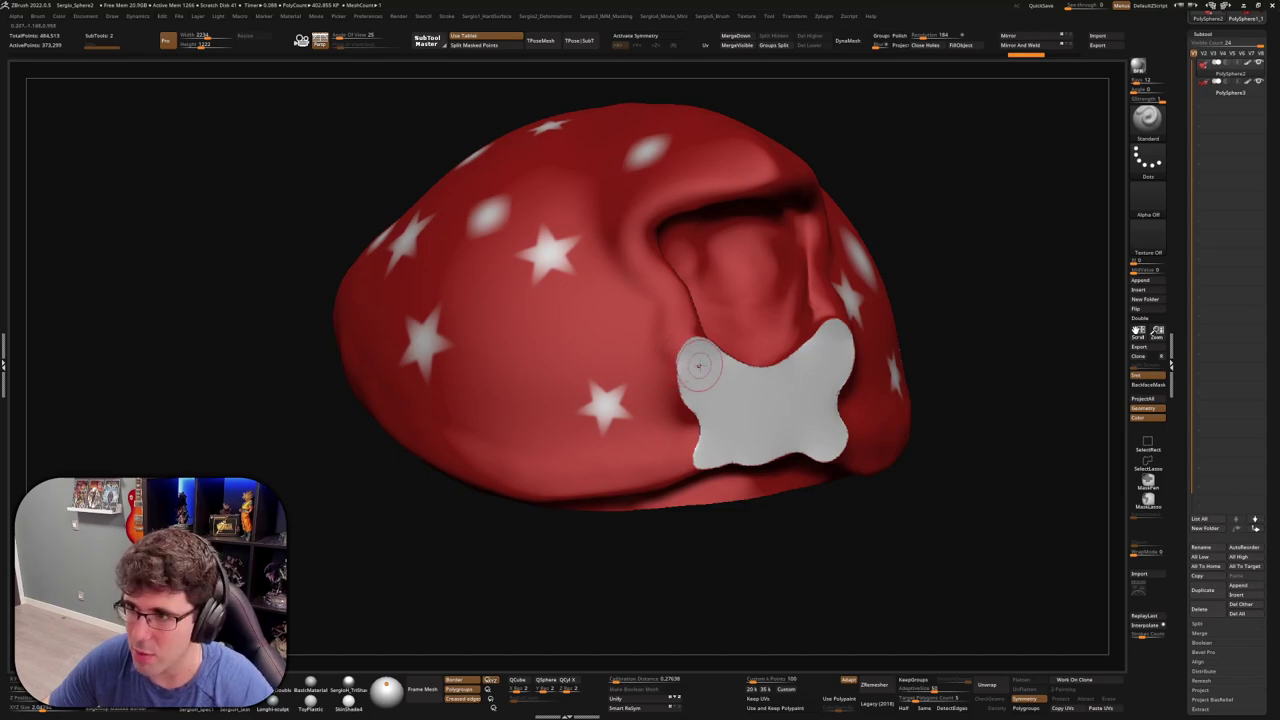
mouse_move(700, 366)
right_mouse_down("ctrl")
mouse_move(687, 391)
mouse_move(711, 383)
mouse_move(600, 351)
right_mouse_up("ctrl")
key("f")
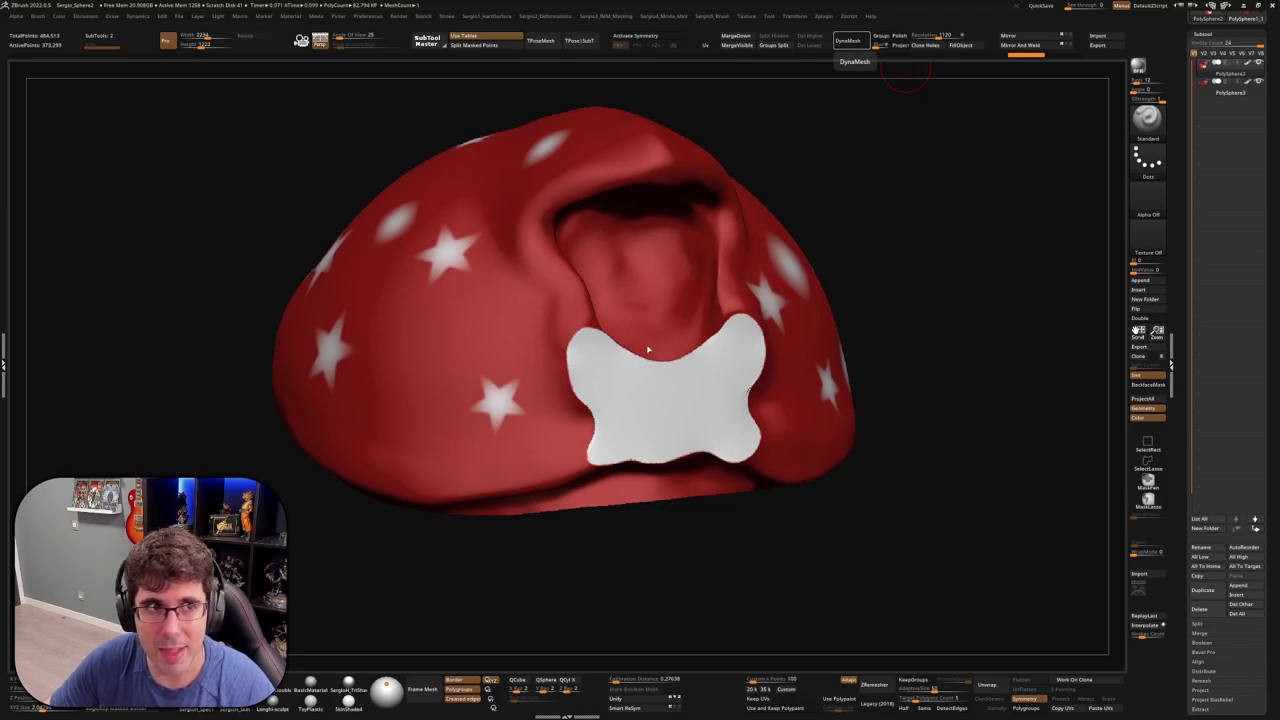
Undo the DynaMesh remesh and adjust the brush Z Intensity in the spacebar palette
key("ctrl+z")
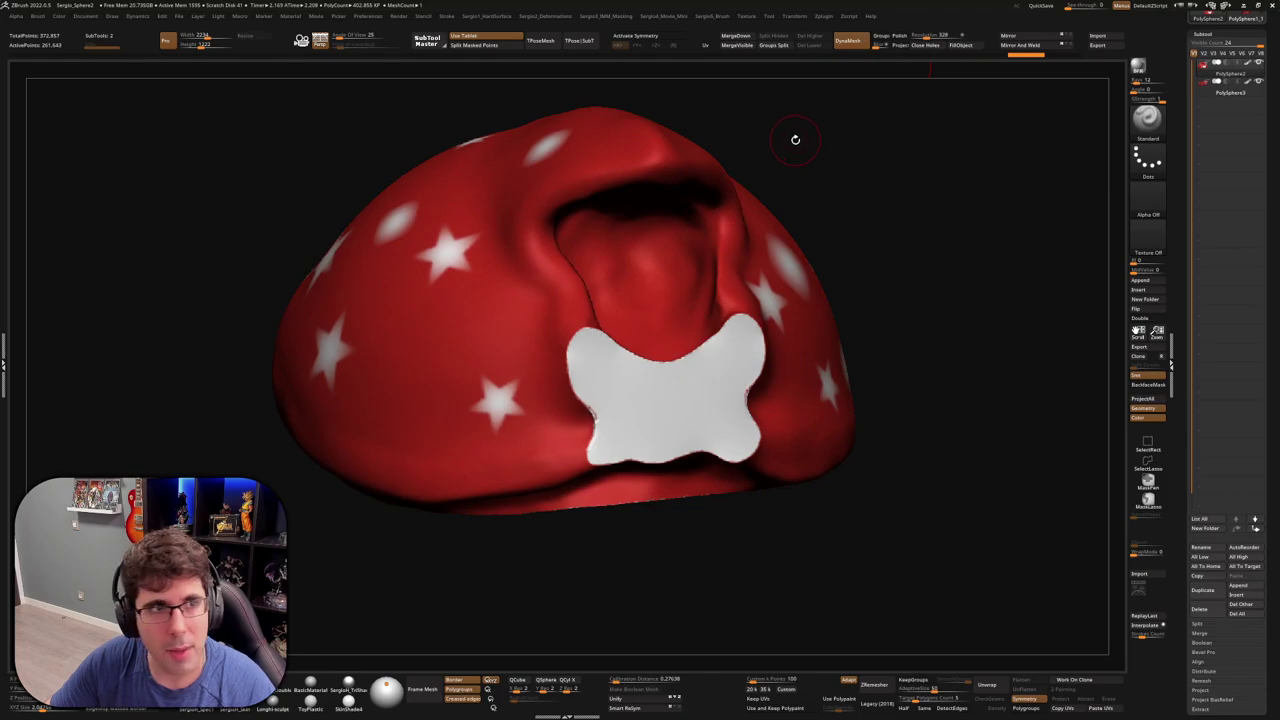
right_click_drag(592, 396, 733, 418)
key("space")
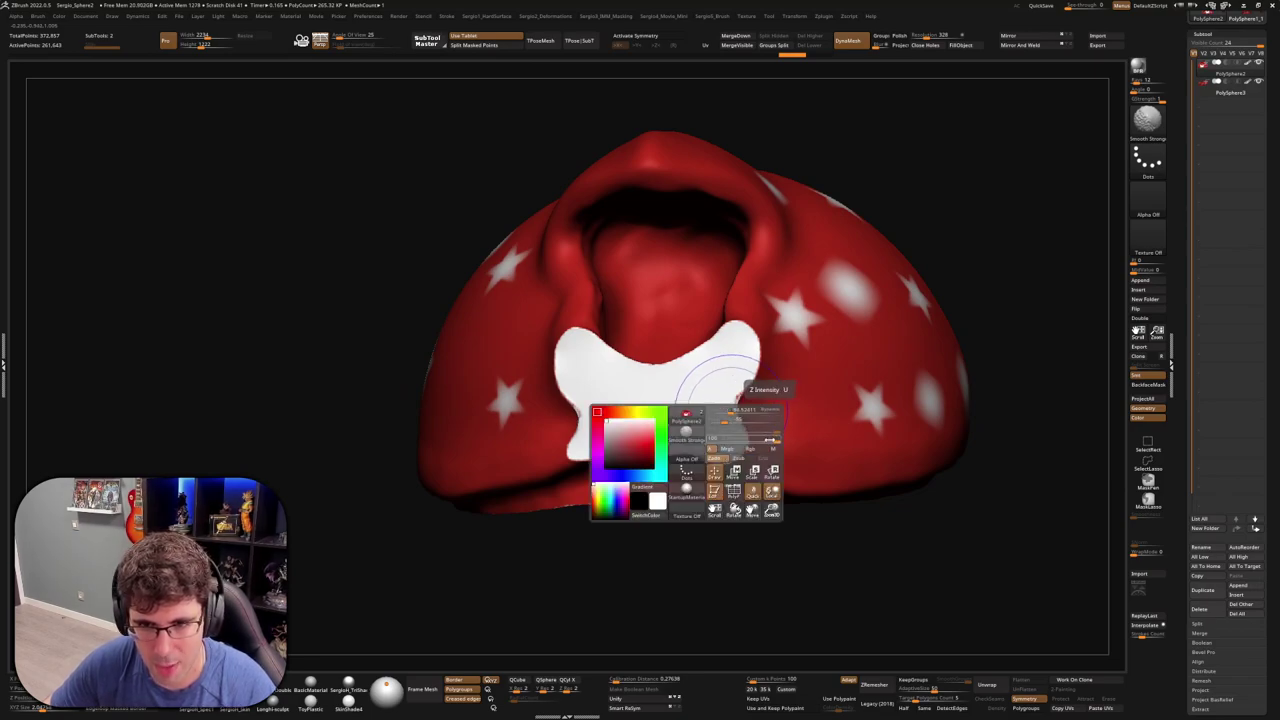
left_click_drag(768, 440, 712, 440)
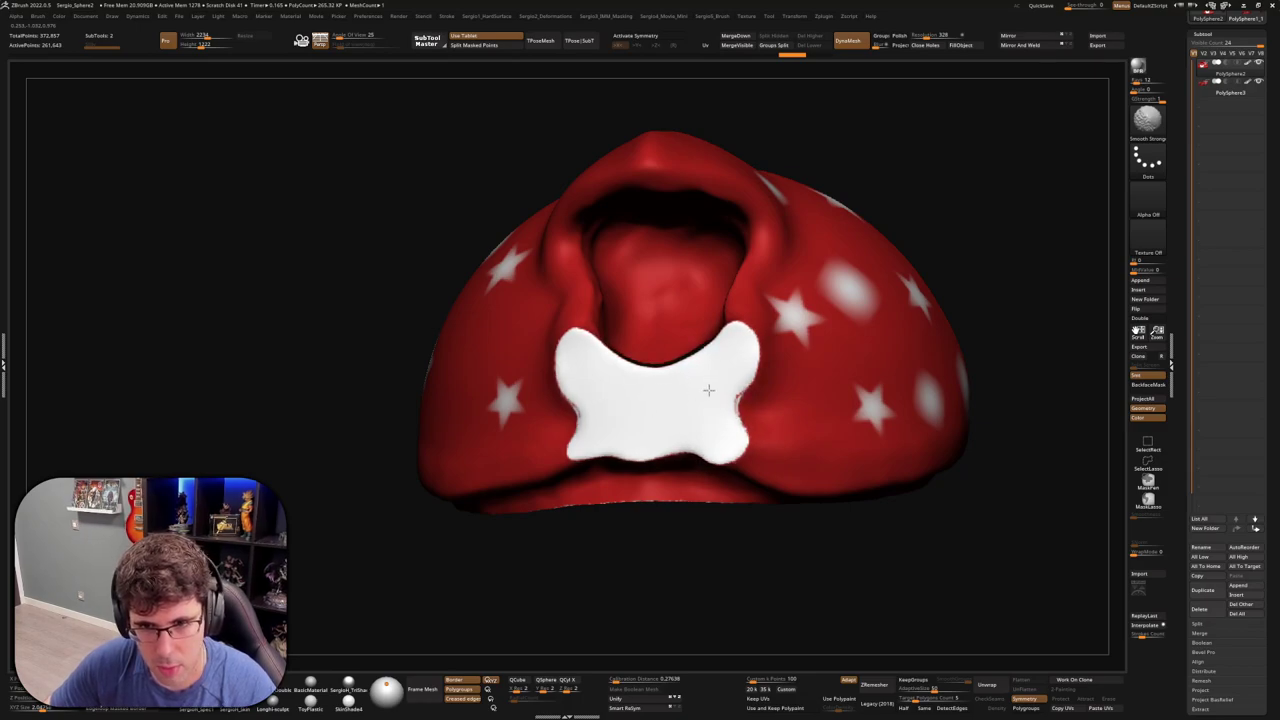
key("space")
Select the Smooth brush and orbit the bandana to a frontal view
key("b")
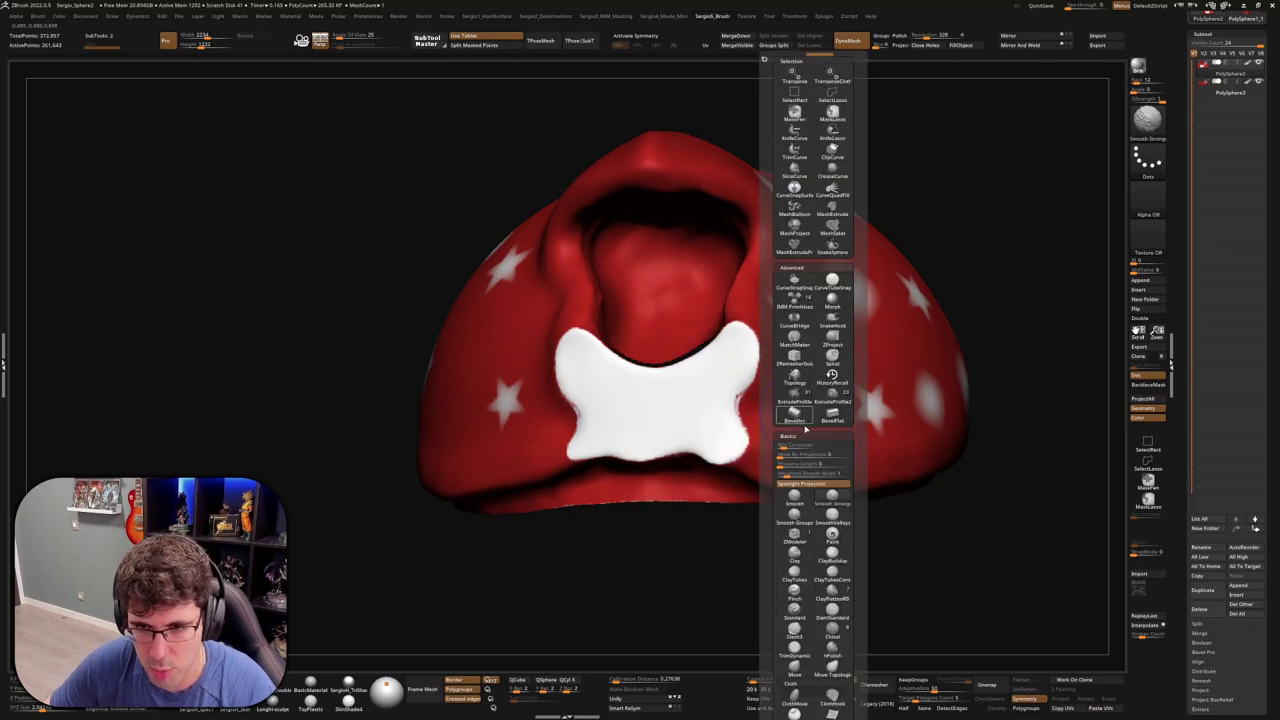
left_click(794, 497)
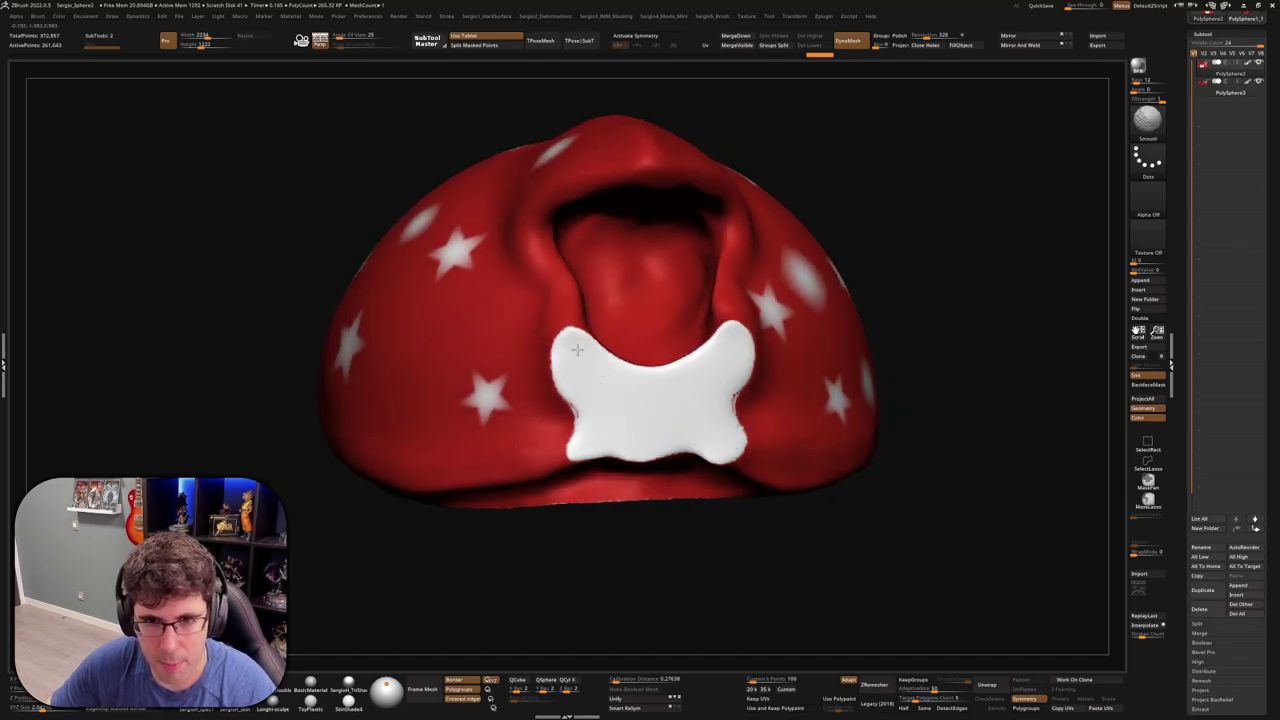
mouse_move(577, 349)
left_mouse_down()
mouse_move(699, 354)
mouse_move(620, 340)
left_mouse_up()
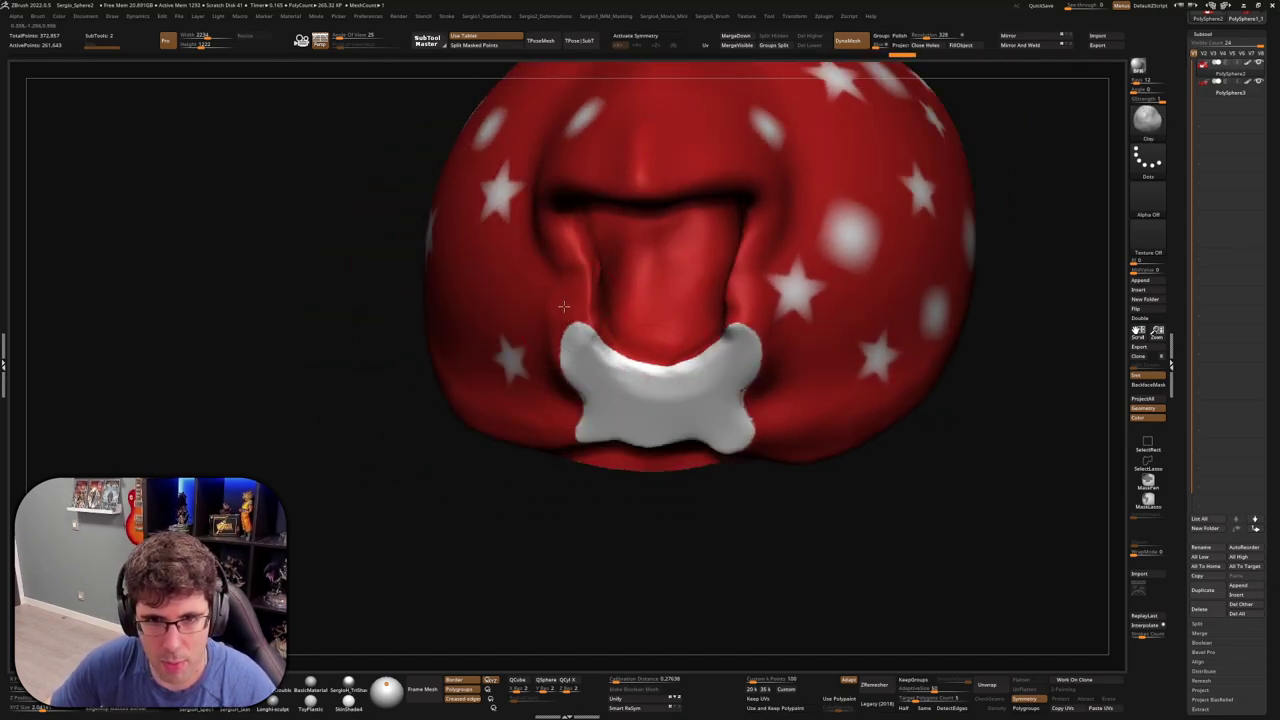
left_click_drag(563, 306, 770, 320)
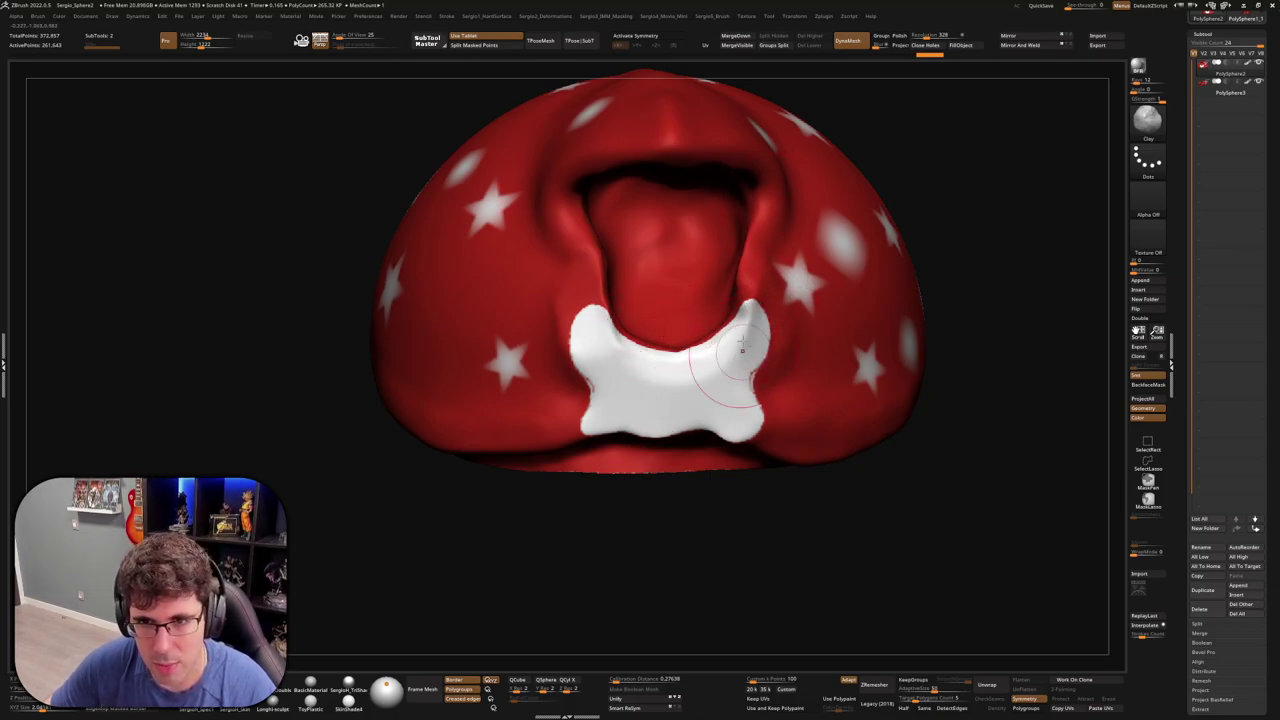
key("space")
left_click_drag(980, 540, 880, 545)
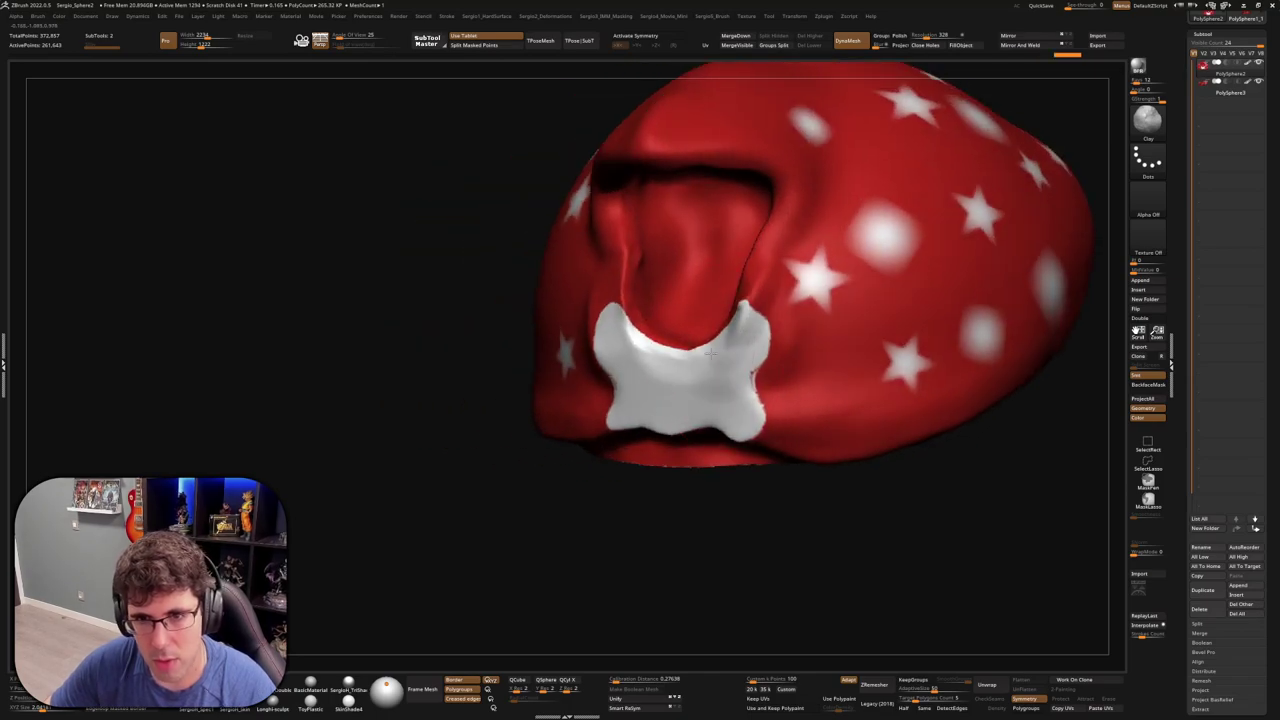
Pull the white knot outward into a raised, puffy bulge with the Move brush
key("b")
key("m")
key("v")
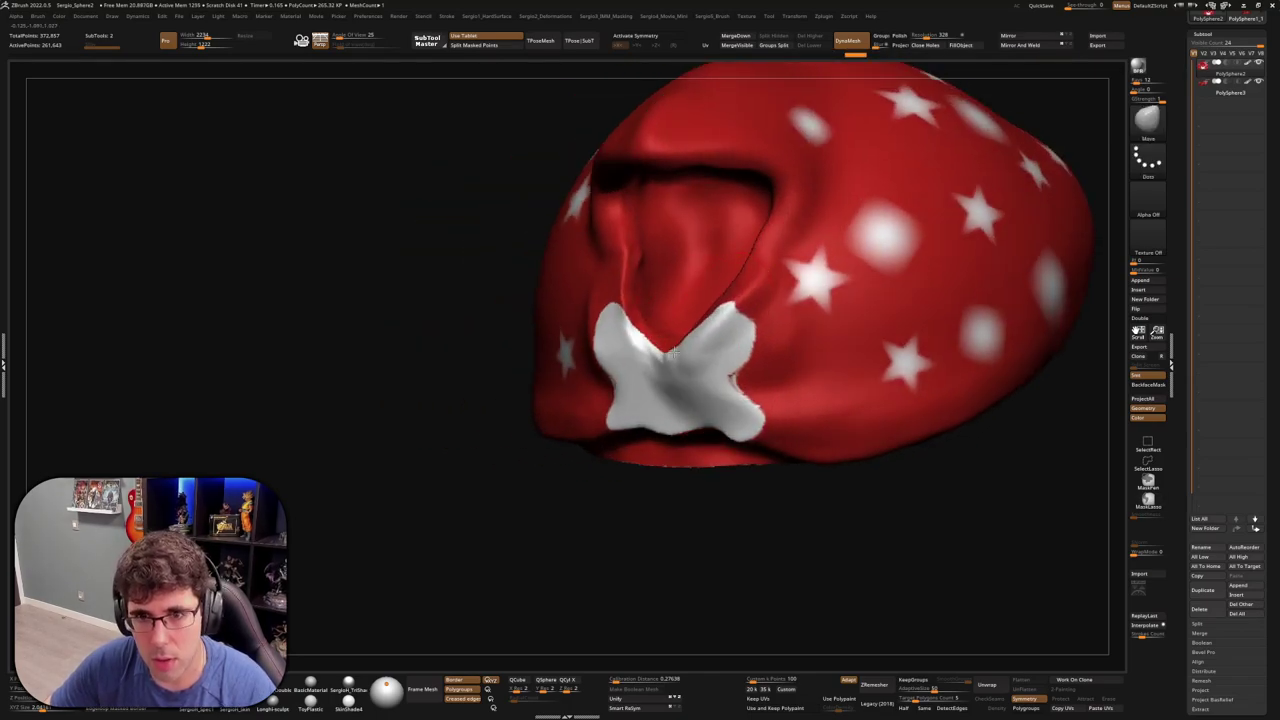
mouse_move(701, 347)
right_mouse_down()
mouse_move(658, 320)
mouse_move(700, 300)
mouse_move(640, 340)
right_mouse_up()
left_click_drag(630, 345, 643, 341)
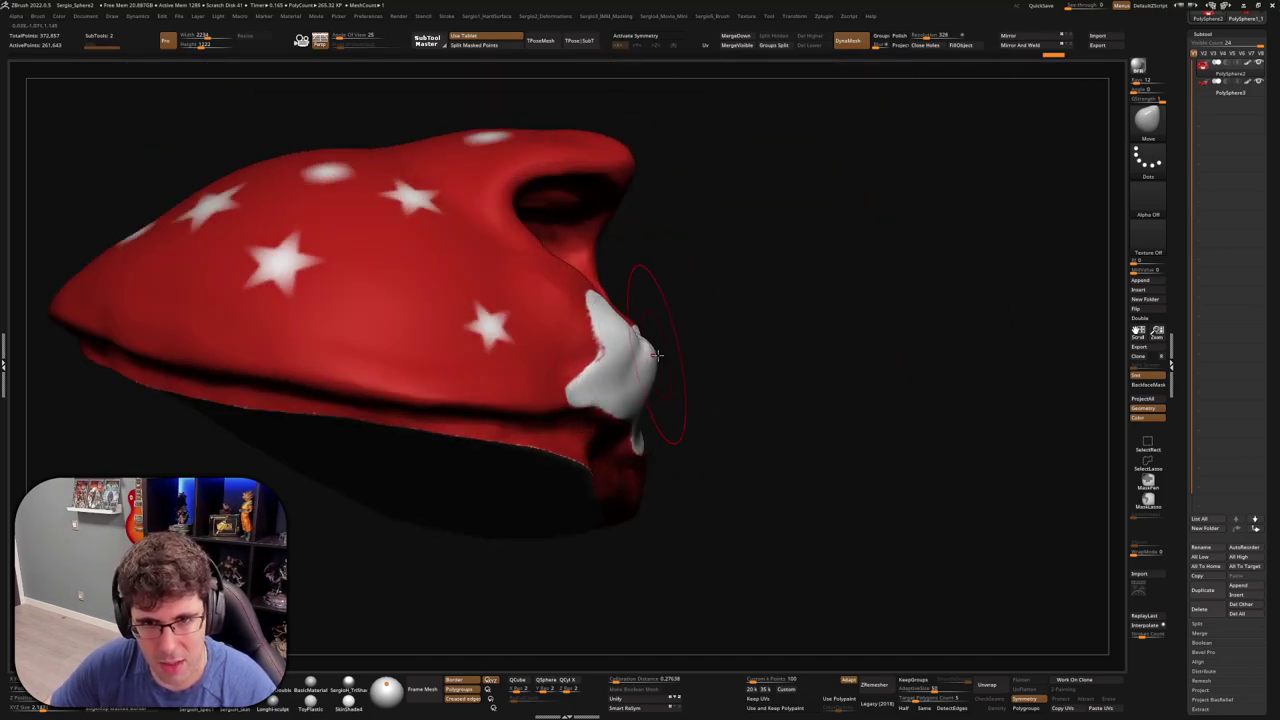
right_click_drag(656, 354, 640, 340)
left_click_drag(660, 340, 680, 310)
right_click_drag(640, 330, 578, 317)
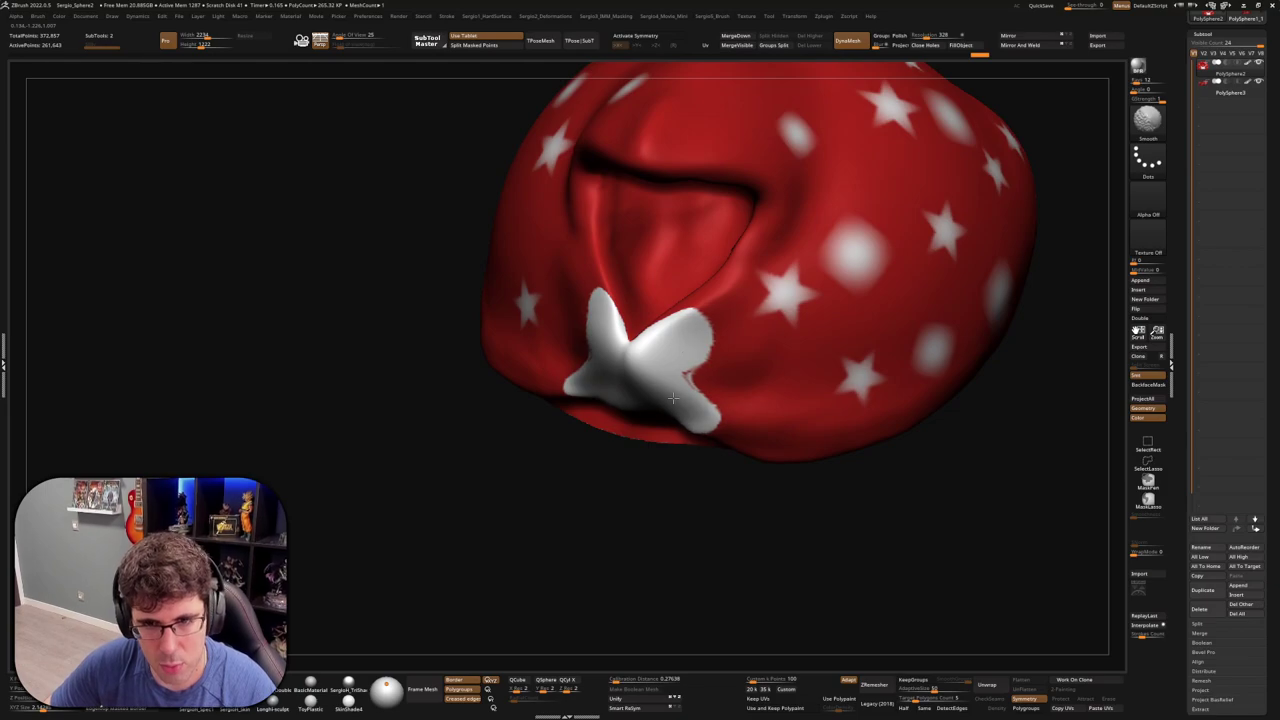
right_click_drag(669, 386, 636, 349)
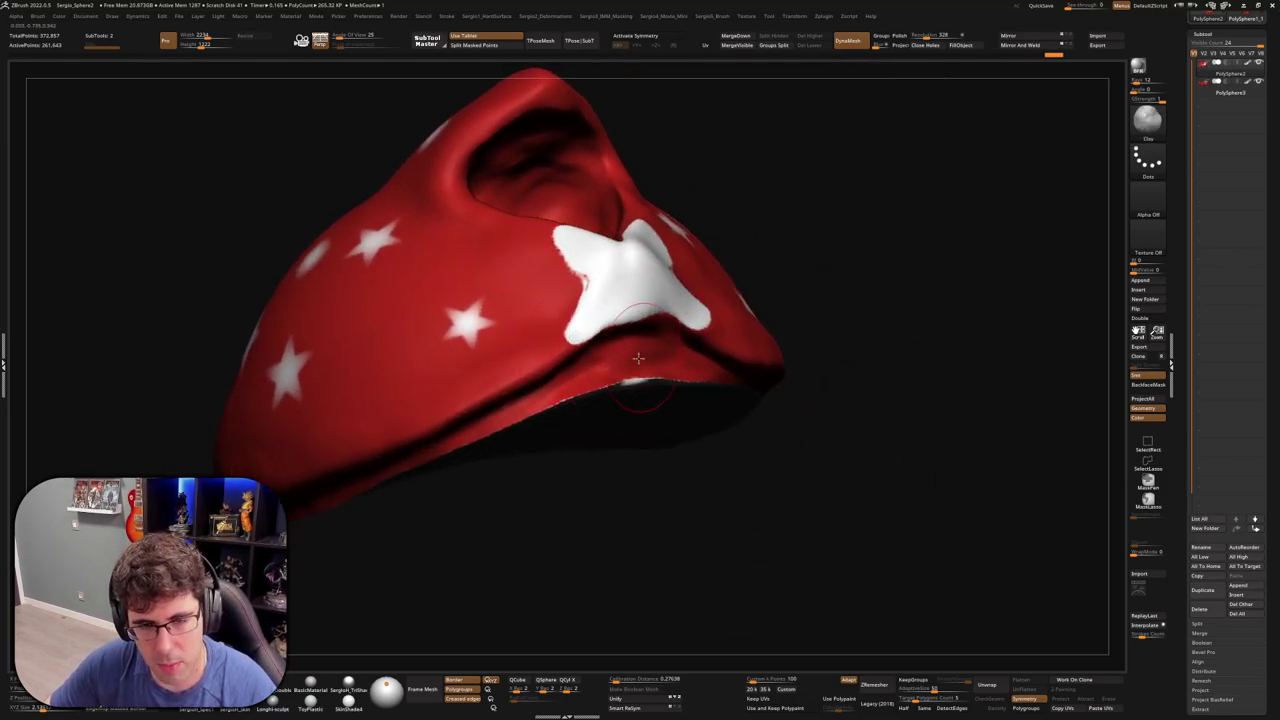
mouse_move(638, 357)
right_mouse_down()
mouse_move(627, 375)
mouse_move(616, 327)
right_mouse_up()
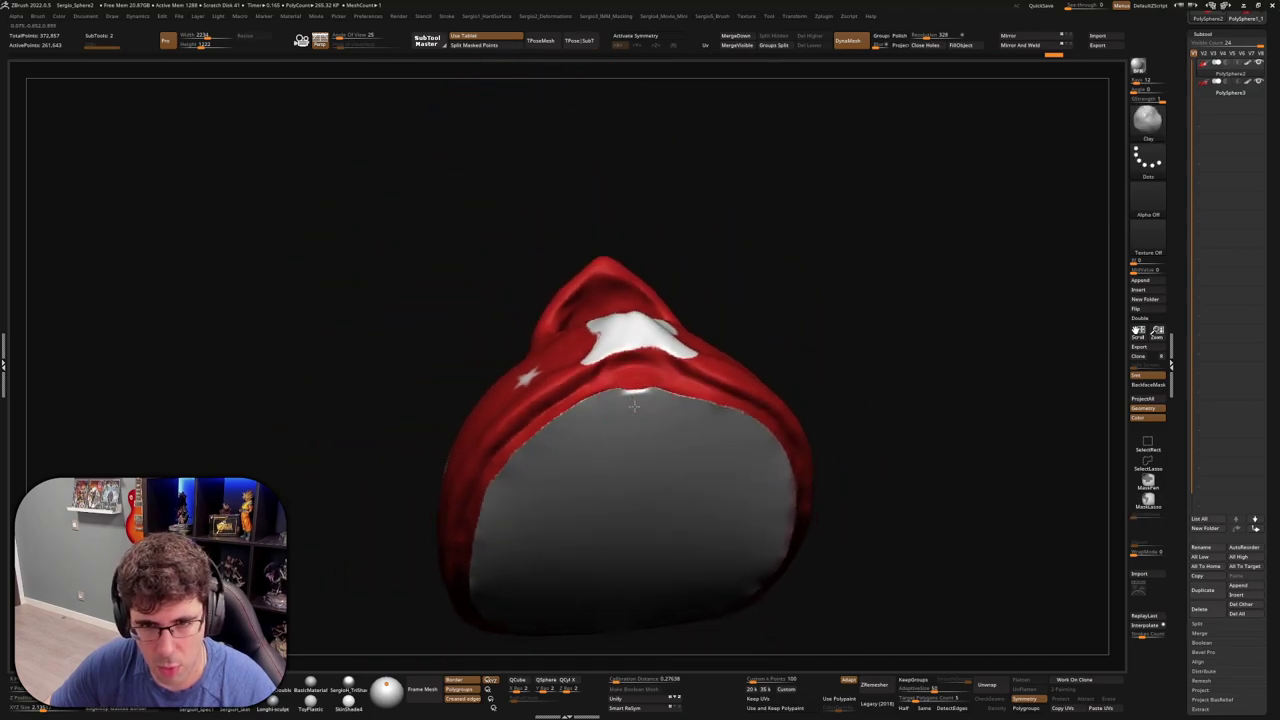
Paint the white patch on the bandana front red
key("space")
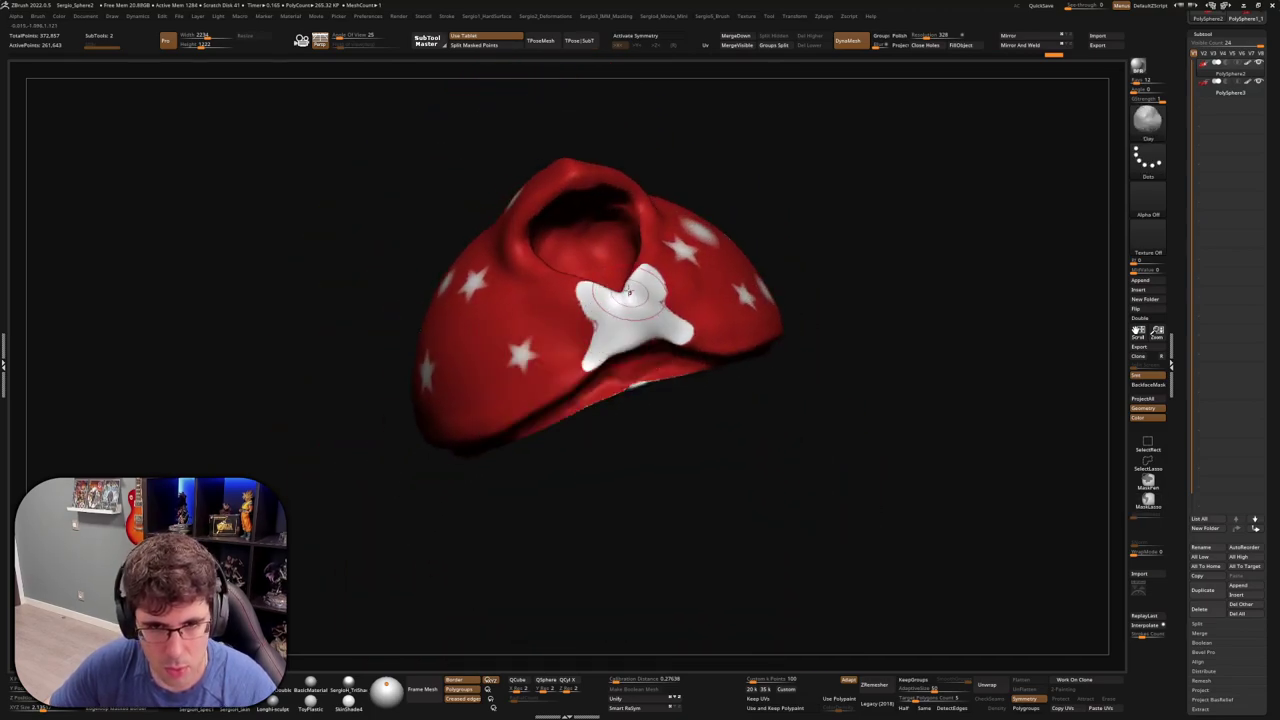
key("space")
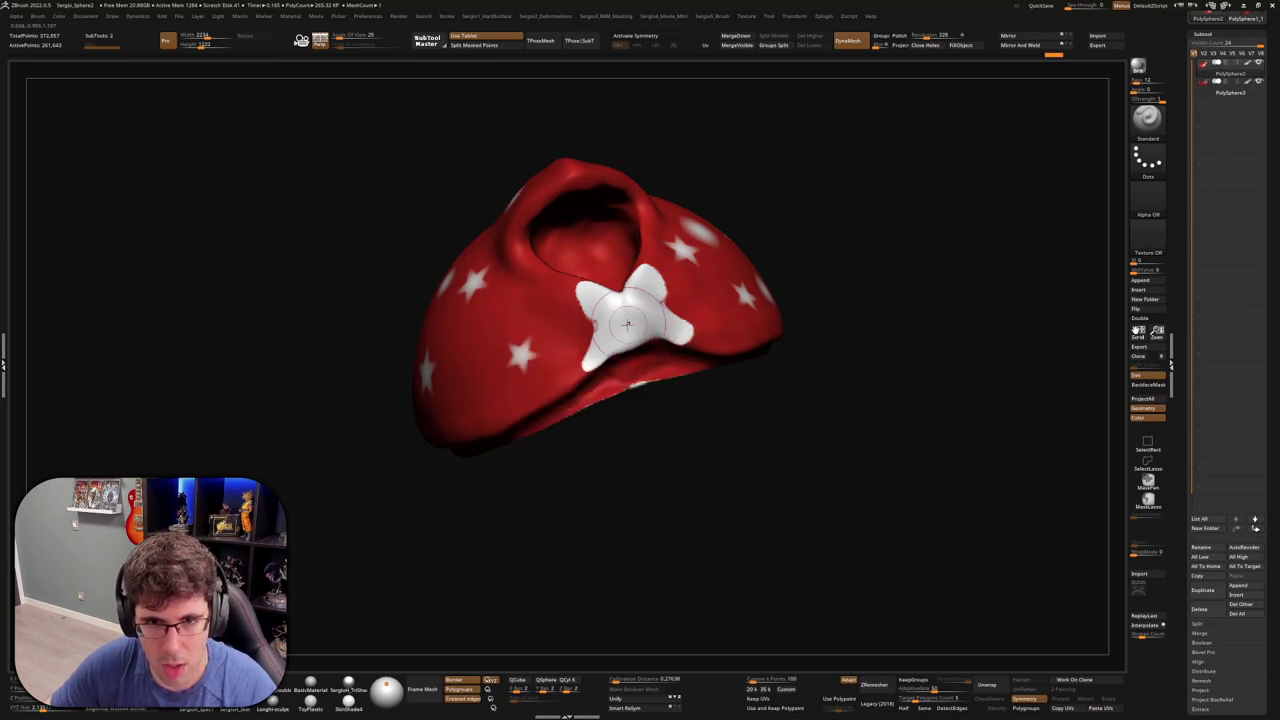
key("space")
left_click_drag(614, 328, 648, 350)
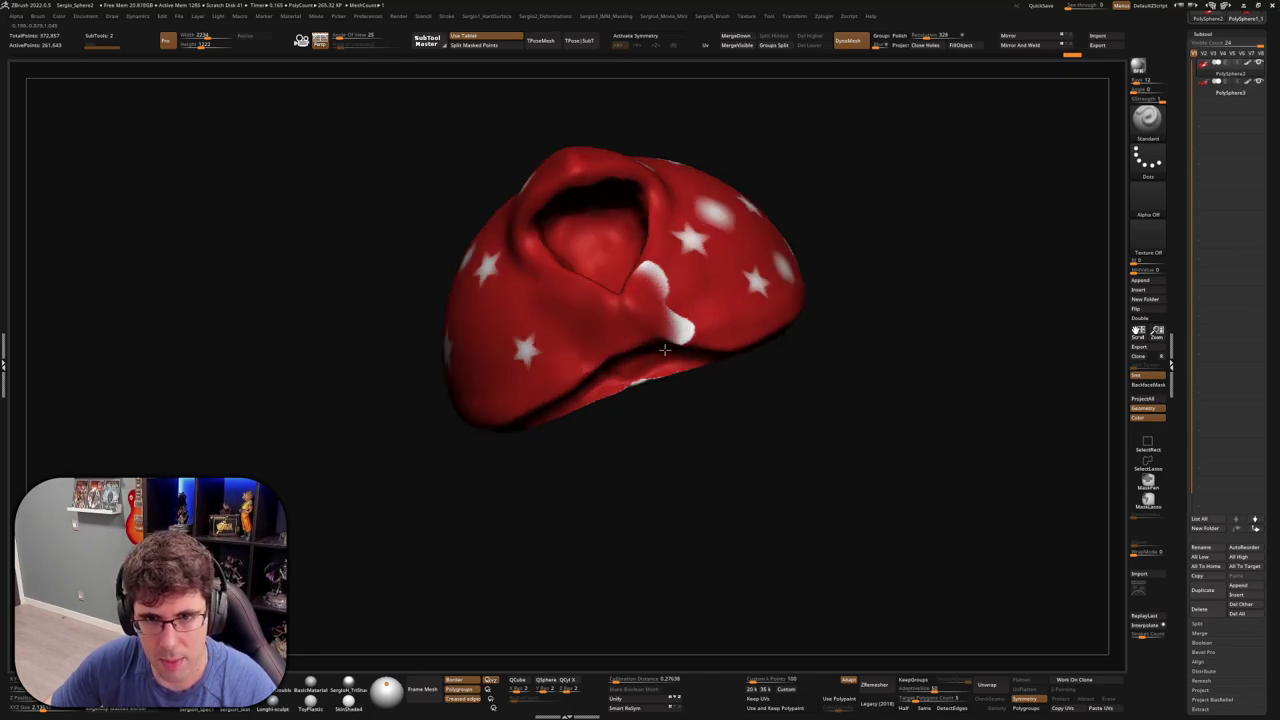
right_click_drag(648, 350, 684, 322)
right_click_drag(683, 375, 648, 382)
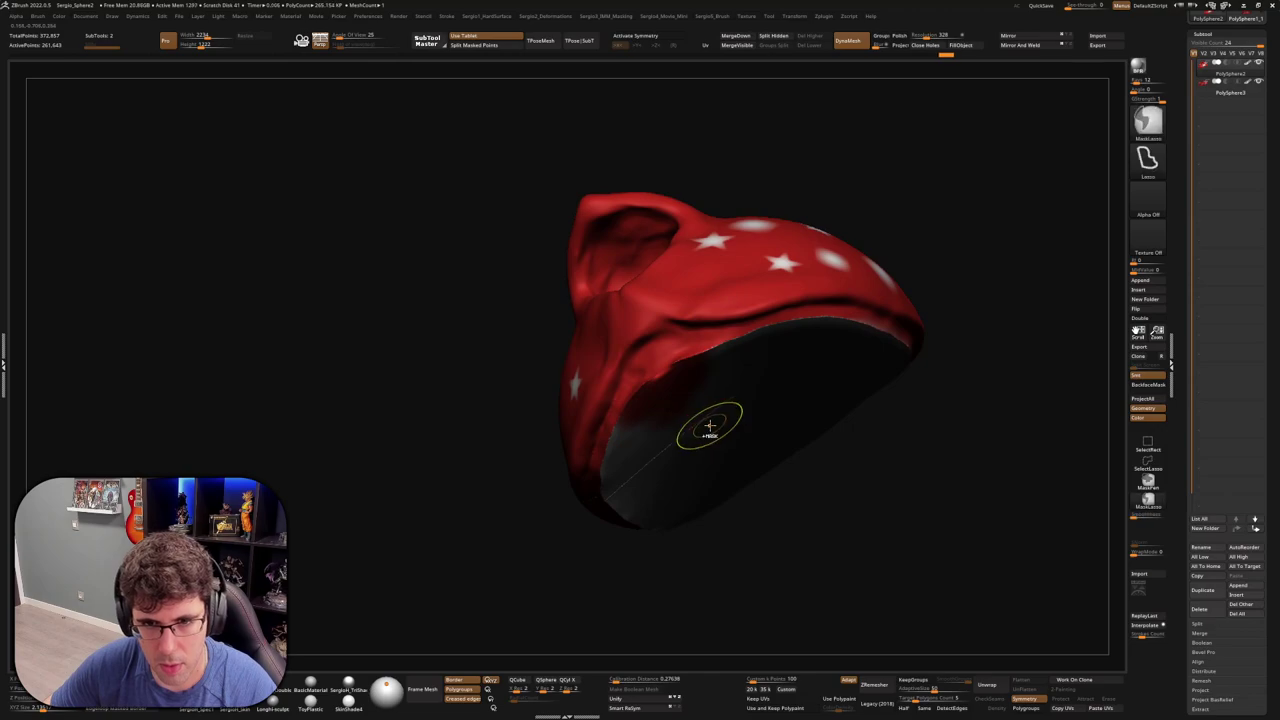
right_click_drag(706, 425, 770, 400)
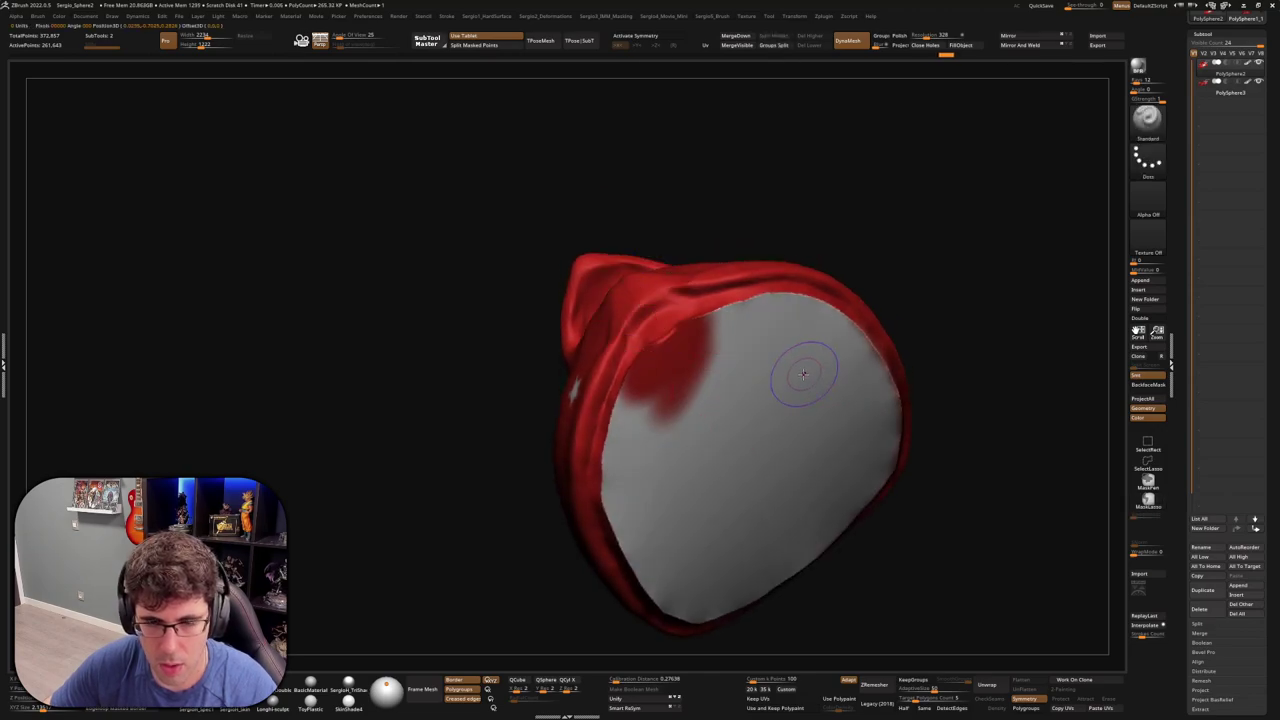
Paint red over the grey underside and the remaining white sides
key("w")
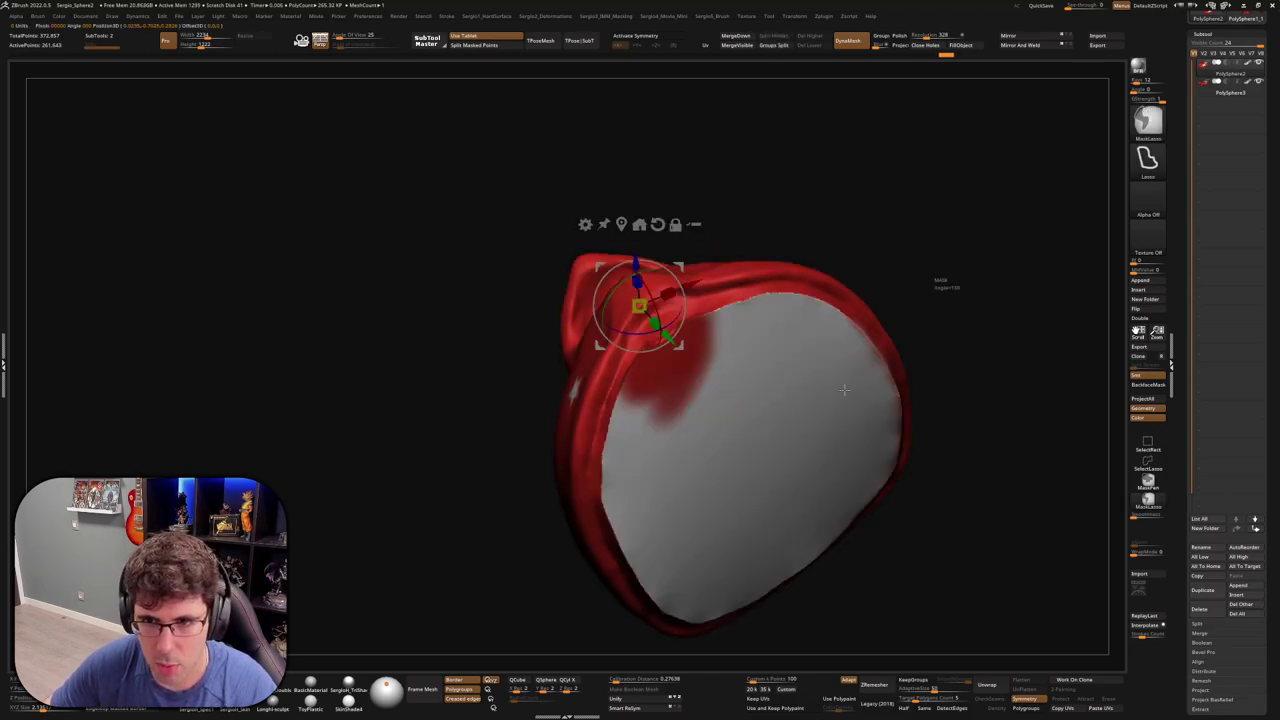
key("q")
mouse_move(707, 421)
left_mouse_down()
mouse_move(683, 369)
mouse_move(666, 409)
mouse_move(705, 493)
mouse_move(828, 460)
mouse_move(706, 534)
left_mouse_up()
mouse_move(706, 534)
right_mouse_down()
mouse_move(751, 289)
mouse_move(746, 355)
mouse_move(712, 325)
right_mouse_up()
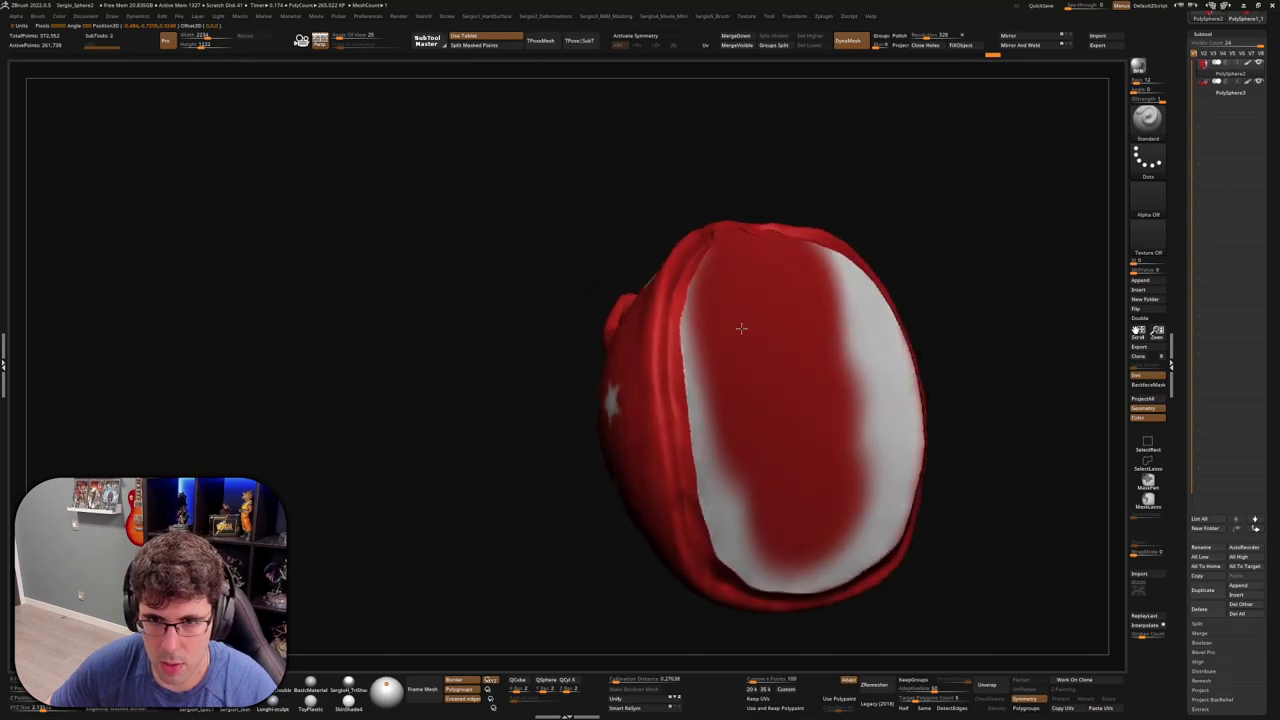
mouse_move(697, 402)
right_mouse_down()
mouse_move(705, 420)
mouse_move(683, 405)
right_mouse_up()
mouse_move(683, 405)
left_mouse_down()
mouse_move(745, 440)
mouse_move(825, 385)
mouse_move(850, 330)
mouse_move(805, 258)
left_mouse_up()
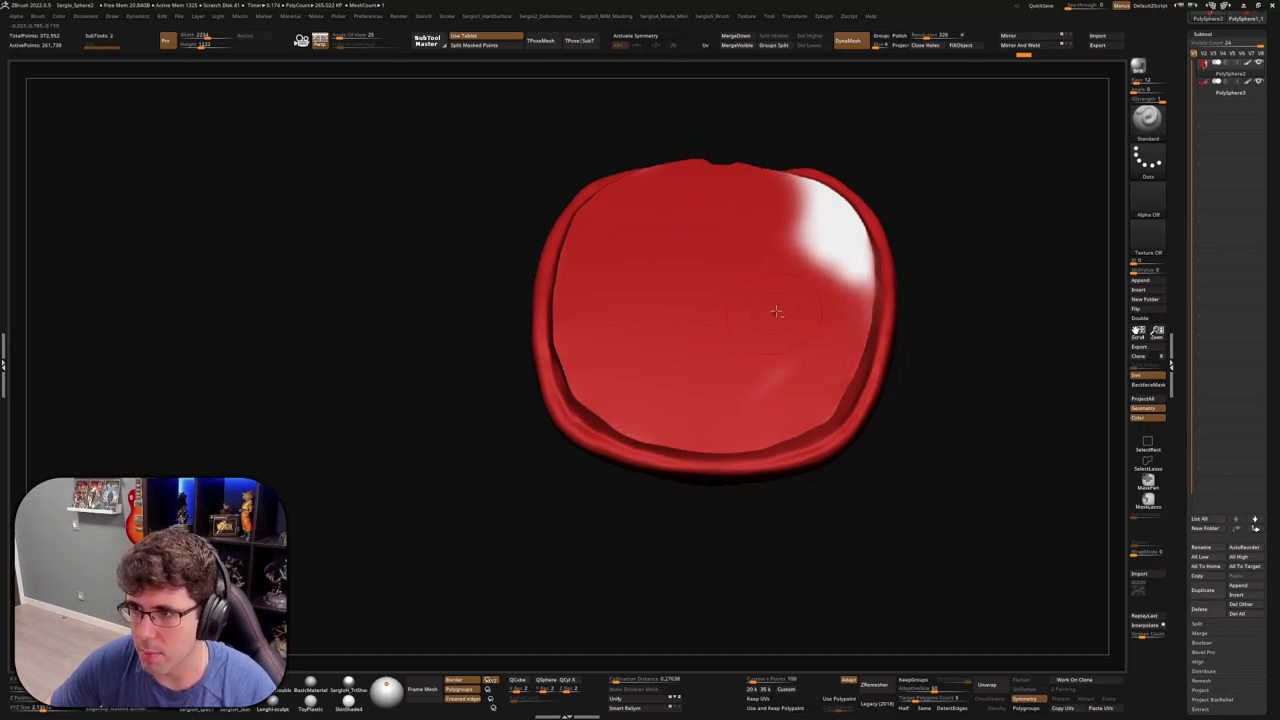
right_click_drag(805, 258, 805, 430)
mouse_move(805, 430)
left_mouse_down()
mouse_move(815, 250)
mouse_move(823, 282)
left_mouse_up()
mouse_move(736, 477)
right_mouse_down()
mouse_move(740, 266)
mouse_move(763, 434)
mouse_move(720, 380)
mouse_move(730, 422)
mouse_move(697, 373)
mouse_move(710, 418)
mouse_move(773, 335)
mouse_move(763, 349)
right_mouse_up()
Switch to the Move brush and rotate to a top view of the rim
key("b")
key("m")
key("v")
mouse_move(645, 473)
right_mouse_down()
mouse_move(729, 283)
mouse_move(580, 311)
right_mouse_up()
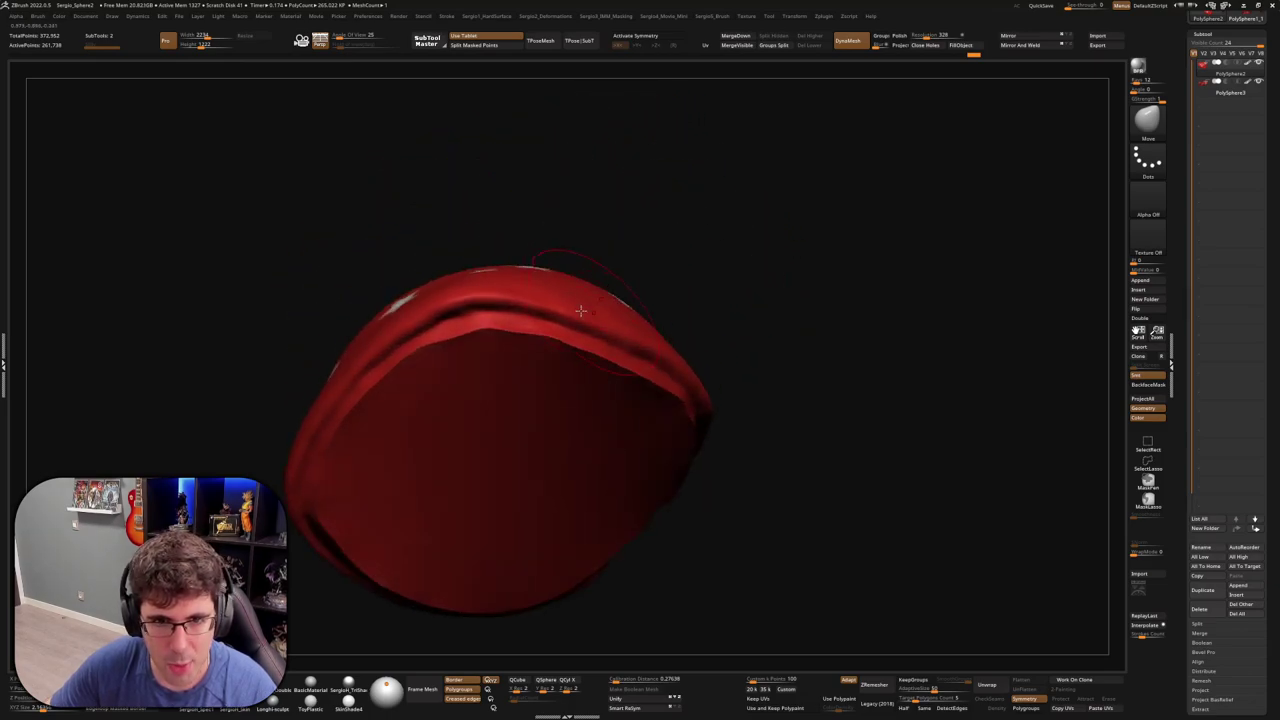
mouse_move(414, 344)
right_mouse_down()
mouse_move(529, 271)
mouse_move(540, 317)
right_mouse_up()
Carve creases along the rim and left edge with DamStandard at size 5
key("b")
key("d")
key("s")
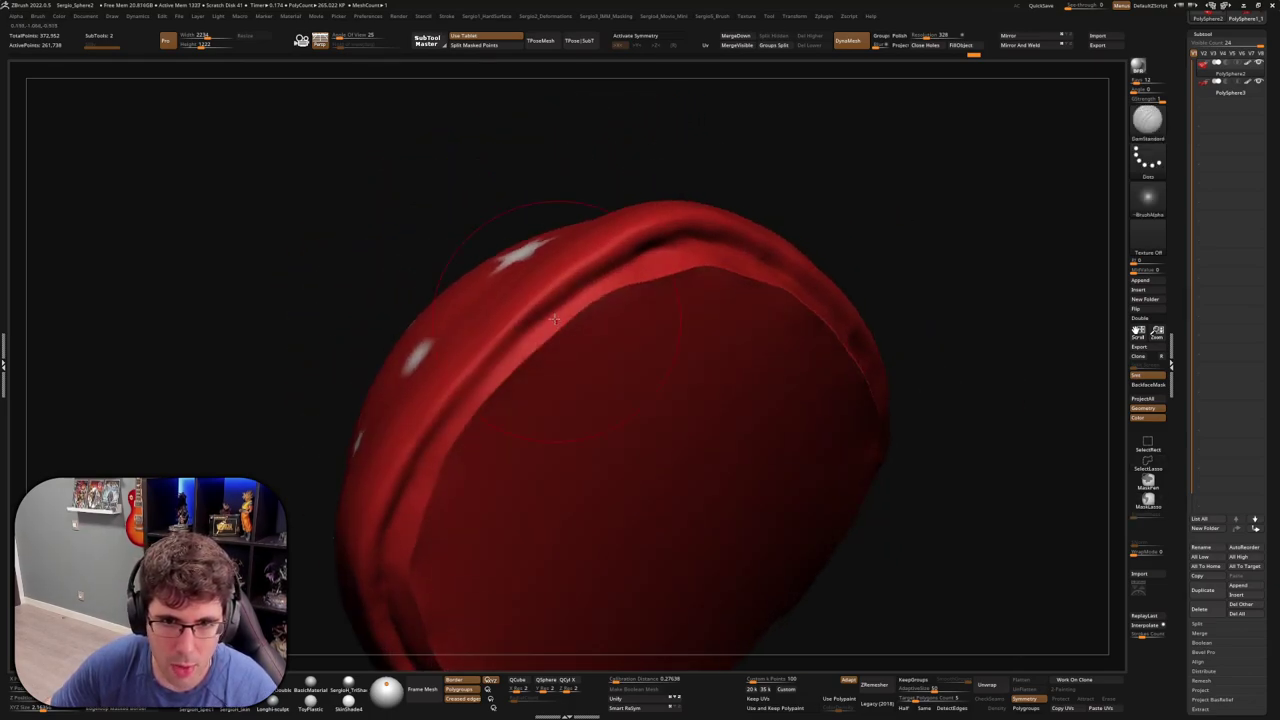
key("s")
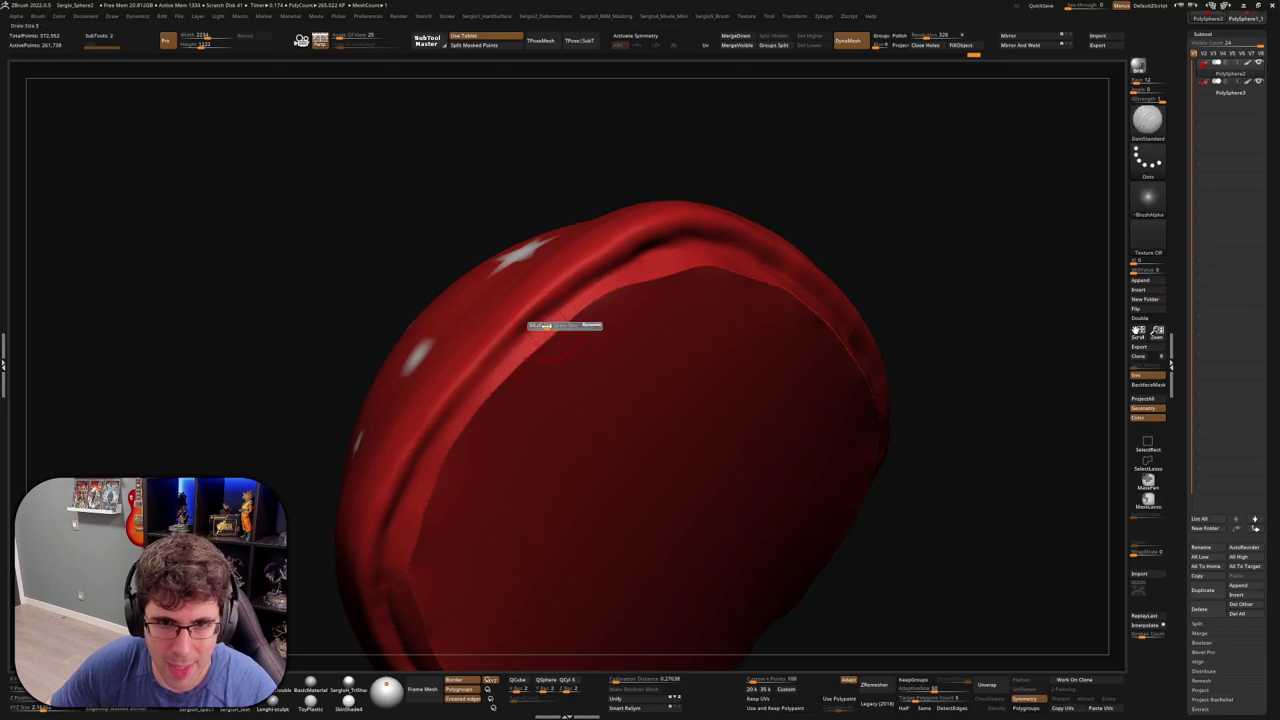
mouse_move(558, 305)
left_mouse_down()
mouse_move(460, 405)
mouse_move(434, 470)
left_mouse_up()
right_click_drag(434, 470, 594, 330)
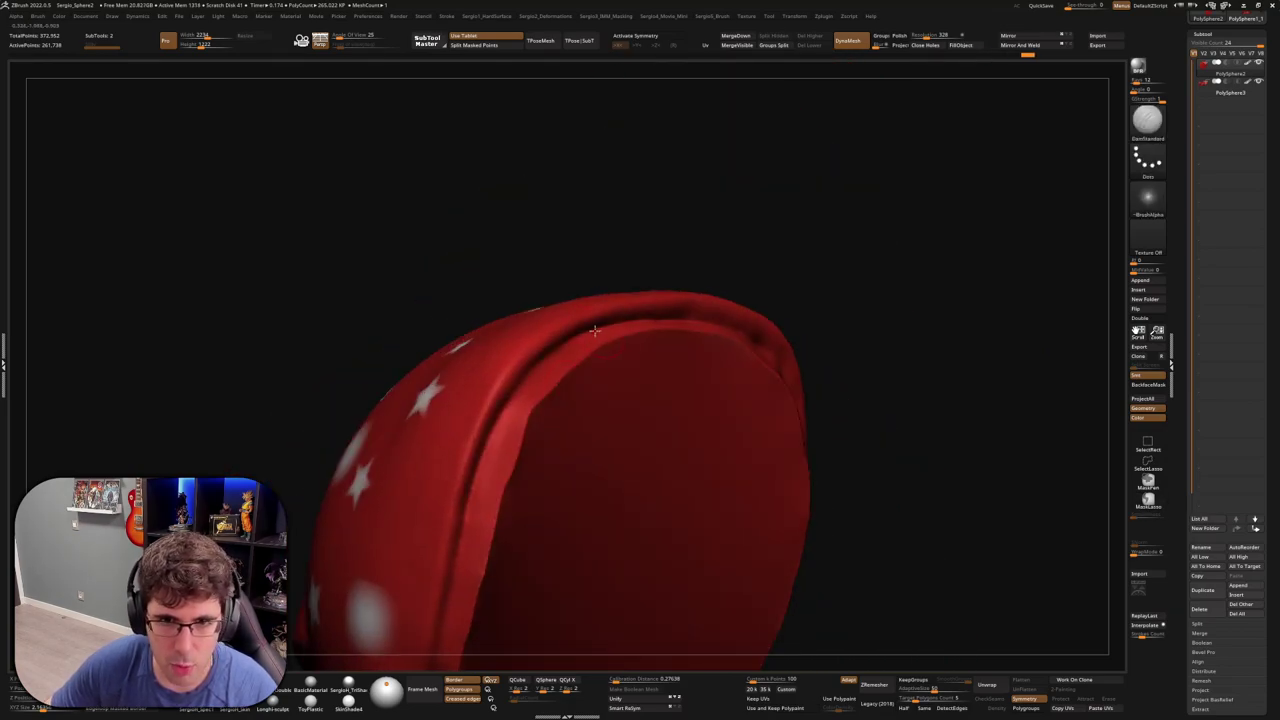
right_click_drag(536, 380, 568, 346)
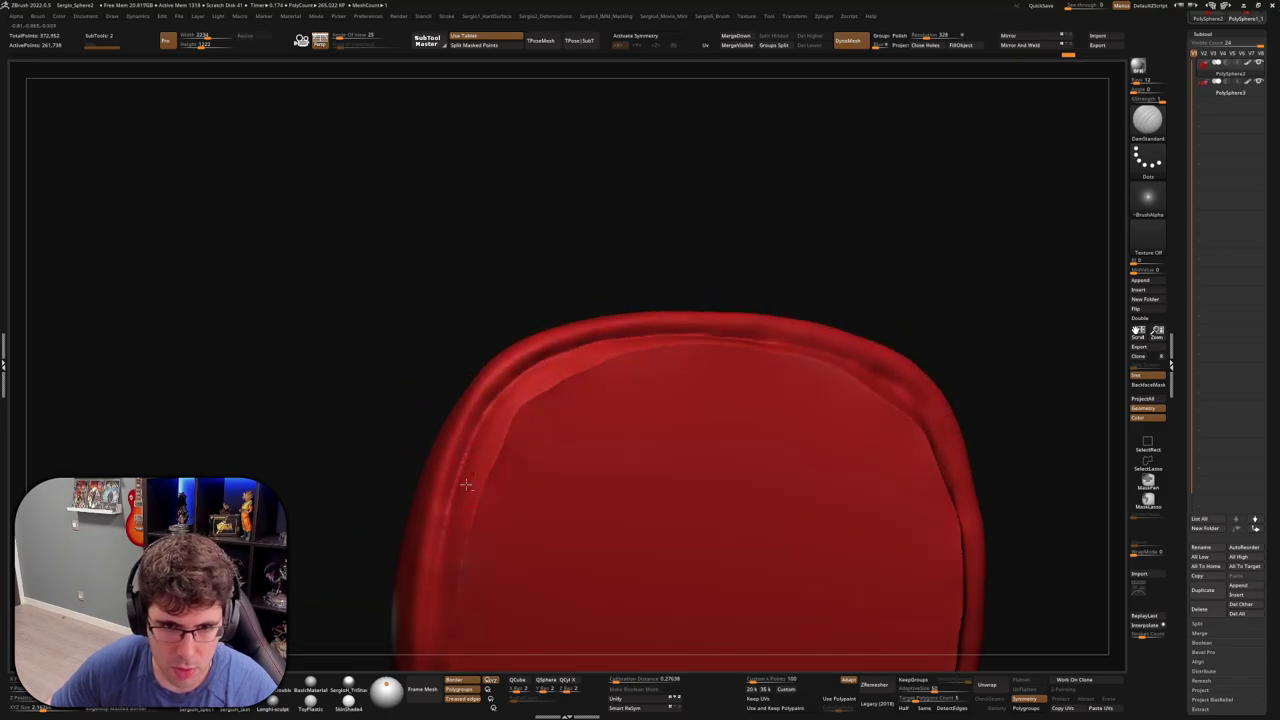
right_click_drag(465, 484, 521, 444)
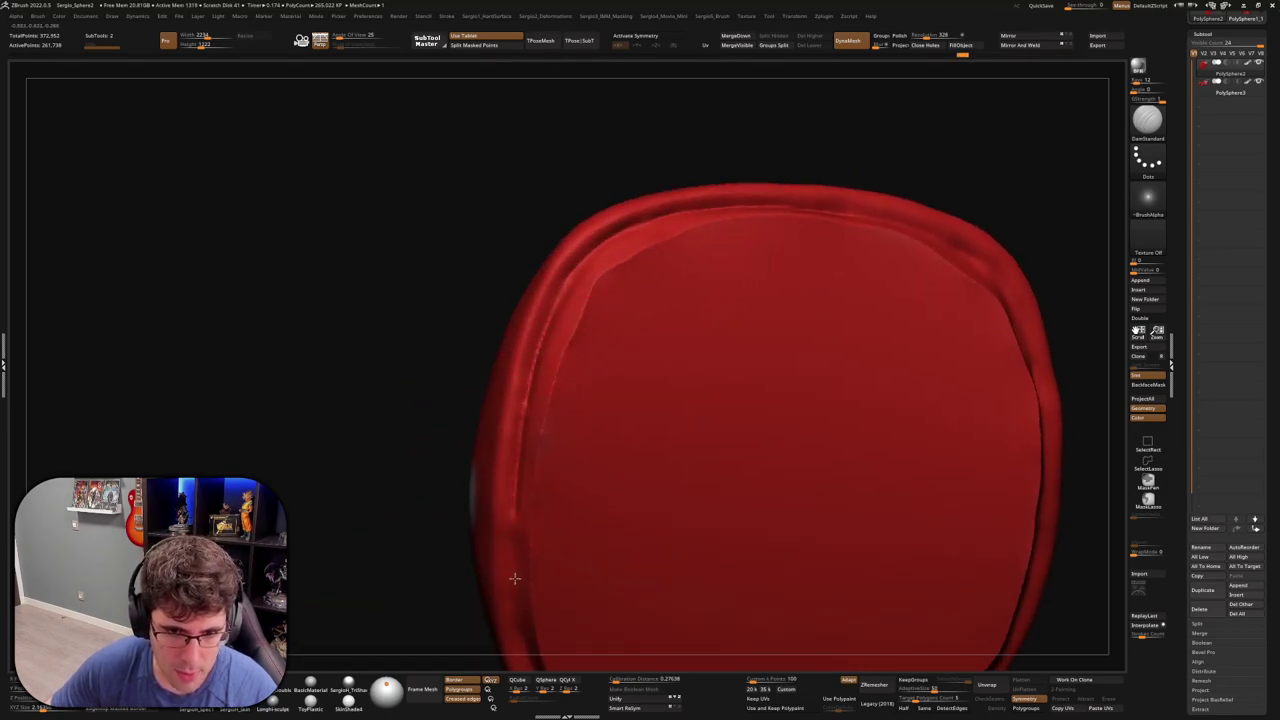
mouse_move(513, 562)
right_mouse_down()
mouse_move(586, 323)
mouse_move(567, 303)
right_mouse_up()
left_click_drag(570, 433, 584, 527)
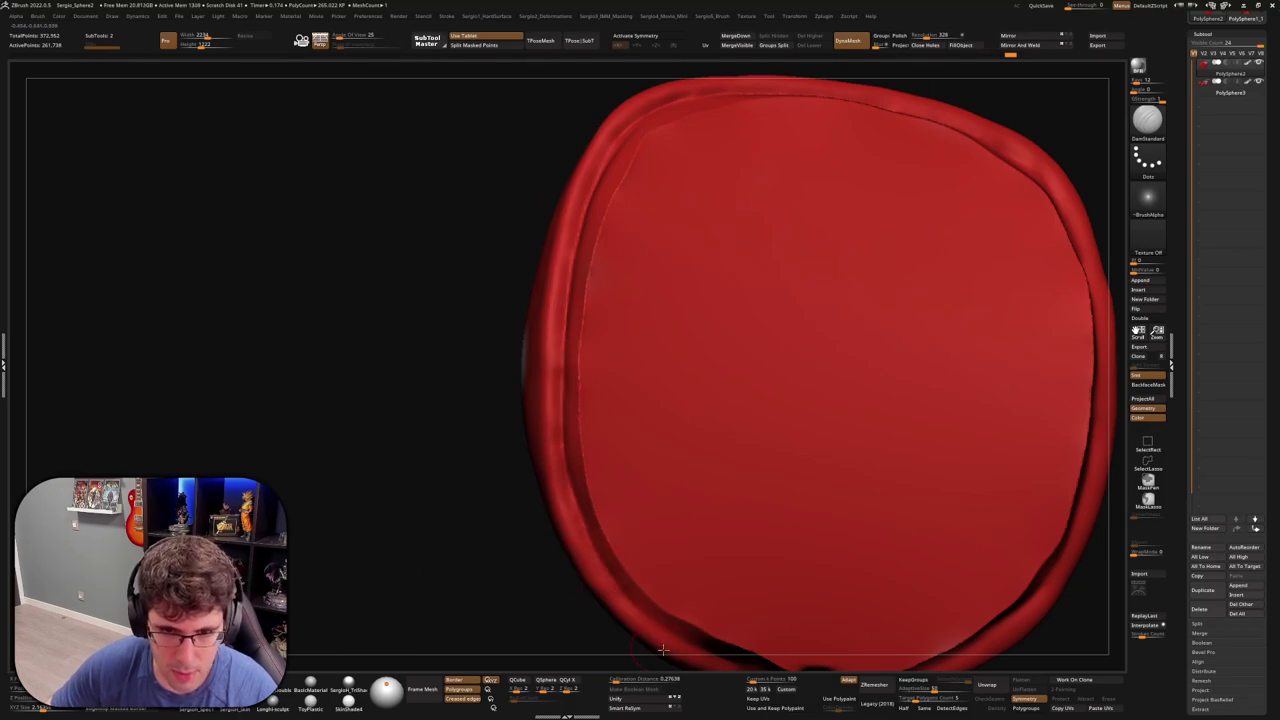
Deepen the lower-left rim crease and lightly crease the upper rim
right_click_drag(662, 650, 575, 473)
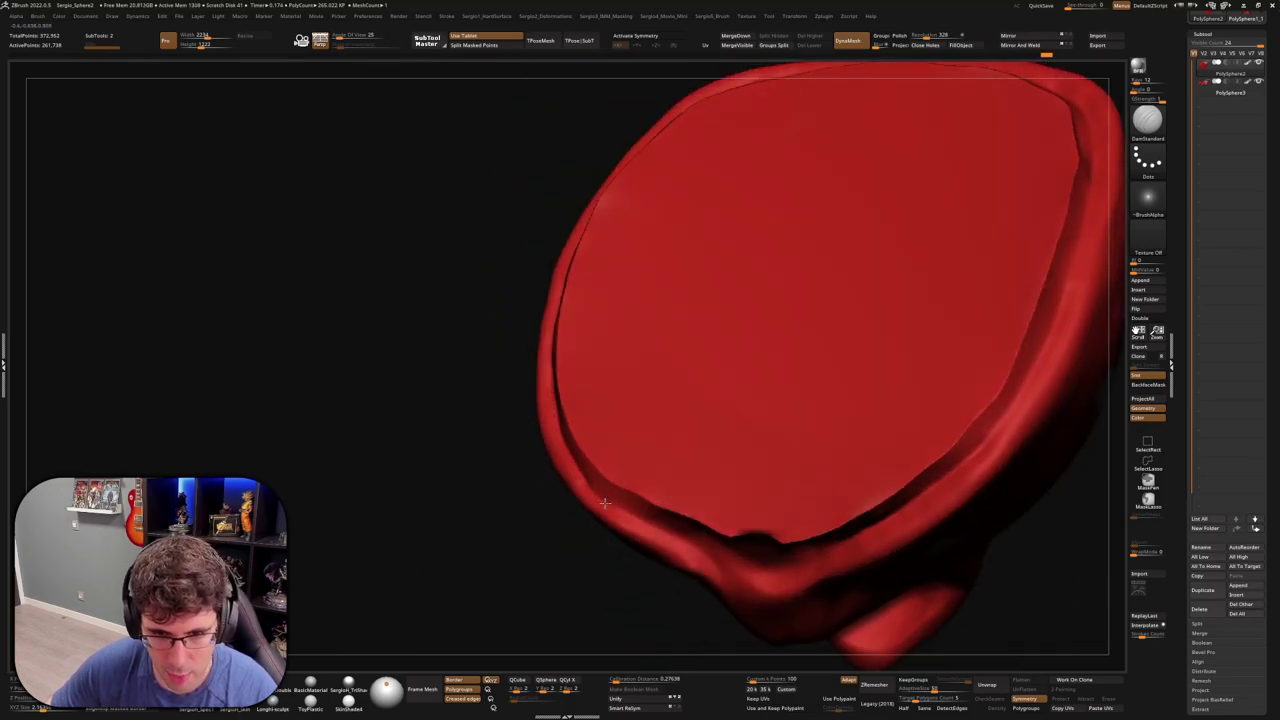
left_click_drag(604, 503, 696, 542)
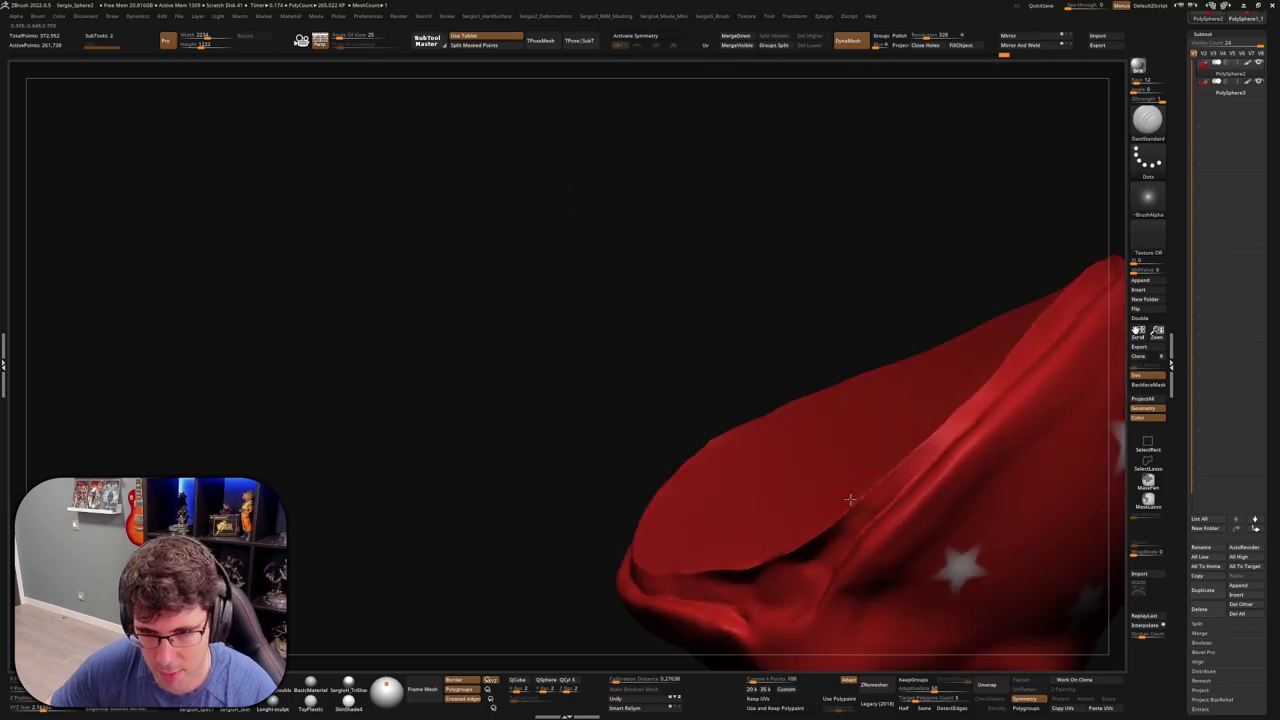
right_click_drag(749, 594, 774, 567)
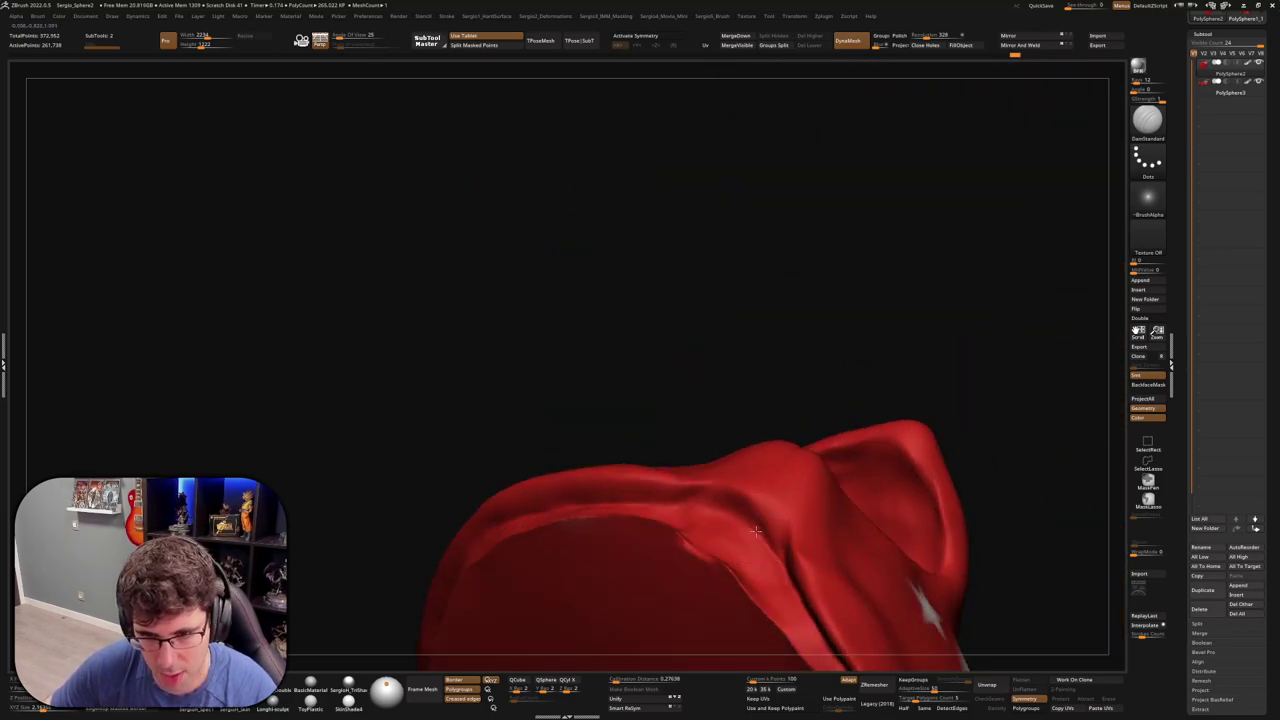
left_click_drag(756, 530, 665, 508)
mouse_move(593, 534)
right_mouse_down()
mouse_move(654, 343)
mouse_move(743, 394)
mouse_move(643, 482)
right_mouse_up()
right_click_drag(545, 560, 614, 410)
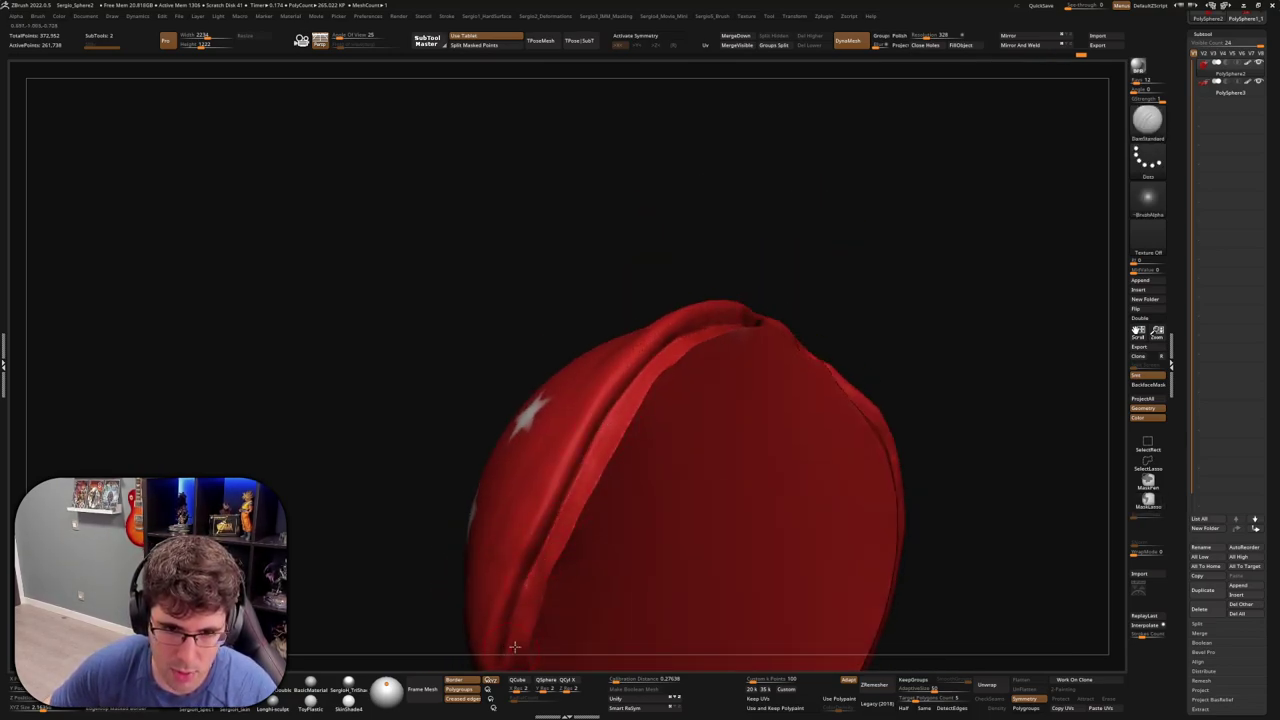
right_click_drag(514, 647, 686, 514)
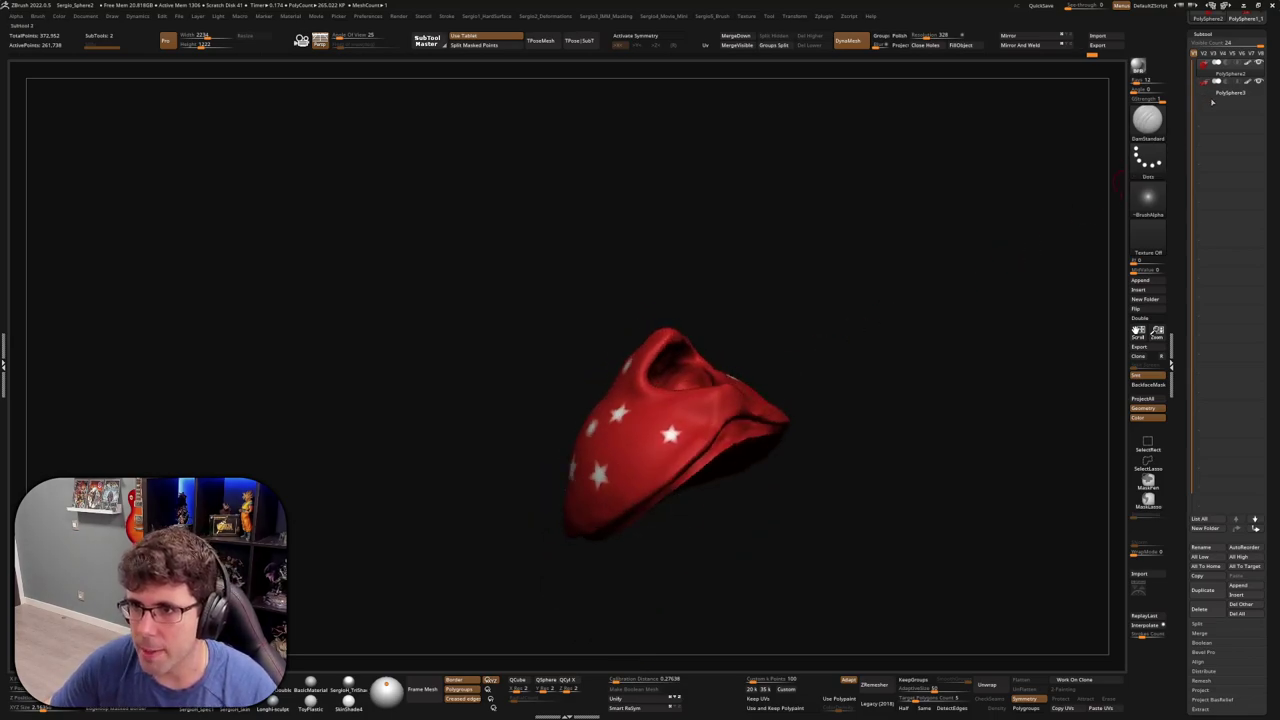
Duplicate the bandana subtool and ZRemesh the copy into clean low-resolution topology
left_click(1257, 91)
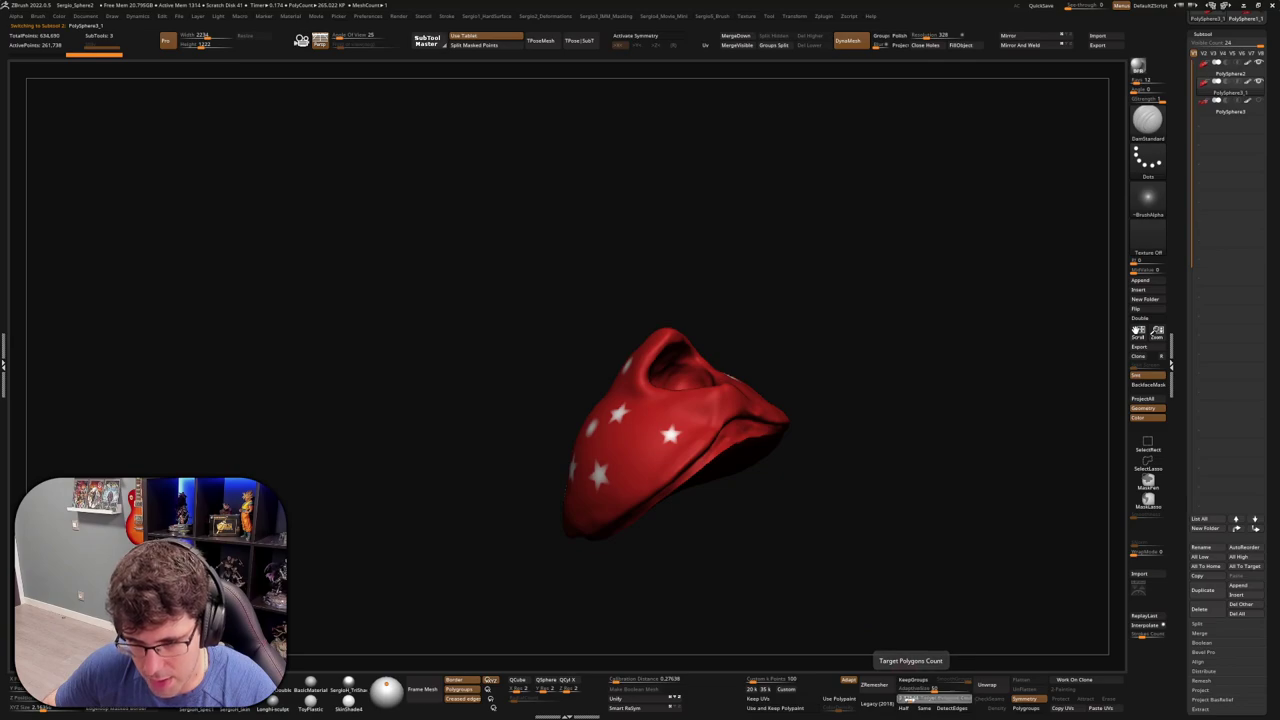
left_click(876, 684)
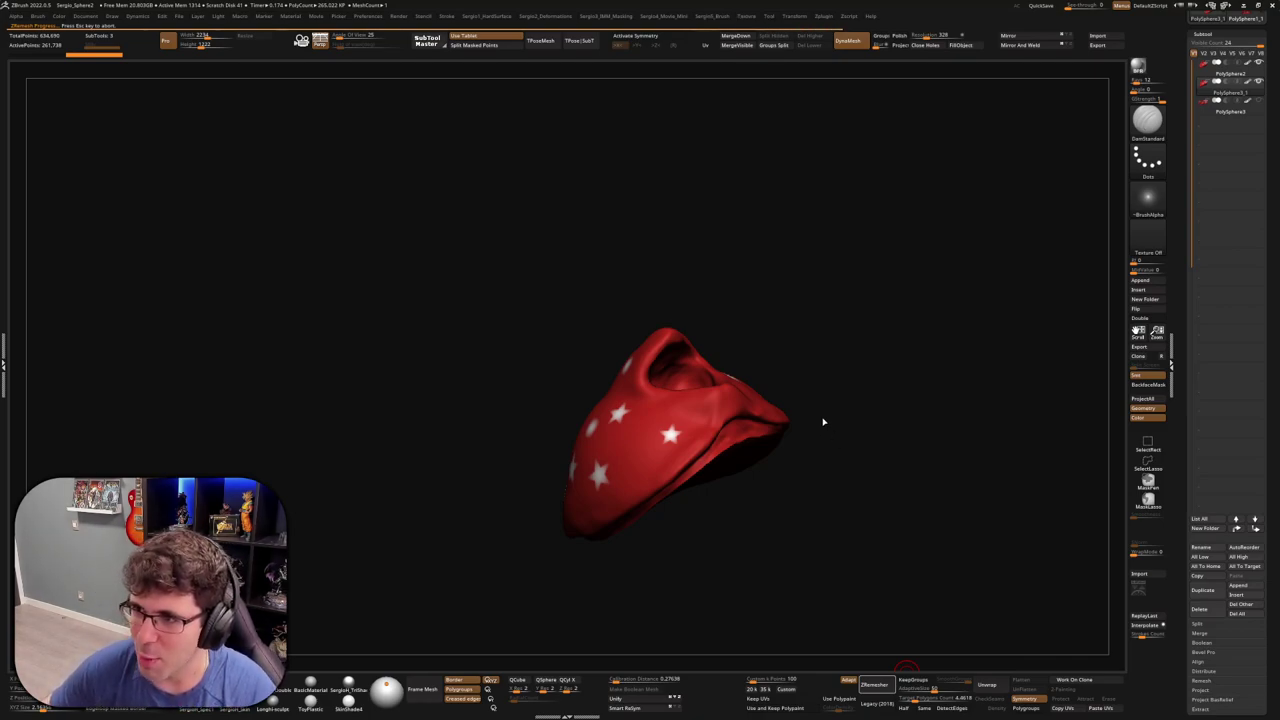
left_click_drag(862, 424, 760, 410)
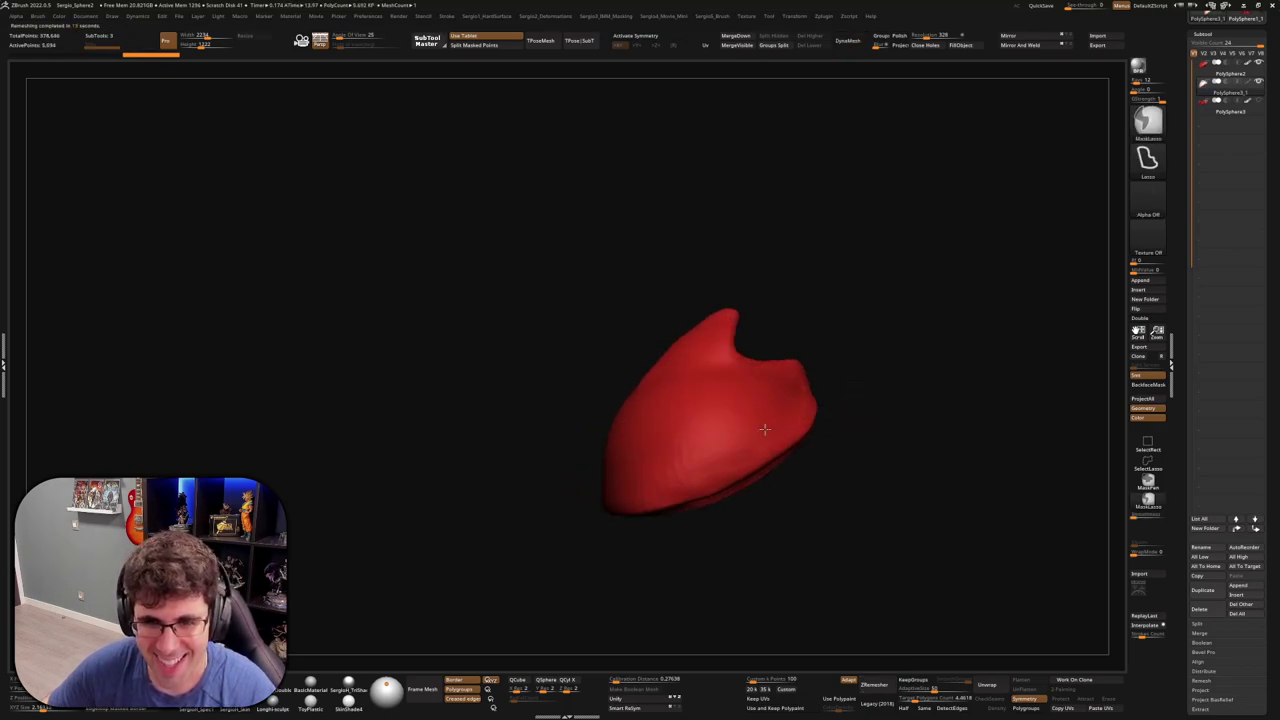
right_click_drag(760, 410, 748, 411, "ctrl")
mouse_move(748, 411)
left_mouse_down()
mouse_move(794, 523)
mouse_move(797, 341)
left_mouse_up()
Smooth the duplicate's rim with the Smooth brush, orbiting to check it
mouse_move(797, 341)
right_mouse_down()
mouse_move(943, 357)
mouse_move(810, 359)
right_mouse_up()
mouse_move(876, 407)
right_mouse_down()
mouse_move(929, 409)
mouse_move(837, 389)
mouse_move(871, 429)
right_mouse_up()
left_click_drag(879, 401, 806, 394, "shift")
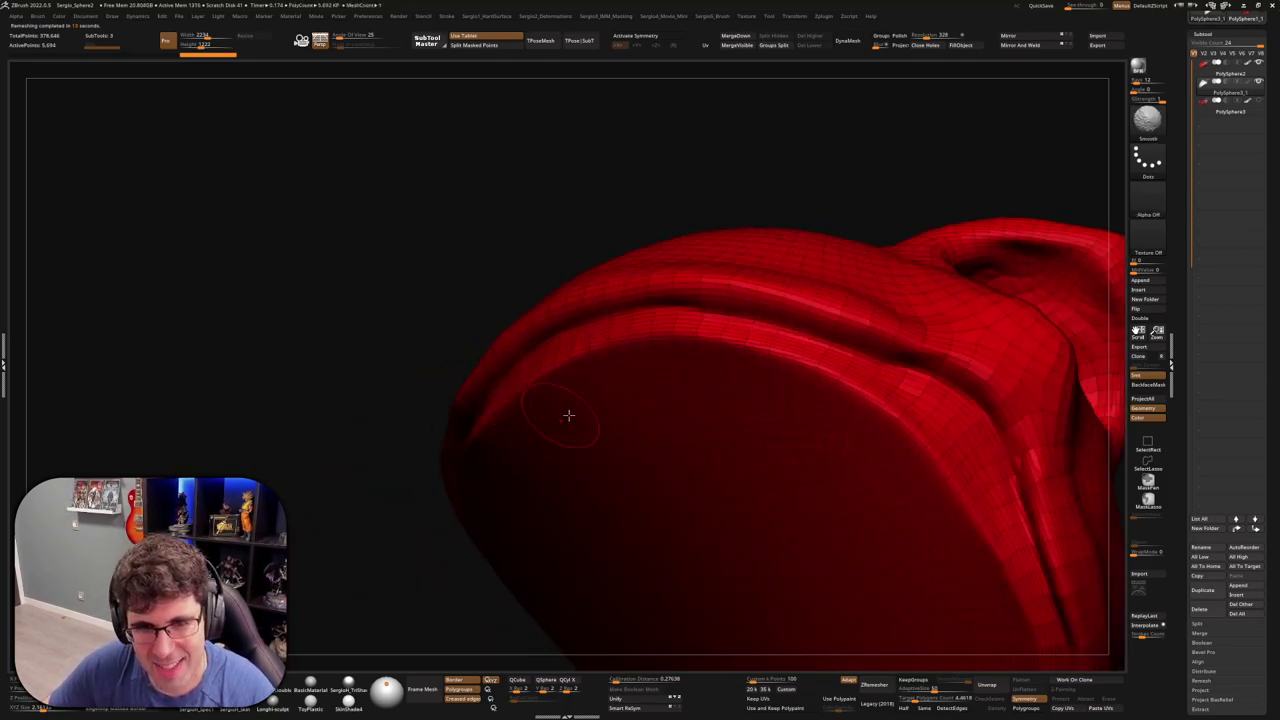
right_click_drag(569, 417, 768, 332)
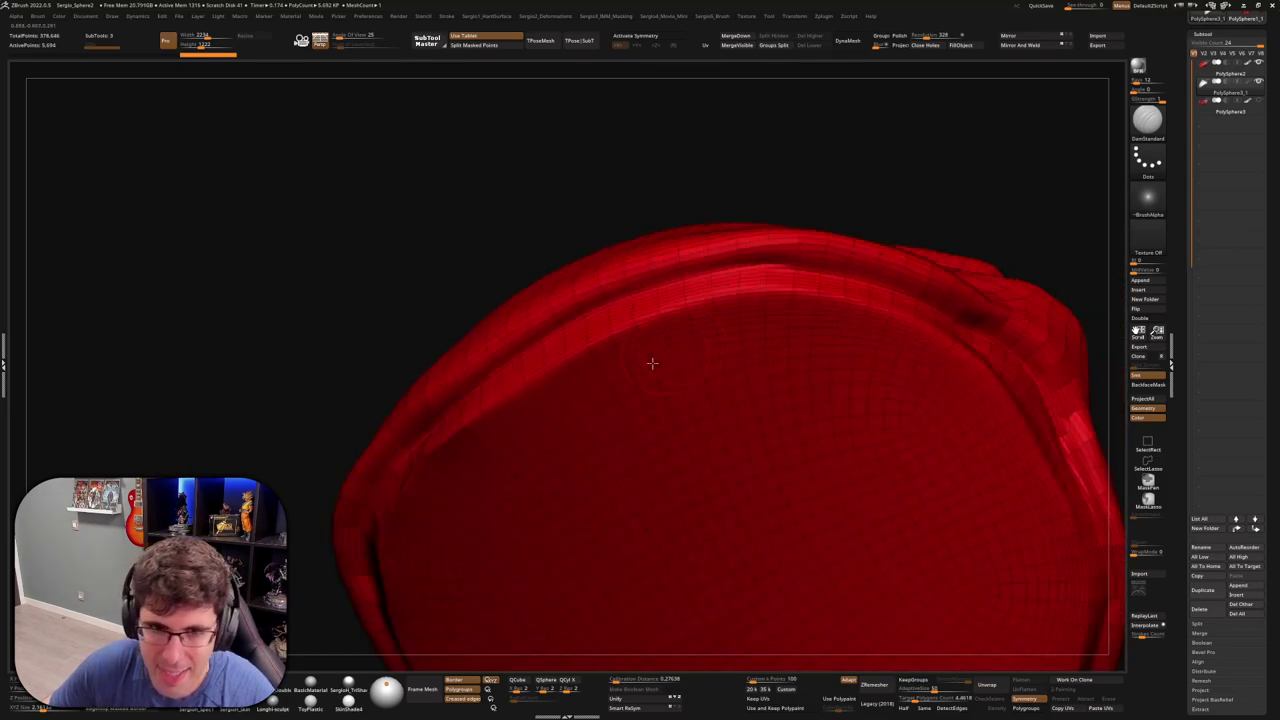
right_click_drag(876, 303, 651, 363)
mouse_move(480, 423)
right_mouse_down()
mouse_move(623, 394)
mouse_move(604, 355)
right_mouse_up()
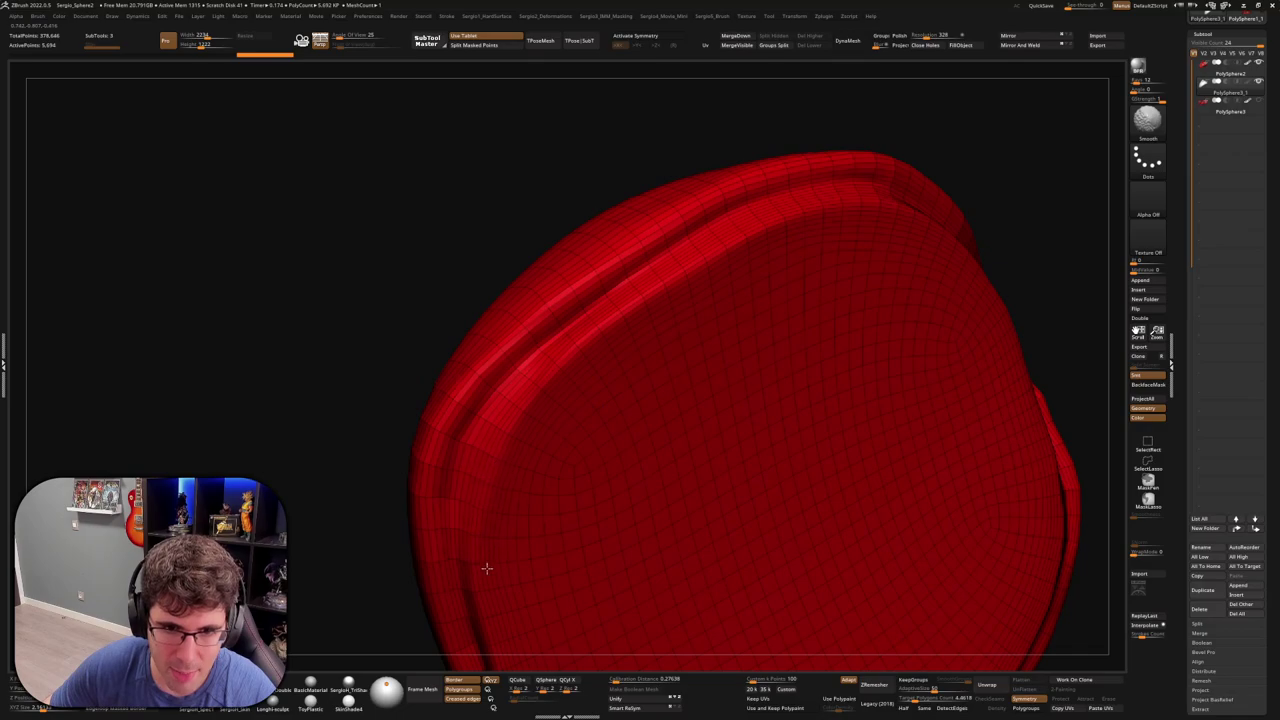
right_click_drag(486, 568, 563, 451)
mouse_move(543, 517)
right_mouse_down("ctrl")
mouse_move(589, 394)
mouse_move(678, 417)
right_mouse_up("ctrl")
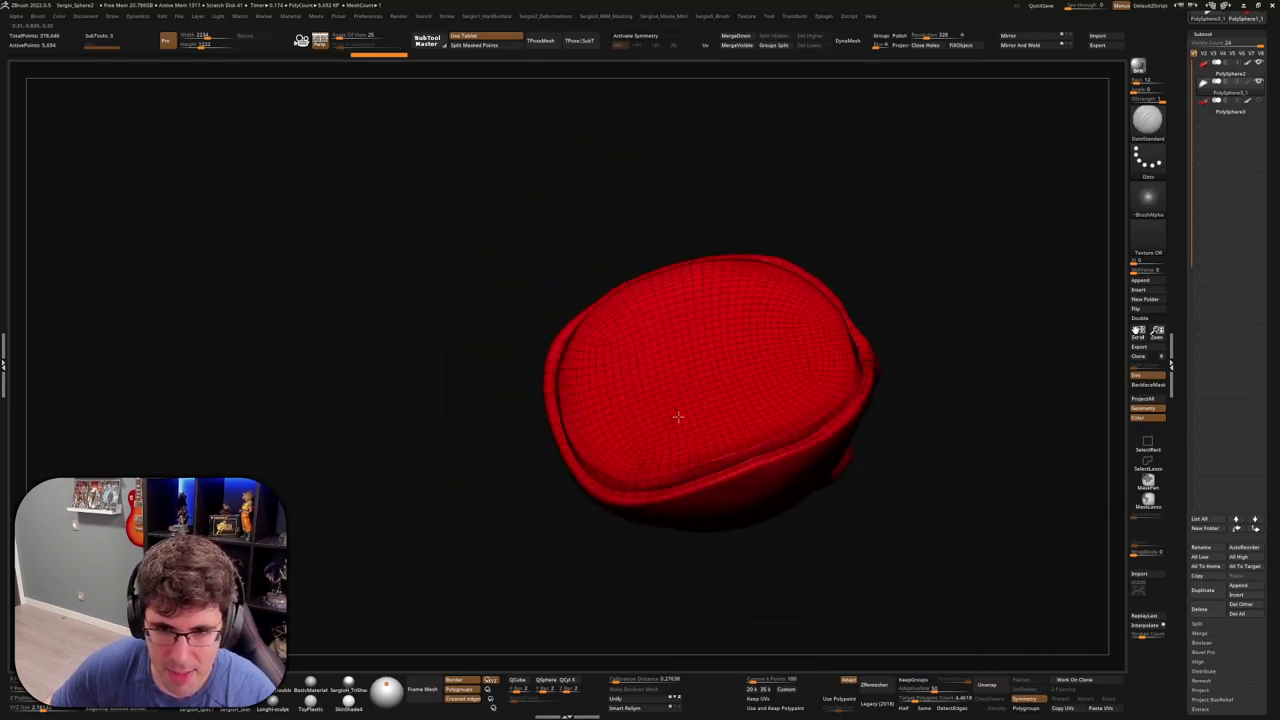
mouse_move(820, 340)
right_mouse_down()
mouse_move(777, 386)
mouse_move(873, 331)
mouse_move(851, 366)
mouse_move(891, 294)
mouse_move(964, 263)
right_mouse_up()
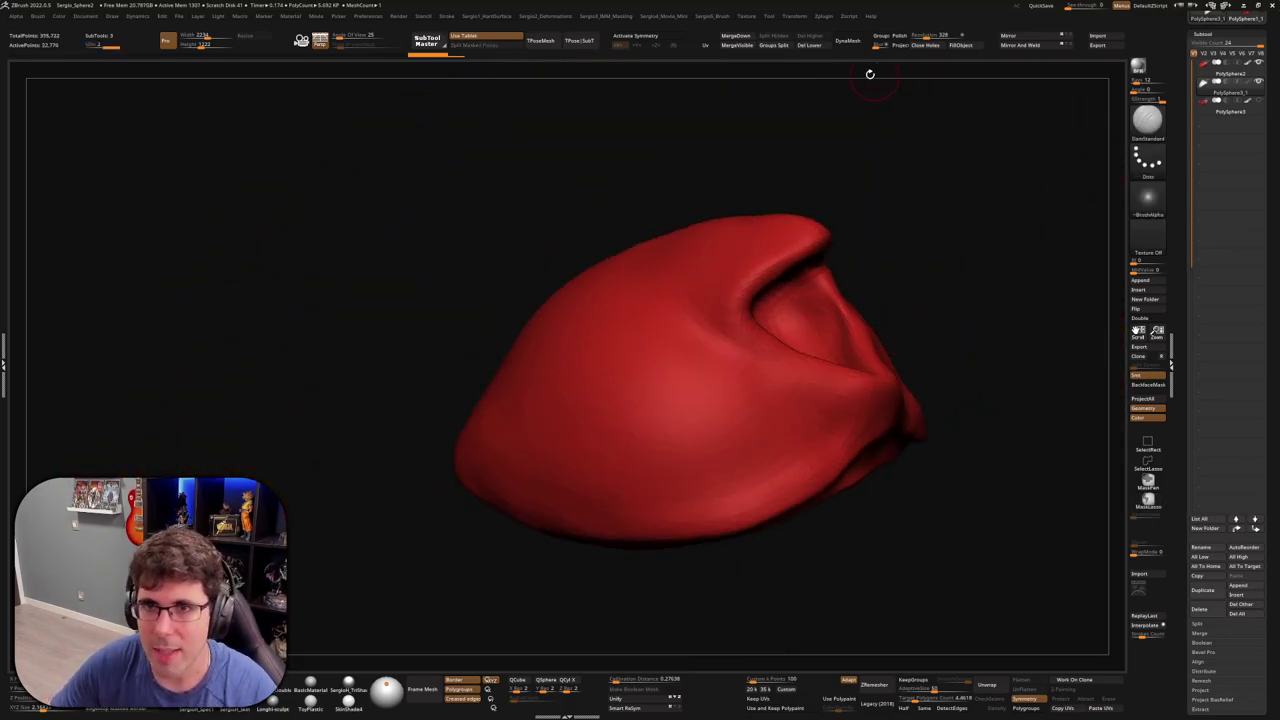
Subdivide the remeshed bandana copy and project the original's star PolyPaint onto it
key("ctrl+d")
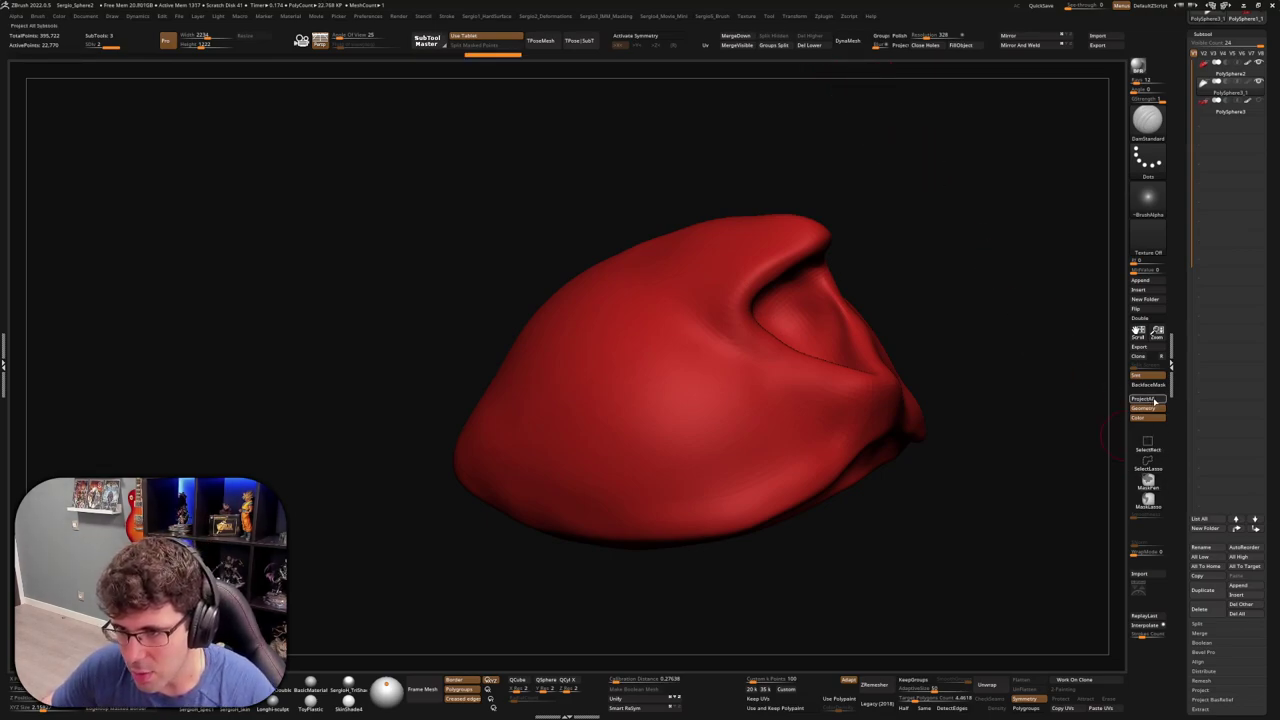
left_click(1152, 400)
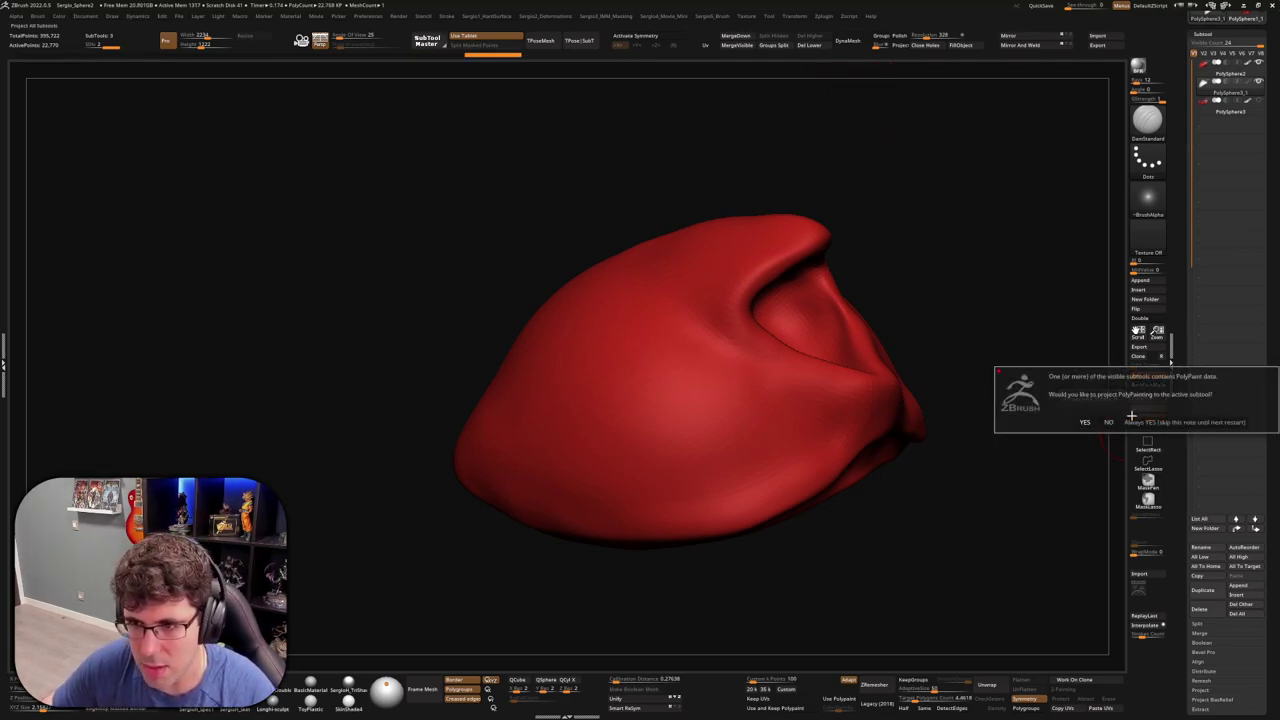
left_click(1110, 421)
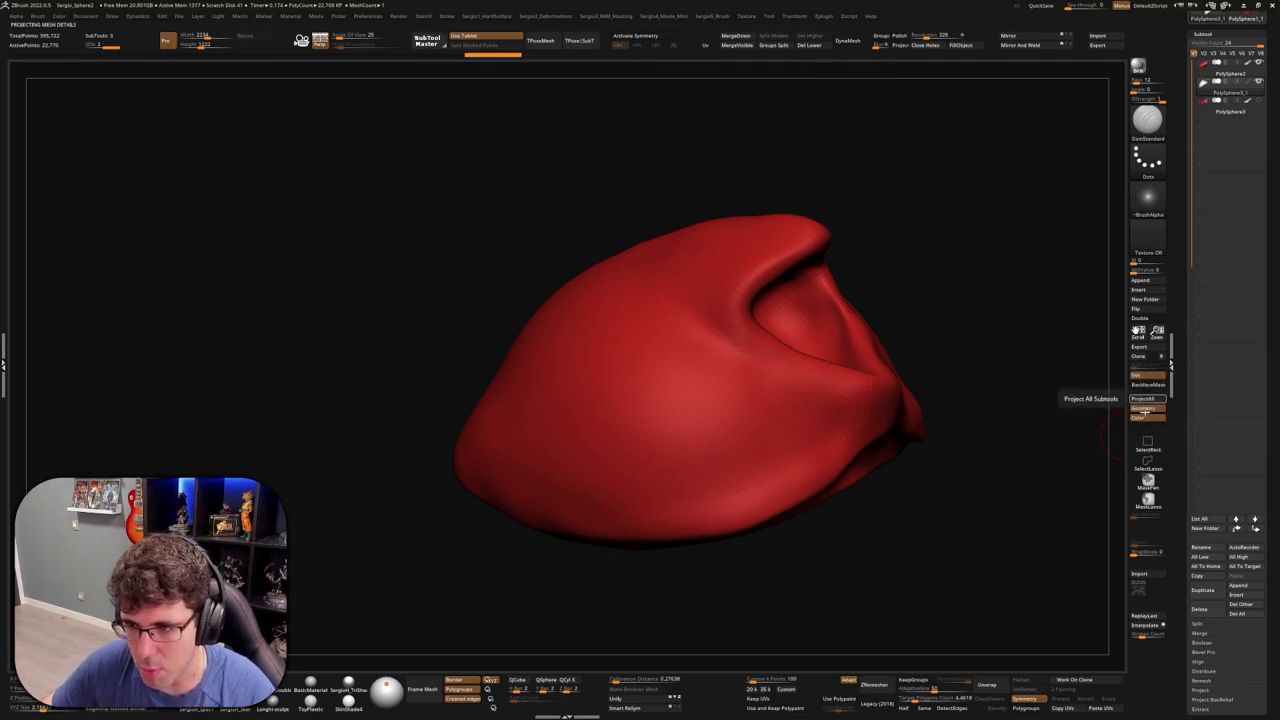
left_click(1150, 400)
left_click(1084, 420)
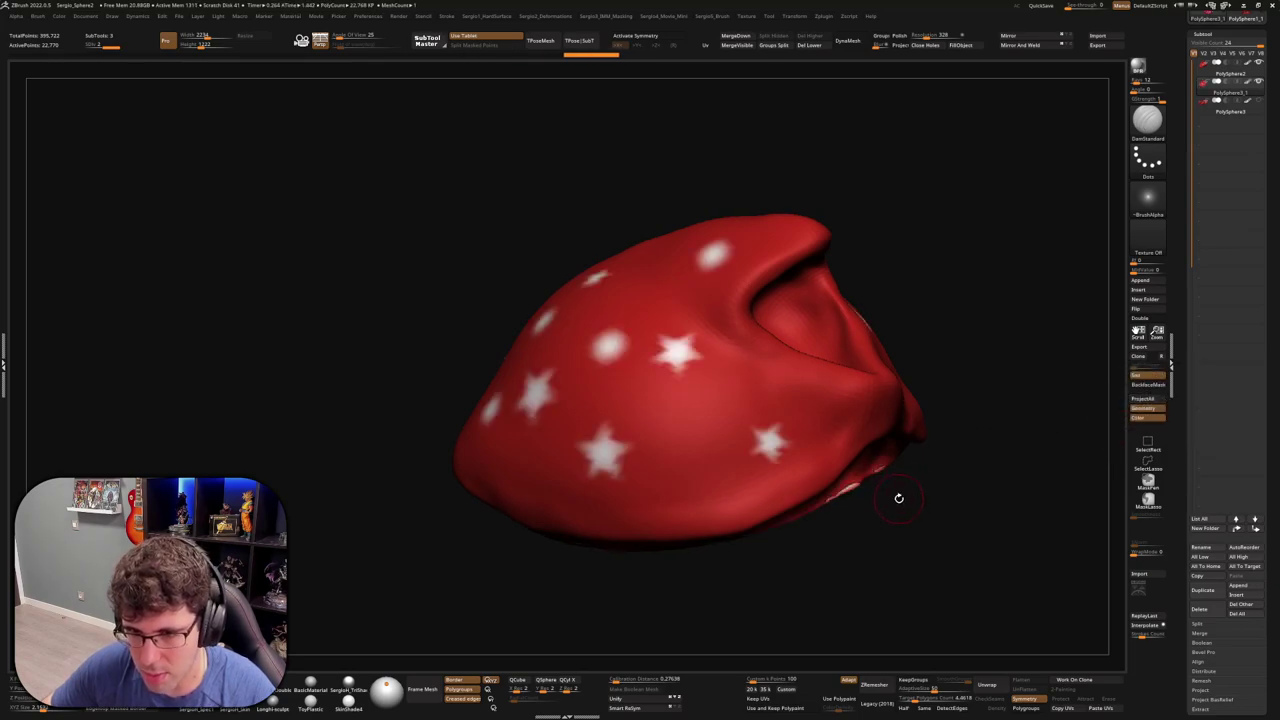
Orbit and zoom around the bandana to inspect the projected white stars
mouse_move(900, 494)
left_mouse_down()
mouse_move(845, 443)
mouse_move(850, 472)
left_mouse_up()
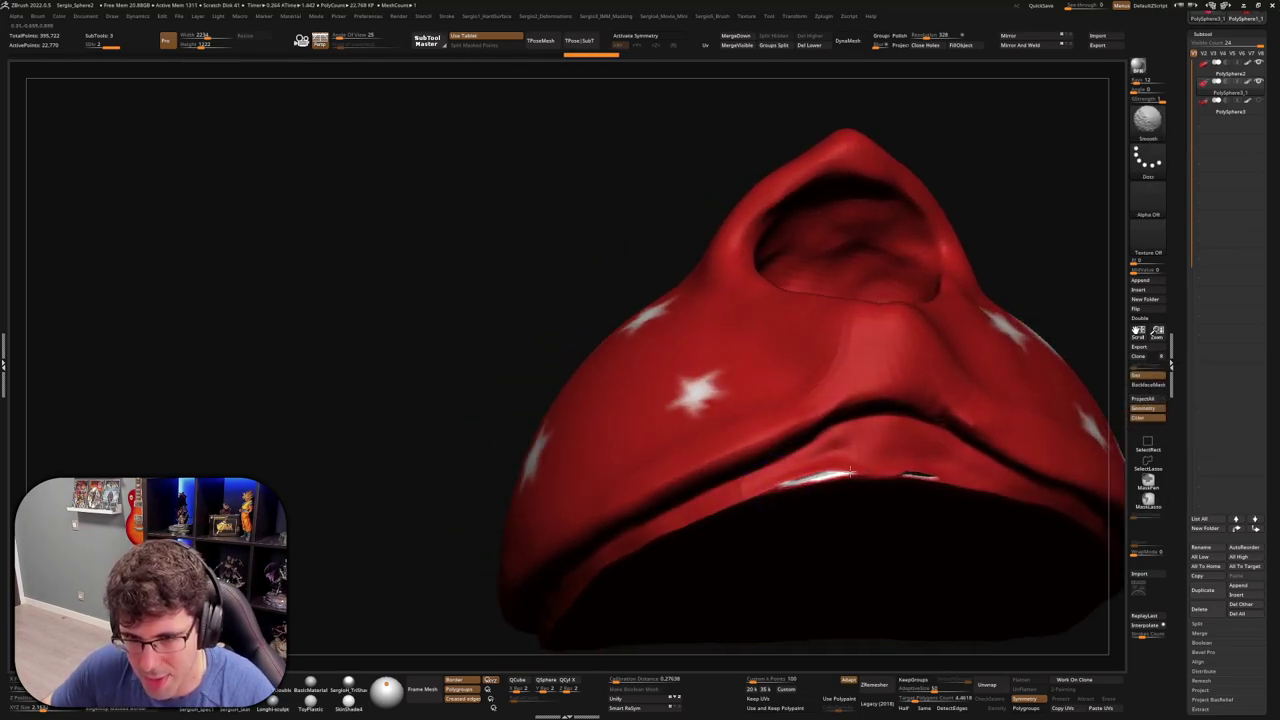
mouse_move(932, 485)
left_mouse_down()
mouse_move(869, 361)
mouse_move(877, 480)
left_mouse_up()
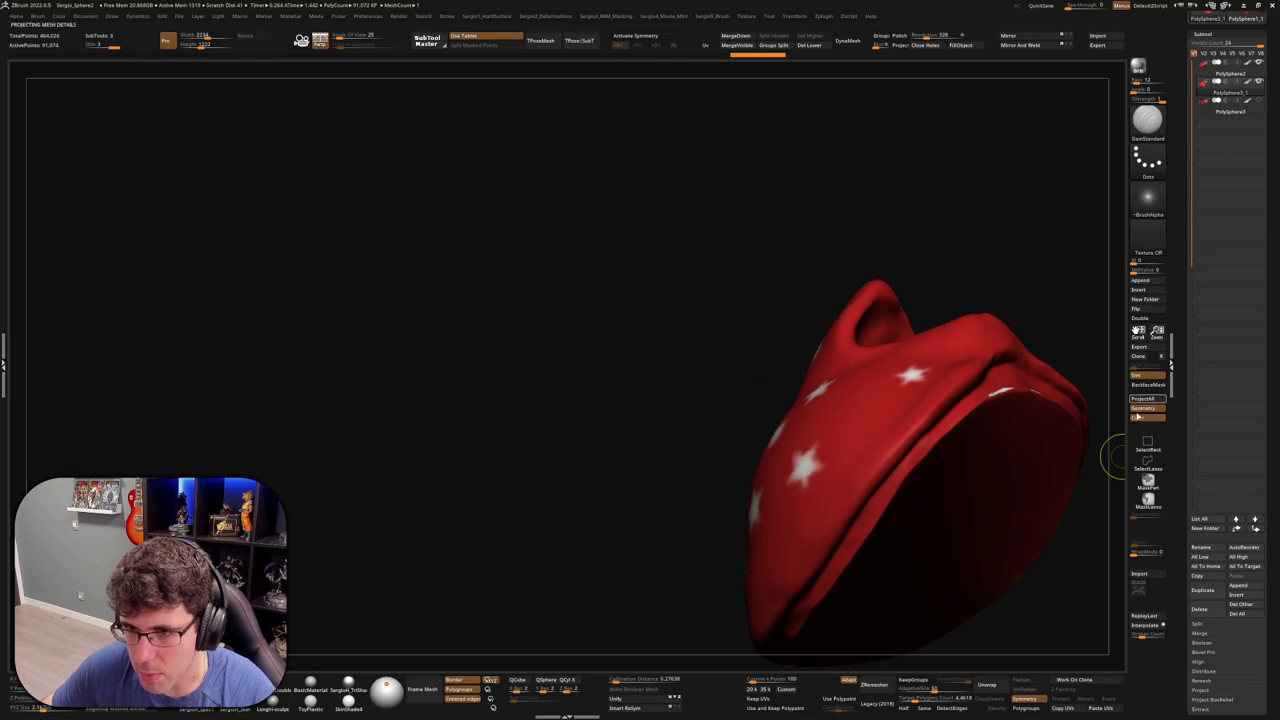
scroll(1035, 390, "up", 3)
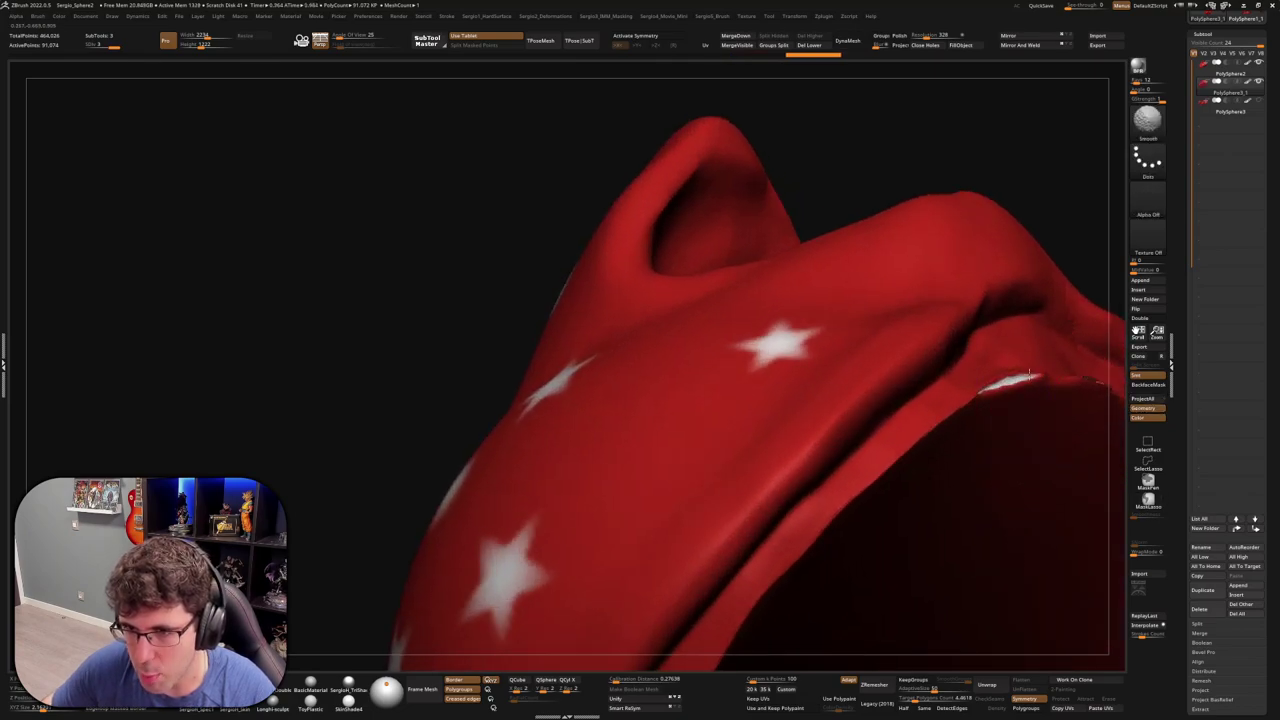
right_click_drag(950, 437, 914, 386)
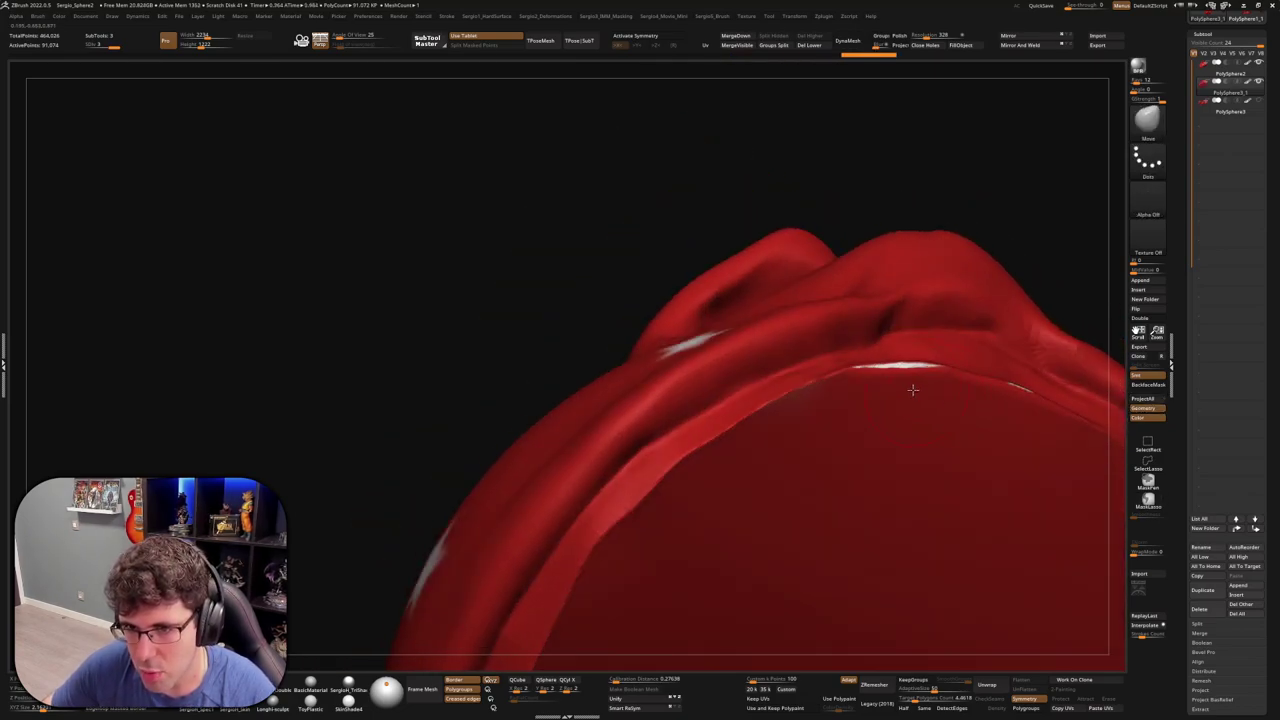
right_click_drag(1006, 406, 985, 410)
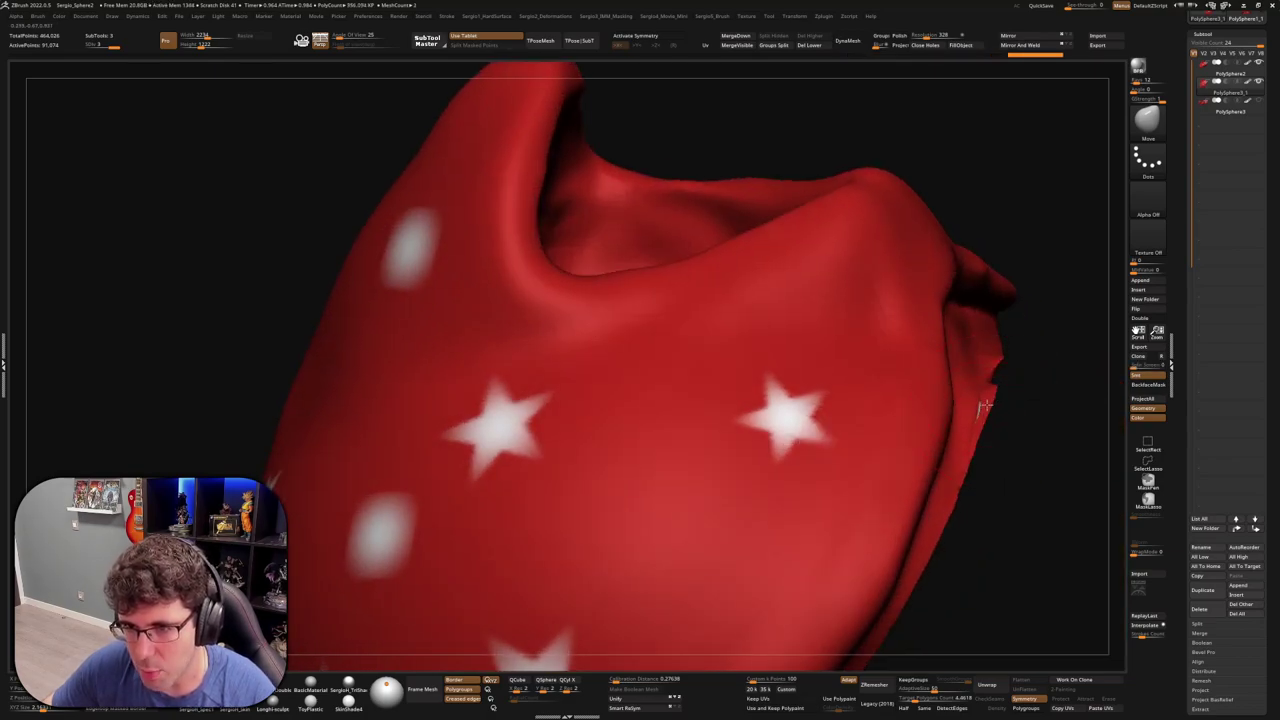
left_click(997, 397, "alt")
right_click_drag(1014, 406, 988, 400)
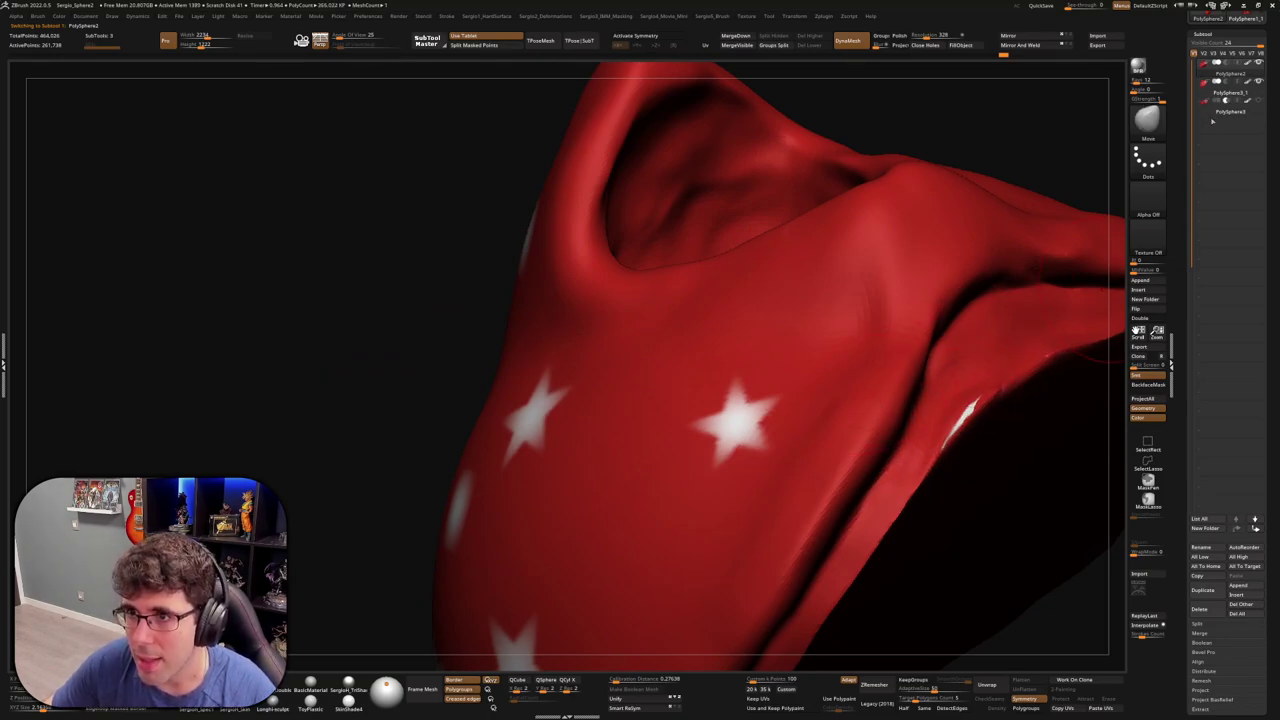
Reselect the bandana copy and rerun ProjectAll from the original
left_click(1228, 74)
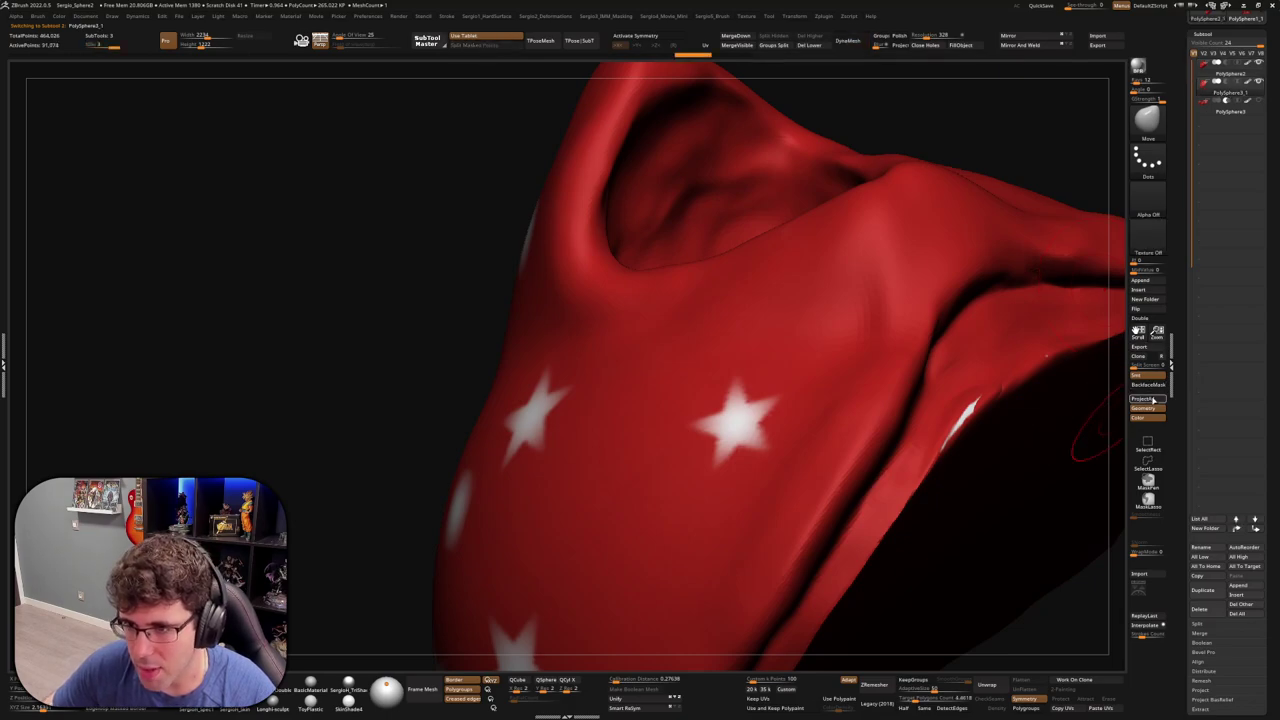
left_click(1153, 399)
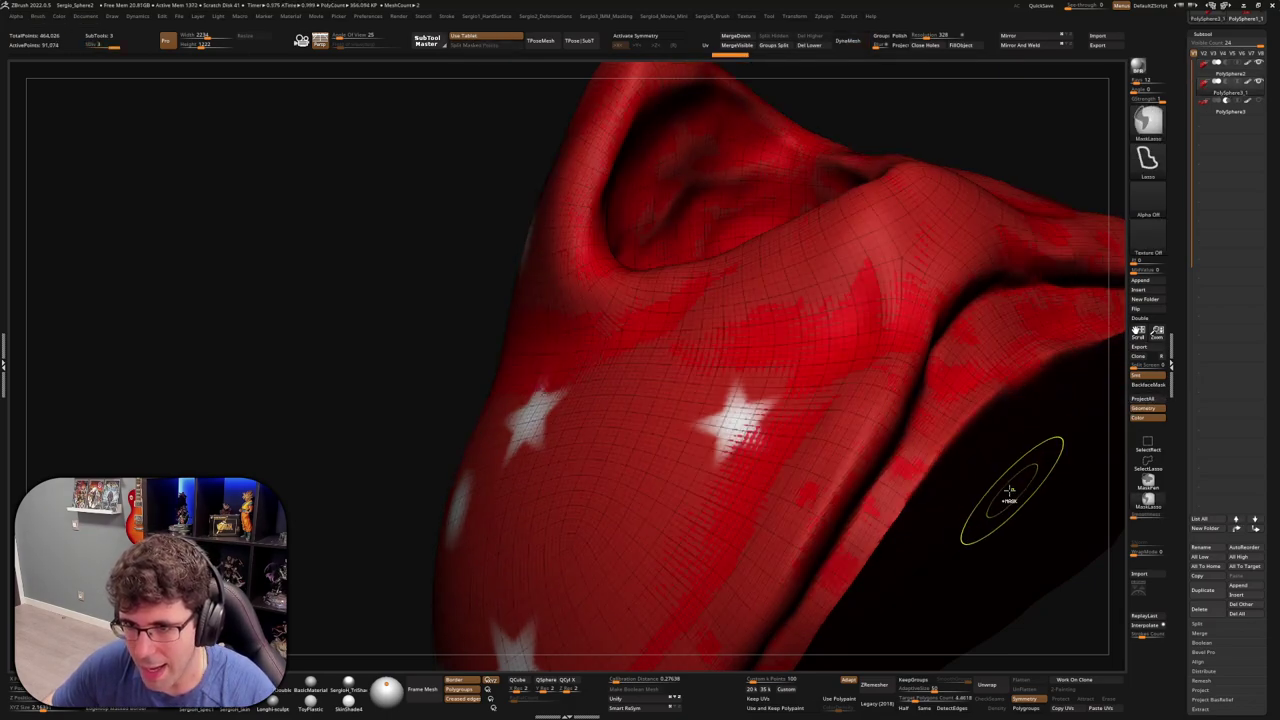
mouse_move(1006, 500)
right_mouse_down()
mouse_move(1017, 442)
mouse_move(1100, 445)
right_mouse_up()
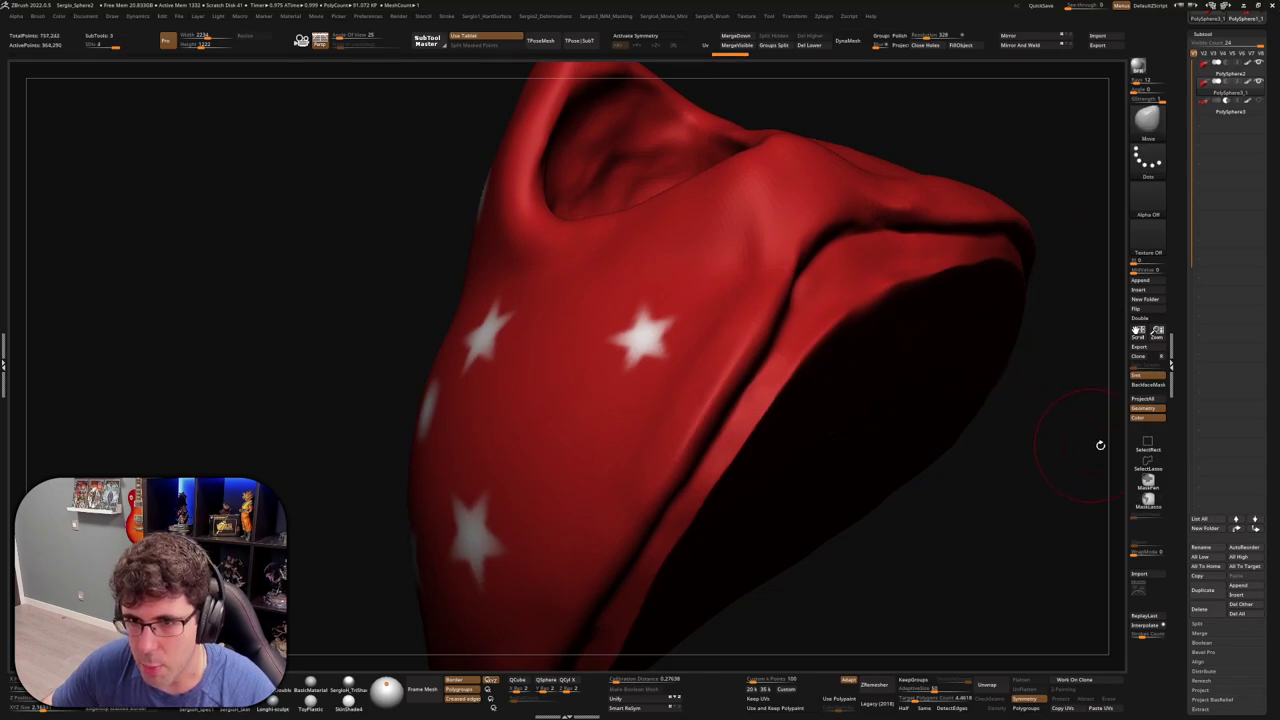
Step down and back up the bandana's subdivision levels, then frame and orbit it
key("shift+d")
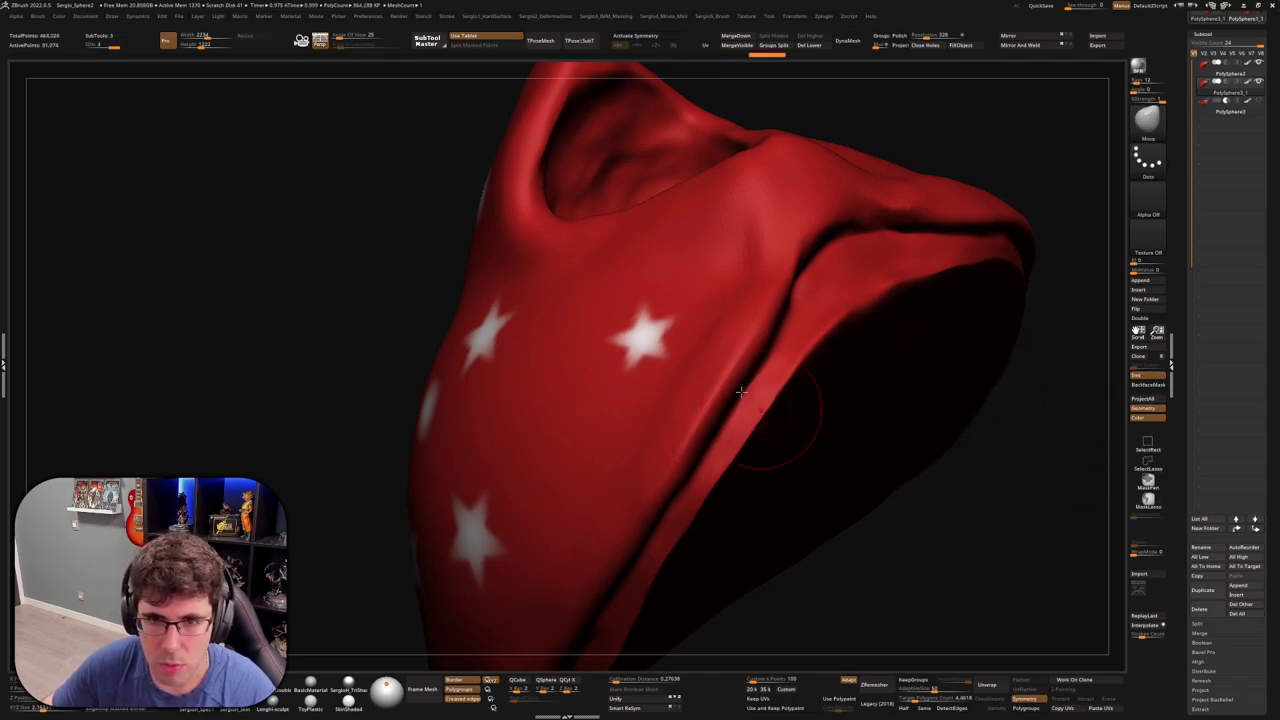
key("d")
mouse_move(748, 371)
right_mouse_down()
mouse_move(789, 409)
mouse_move(740, 414)
mouse_move(690, 378)
mouse_move(714, 463)
mouse_move(757, 449)
mouse_move(731, 462)
right_mouse_up()
key("shift+d")
key("shift+d")
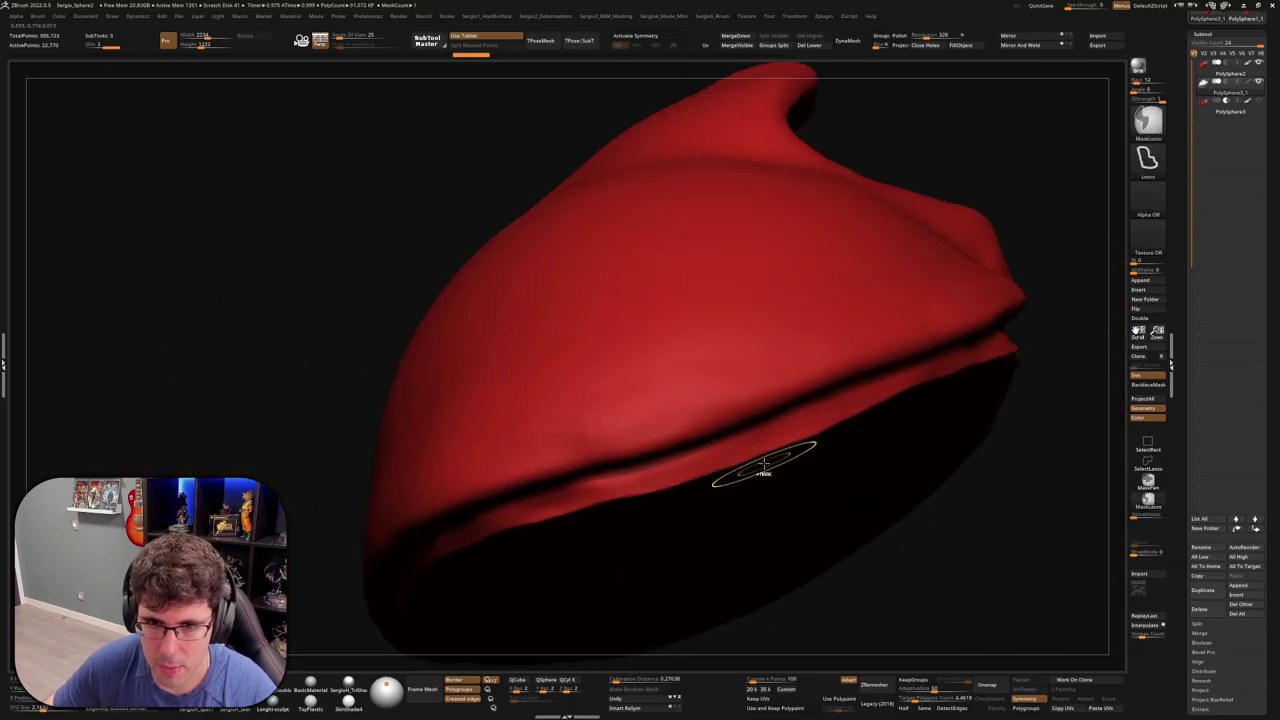
key("shift+d")
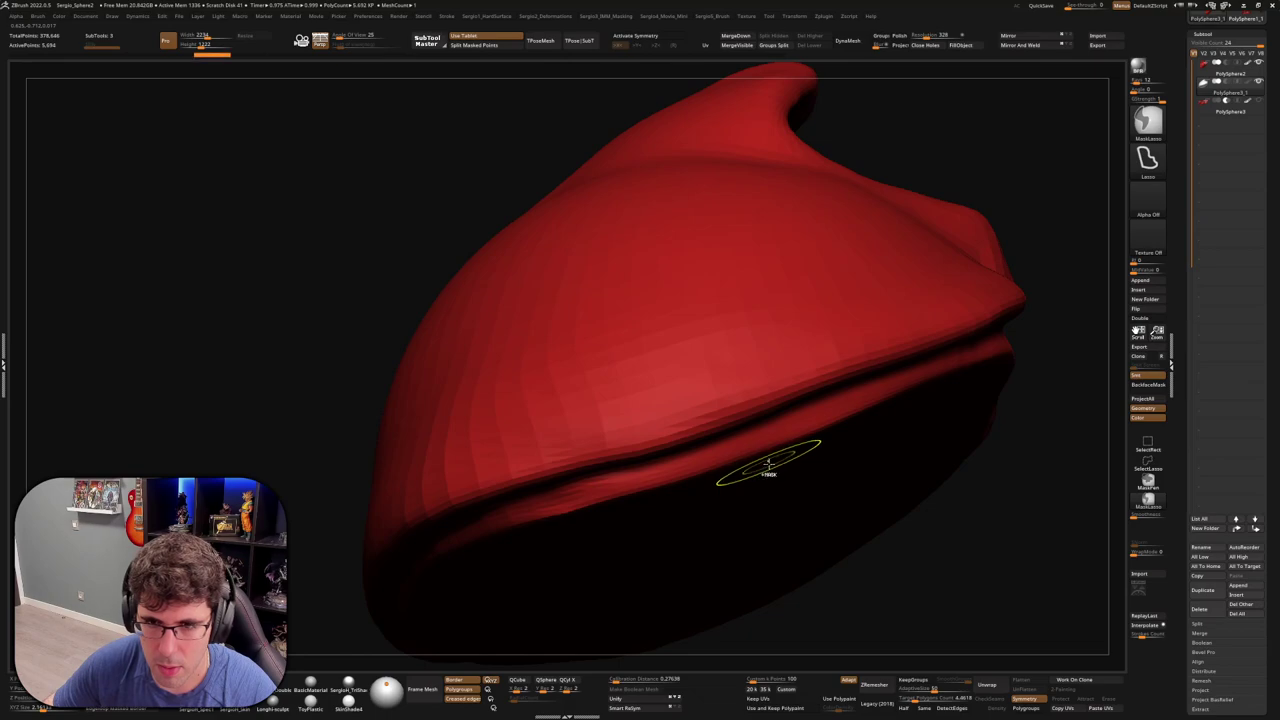
right_click_drag(765, 462, 752, 366, "alt")
key("d")
key("d")
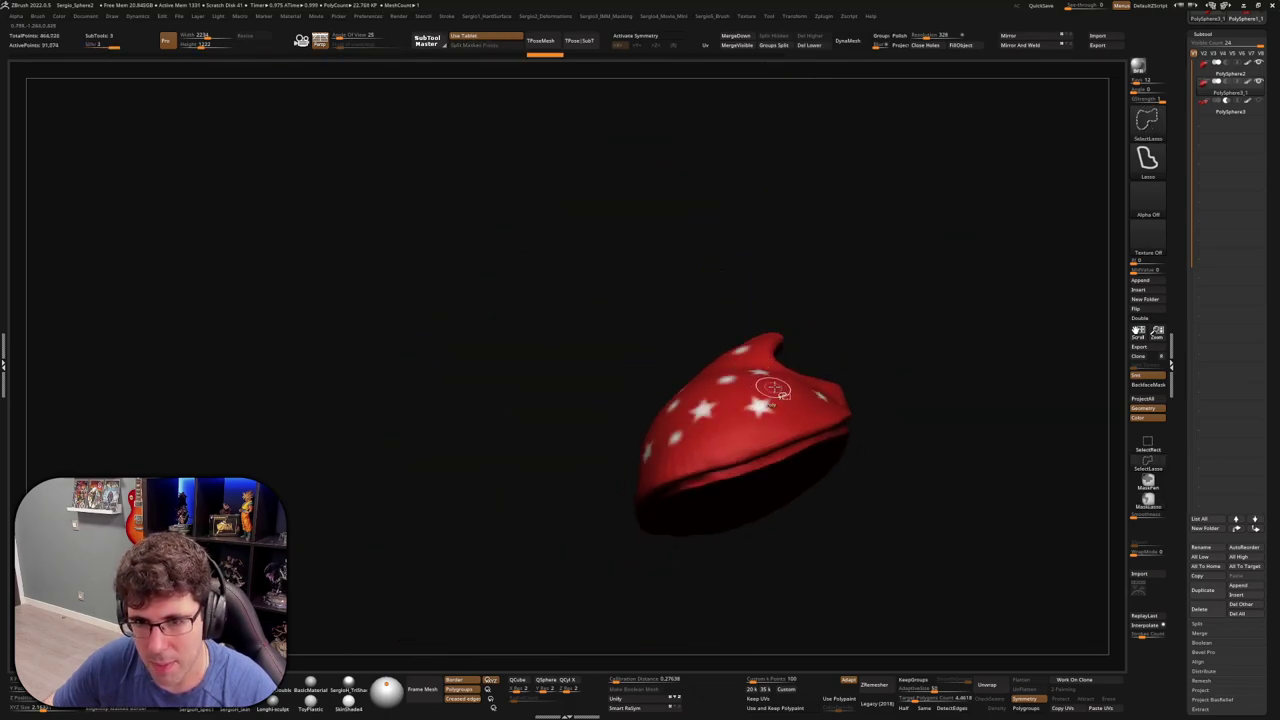
key("d")
key("f")
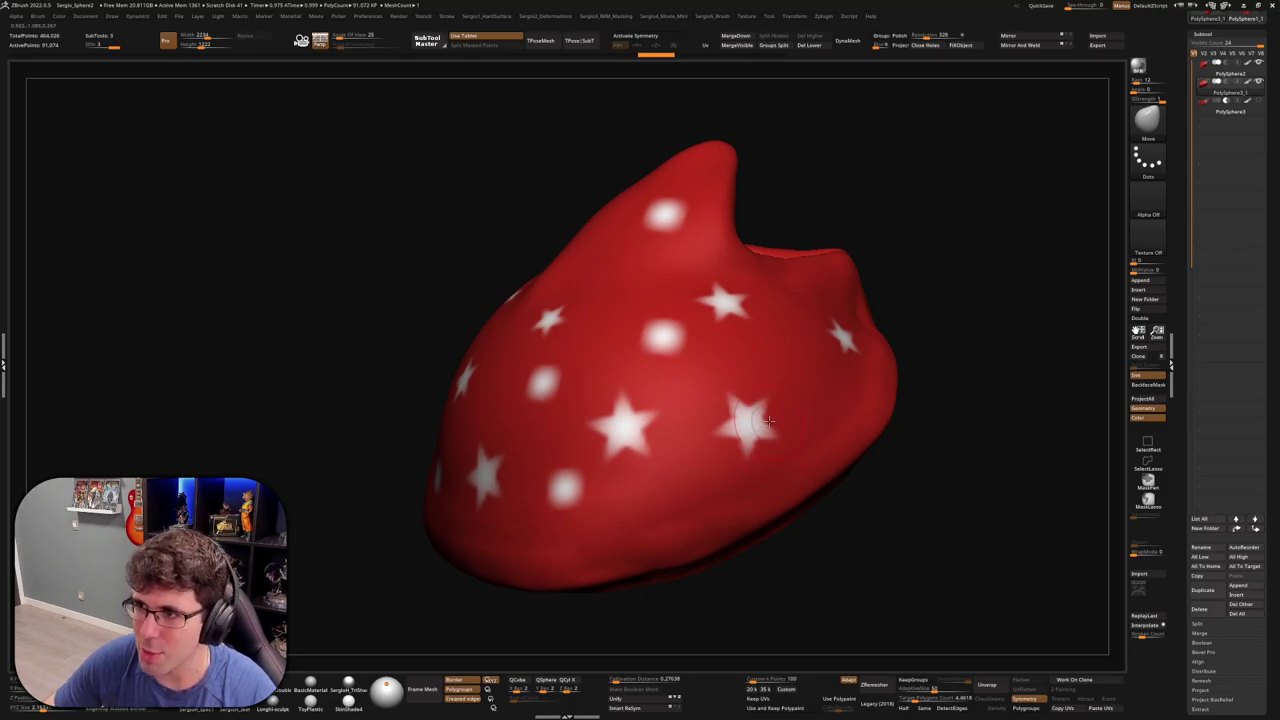
right_click_drag(766, 422, 789, 437)
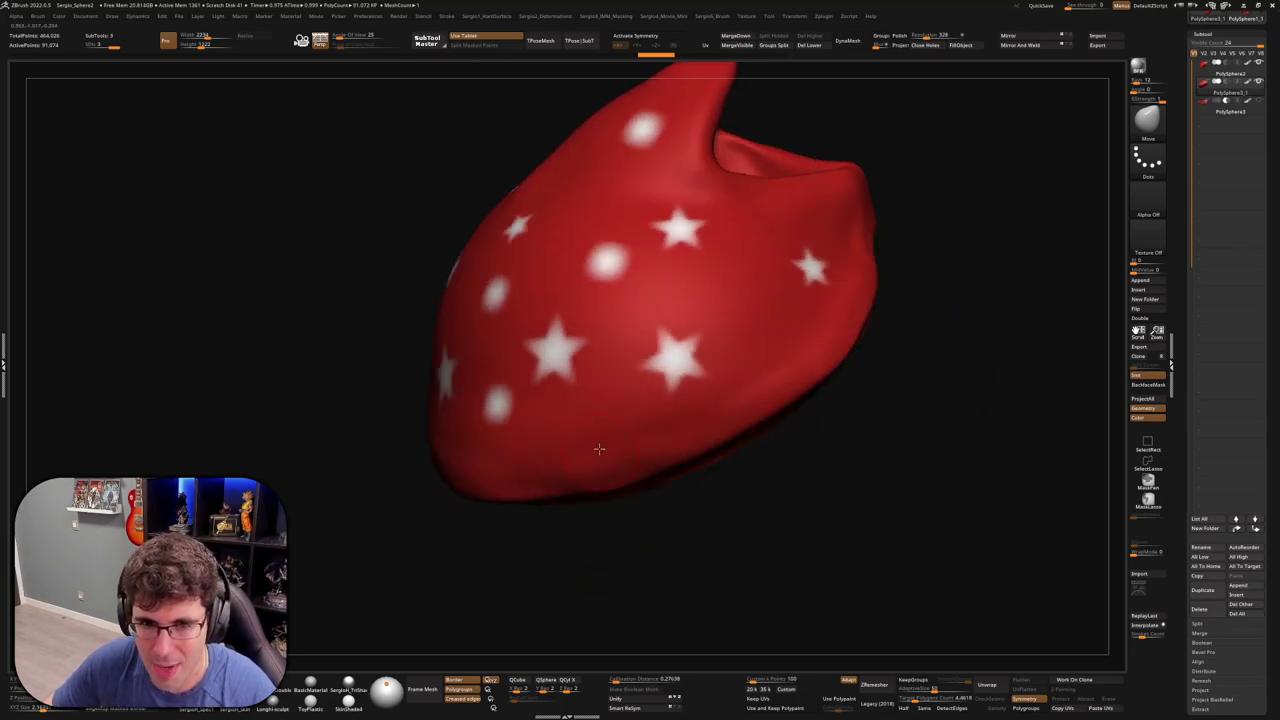
right_click_drag(599, 448, 586, 471)
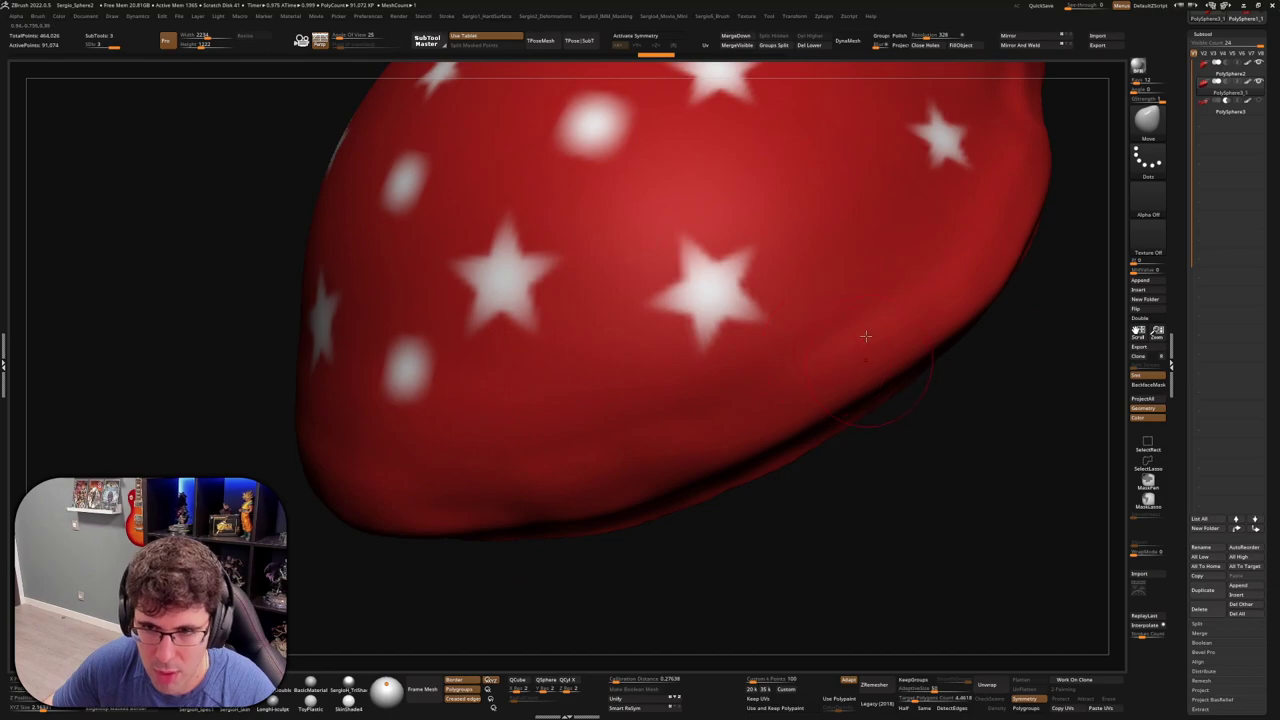
mouse_move(865, 336)
right_mouse_down()
mouse_move(872, 428)
mouse_move(875, 380)
right_mouse_up()
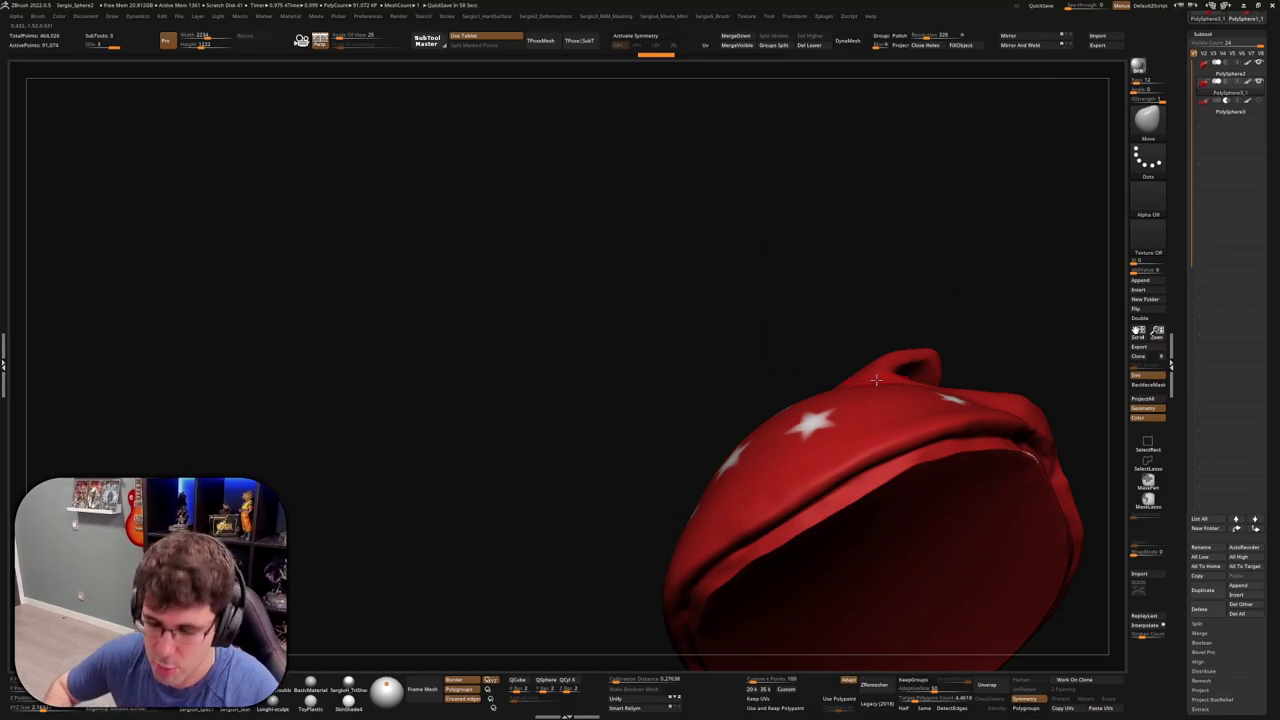
right_click_drag(1000, 283, 903, 301)
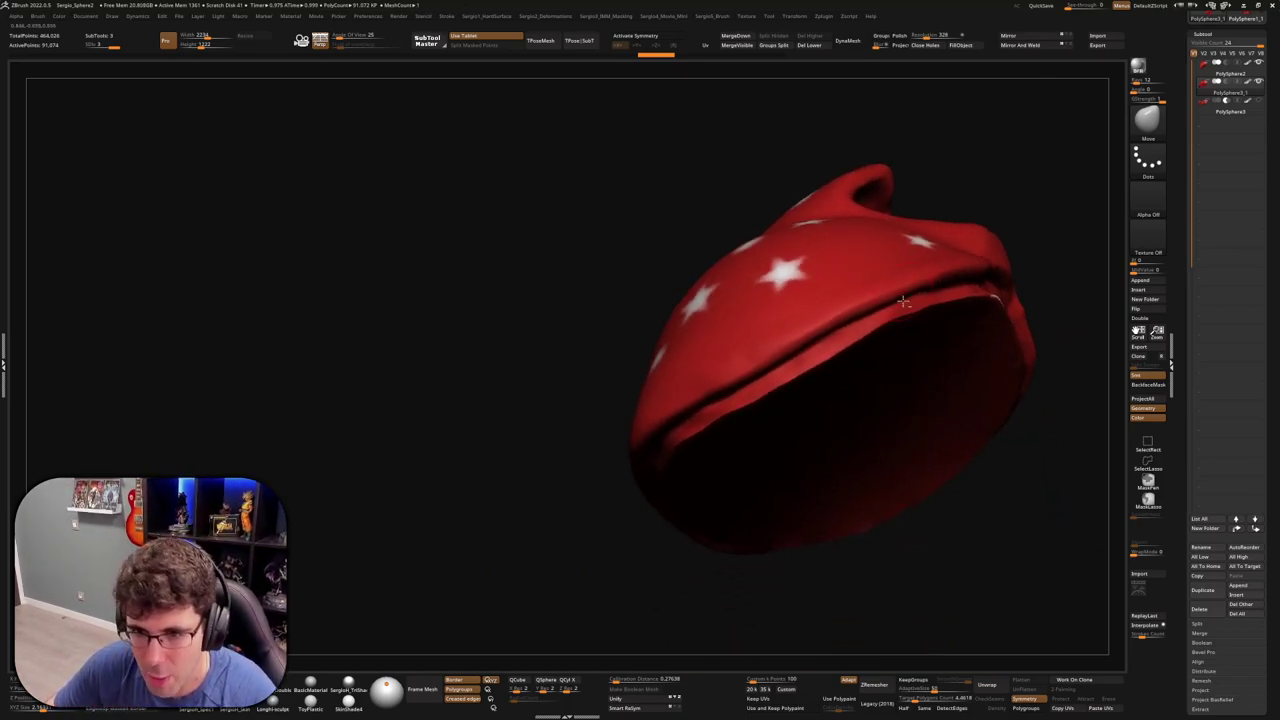
Hide the star polygroups to check the plain hat and turn on Polyframe
left_click(860, 340, "ctrl+shift")
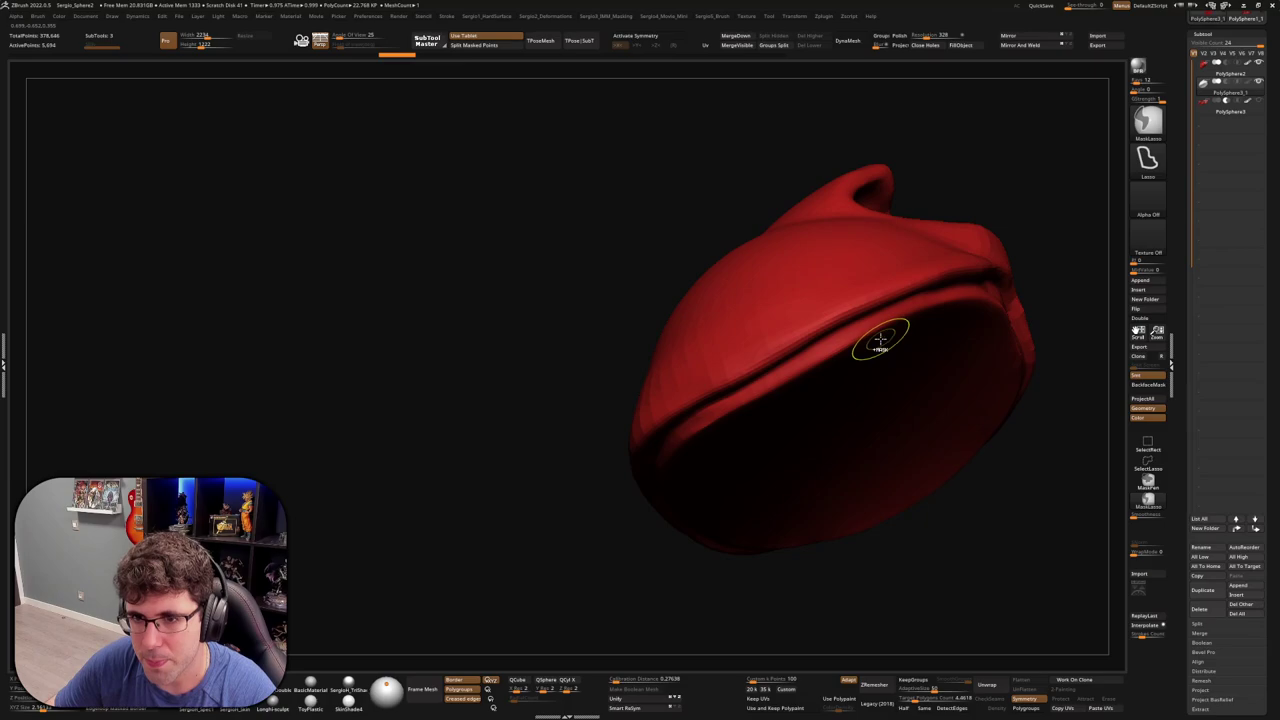
key("ctrl+z")
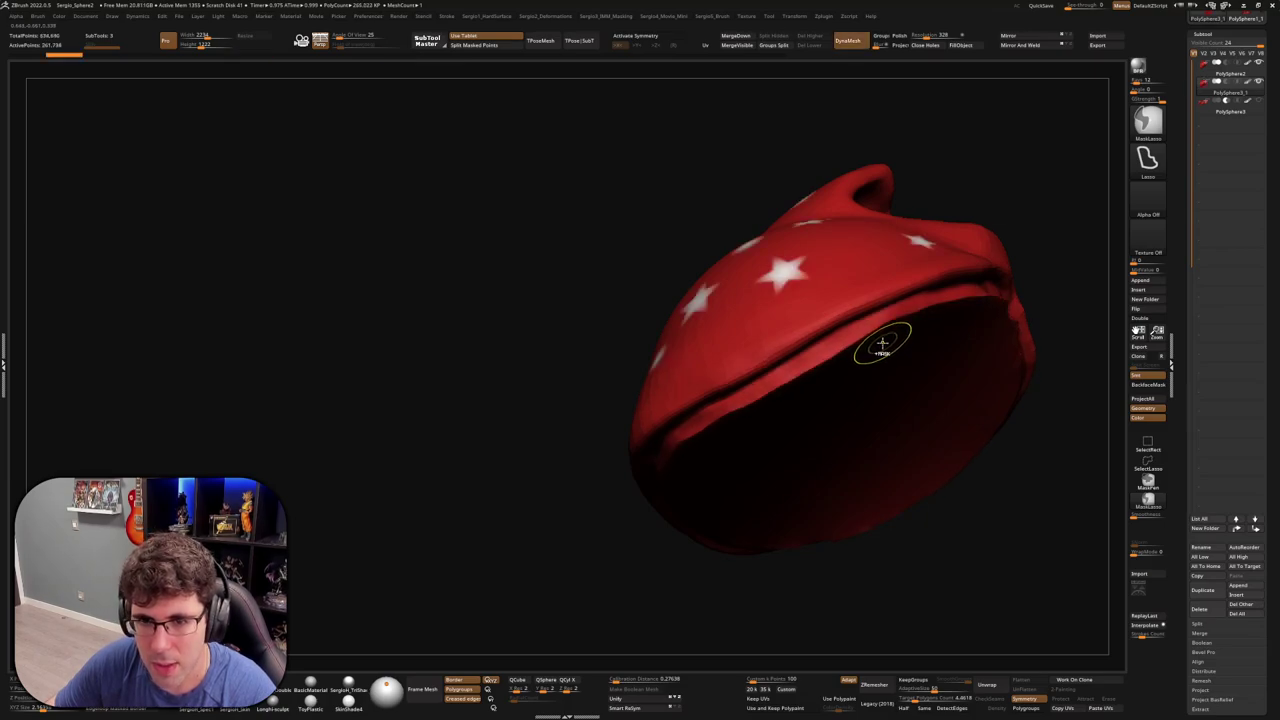
left_click(882, 343, "ctrl+shift")
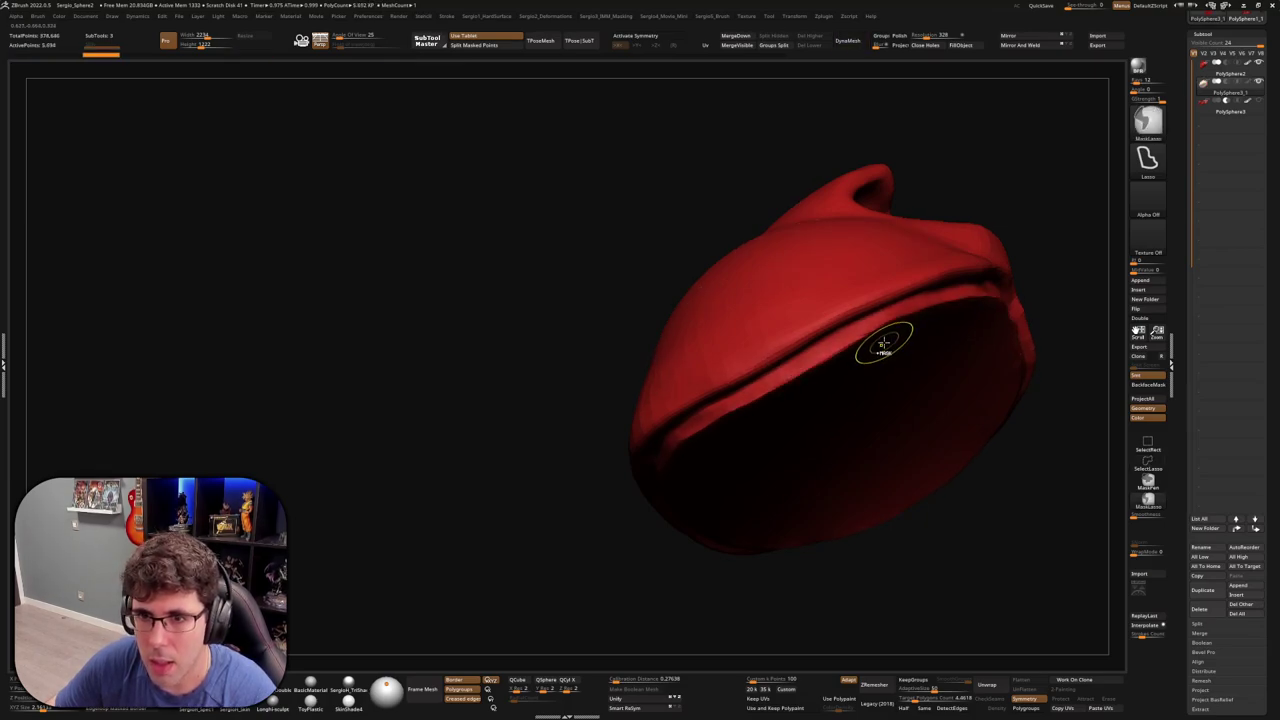
key("shift+f")
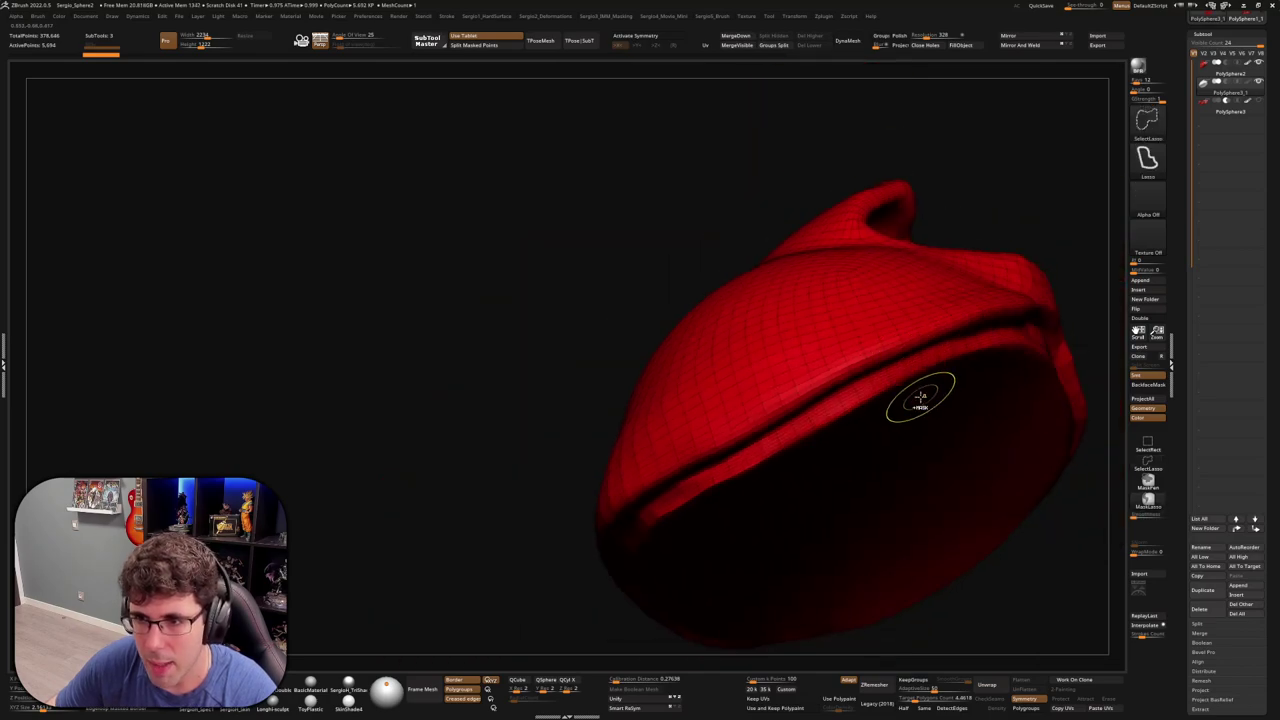
Subdivide the bandana to about 1.457 million polygons and reproject the star PolyPaint
left_click_drag(920, 398, 742, 350, "alt")
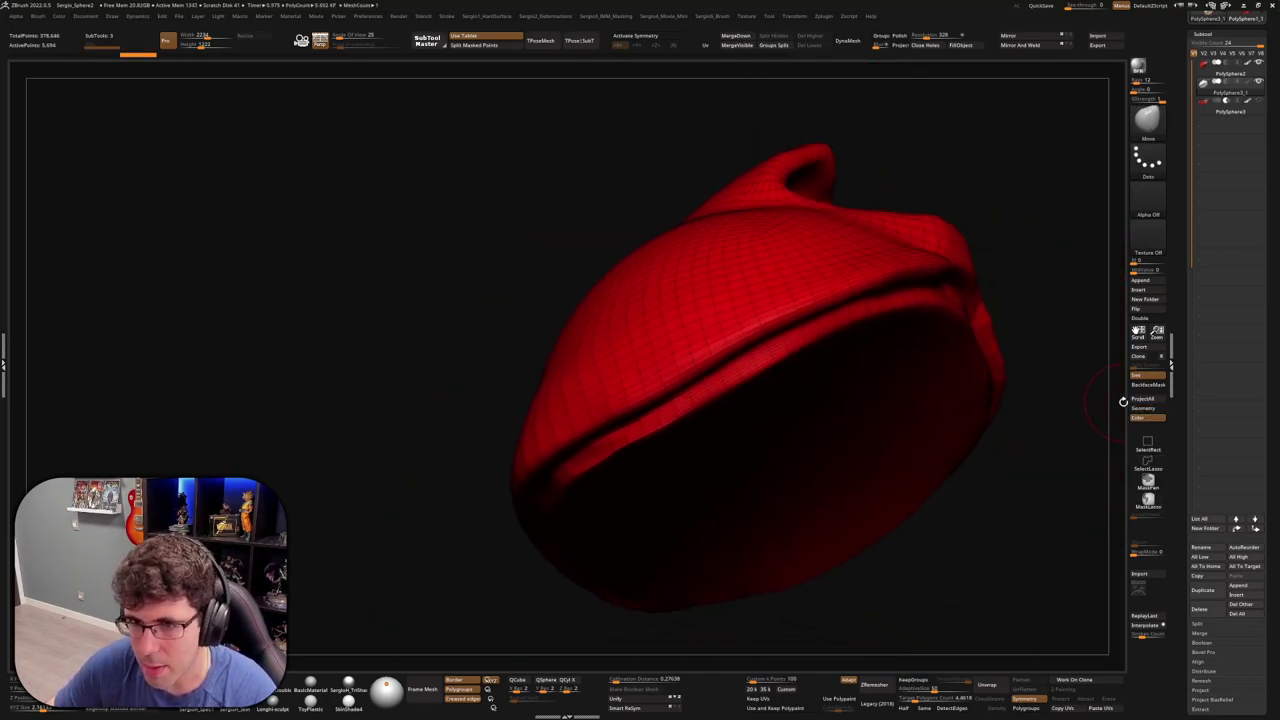
key("shift+f")
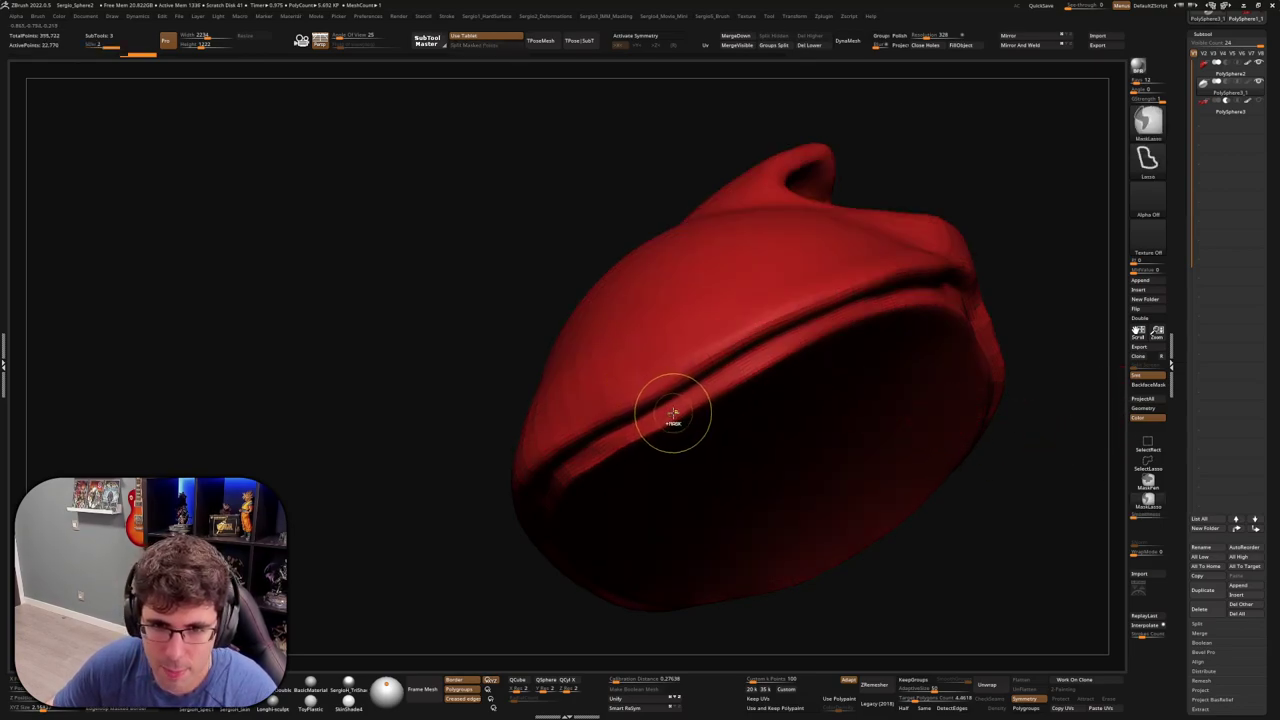
mouse_move(678, 383)
right_mouse_down()
mouse_move(689, 417)
mouse_move(606, 437)
mouse_move(654, 423)
mouse_move(623, 423)
mouse_move(634, 443)
right_mouse_up()
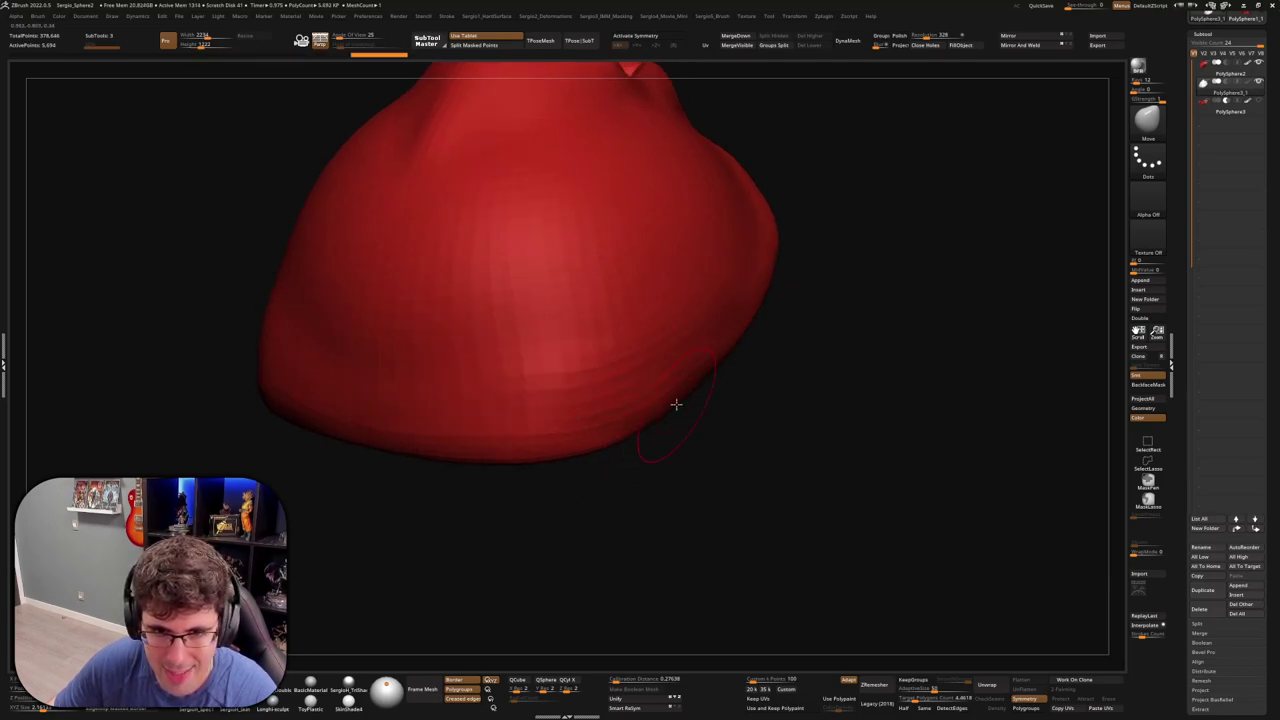
key("ctrl+d")
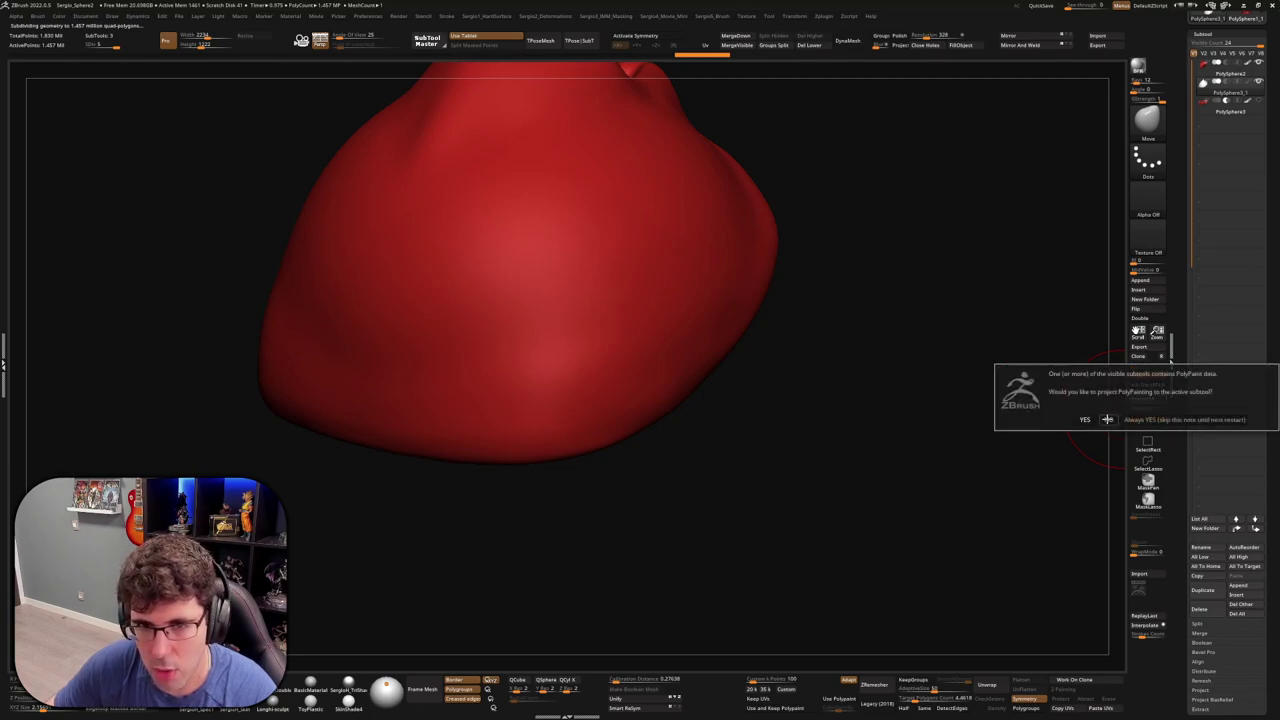
left_click(1086, 420)
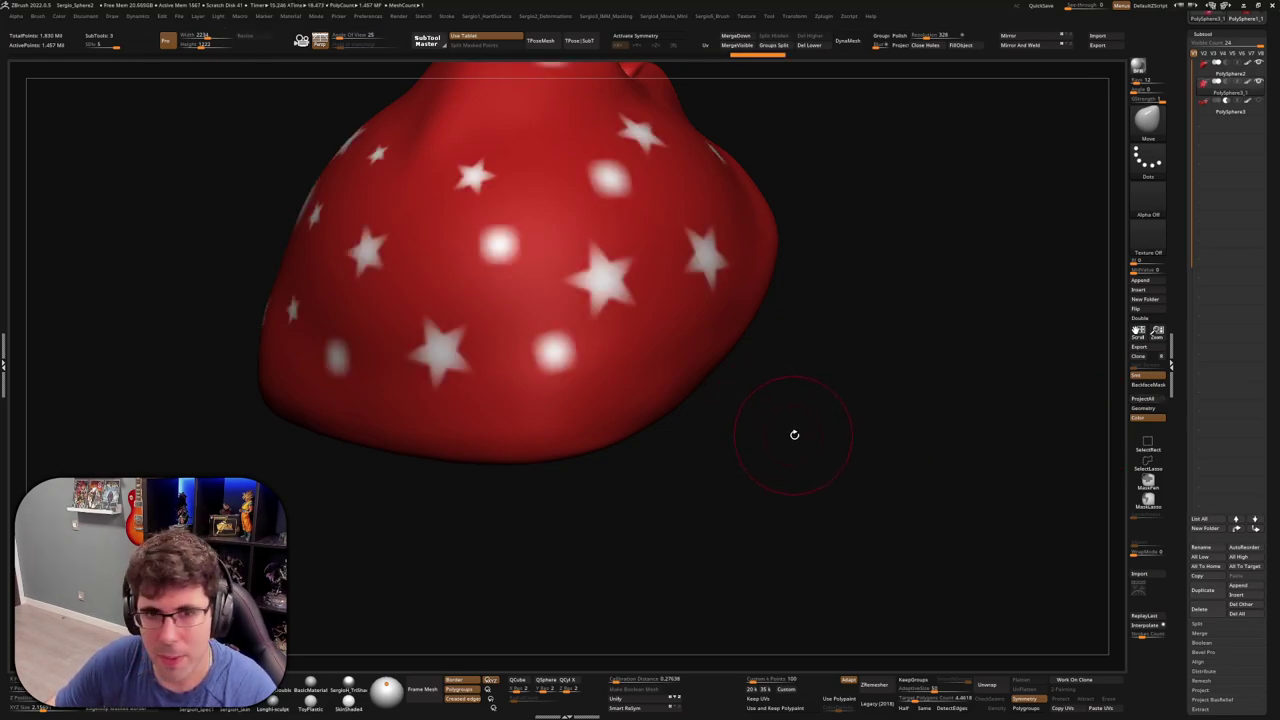
Delete the bandana's lower subdivision levels and carve a DamStandard crease on its front
left_click_drag(794, 434, 762, 414)
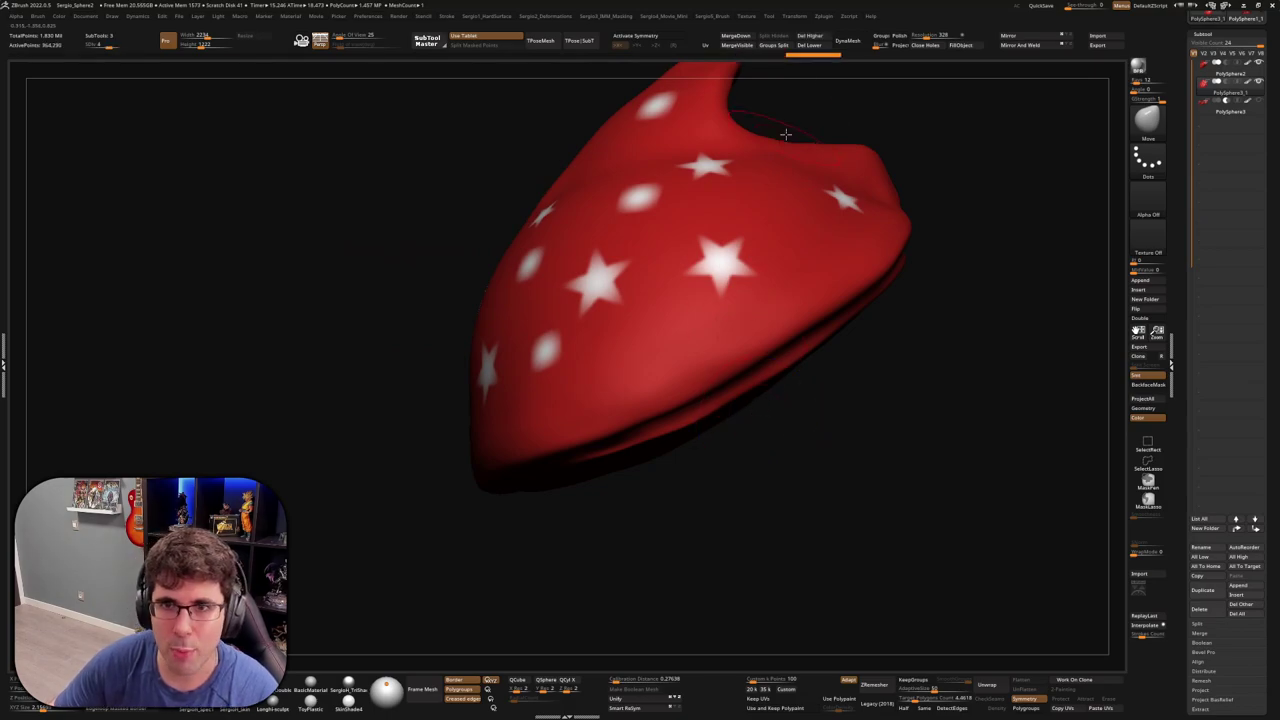
left_click(815, 45)
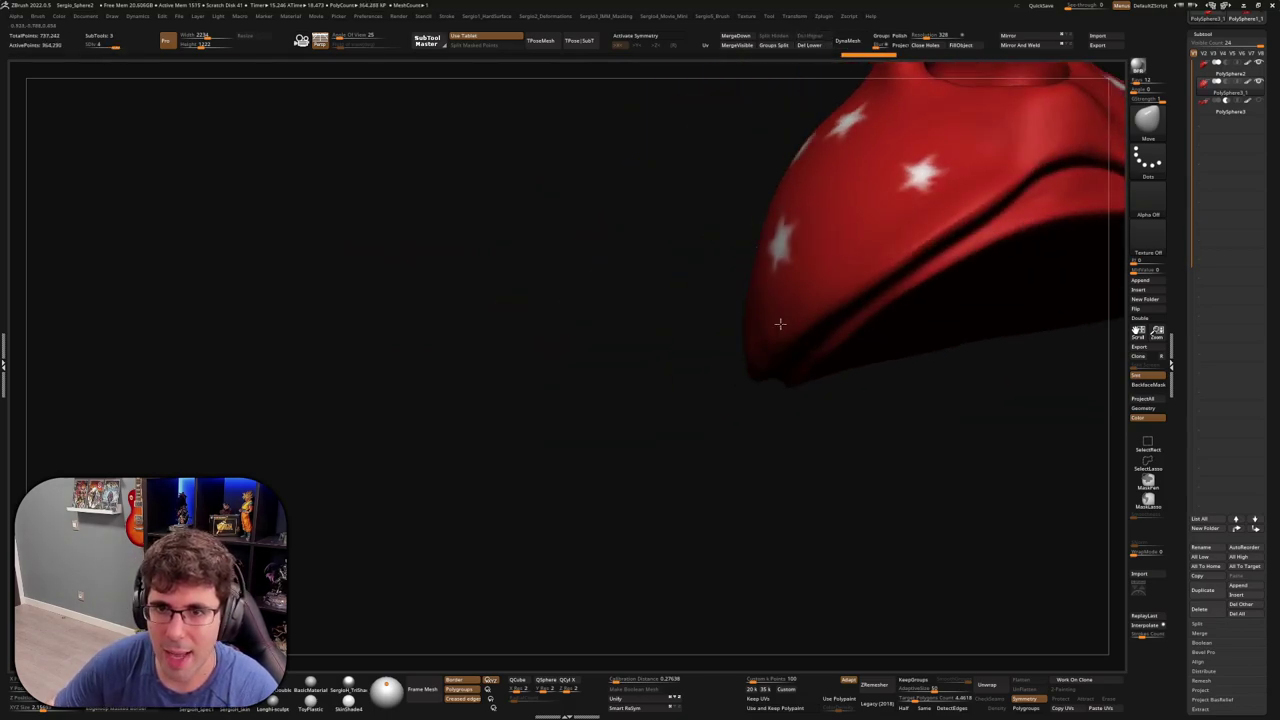
mouse_move(1000, 420)
left_mouse_down()
mouse_move(760, 340)
mouse_move(811, 346)
left_mouse_up()
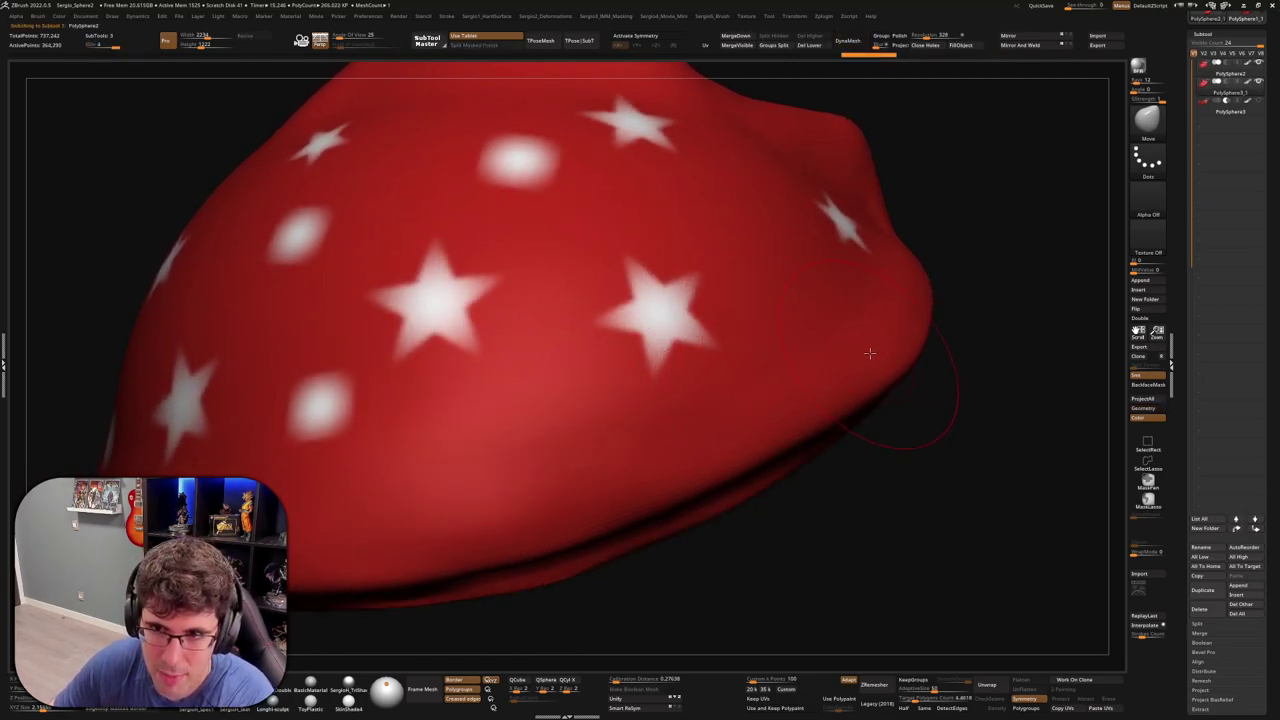
mouse_move(871, 357)
left_mouse_down()
mouse_move(923, 422)
mouse_move(934, 334)
mouse_move(949, 385)
mouse_move(720, 443)
mouse_move(790, 346)
left_mouse_up()
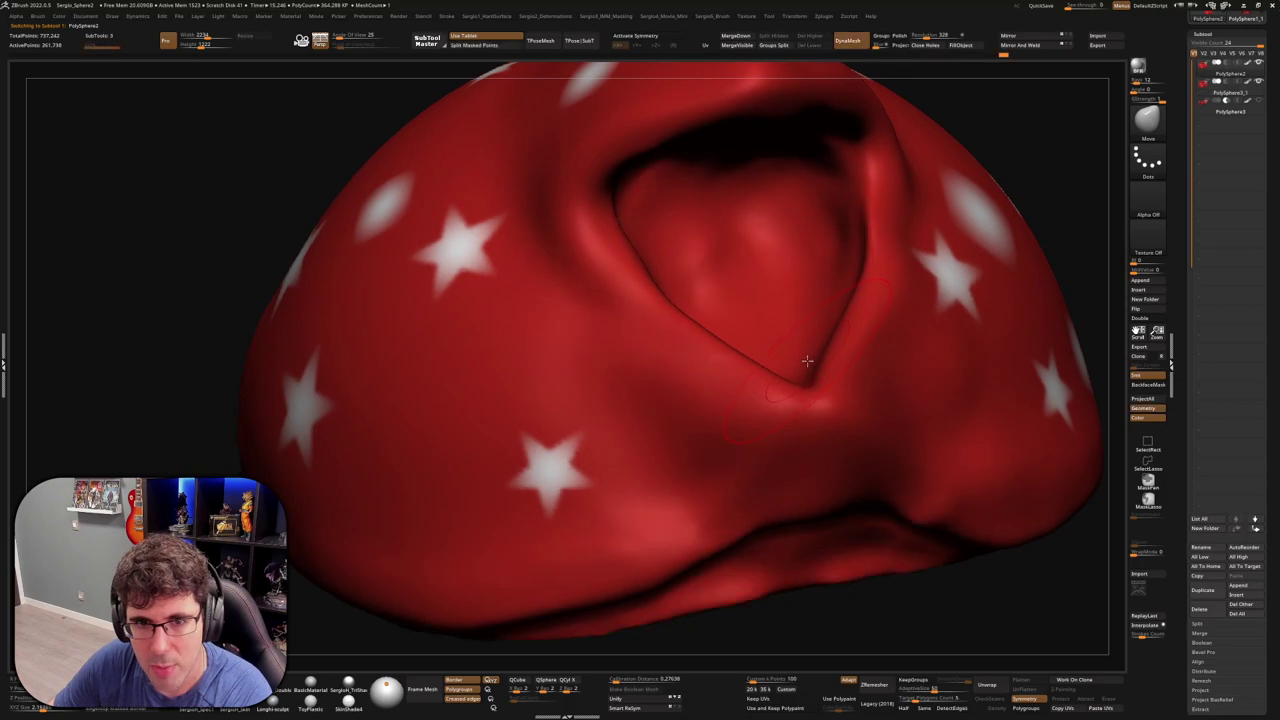
mouse_move(807, 361)
left_mouse_down()
mouse_move(823, 371)
mouse_move(770, 374)
mouse_move(840, 343)
mouse_move(846, 369)
mouse_move(706, 370)
left_mouse_up()
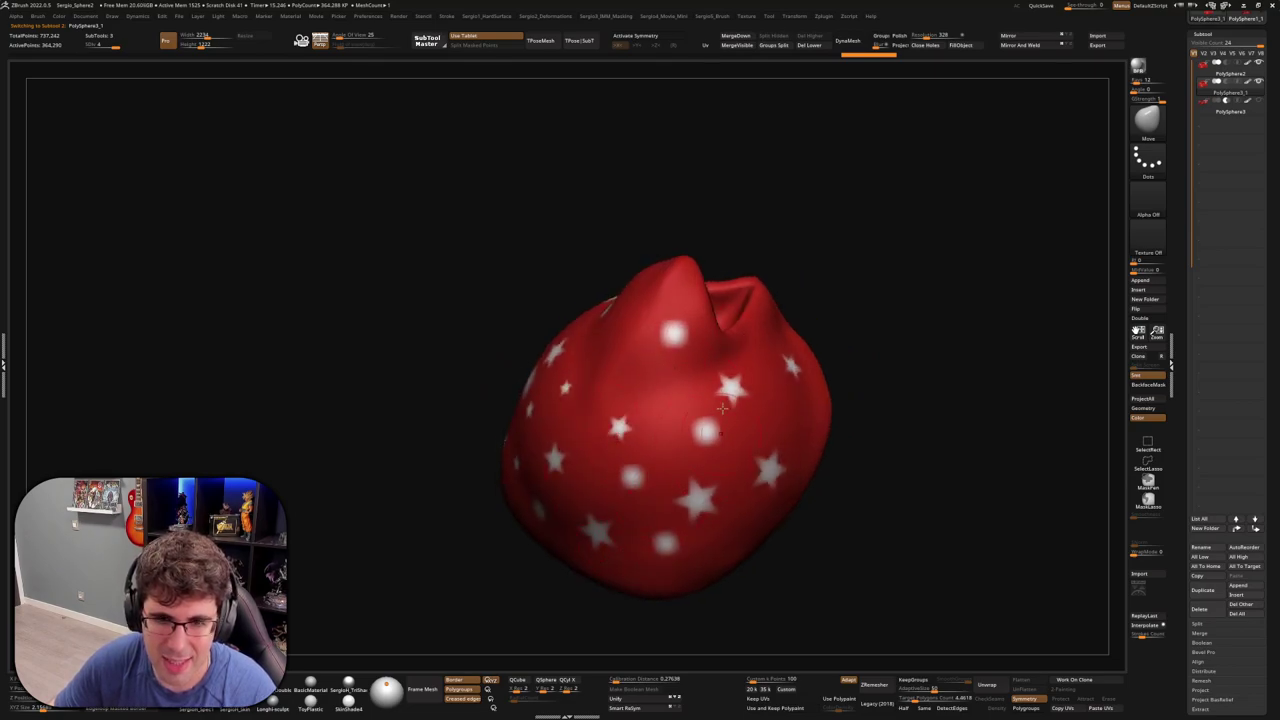
mouse_move(648, 521)
left_mouse_down()
mouse_move(692, 382)
mouse_move(757, 404)
mouse_move(778, 394)
left_mouse_up()
mouse_move(725, 495)
left_mouse_down()
mouse_move(785, 390)
mouse_move(728, 488)
left_mouse_up()
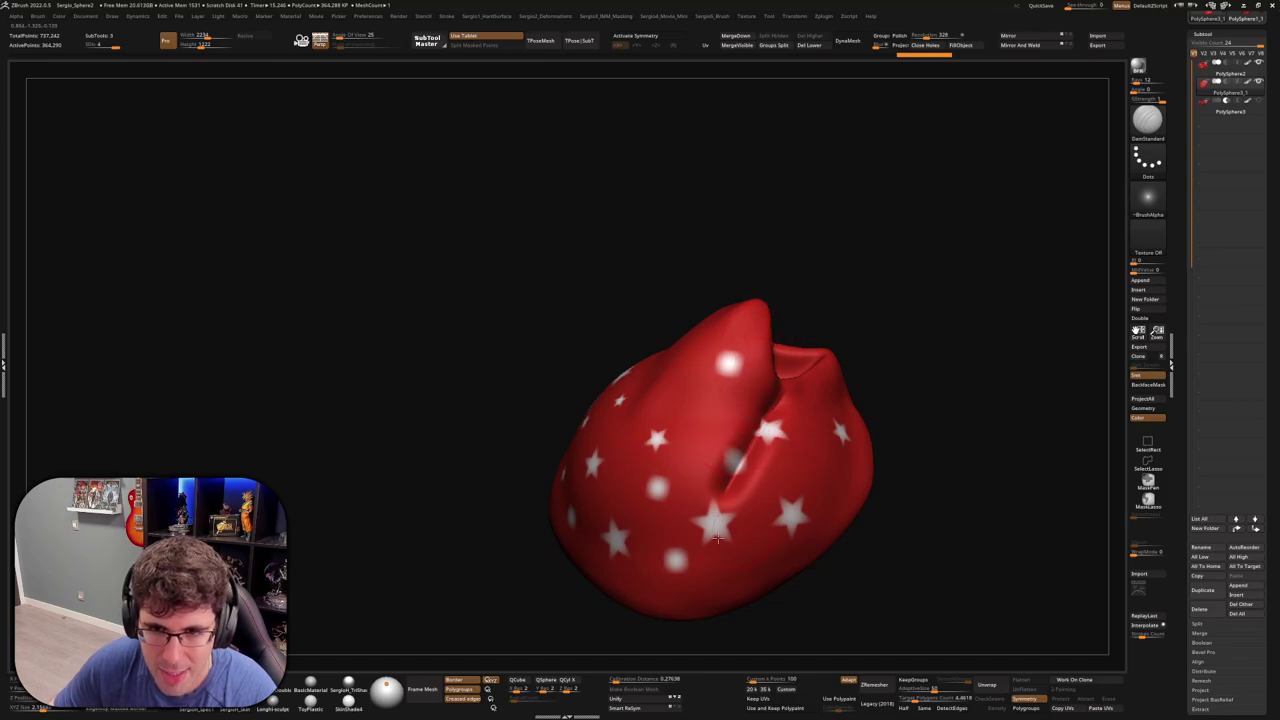
Smooth away the earlier crease and carve a deep one down from the opening
right_click_drag(718, 538, 676, 560)
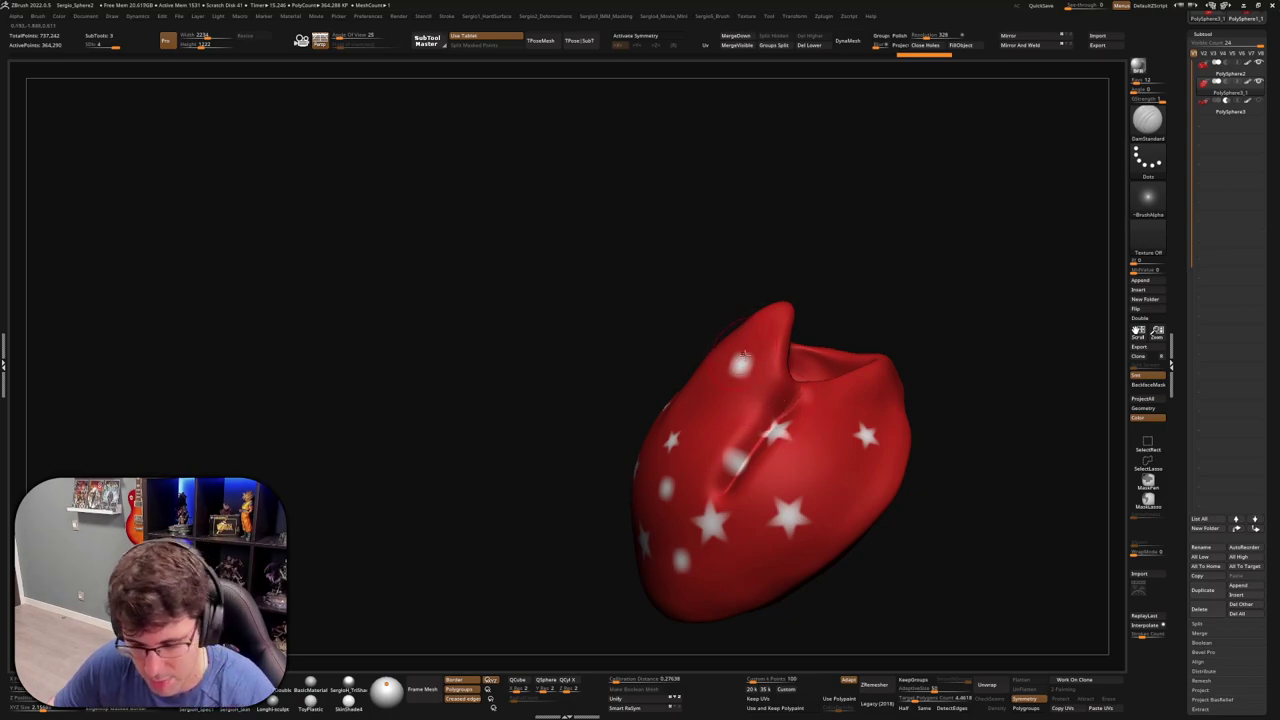
left_click_drag(760, 380, 730, 480, "shift")
right_click_drag(740, 470, 789, 432)
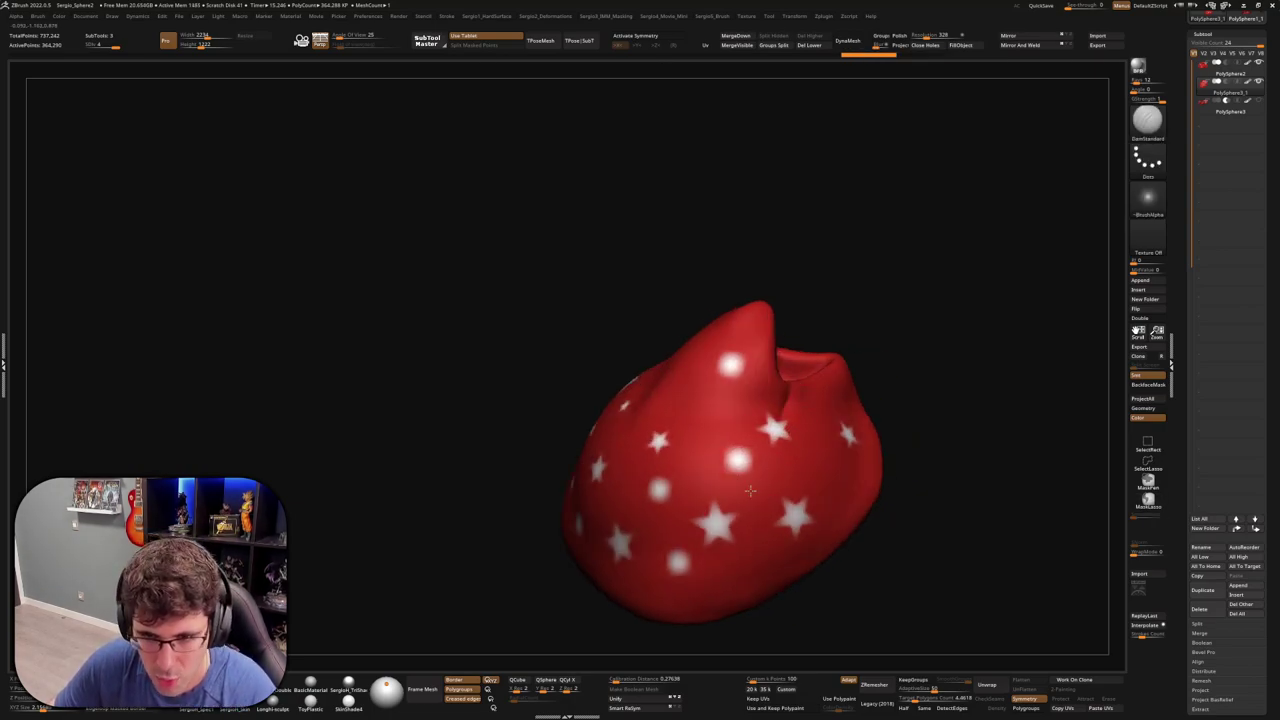
mouse_move(790, 380)
left_mouse_down()
mouse_move(725, 540)
mouse_move(749, 428)
left_mouse_up()
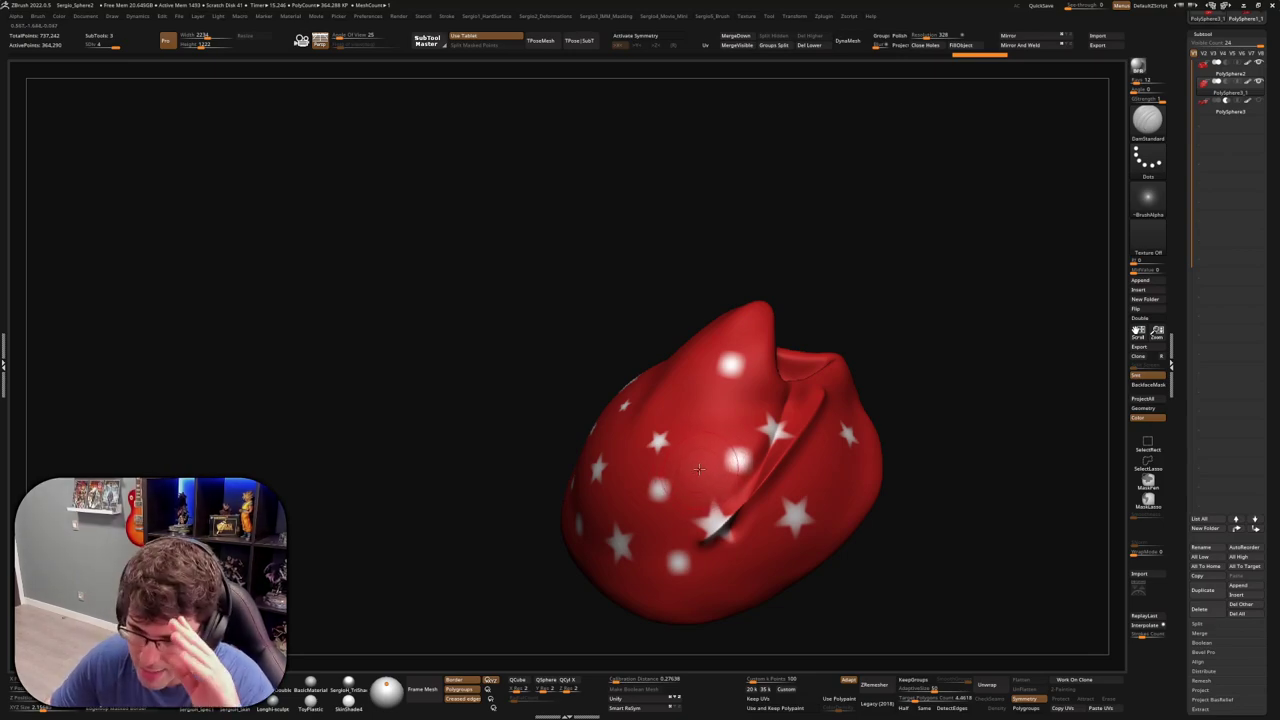
Carve and deepen a diagonal DamStandard crease down the bandana's front
key("ctrl")
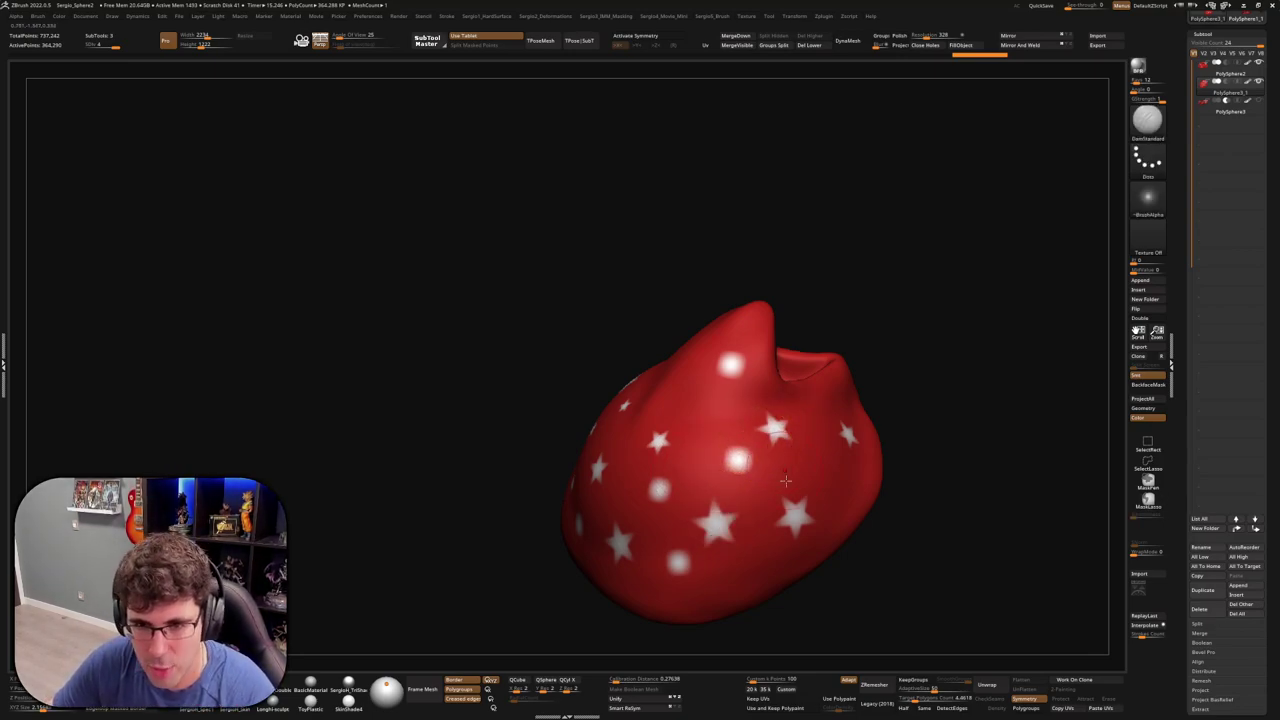
right_click_drag(741, 434, 760, 497)
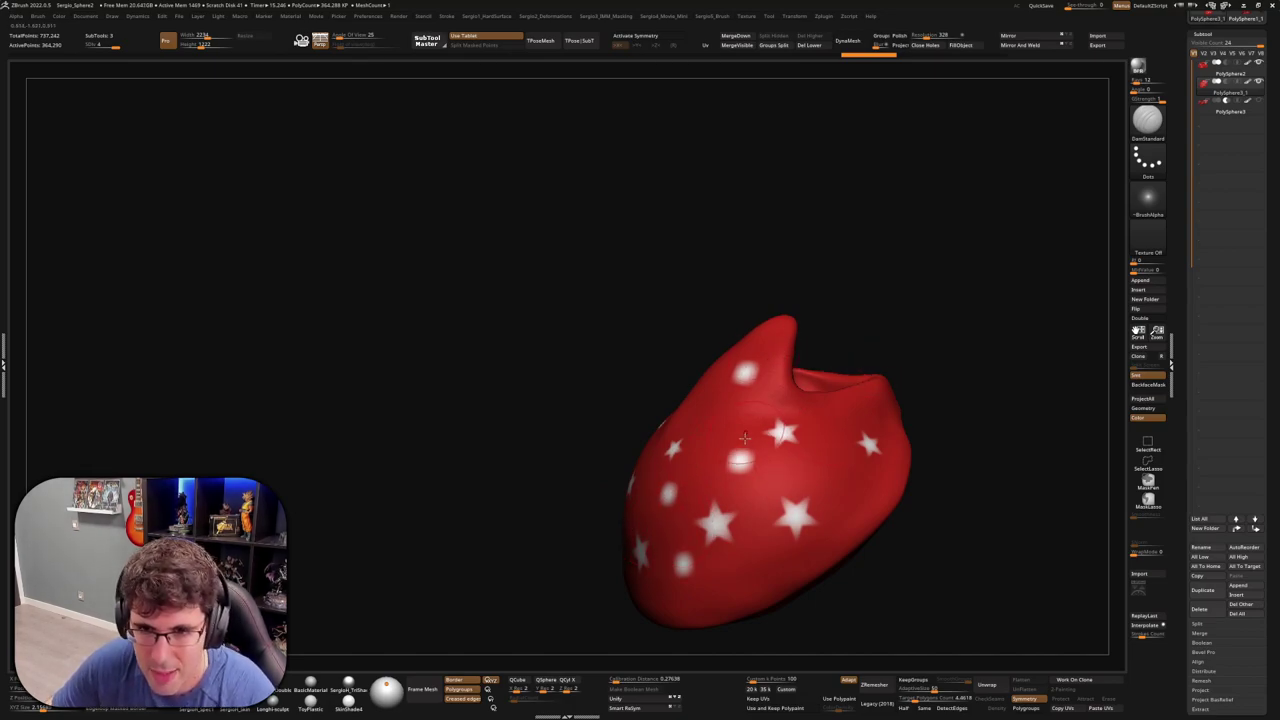
mouse_move(744, 437)
right_mouse_down()
mouse_move(766, 491)
mouse_move(774, 411)
right_mouse_up()
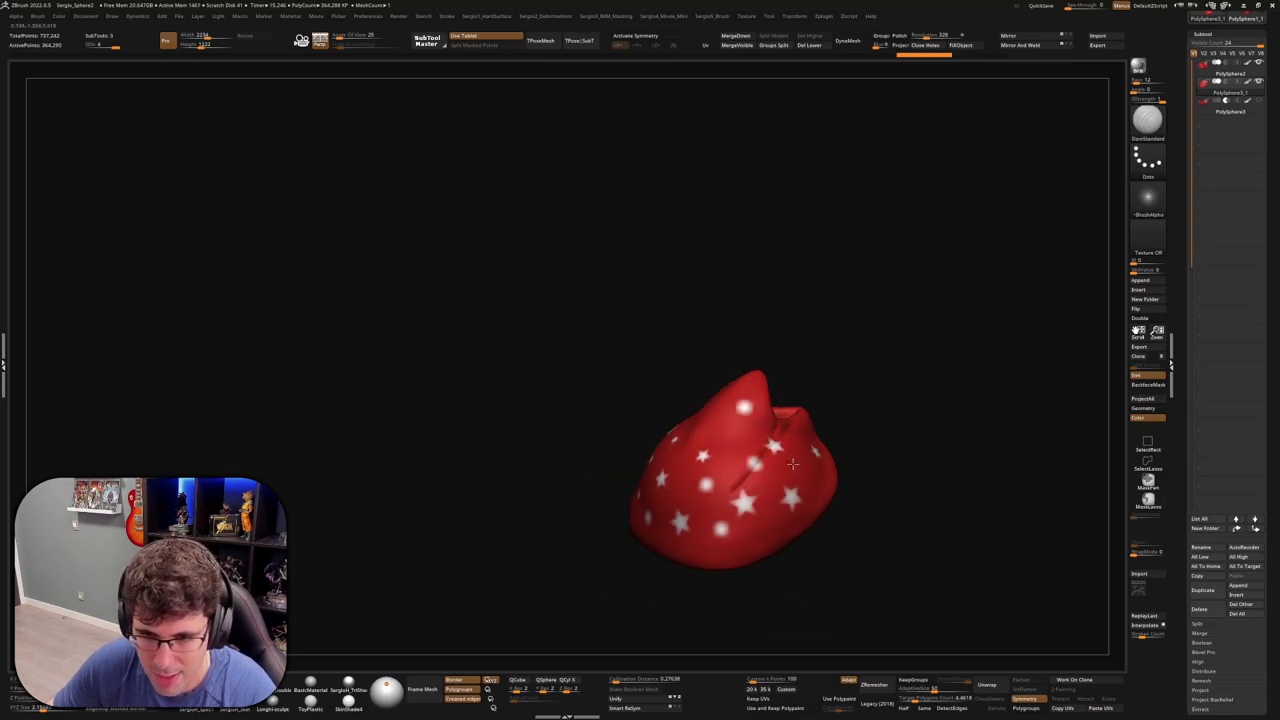
right_click_drag(755, 473, 690, 519)
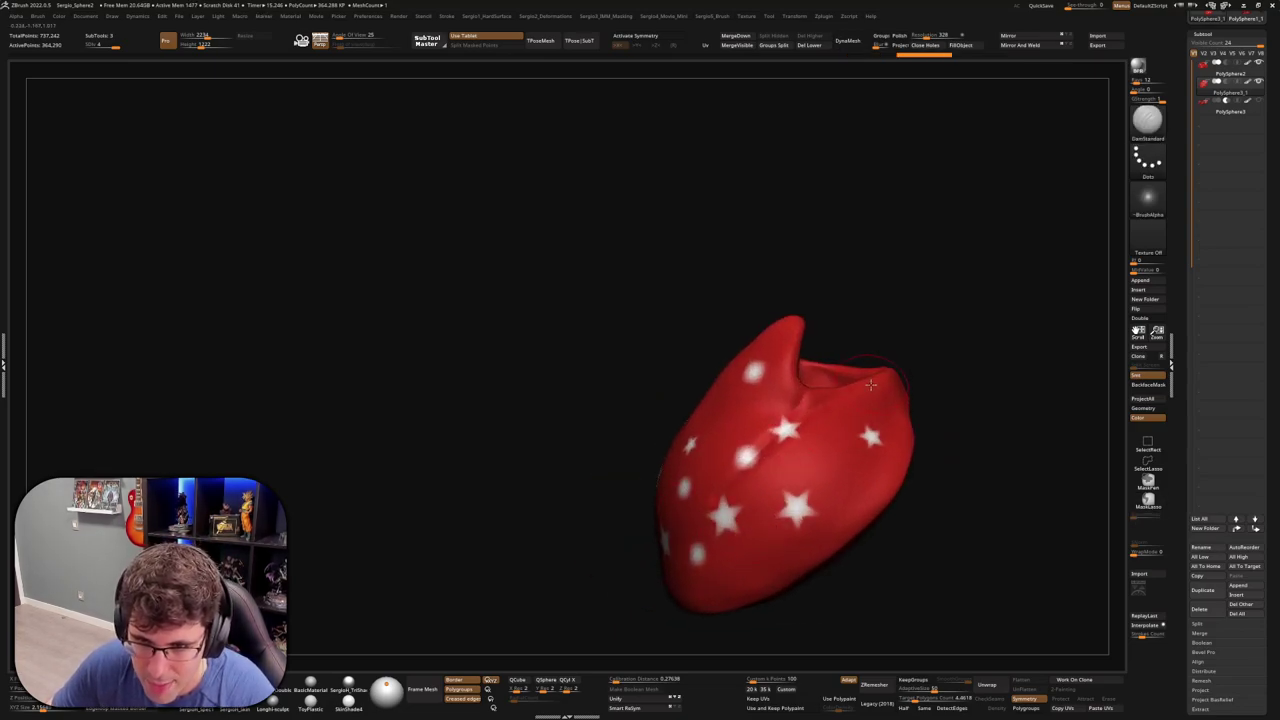
mouse_move(871, 384)
right_mouse_down()
mouse_move(777, 463)
mouse_move(817, 370)
right_mouse_up()
left_click_drag(817, 368, 676, 533)
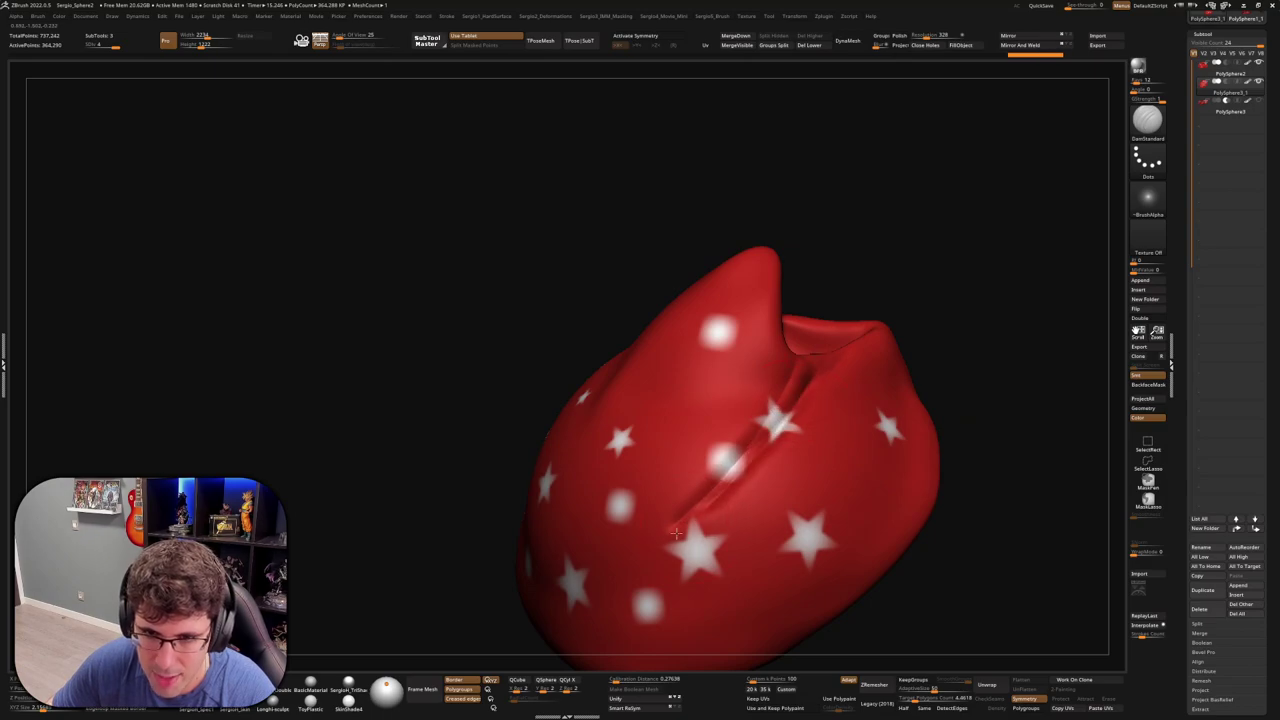
mouse_move(795, 415)
left_mouse_down()
mouse_move(680, 530)
mouse_move(705, 515)
left_mouse_up()
right_click_drag(705, 515, 800, 373)
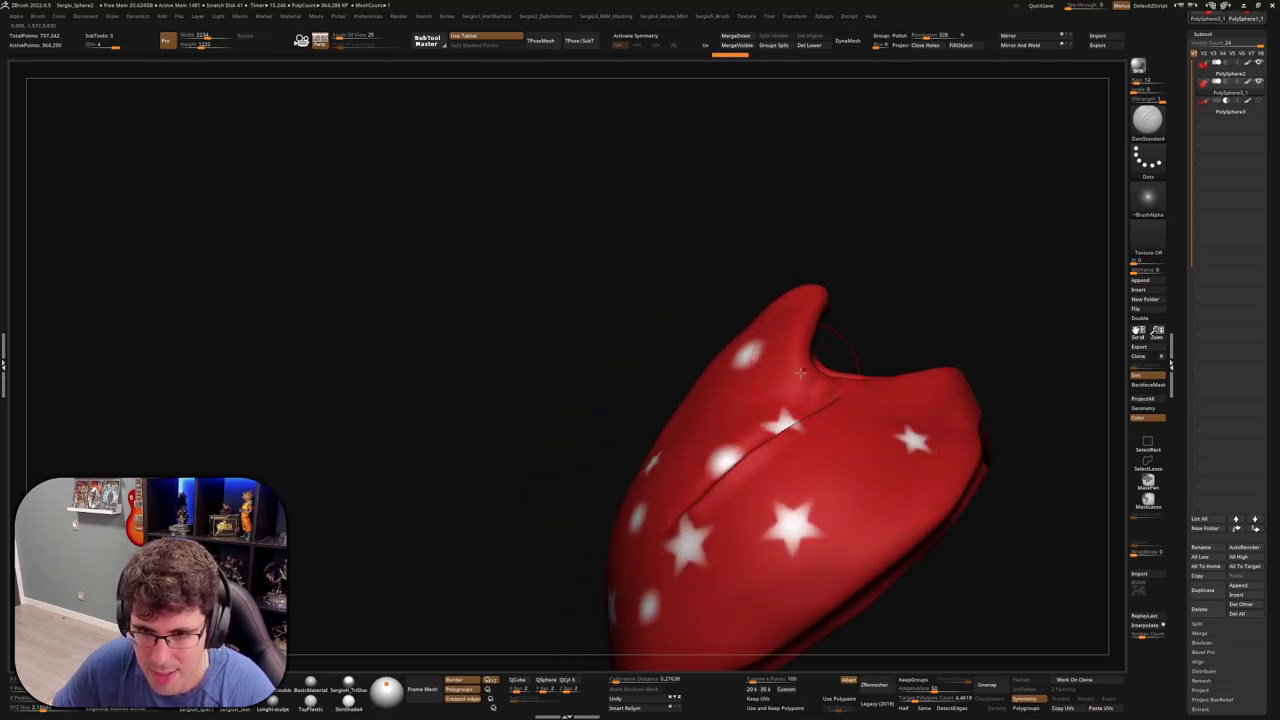
mouse_move(796, 527)
right_mouse_down()
mouse_move(785, 510)
mouse_move(820, 474)
mouse_move(806, 499)
mouse_move(834, 510)
mouse_move(802, 515)
mouse_move(730, 470)
right_mouse_up()
Switch to the Clay brush and smooth the surface around the fold
key("ctrl")
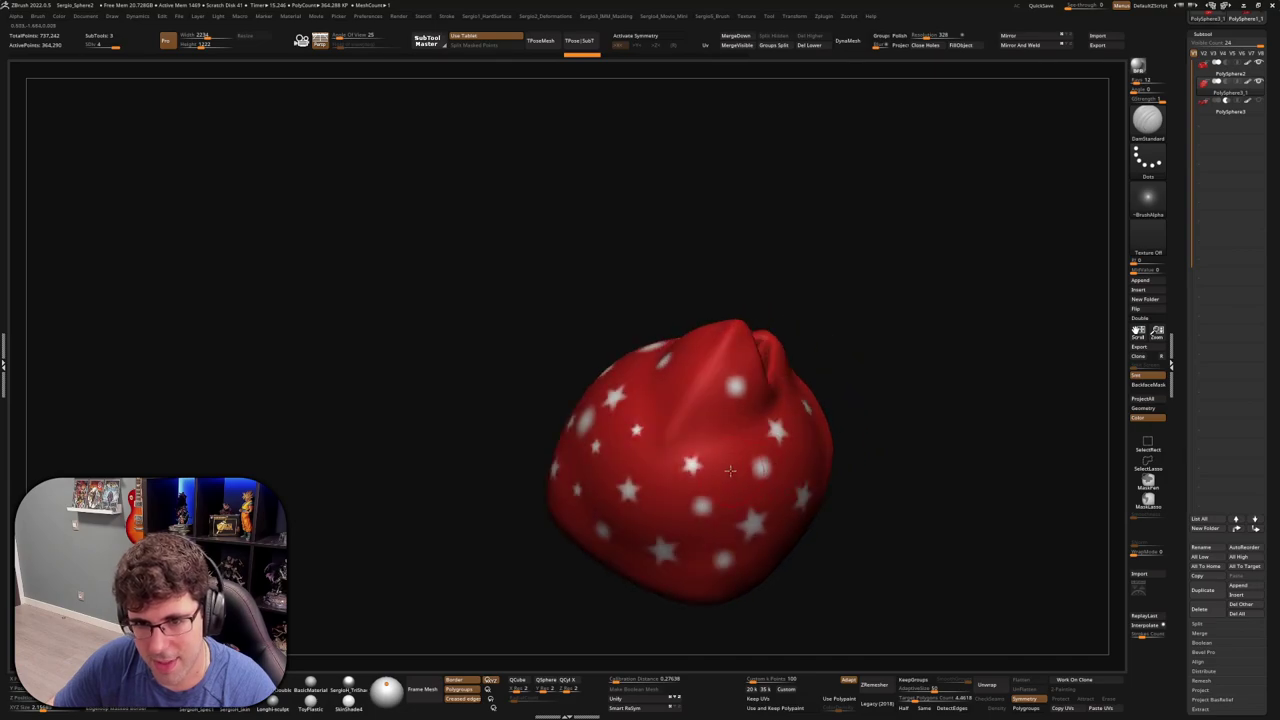
key("b")
key("c")
key("l")
key("space")
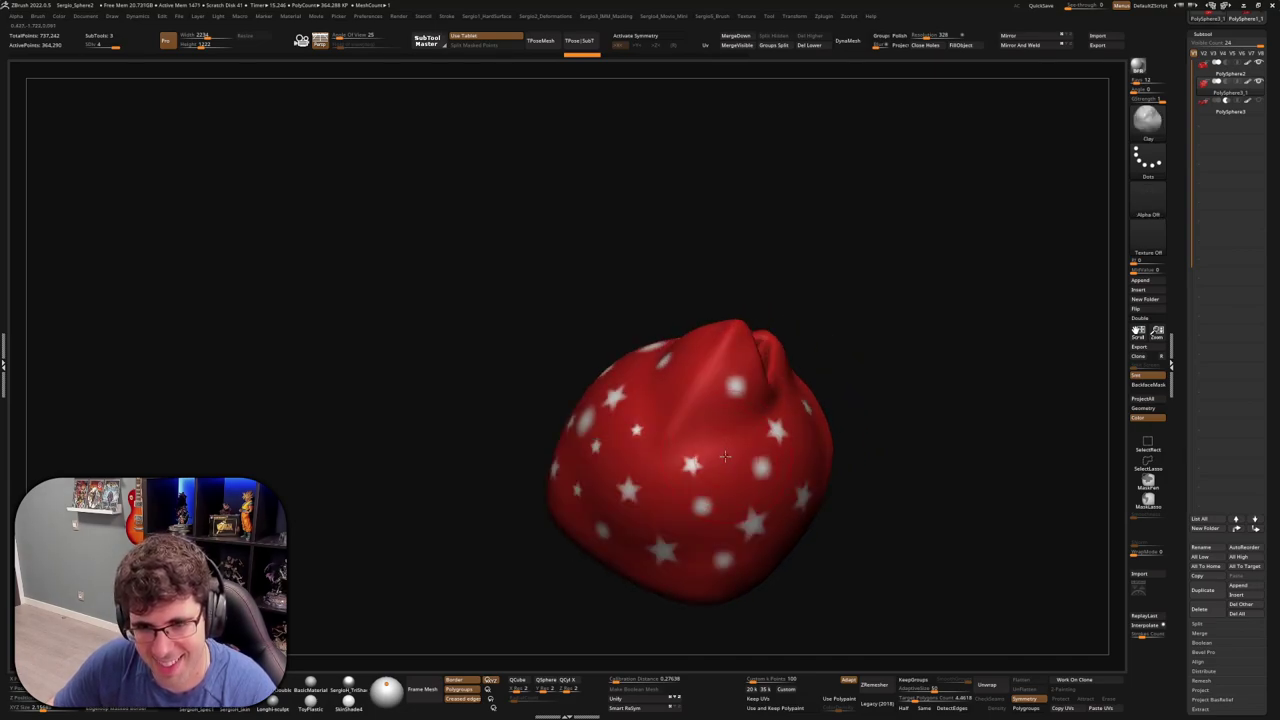
right_click_drag(657, 526, 675, 453)
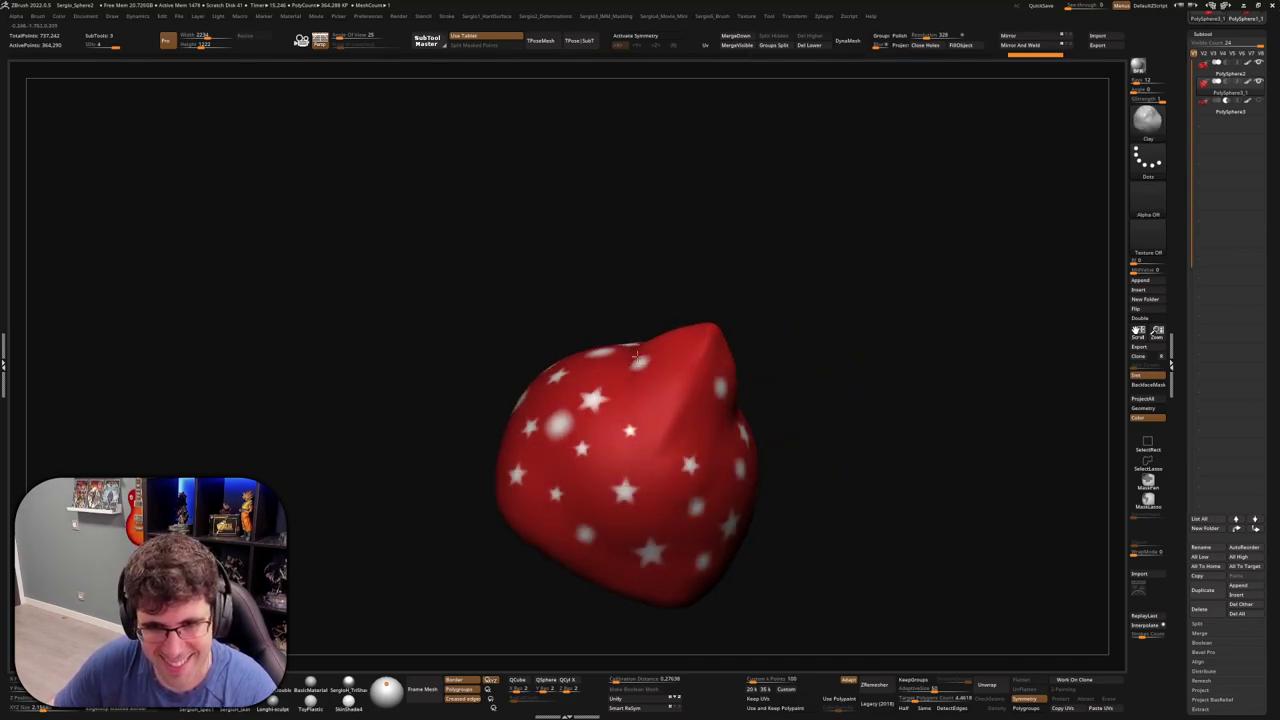
right_click_drag(614, 493, 719, 493)
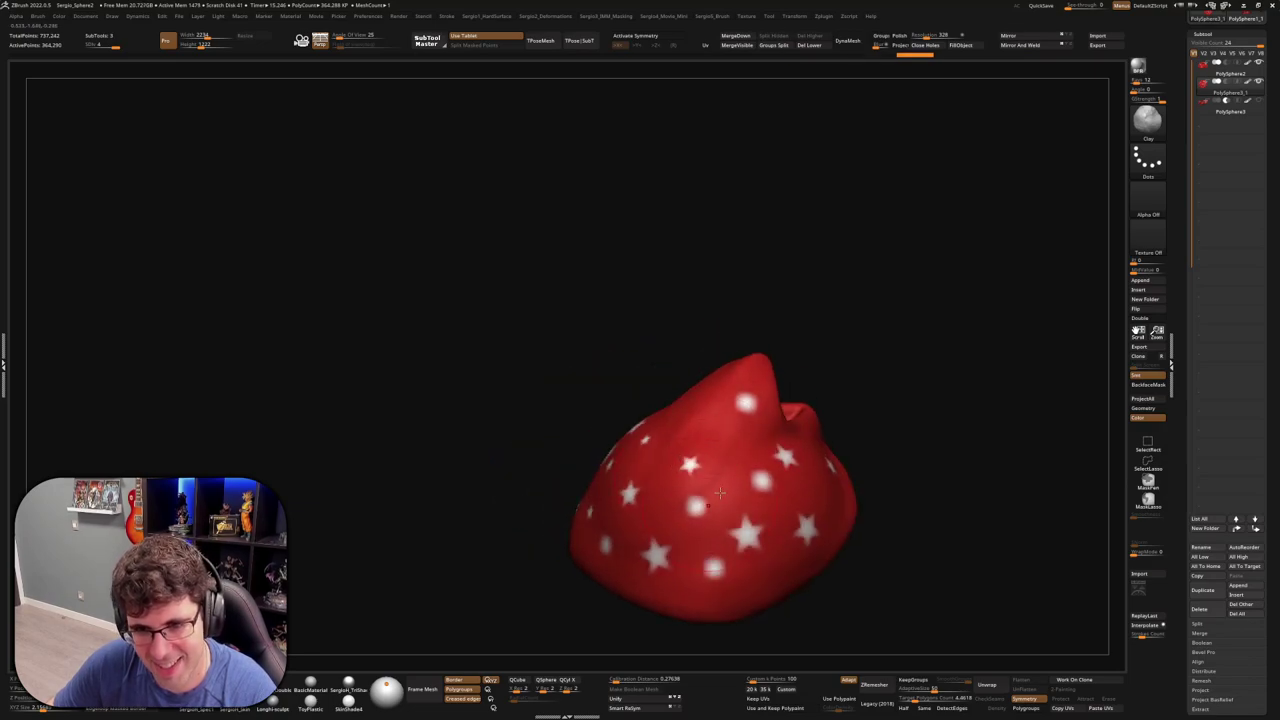
key("shift")
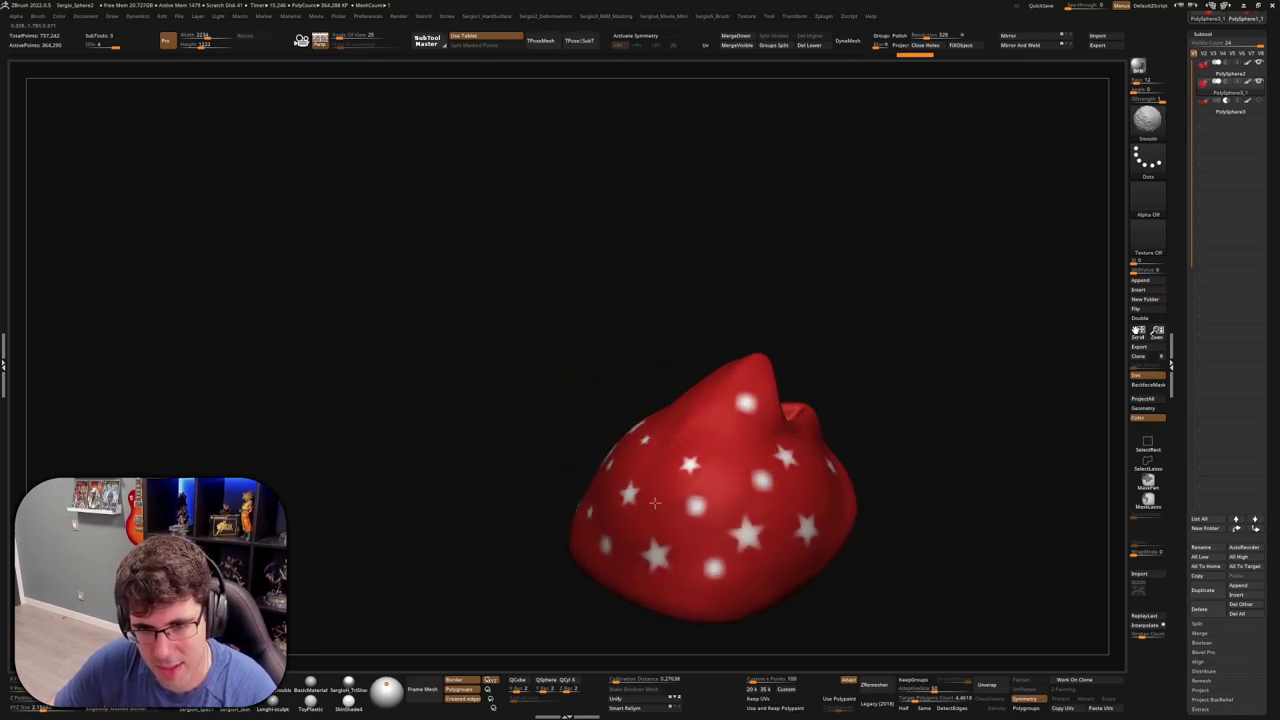
mouse_move(766, 514)
right_mouse_down()
mouse_move(745, 493)
mouse_move(794, 471)
right_mouse_up()
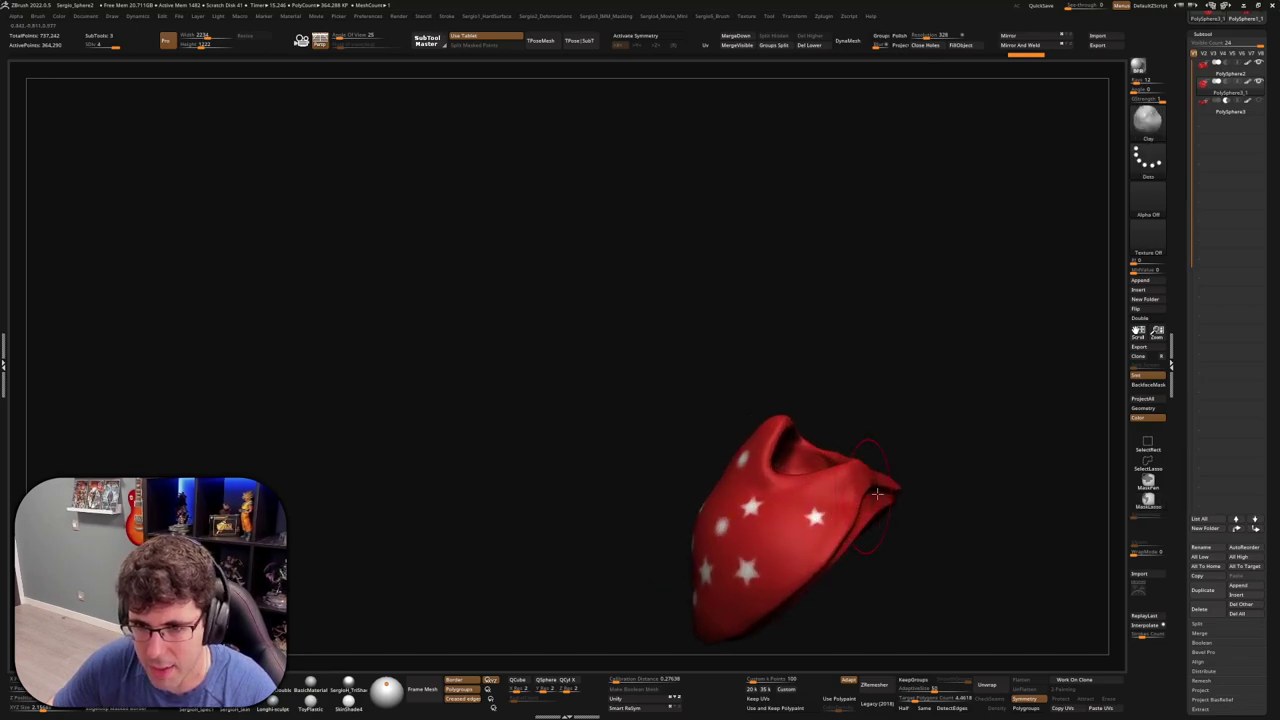
Select PolySphere3, close its holes, and DynaMesh it at resolution 408
left_click(1203, 117)
mouse_move(806, 343)
right_mouse_down()
mouse_move(737, 386)
mouse_move(720, 437)
right_mouse_up()
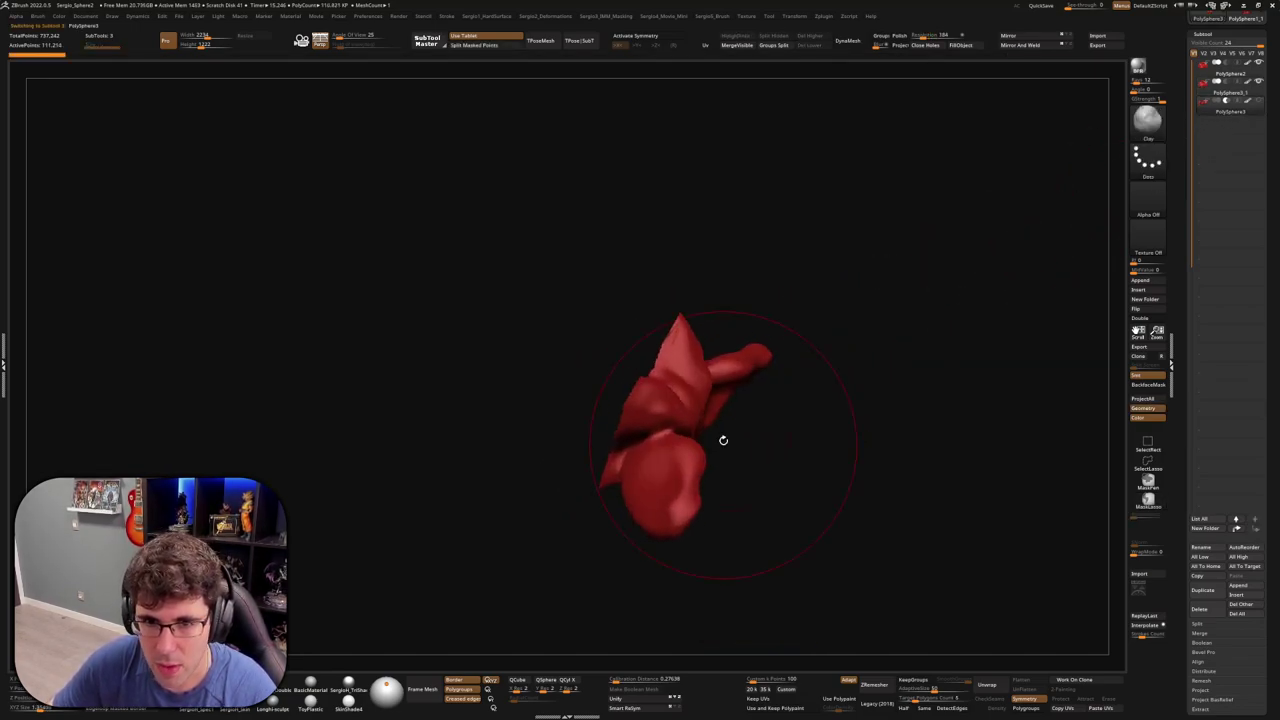
left_click(928, 46)
mouse_move(871, 106)
right_mouse_down()
mouse_move(800, 314)
mouse_move(843, 249)
mouse_move(897, 266)
right_mouse_up()
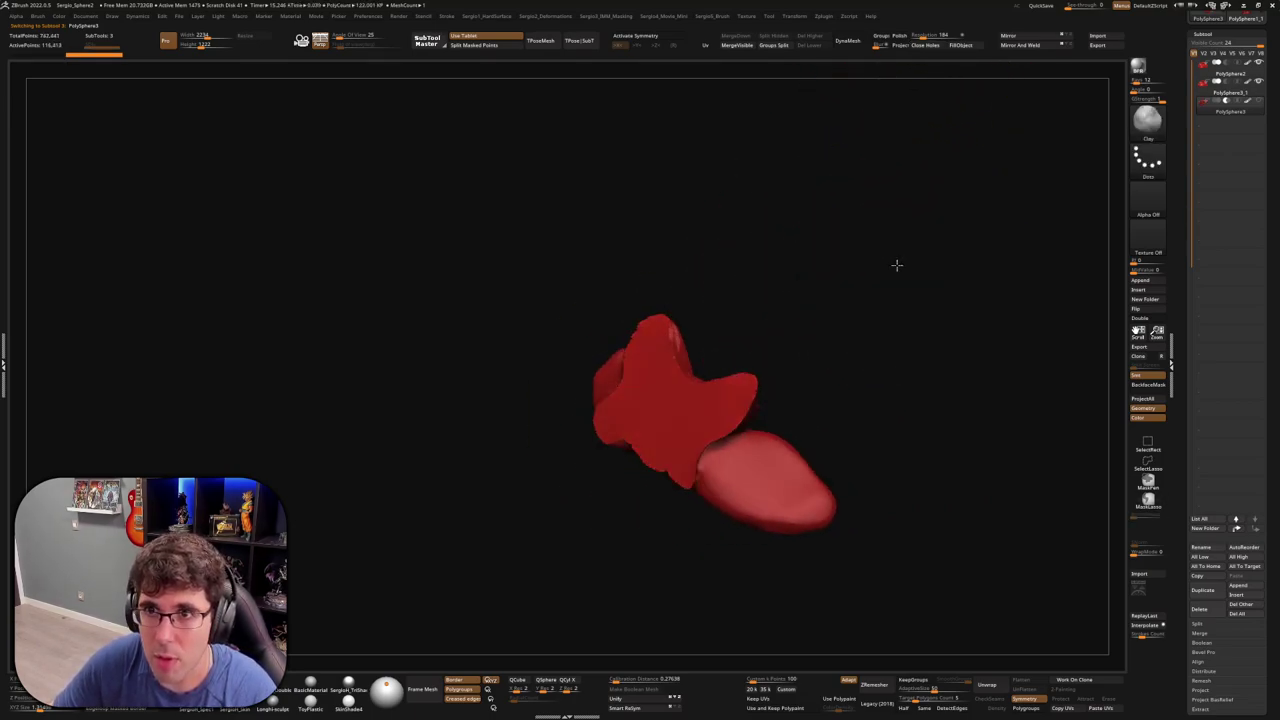
left_click(849, 40)
left_click_drag(920, 35, 928, 36)
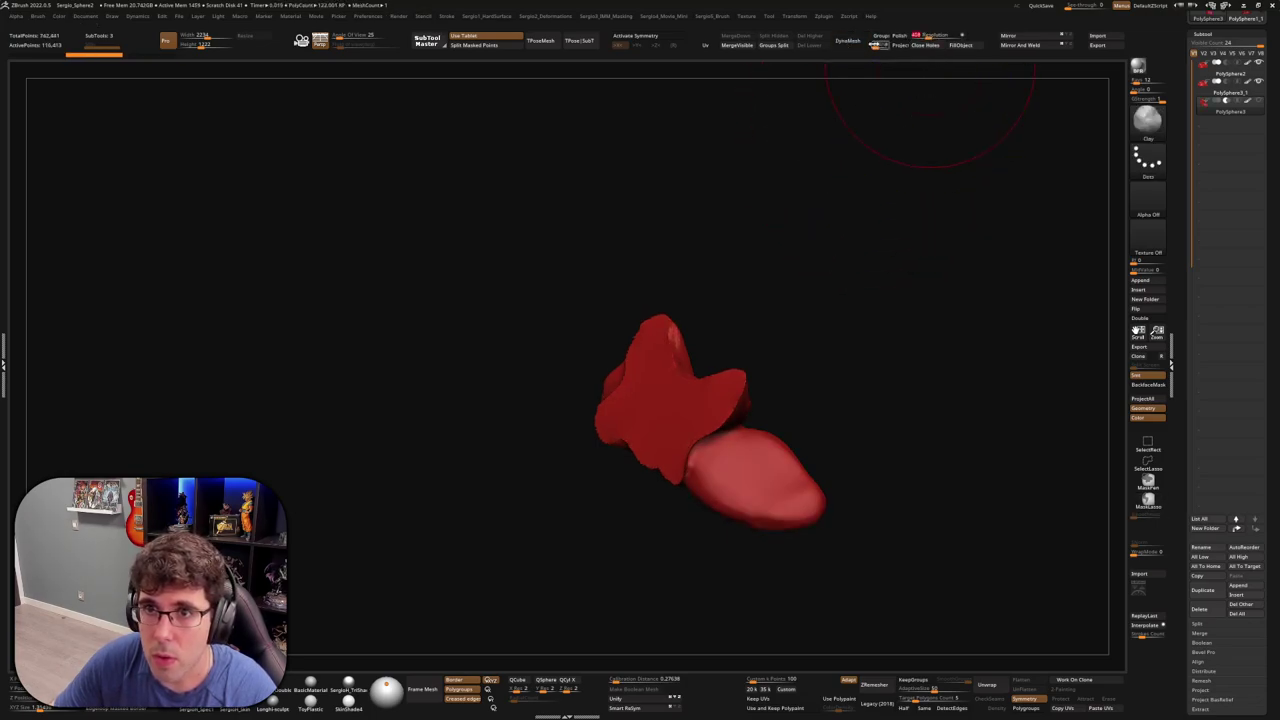
left_click(848, 40)
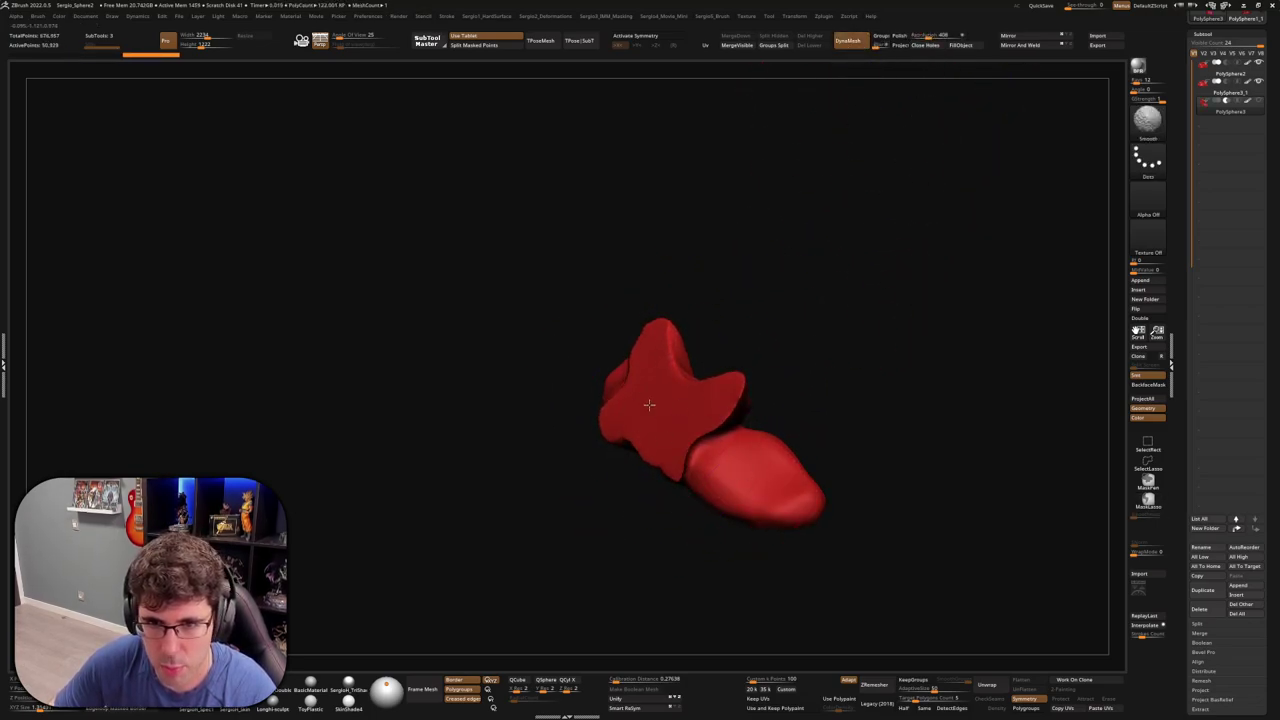
right_click_drag(649, 404, 737, 414)
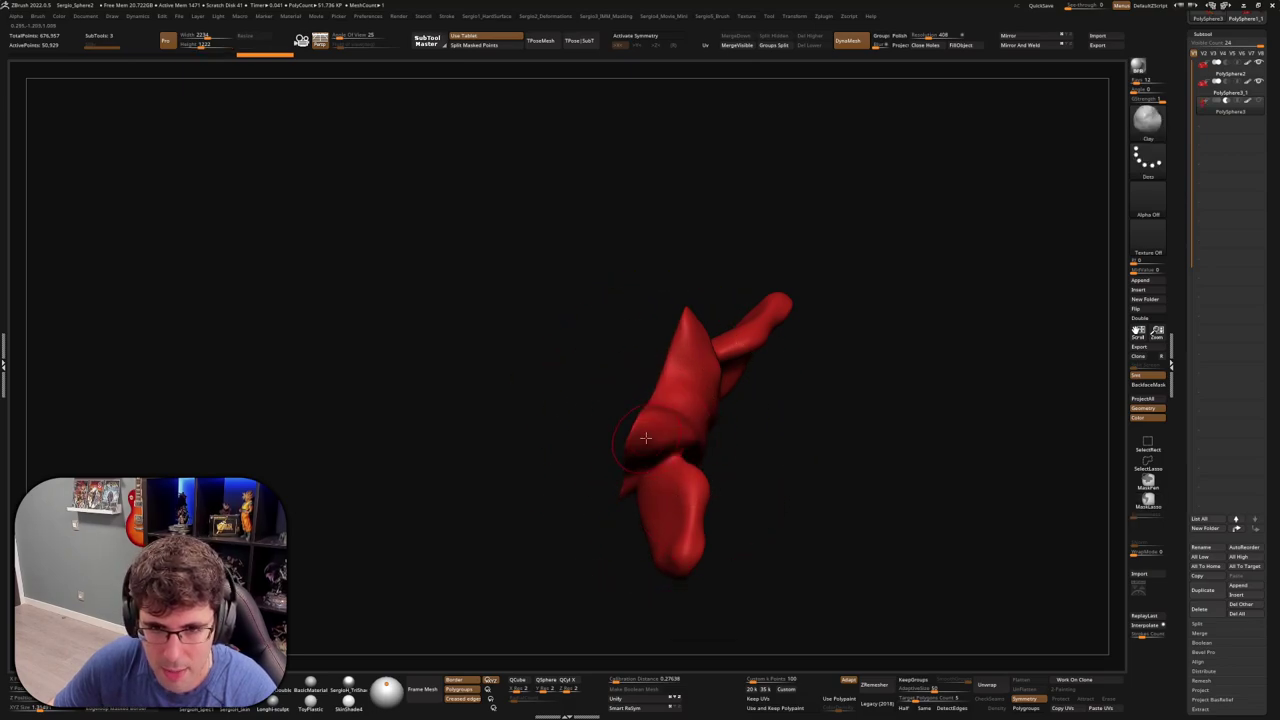
right_click_drag(645, 437, 648, 436)
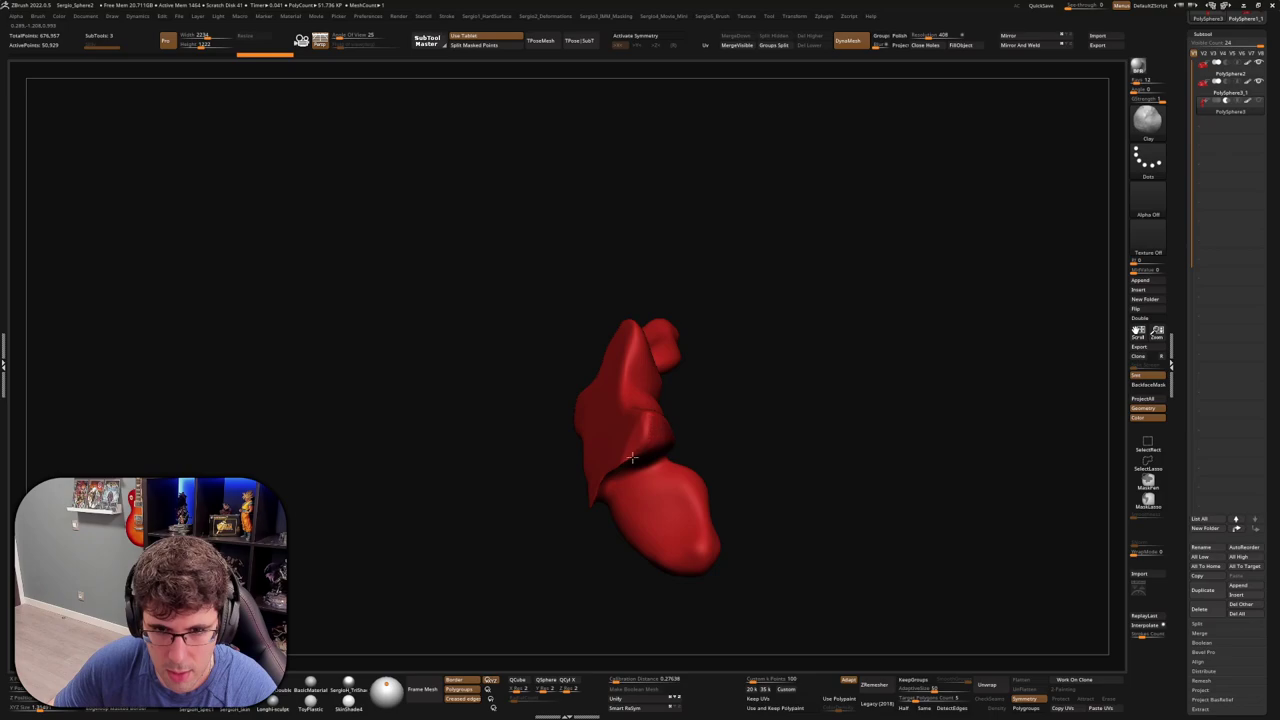
mouse_move(622, 462)
right_mouse_down()
mouse_move(591, 497)
mouse_move(626, 463)
mouse_move(620, 425)
right_mouse_up()
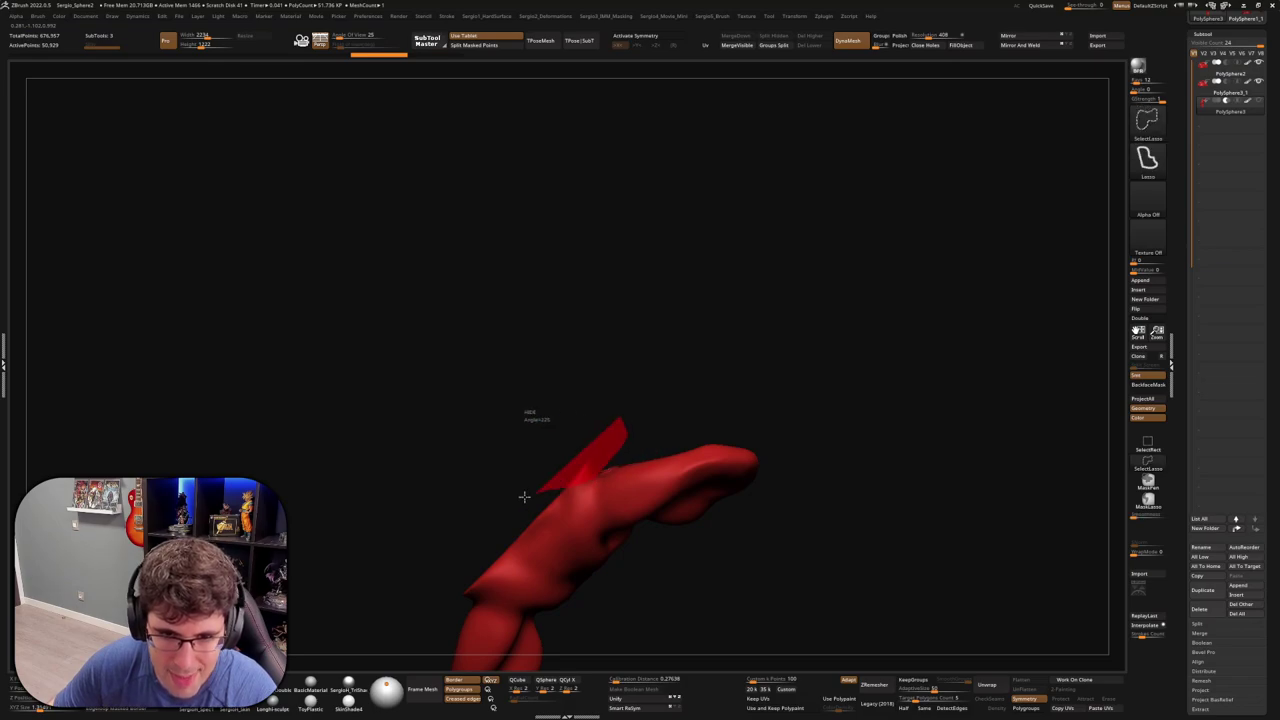
Clip away the raised bump on top of the knot with a lasso cut
mouse_move(529, 509)
right_mouse_down()
mouse_move(567, 437)
mouse_move(473, 547)
mouse_move(560, 494)
mouse_move(591, 423)
right_mouse_up()
key("ctrl+shift")
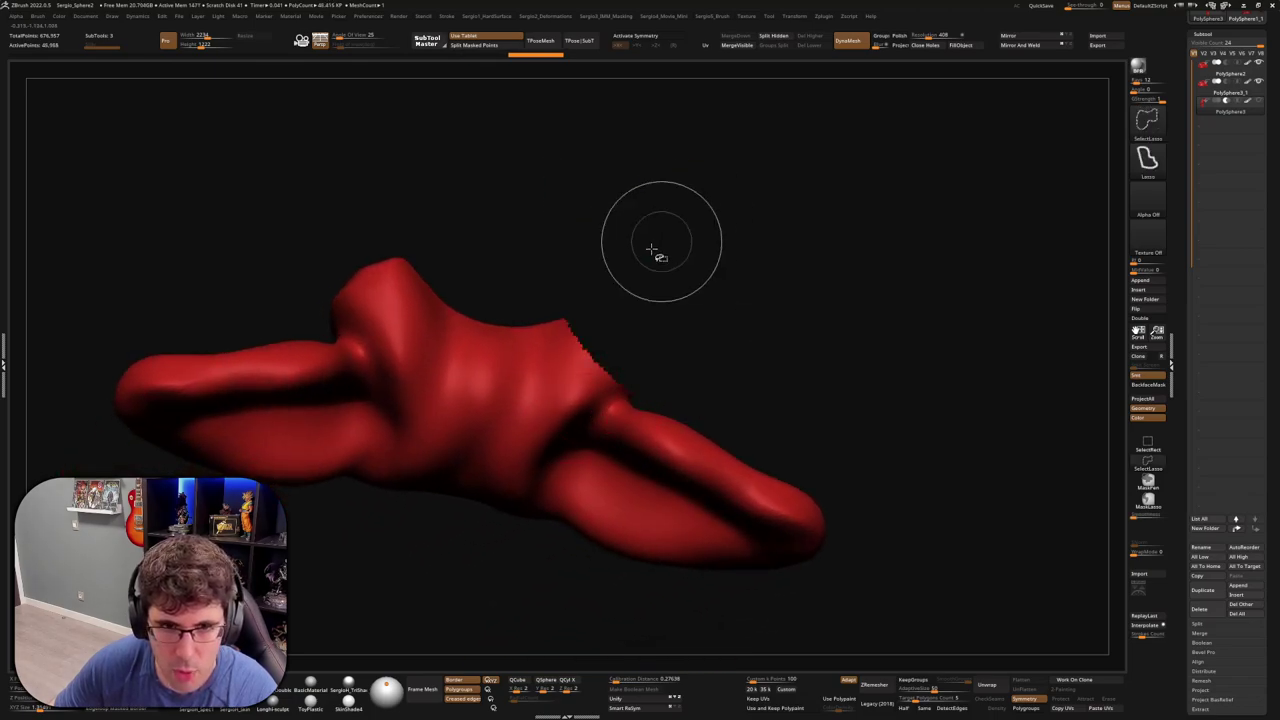
mouse_move(651, 251)
right_mouse_down()
mouse_move(530, 318)
mouse_move(572, 362)
right_mouse_up()
left_click_drag(572, 362, 672, 214, "ctrl+shift")
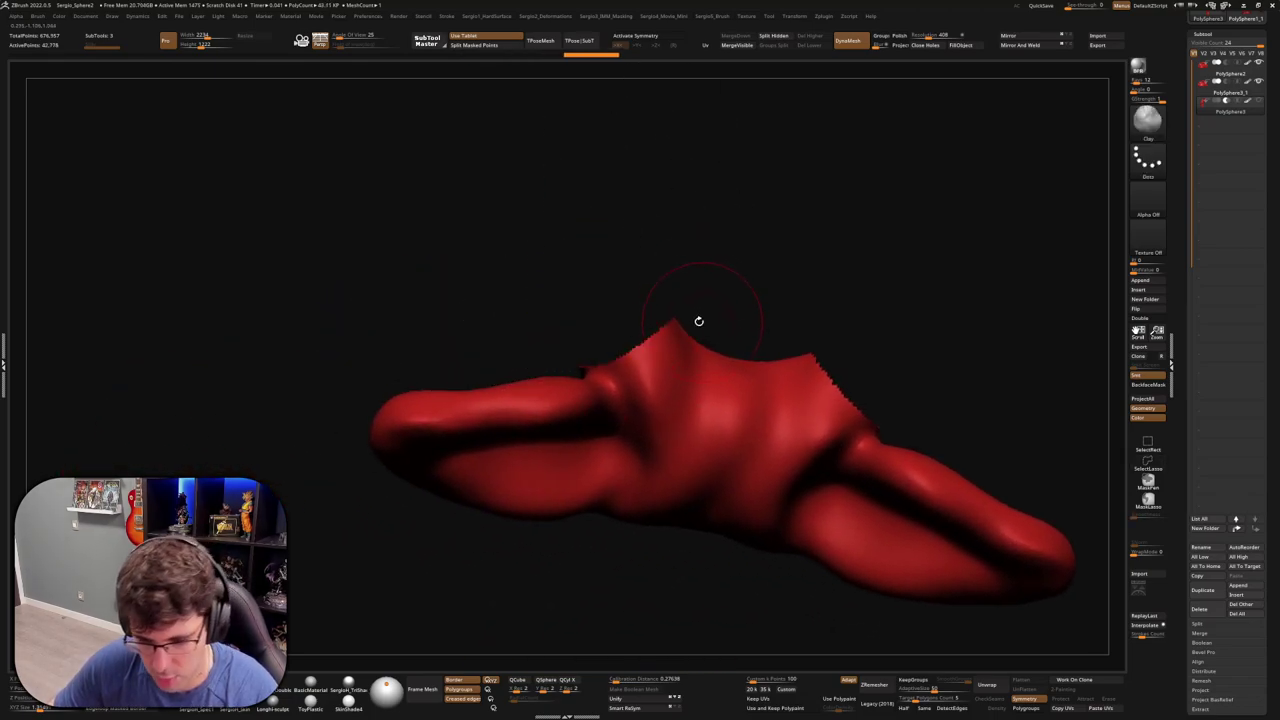
mouse_move(695, 333)
right_mouse_down()
mouse_move(592, 317)
mouse_move(660, 271)
mouse_move(649, 268)
right_mouse_up()
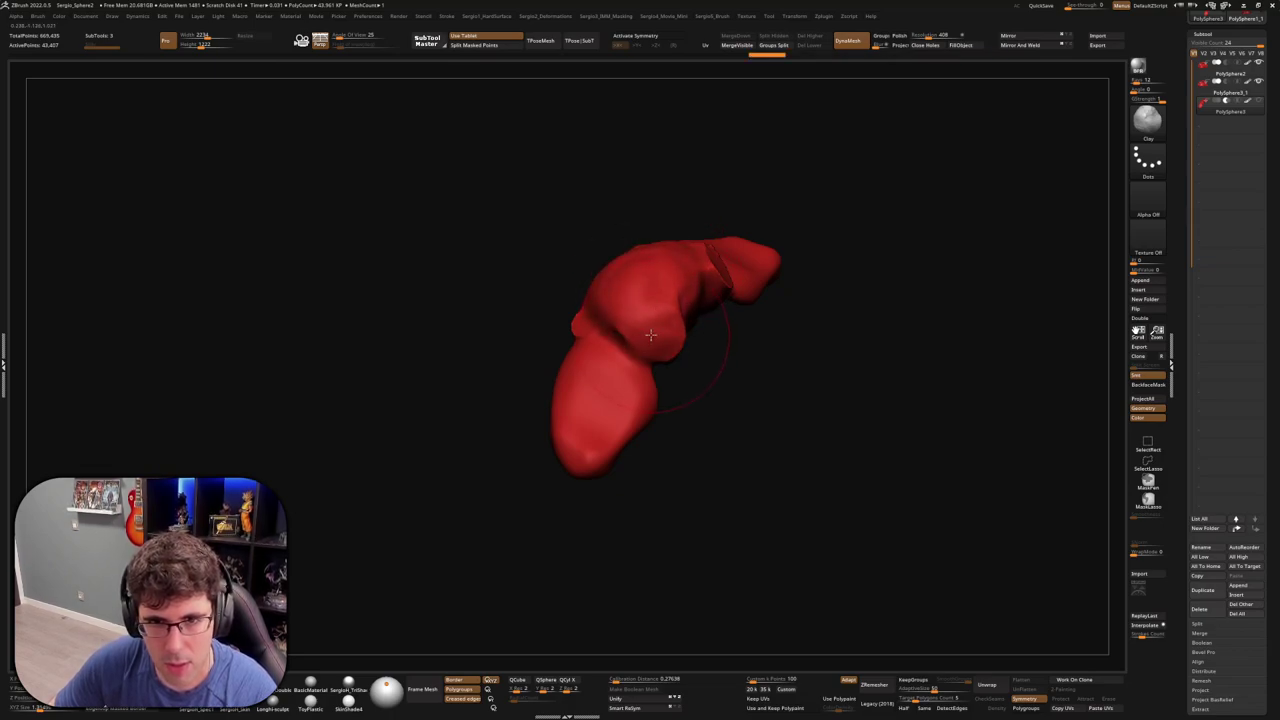
mouse_move(650, 322)
right_mouse_down()
mouse_move(635, 334)
mouse_move(693, 345)
mouse_move(698, 332)
right_mouse_up()
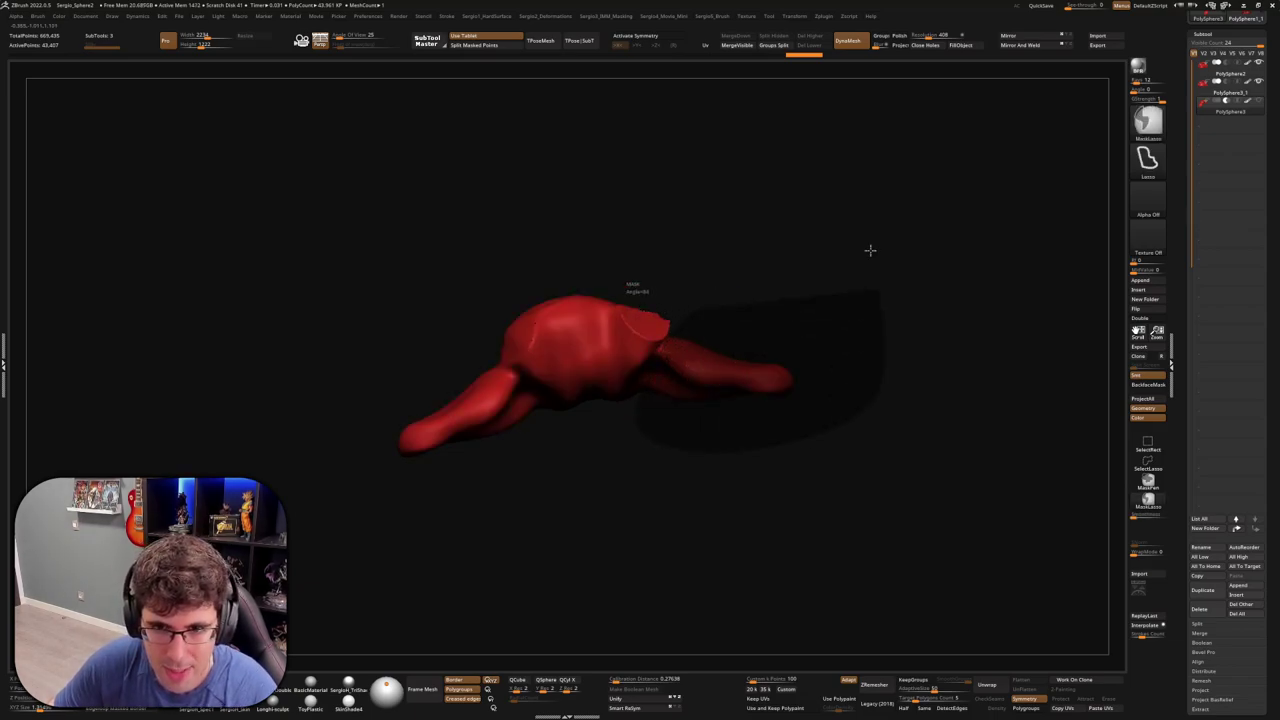
mouse_move(871, 249)
right_mouse_down()
mouse_move(765, 345)
mouse_move(769, 297)
mouse_move(711, 331)
mouse_move(690, 400)
right_mouse_up()
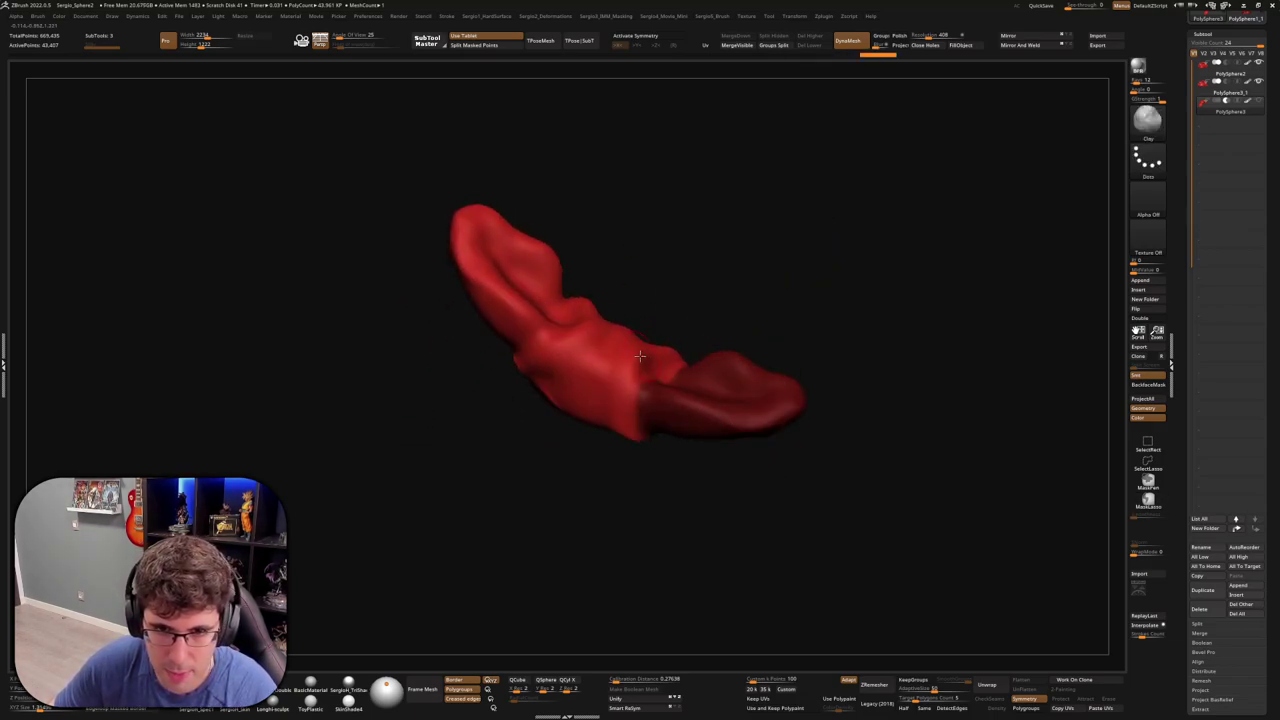
Lasso-mask the knot's upper parts and turn them into a new polygroup
key("ctrl")
left_click_drag(661, 471, 620, 372, "ctrl")
right_click_drag(640, 420, 683, 358)
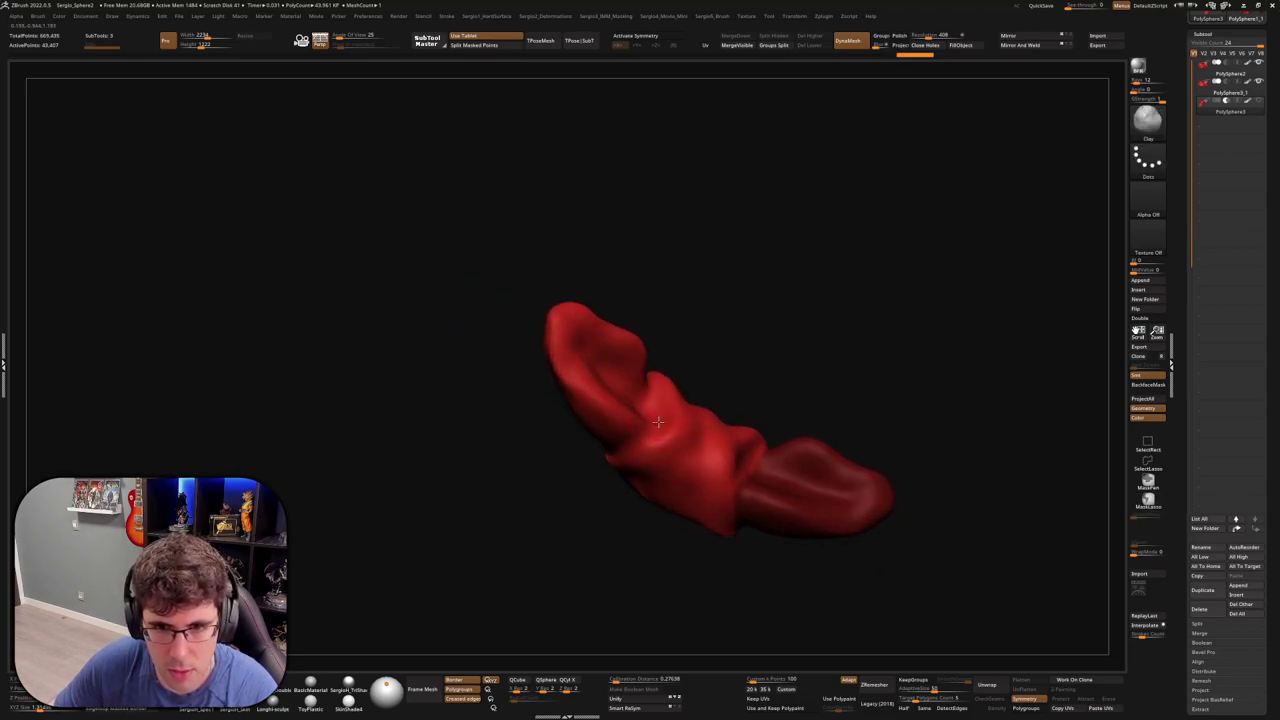
left_click_drag(651, 351, 737, 163, "ctrl")
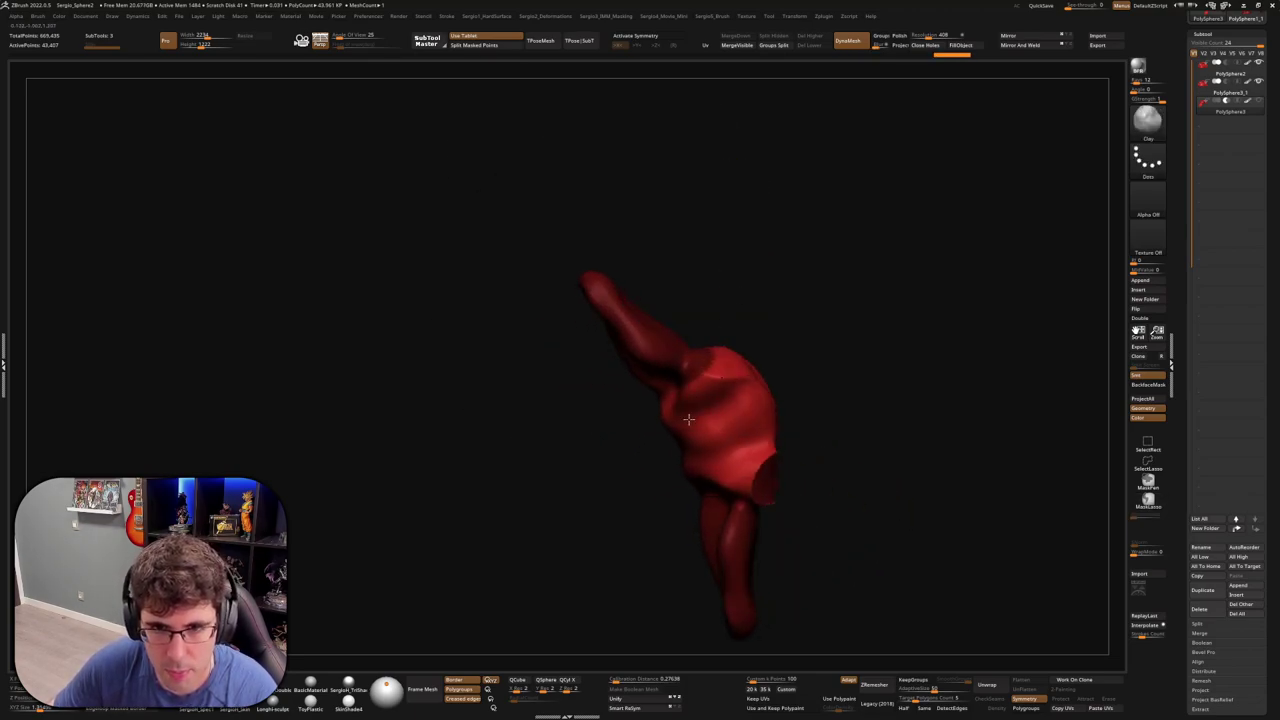
right_click_drag(737, 163, 711, 300)
mouse_move(711, 300)
left_mouse_down("ctrl")
mouse_move(686, 290)
mouse_move(846, 206)
mouse_move(826, 337)
left_mouse_up("ctrl")
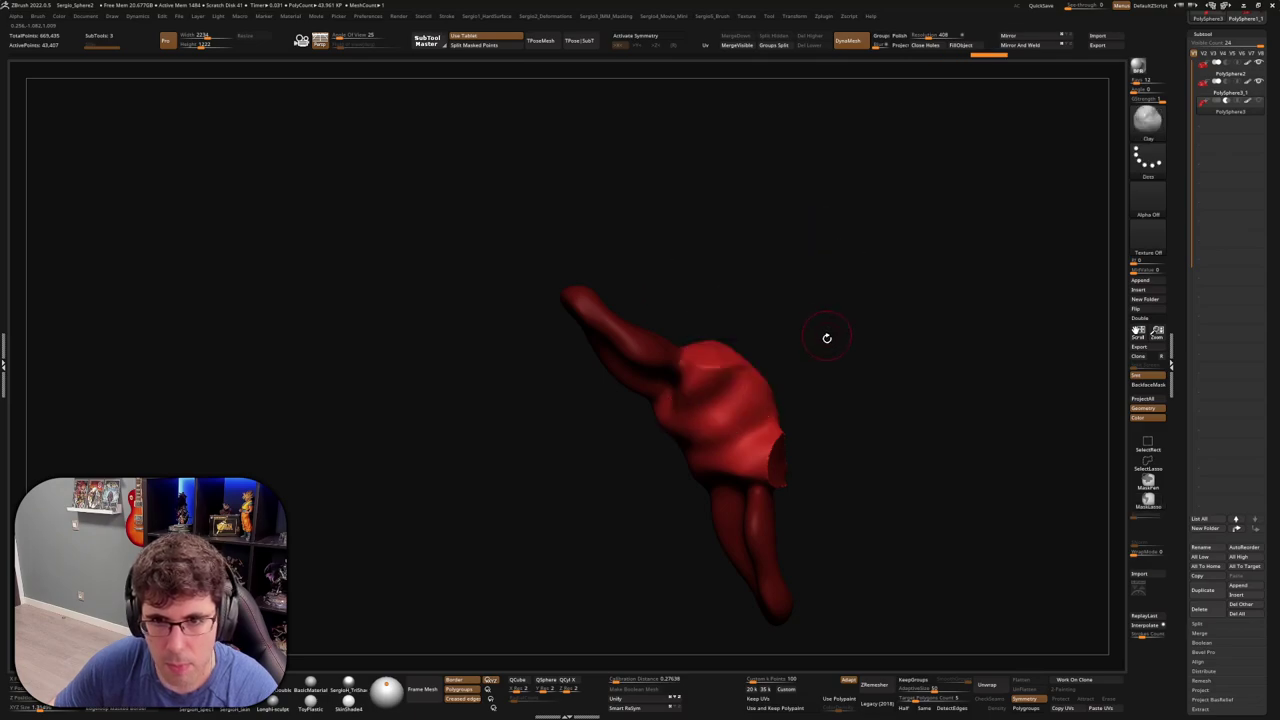
mouse_move(846, 392)
right_mouse_down()
mouse_move(820, 374)
mouse_move(823, 403)
mouse_move(697, 431)
right_mouse_up()
key("ctrl+w")
key("shift+f")
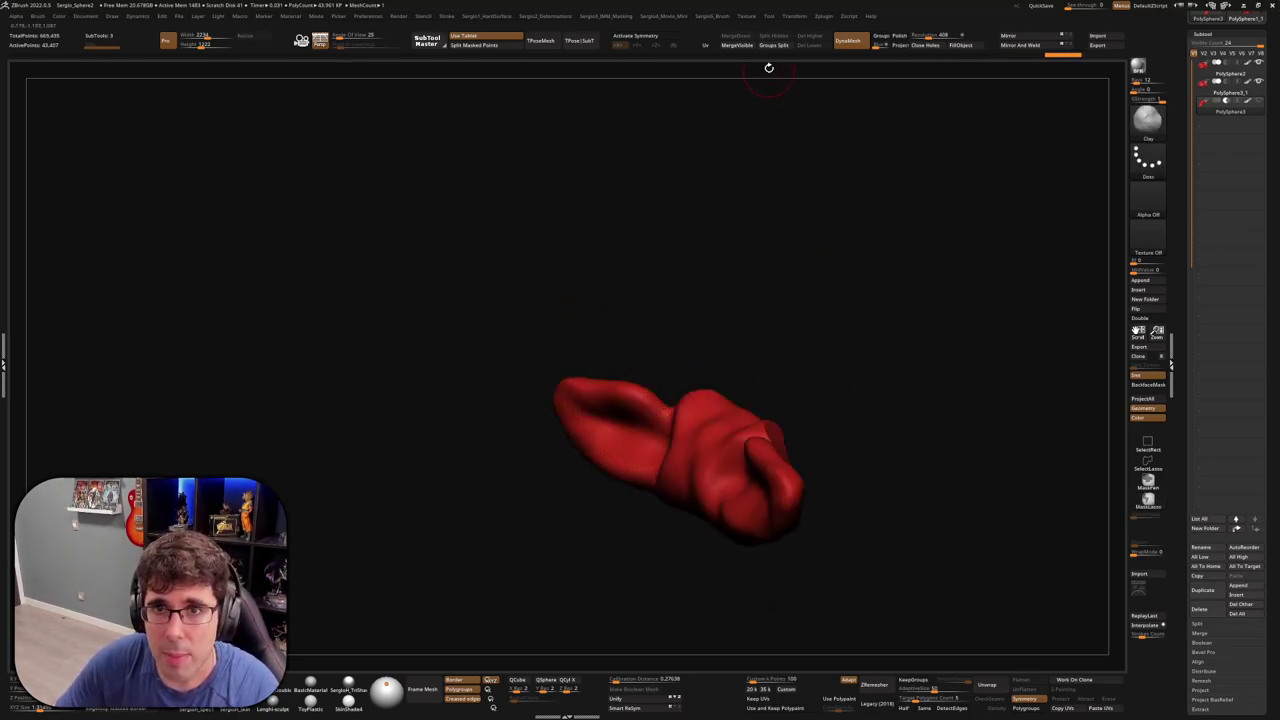
Split the knot into two subtools by groups and reselect the star bandana
left_click(773, 45)
left_click(787, 72)
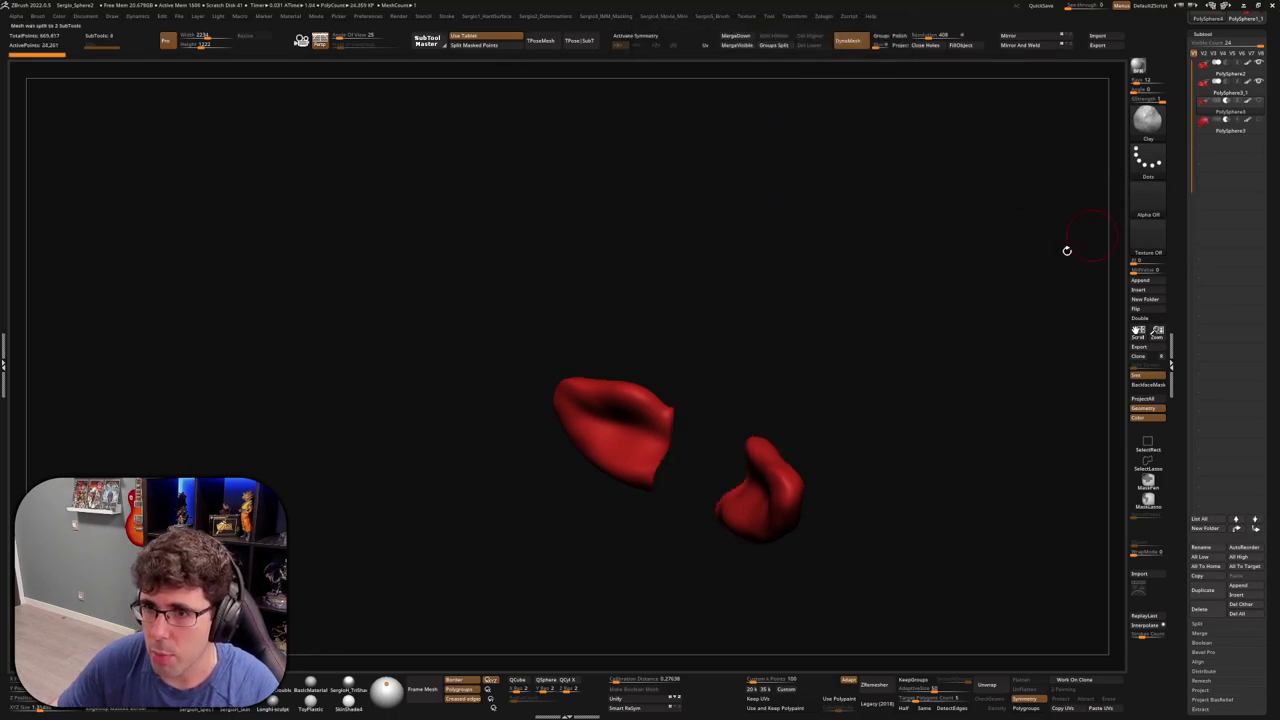
right_click_drag(1067, 250, 917, 359)
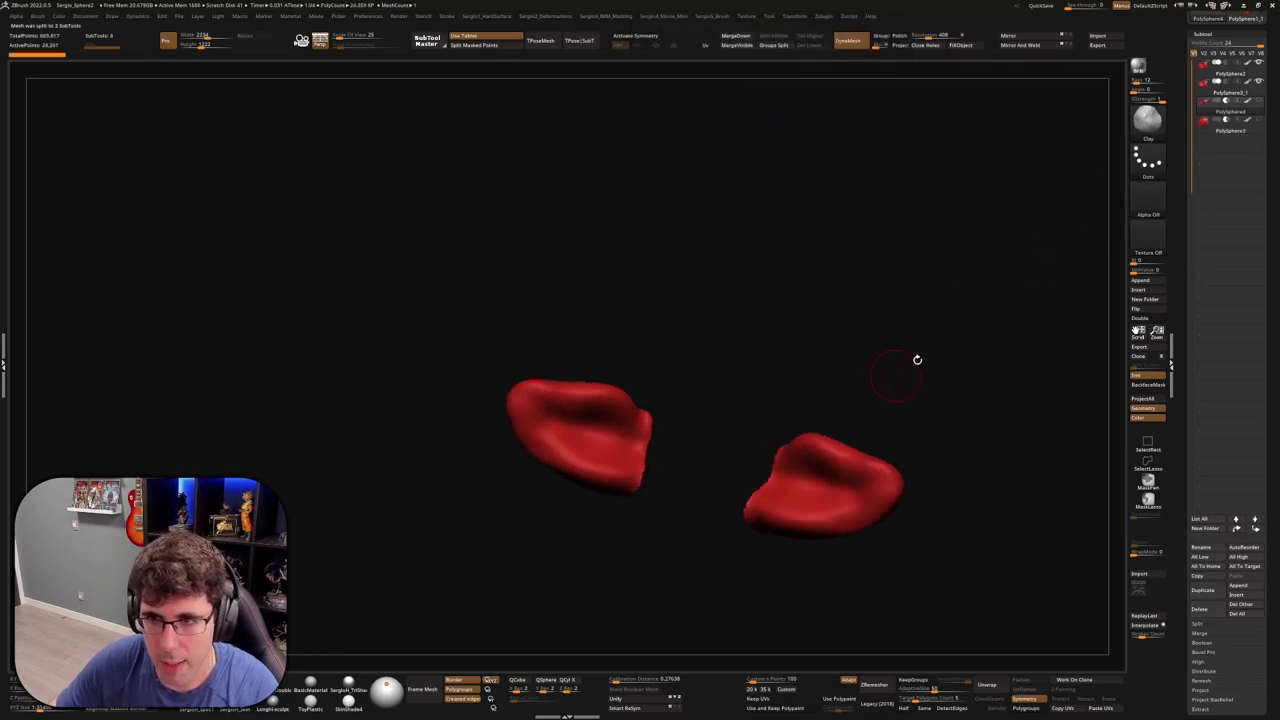
left_click(1207, 101)
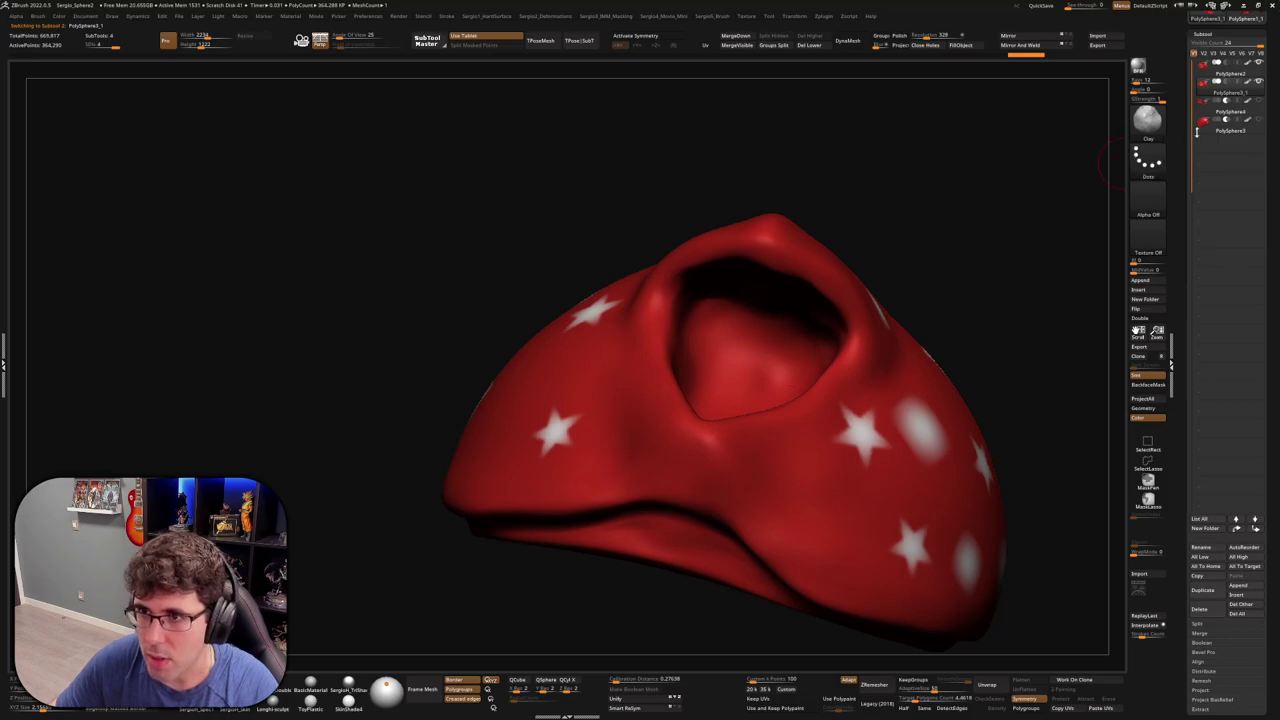
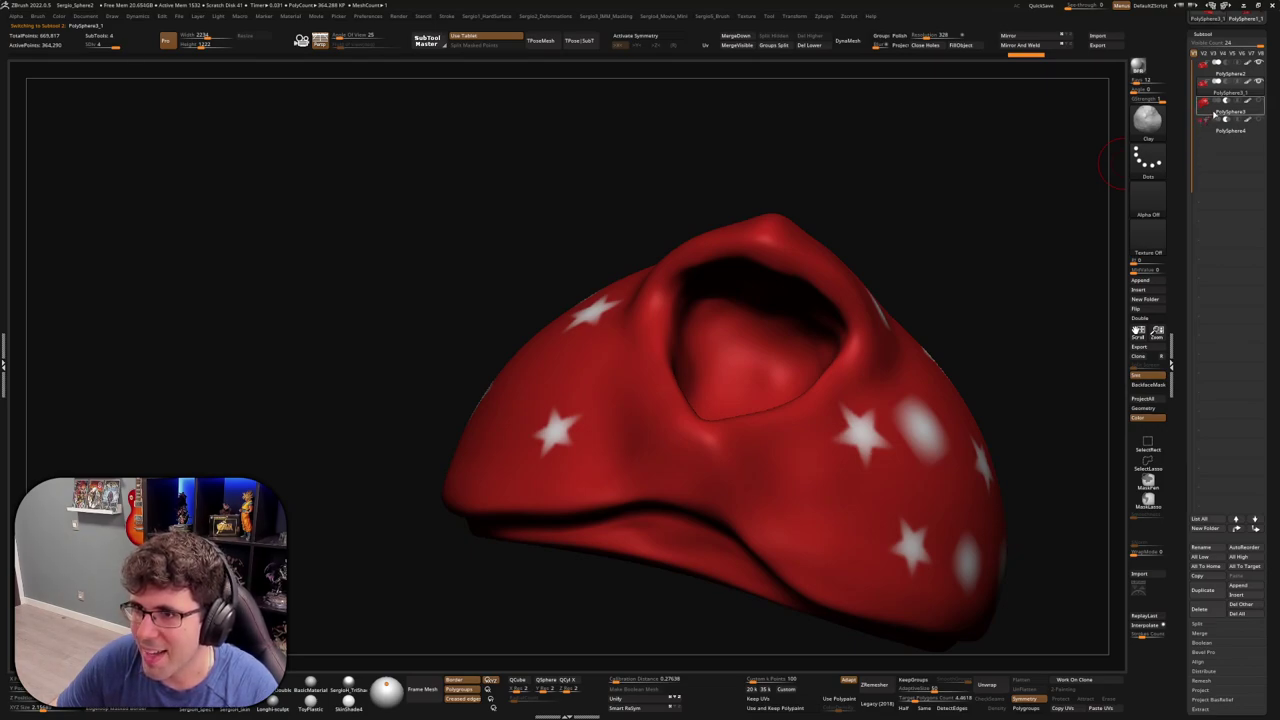
Smooth the red ball on the front of the hat with Smooth Stronger
mouse_move(843, 314)
left_mouse_down()
mouse_move(702, 486)
mouse_move(661, 508)
mouse_move(749, 458)
left_mouse_up()
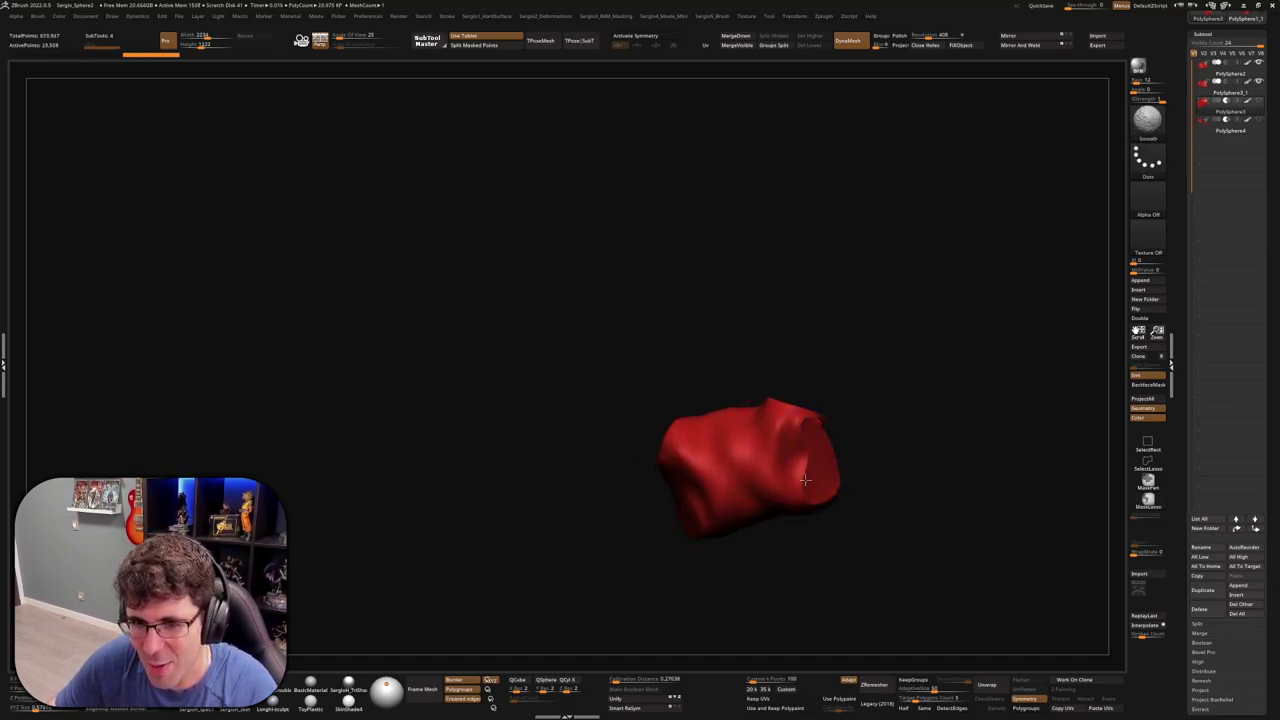
mouse_move(794, 420)
left_mouse_down()
mouse_move(817, 409)
mouse_move(800, 451)
left_mouse_up()
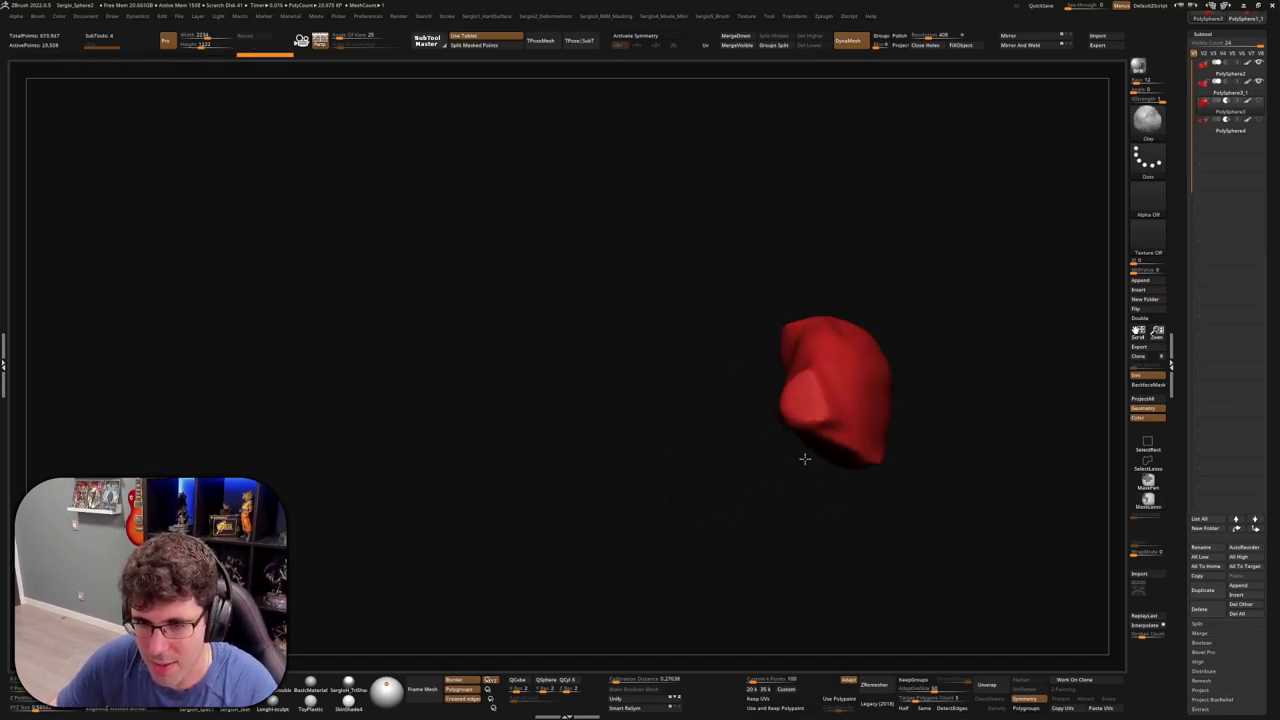
mouse_move(828, 404)
left_mouse_down()
mouse_move(800, 405)
mouse_move(820, 493)
mouse_move(861, 445)
mouse_move(842, 444)
left_mouse_up()
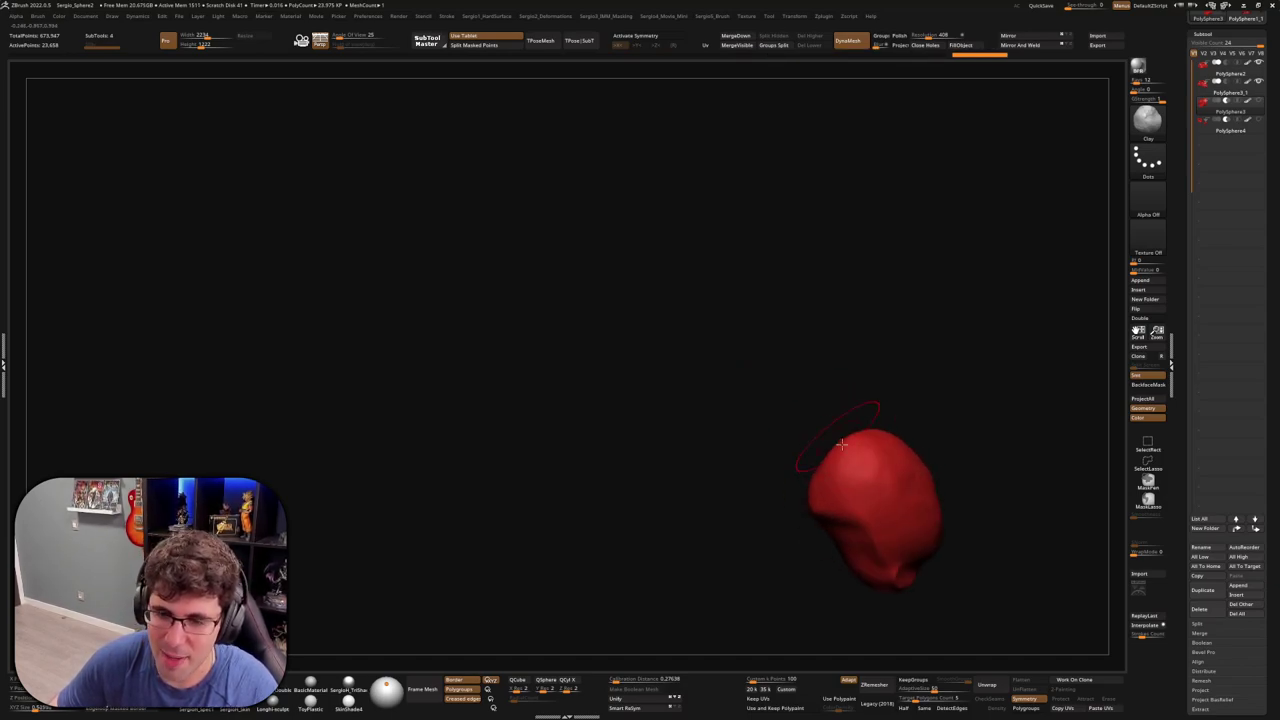
mouse_move(889, 548)
left_mouse_down()
mouse_move(871, 494)
mouse_move(890, 505)
mouse_move(860, 489)
mouse_move(870, 514)
mouse_move(924, 503)
mouse_move(900, 430)
mouse_move(845, 502)
left_mouse_up()
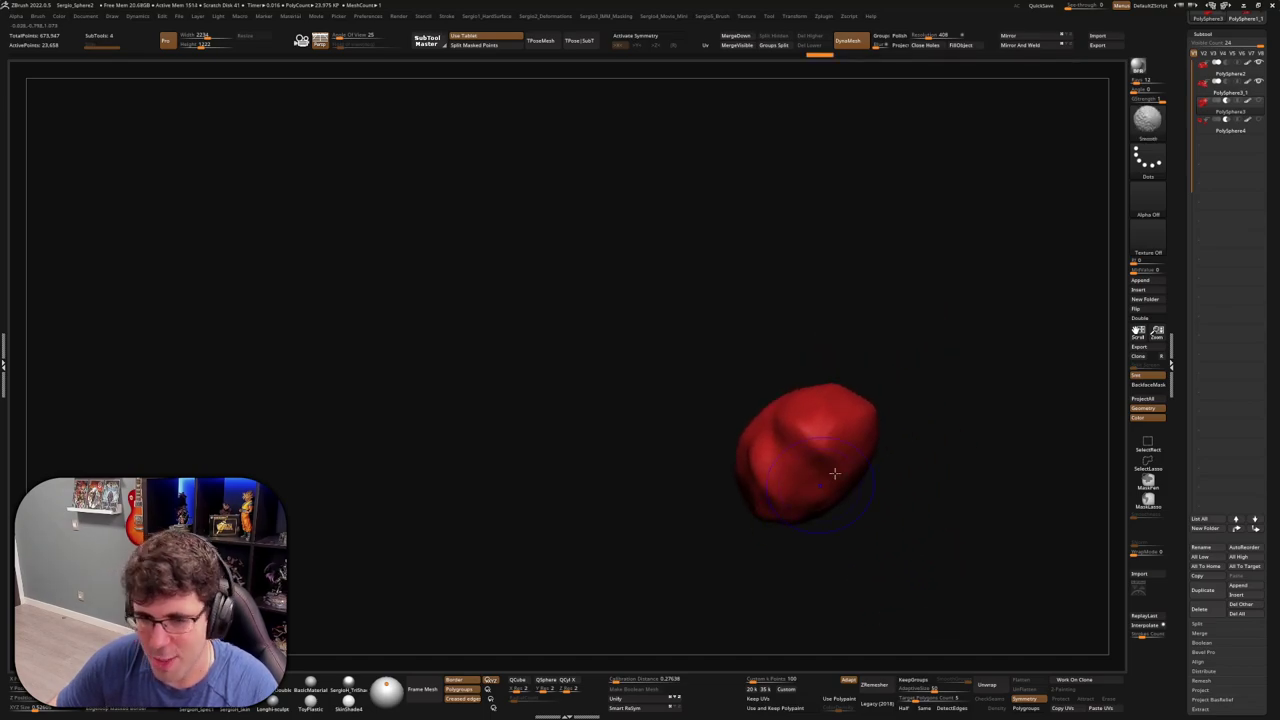
key("b")
left_click(845, 502)
mouse_move(708, 457)
left_mouse_down()
mouse_move(786, 443)
mouse_move(814, 457)
mouse_move(780, 466)
mouse_move(829, 457)
mouse_move(817, 440)
mouse_move(850, 540)
mouse_move(845, 530)
left_mouse_up()
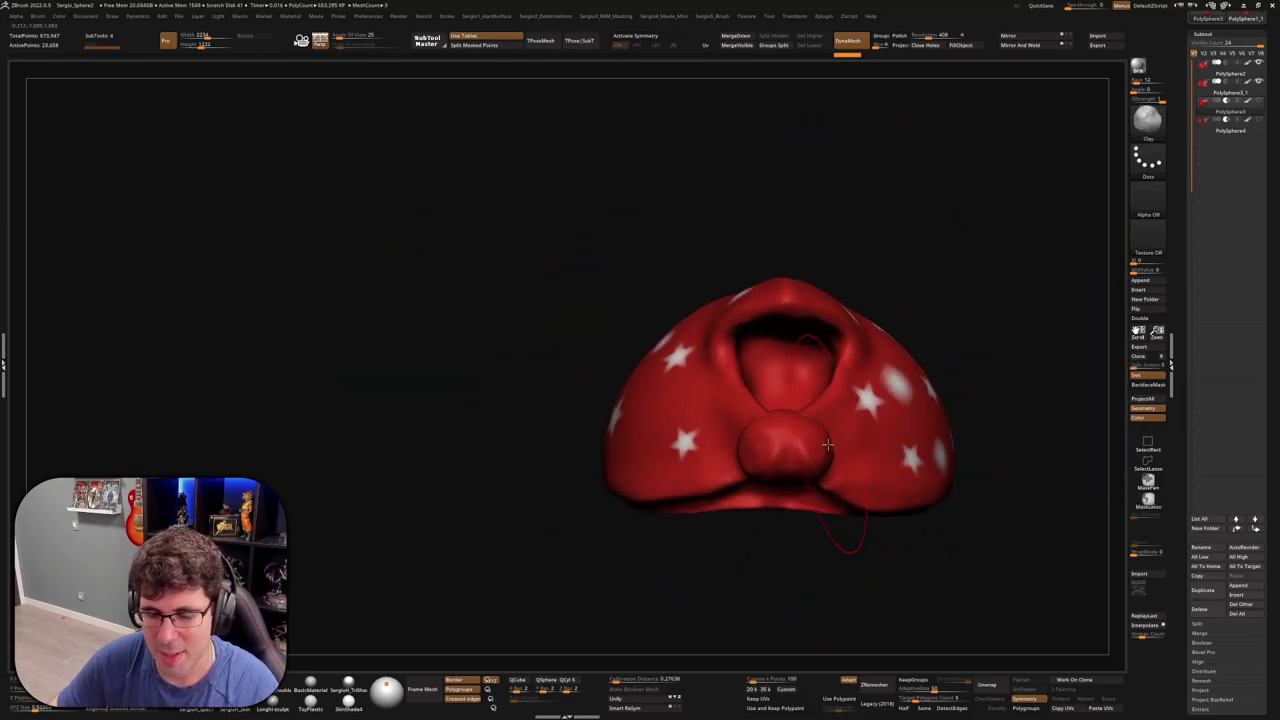
Turn on X symmetry and carve creases into the ball with ClayBuildup
key("x")
mouse_move(840, 453)
left_mouse_down()
mouse_move(772, 446)
mouse_move(766, 460)
mouse_move(812, 455)
mouse_move(803, 430)
left_mouse_up()
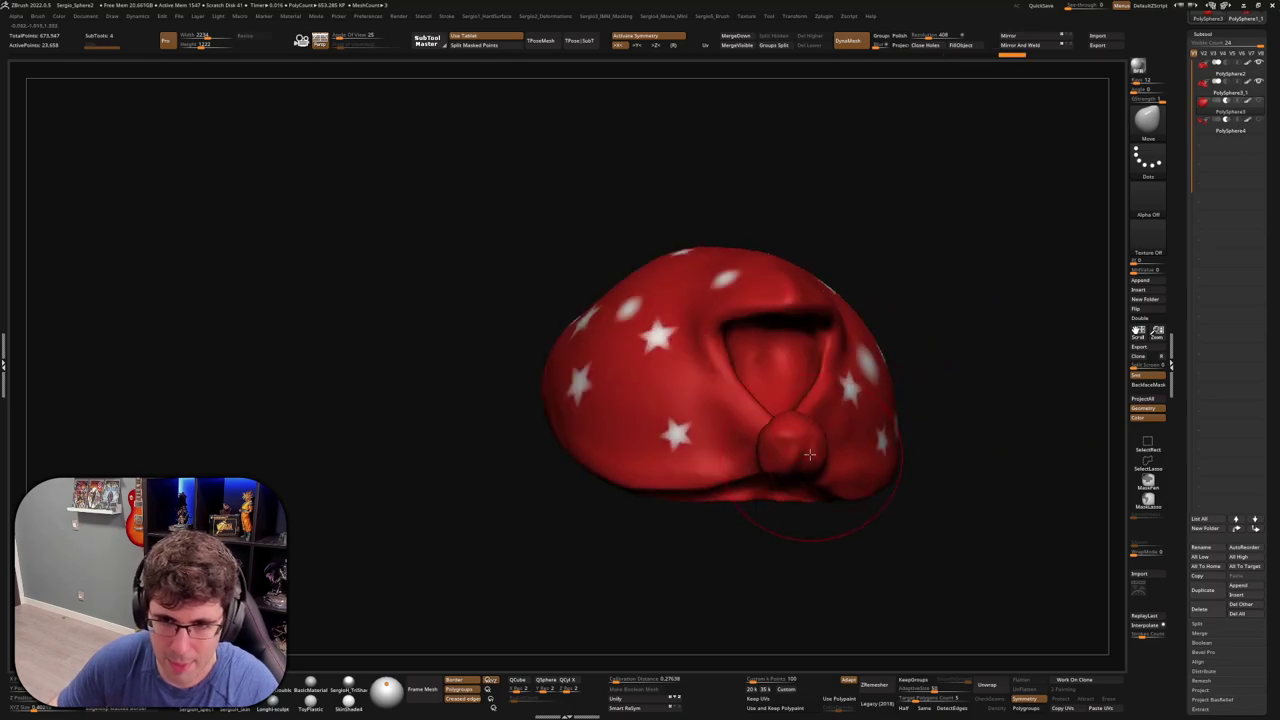
scroll(810, 472, "up", 5)
key("b")
key("c")
key("b")
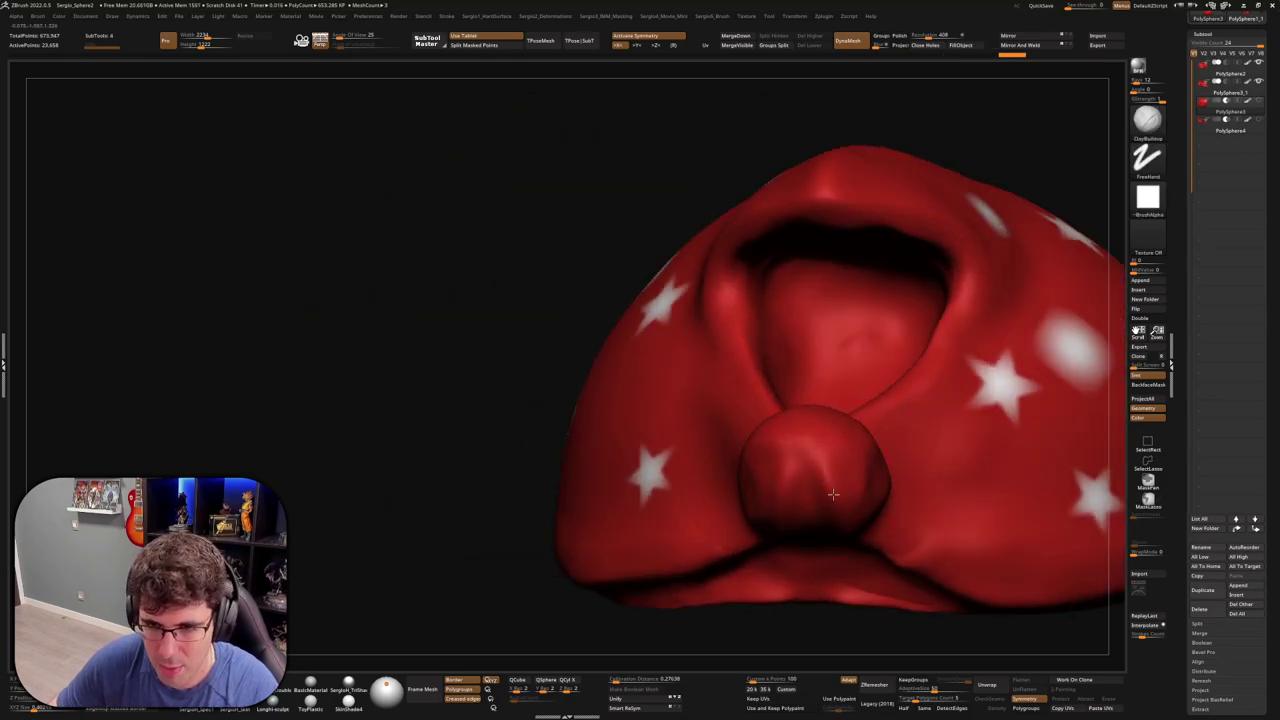
left_click_drag(833, 494, 789, 496)
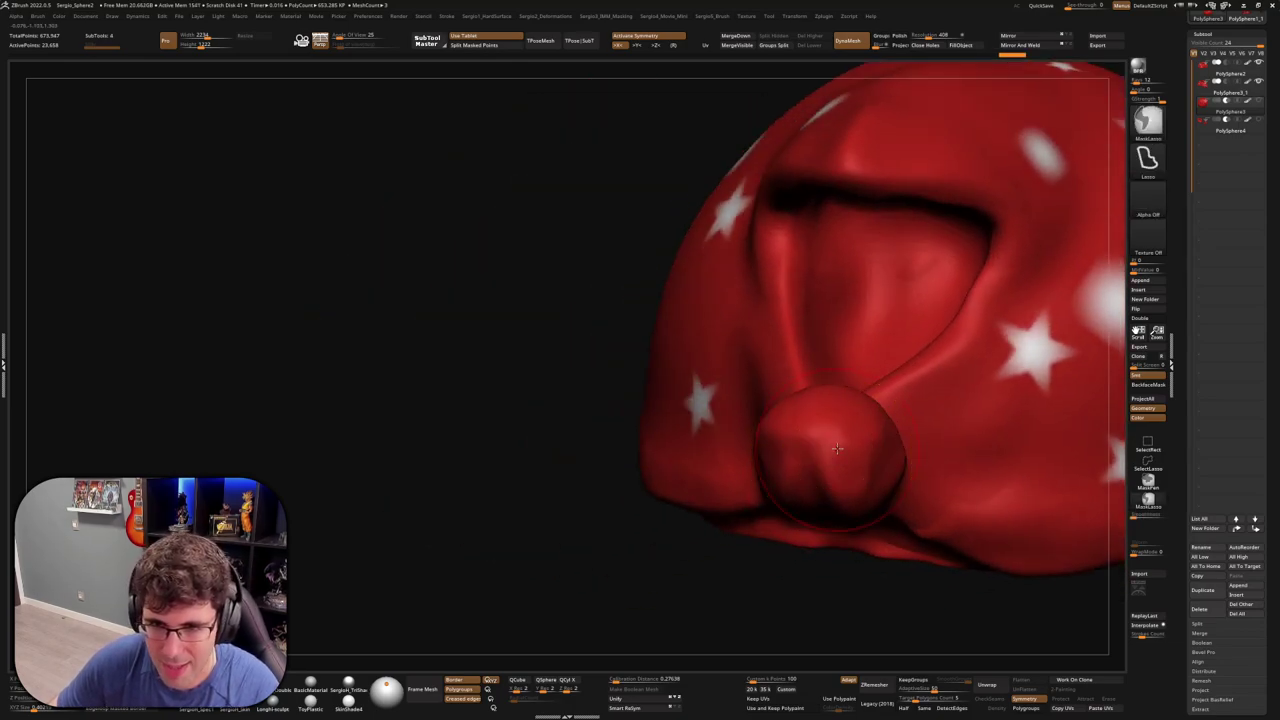
Solo the red ball and sculpt ClayBuildup crease strokes across it
left_click(814, 494, "ctrl+shift")
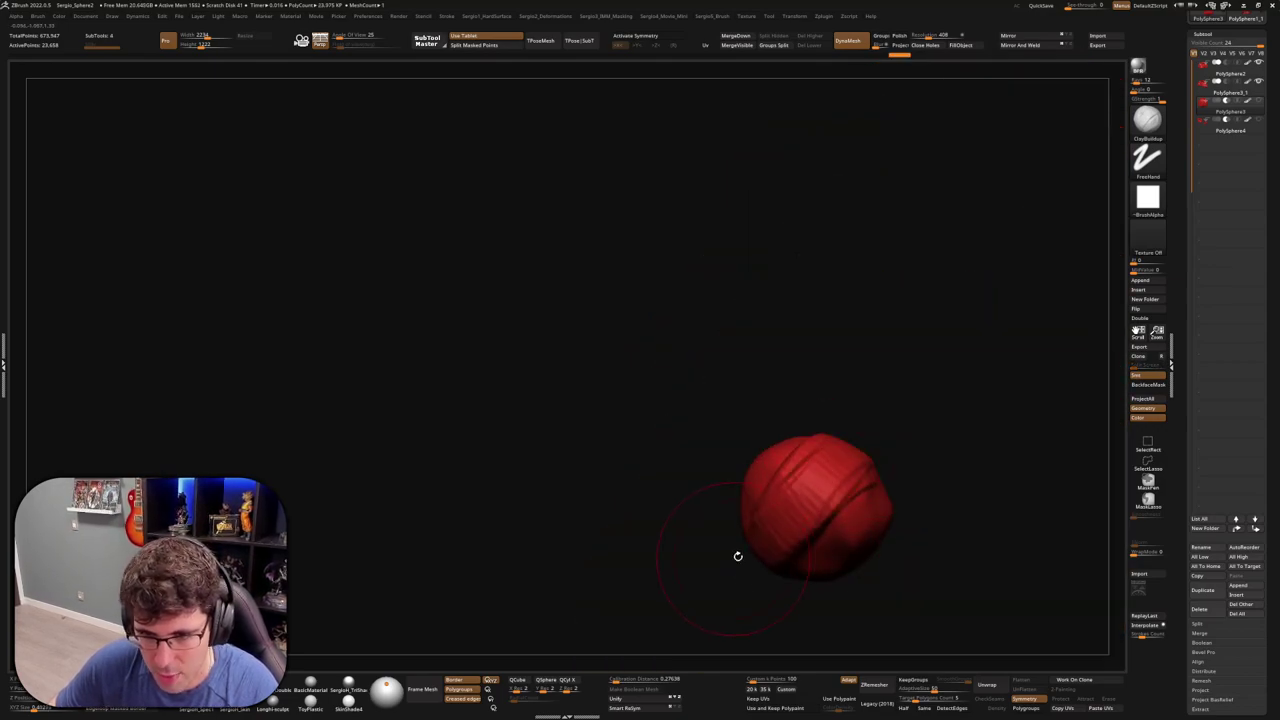
mouse_move(852, 560)
left_mouse_down()
mouse_move(858, 575)
mouse_move(814, 580)
mouse_move(811, 558)
mouse_move(837, 549)
mouse_move(800, 500)
left_mouse_up()
mouse_move(730, 425)
left_mouse_down()
mouse_move(762, 450)
mouse_move(694, 531)
mouse_move(837, 506)
mouse_move(809, 503)
left_mouse_up()
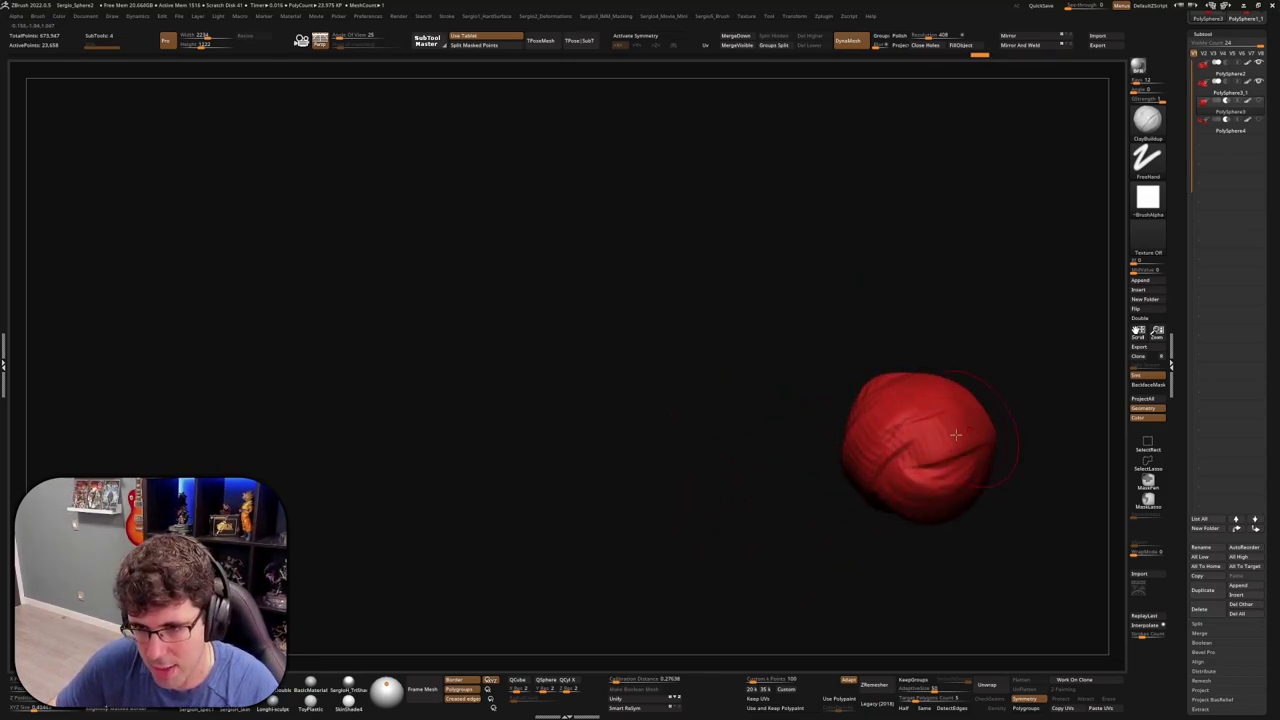
left_click_drag(852, 449, 882, 463)
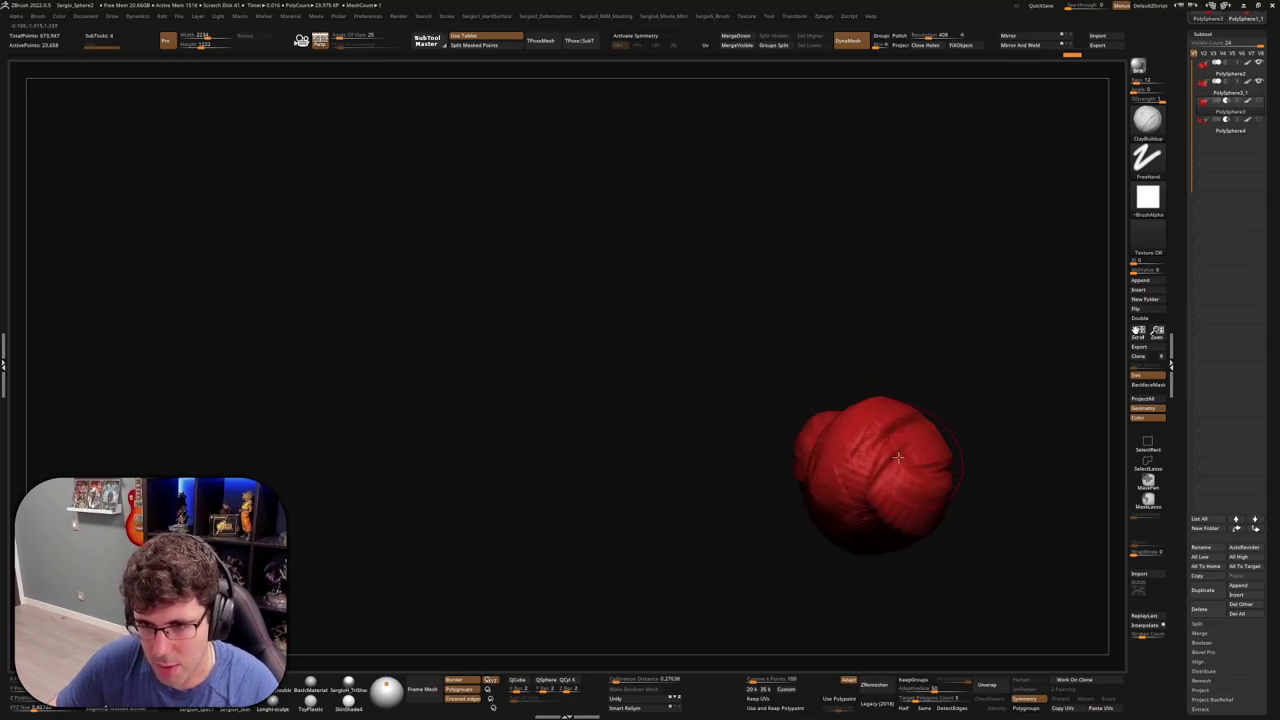
Cut grooves into the sphere with DamStandard and smooth them
key("b")
key("d")
key("s")
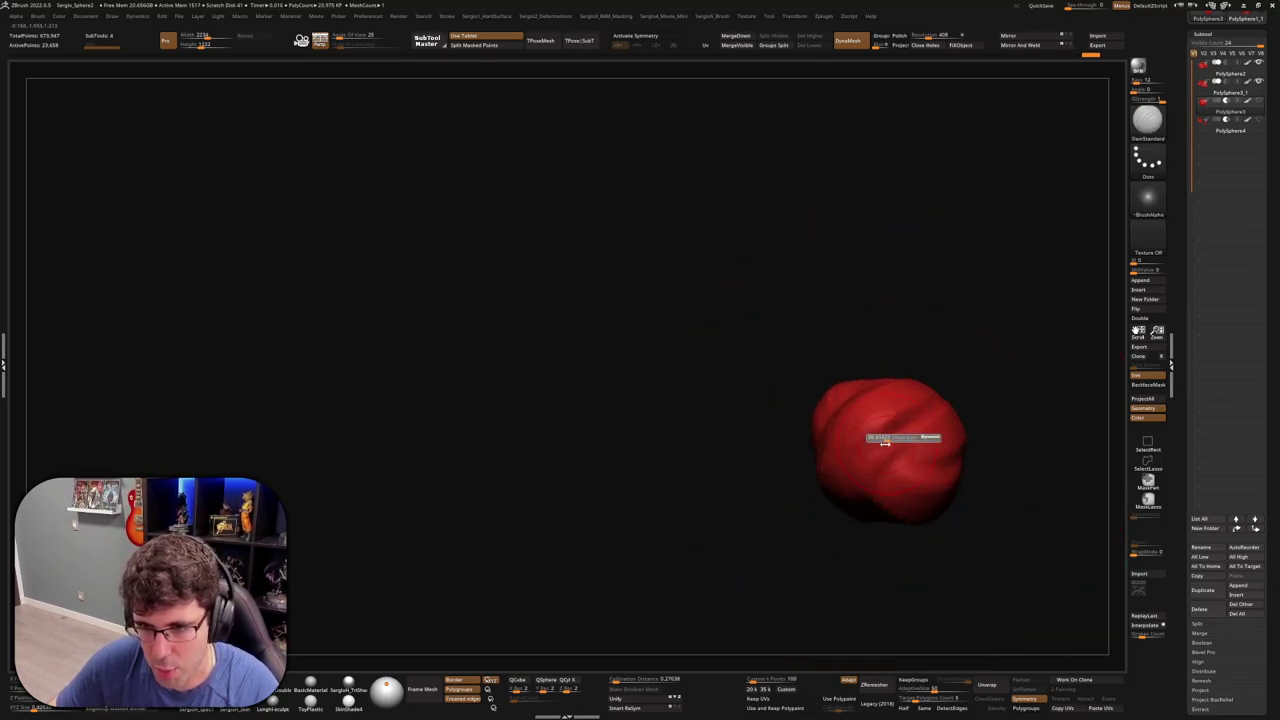
left_click_drag(886, 446, 889, 436, "shift")
mouse_move(975, 480)
left_mouse_down()
mouse_move(949, 397)
mouse_move(912, 431)
left_mouse_up()
key("space")
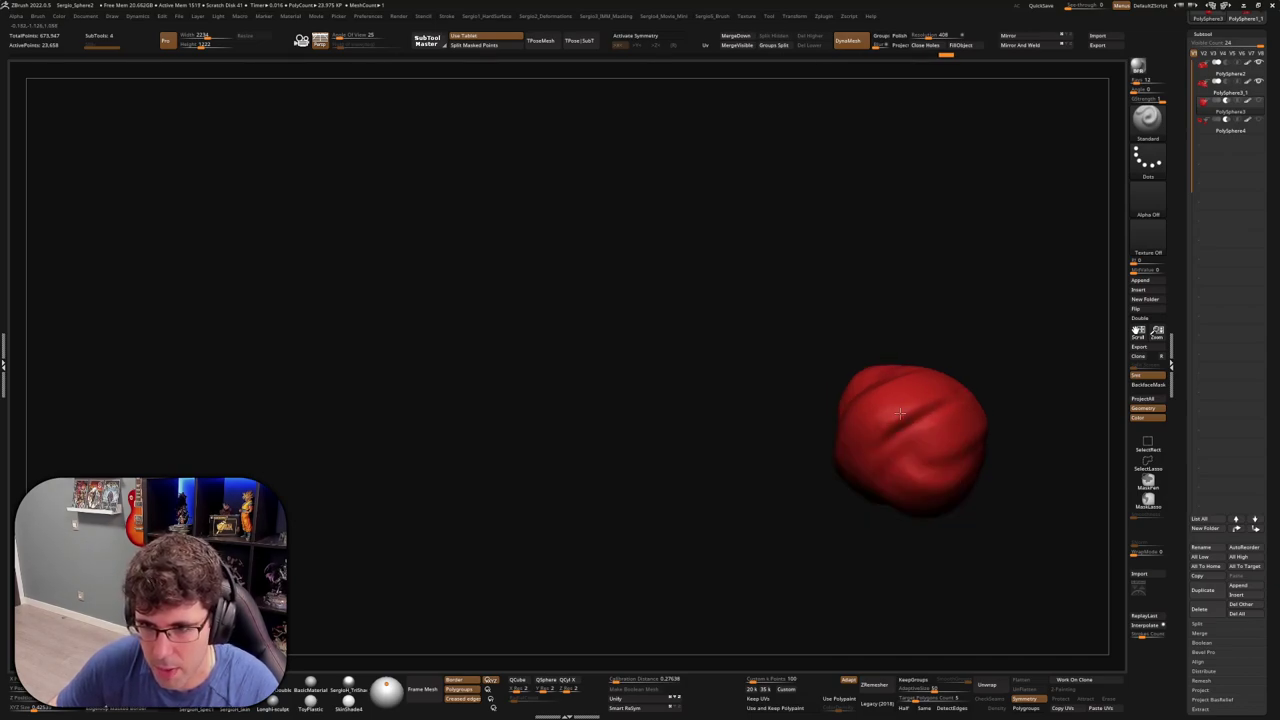
right_click_drag(900, 413, 884, 446)
right_click_drag(835, 498, 874, 454)
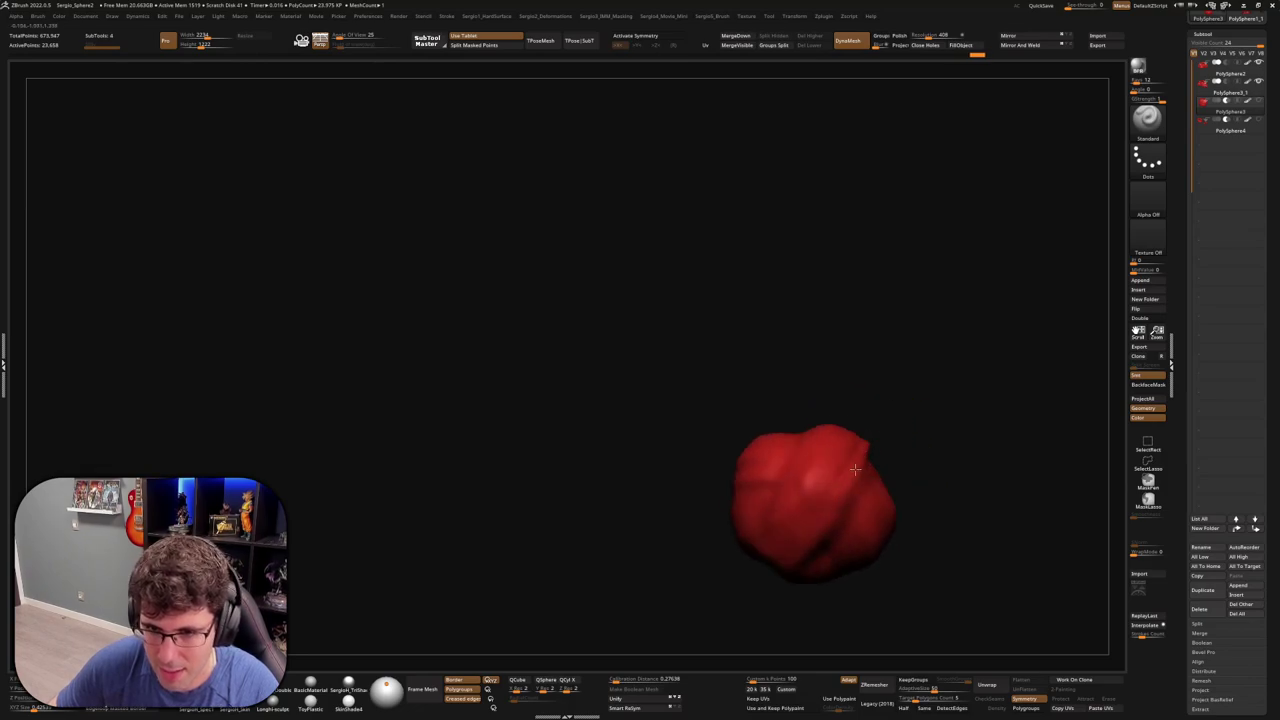
Sculpt more cloth-like folds over the sphere, then show the whole hat again
left_click_drag(782, 533, 811, 451)
right_click_drag(823, 406, 818, 458)
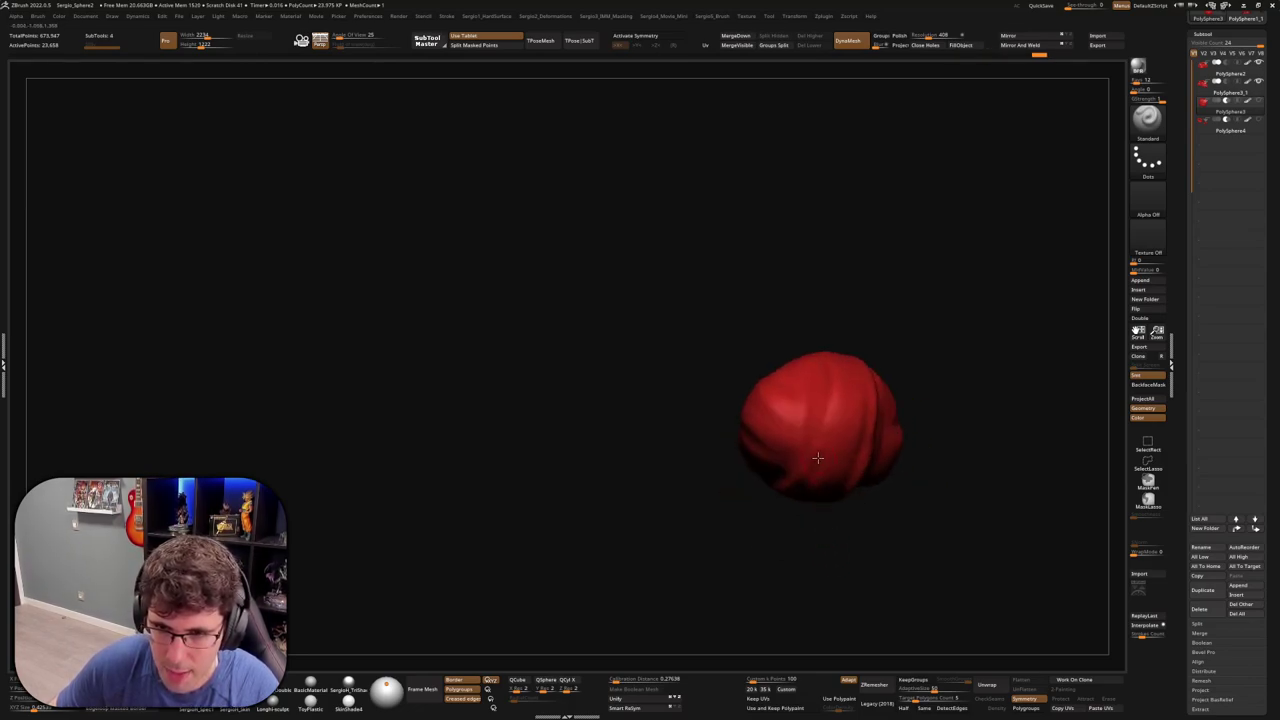
left_click_drag(819, 377, 782, 410)
right_click_drag(828, 437, 822, 411)
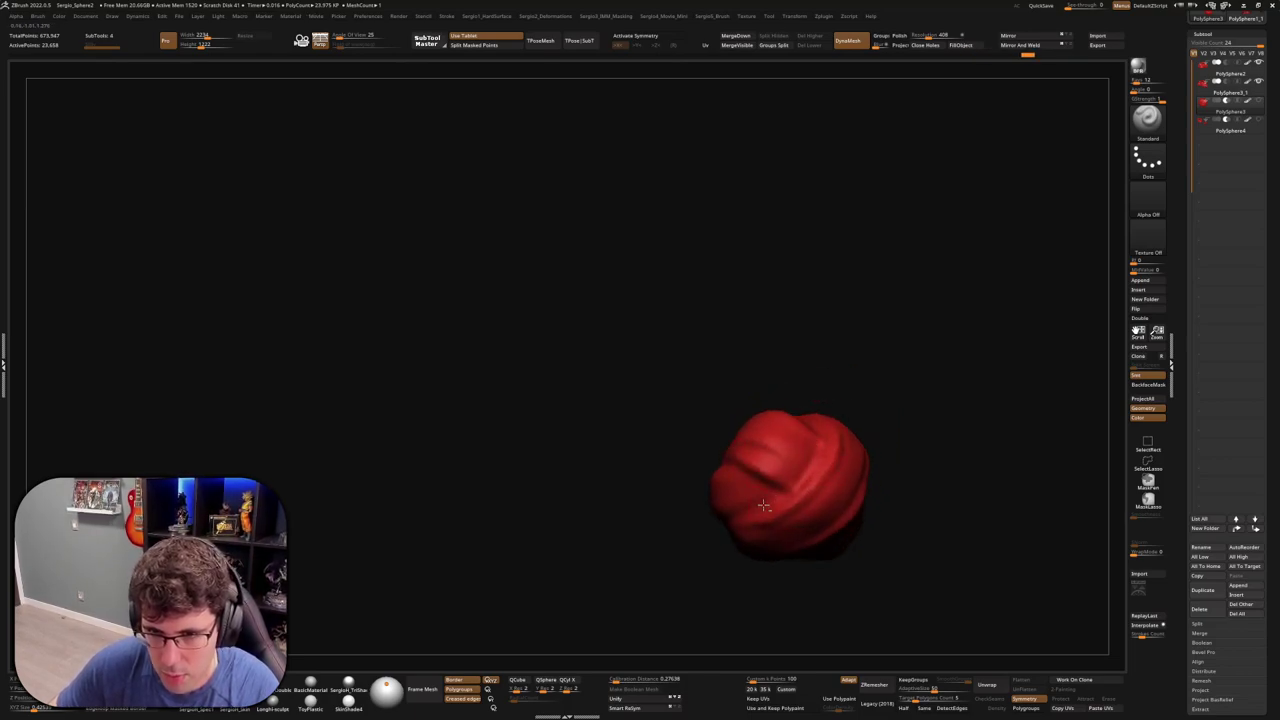
right_click_drag(763, 505, 680, 510)
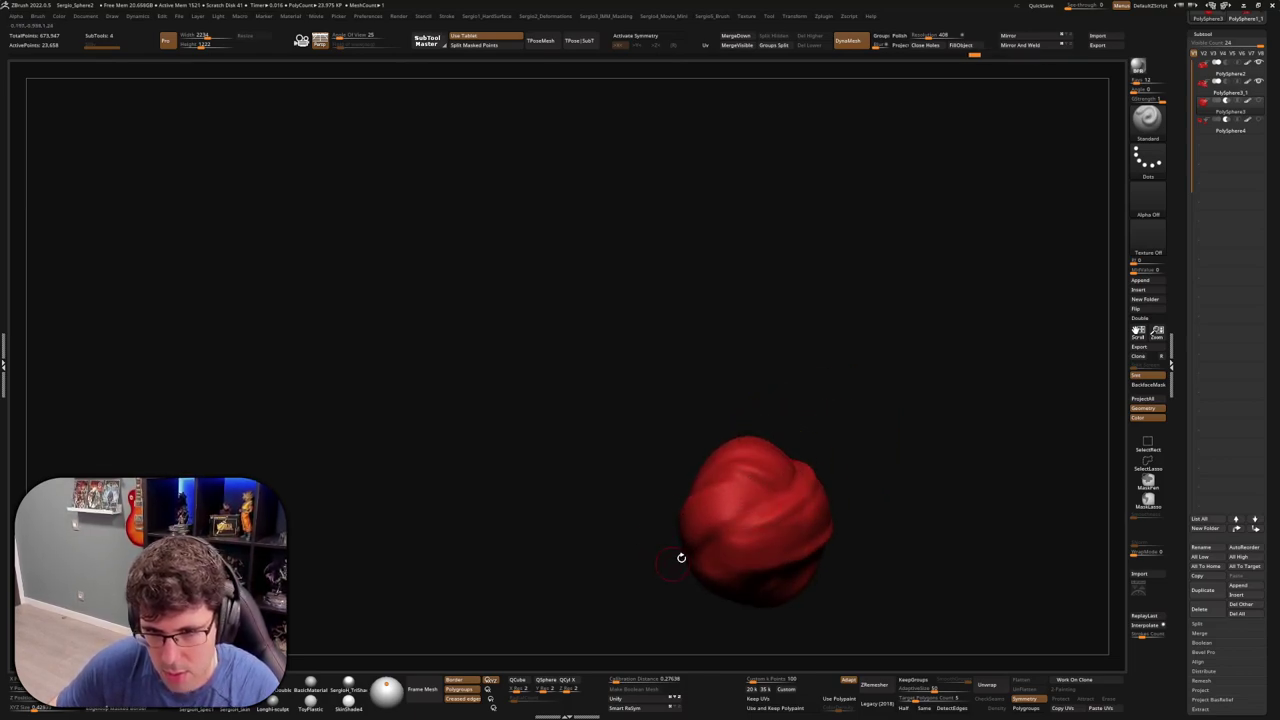
right_click_drag(789, 521, 897, 521)
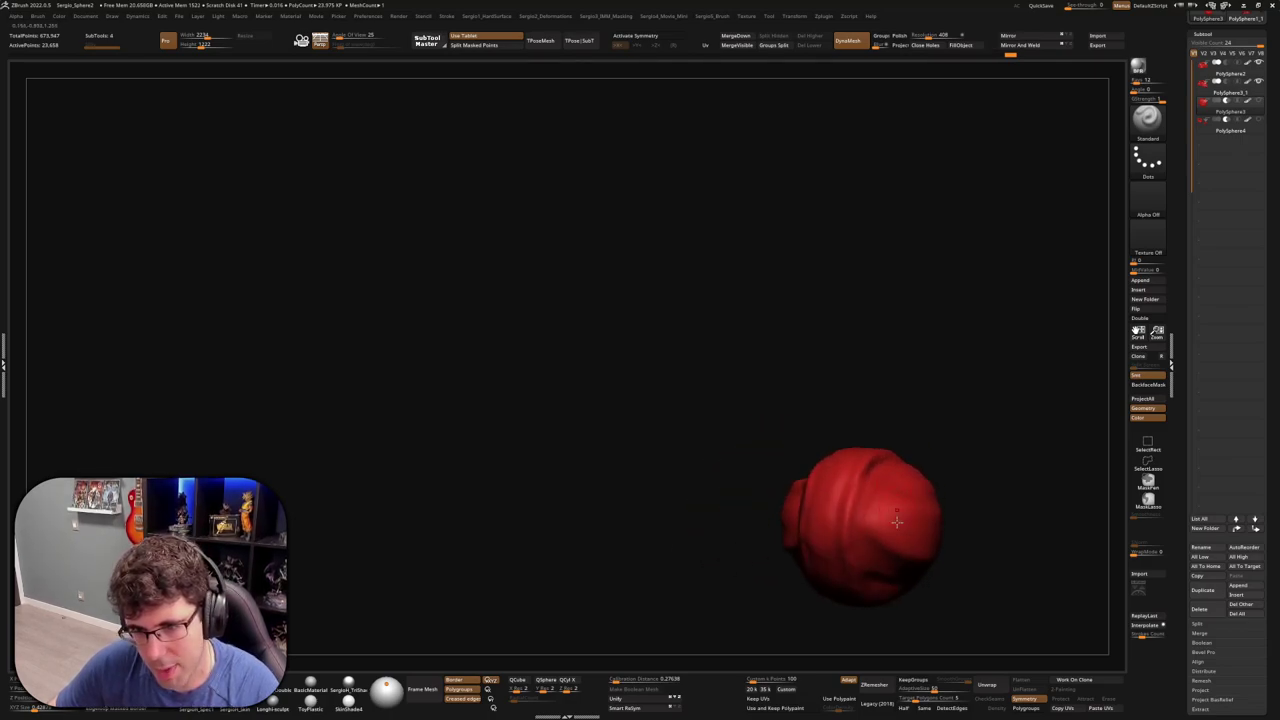
mouse_move(937, 562)
right_mouse_down()
mouse_move(923, 471)
mouse_move(806, 440)
mouse_move(787, 513)
mouse_move(750, 529)
right_mouse_up()
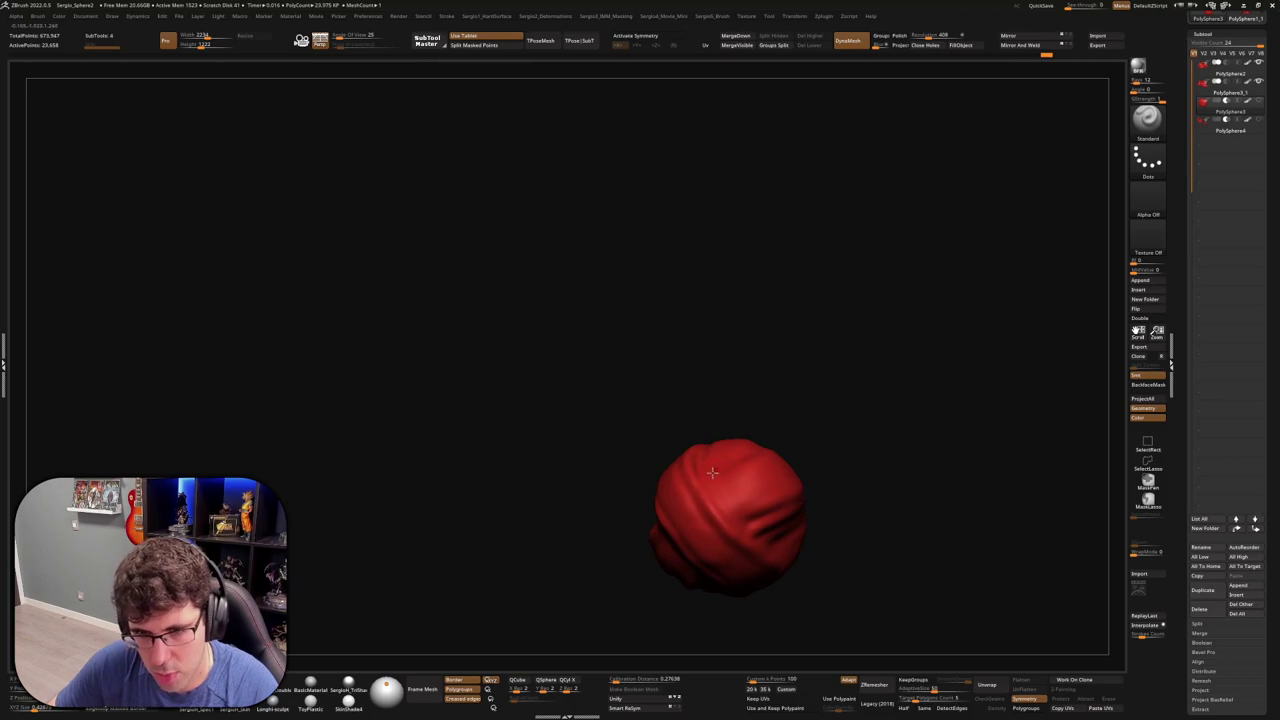
right_click_drag(803, 440, 752, 464)
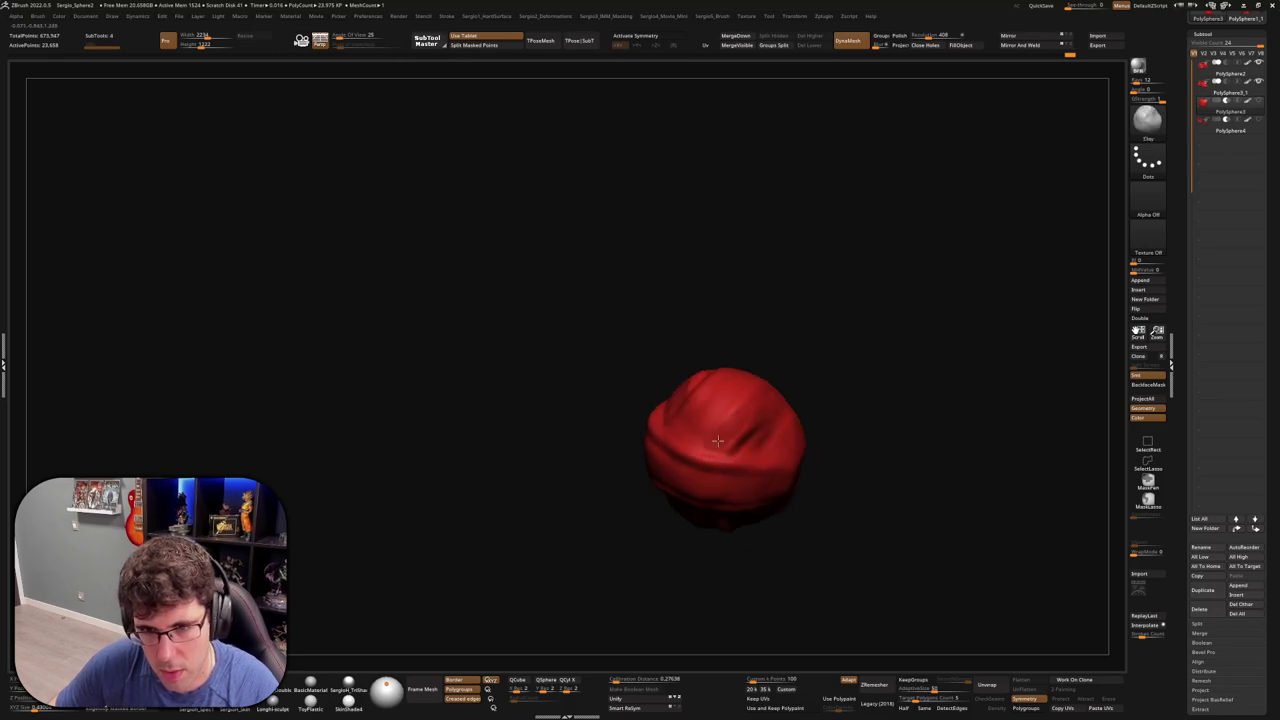
left_click(734, 465, "ctrl+shift")
Zoom in on the knot and nudge its shape with the Move brush
mouse_move(734, 465)
right_mouse_down()
mouse_move(705, 428)
mouse_move(731, 418)
mouse_move(686, 423)
mouse_move(657, 376)
right_mouse_up()
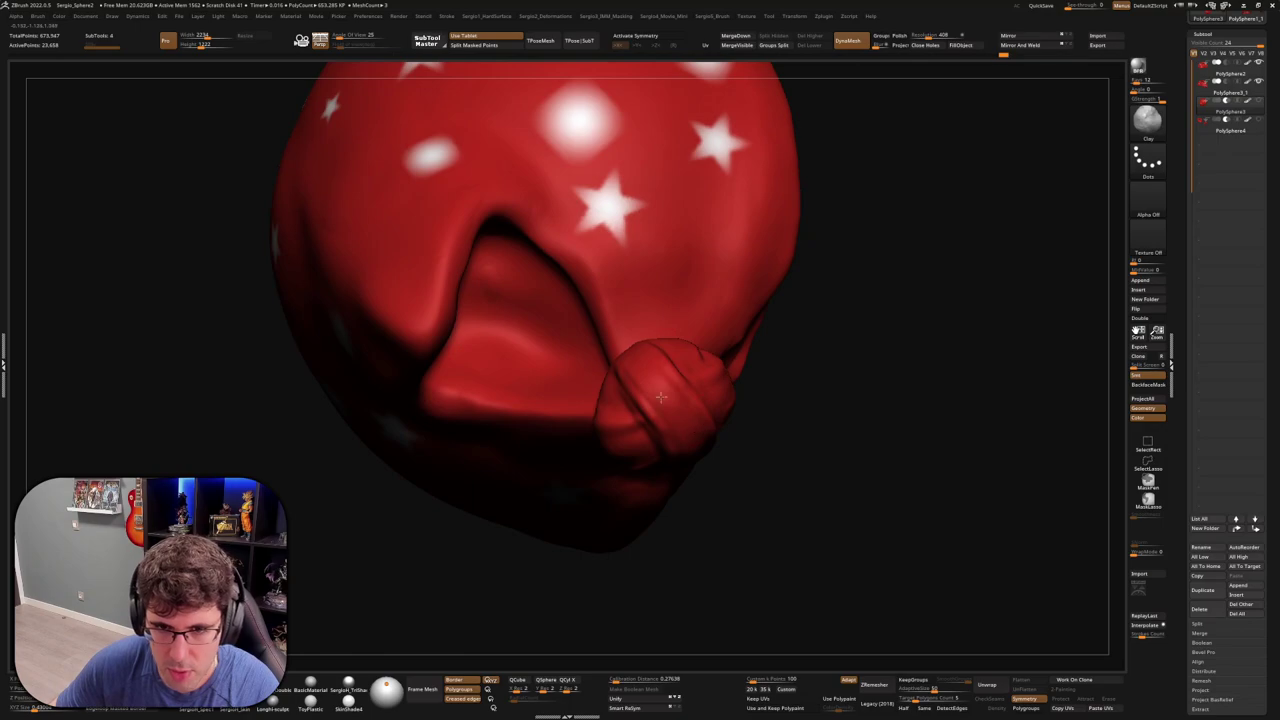
right_click_drag(724, 466, 698, 423)
right_click_drag(709, 473, 743, 451)
mouse_move(754, 515)
right_mouse_down()
mouse_move(772, 488)
mouse_move(845, 465)
mouse_move(800, 461)
right_mouse_up()
key("b")
key("m")
key("v")
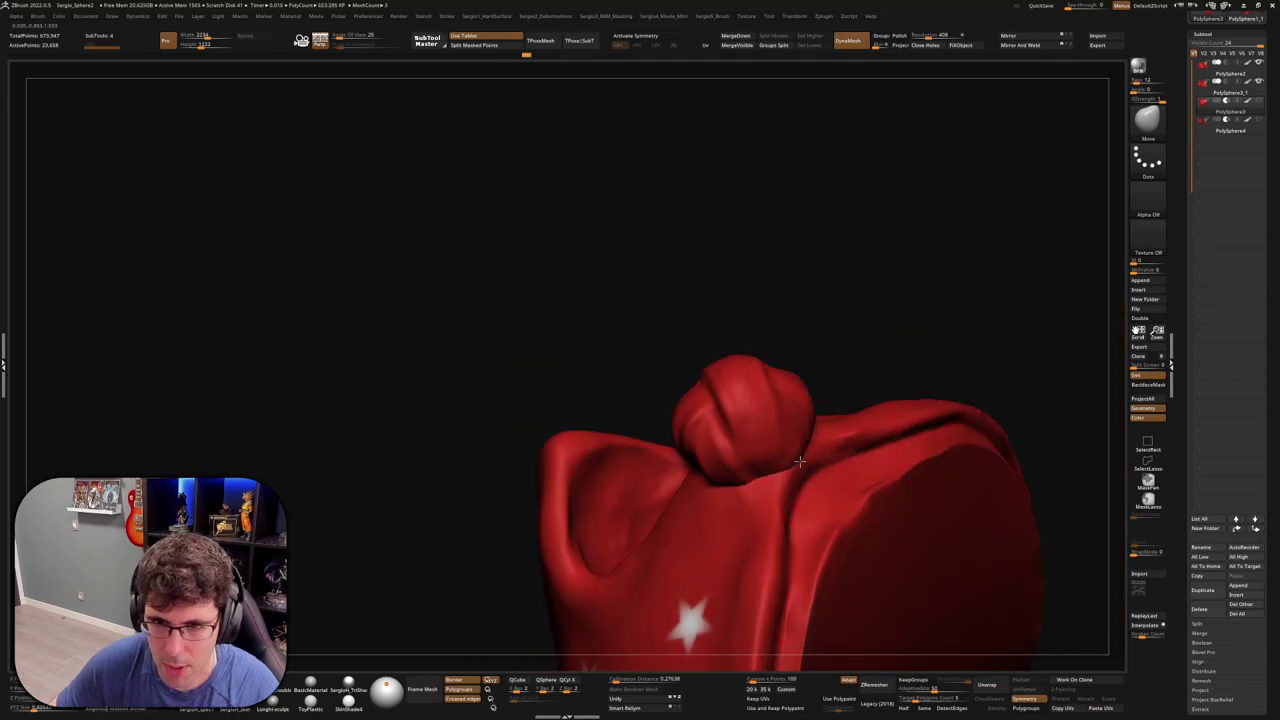
left_click_drag(793, 447, 785, 475)
Carve fold detail into the knot and build it up with ClayBuildup strokes
mouse_move(785, 470)
right_mouse_down()
mouse_move(729, 320)
mouse_move(717, 337)
right_mouse_up()
mouse_move(700, 330)
left_mouse_down()
mouse_move(712, 260)
mouse_move(695, 335)
left_mouse_up()
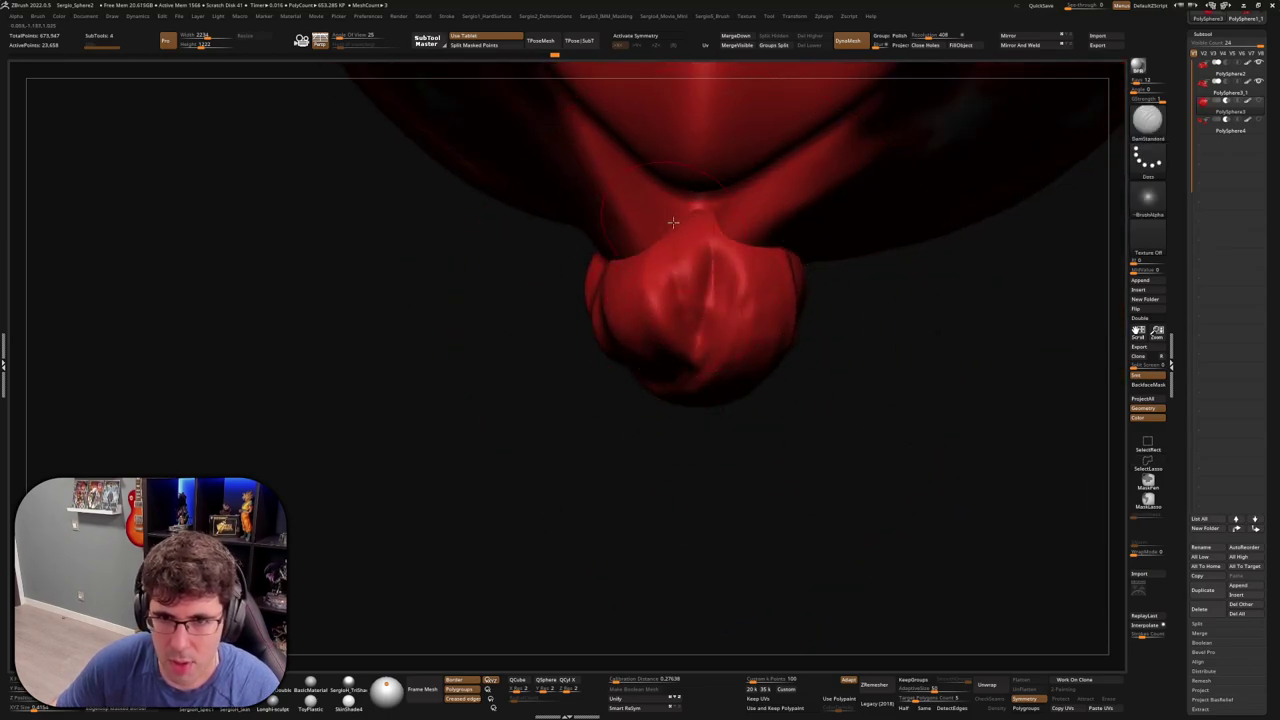
left_click_drag(670, 270, 725, 319)
right_click_drag(725, 319, 716, 317)
key("b")
key("c")
key("b")
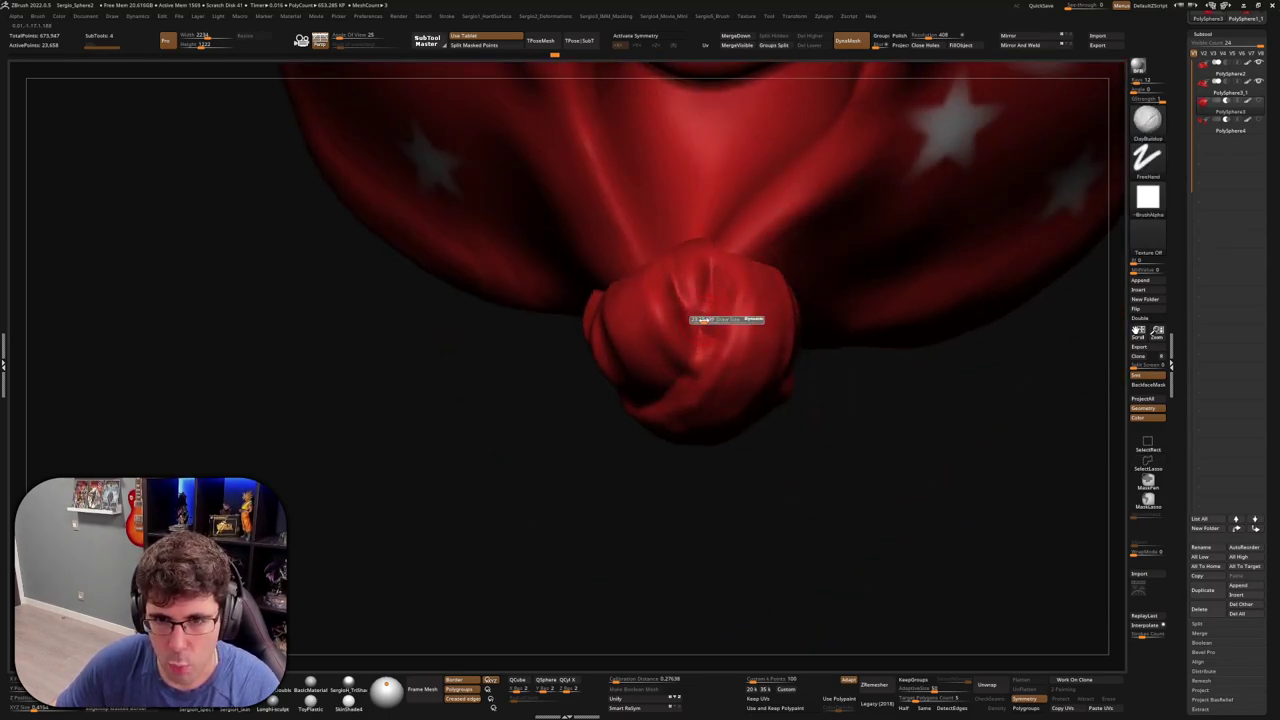
left_click_drag(705, 318, 687, 266)
left_click_drag(708, 322, 718, 283)
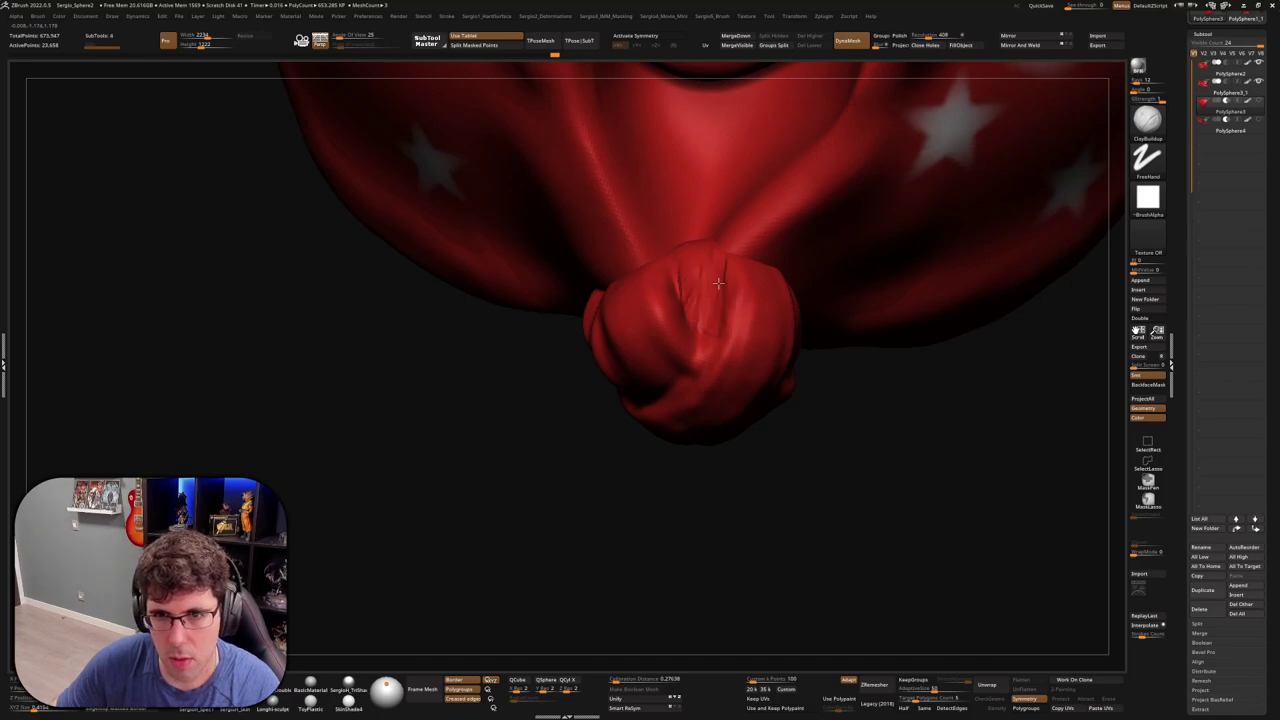
Smooth the knot's creases with Smooth Stronger and review the whole sack
key("shift")
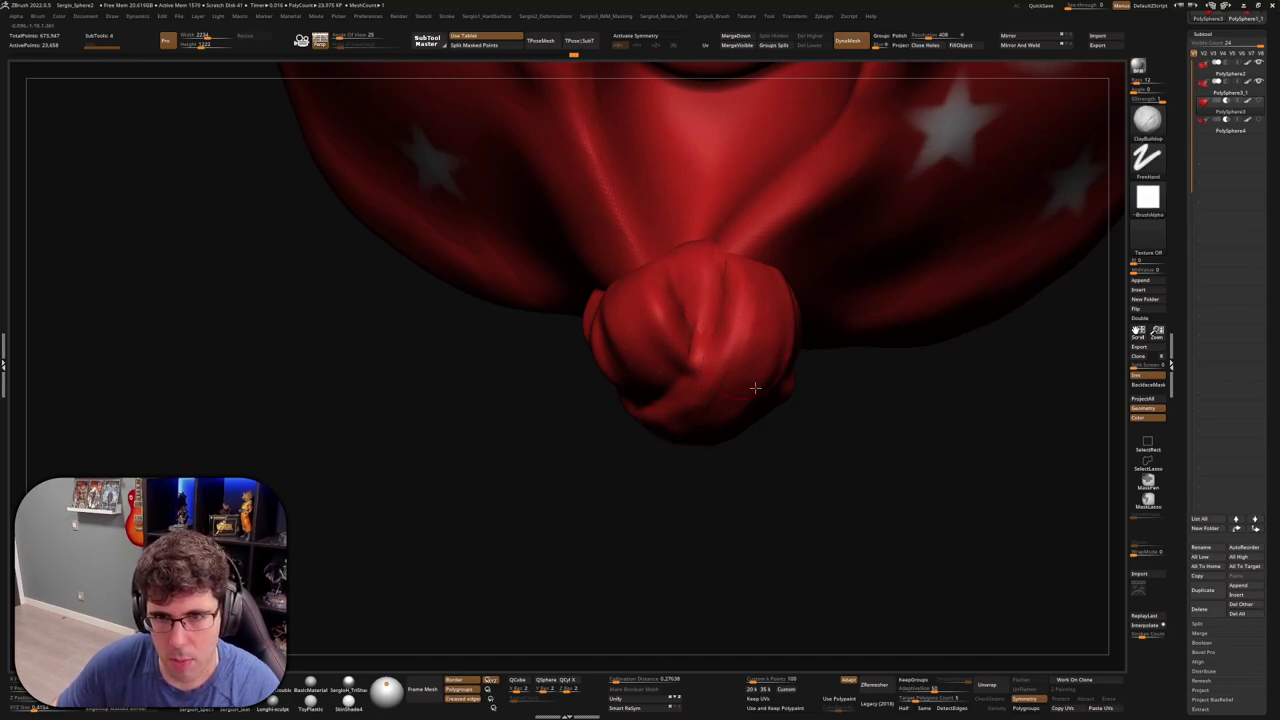
mouse_move(683, 260)
right_mouse_down()
mouse_move(690, 360)
mouse_move(741, 422)
right_mouse_up()
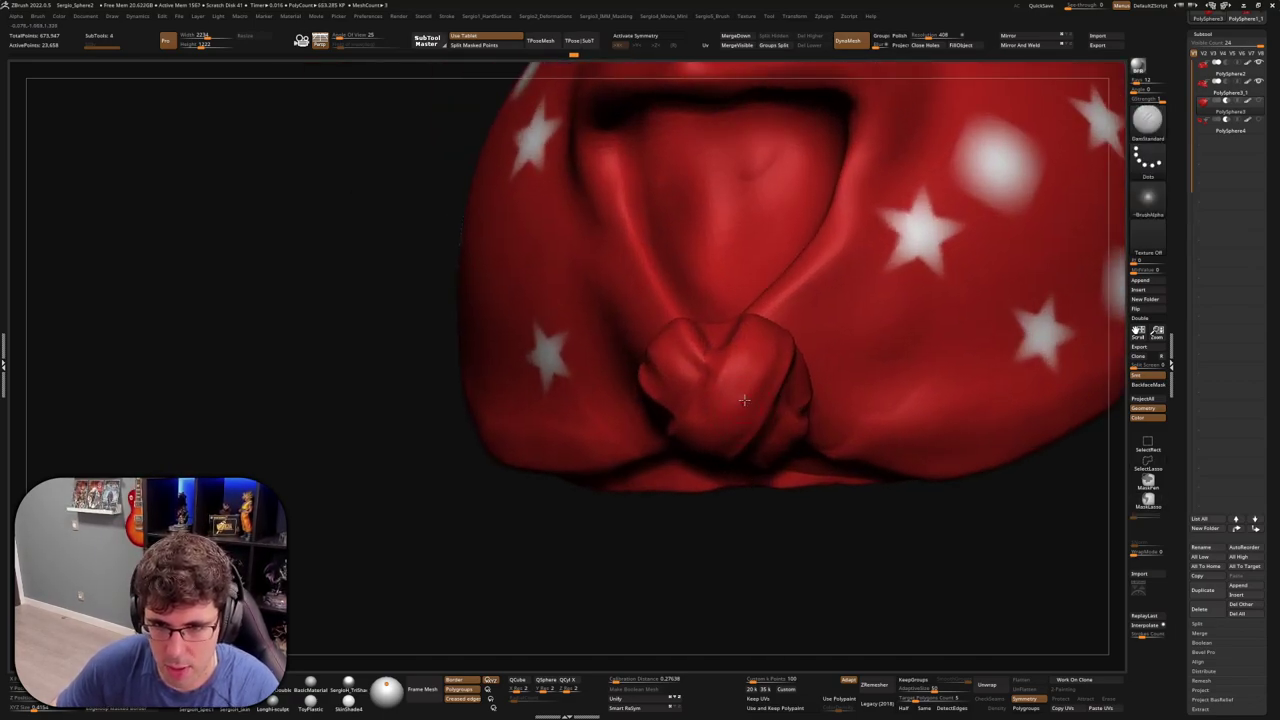
mouse_move(705, 437)
left_mouse_down("shift")
mouse_move(758, 345)
mouse_move(755, 378)
mouse_move(762, 321)
left_mouse_up("shift")
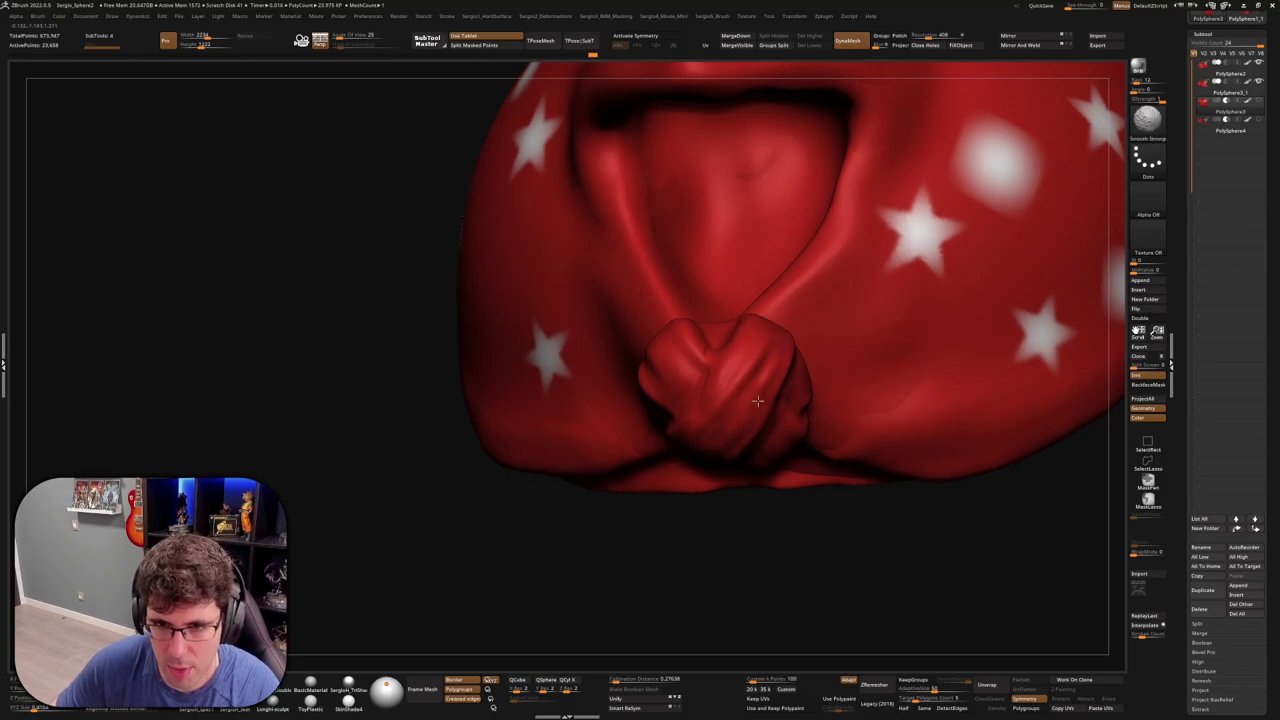
right_click_drag(690, 465, 740, 404)
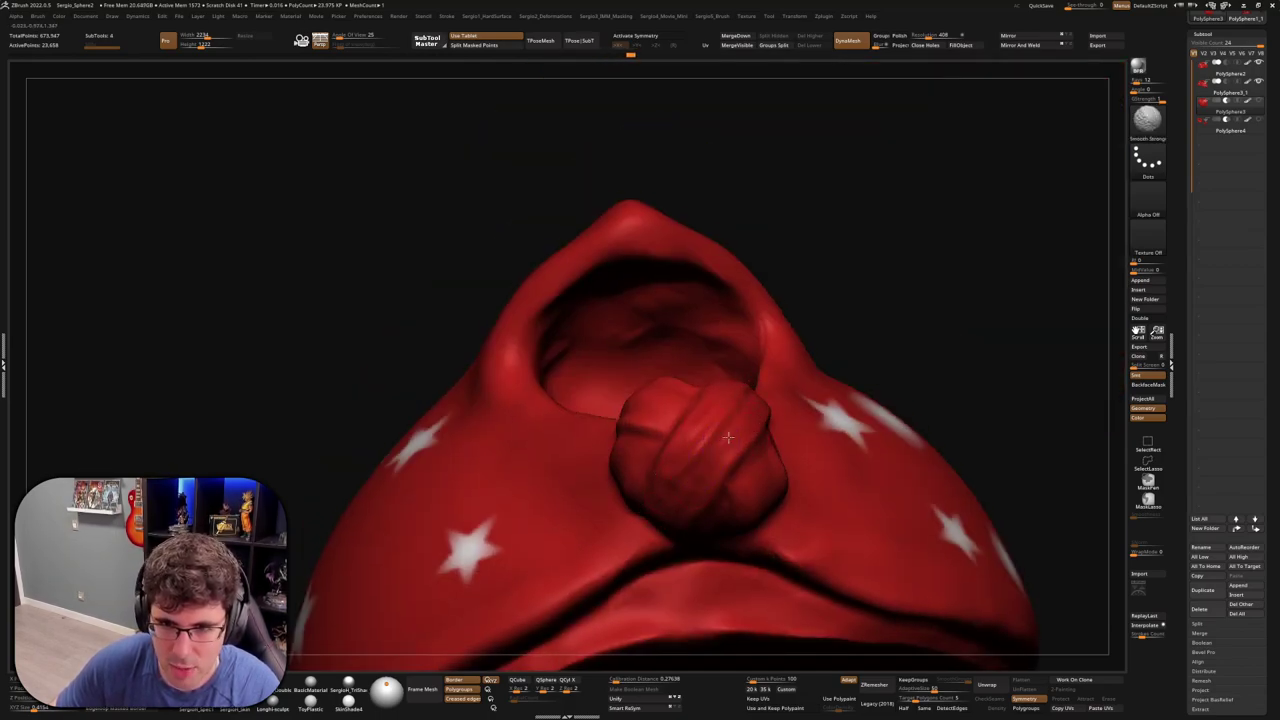
right_click_drag(730, 408, 740, 397)
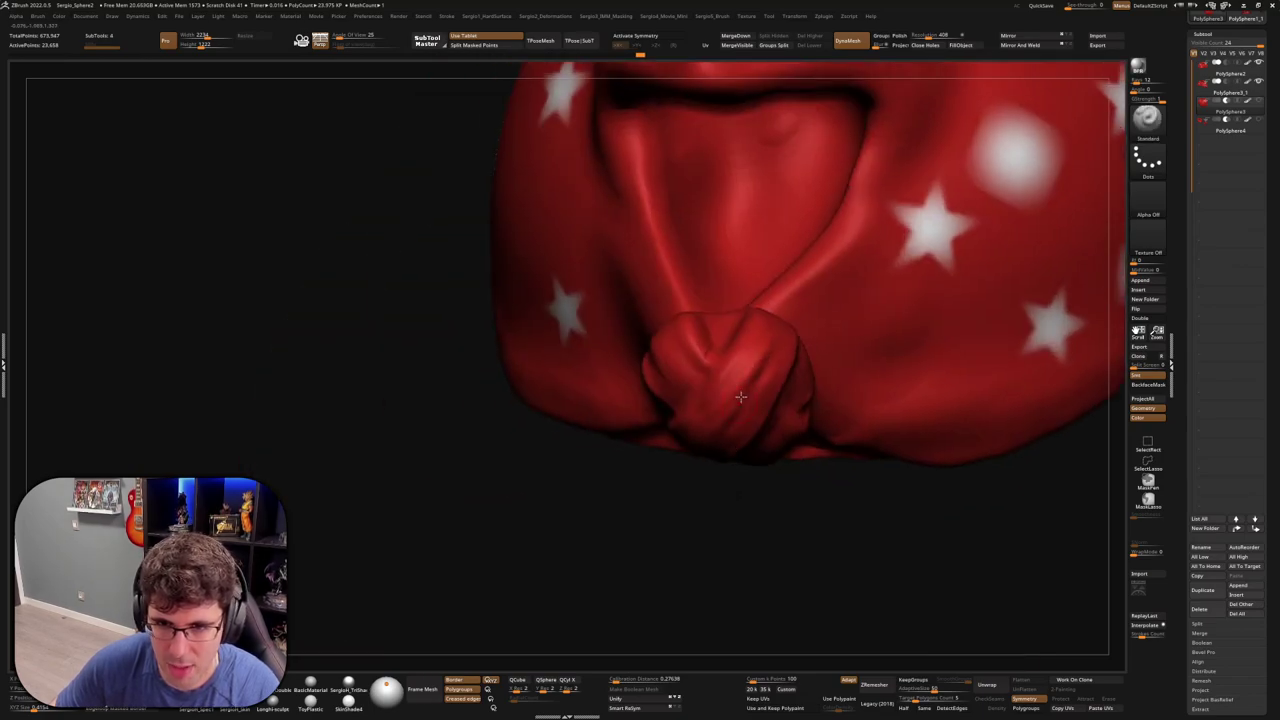
mouse_move(686, 443)
right_mouse_down()
mouse_move(700, 449)
mouse_move(706, 392)
right_mouse_up()
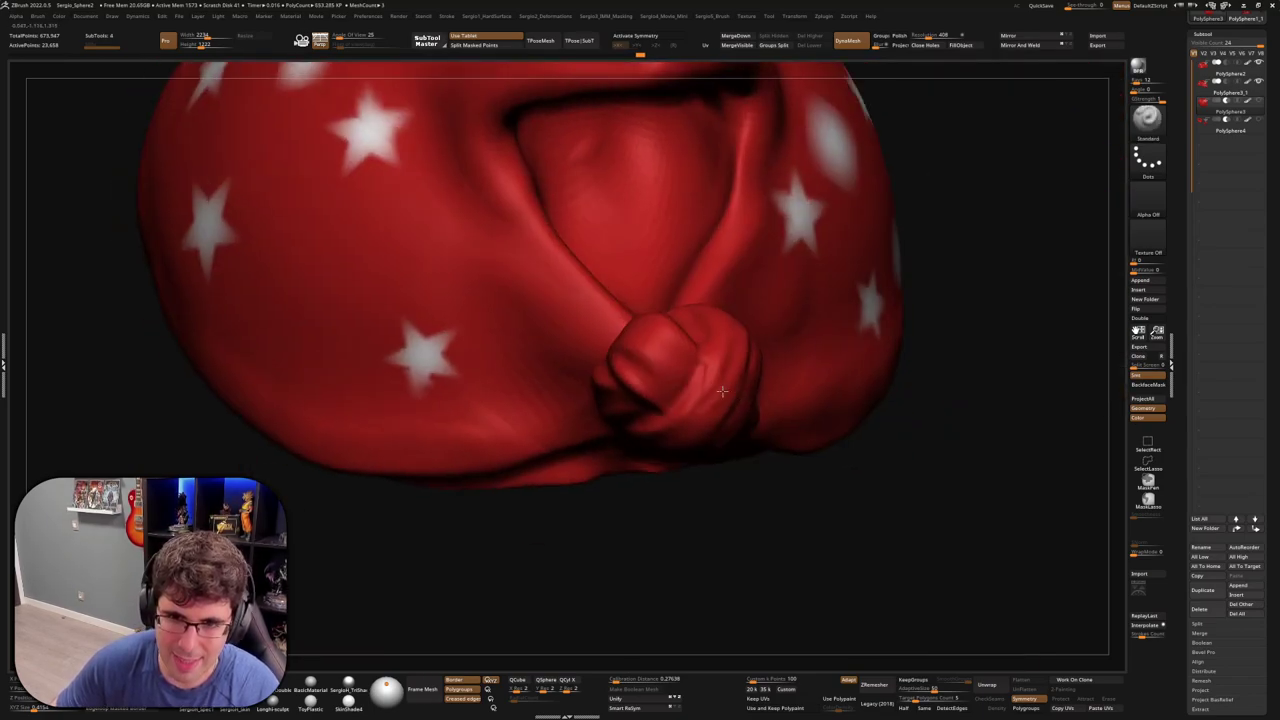
right_click_drag(659, 472, 646, 354)
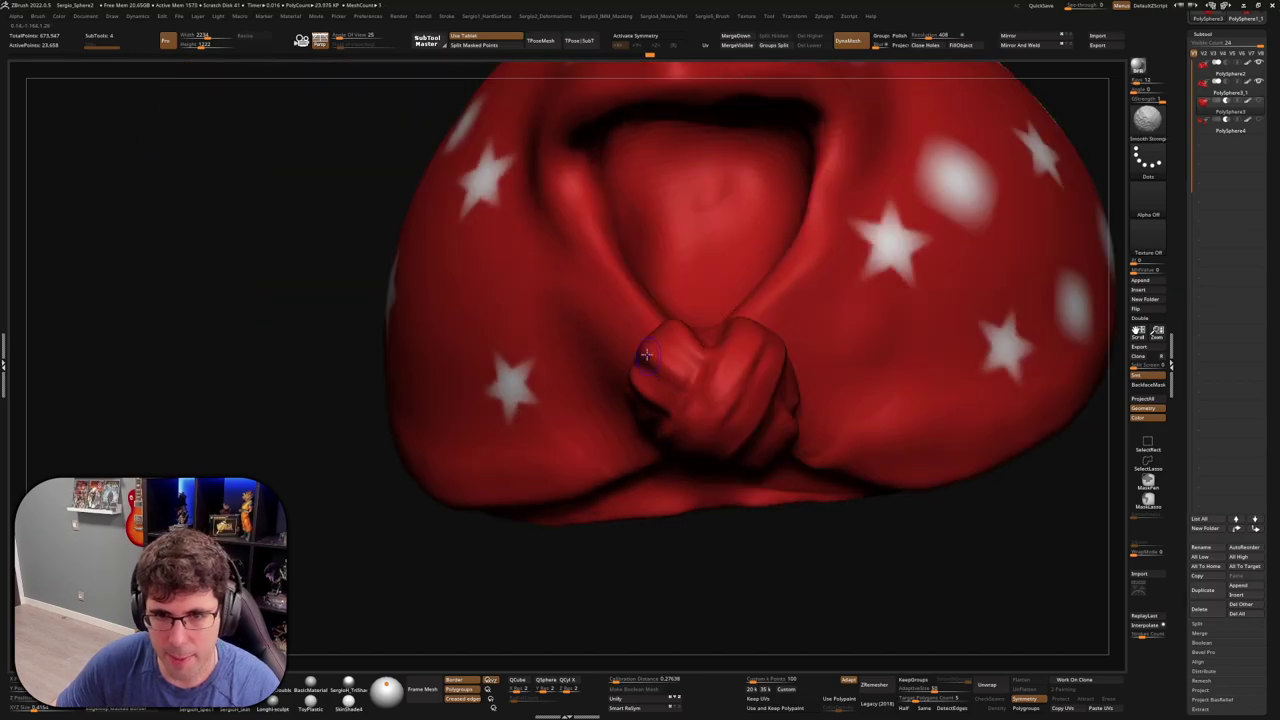
right_click_drag(746, 438, 742, 374)
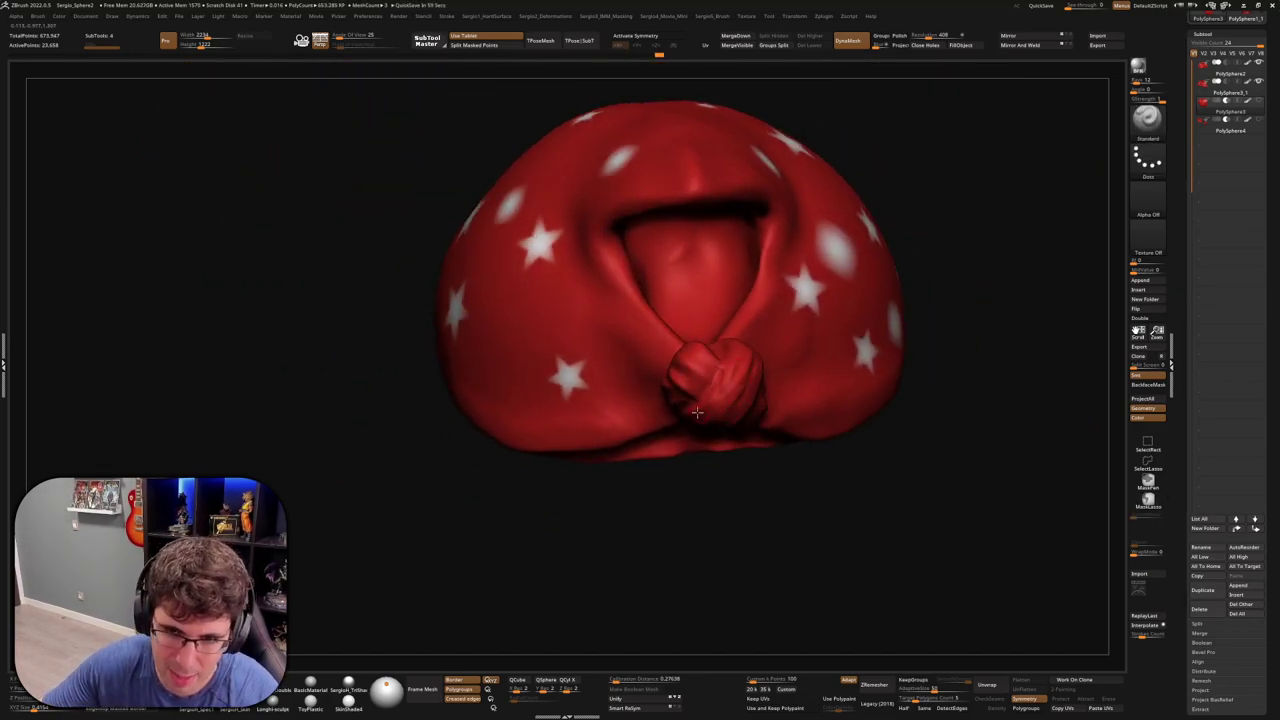
mouse_move(697, 412)
right_mouse_down("ctrl")
mouse_move(780, 415)
mouse_move(793, 318)
right_mouse_up("ctrl")
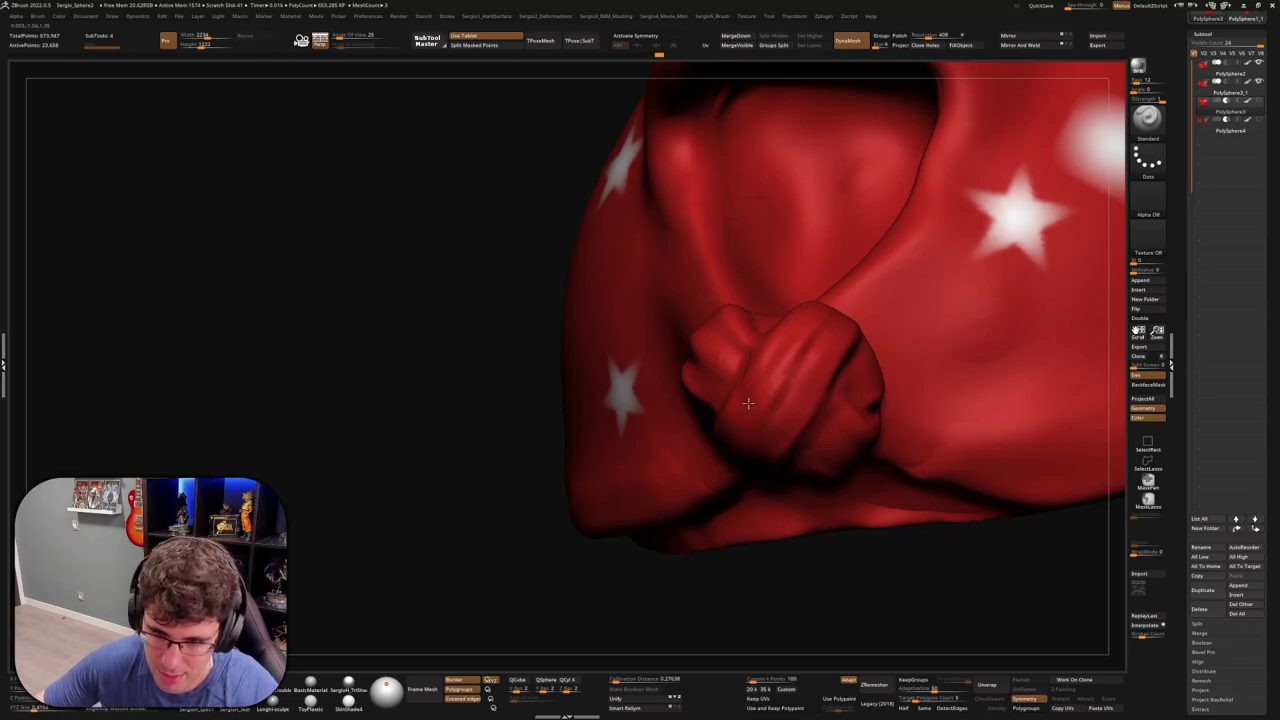
right_click_drag(748, 403, 764, 406)
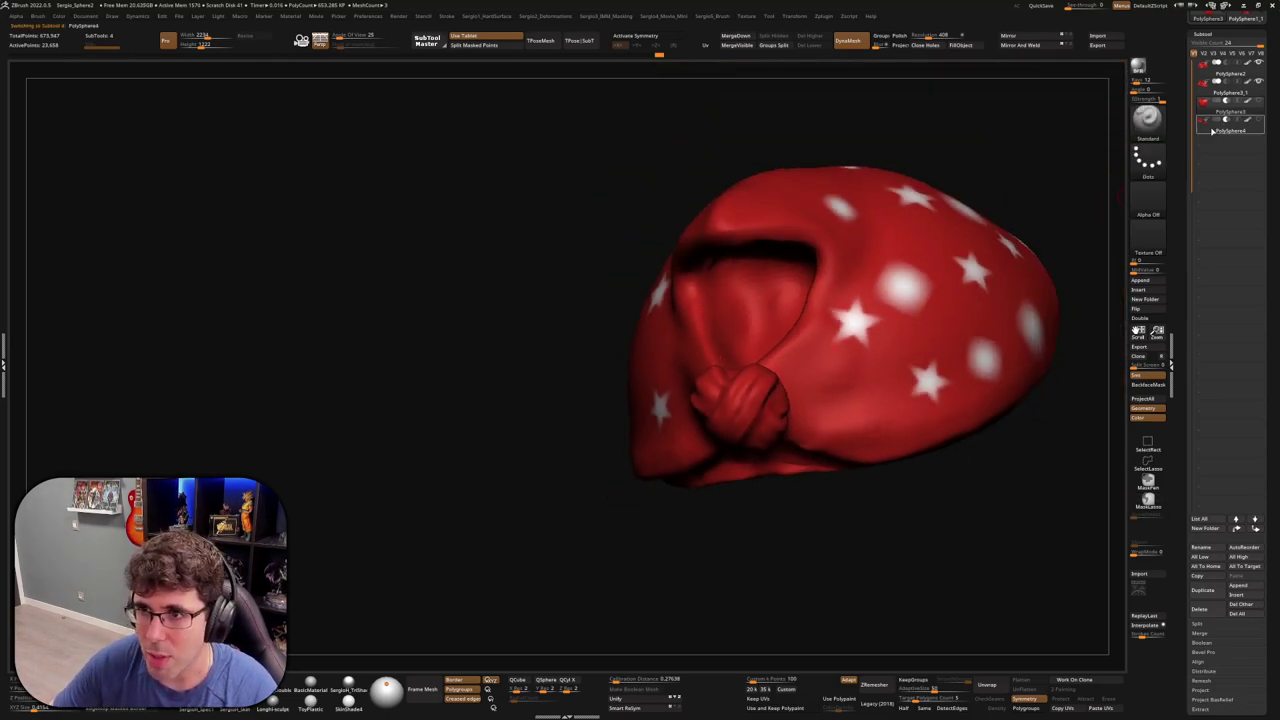
Select and solo the bow subtool, then reshape its ribbon tail and upper loop
mouse_move(900, 300)
right_mouse_down()
mouse_move(957, 296)
mouse_move(832, 410)
mouse_move(878, 432)
right_mouse_up()
left_click(1262, 103)
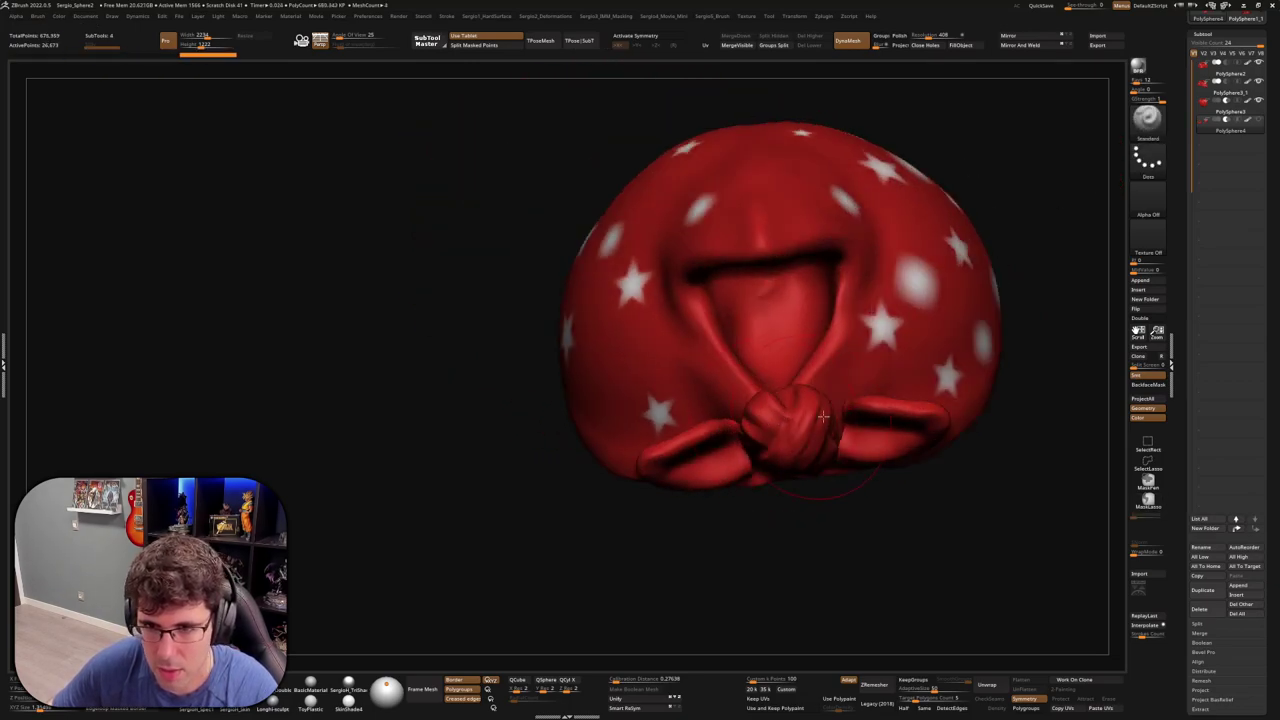
left_click(878, 432, "ctrl+shift")
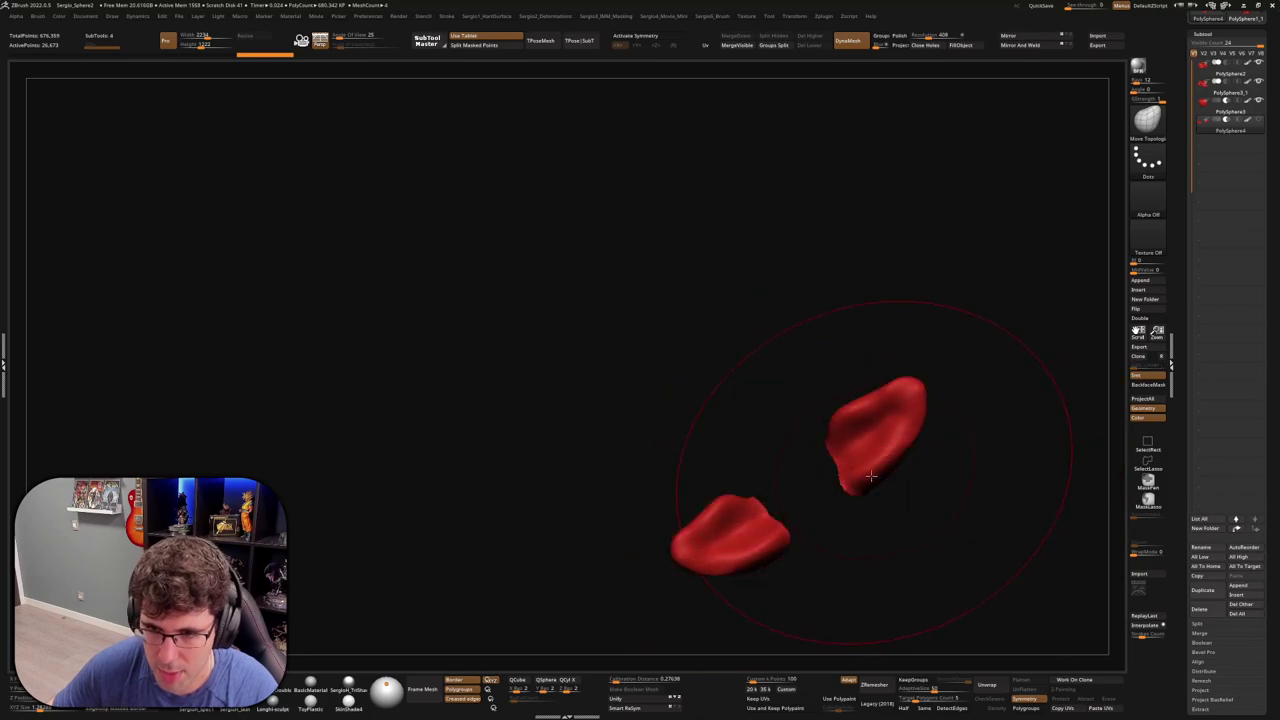
right_click_drag(814, 471, 851, 459)
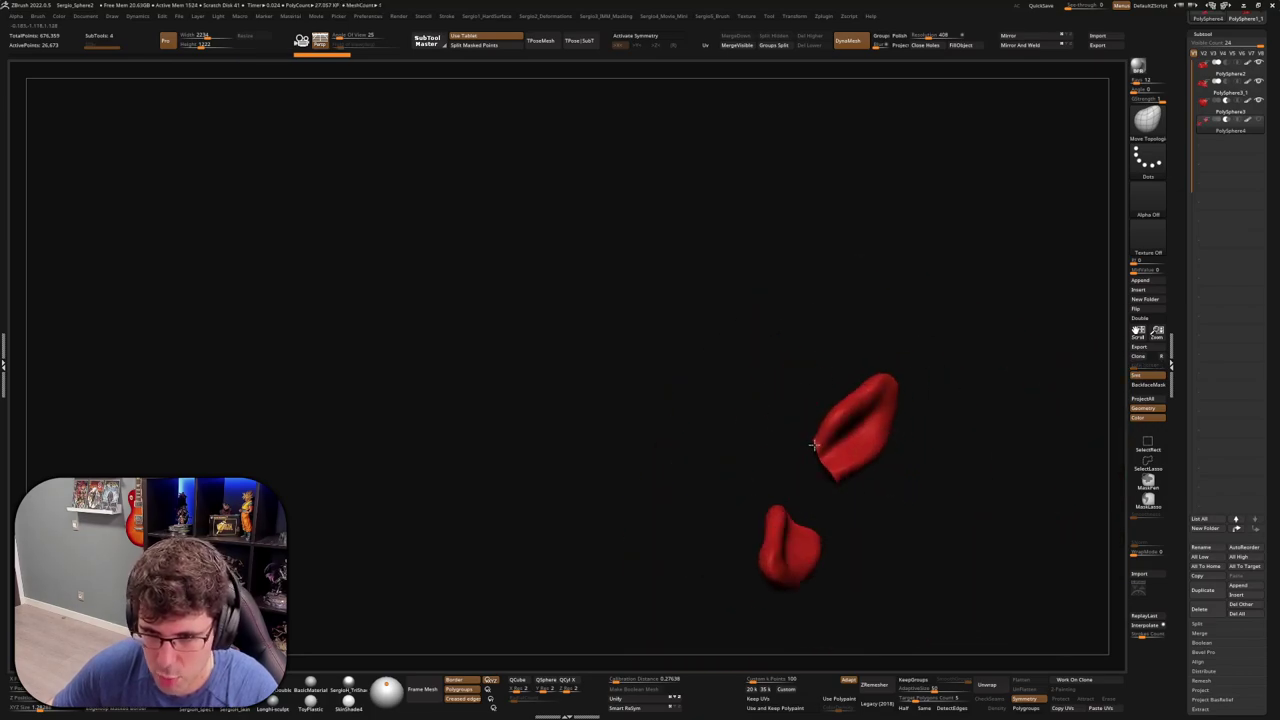
left_click(876, 444, "ctrl+shift")
mouse_move(876, 444)
left_mouse_down()
mouse_move(833, 511)
mouse_move(816, 459)
mouse_move(810, 520)
mouse_move(831, 512)
left_mouse_up()
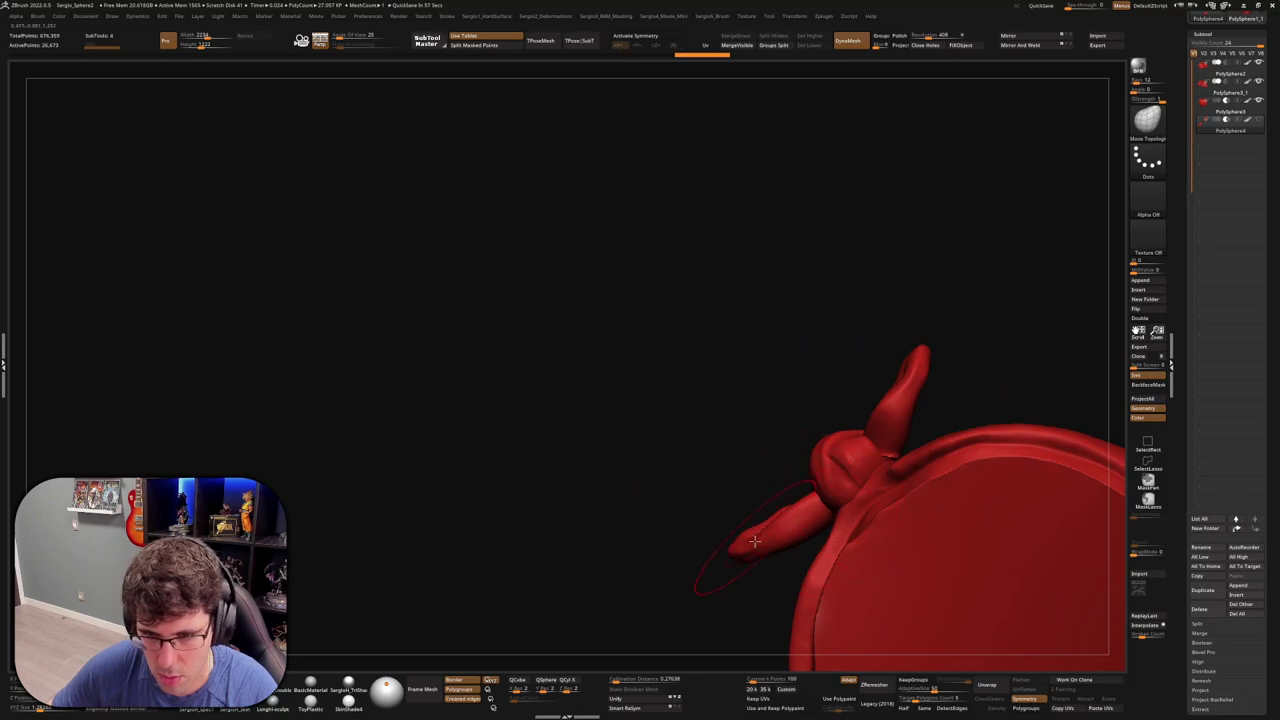
left_click_drag(754, 541, 736, 550)
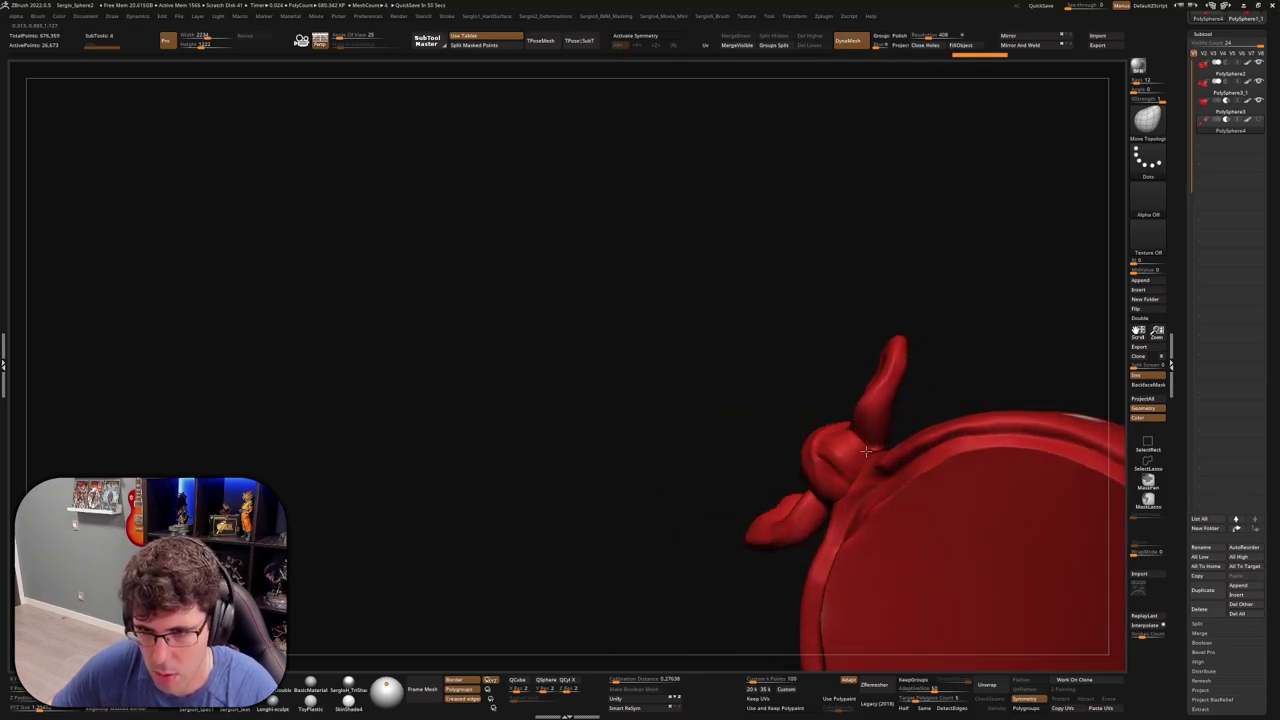
mouse_move(866, 452)
right_mouse_down()
mouse_move(919, 406)
mouse_move(953, 411)
right_mouse_up()
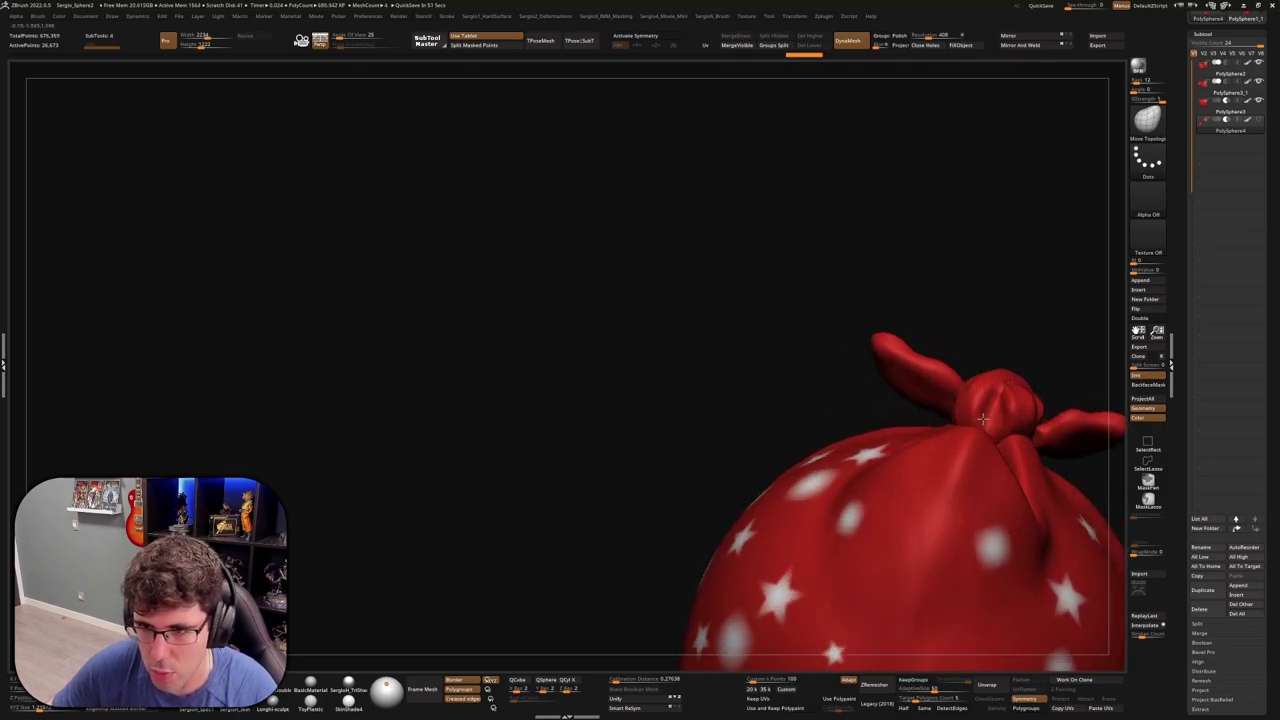
left_click_drag(983, 420, 871, 314)
mouse_move(871, 314)
right_mouse_down()
mouse_move(950, 422)
mouse_move(855, 388)
right_mouse_up()
Rotate the two bow loops with Transpose and frame them in view
key("w")
left_click(851, 385, "ctrl+shift")
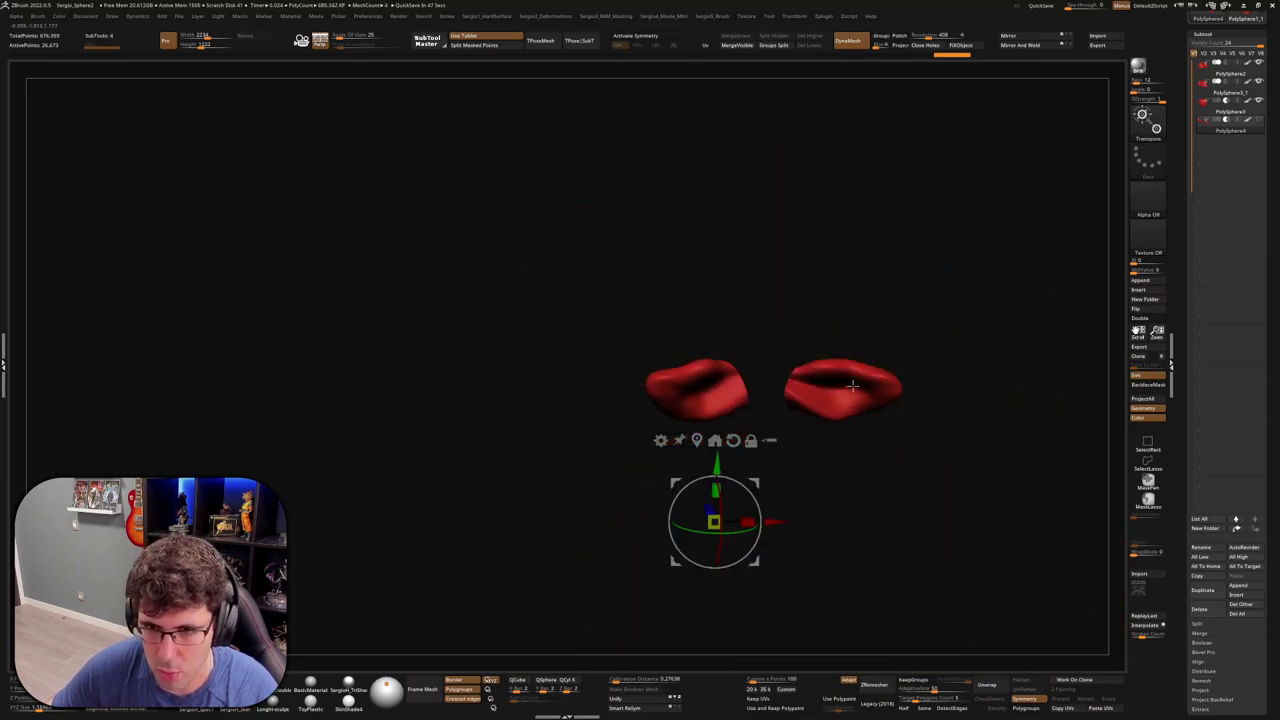
right_click_drag(780, 286, 934, 306)
key("f")
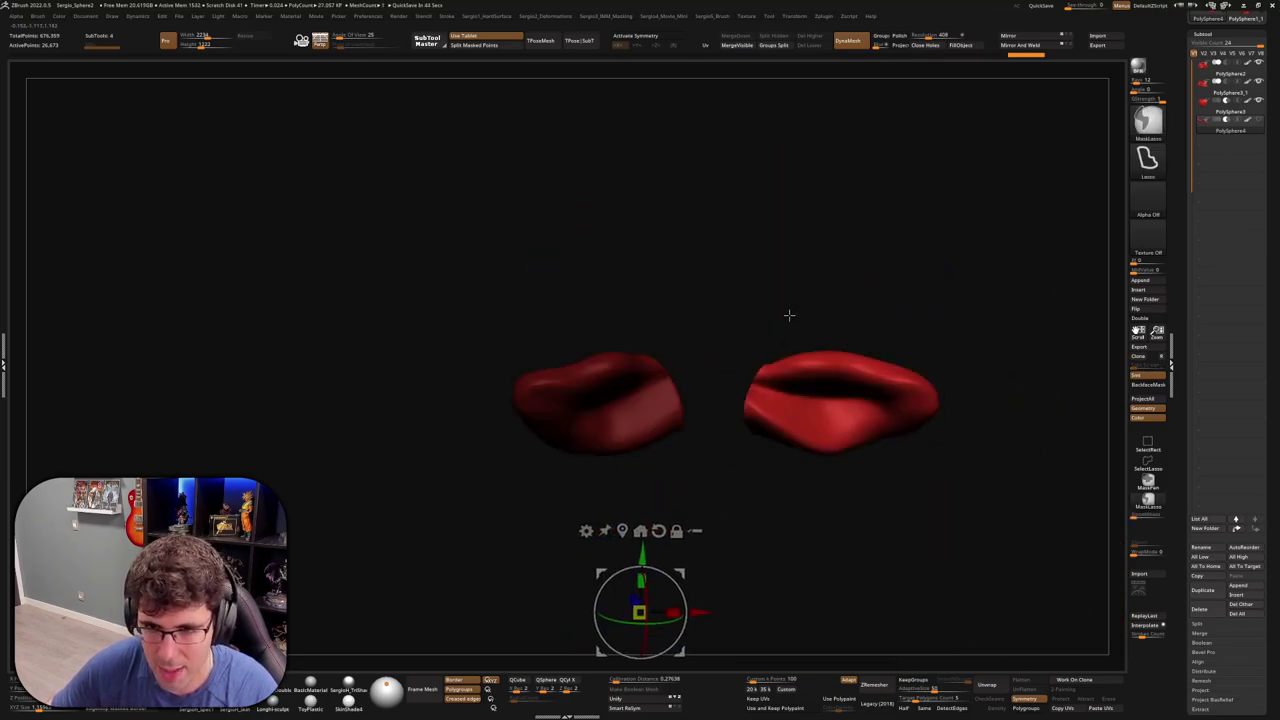
left_click(752, 383)
left_click(797, 340, "ctrl+shift")
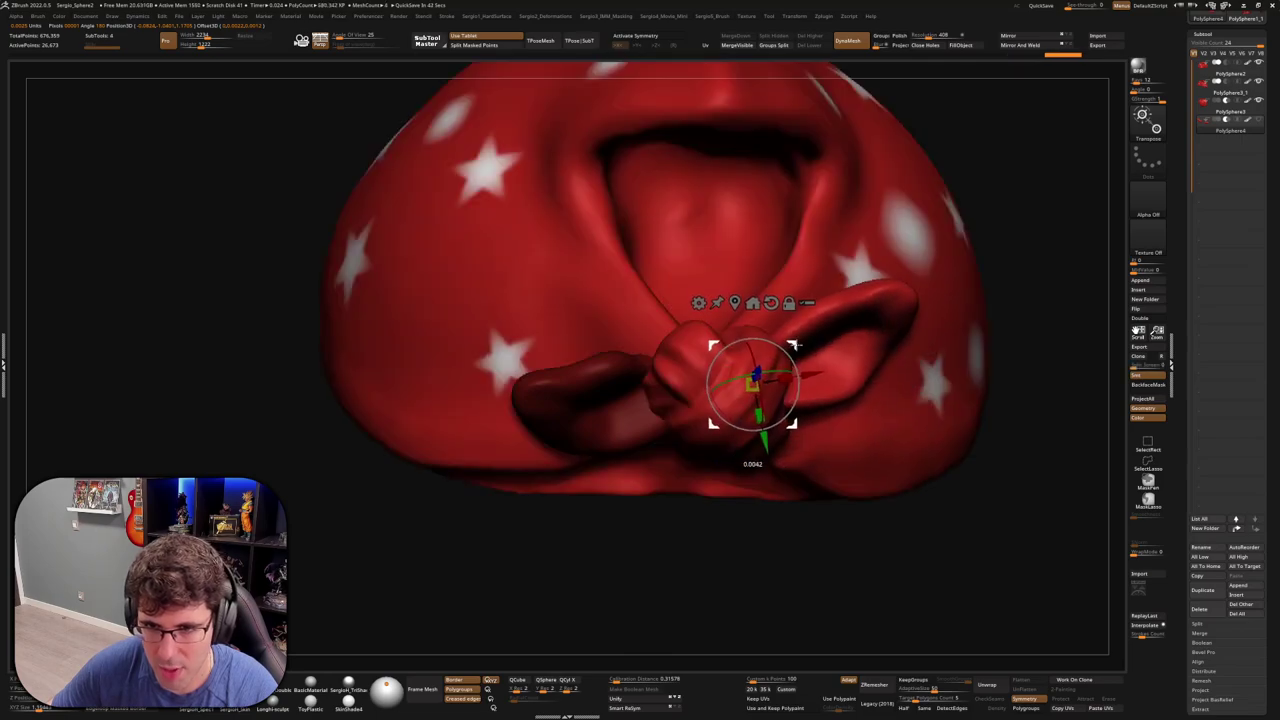
Pull the left bow loop up into a larger lobe and select the sack body subtool
key("q")
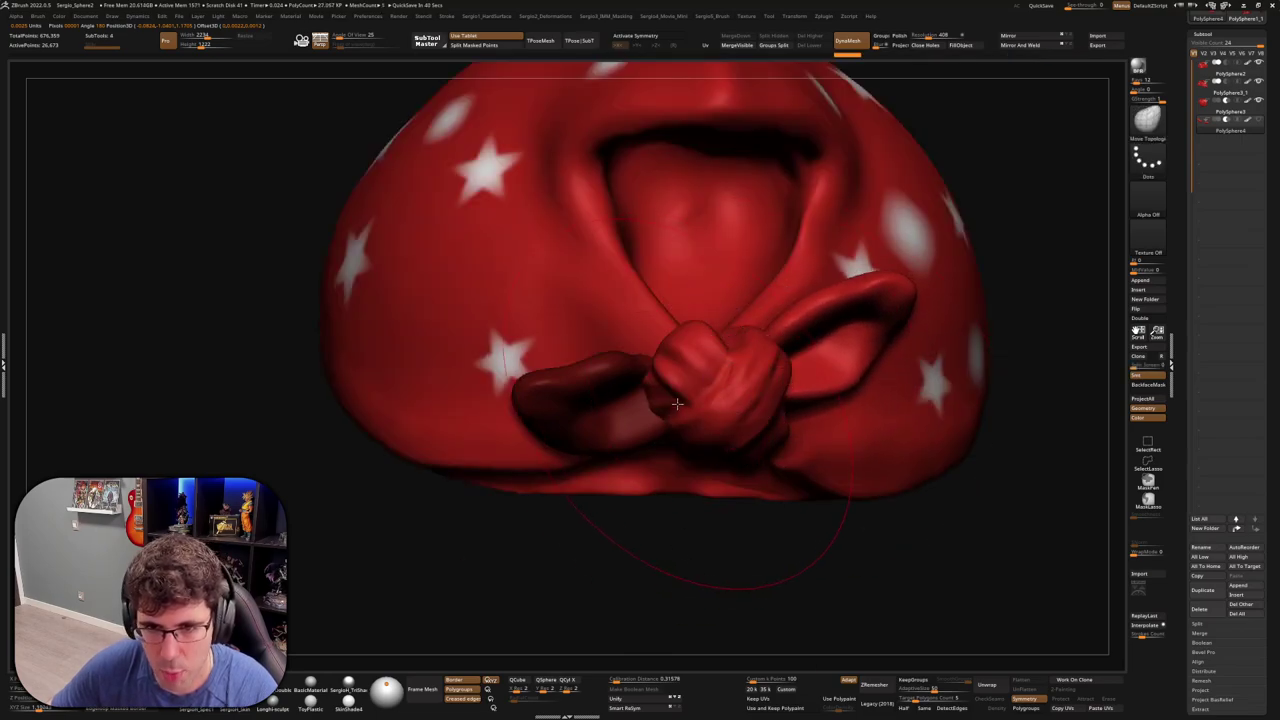
mouse_move(600, 405)
left_mouse_down()
mouse_move(570, 375)
mouse_move(541, 393)
mouse_move(560, 380)
mouse_move(570, 410)
mouse_move(560, 395)
mouse_move(610, 420)
mouse_move(565, 420)
mouse_move(563, 371)
left_mouse_up()
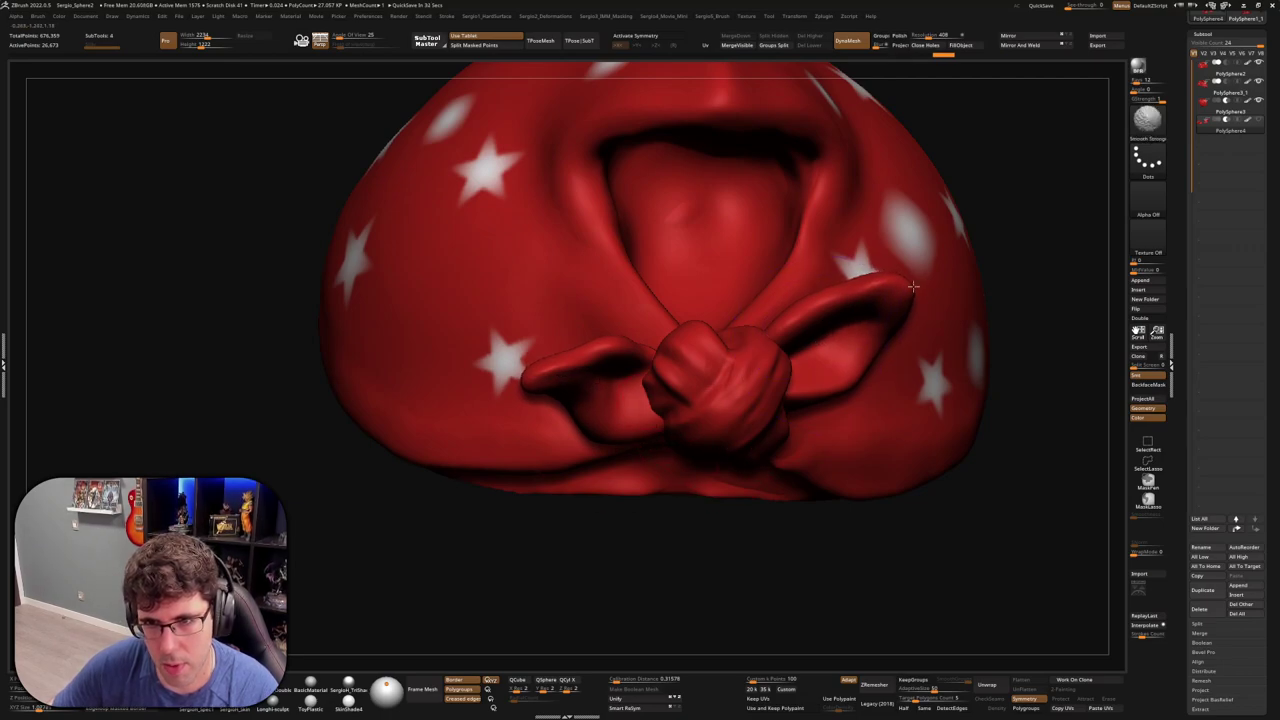
scroll(913, 287, "down", 3)
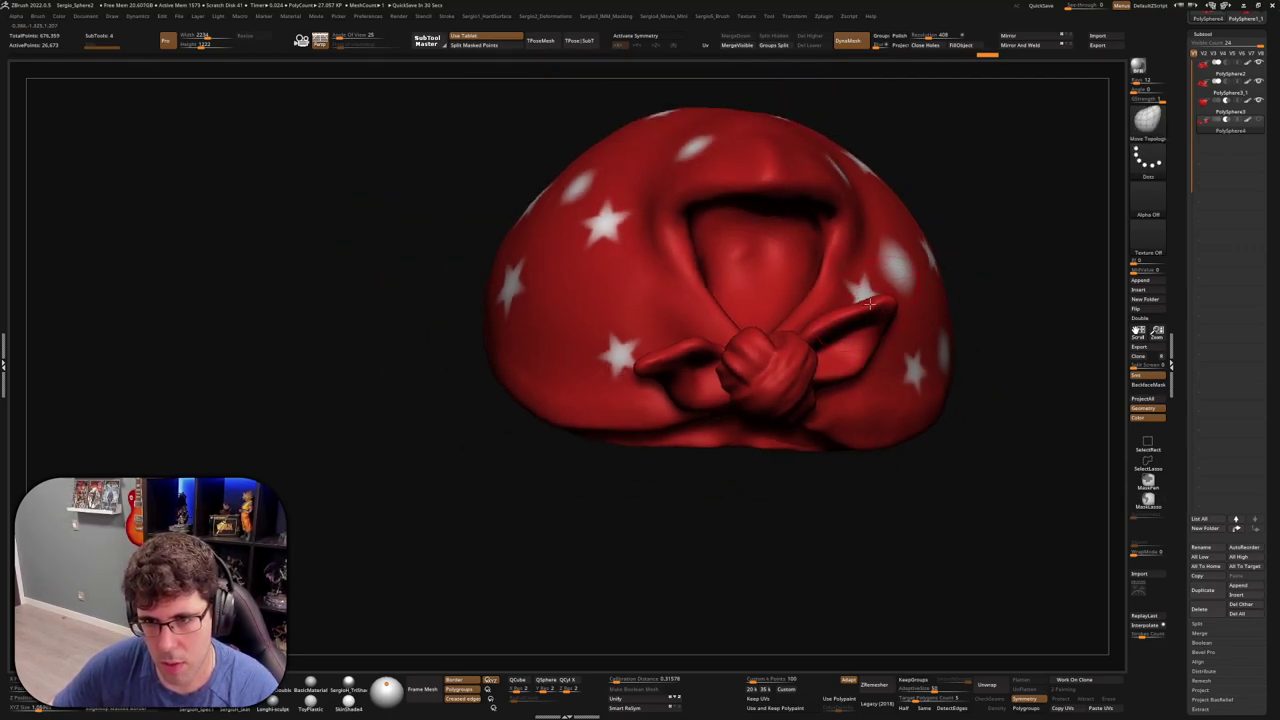
scroll(771, 423, "down", 3)
mouse_move(846, 409)
left_mouse_down()
mouse_move(797, 378)
mouse_move(706, 422)
mouse_move(752, 320)
left_mouse_up()
scroll(752, 320, "up", 3)
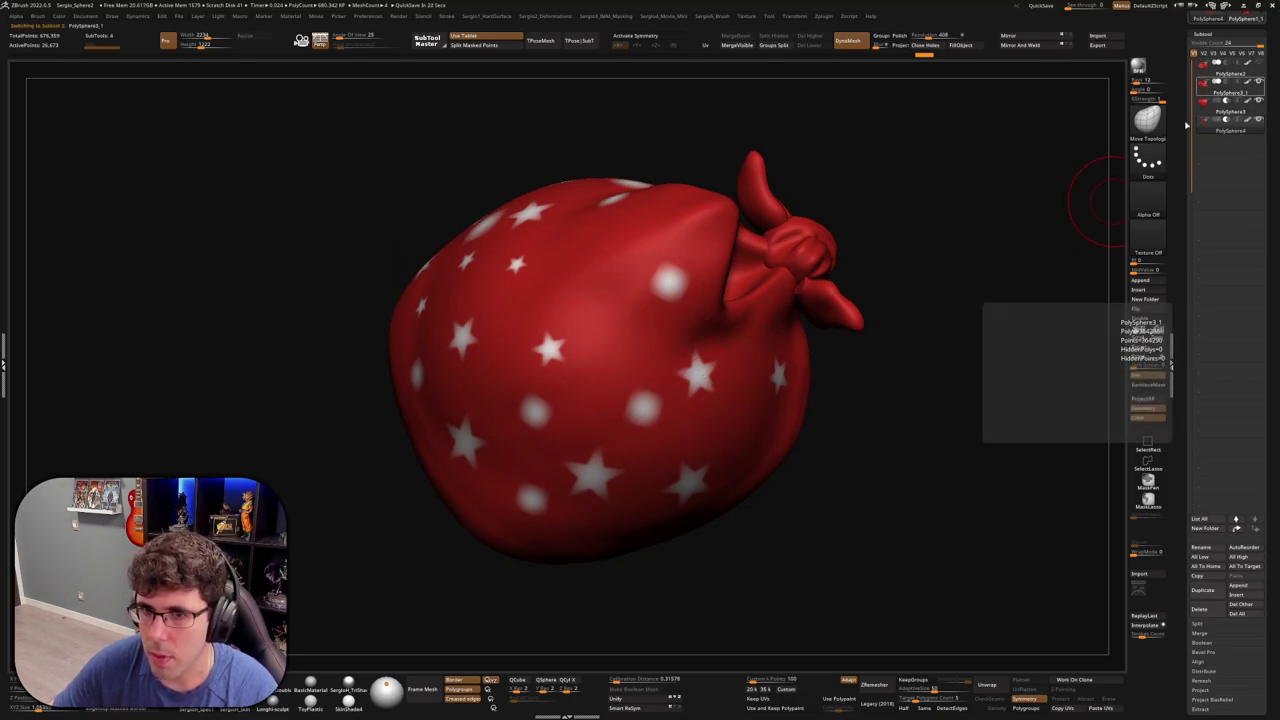
left_click(1257, 77)
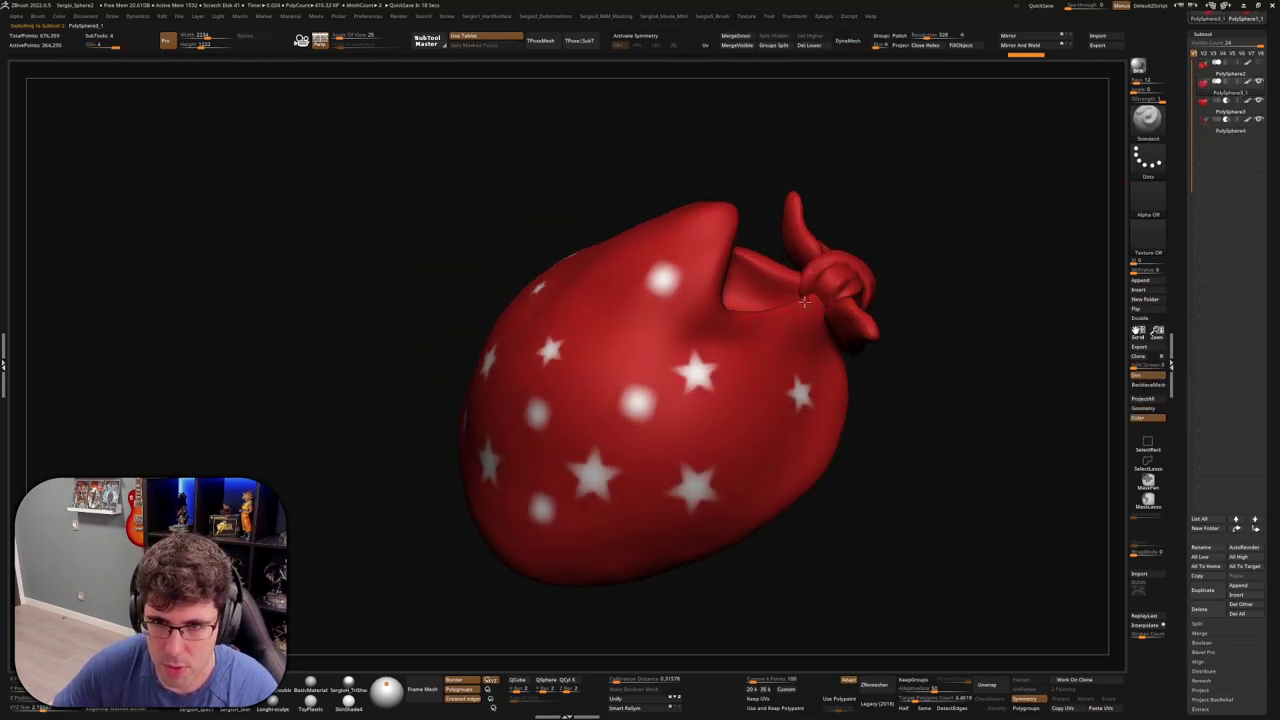
Carve a diagonal fold across the sack from the knot with DamStandard
left_click_drag(714, 388, 617, 438)
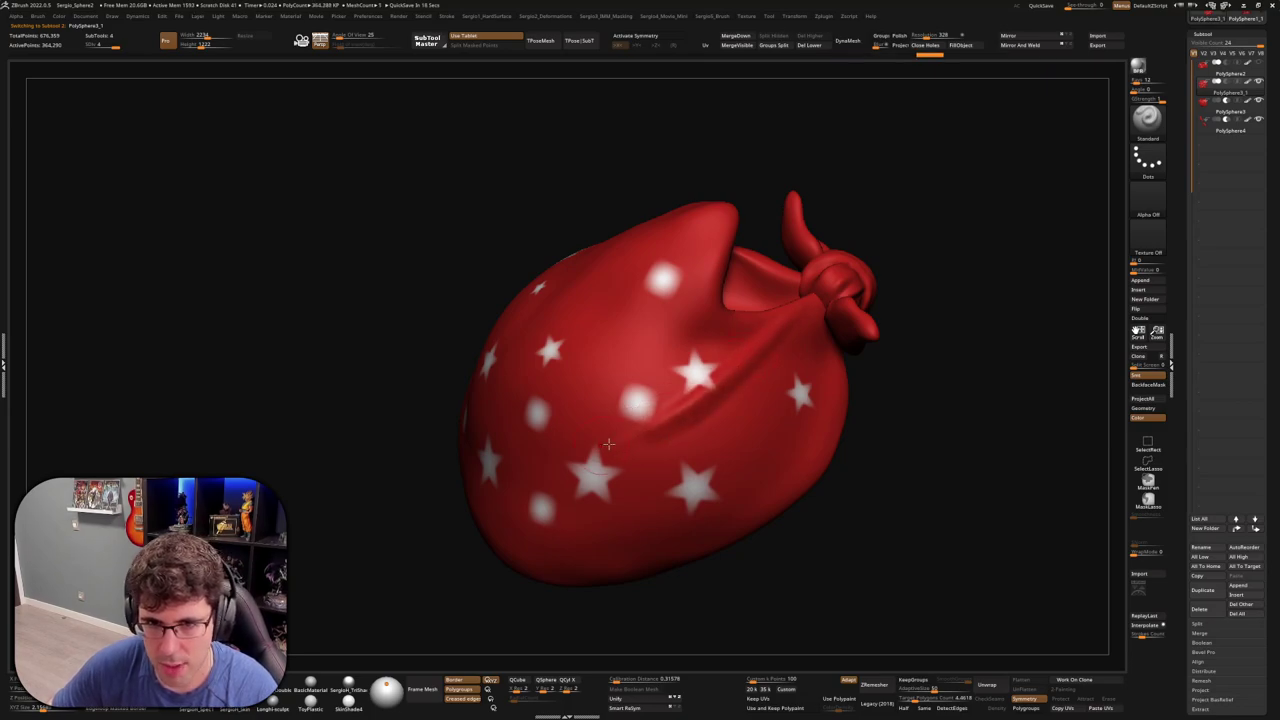
mouse_move(608, 443)
right_mouse_down()
mouse_move(726, 358)
mouse_move(765, 280)
mouse_move(681, 418)
mouse_move(750, 311)
right_mouse_up()
key("b")
key("d")
key("s")
scroll(730, 345, "up", 3)
key("b")
key("c")
key("l")
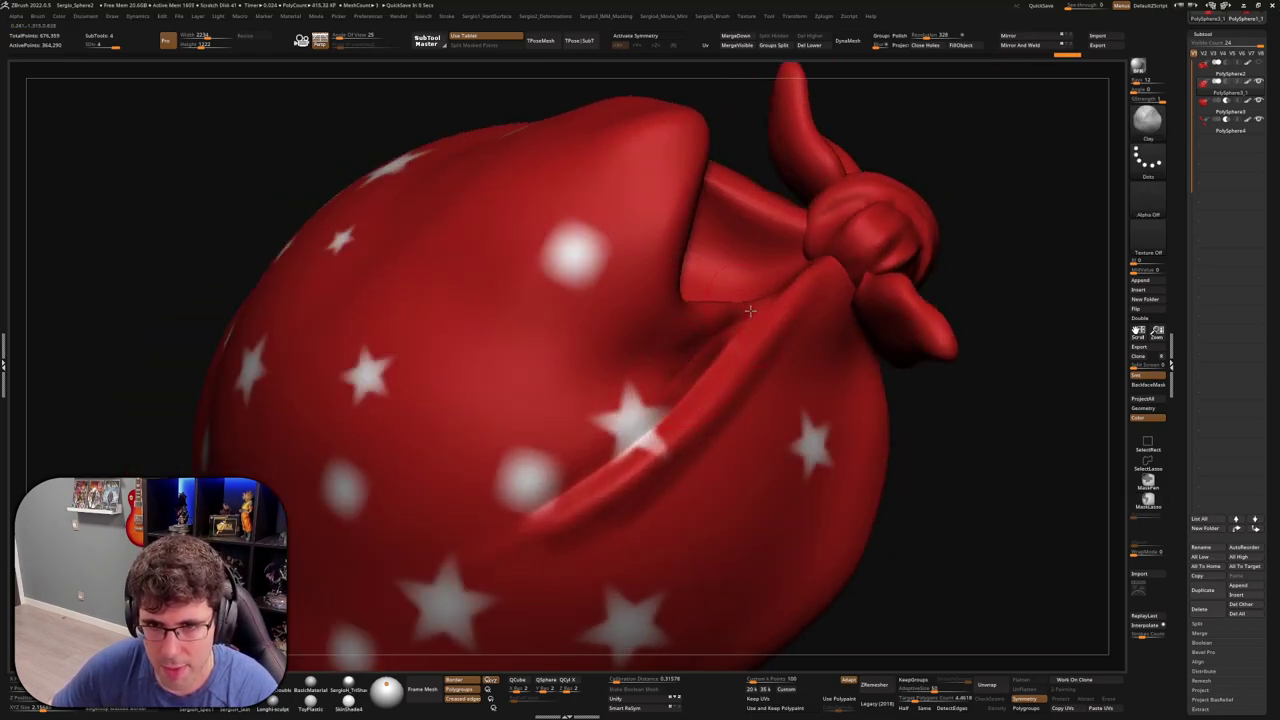
Mask along the crease and push the surface with Move to deepen the fold
right_click_drag(640, 375, 770, 240)
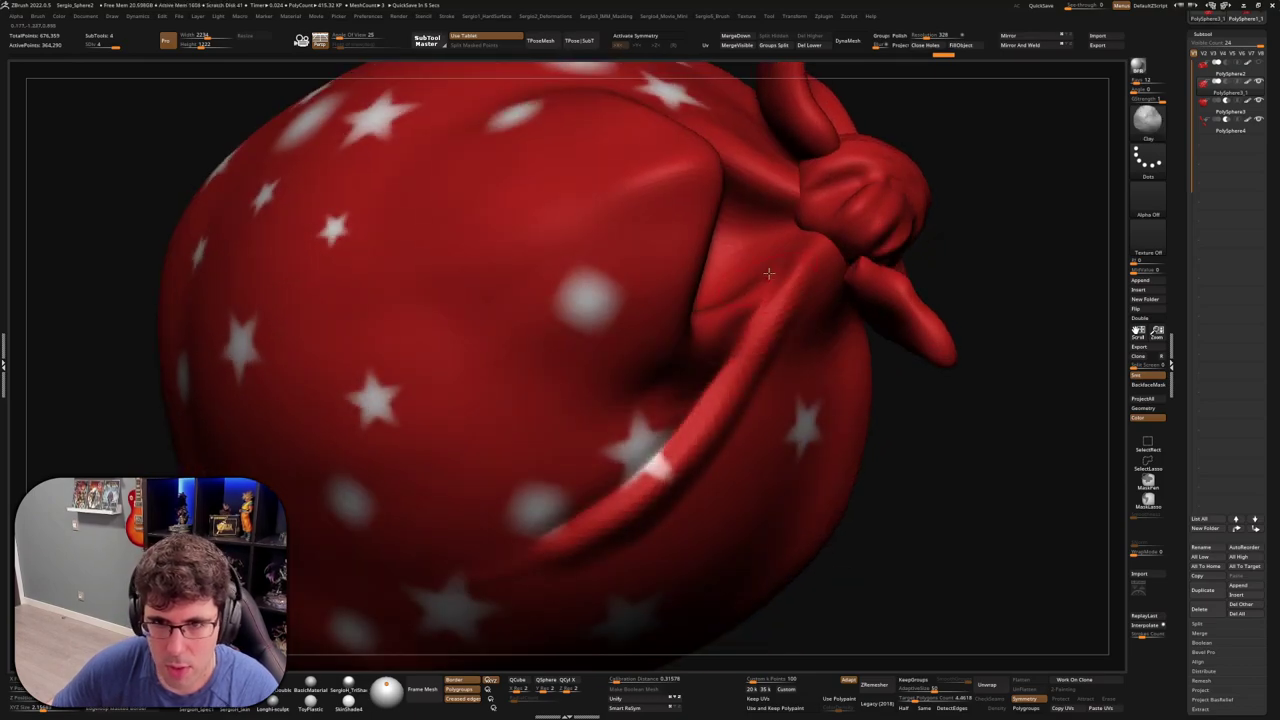
mouse_move(770, 240)
left_mouse_down("ctrl")
mouse_move(525, 550)
mouse_move(540, 540)
left_mouse_up("ctrl")
mouse_move(540, 540)
right_mouse_down()
mouse_move(729, 375)
mouse_move(943, 457)
mouse_move(741, 409)
right_mouse_up()
key("b")
key("m")
key("v")
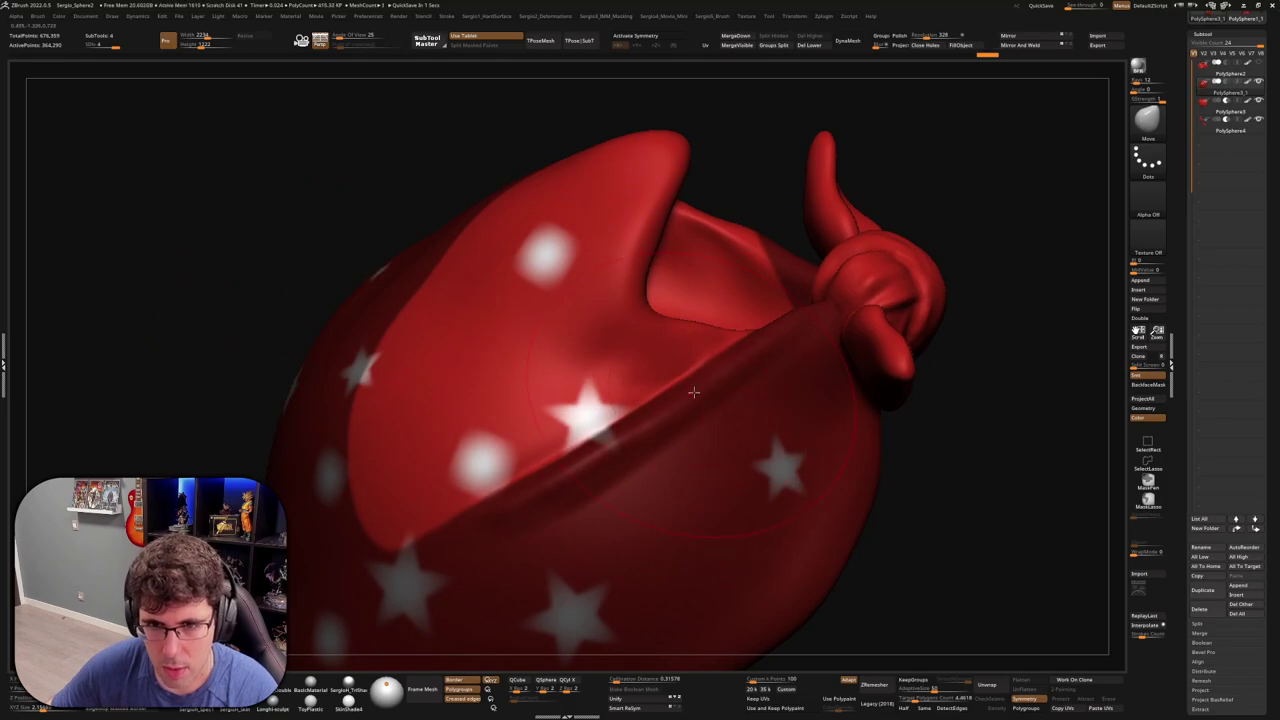
left_click_drag(741, 409, 567, 484)
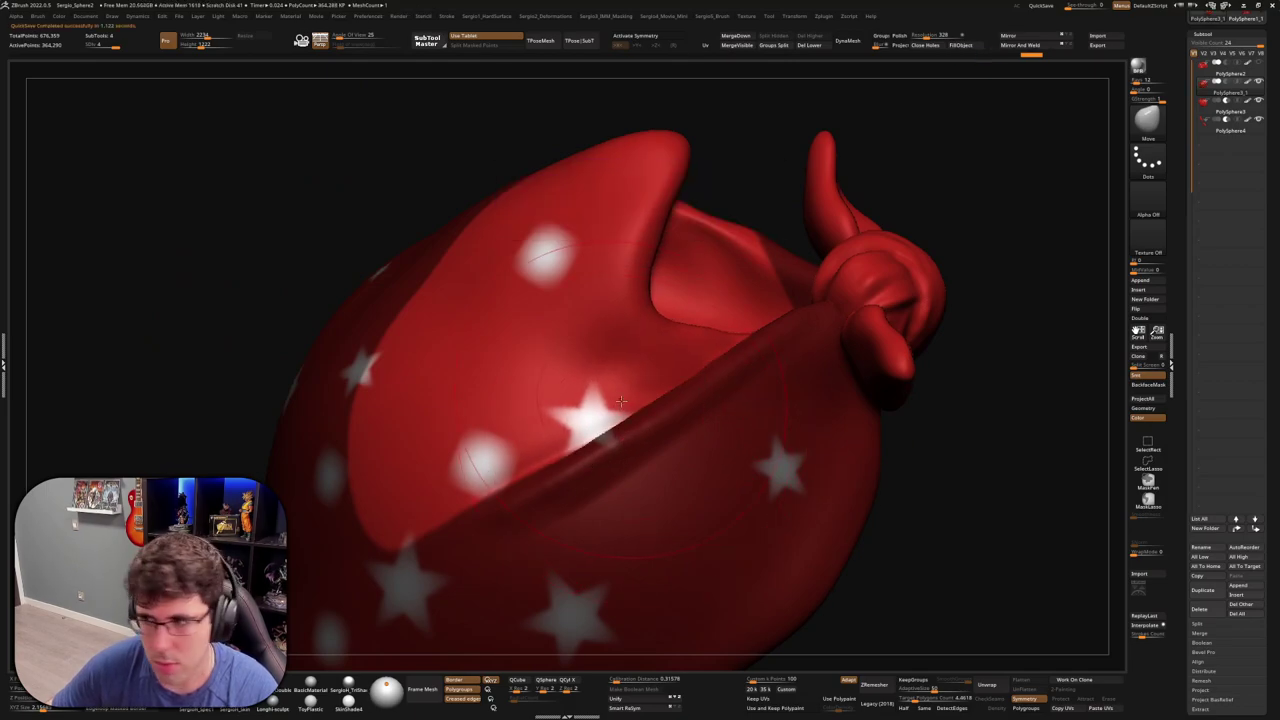
Review the new fold and knot from several angles
right_click_drag(622, 441, 608, 459)
mouse_move(697, 418)
right_mouse_down()
mouse_move(731, 423)
mouse_move(708, 440)
right_mouse_up()
key("ctrl")
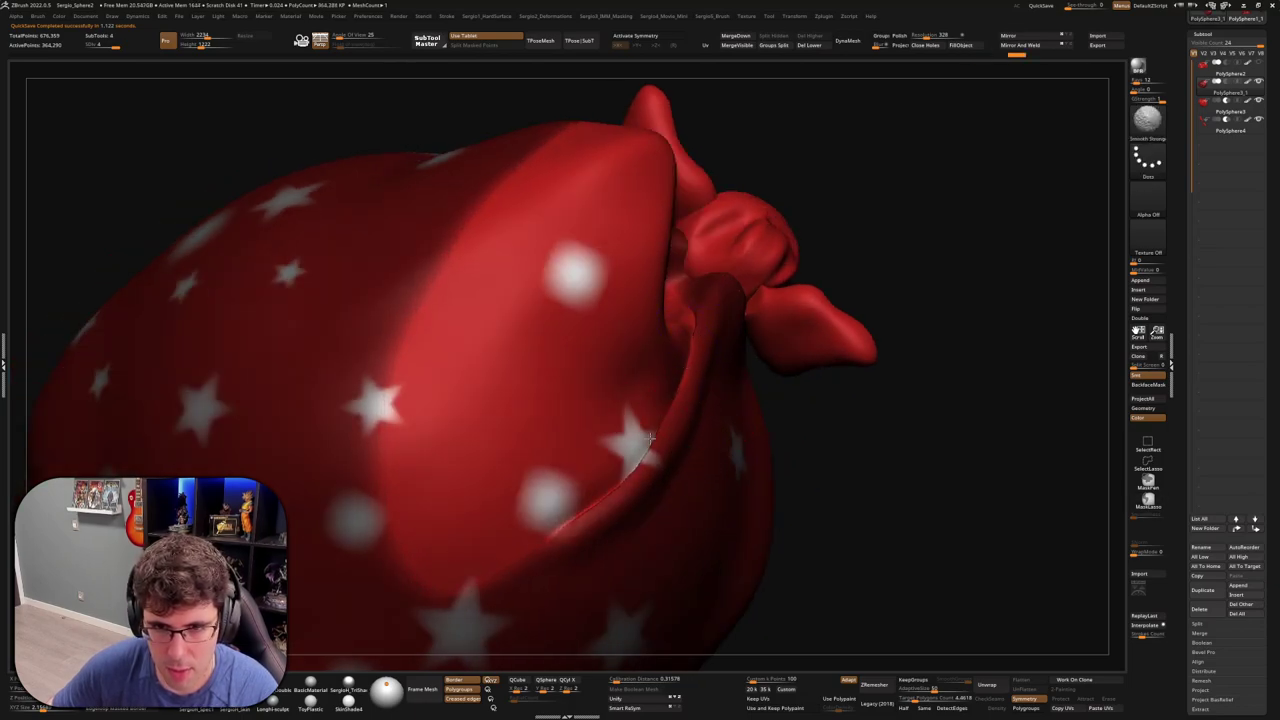
mouse_move(725, 375)
right_mouse_down()
mouse_move(700, 420)
mouse_move(823, 437)
mouse_move(724, 378)
right_mouse_up()
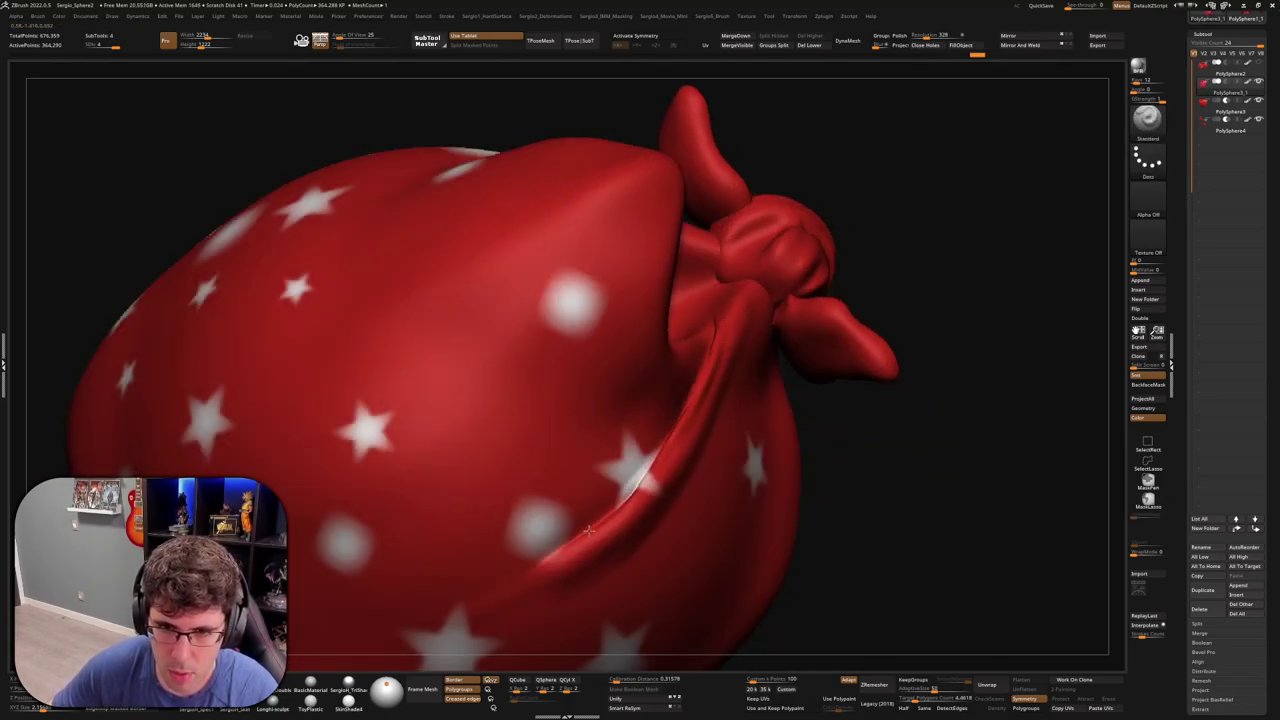
right_click_drag(647, 474, 749, 371)
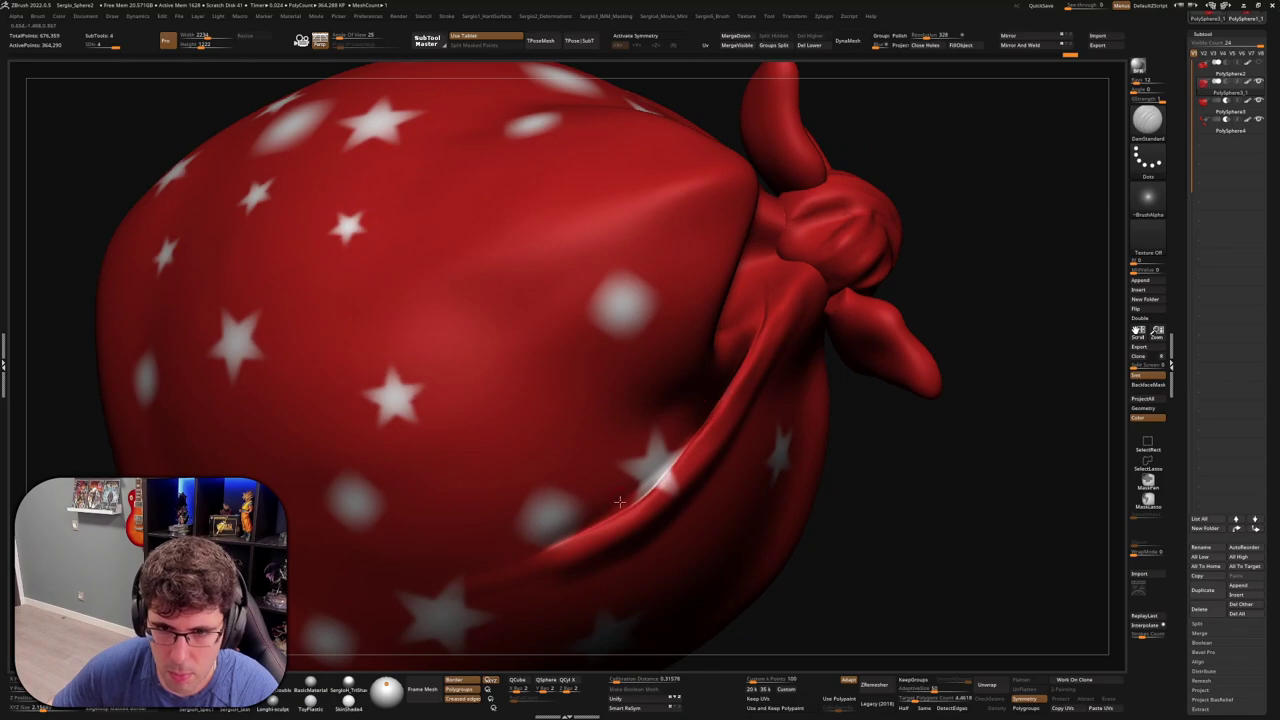
right_click_drag(620, 502, 583, 537, "alt")
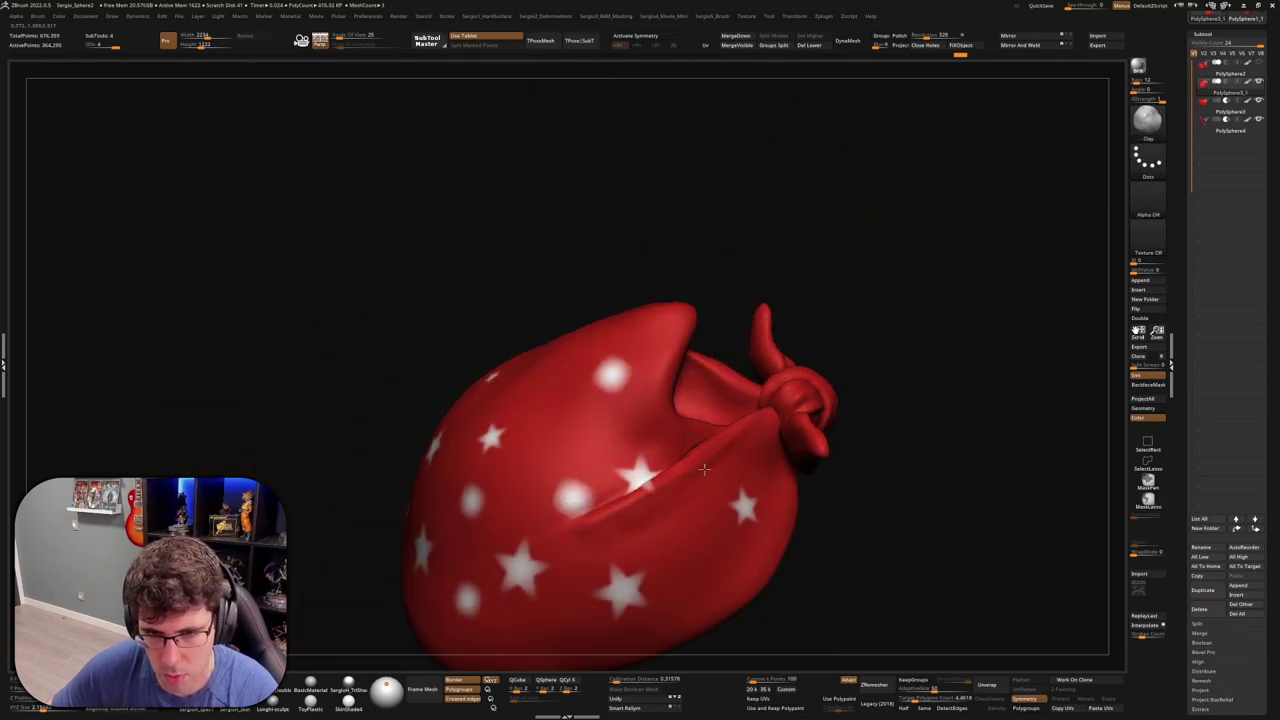
left_click_drag(598, 520, 726, 466)
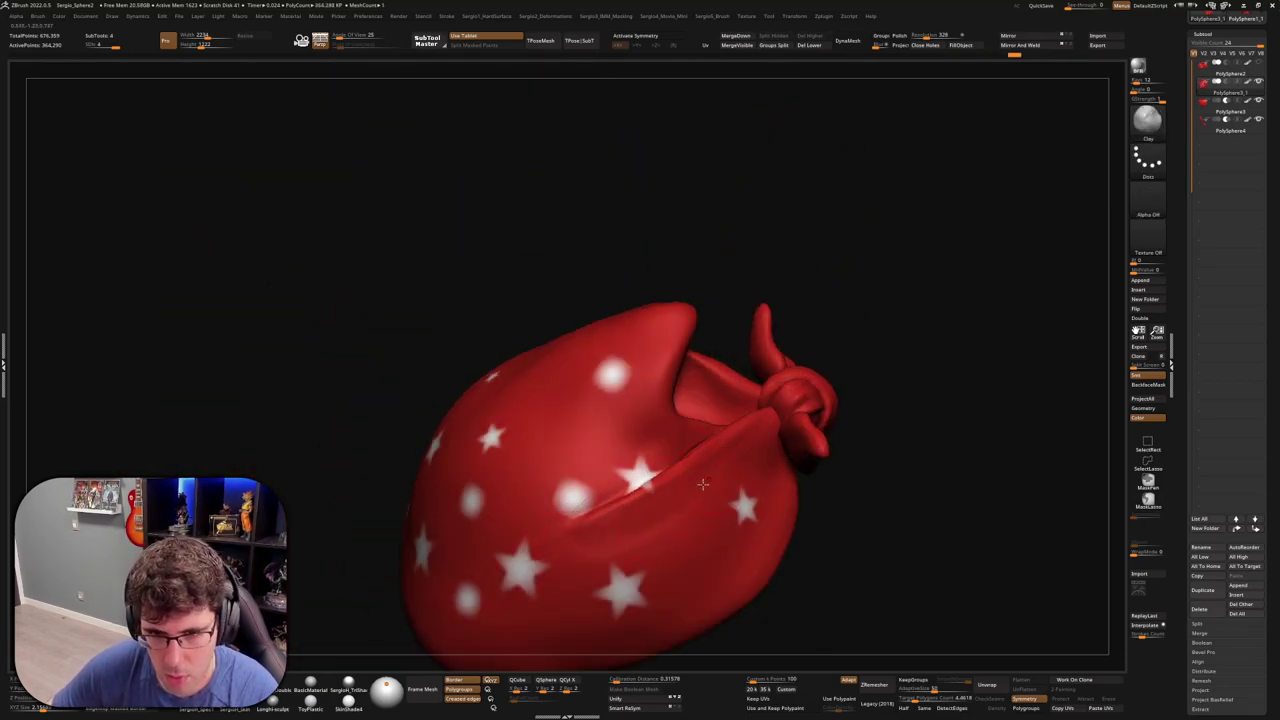
right_click_drag(715, 449, 750, 473)
key("s")
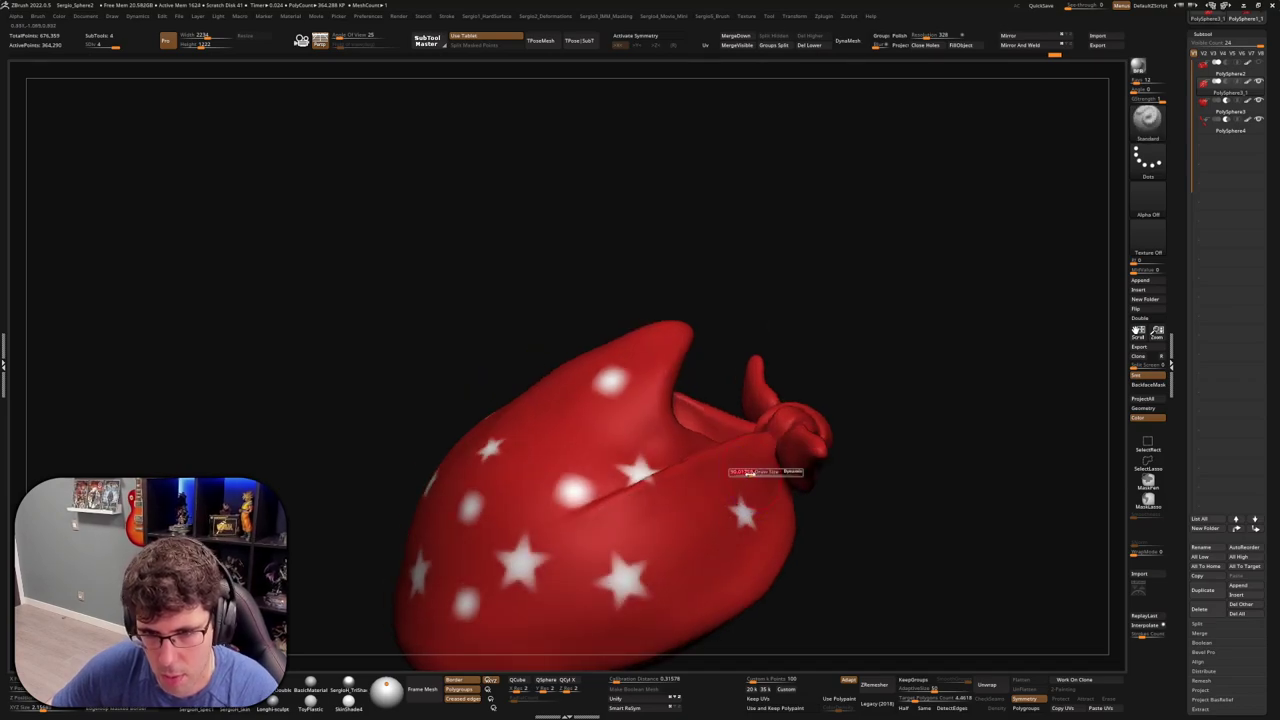
key("s")
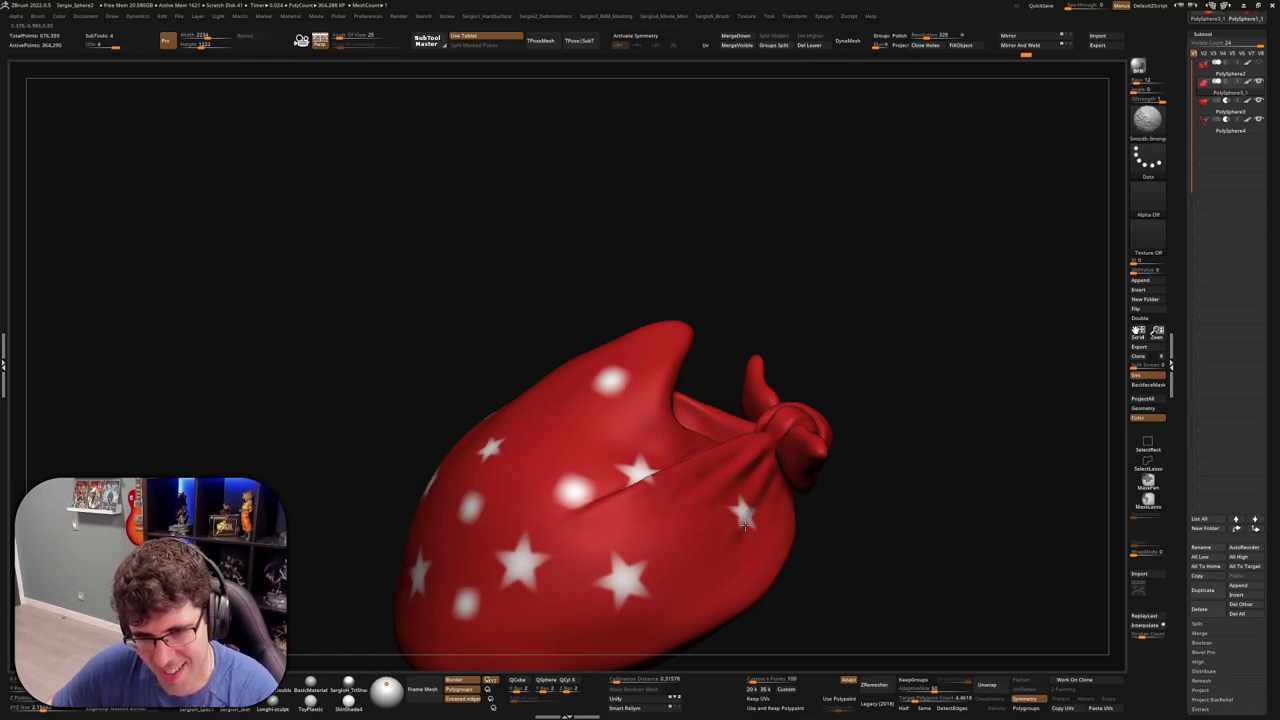
right_click_drag(763, 538, 751, 389, "ctrl")
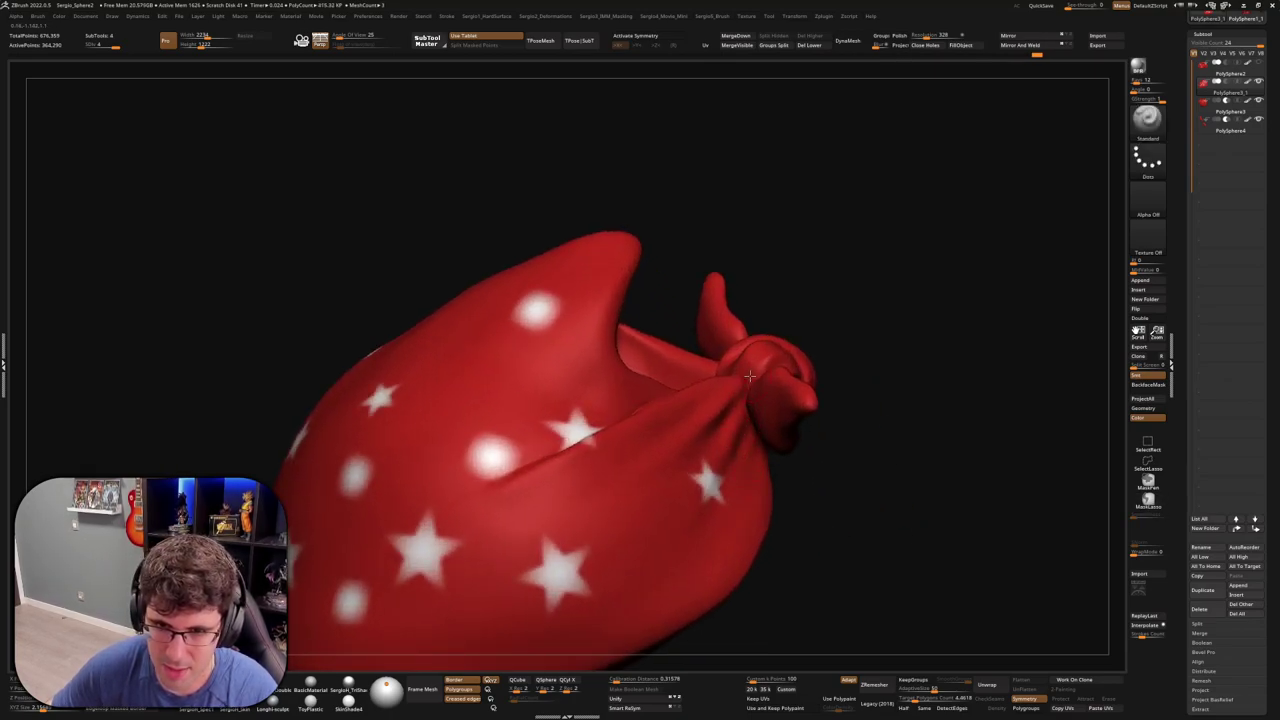
key("b")
key("m")
key("v")
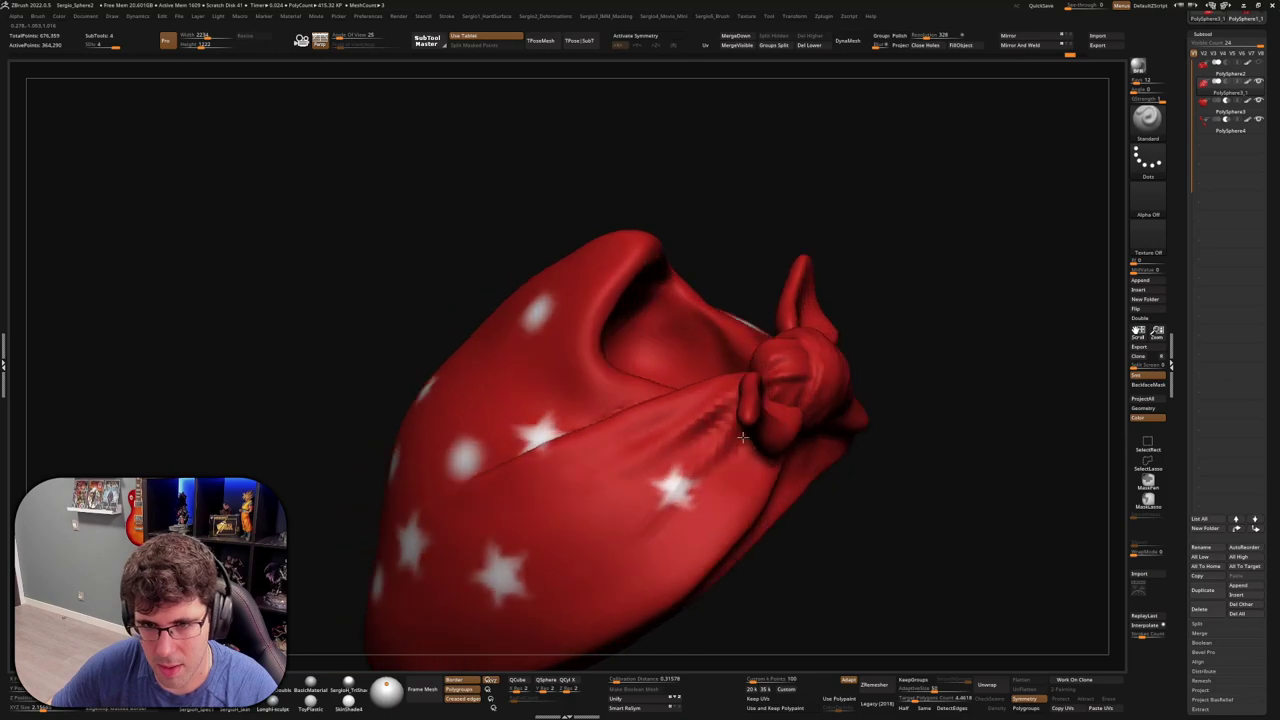
mouse_move(740, 415)
right_mouse_down()
mouse_move(757, 420)
mouse_move(762, 381)
right_mouse_up()
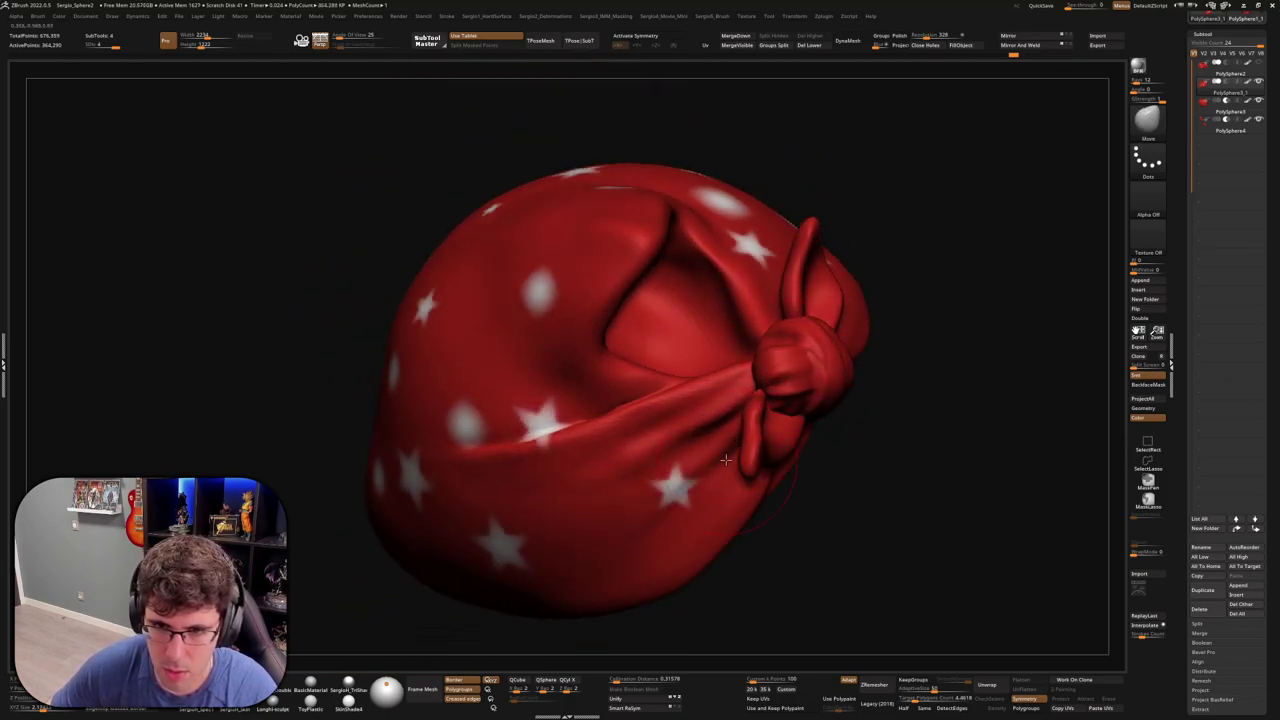
right_click_drag(724, 450, 758, 406)
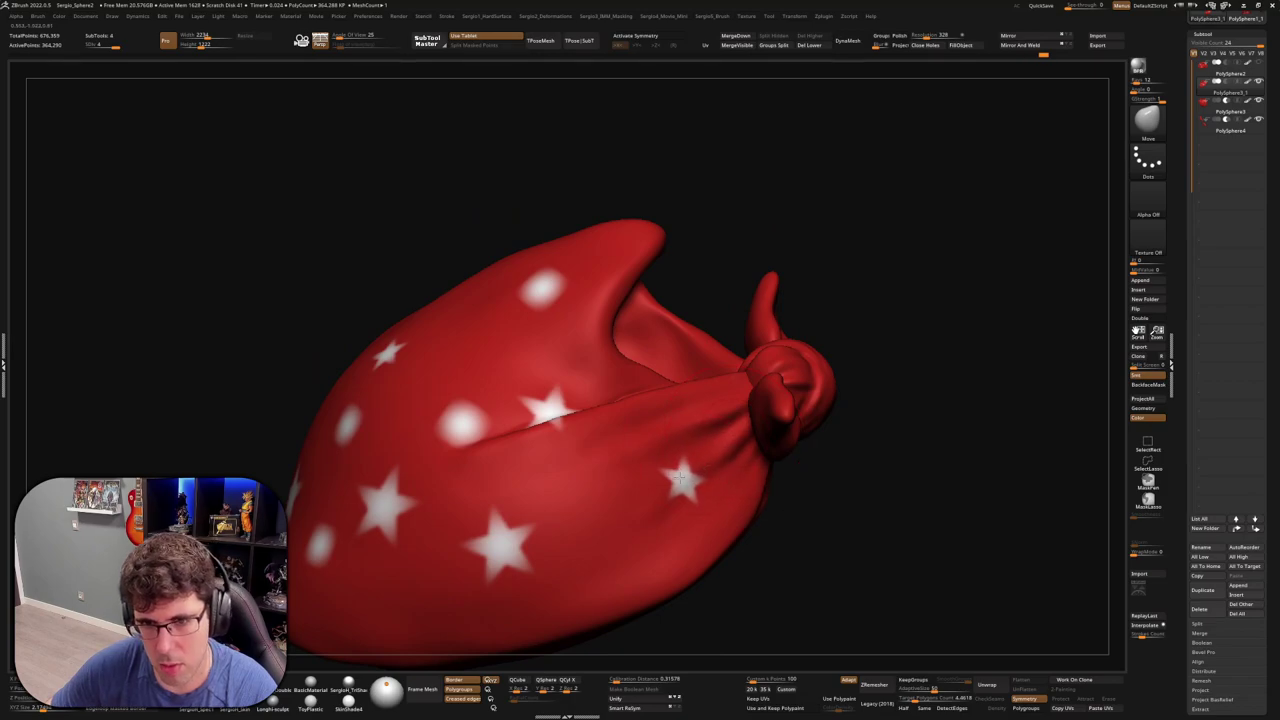
mouse_move(680, 481)
right_mouse_down()
mouse_move(733, 400)
mouse_move(760, 552)
right_mouse_up()
key("b")
key("s")
key("t")
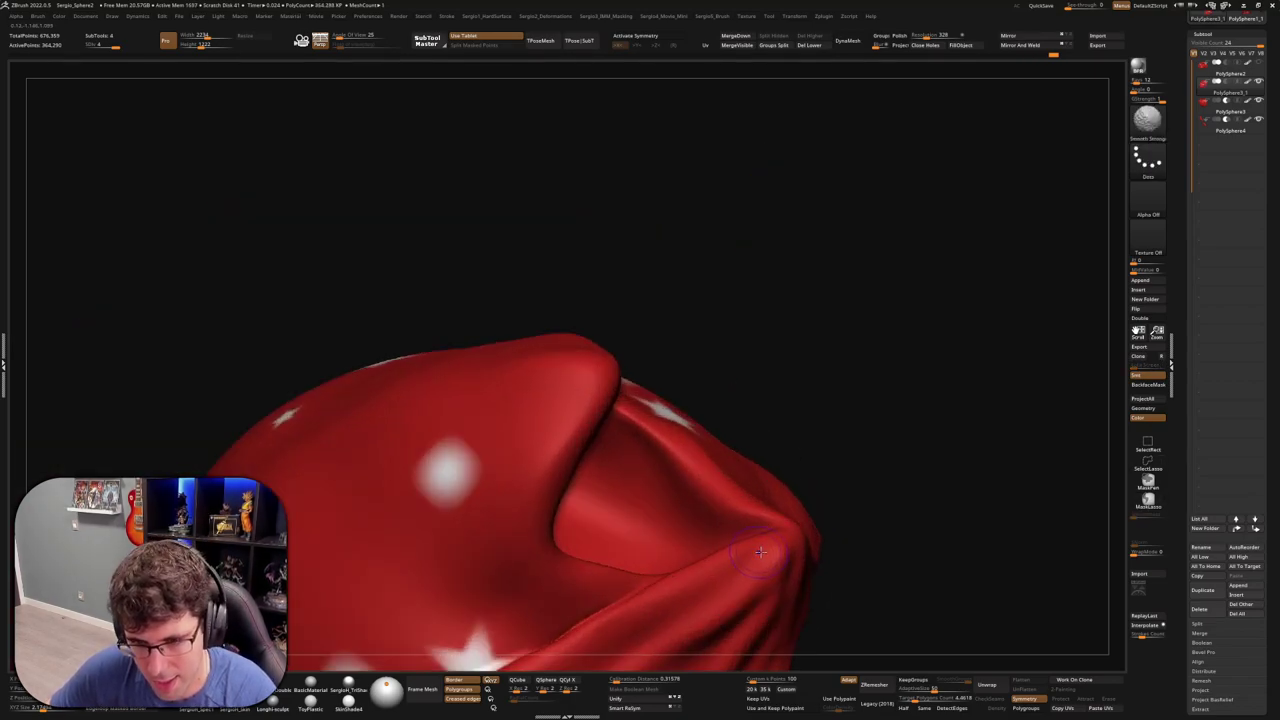
key("b")
key("d")
key("s")
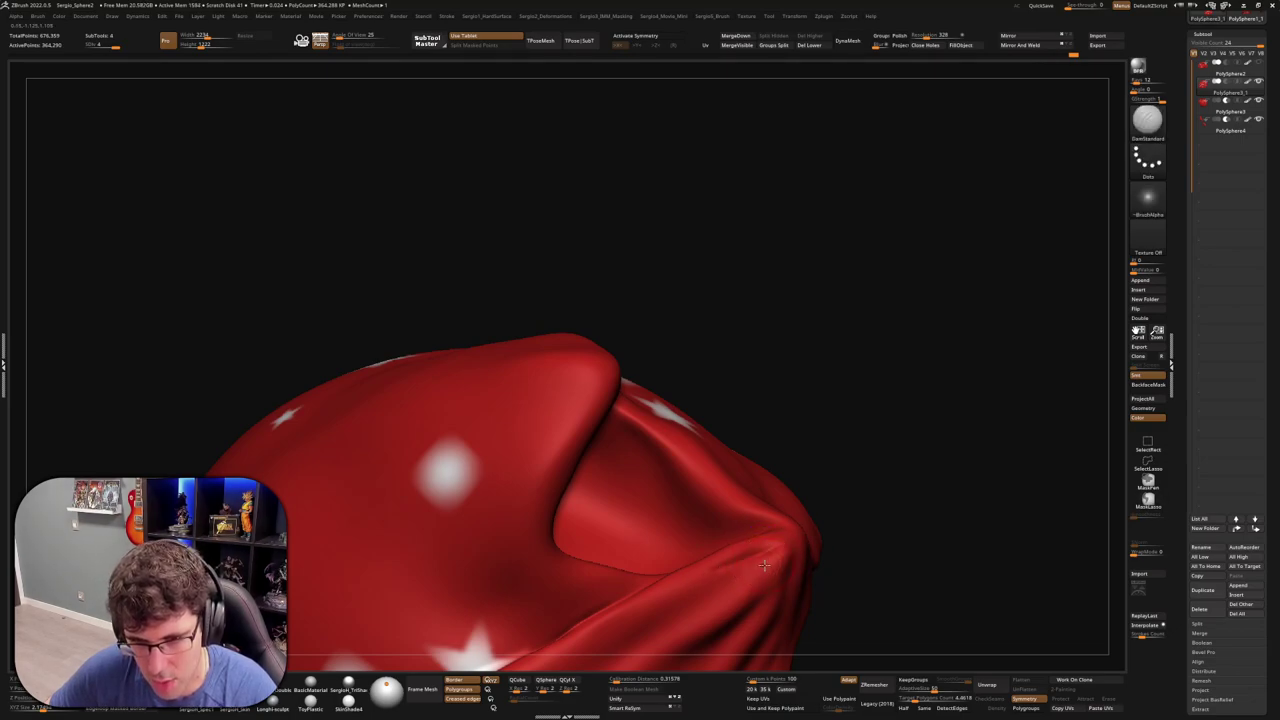
key("b")
key("s")
key("t")
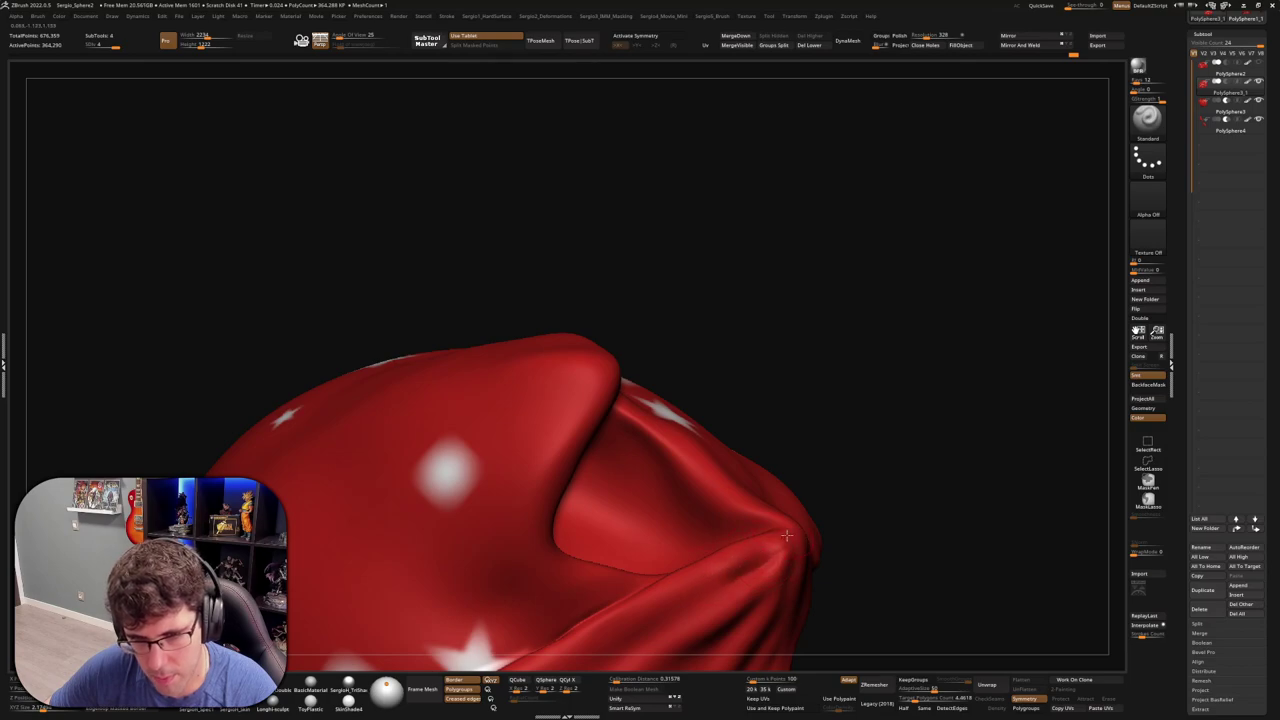
left_click_drag(782, 537, 762, 547, "shift")
mouse_move(779, 591)
left_mouse_down("alt")
mouse_move(743, 443)
mouse_move(760, 480)
mouse_move(745, 560)
mouse_move(700, 534)
mouse_move(682, 555)
mouse_move(698, 547)
left_mouse_up("alt")
key("b")
key("m")
key("v")
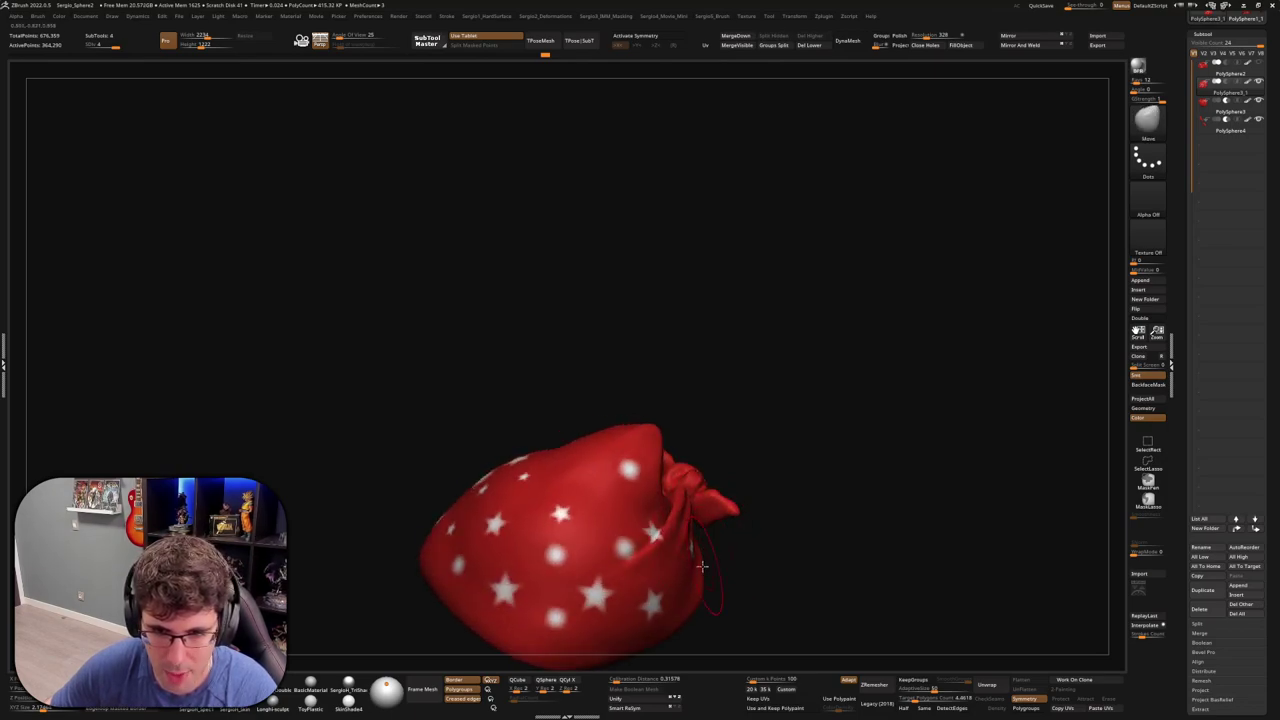
left_click_drag(753, 558, 785, 465, "alt")
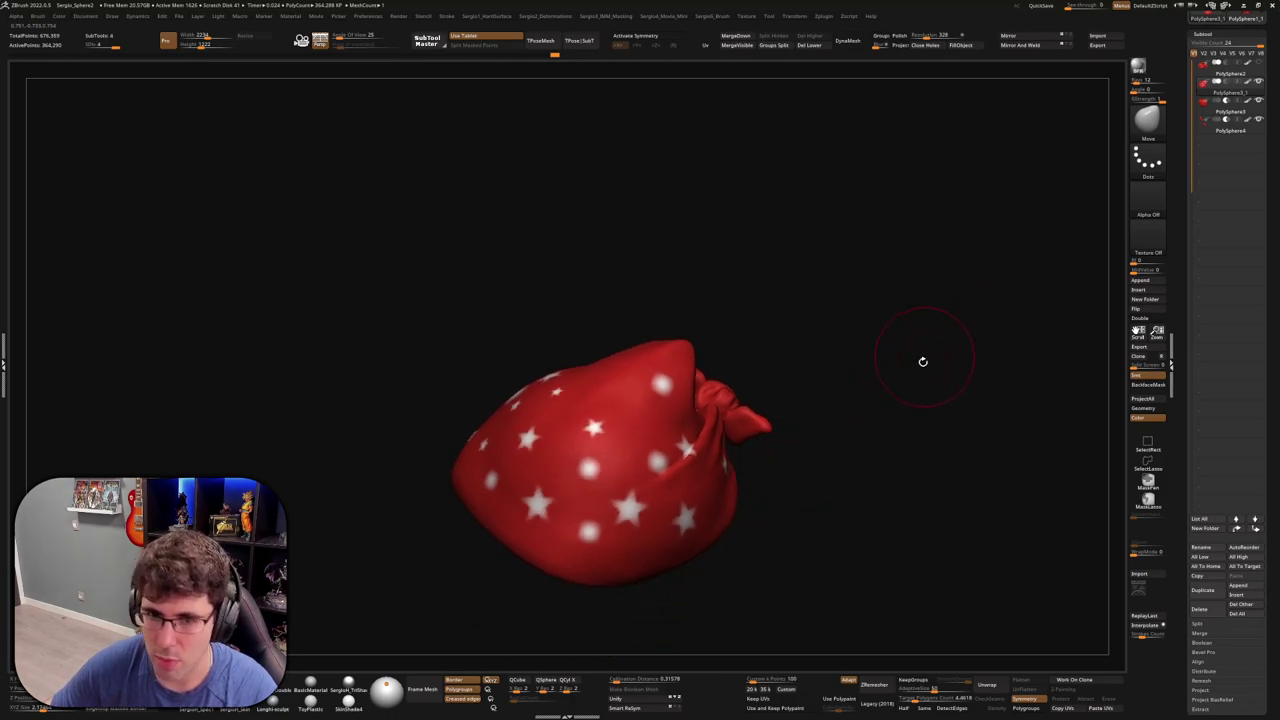
mouse_move(923, 361)
left_mouse_down()
mouse_move(880, 346)
mouse_move(891, 300)
mouse_move(820, 391)
mouse_move(814, 378)
mouse_move(820, 389)
left_mouse_up()
Select PolySphere3 and load the bandana-wearing Among Us model
left_click(1208, 113)
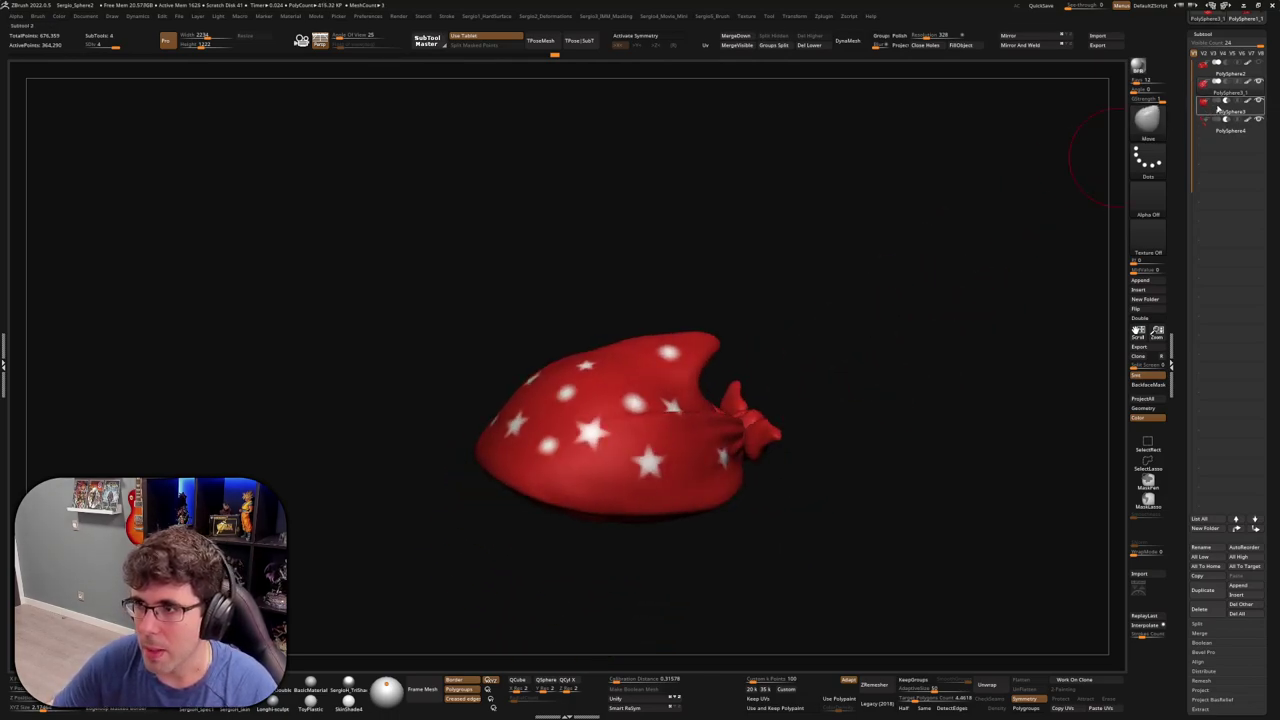
scroll(1189, 62, "up", 3)
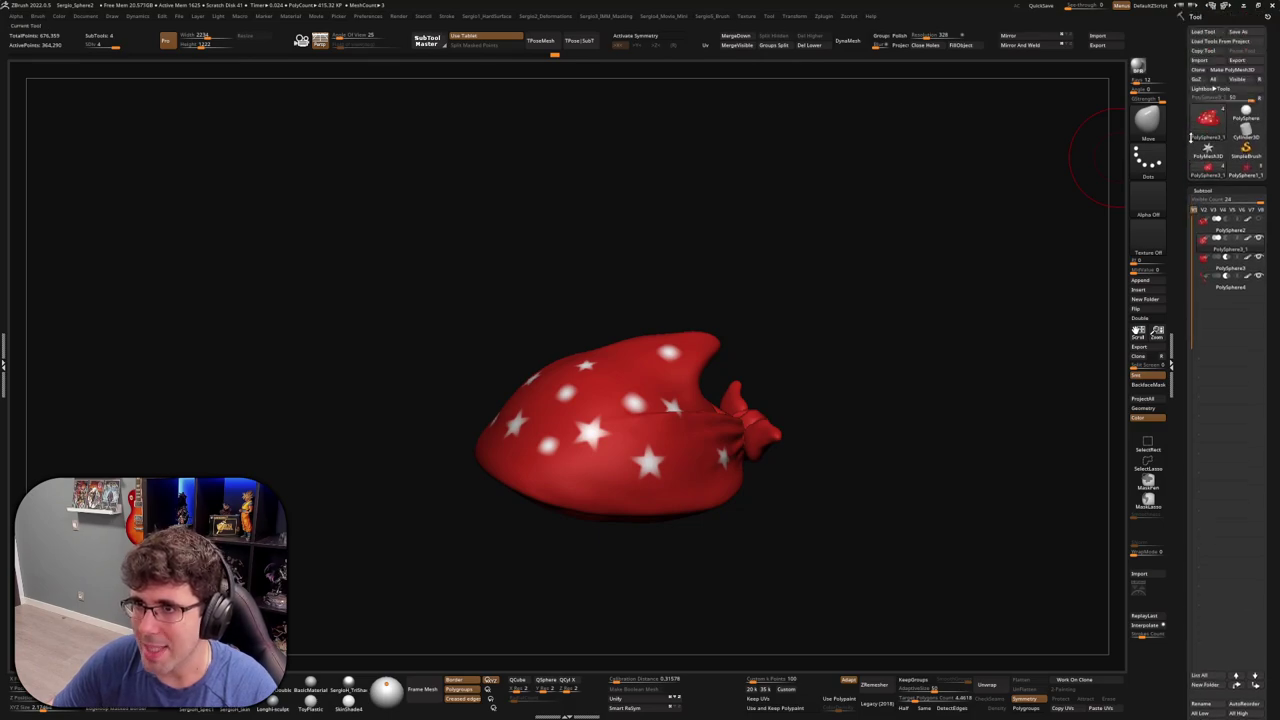
left_click(1238, 178)
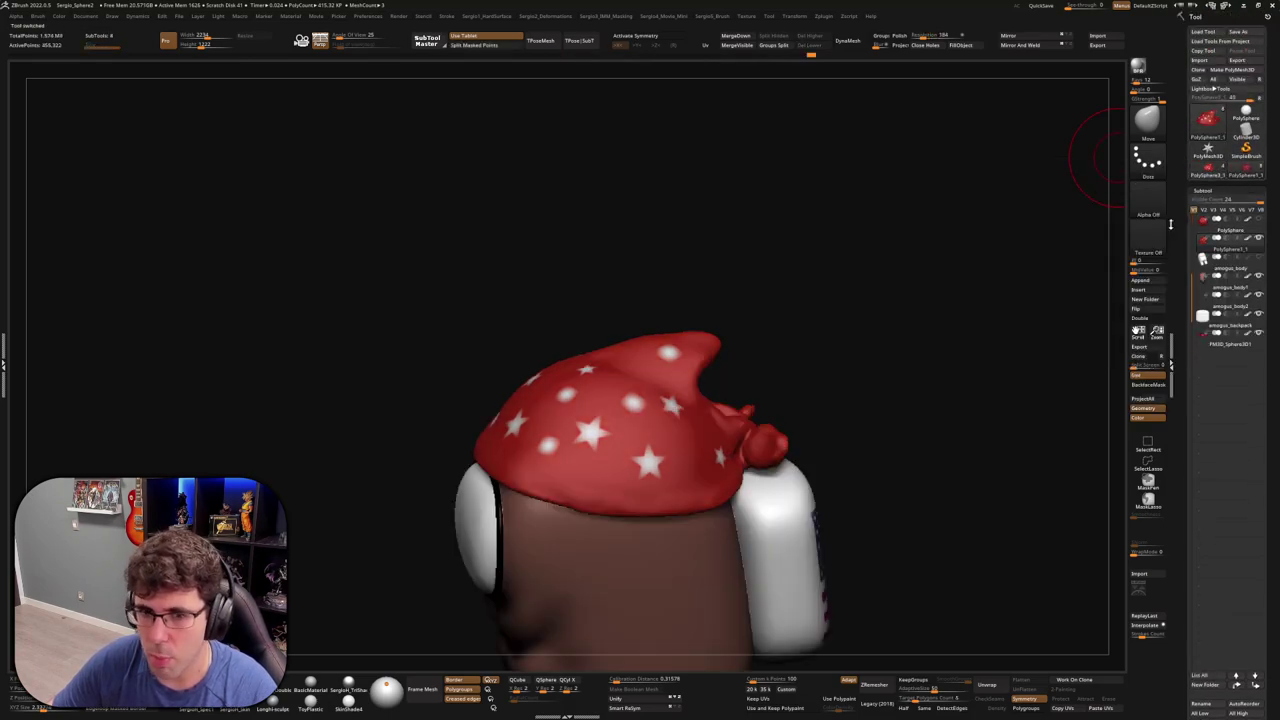
mouse_move(884, 400)
left_mouse_down()
mouse_move(880, 283)
mouse_move(1050, 290)
left_mouse_up()
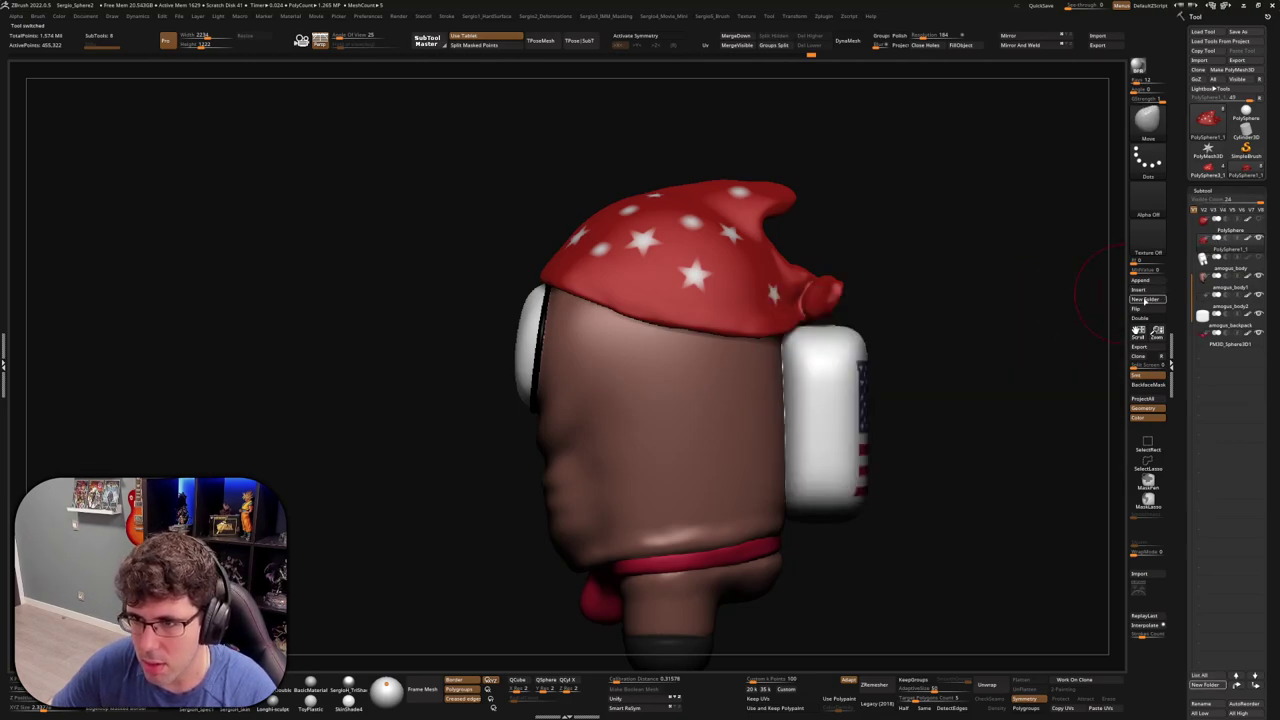
left_click(1143, 290)
left_click(1244, 170)
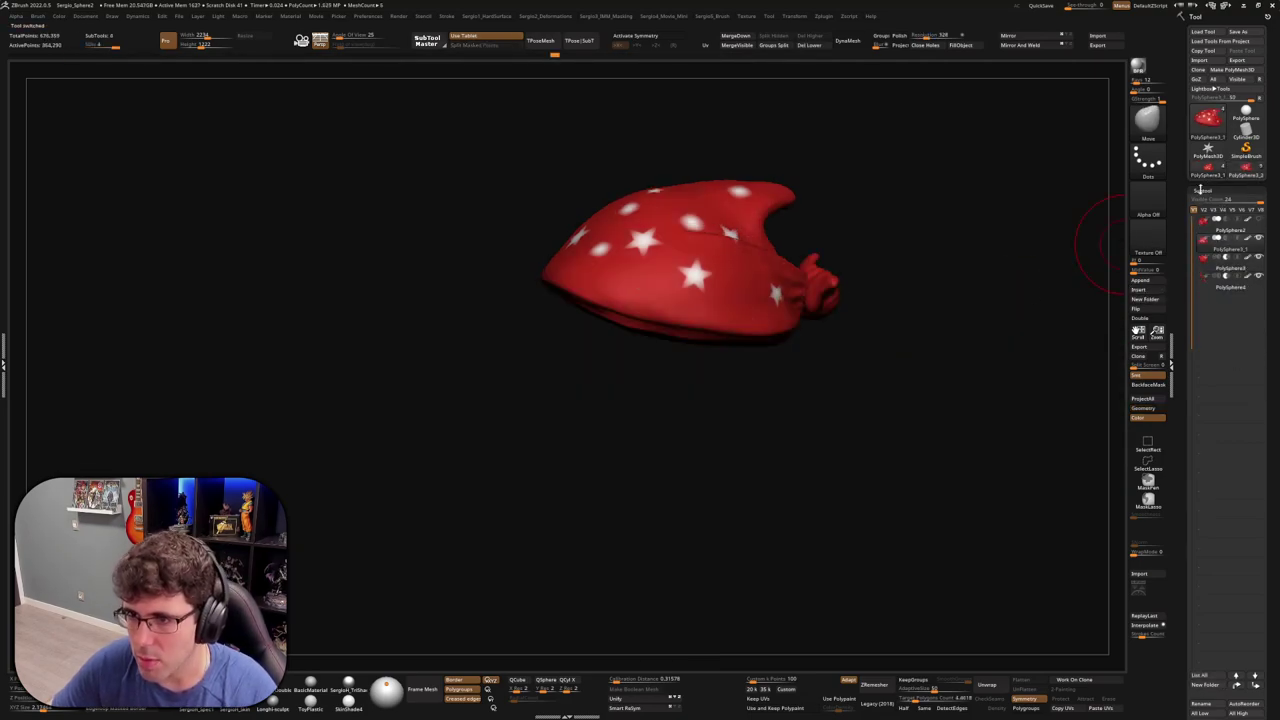
left_click(1244, 172)
Insert the sack mesh into the Among Us model as a new subtool
left_click(1143, 290)
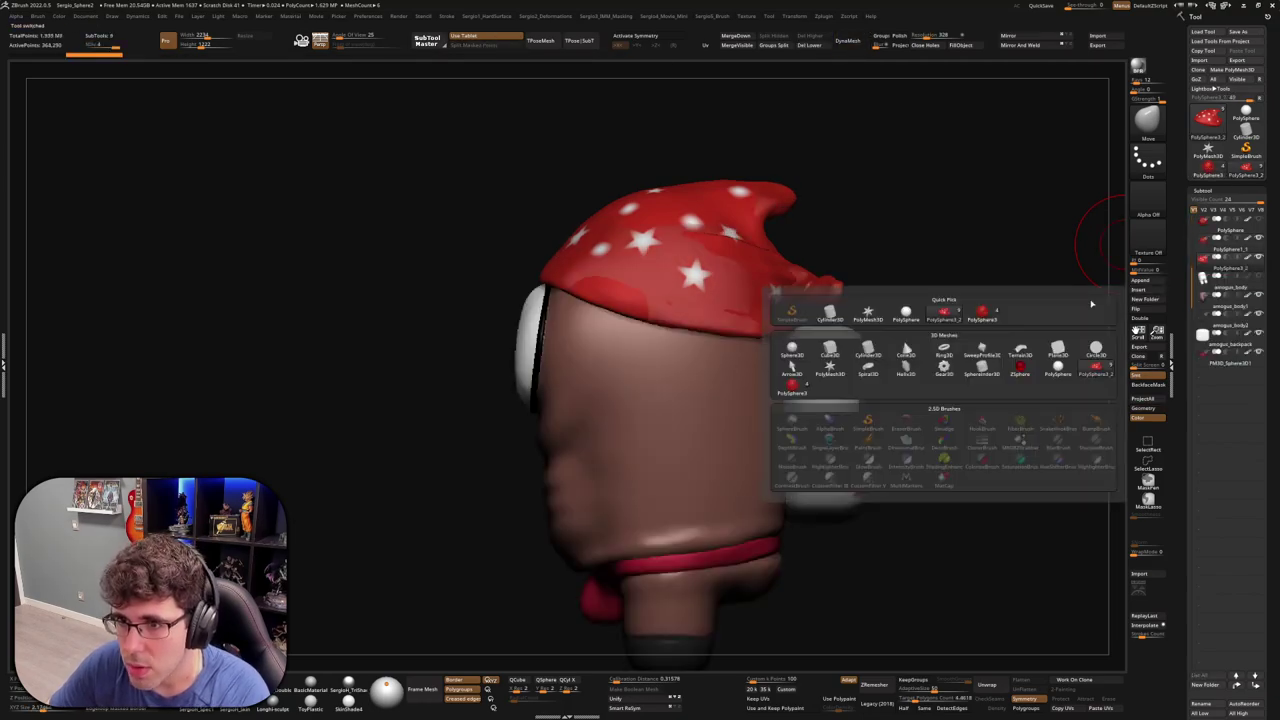
left_click(984, 317)
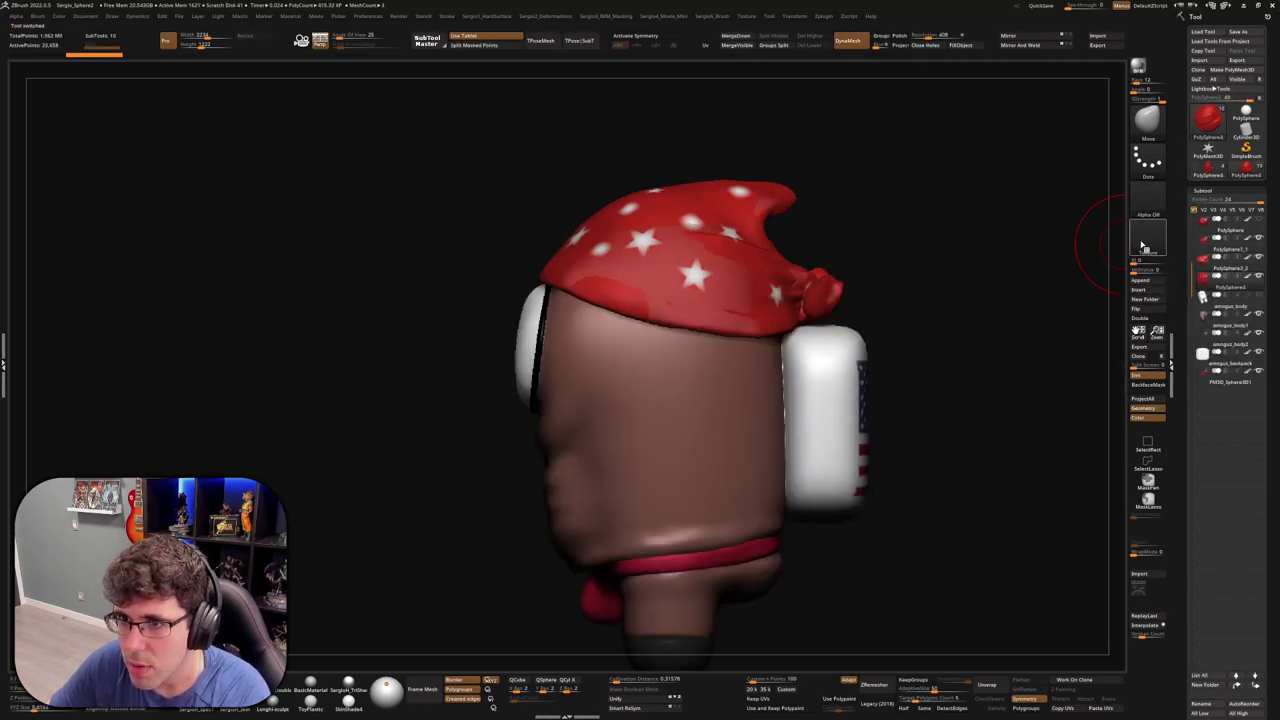
left_click(1143, 290)
left_click(975, 314)
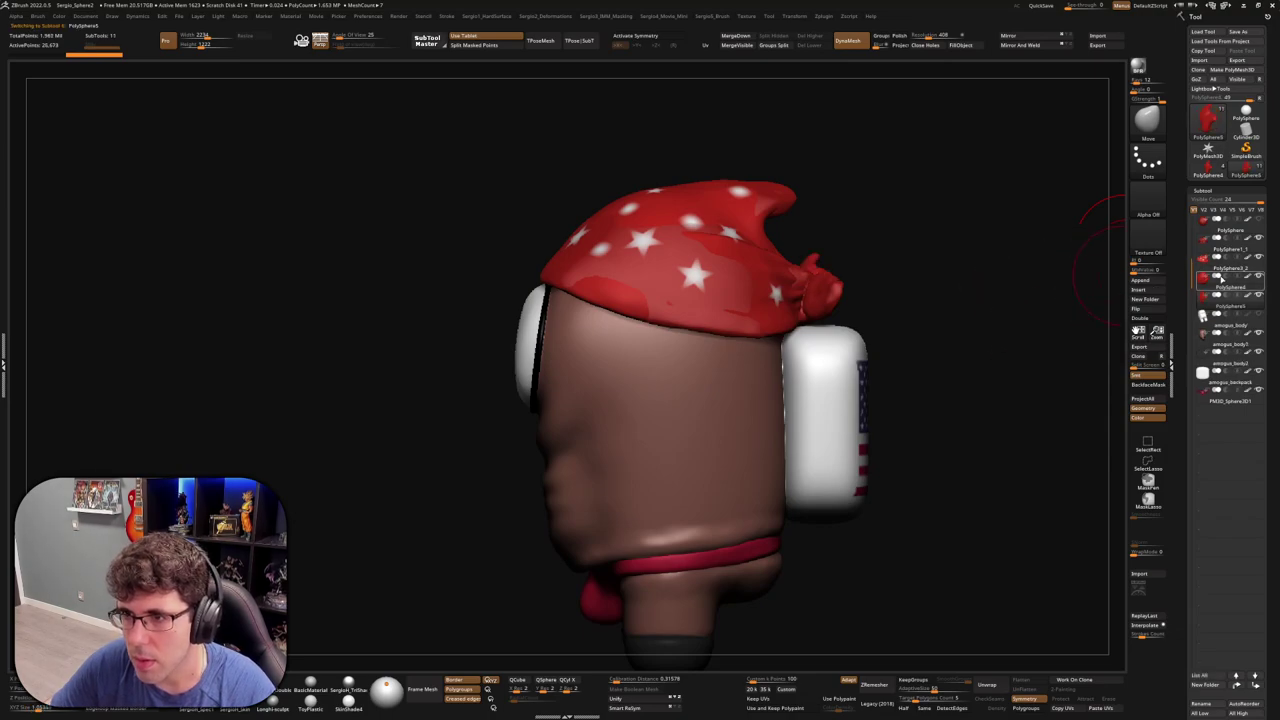
Create a subtool folder named 'amogus_extras' and drag a subtool into it
left_click(1144, 299)
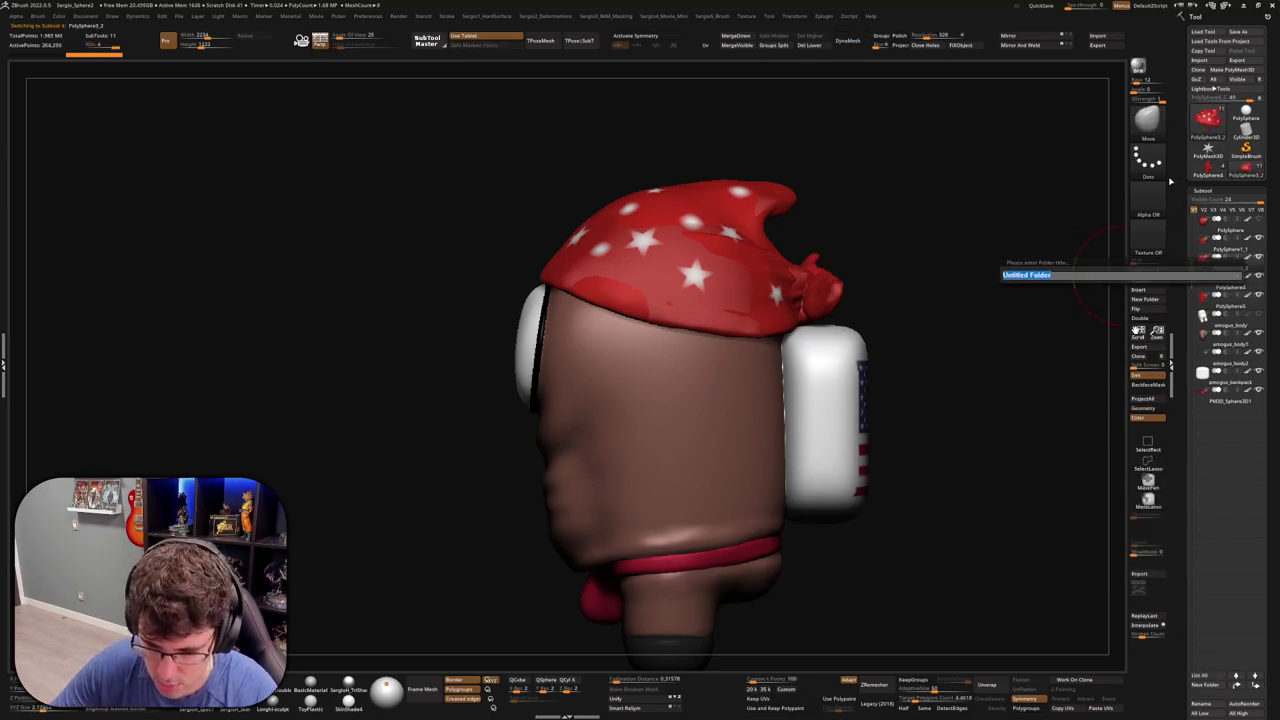
type("amogus_extras")
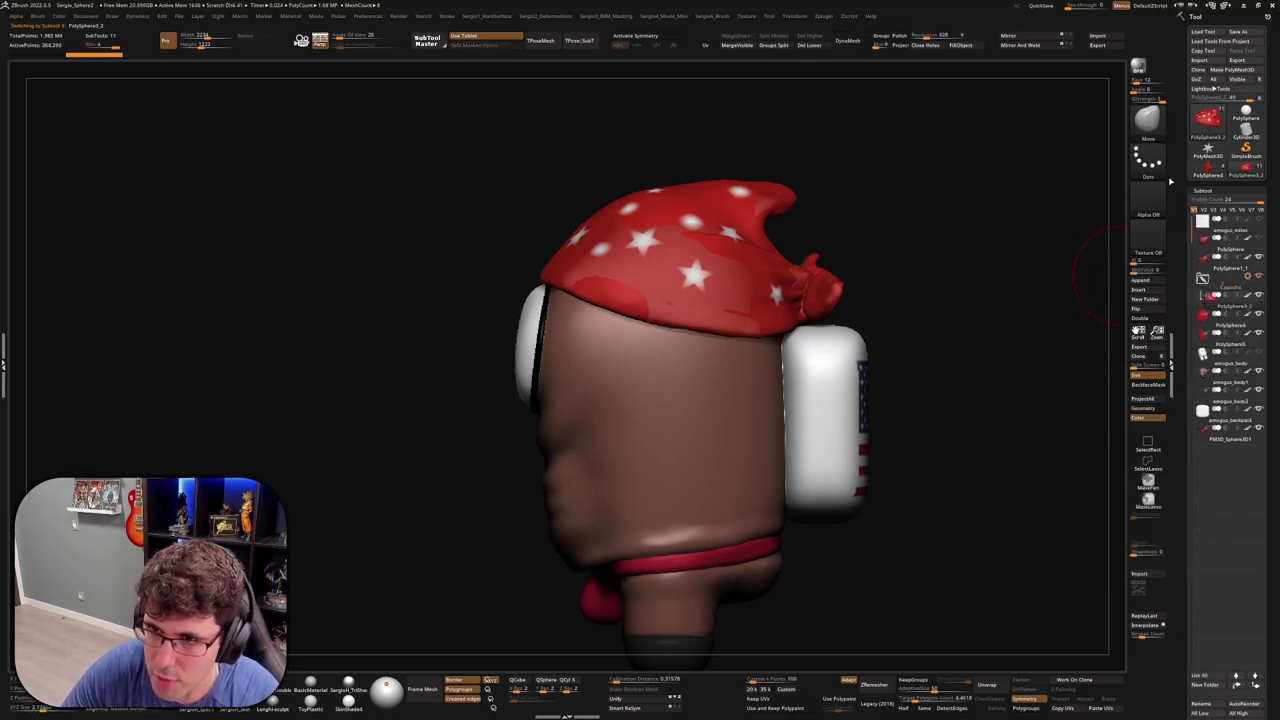
key("Return")
left_click(1230, 337)
mouse_move(1218, 323)
left_mouse_down()
mouse_move(1222, 343)
mouse_move(1212, 283)
left_mouse_up()
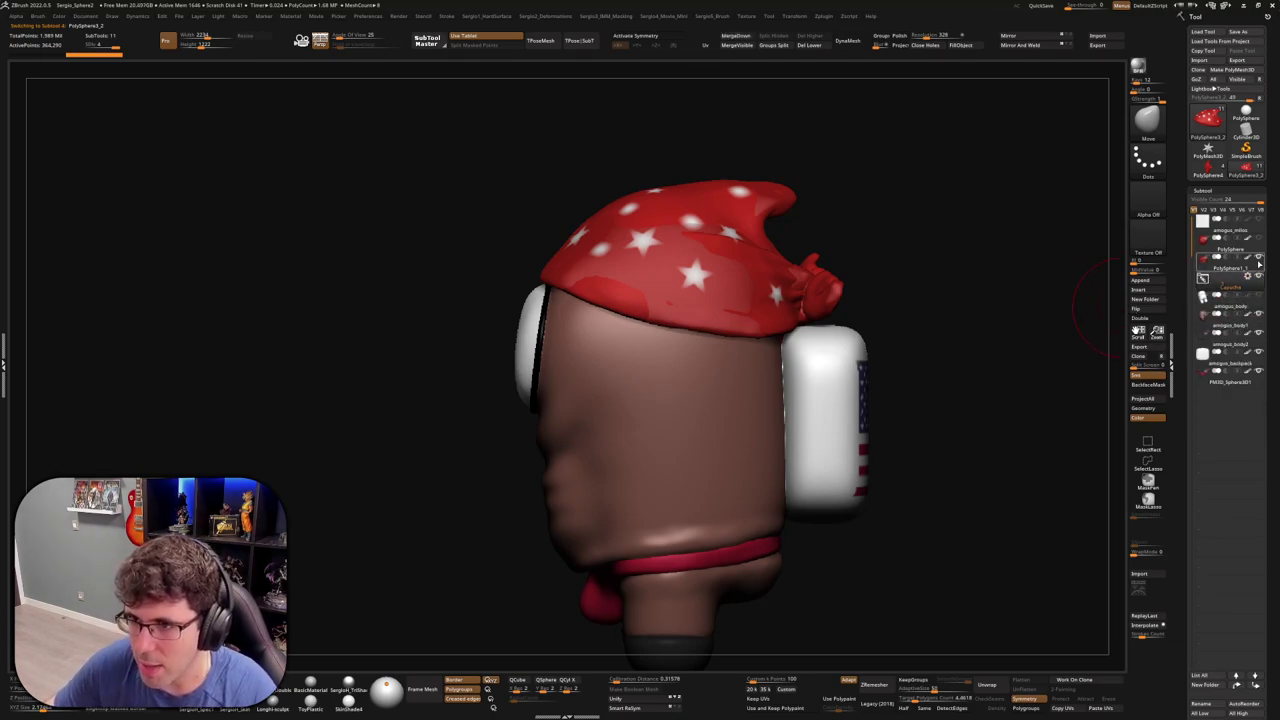
Orbit the character to inspect the bandana, visor, knot and flag backpack
left_click_drag(1100, 305, 803, 377)
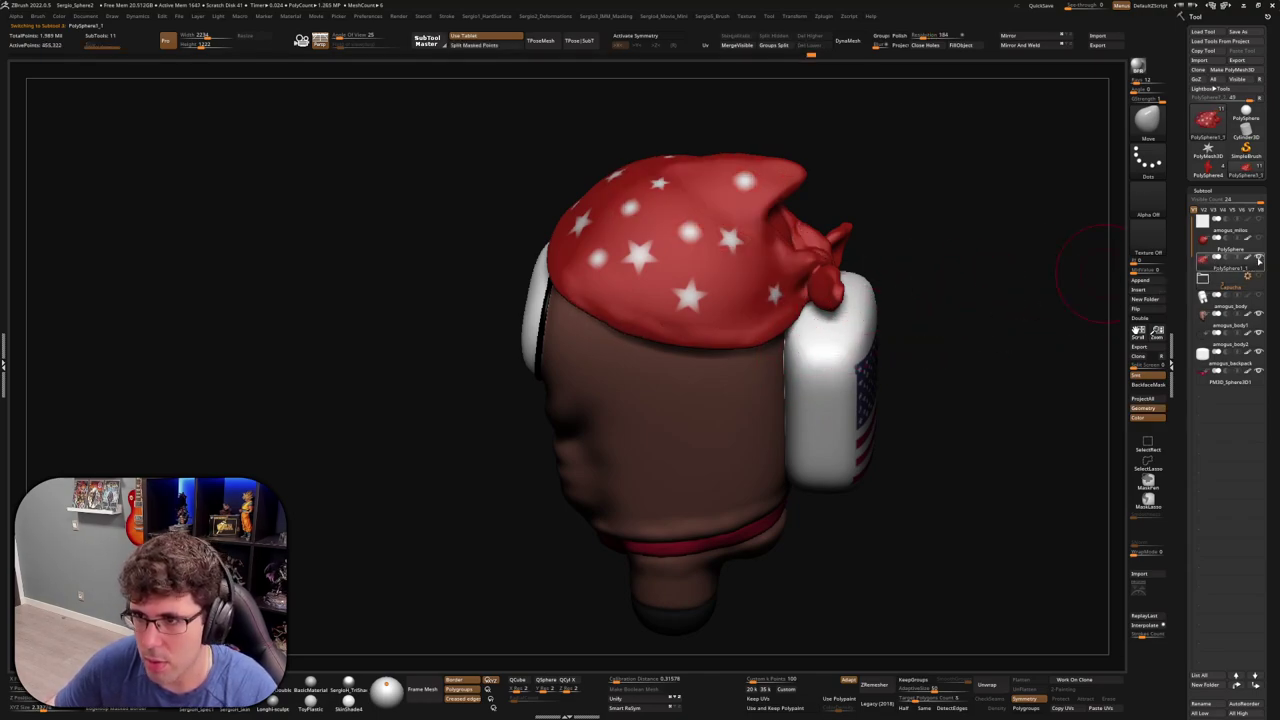
mouse_move(931, 260)
left_mouse_down()
mouse_move(889, 413)
mouse_move(839, 446)
mouse_move(1117, 311)
left_mouse_up()
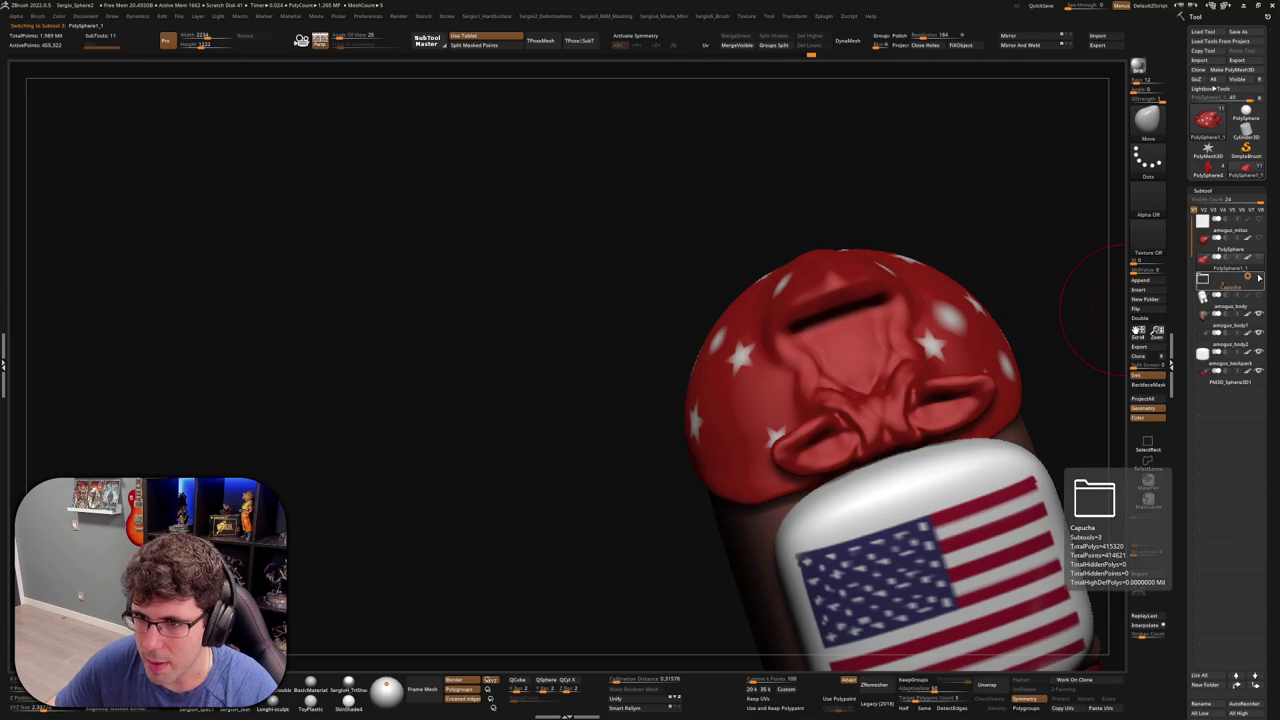
mouse_move(1095, 310)
left_mouse_down()
mouse_move(893, 362)
mouse_move(934, 349)
mouse_move(651, 352)
mouse_move(820, 394)
mouse_move(739, 402)
mouse_move(763, 371)
mouse_move(712, 418)
left_mouse_up()
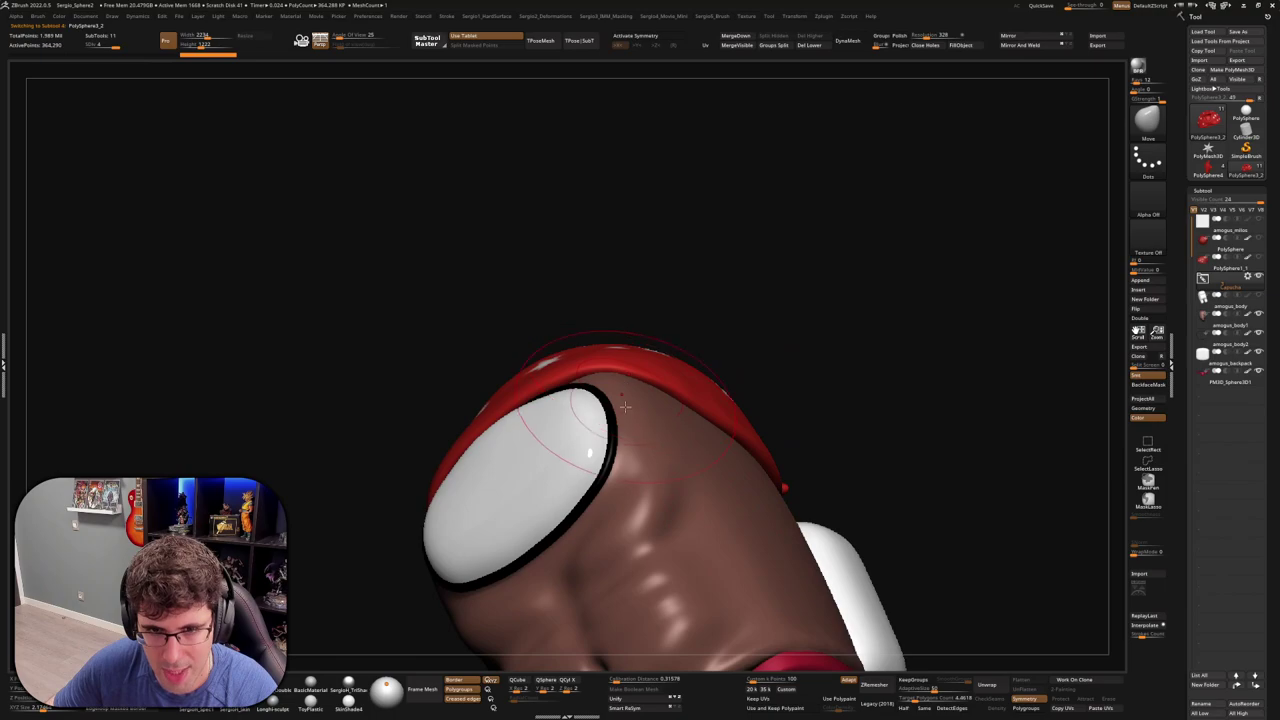
mouse_move(676, 423)
left_mouse_down()
mouse_move(614, 377)
mouse_move(520, 420)
left_mouse_up()
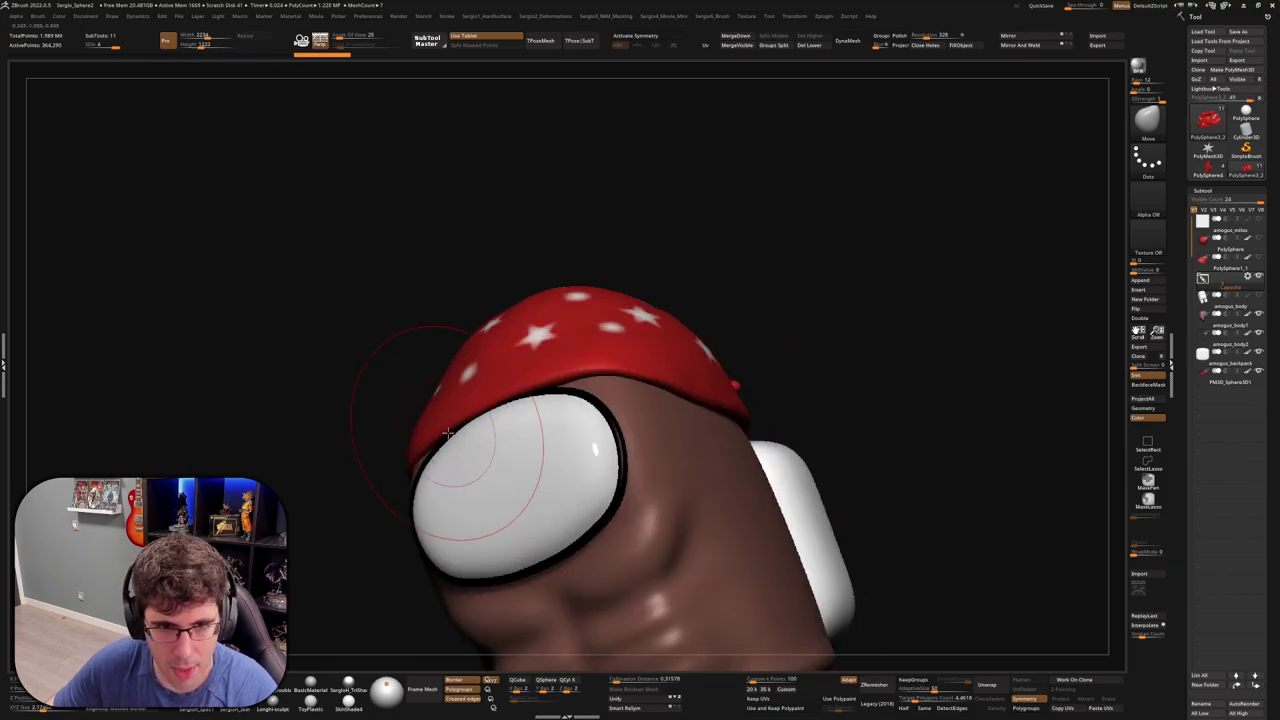
mouse_move(415, 495)
left_mouse_down()
mouse_move(770, 429)
mouse_move(726, 429)
mouse_move(1075, 405)
left_mouse_up()
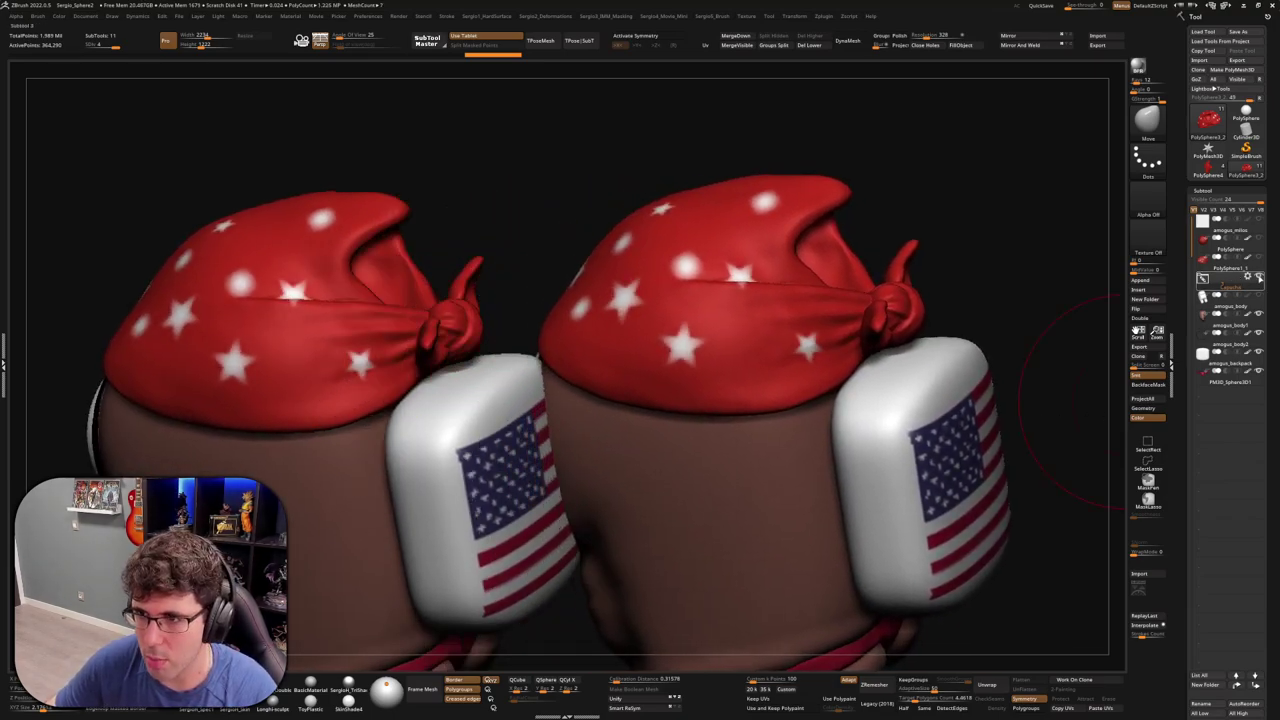
Select the other character's subtool and nudge it slightly right with the Move gizmo
left_click(1212, 296)
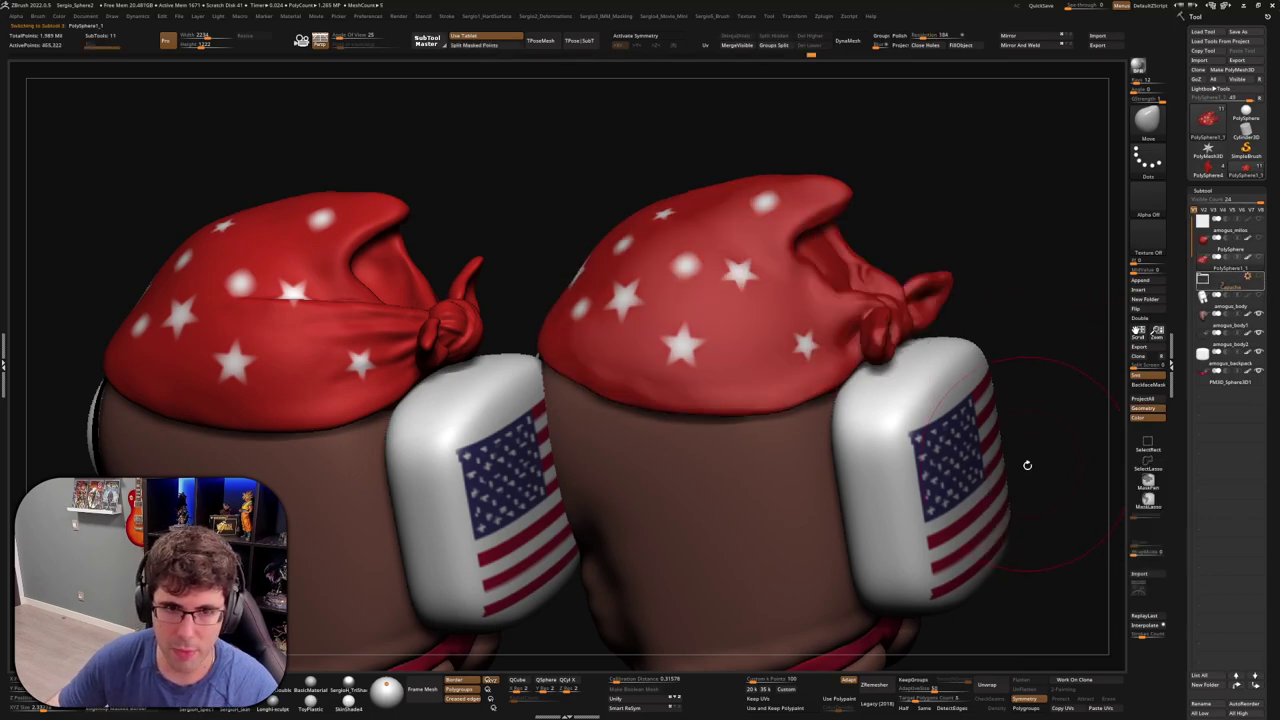
left_click_drag(1035, 332, 1040, 335)
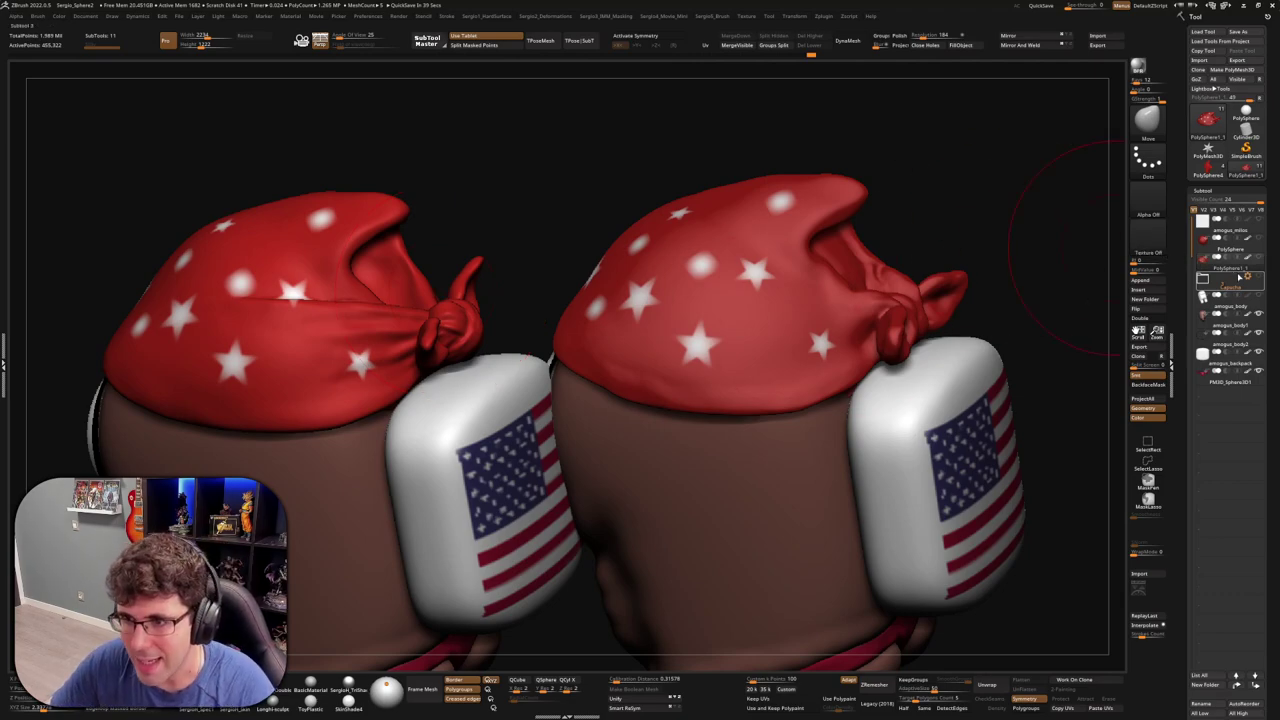
Rotate the right character, select subtool 4, and zoom in on the visor
mouse_move(1068, 250)
left_mouse_down()
mouse_move(1000, 225)
mouse_move(990, 302)
mouse_move(464, 461)
left_mouse_up()
left_click(970, 285, "alt")
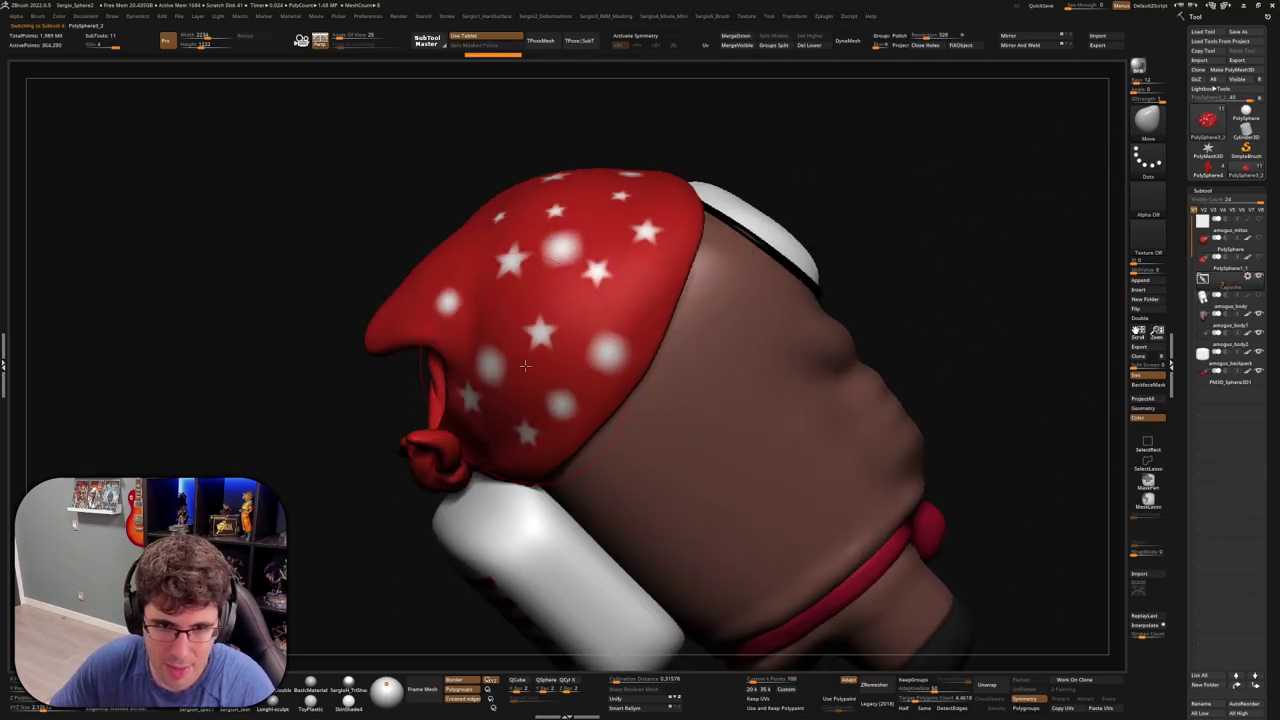
mouse_move(489, 441)
left_mouse_down()
mouse_move(543, 389)
mouse_move(543, 423)
mouse_move(443, 480)
left_mouse_up()
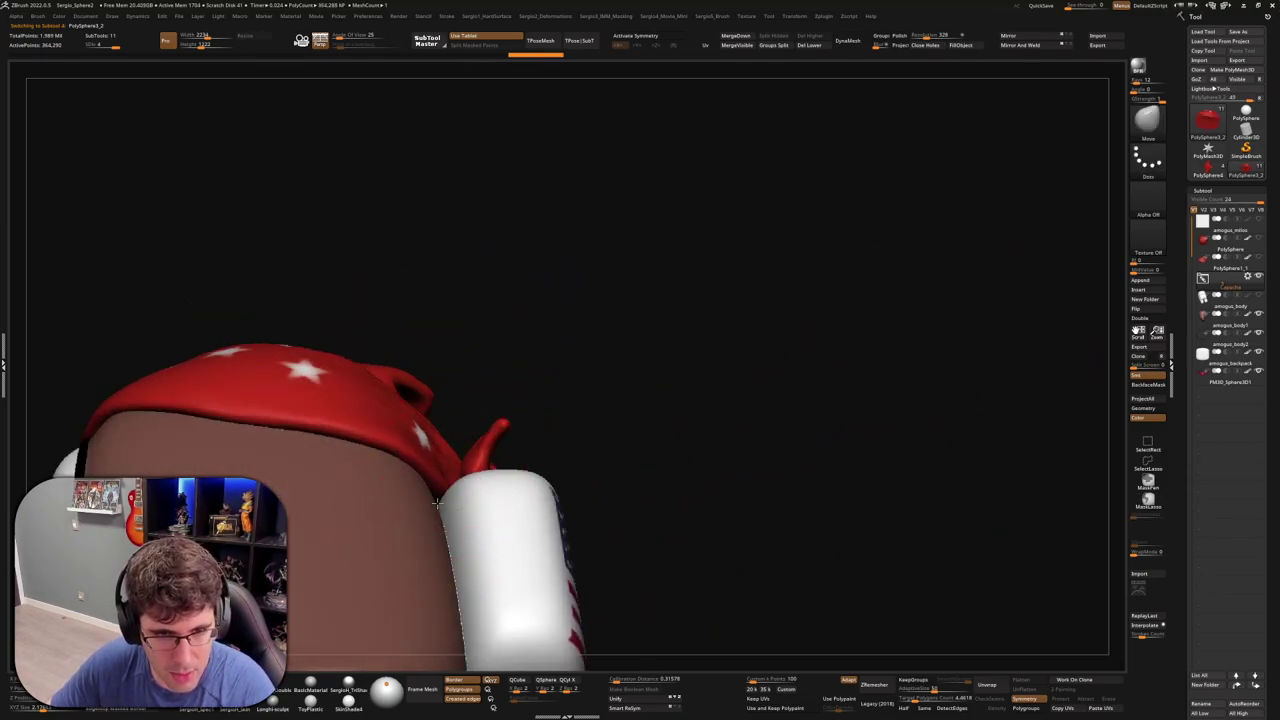
mouse_move(437, 494)
right_mouse_down("ctrl")
mouse_move(420, 420)
mouse_move(470, 380)
mouse_move(410, 546)
mouse_move(831, 294)
right_mouse_up("ctrl")
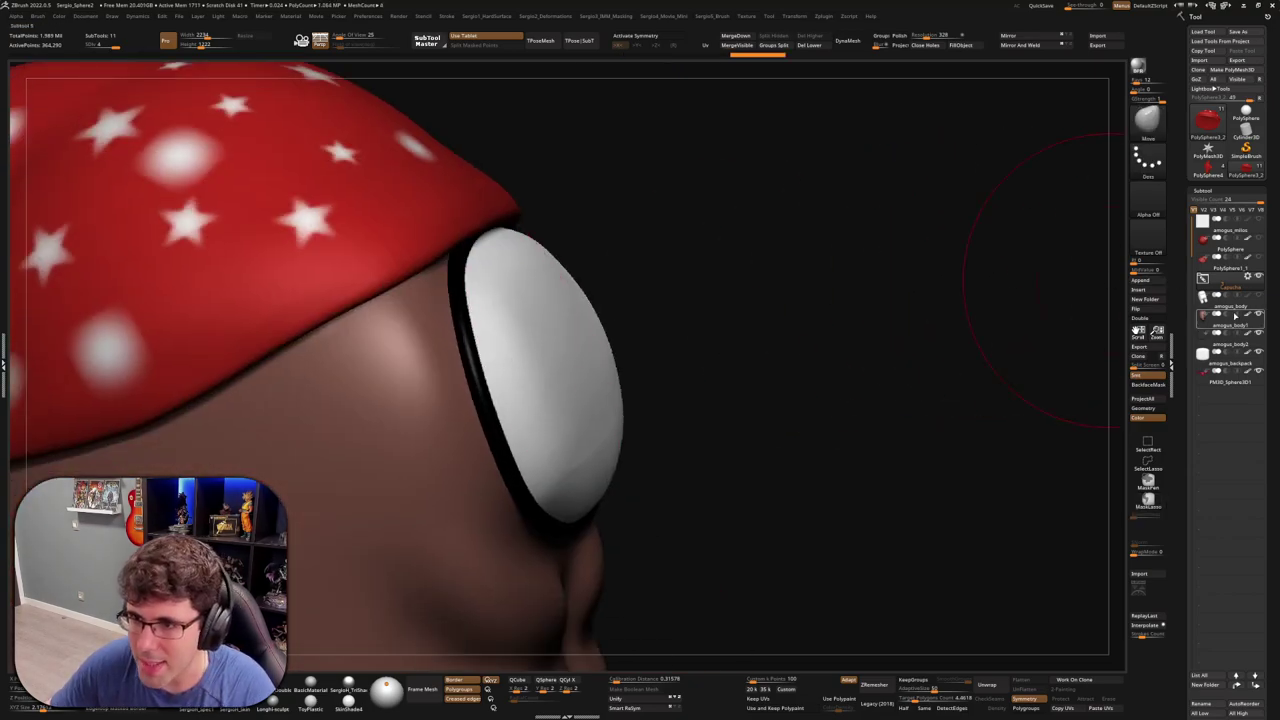
Select the visor rim subtool, then view the whole character from the side
left_click(1250, 328)
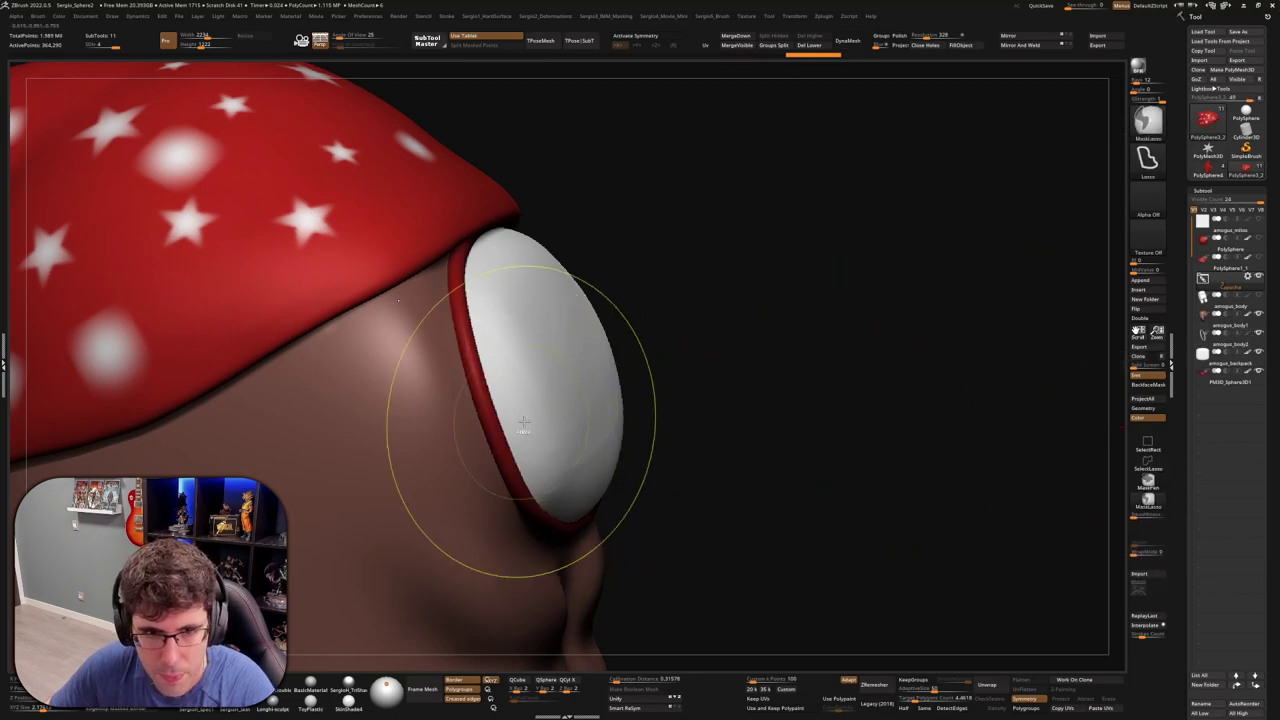
mouse_move(514, 414)
right_mouse_down("ctrl")
mouse_move(543, 465)
mouse_move(543, 423)
right_mouse_up("ctrl")
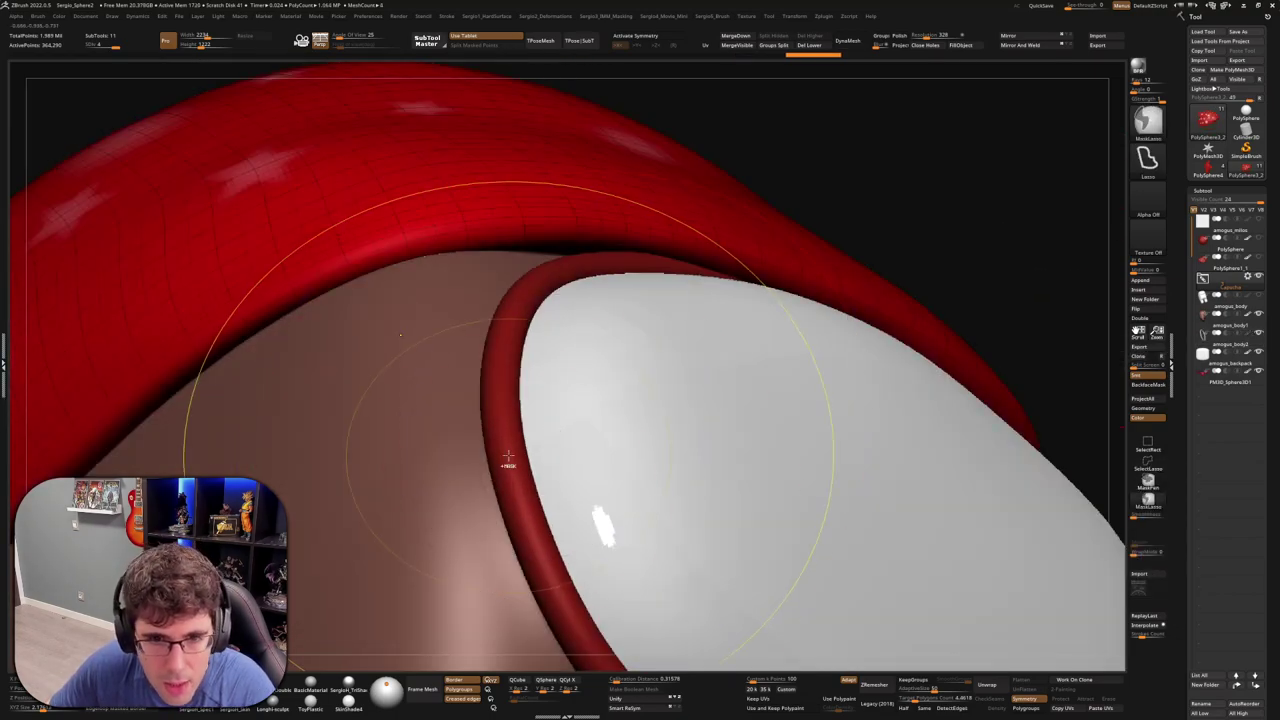
mouse_move(509, 463)
right_mouse_down("ctrl")
mouse_move(566, 567)
mouse_move(1085, 298)
right_mouse_up("ctrl")
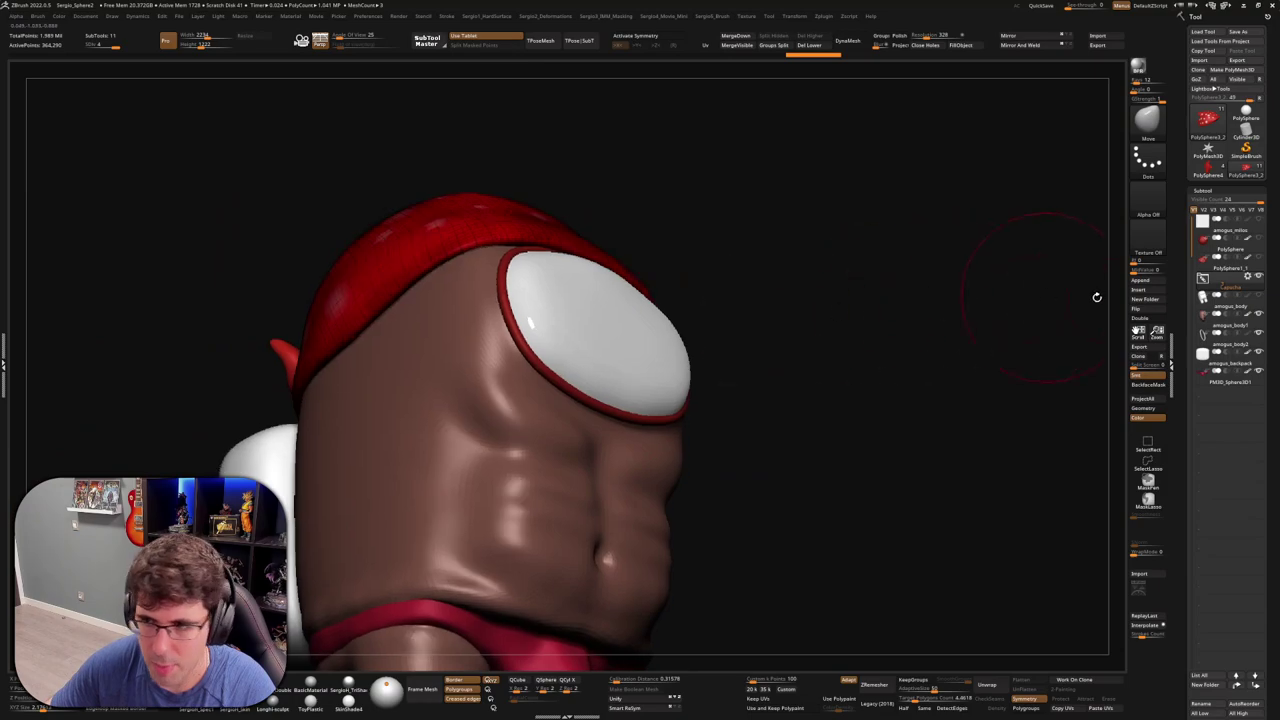
right_click_drag(1051, 528, 1000, 420, "ctrl")
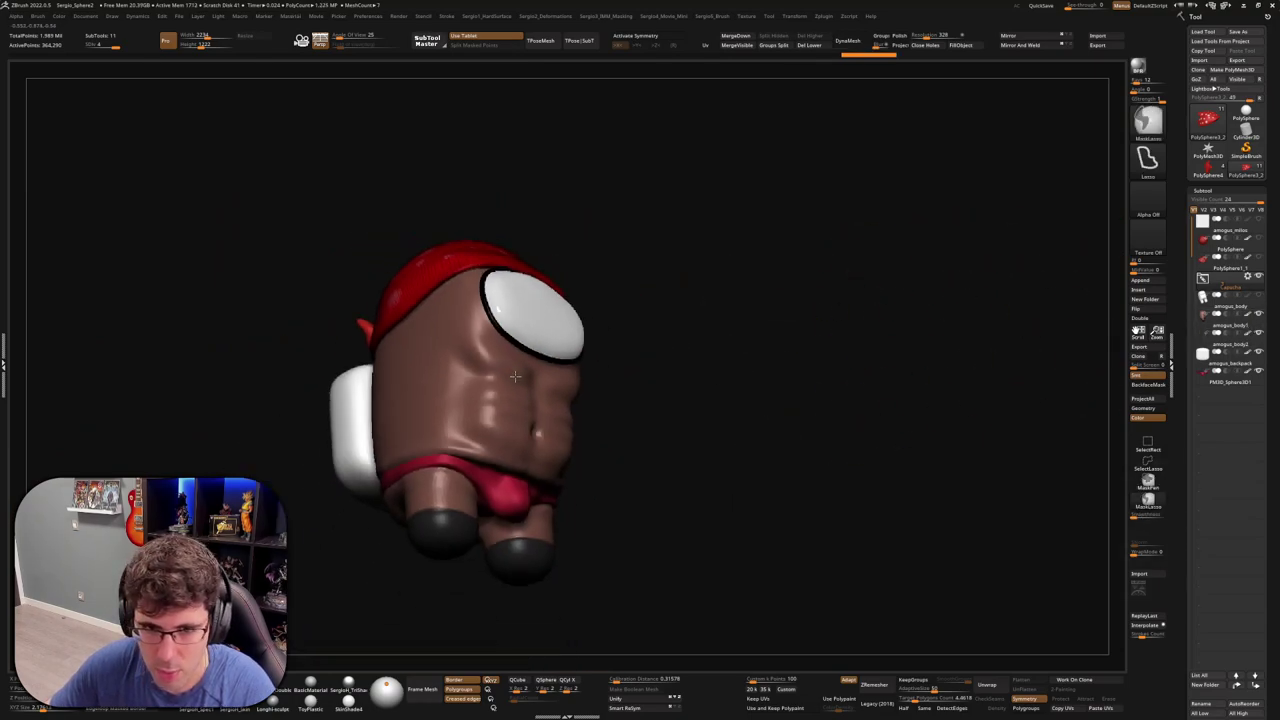
mouse_move(800, 447)
right_mouse_down()
mouse_move(586, 447)
mouse_move(518, 461)
right_mouse_up()
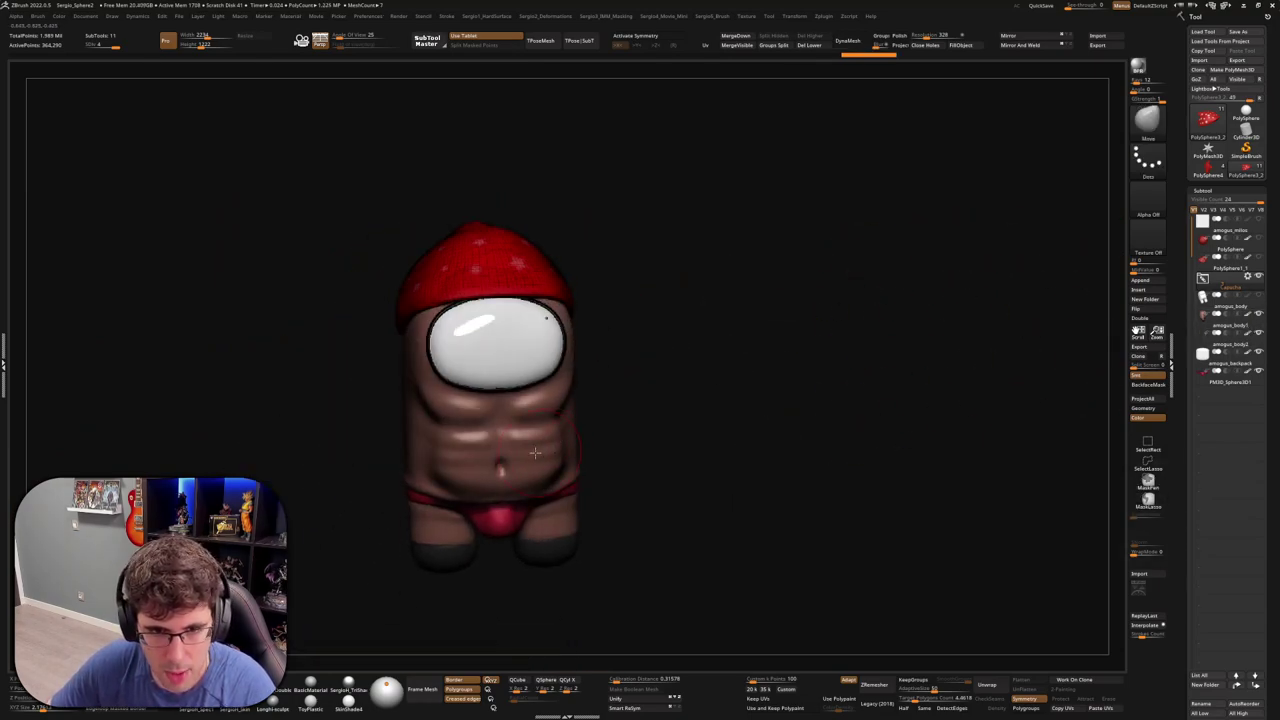
Select the body mesh and sculpt the abs near the navel, undoing a bad stroke
left_click(519, 452, "alt")
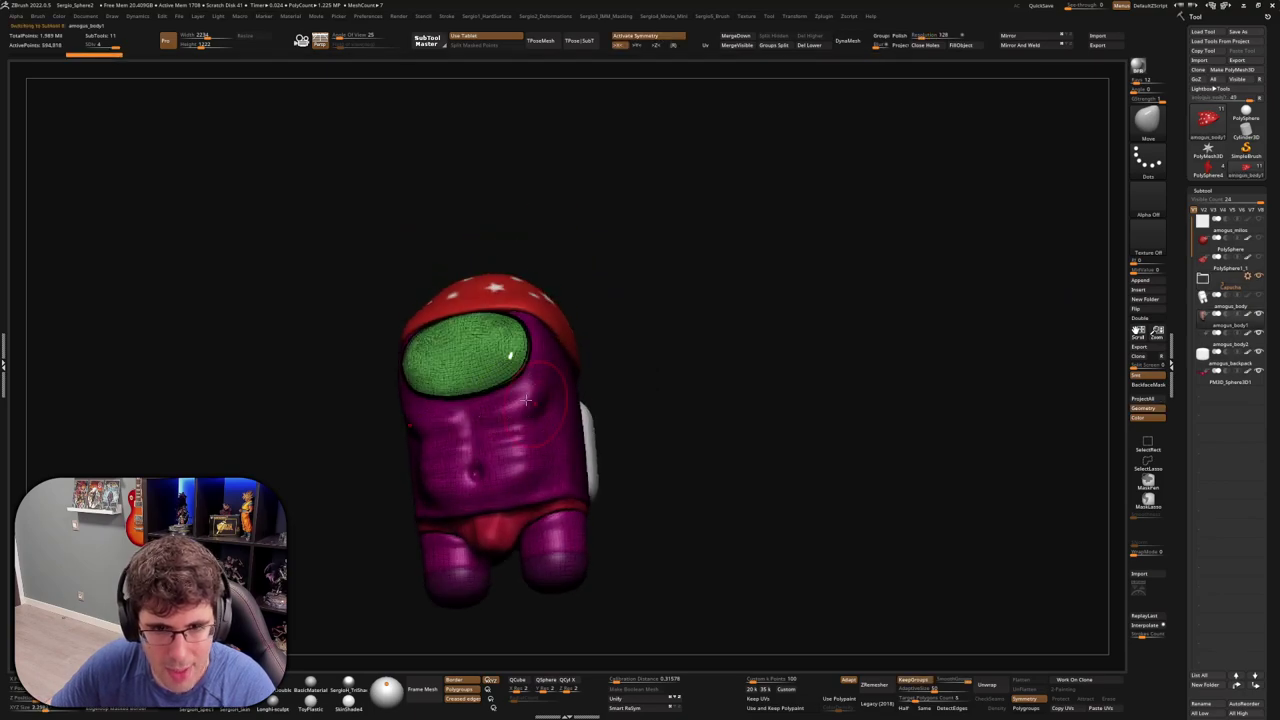
right_click_drag(519, 452, 486, 480, "ctrl")
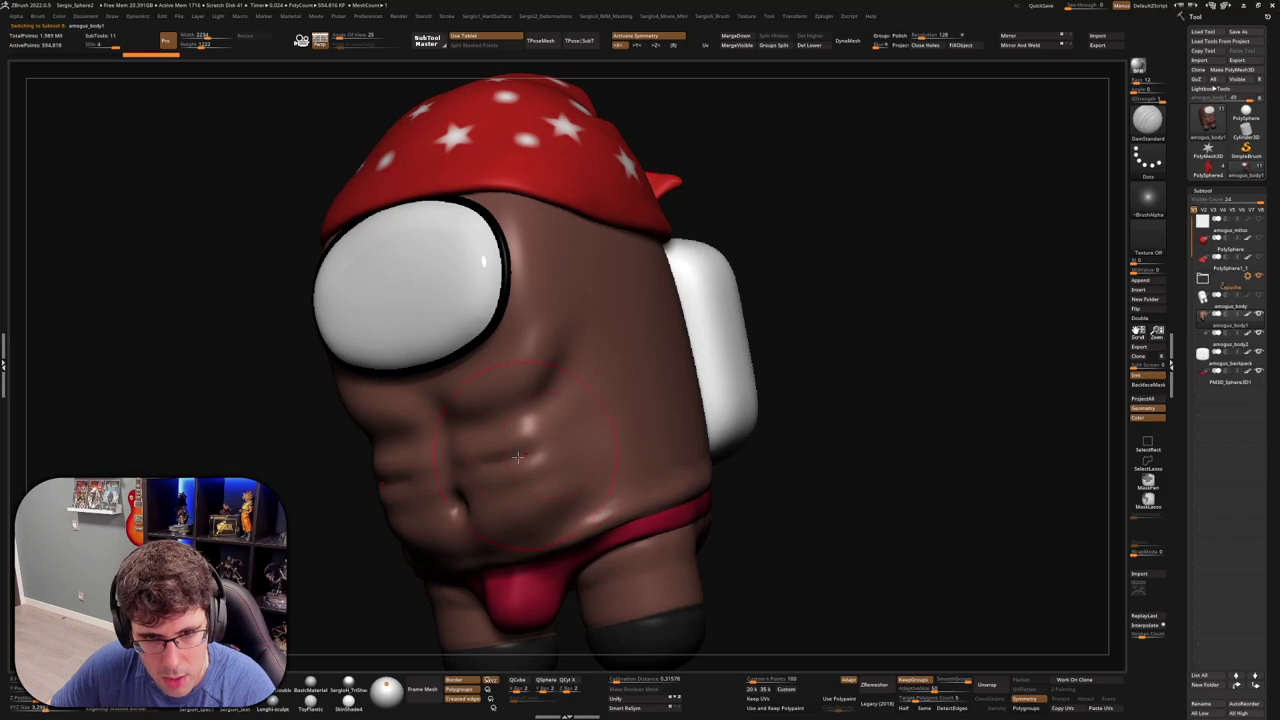
mouse_move(572, 433)
right_mouse_down()
mouse_move(549, 444)
mouse_move(554, 433)
right_mouse_up()
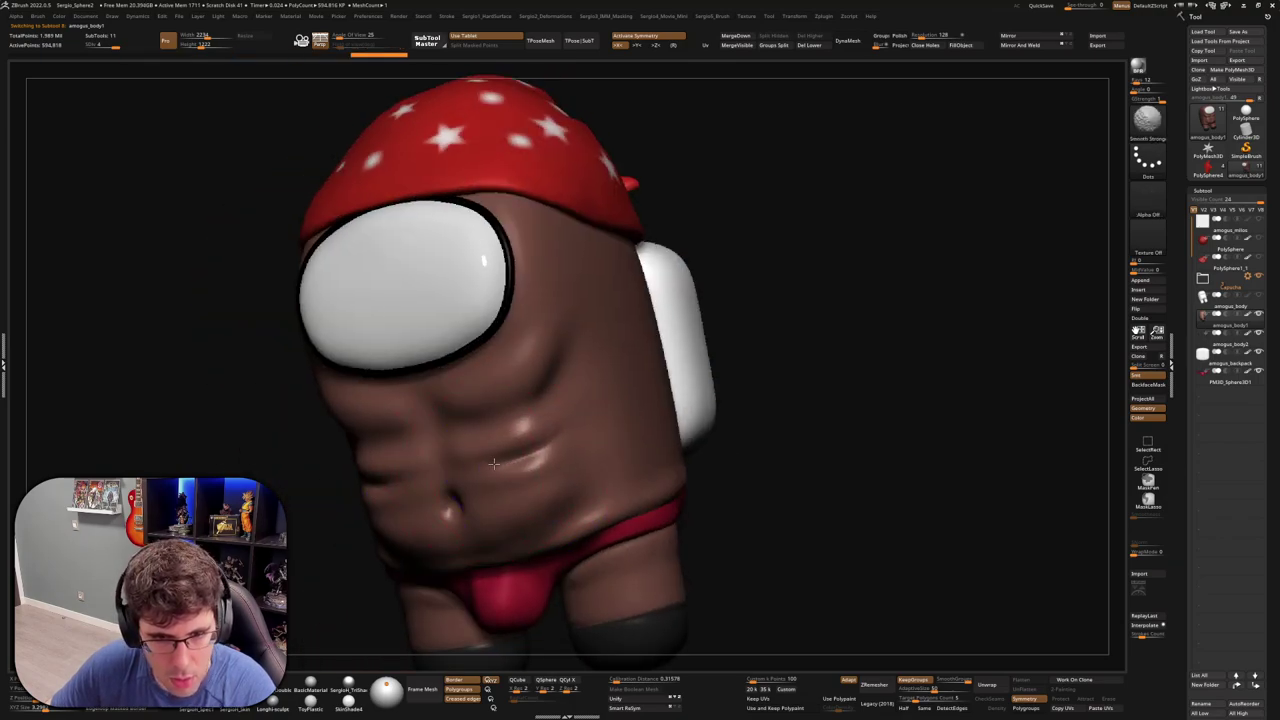
mouse_move(503, 465)
left_mouse_down()
mouse_move(562, 491)
mouse_move(575, 463)
left_mouse_up()
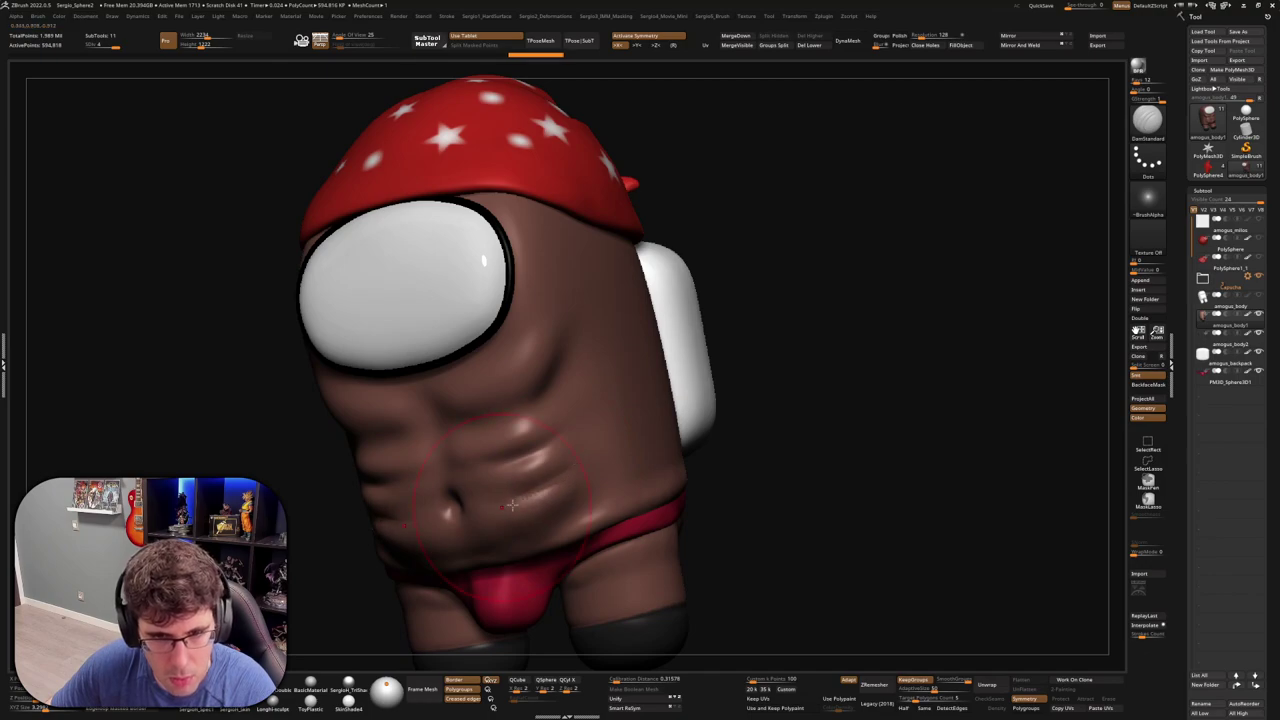
right_click_drag(511, 505, 440, 470)
mouse_move(440, 470)
left_mouse_down()
mouse_move(431, 434)
mouse_move(438, 455)
mouse_move(487, 430)
left_mouse_up()
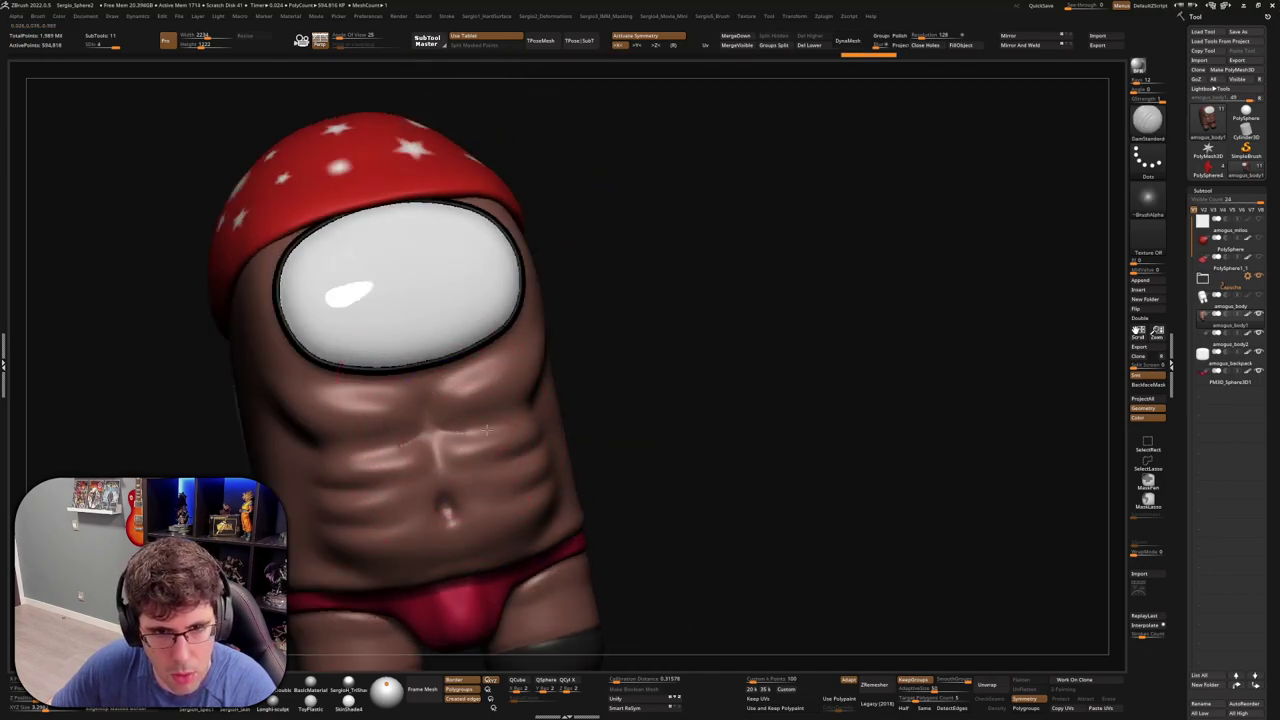
key("ctrl+z")
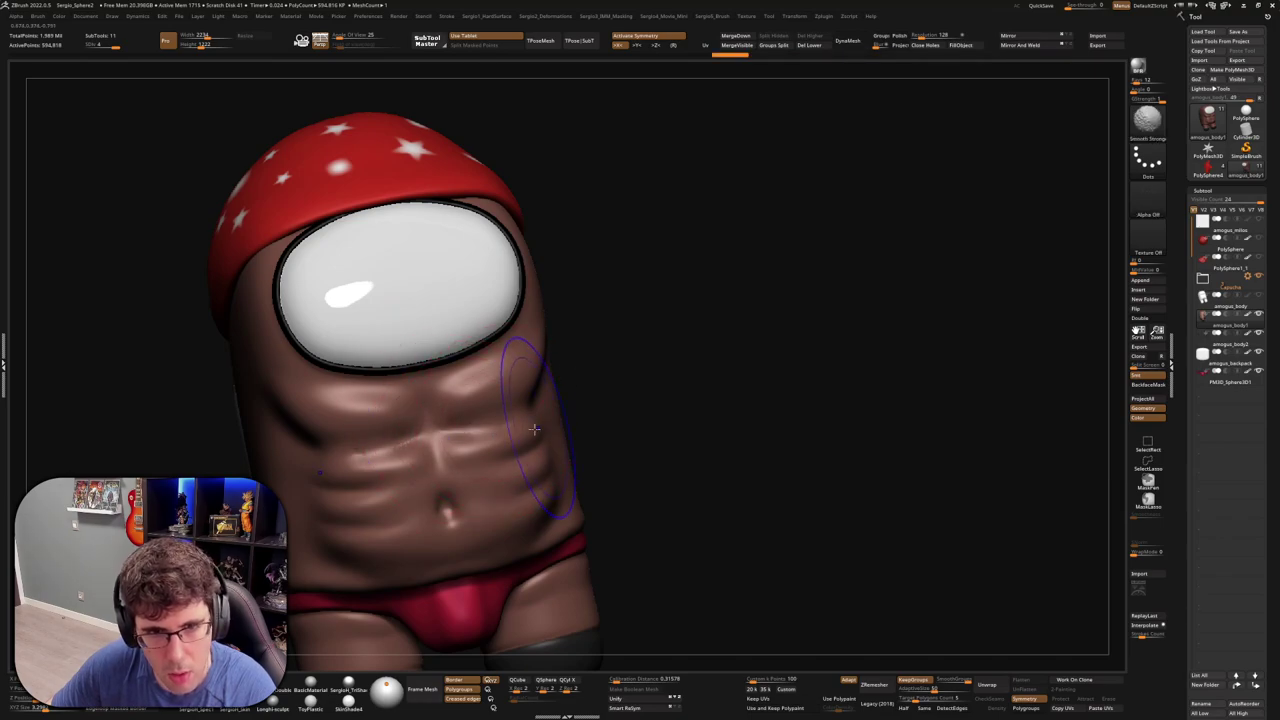
Orbit around the model to inspect the backpack, legs and red strap
right_click_drag(547, 479, 530, 458)
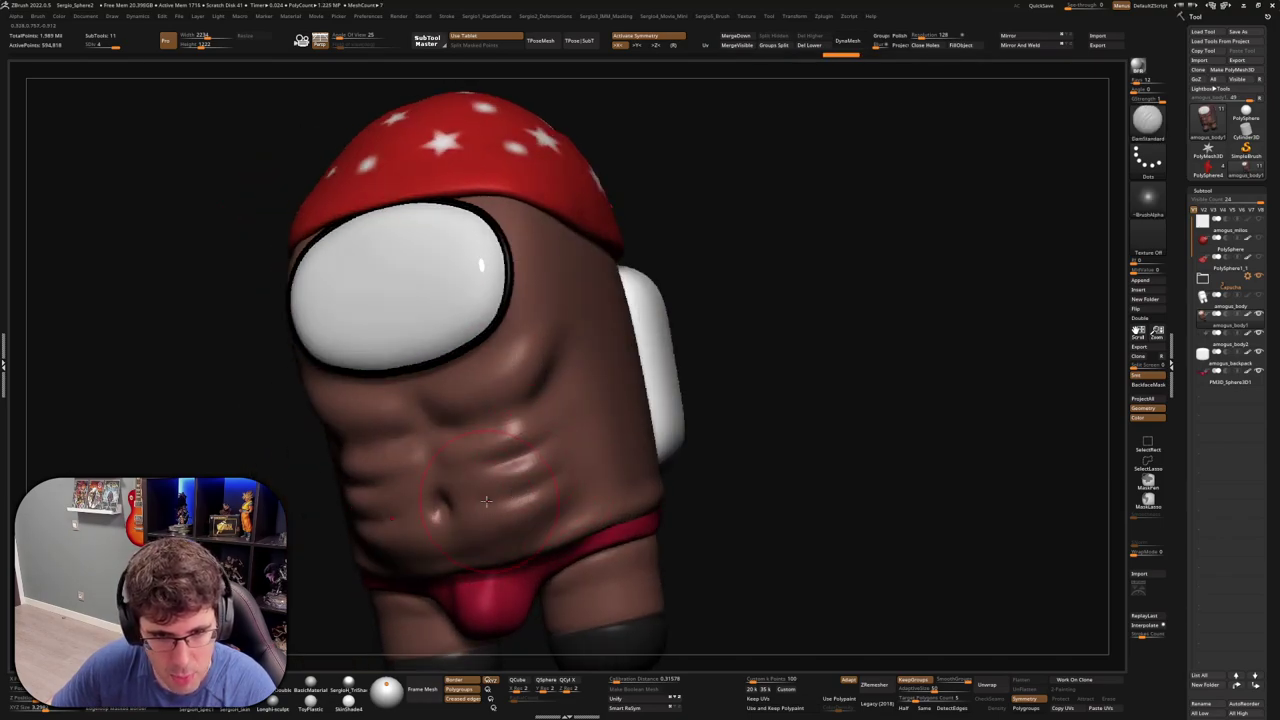
right_click_drag(524, 503, 531, 504)
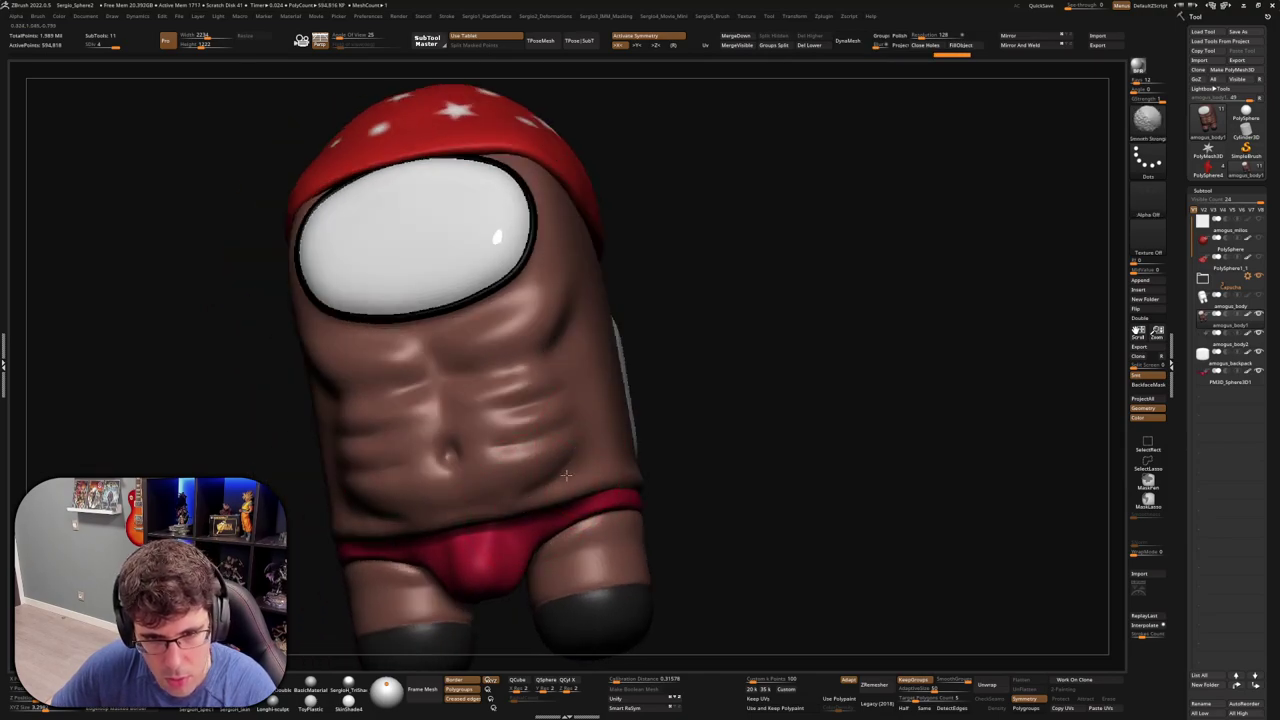
mouse_move(513, 505)
right_mouse_down()
mouse_move(621, 446)
mouse_move(640, 420)
mouse_move(607, 391)
mouse_move(374, 474)
right_mouse_up()
mouse_move(487, 465)
right_mouse_down()
mouse_move(571, 451)
mouse_move(517, 434)
right_mouse_up()
mouse_move(546, 357)
right_mouse_down()
mouse_move(640, 394)
mouse_move(611, 397)
mouse_move(597, 428)
mouse_move(616, 416)
mouse_move(608, 443)
right_mouse_up()
Shrink the draw size and switch to the Clay brush for the strap edge
key("s")
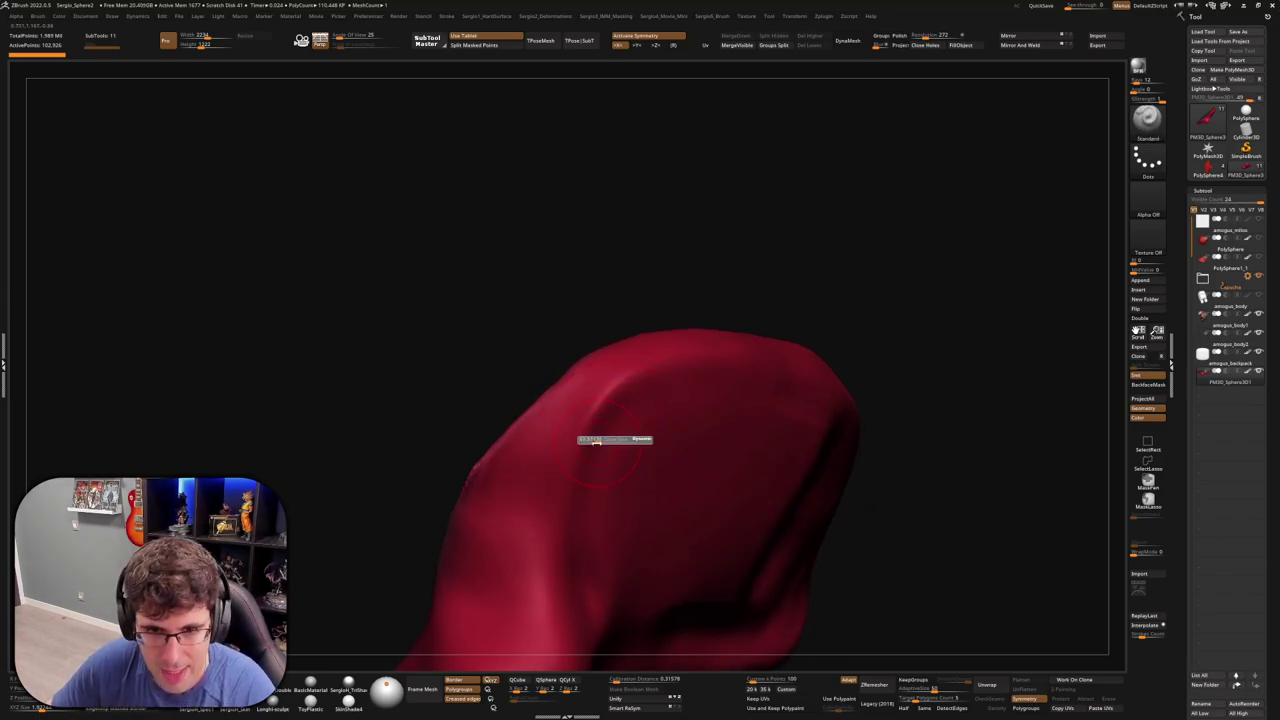
left_click_drag(605, 438, 580, 438)
mouse_move(679, 360)
right_mouse_down()
mouse_move(663, 400)
mouse_move(651, 285)
right_mouse_up()
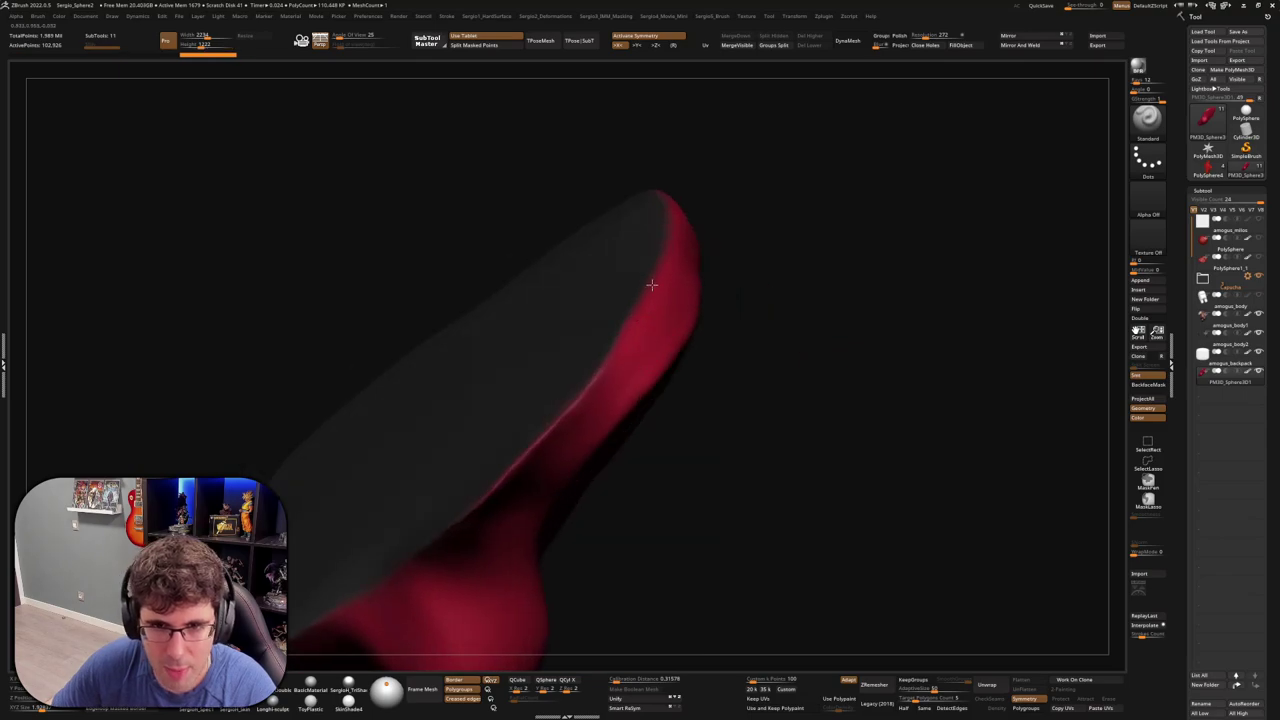
key("b")
key("c")
key("l")
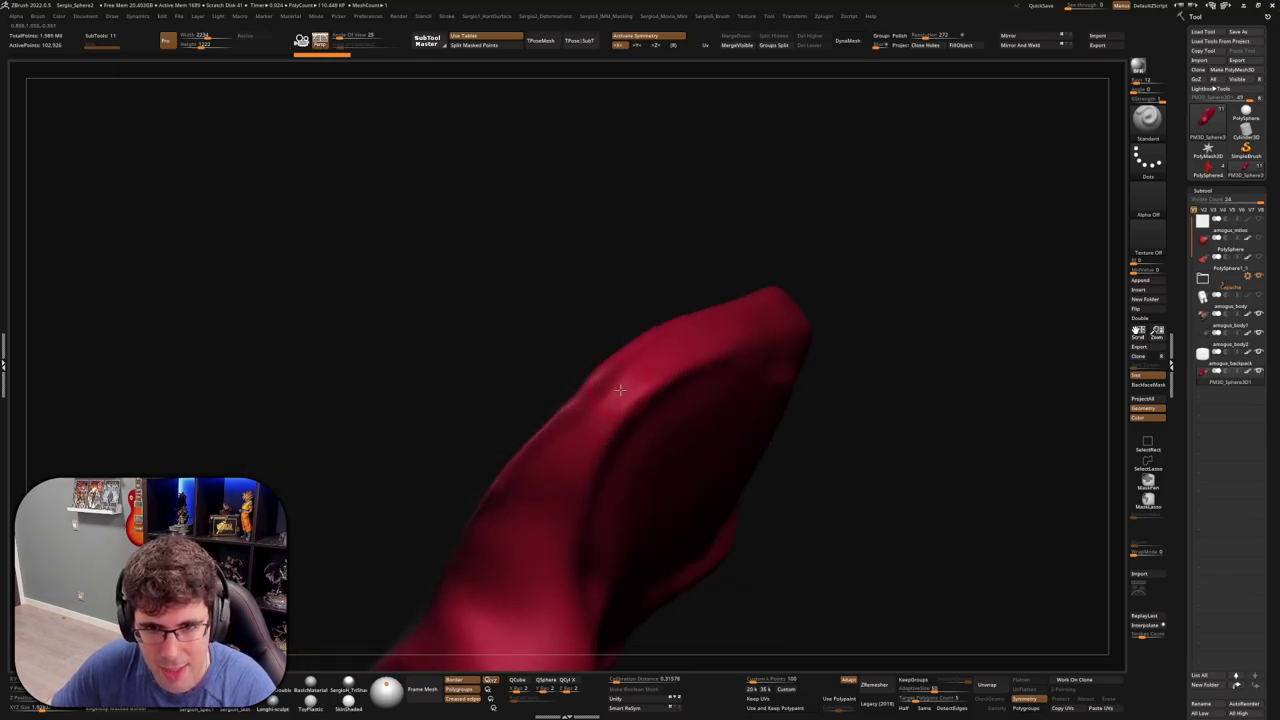
right_click_drag(626, 424, 593, 406)
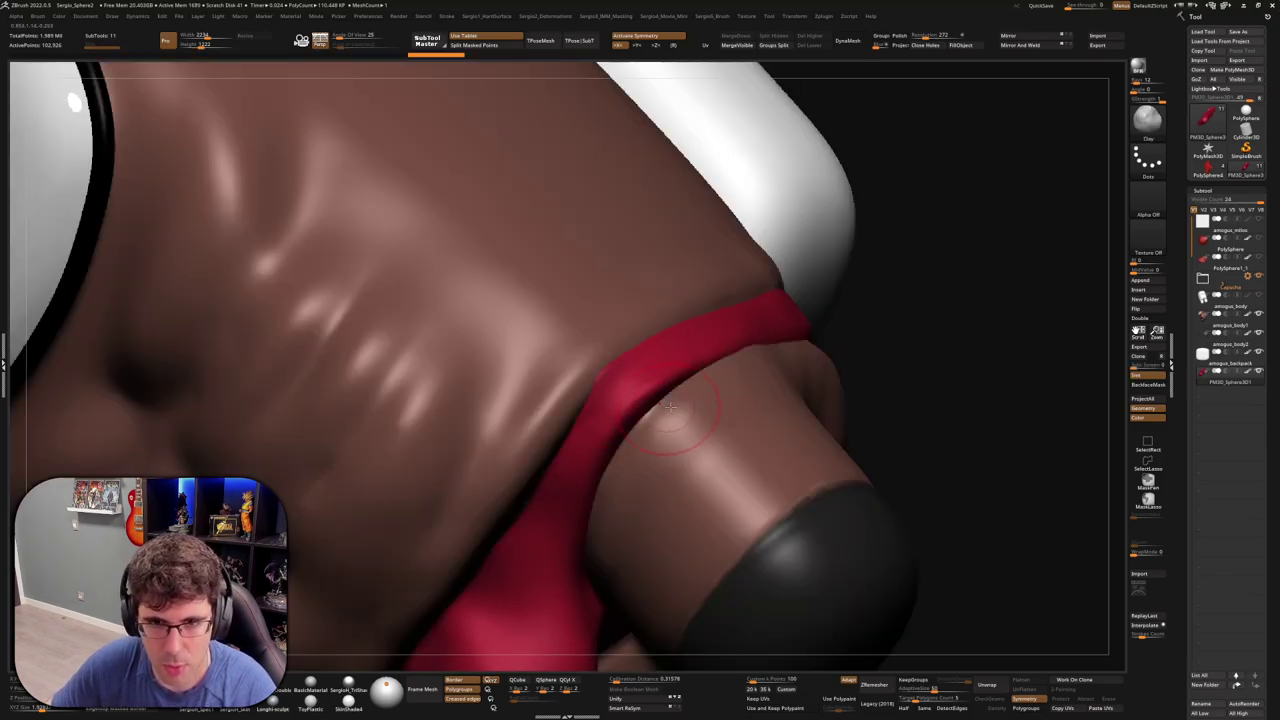
mouse_move(668, 393)
right_mouse_down()
mouse_move(640, 378)
mouse_move(648, 427)
mouse_move(683, 372)
right_mouse_up()
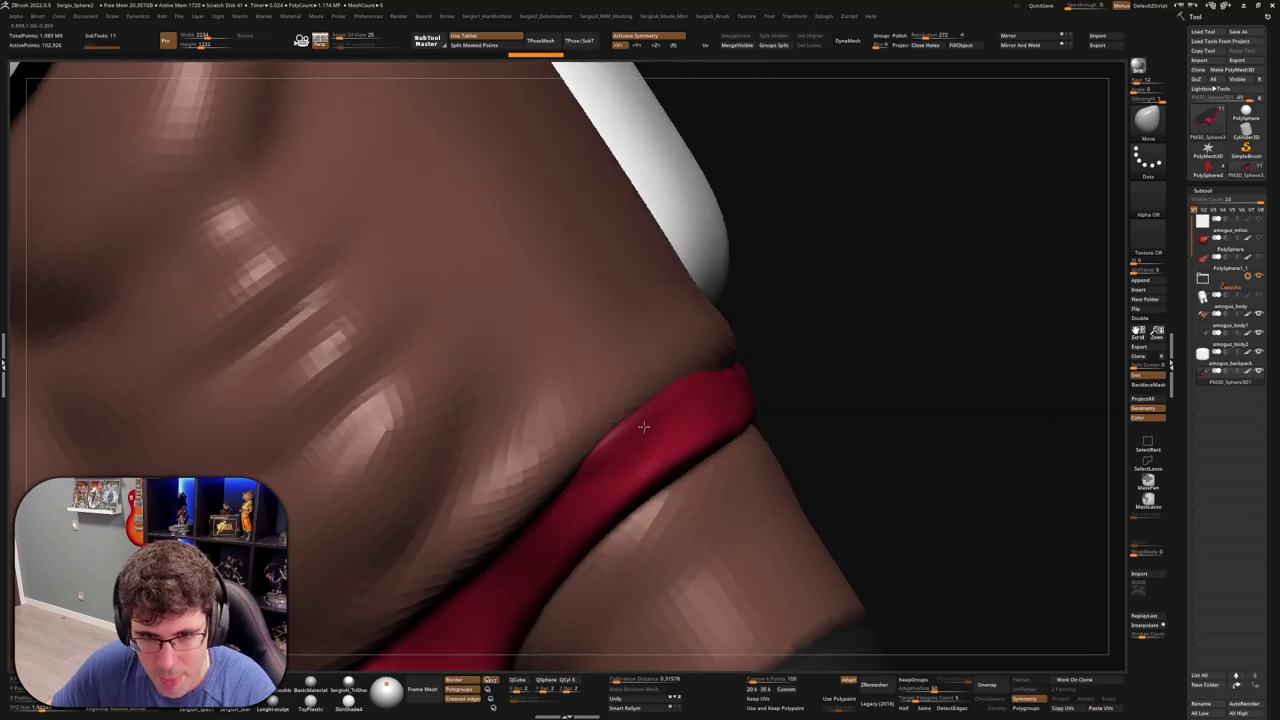
Push the strap silhouette near the hip, undoing and then redoing the edit
left_click_drag(689, 357, 684, 468)
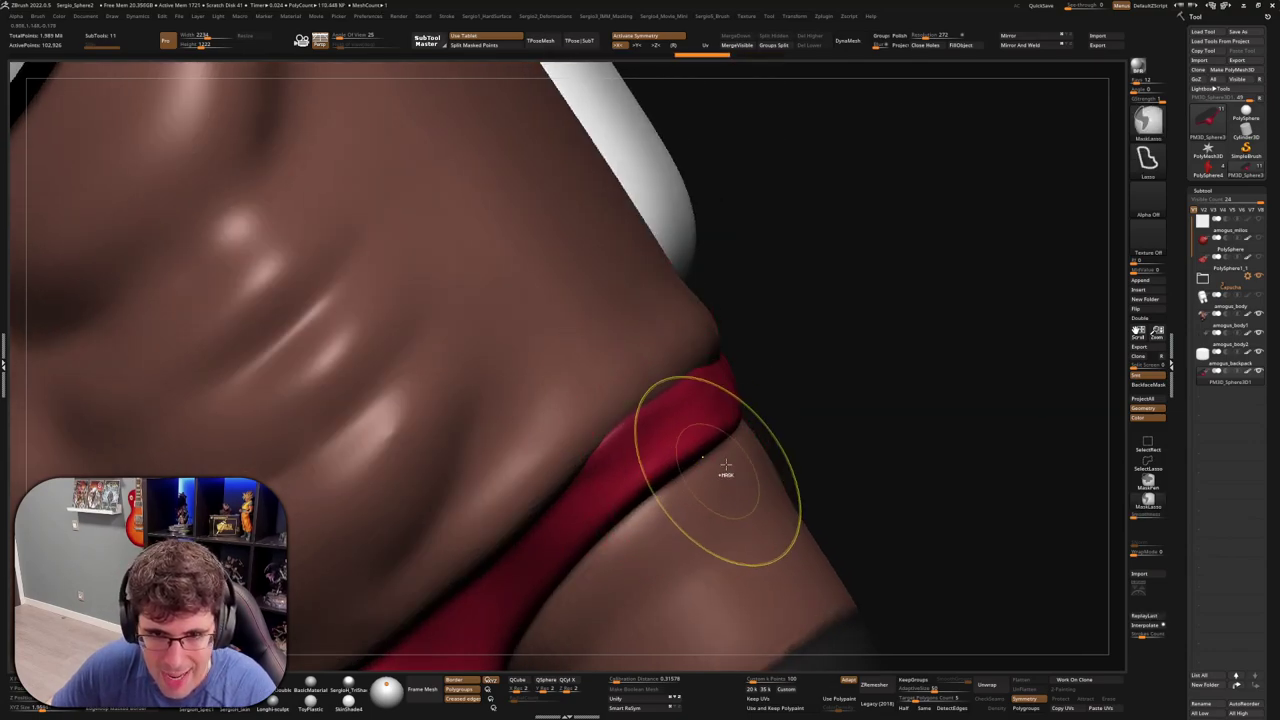
key("ctrl+z")
key("ctrl+z")
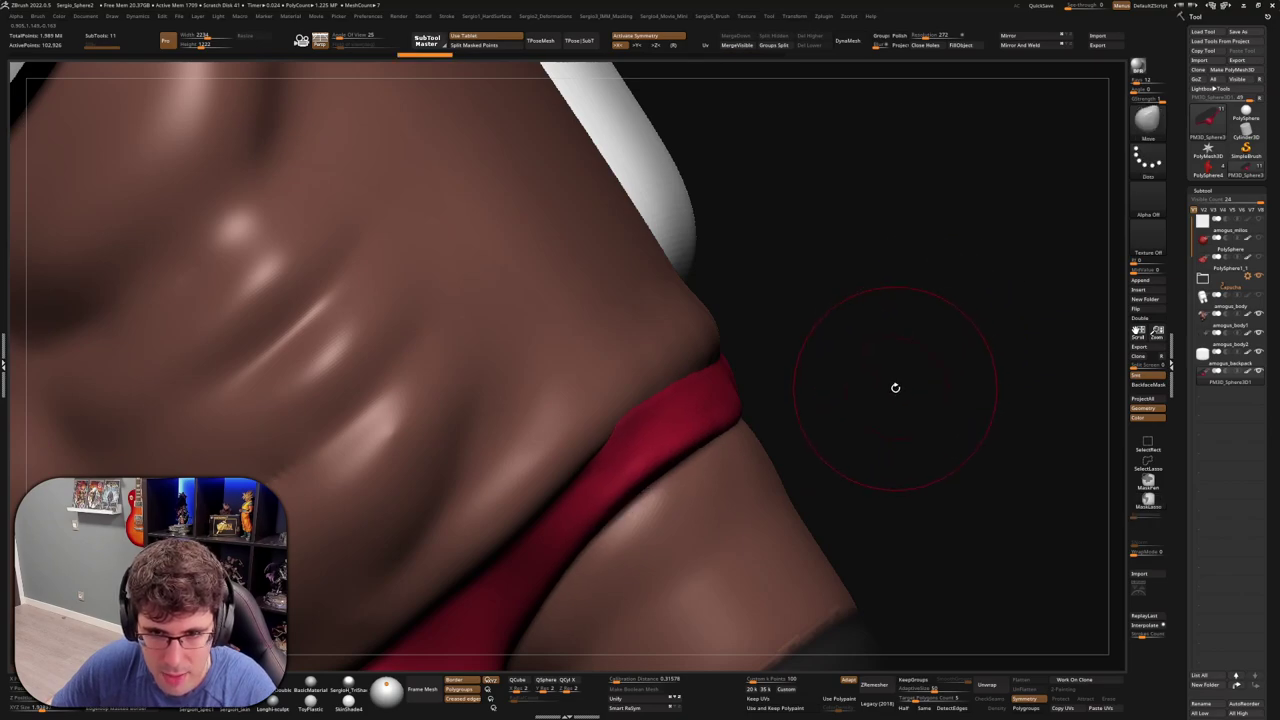
left_click_drag(895, 387, 656, 399)
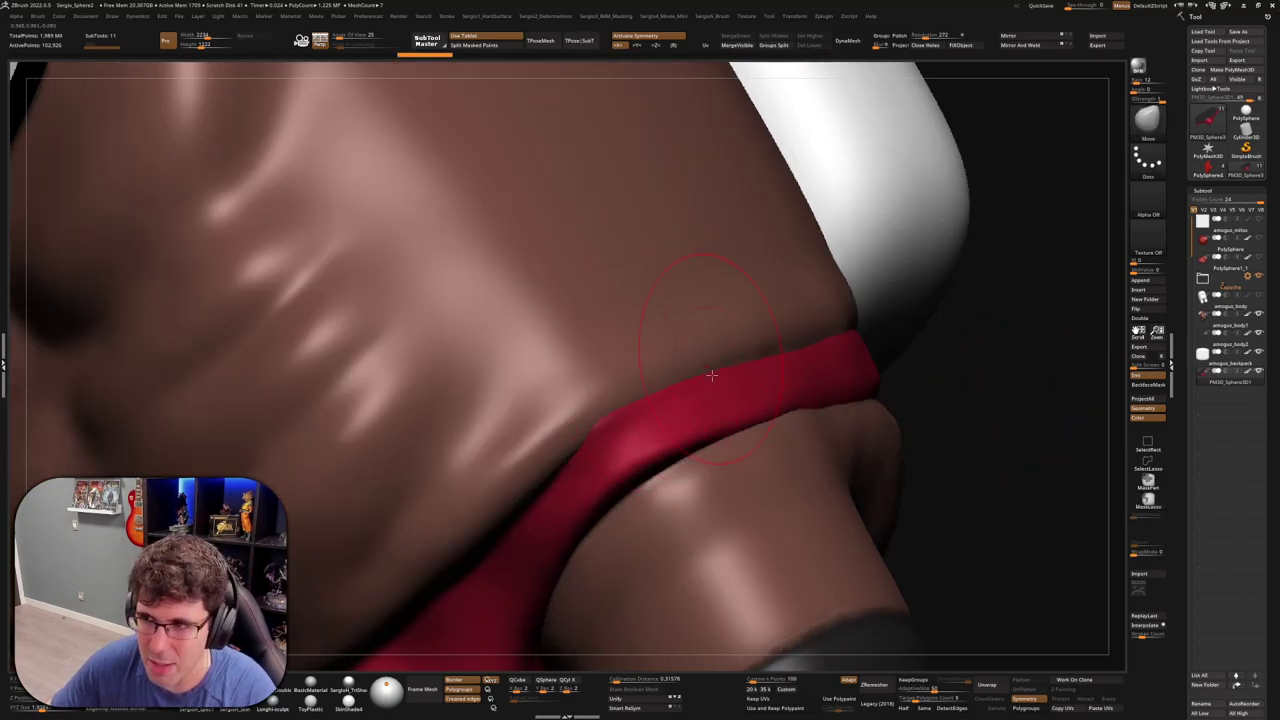
key("ctrl+shift+z")
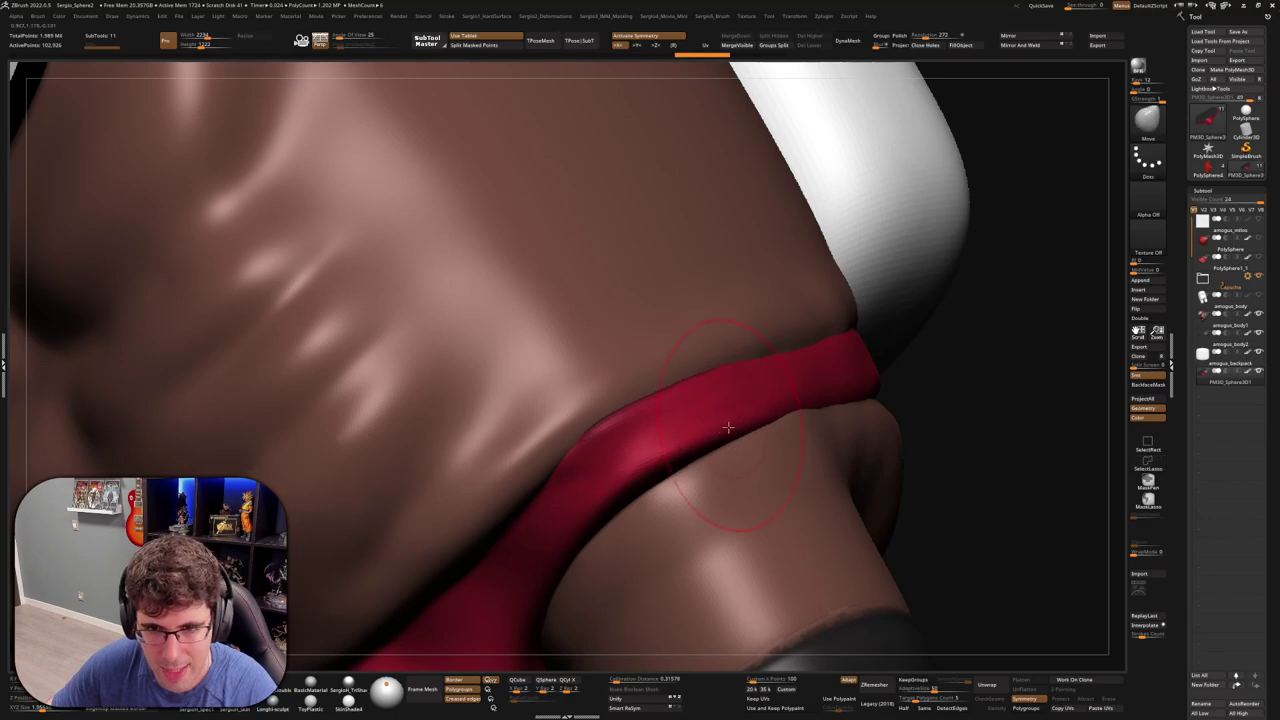
right_click_drag(727, 430, 676, 412)
mouse_move(716, 493)
right_mouse_down()
mouse_move(690, 445)
mouse_move(712, 409)
mouse_move(697, 444)
right_mouse_up()
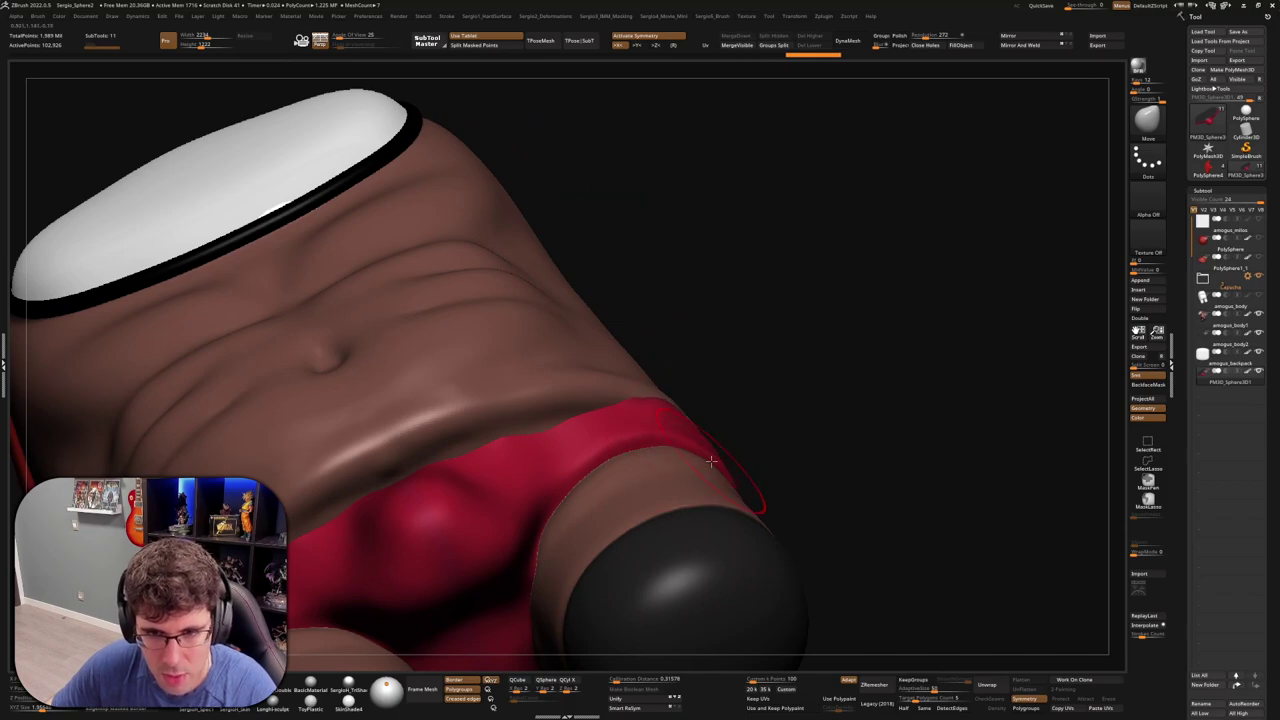
Frame the whole character and orbit to the flag backpack to inspect the strap
mouse_move(659, 459)
right_mouse_down()
mouse_move(688, 404)
mouse_move(677, 429)
right_mouse_up()
key("f")
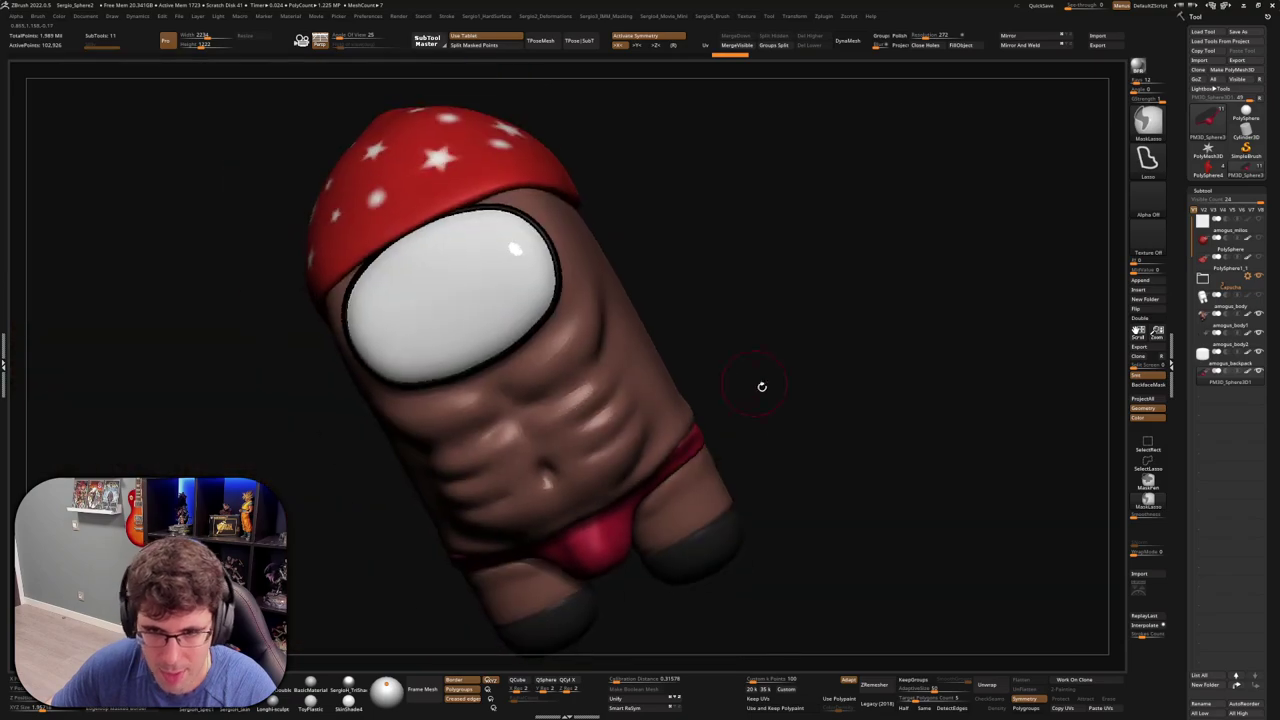
right_click_drag(760, 383, 676, 430)
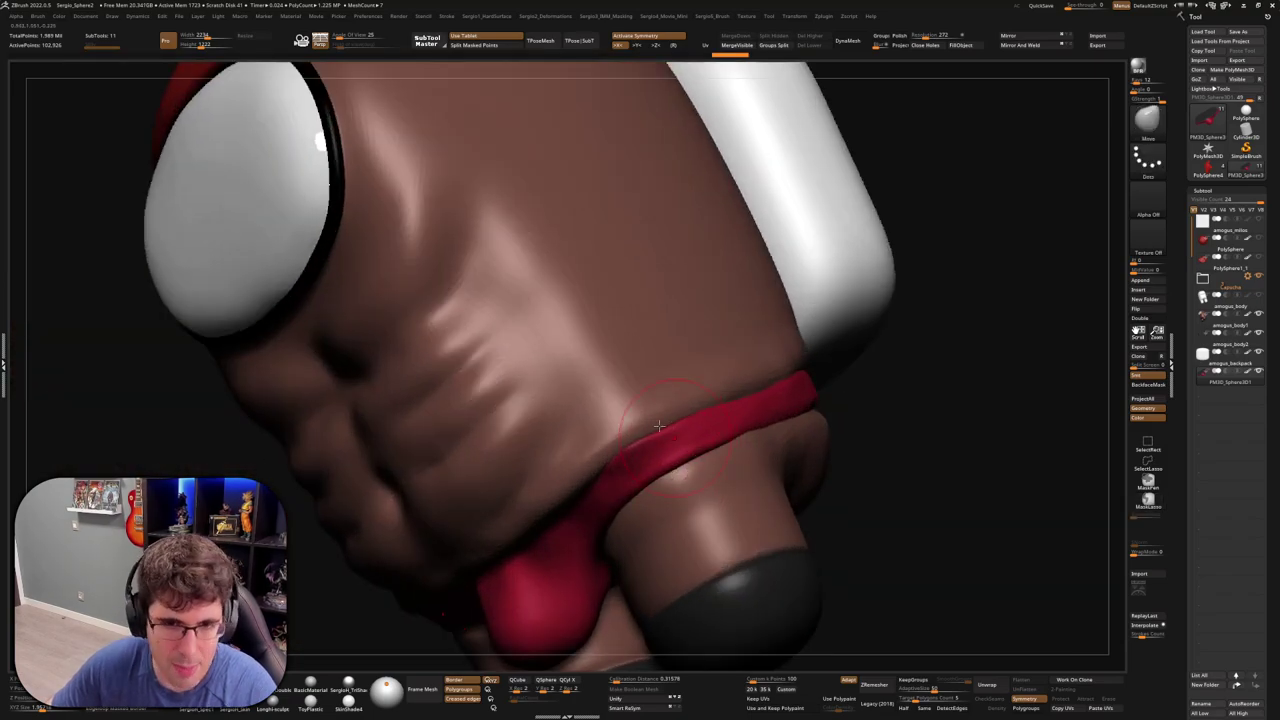
key("f")
mouse_move(700, 489)
right_mouse_down()
mouse_move(651, 509)
mouse_move(674, 486)
mouse_move(741, 490)
mouse_move(700, 430)
mouse_move(729, 427)
right_mouse_up()
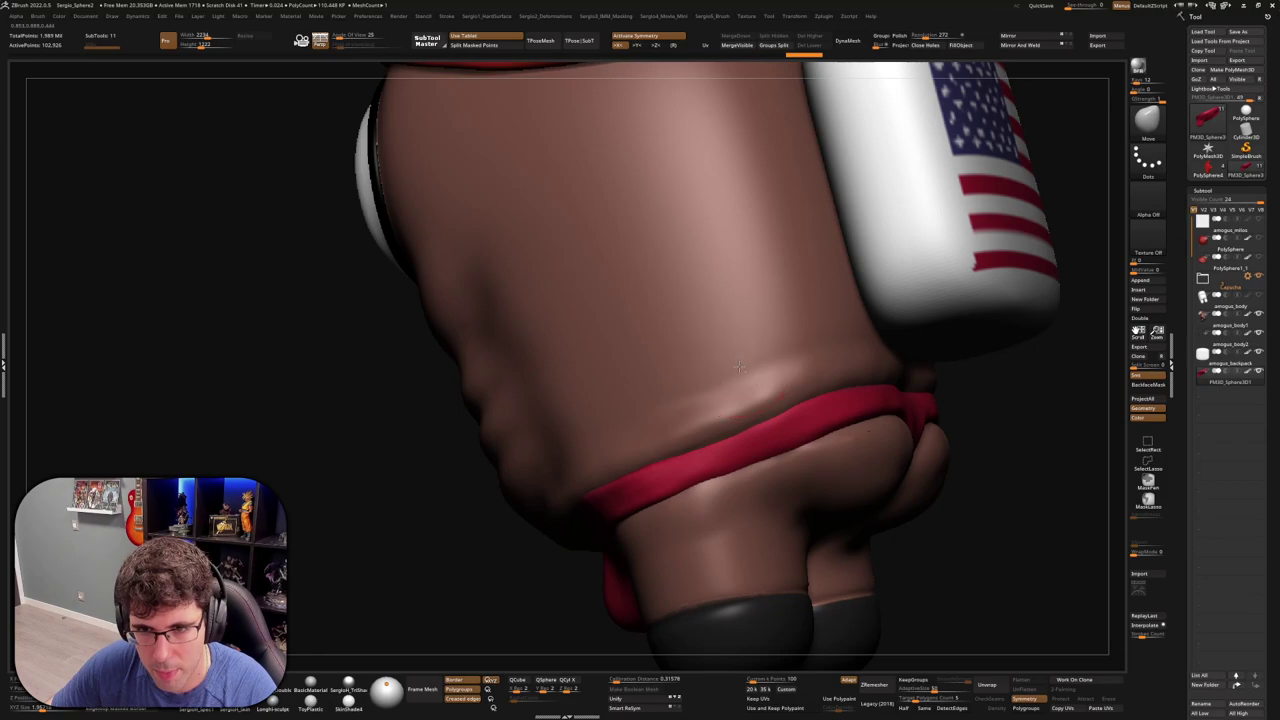
Solo the amogus_body1 subtool, carve a Dam Standard crease along the strap groove, then unsolo
left_click(720, 416, "alt")
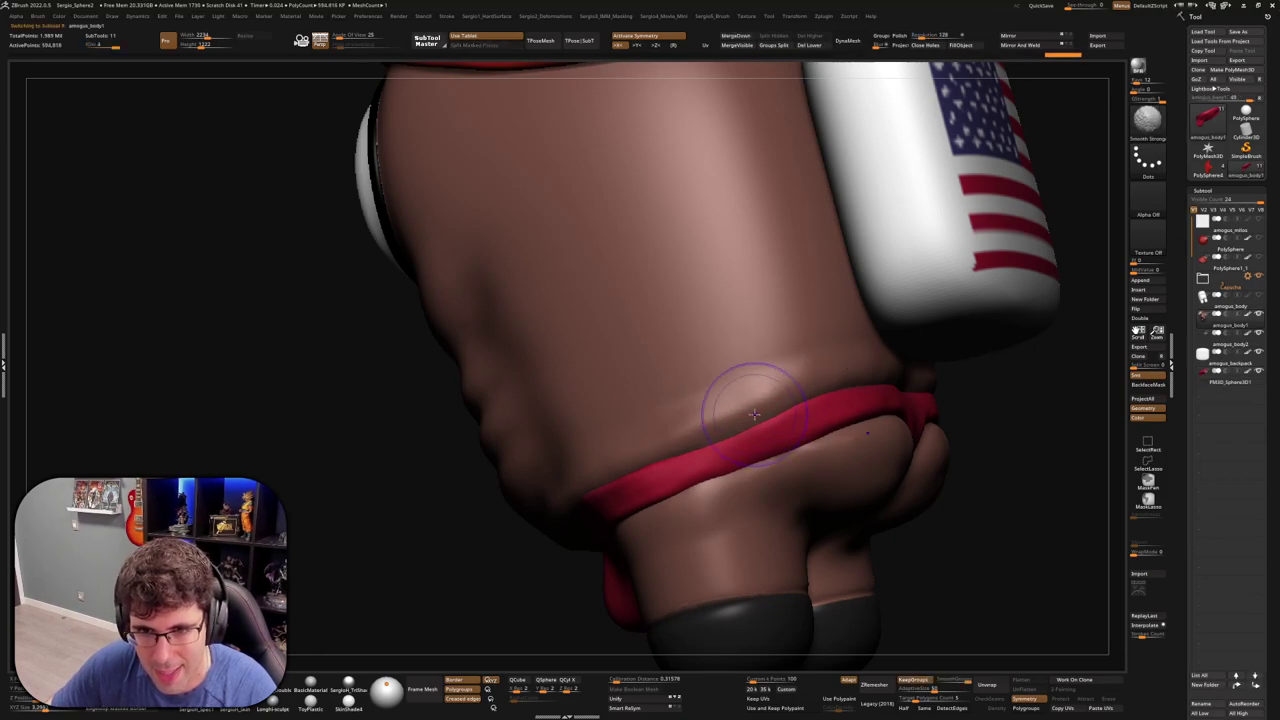
key("ctrl")
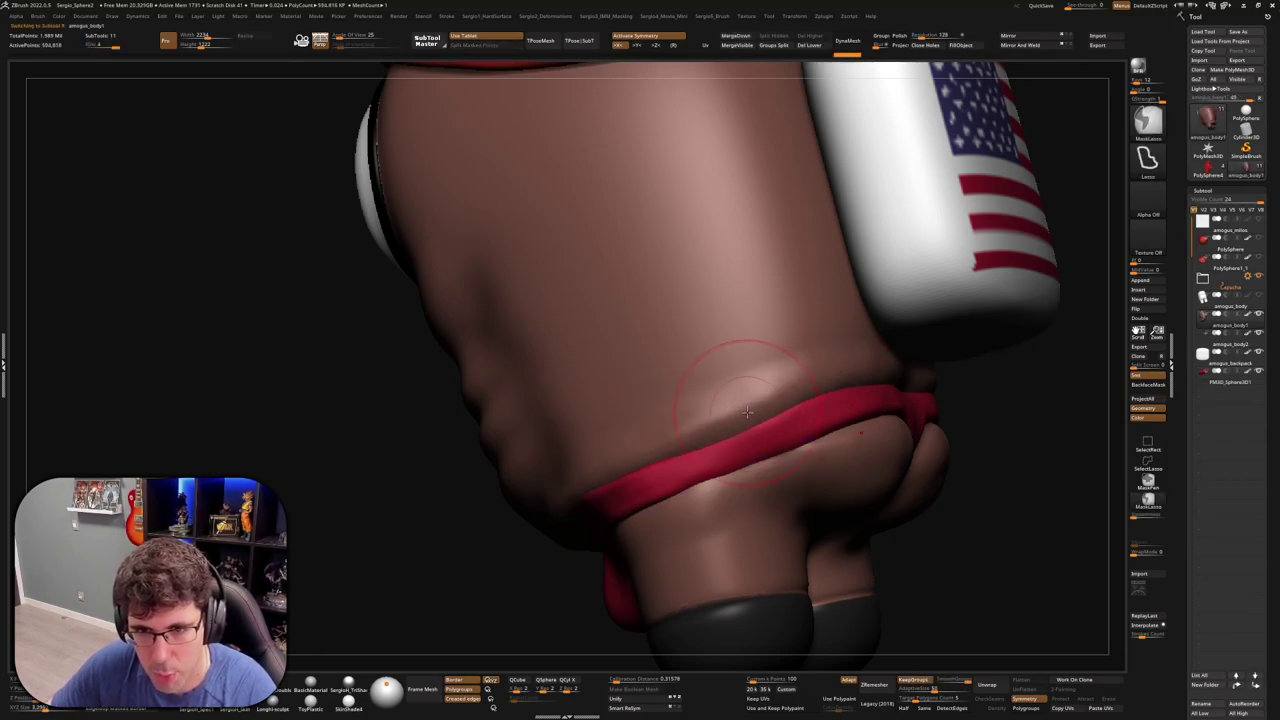
key("space")
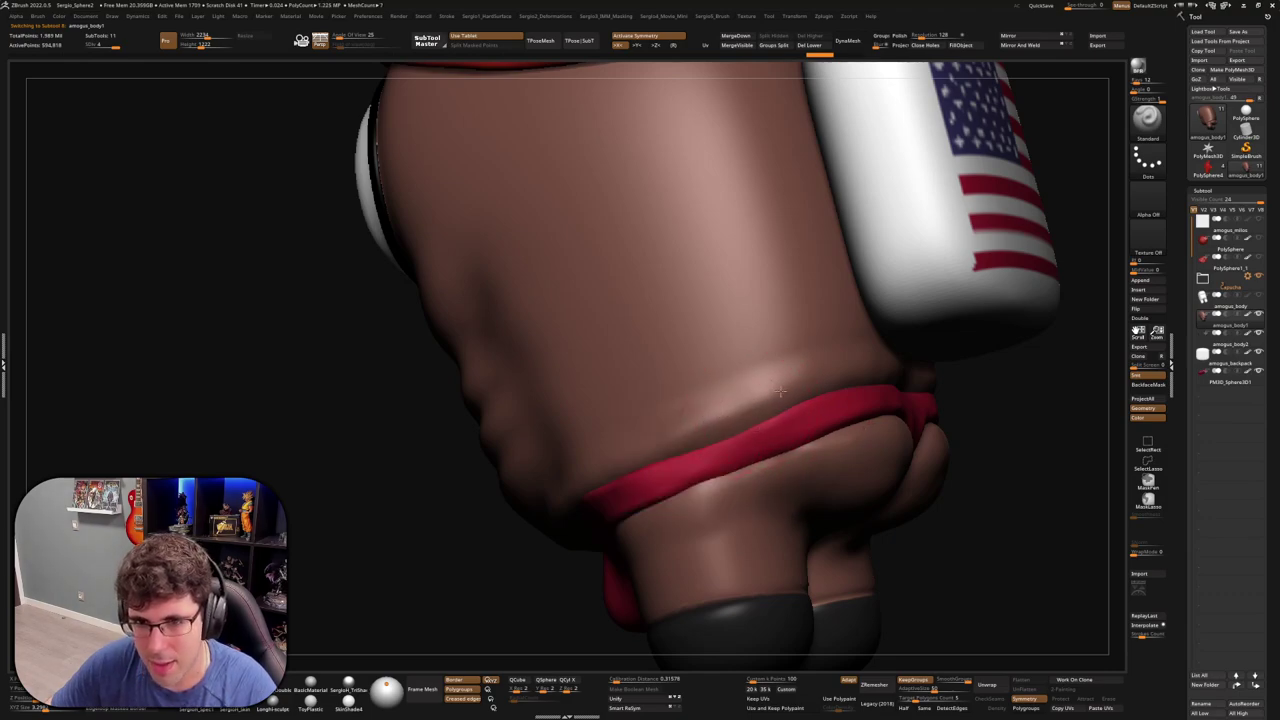
right_click_drag(769, 400, 680, 437)
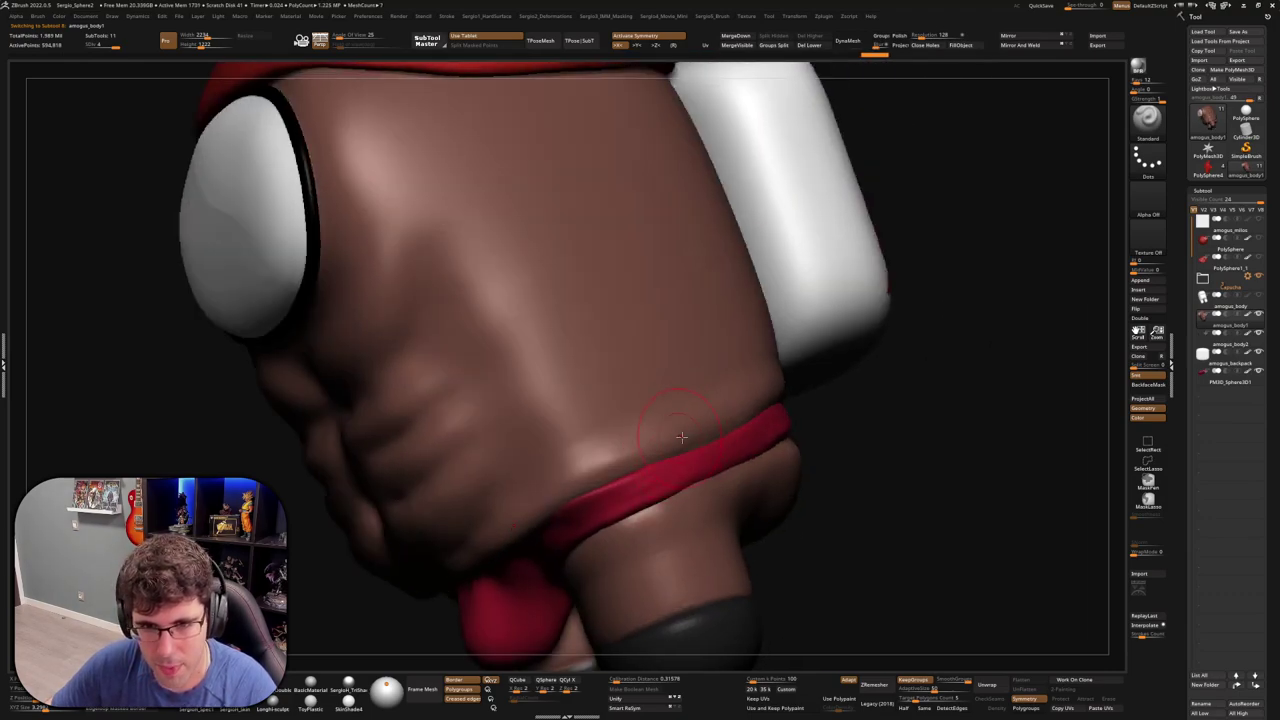
mouse_move(564, 485)
right_mouse_down()
mouse_move(846, 406)
mouse_move(787, 452)
right_mouse_up()
left_click(787, 452, "ctrl+shift")
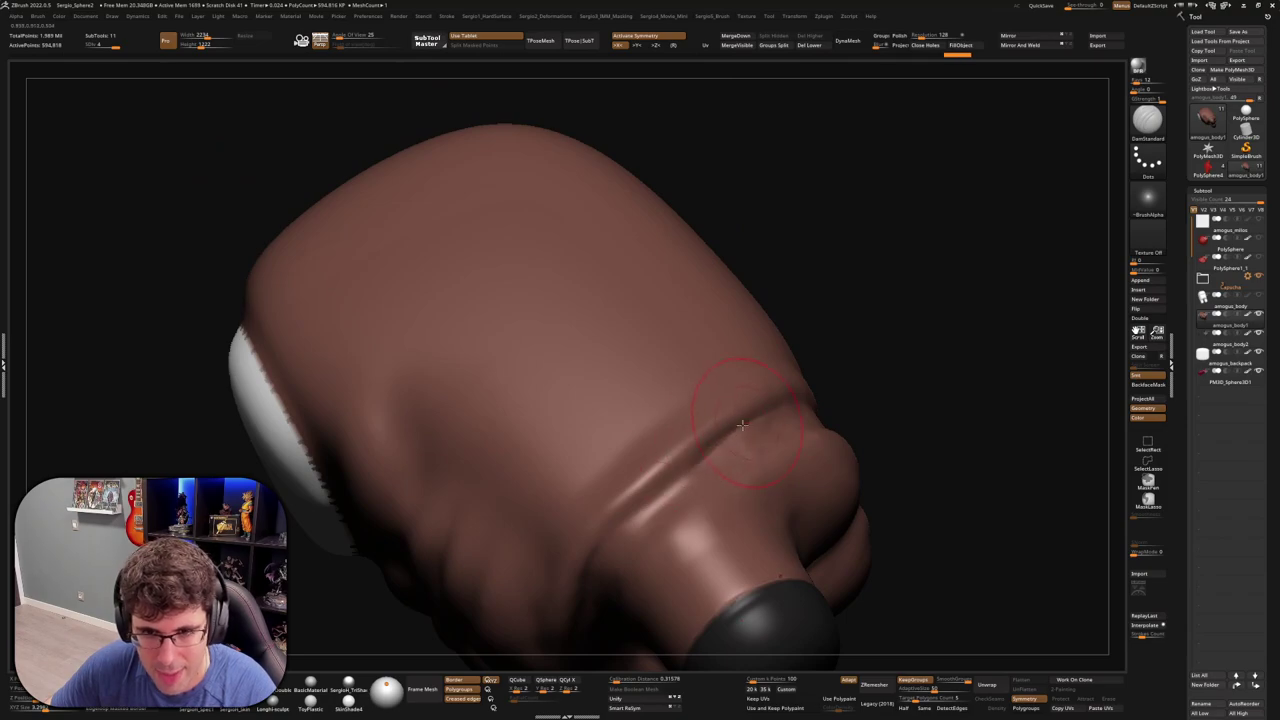
left_click_drag(745, 430, 609, 536)
mouse_move(777, 415)
right_mouse_down()
mouse_move(712, 465)
mouse_move(748, 486)
mouse_move(748, 466)
mouse_move(678, 480)
mouse_move(662, 425)
mouse_move(677, 403)
mouse_move(723, 488)
mouse_move(760, 420)
right_mouse_up()
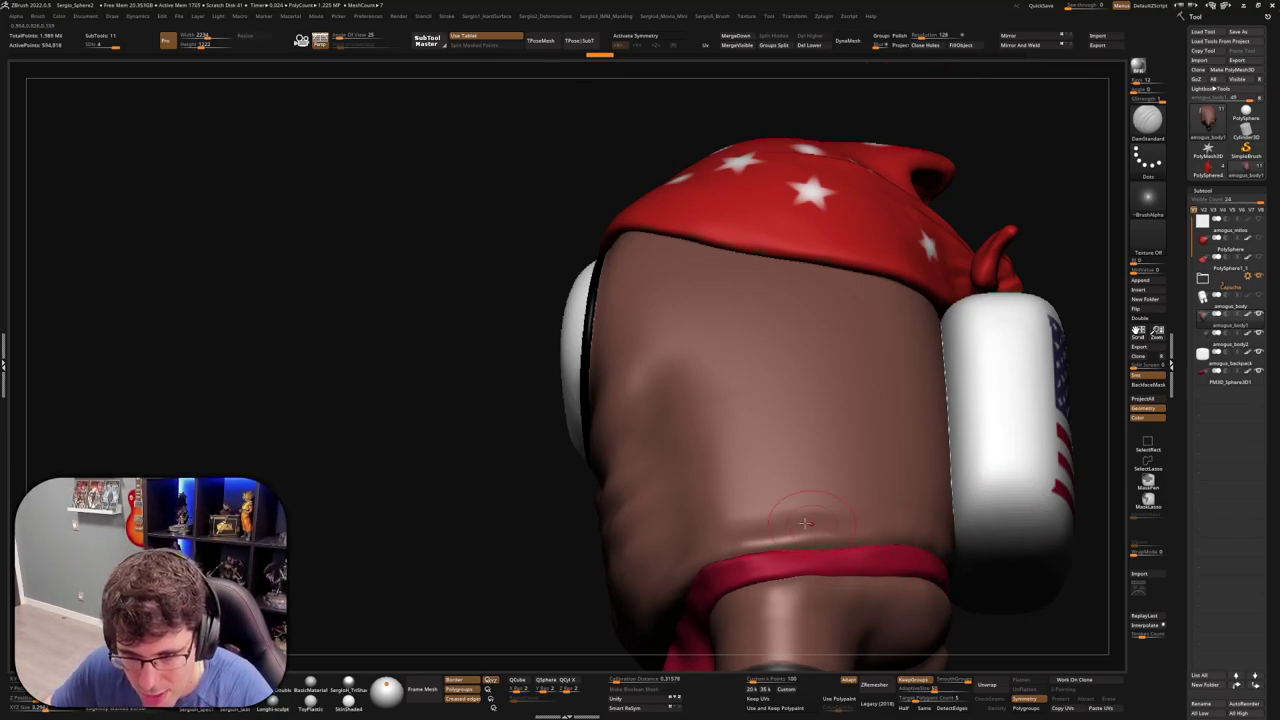
Mirror and weld the body mesh, then zoom in close on the belly
left_click(1020, 48)
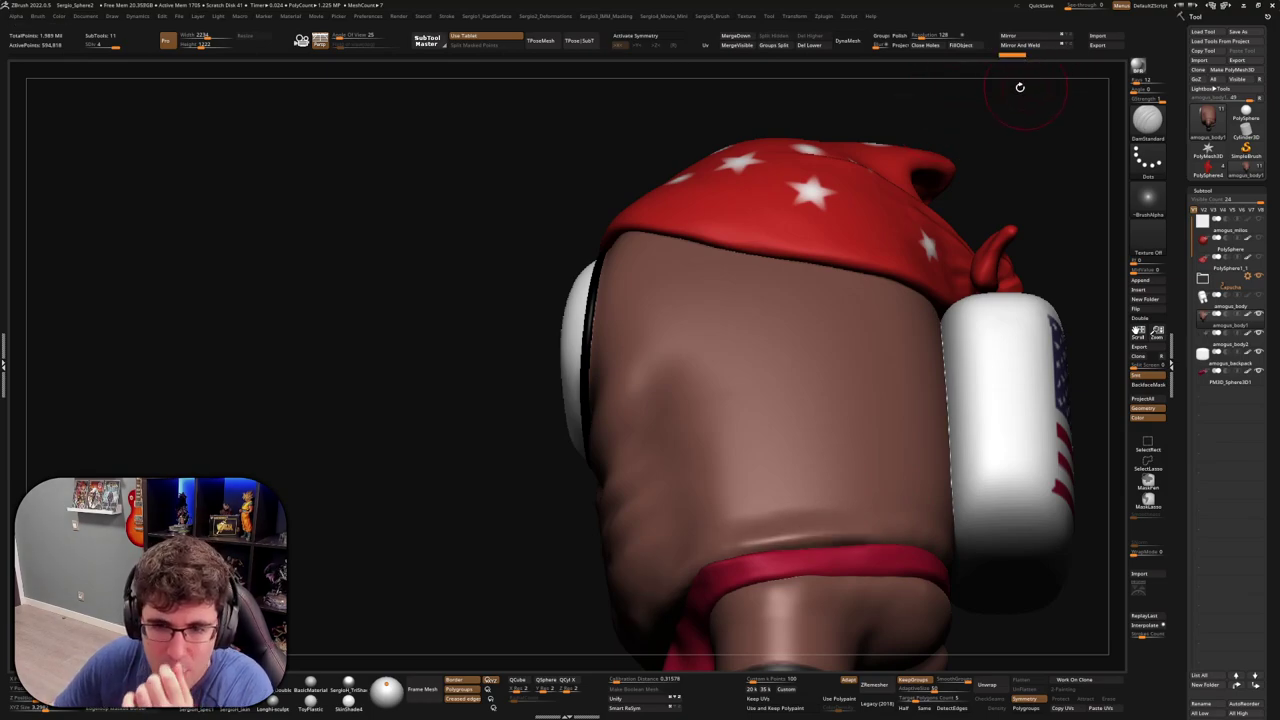
right_click_drag(838, 302, 826, 355)
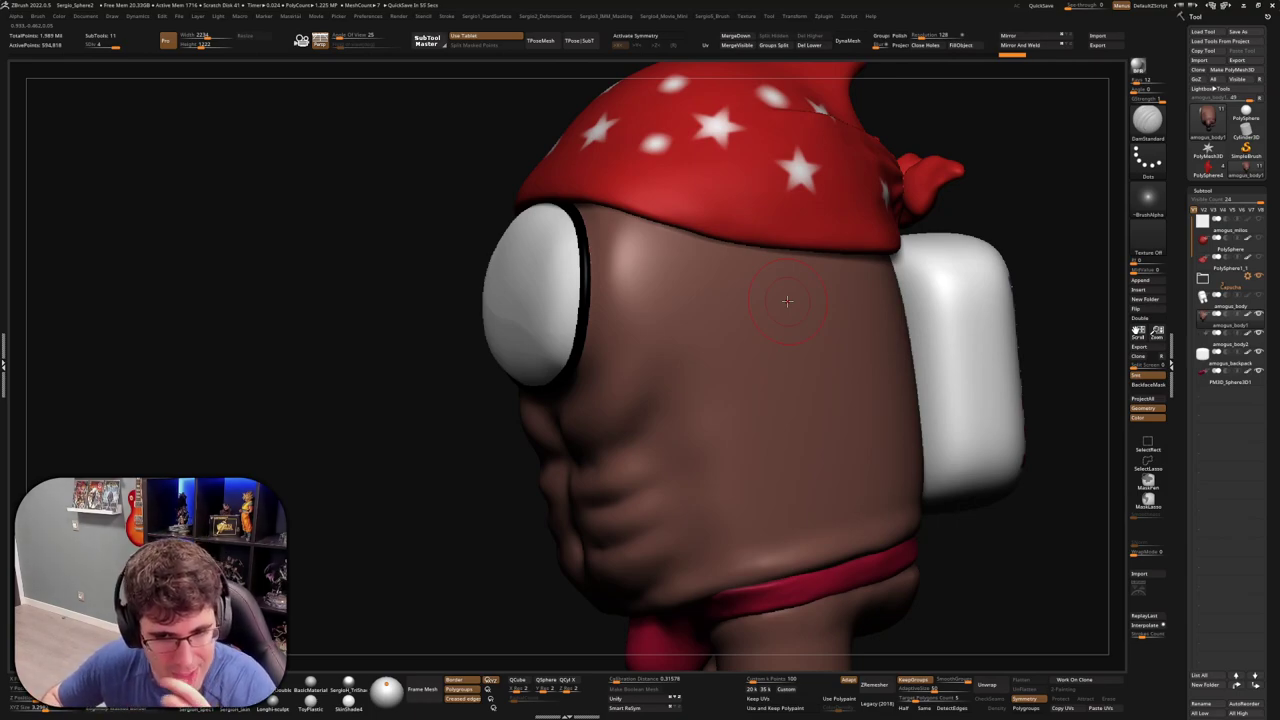
mouse_move(965, 543)
left_mouse_down()
mouse_move(863, 491)
mouse_move(903, 543)
mouse_move(920, 457)
mouse_move(822, 510)
mouse_move(835, 458)
left_mouse_up()
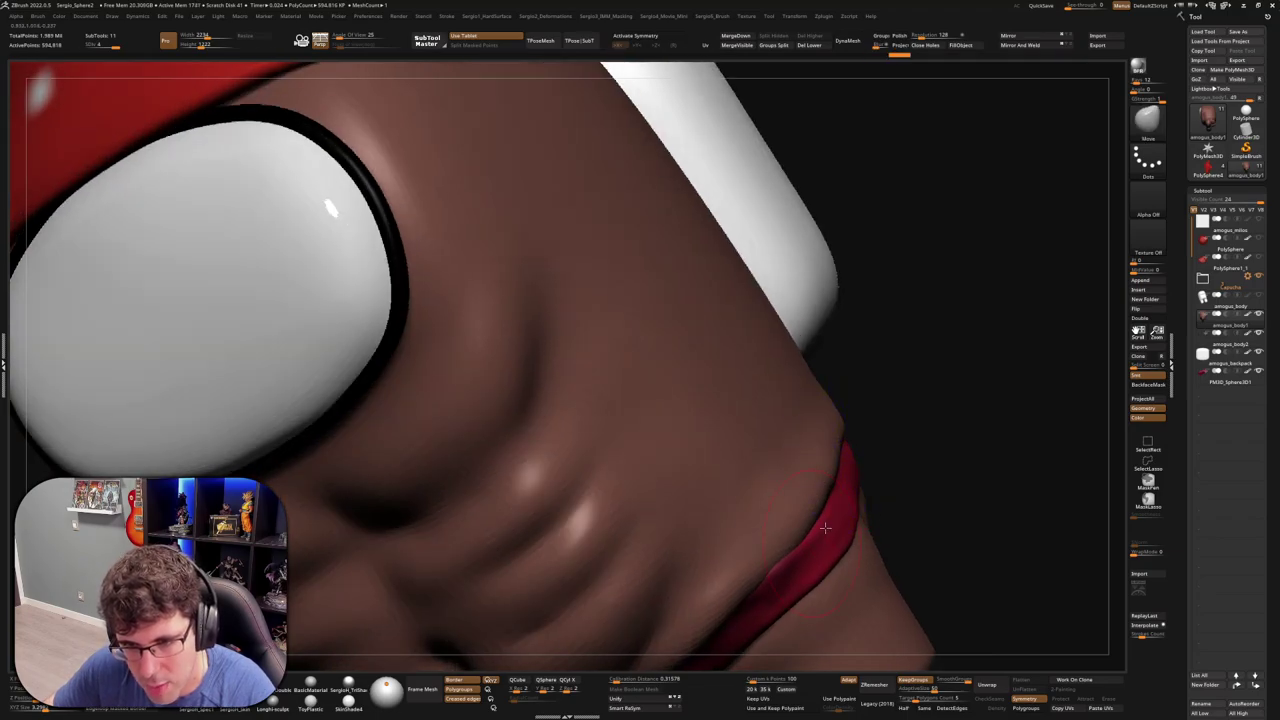
mouse_move(825, 527)
left_mouse_down()
mouse_move(860, 490)
mouse_move(900, 490)
left_mouse_up()
Adjust the brush draw size for sculpting the belly crease
key("space")
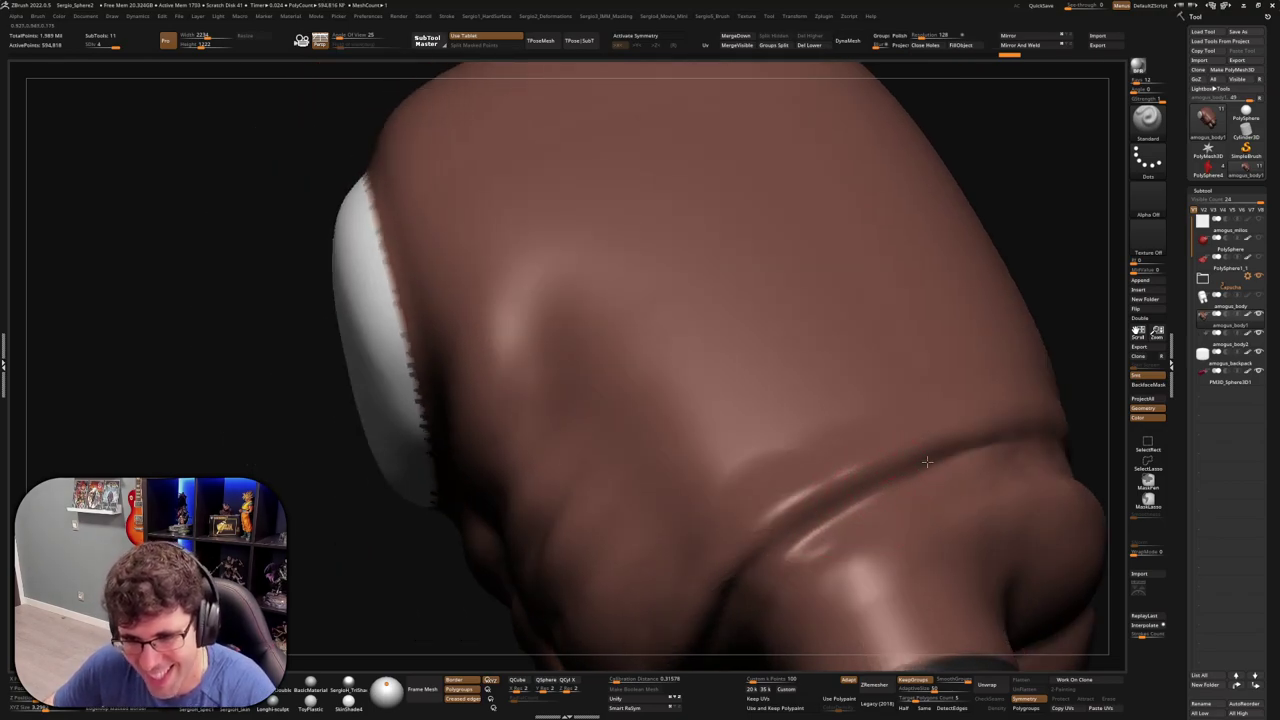
mouse_move(952, 466)
left_mouse_down()
mouse_move(883, 522)
mouse_move(900, 465)
mouse_move(868, 422)
left_mouse_up()
key("space")
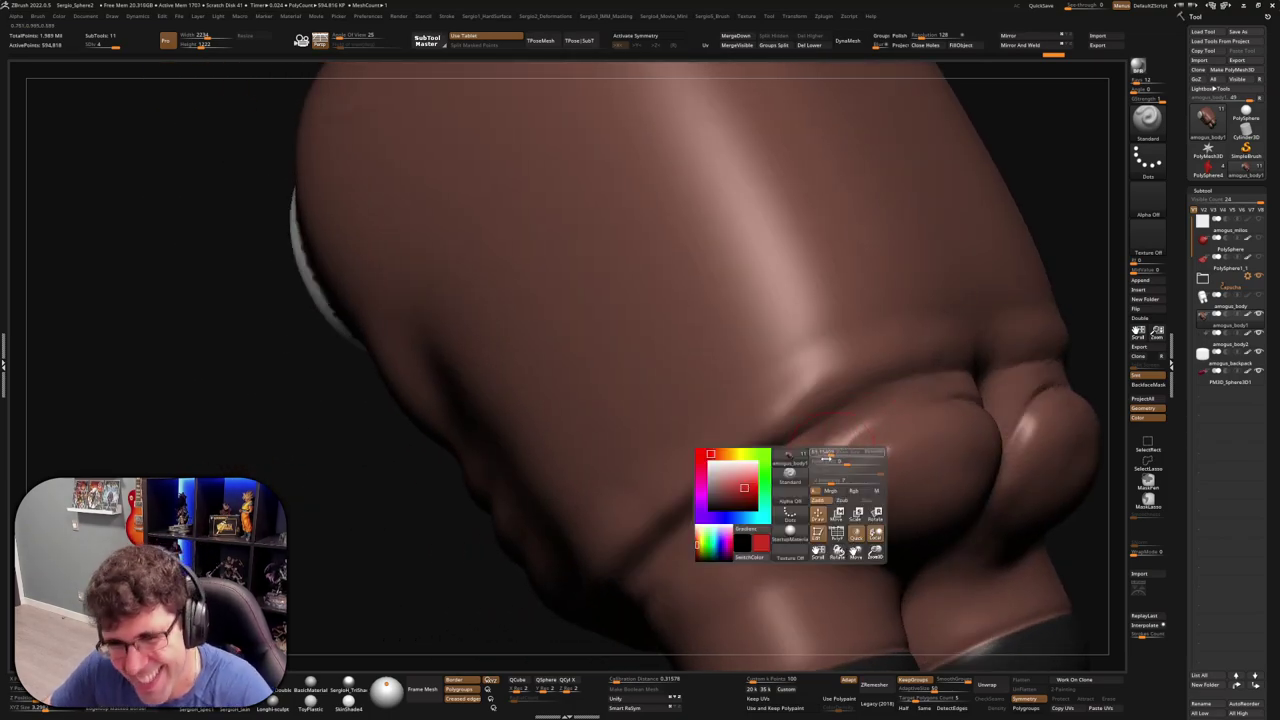
key("s")
key("space")
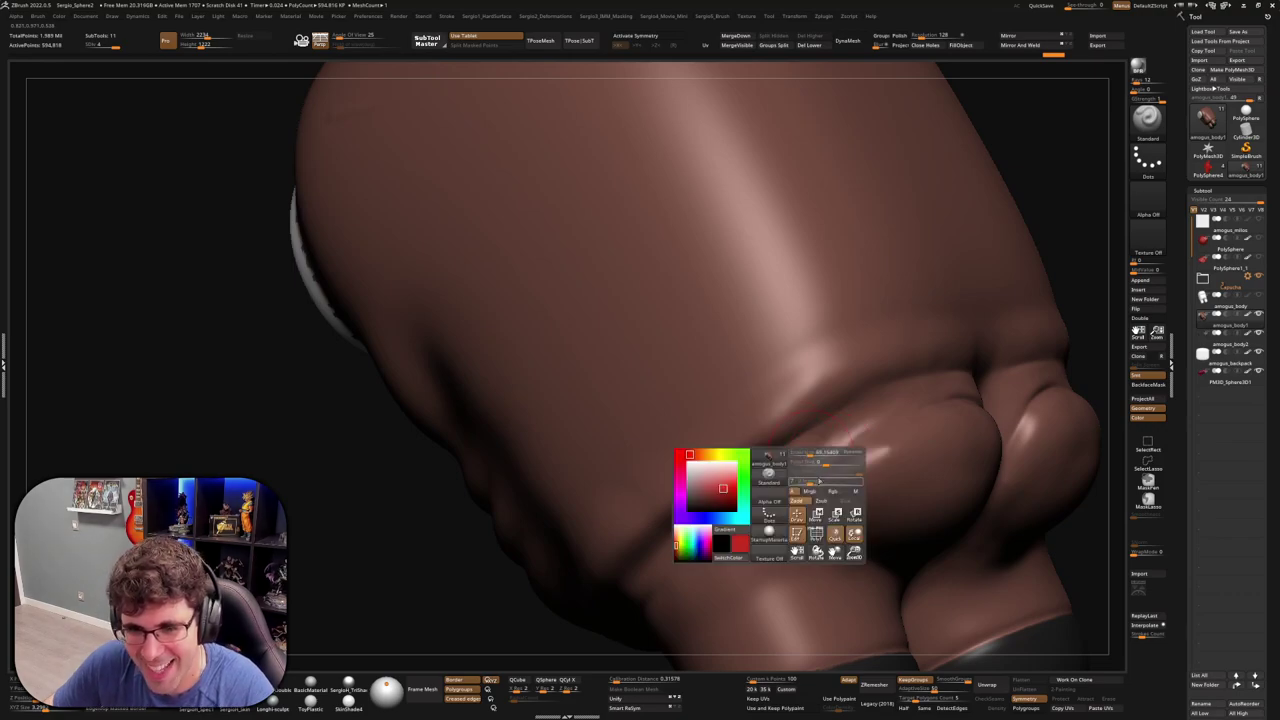
right_click_drag(790, 443, 813, 455)
Deepen the crease above the red waistband with Standard strokes, undoing the last ones
mouse_move(809, 457)
left_mouse_down()
mouse_move(763, 457)
mouse_move(705, 515)
left_mouse_up()
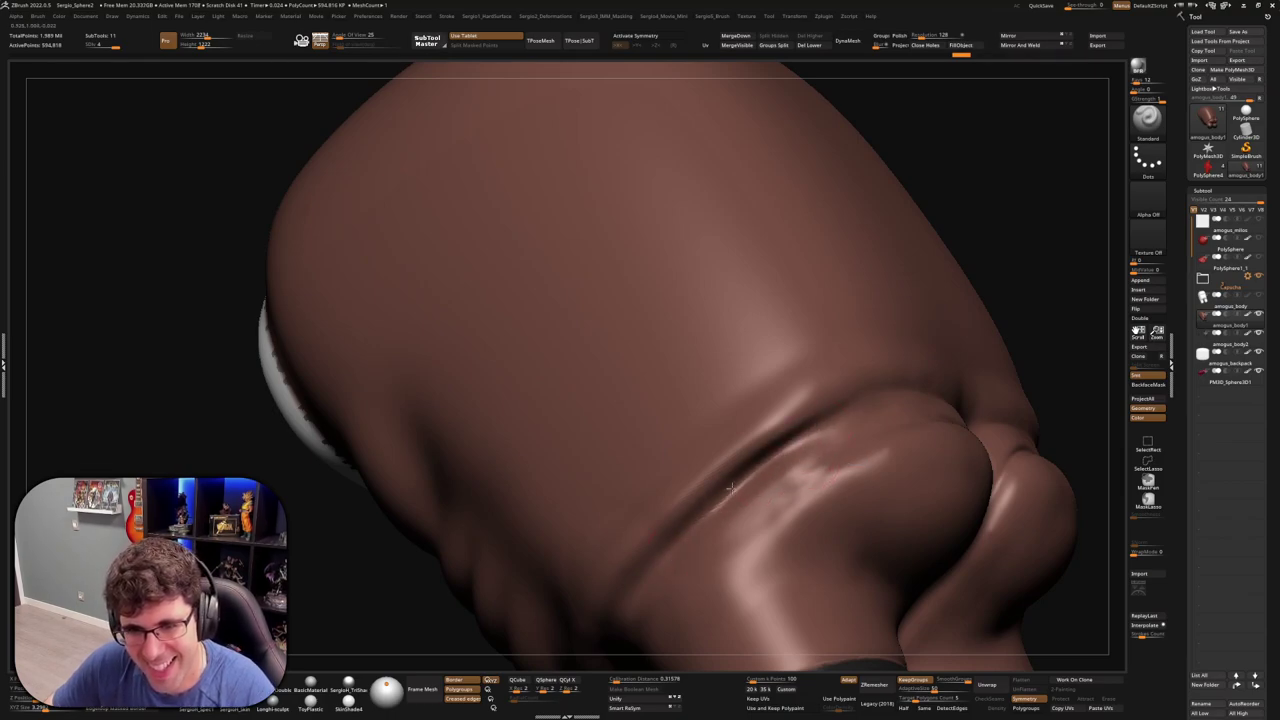
left_click_drag(810, 430, 677, 552)
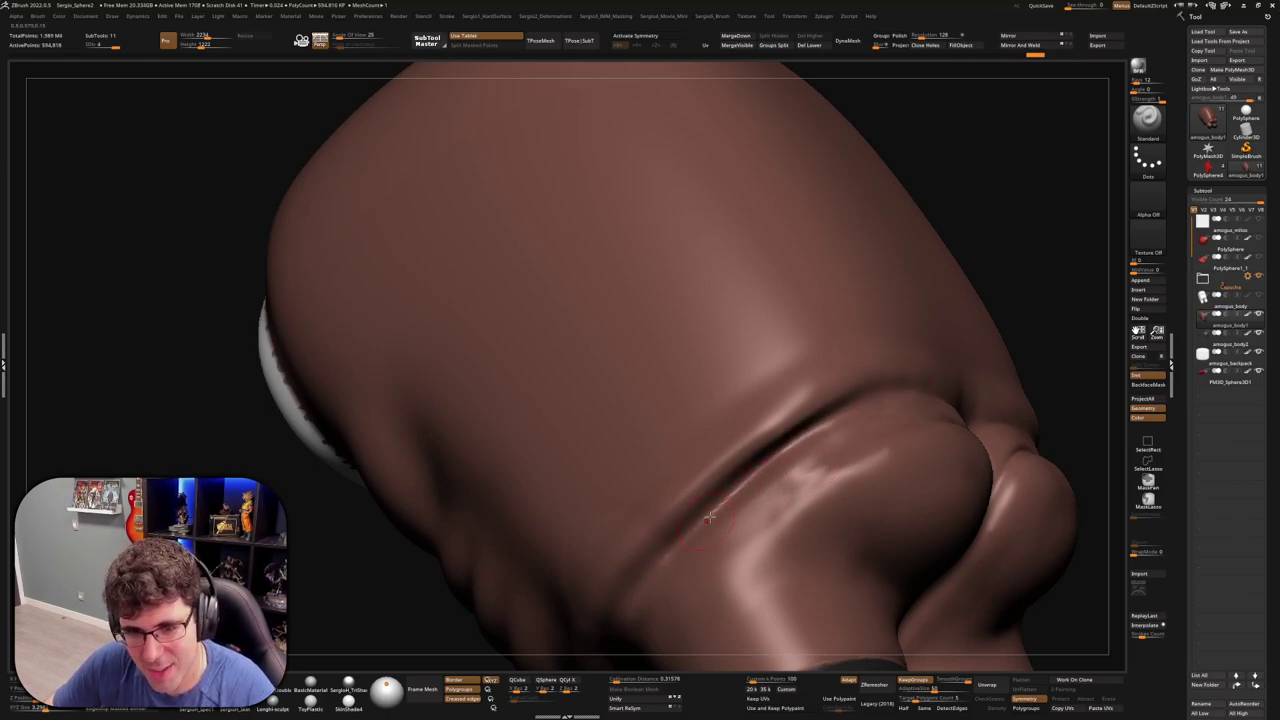
right_click_drag(708, 516, 660, 590)
left_click_drag(672, 564, 659, 597)
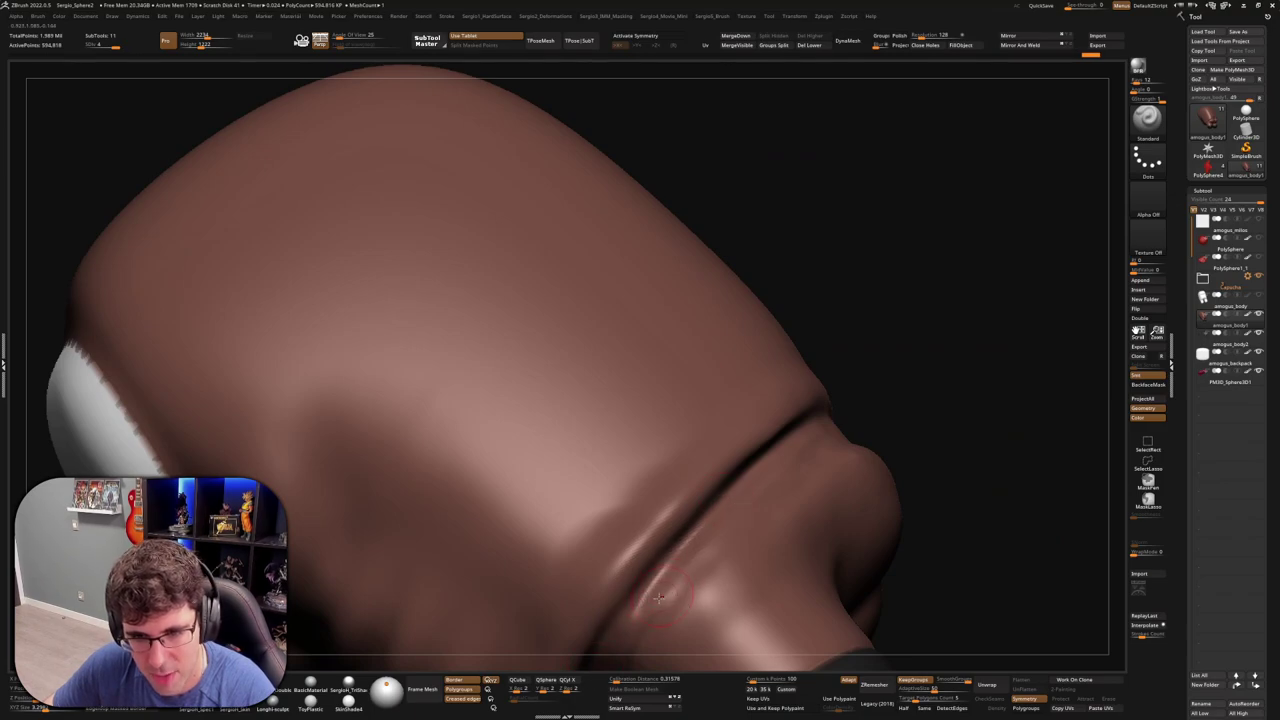
key("ctrl+z")
mouse_move(659, 597)
right_mouse_down()
mouse_move(870, 392)
mouse_move(706, 594)
mouse_move(716, 488)
mouse_move(700, 515)
right_mouse_up()
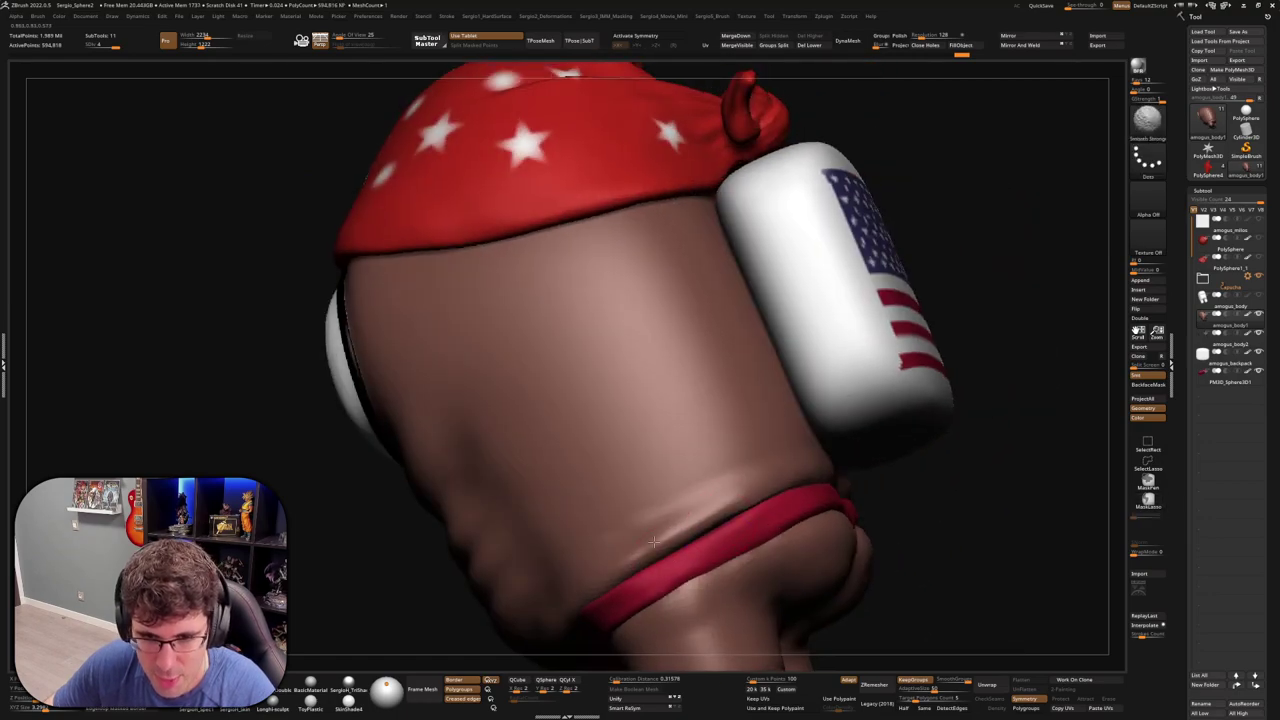
Step through undo/redo history to restore the strokes above the red band
key("ctrl+shift+z")
key("ctrl+shift+z")
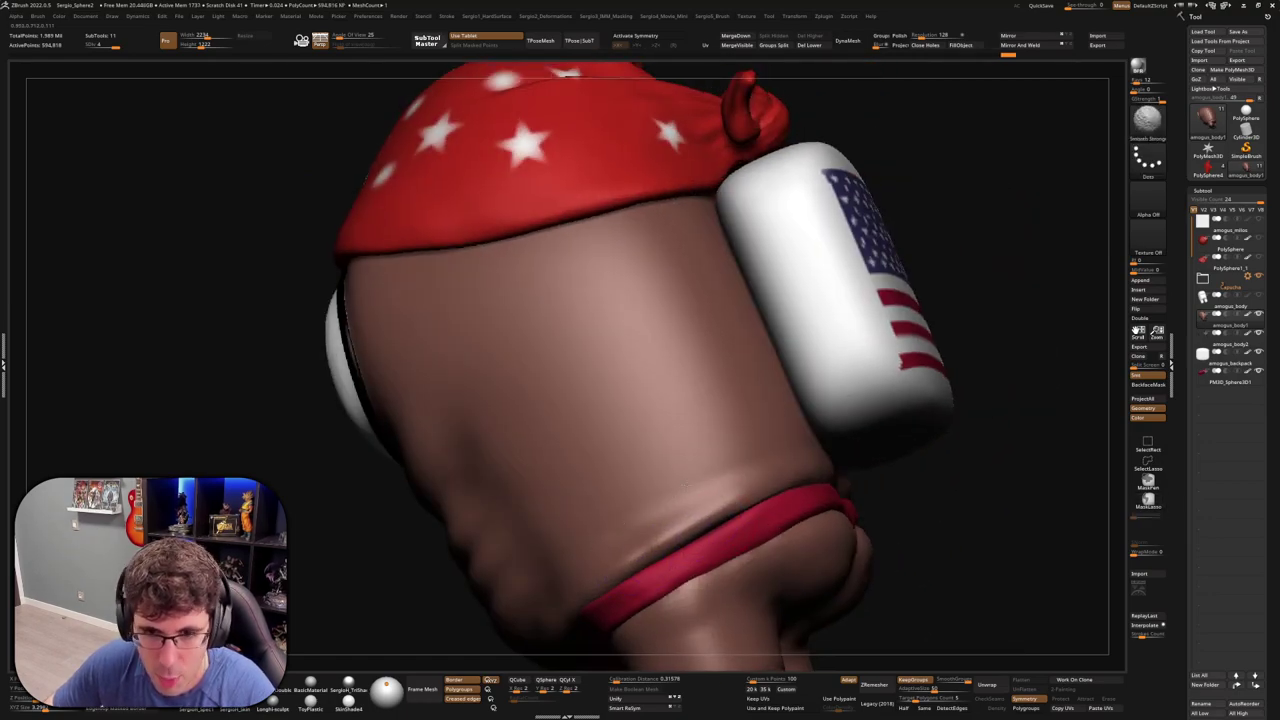
key("ctrl+shift+z")
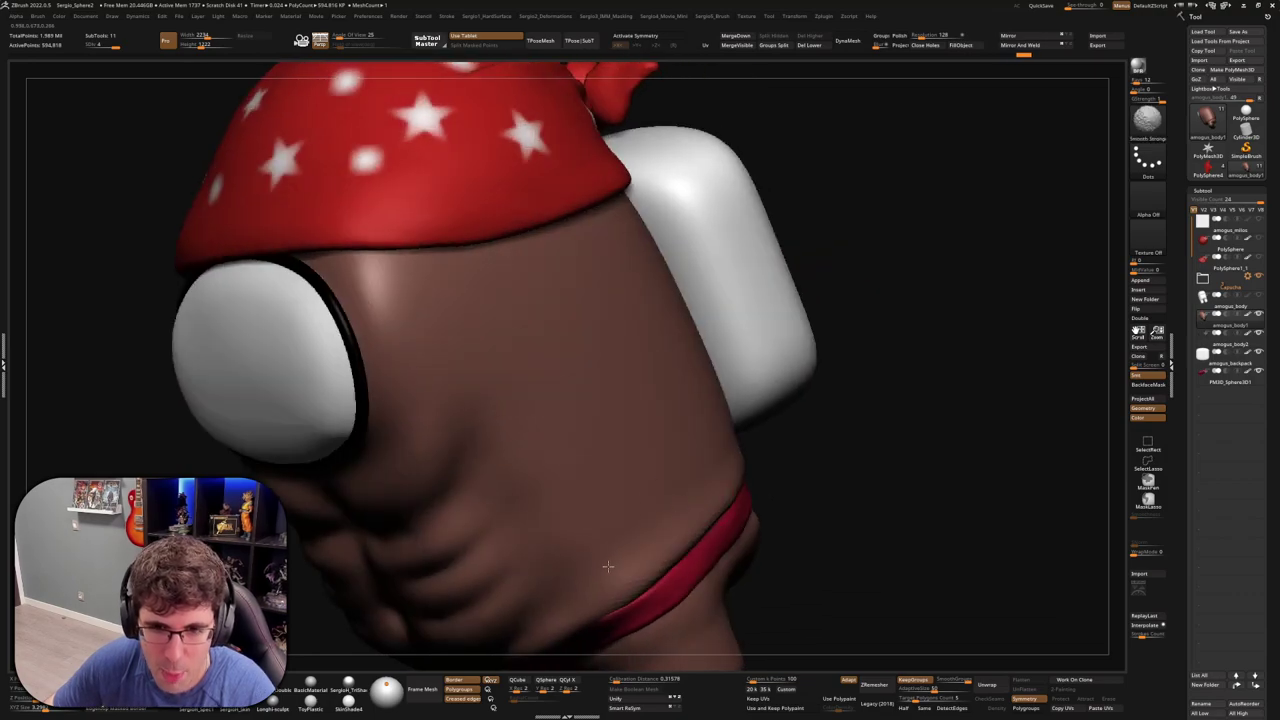
key("ctrl+shift+z")
key("ctrl+shift+z")
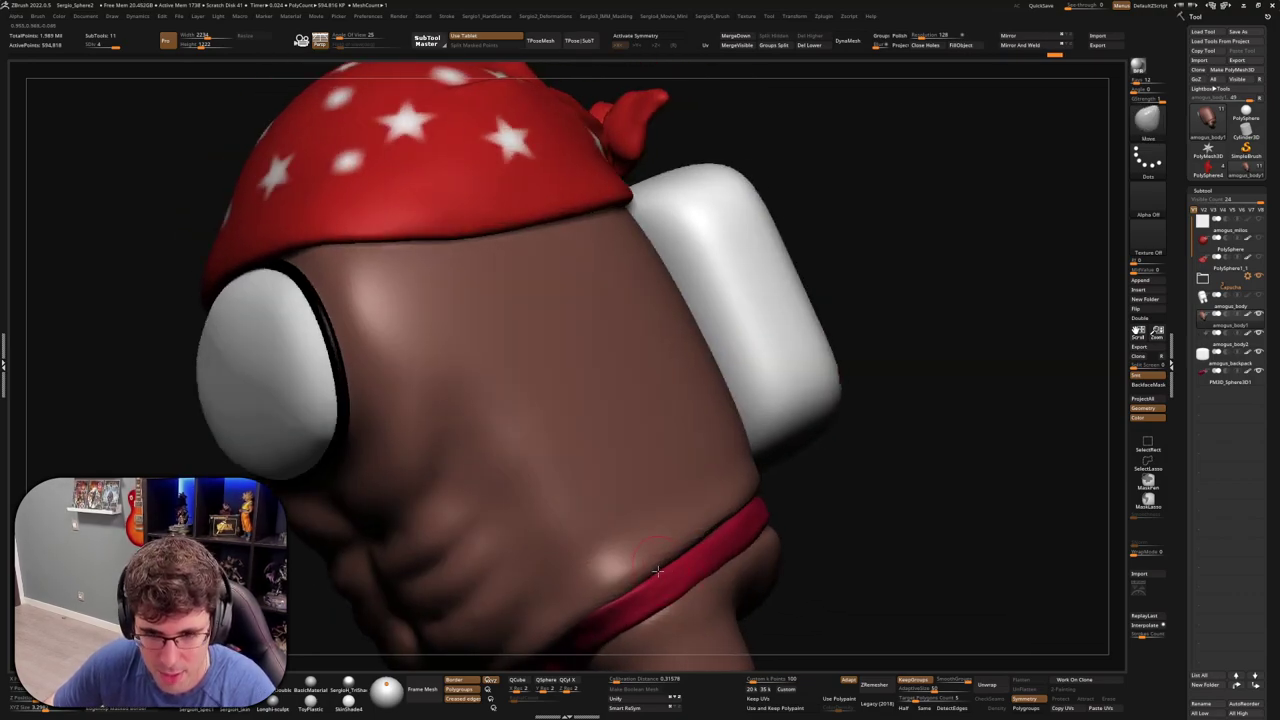
key("ctrl+z")
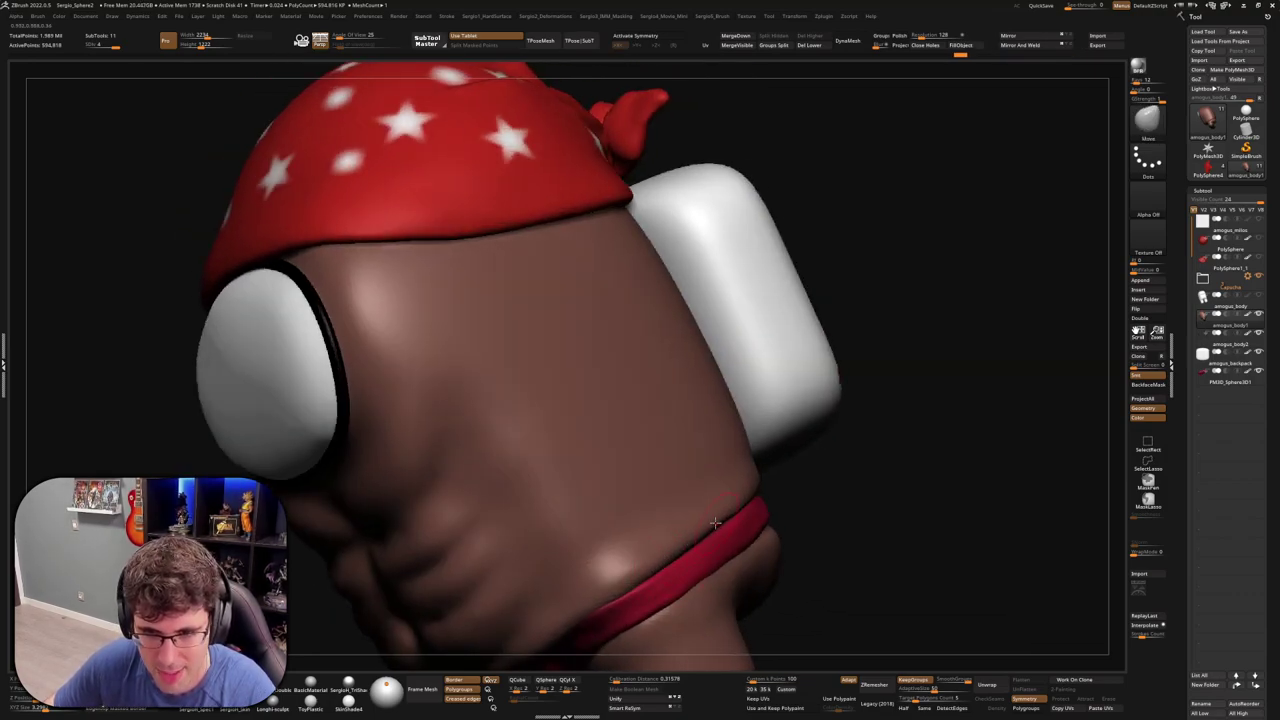
key("ctrl+shift+z")
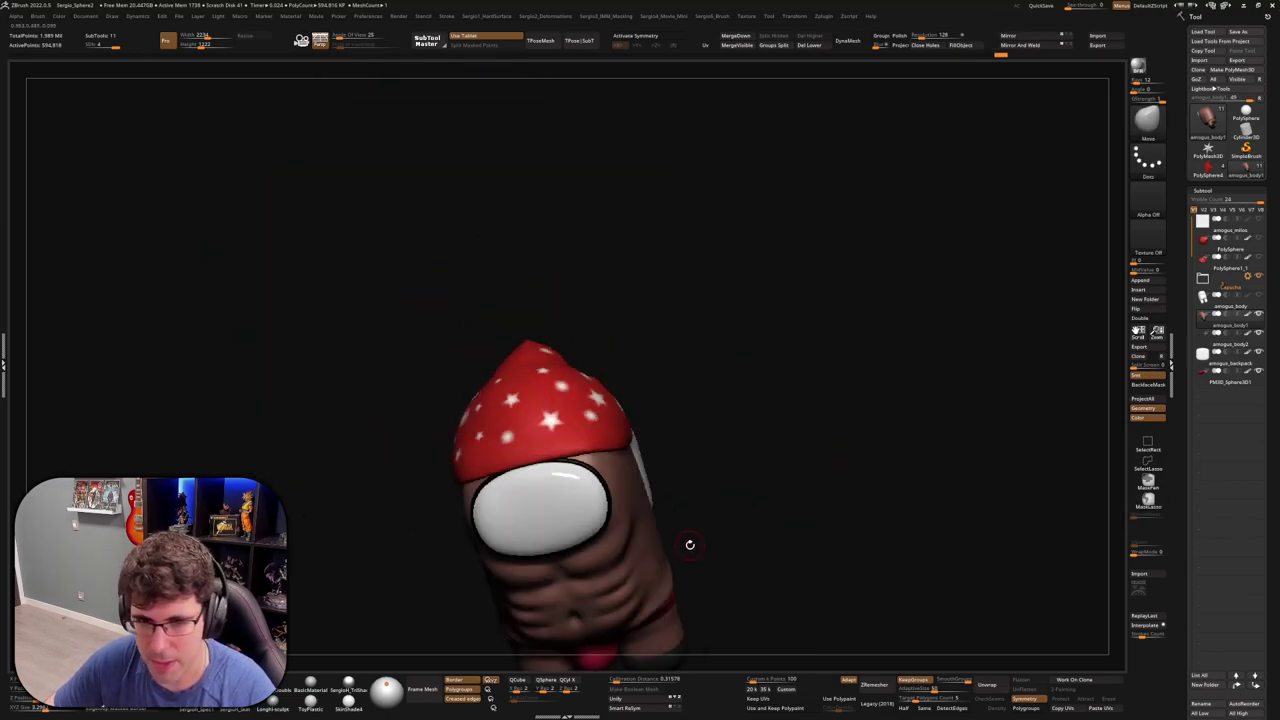
Solo the brown body and carve a crease across the lower belly, then Shift-smooth it
right_click_drag(745, 461, 801, 507, "ctrl")
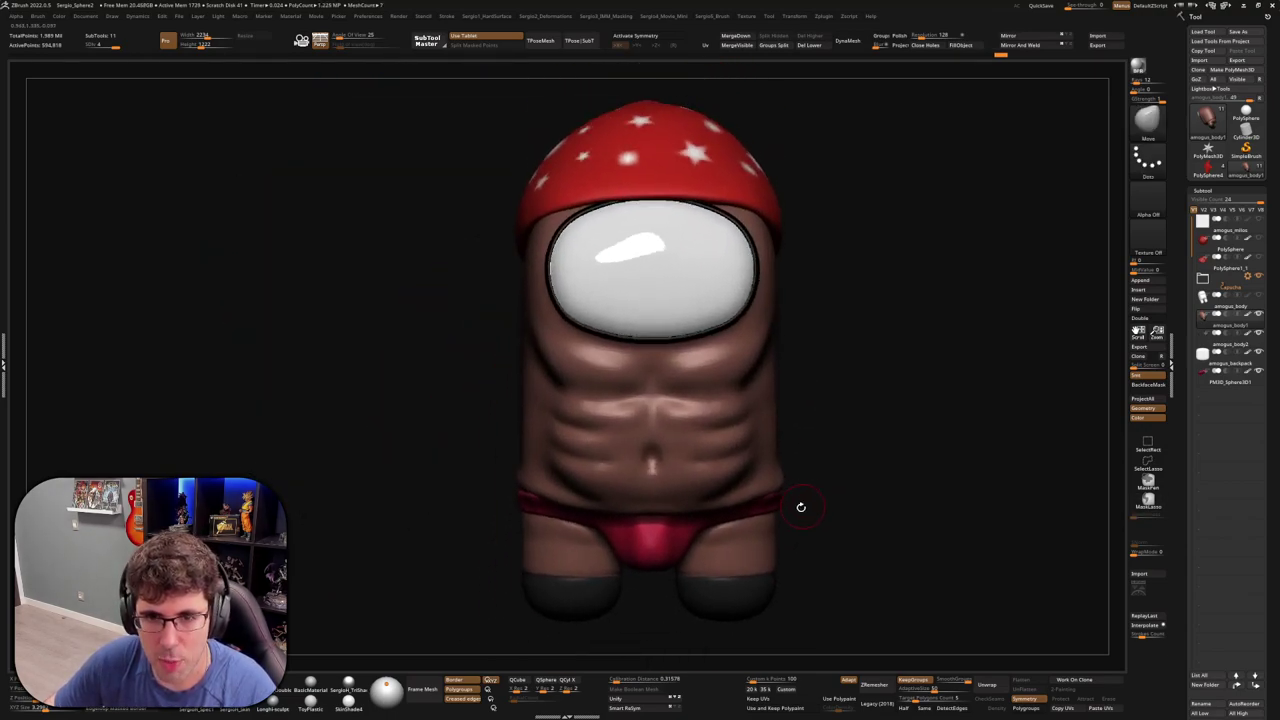
mouse_move(760, 374)
right_mouse_down("ctrl")
mouse_move(826, 503)
mouse_move(751, 472)
mouse_move(781, 449)
right_mouse_up("ctrl")
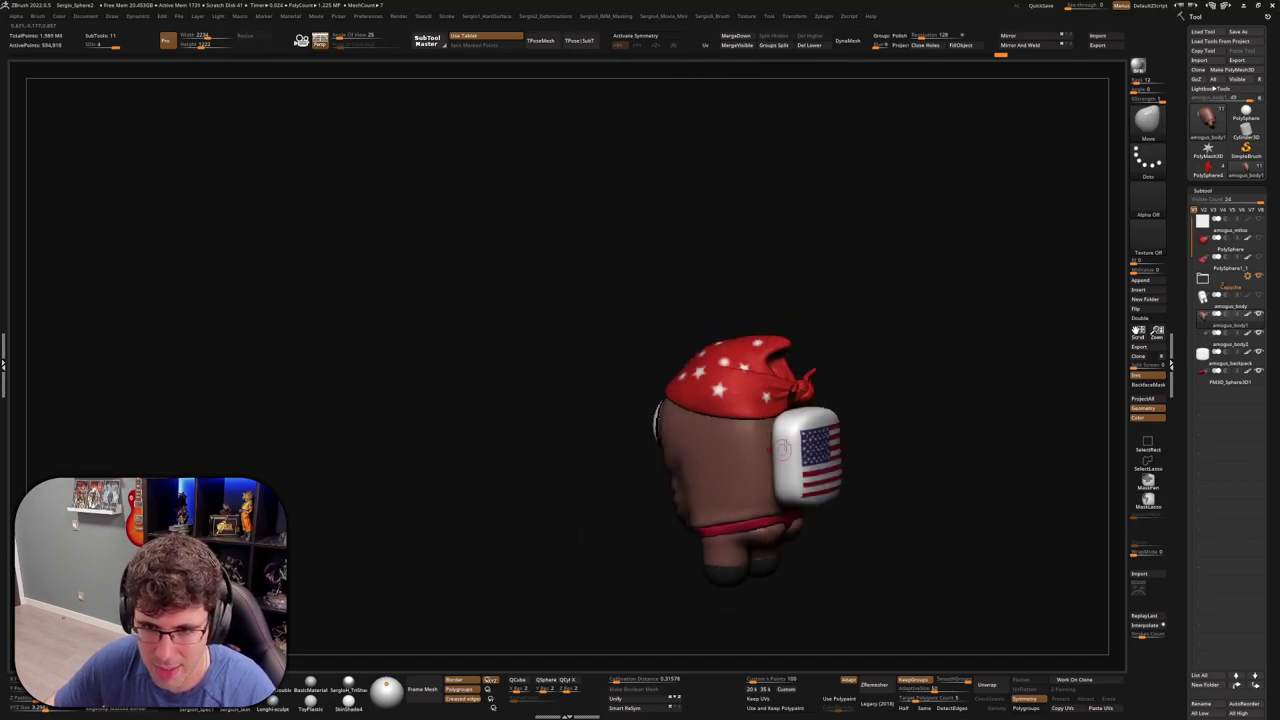
mouse_move(762, 393)
right_mouse_down("ctrl")
mouse_move(754, 466)
mouse_move(694, 513)
mouse_move(720, 510)
right_mouse_up("ctrl")
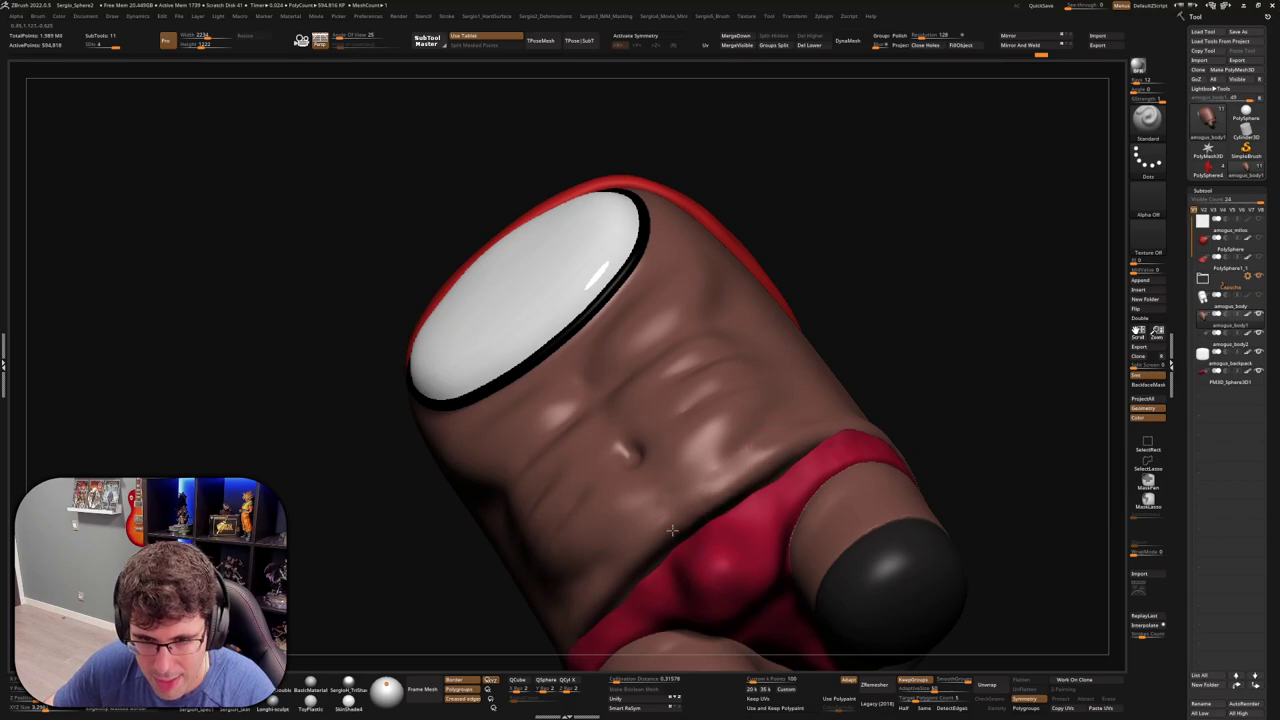
right_click_drag(764, 470, 757, 461)
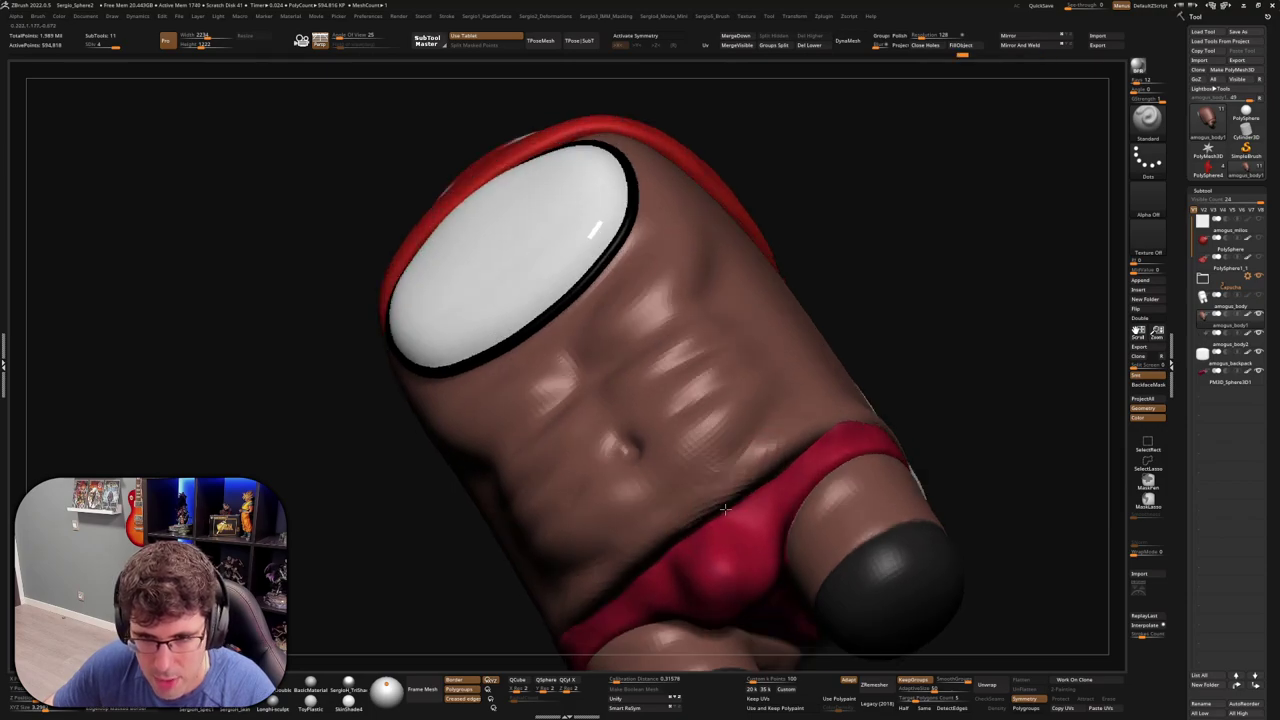
left_click(674, 533, "ctrl+shift")
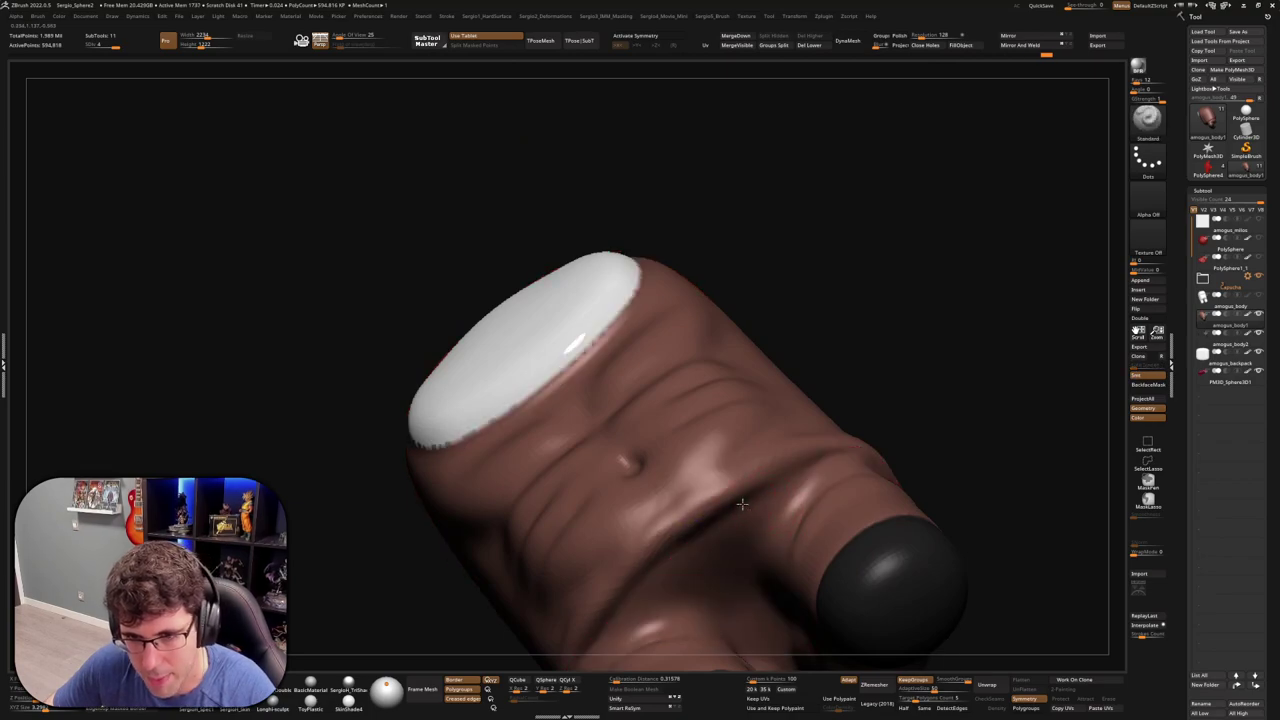
left_click_drag(800, 485, 653, 553)
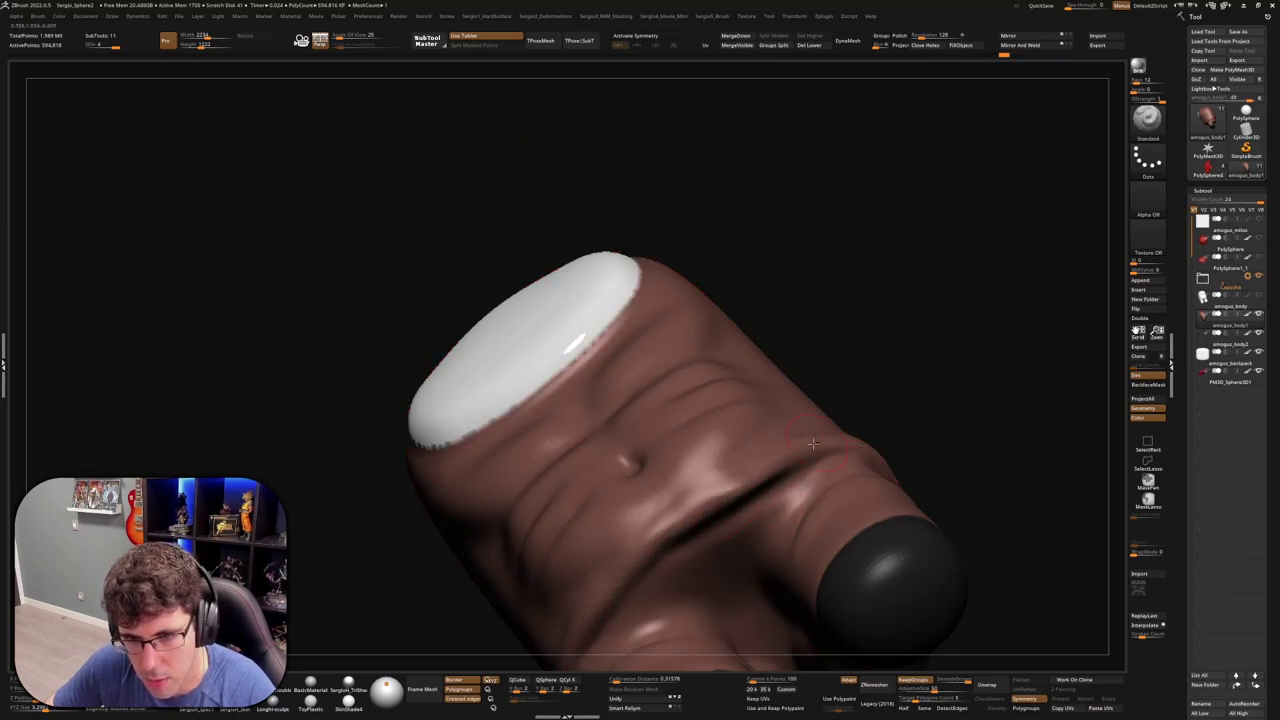
key("shift")
Toggle Solo off and on while orbiting to compare the belly with the full figure
mouse_move(699, 514)
right_mouse_down()
mouse_move(760, 470)
mouse_move(883, 497)
mouse_move(857, 470)
mouse_move(949, 409)
mouse_move(977, 457)
mouse_move(855, 501)
mouse_move(919, 486)
right_mouse_up()
left_click(300, 300, "ctrl+shift")
left_click(855, 501, "ctrl+shift")
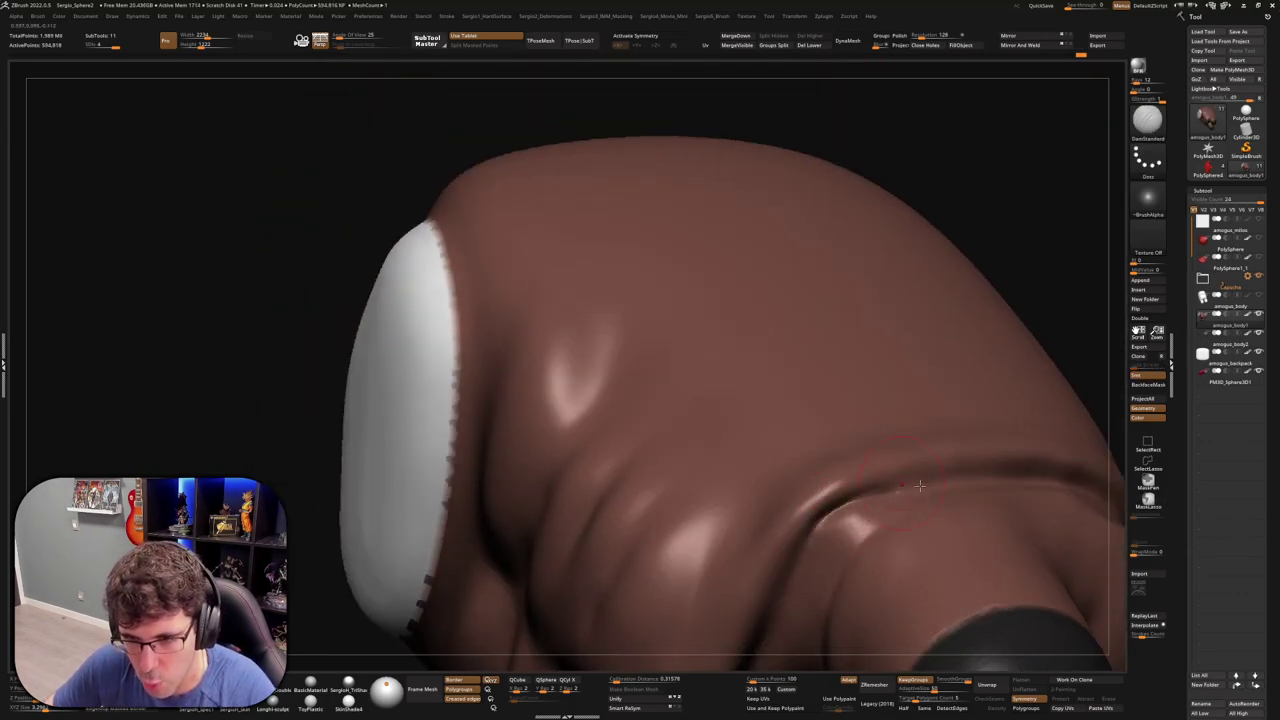
right_click_drag(801, 537, 883, 476)
left_click(830, 515, "ctrl+shift")
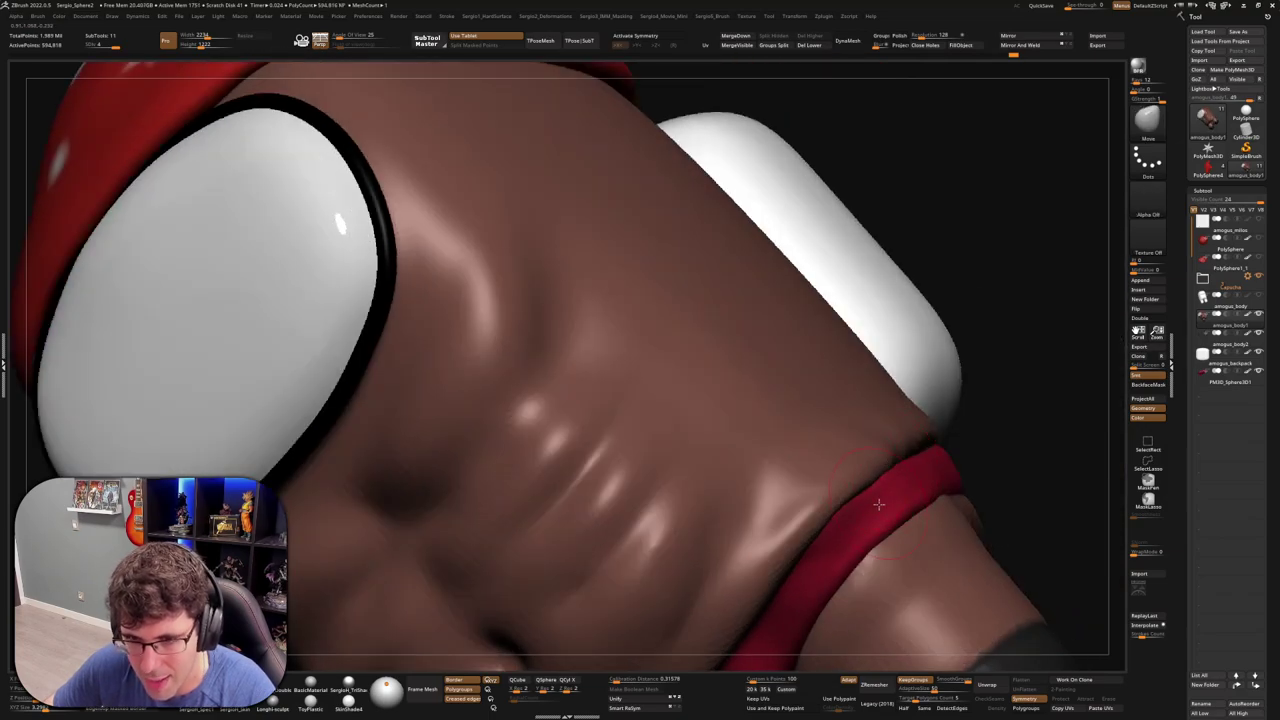
mouse_move(871, 462)
right_mouse_down()
mouse_move(878, 491)
mouse_move(892, 455)
mouse_move(932, 432)
right_mouse_up()
Resize the brush, smooth the crease, and zoom out to a three-quarter side view
key("s")
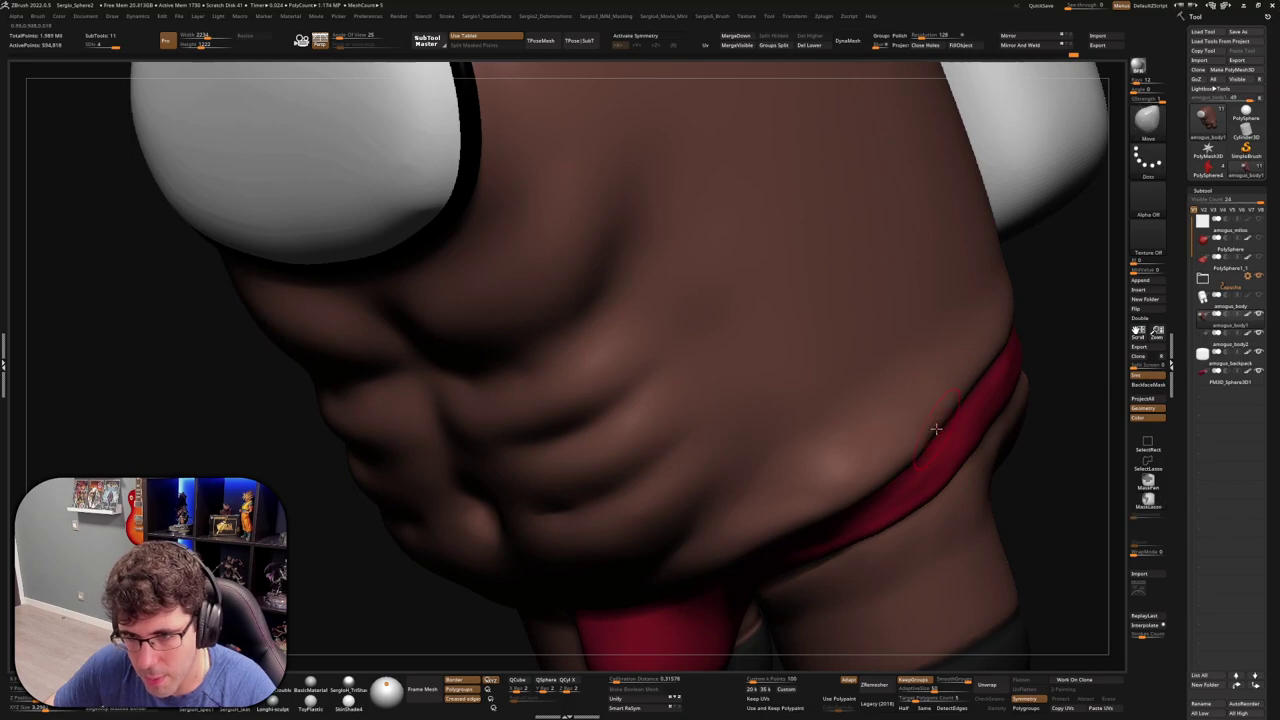
key("shift")
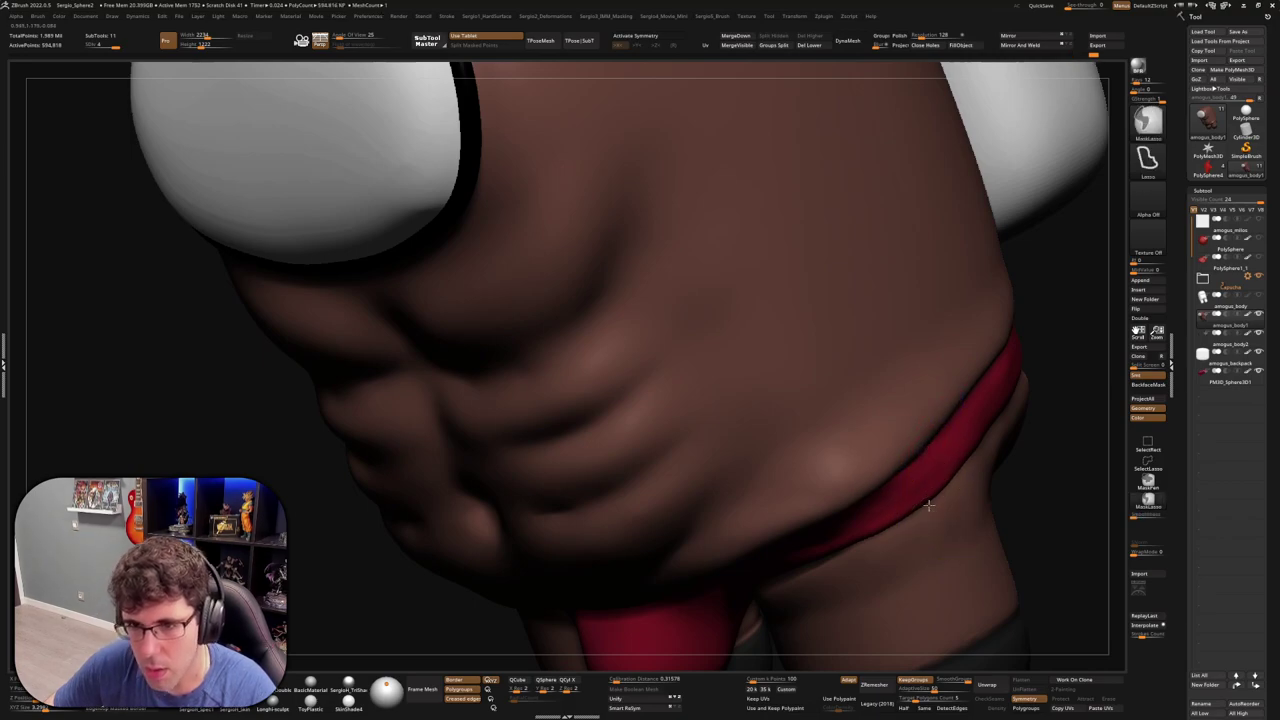
scroll(908, 461, "down", 5)
scroll(915, 458, "down", 3)
scroll(920, 456, "down", 2)
right_click_drag(922, 455, 783, 495)
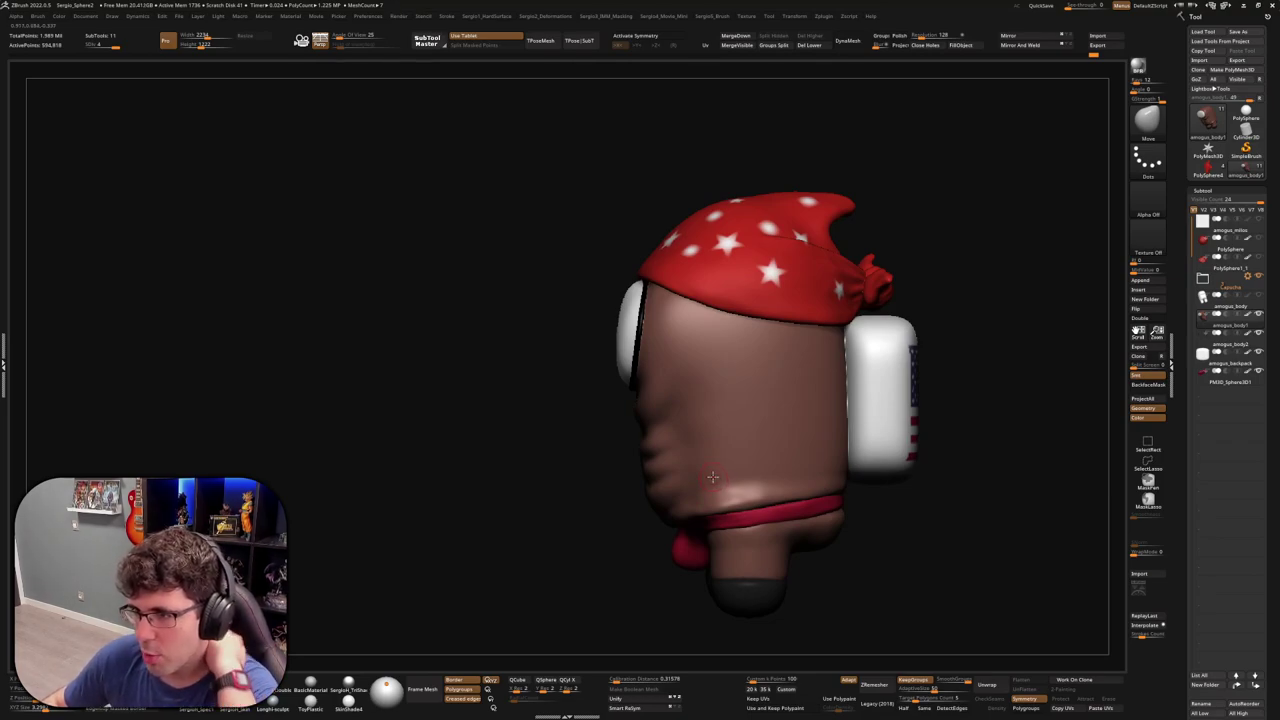
Save the Among Us sculpt to disk with Ctrl+S
key("ctrl")
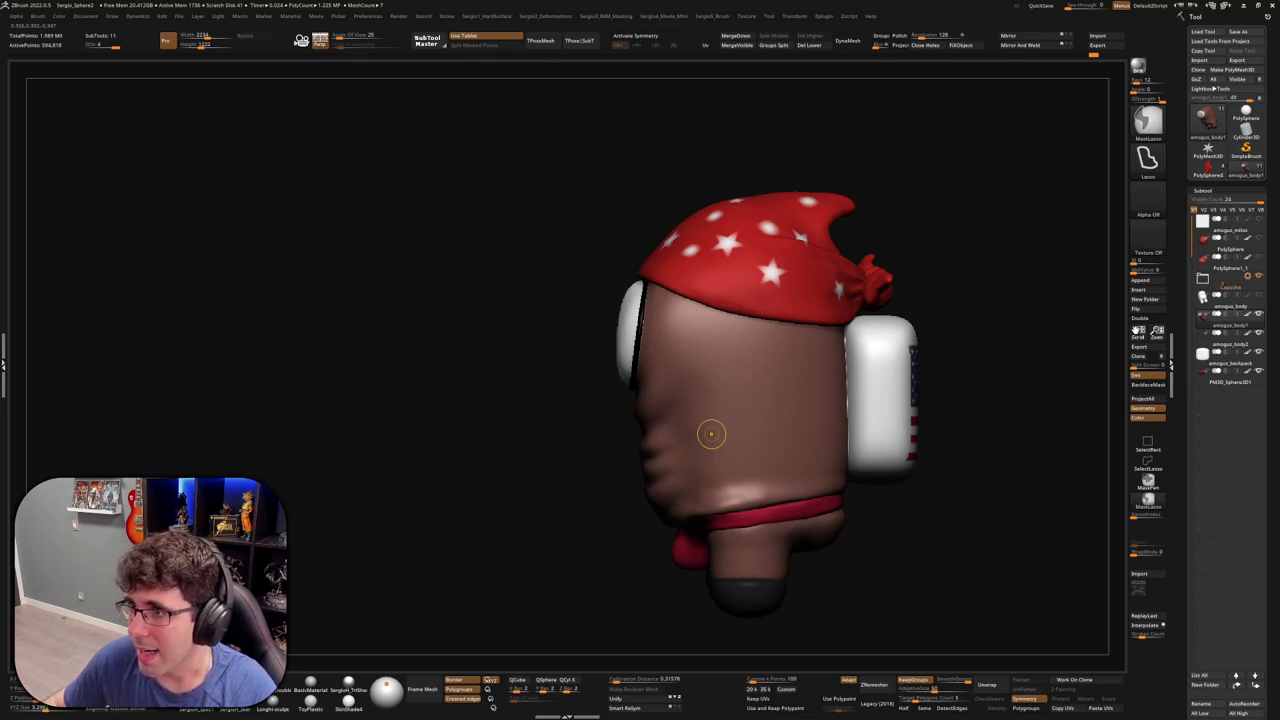
key("ctrl+s")
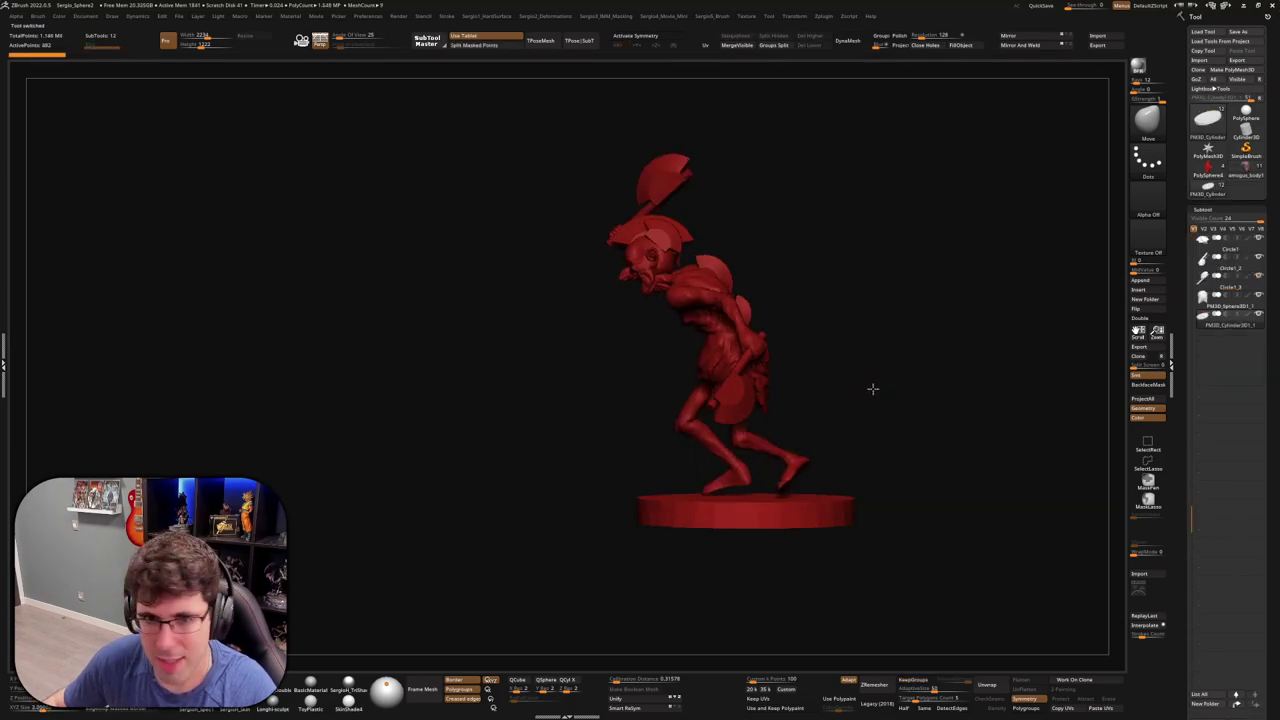
Load the goblin warrior, clear its red tint and reset the tool list size
key("space")
left_click(765, 410)
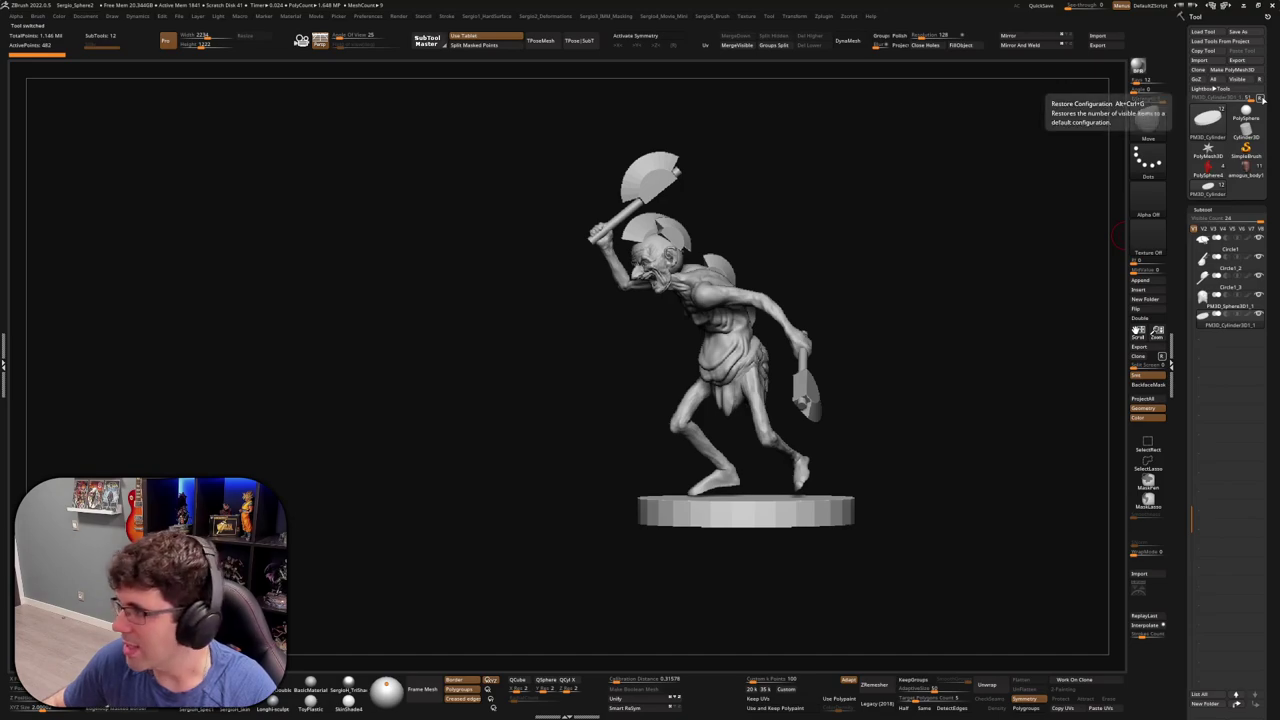
left_click(1262, 99)
mouse_move(808, 371)
left_mouse_down()
mouse_move(777, 337)
mouse_move(863, 331)
left_mouse_up()
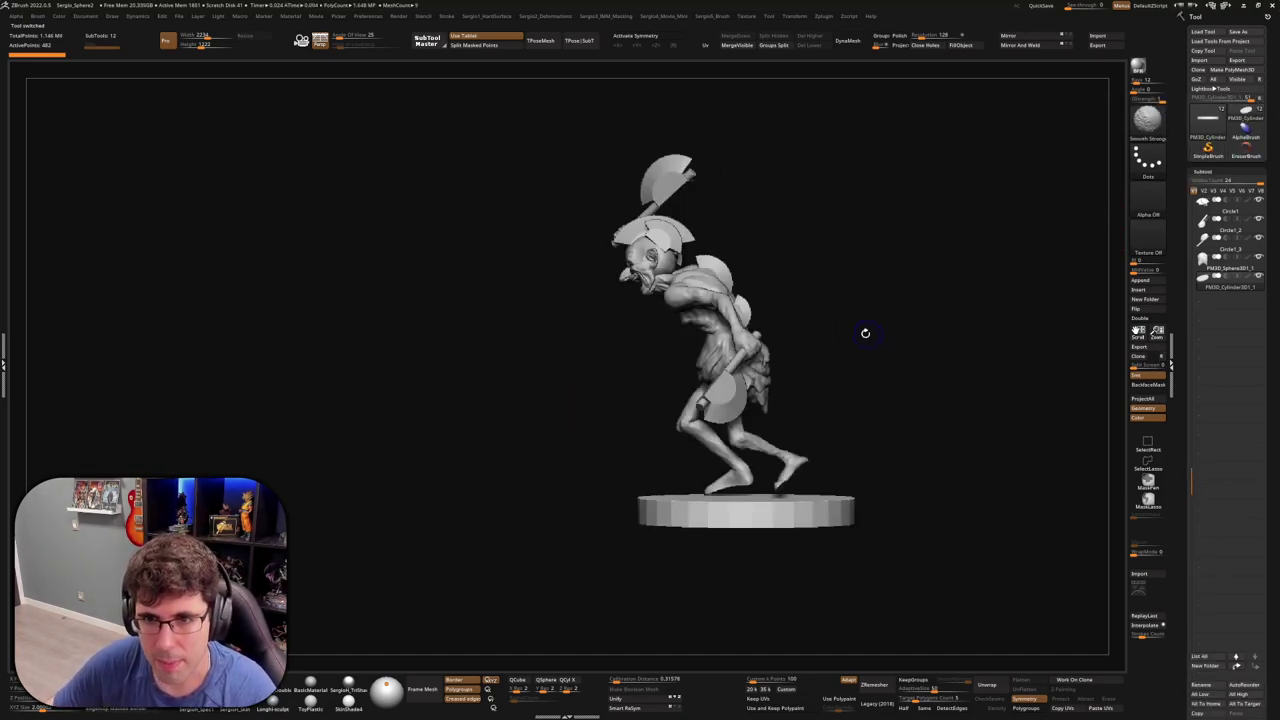
mouse_move(774, 326)
left_mouse_down("alt")
mouse_move(797, 375)
mouse_move(788, 390)
mouse_move(870, 378)
mouse_move(743, 371)
mouse_move(860, 317)
mouse_move(809, 386)
mouse_move(819, 367)
mouse_move(798, 369)
left_mouse_up("alt")
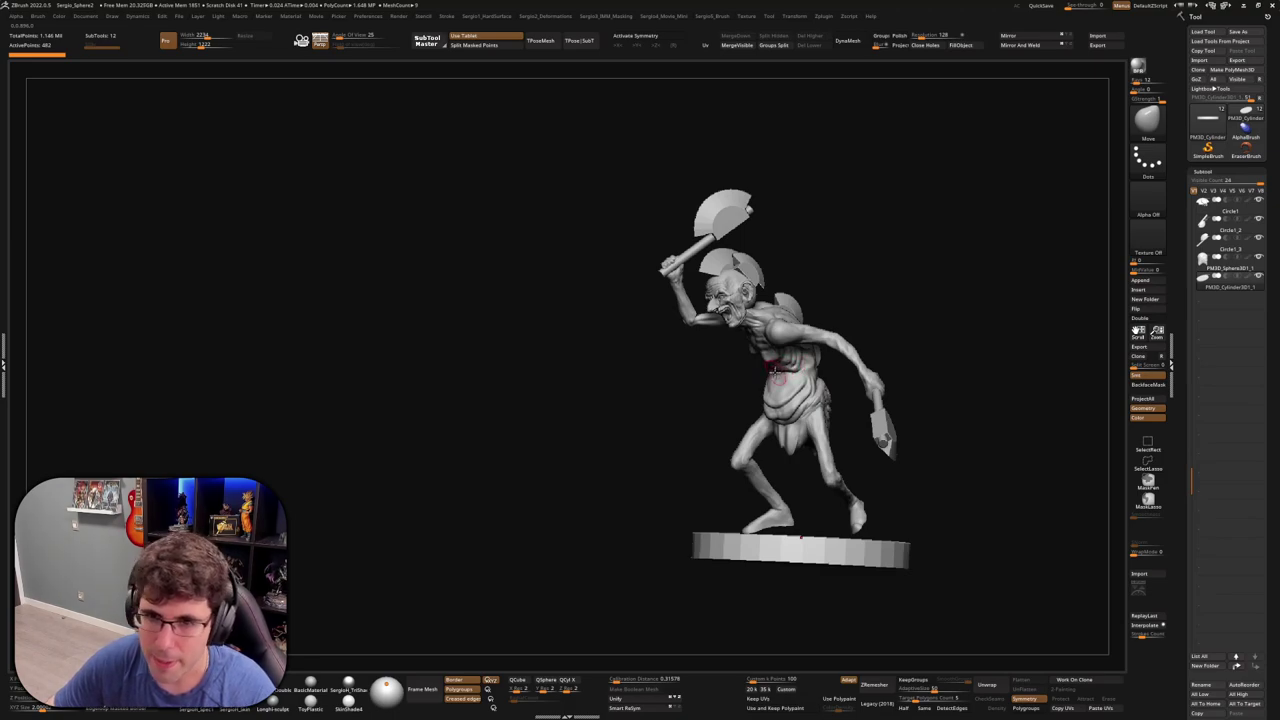
Orbit the goblin to review its pose from the side and front
left_click_drag(778, 368, 771, 385)
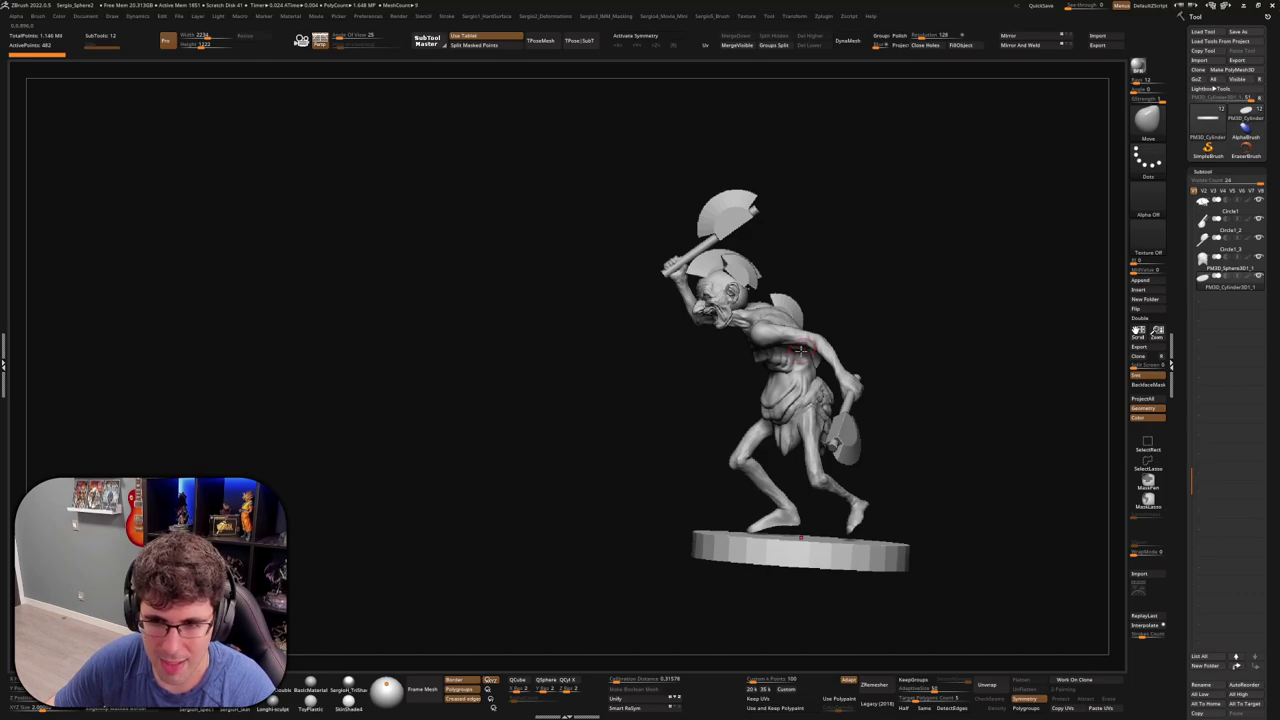
right_click_drag(802, 349, 843, 243)
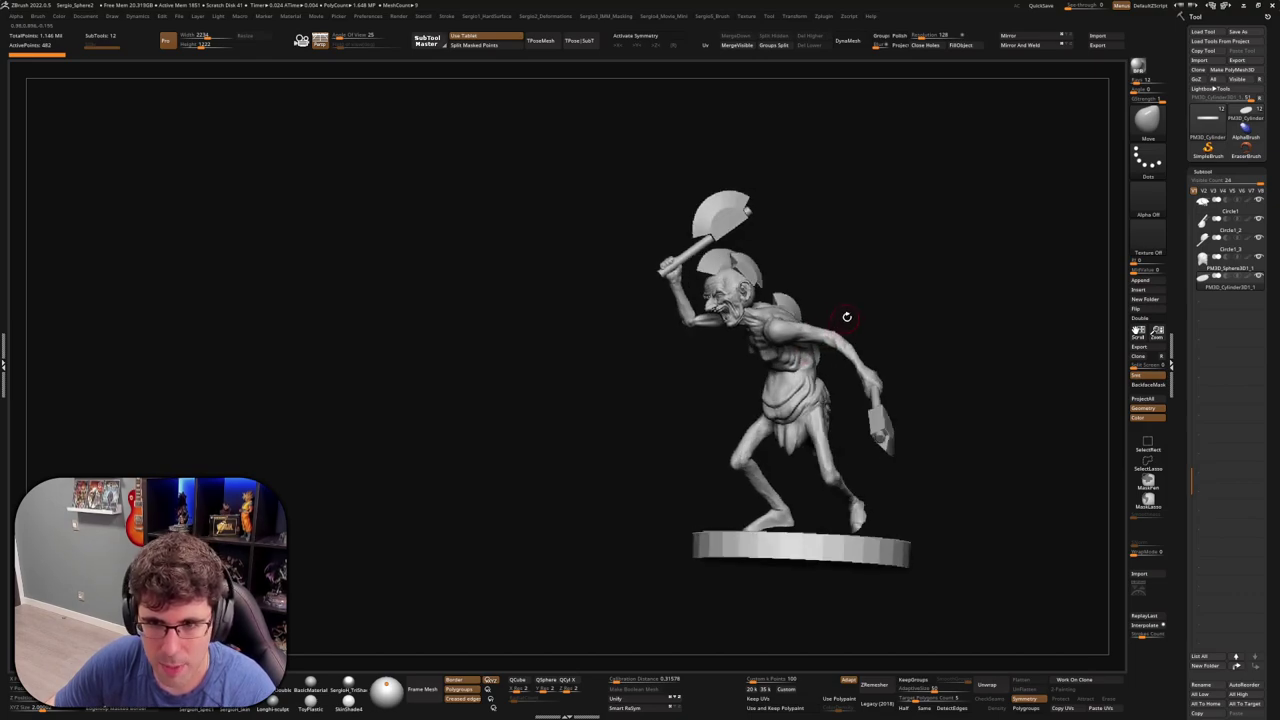
right_click_drag(846, 317, 828, 332)
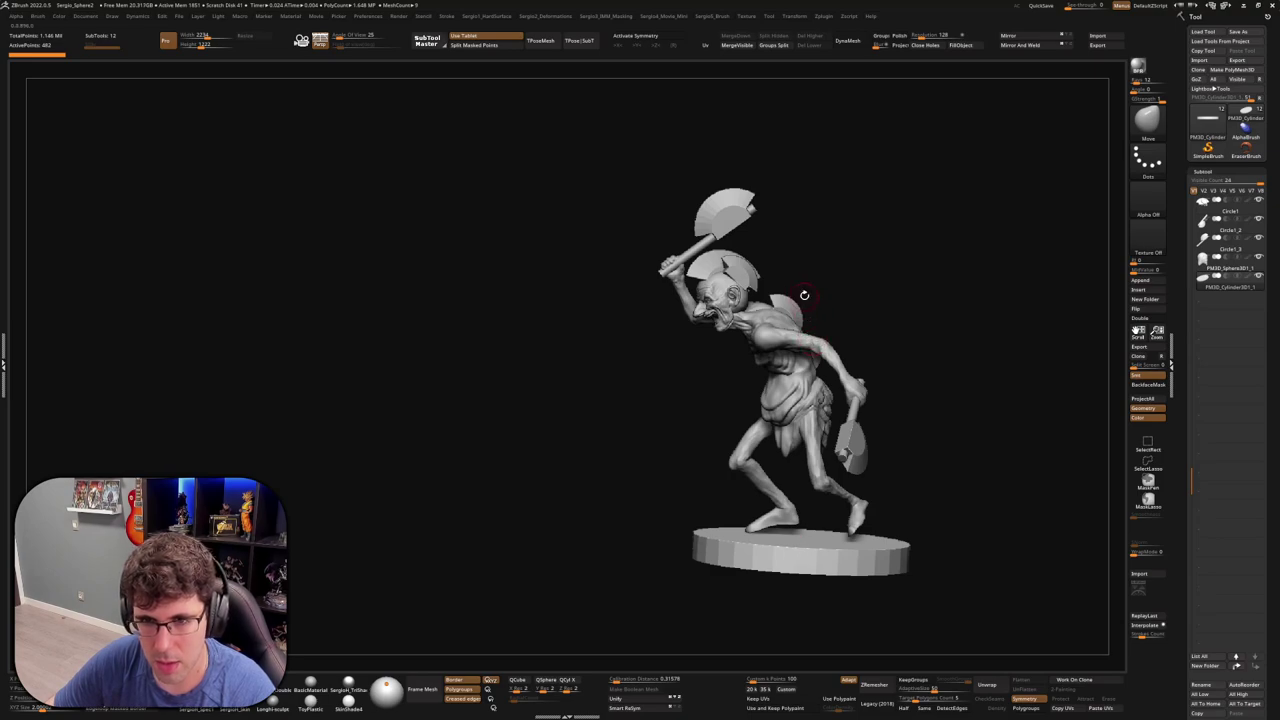
mouse_move(830, 287)
right_mouse_down()
mouse_move(857, 294)
mouse_move(843, 320)
right_mouse_up()
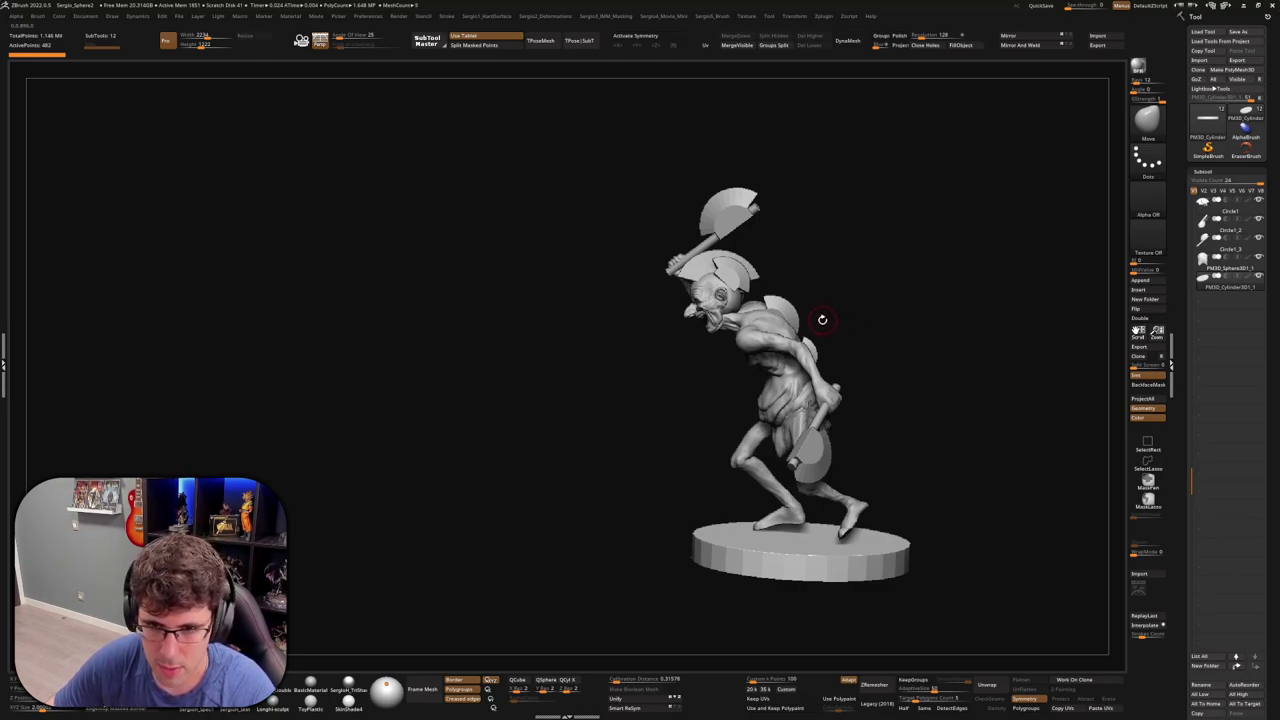
mouse_move(822, 319)
right_mouse_down()
mouse_move(800, 537)
mouse_move(813, 546)
right_mouse_up()
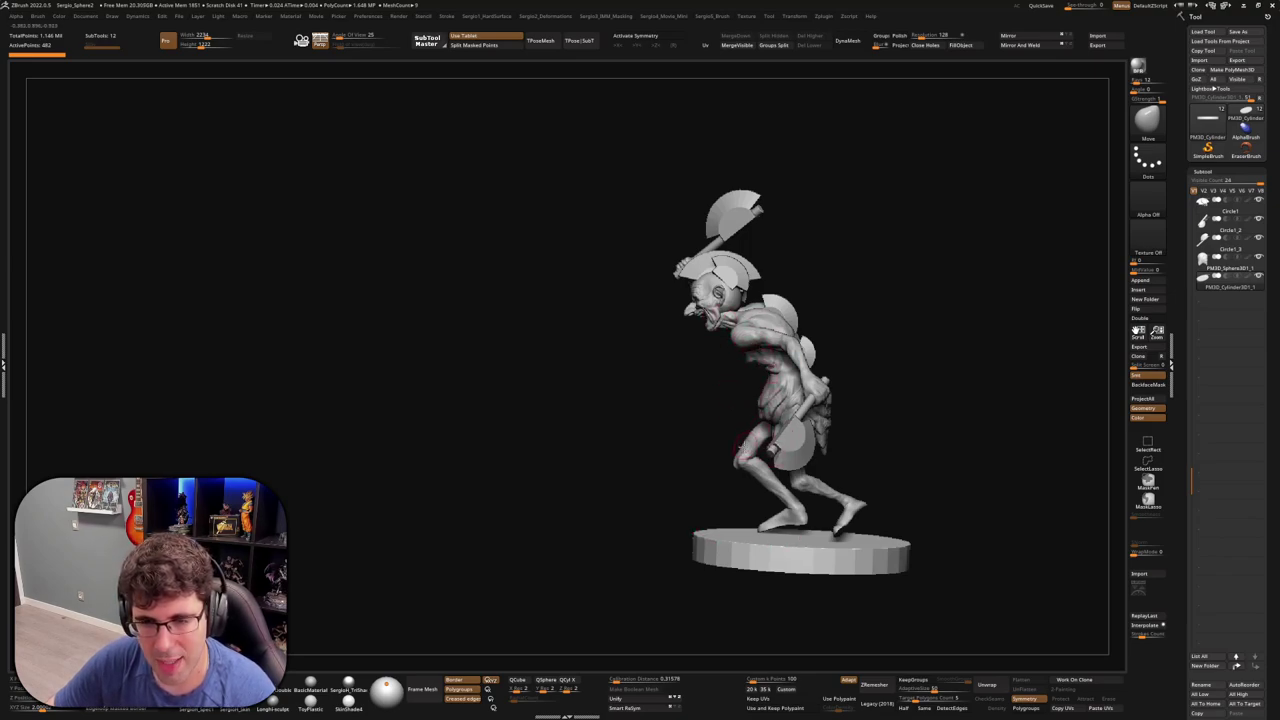
right_click_drag(761, 492, 801, 537)
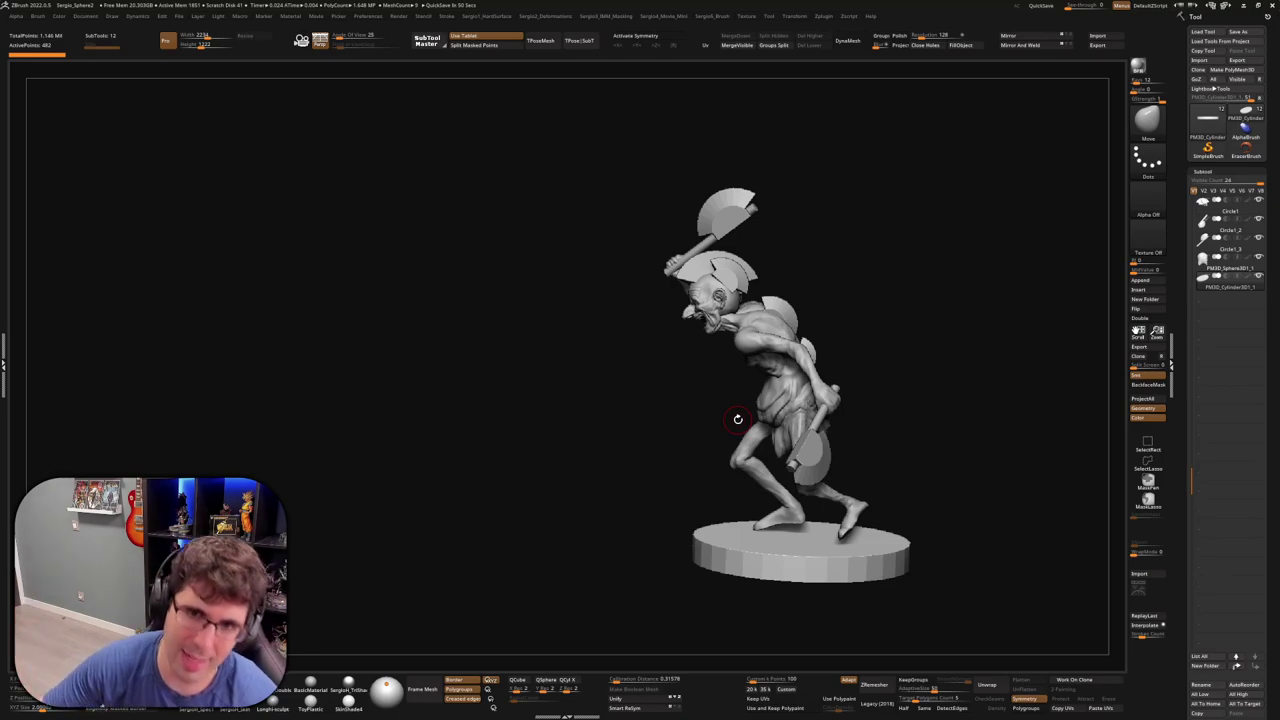
Select the goblin's body subtool and merge all subtools with TPoseMesh
mouse_move(906, 357)
left_mouse_down()
mouse_move(822, 357)
mouse_move(801, 417)
mouse_move(815, 390)
left_mouse_up()
left_click(820, 390, "alt")
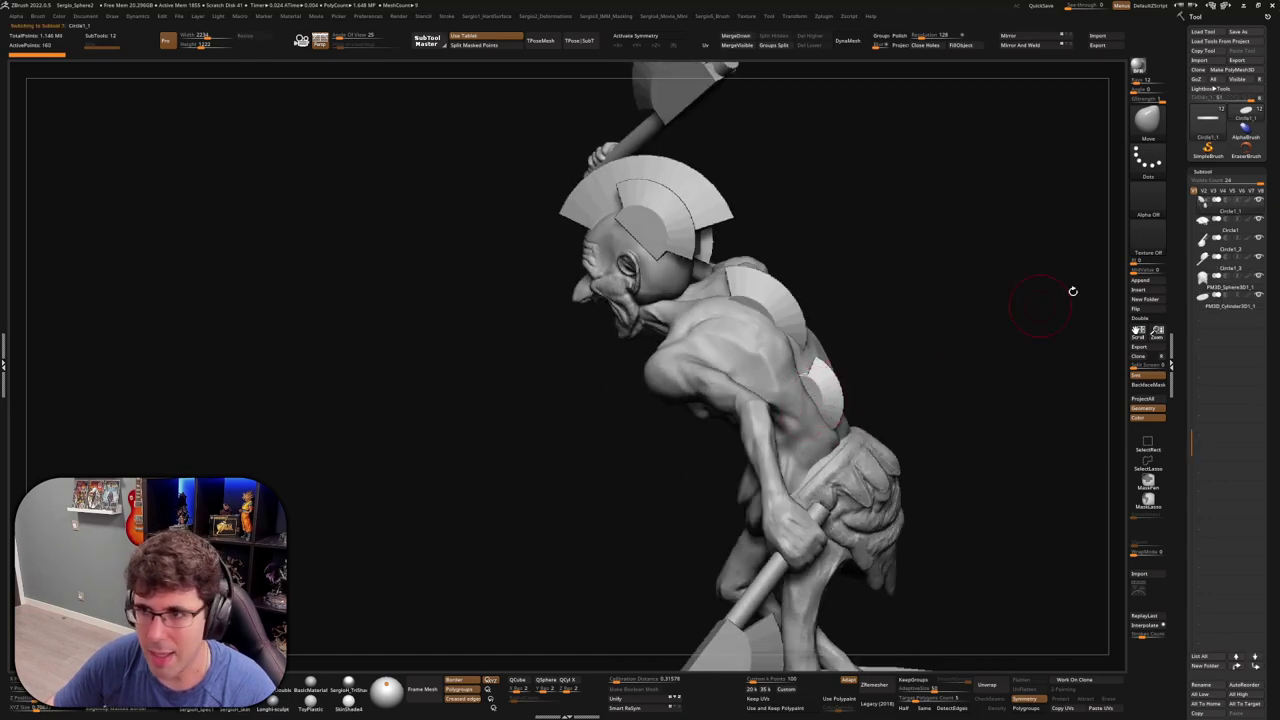
left_click(815, 390, "alt")
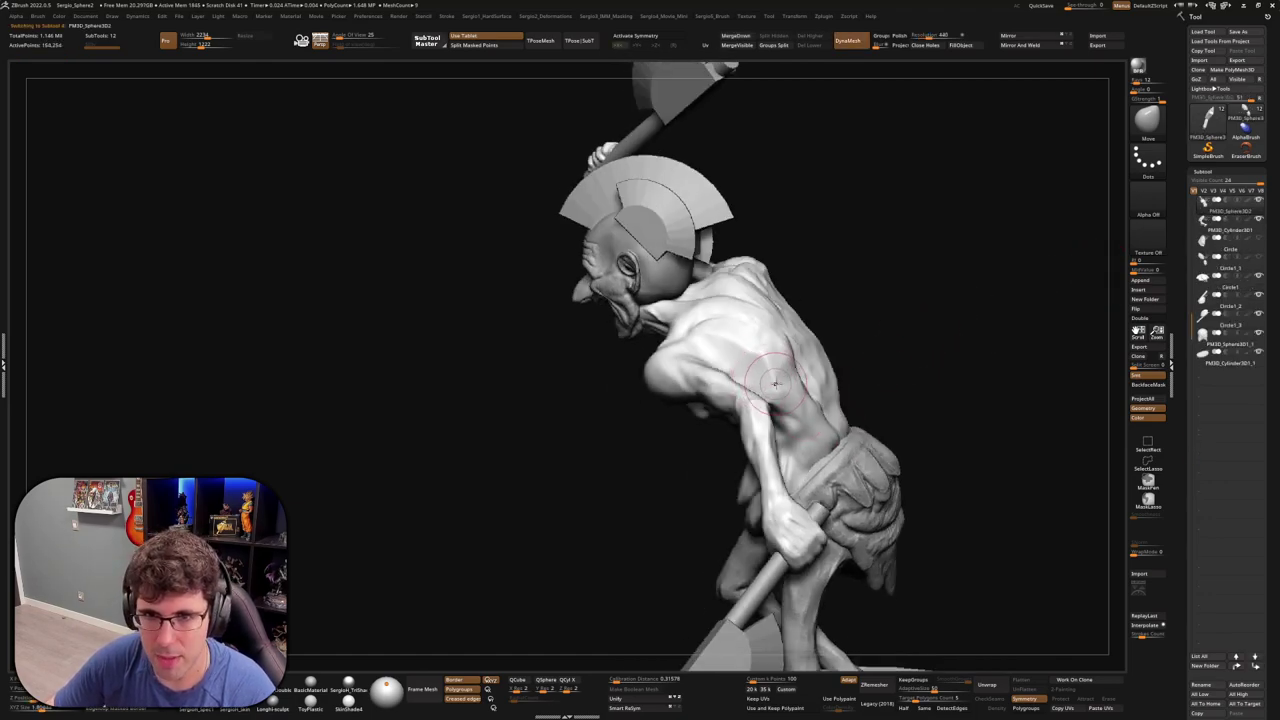
left_click_drag(815, 390, 799, 410)
key("f")
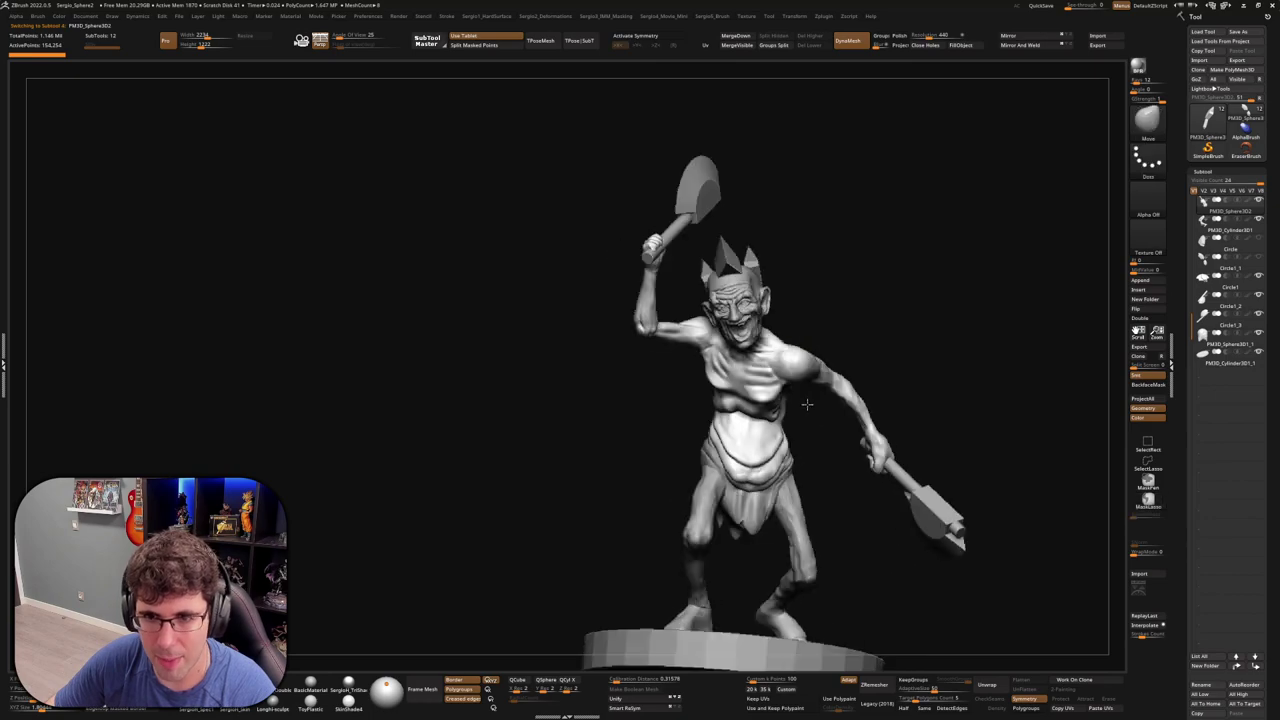
left_click(912, 295)
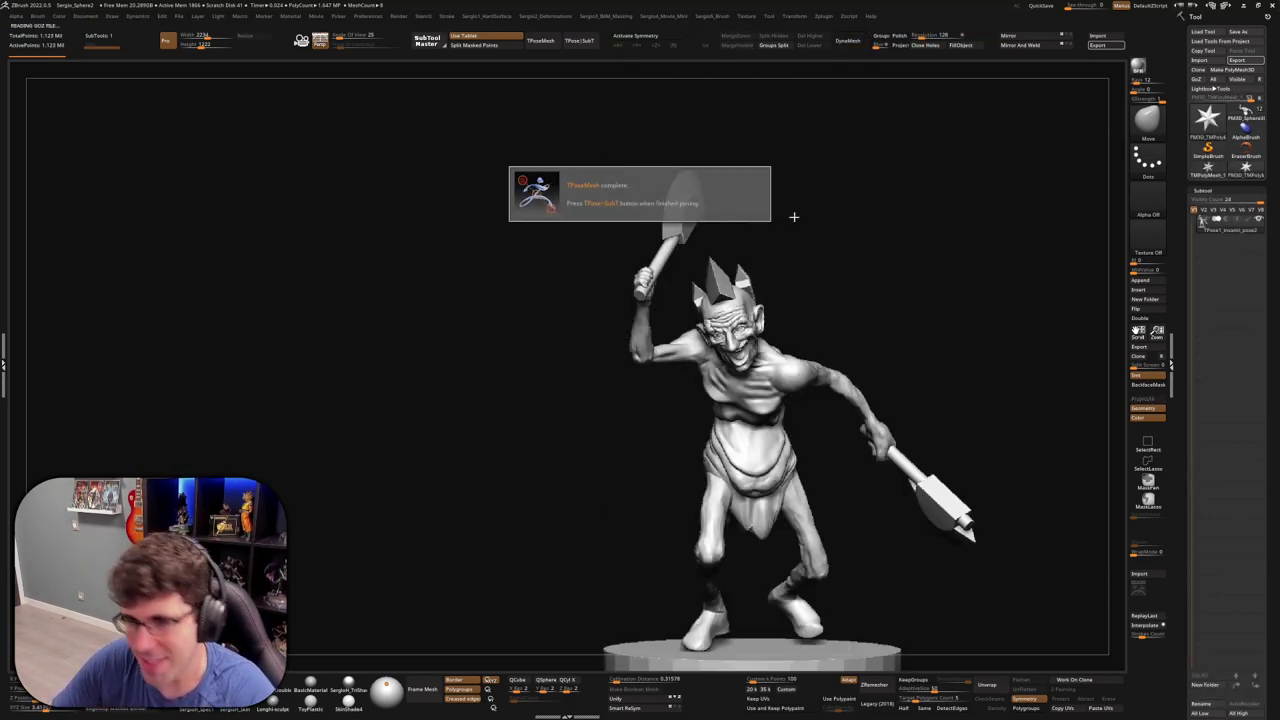
Lasso-mask the goblin's torso and head from a side view
mouse_move(1020, 326)
left_mouse_down()
mouse_move(807, 383)
mouse_move(816, 420)
mouse_move(803, 430)
left_mouse_up()
key("ctrl")
left_click_drag(982, 576, 789, 529, "ctrl")
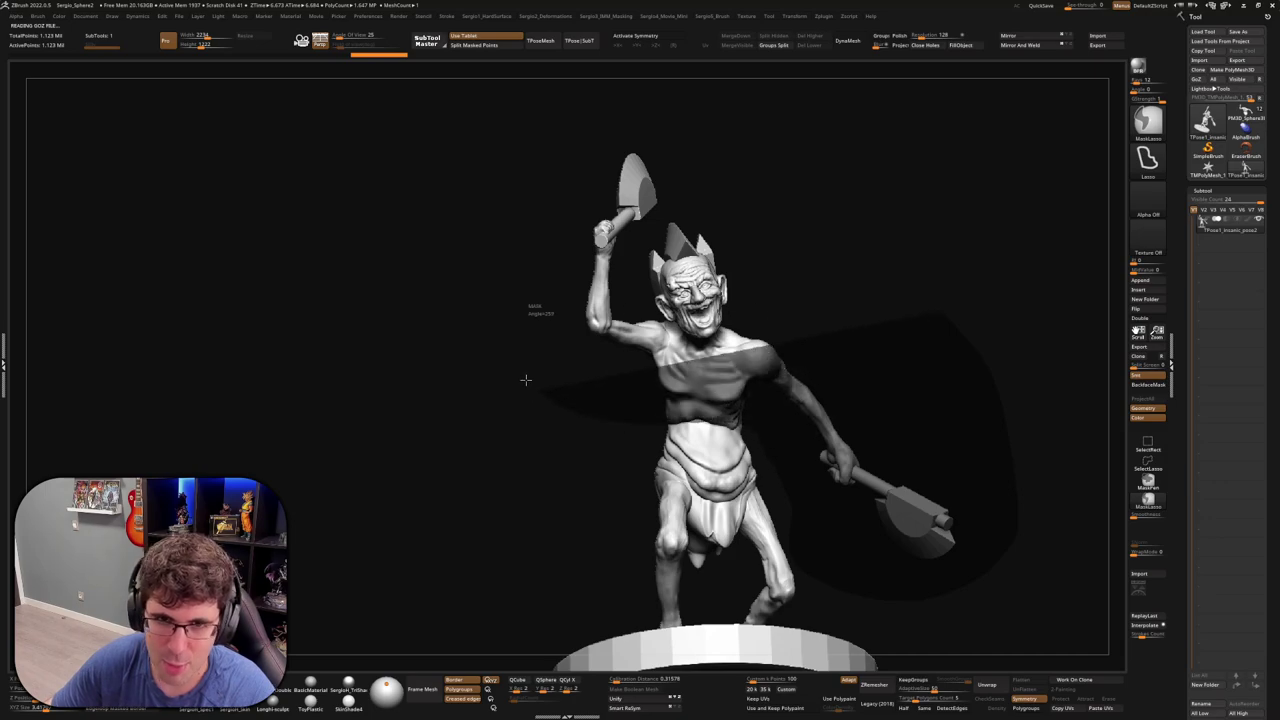
left_click_drag(693, 424, 871, 269, "ctrl")
Invert the mask and bend the torso forward with Transpose, swinging the lower axe down
mouse_move(906, 319)
left_mouse_down()
mouse_move(820, 351)
mouse_move(834, 351)
mouse_move(805, 394)
left_mouse_up()
key("ctrl+i")
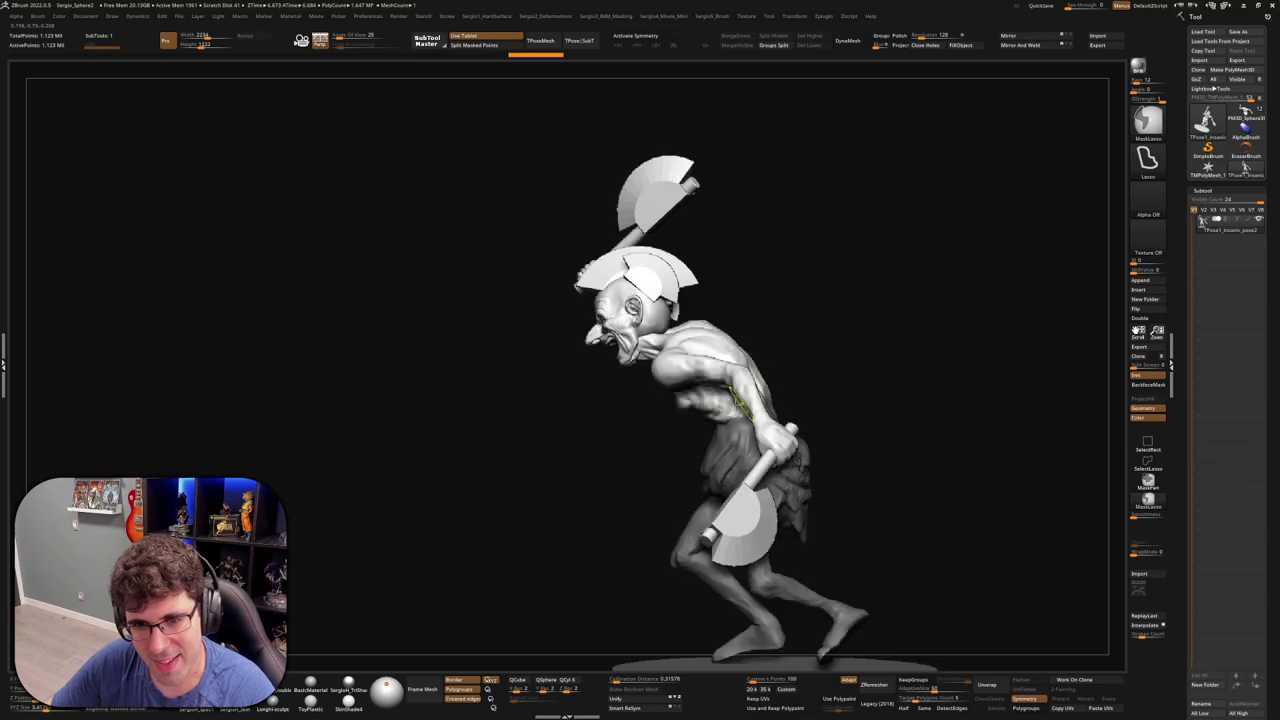
key("w")
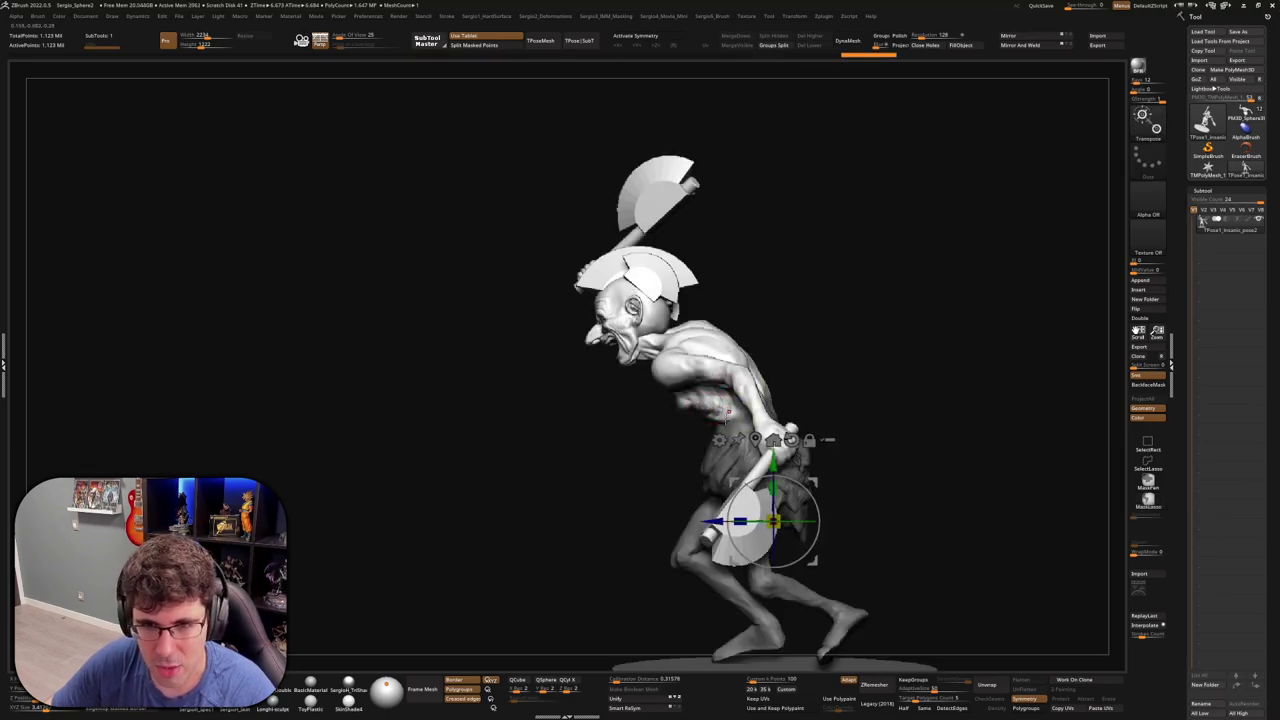
mouse_move(707, 408)
left_mouse_down()
mouse_move(817, 441)
mouse_move(806, 354)
mouse_move(747, 352)
left_mouse_up()
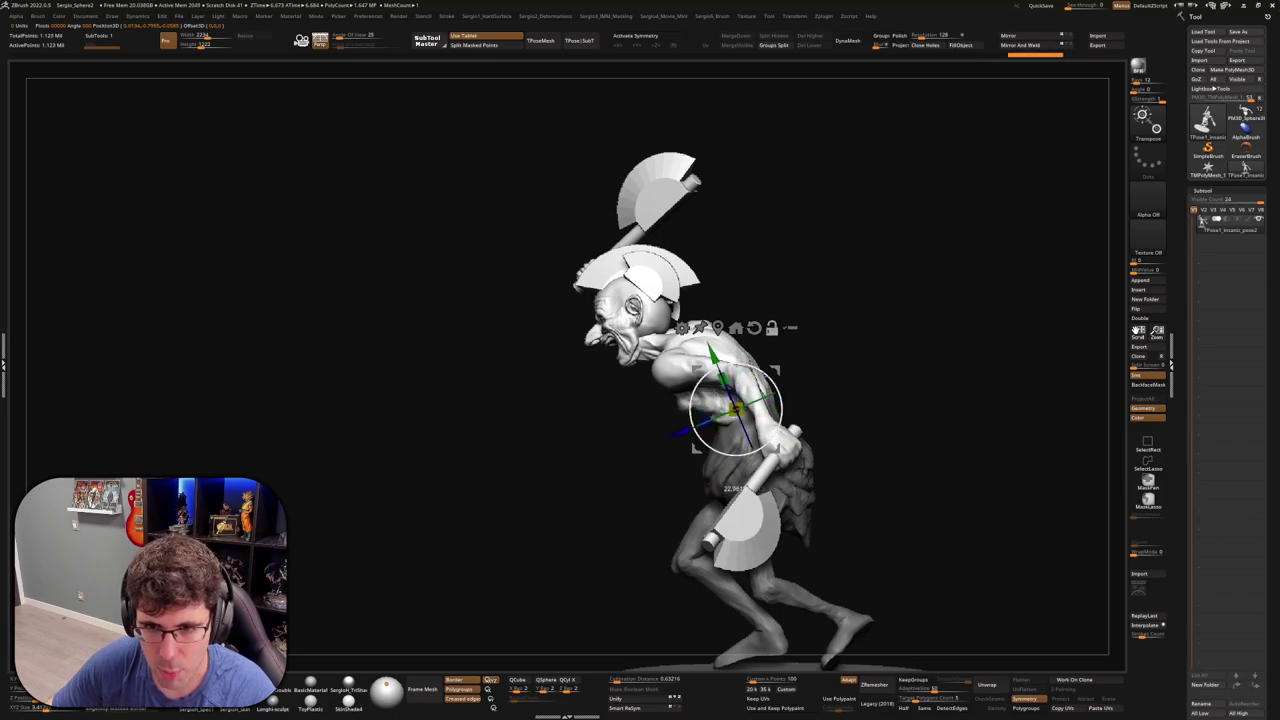
left_click_drag(763, 395, 772, 382)
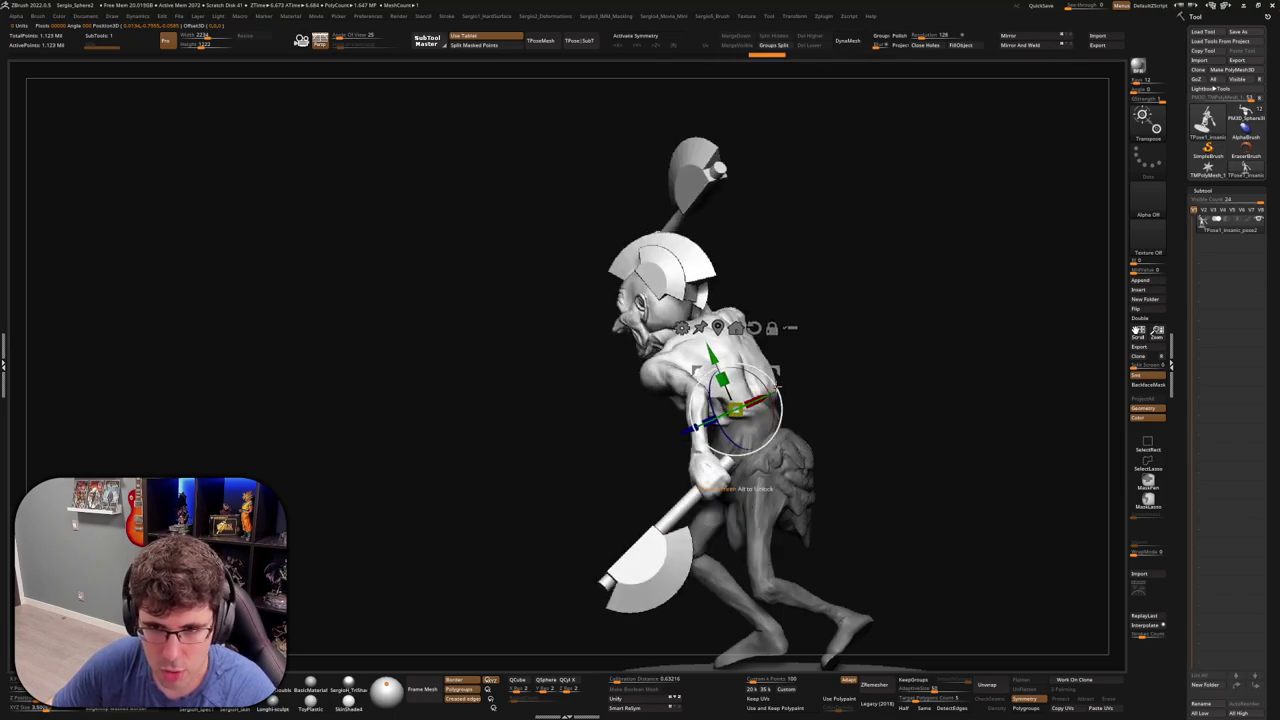
Mask across the lower face and neck, orbiting around the head to check it
left_click_drag(700, 488, 704, 446)
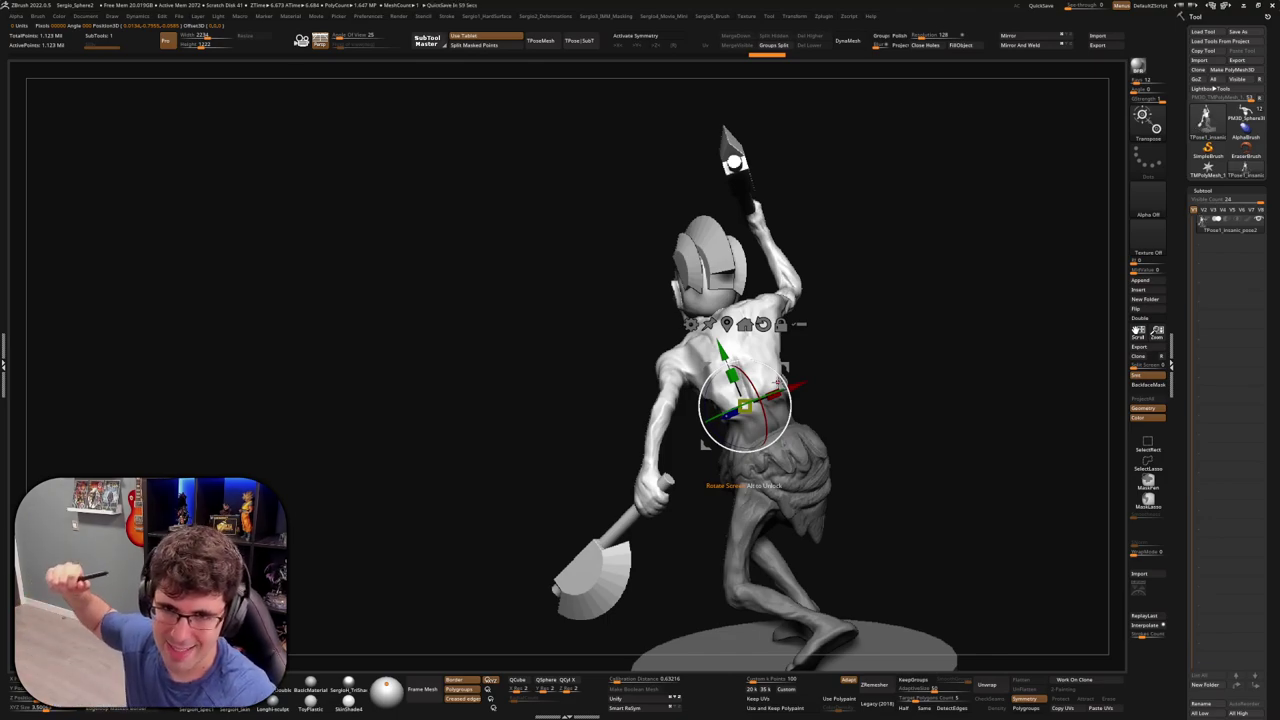
left_click_drag(702, 486, 708, 487)
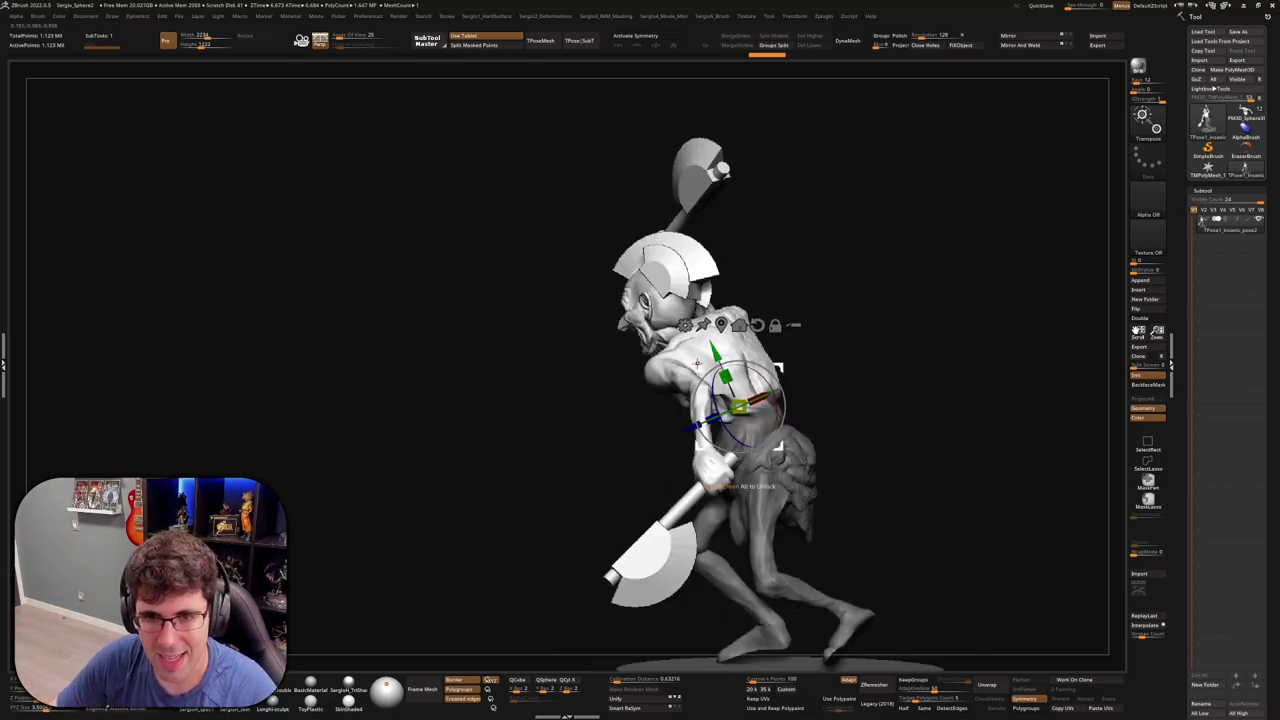
mouse_move(695, 364)
left_mouse_down()
mouse_move(680, 297)
mouse_move(720, 345)
left_mouse_up()
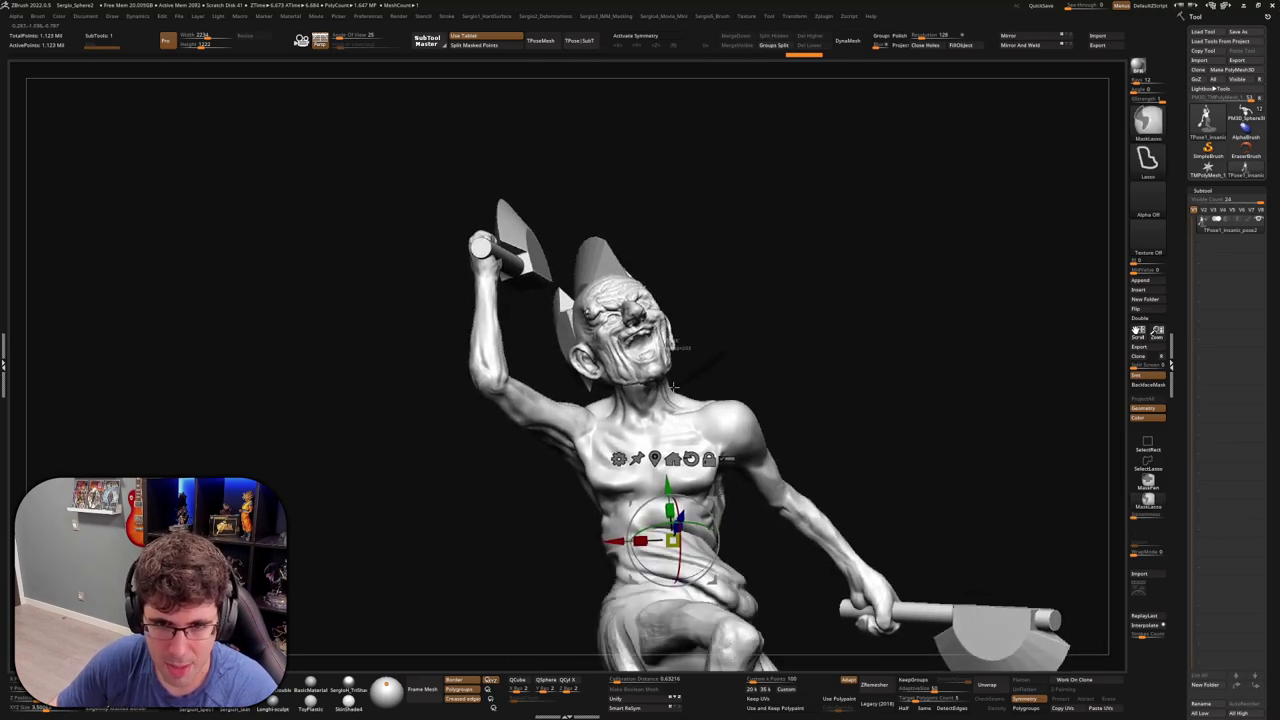
left_click_drag(600, 390, 549, 358, "ctrl")
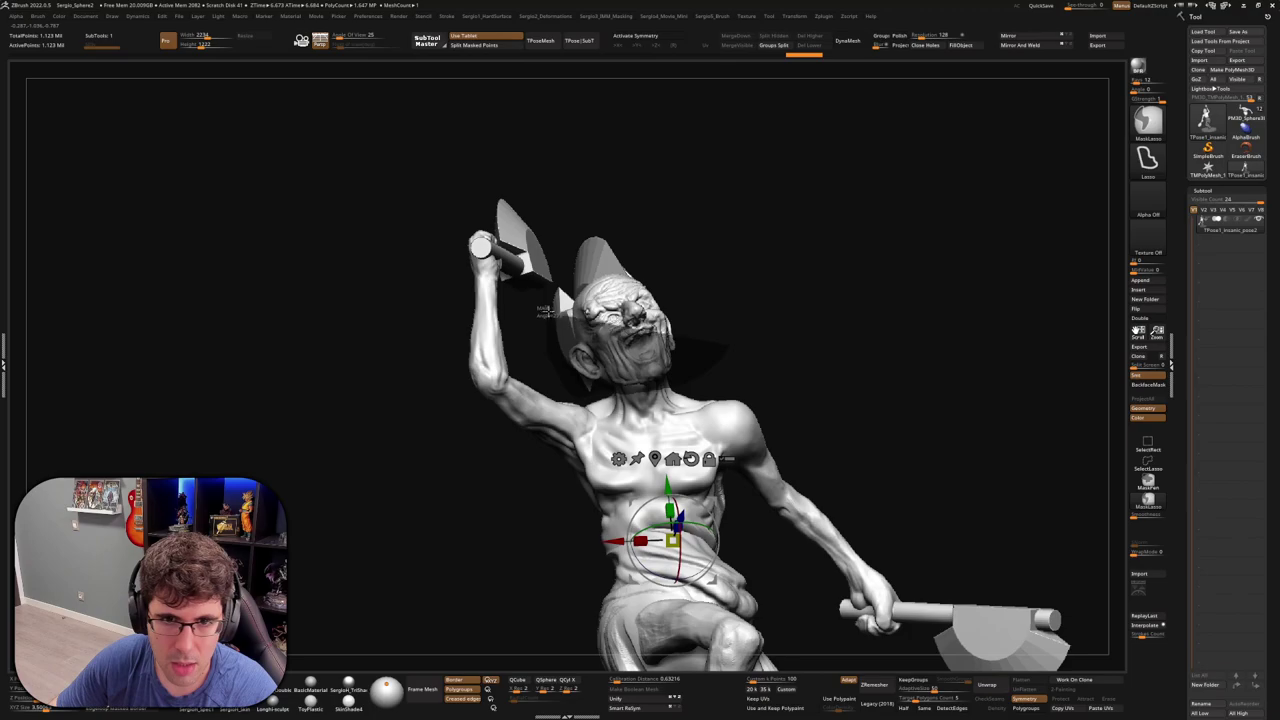
left_click_drag(598, 186, 600, 190)
left_click_drag(763, 323, 640, 330)
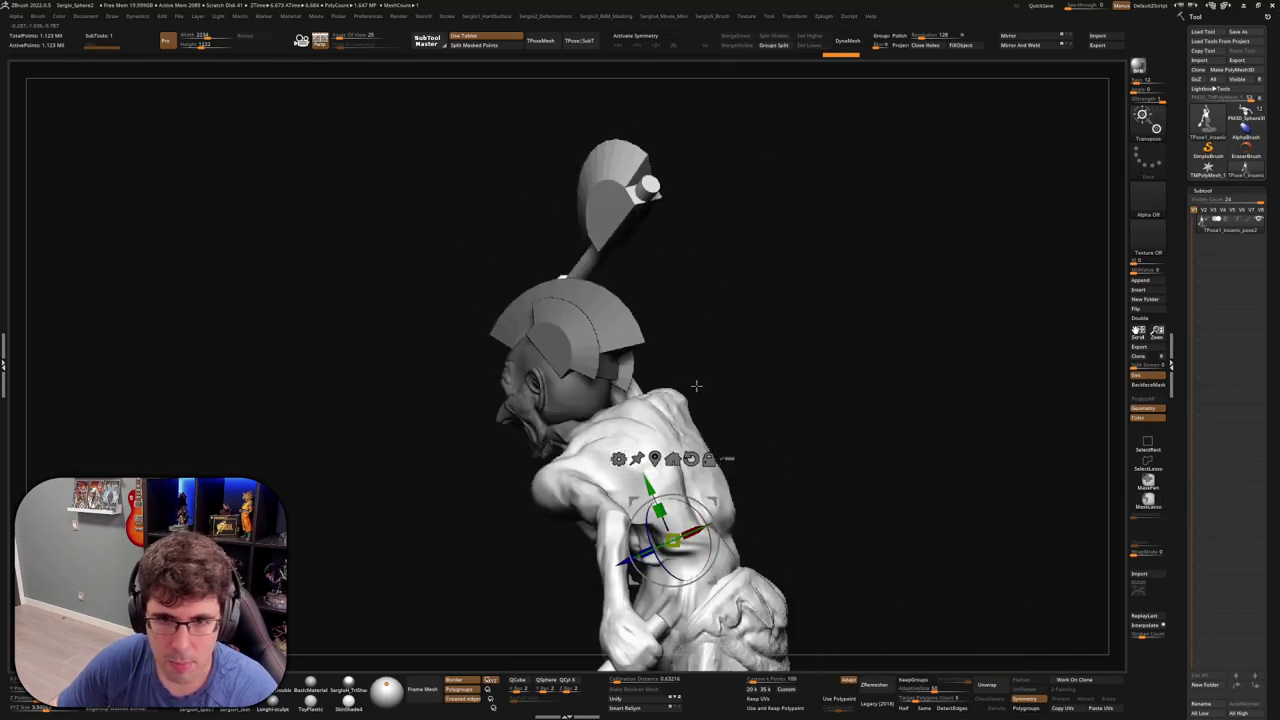
mouse_move(720, 340)
left_mouse_down()
mouse_move(737, 343)
mouse_move(601, 416)
left_mouse_up()
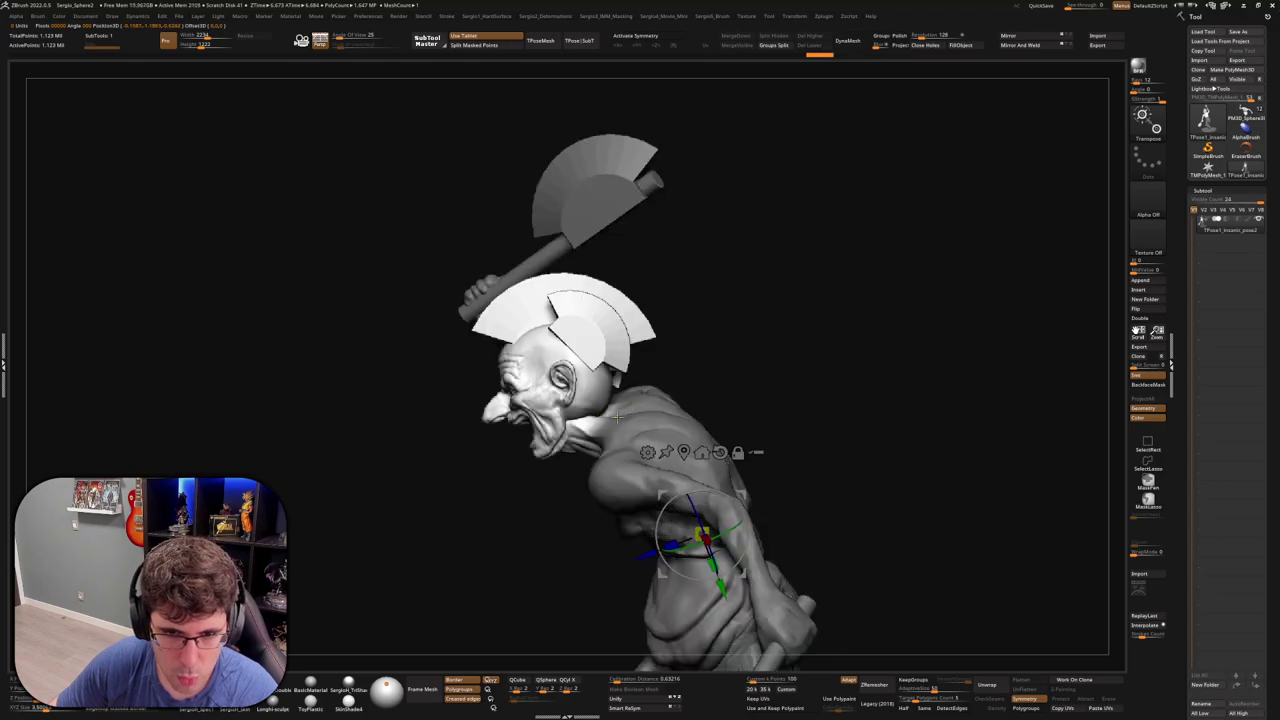
mouse_move(663, 385)
left_mouse_down()
mouse_move(622, 398)
mouse_move(585, 470)
mouse_move(595, 455)
left_mouse_up()
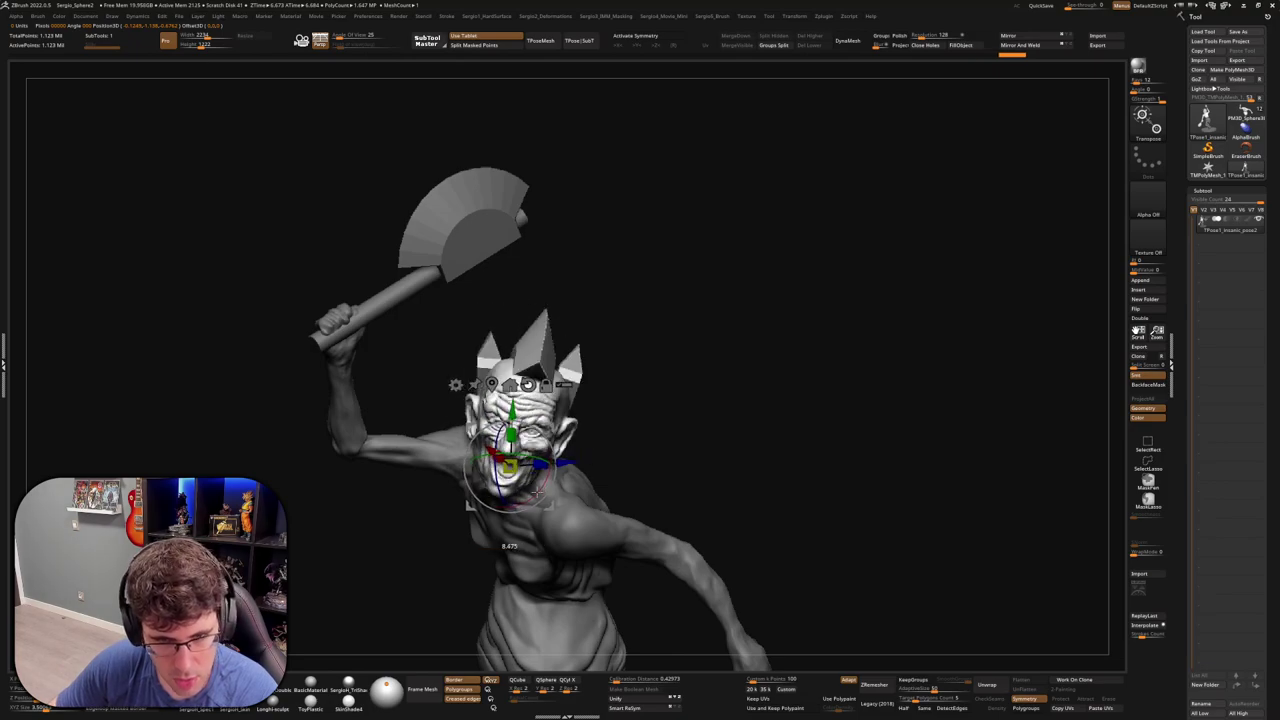
Turn the head further, then mask all but the raised axe arm and pivot at the shoulder
mouse_move(510, 468)
left_mouse_down()
mouse_move(540, 440)
mouse_move(770, 422)
mouse_move(560, 460)
mouse_move(590, 470)
mouse_move(608, 430)
left_mouse_up()
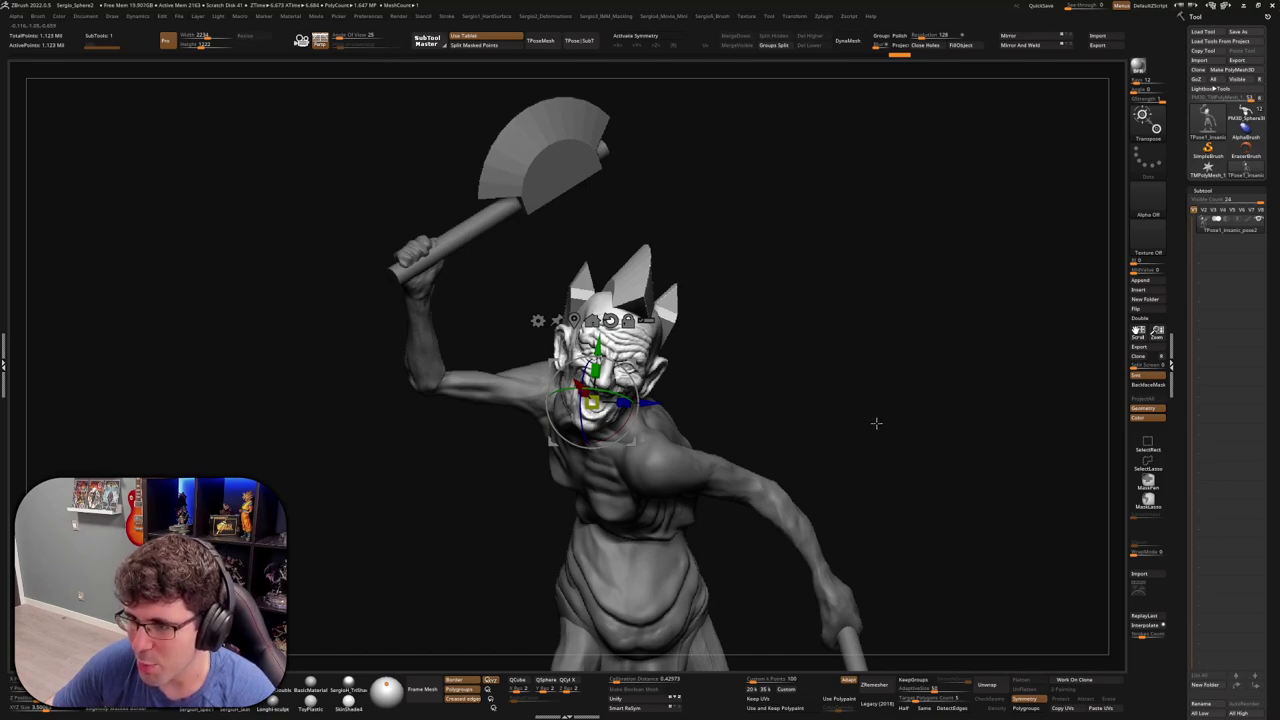
mouse_move(876, 418)
left_mouse_down()
mouse_move(857, 377)
mouse_move(703, 447)
left_mouse_up()
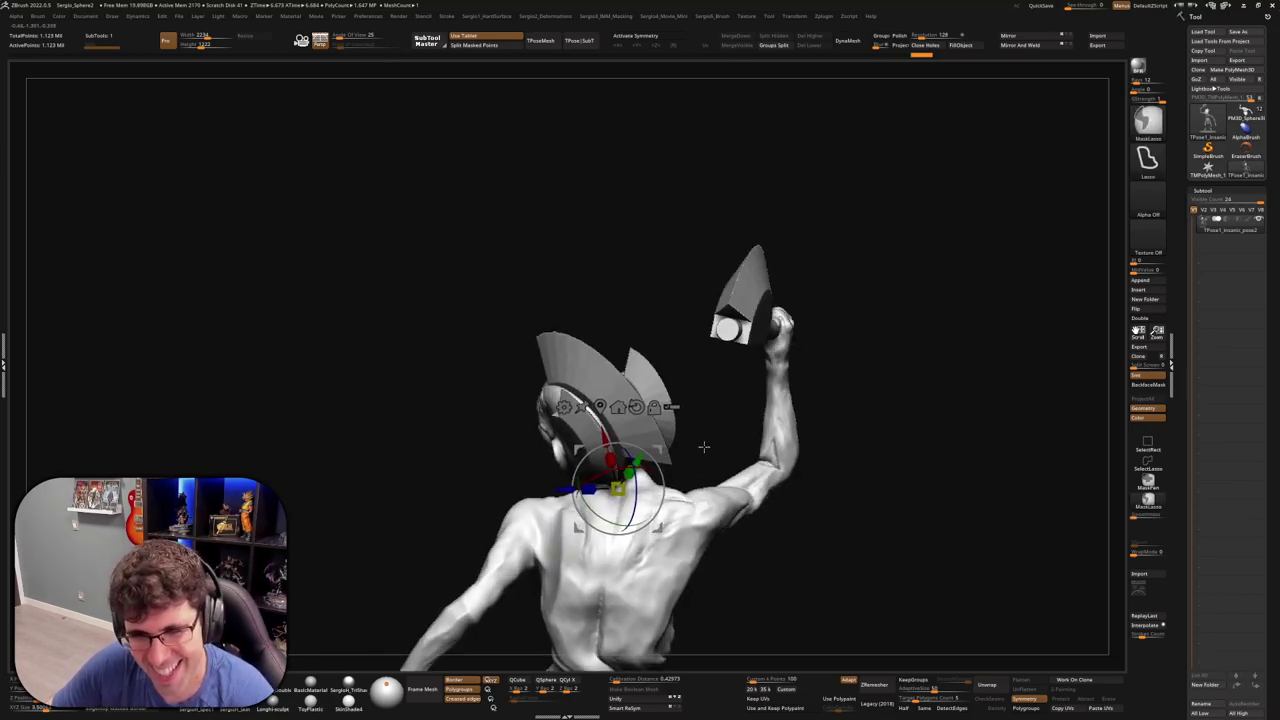
mouse_move(732, 562)
left_mouse_down("ctrl+shift")
mouse_move(698, 540)
mouse_move(731, 484)
mouse_move(704, 569)
left_mouse_up("ctrl+shift")
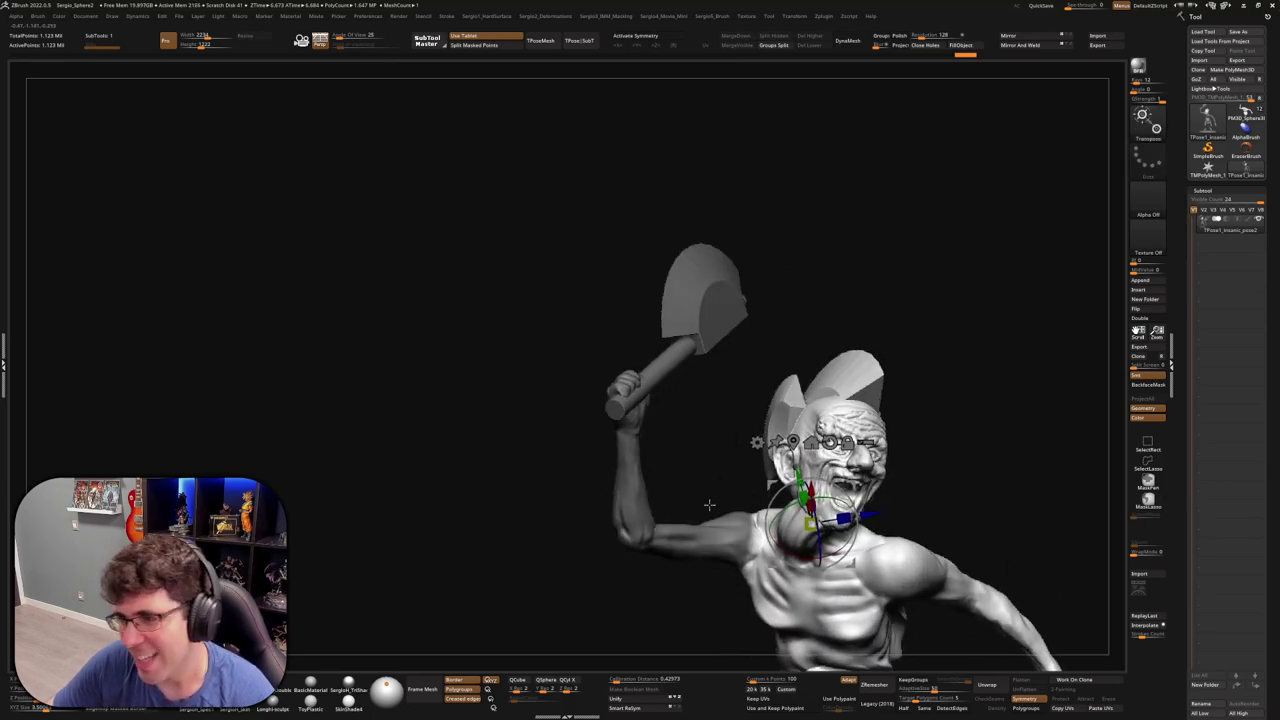
mouse_move(709, 505)
left_mouse_down()
mouse_move(835, 521)
mouse_move(819, 513)
left_mouse_up()
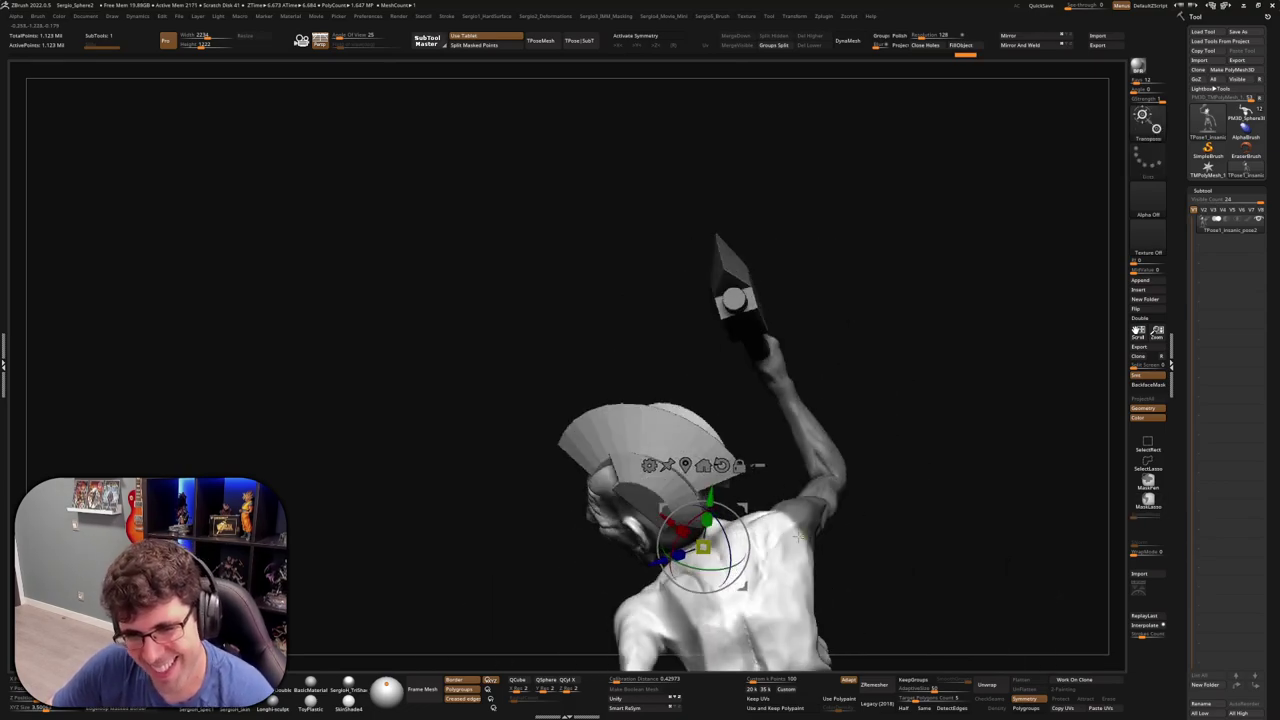
left_click(800, 523, "ctrl")
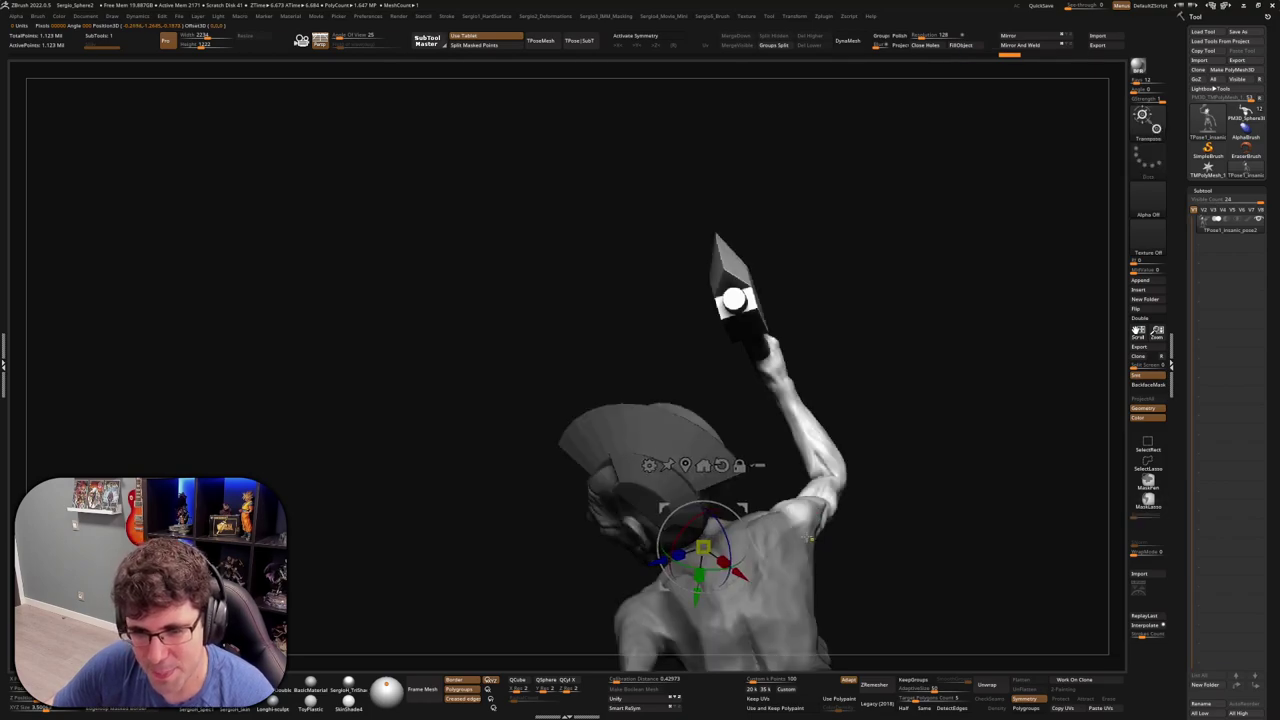
left_click(800, 520)
mouse_move(800, 520)
left_mouse_down()
mouse_move(835, 545)
mouse_move(840, 515)
mouse_move(842, 538)
left_mouse_up()
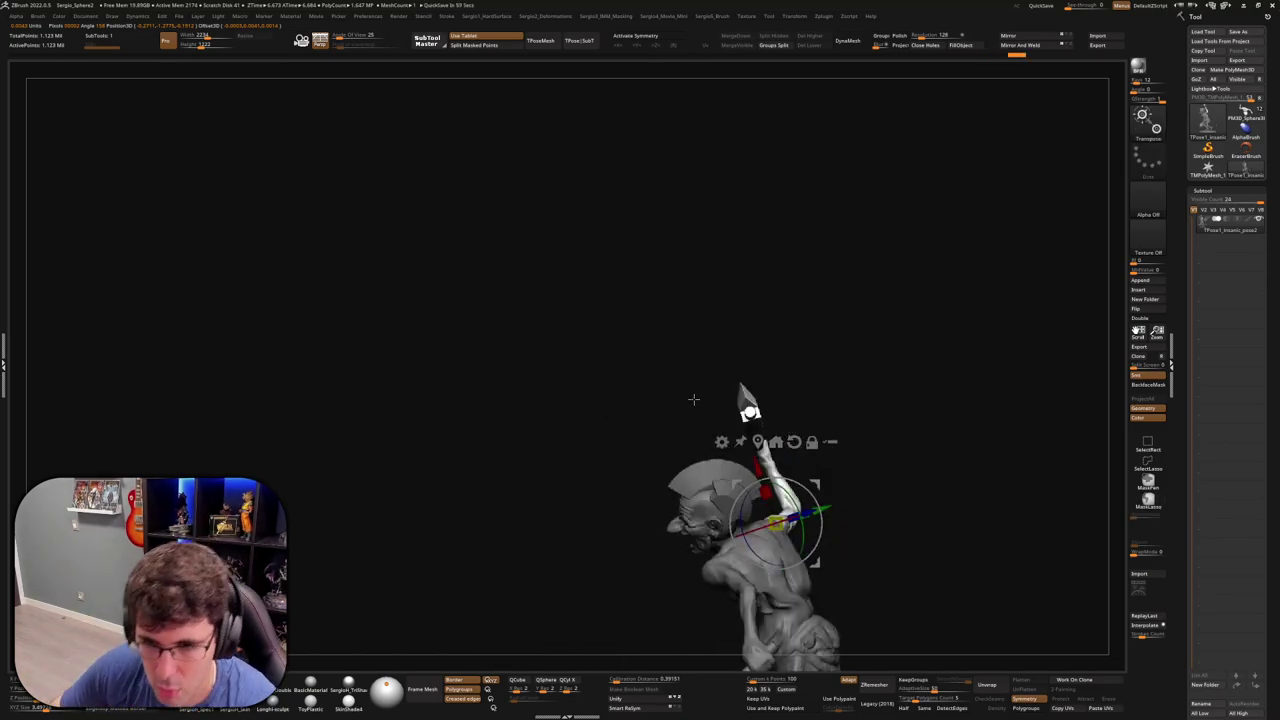
Rotate the axe arm slightly around the shoulder and check the whole figure
mouse_move(776, 525)
left_mouse_down()
mouse_move(790, 570)
mouse_move(816, 518)
mouse_move(764, 561)
left_mouse_up()
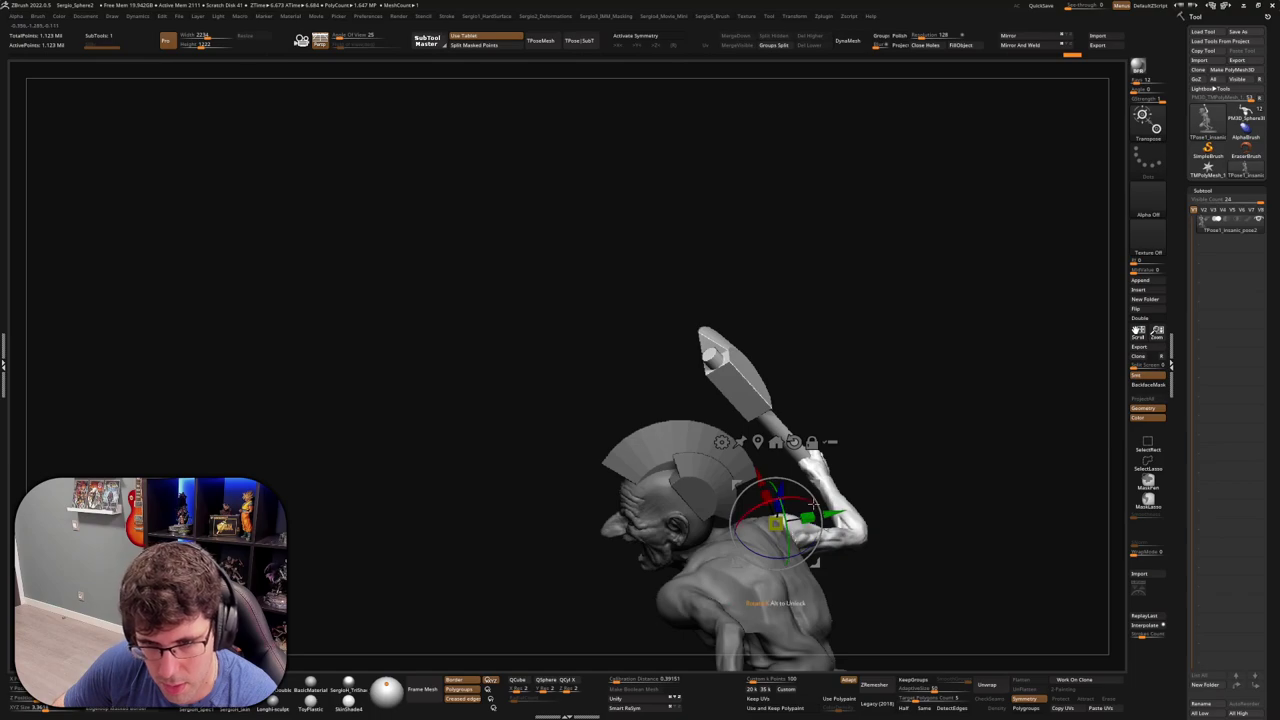
left_click_drag(796, 502, 782, 515)
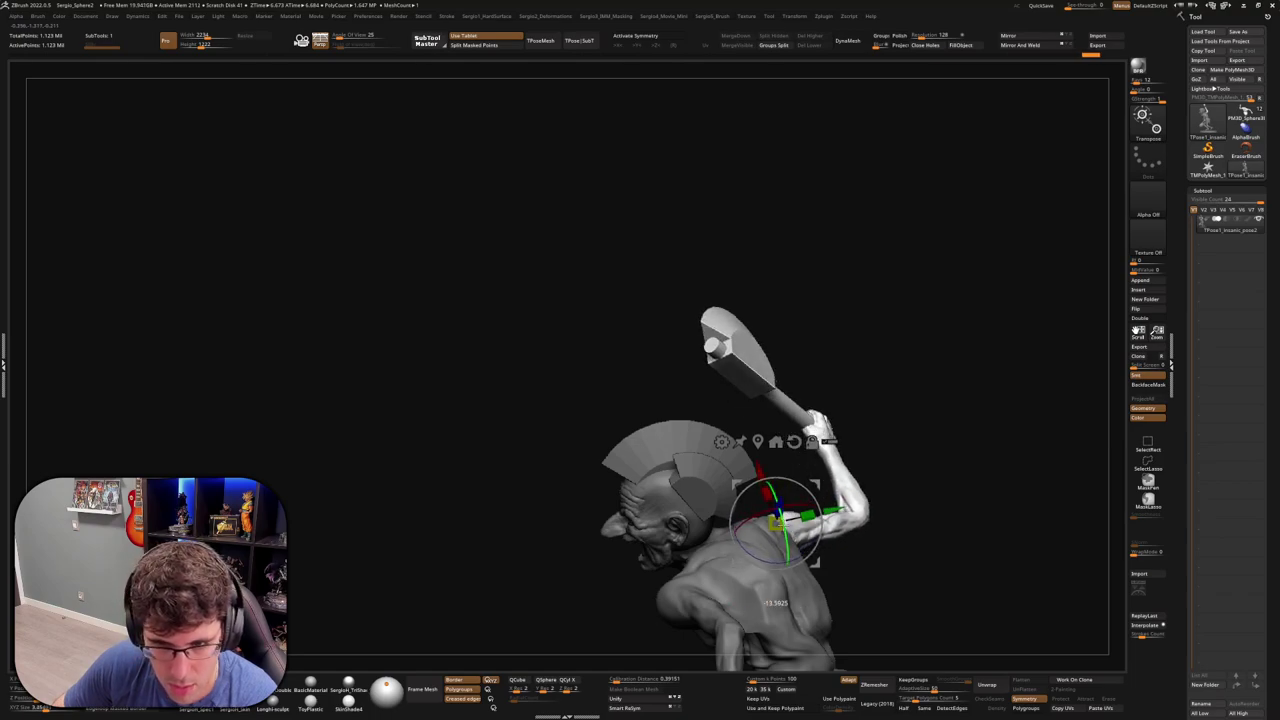
mouse_move(760, 443)
left_mouse_down()
mouse_move(905, 461)
mouse_move(903, 503)
mouse_move(883, 509)
mouse_move(895, 501)
left_mouse_up()
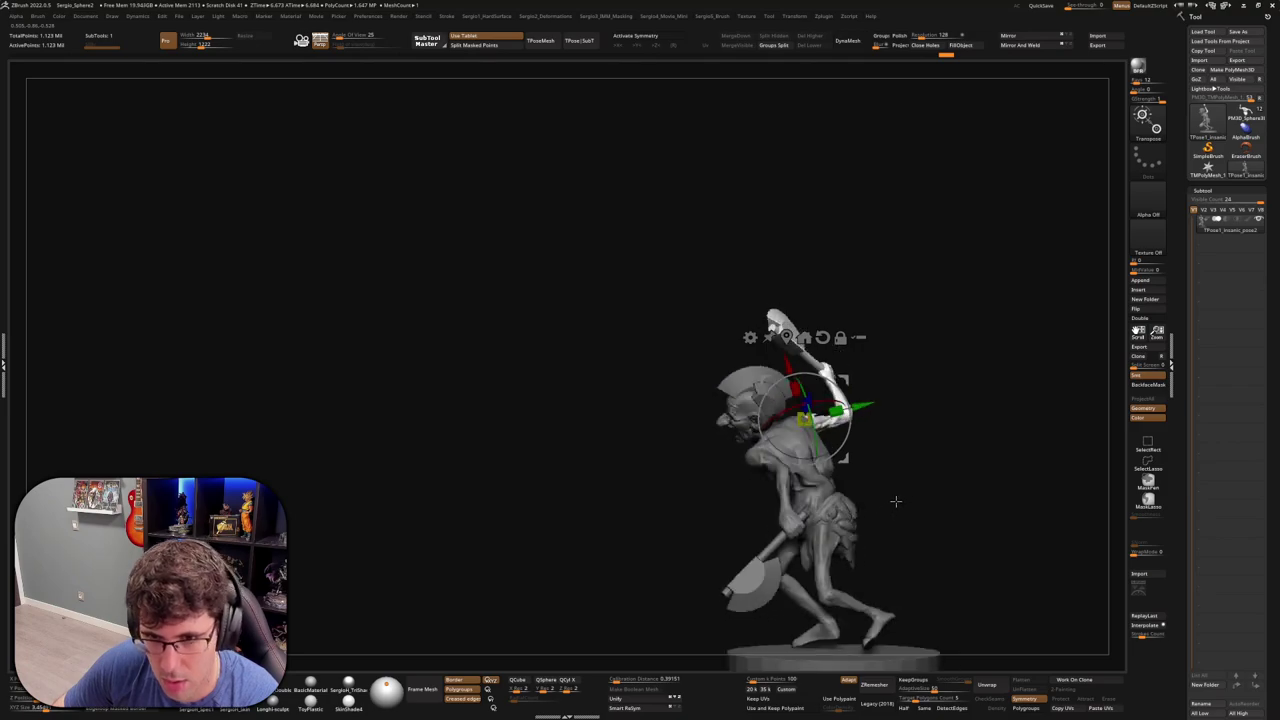
mouse_move(803, 497)
left_mouse_down("alt")
mouse_move(835, 455)
mouse_move(826, 414)
mouse_move(841, 361)
mouse_move(838, 414)
left_mouse_up("alt")
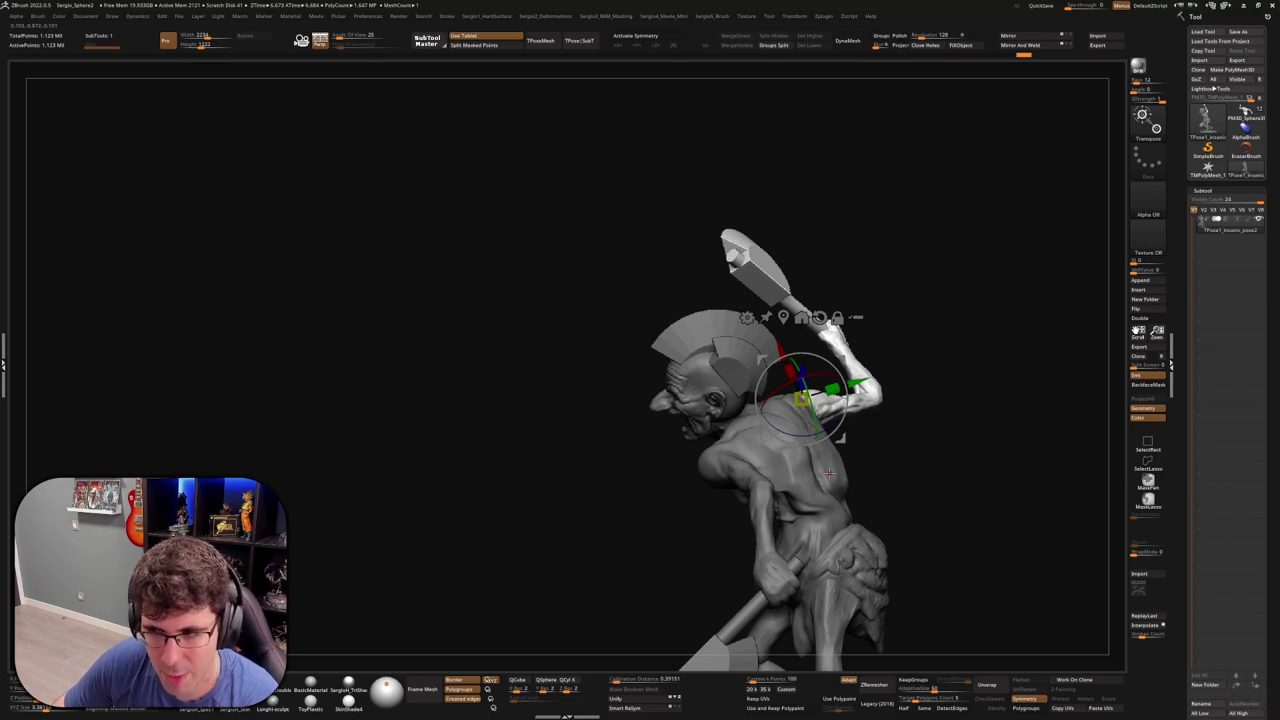
key("q")
Adjust the mask around the forearm and rotate the forearm and axe upward at the elbow
right_click_drag(812, 496, 847, 507)
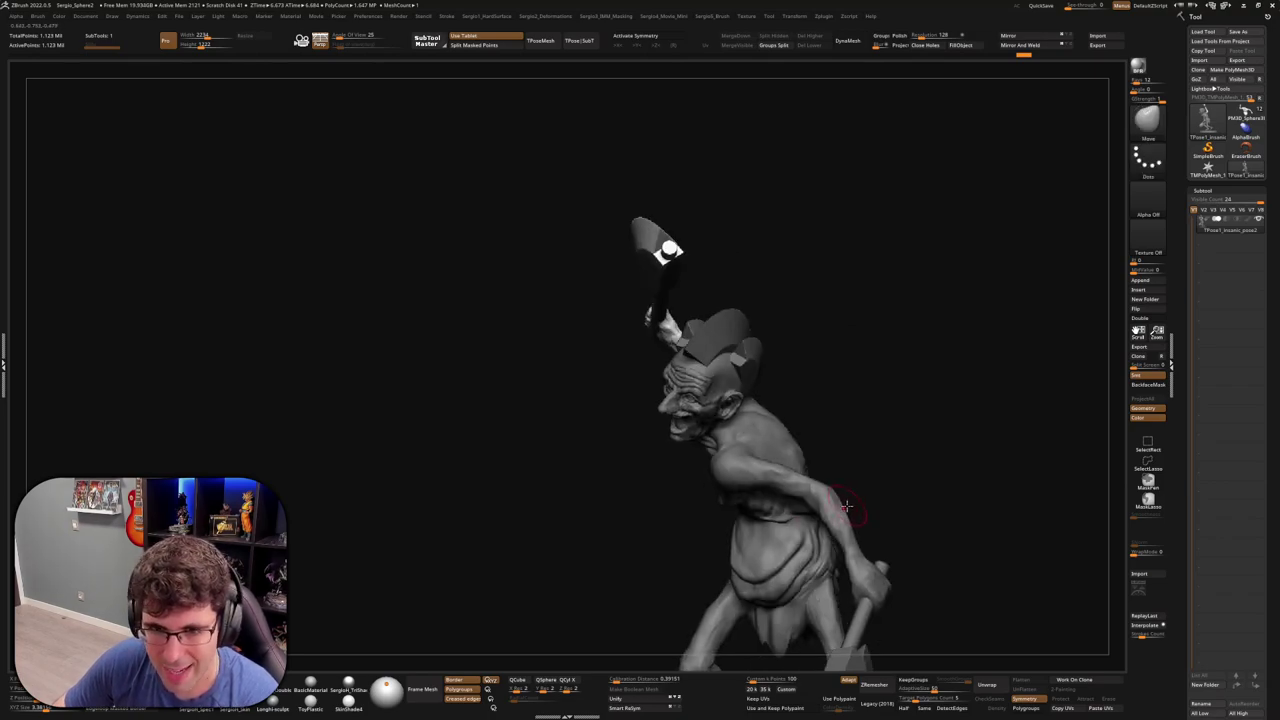
right_click_drag(700, 425, 759, 498)
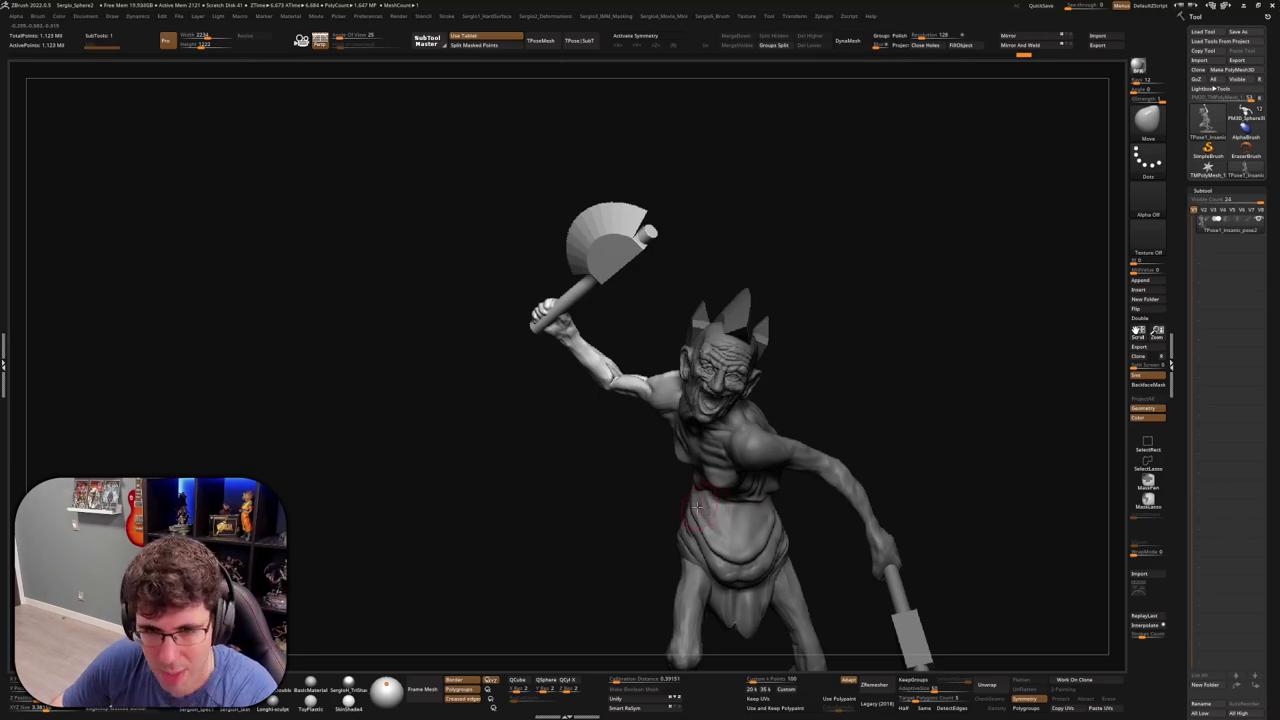
right_click_drag(714, 490, 767, 524, "alt")
left_click(728, 540, "ctrl")
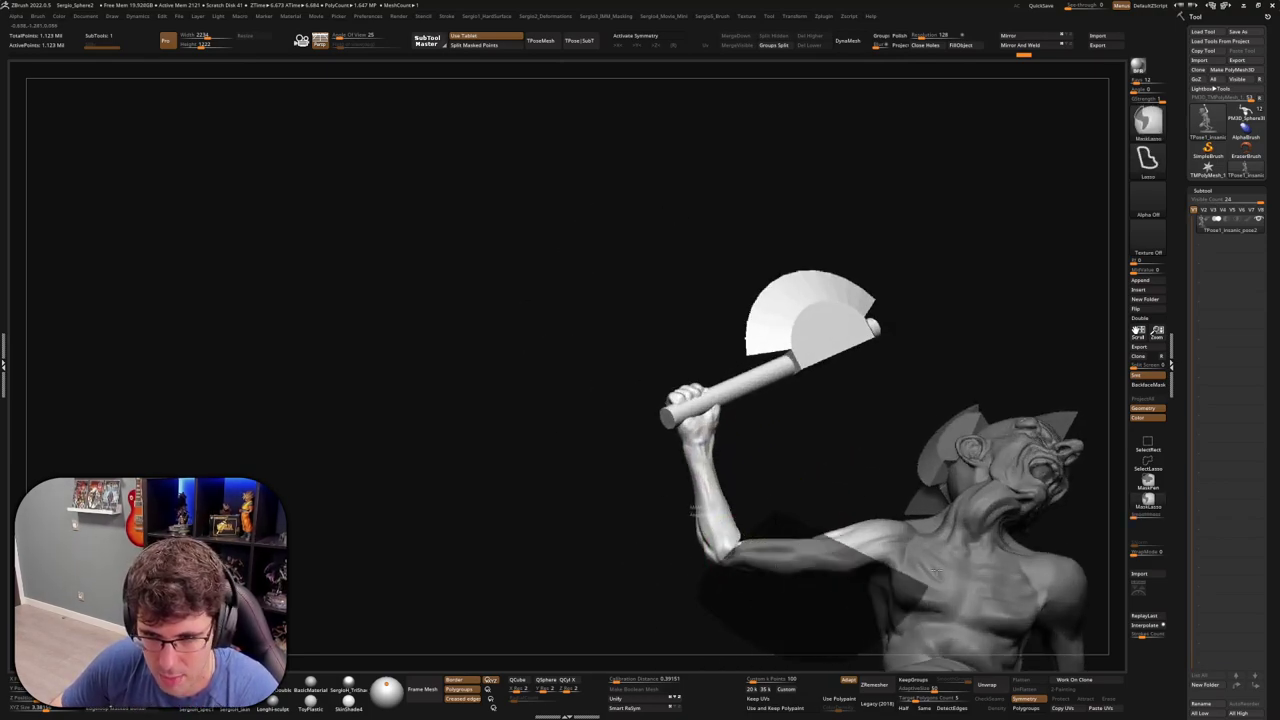
key("w")
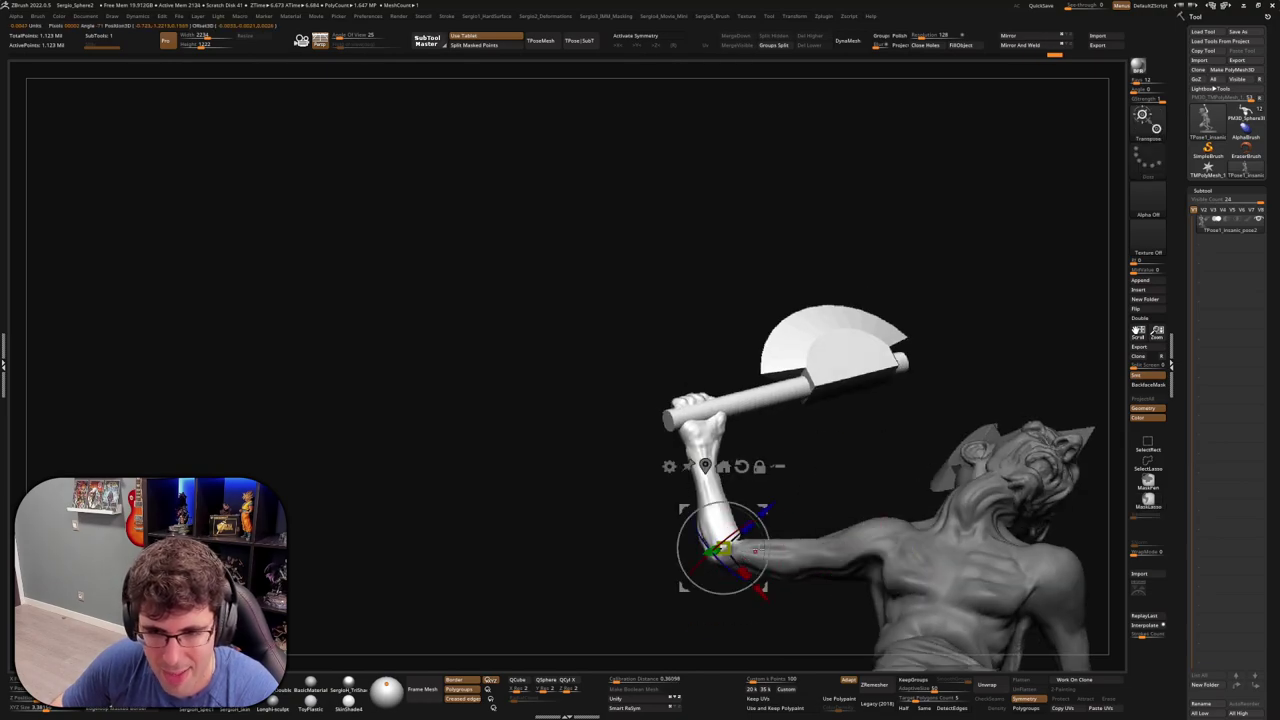
left_click_drag(760, 545, 740, 600)
mouse_move(740, 600)
right_mouse_down()
mouse_move(887, 446)
mouse_move(834, 434)
right_mouse_up()
key("q")
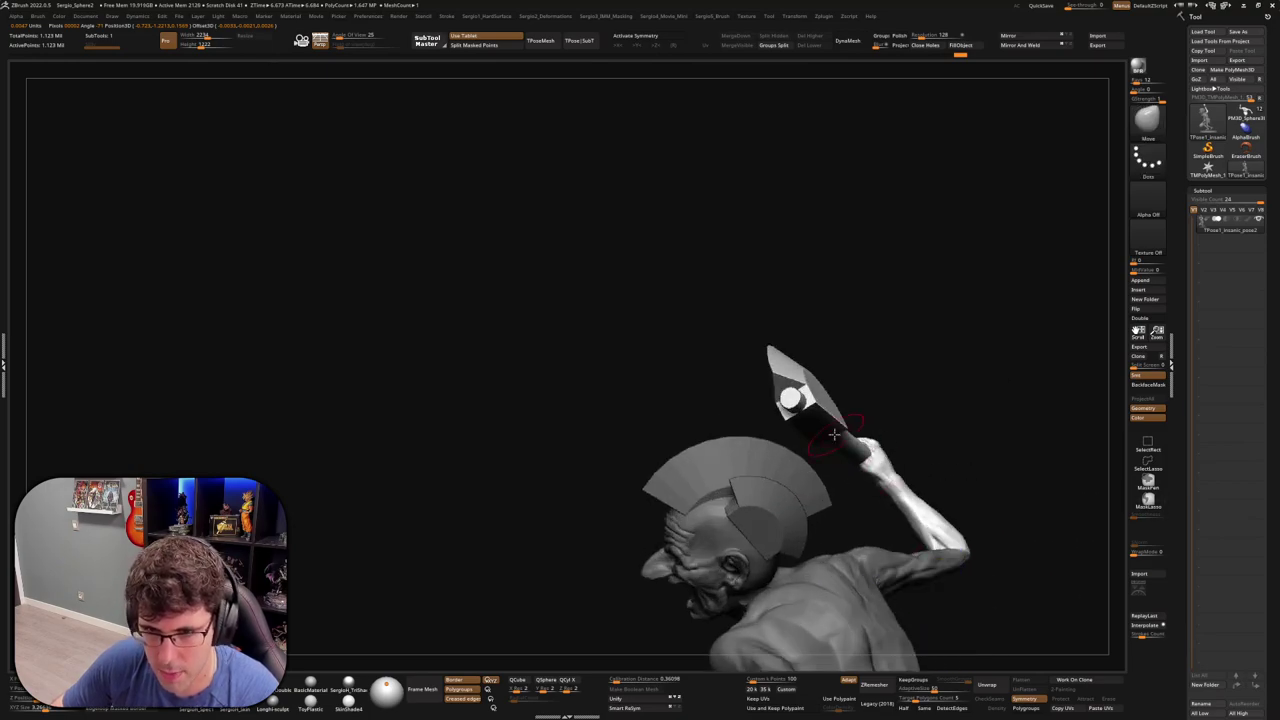
Briefly isolate the axe, then reveal the body and view the raised arm from the side
mouse_move(897, 409)
right_mouse_down()
mouse_move(846, 458)
mouse_move(923, 421)
mouse_move(846, 357)
mouse_move(846, 214)
mouse_move(669, 409)
right_mouse_up()
left_click(845, 460, "ctrl+shift")
left_click(838, 477, "ctrl+shift")
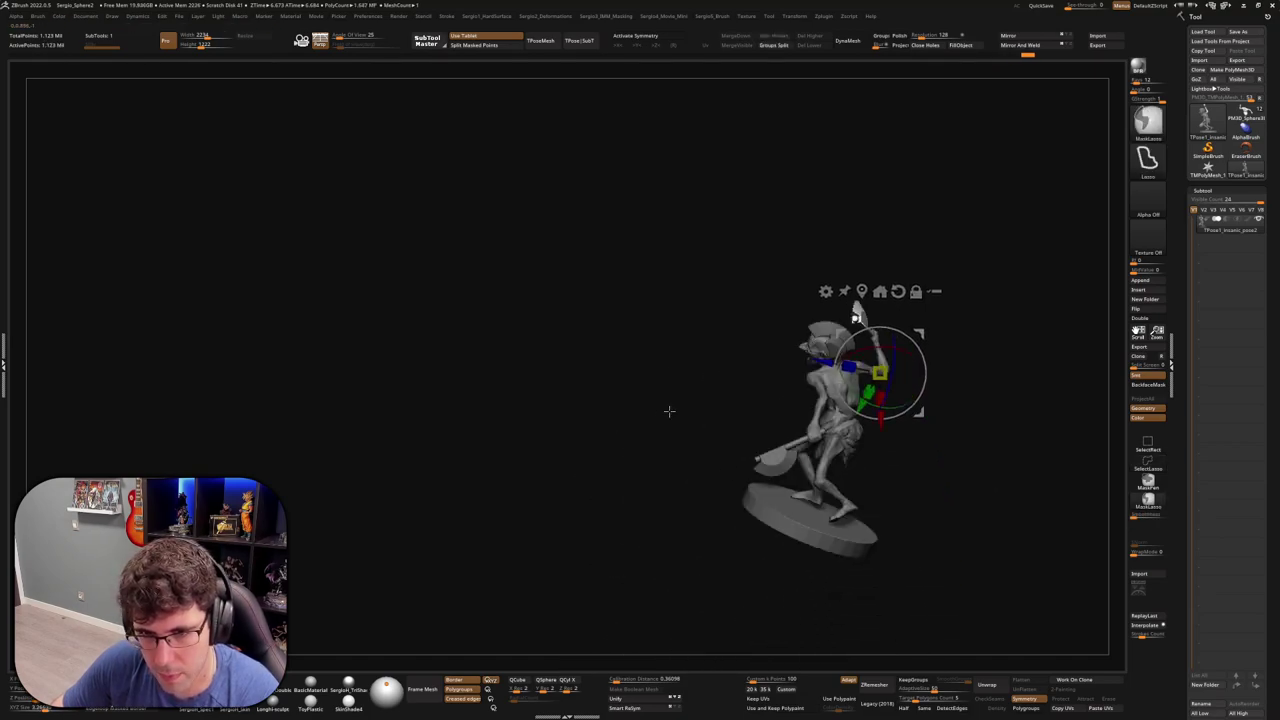
mouse_move(856, 318)
right_mouse_down("alt")
mouse_move(770, 540)
mouse_move(816, 491)
right_mouse_up("alt")
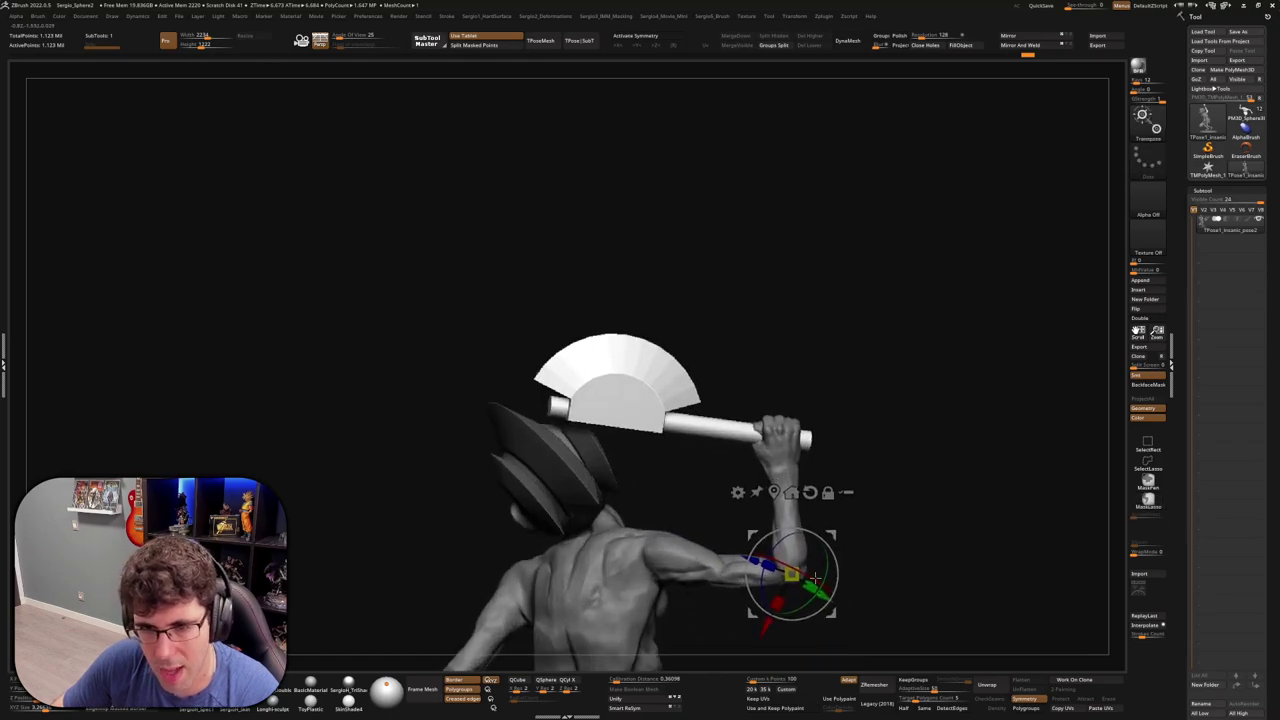
mouse_move(783, 440)
right_mouse_down()
mouse_move(826, 458)
mouse_move(911, 416)
mouse_move(893, 413)
right_mouse_up()
Tilt the axe further back above the head and return to sculpting
right_click_drag(831, 373, 848, 401)
left_click_drag(838, 407, 838, 432)
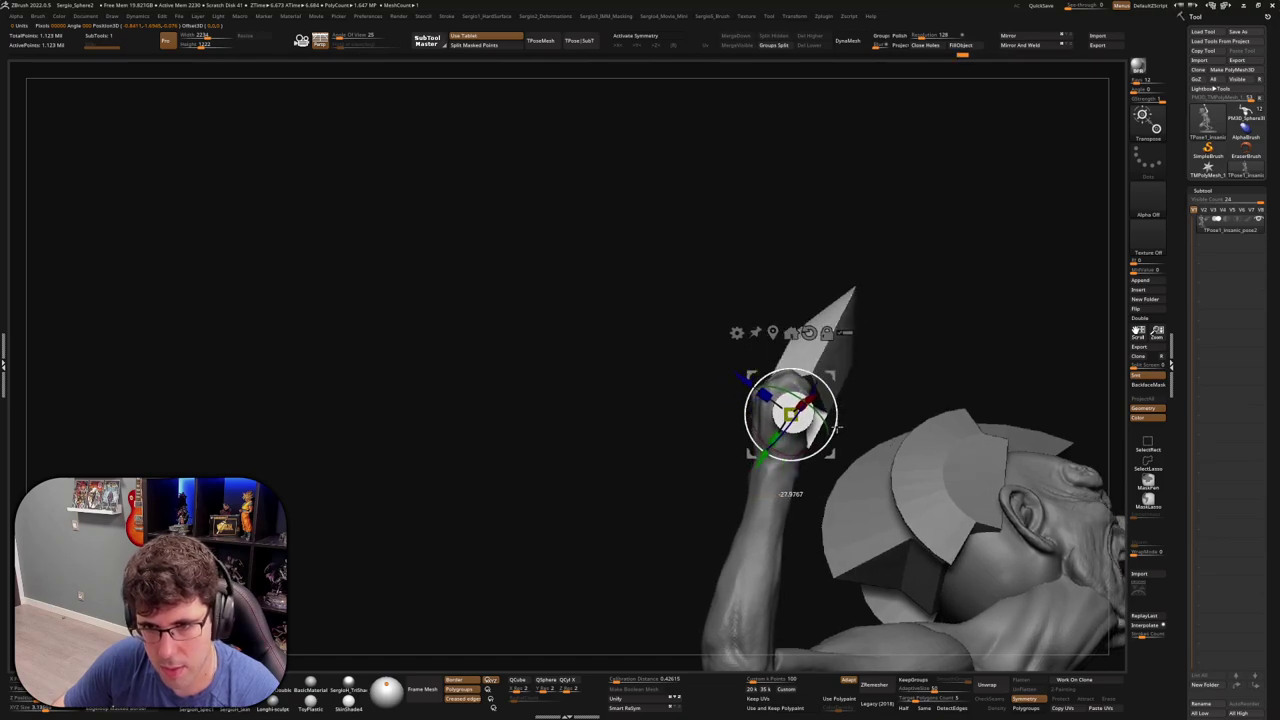
right_click_drag(836, 427, 889, 446)
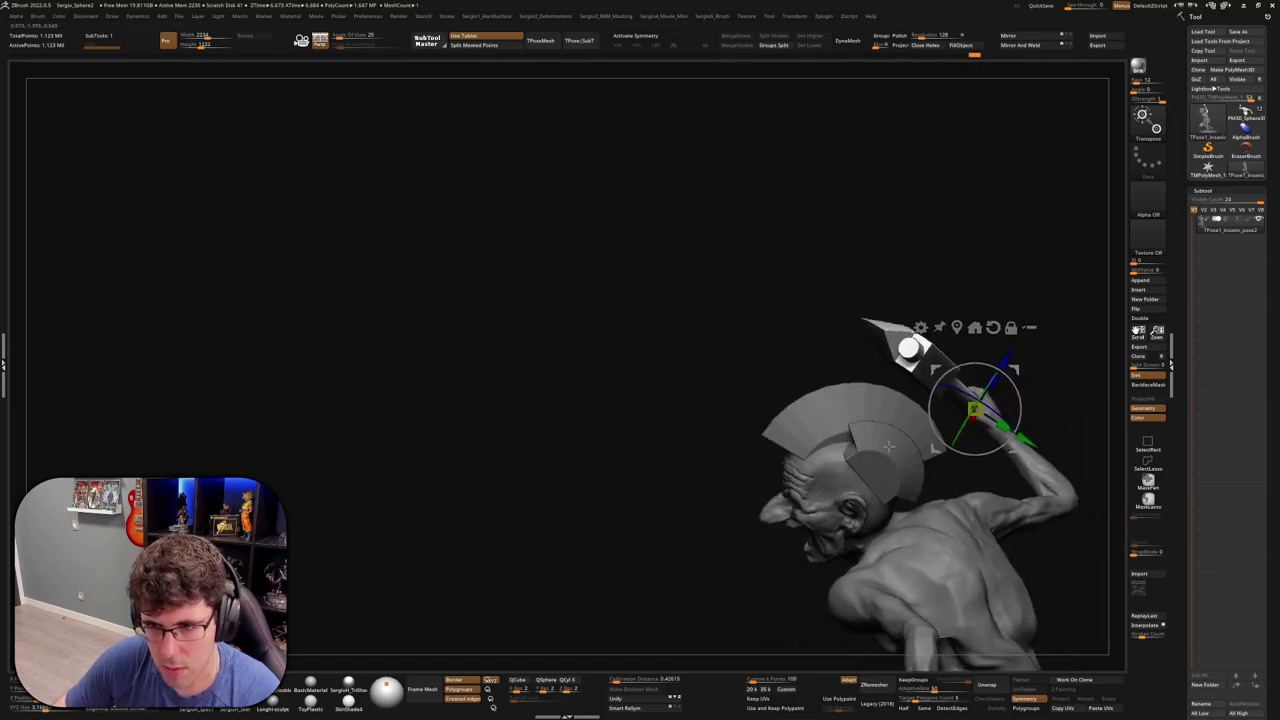
key("q")
right_click_drag(889, 446, 983, 472)
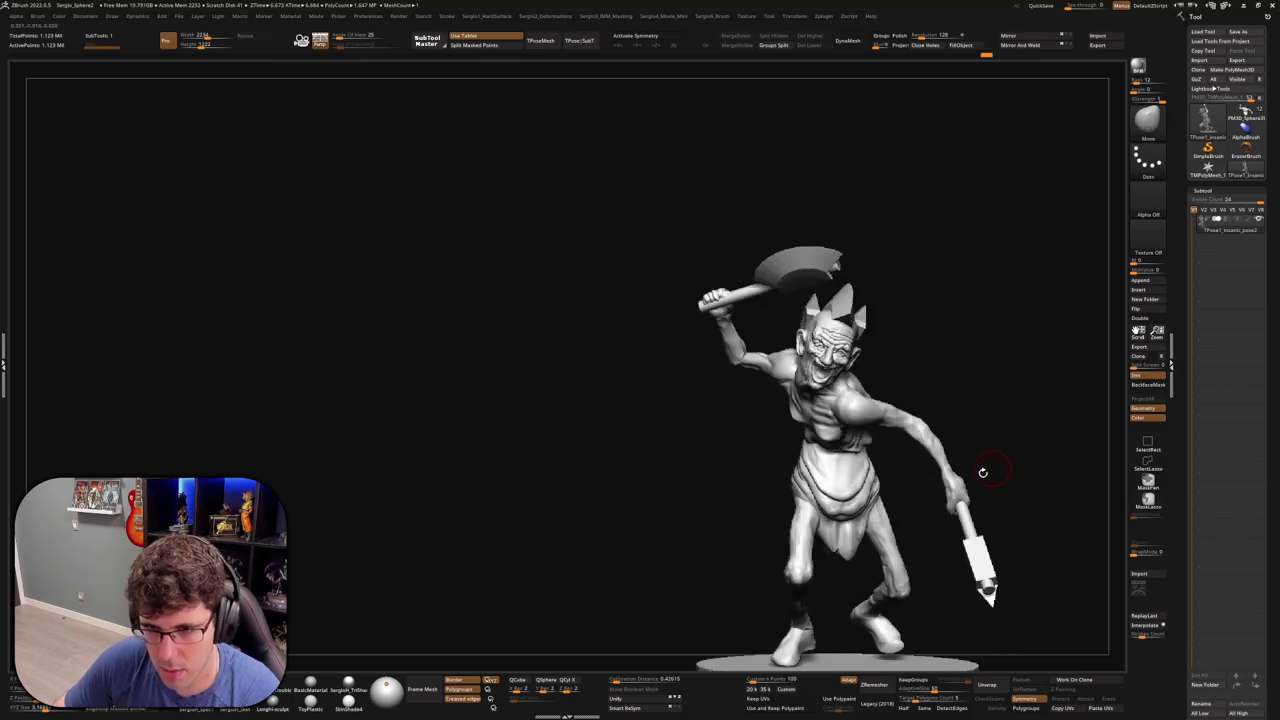
Place the posing pivot at the belly and check the pose from several angles
key("w")
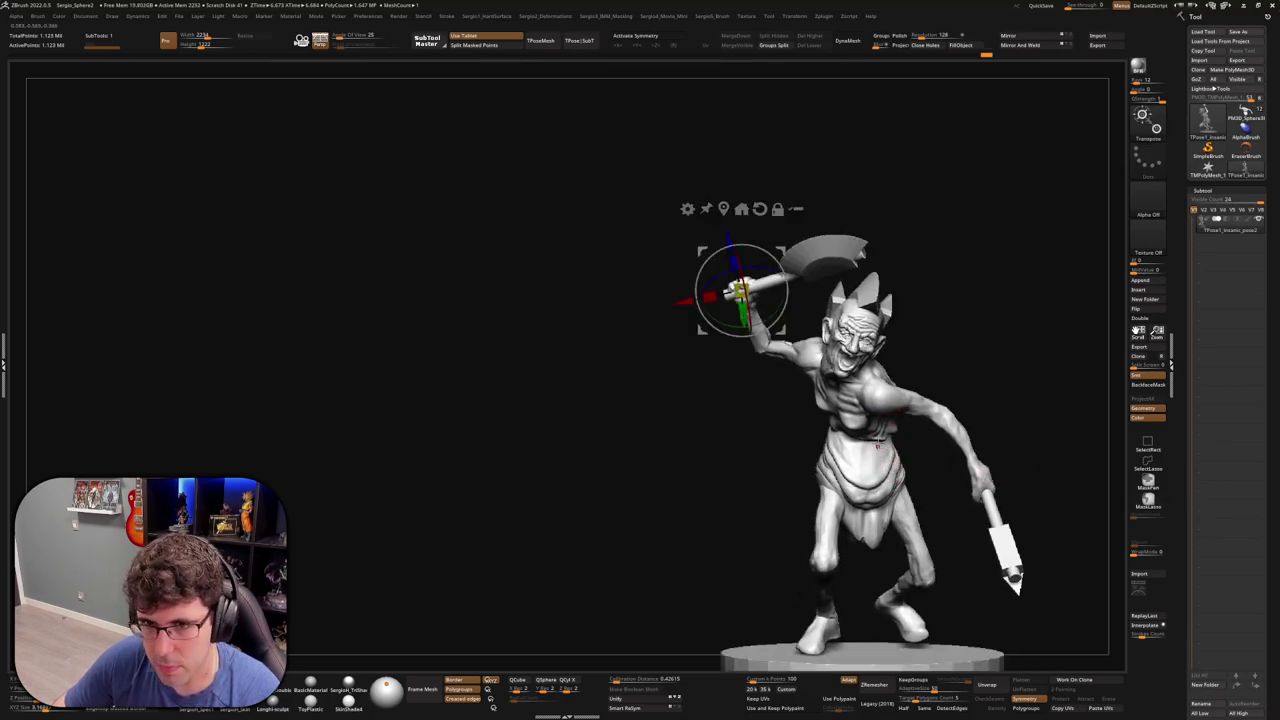
right_click_drag(900, 455, 962, 461)
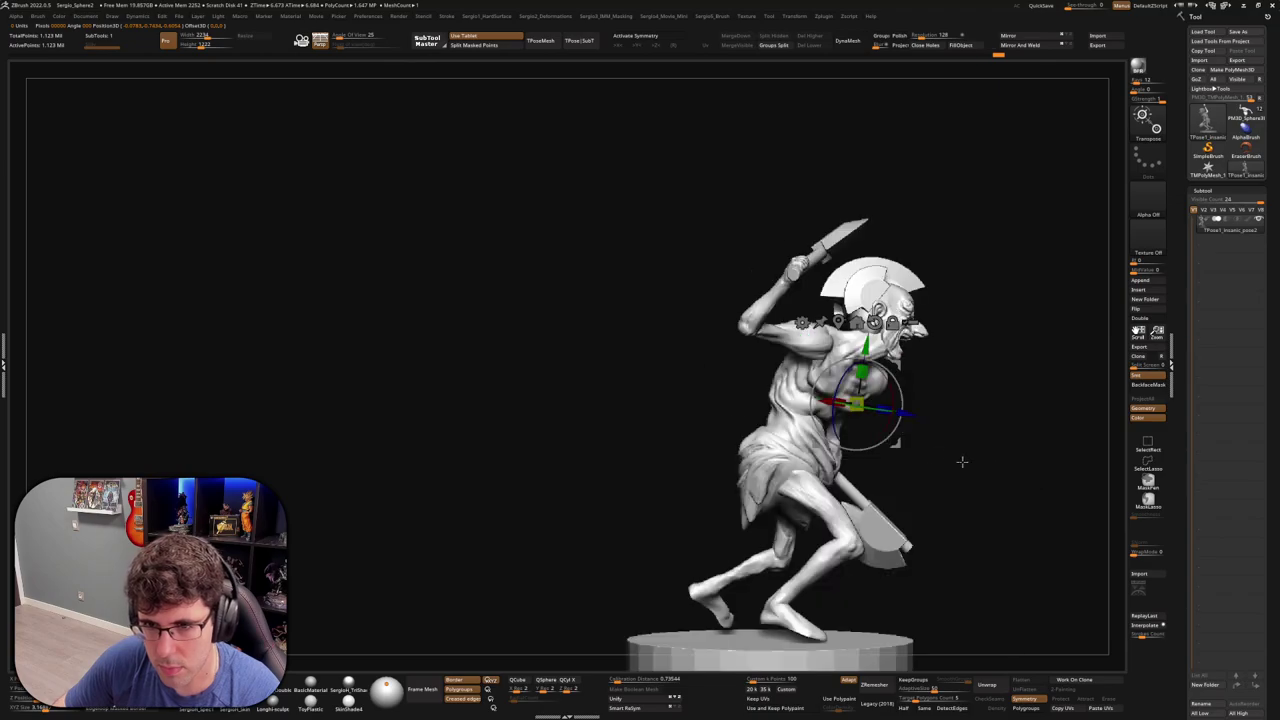
right_click_drag(853, 581, 842, 480, "alt")
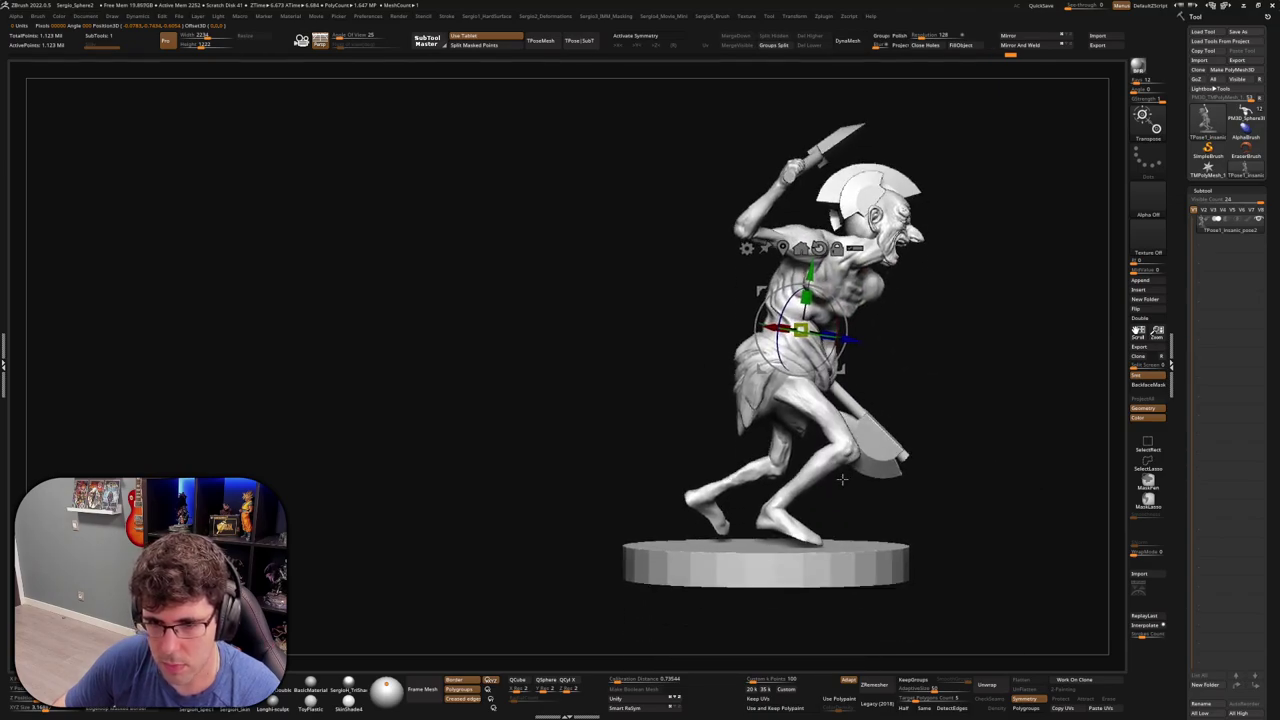
mouse_move(840, 572)
right_mouse_down()
mouse_move(754, 440)
mouse_move(770, 400)
mouse_move(888, 427)
right_mouse_up()
left_click(771, 400)
right_click_drag(787, 425, 879, 399)
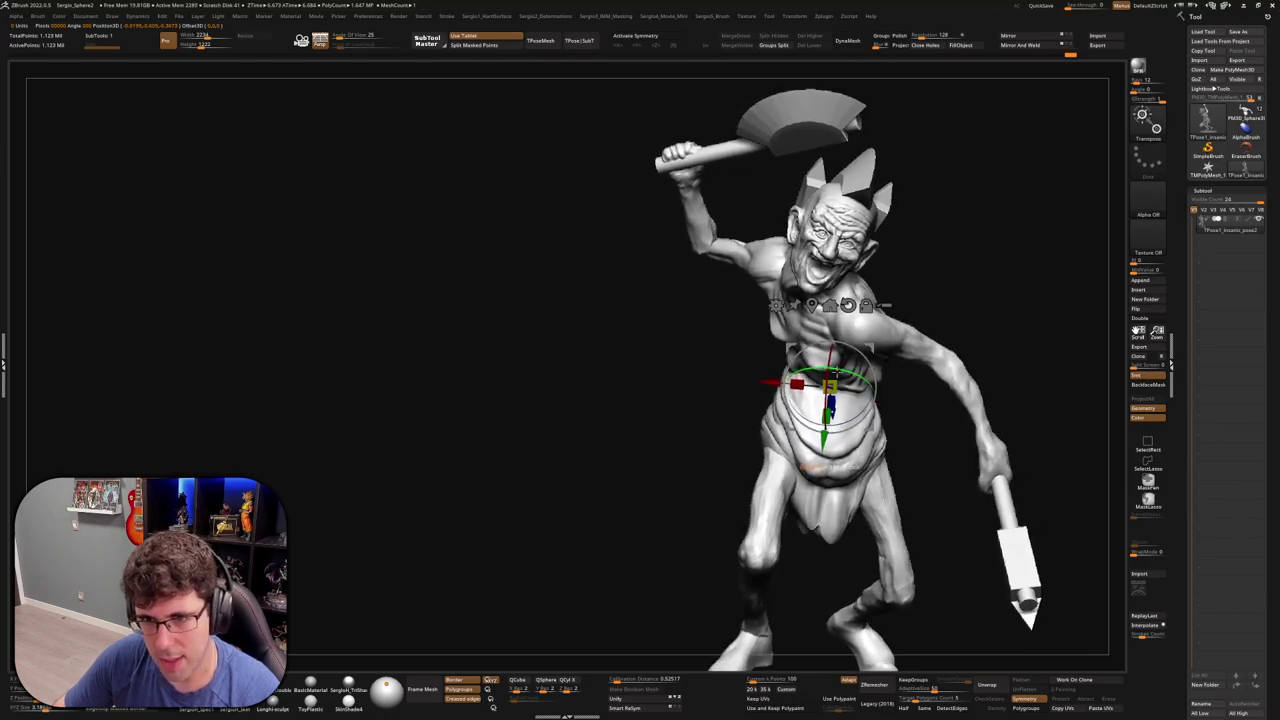
right_click_drag(895, 467, 877, 387, "alt")
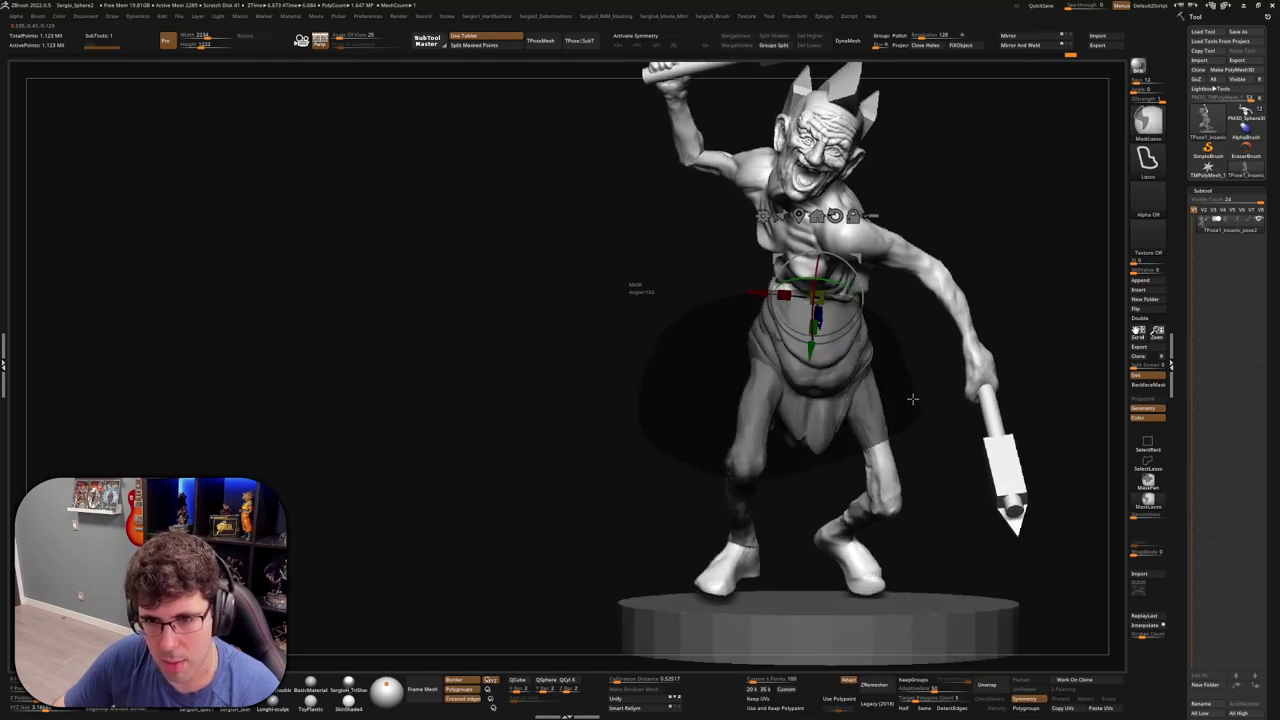
mouse_move(886, 349)
right_mouse_down()
mouse_move(899, 340)
mouse_move(905, 405)
right_mouse_up()
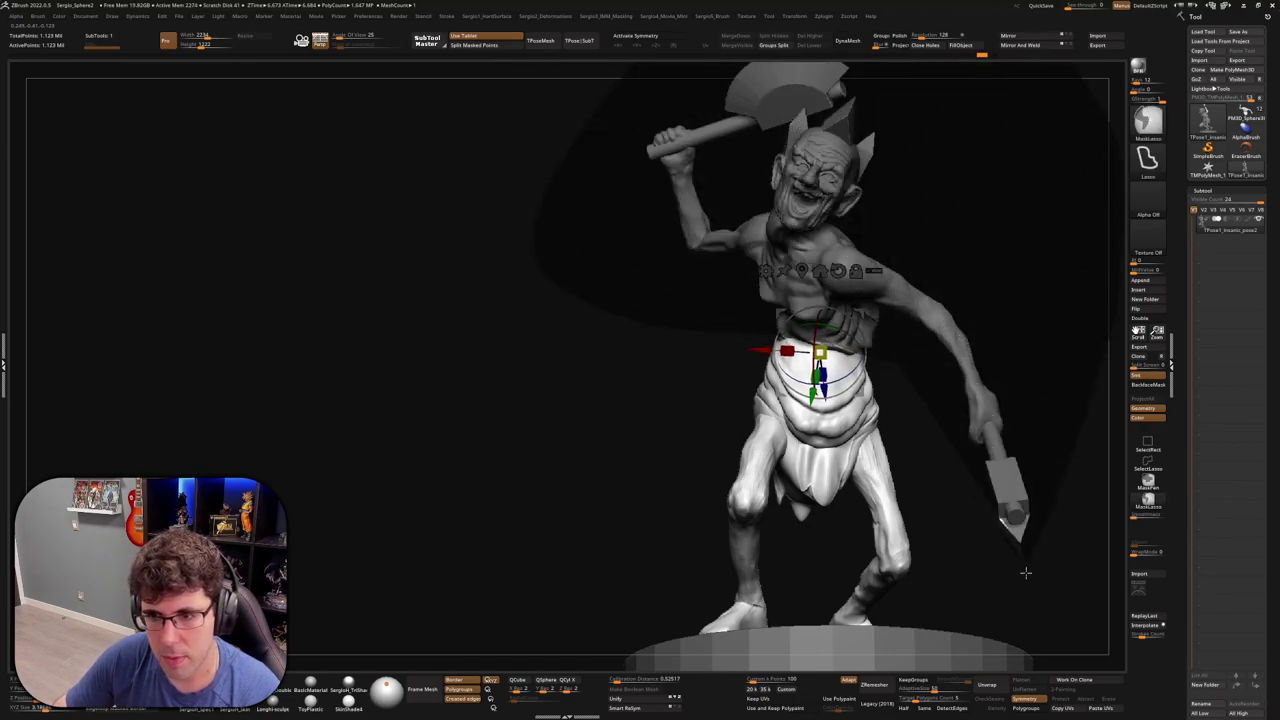
Invert the mask onto the lower body and rotate the hips and legs into a wider stance
right_click_drag(904, 444, 944, 407)
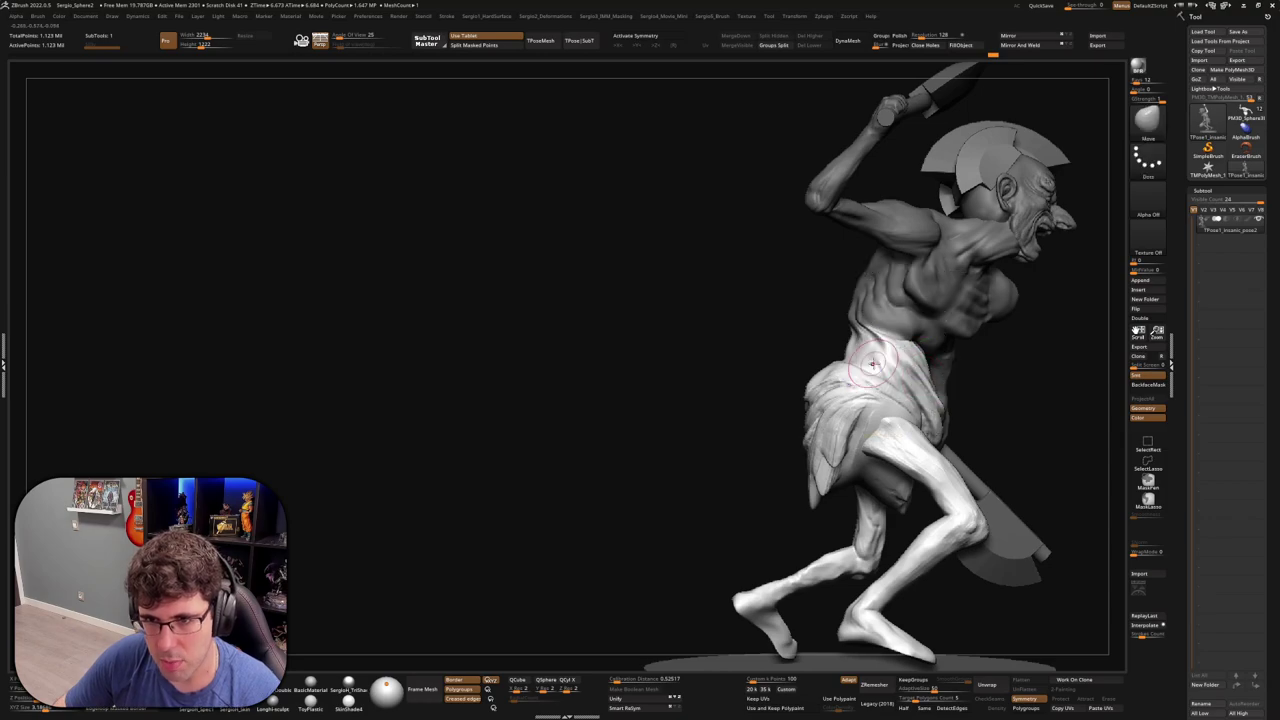
left_click(973, 400, "ctrl")
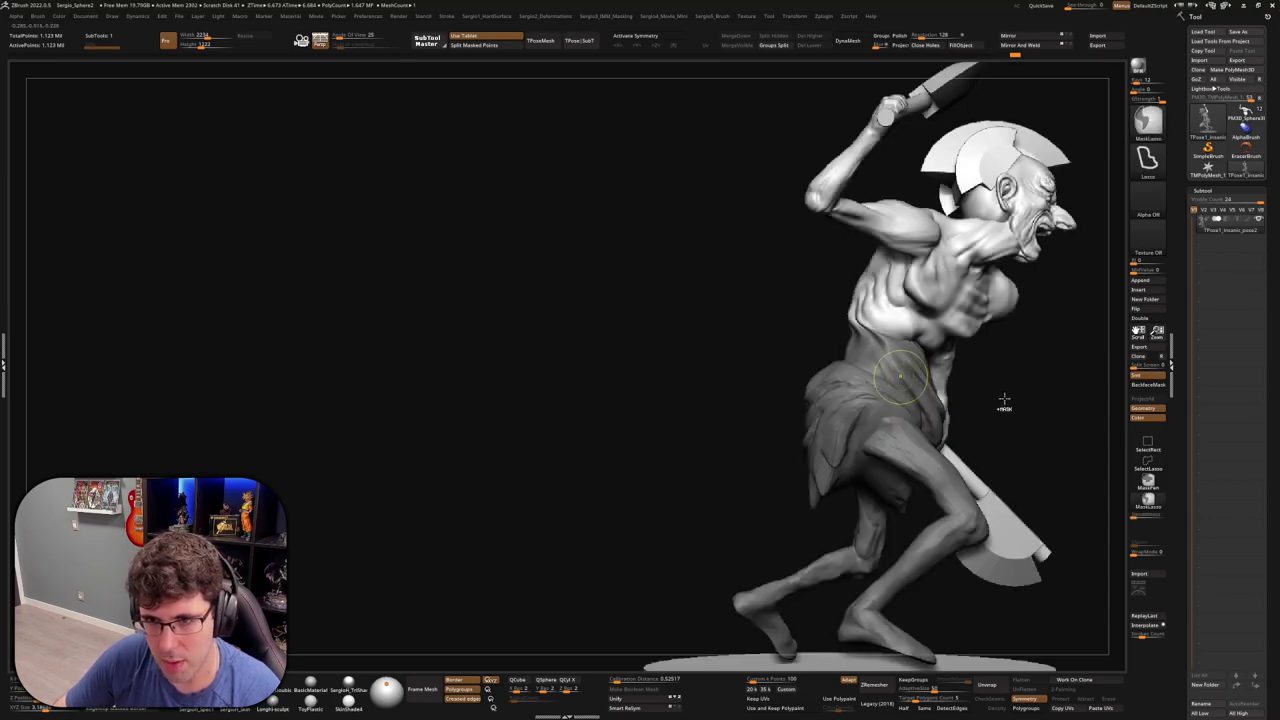
right_click_drag(1004, 399, 960, 400)
key("w")
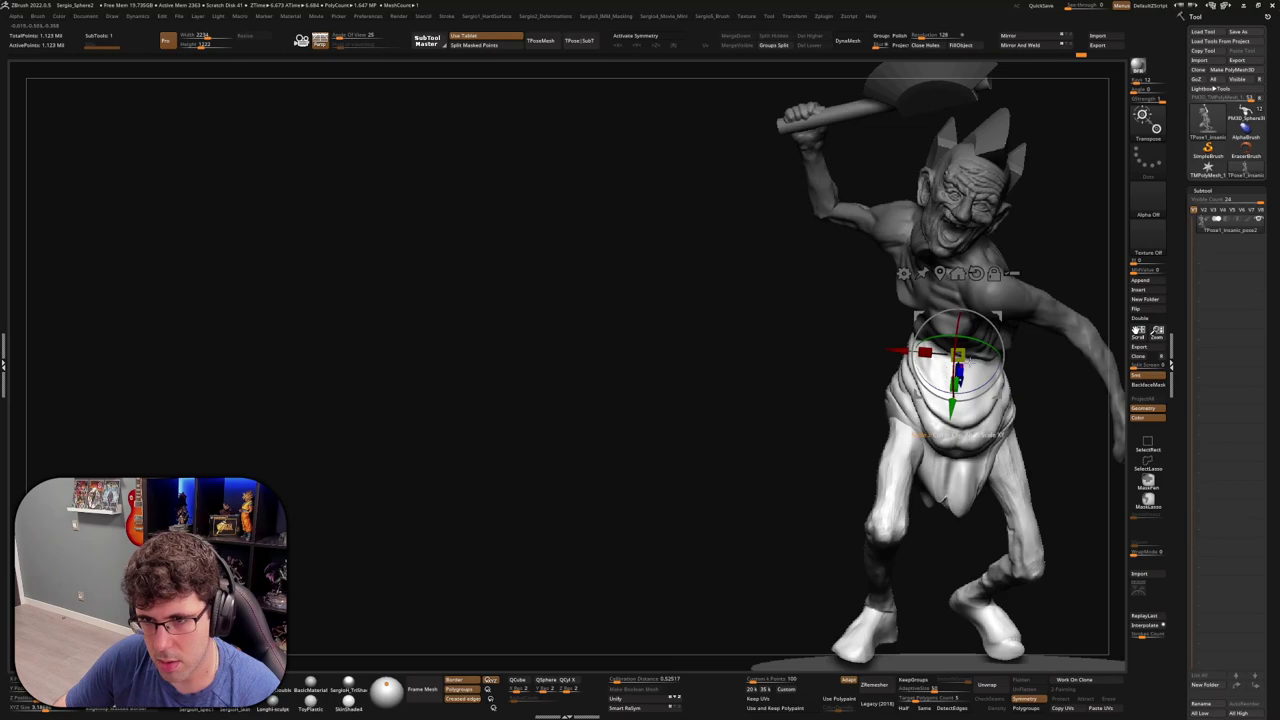
left_click_drag(1001, 349, 1003, 352)
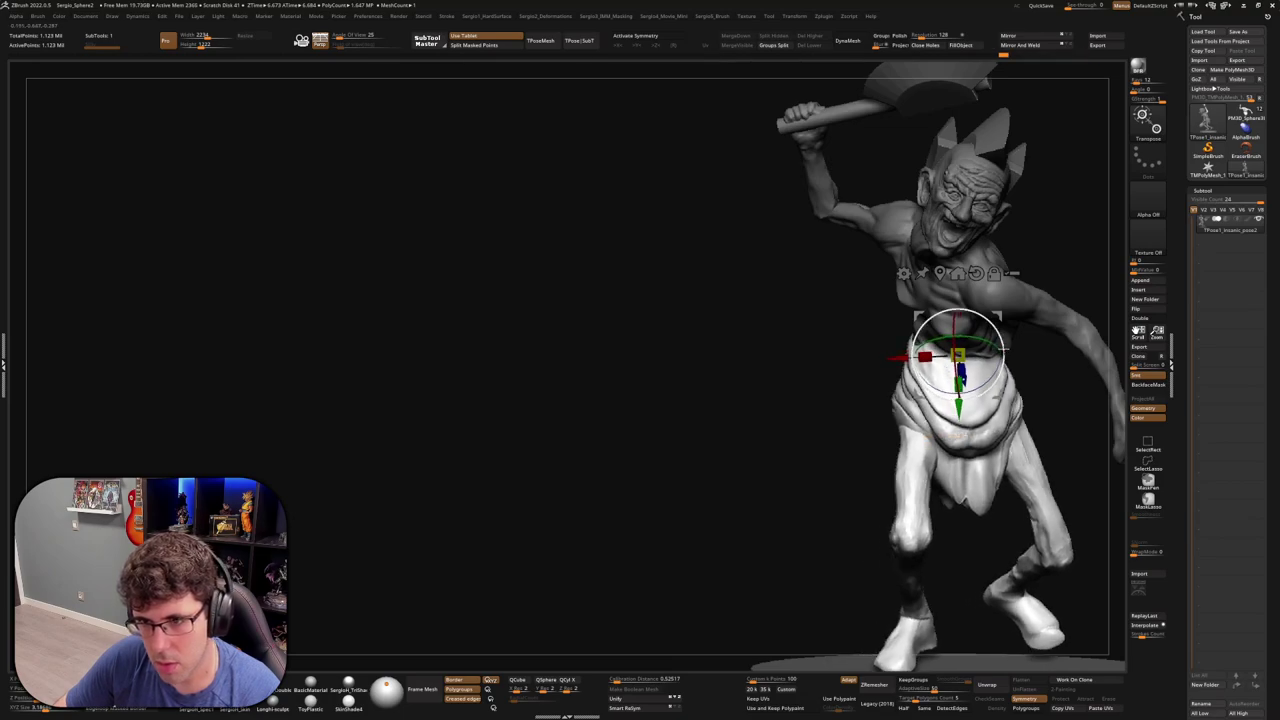
right_click_drag(936, 436, 838, 460)
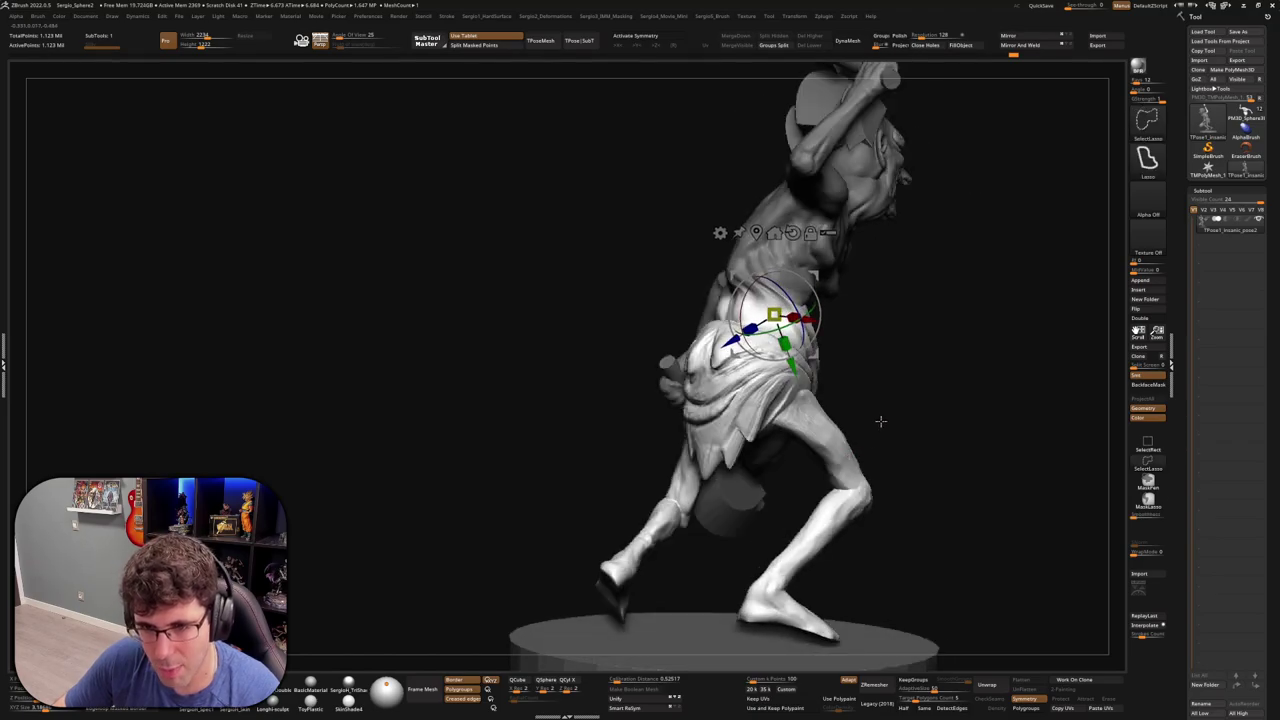
Set the pivot at the right knee, move it up to the hip, and nudge the leg angle
left_click(830, 450)
right_click_drag(830, 450, 518, 482)
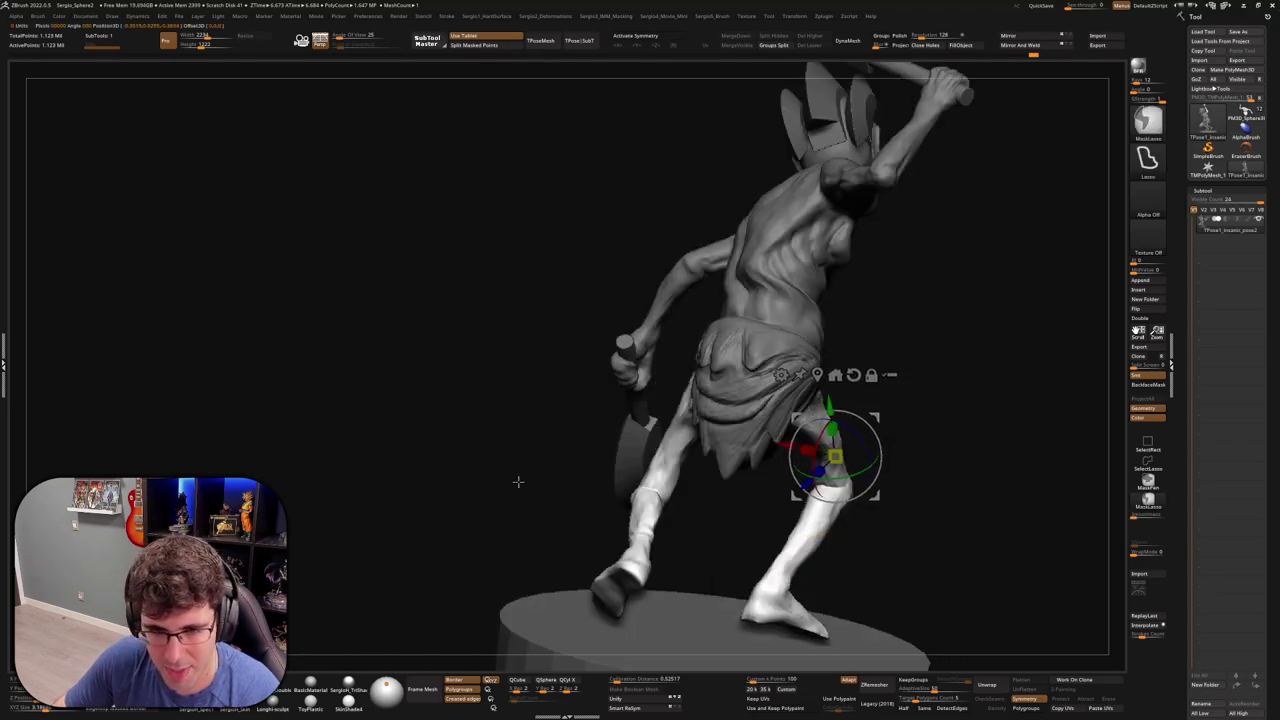
mouse_move(466, 251)
right_mouse_down()
mouse_move(757, 459)
mouse_move(814, 470)
right_mouse_up()
mouse_move(814, 443)
left_mouse_down("alt")
mouse_move(788, 404)
mouse_move(811, 415)
left_mouse_up("alt")
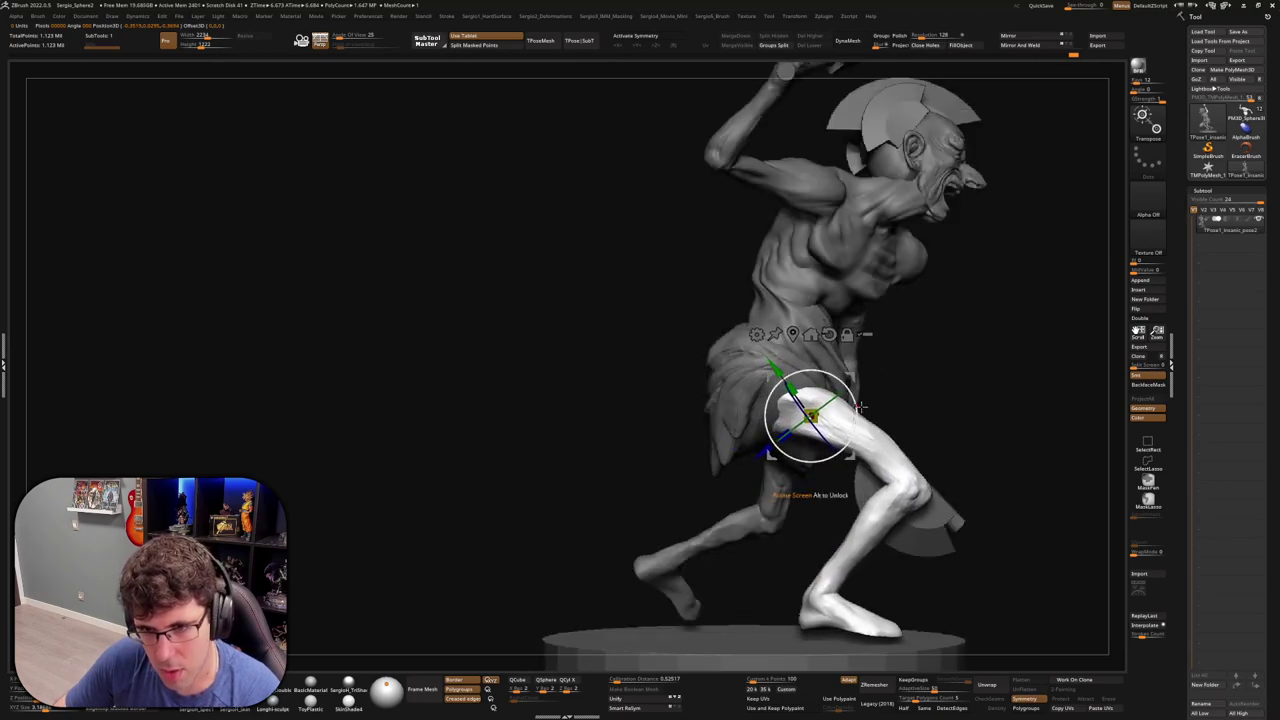
left_click_drag(860, 407, 845, 450)
key("q")
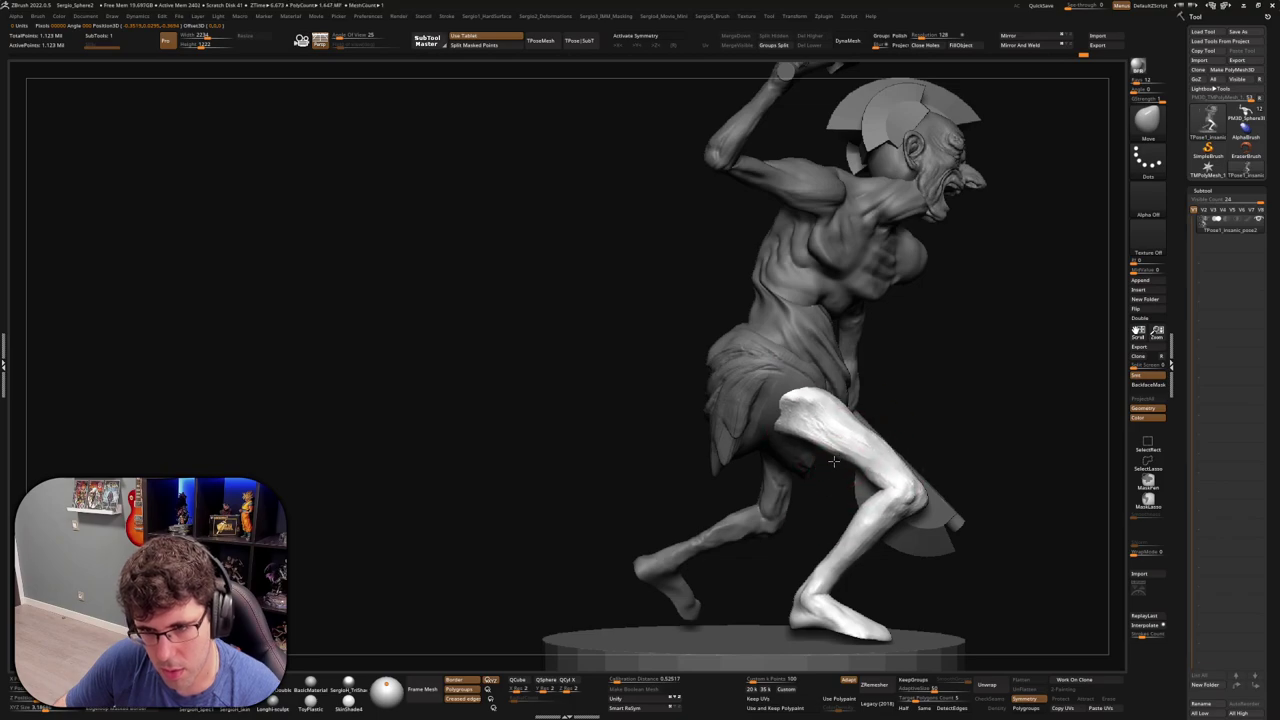
Orbit around the goblin to review the stance from the front and side
mouse_move(841, 482)
right_mouse_down()
mouse_move(812, 381)
mouse_move(829, 449)
mouse_move(837, 437)
mouse_move(815, 472)
mouse_move(781, 383)
right_mouse_up()
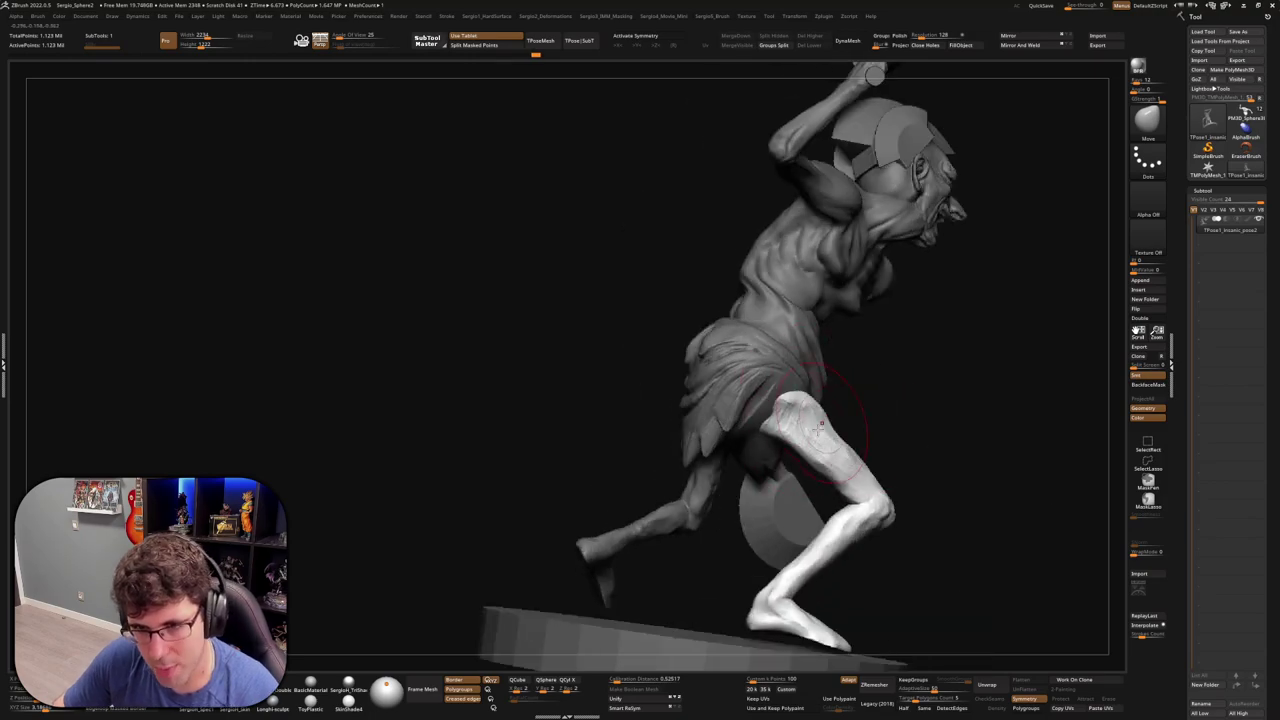
right_click_drag(819, 425, 810, 412)
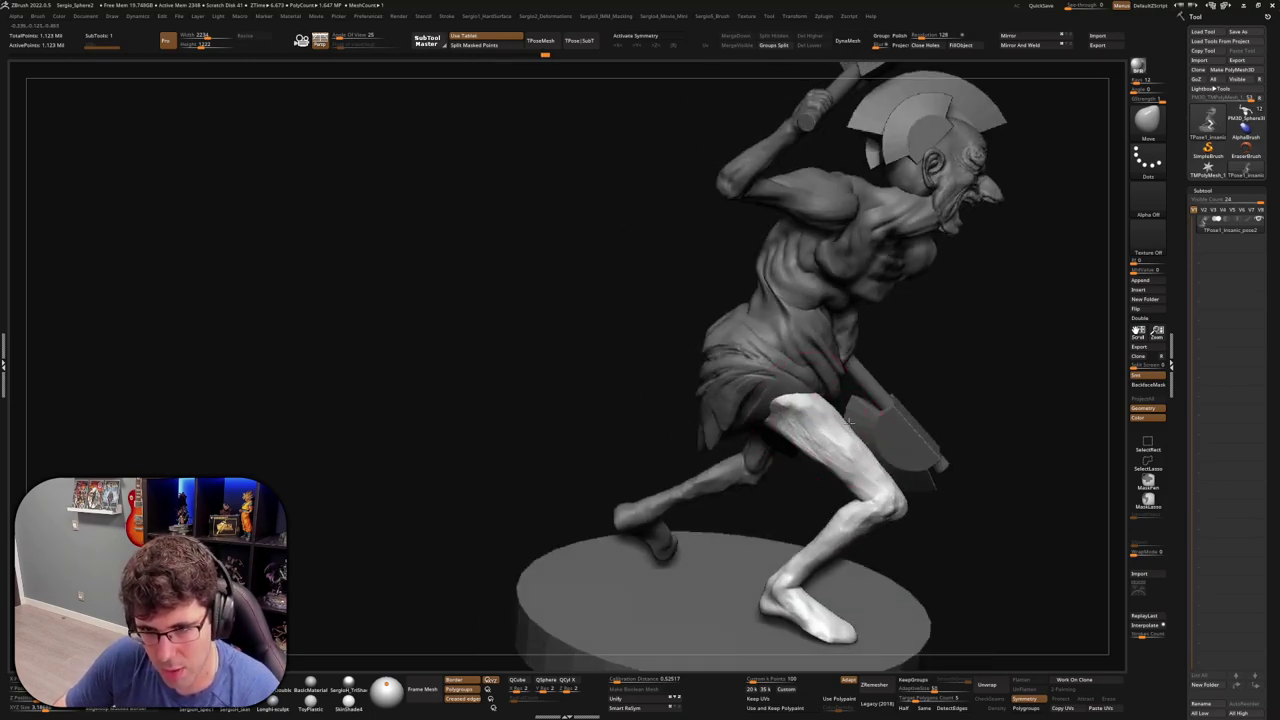
right_click_drag(851, 449, 828, 493)
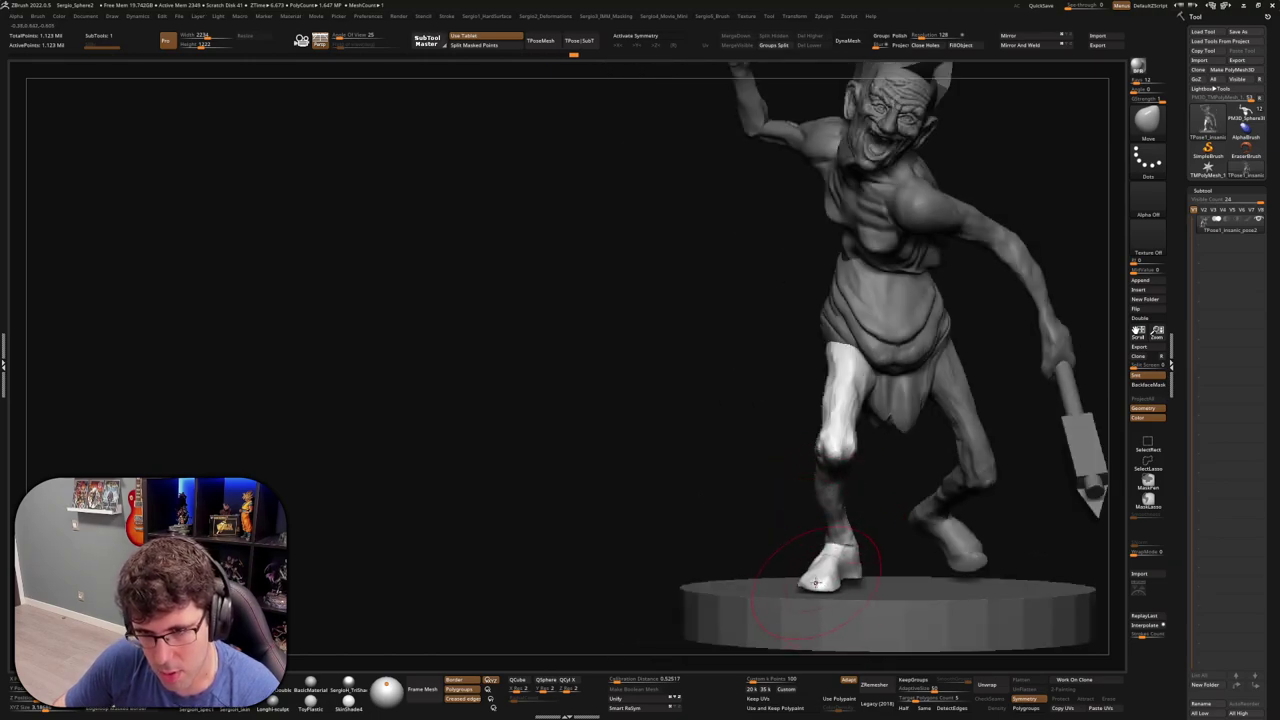
mouse_move(817, 524)
right_mouse_down()
mouse_move(780, 543)
mouse_move(779, 456)
right_mouse_up()
Mask everything except the right leg and swing it back from the hip
key("w")
left_click(823, 456, "ctrl")
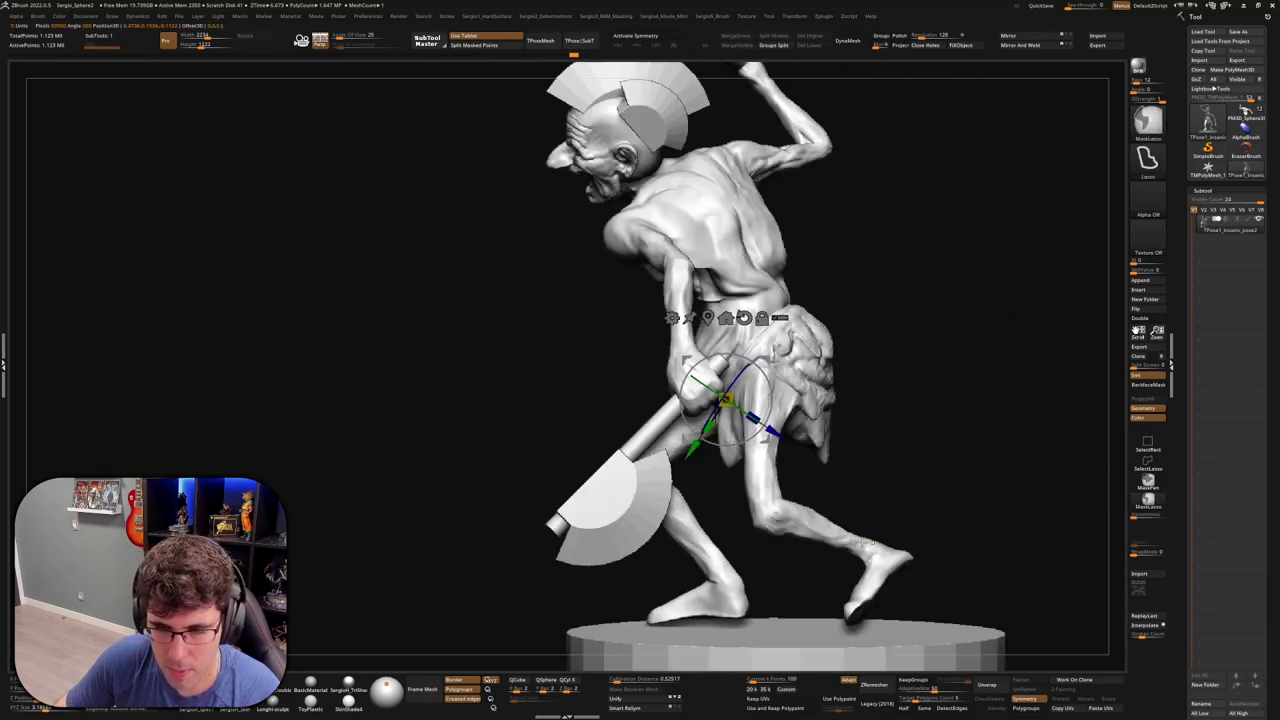
right_click_drag(867, 398, 592, 543)
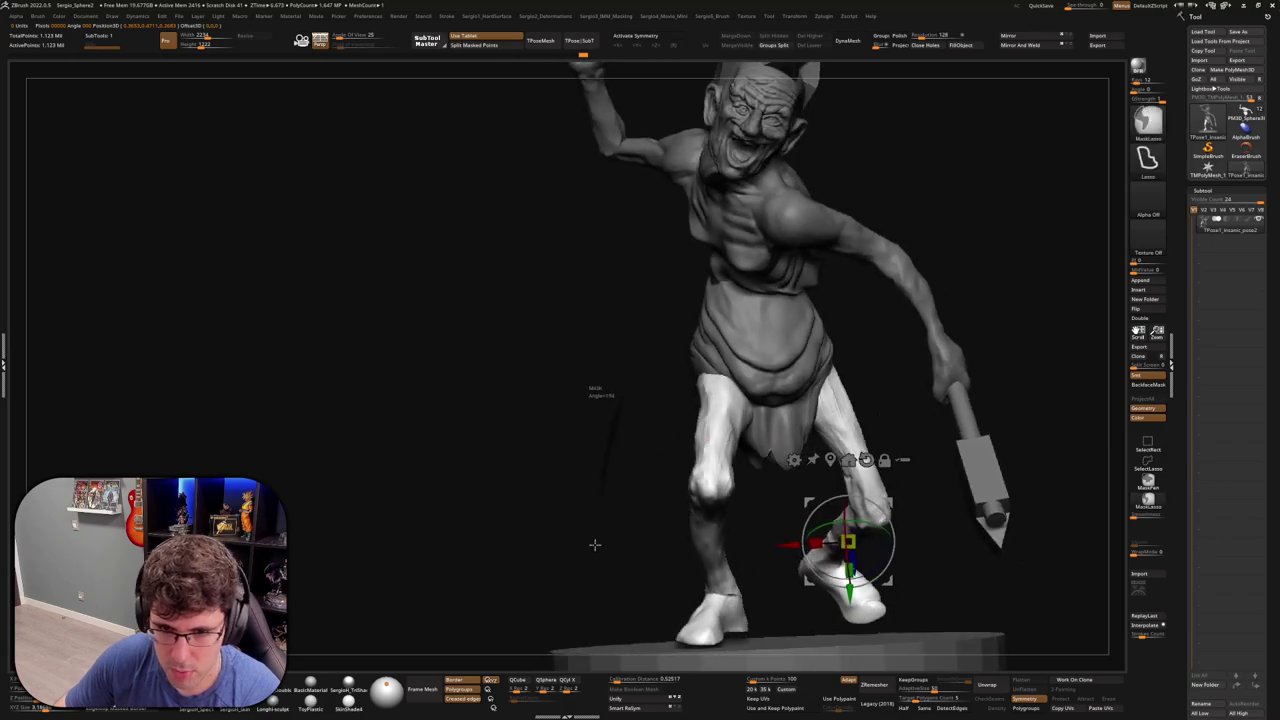
mouse_move(592, 543)
left_mouse_down("ctrl")
mouse_move(778, 438)
mouse_move(563, 420)
left_mouse_up("ctrl")
right_click_drag(563, 420, 791, 506)
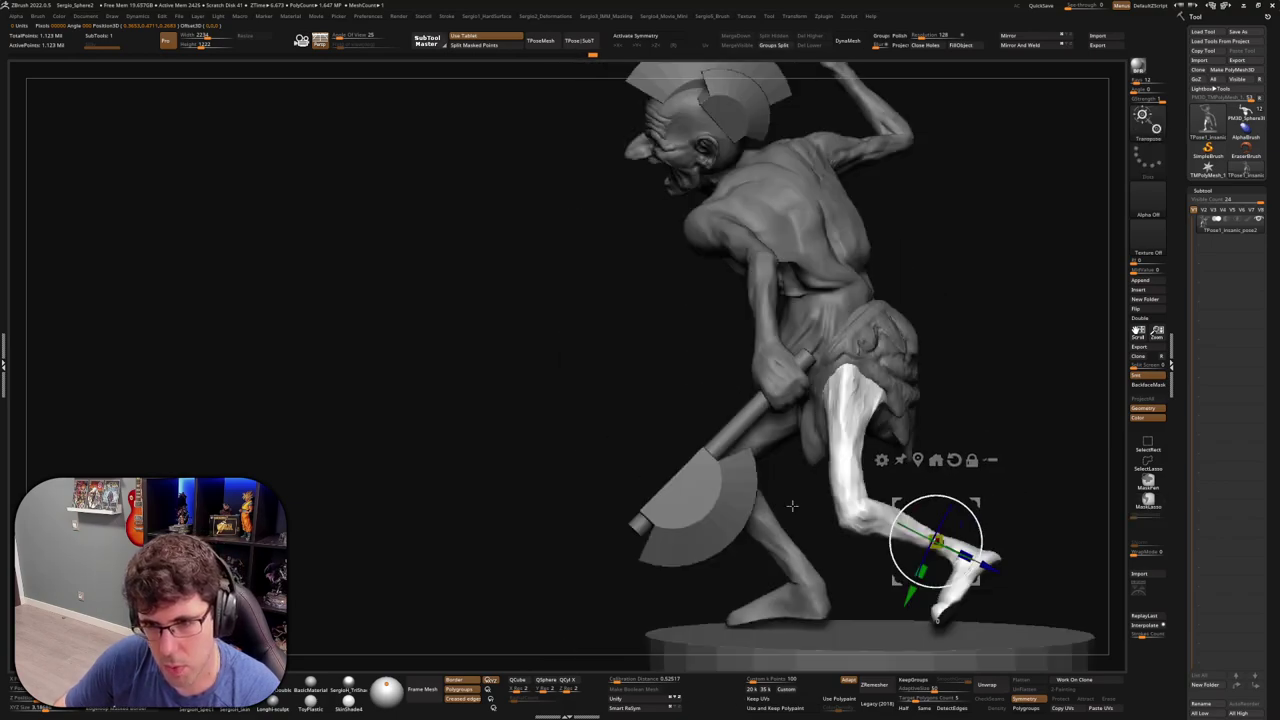
left_click(850, 390)
left_click_drag(895, 380, 850, 468)
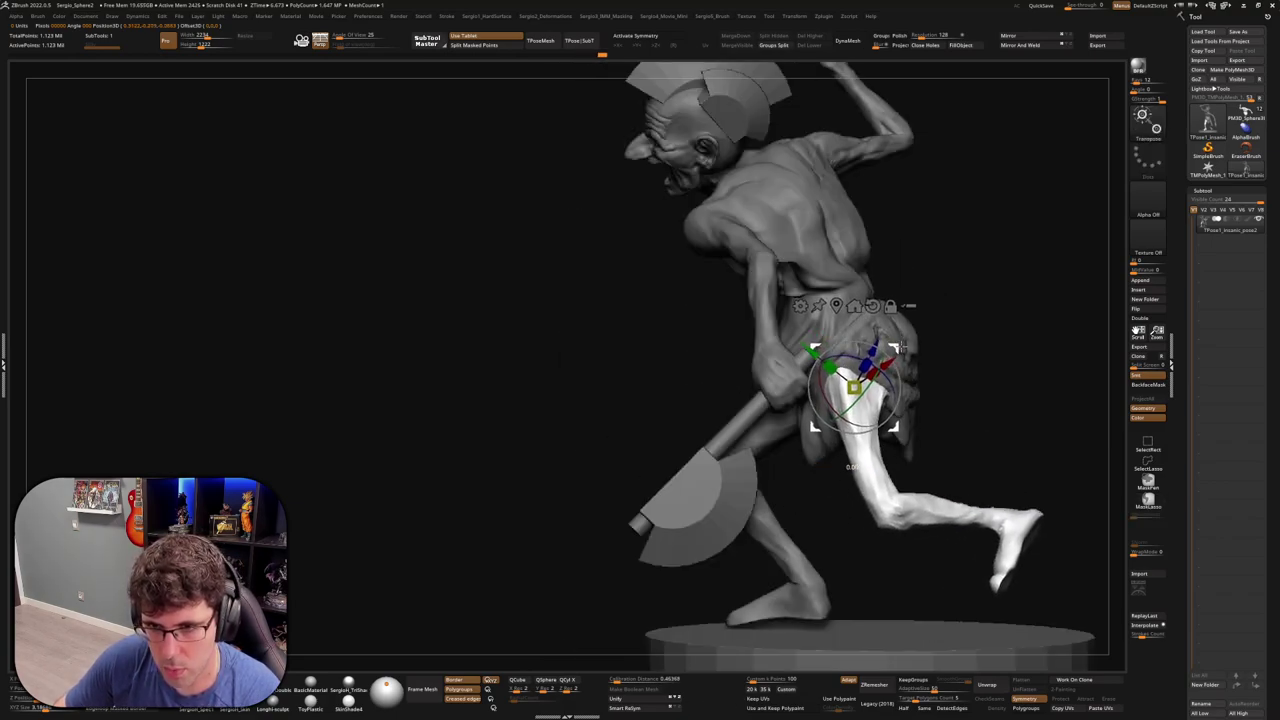
Set the pivot at the knee and rotate the masked lower leg downward
key("ctrl")
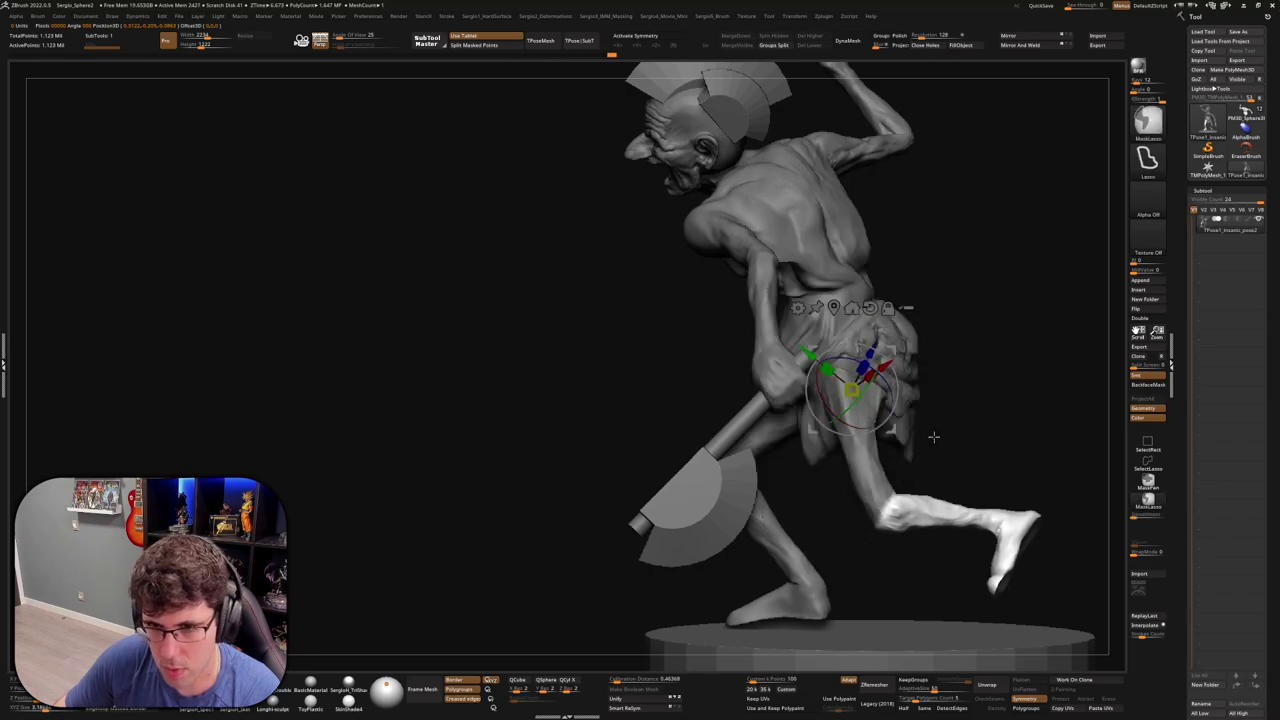
left_click(884, 510)
left_click_drag(888, 555, 895, 560)
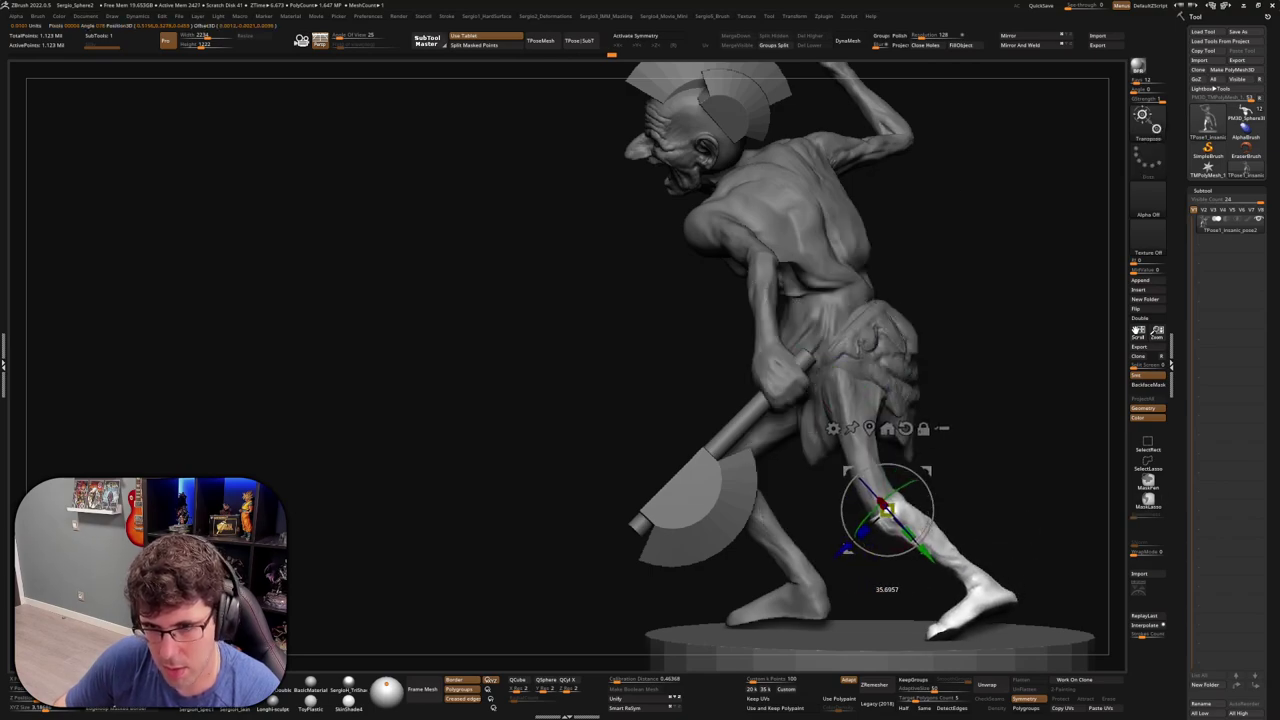
mouse_move(1060, 575)
left_mouse_down()
mouse_move(900, 566)
mouse_move(876, 548)
left_mouse_up()
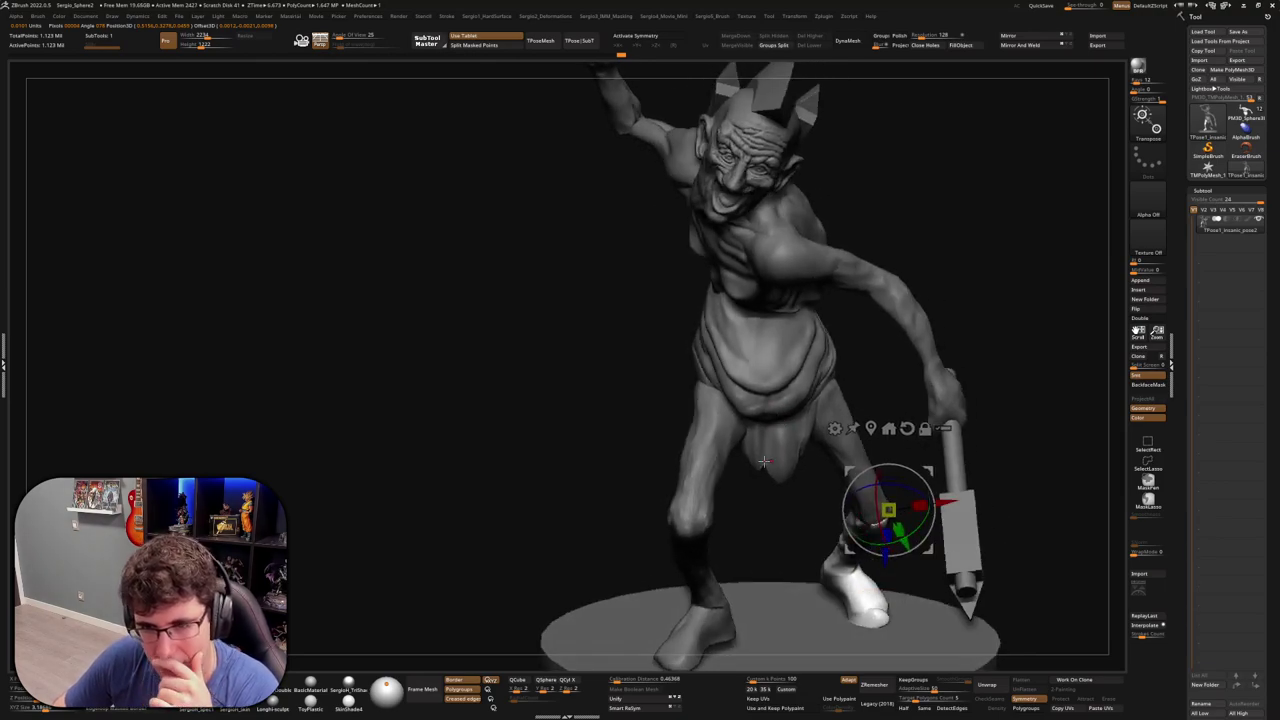
mouse_move(763, 462)
left_mouse_down()
mouse_move(822, 476)
mouse_move(776, 484)
left_mouse_up()
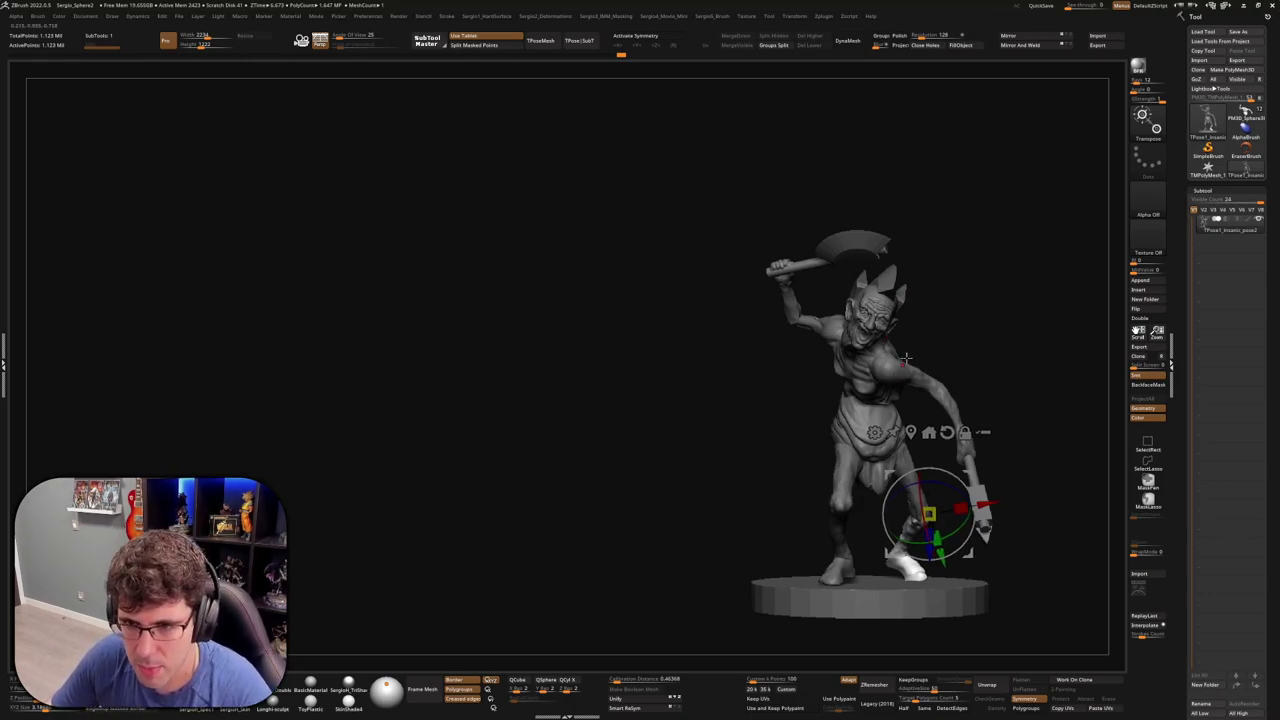
Mask everything except the lower axe arm
mouse_move(905, 358)
left_mouse_down()
mouse_move(920, 349)
mouse_move(900, 443)
mouse_move(957, 357)
mouse_move(941, 318)
left_mouse_up()
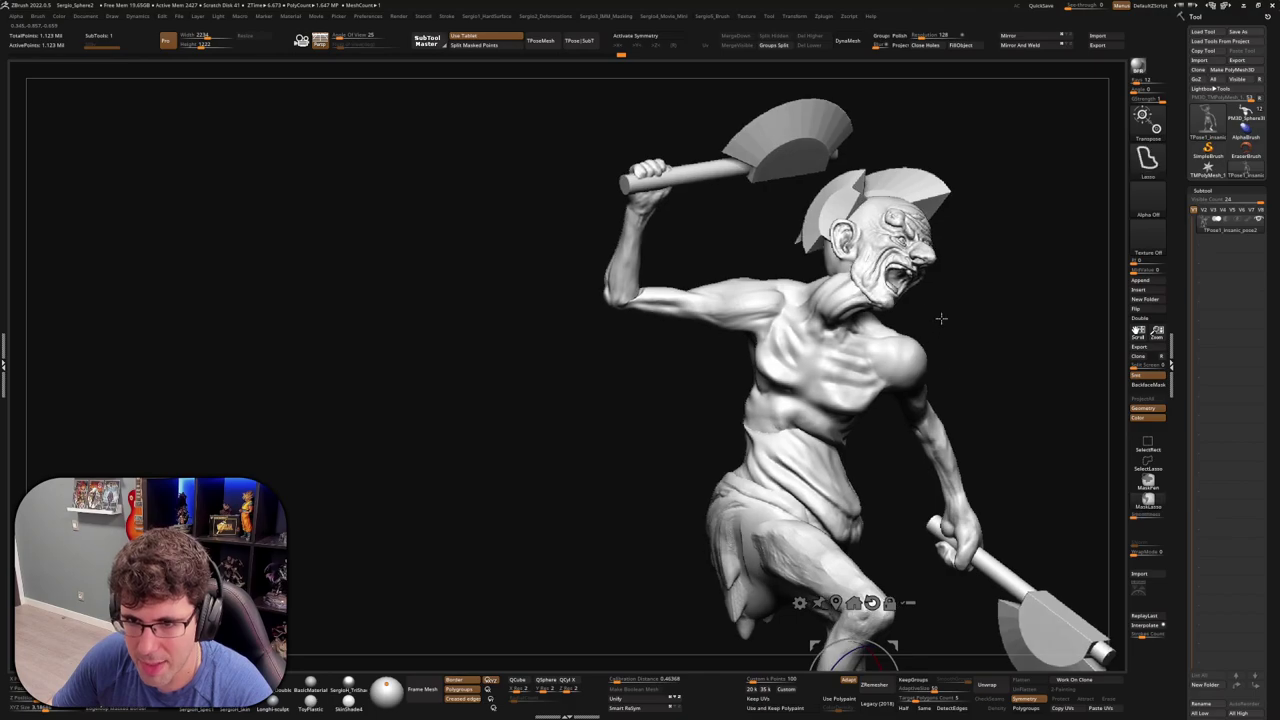
left_click_drag(887, 508, 691, 343)
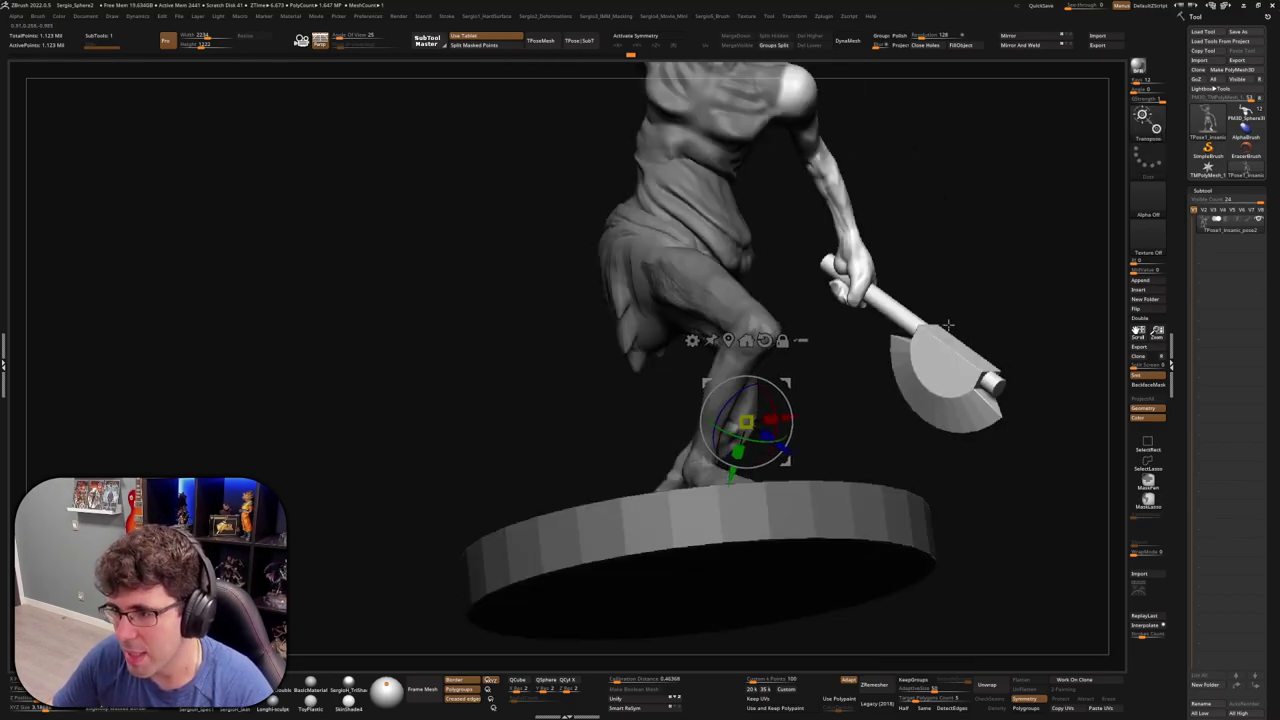
left_click_drag(1008, 336, 850, 333)
key("q")
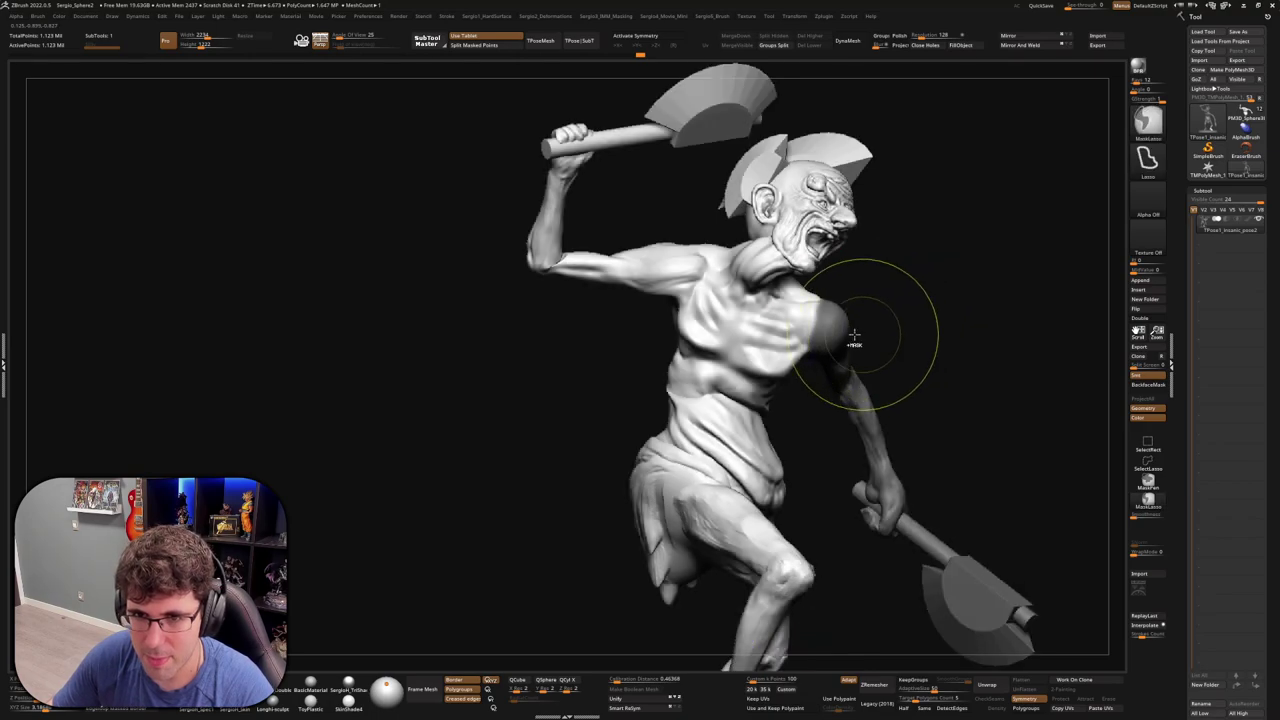
left_click(830, 328, "ctrl")
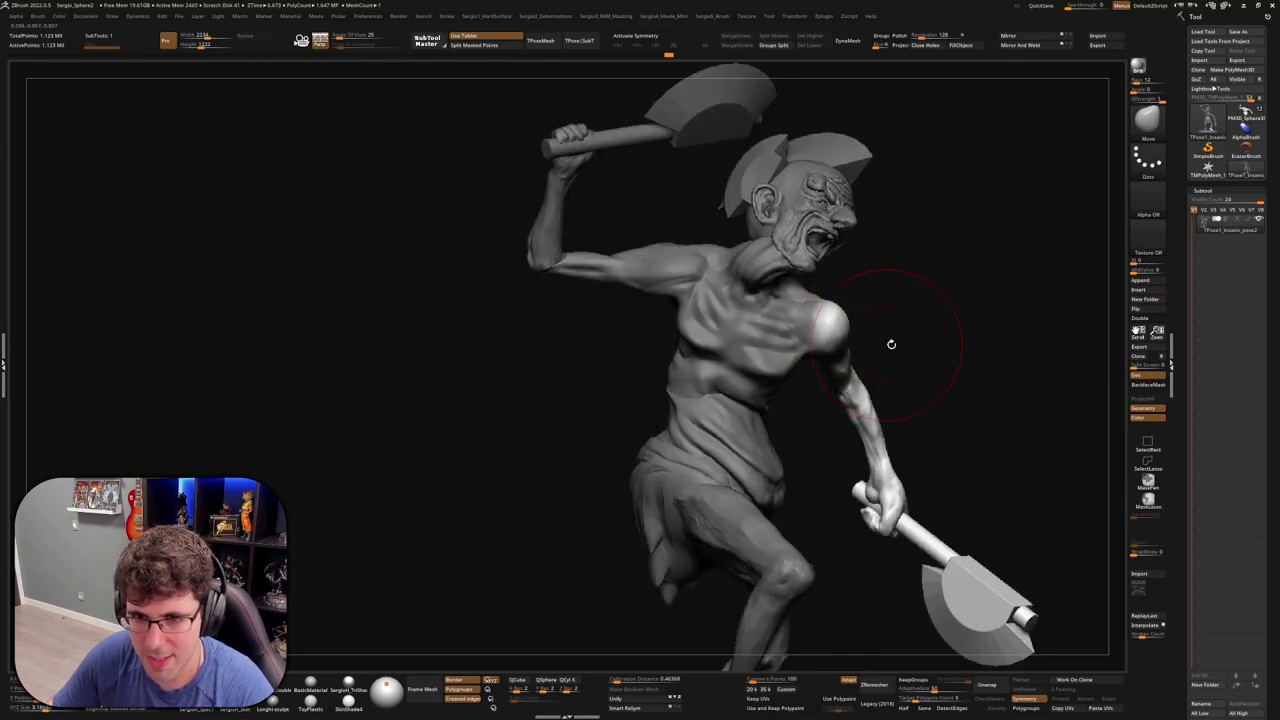
left_click_drag(891, 343, 866, 330)
Set the pivot at the shoulder and rotate the unmasked arm forward
key("w")
left_click(866, 330)
left_click_drag(1050, 330, 1000, 400)
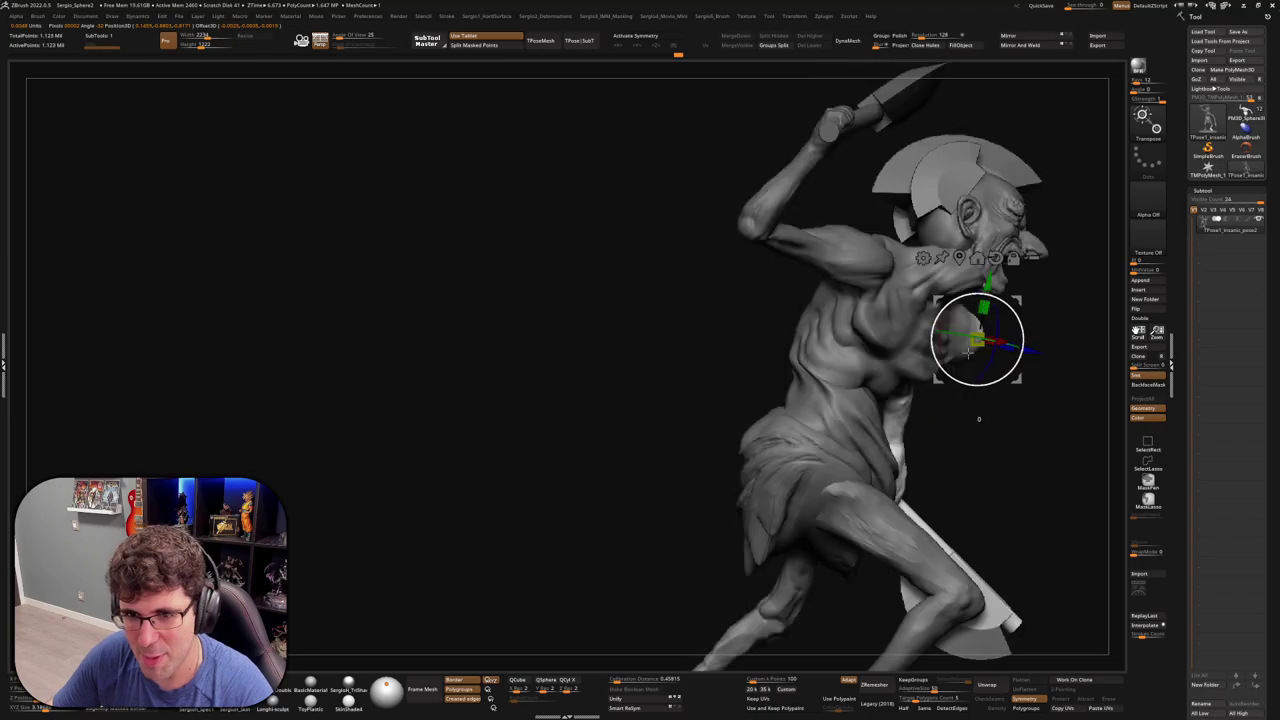
mouse_move(1021, 314)
left_mouse_down()
mouse_move(995, 330)
mouse_move(960, 400)
mouse_move(1000, 410)
mouse_move(1042, 377)
mouse_move(1030, 400)
mouse_move(983, 390)
left_mouse_up()
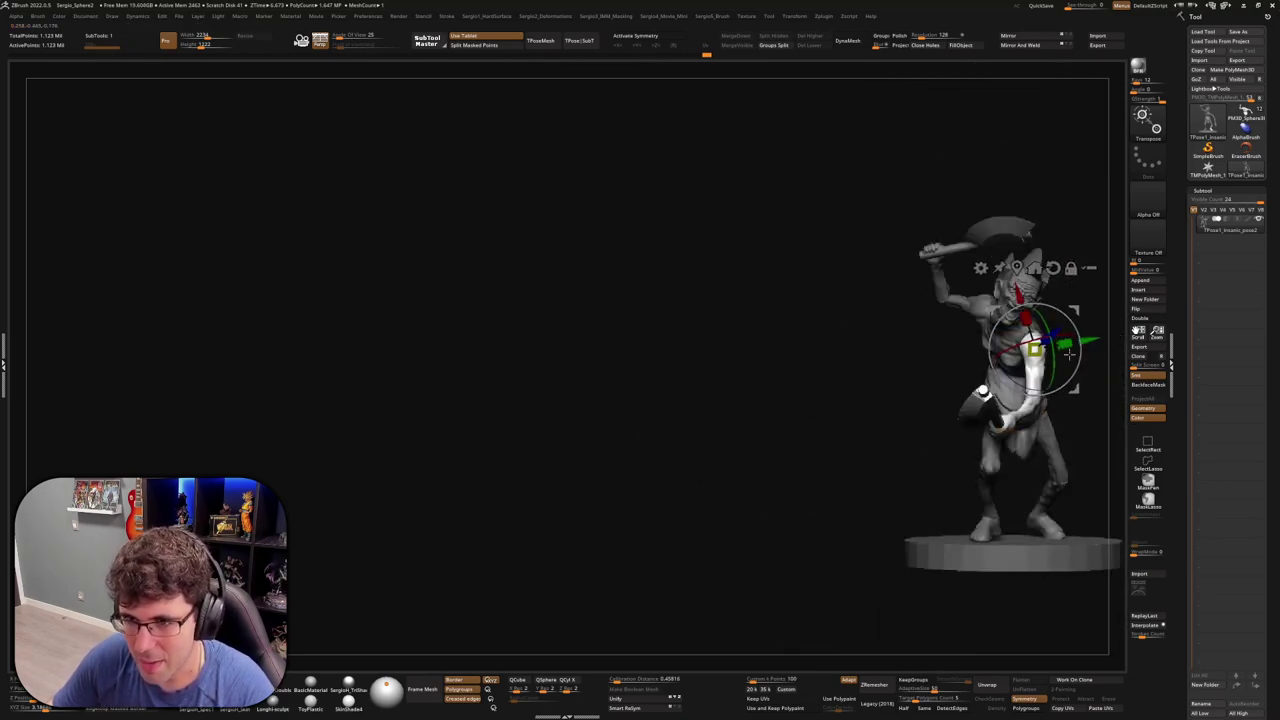
mouse_move(984, 390)
left_mouse_down()
mouse_move(1060, 428)
mouse_move(1050, 402)
left_mouse_up()
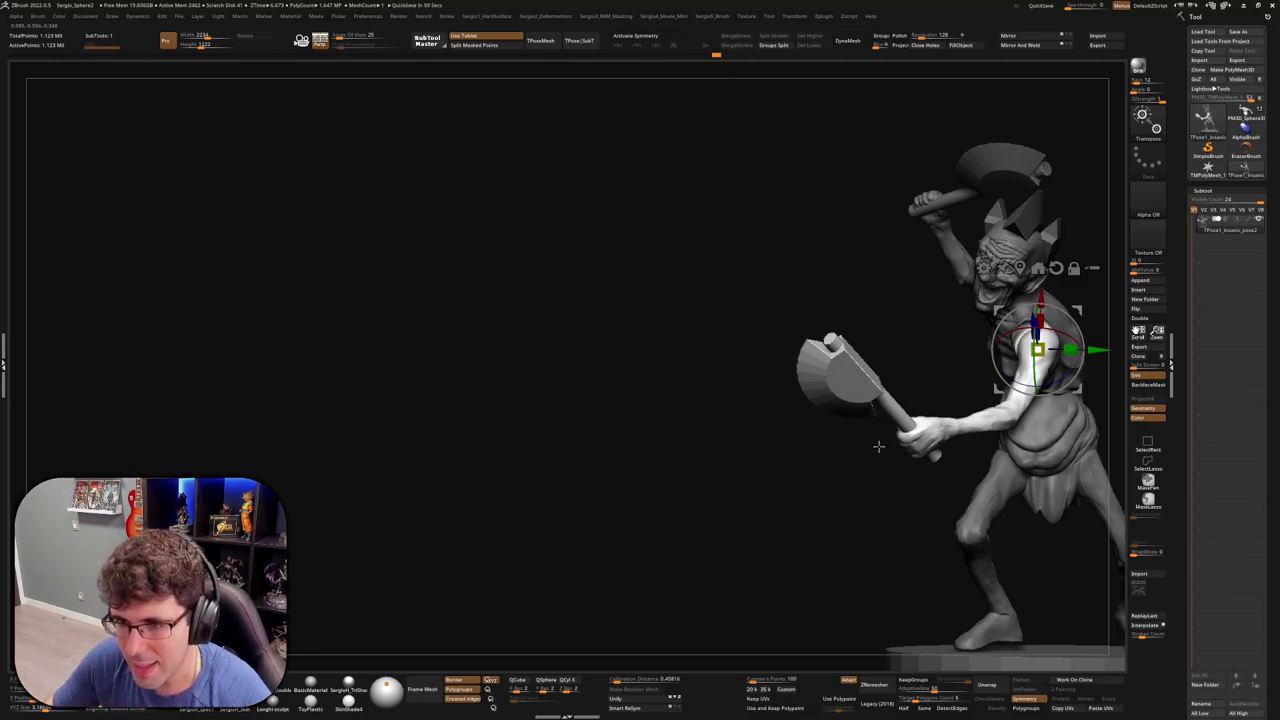
mouse_move(877, 443)
left_mouse_down()
mouse_move(976, 463)
mouse_move(966, 479)
mouse_move(1103, 413)
left_mouse_up()
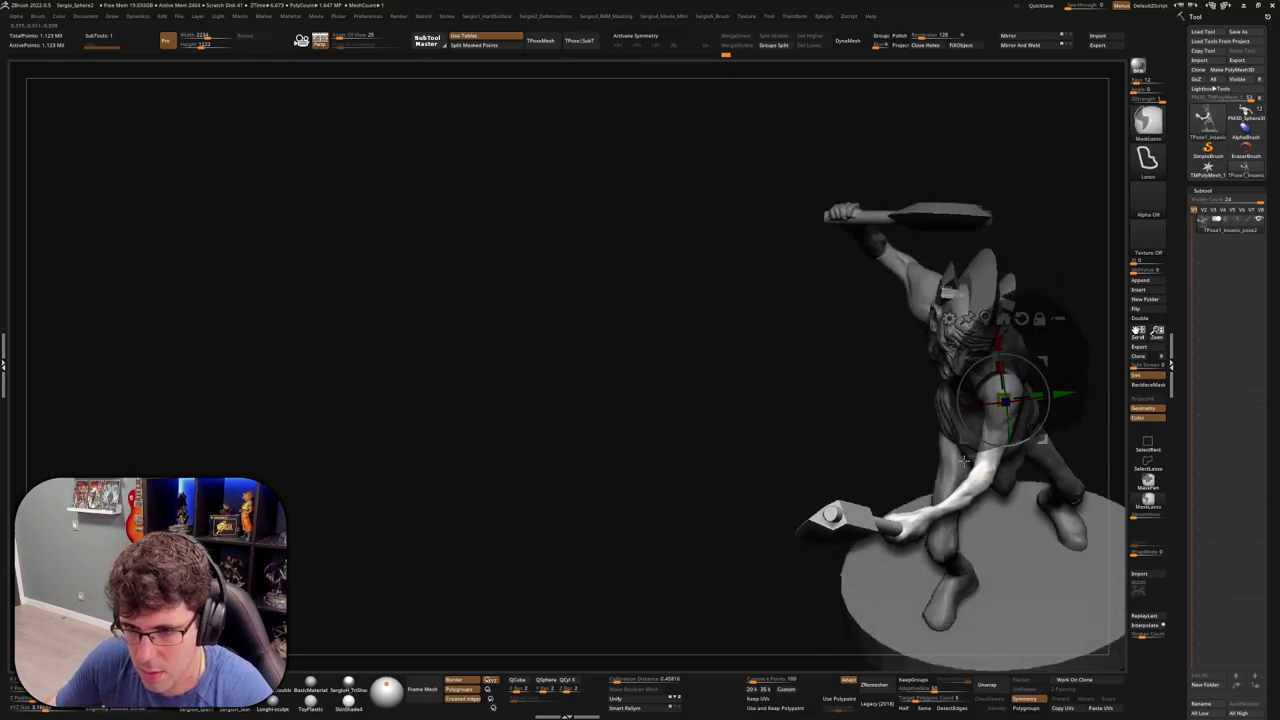
Raise the arm further, then rotate from the chest until the axe stands upright
mouse_move(965, 460)
left_mouse_down()
mouse_move(1018, 473)
mouse_move(1018, 364)
mouse_move(1000, 300)
mouse_move(987, 393)
mouse_move(1045, 335)
mouse_move(947, 414)
left_mouse_up()
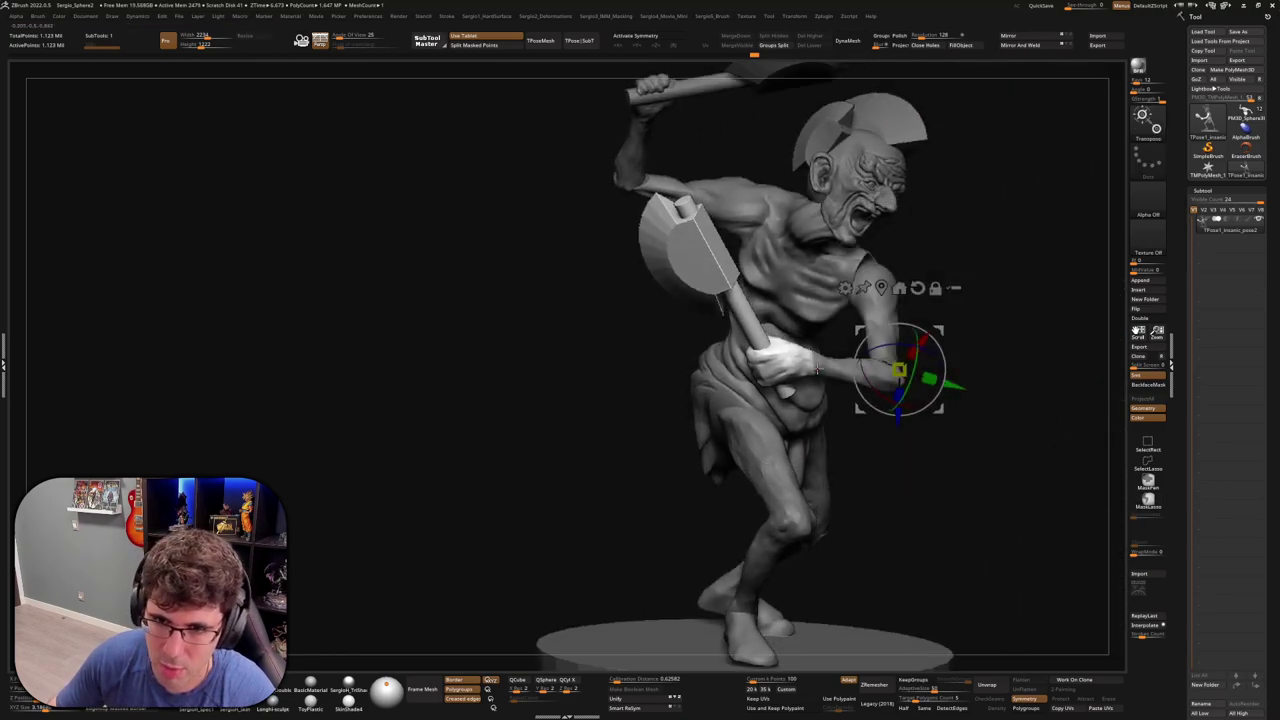
left_click(808, 362)
left_click_drag(845, 351, 884, 390)
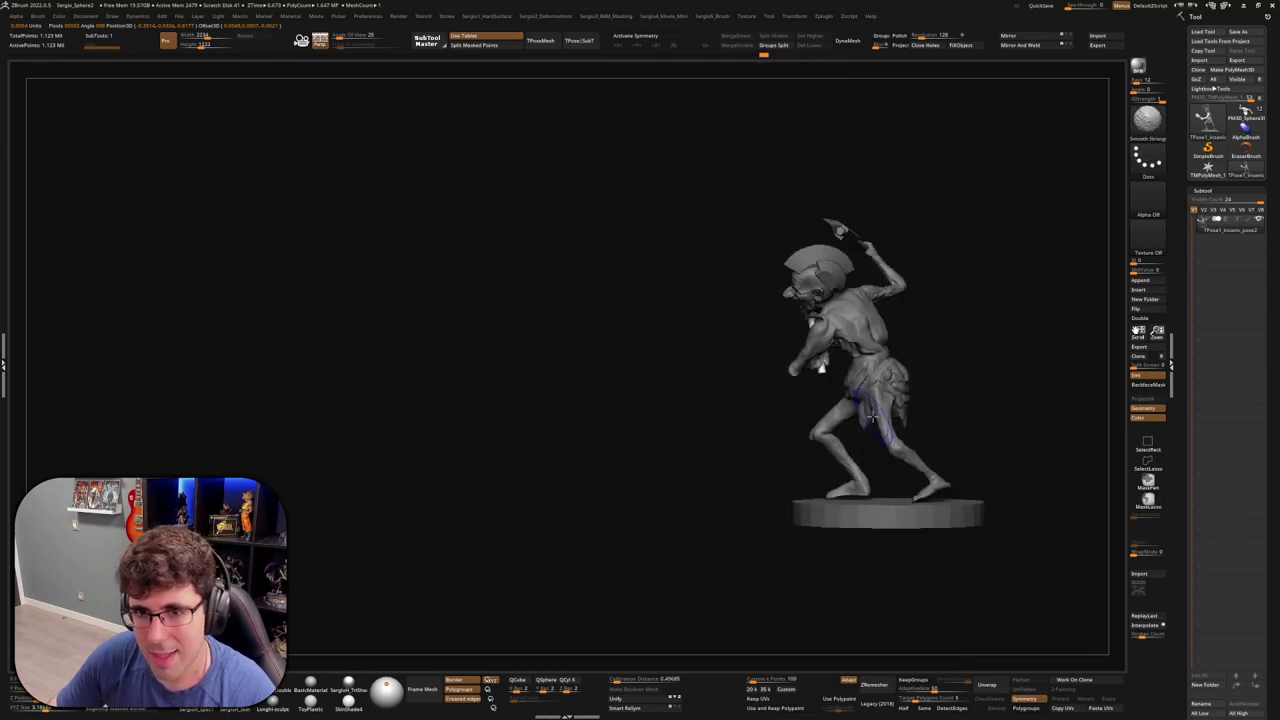
Lasso-mask the body and invert the mask so the raised arm is free
left_click_drag(820, 368, 932, 318)
mouse_move(930, 340)
right_mouse_down()
mouse_move(1037, 357)
mouse_move(1000, 380)
mouse_move(974, 422)
mouse_move(982, 521)
mouse_move(963, 520)
mouse_move(989, 357)
mouse_move(836, 176)
right_mouse_up()
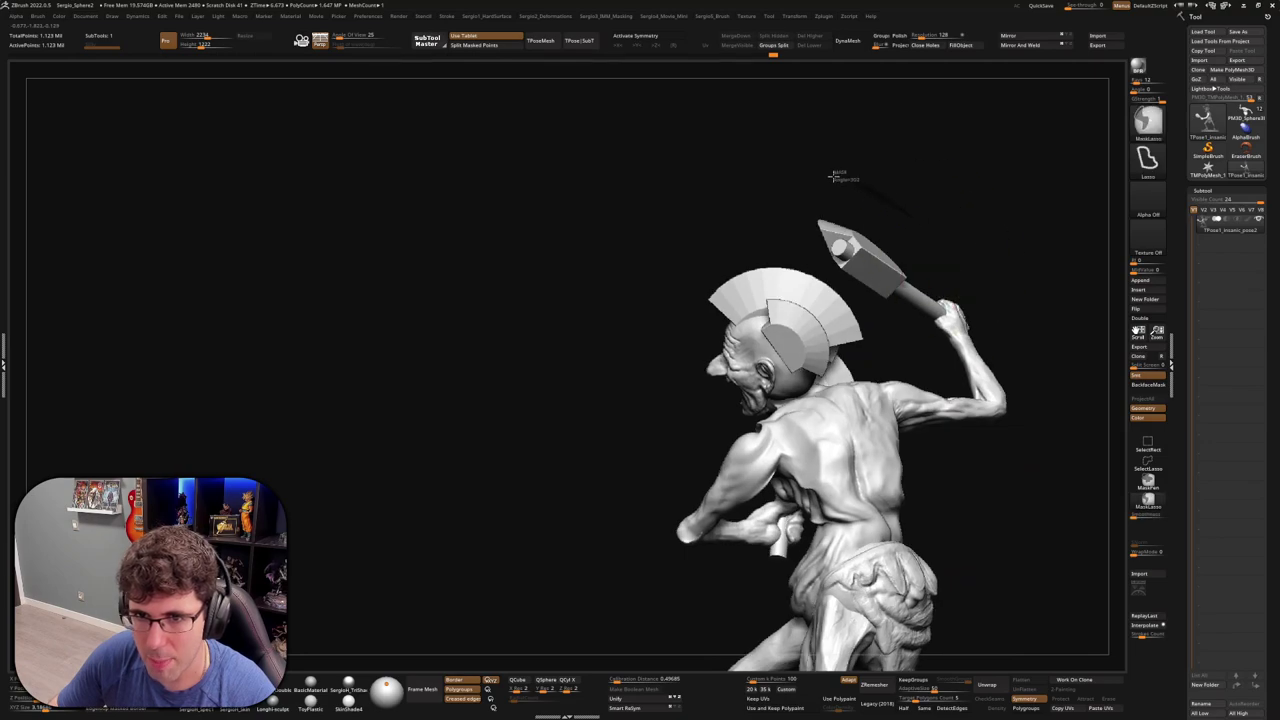
right_click_drag(1000, 243, 988, 451)
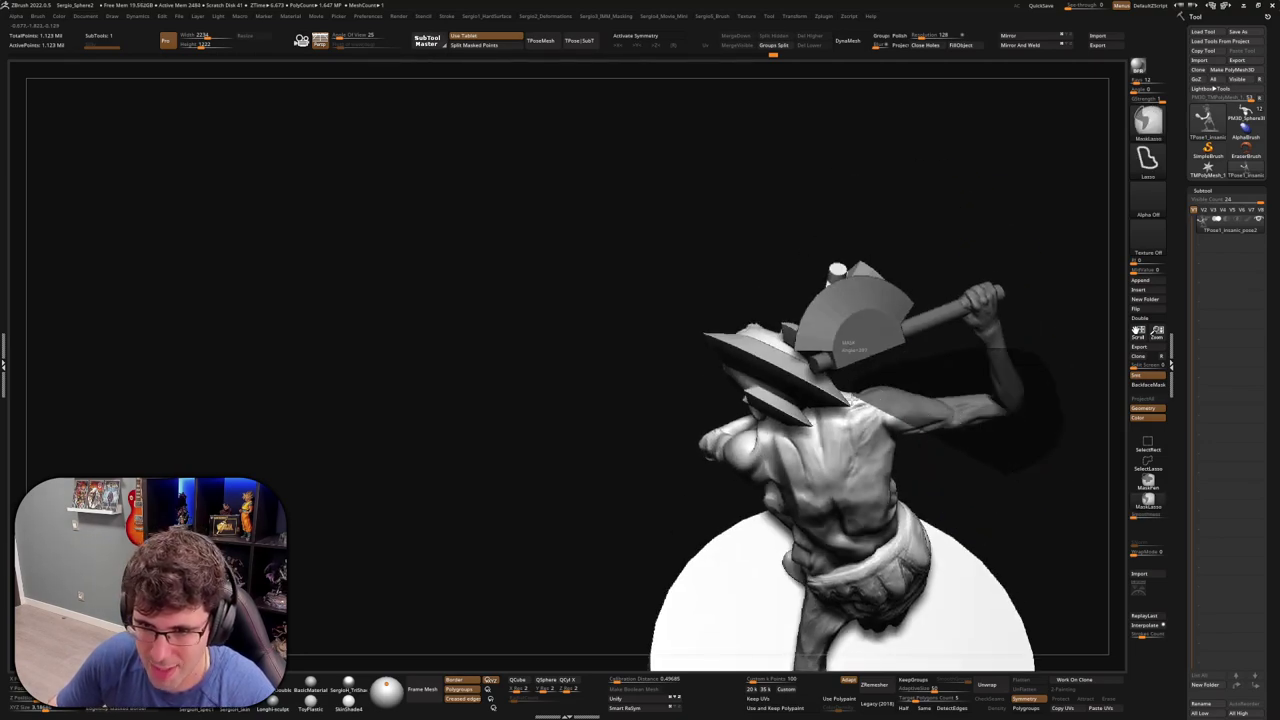
right_click_drag(966, 500, 930, 458)
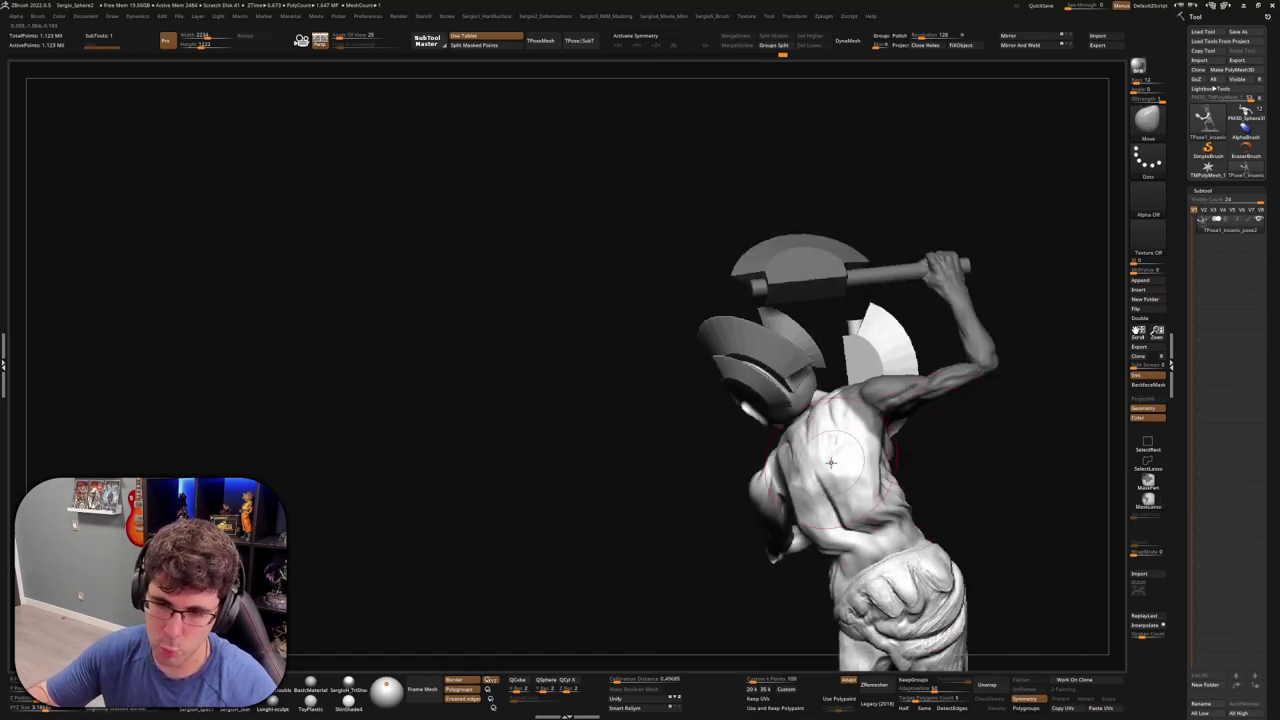
mouse_move(882, 432)
right_mouse_down()
mouse_move(917, 474)
mouse_move(894, 449)
mouse_move(930, 470)
mouse_move(959, 459)
mouse_move(960, 440)
mouse_move(927, 456)
right_mouse_up()
key("ctrl")
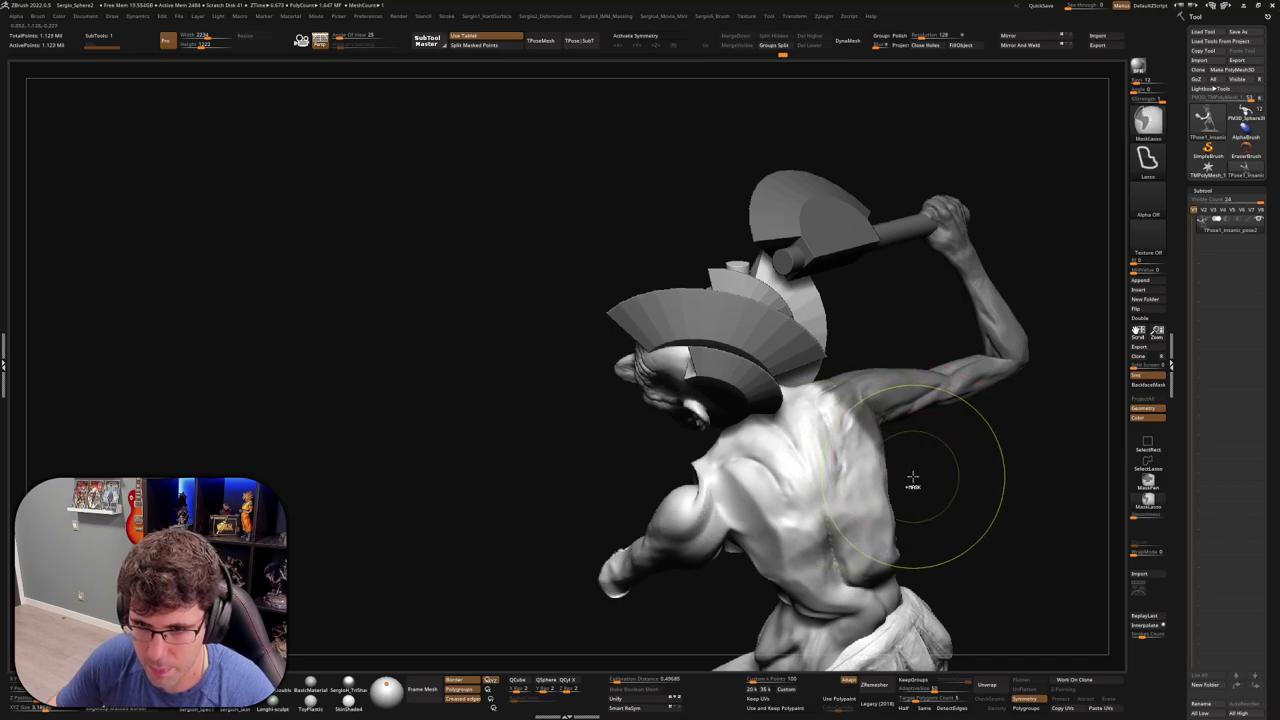
key("ctrl+i")
Set the pivot on the upper back and shift the raised arm slightly outward
right_click_drag(868, 470, 946, 443)
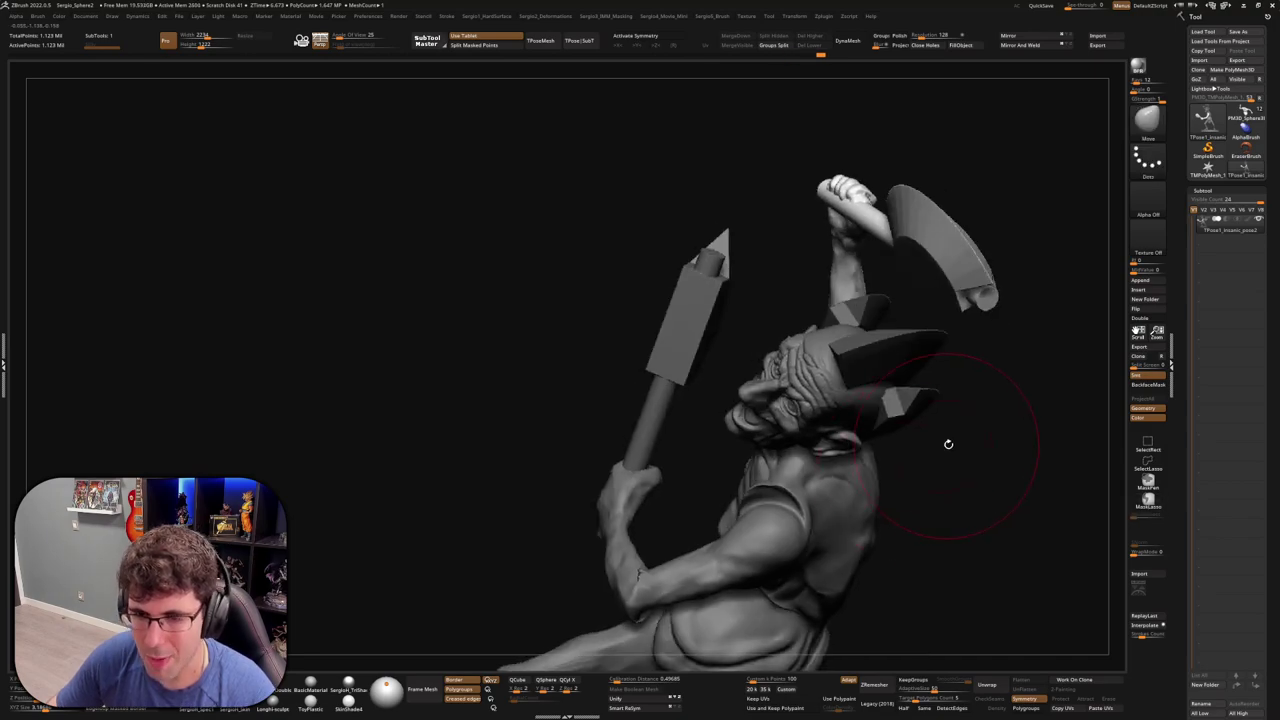
key("w")
mouse_move(850, 411)
right_mouse_down()
mouse_move(931, 372)
mouse_move(963, 414)
mouse_move(945, 482)
right_mouse_up()
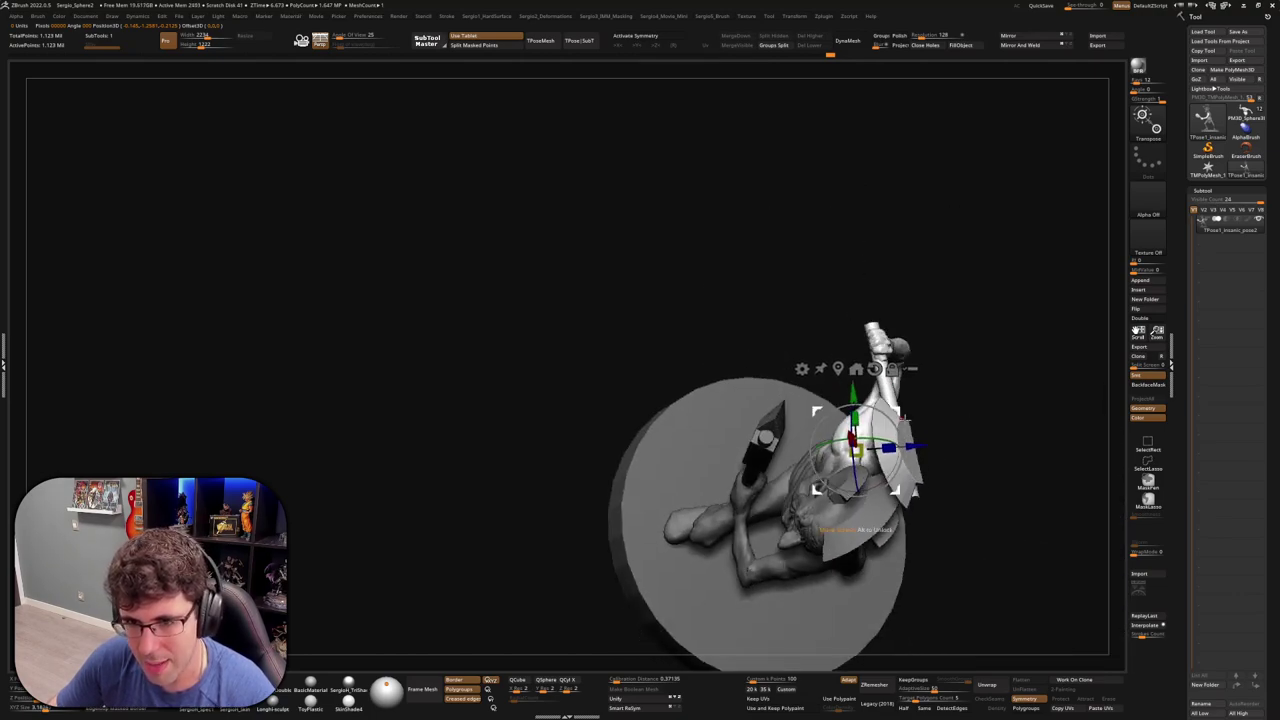
left_click_drag(858, 447, 878, 452)
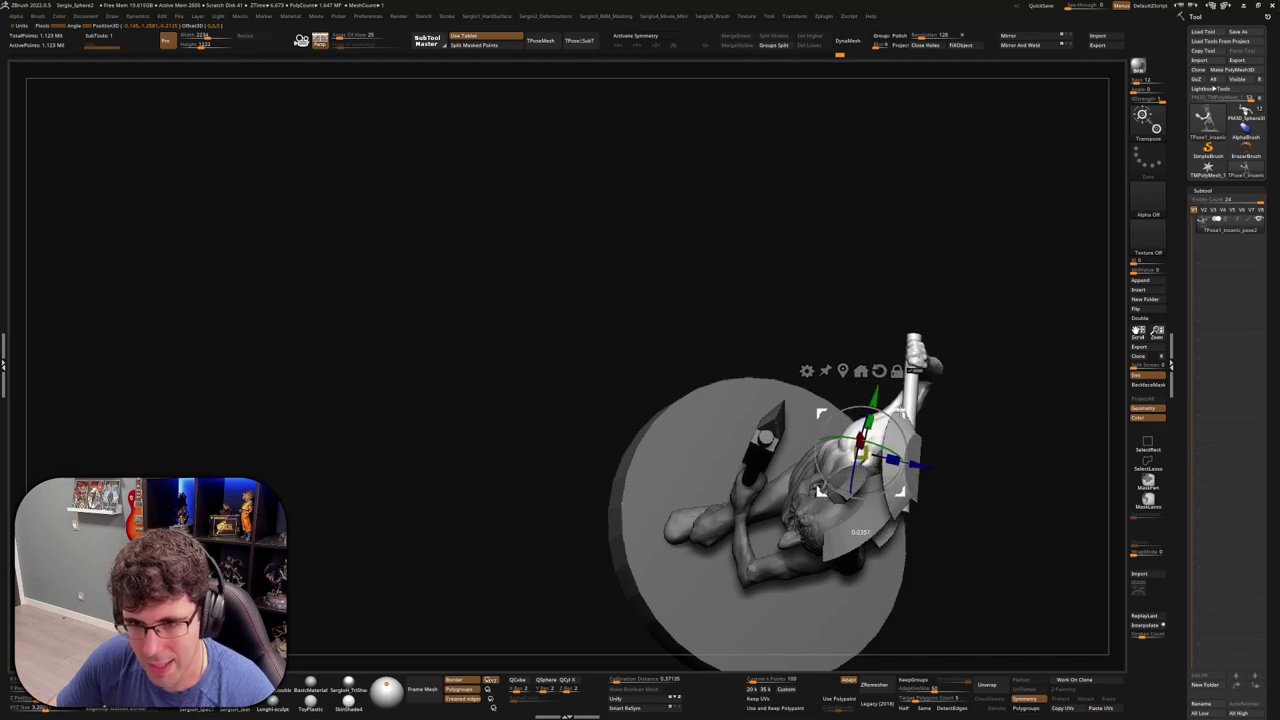
mouse_move(956, 440)
right_mouse_down()
mouse_move(925, 455)
mouse_move(904, 430)
right_mouse_up()
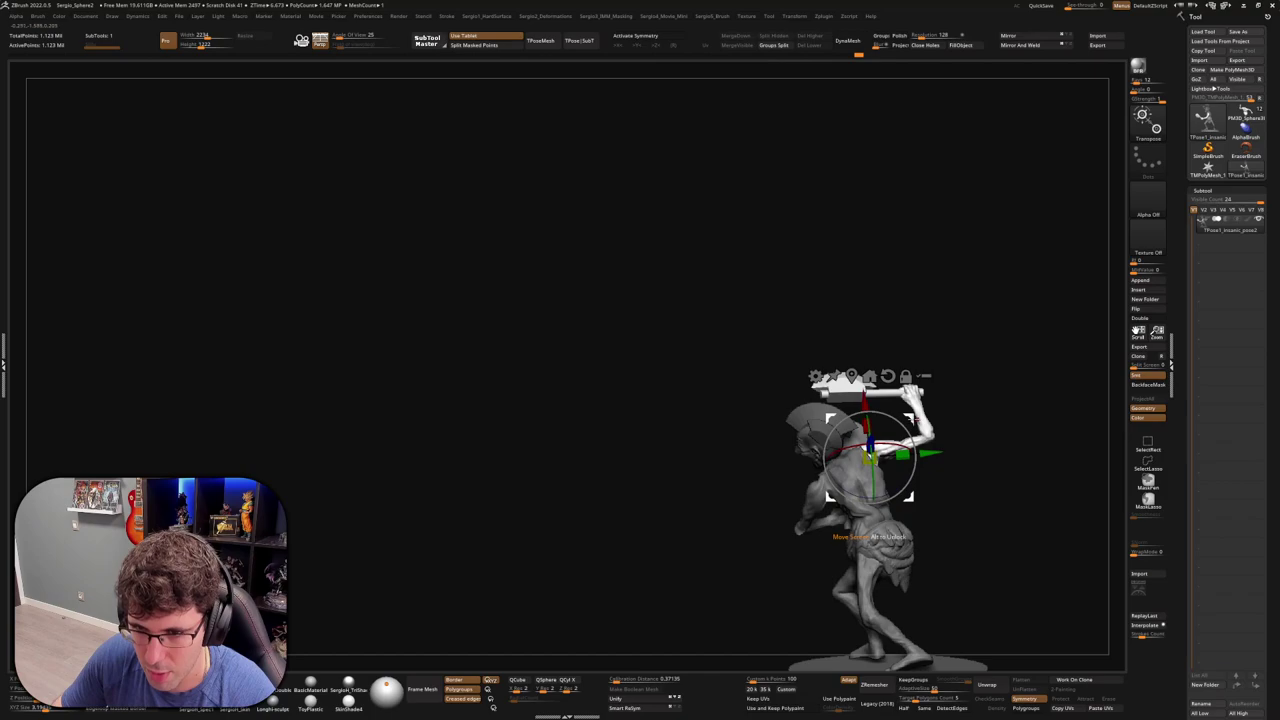
mouse_move(960, 462)
right_mouse_down()
mouse_move(1005, 457)
mouse_move(985, 465)
right_mouse_up()
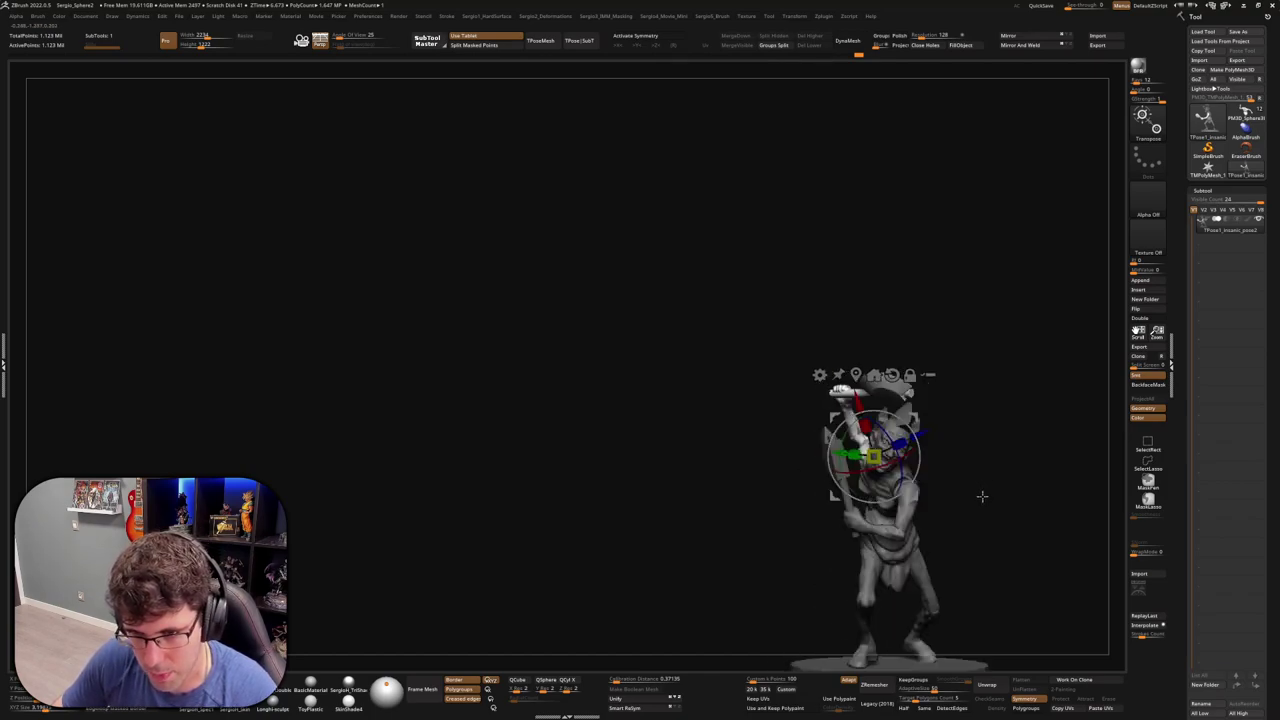
mouse_move(981, 498)
right_mouse_down()
mouse_move(1000, 506)
mouse_move(834, 540)
mouse_move(814, 528)
mouse_move(865, 558)
right_mouse_up()
key("q")
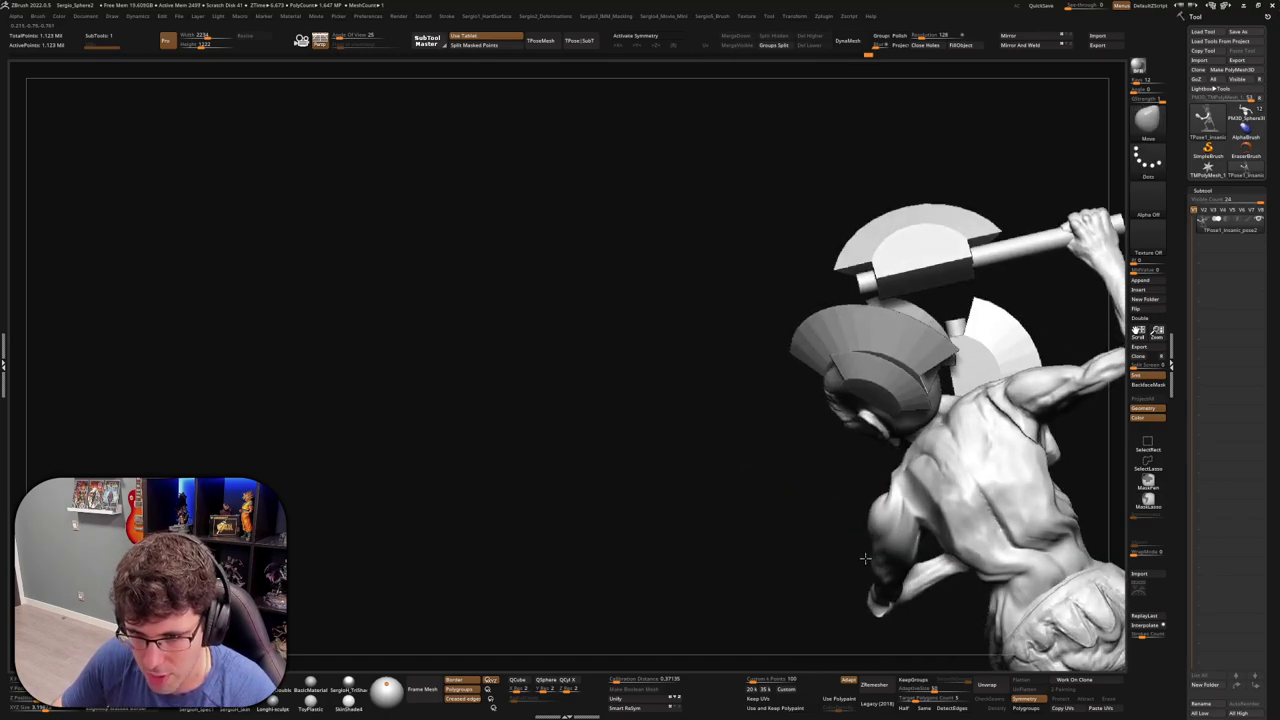
Lasso-mask around the axe blade and body, leaving the lower arm free
left_click_drag(865, 558, 808, 625, "ctrl")
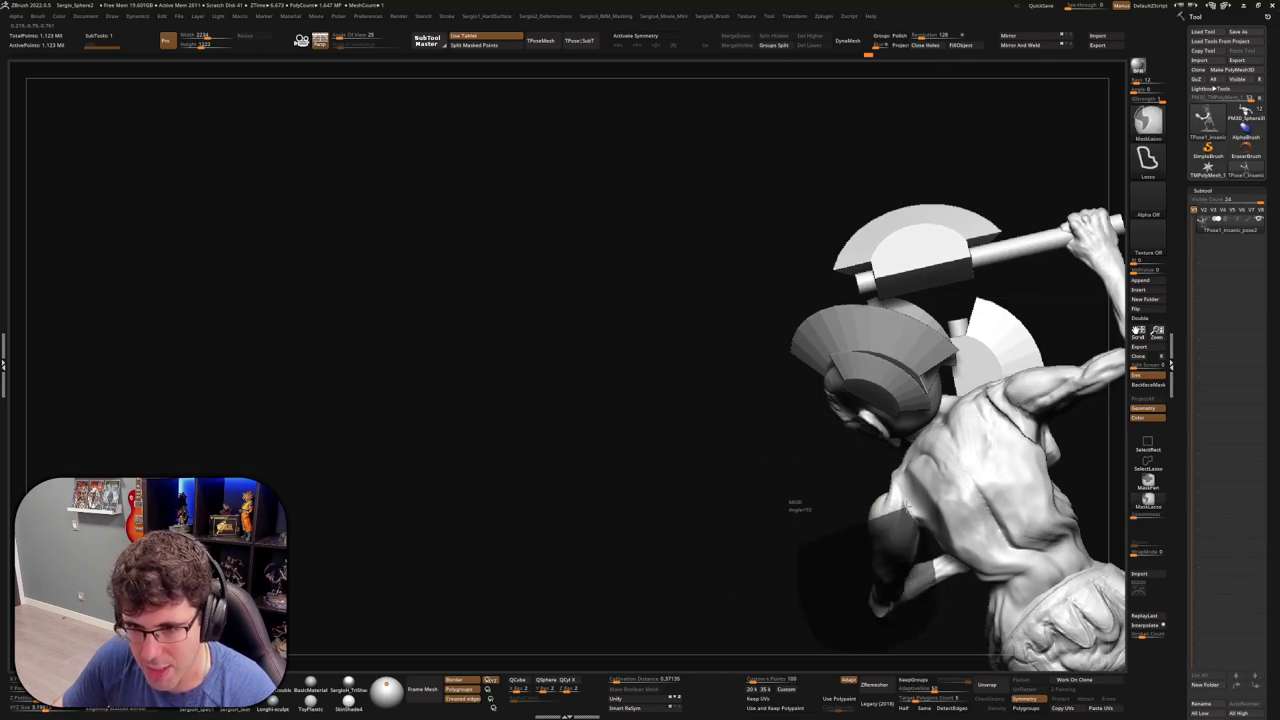
mouse_move(851, 455)
right_mouse_down()
mouse_move(971, 534)
mouse_move(1026, 467)
right_mouse_up()
mouse_move(1026, 467)
left_mouse_down("ctrl")
mouse_move(985, 252)
mouse_move(930, 300)
mouse_move(927, 467)
left_mouse_up("ctrl")
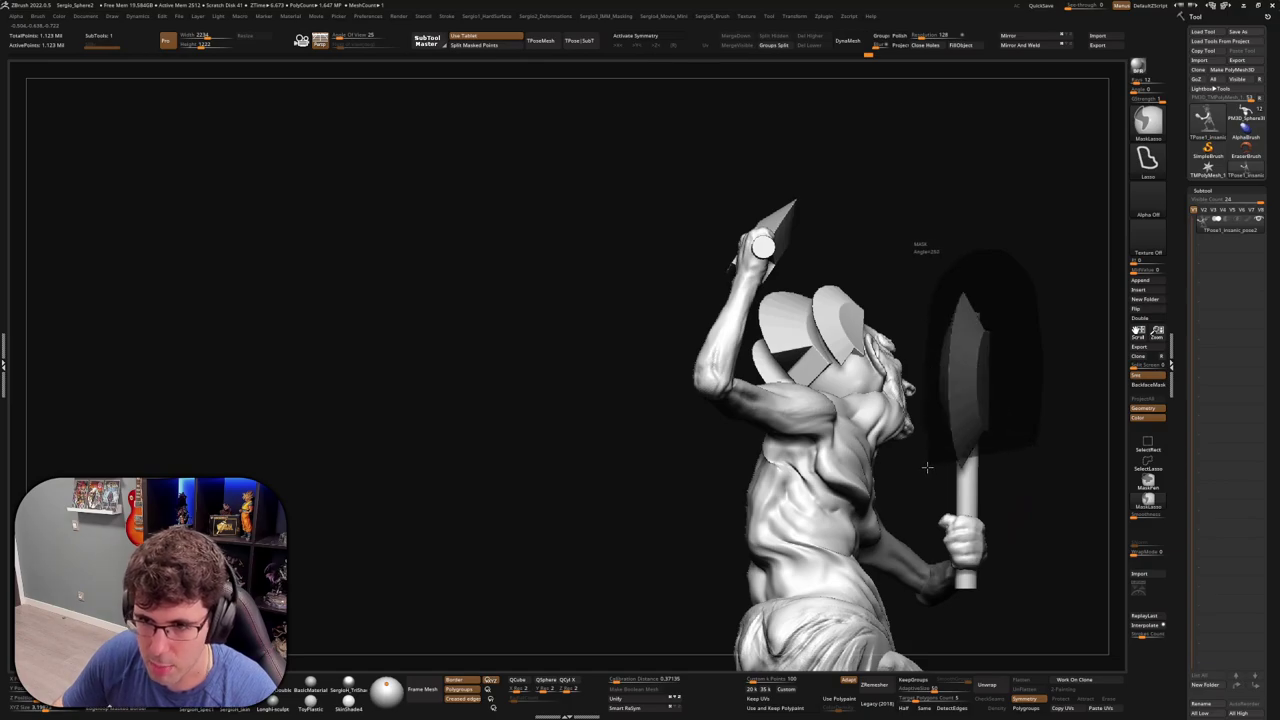
left_click_drag(927, 598, 928, 598, "ctrl")
mouse_move(1028, 514)
right_mouse_down()
mouse_move(992, 534)
mouse_move(985, 470)
mouse_move(1000, 471)
mouse_move(971, 449)
right_mouse_up()
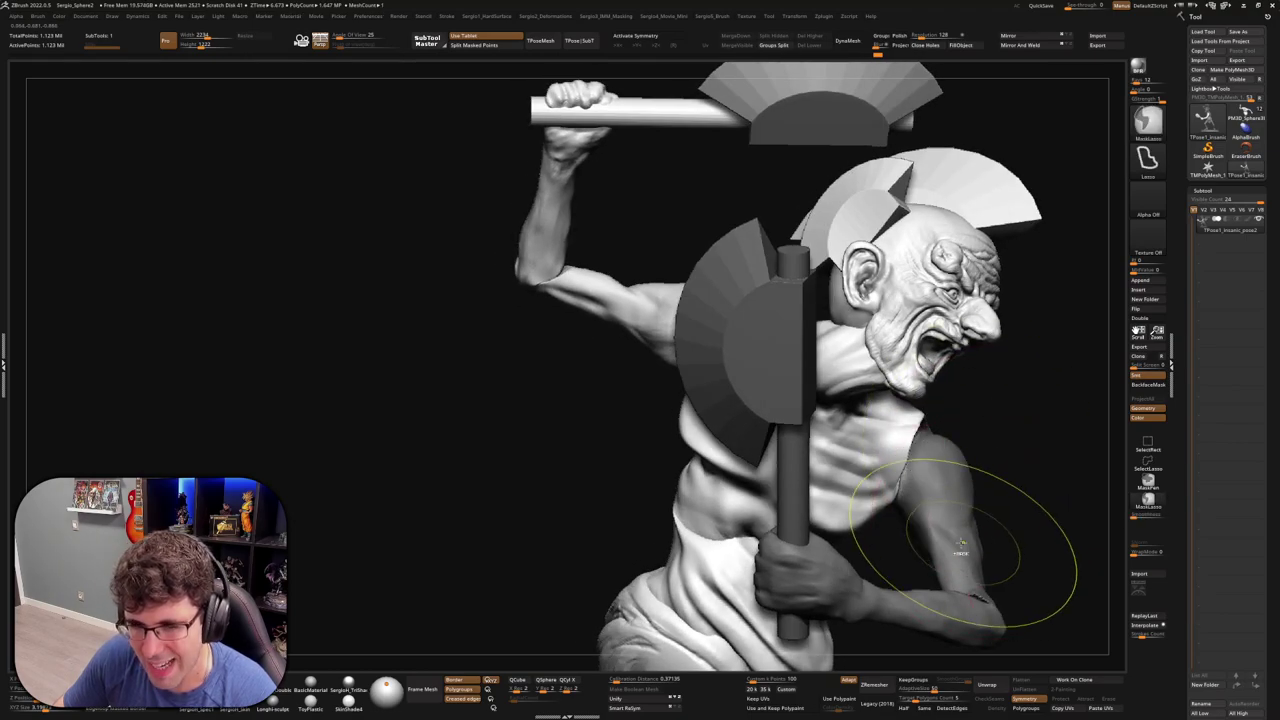
right_click_drag(971, 543, 989, 505)
left_click_drag(957, 527, 948, 517, "ctrl")
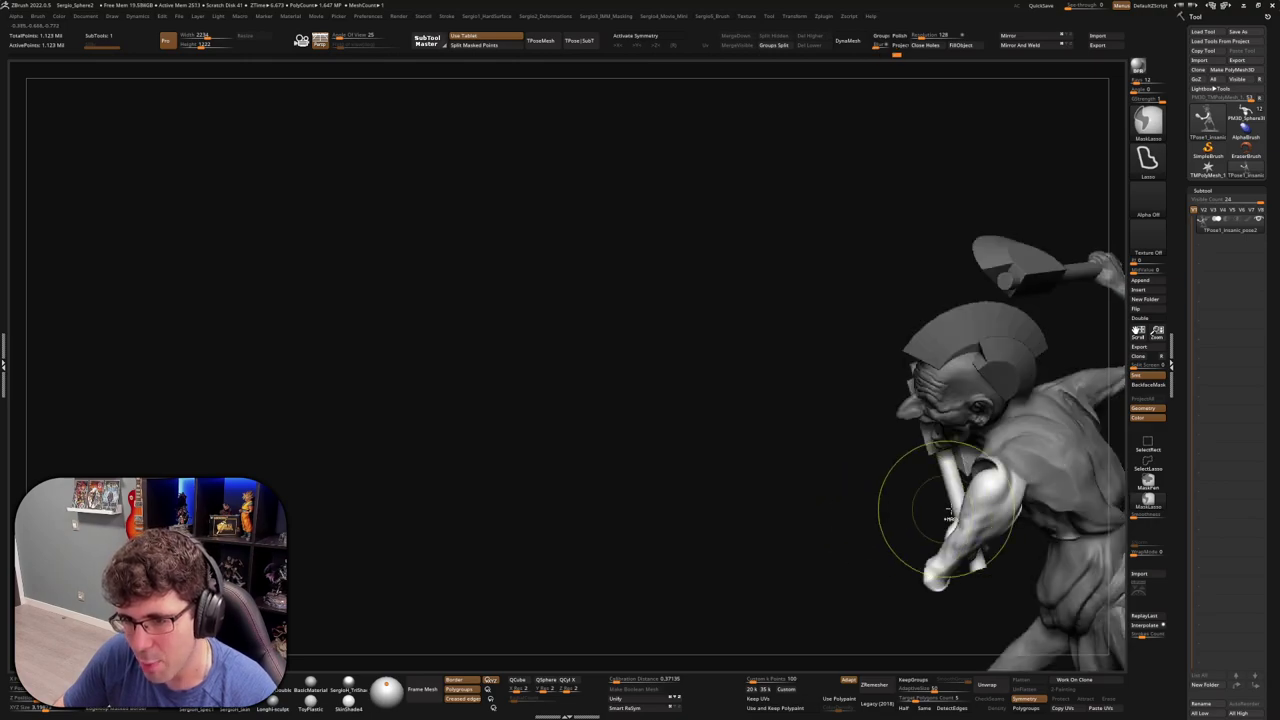
mouse_move(990, 529)
right_mouse_down()
mouse_move(957, 543)
mouse_move(990, 520)
mouse_move(814, 371)
mouse_move(790, 366)
right_mouse_up()
Pose the arm with the gizmo, then return to sculpting and mask the upper body
key("w")
key("q")
left_click_drag(1000, 529, 1020, 543, "ctrl")
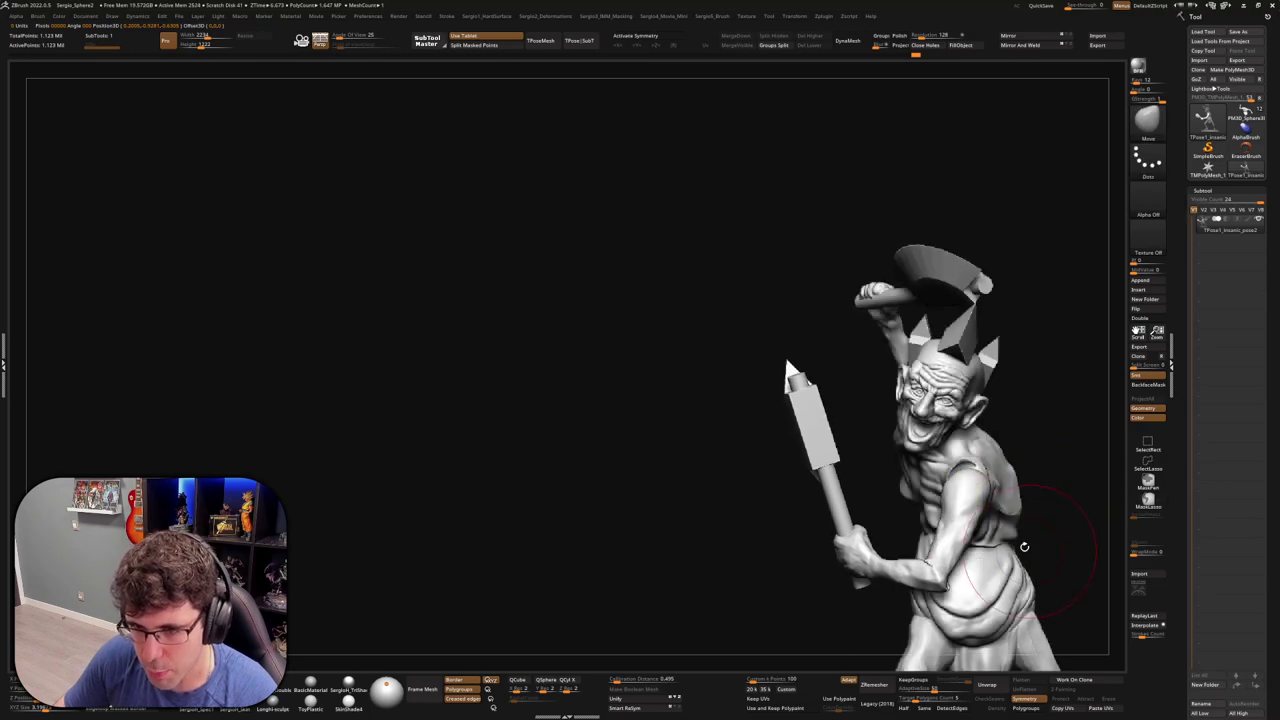
mouse_move(1020, 543)
right_mouse_down()
mouse_move(960, 475)
mouse_move(1031, 446)
right_mouse_up()
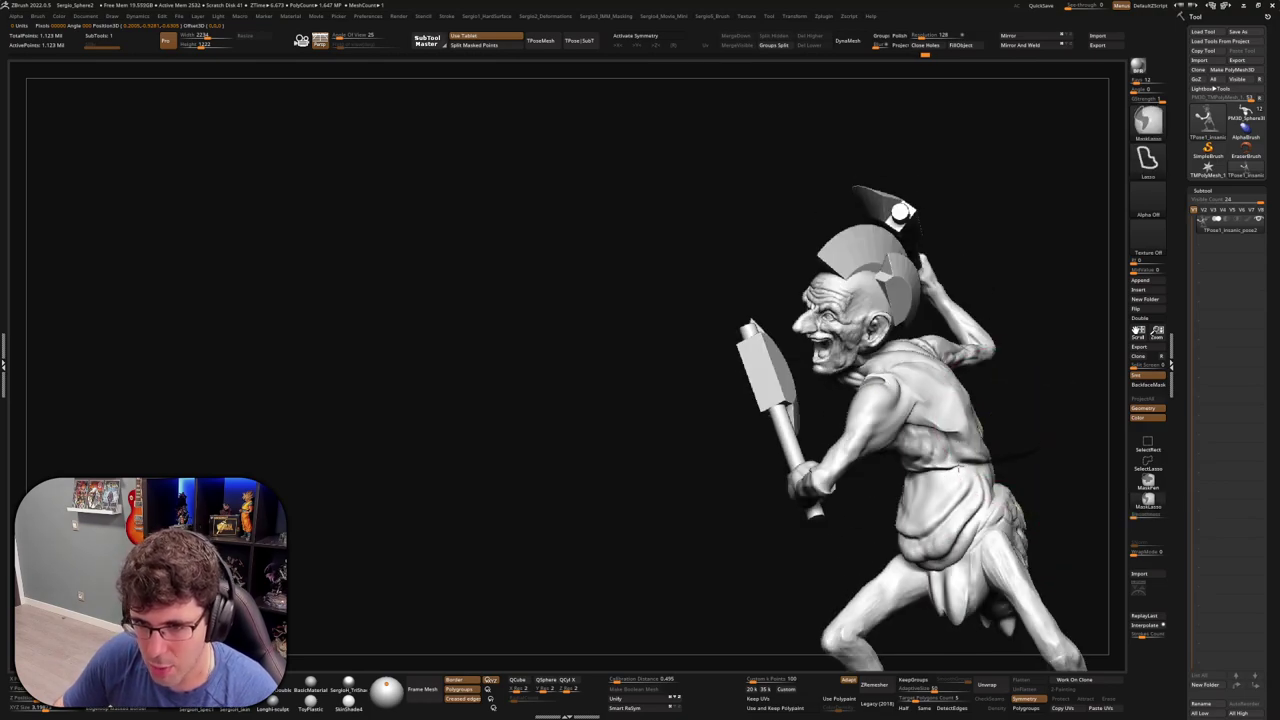
mouse_move(880, 487)
left_mouse_down("ctrl")
mouse_move(606, 243)
mouse_move(1043, 380)
mouse_move(1023, 409)
left_mouse_up("ctrl")
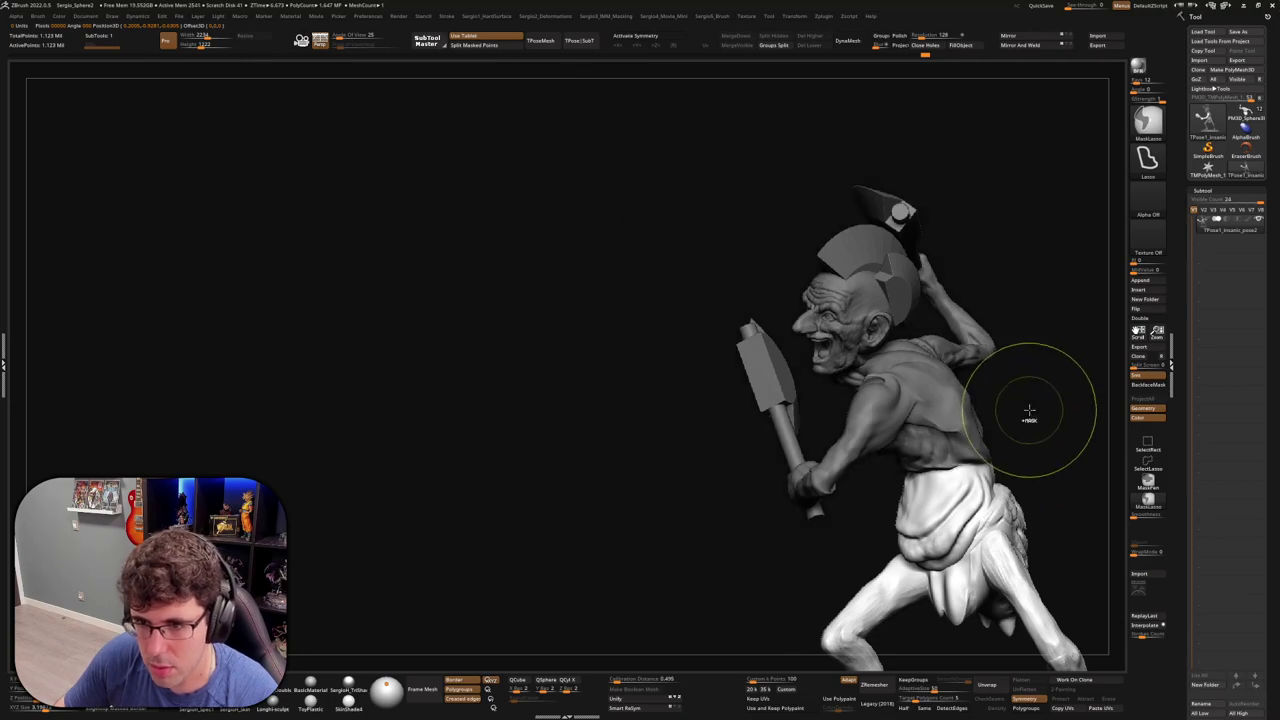
right_click_drag(928, 400, 895, 410)
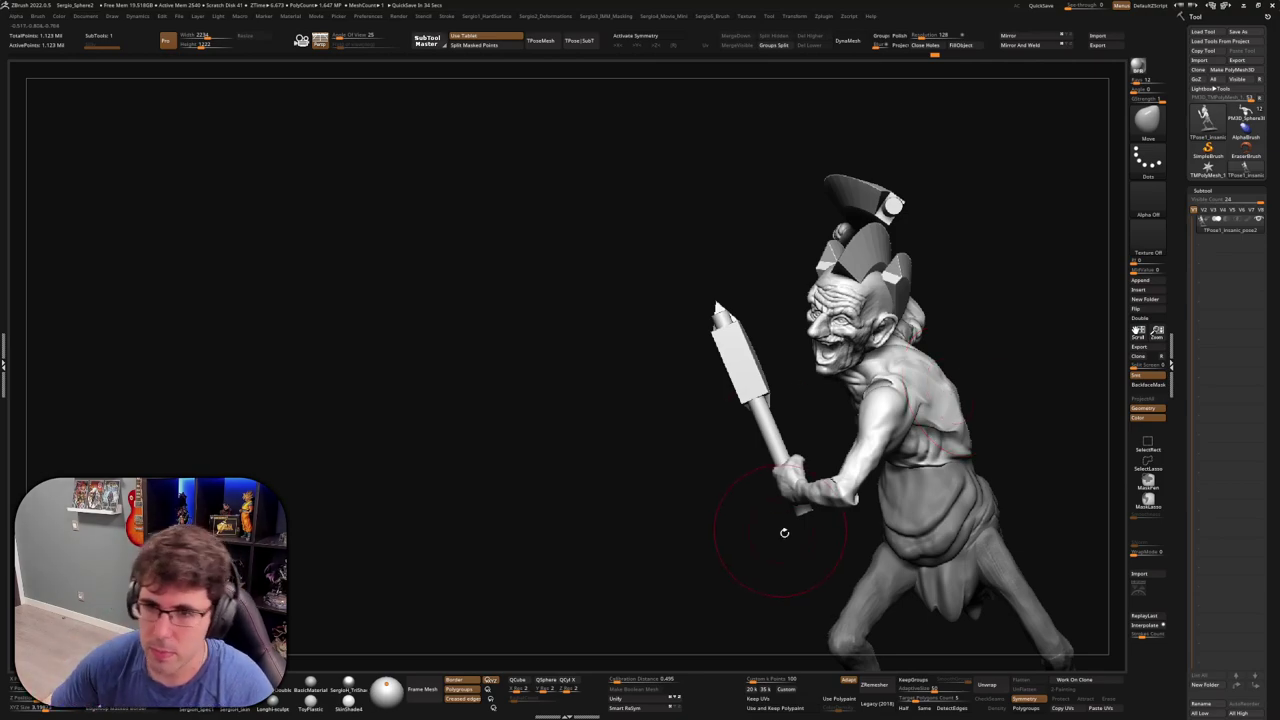
Orbit around the goblin to inspect the back and raised axe
key("w")
mouse_move(986, 380)
left_mouse_down()
mouse_move(978, 418)
mouse_move(1020, 425)
mouse_move(1065, 470)
mouse_move(1000, 440)
mouse_move(1014, 507)
mouse_move(997, 451)
mouse_move(1000, 300)
mouse_move(1111, 266)
mouse_move(940, 225)
left_mouse_up()
left_click(1025, 430)
key("q")
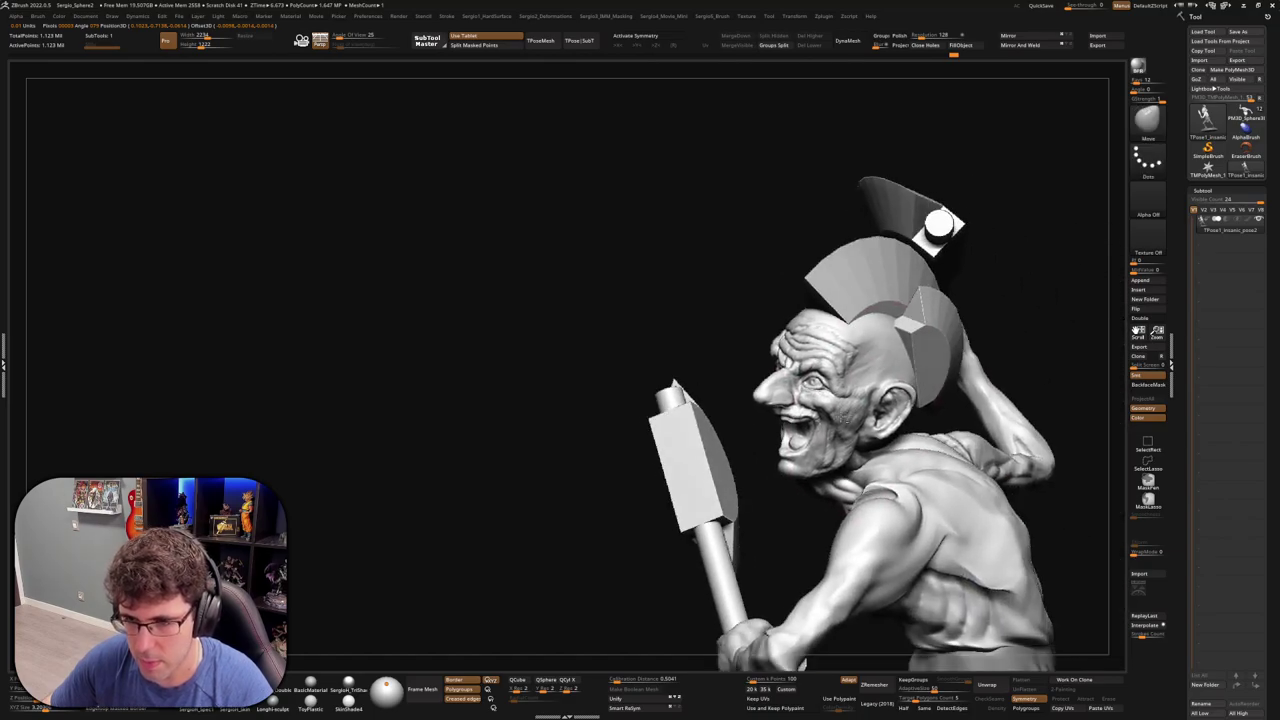
left_click_drag(1040, 420, 968, 430)
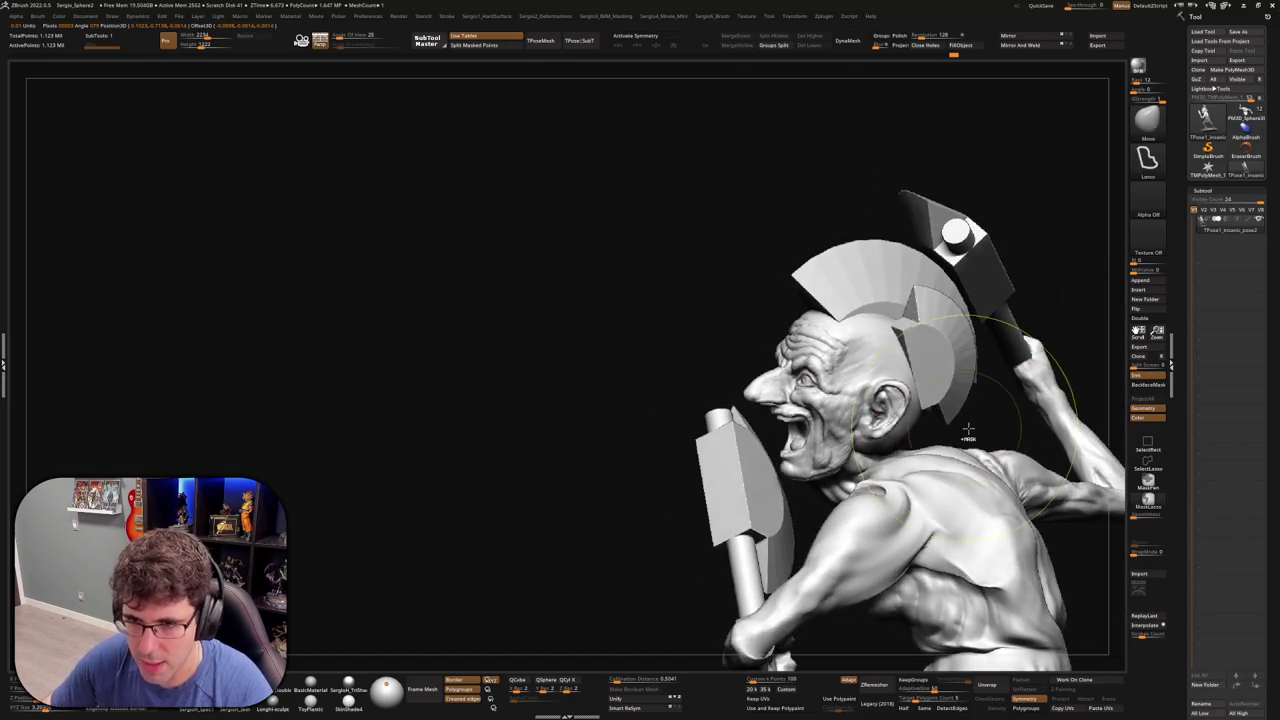
Lasso-mask the head, helmet and axe, then bring up the posing gizmo
key("ctrl")
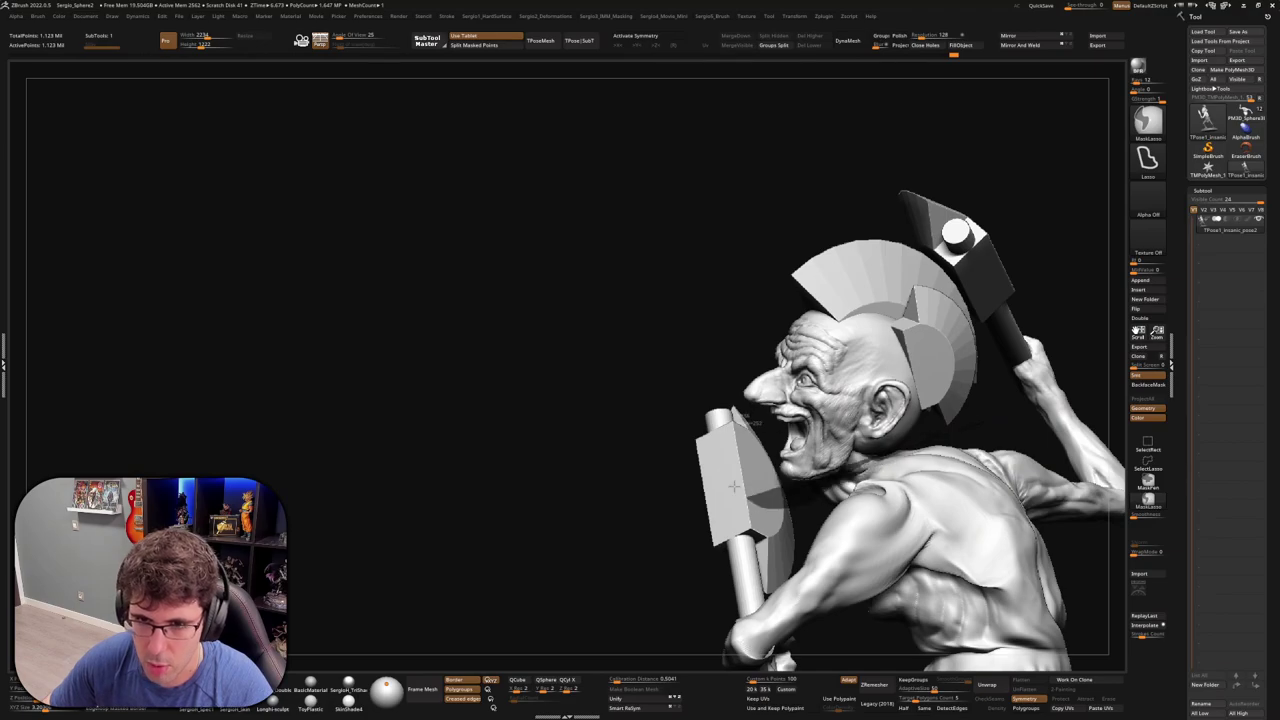
left_click_drag(870, 310, 999, 354, "ctrl")
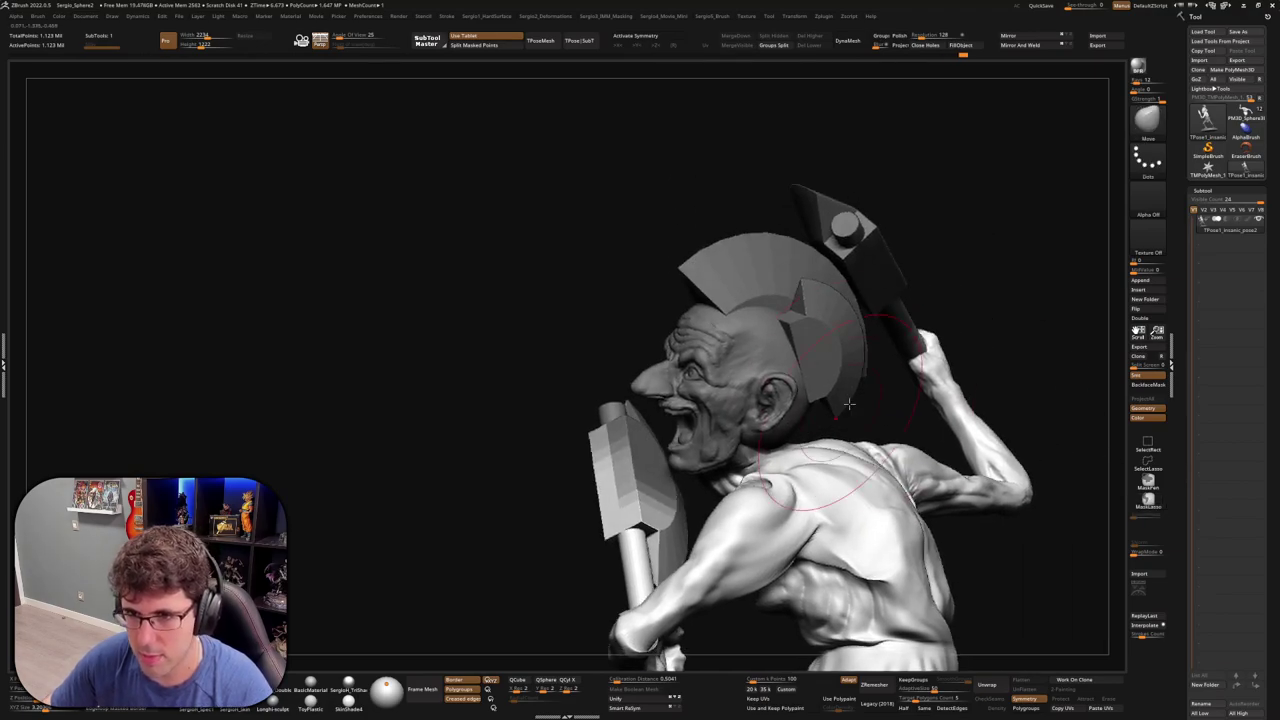
mouse_move(975, 326)
left_mouse_down()
mouse_move(891, 346)
mouse_move(929, 374)
mouse_move(642, 333)
mouse_move(560, 175)
mouse_move(743, 443)
mouse_move(551, 434)
mouse_move(457, 386)
mouse_move(557, 443)
mouse_move(760, 432)
mouse_move(806, 354)
mouse_move(657, 360)
mouse_move(717, 405)
mouse_move(707, 438)
mouse_move(796, 474)
mouse_move(893, 470)
left_mouse_up()
key("w")
Place the pivot at the free thigh and mask part of the lower body
left_click(880, 470, "ctrl")
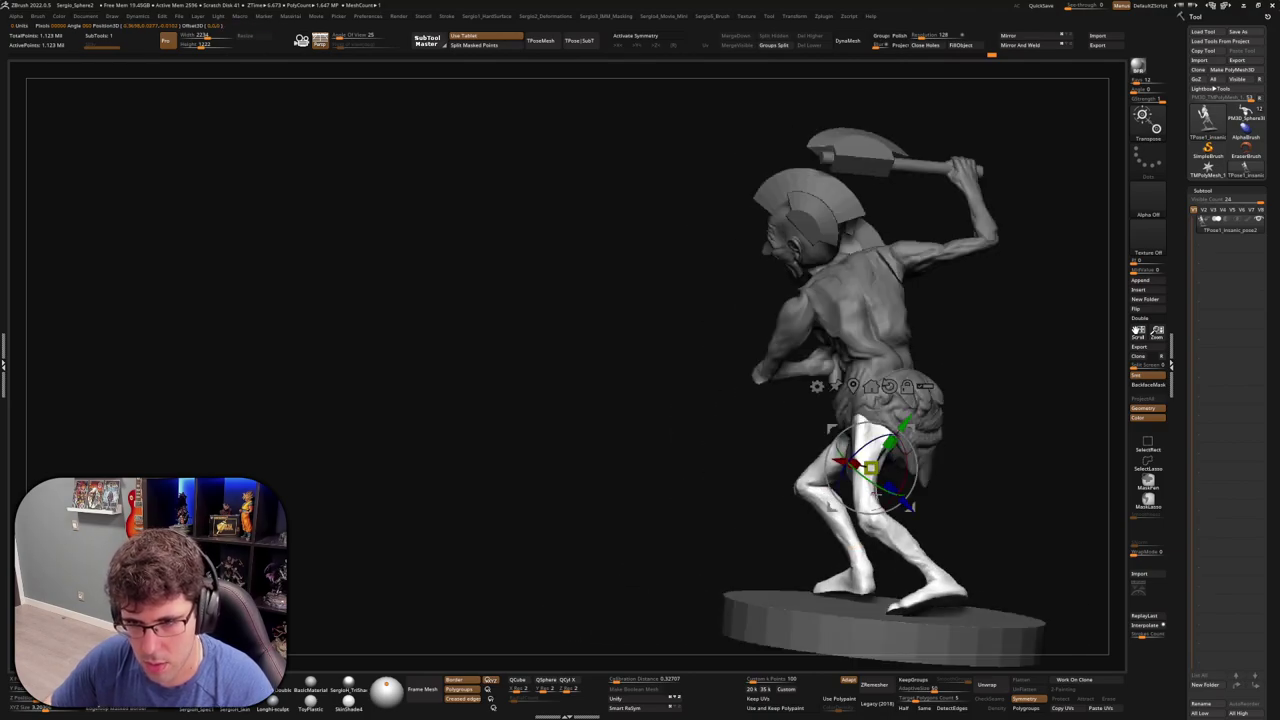
left_click_drag(700, 470, 646, 471)
mouse_move(830, 630)
left_mouse_down("ctrl")
mouse_move(615, 470)
mouse_move(775, 521)
mouse_move(944, 369)
left_mouse_up("ctrl")
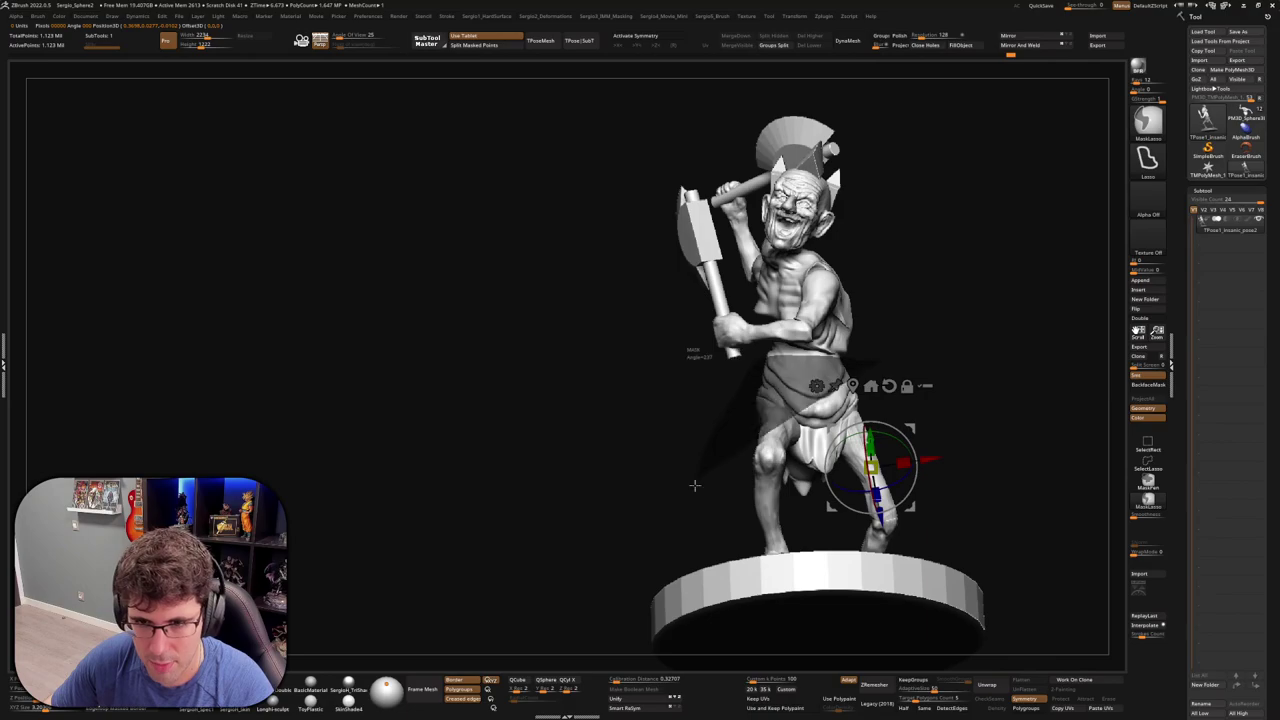
mouse_move(694, 486)
left_mouse_down()
mouse_move(929, 449)
mouse_move(920, 571)
mouse_move(971, 477)
left_mouse_up()
left_click(920, 575, "ctrl+shift")
left_click(914, 514, "ctrl+shift")
mouse_move(914, 514)
left_mouse_down("alt")
mouse_move(848, 478)
mouse_move(923, 385)
mouse_move(880, 363)
left_mouse_up("alt")
Rotate the lower body and legs into a new stance and check it from several sides
key("w")
left_click_drag(938, 397, 856, 344)
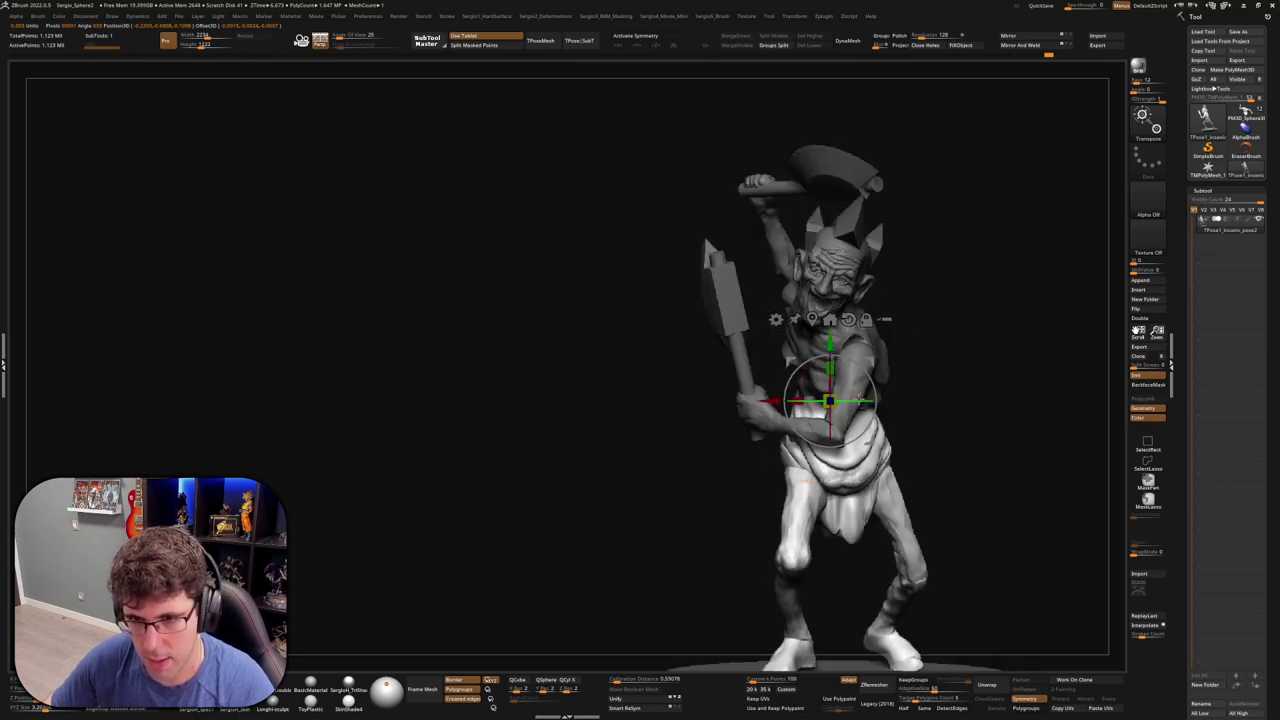
left_click_drag(830, 400, 846, 392)
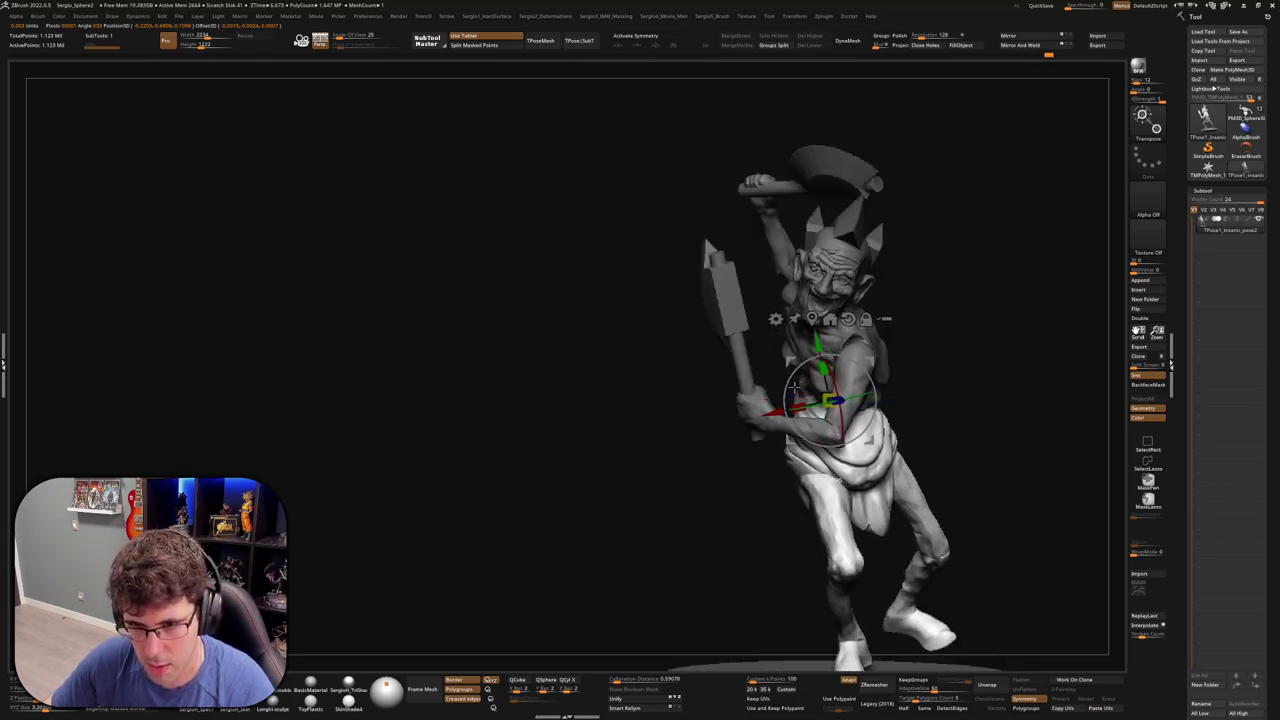
mouse_move(960, 462)
left_mouse_down()
mouse_move(890, 468)
mouse_move(931, 466)
left_mouse_up()
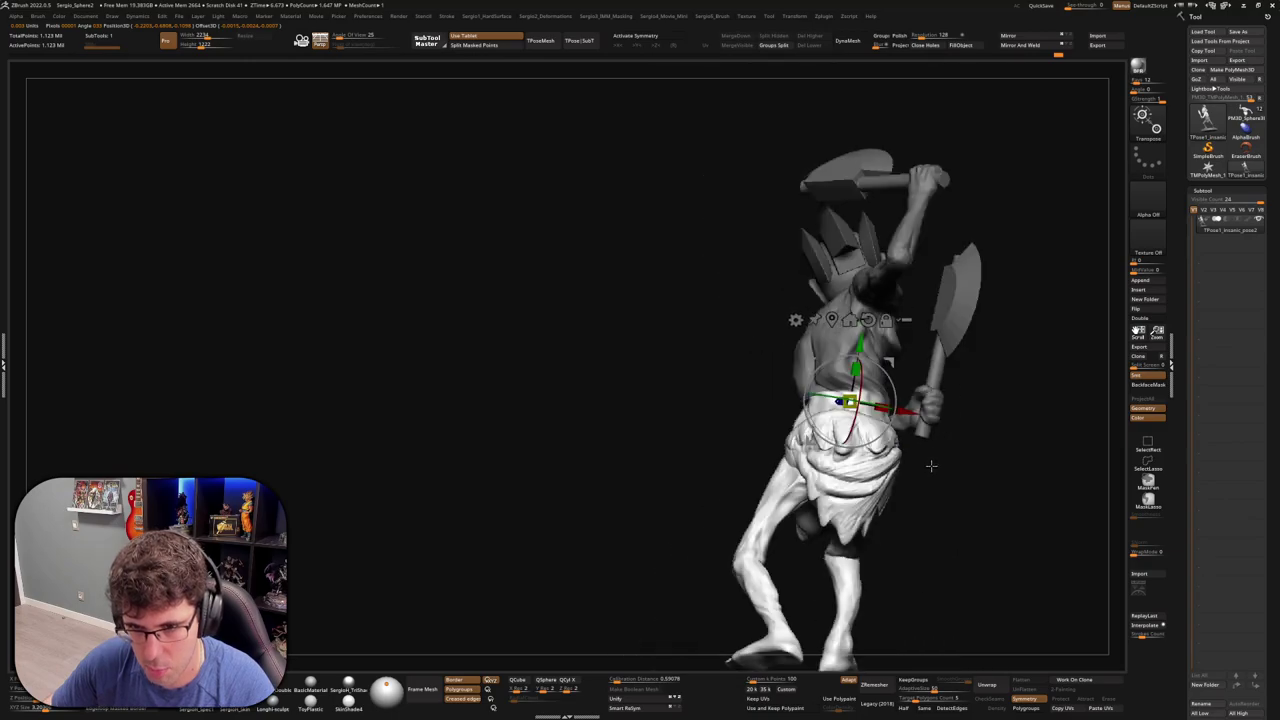
mouse_move(897, 550)
left_mouse_down()
mouse_move(870, 520)
mouse_move(884, 490)
mouse_move(850, 480)
left_mouse_up()
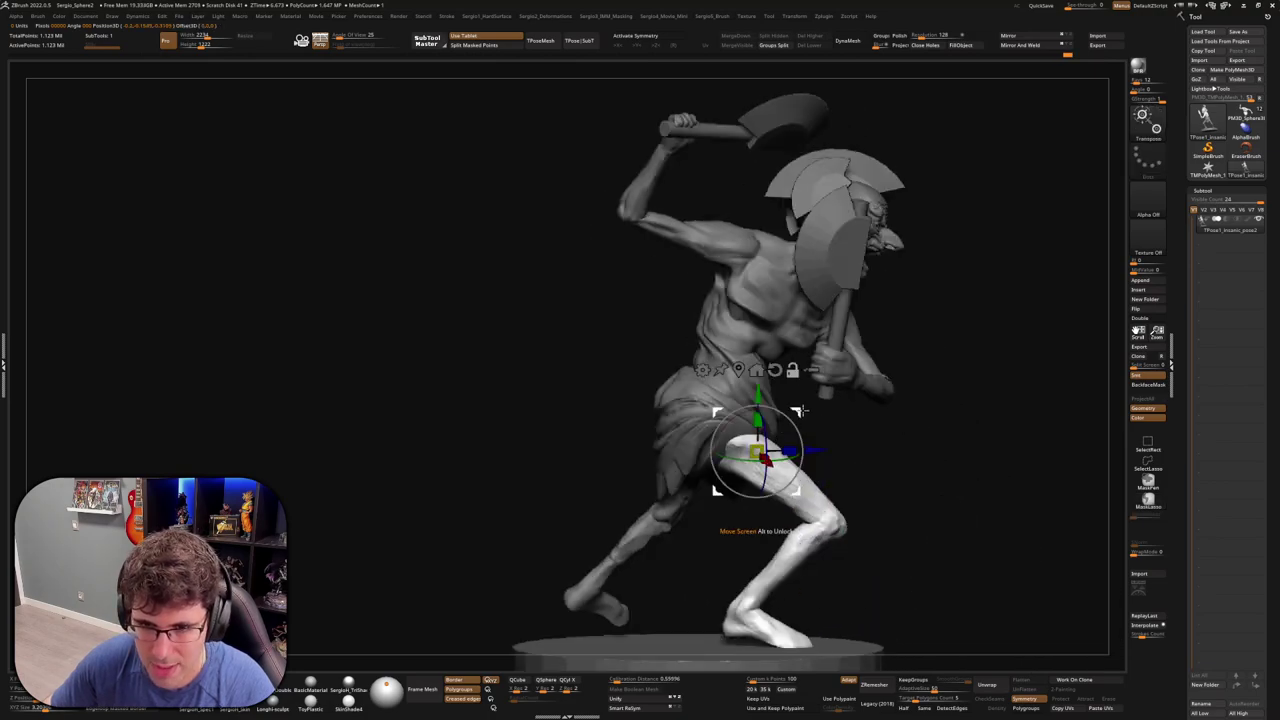
mouse_move(800, 410)
left_mouse_down()
mouse_move(843, 449)
mouse_move(776, 427)
mouse_move(857, 443)
mouse_move(848, 476)
left_mouse_up()
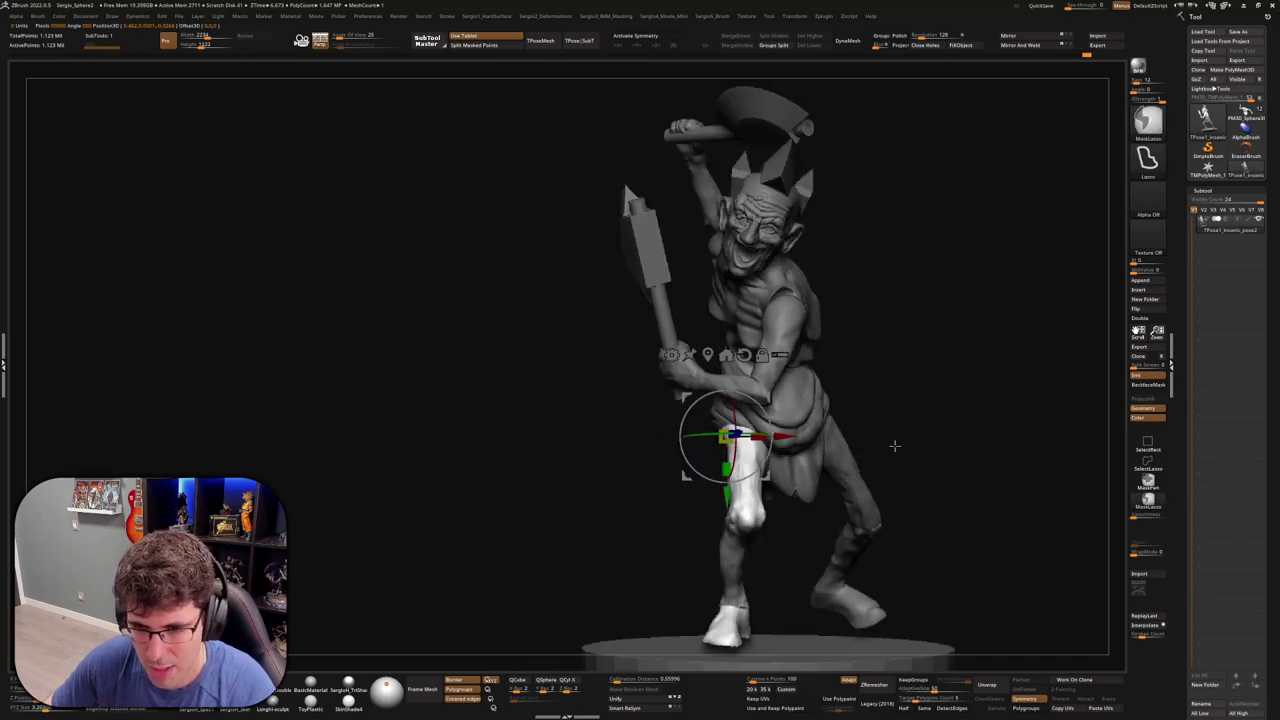
Set the pivot at the right knee and mask the left leg, leaving the right leg free
left_click(860, 500, "ctrl")
mouse_move(776, 577)
left_mouse_down("ctrl")
mouse_move(587, 555)
mouse_move(586, 374)
mouse_move(776, 400)
left_mouse_up("ctrl")
mouse_move(852, 437)
left_mouse_down()
mouse_move(945, 520)
mouse_move(988, 404)
mouse_move(990, 450)
mouse_move(818, 540)
left_mouse_up()
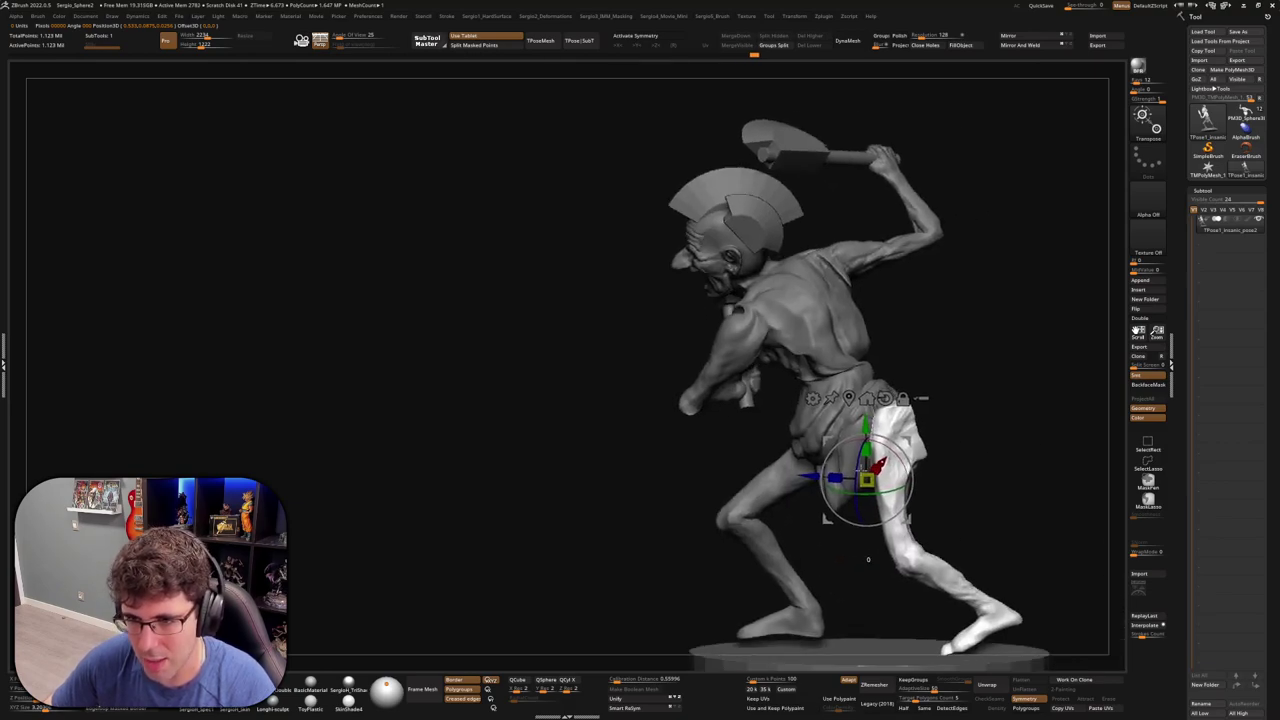
Rotate the trailing thigh up and back at the hip with the Transpose pivot
mouse_move(895, 400)
left_mouse_down()
mouse_move(868, 440)
mouse_move(829, 432)
mouse_move(817, 485)
left_mouse_up()
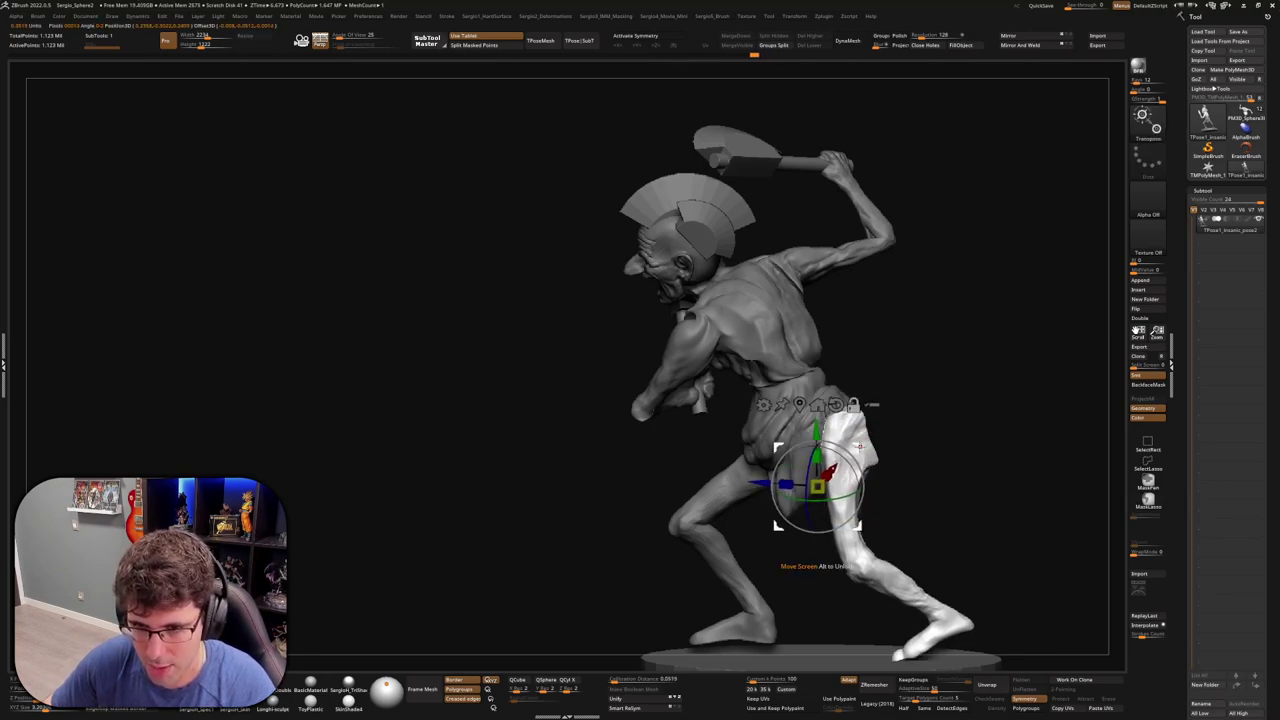
mouse_move(861, 446)
left_mouse_down()
mouse_move(888, 425)
mouse_move(873, 421)
left_mouse_up()
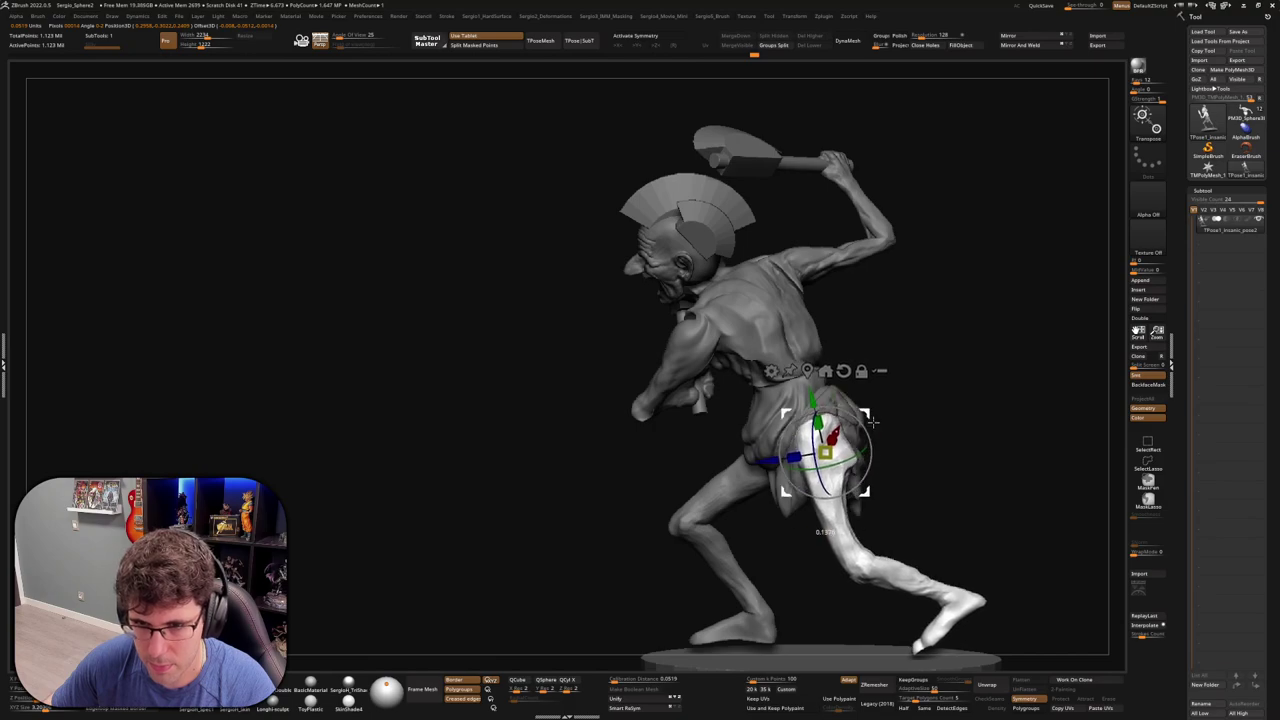
mouse_move(873, 421)
right_mouse_down()
mouse_move(877, 462)
mouse_move(866, 418)
mouse_move(817, 523)
right_mouse_up()
left_click_drag(817, 523, 812, 530)
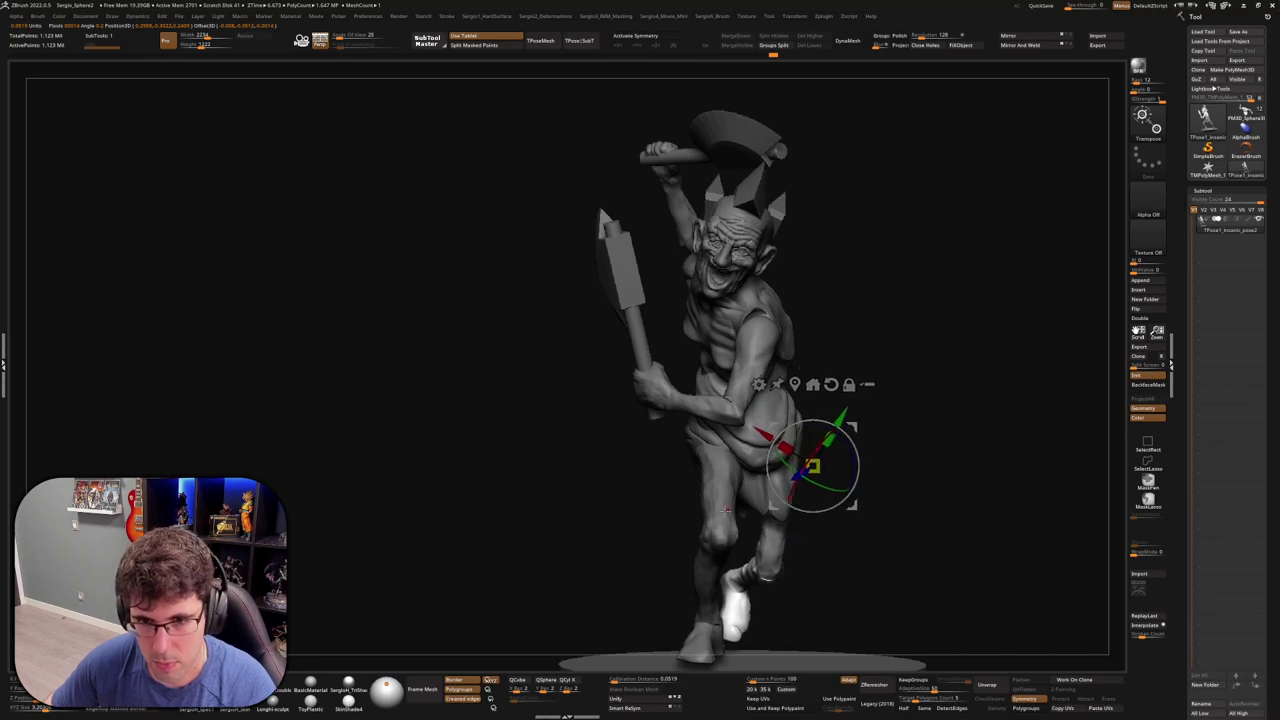
Bend the trailing lower leg outward at the knee
left_click(692, 517)
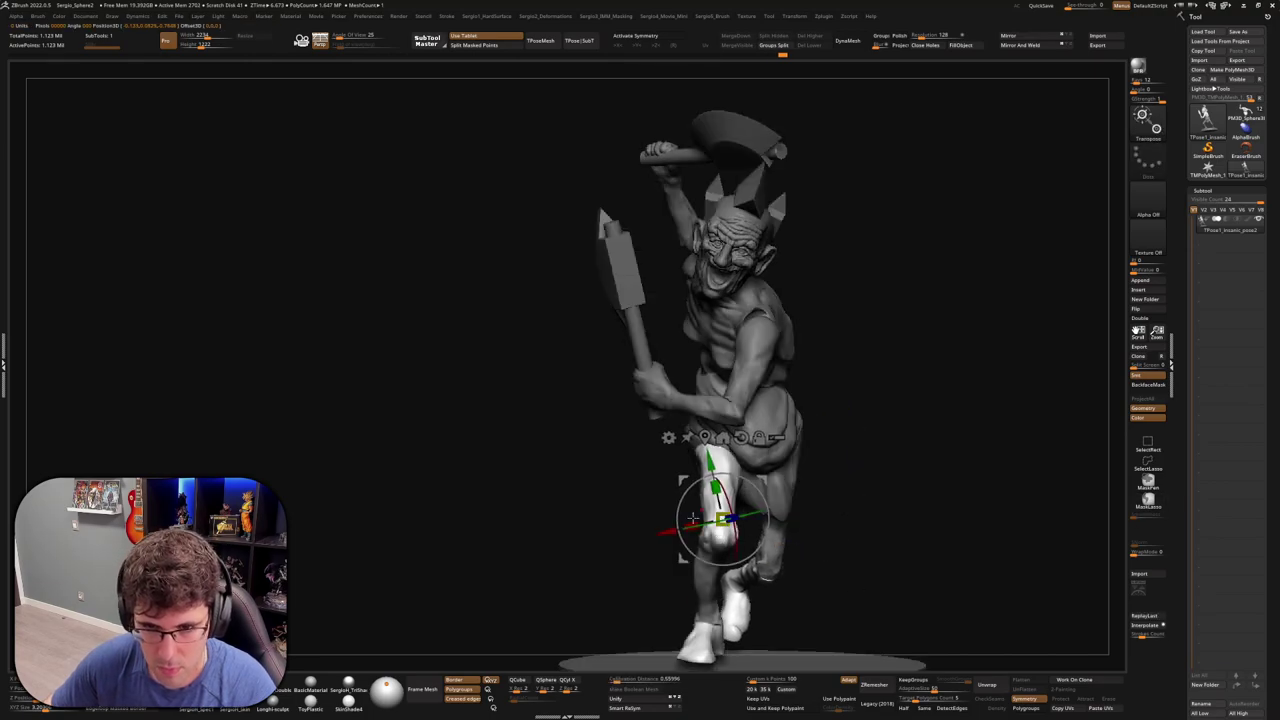
mouse_move(692, 517)
right_mouse_down()
mouse_move(834, 531)
mouse_move(775, 550)
right_mouse_up()
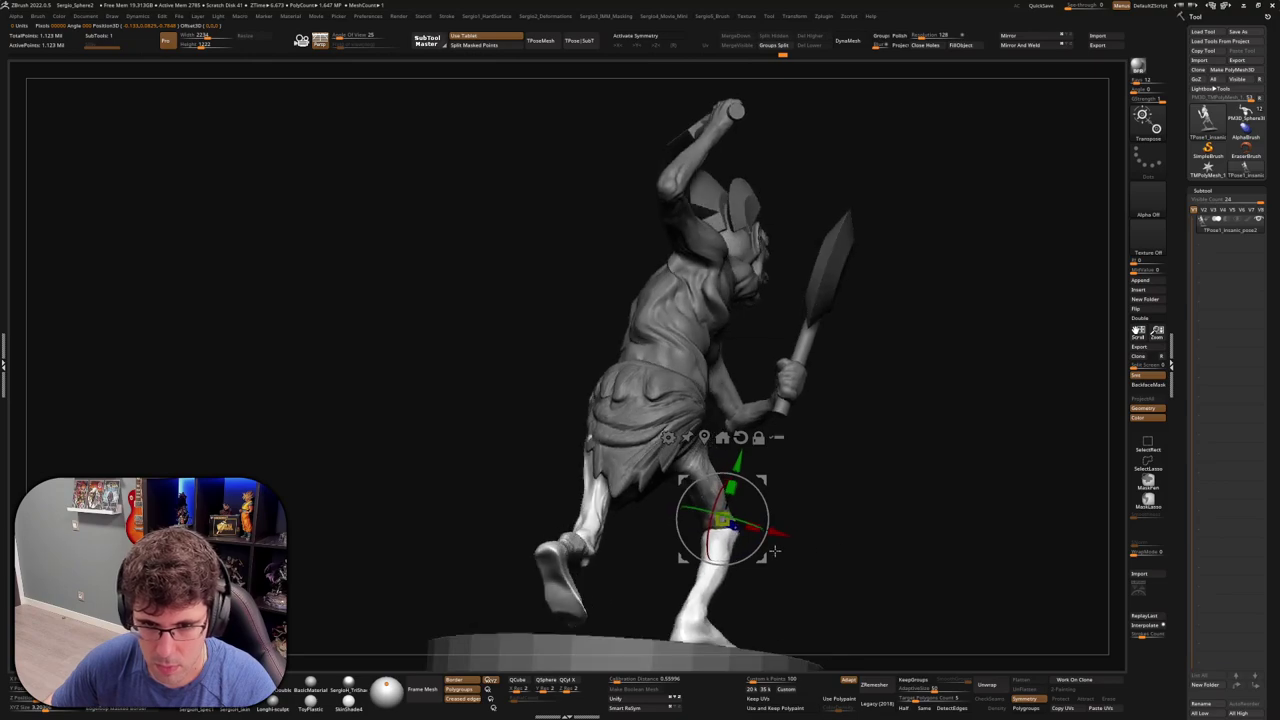
mouse_move(443, 340)
right_mouse_down()
mouse_move(713, 590)
mouse_move(713, 540)
right_mouse_up()
left_click_drag(718, 498, 730, 502)
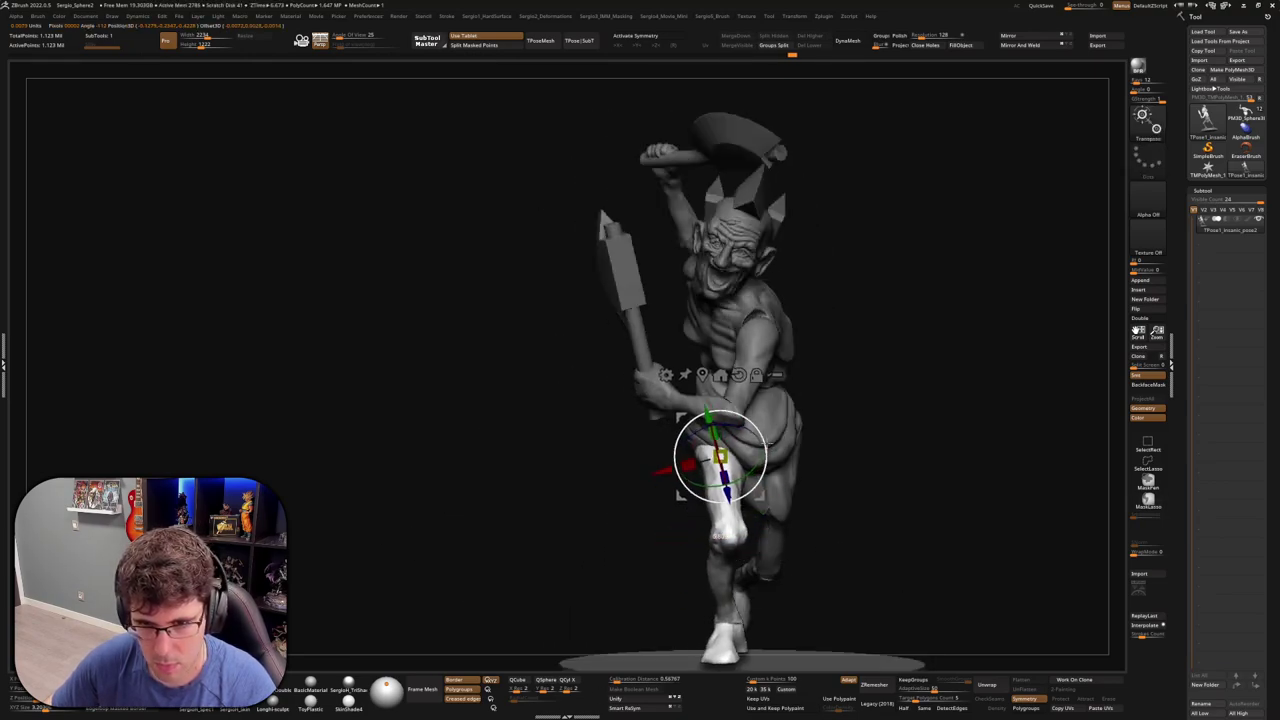
Mask the lower leg and foot, then leave Transpose posing mode
left_click(776, 555)
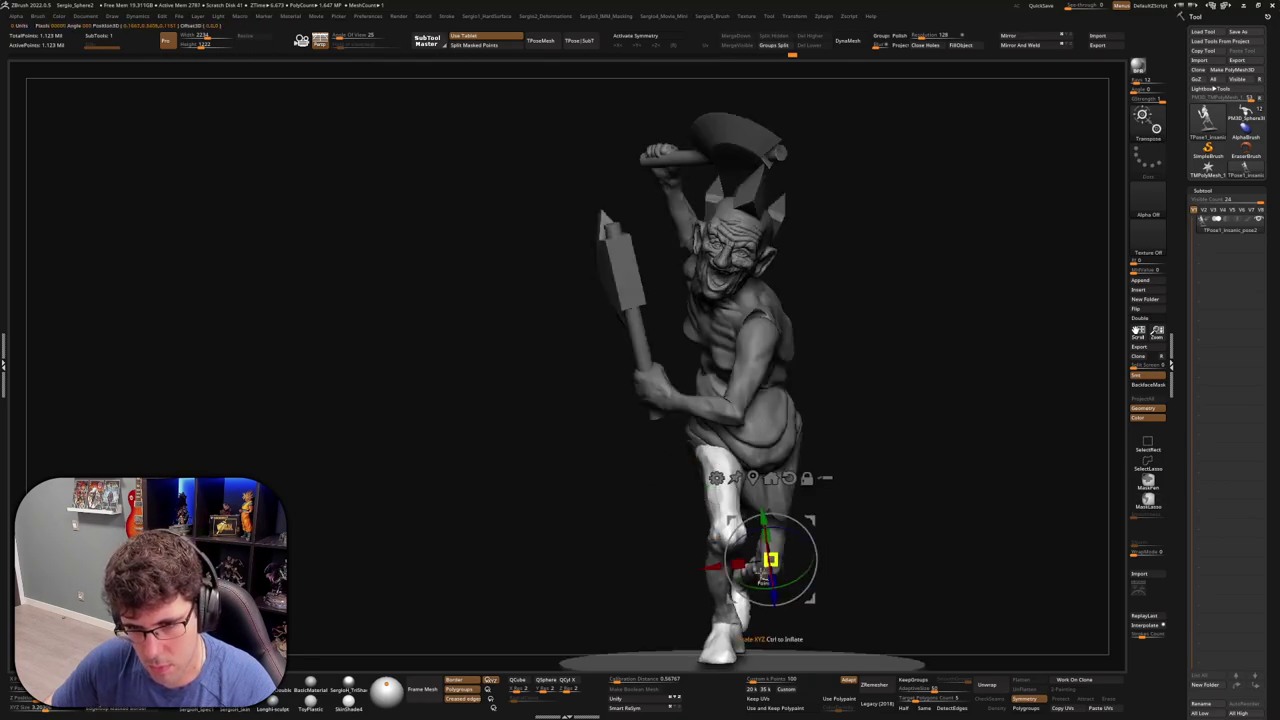
right_click_drag(720, 573, 677, 582)
left_click_drag(740, 650, 806, 608, "ctrl")
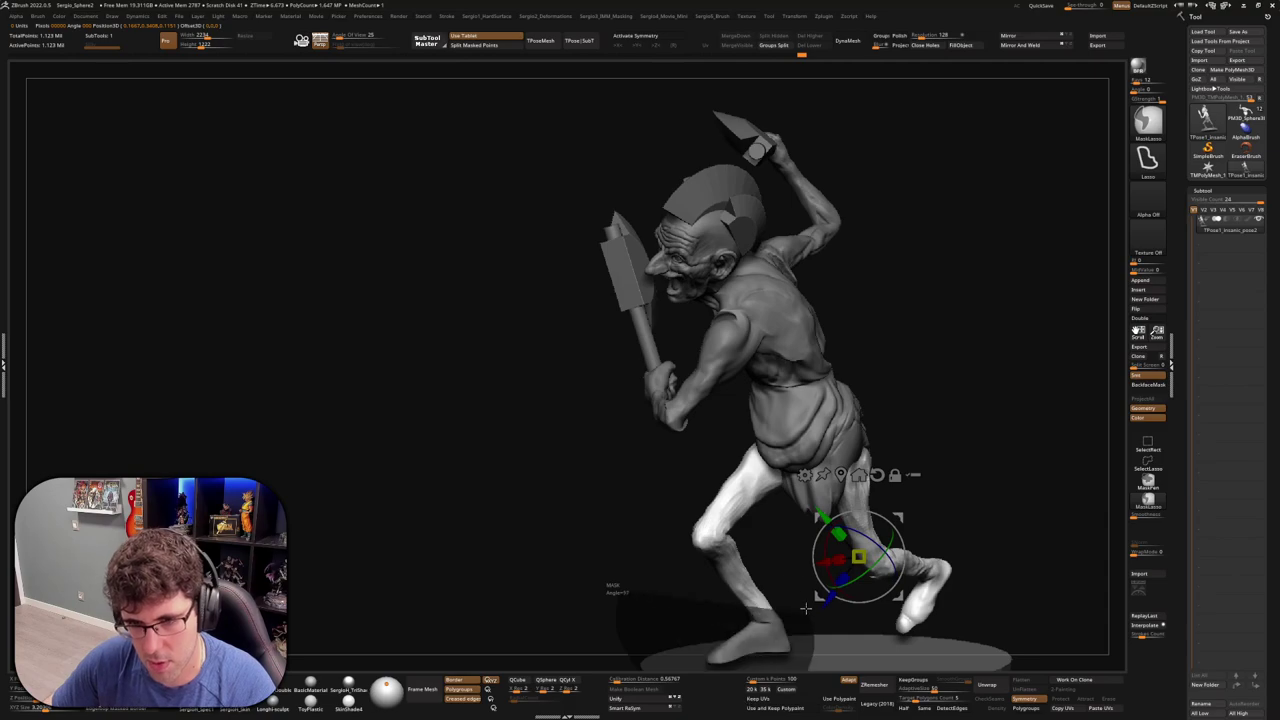
right_click_drag(796, 503, 859, 634)
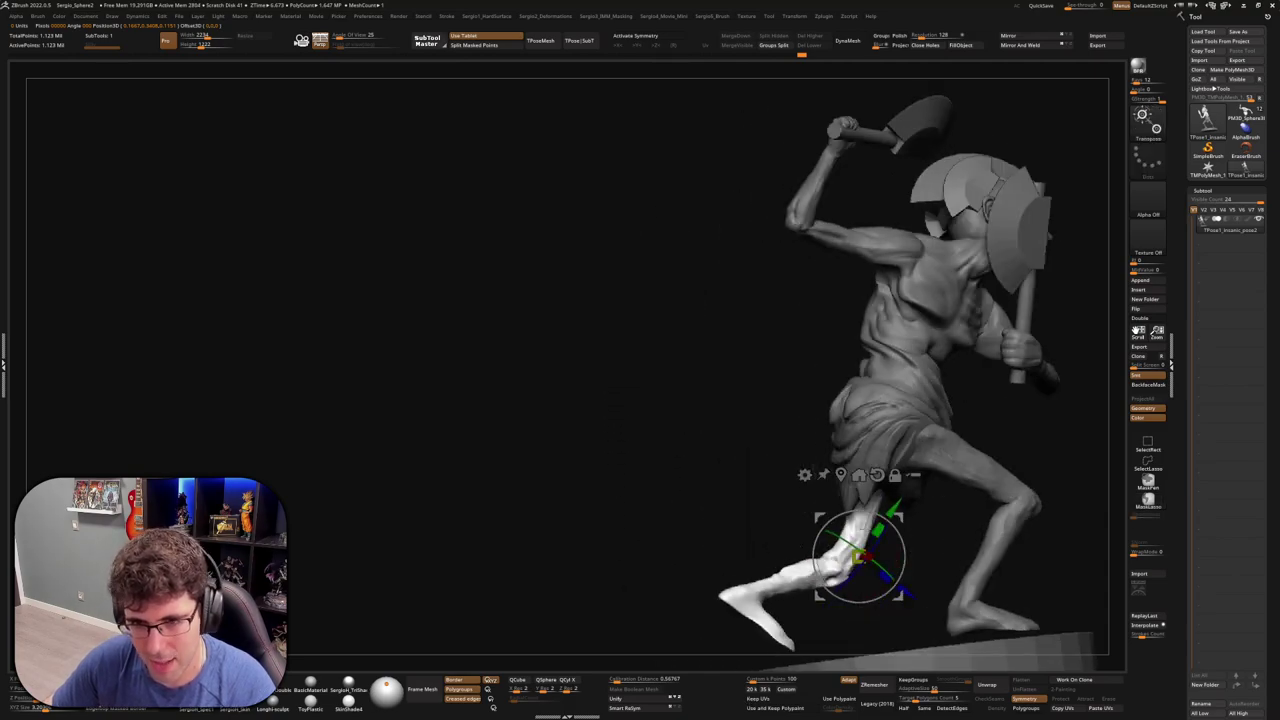
mouse_move(822, 516)
right_mouse_down()
mouse_move(760, 530)
mouse_move(686, 520)
mouse_move(734, 521)
mouse_move(723, 543)
mouse_move(688, 535)
mouse_move(820, 574)
right_mouse_up()
key("q")
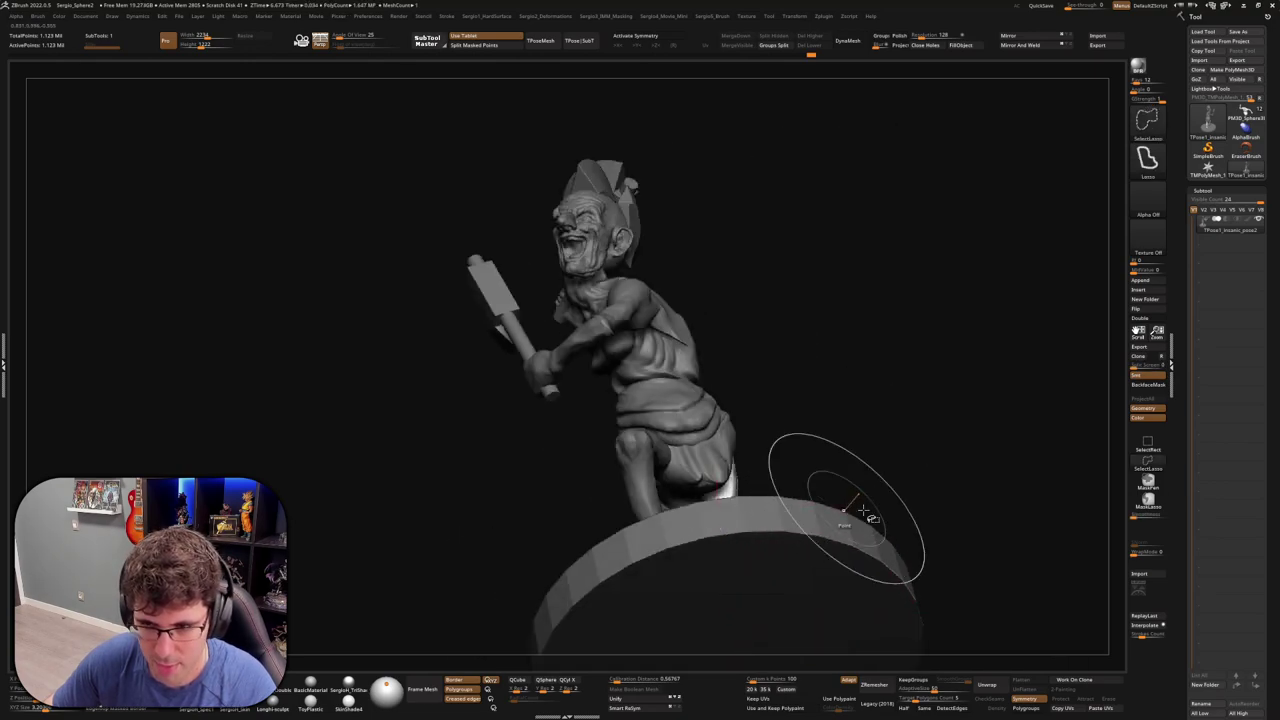
Hide the round base with Ctrl+Shift SelectRect and an inverted visibility drag
left_click(1147, 445)
mouse_move(986, 492)
left_mouse_down("ctrl+shift")
mouse_move(889, 480)
mouse_move(789, 566)
left_mouse_up("ctrl+shift")
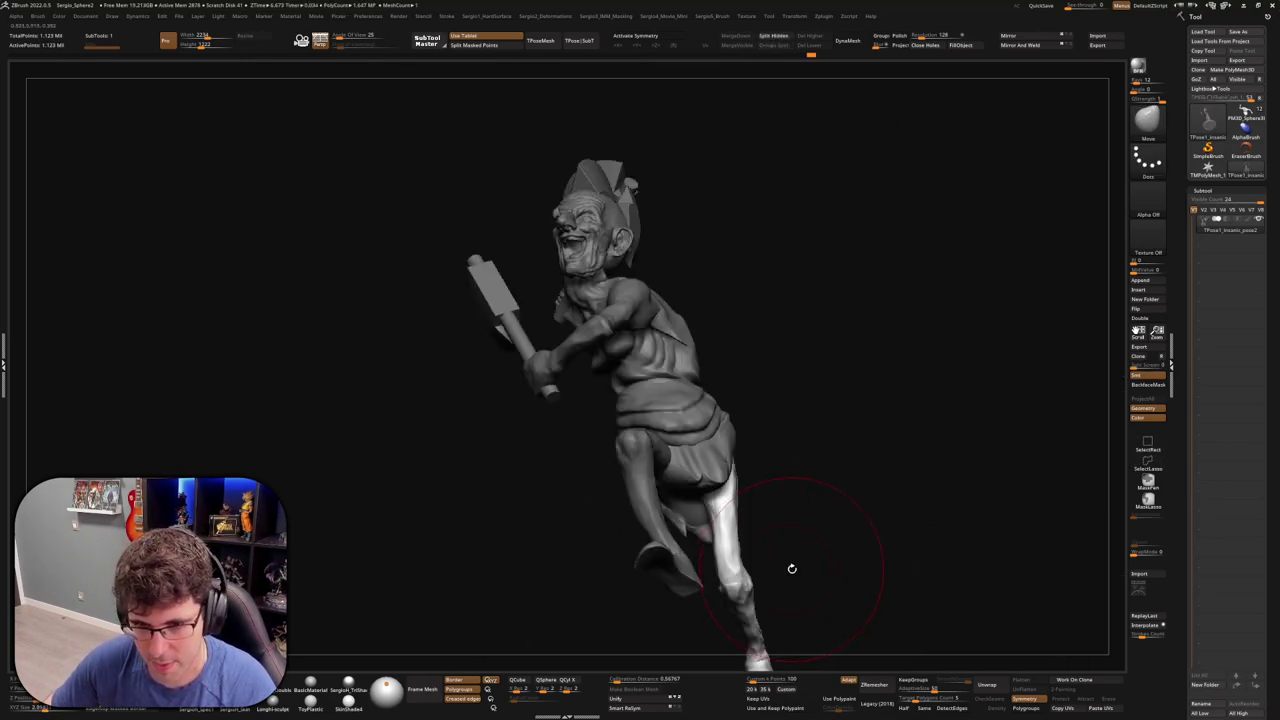
mouse_move(789, 566)
right_mouse_down()
mouse_move(775, 600)
mouse_move(755, 500)
mouse_move(793, 510)
right_mouse_up()
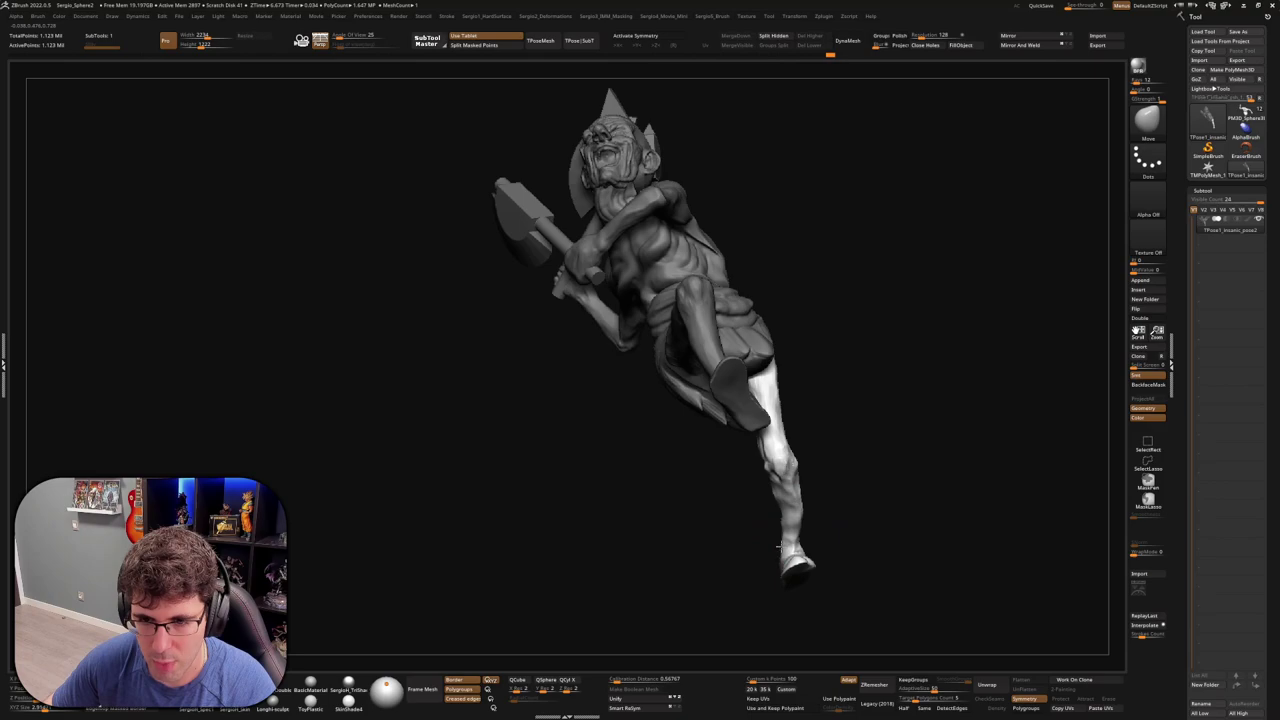
mouse_move(779, 546)
right_mouse_down()
mouse_move(791, 524)
mouse_move(760, 505)
mouse_move(774, 434)
mouse_move(775, 499)
mouse_move(866, 486)
right_mouse_up()
Rotate the free leg further back from a thigh pivot
key("w")
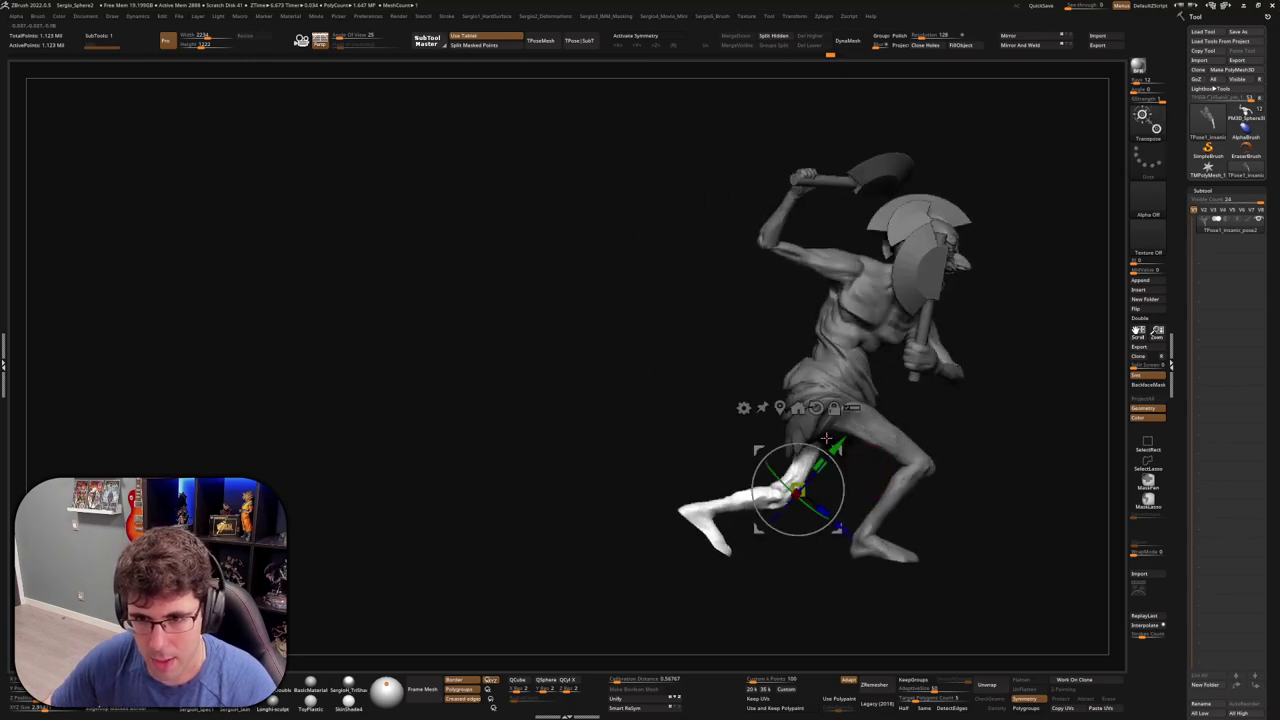
mouse_move(848, 453)
left_mouse_down()
mouse_move(847, 365)
mouse_move(851, 393)
left_mouse_up()
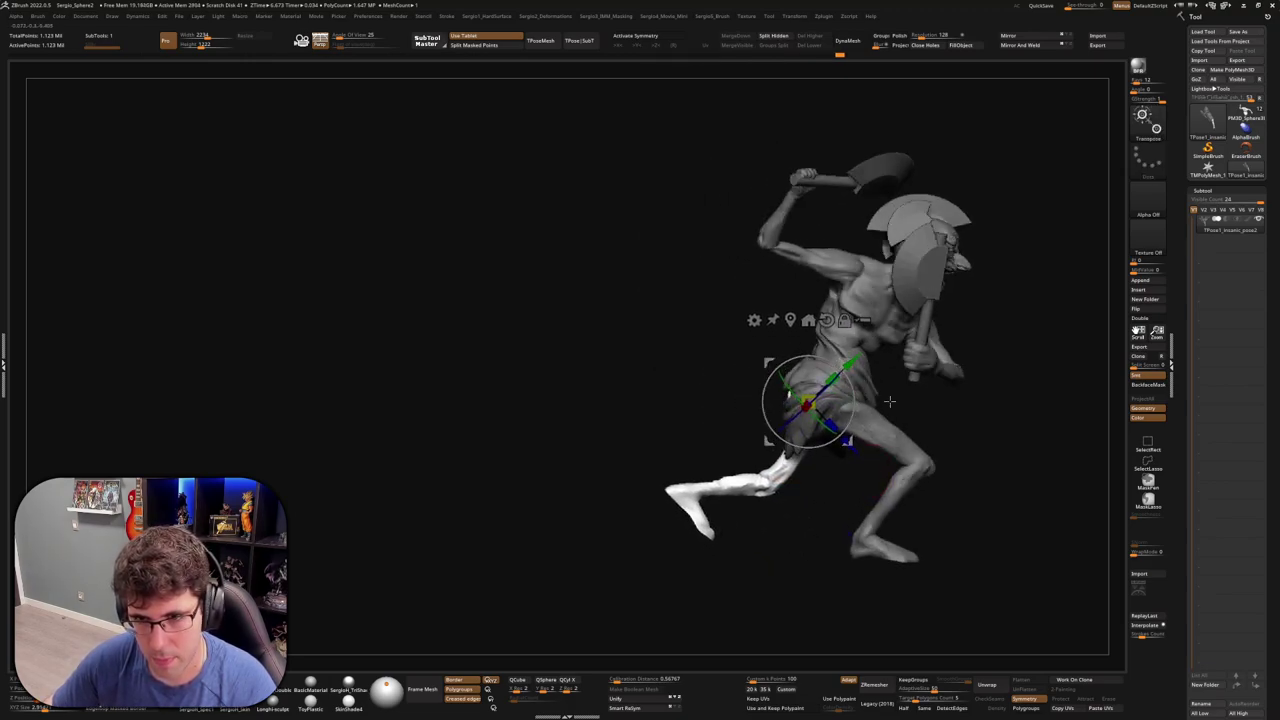
right_click_drag(889, 401, 850, 364)
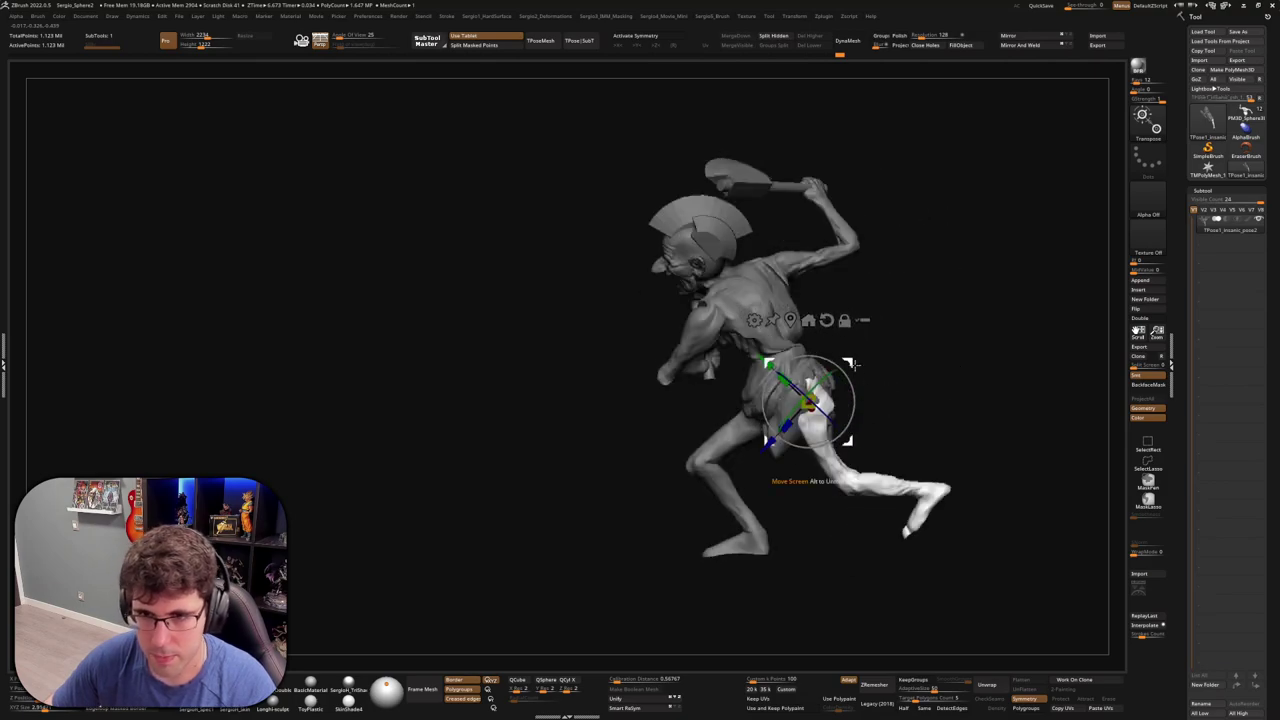
left_click_drag(850, 364, 860, 392)
mouse_move(859, 394)
right_mouse_down()
mouse_move(903, 380)
mouse_move(865, 408)
mouse_move(894, 417)
mouse_move(850, 410)
mouse_move(759, 333)
right_mouse_up()
Clear the mask from the goblin and review the pose from the front
key("q")
left_click(920, 429, "ctrl")
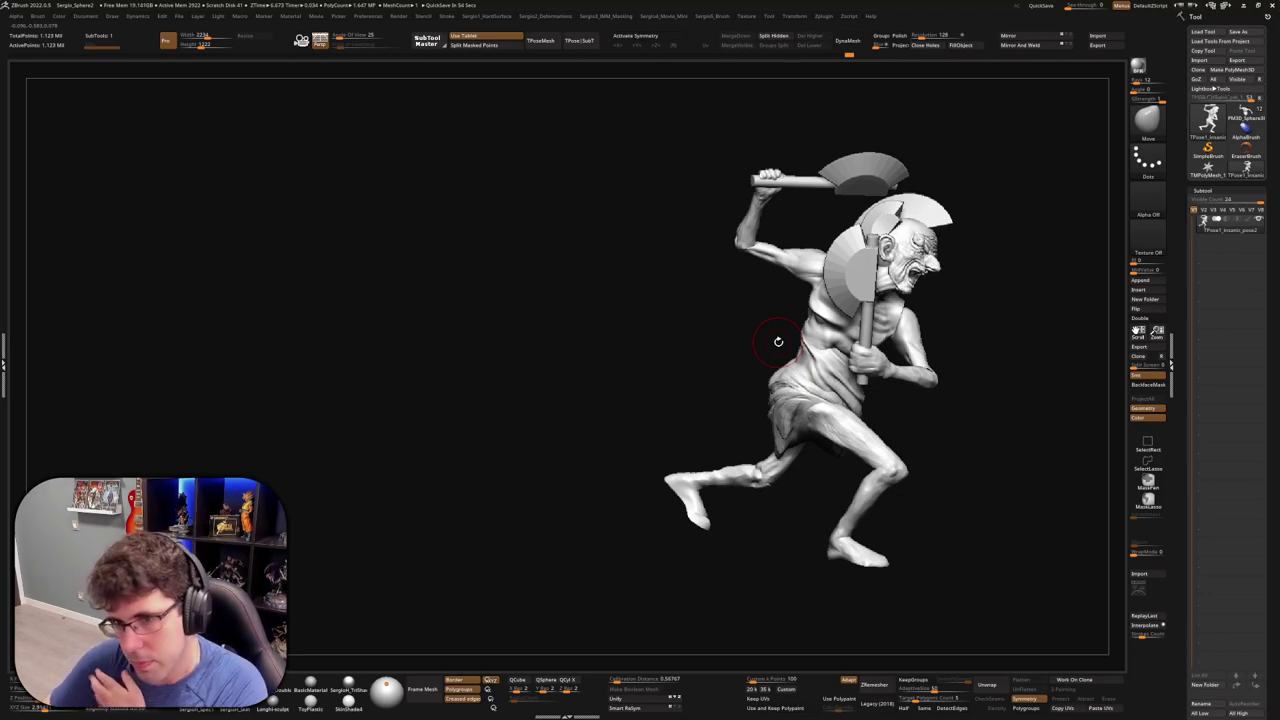
mouse_move(778, 341)
left_mouse_down()
mouse_move(971, 363)
mouse_move(949, 366)
mouse_move(920, 326)
left_mouse_up()
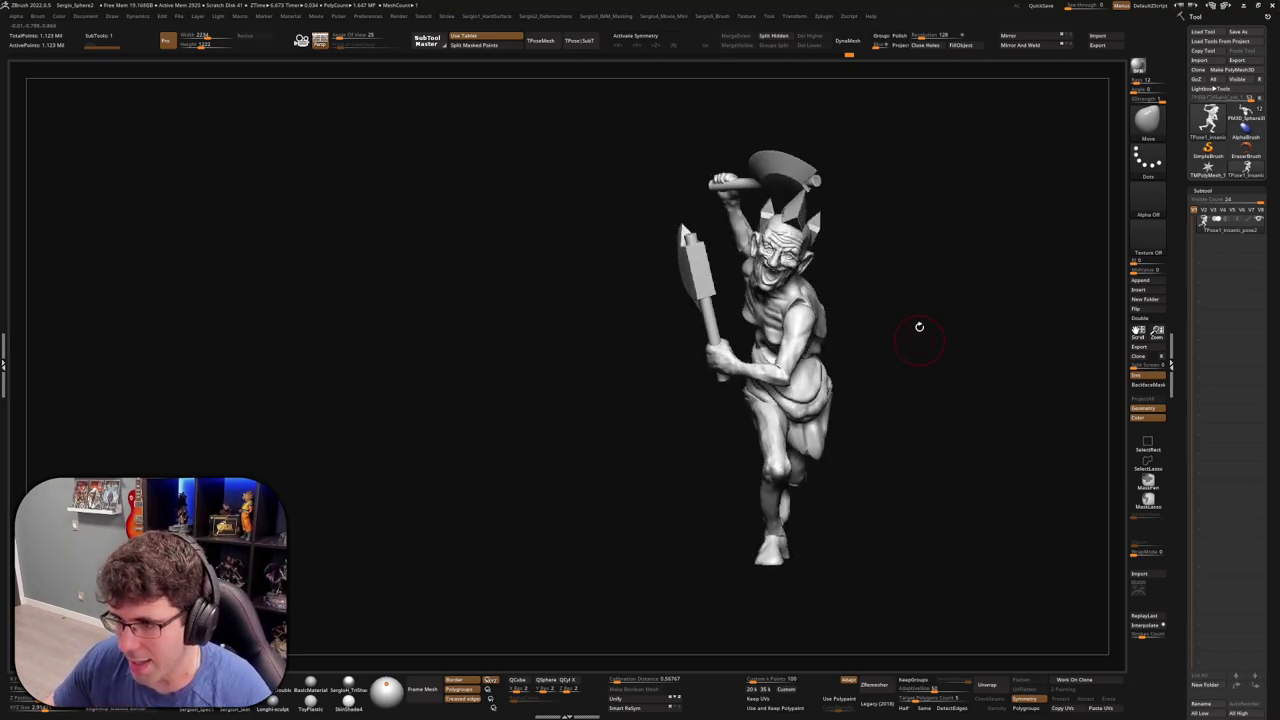
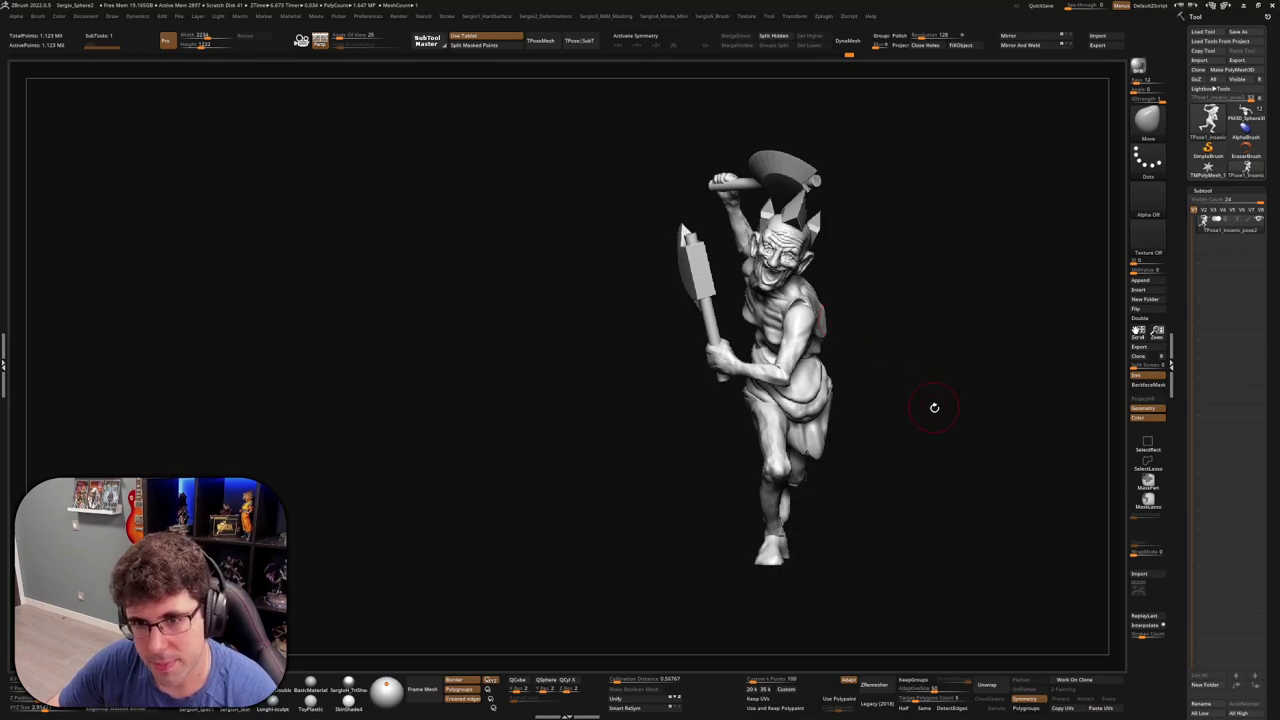
Select the third posed warrior subtool and solo it, hiding the round base and other poses
left_click_drag(935, 408, 860, 420)
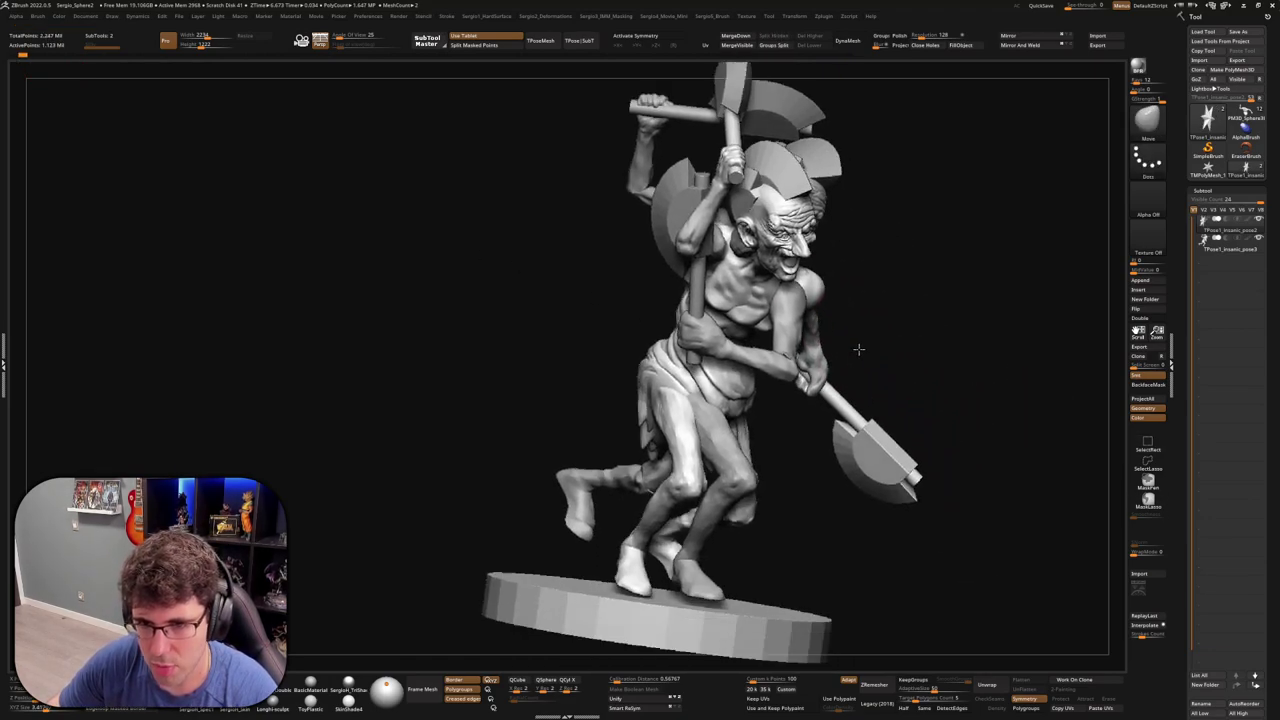
left_click(1212, 232)
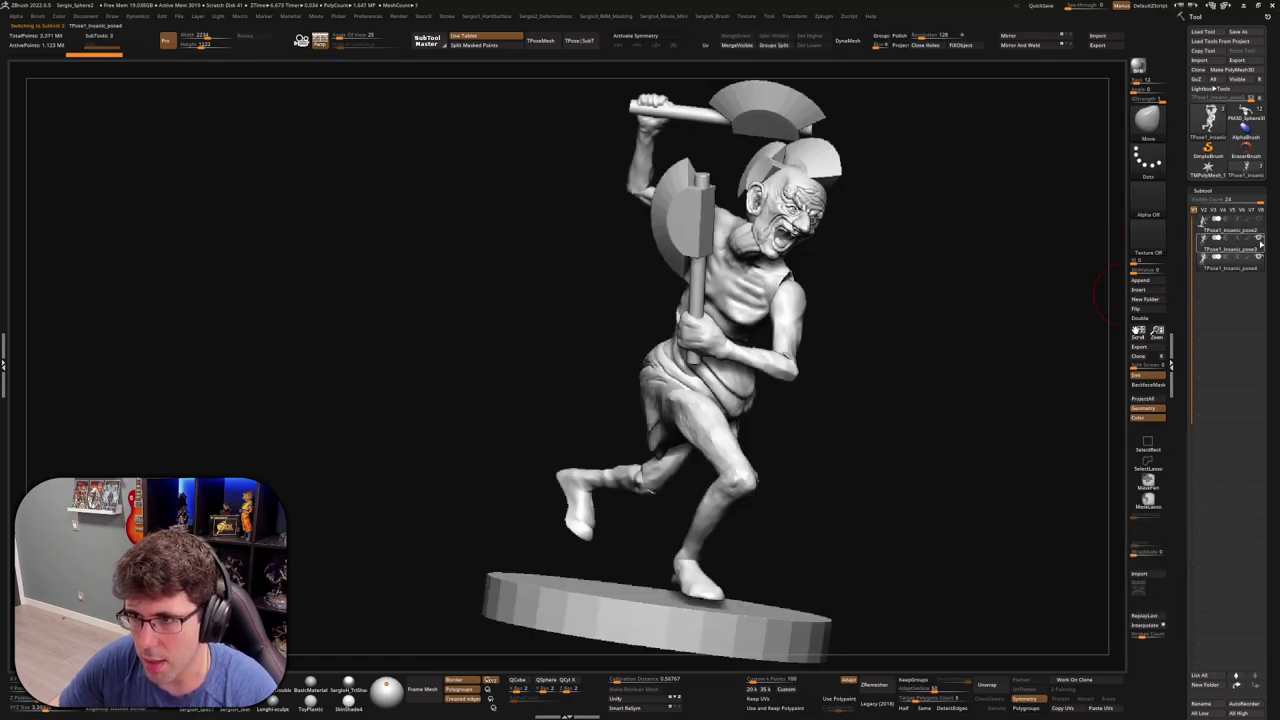
left_click(818, 598, "ctrl+shift")
mouse_move(897, 512)
left_mouse_down("ctrl+shift")
mouse_move(897, 450)
mouse_move(906, 457)
left_mouse_up("ctrl+shift")
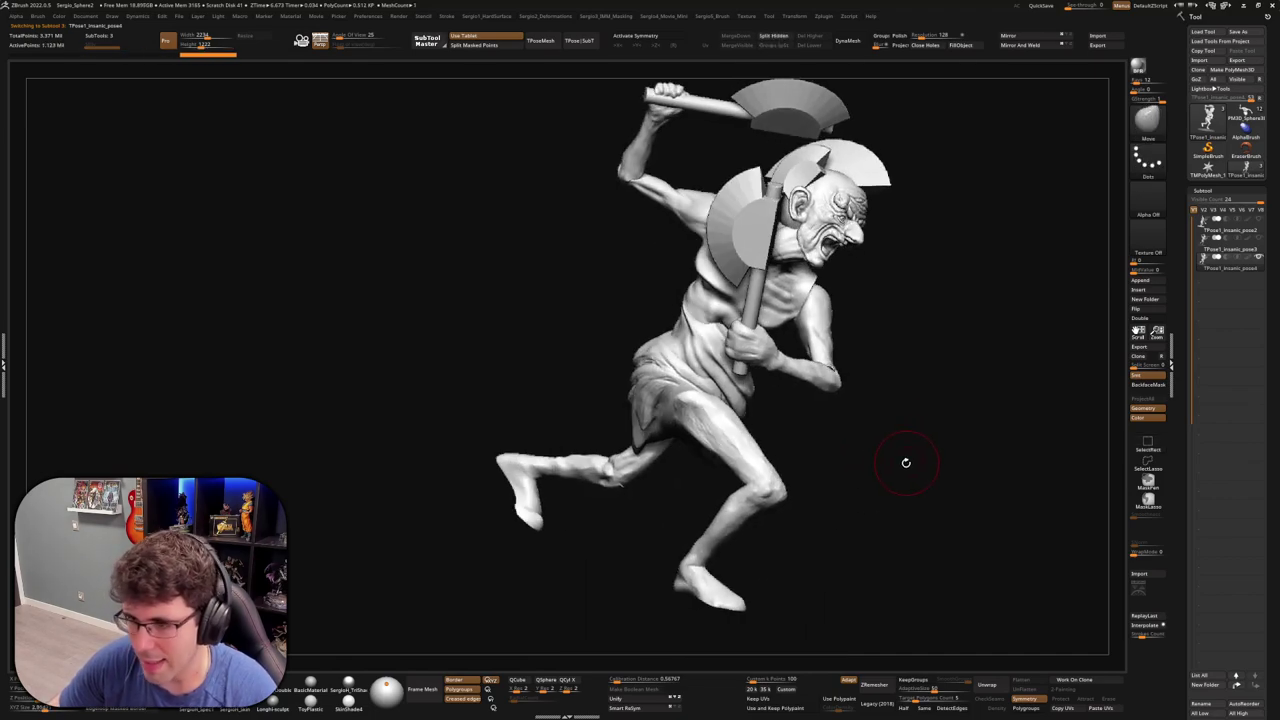
left_click_drag(823, 463, 836, 426)
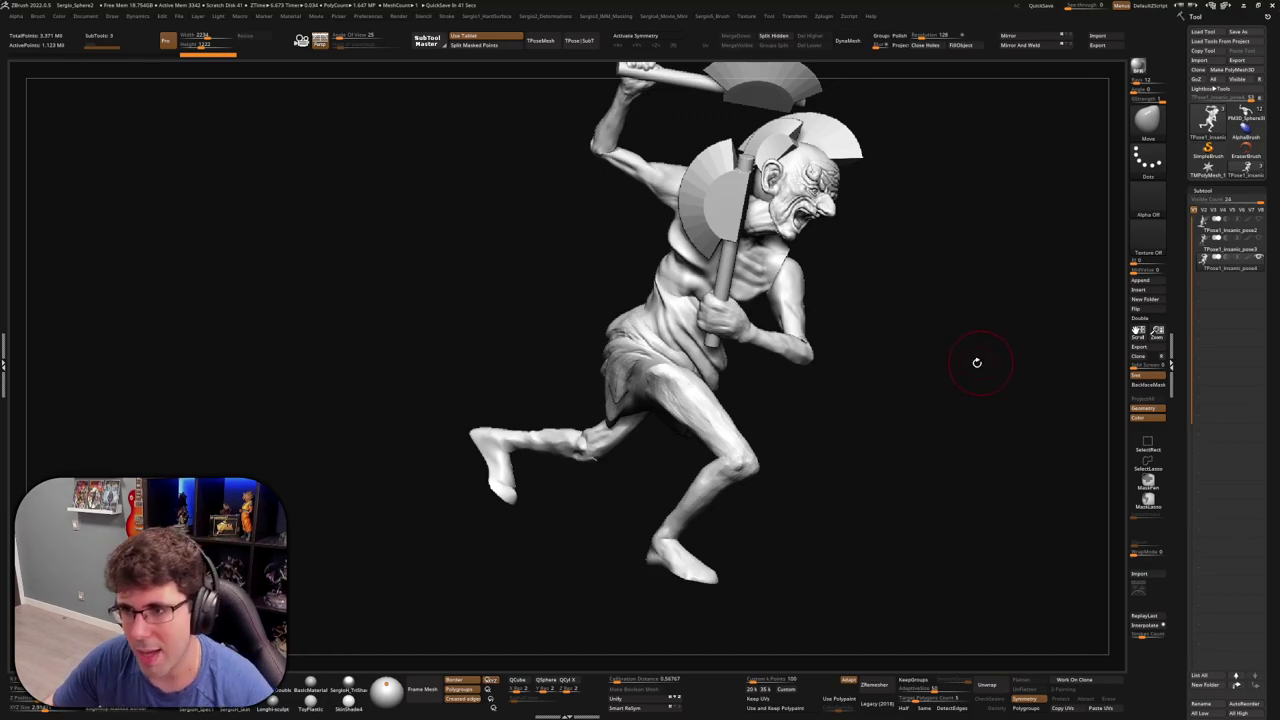
left_click_drag(977, 362, 1040, 330)
left_click(1140, 280)
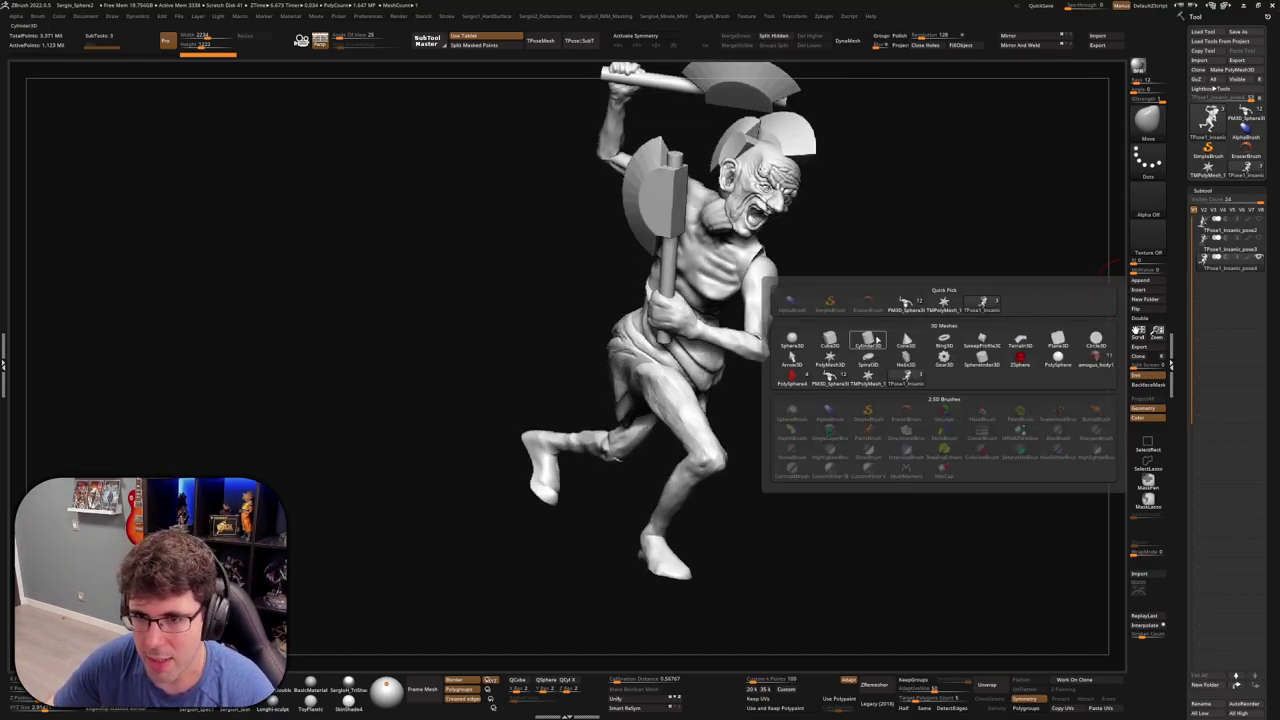
left_click(876, 341)
left_click_drag(1003, 343, 961, 666)
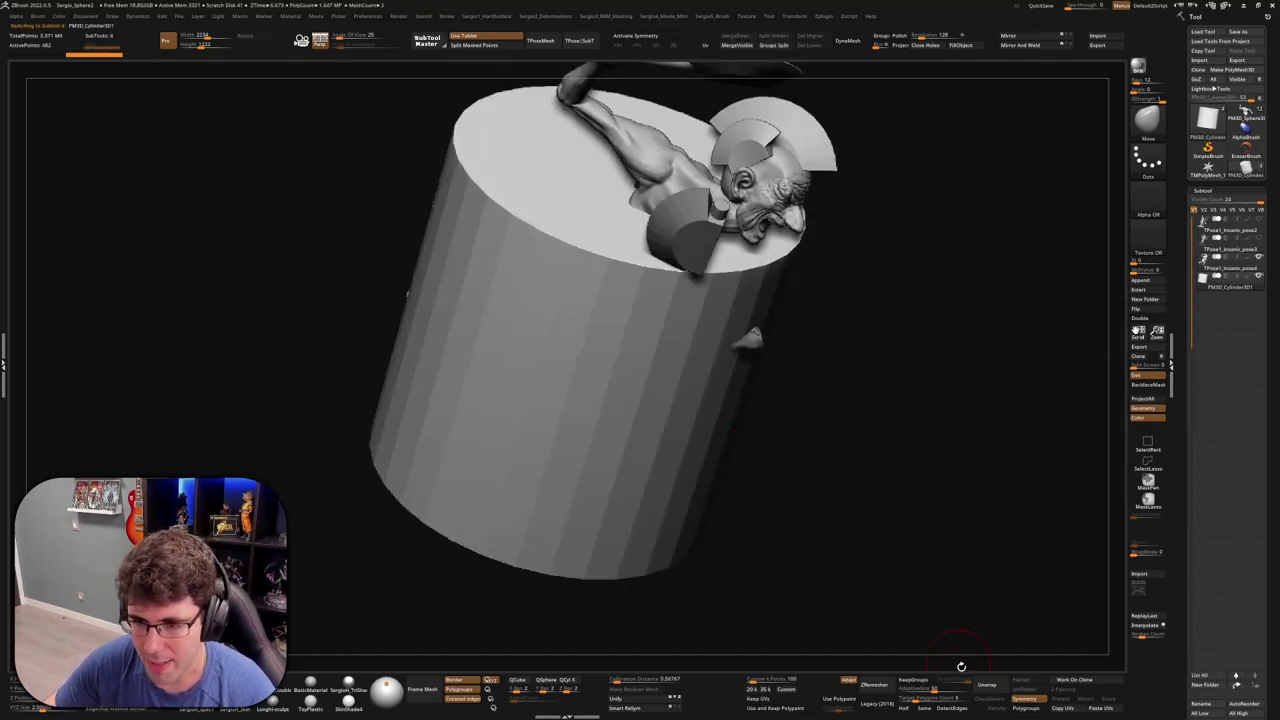
left_click(987, 684)
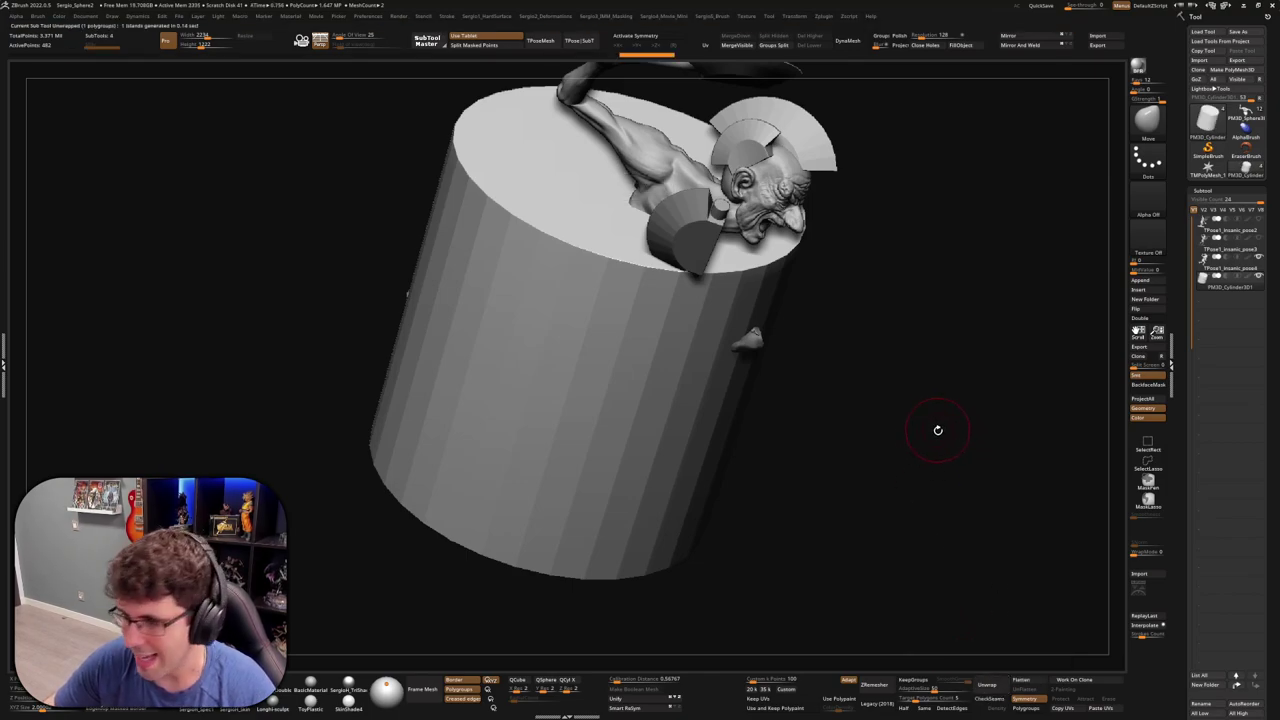
key("ctrl+d")
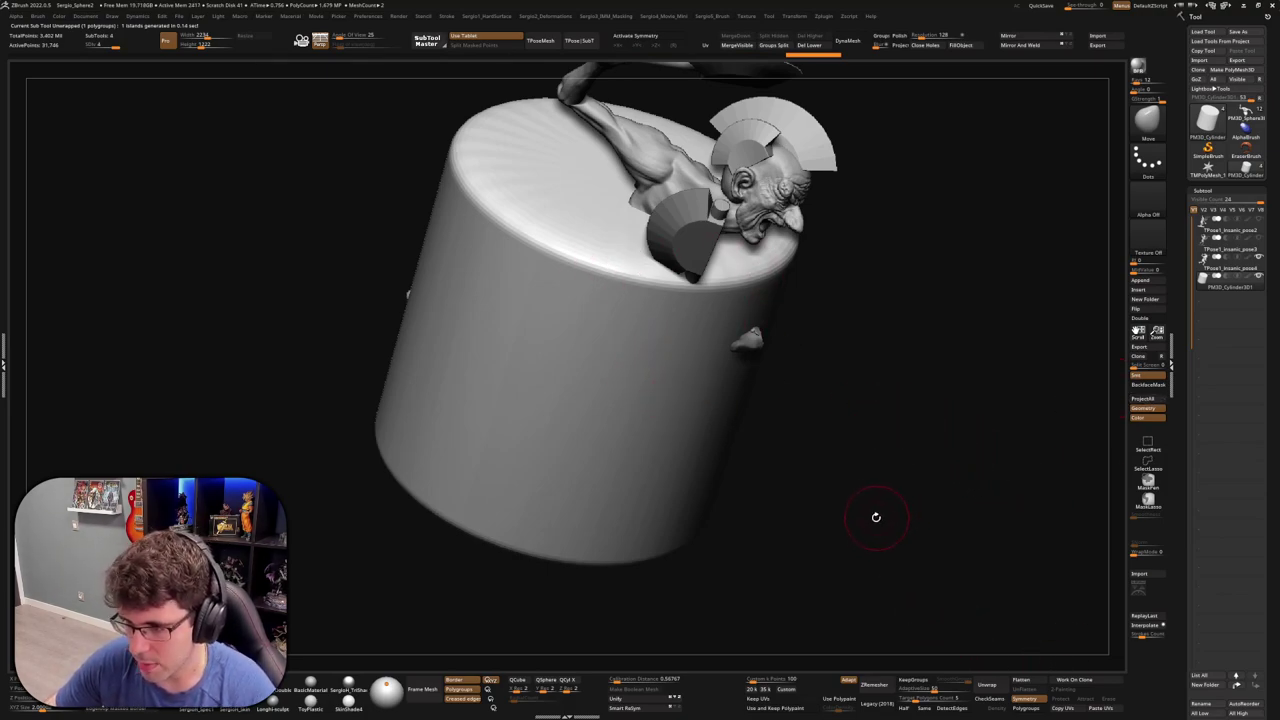
left_click_drag(876, 517, 880, 503)
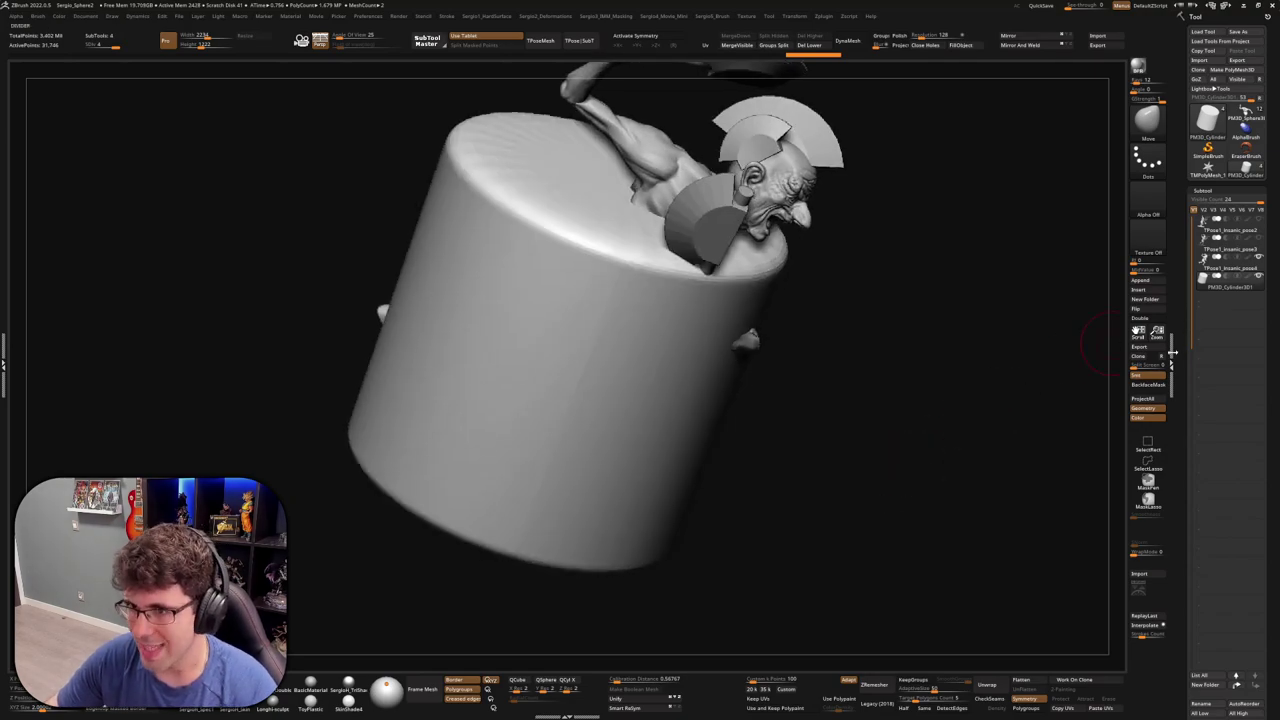
left_click(1163, 360)
mouse_move(980, 405)
left_mouse_down()
mouse_move(862, 408)
mouse_move(886, 428)
mouse_move(863, 420)
mouse_move(826, 356)
mouse_move(870, 420)
mouse_move(881, 477)
mouse_move(805, 400)
left_mouse_up()
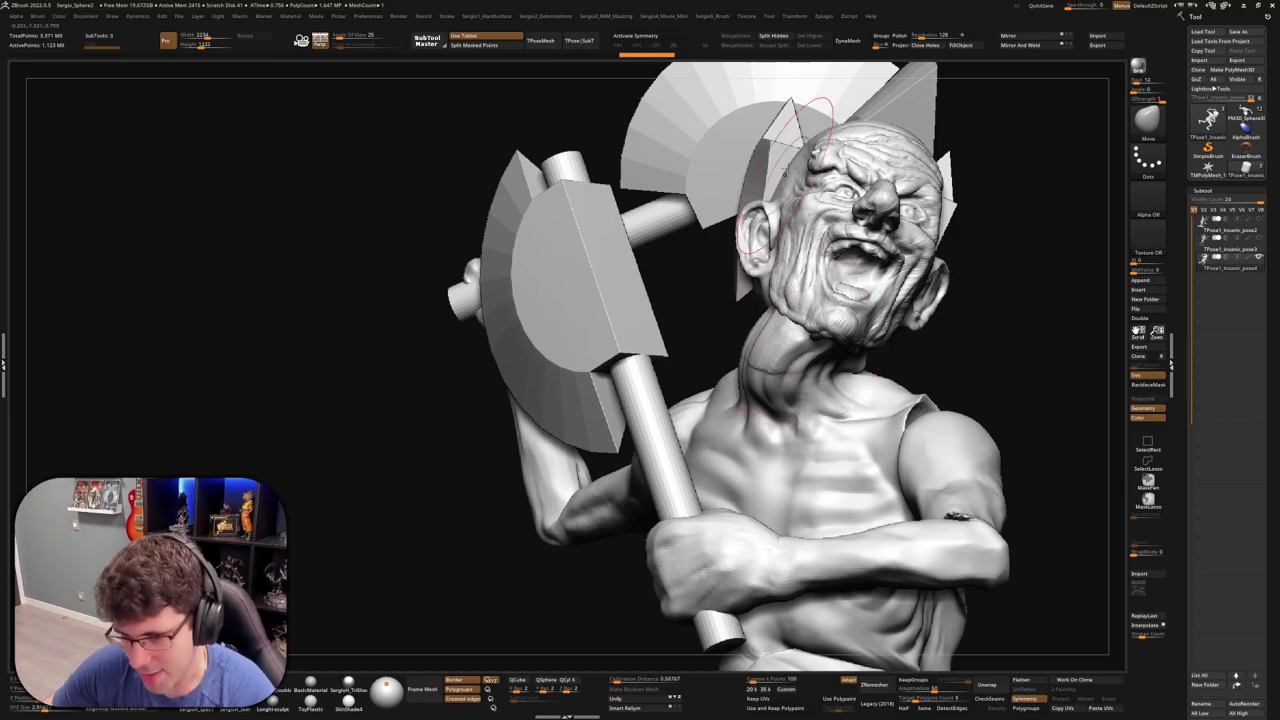
Pick a Smooth brush and smooth out the warrior's belly
mouse_move(790, 165)
left_mouse_down()
mouse_move(880, 440)
mouse_move(938, 453)
mouse_move(931, 414)
left_mouse_up()
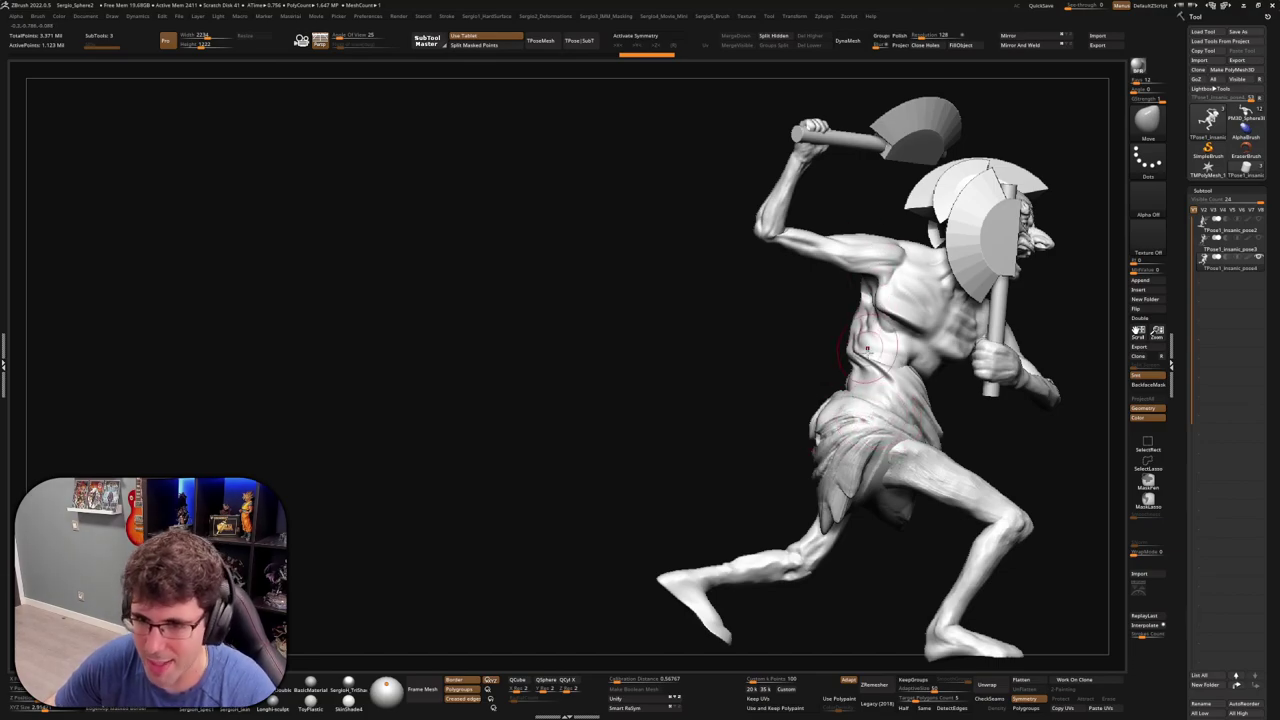
mouse_move(856, 346)
left_mouse_down()
mouse_move(847, 432)
mouse_move(891, 346)
left_mouse_up()
right_click_drag(898, 412, 918, 440)
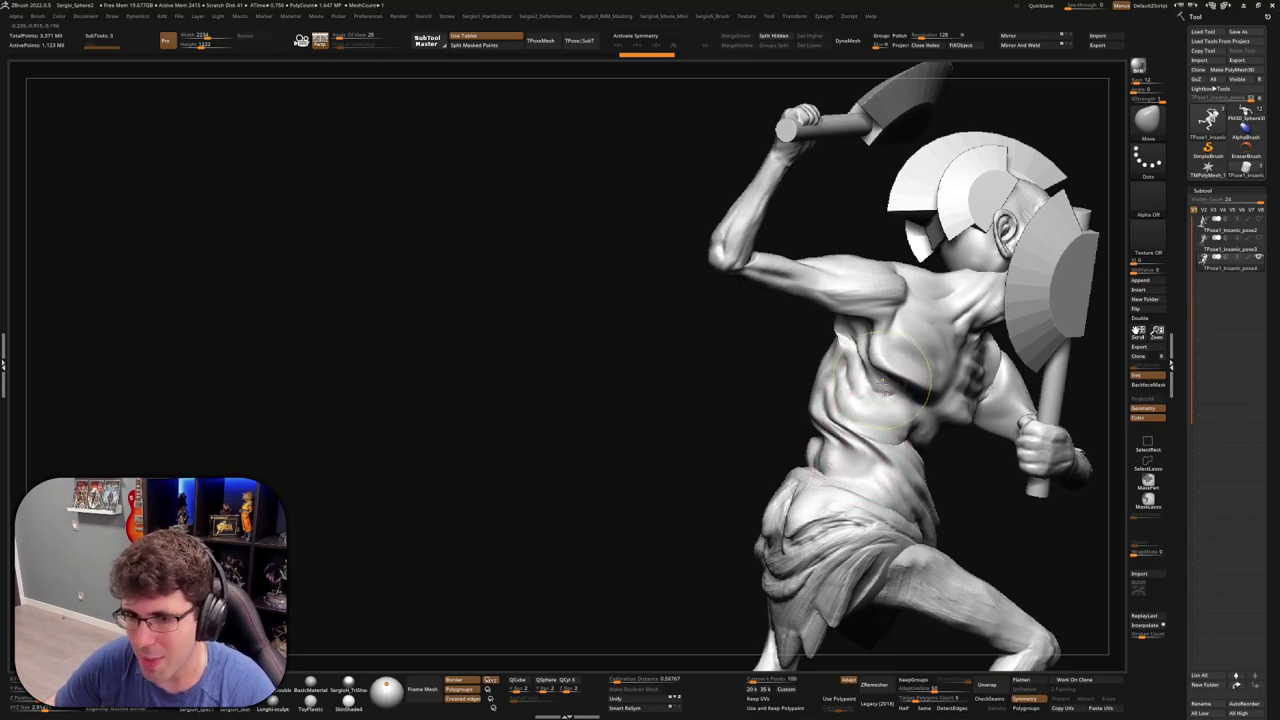
mouse_move(881, 385)
right_mouse_down("ctrl")
mouse_move(882, 452)
mouse_move(860, 420)
right_mouse_up("ctrl")
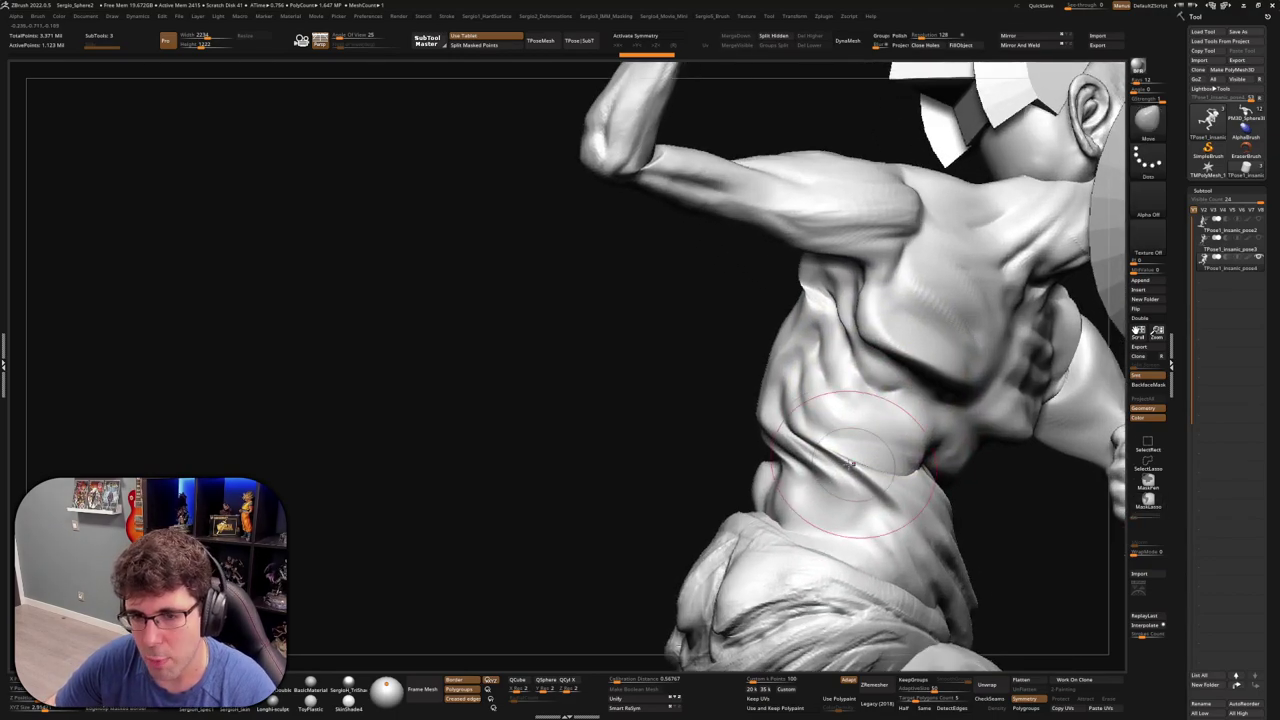
key("b")
left_click(899, 512)
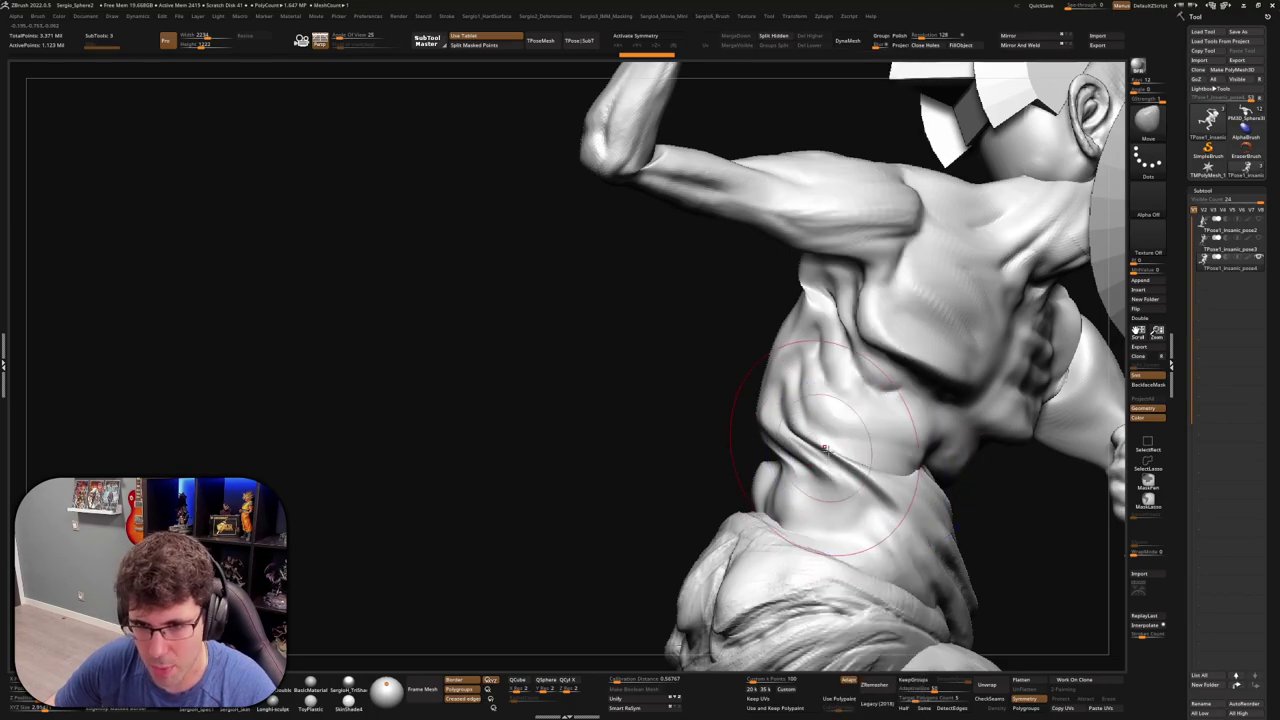
left_click_drag(790, 370, 860, 500)
left_click_drag(780, 400, 890, 480)
Smooth the side edge of the torso and the shoulder surface
right_click_drag(890, 480, 740, 420)
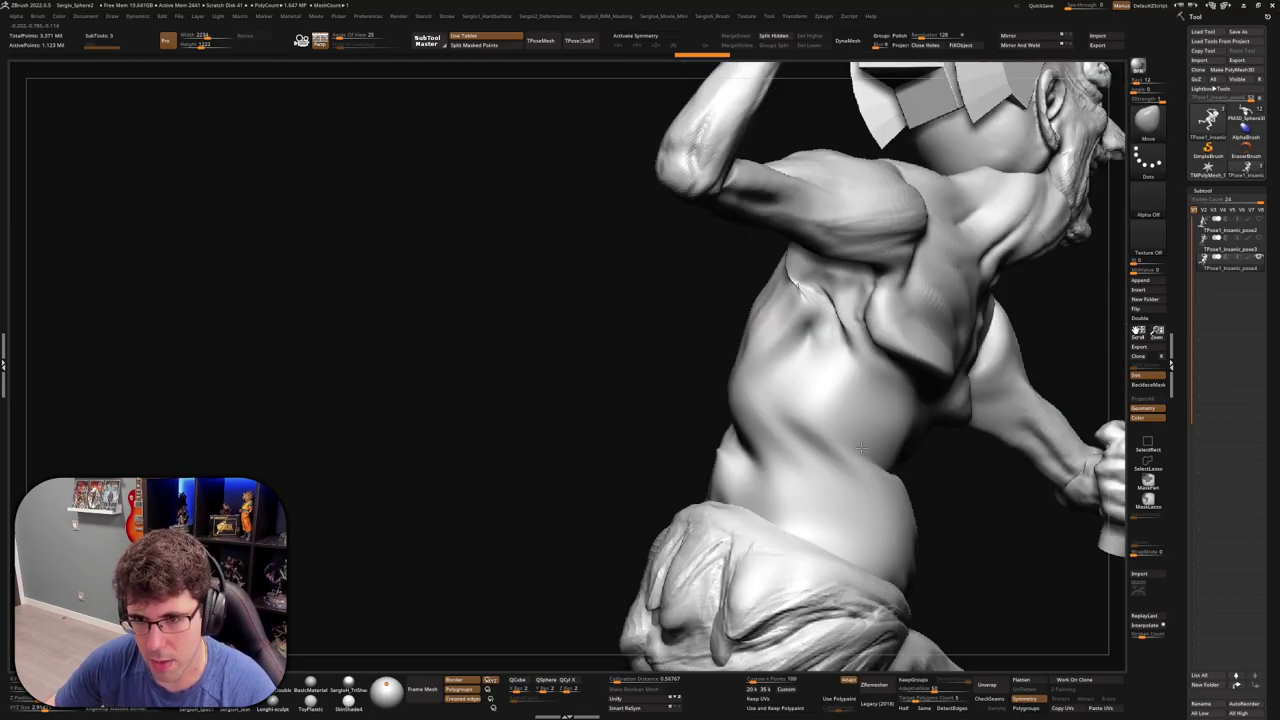
left_click_drag(745, 350, 725, 425)
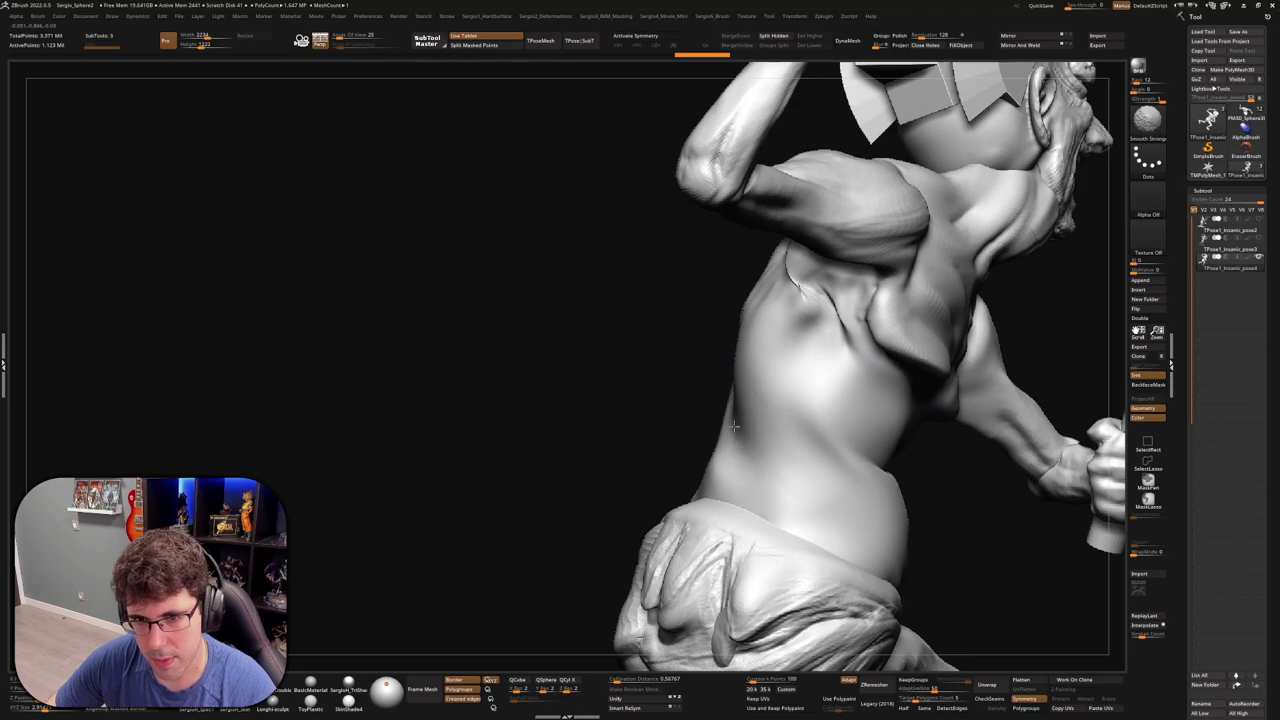
right_click_drag(733, 426, 857, 443)
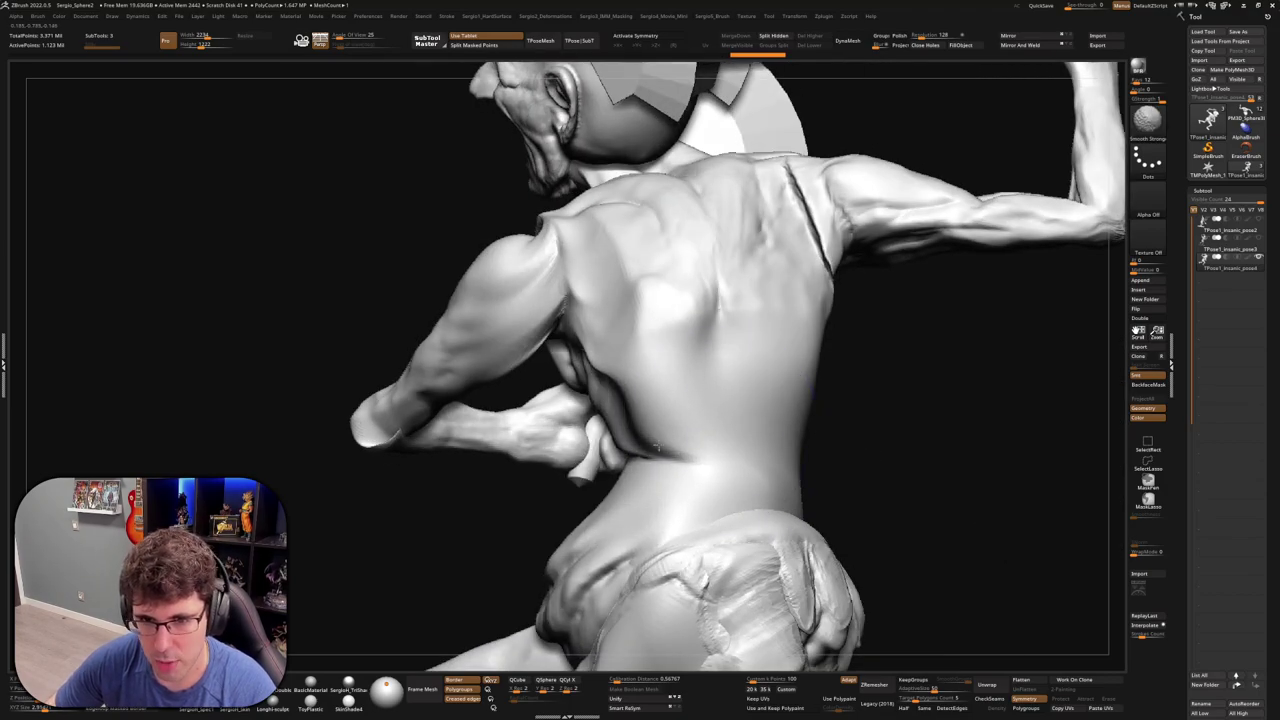
mouse_move(656, 448)
right_mouse_down()
mouse_move(624, 354)
mouse_move(656, 372)
right_mouse_up()
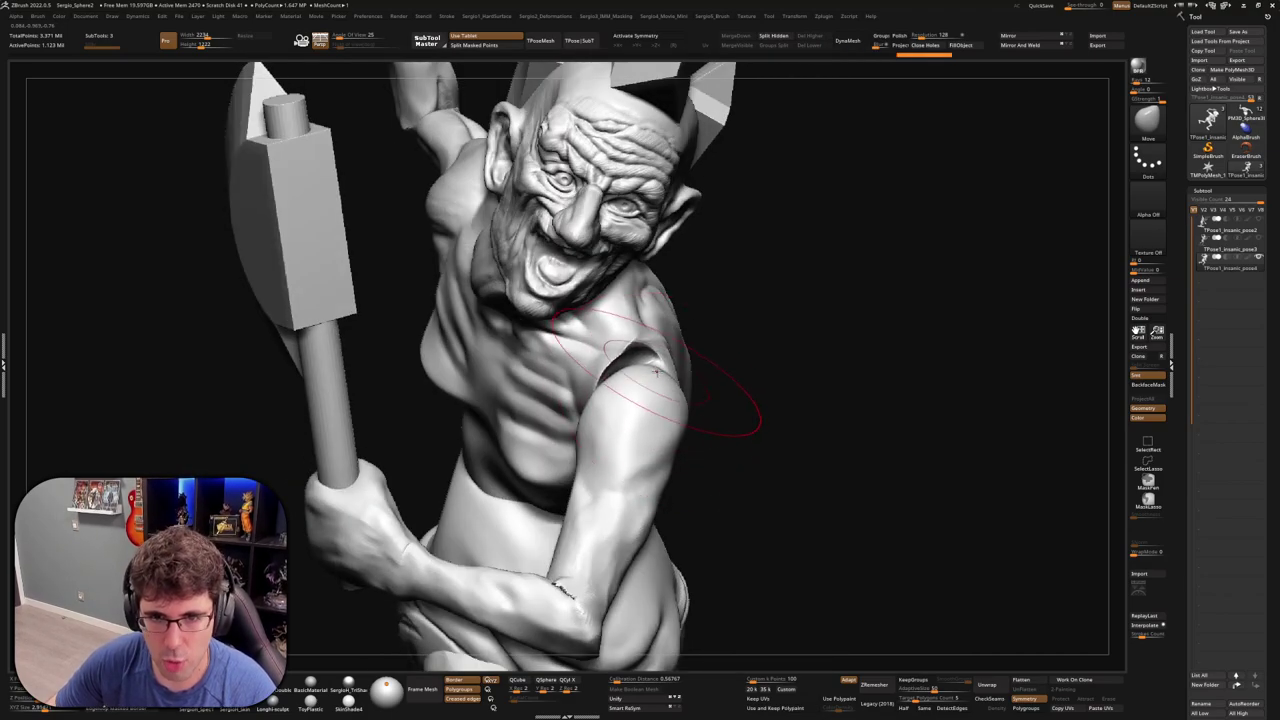
mouse_move(655, 372)
left_mouse_down("shift")
mouse_move(612, 383)
mouse_move(623, 400)
mouse_move(600, 395)
mouse_move(510, 463)
mouse_move(525, 472)
mouse_move(544, 463)
mouse_move(455, 433)
mouse_move(450, 475)
mouse_move(430, 465)
mouse_move(520, 460)
mouse_move(428, 455)
left_mouse_up("shift")
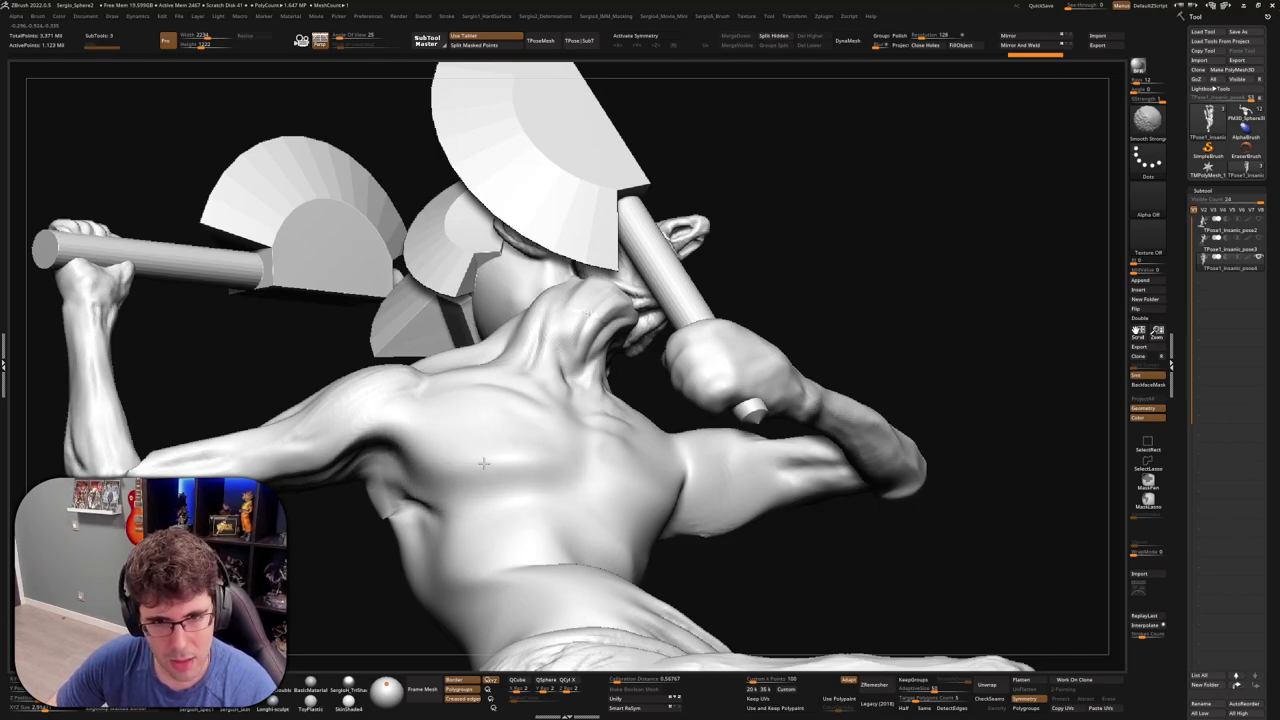
Smooth away the neck wrinkles and frame the whole figure
right_click_drag(483, 463, 459, 510)
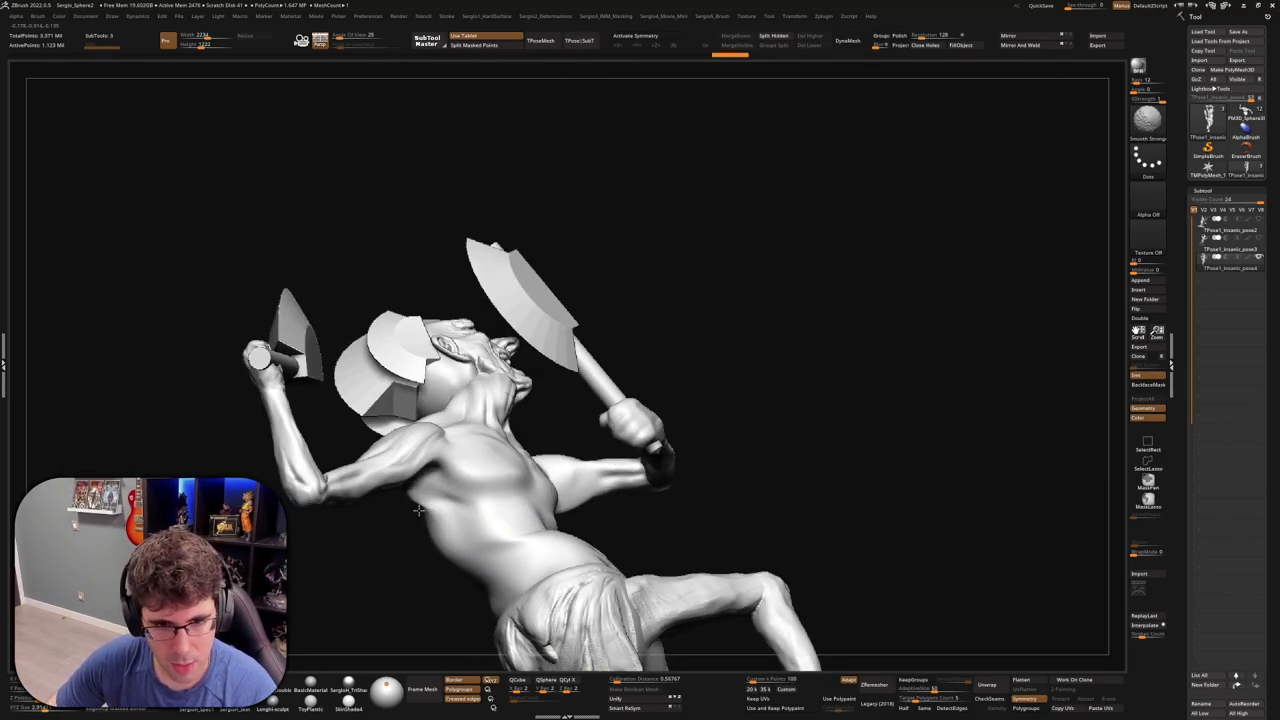
left_click_drag(415, 512, 392, 510)
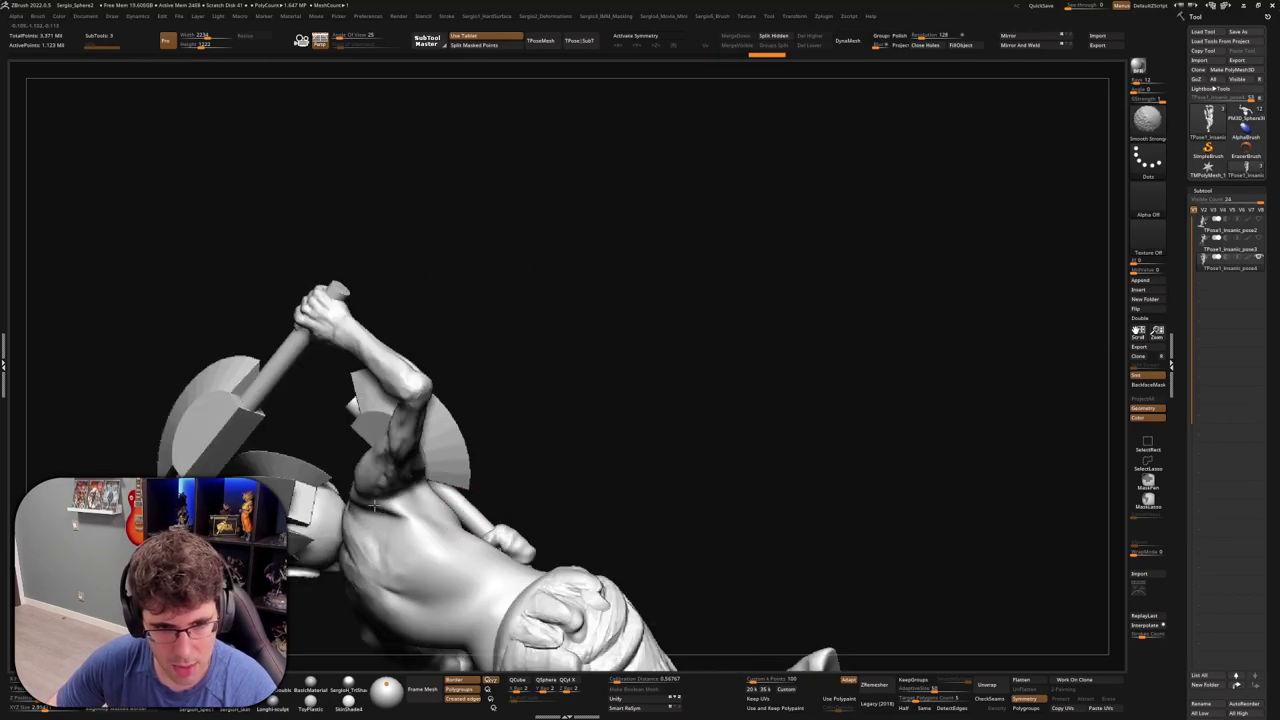
mouse_move(369, 508)
right_mouse_down("ctrl")
mouse_move(472, 453)
mouse_move(440, 497)
right_mouse_up("ctrl")
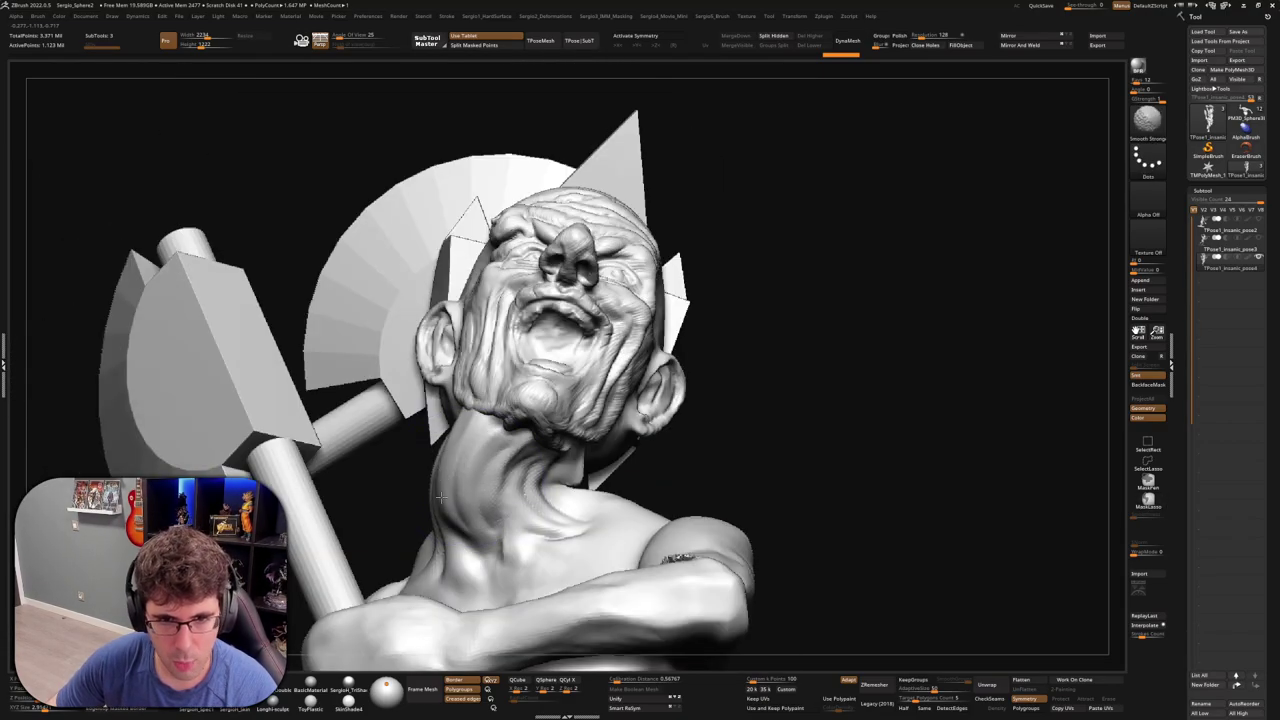
mouse_move(440, 497)
left_mouse_down("shift")
mouse_move(545, 497)
mouse_move(453, 508)
left_mouse_up("shift")
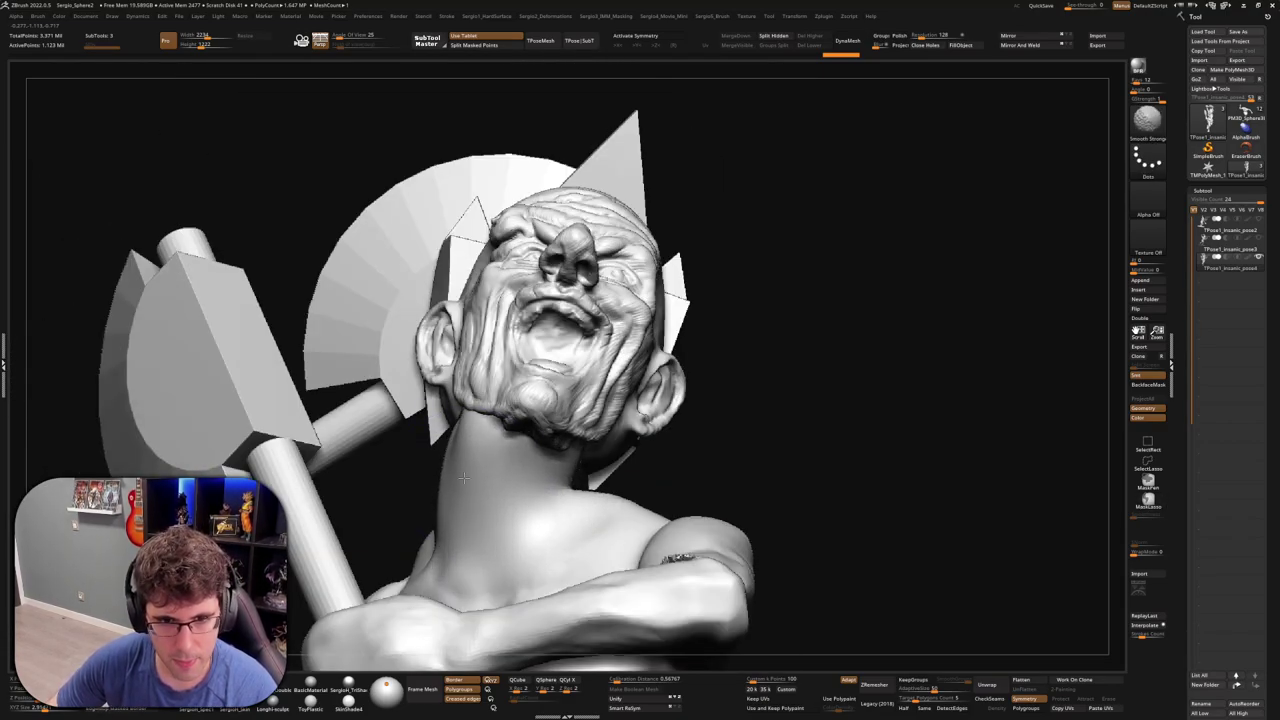
mouse_move(463, 479)
right_mouse_down()
mouse_move(428, 500)
mouse_move(688, 466)
mouse_move(700, 480)
right_mouse_up()
key("f")
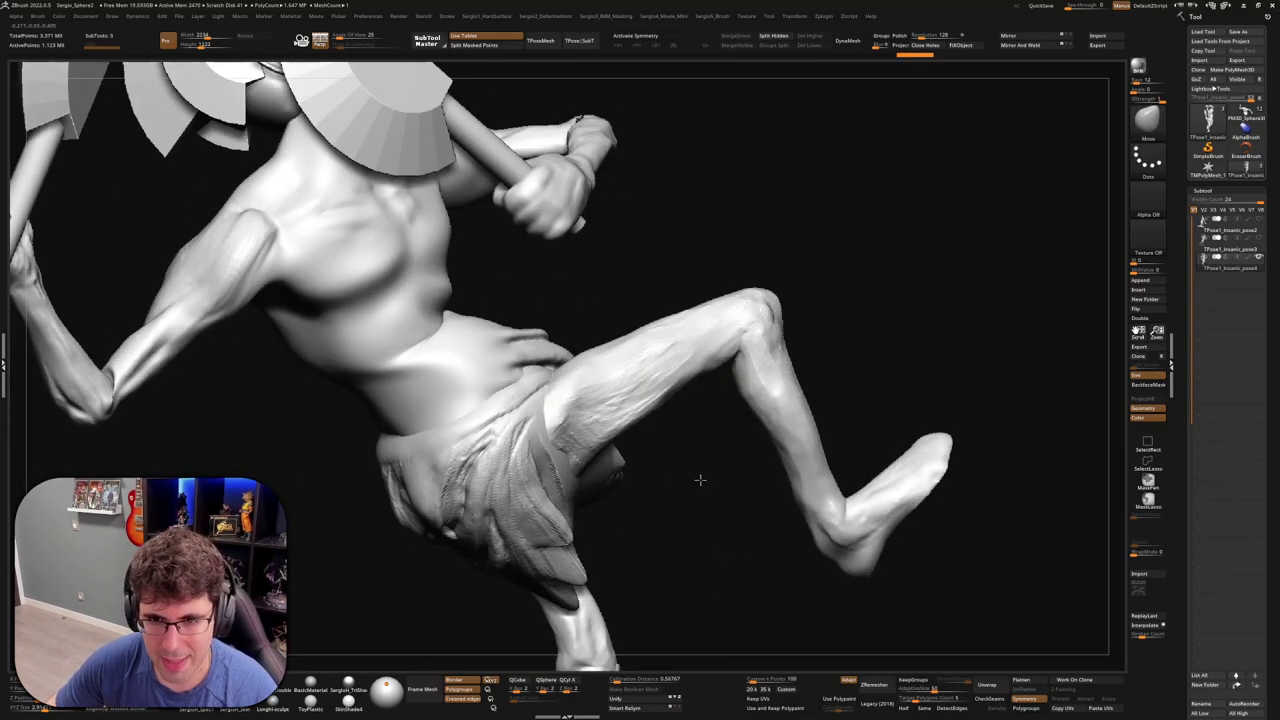
key("b")
left_click(680, 504)
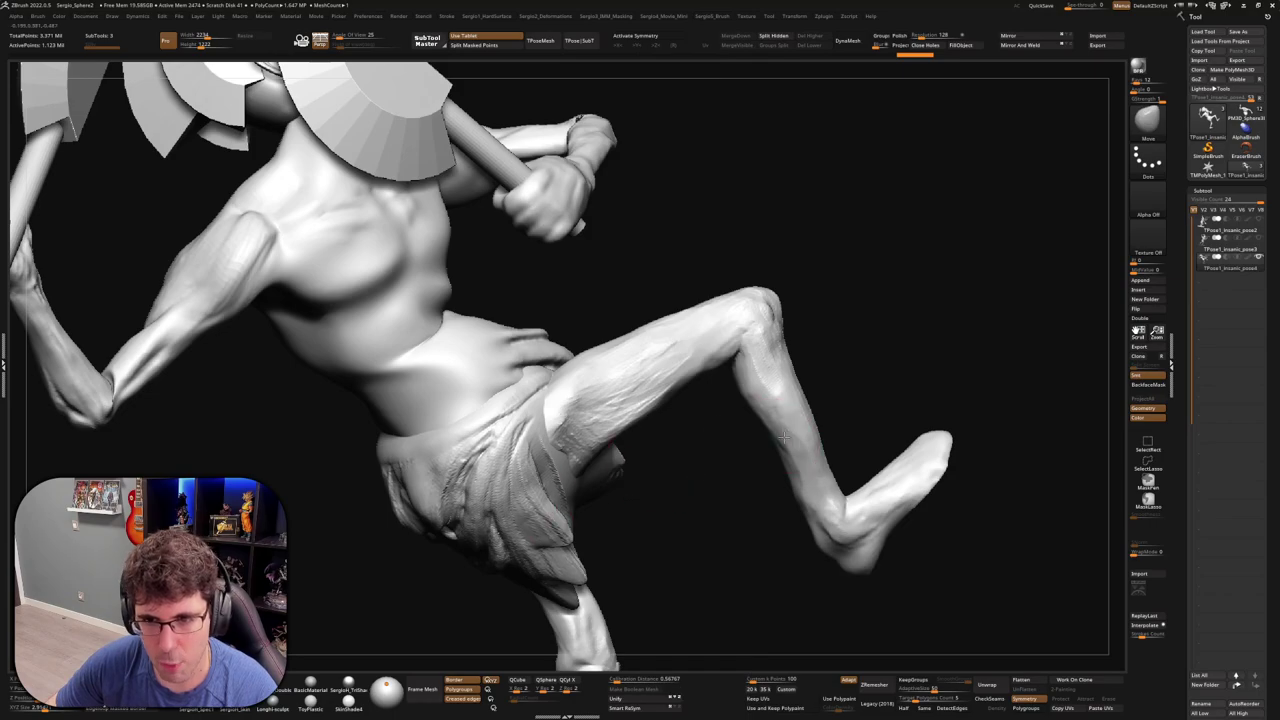
mouse_move(783, 437)
right_mouse_down("ctrl")
mouse_move(808, 480)
mouse_move(880, 471)
mouse_move(692, 327)
right_mouse_up("ctrl")
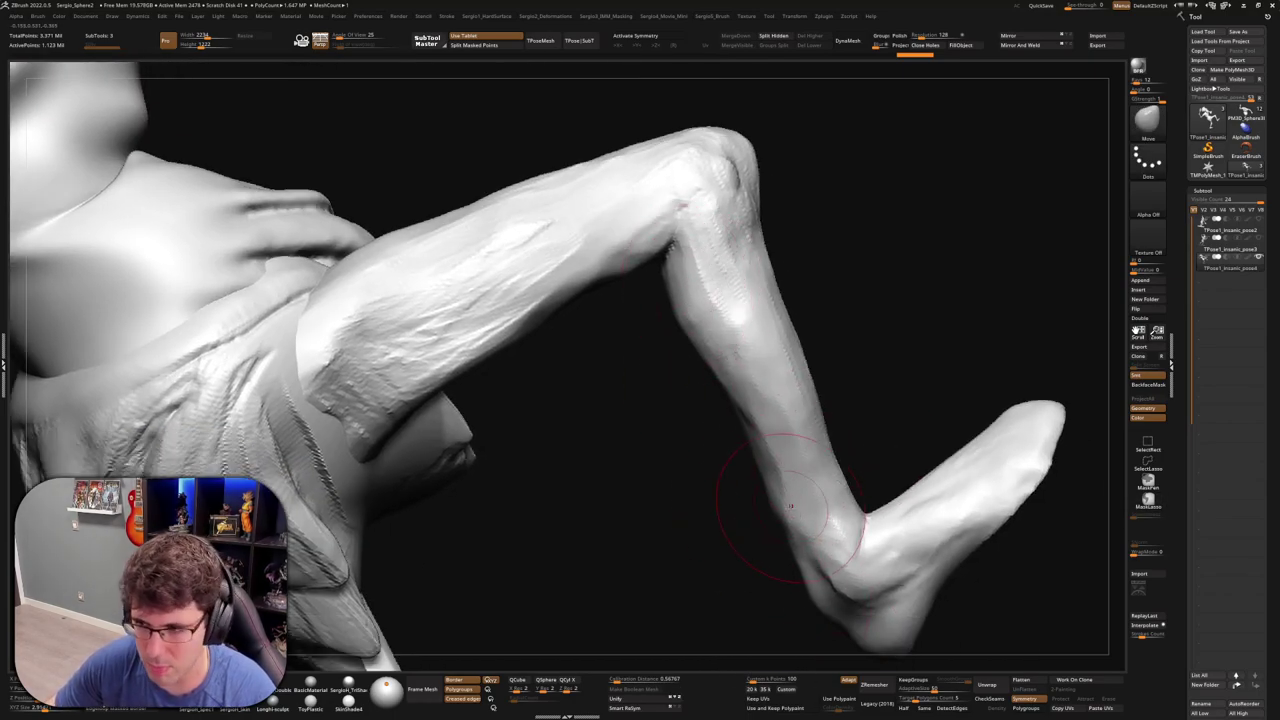
left_click_drag(785, 502, 778, 482, "shift")
left_click_drag(753, 433, 733, 330, "shift")
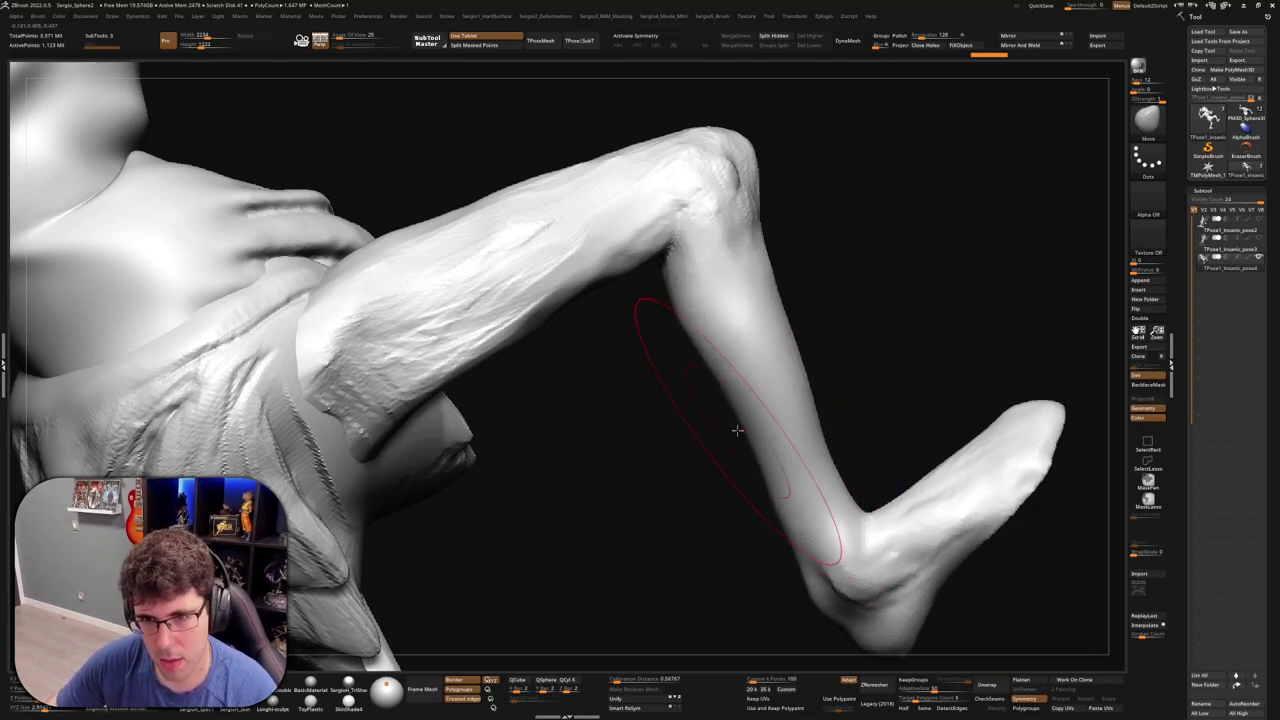
left_click_drag(727, 413, 686, 400)
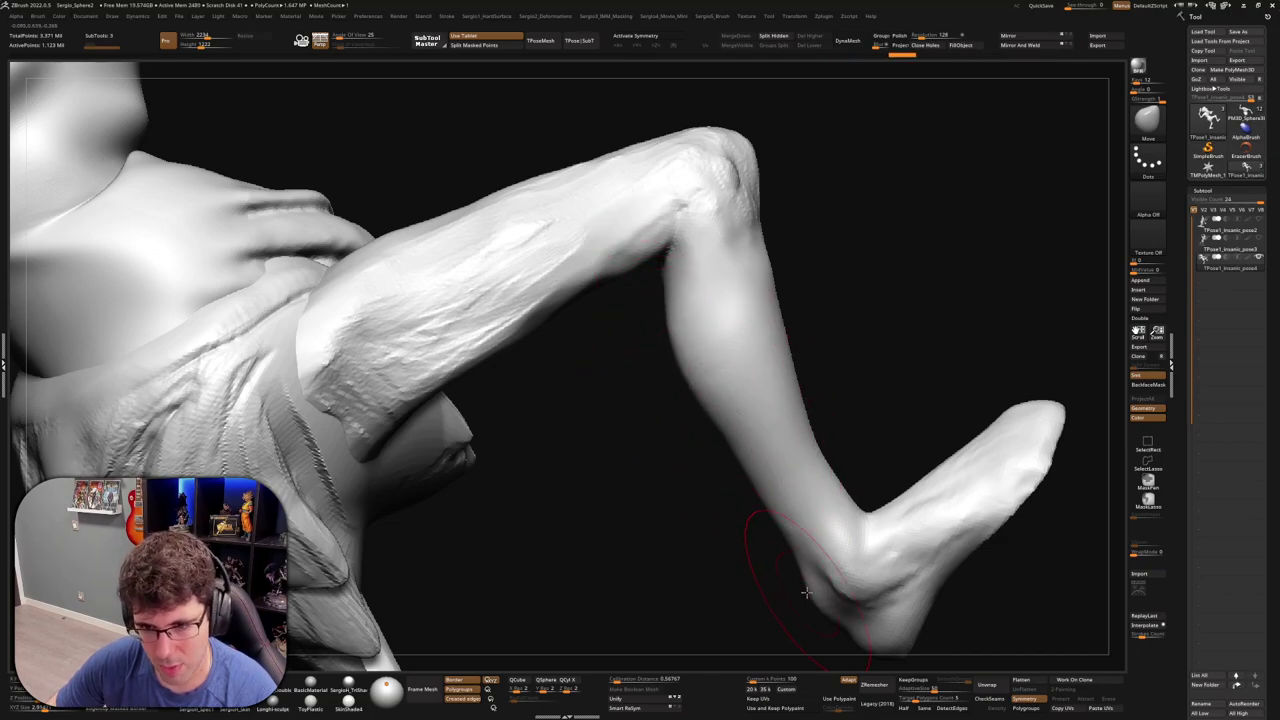
left_click_drag(789, 527, 823, 516)
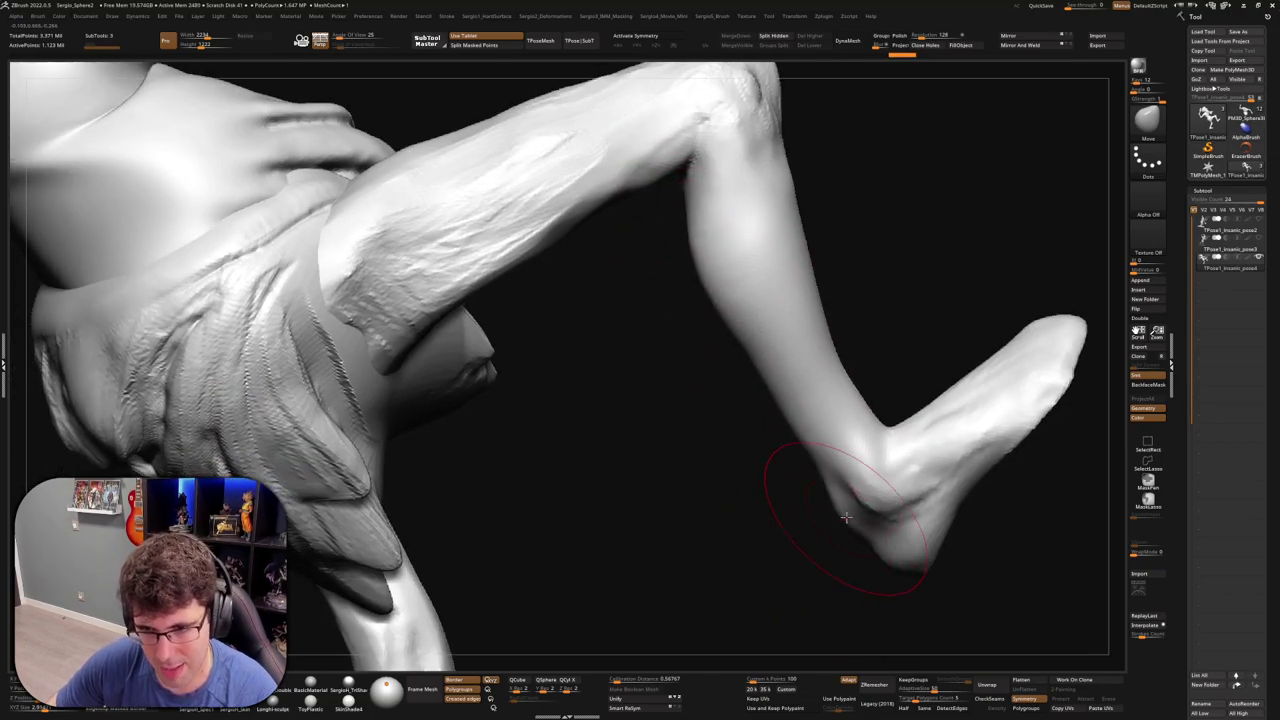
key("bracketleft")
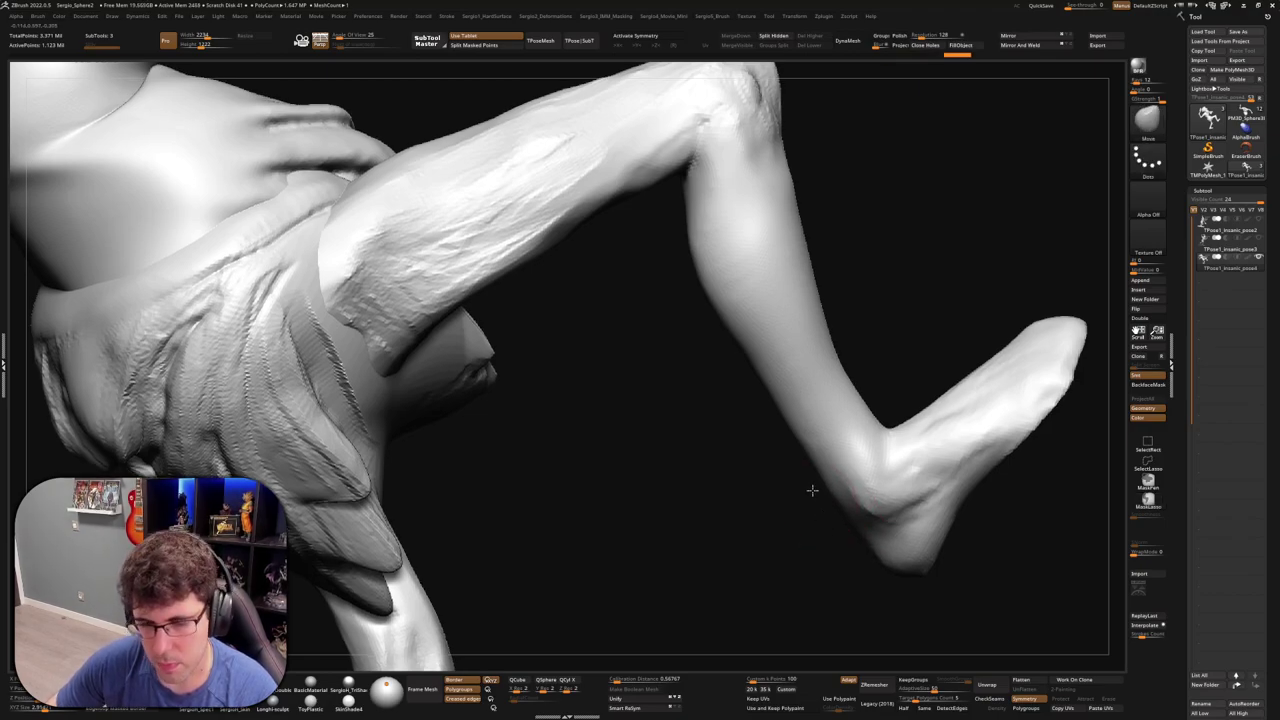
left_click_drag(858, 543, 852, 396)
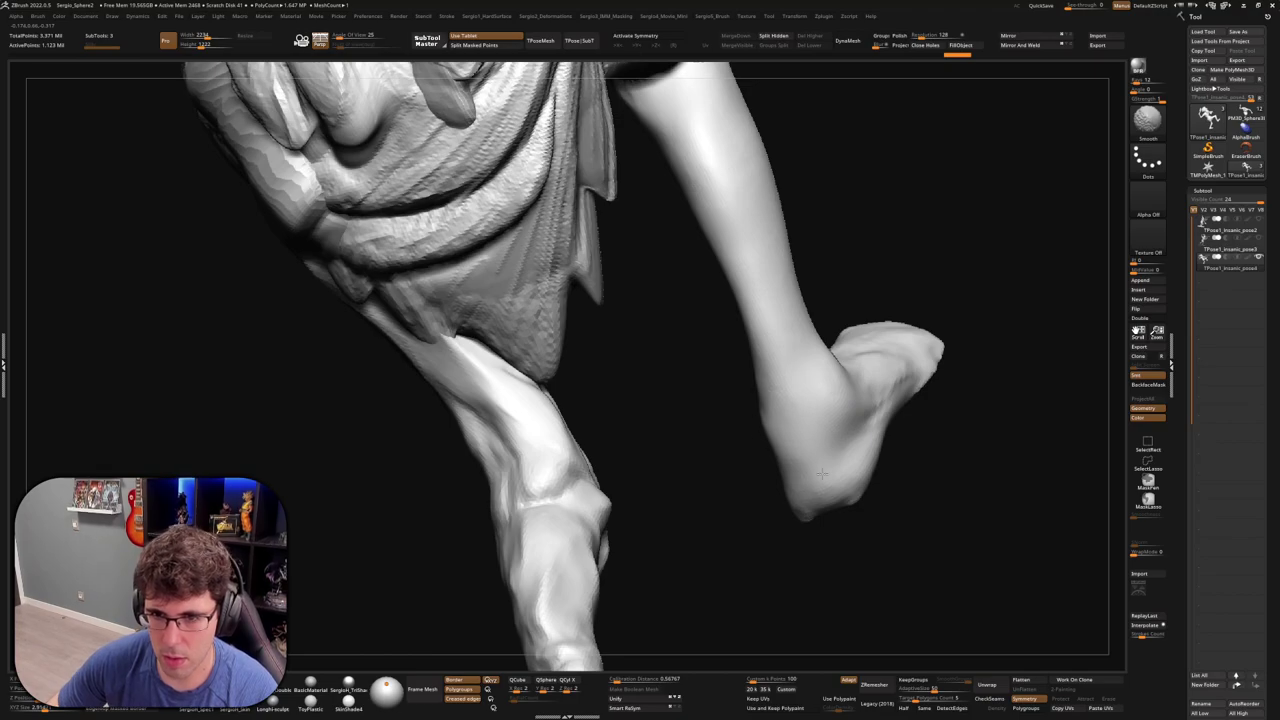
mouse_move(831, 502)
left_mouse_down()
mouse_move(843, 514)
mouse_move(810, 494)
mouse_move(860, 470)
mouse_move(900, 500)
mouse_move(855, 385)
mouse_move(830, 390)
mouse_move(845, 422)
left_mouse_up()
Build up the thigh surface with the Clay brush
key("b")
key("c")
key("l")
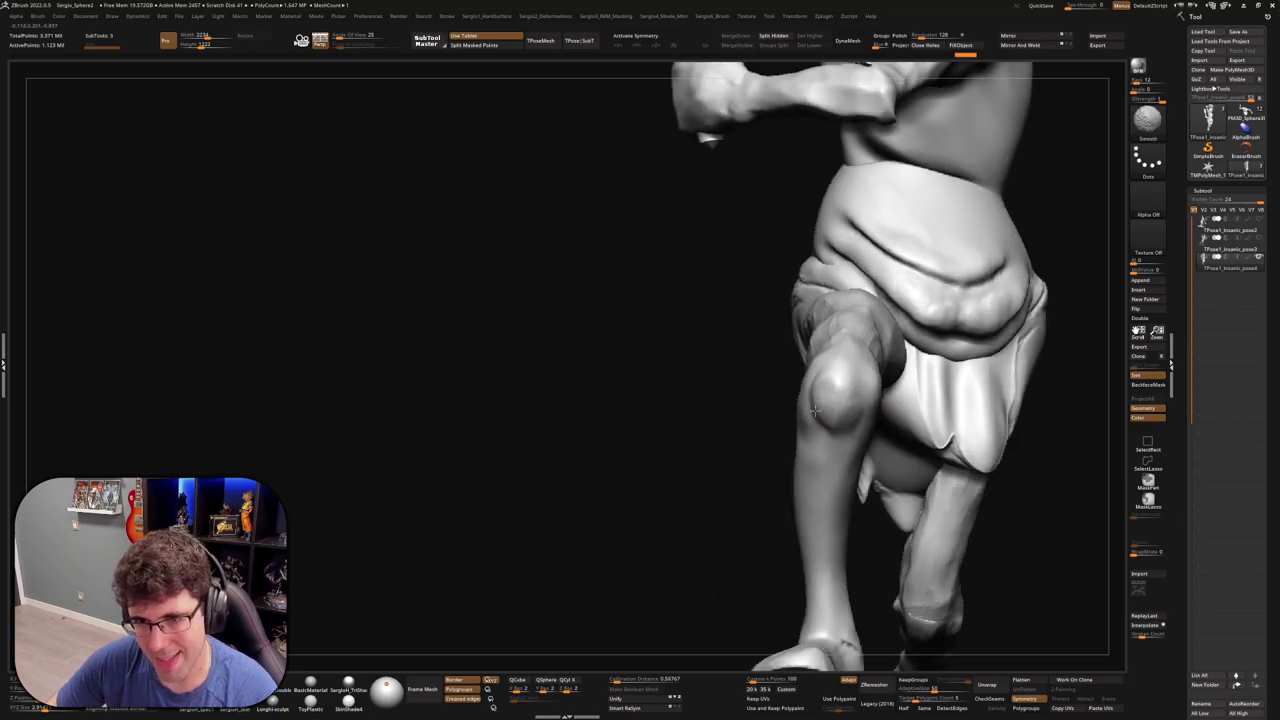
mouse_move(853, 365)
left_mouse_down()
mouse_move(839, 462)
mouse_move(837, 449)
left_mouse_up()
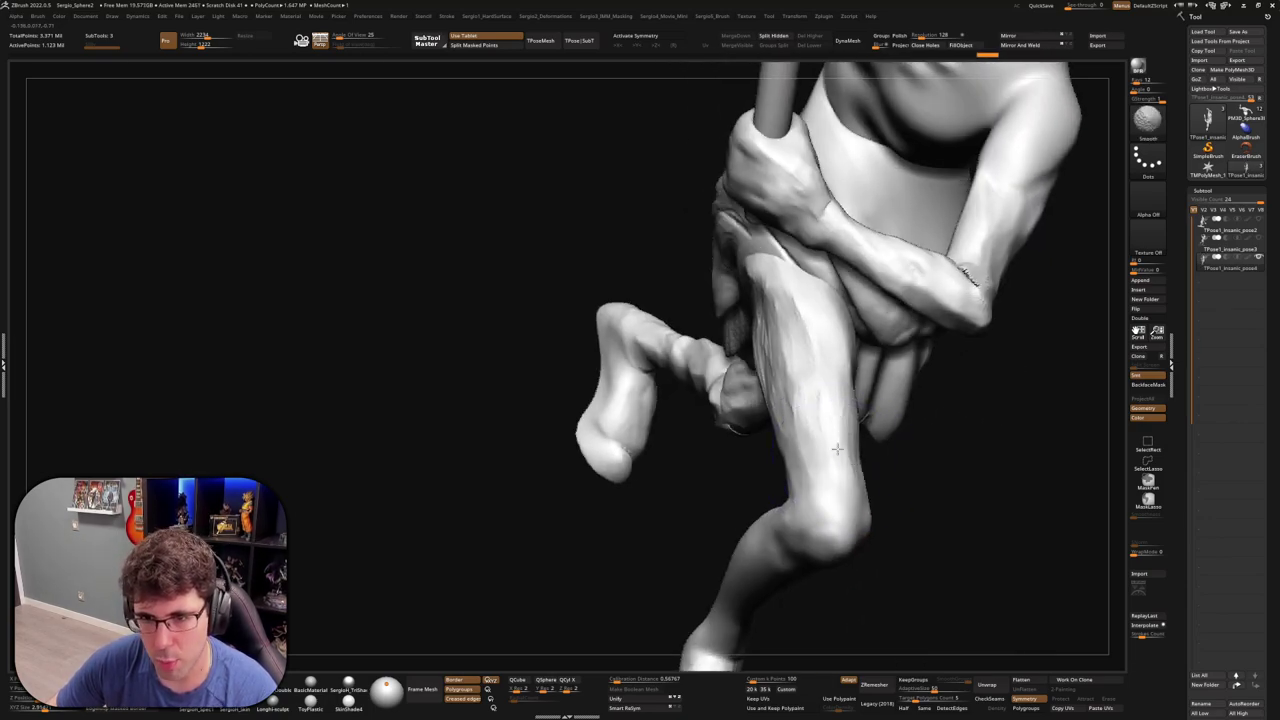
mouse_move(801, 332)
left_mouse_down()
mouse_move(825, 367)
mouse_move(767, 346)
left_mouse_up()
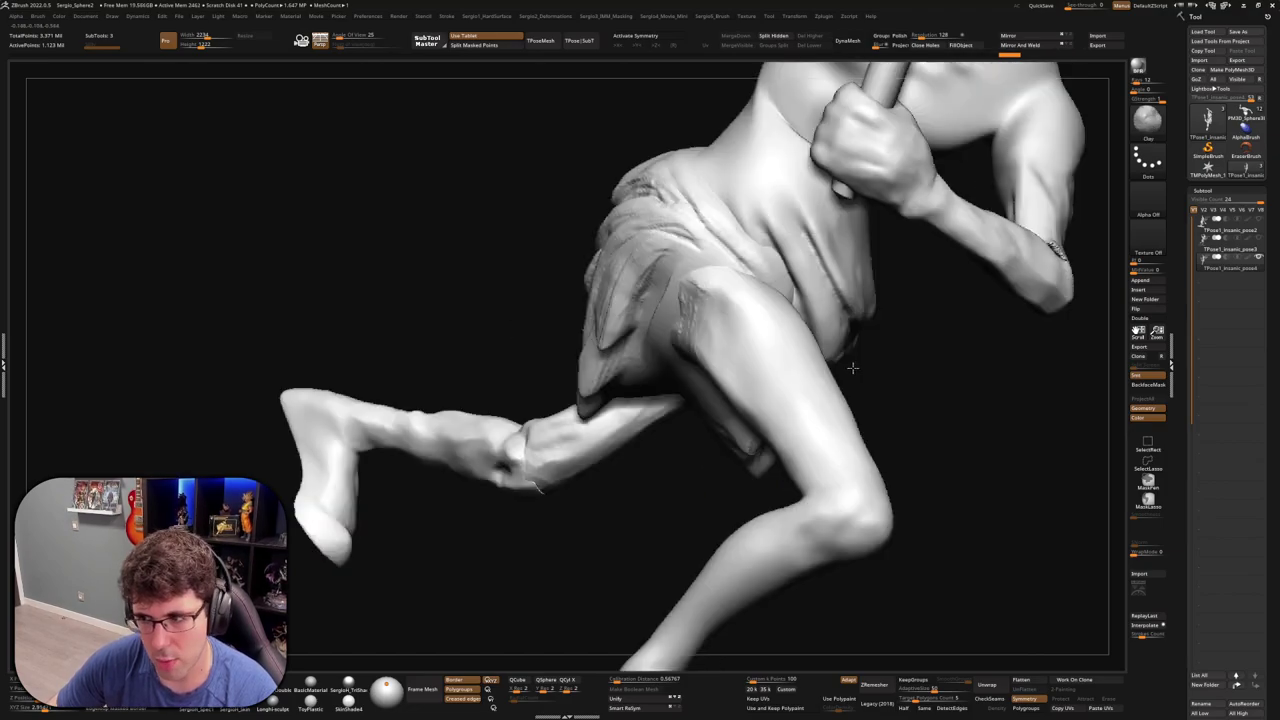
mouse_move(817, 423)
left_mouse_down()
mouse_move(846, 406)
mouse_move(805, 389)
left_mouse_up()
left_click_drag(750, 452, 757, 437)
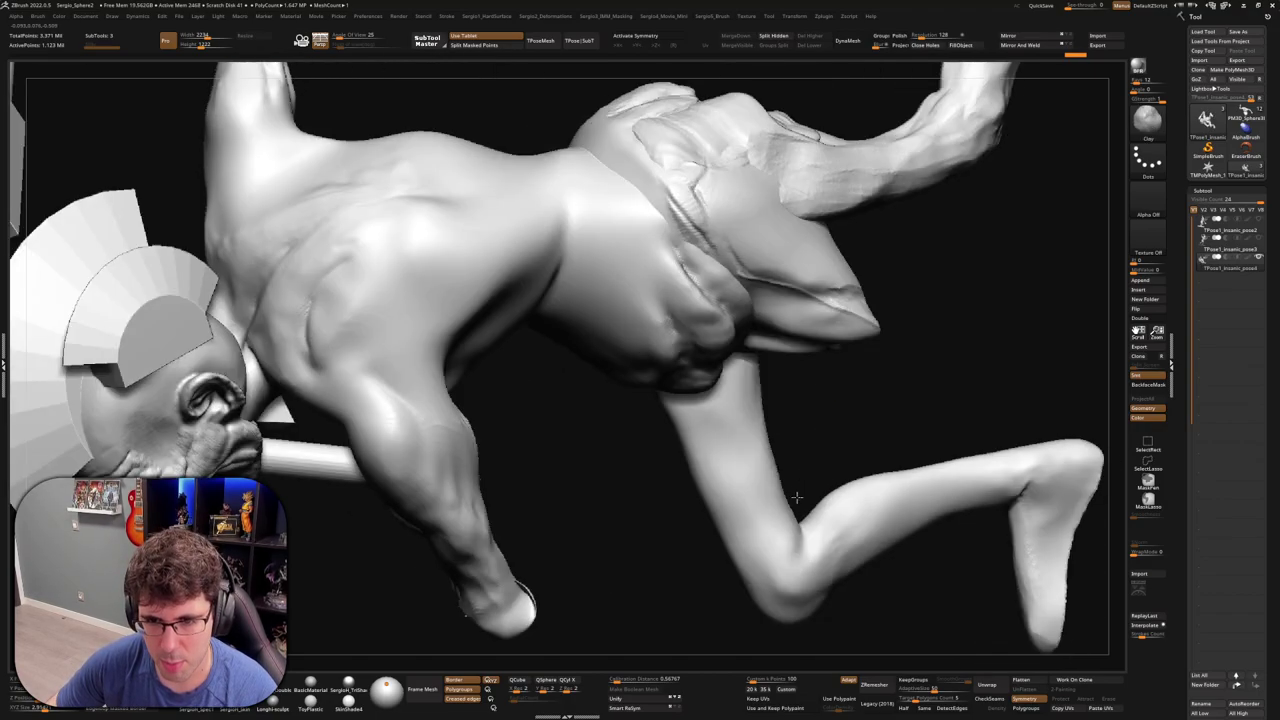
mouse_move(769, 407)
left_mouse_down()
mouse_move(780, 474)
mouse_move(748, 552)
mouse_move(648, 515)
left_mouse_up()
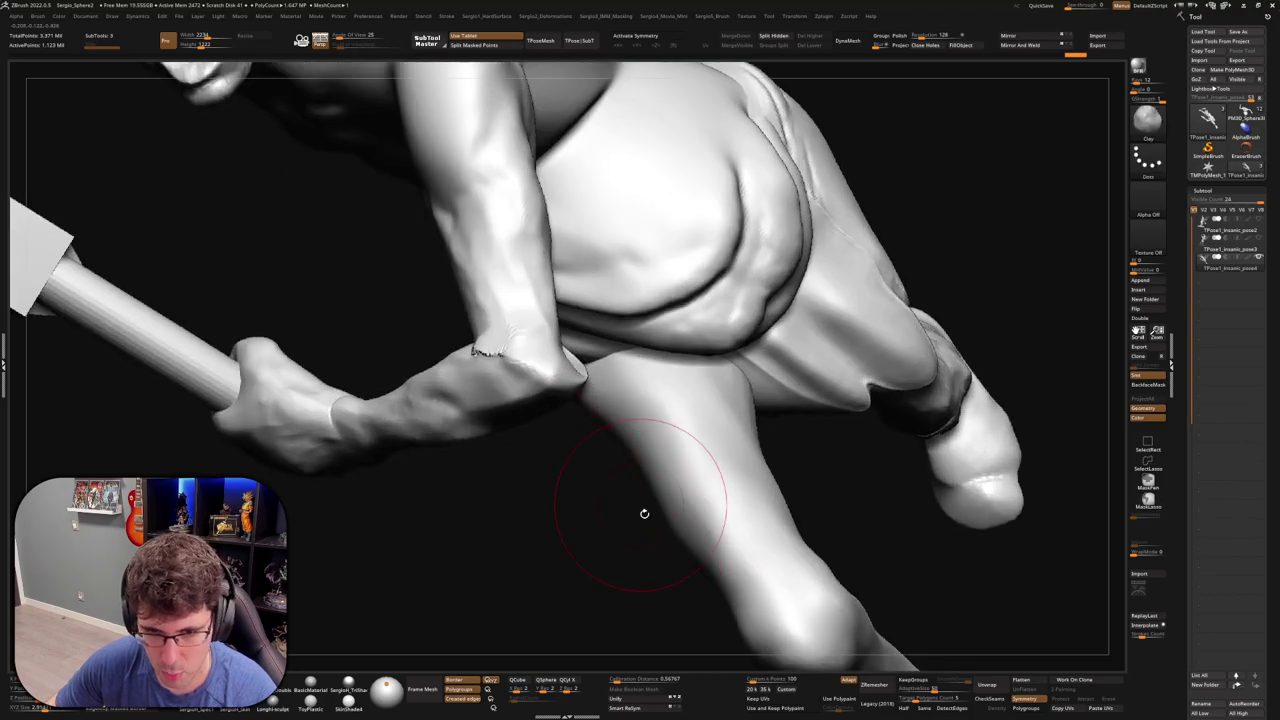
Switch briefly to the Move brush, return to Clay, and turn the figure forward
key("b")
key("m")
key("v")
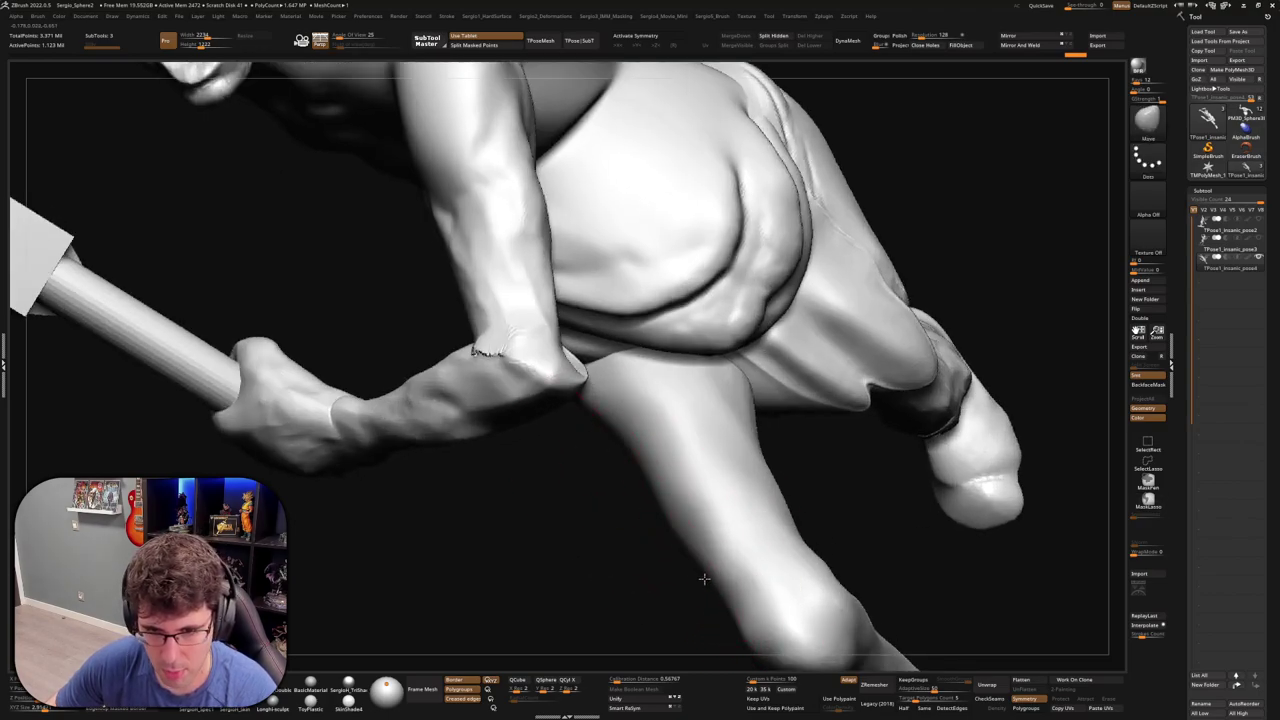
key("b")
key("c")
key("l")
scroll(670, 535, "down", 5)
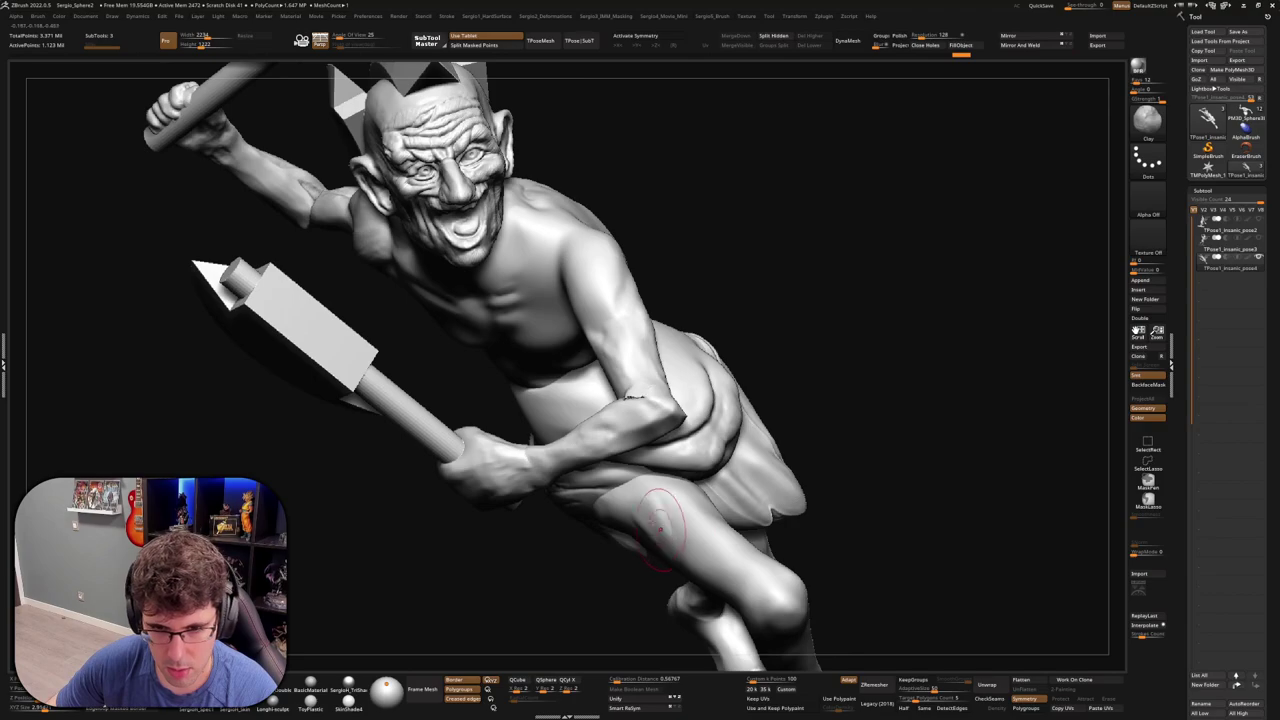
right_click_drag(657, 537, 654, 567)
Shift-Smooth the thigh and hip surfaces from several angles
key("shift")
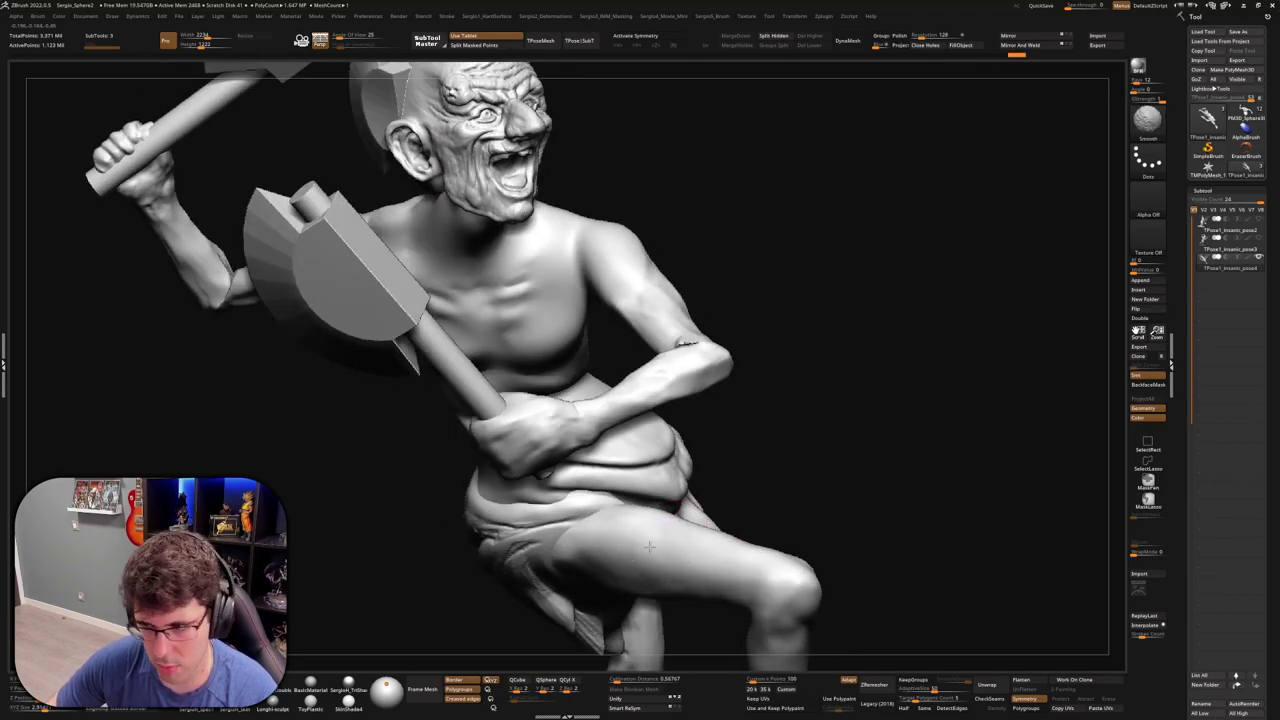
right_click_drag(649, 546, 720, 393)
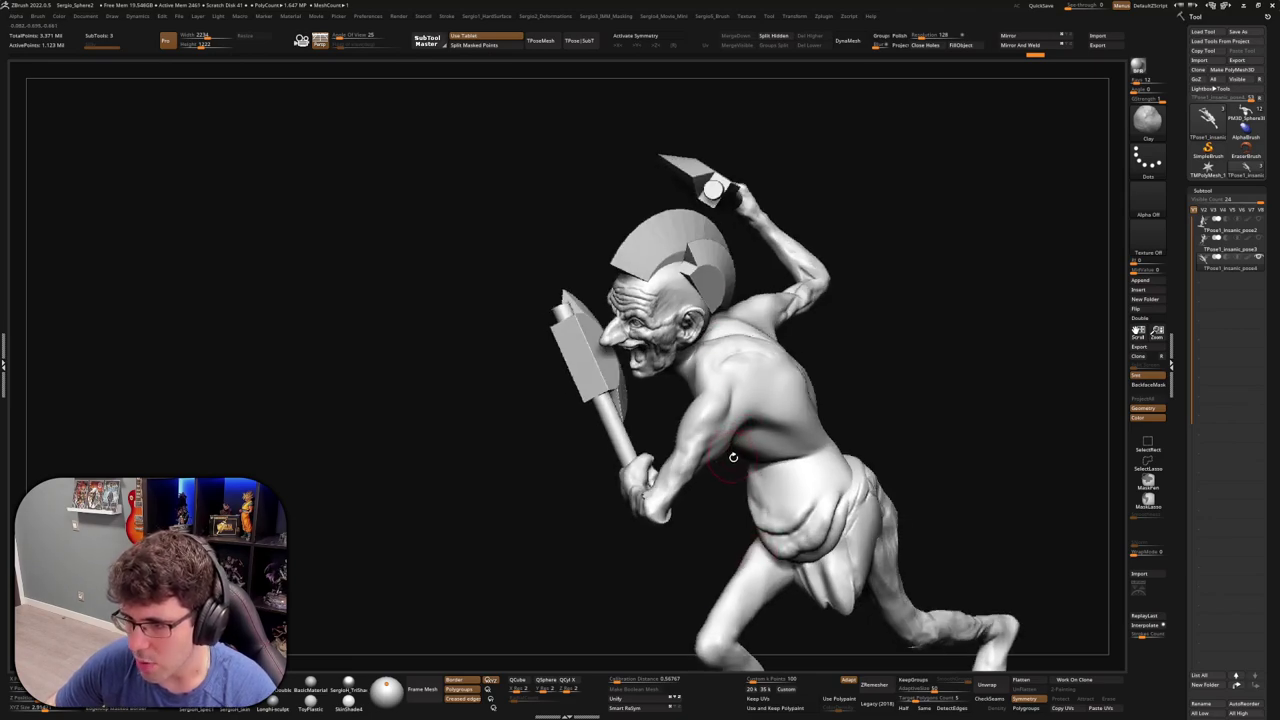
mouse_move(760, 465)
right_mouse_down()
mouse_move(742, 409)
mouse_move(756, 396)
right_mouse_up()
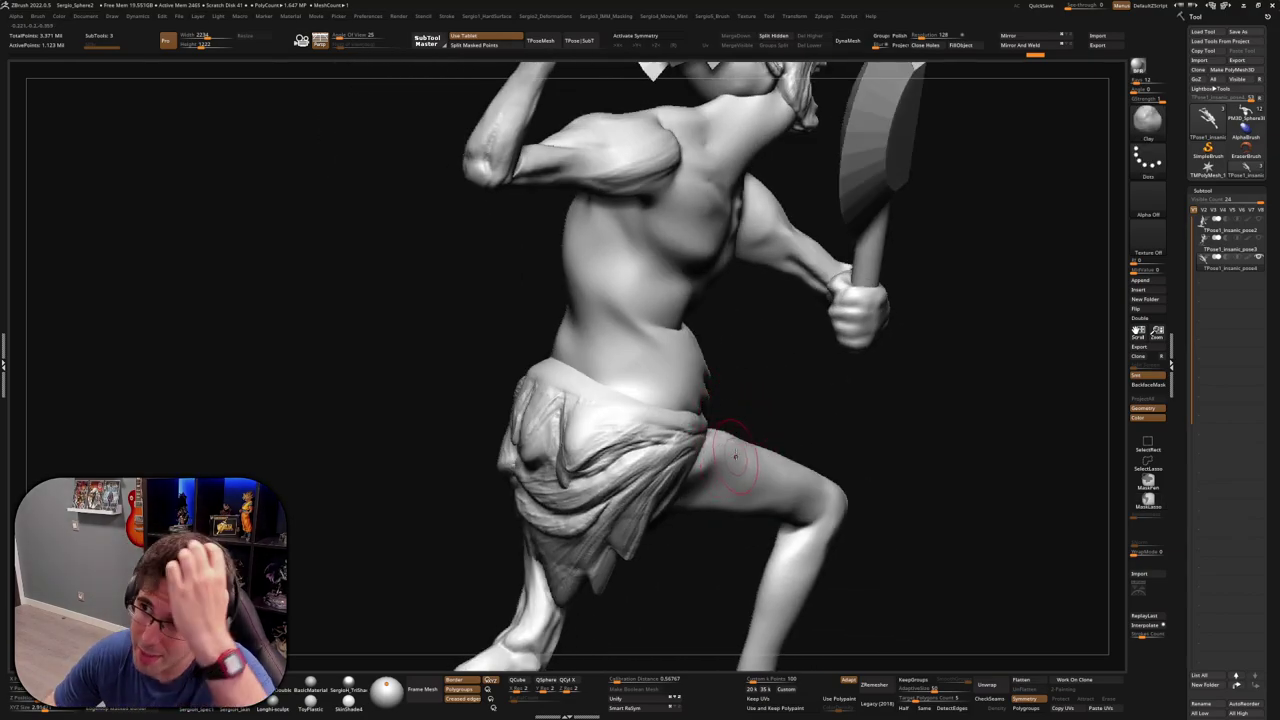
mouse_move(773, 351)
right_mouse_down()
mouse_move(757, 465)
mouse_move(679, 447)
right_mouse_up()
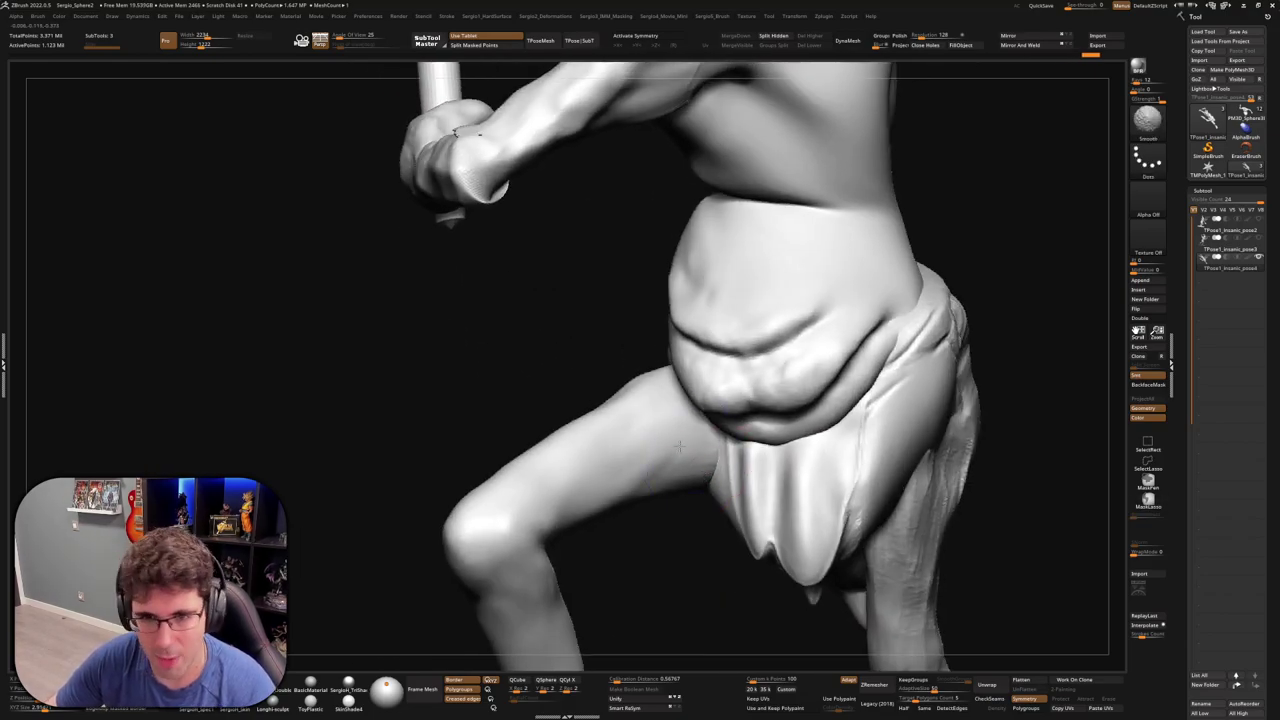
right_click_drag(623, 414, 600, 414)
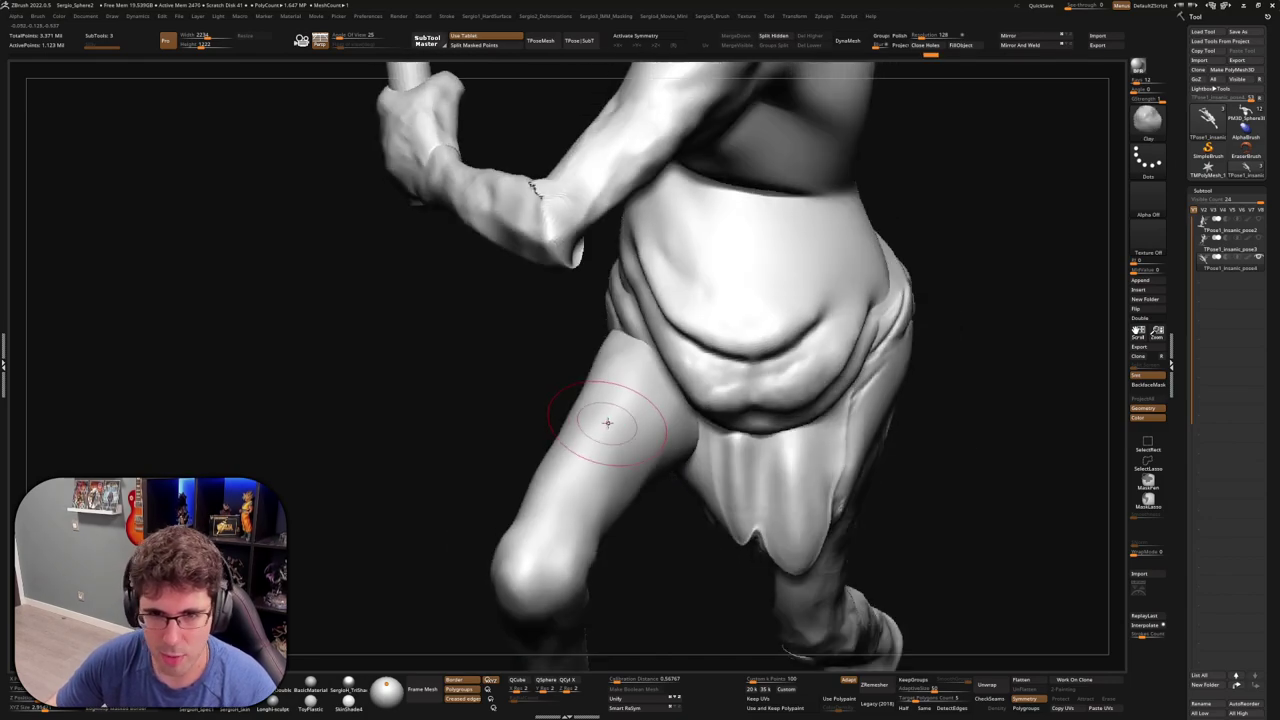
key("shift")
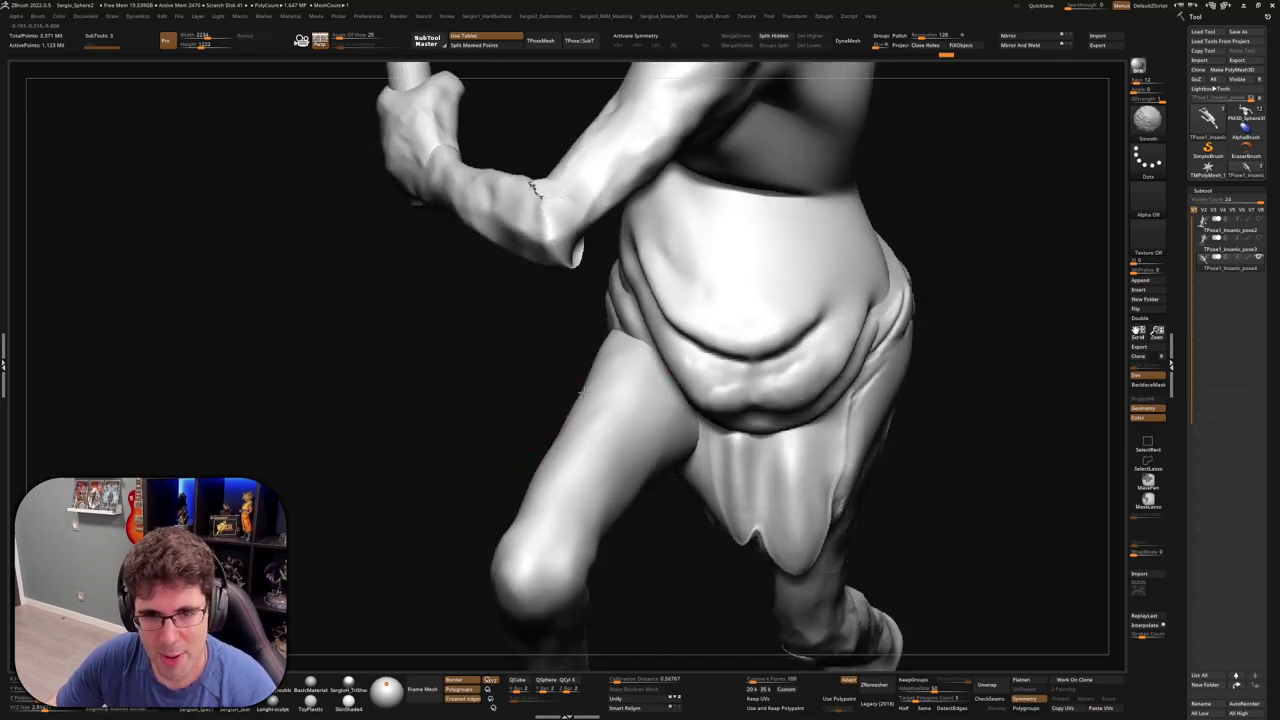
right_click_drag(546, 490, 579, 436)
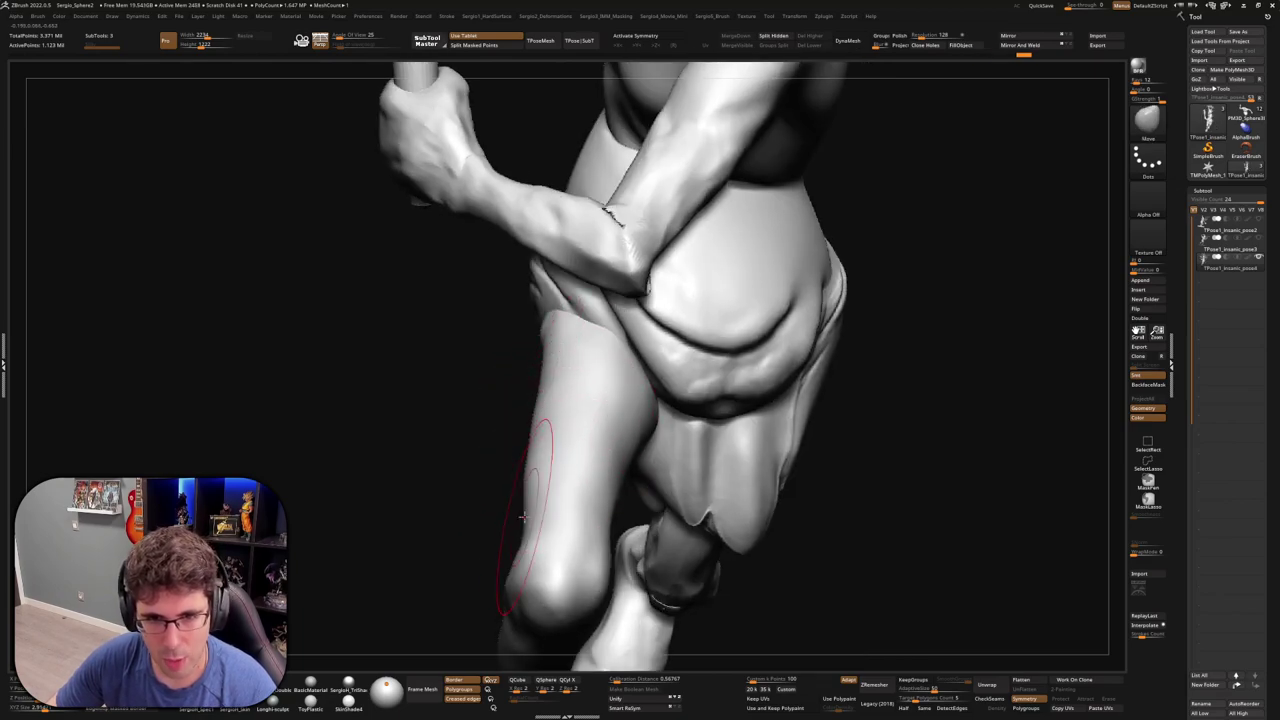
mouse_move(530, 457)
right_mouse_down()
mouse_move(549, 420)
mouse_move(471, 371)
right_mouse_up()
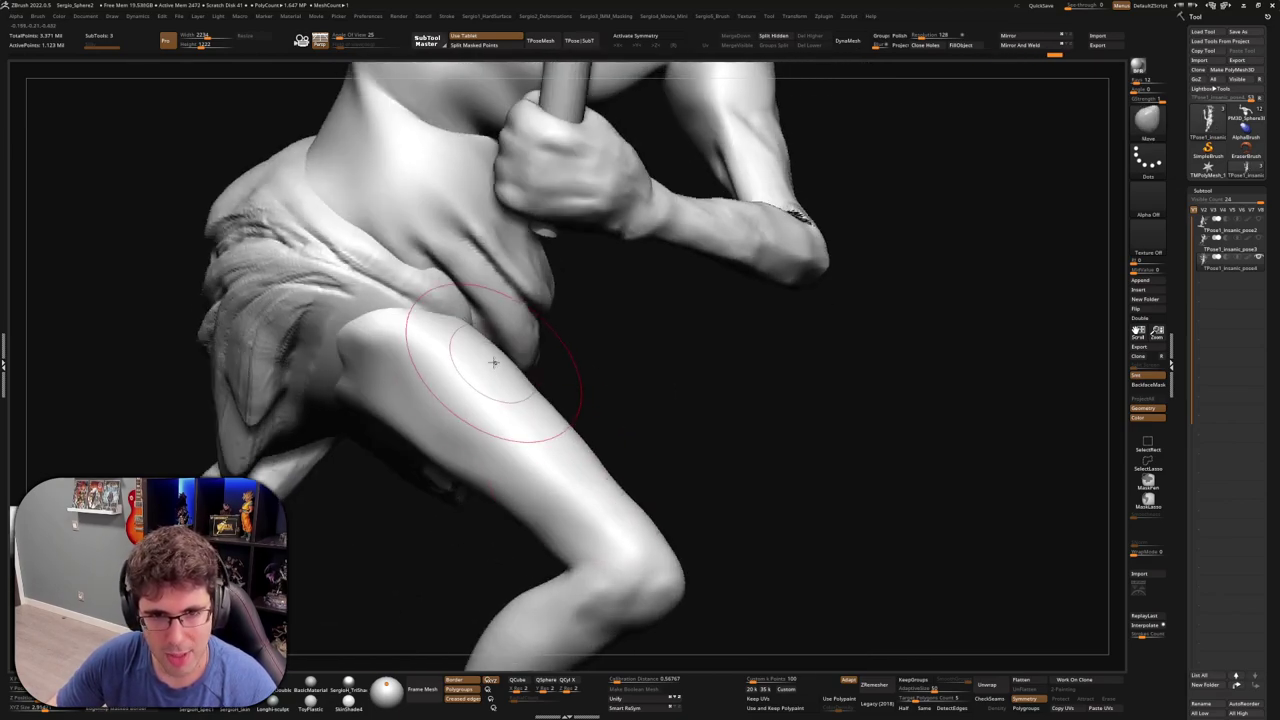
left_click_drag(495, 372, 485, 365, "shift")
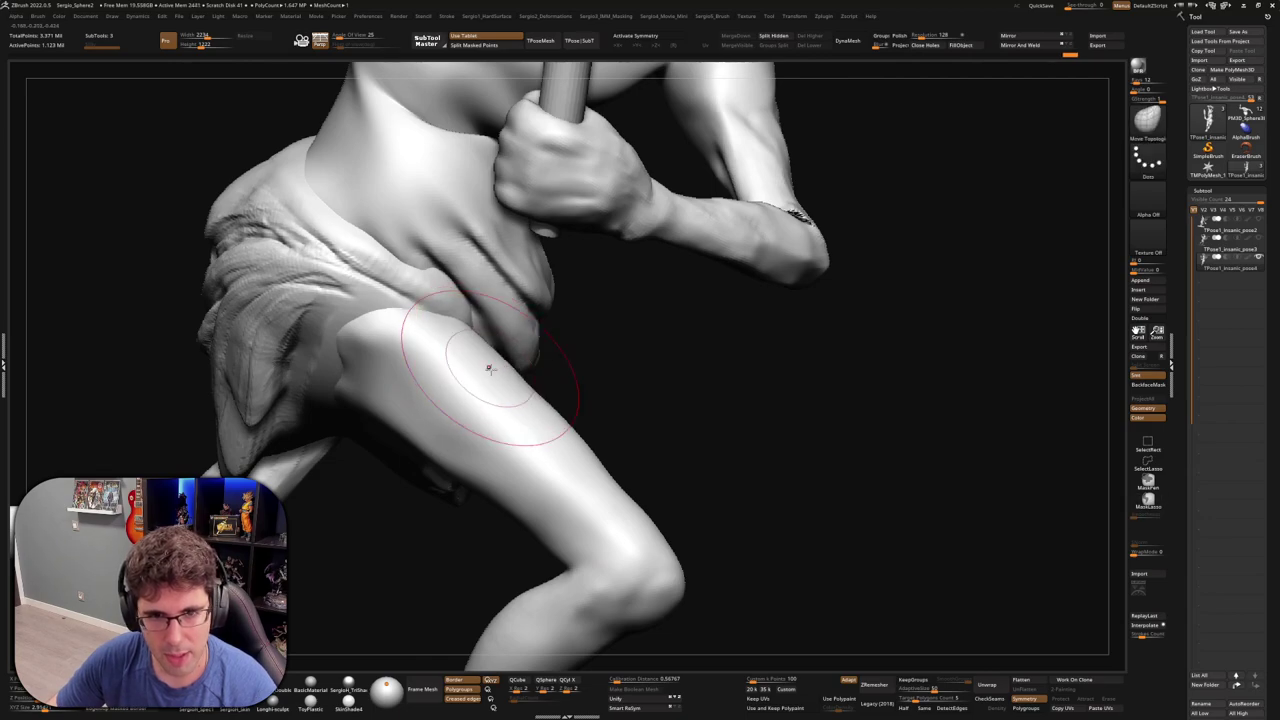
right_click_drag(529, 457, 612, 413)
left_click_drag(612, 413, 620, 363, "shift")
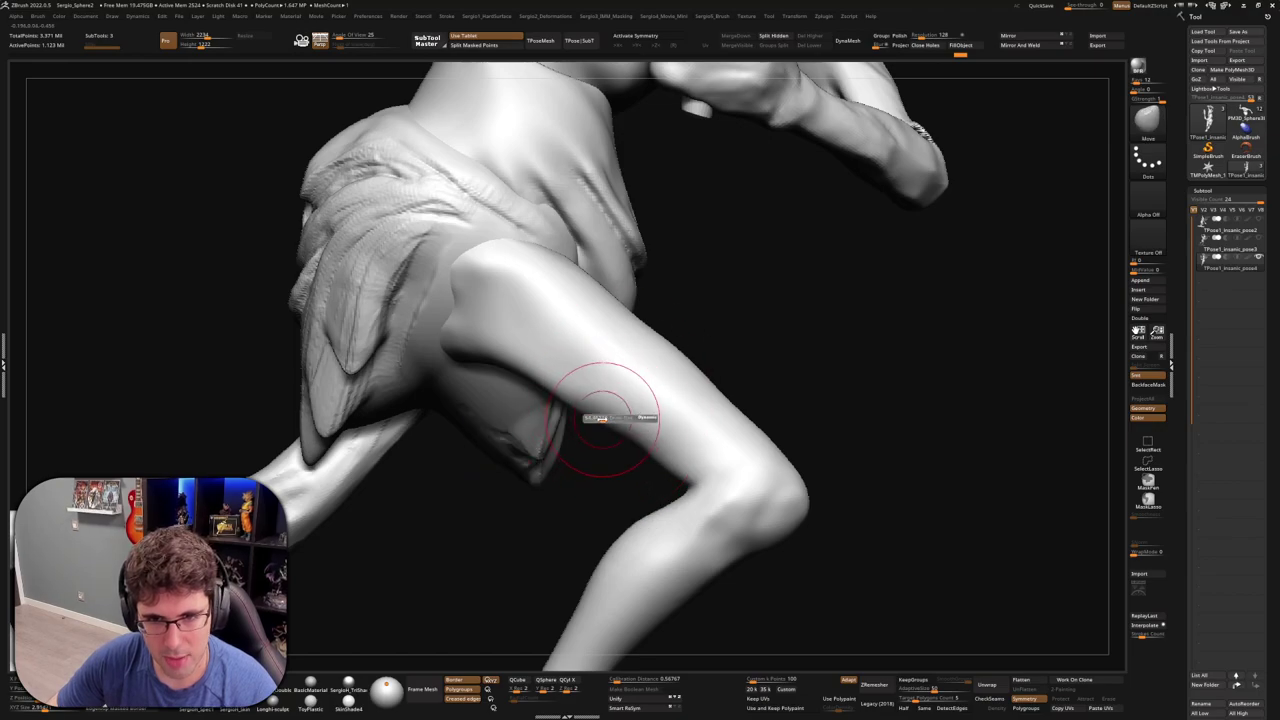
mouse_move(551, 397)
right_mouse_down()
mouse_move(557, 423)
mouse_move(682, 459)
mouse_move(607, 624)
mouse_move(608, 526)
mouse_move(883, 386)
mouse_move(438, 484)
mouse_move(450, 431)
right_mouse_up()
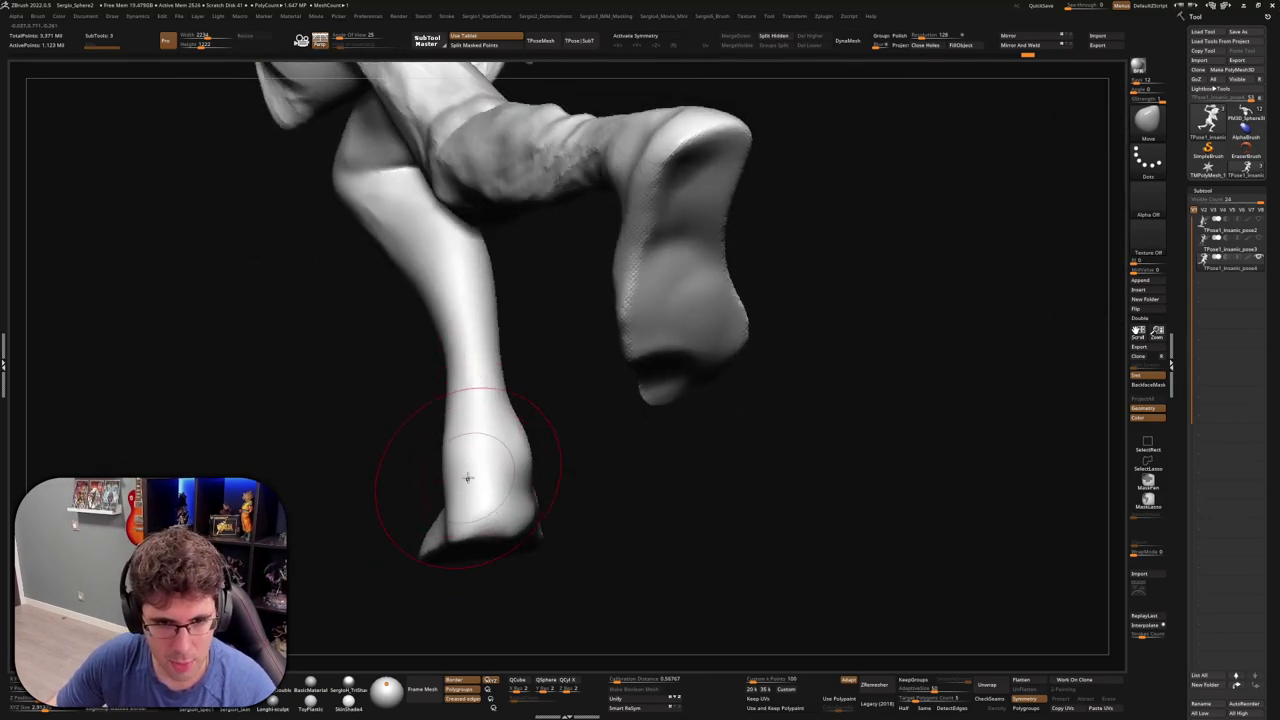
Reshape the lower leg and ankle, smooth the heel, and pull the toe tip down
mouse_move(467, 477)
left_mouse_down()
mouse_move(443, 457)
mouse_move(457, 471)
mouse_move(519, 457)
left_mouse_up()
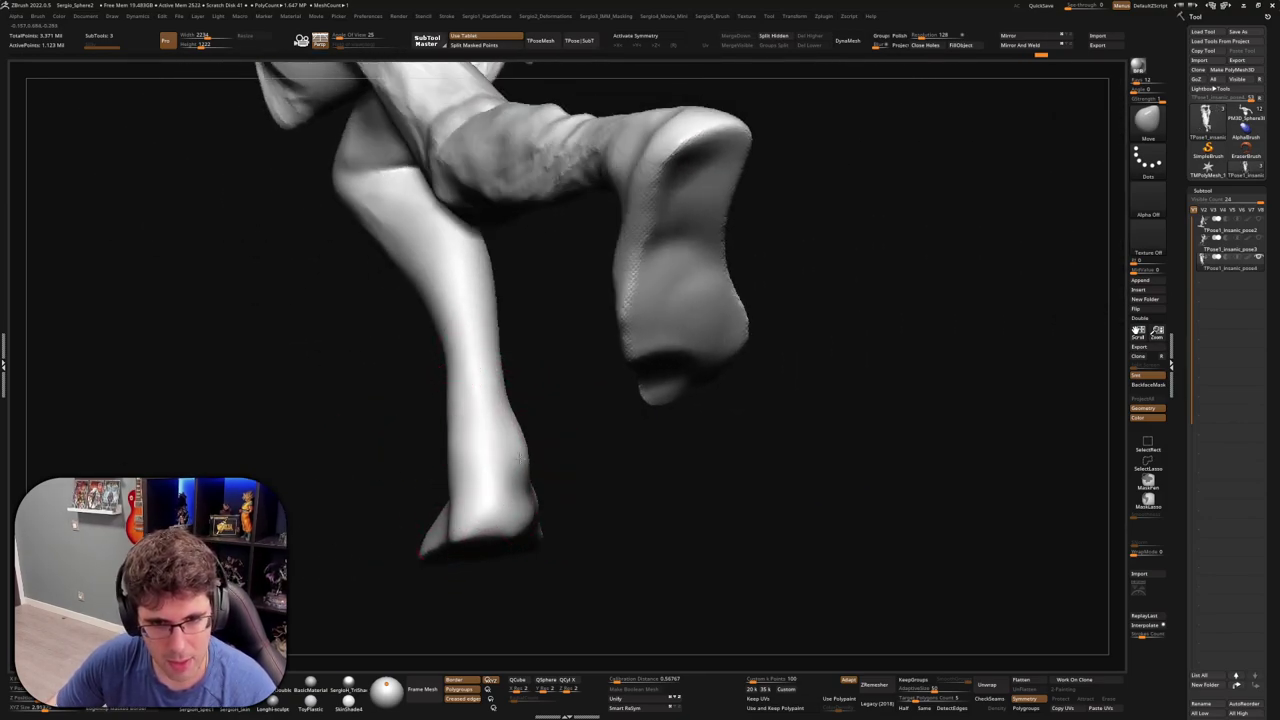
right_click_drag(519, 457, 514, 467)
mouse_move(517, 523)
right_mouse_down()
mouse_move(485, 523)
mouse_move(529, 457)
right_mouse_up()
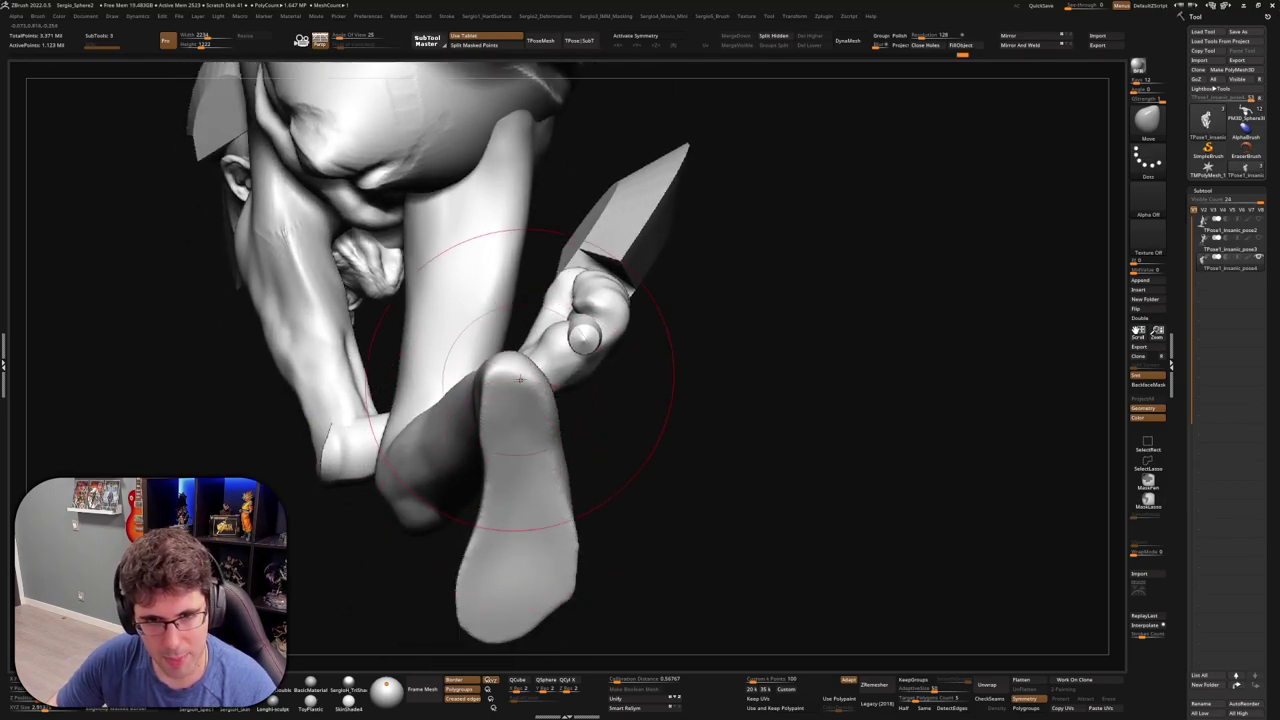
left_click_drag(530, 377, 521, 447, "shift")
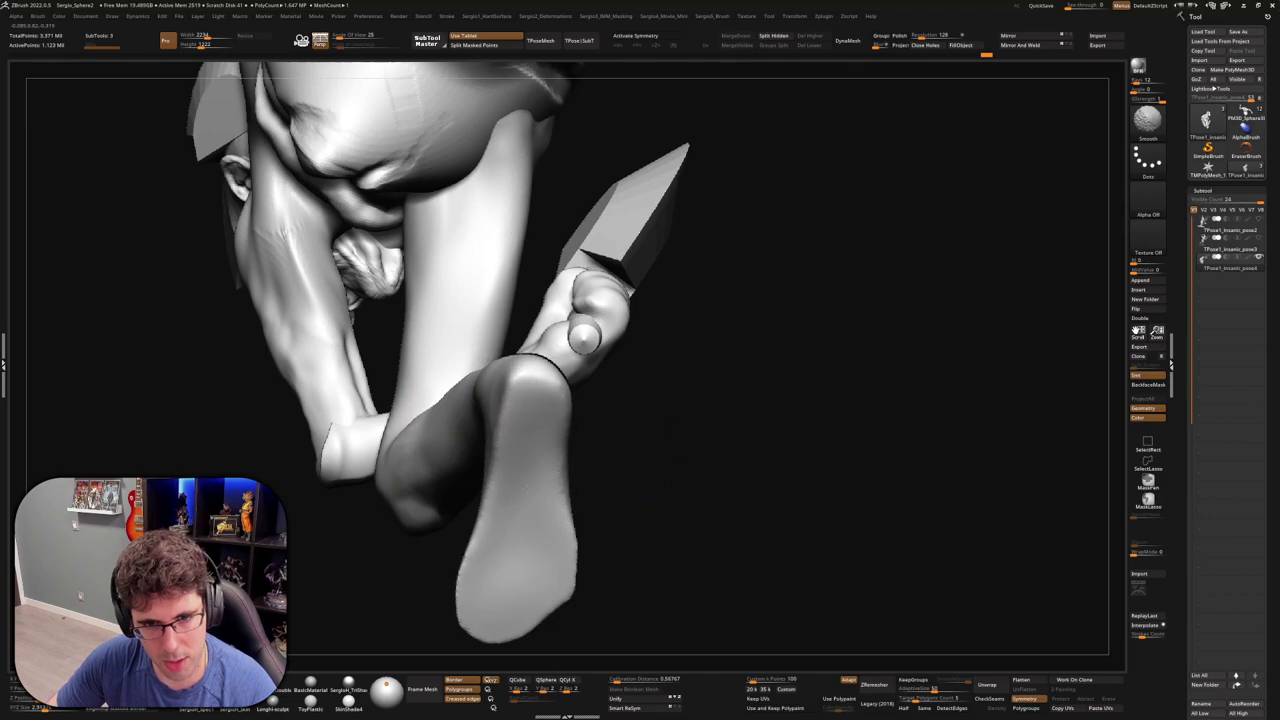
mouse_move(480, 512)
right_mouse_down()
mouse_move(543, 534)
mouse_move(517, 470)
mouse_move(523, 486)
right_mouse_up()
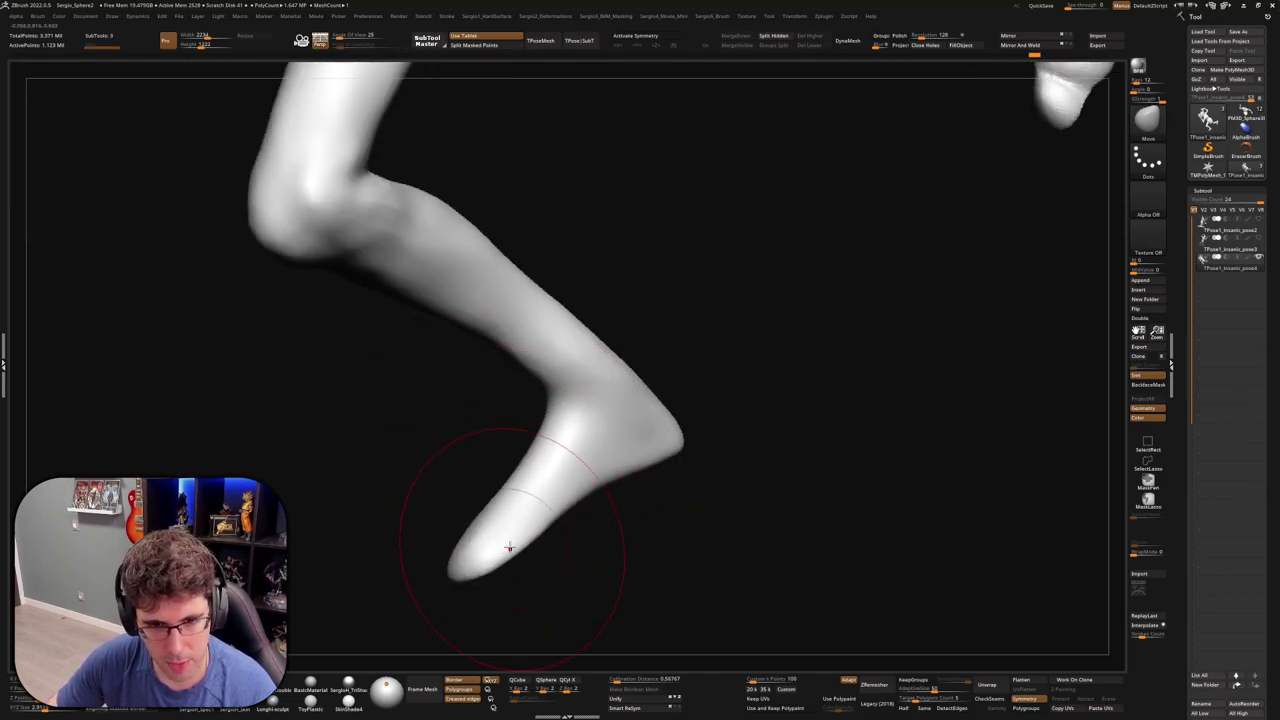
left_click_drag(509, 547, 494, 573)
mouse_move(509, 532)
right_mouse_down()
mouse_move(540, 528)
mouse_move(490, 552)
right_mouse_up()
mouse_move(395, 551)
right_mouse_down()
mouse_move(428, 586)
mouse_move(409, 556)
mouse_move(457, 486)
mouse_move(428, 437)
right_mouse_up()
Cycle through the DamStandard, TrimDynamic and Move brushes on the foot, undoing the last change
key("b")
key("d")
key("s")
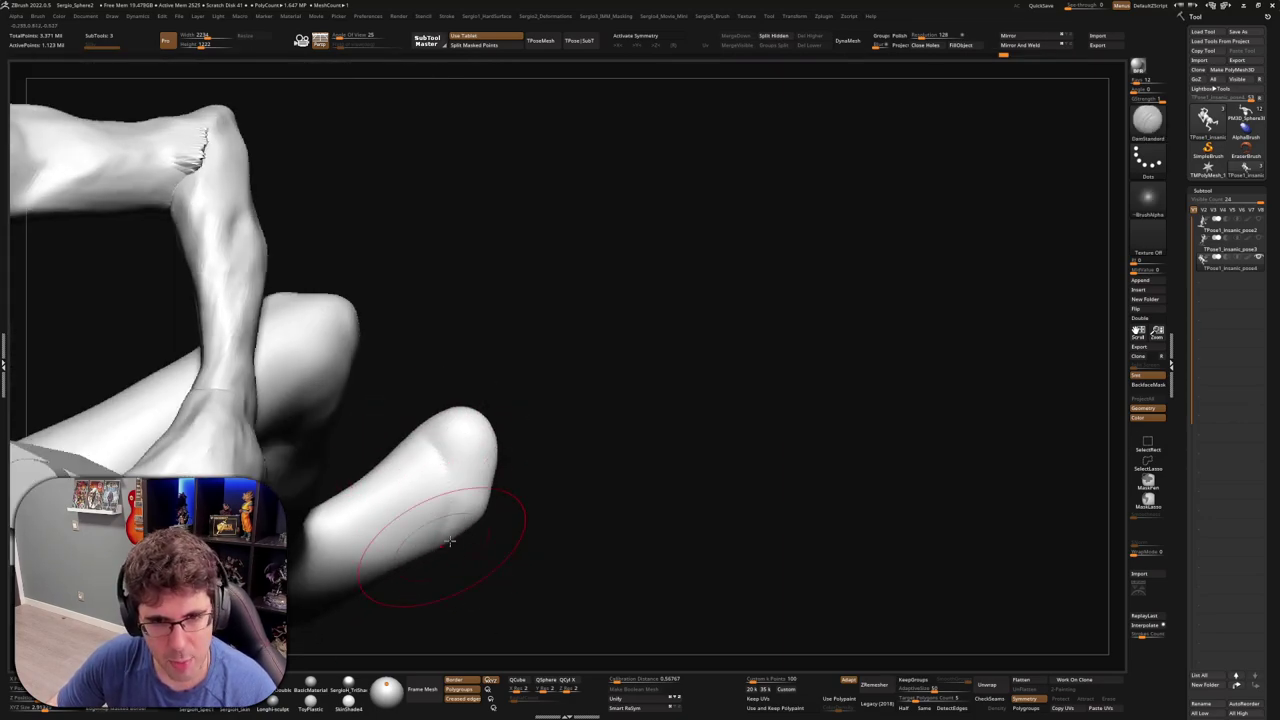
mouse_move(450, 541)
right_mouse_down()
mouse_move(449, 457)
mouse_move(443, 486)
mouse_move(474, 488)
right_mouse_up()
key("b")
key("m")
key("v")
key("b")
key("t")
key("d")
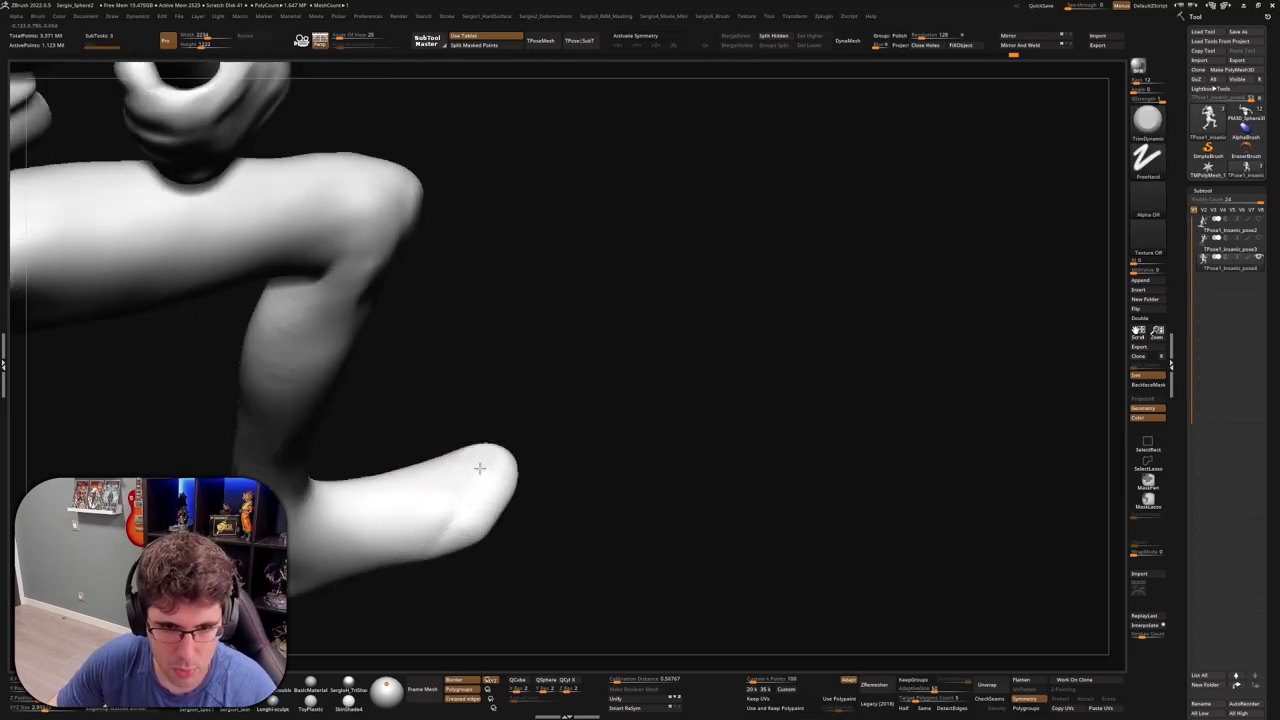
mouse_move(474, 443)
right_mouse_down()
mouse_move(540, 543)
mouse_move(500, 508)
mouse_move(528, 556)
right_mouse_up()
key("b")
key("m")
key("v")
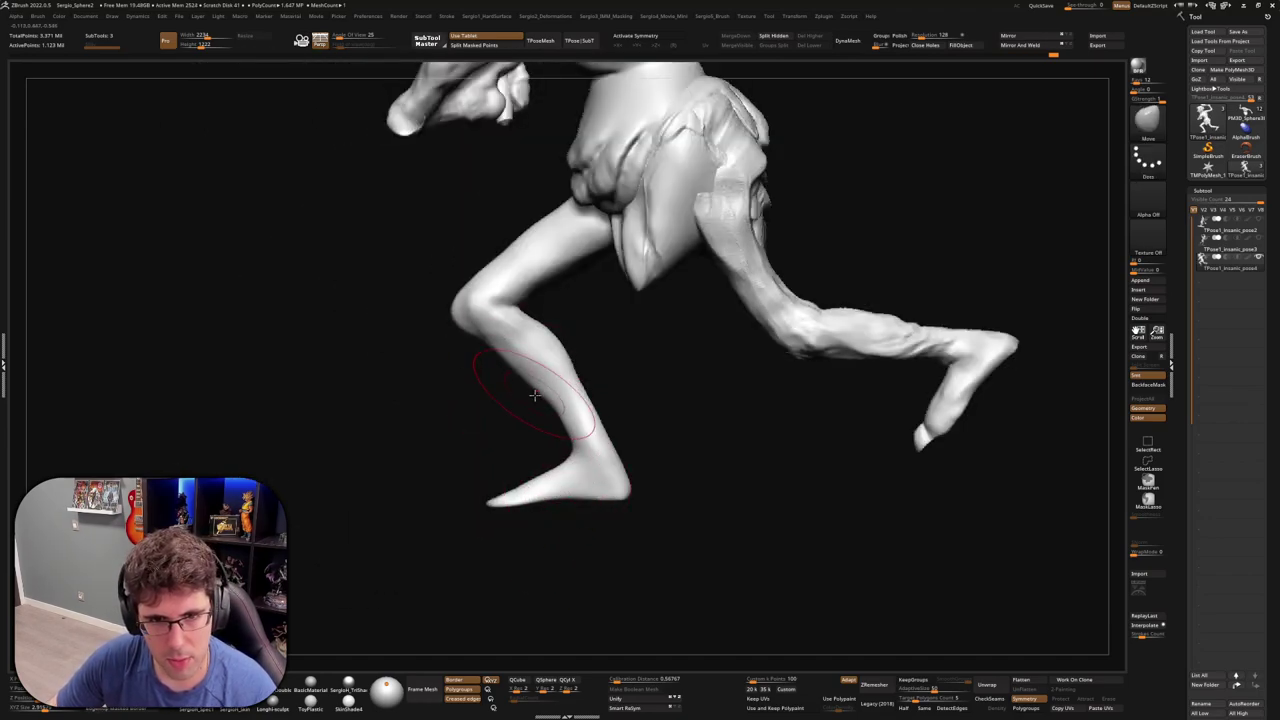
key("ctrl+z")
Sculpt the back of the calf from a rear view
mouse_move(586, 377)
right_mouse_down()
mouse_move(560, 457)
mouse_move(643, 434)
mouse_move(576, 443)
mouse_move(623, 409)
mouse_move(585, 448)
right_mouse_up()
mouse_move(480, 521)
right_mouse_down()
mouse_move(557, 509)
mouse_move(512, 497)
mouse_move(503, 468)
right_mouse_up()
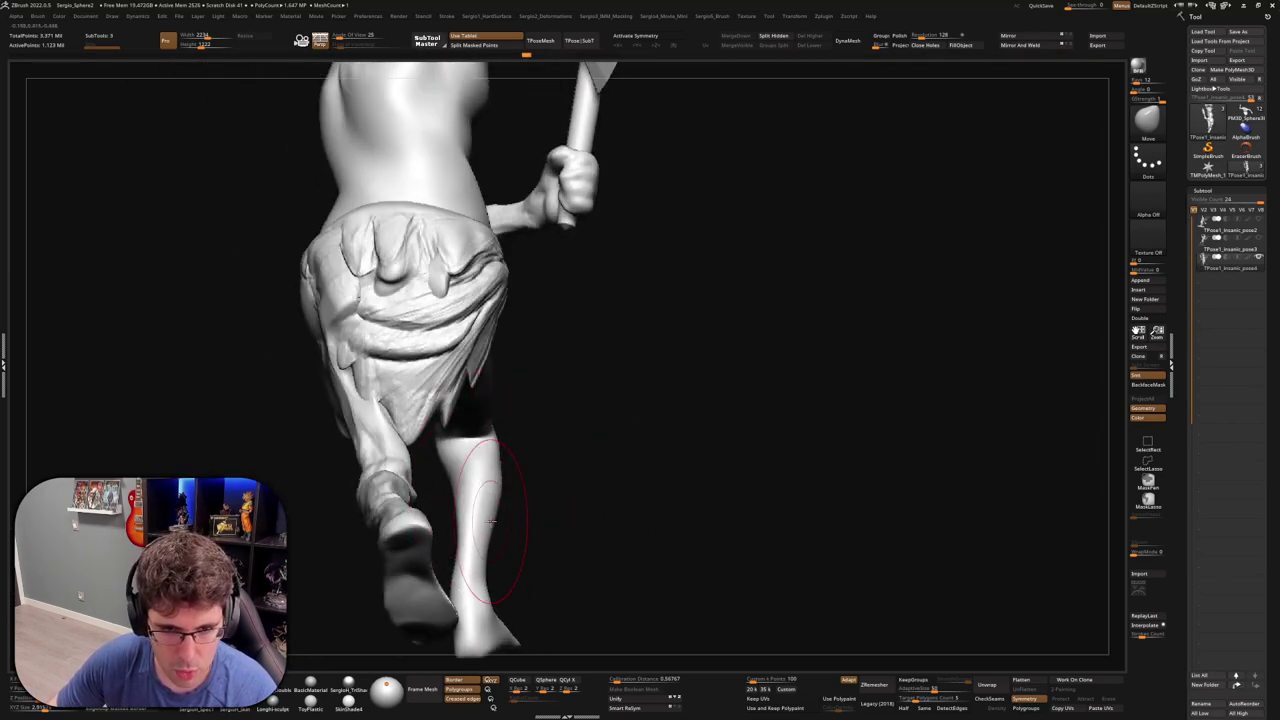
left_click_drag(490, 520, 500, 517)
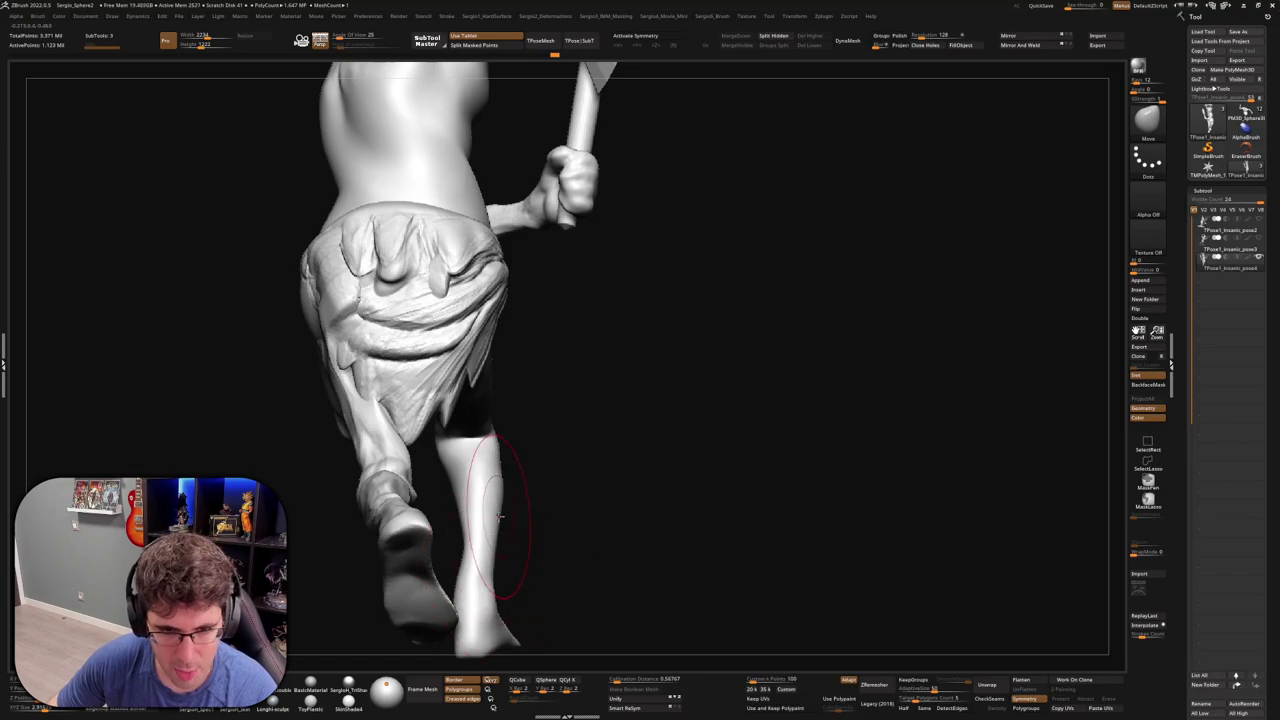
mouse_move(500, 517)
right_mouse_down()
mouse_move(495, 545)
mouse_move(534, 534)
mouse_move(514, 494)
mouse_move(536, 497)
right_mouse_up()
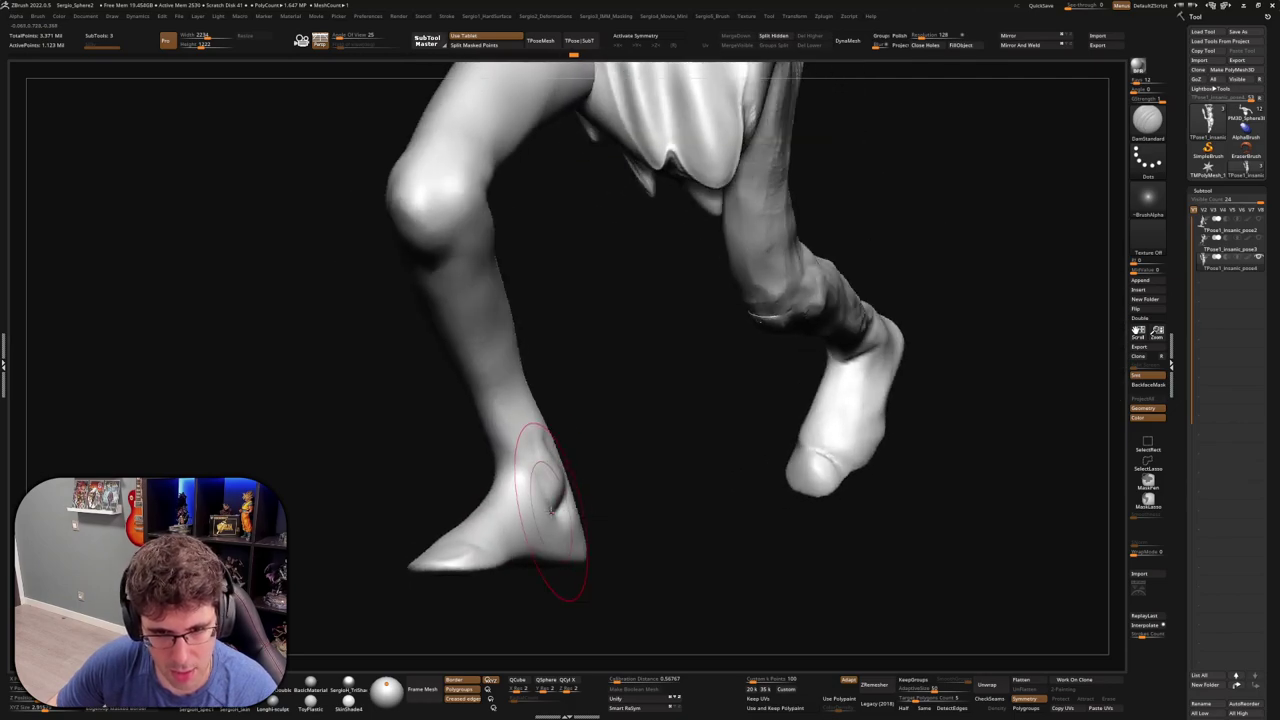
Select the Move brush and review the legs from front and side
key("b")
key("m")
key("v")
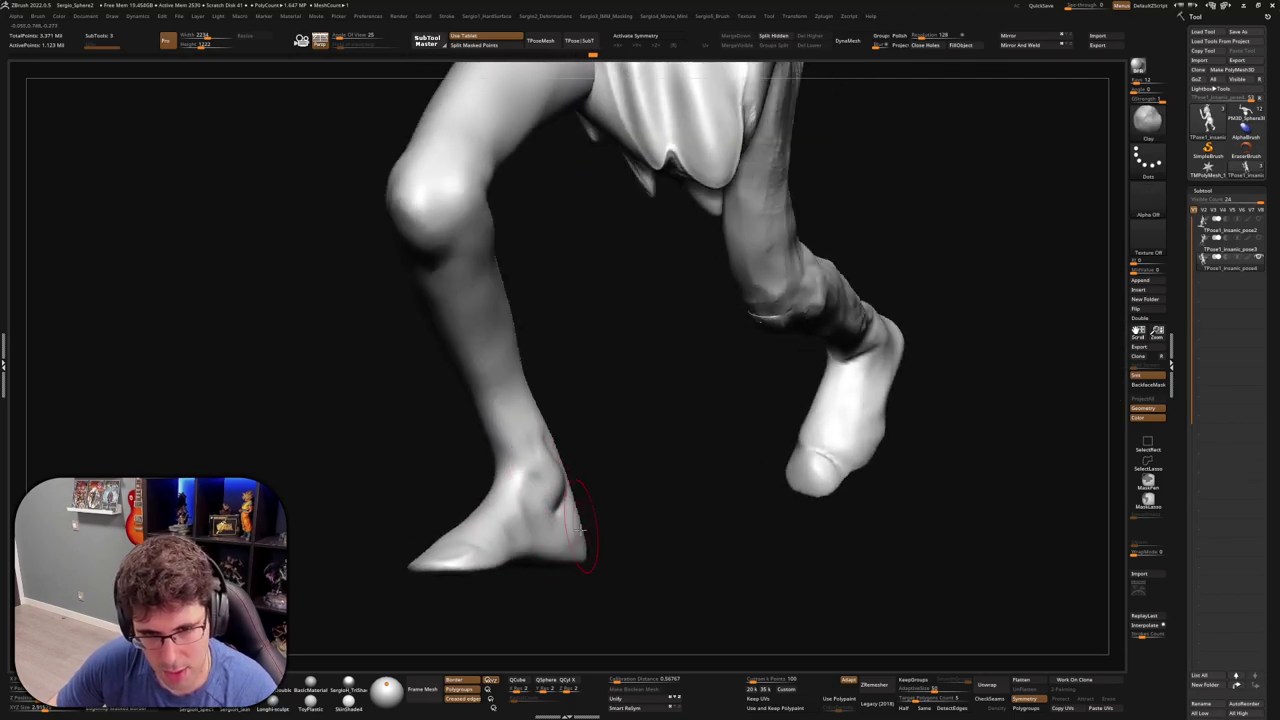
right_click_drag(580, 528, 511, 520)
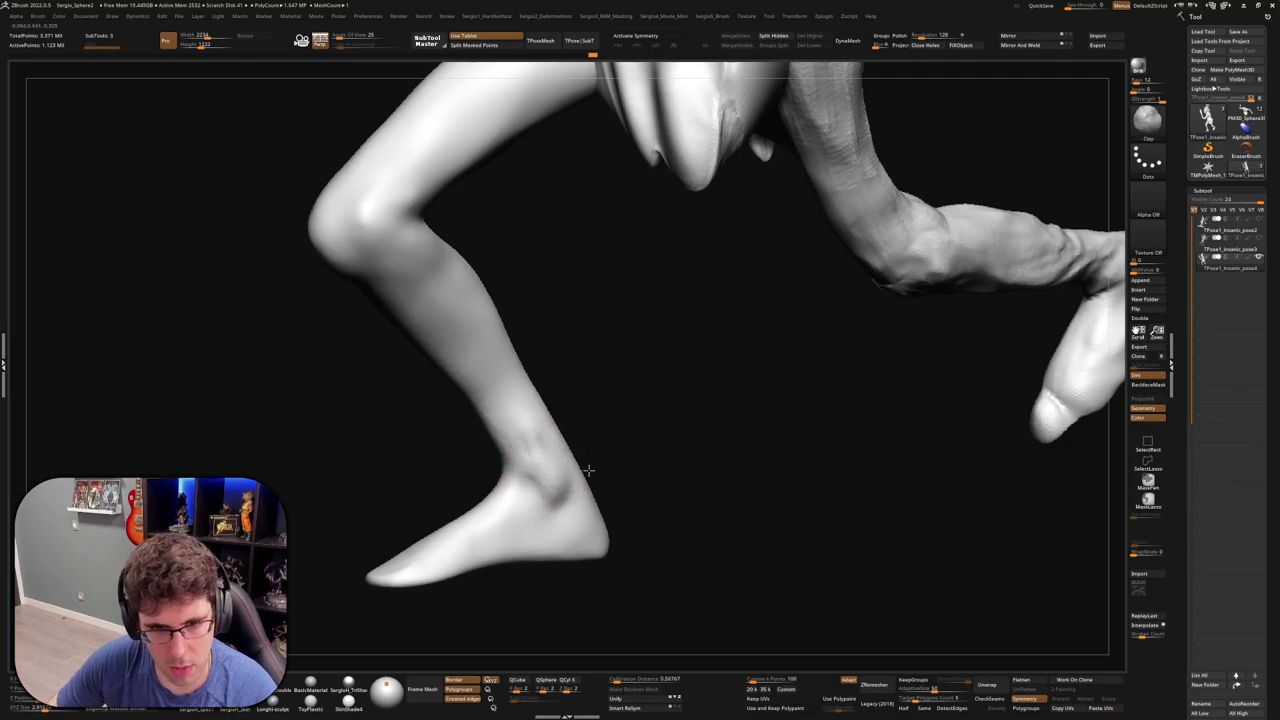
left_click_drag(576, 515, 590, 488)
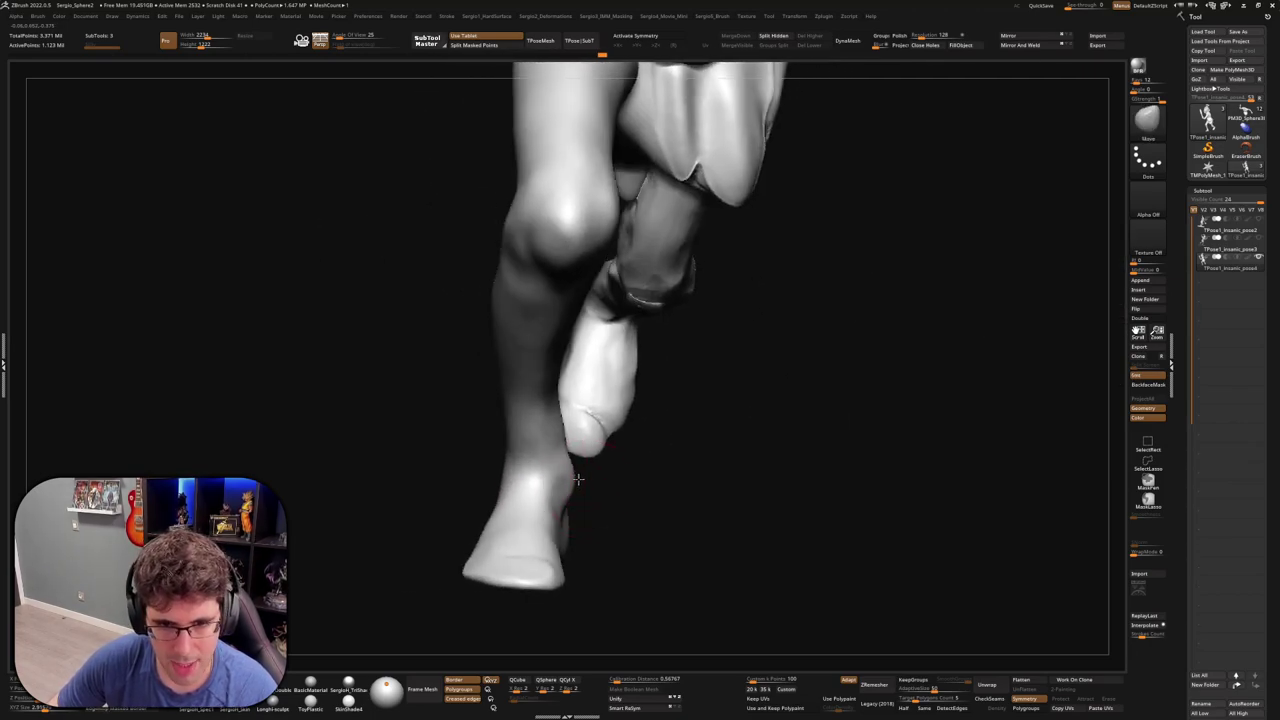
left_click_drag(570, 504, 590, 427)
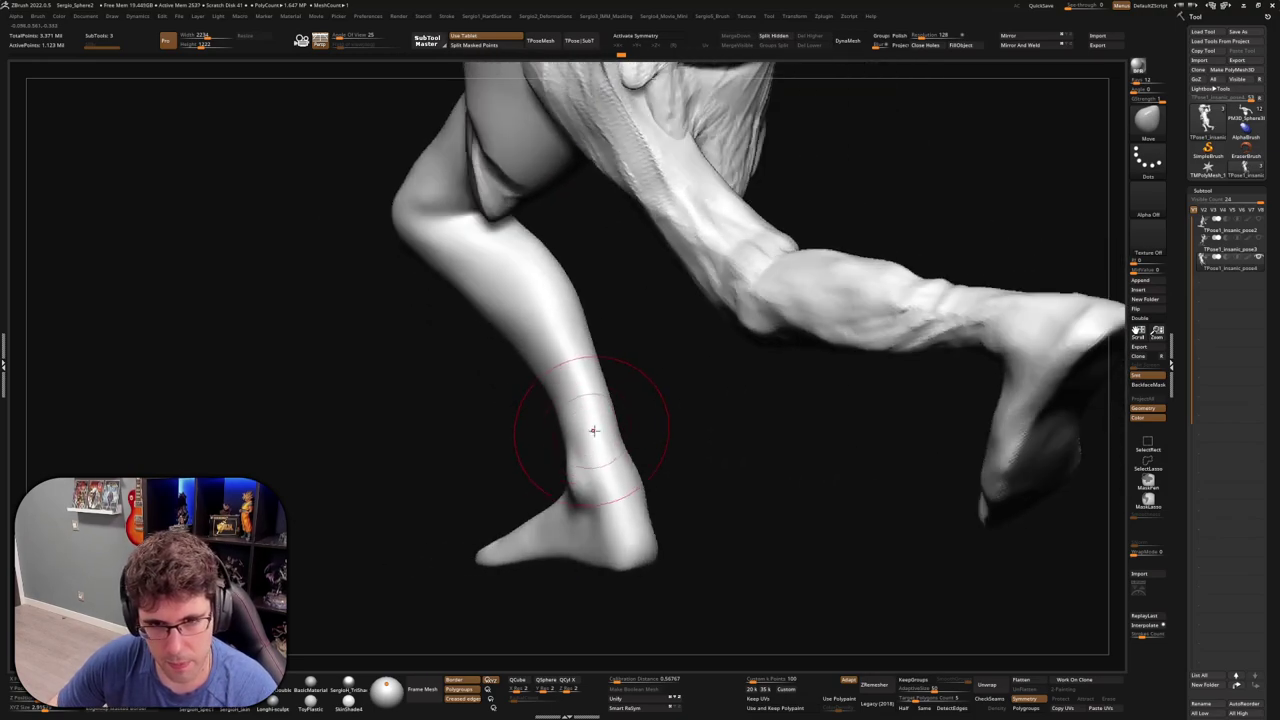
Carve creases with DamStandard and Shift-Smooth the ankle and heel of the planted foot
key("b")
key("d")
key("s")
mouse_move(616, 437)
left_mouse_down()
mouse_move(655, 472)
mouse_move(634, 524)
left_mouse_up()
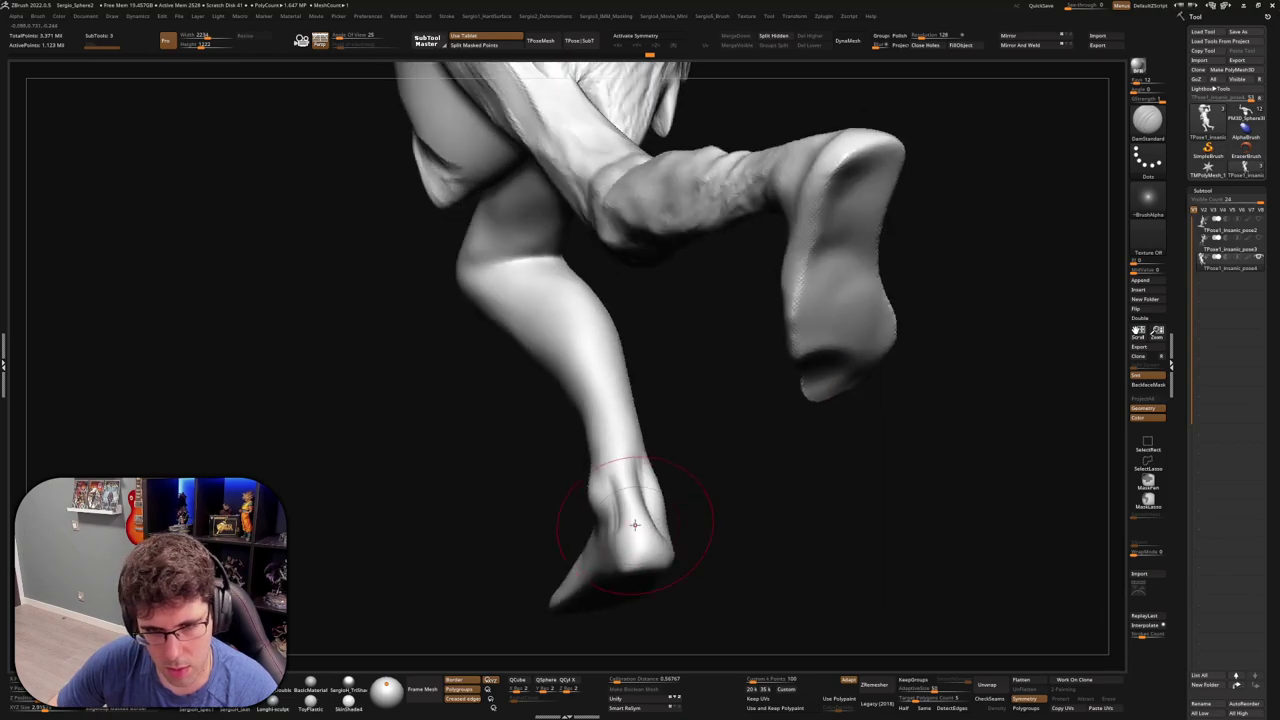
key("shift")
left_click_drag(644, 430, 636, 539)
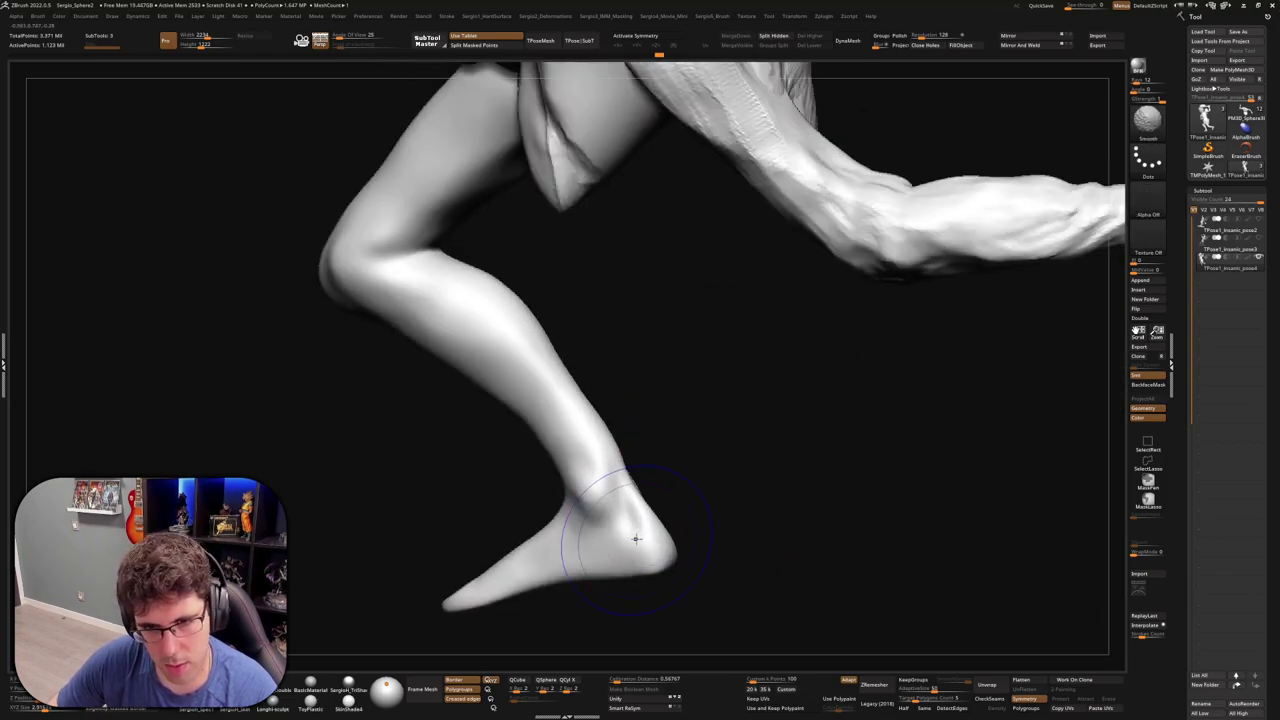
mouse_move(628, 476)
left_mouse_down()
mouse_move(623, 466)
mouse_move(651, 457)
mouse_move(638, 484)
mouse_move(677, 503)
mouse_move(640, 520)
mouse_move(674, 526)
mouse_move(614, 528)
mouse_move(628, 523)
left_mouse_up()
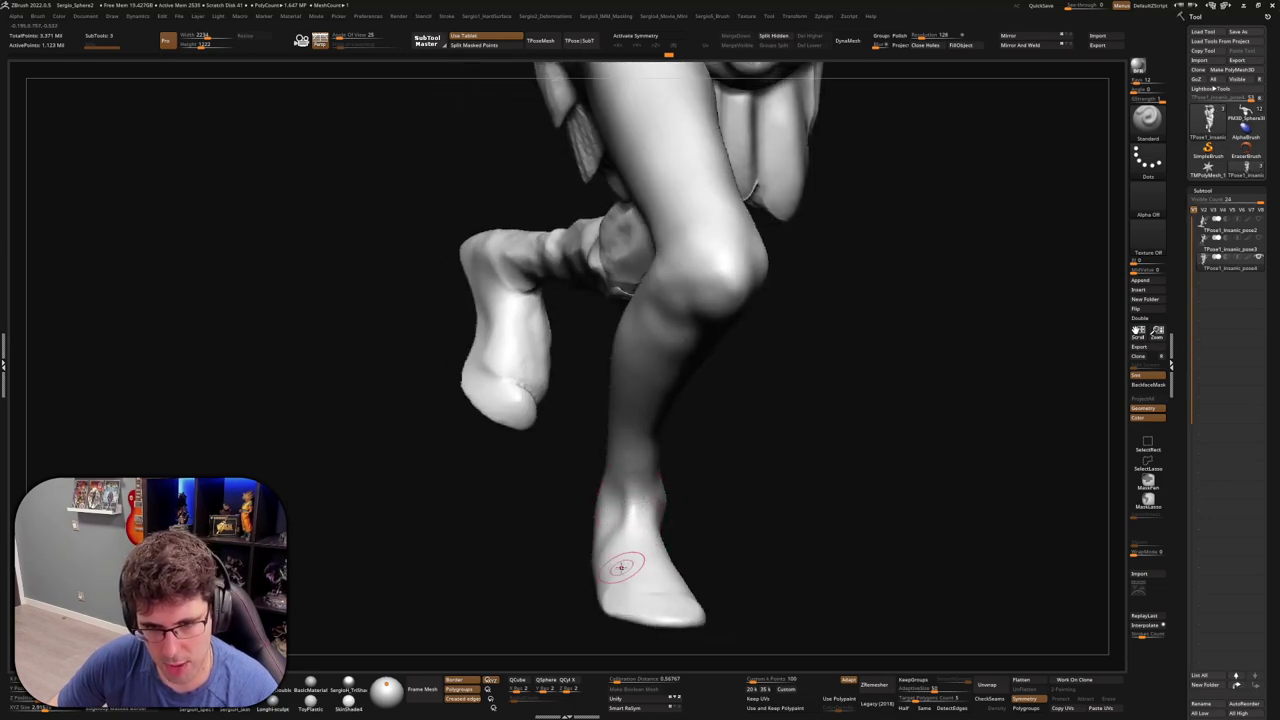
mouse_move(599, 570)
left_mouse_down()
mouse_move(634, 566)
mouse_move(571, 557)
mouse_move(600, 537)
mouse_move(557, 575)
mouse_move(546, 556)
mouse_move(521, 568)
left_mouse_up()
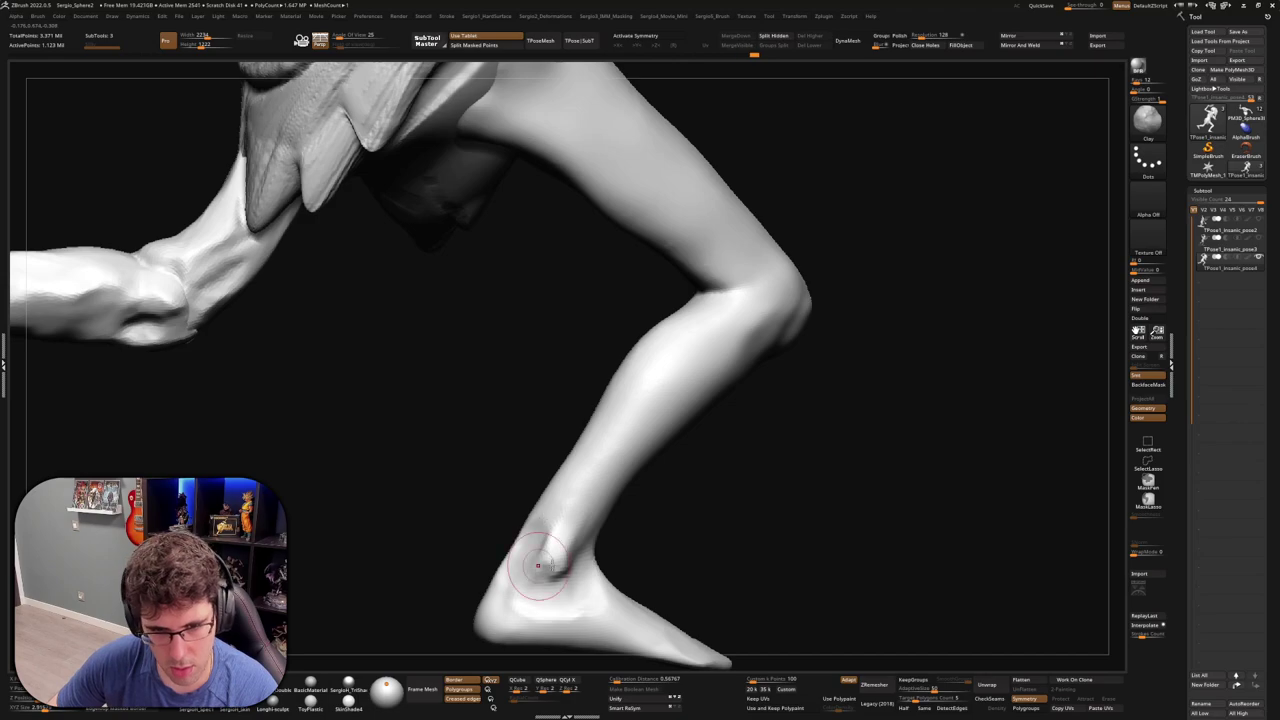
right_click_drag(535, 528, 528, 530, "shift")
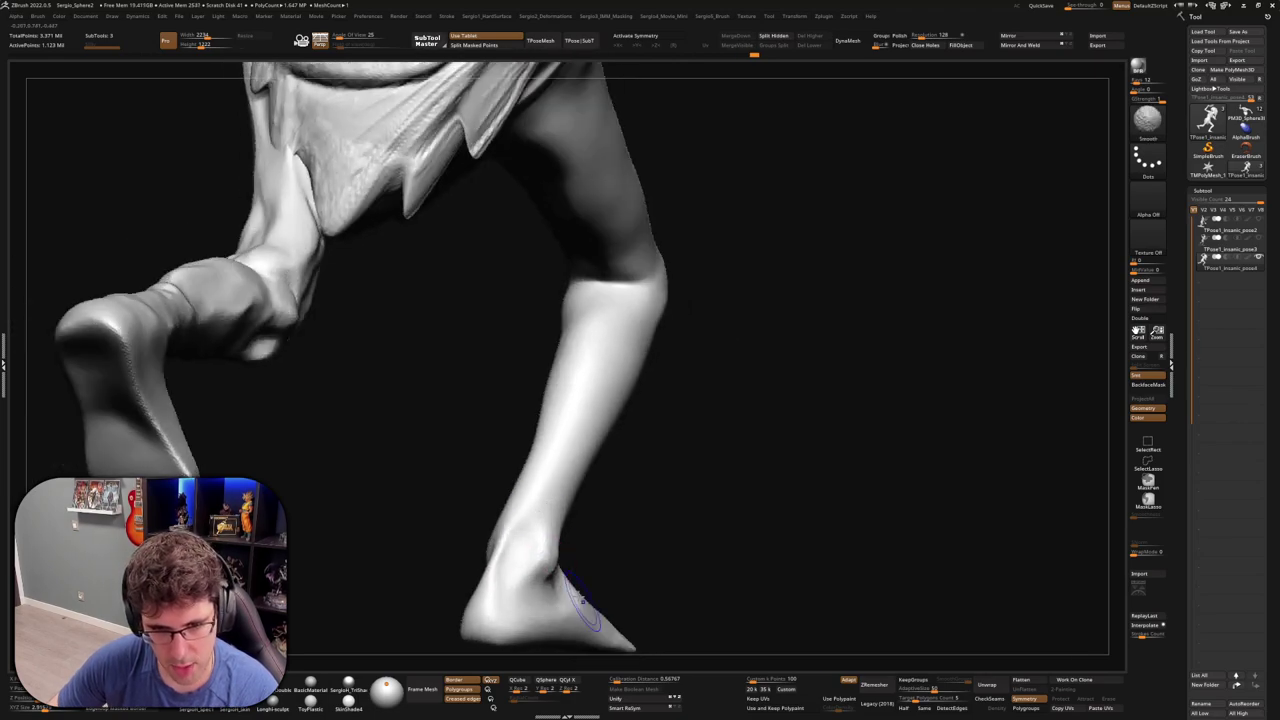
mouse_move(585, 598)
right_mouse_down()
mouse_move(547, 579)
mouse_move(576, 543)
mouse_move(643, 580)
mouse_move(644, 492)
mouse_move(594, 497)
right_mouse_up()
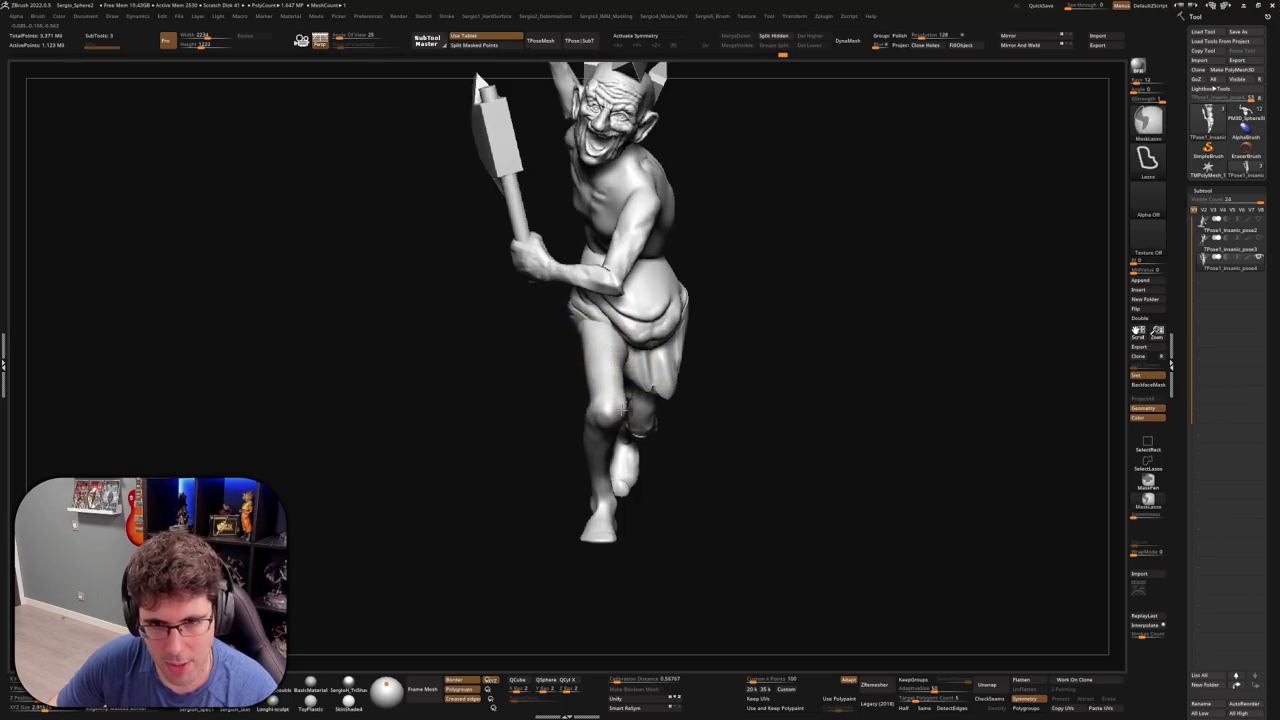
Lasso-mask the raised axe arm and shoulder
mouse_move(625, 366)
right_mouse_down("ctrl")
mouse_move(645, 382)
mouse_move(540, 440)
right_mouse_up("ctrl")
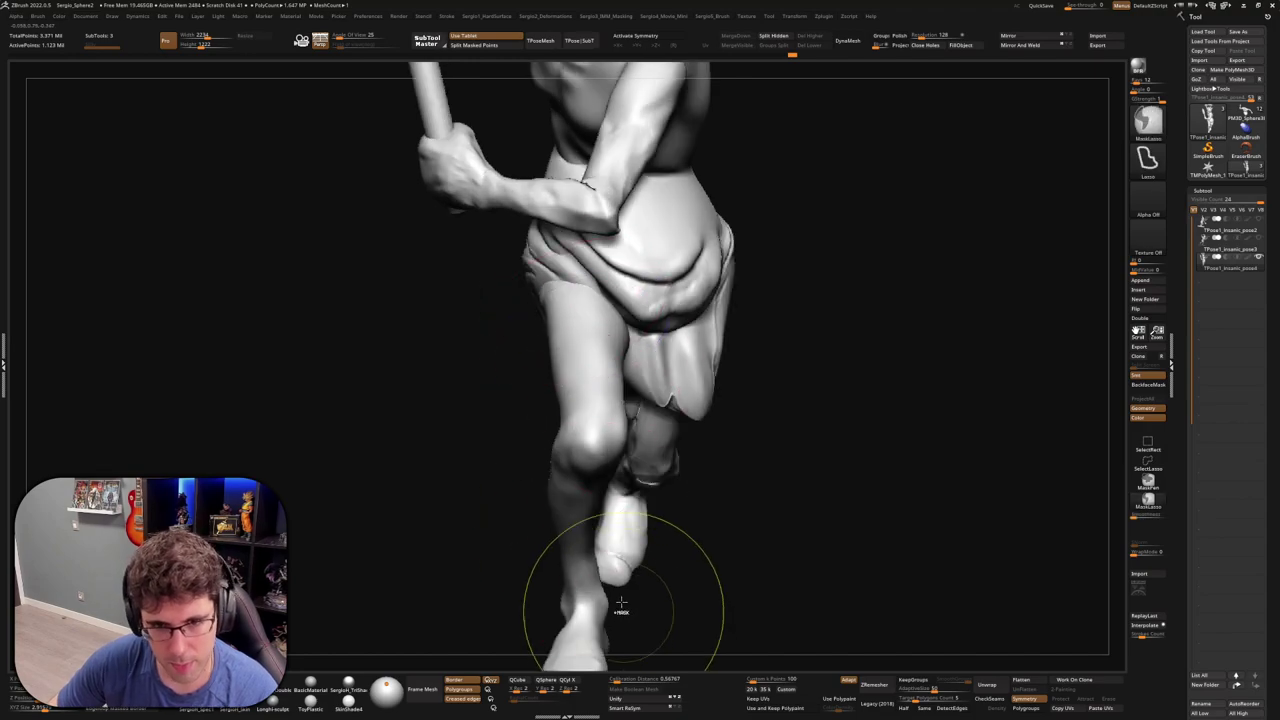
key("f")
mouse_move(686, 371)
right_mouse_down()
mouse_move(720, 477)
mouse_move(677, 491)
mouse_move(715, 481)
mouse_move(663, 443)
mouse_move(543, 394)
mouse_move(579, 390)
mouse_move(608, 480)
right_mouse_up()
mouse_move(694, 380)
left_mouse_down("ctrl")
mouse_move(571, 366)
mouse_move(682, 338)
left_mouse_up("ctrl")
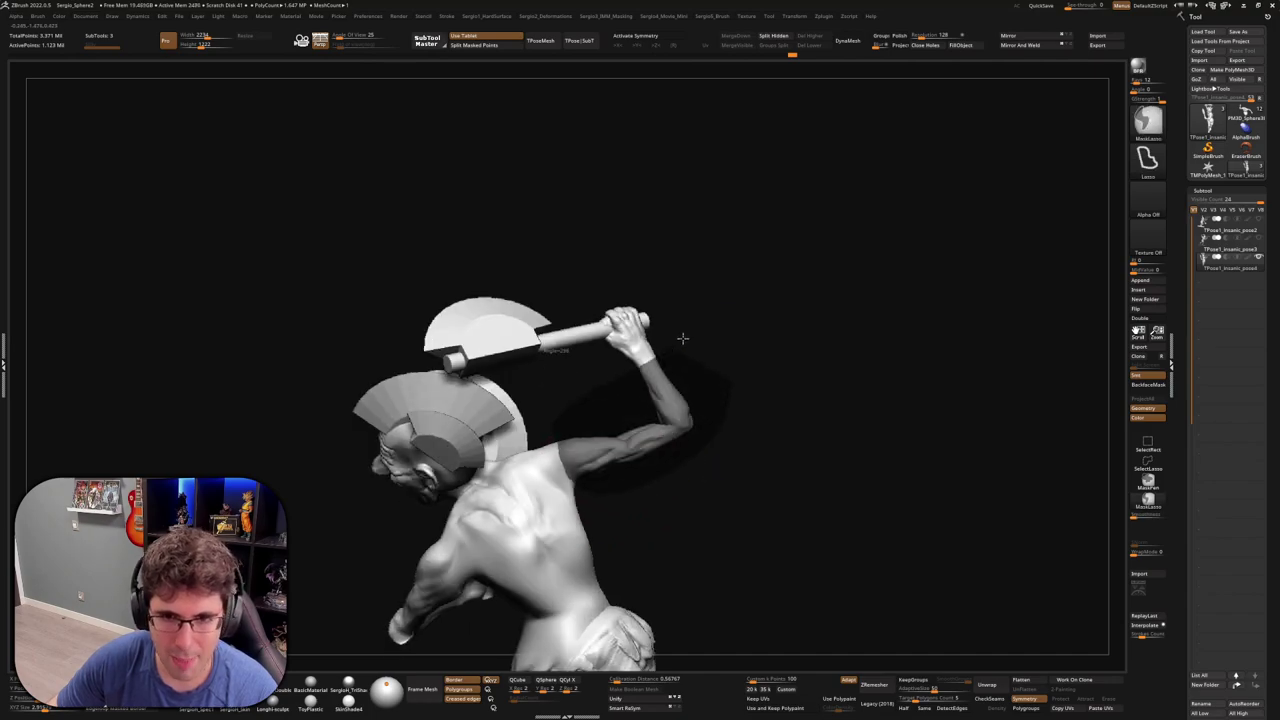
mouse_move(623, 346)
right_mouse_down()
mouse_move(634, 313)
mouse_move(573, 350)
mouse_move(703, 349)
mouse_move(634, 363)
mouse_move(885, 408)
right_mouse_up()
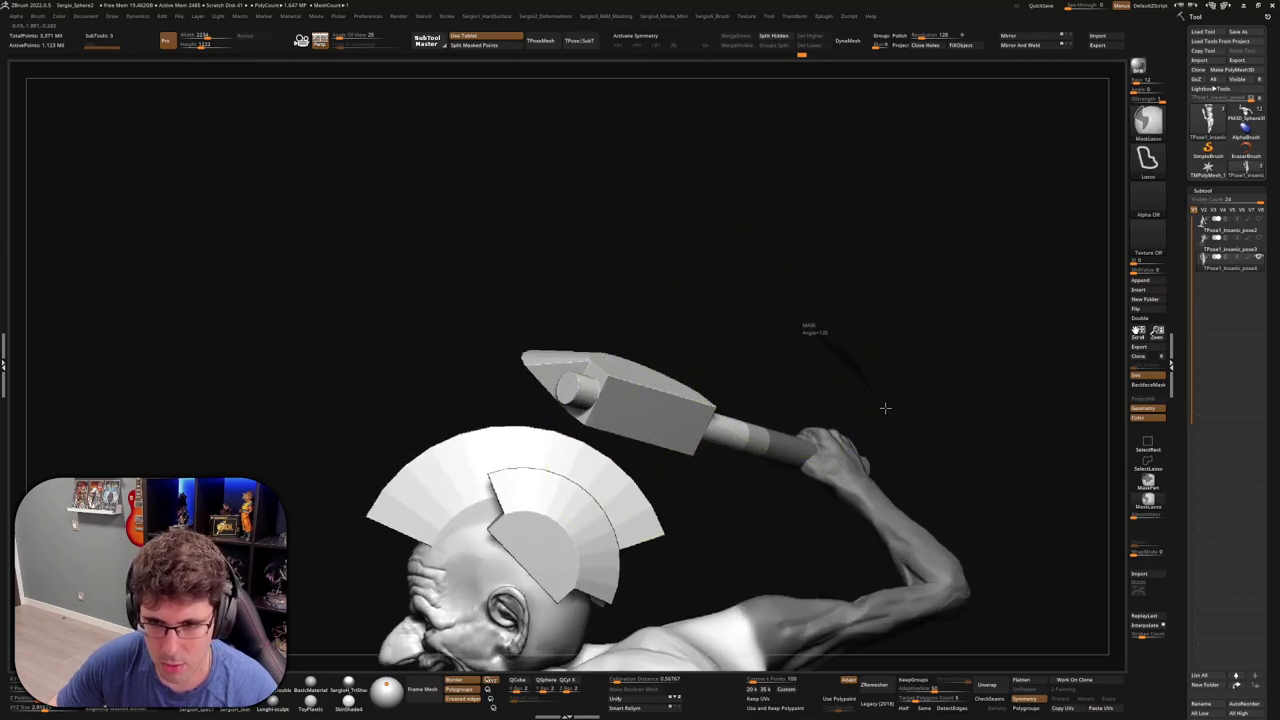
mouse_move(885, 408)
left_mouse_down("ctrl")
mouse_move(620, 452)
mouse_move(654, 223)
left_mouse_up("ctrl")
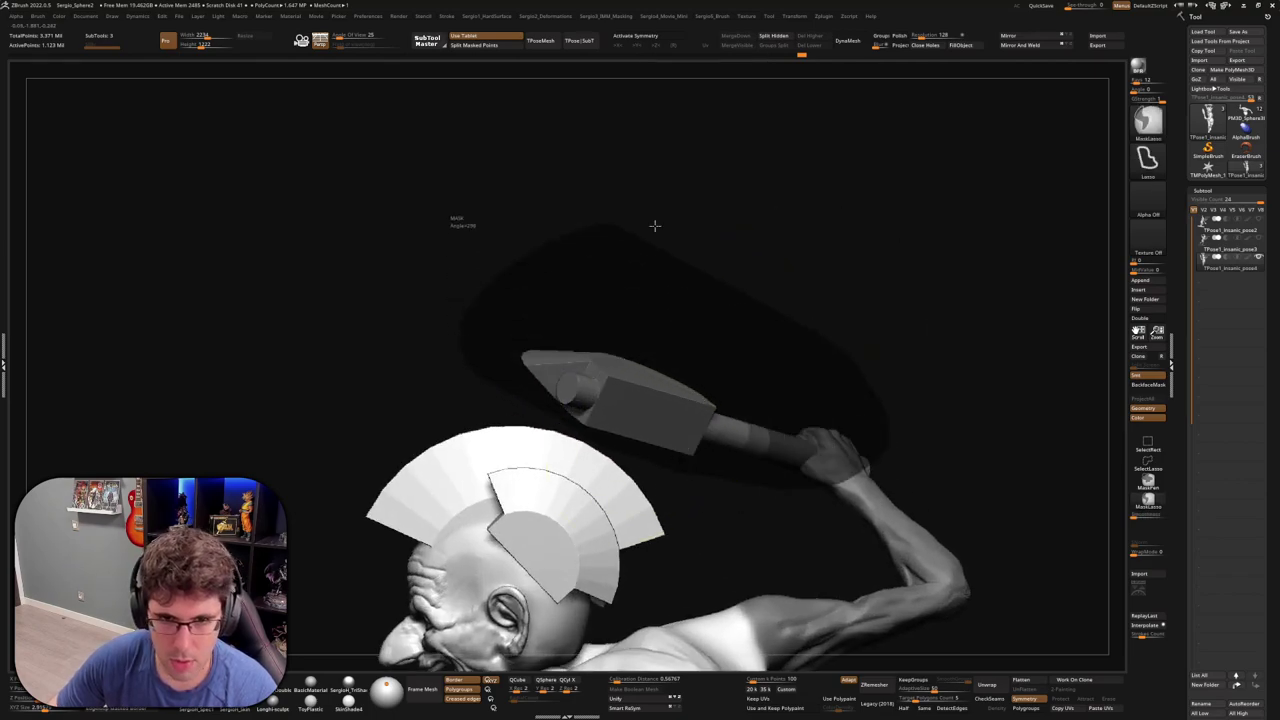
key("f")
mouse_move(665, 480)
right_mouse_down()
mouse_move(700, 470)
mouse_move(670, 433)
mouse_move(737, 409)
right_mouse_up()
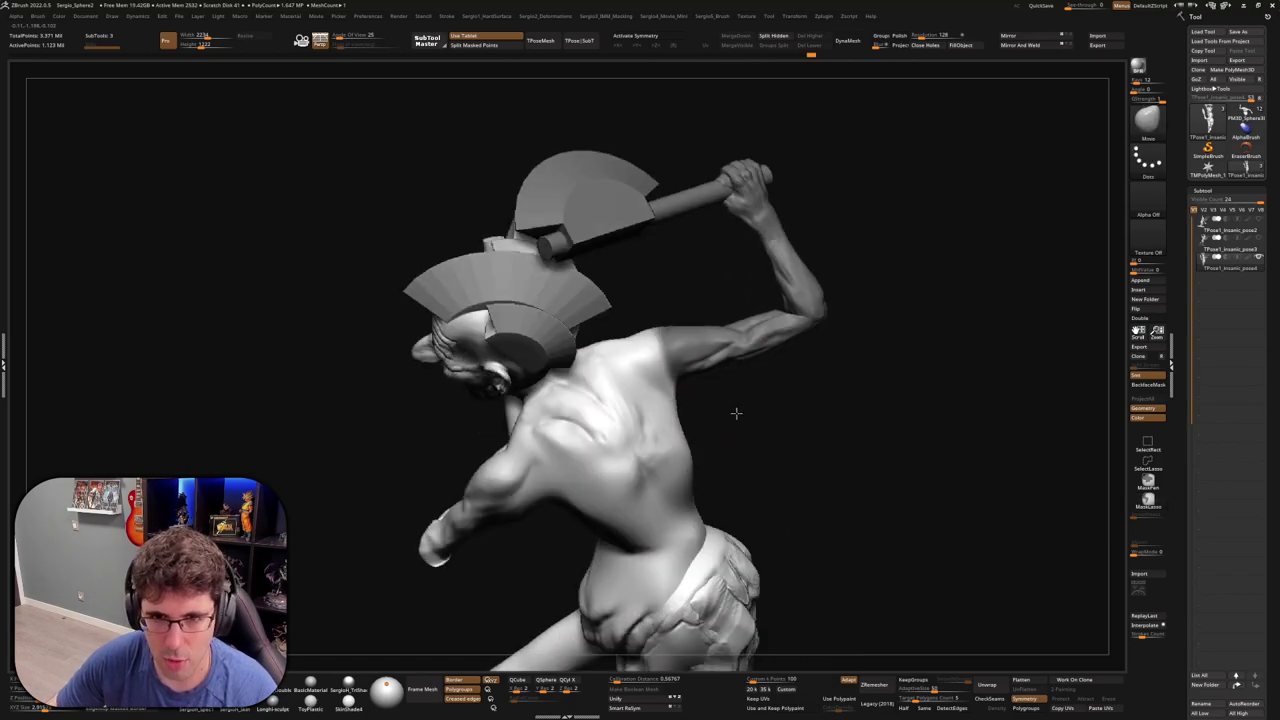
key("ctrl")
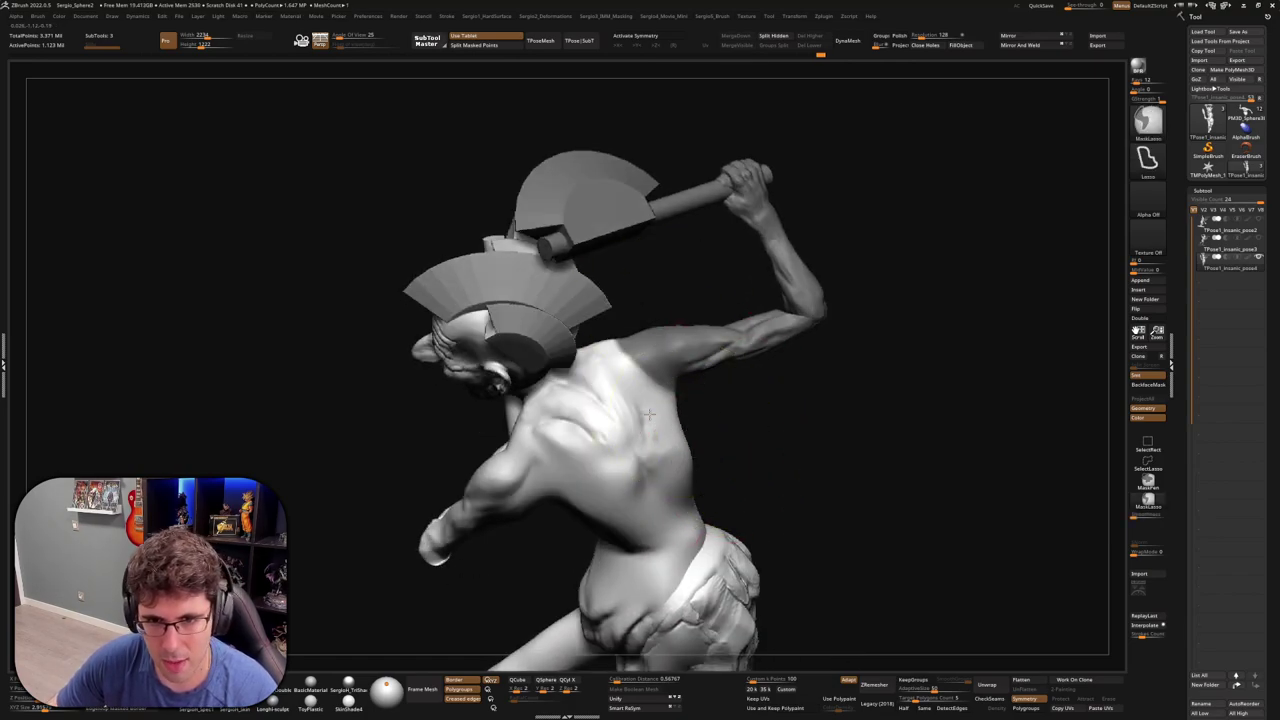
right_click_drag(653, 400, 690, 390)
Rotate the axe arm up and back at the shoulder with the Transpose gizmo
key("w")
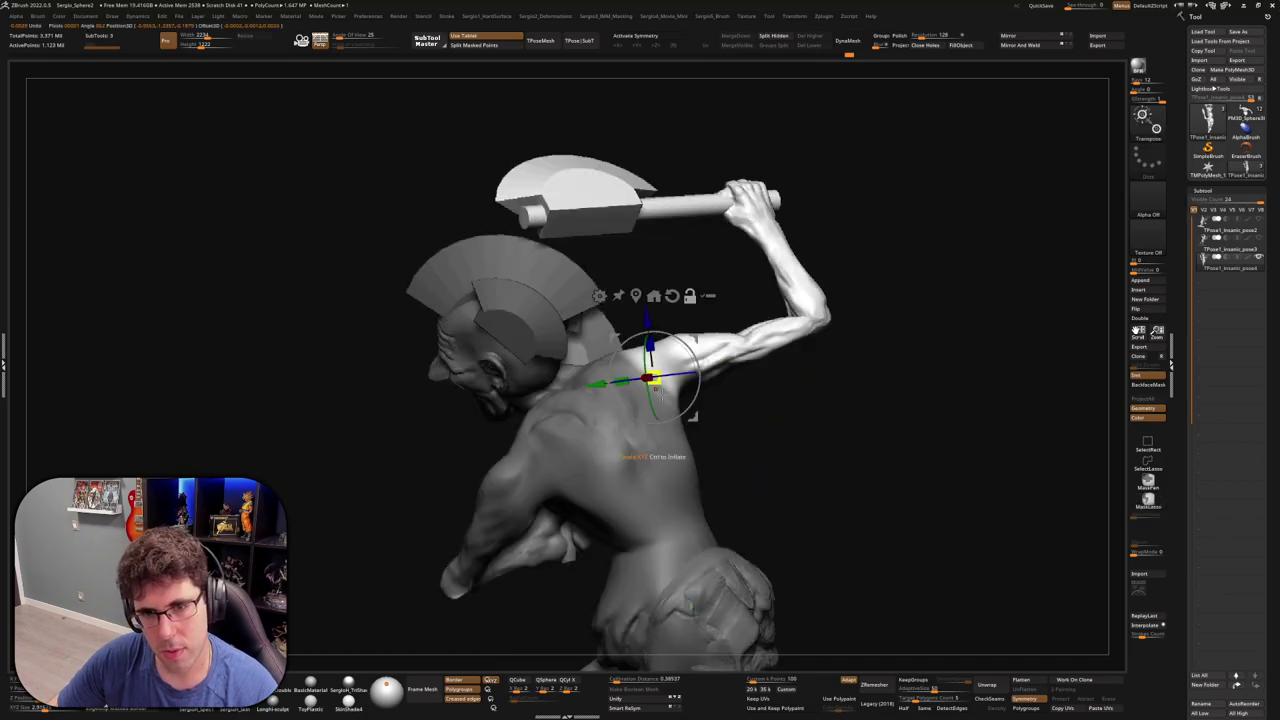
left_click_drag(692, 388, 694, 354)
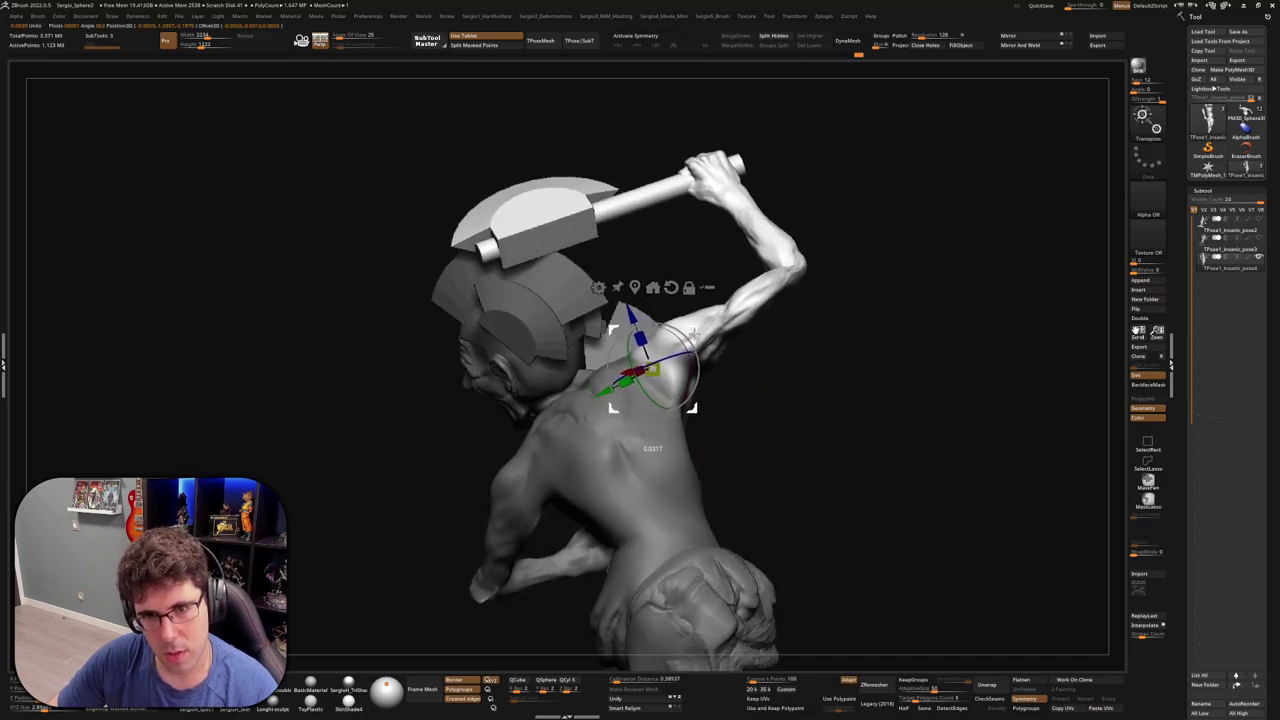
right_click_drag(692, 355, 779, 364)
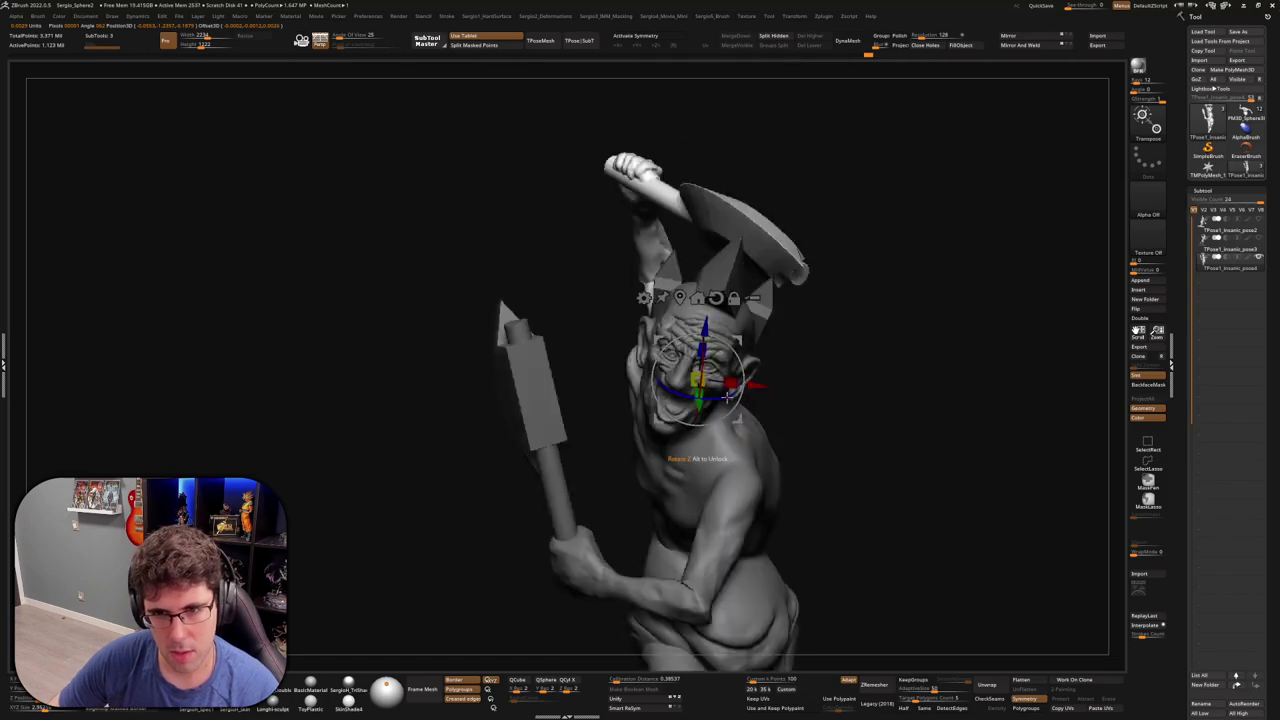
left_click_drag(728, 396, 743, 376)
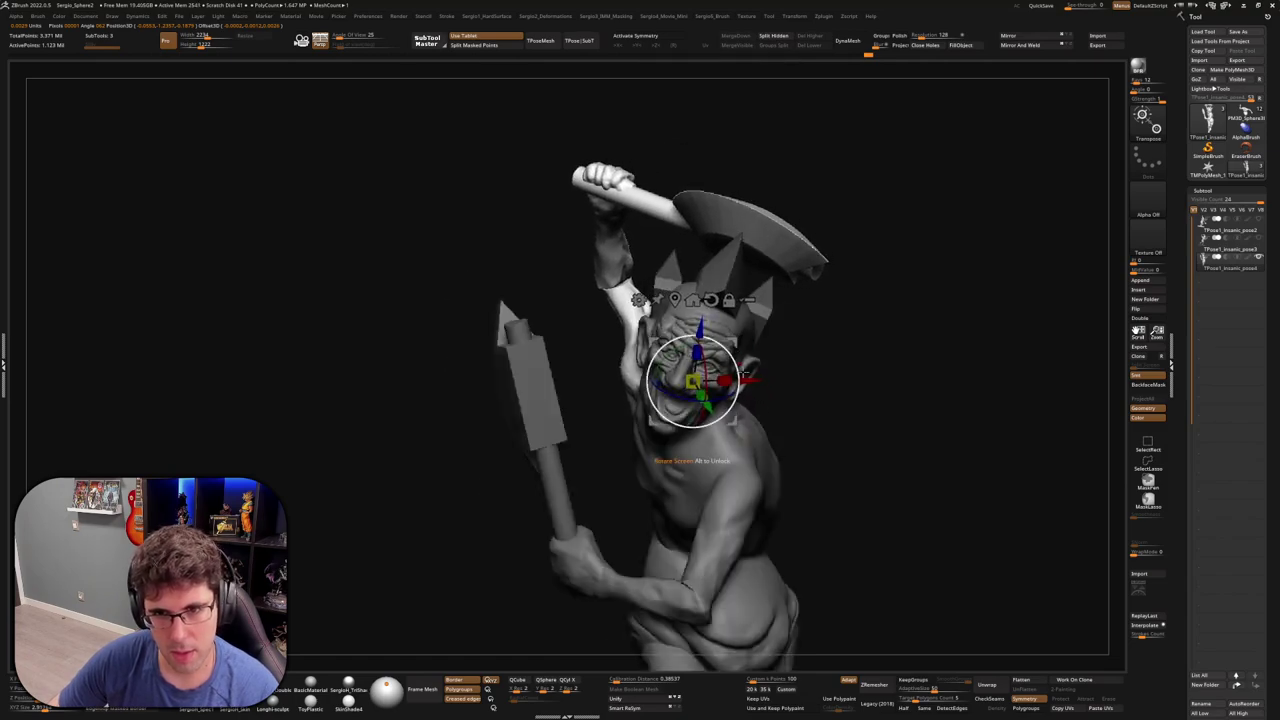
right_click_drag(743, 393, 905, 392)
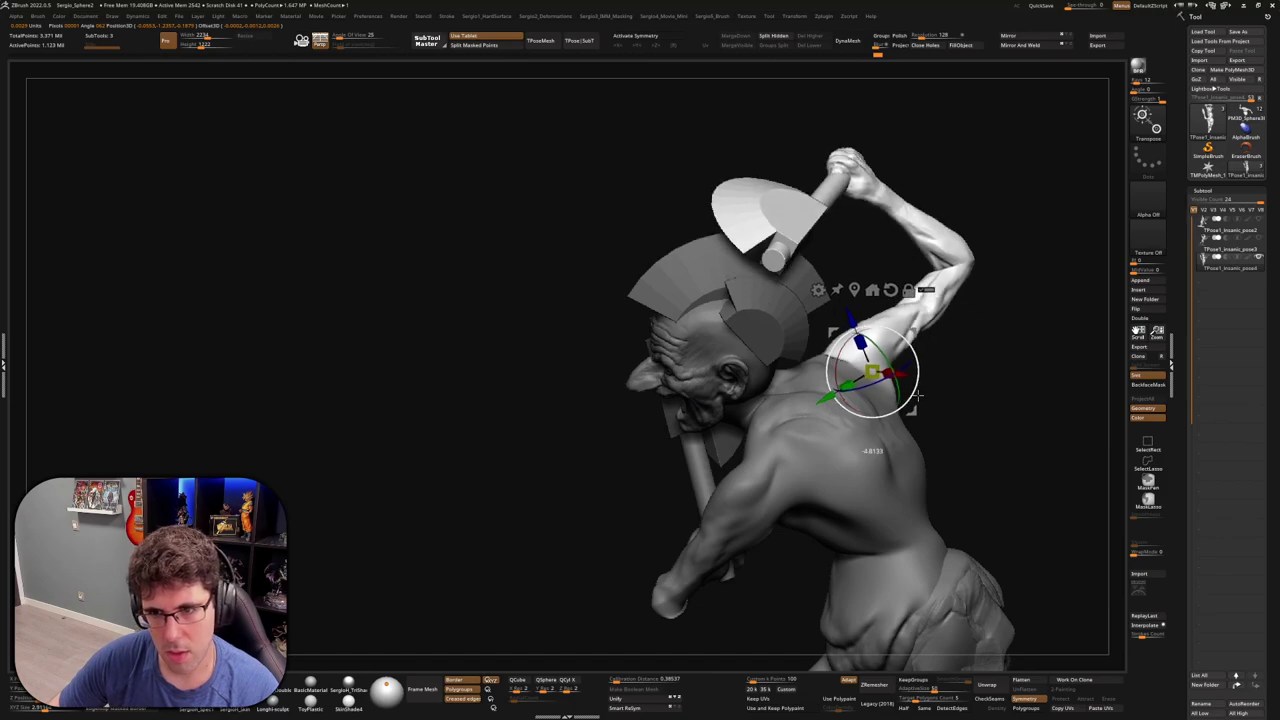
left_click_drag(908, 394, 916, 397)
right_click_drag(916, 397, 694, 357)
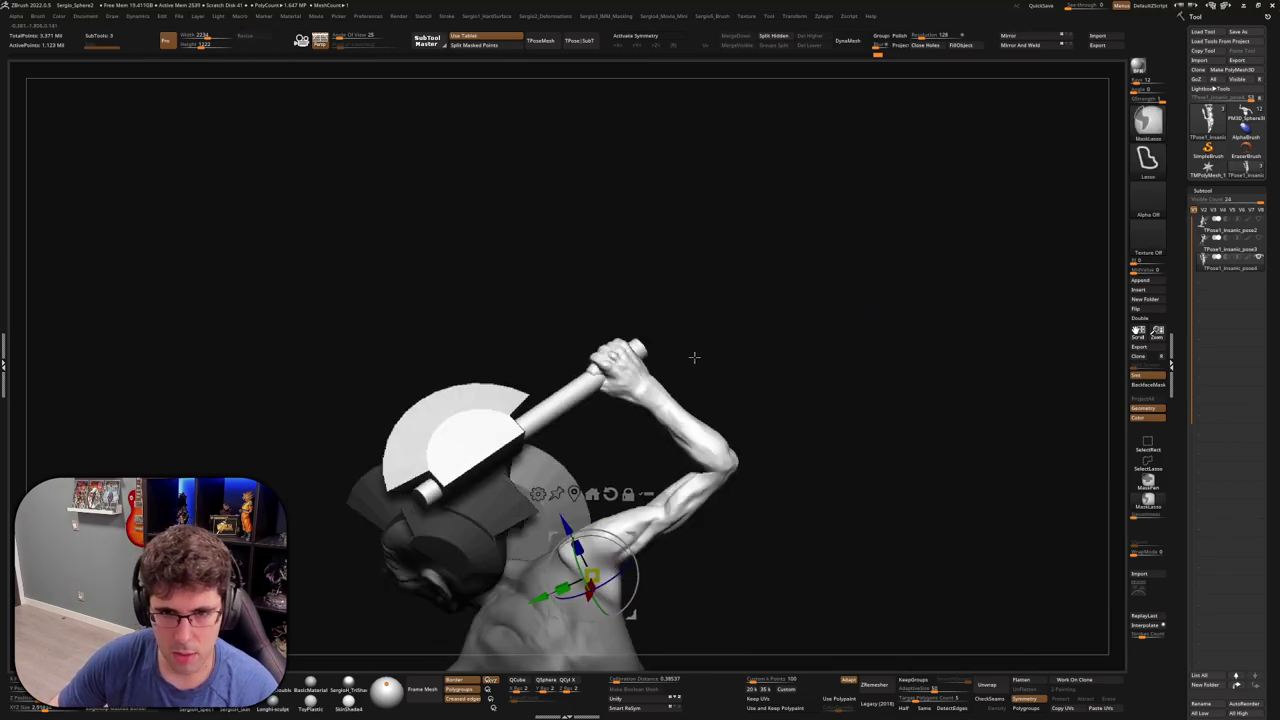
Move the rotation pivot to the wrist and rotate the axe more vertically
left_click(651, 397)
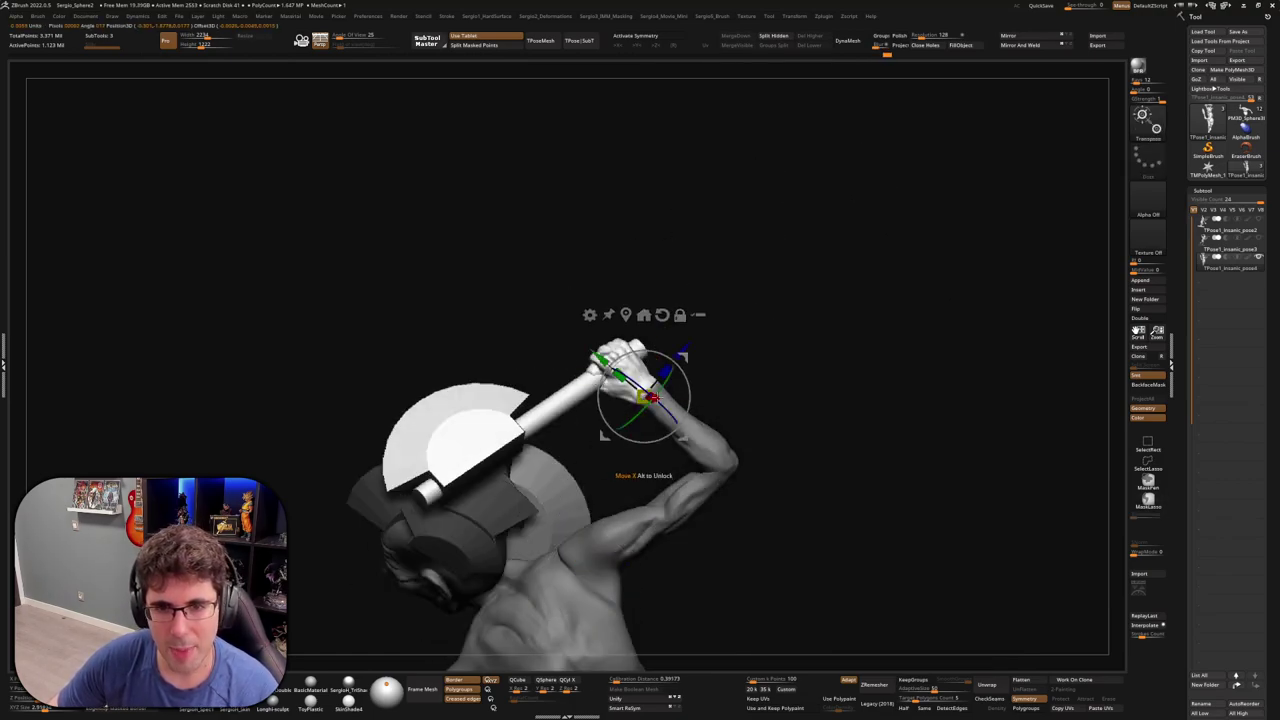
right_click_drag(680, 367, 700, 311)
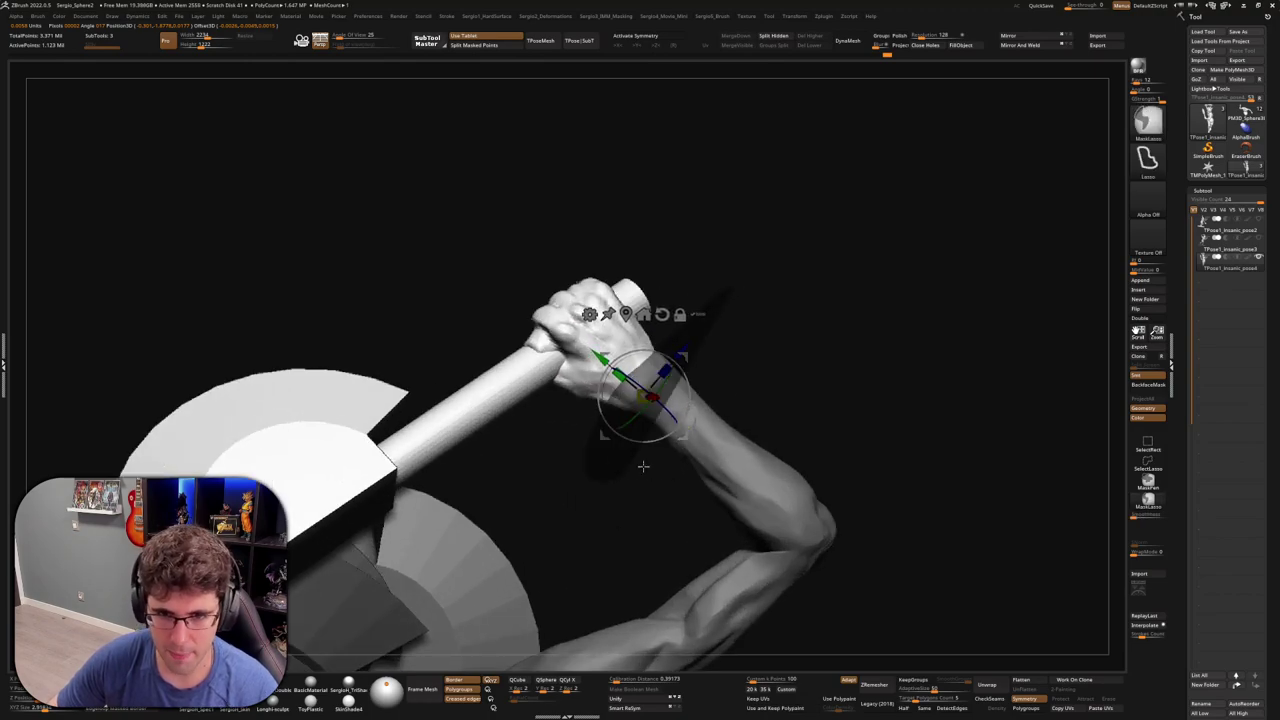
mouse_move(686, 358)
right_mouse_down()
mouse_move(680, 331)
mouse_move(678, 380)
mouse_move(663, 251)
mouse_move(736, 411)
mouse_move(707, 441)
right_mouse_up()
key("q")
key("w")
left_click_drag(672, 440, 718, 432)
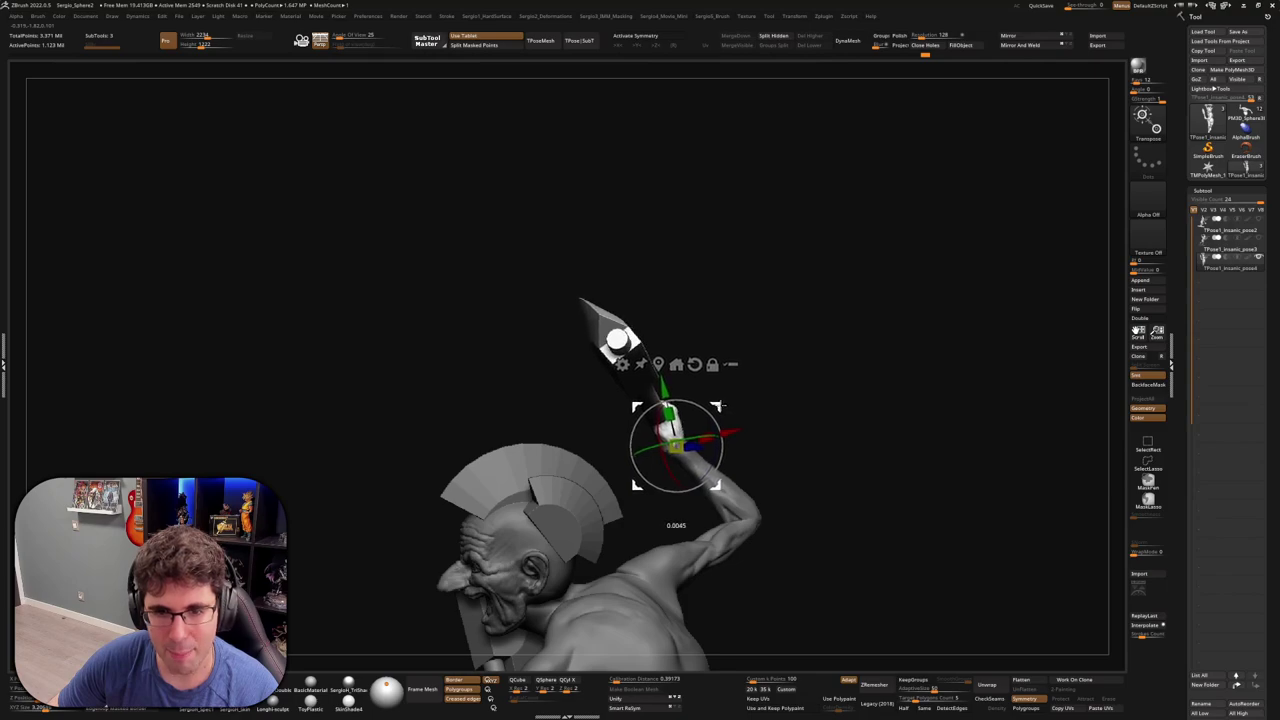
key("q")
Fine-tune the axe rotation at the hand, then mask everything except the loincloth
mouse_move(718, 432)
right_mouse_down("ctrl")
mouse_move(706, 349)
mouse_move(746, 431)
mouse_move(617, 489)
mouse_move(696, 482)
right_mouse_up("ctrl")
key("w")
left_click_drag(628, 488, 640, 470)
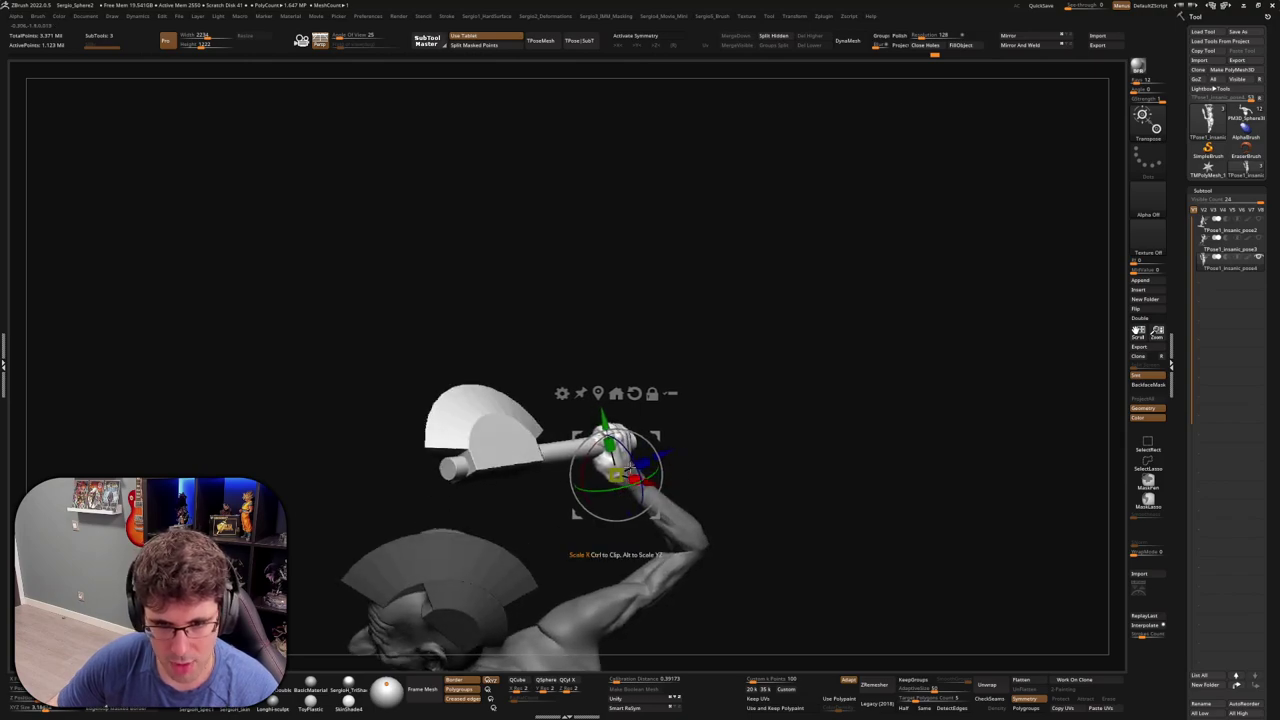
mouse_move(640, 470)
right_mouse_down()
mouse_move(658, 455)
mouse_move(665, 369)
mouse_move(652, 286)
mouse_move(705, 285)
right_mouse_up()
key("q")
key("w")
left_click_drag(707, 282, 711, 297)
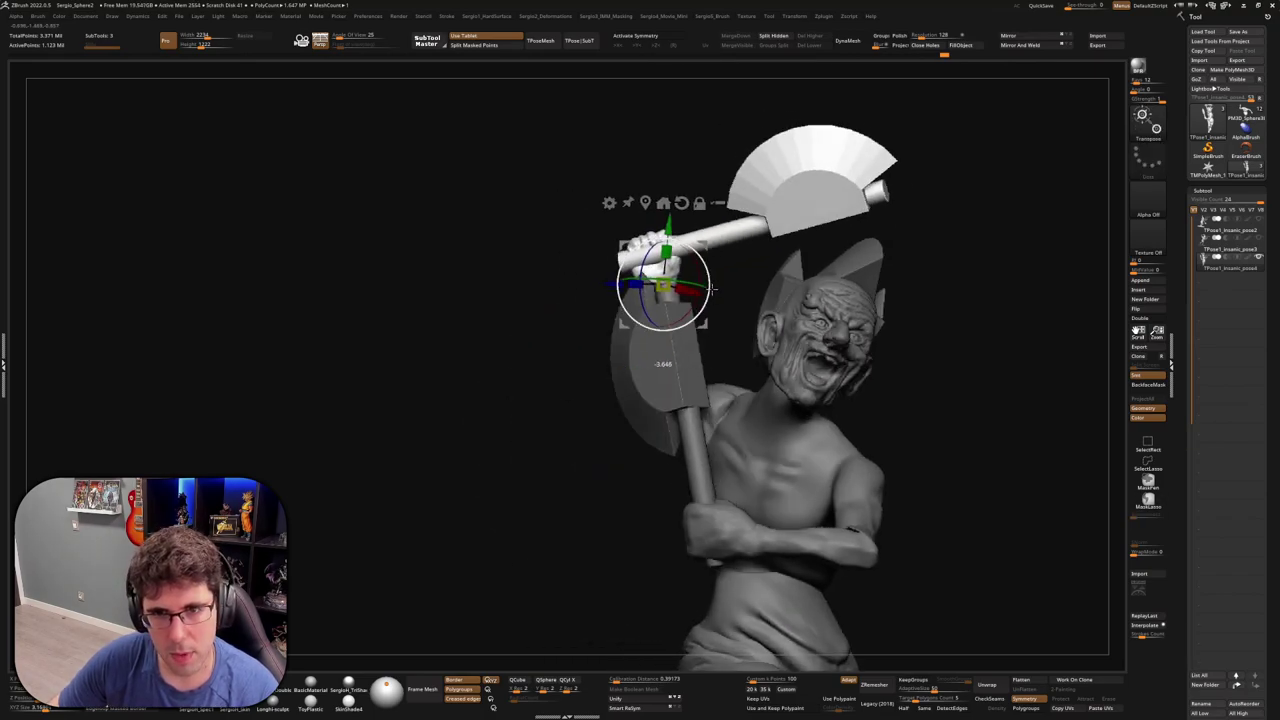
mouse_move(711, 297)
right_mouse_down("ctrl")
mouse_move(671, 337)
mouse_move(700, 449)
mouse_move(790, 290)
mouse_move(766, 429)
mouse_move(660, 430)
mouse_move(711, 457)
mouse_move(630, 445)
mouse_move(578, 463)
mouse_move(590, 430)
right_mouse_up("ctrl")
key("q")
key("w")
left_click(610, 447, "ctrl+shift")
Reshape the loincloth flap, hip, buttock and upper thigh with the Move brush
key("q")
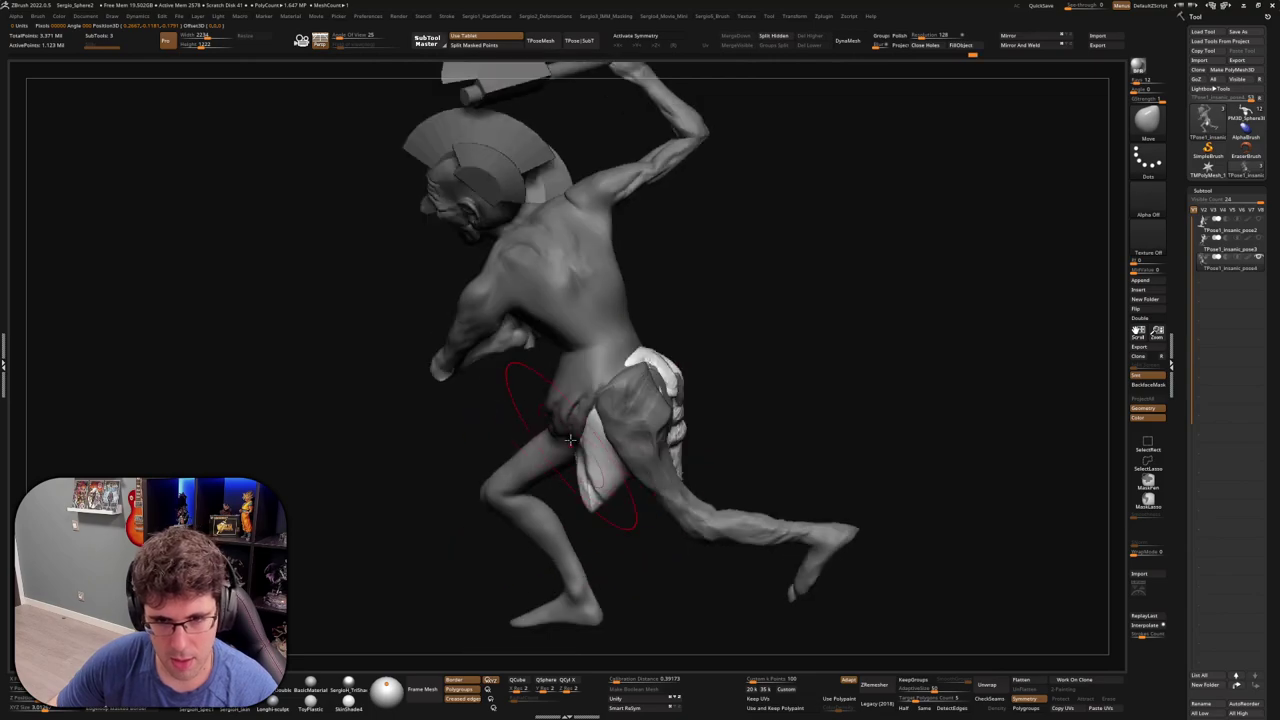
mouse_move(590, 430)
left_mouse_down()
mouse_move(640, 512)
mouse_move(690, 472)
left_mouse_up()
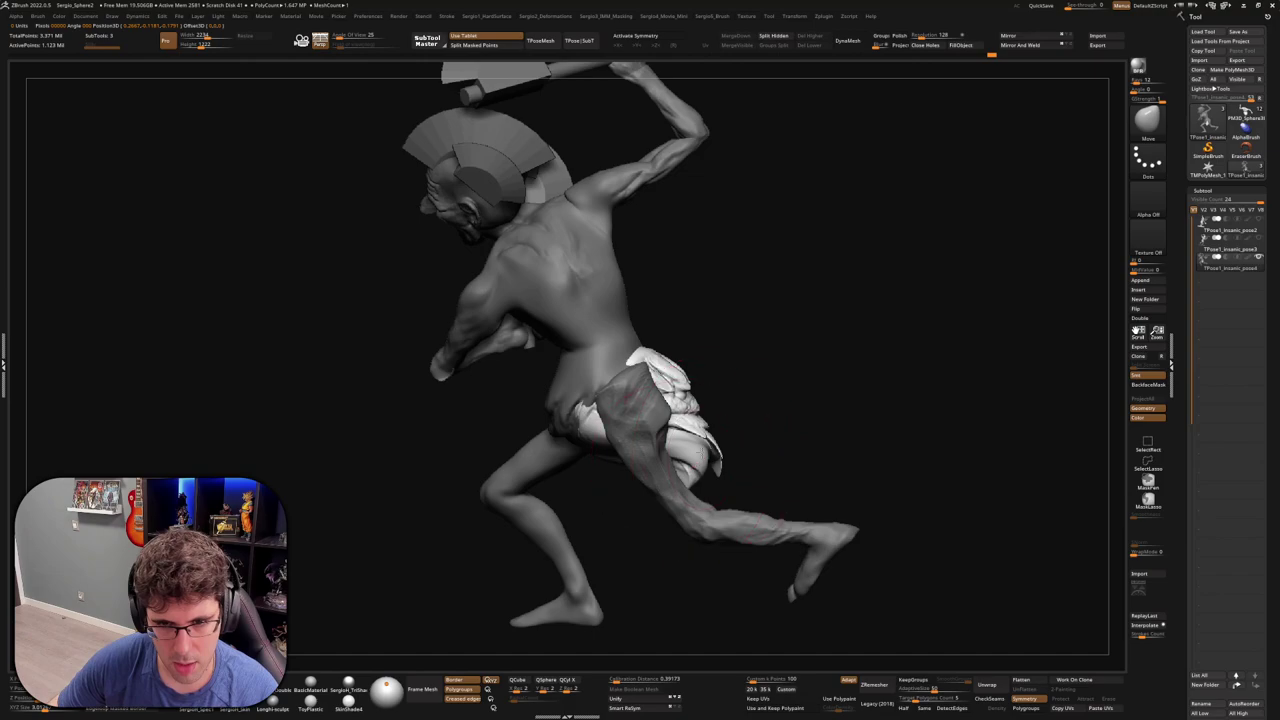
mouse_move(740, 430)
right_mouse_down()
mouse_move(676, 480)
mouse_move(660, 452)
mouse_move(634, 457)
mouse_move(643, 484)
right_mouse_up()
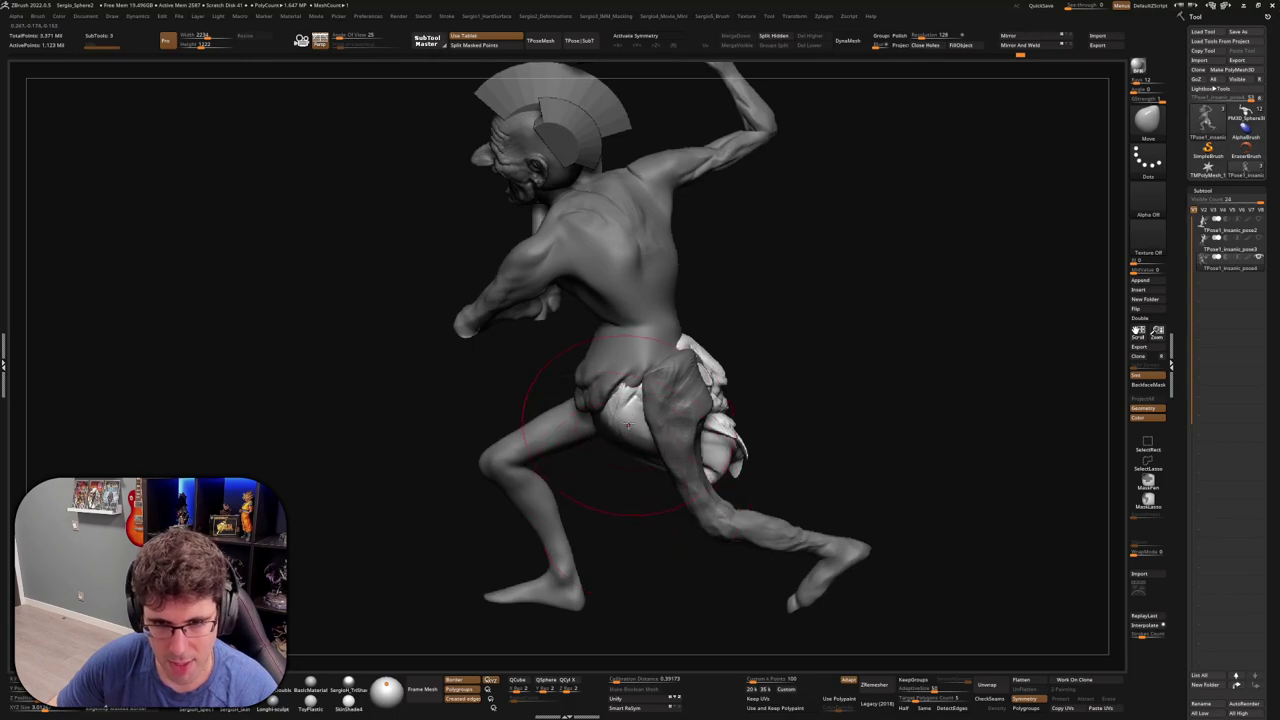
left_click_drag(628, 424, 662, 389)
mouse_move(630, 456)
right_mouse_down()
mouse_move(600, 450)
mouse_move(640, 440)
mouse_move(621, 428)
right_mouse_up()
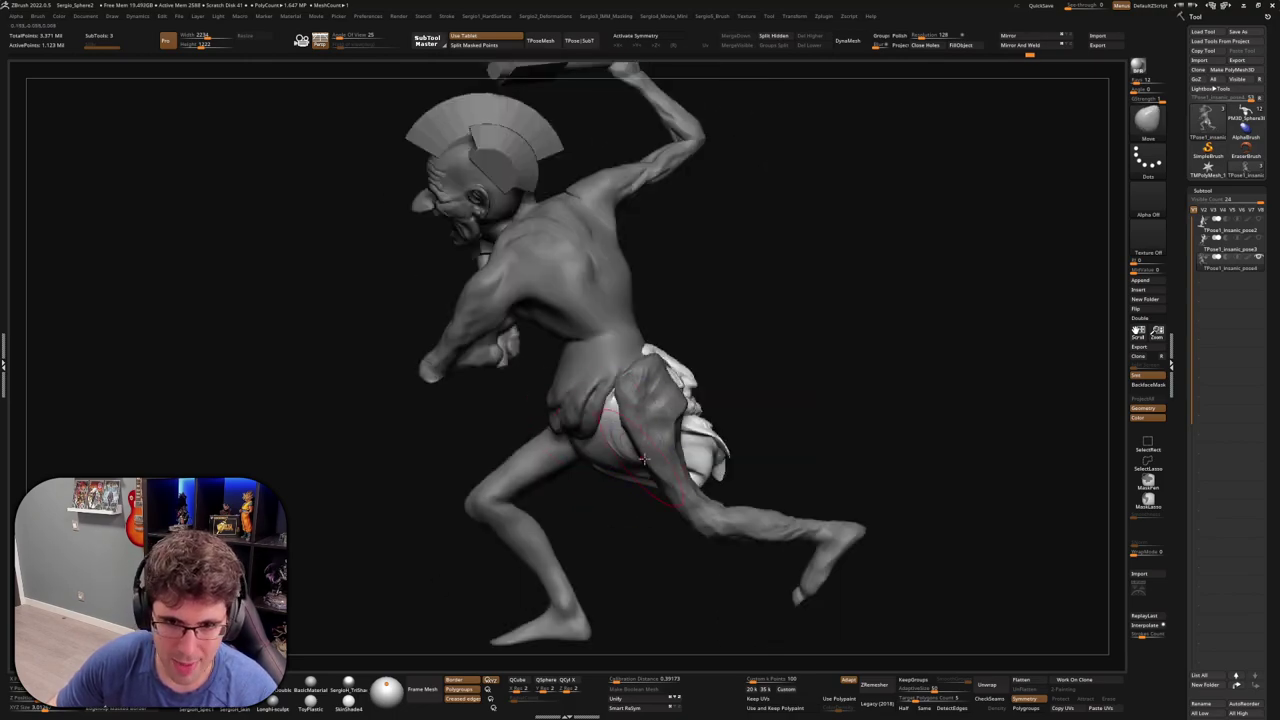
left_click_drag(712, 467, 650, 512)
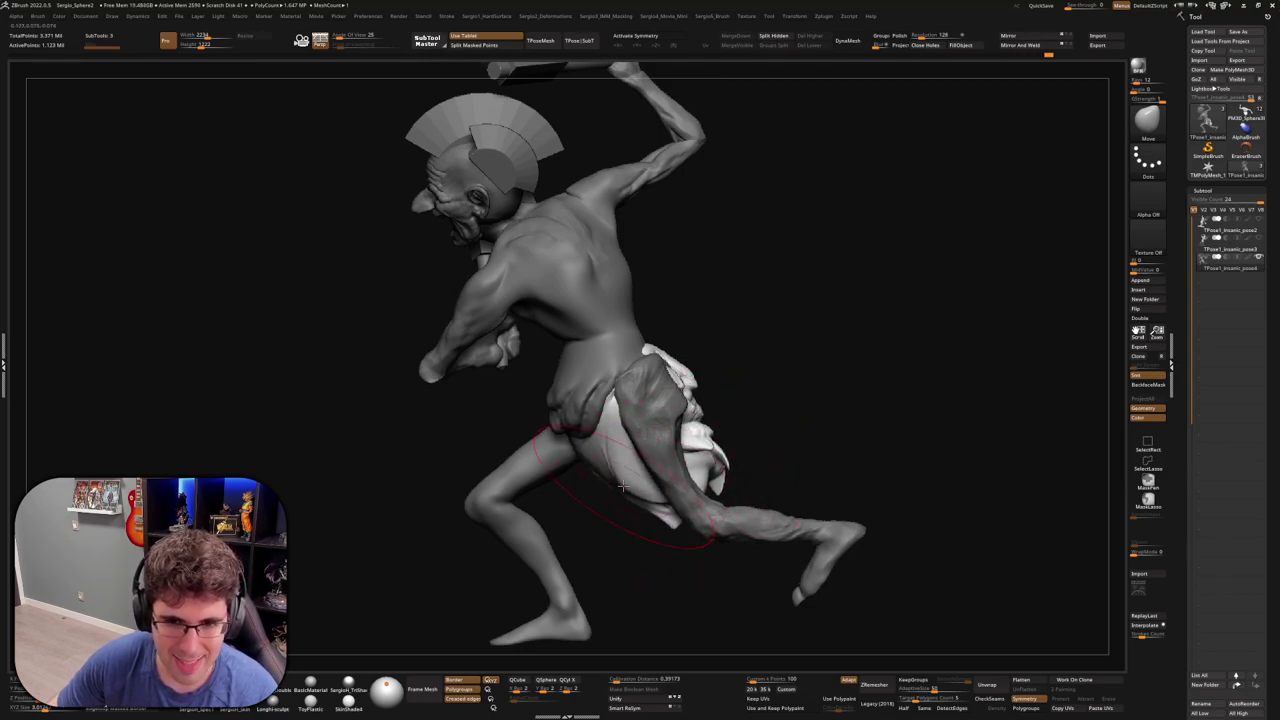
Orbit around the whole figure, then Ctrl-paint a mask over the loincloth
right_click_drag(655, 459, 720, 503)
mouse_move(729, 557)
right_mouse_down("ctrl")
mouse_move(725, 475)
mouse_move(651, 500)
mouse_move(622, 537)
mouse_move(539, 502)
right_mouse_up("ctrl")
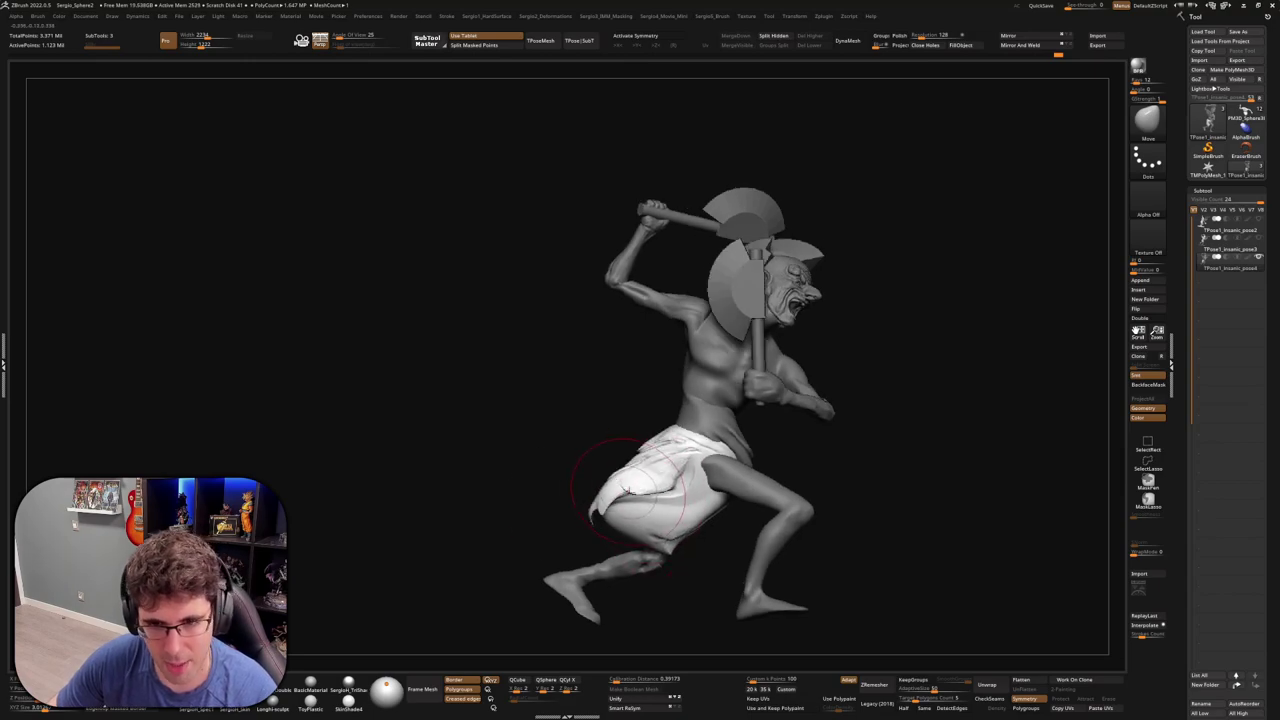
mouse_move(629, 491)
right_mouse_down()
mouse_move(595, 500)
mouse_move(688, 496)
right_mouse_up()
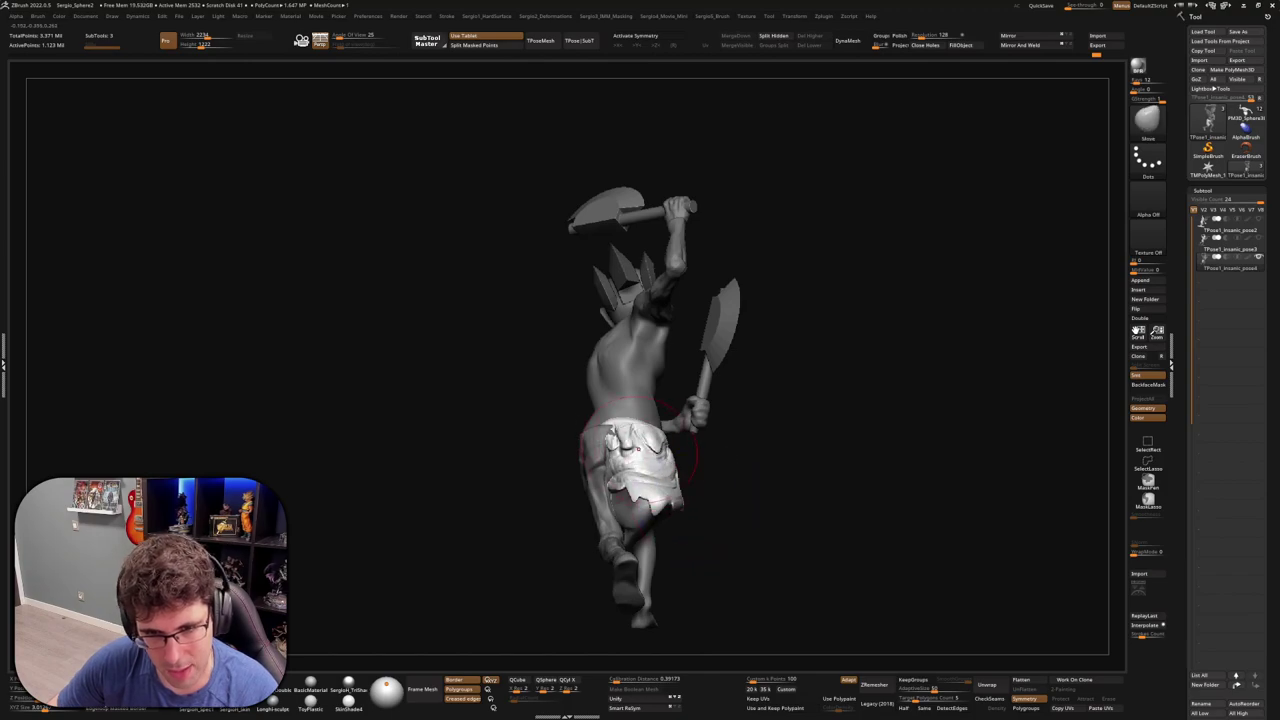
right_click_drag(605, 443, 659, 508)
mouse_move(603, 478)
right_mouse_down()
mouse_move(608, 440)
mouse_move(605, 482)
mouse_move(571, 485)
mouse_move(681, 453)
mouse_move(721, 478)
mouse_move(722, 500)
right_mouse_up()
mouse_move(671, 424)
right_mouse_down()
mouse_move(660, 466)
mouse_move(750, 446)
right_mouse_up()
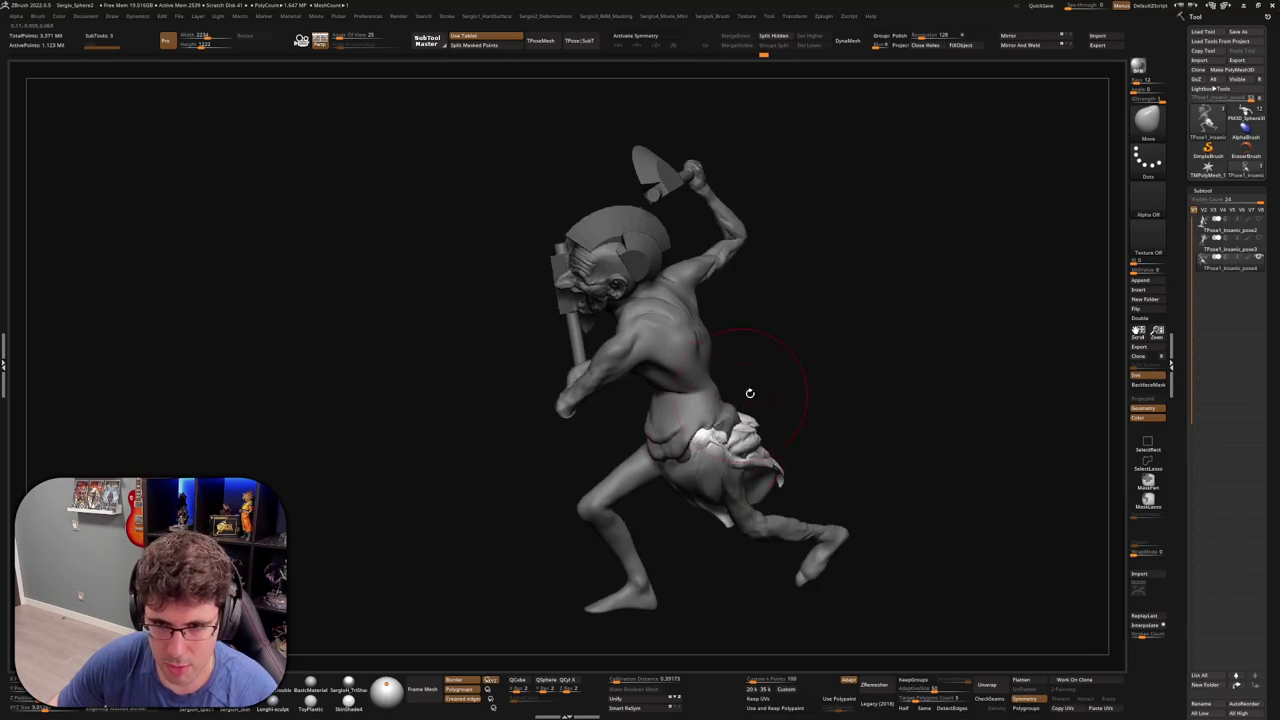
left_click_drag(740, 442, 725, 445, "ctrl")
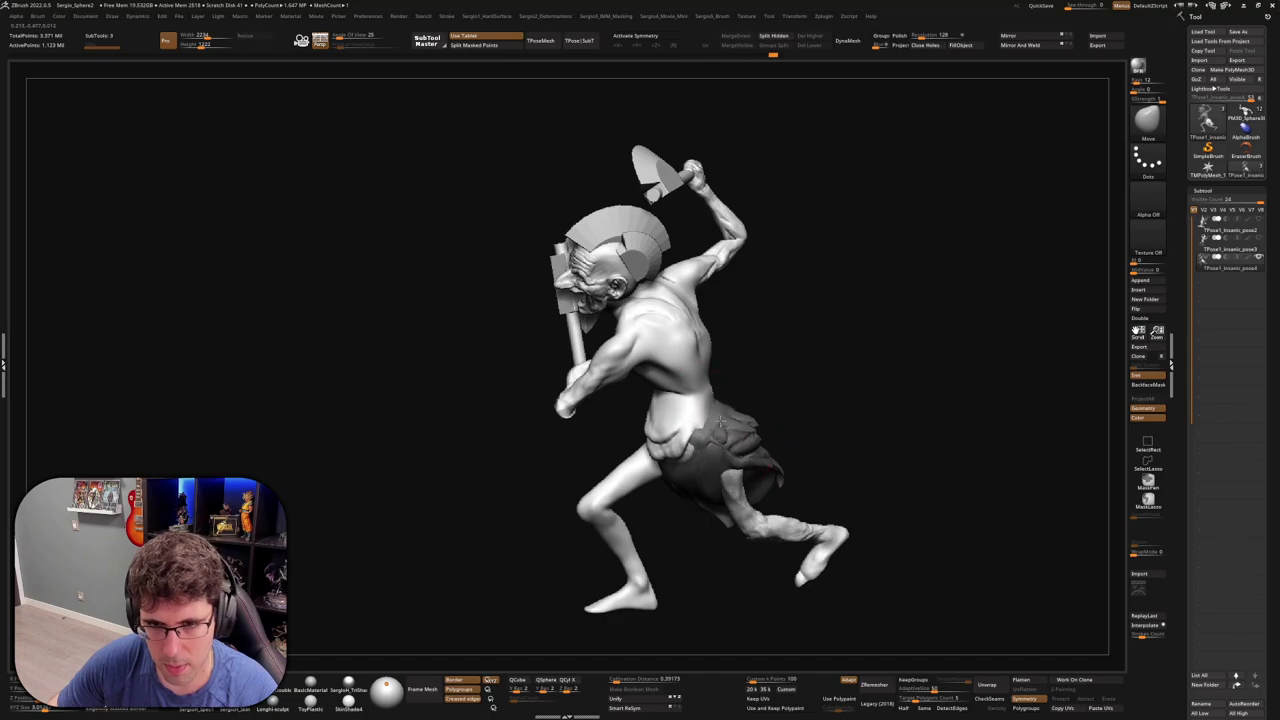
mouse_move(719, 424)
right_mouse_down()
mouse_move(704, 418)
mouse_move(686, 440)
mouse_move(720, 435)
right_mouse_up()
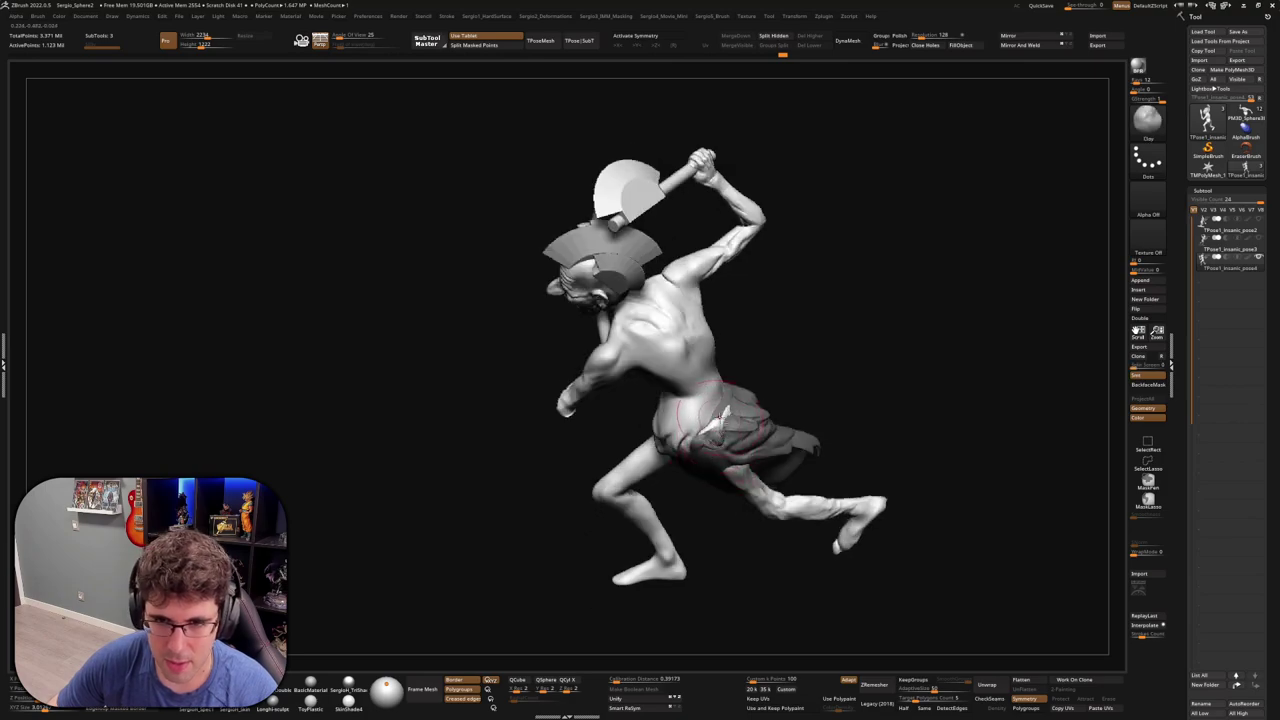
mouse_move(730, 420)
right_mouse_down()
mouse_move(703, 418)
mouse_move(678, 393)
right_mouse_up()
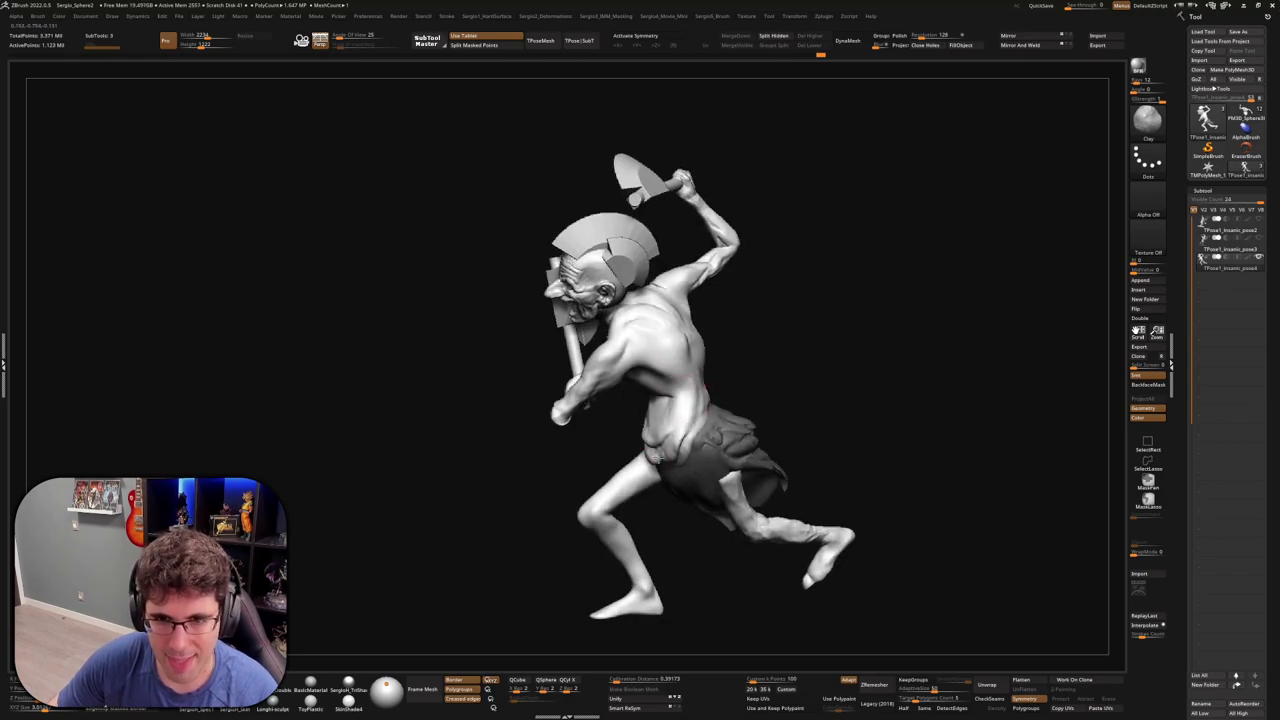
right_click_drag(698, 372, 681, 462)
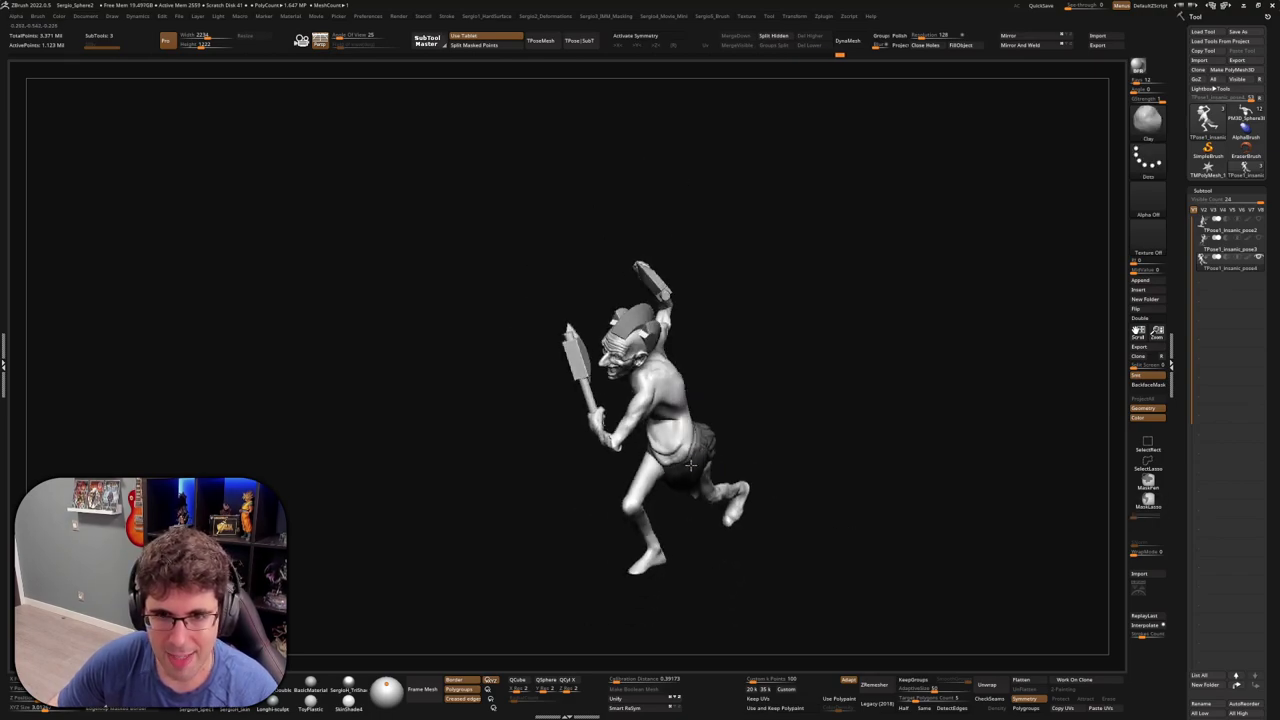
scroll(685, 318, "up", 2)
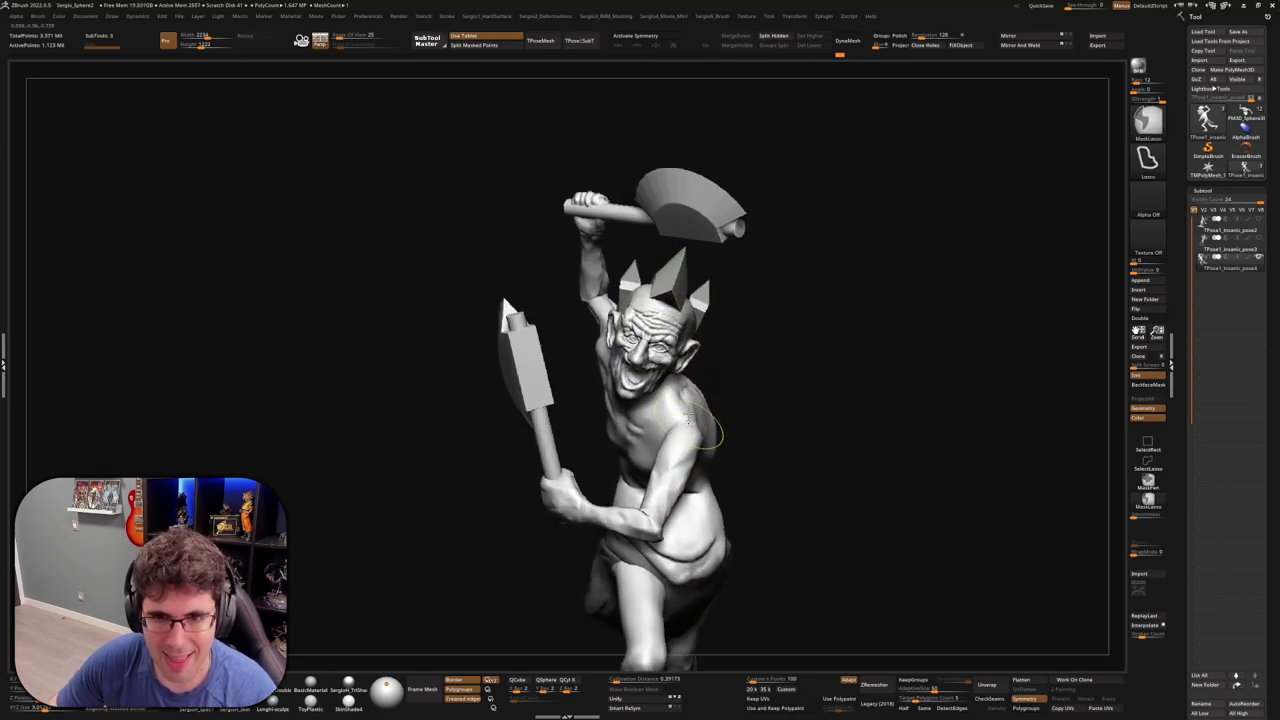
mouse_move(737, 374)
right_mouse_down()
mouse_move(734, 401)
mouse_move(721, 398)
right_mouse_up()
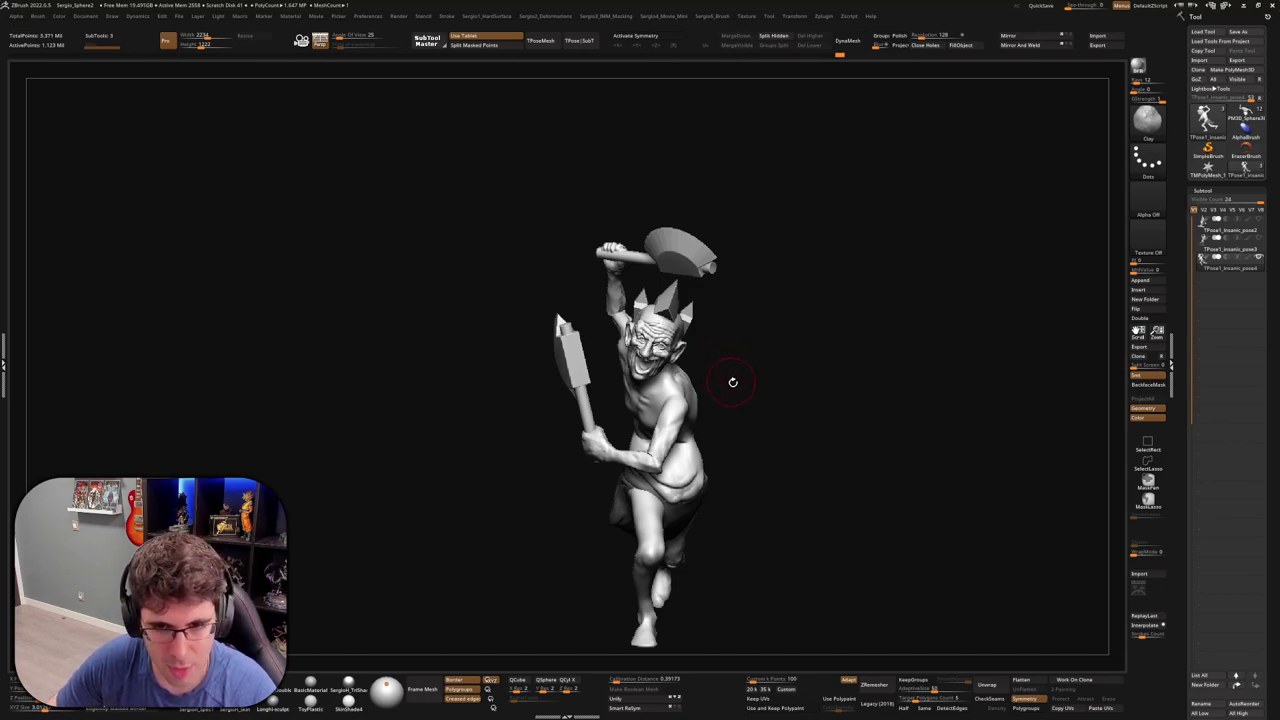
mouse_move(739, 403)
left_mouse_down()
mouse_move(634, 408)
mouse_move(633, 487)
mouse_move(700, 451)
left_mouse_up()
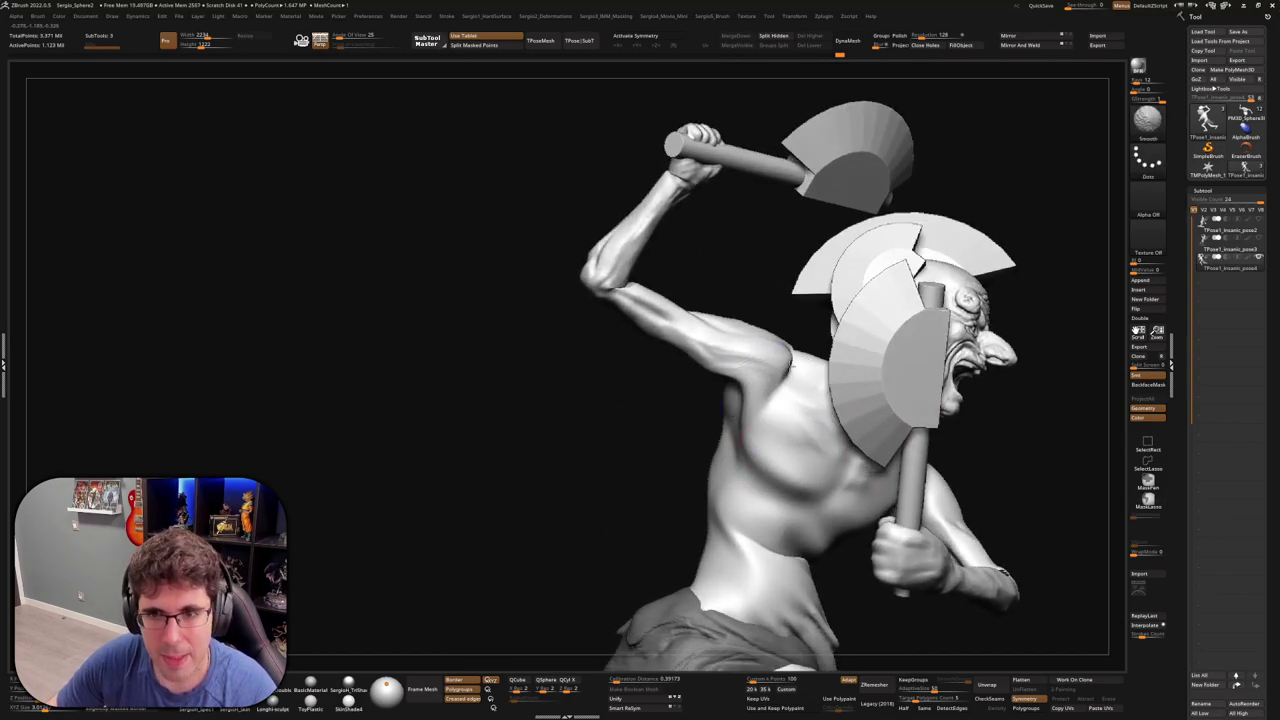
mouse_move(761, 421)
left_mouse_down()
mouse_move(749, 422)
mouse_move(775, 434)
left_mouse_up()
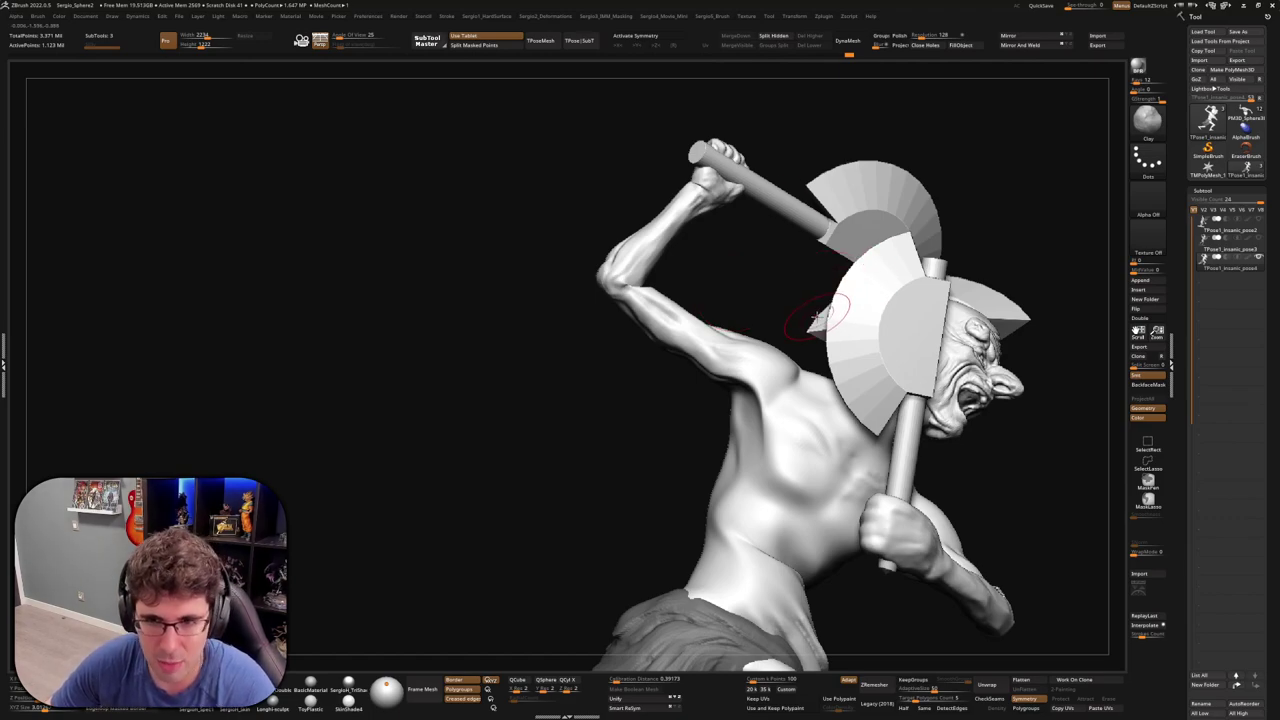
Smooth the shoulder, armpit and chest surfaces, orbiting between strokes
mouse_move(735, 370)
right_mouse_down()
mouse_move(740, 360)
mouse_move(686, 380)
right_mouse_up()
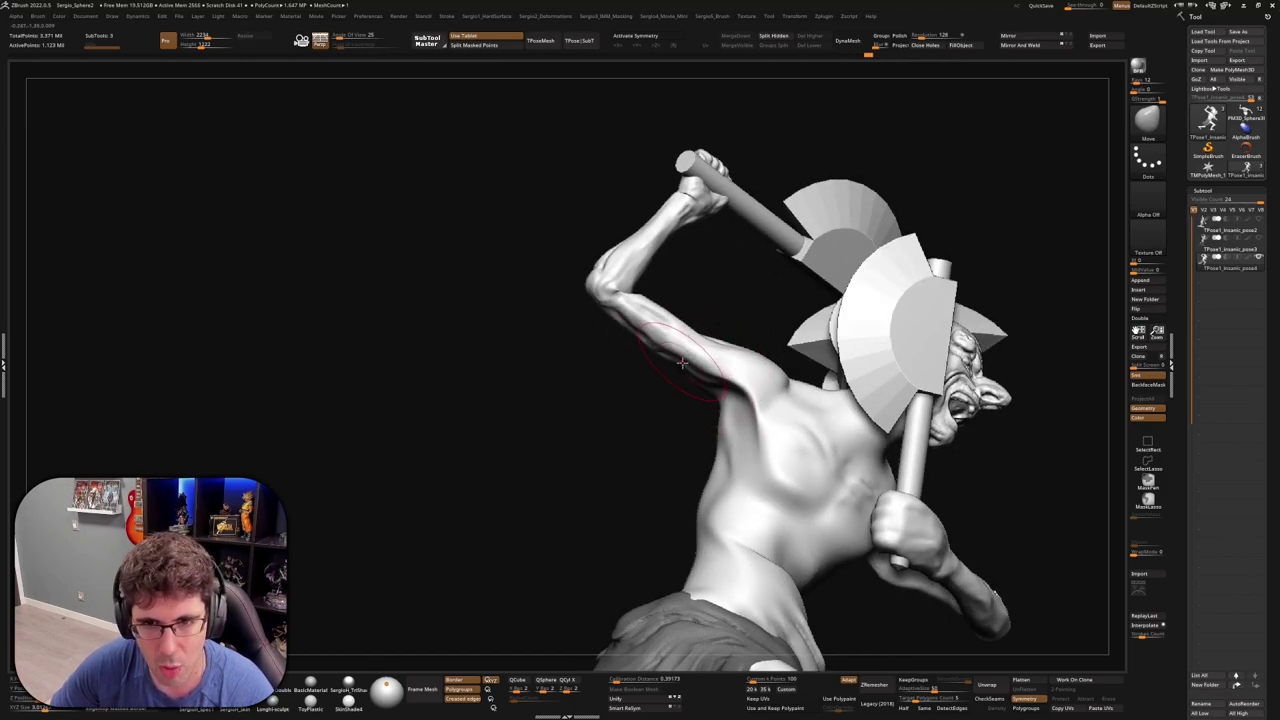
left_click_drag(680, 370, 690, 373, "shift")
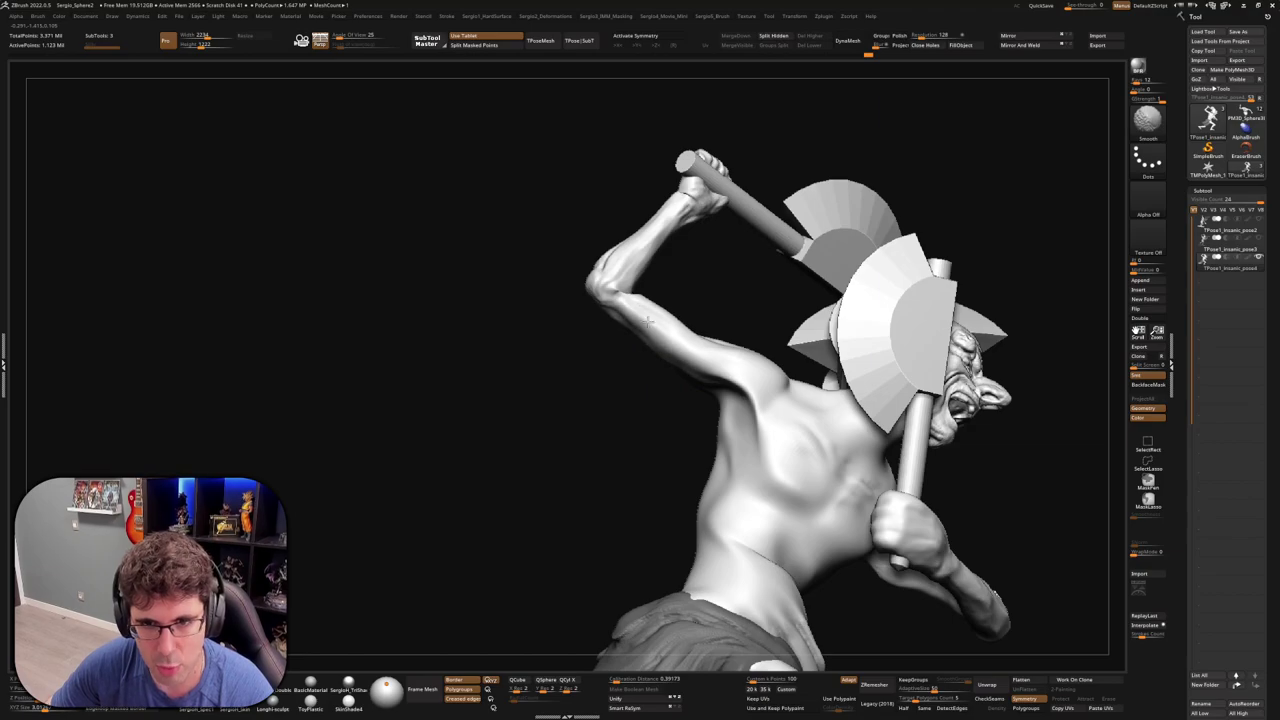
mouse_move(658, 325)
right_mouse_down()
mouse_move(606, 343)
mouse_move(667, 358)
right_mouse_up()
left_click_drag(667, 357, 618, 390, "shift")
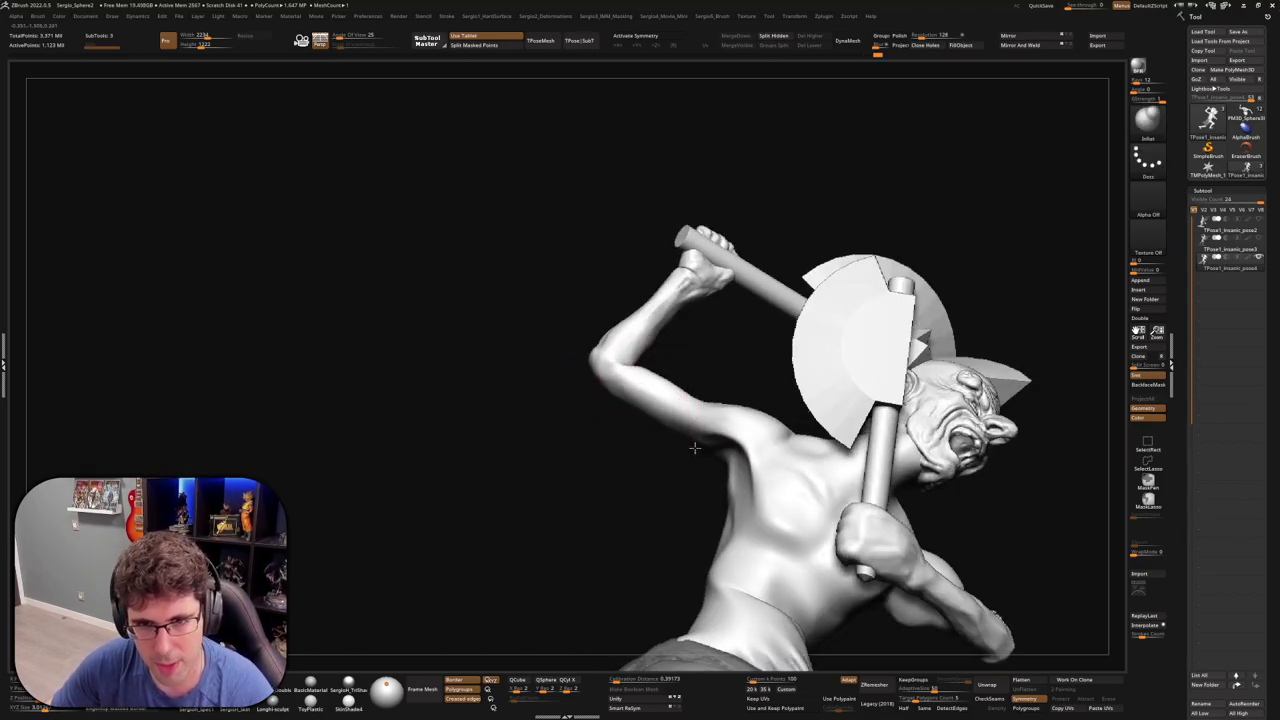
right_click_drag(743, 432, 722, 435)
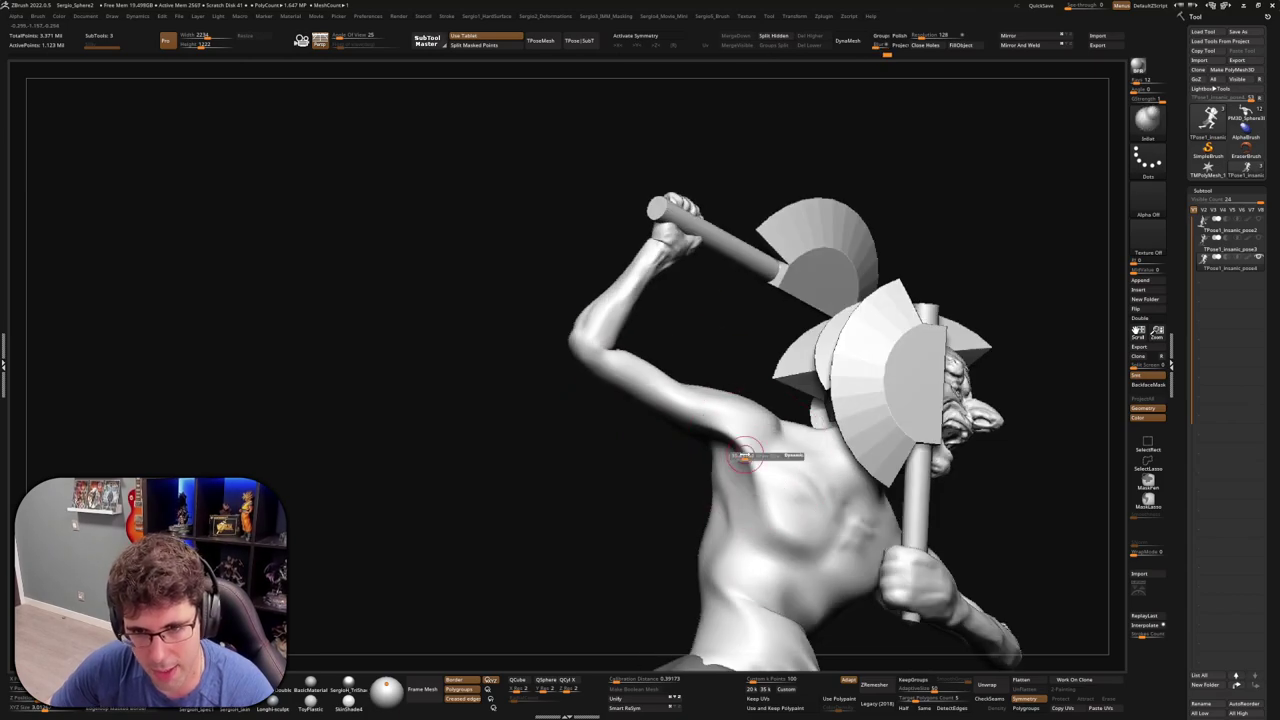
left_click_drag(722, 428, 769, 485, "shift")
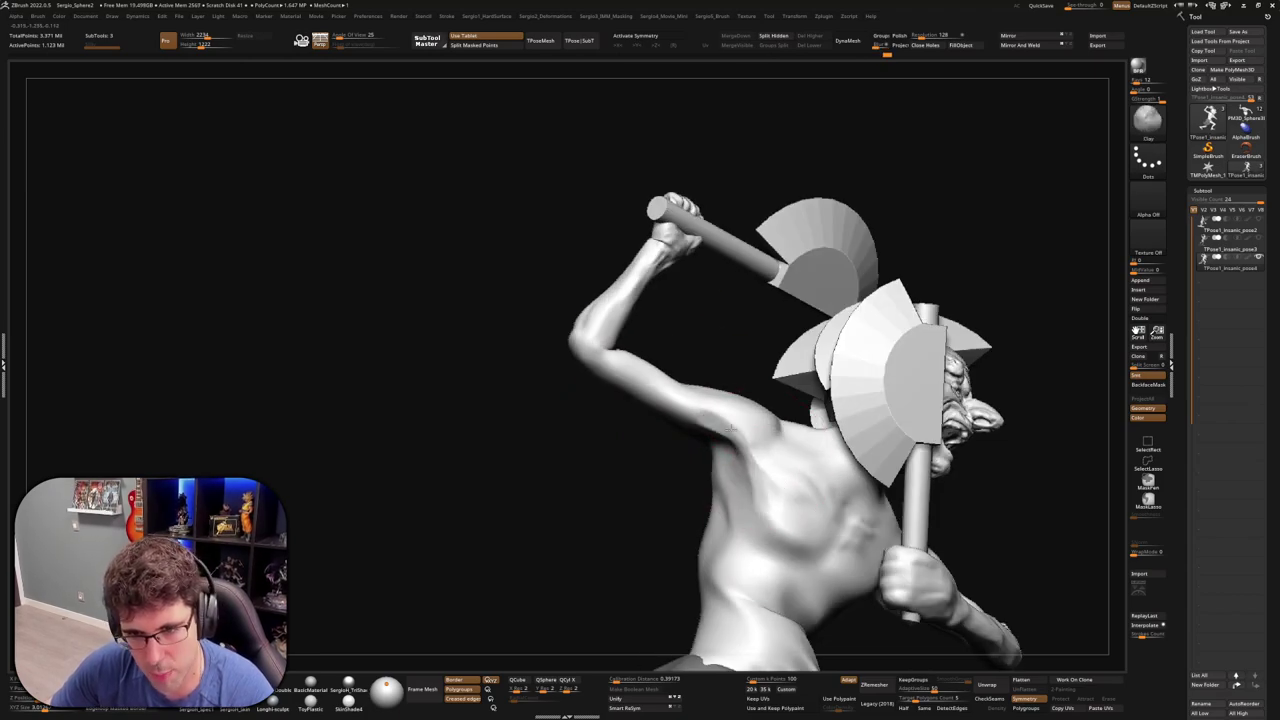
left_click_drag(781, 532, 775, 449, "shift")
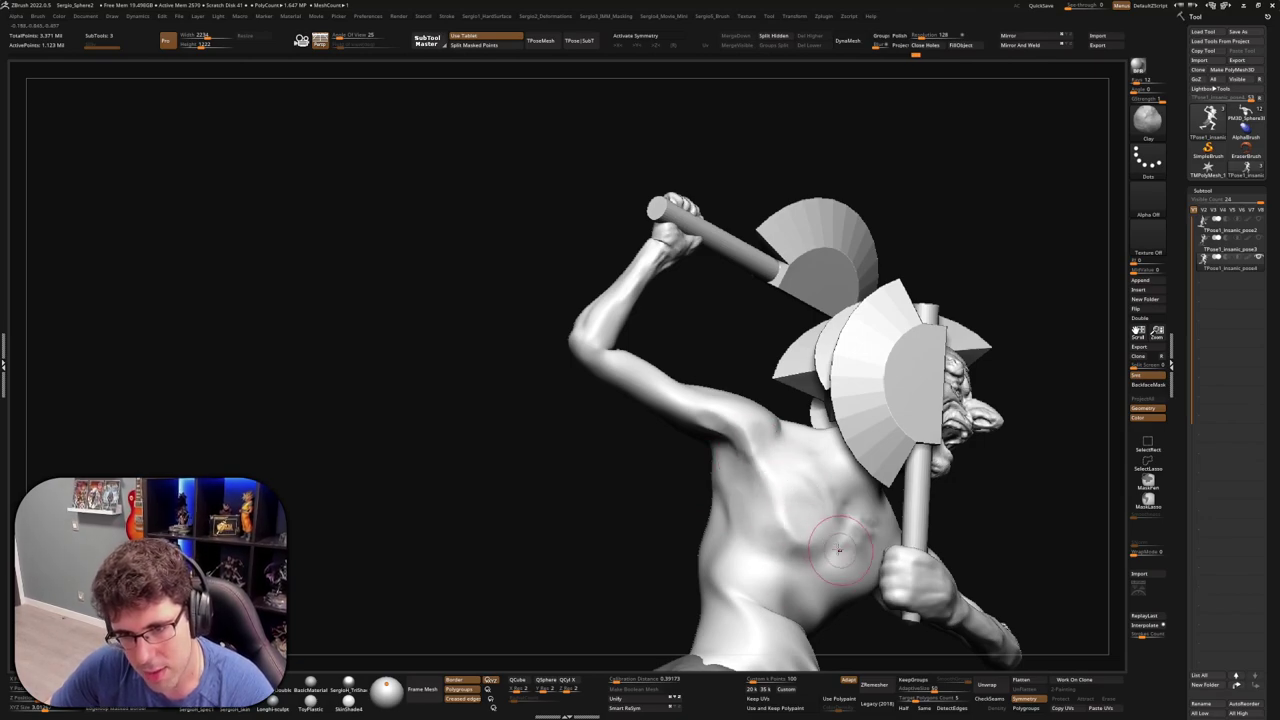
left_click_drag(825, 570, 801, 476, "shift")
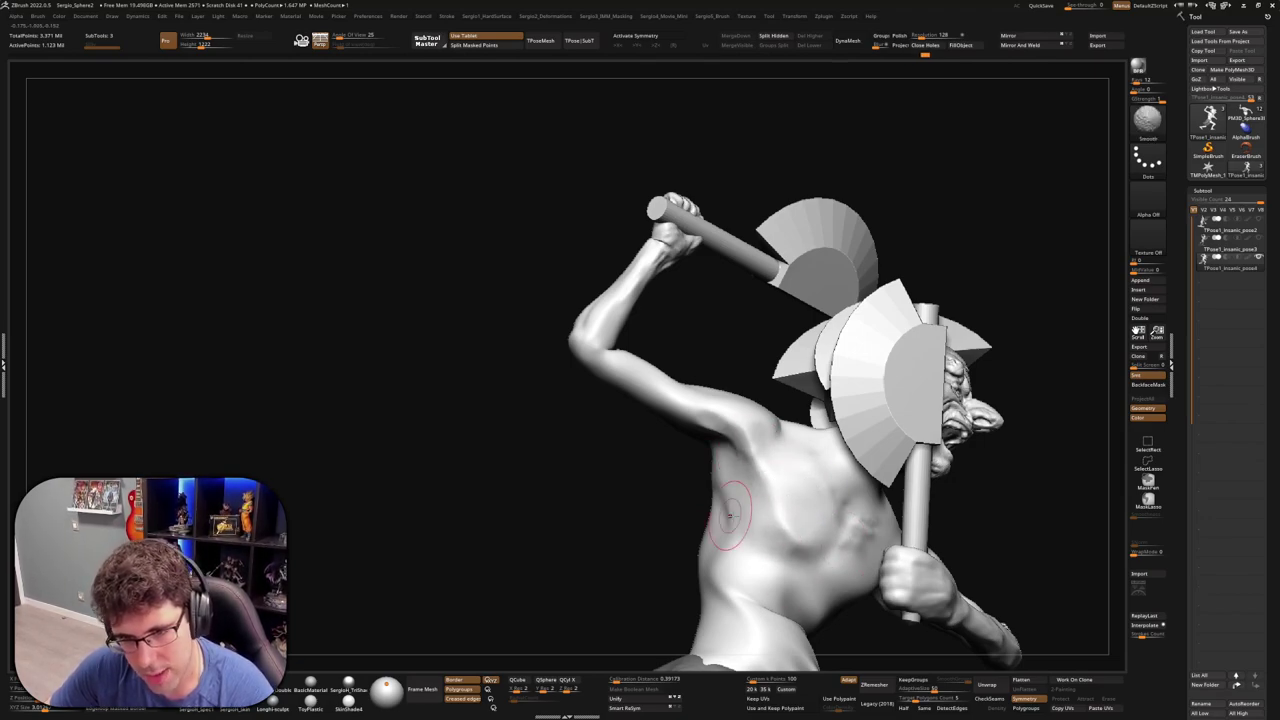
Smooth the shoulder blade and mid-back from rear views
right_click_drag(710, 515, 721, 486)
right_click_drag(677, 535, 654, 472)
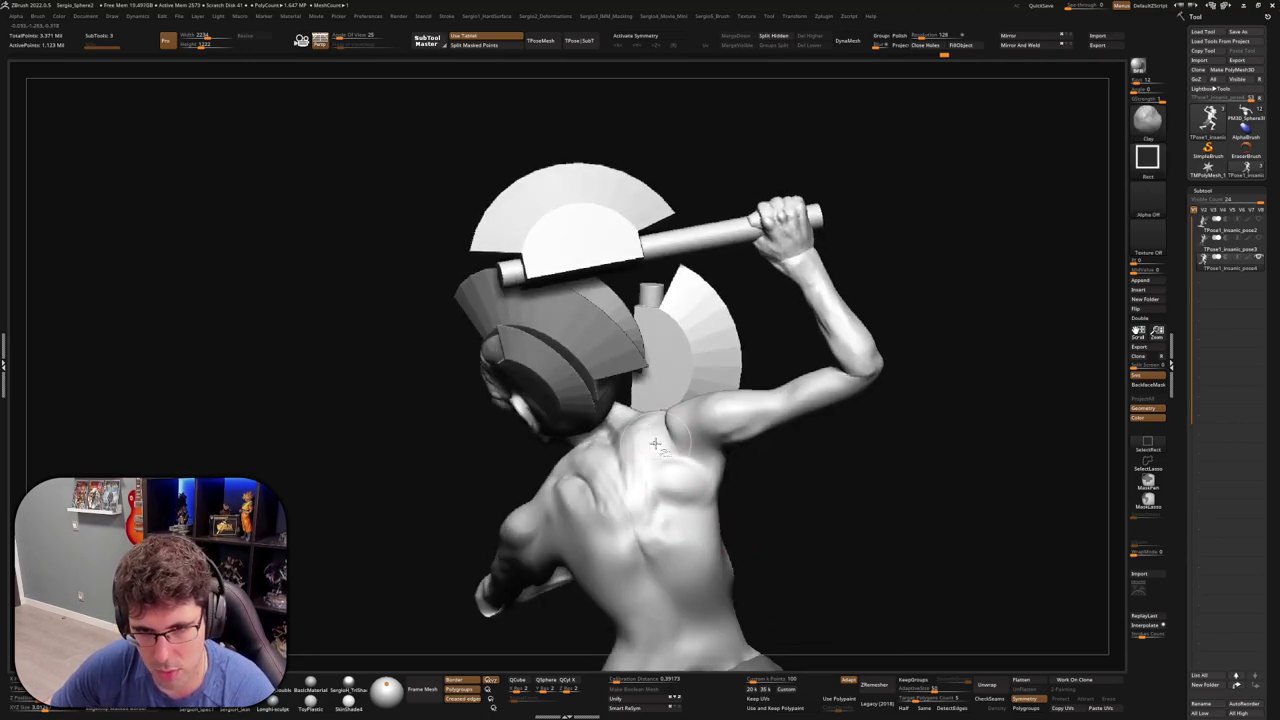
left_click_drag(646, 450, 680, 520, "shift")
right_click_drag(686, 441, 736, 453)
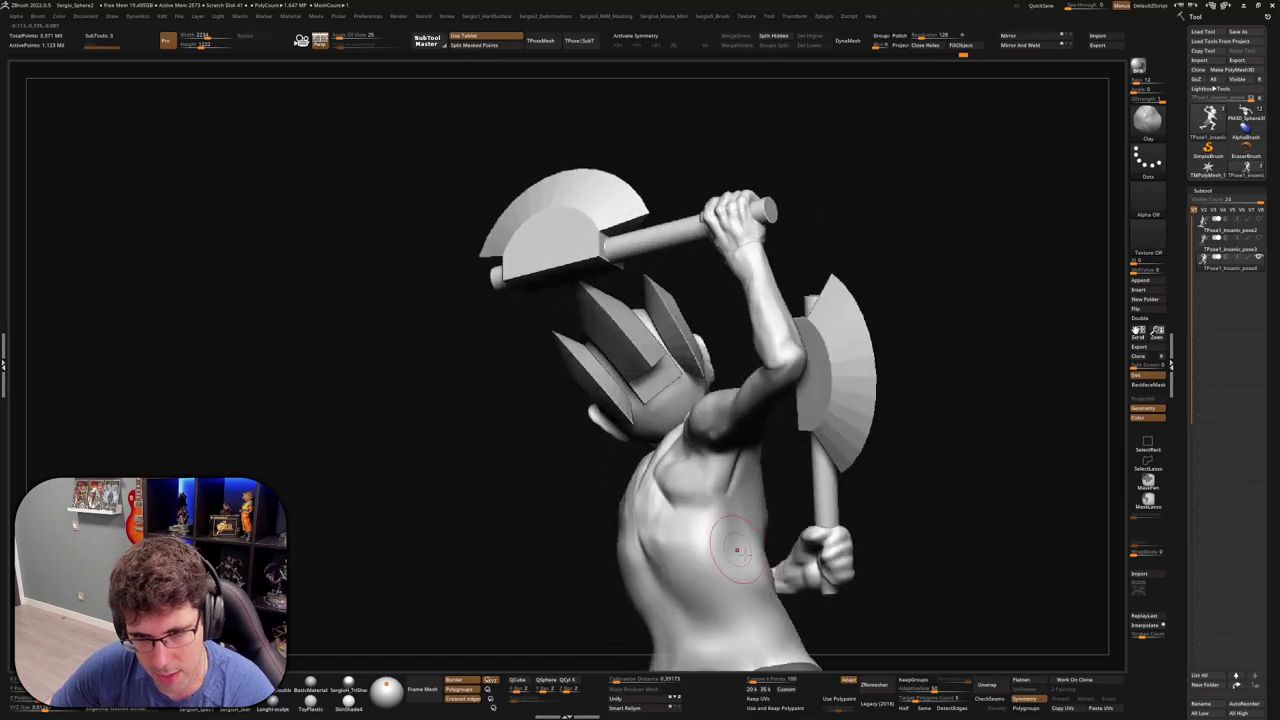
right_click_drag(745, 385, 717, 480)
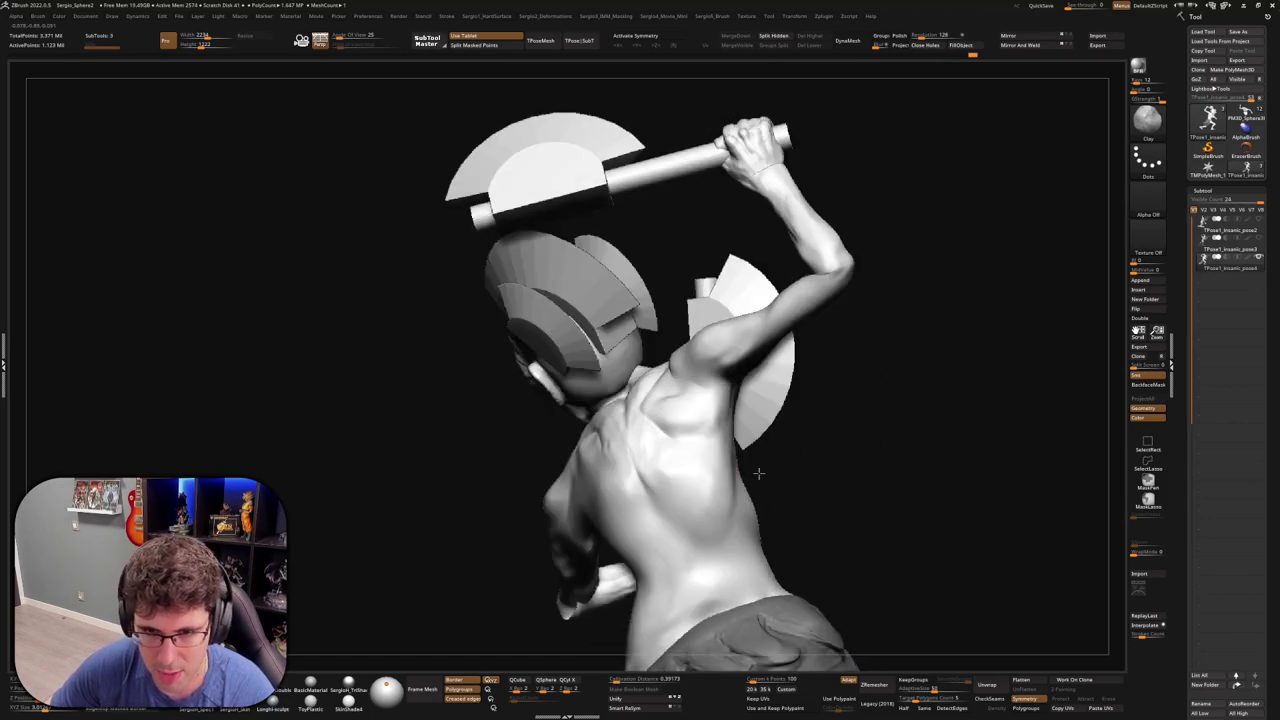
left_click_drag(679, 443, 695, 480, "shift")
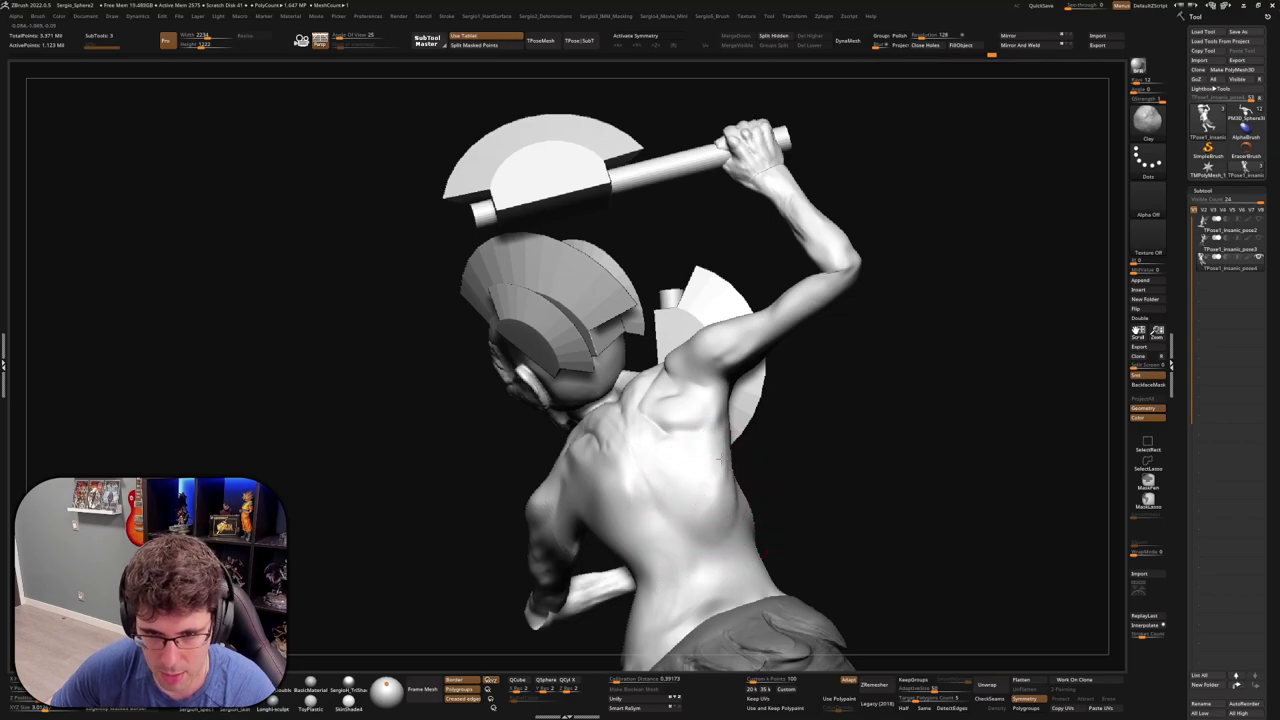
mouse_move(687, 460)
right_mouse_down()
mouse_move(716, 452)
mouse_move(702, 442)
right_mouse_up()
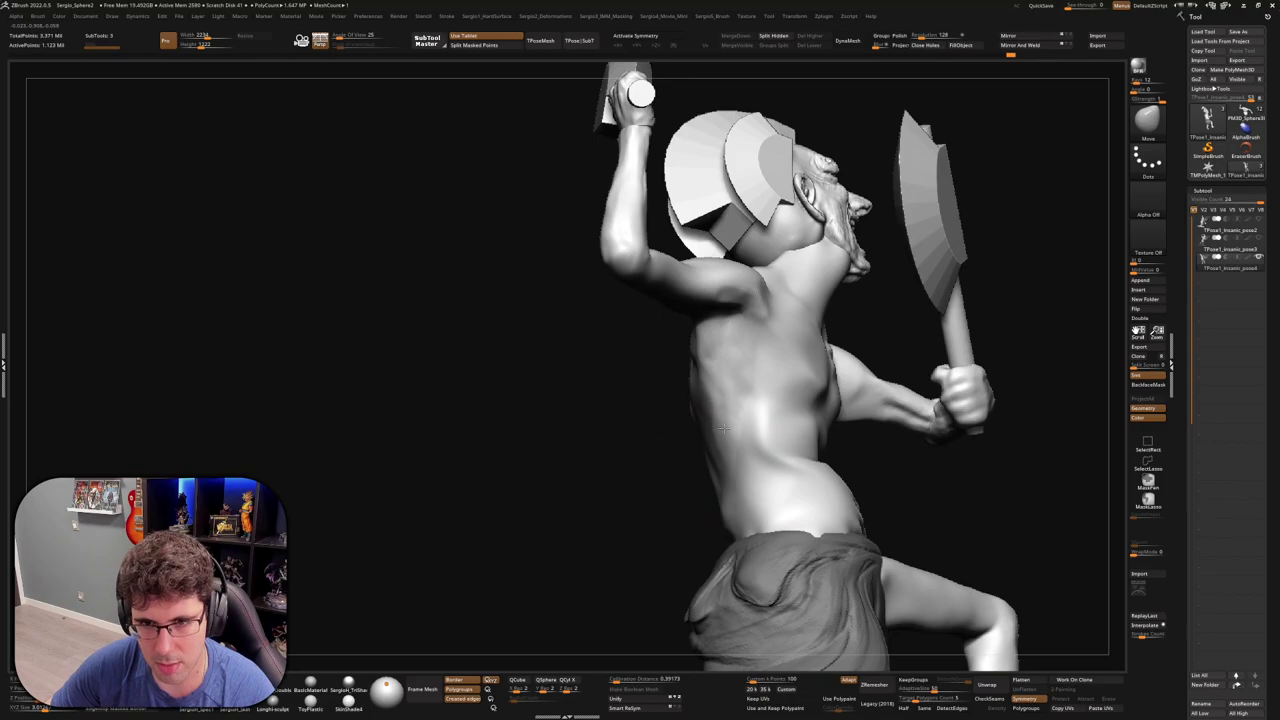
mouse_move(724, 428)
right_mouse_down()
mouse_move(712, 412)
mouse_move(733, 426)
mouse_move(716, 448)
mouse_move(681, 413)
mouse_move(760, 457)
mouse_move(725, 449)
mouse_move(671, 526)
mouse_move(651, 508)
right_mouse_up()
Select the Smooth Stronger brush and orbit to a front view of the axe pose
key("b")
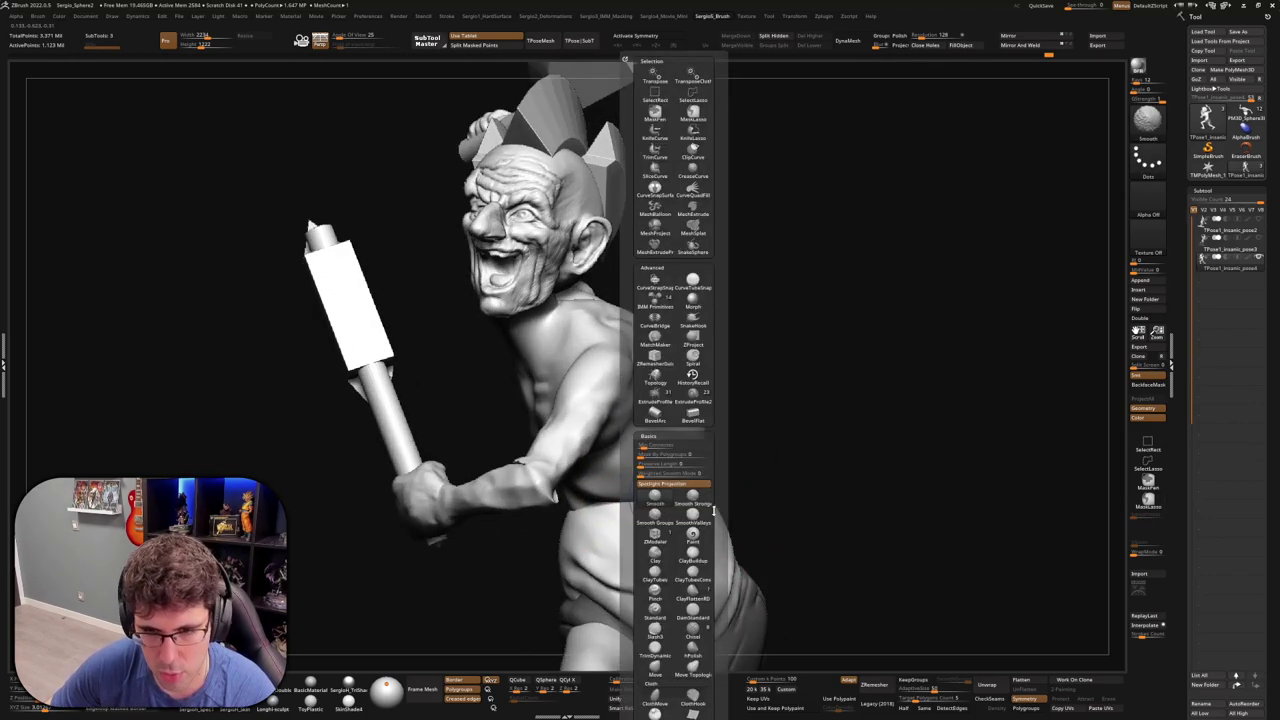
left_click(693, 508)
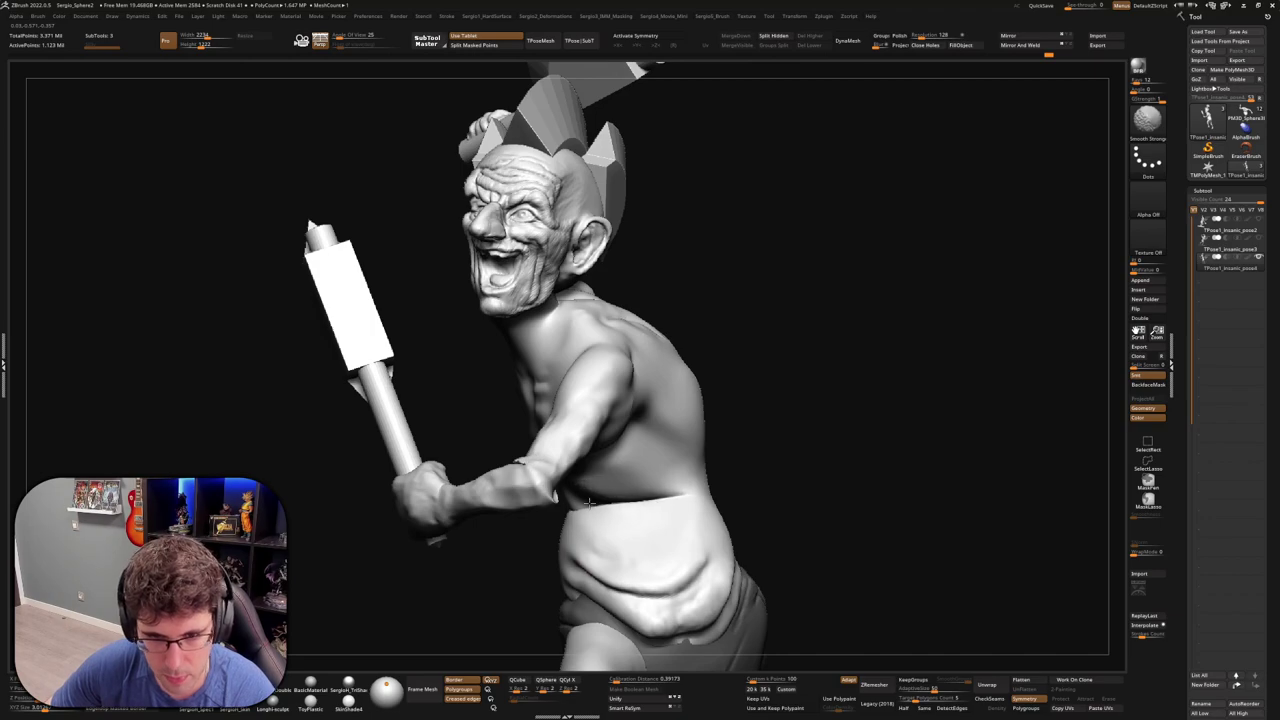
right_click_drag(590, 503, 571, 529)
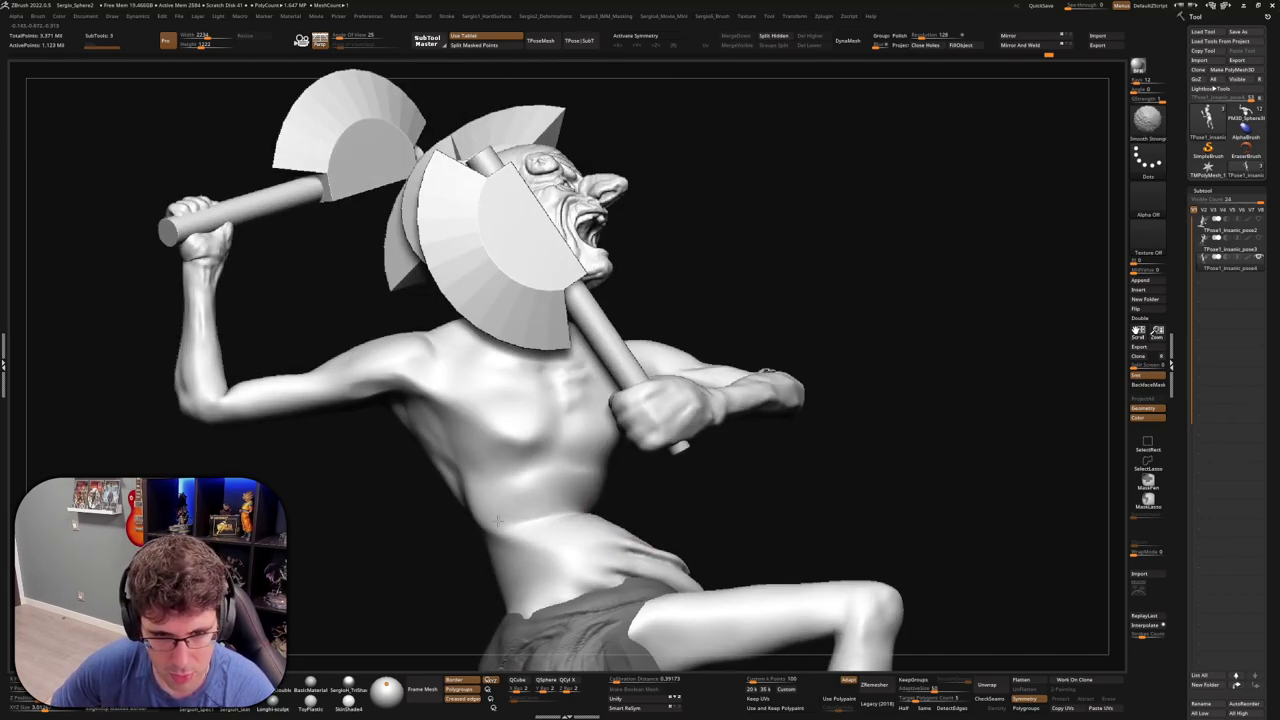
mouse_move(604, 521)
right_mouse_down()
mouse_move(657, 517)
mouse_move(523, 514)
right_mouse_up()
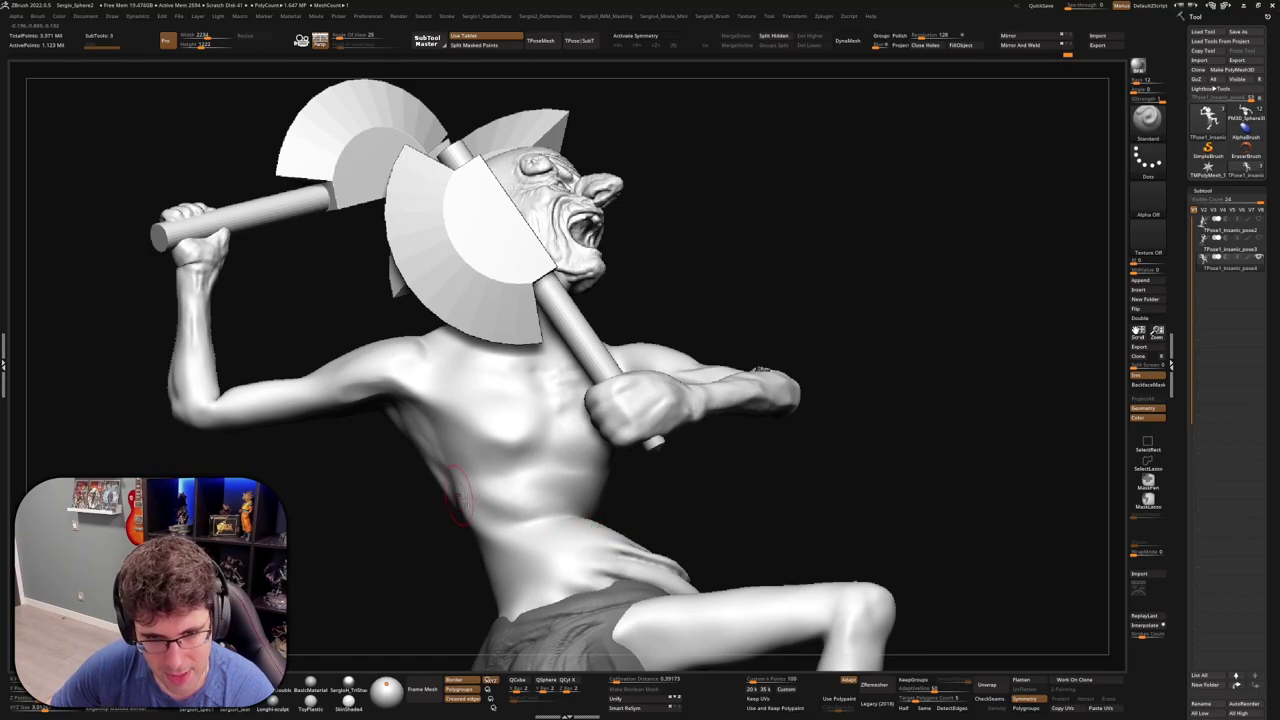
Try the Clay and then Standard brushes while checking the figure from side and front
key("b")
key("c")
key("l")
mouse_move(578, 537)
right_mouse_down()
mouse_move(507, 570)
mouse_move(563, 531)
right_mouse_up()
key("b")
key("s")
key("t")
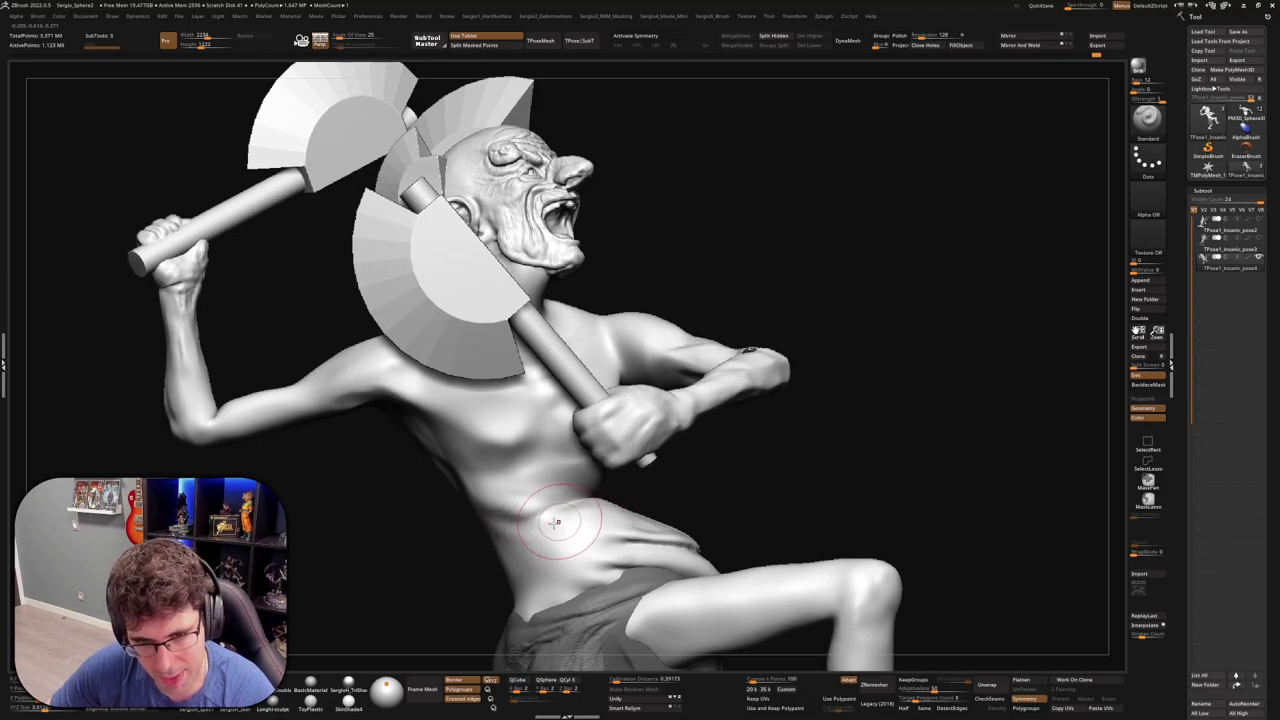
mouse_move(613, 522)
right_mouse_down()
mouse_move(671, 486)
mouse_move(604, 481)
mouse_move(623, 457)
right_mouse_up()
Switch to DamStandard and Shift-smooth the torso from several angles
key("b")
key("d")
key("s")
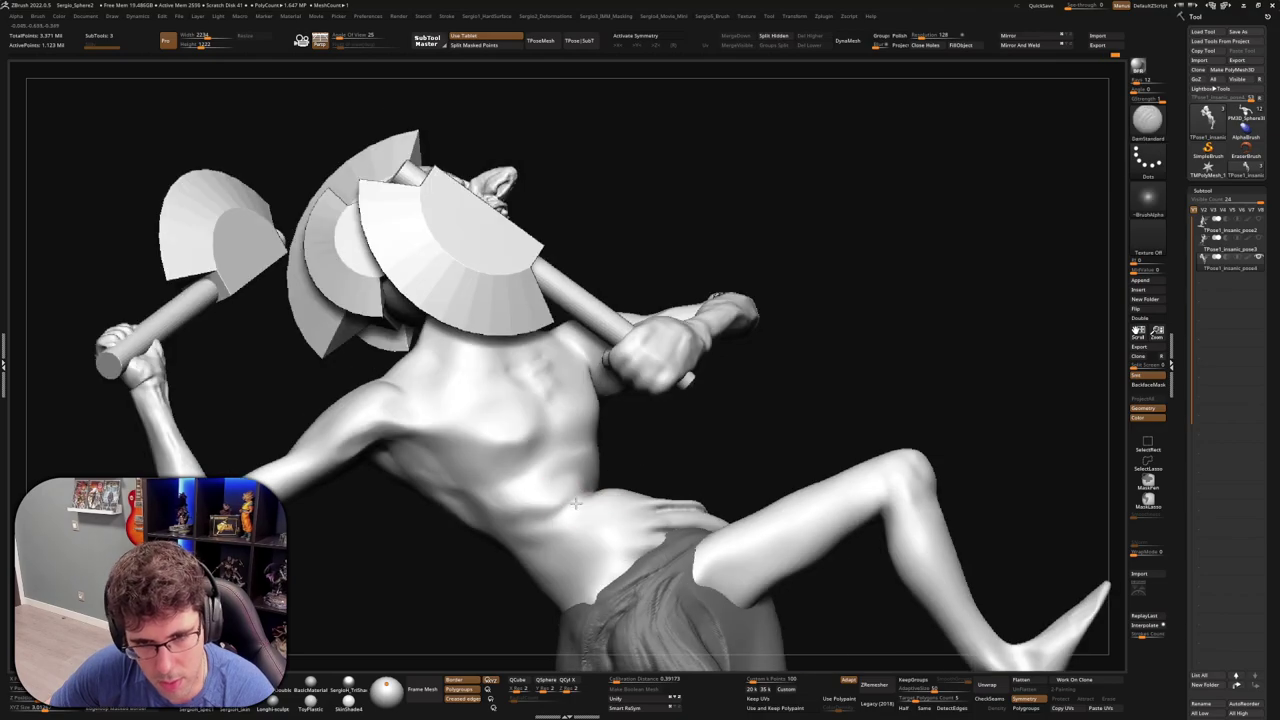
right_click_drag(494, 504, 549, 514)
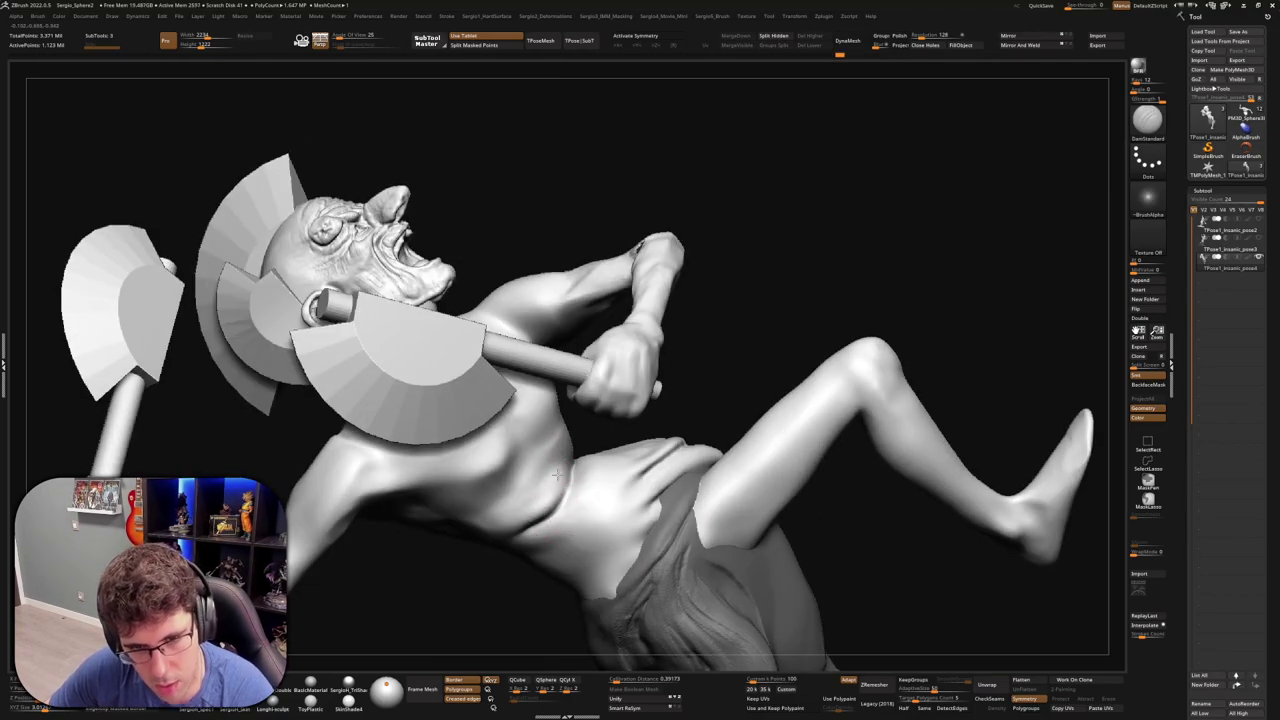
mouse_move(587, 451)
right_mouse_down()
mouse_move(580, 462)
mouse_move(605, 473)
right_mouse_up()
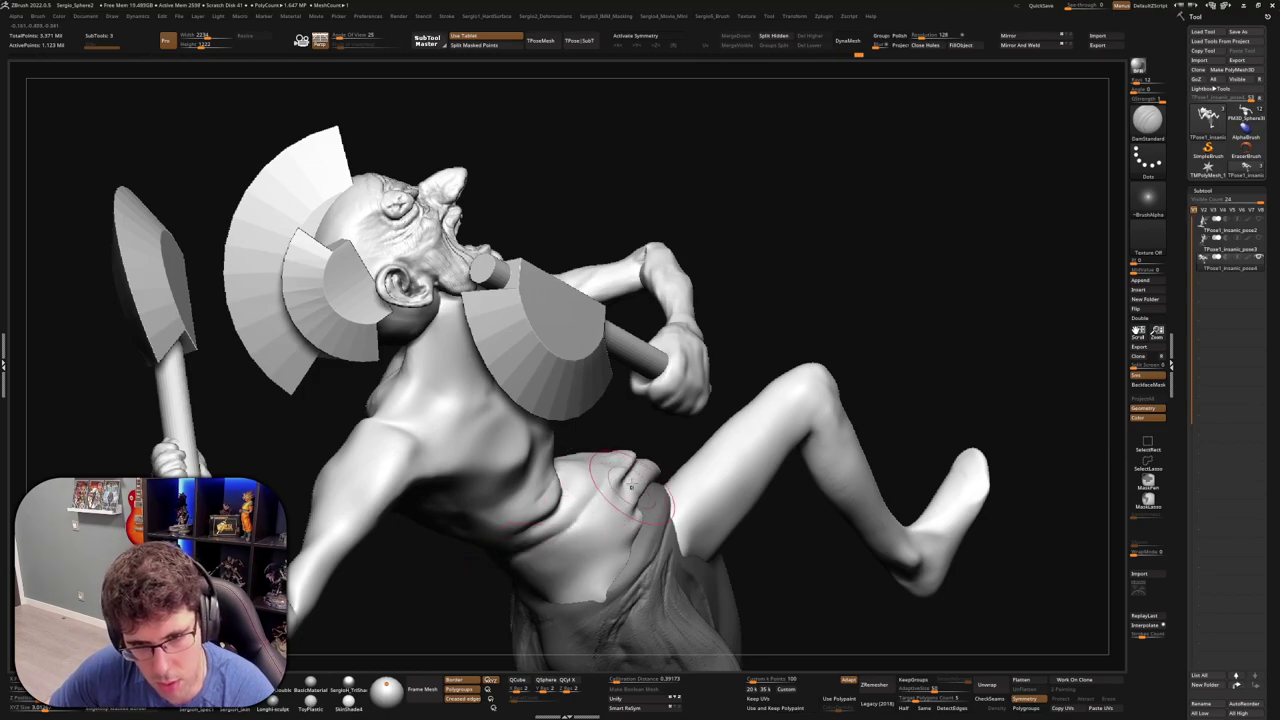
key("shift")
mouse_move(587, 488)
right_mouse_down()
mouse_move(625, 511)
mouse_move(615, 481)
mouse_move(636, 468)
right_mouse_up()
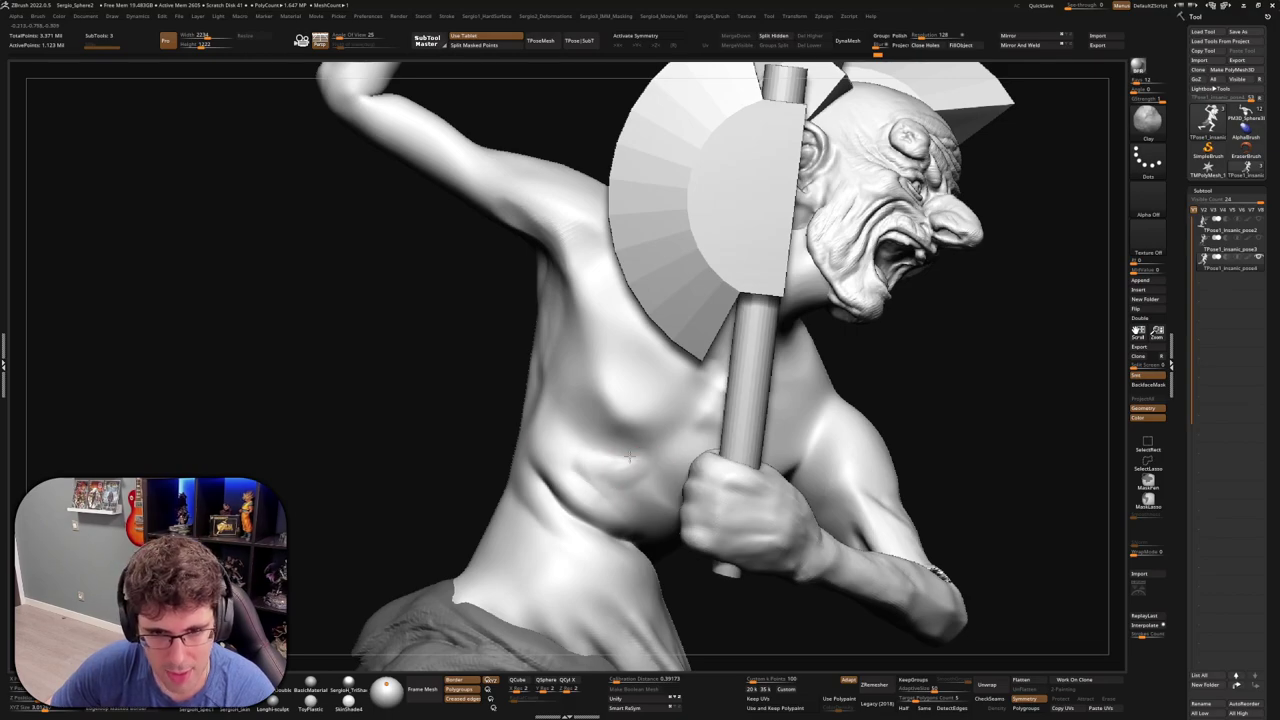
right_click_drag(546, 395, 511, 477)
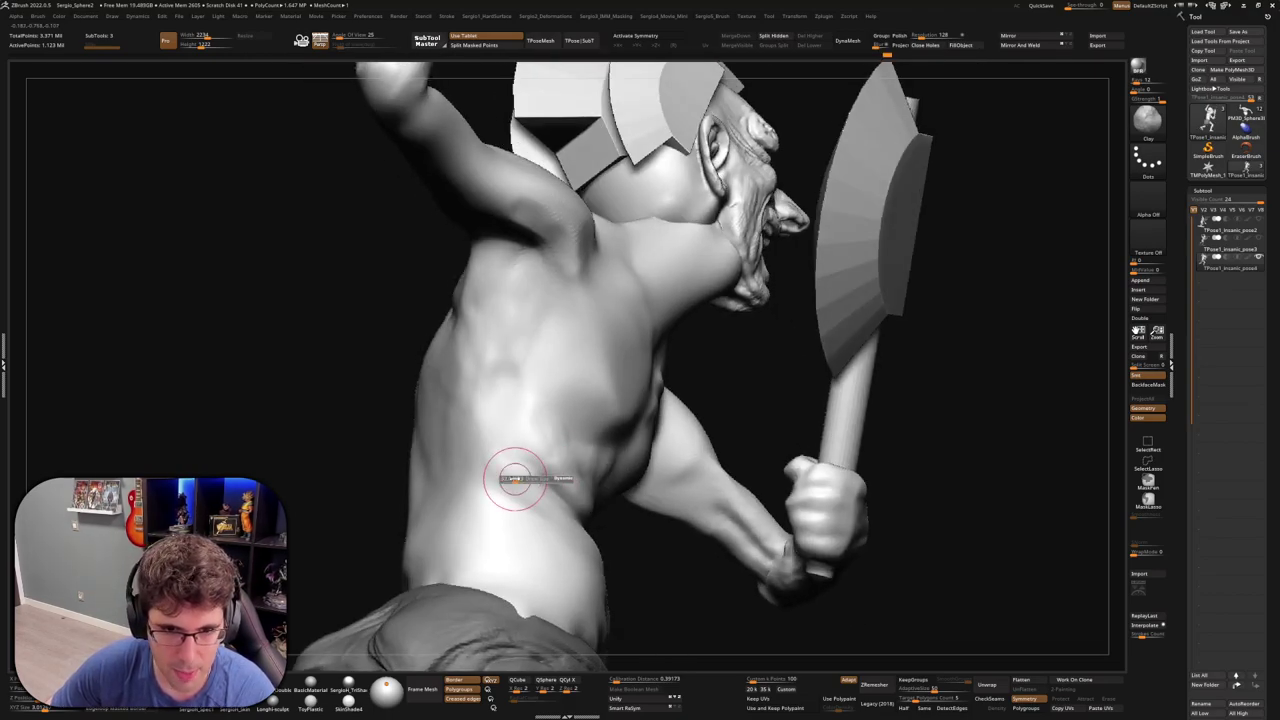
right_click_drag(505, 395, 519, 402)
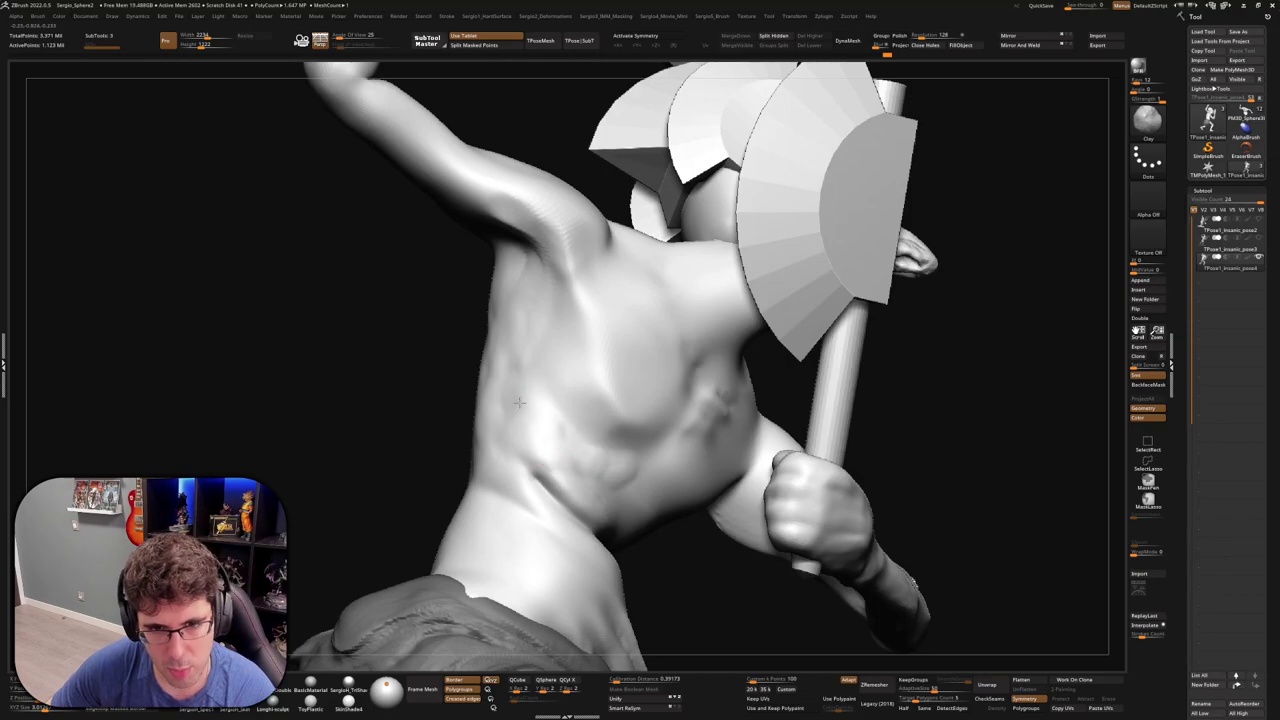
mouse_move(514, 510)
right_mouse_down()
mouse_move(527, 472)
mouse_move(491, 449)
right_mouse_up()
Use SelectRect on the upper figure, then return to smoothing and the Move brush
key("ctrl+shift")
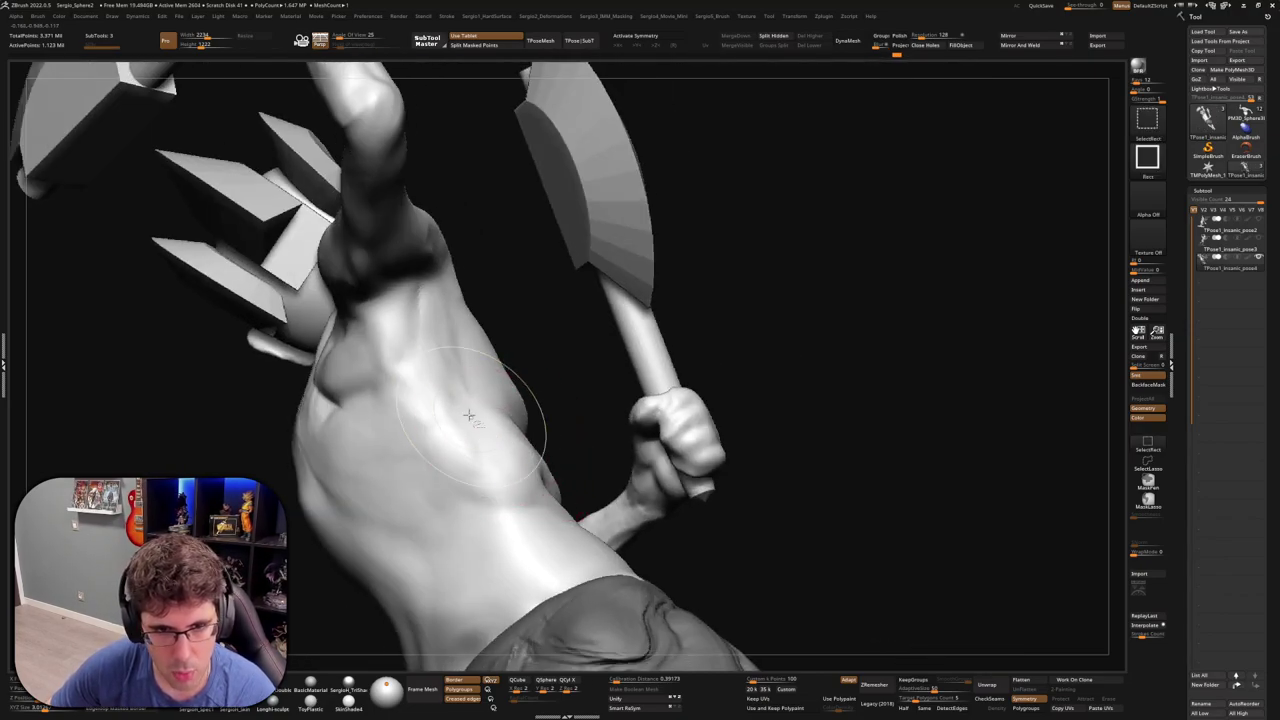
mouse_move(469, 415)
right_mouse_down("alt")
mouse_move(533, 513)
mouse_move(523, 534)
right_mouse_up("alt")
key("shift")
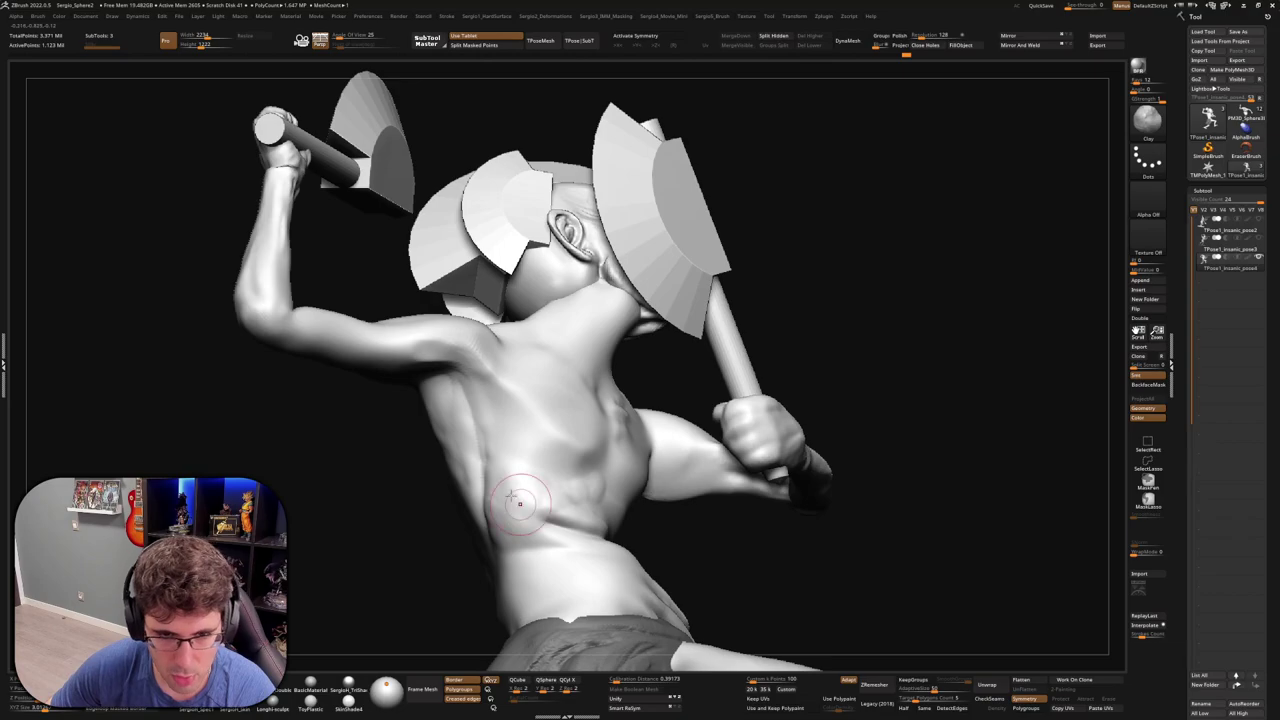
mouse_move(488, 448)
right_mouse_down()
mouse_move(648, 478)
mouse_move(620, 466)
mouse_move(650, 500)
mouse_move(640, 550)
right_mouse_up()
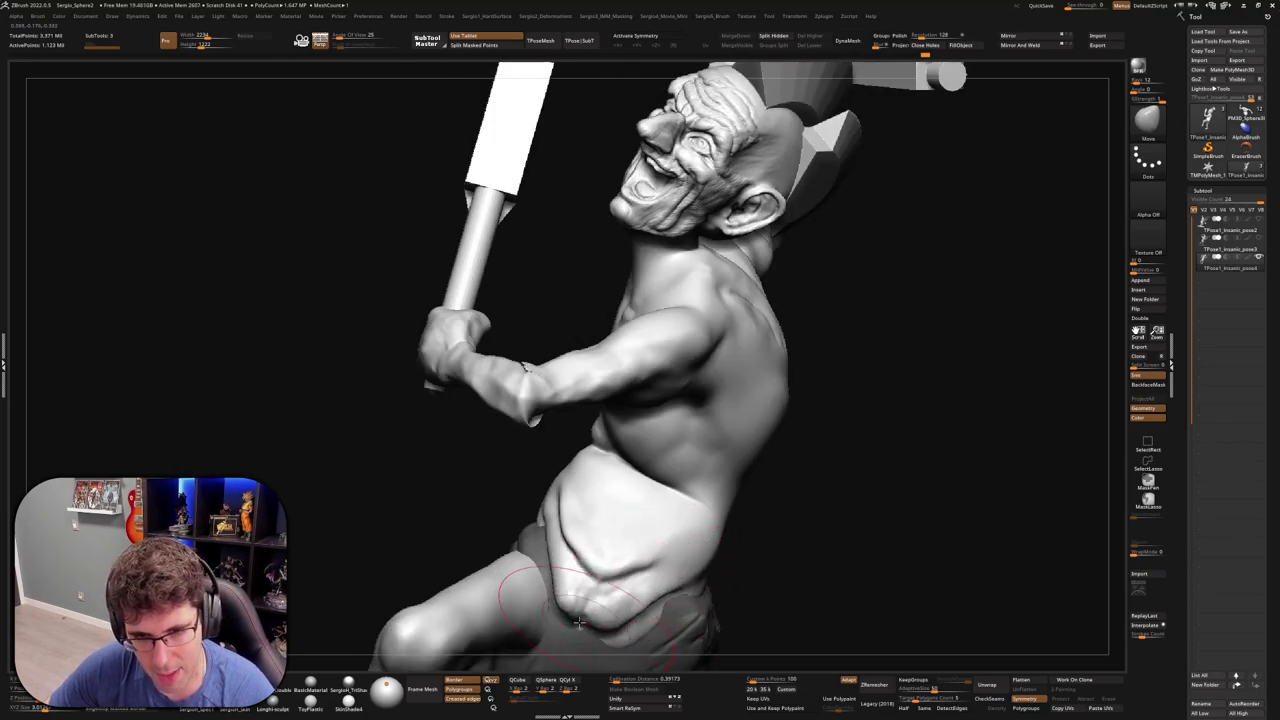
mouse_move(578, 622)
right_mouse_down()
mouse_move(620, 575)
mouse_move(605, 535)
mouse_move(565, 523)
right_mouse_up()
key("w")
key("q")
Orbit around the screaming figure and hide the other parts to isolate the torso
mouse_move(560, 467)
right_mouse_down()
mouse_move(548, 443)
mouse_move(617, 473)
mouse_move(640, 452)
right_mouse_up()
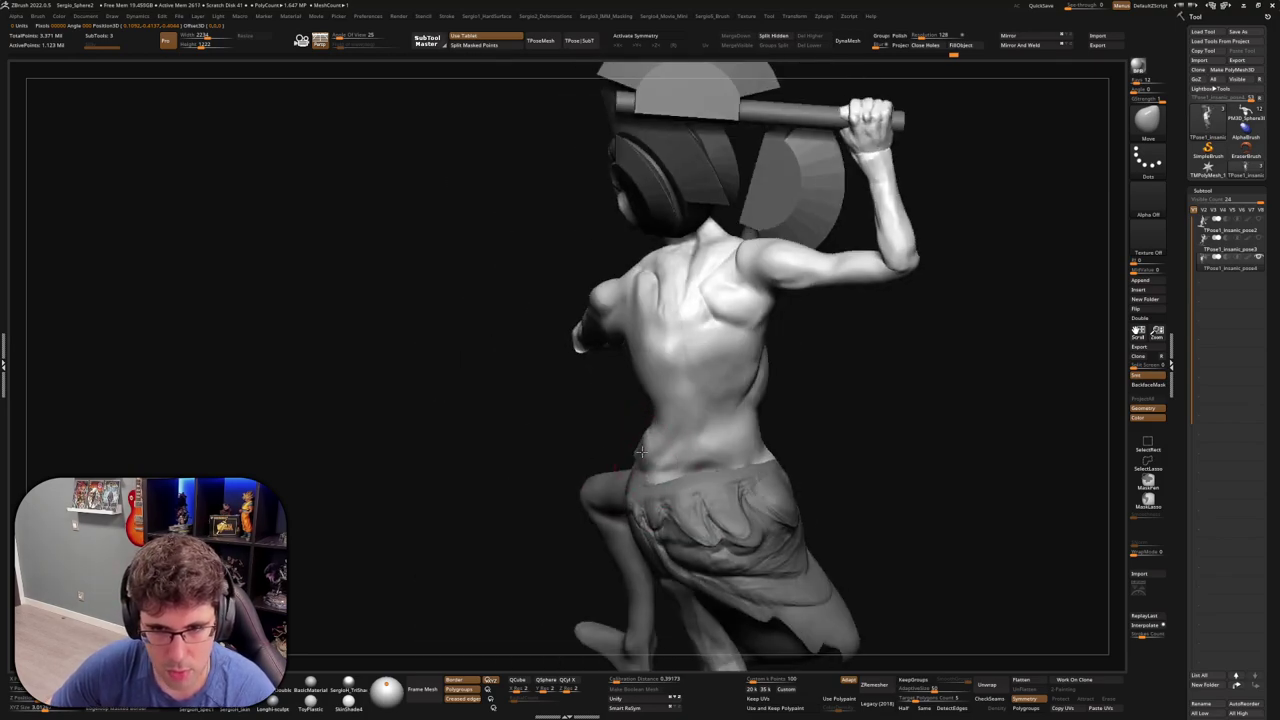
mouse_move(647, 403)
right_mouse_down()
mouse_move(617, 380)
mouse_move(630, 395)
mouse_move(710, 375)
right_mouse_up()
mouse_move(690, 418)
right_mouse_down()
mouse_move(632, 458)
mouse_move(610, 520)
mouse_move(645, 465)
mouse_move(634, 492)
mouse_move(645, 504)
right_mouse_up()
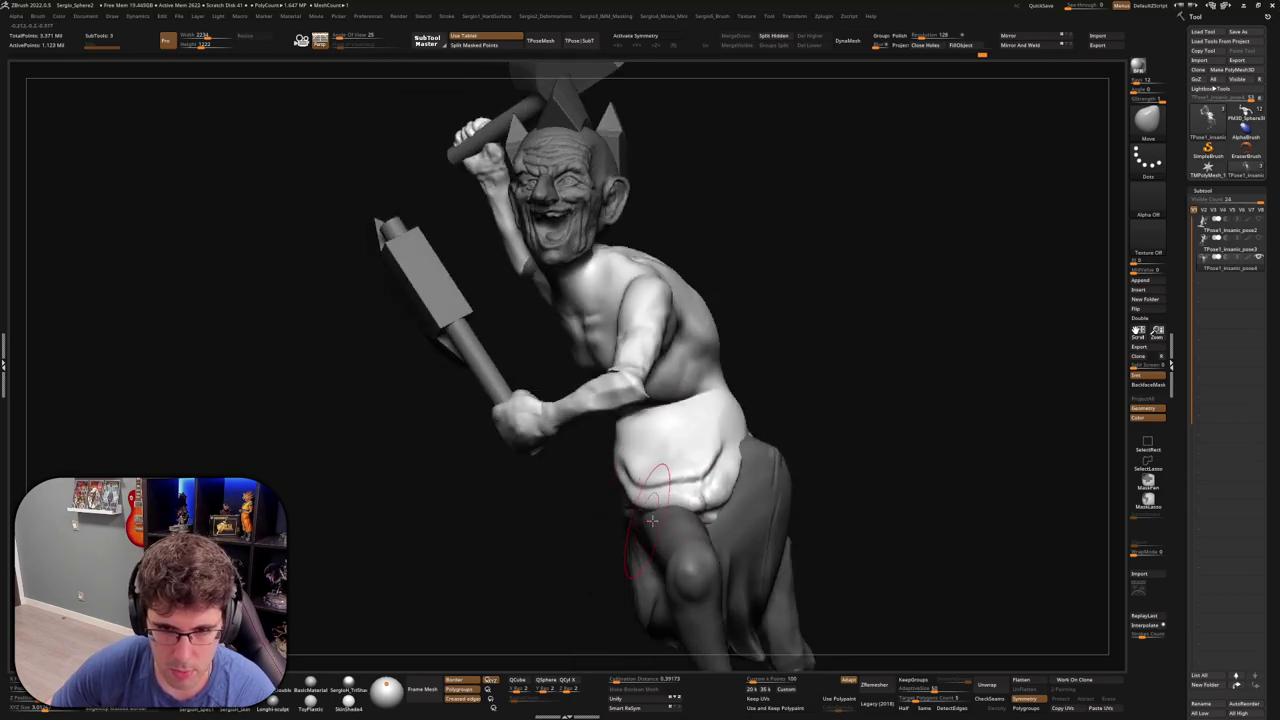
mouse_move(718, 487)
right_mouse_down()
mouse_move(742, 437)
mouse_move(740, 468)
mouse_move(634, 484)
right_mouse_up()
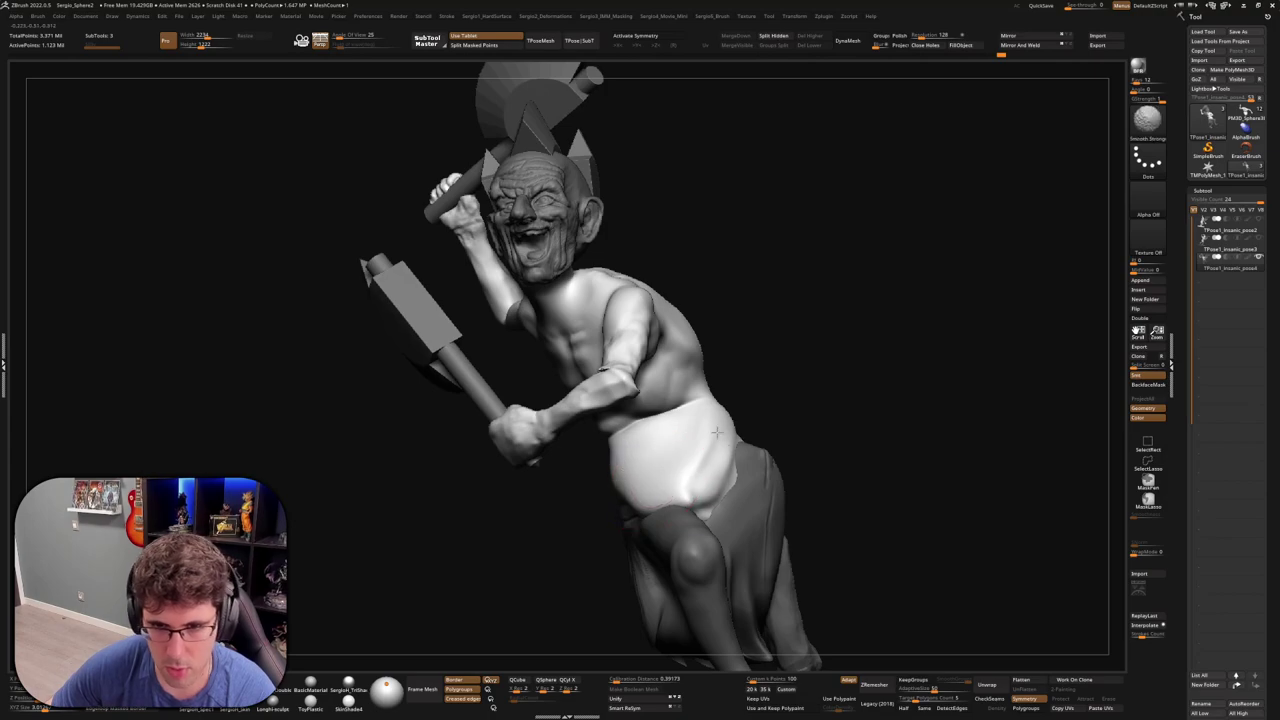
right_click_drag(715, 475, 739, 491)
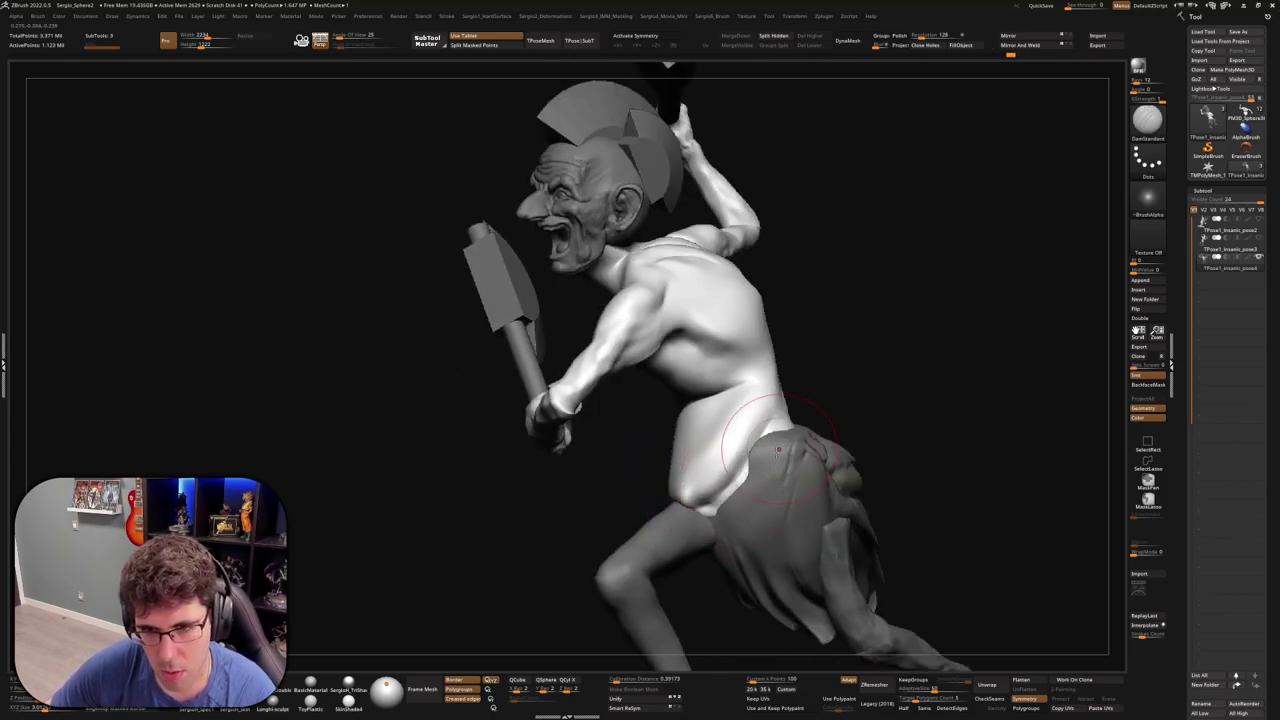
right_click_drag(778, 450, 739, 487)
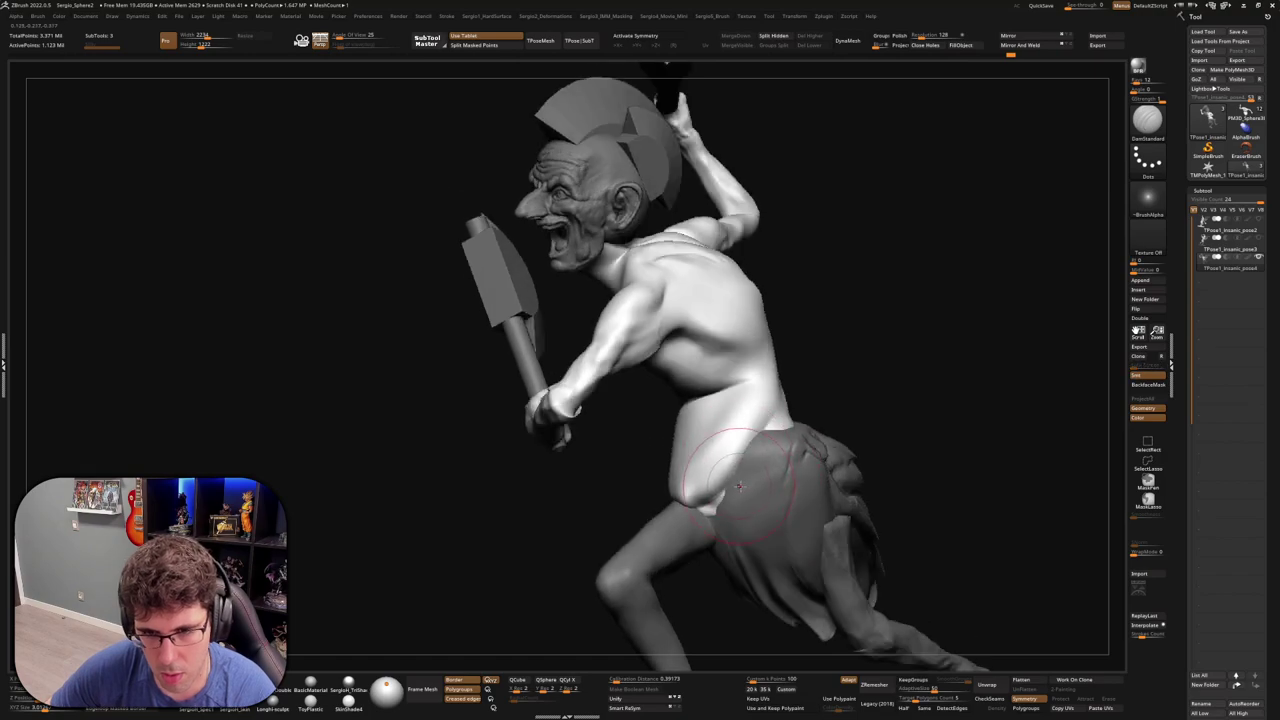
left_click(765, 386, "ctrl+alt+shift")
left_click(745, 405, "ctrl+shift")
Switch to the Clay brush, unhide all parts, then isolate the torso again
mouse_move(741, 407)
right_mouse_down()
mouse_move(700, 457)
mouse_move(714, 443)
mouse_move(695, 432)
right_mouse_up()
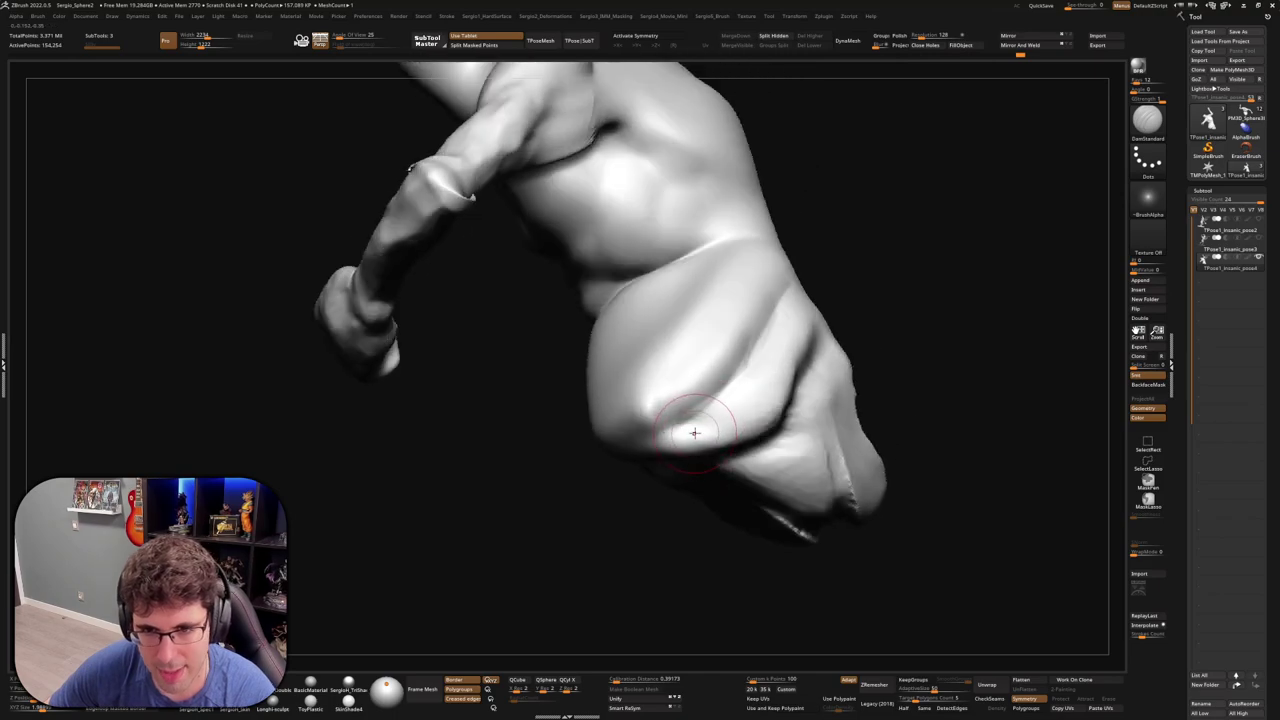
key("b")
key("c")
key("l")
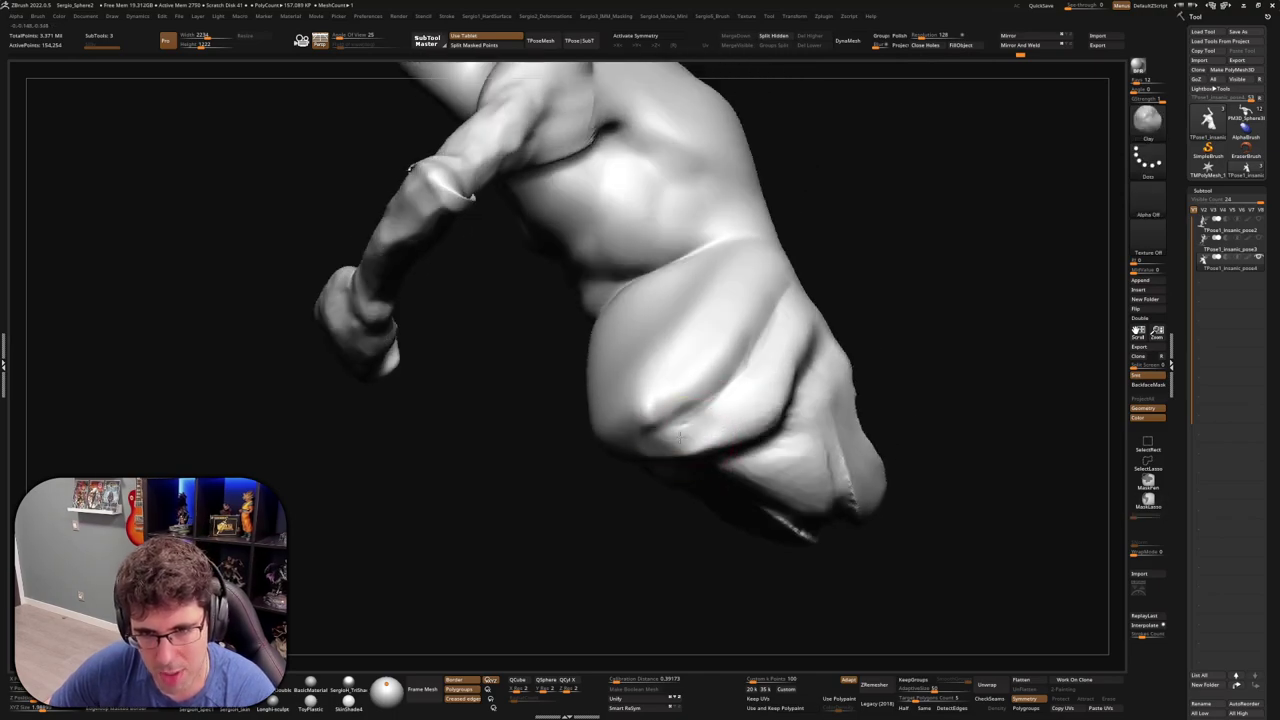
key("shift+ctrl+s")
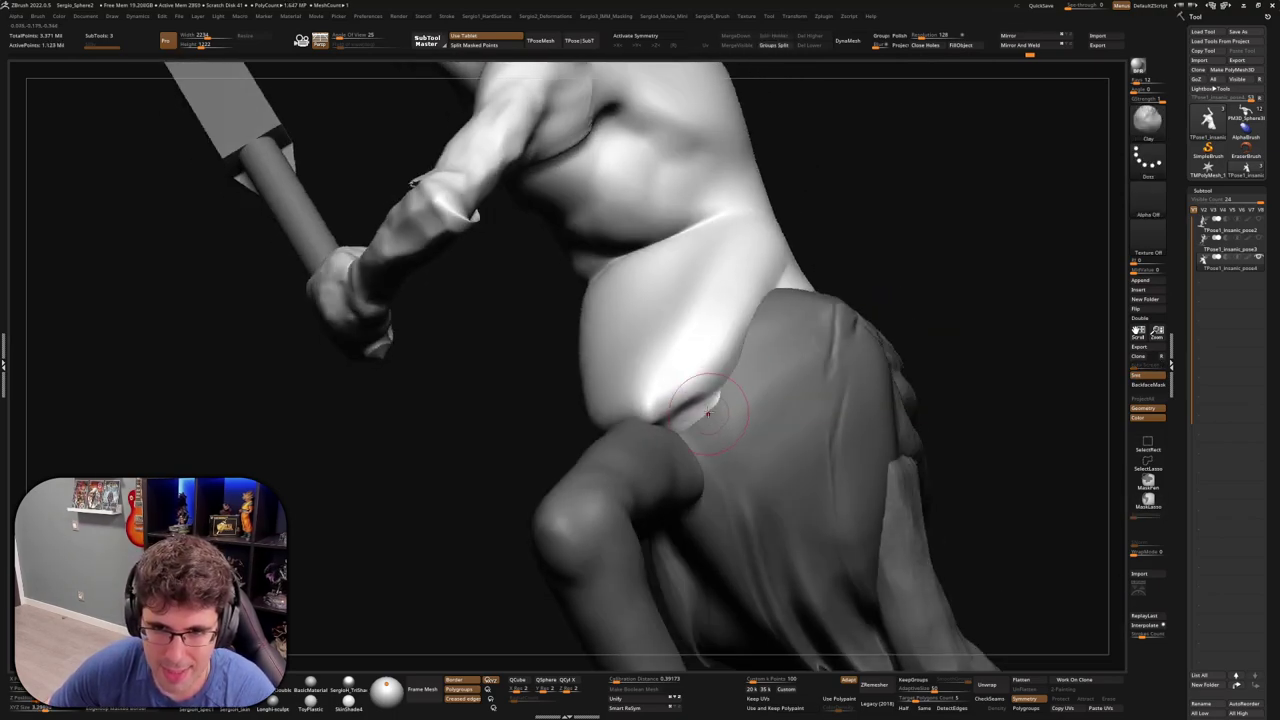
left_click(657, 371, "ctrl+shift")
right_click_drag(657, 371, 757, 380)
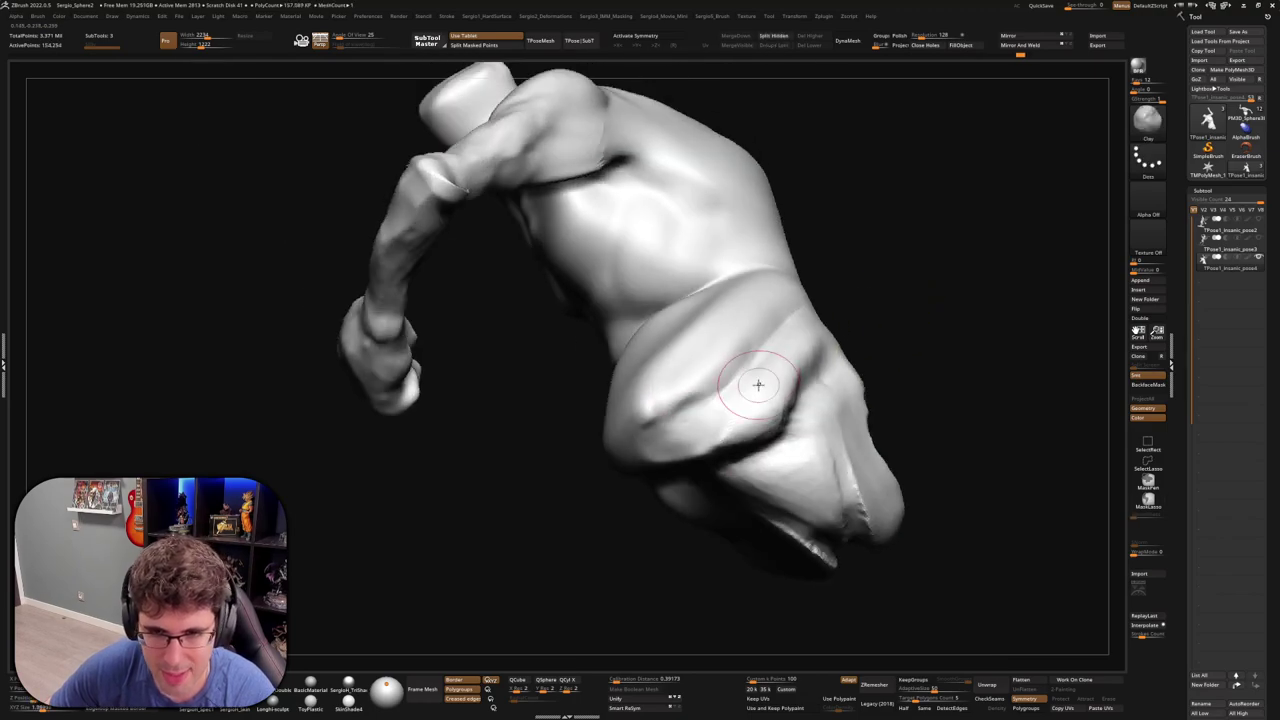
Mask a band across the belly and smooth the lip of the belly fold
left_click_drag(660, 432, 700, 290, "ctrl")
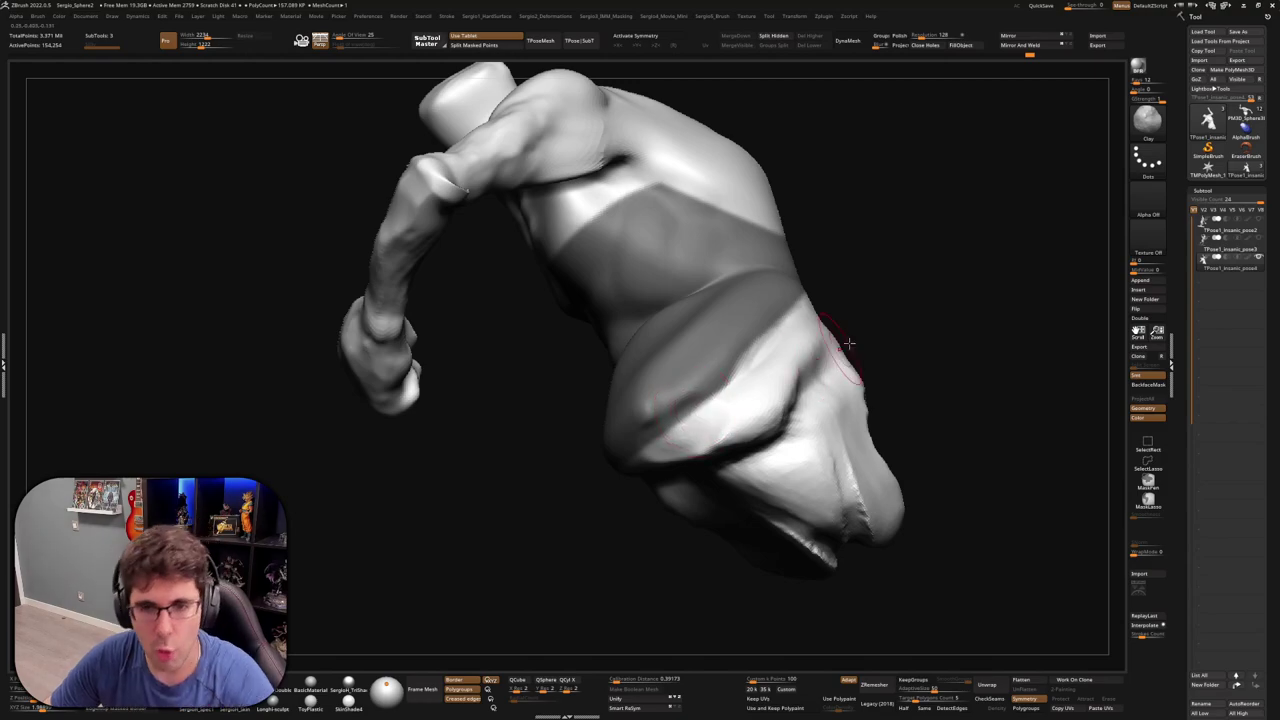
mouse_move(894, 294)
right_mouse_down("ctrl")
mouse_move(638, 458)
mouse_move(670, 427)
right_mouse_up("ctrl")
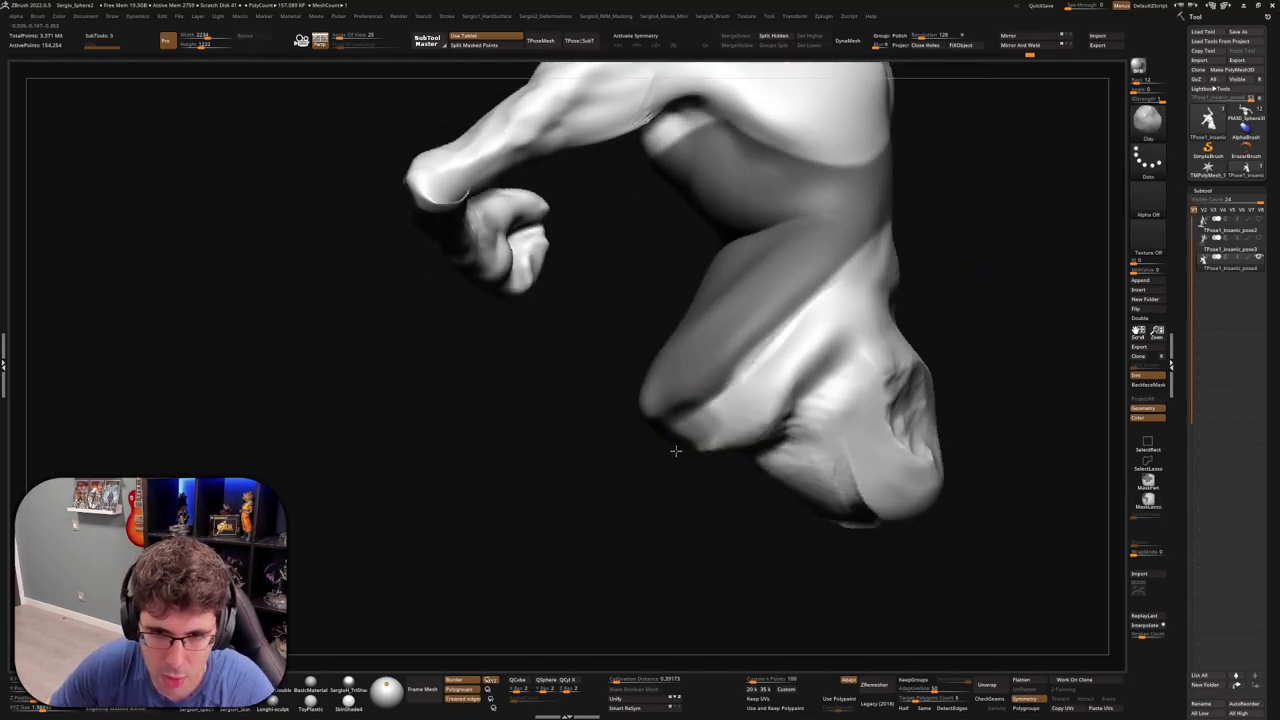
mouse_move(709, 361)
right_mouse_down()
mouse_move(705, 390)
mouse_move(652, 420)
mouse_move(661, 438)
mouse_move(703, 428)
mouse_move(739, 446)
right_mouse_up()
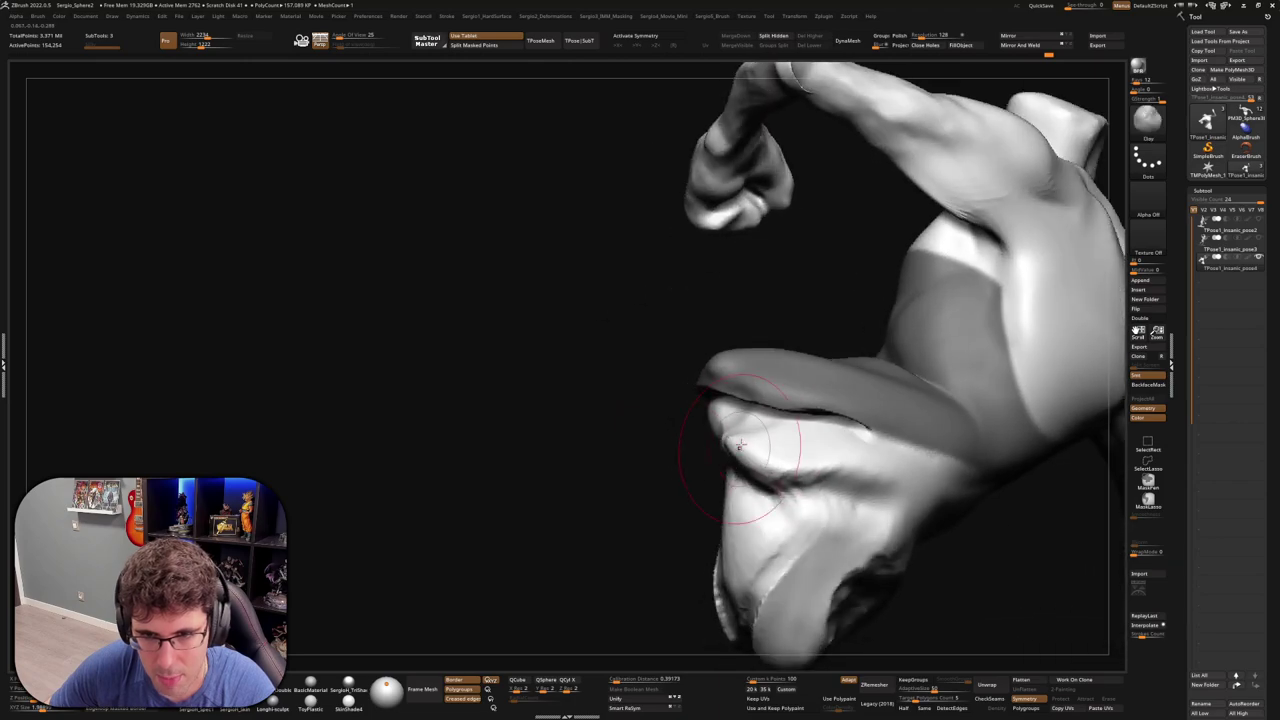
left_click_drag(730, 428, 714, 412, "shift")
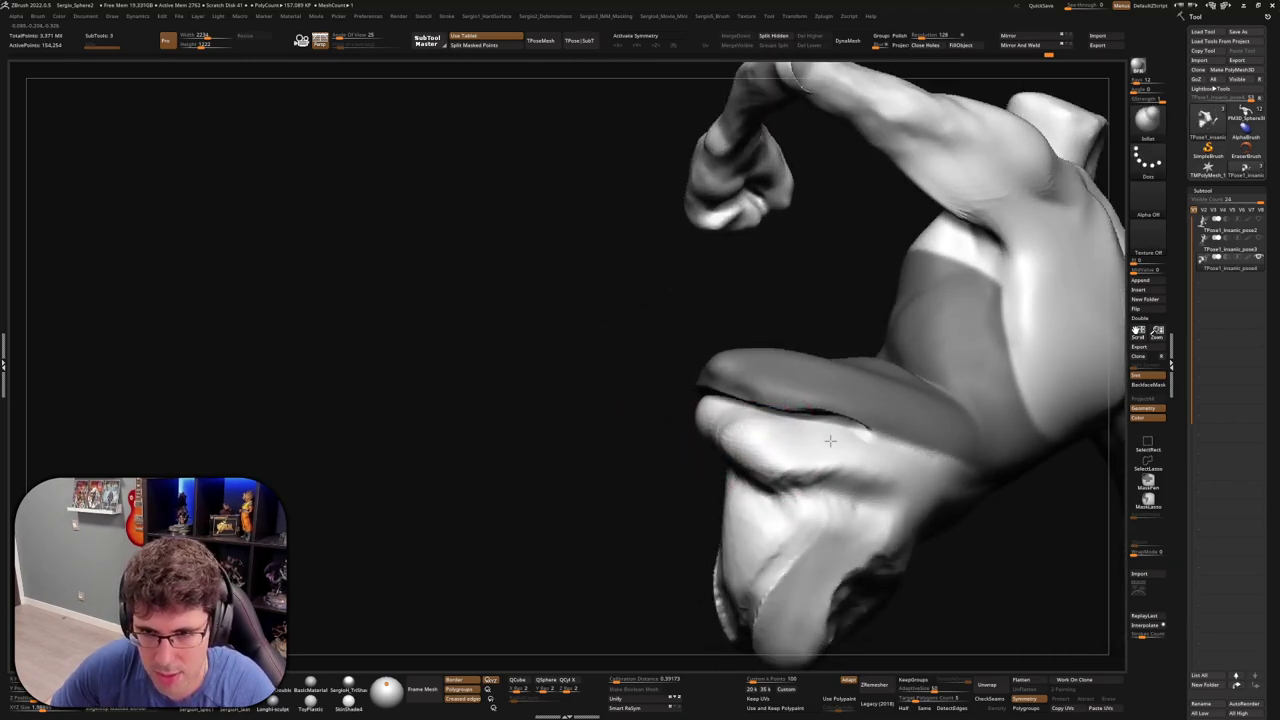
mouse_move(794, 434)
right_mouse_down()
mouse_move(703, 418)
mouse_move(745, 425)
right_mouse_up()
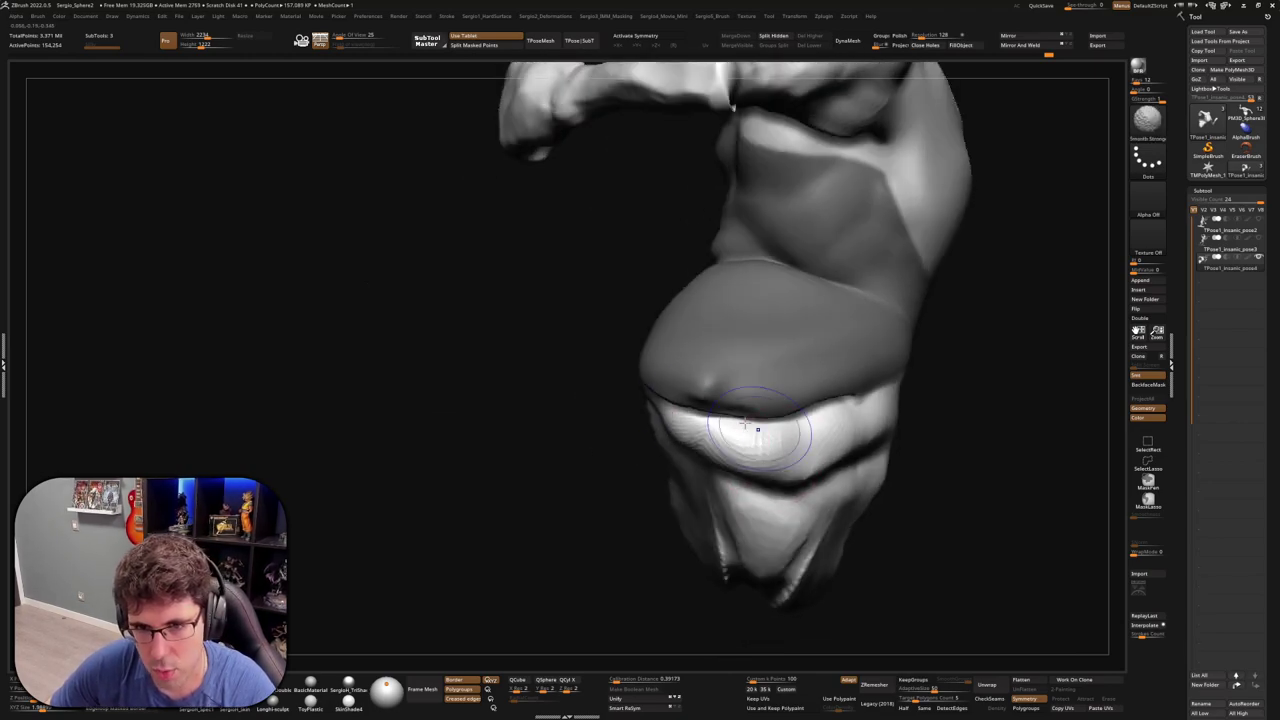
mouse_move(960, 406)
right_mouse_down()
mouse_move(877, 314)
mouse_move(744, 410)
right_mouse_up()
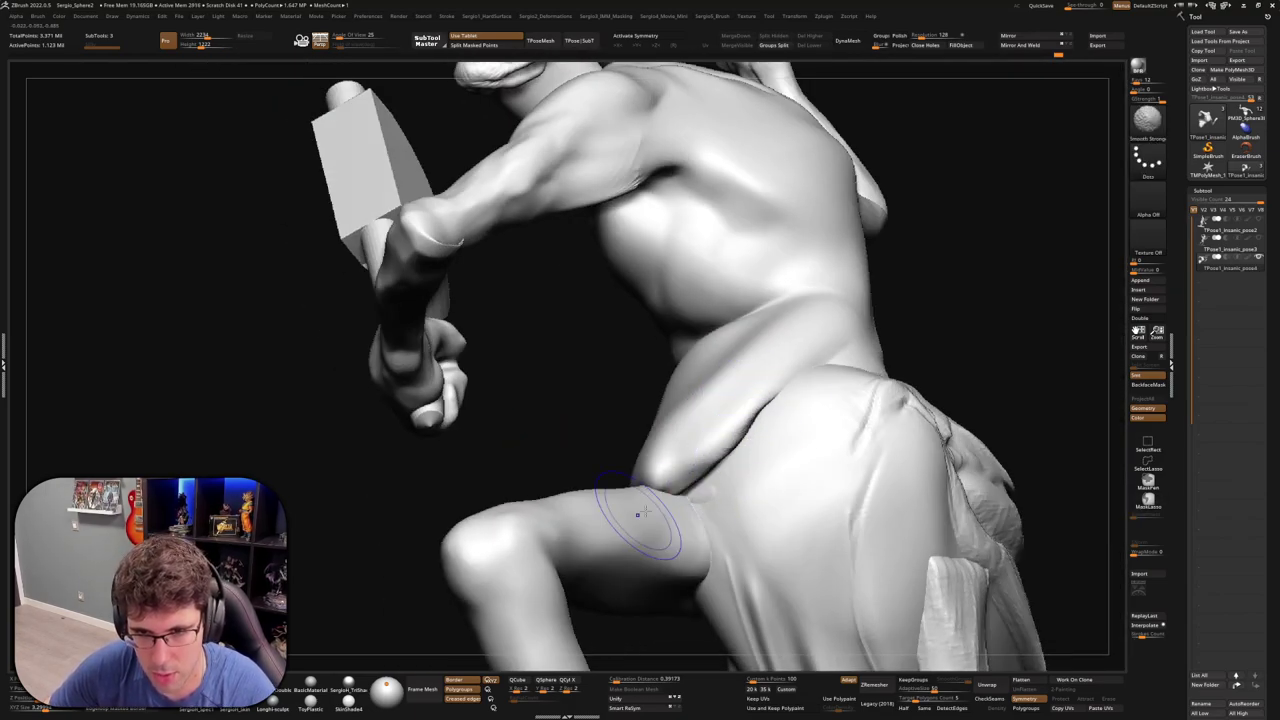
Soften the belly-to-thigh crease and mask the loincloth and legs with Transpose
left_click_drag(640, 520, 708, 478, "shift")
right_click_drag(708, 480, 742, 428)
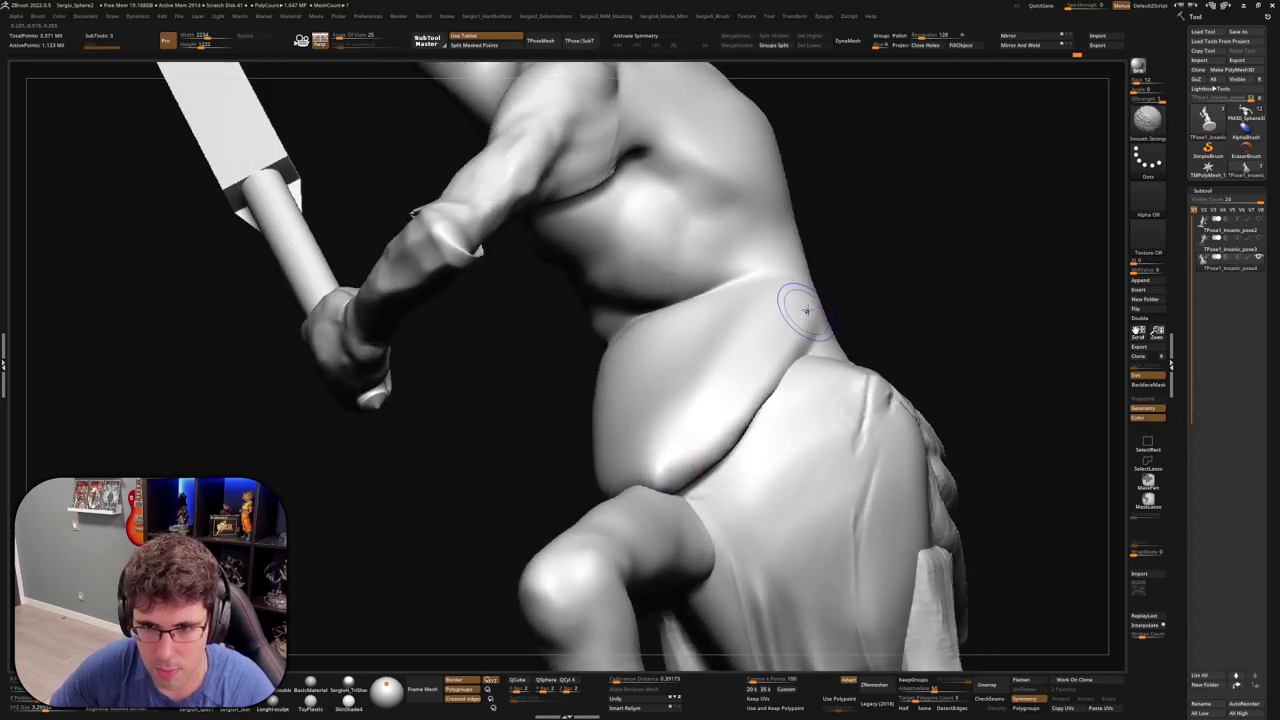
right_click_drag(843, 386, 705, 458)
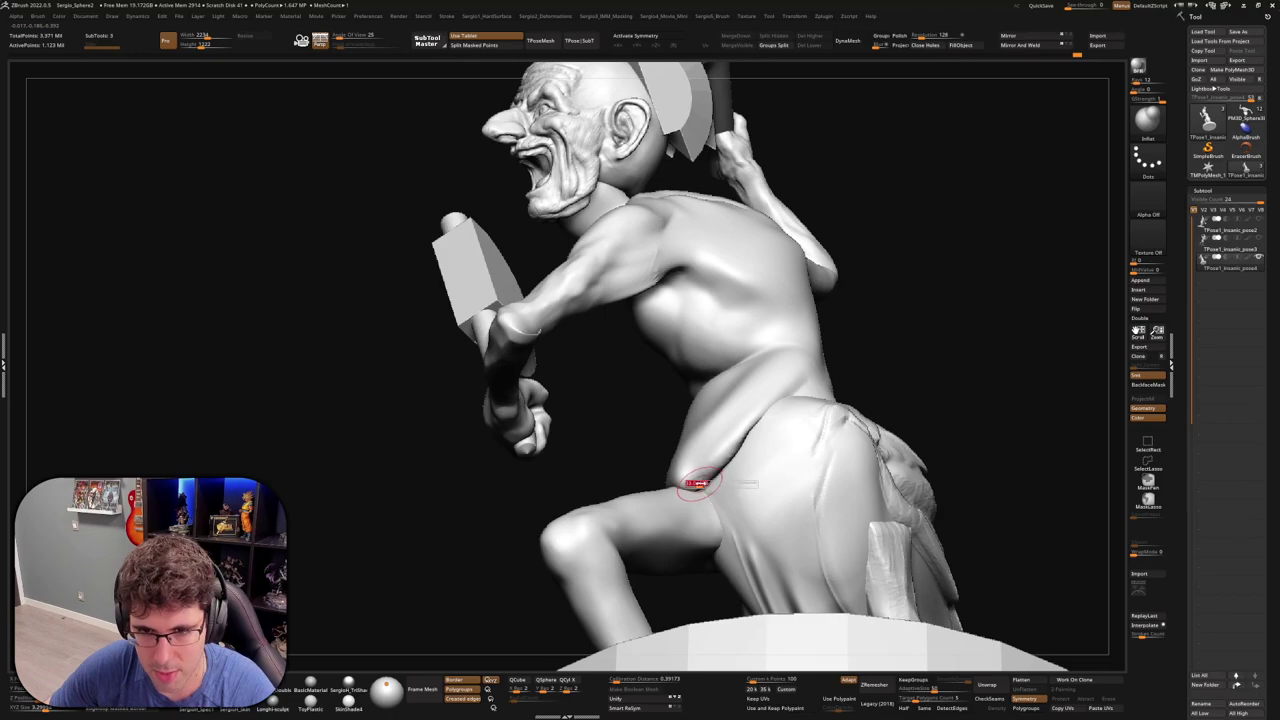
key("w")
left_click(762, 435, "ctrl")
key("q")
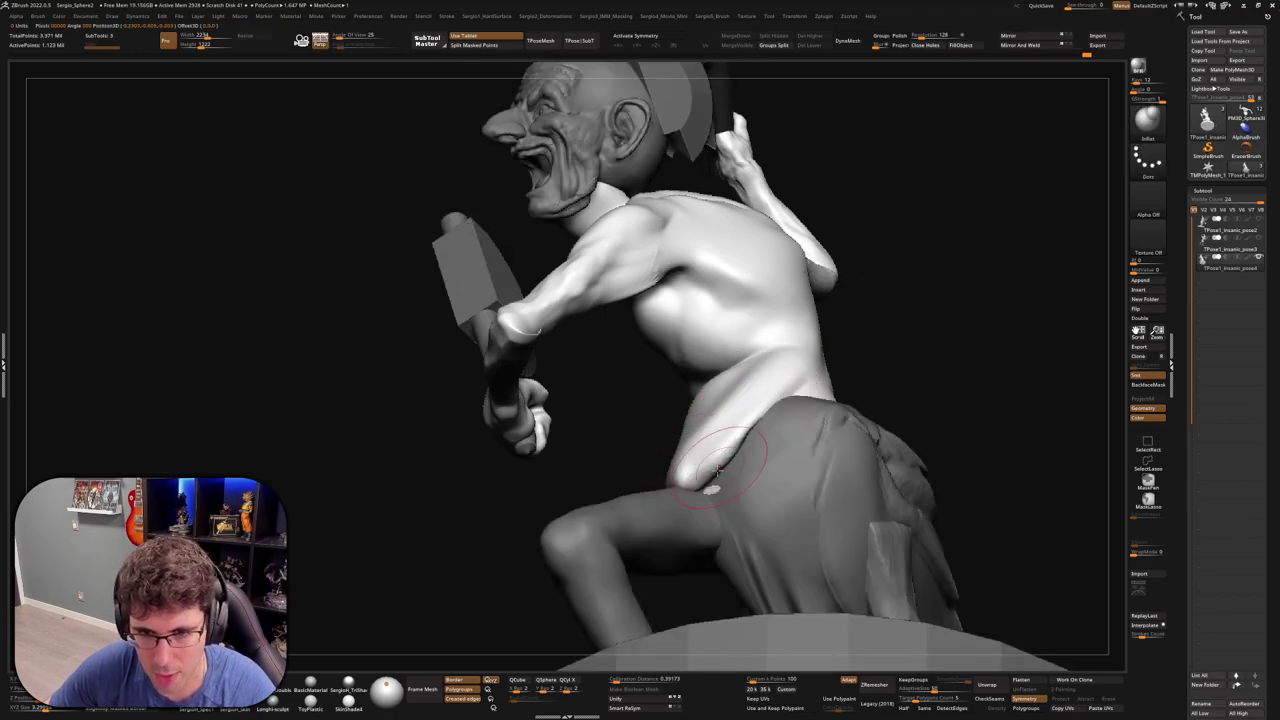
Carve a deeper shoulder crease with Standard, soften it, and zoom out
mouse_move(755, 428)
right_mouse_down()
mouse_move(725, 475)
mouse_move(695, 447)
mouse_move(684, 464)
right_mouse_up()
mouse_move(590, 475)
right_mouse_down()
mouse_move(823, 400)
mouse_move(805, 419)
mouse_move(586, 449)
mouse_move(611, 434)
mouse_move(614, 486)
mouse_move(719, 445)
mouse_move(708, 444)
right_mouse_up()
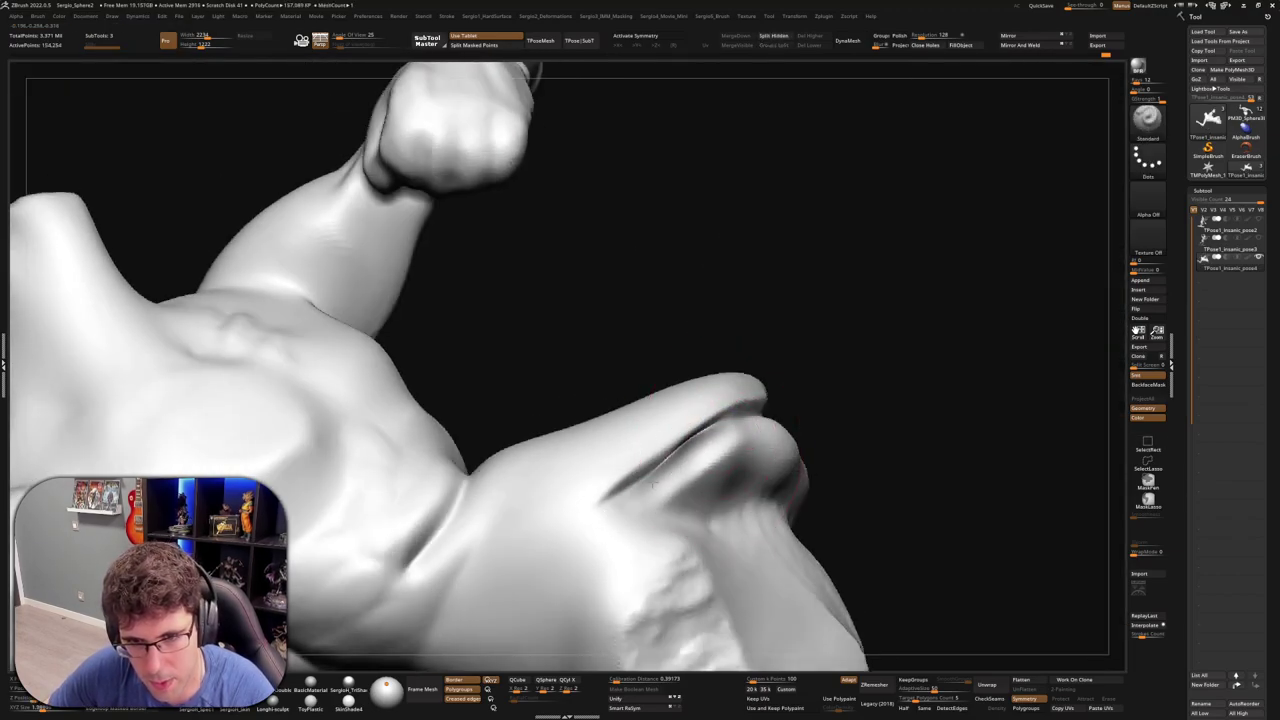
left_click_drag(736, 428, 675, 474)
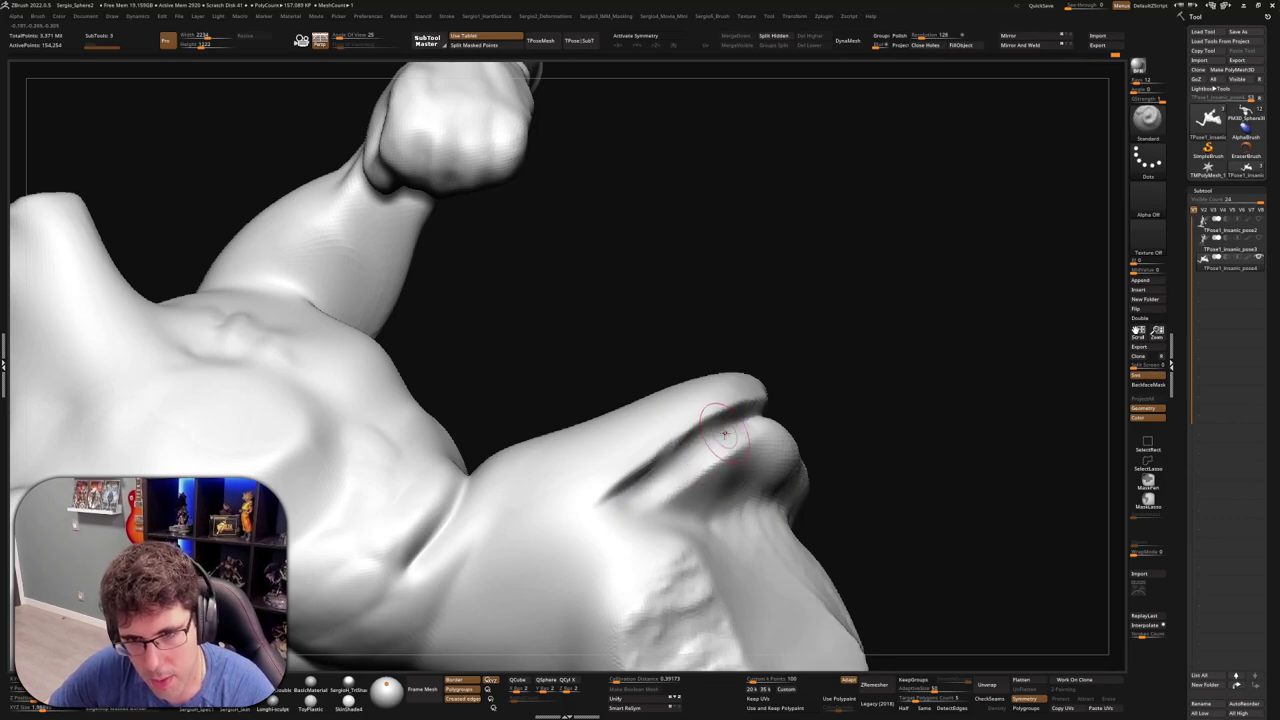
left_click_drag(700, 420, 630, 480, "shift")
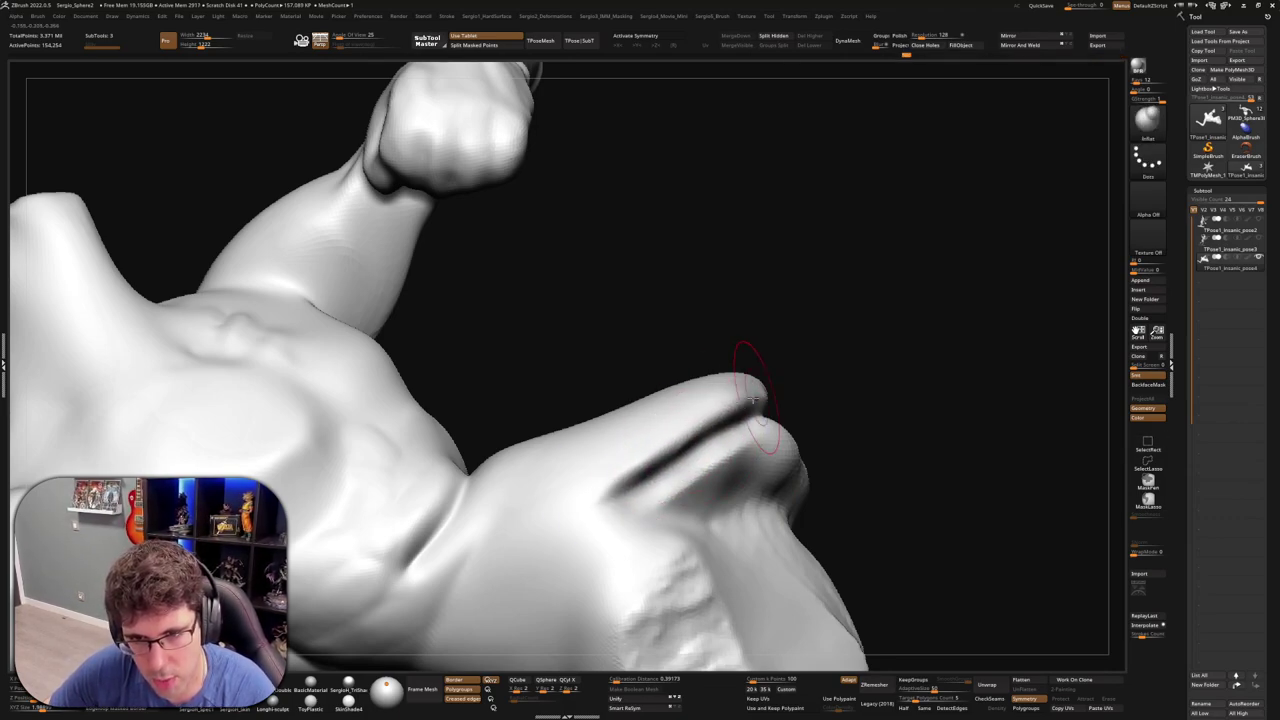
mouse_move(829, 363)
left_mouse_down()
mouse_move(721, 421)
mouse_move(727, 517)
left_mouse_up()
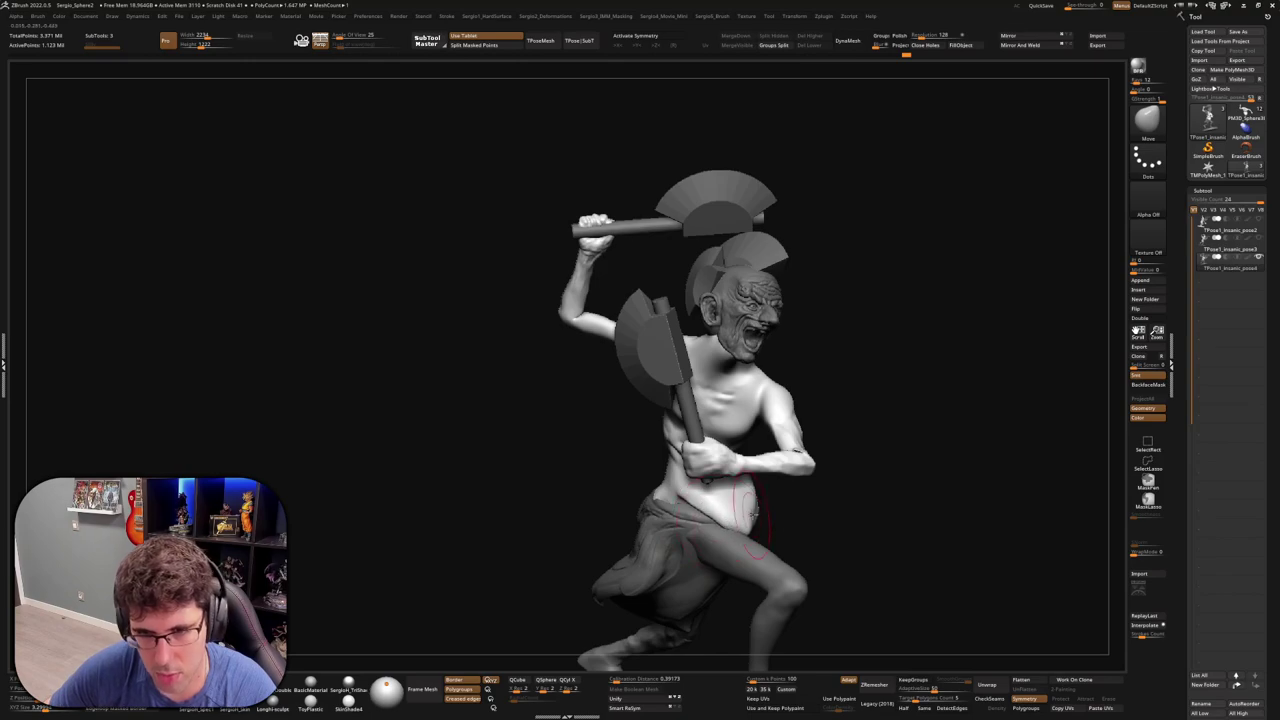
Orbit to the back and carve ridges into the shoulder blade with DamStandard
right_click_drag(752, 512, 748, 535)
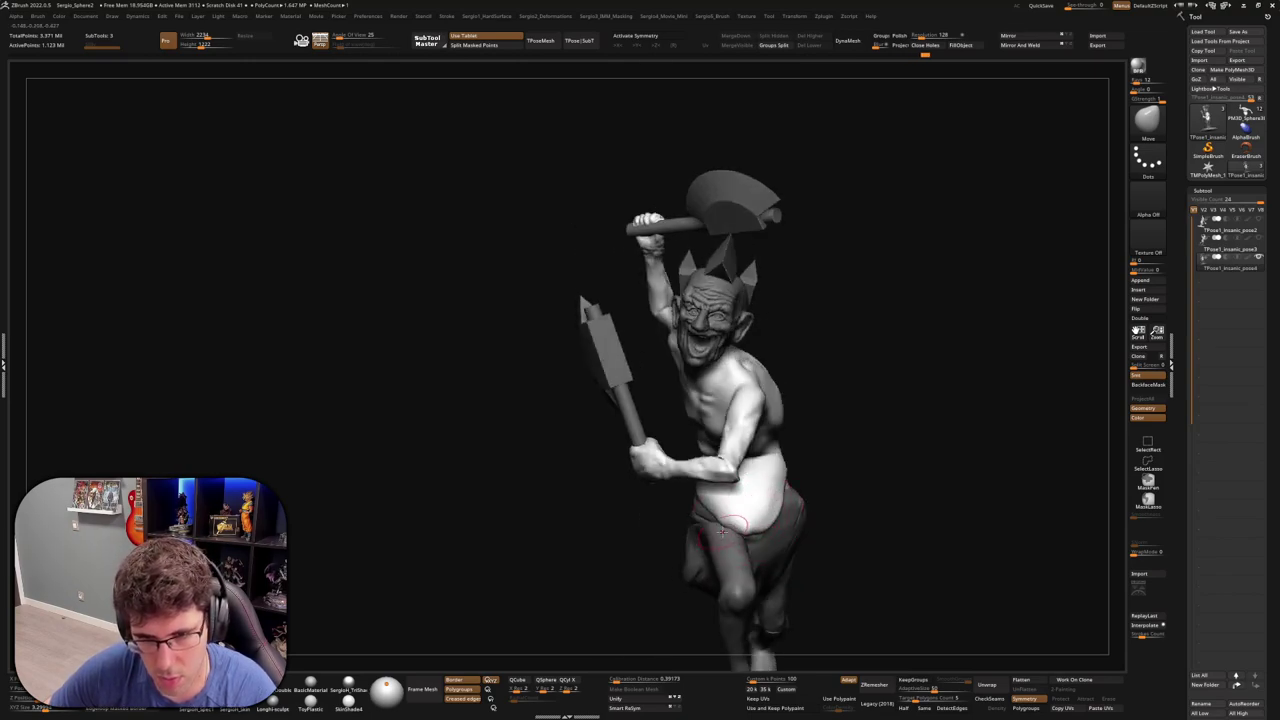
right_click_drag(771, 510, 695, 515)
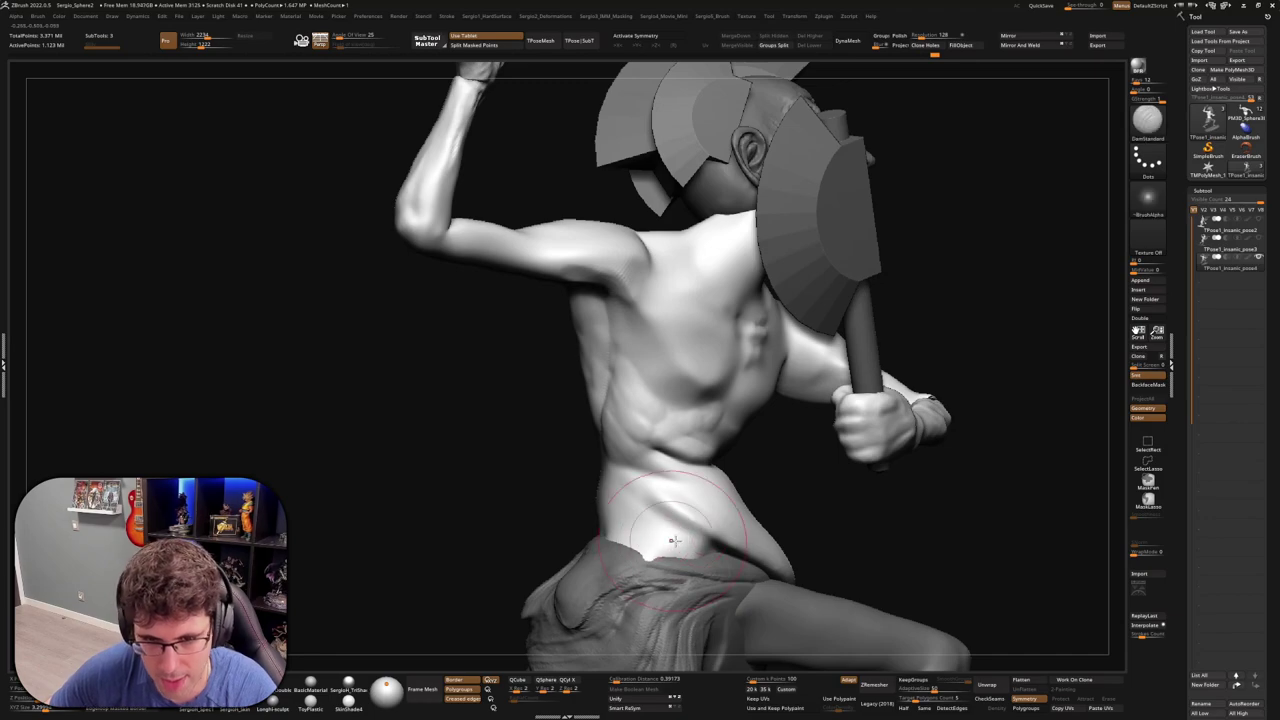
right_click_drag(645, 530, 621, 327)
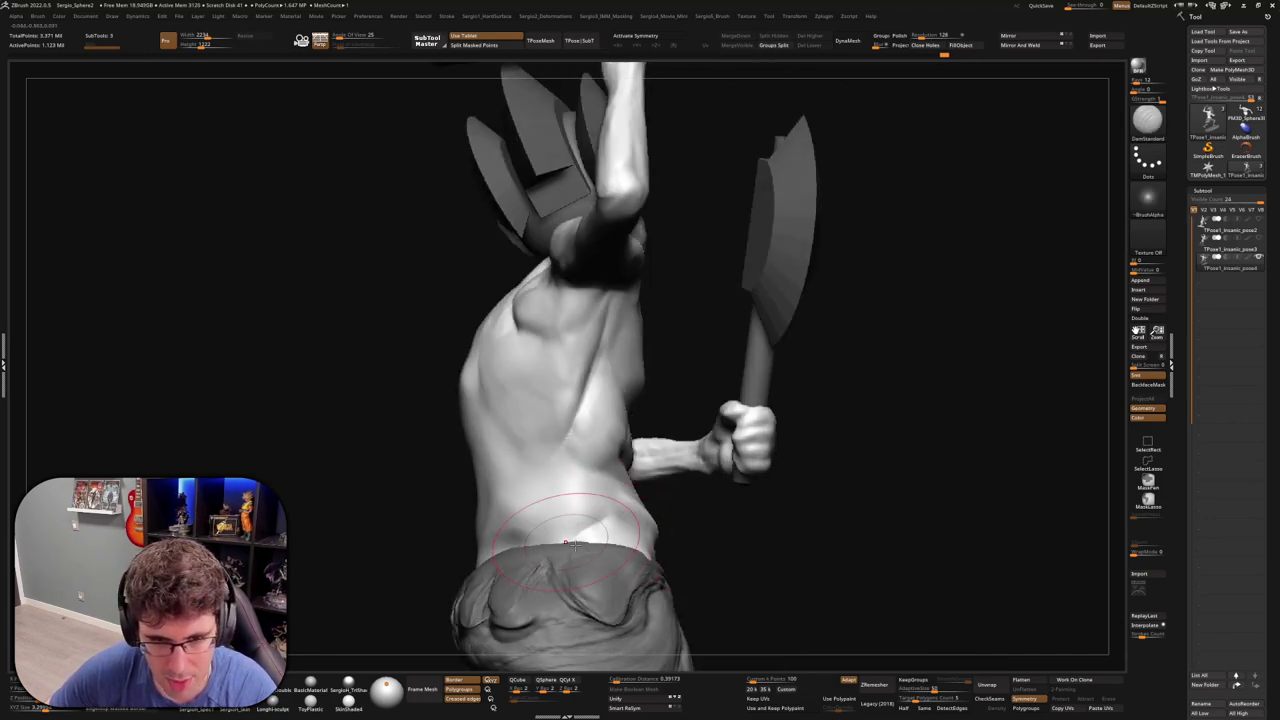
right_click_drag(595, 515, 500, 500)
left_click_drag(446, 297, 440, 258)
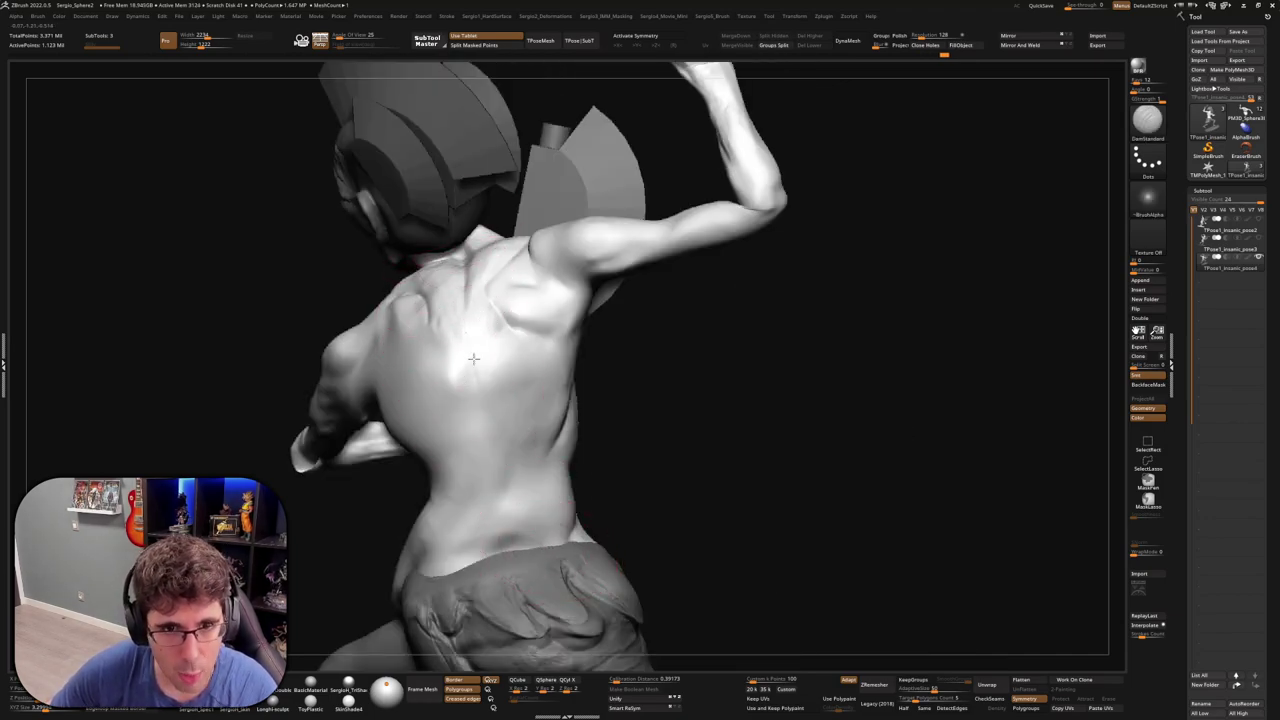
Frame the full figure, then flip the view upside down to reach the lower torso
key("f")
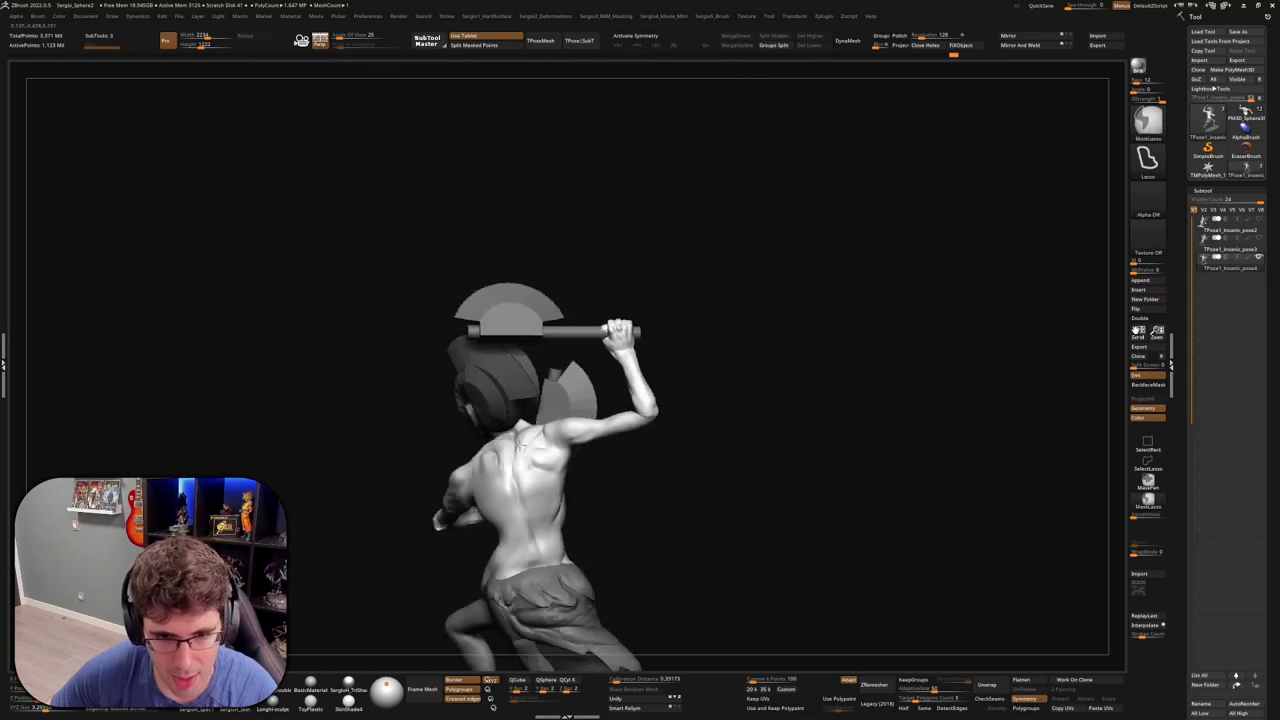
mouse_move(600, 400)
right_mouse_down()
mouse_move(563, 395)
mouse_move(580, 360)
mouse_move(601, 353)
right_mouse_up()
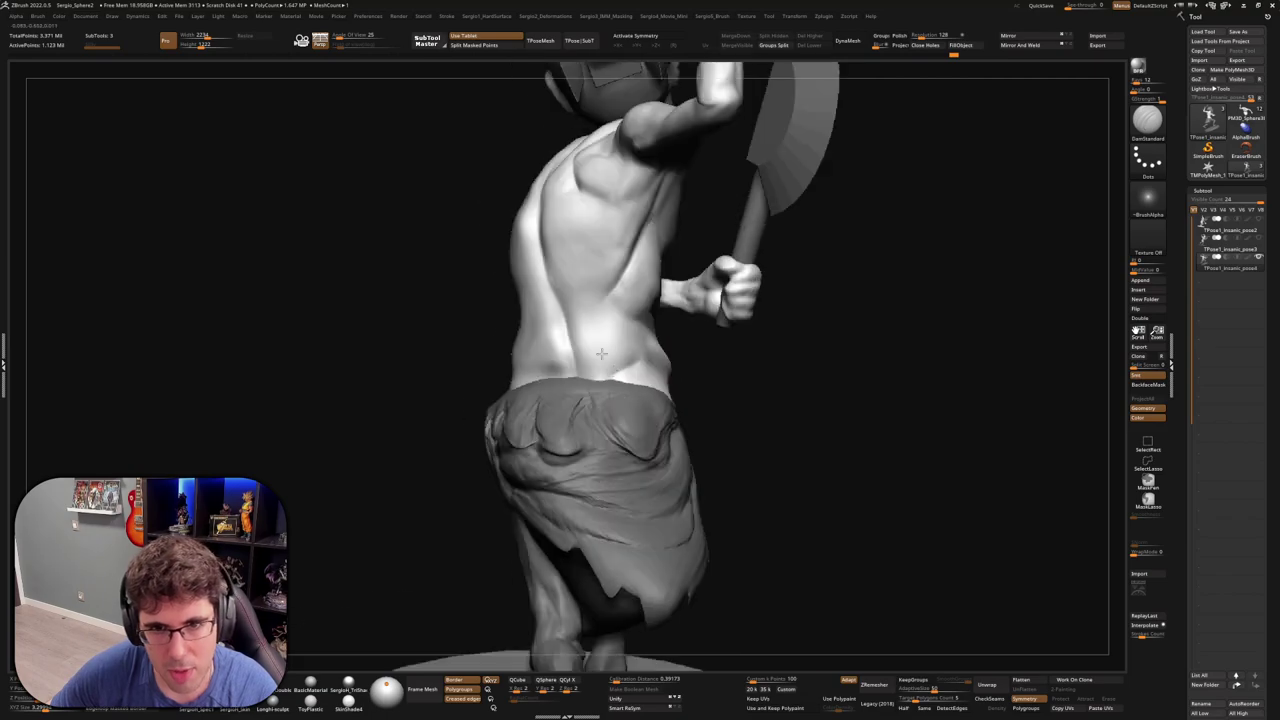
mouse_move(575, 240)
right_mouse_down()
mouse_move(515, 365)
mouse_move(662, 350)
mouse_move(670, 374)
right_mouse_up()
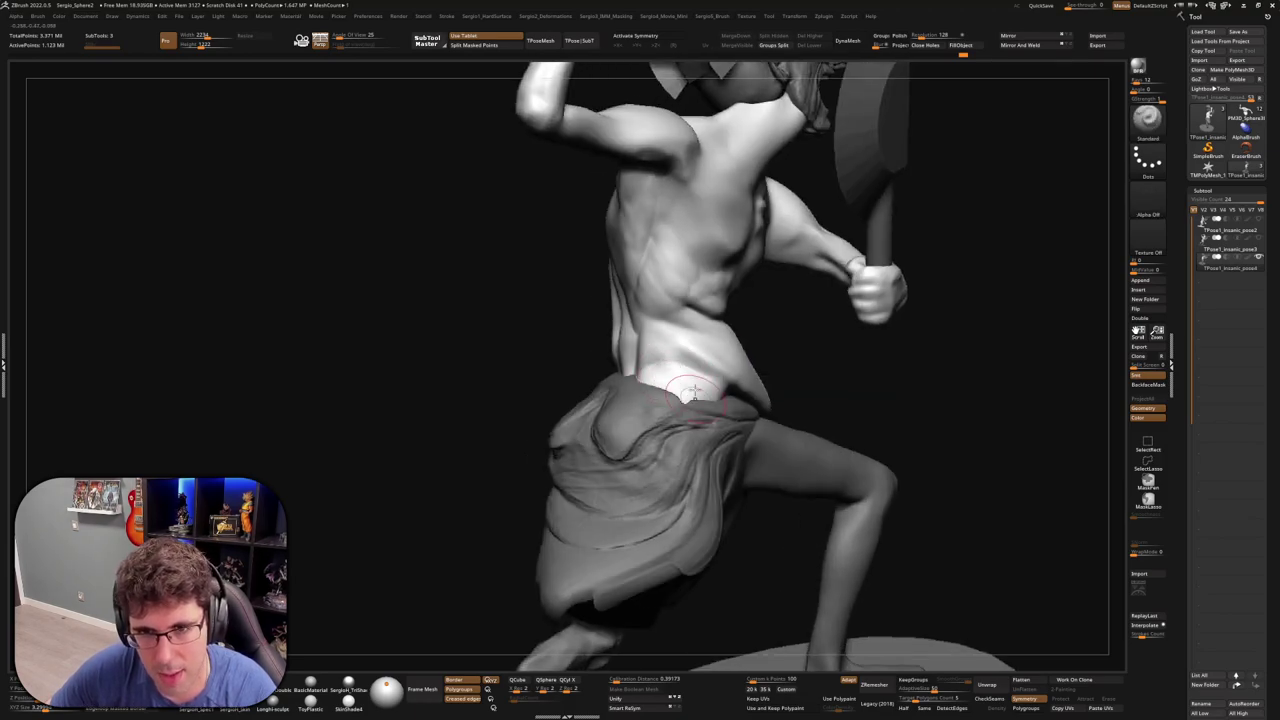
right_click_drag(693, 393, 698, 402)
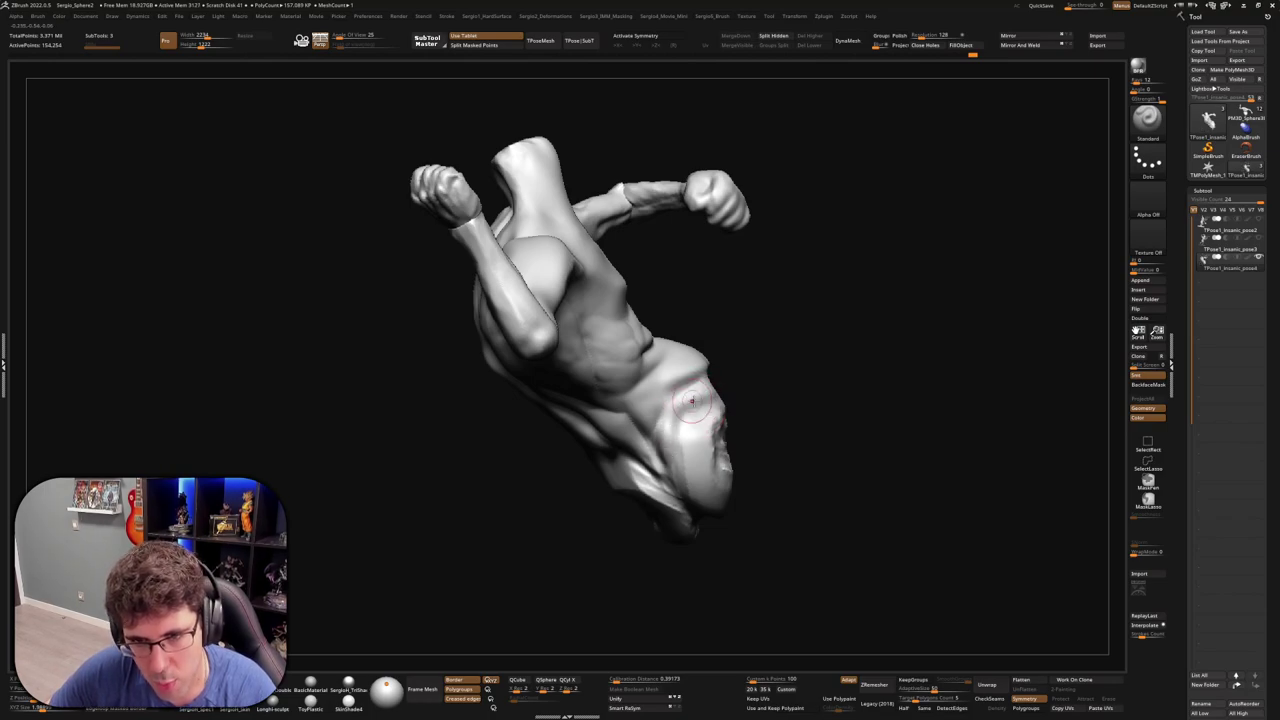
Add small Clay marks on the lower torso and check the back from several angles
left_click_drag(698, 430, 690, 454)
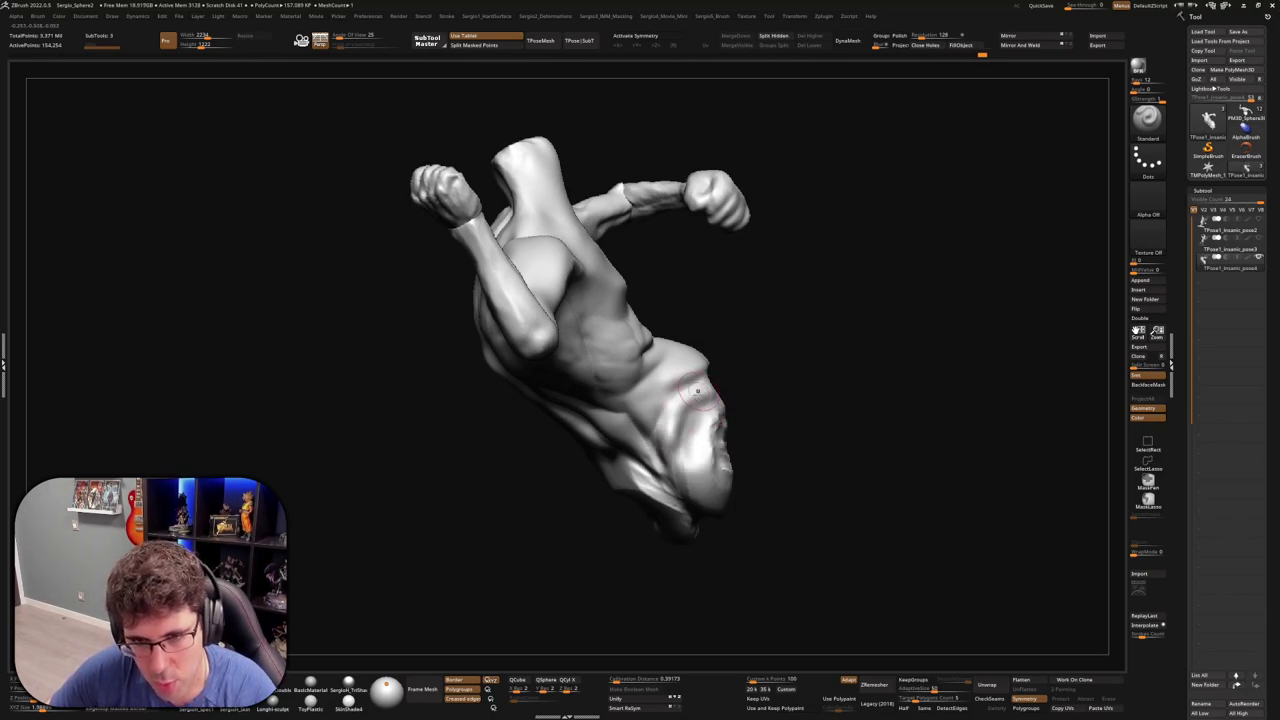
right_click_drag(697, 391, 705, 410)
left_click_drag(705, 415, 715, 440)
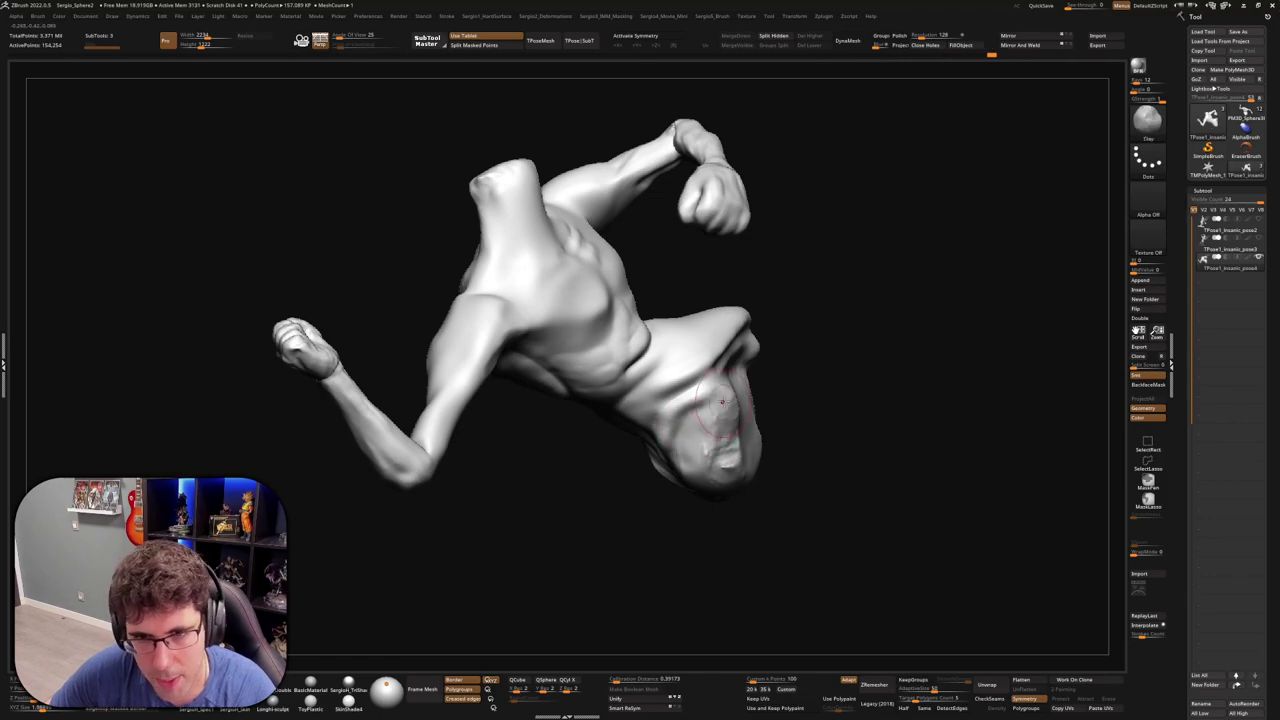
right_click_drag(713, 407, 638, 430)
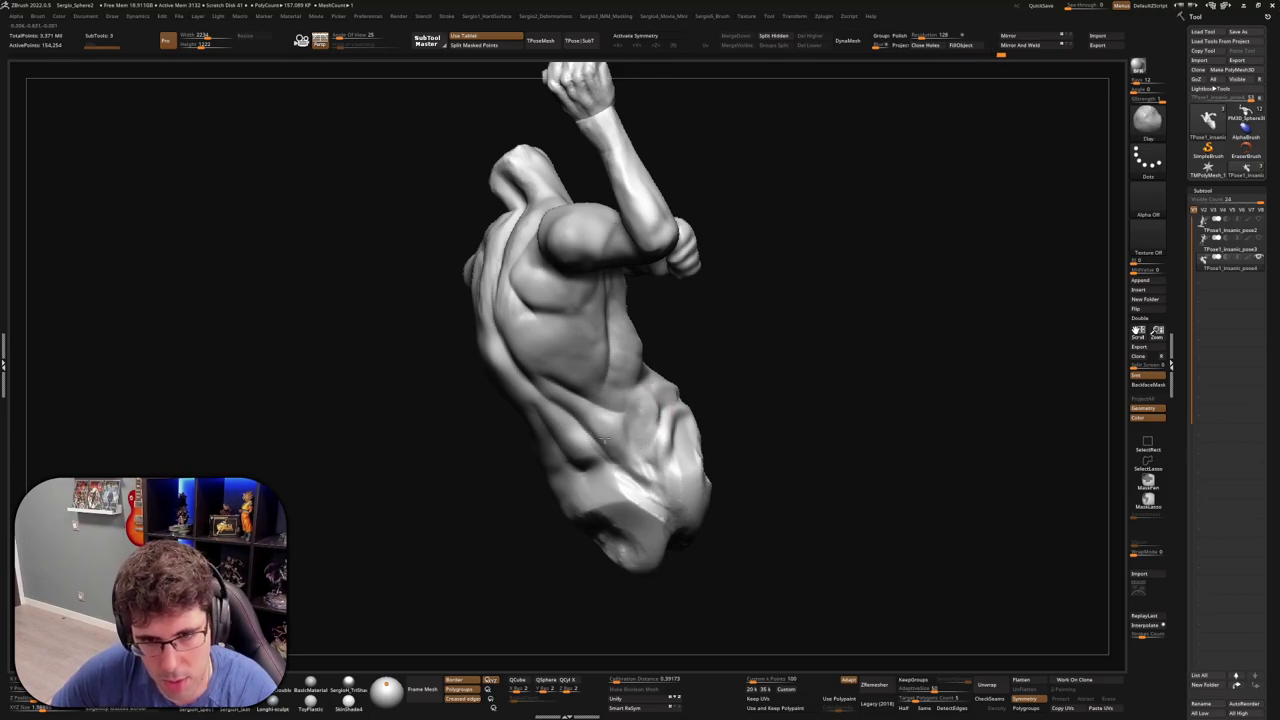
mouse_move(603, 440)
right_mouse_down()
mouse_move(617, 410)
mouse_move(600, 443)
right_mouse_up()
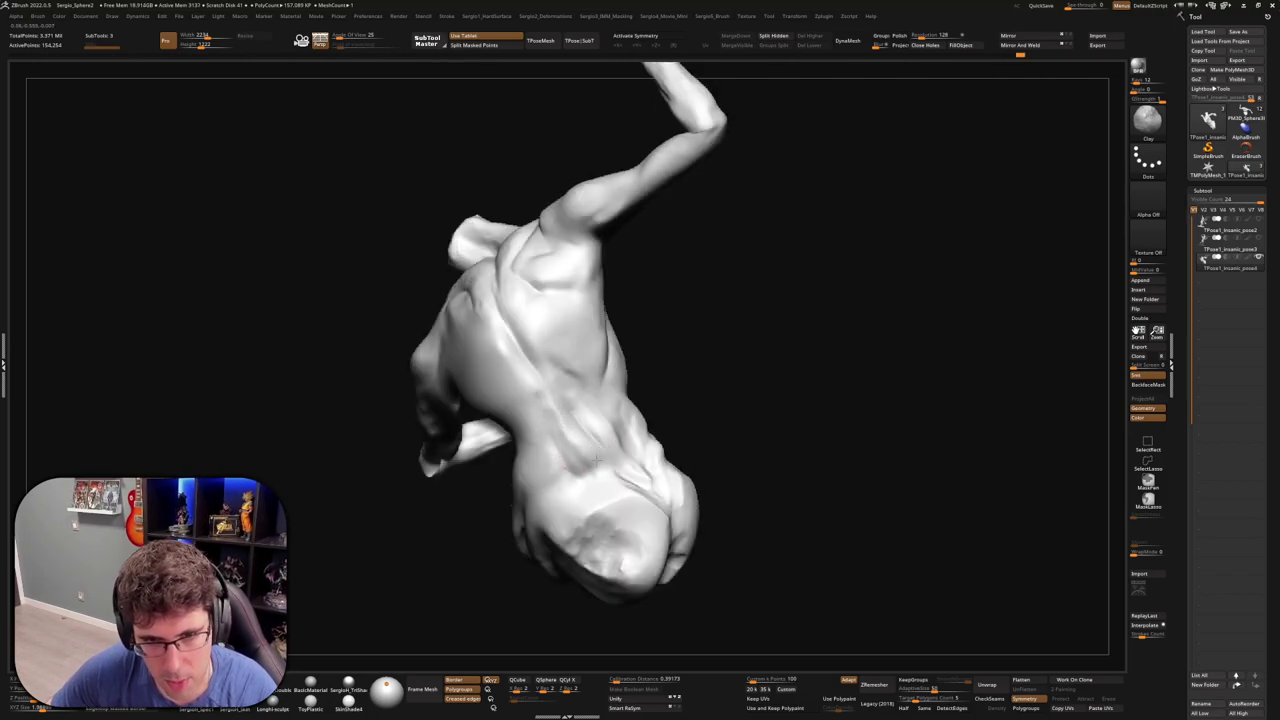
right_click_drag(557, 412, 614, 451)
Switch to DamStandard and turn the figure upright to face front
key("b")
key("d")
key("s")
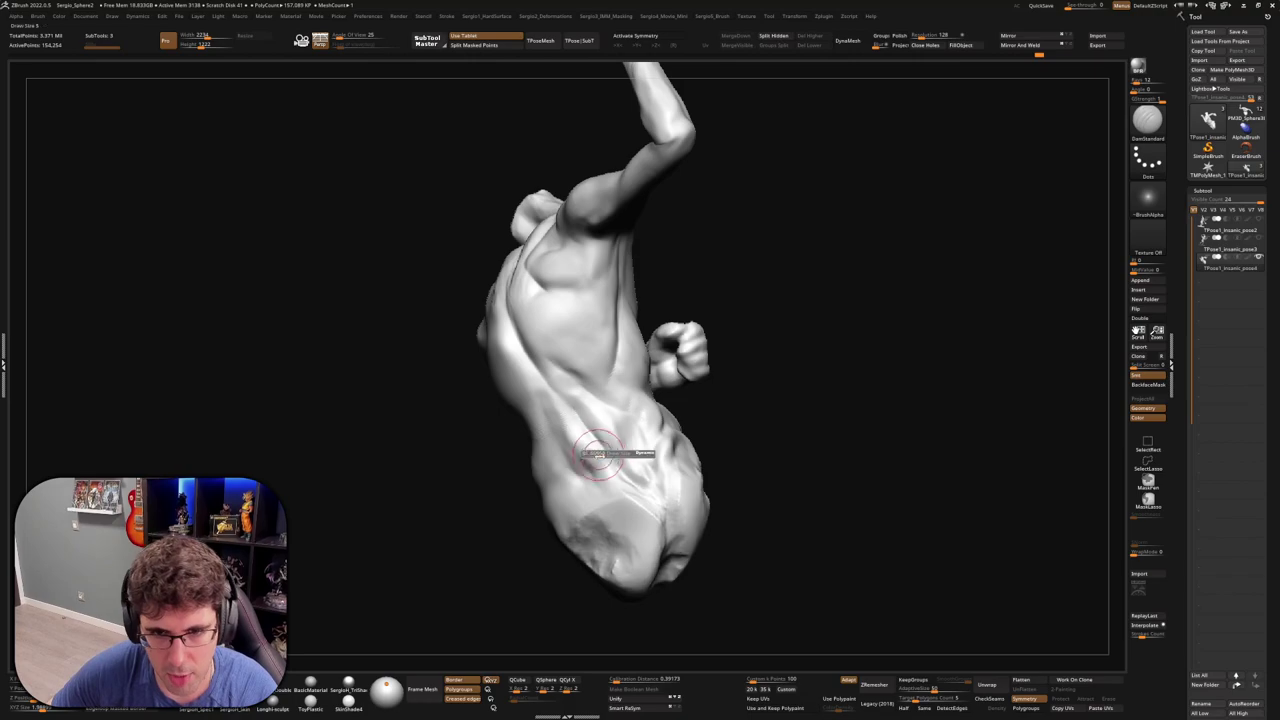
right_click_drag(597, 540, 611, 493)
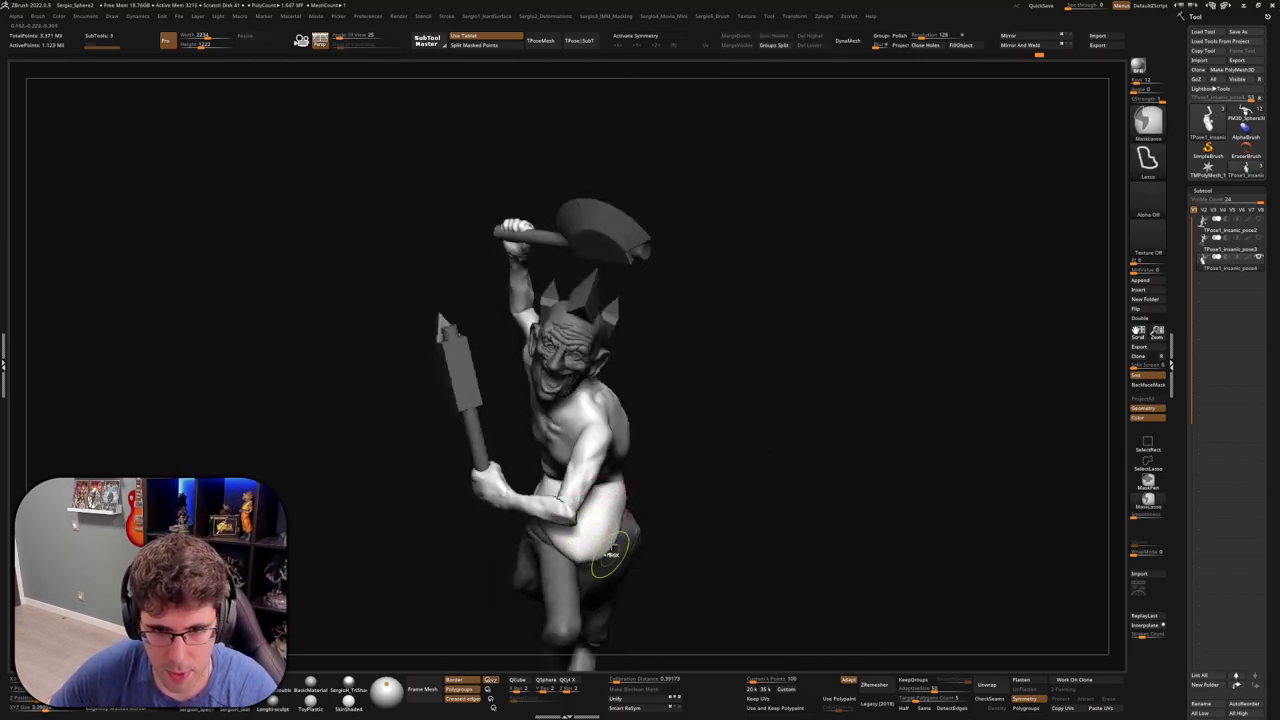
Pick the Move brush (BMV), orbit close to the warrior's back and shoulder, then switch to Smooth
mouse_move(594, 516)
right_mouse_down()
mouse_move(634, 440)
mouse_move(544, 340)
right_mouse_up()
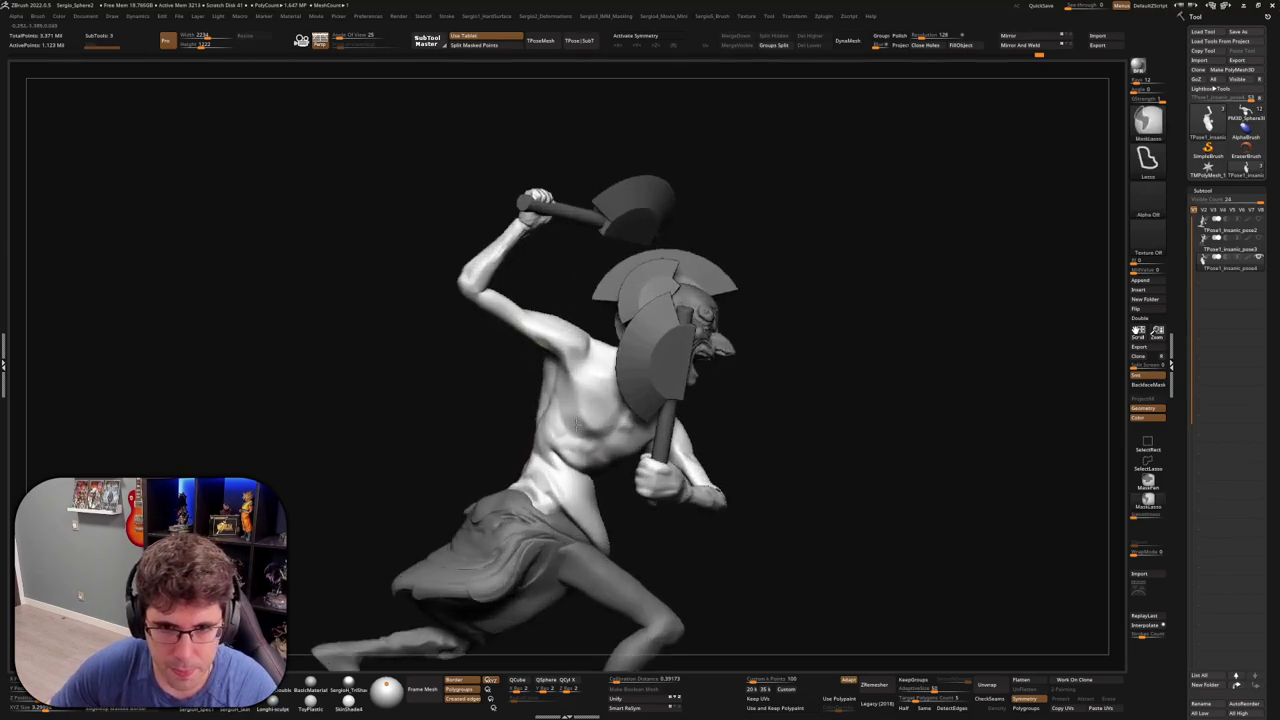
key("b")
key("m")
key("v")
mouse_move(588, 403)
right_mouse_down()
mouse_move(627, 413)
mouse_move(609, 416)
right_mouse_up()
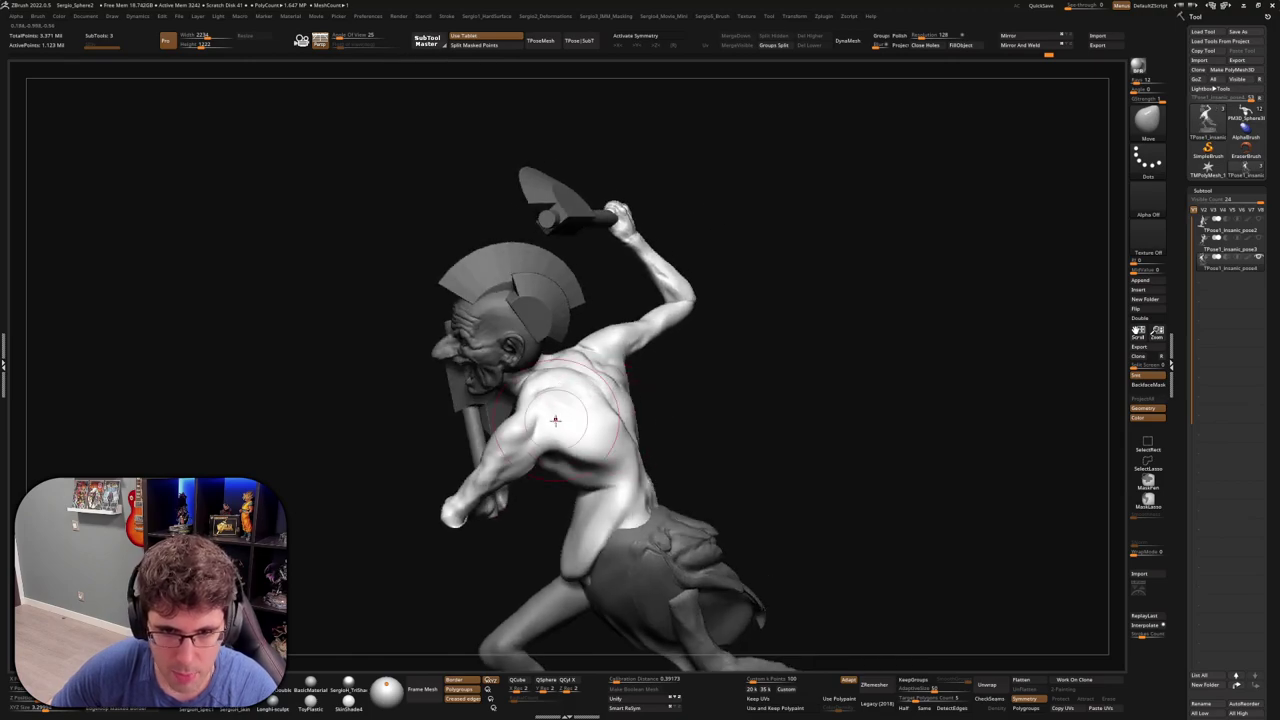
mouse_move(590, 490)
right_mouse_down()
mouse_move(586, 509)
mouse_move(651, 486)
mouse_move(616, 502)
right_mouse_up()
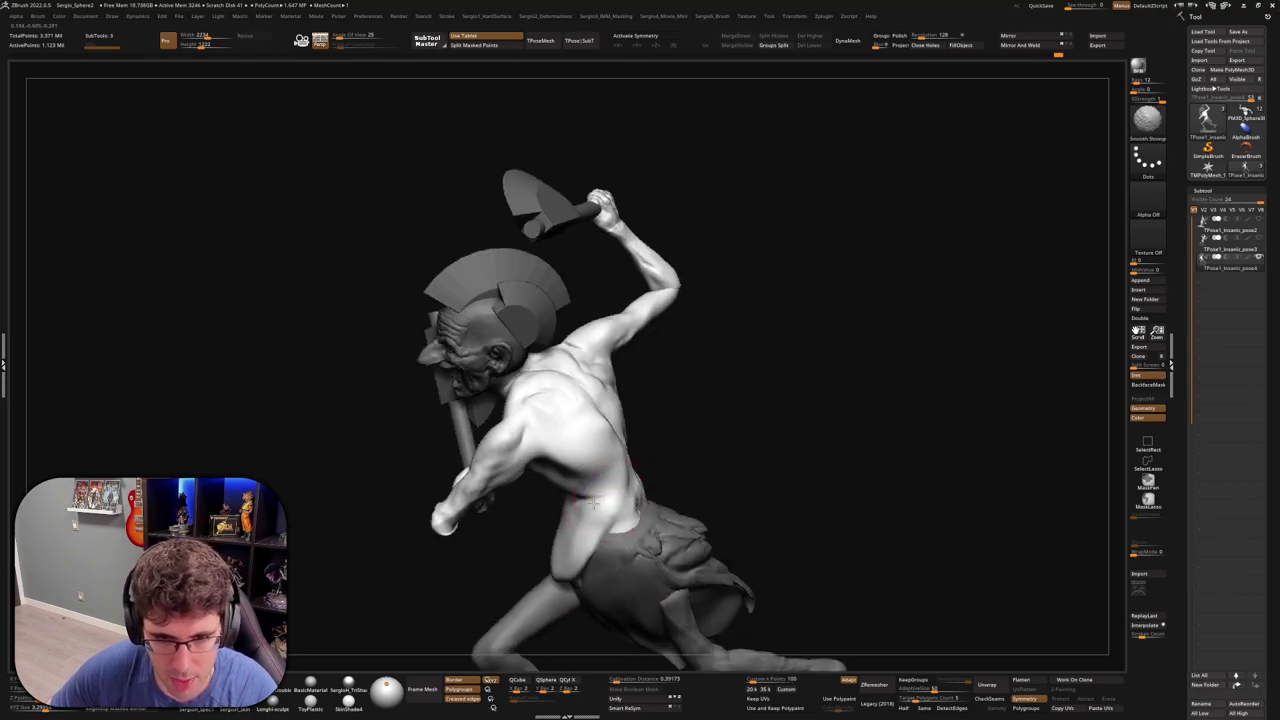
key("shift")
mouse_move(597, 530)
right_mouse_down()
mouse_move(617, 392)
mouse_move(589, 361)
mouse_move(600, 352)
mouse_move(577, 350)
mouse_move(547, 405)
mouse_move(560, 320)
right_mouse_up()
key("shift")
Build up and crease the raised-arm shoulder with the ClayBuildup and DamStandard brushes
key("b")
key("c")
key("l")
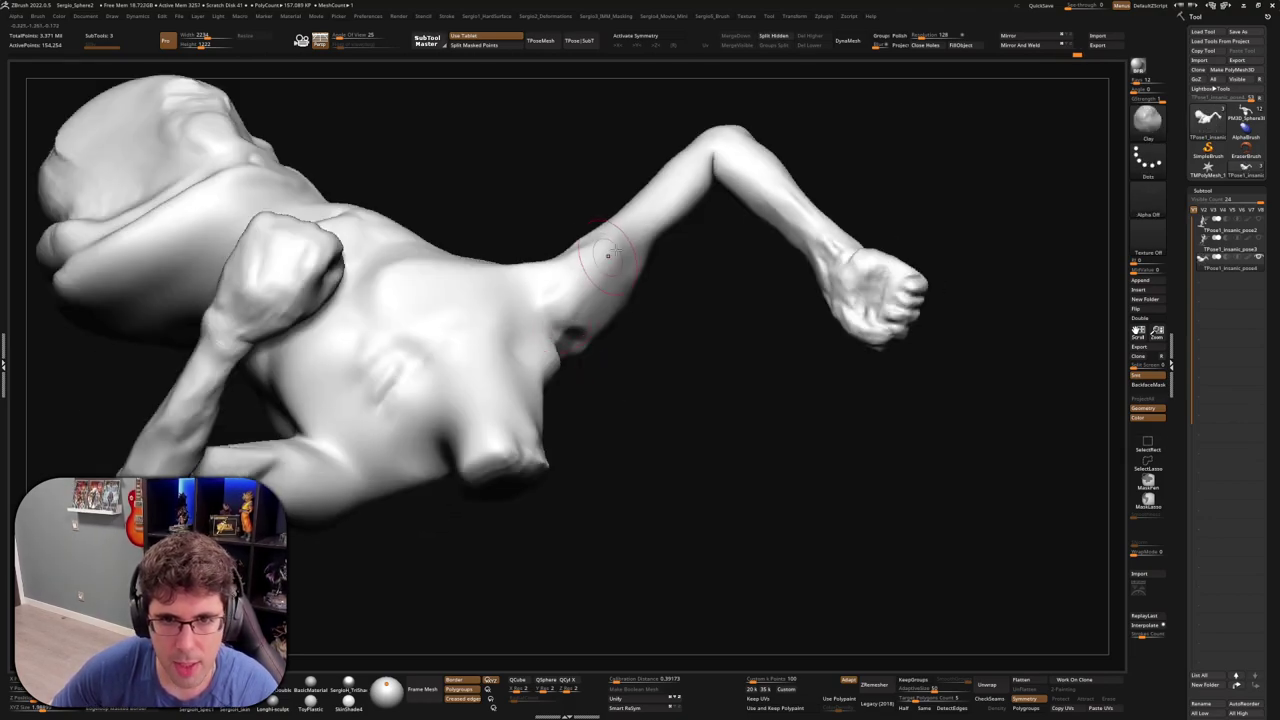
mouse_move(607, 253)
right_mouse_down()
mouse_move(627, 346)
mouse_move(575, 330)
mouse_move(575, 355)
right_mouse_up()
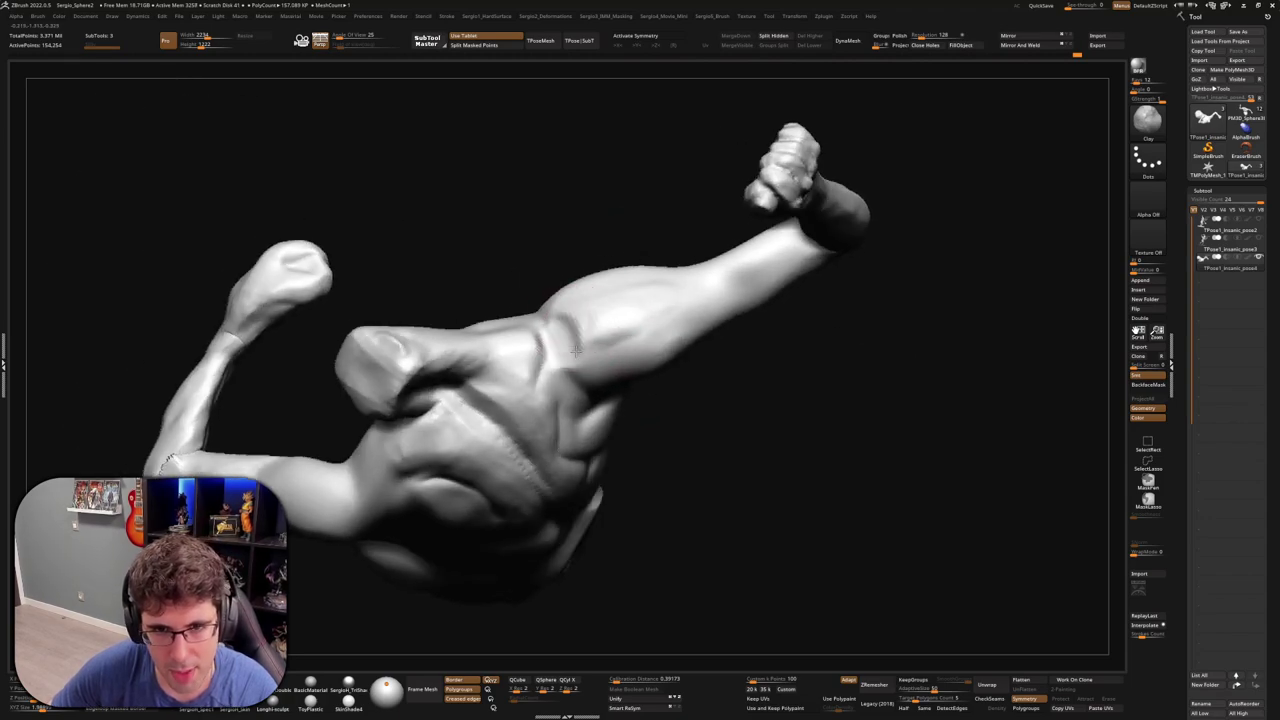
mouse_move(648, 385)
right_mouse_down()
mouse_move(571, 363)
mouse_move(618, 356)
mouse_move(700, 383)
right_mouse_up()
mouse_move(752, 318)
right_mouse_down()
mouse_move(769, 366)
mouse_move(720, 333)
mouse_move(729, 287)
right_mouse_up()
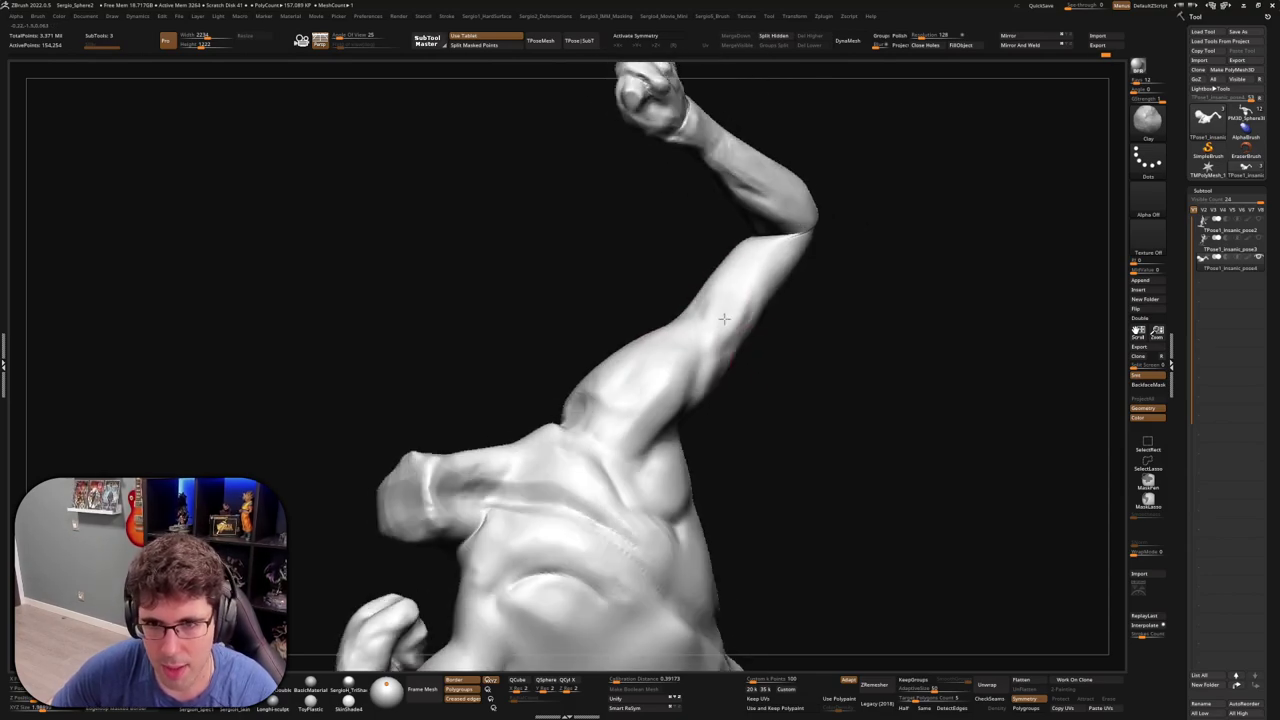
mouse_move(746, 372)
right_mouse_down()
mouse_move(700, 337)
mouse_move(720, 332)
mouse_move(725, 290)
right_mouse_up()
key("b")
key("d")
key("s")
mouse_move(738, 415)
right_mouse_down()
mouse_move(794, 423)
mouse_move(777, 392)
mouse_move(704, 392)
mouse_move(595, 453)
mouse_move(586, 428)
mouse_move(614, 451)
right_mouse_up()
Push and fill out the armpit under the raised arm with the Move and Clay brushes
key("b")
key("m")
key("v")
key("b")
key("c")
key("l")
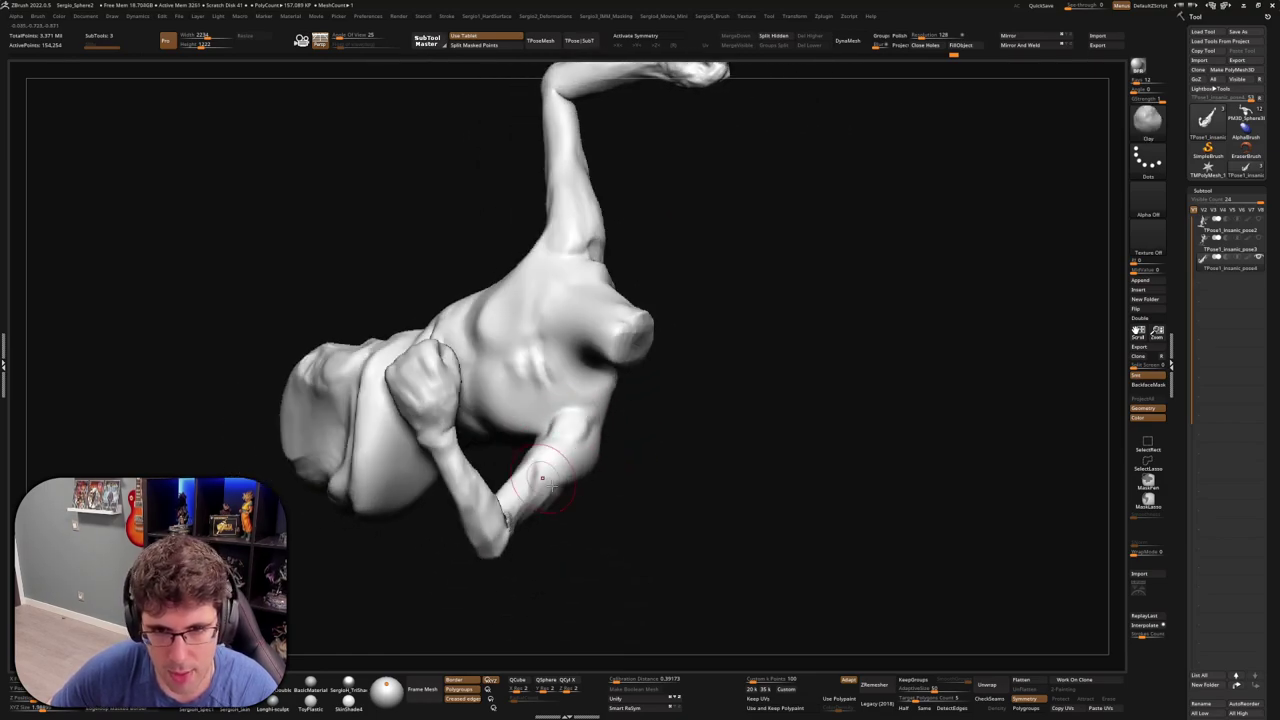
mouse_move(541, 480)
right_mouse_down()
mouse_move(586, 428)
mouse_move(546, 319)
mouse_move(525, 305)
mouse_move(555, 275)
right_mouse_up()
key("b")
key("m")
key("v")
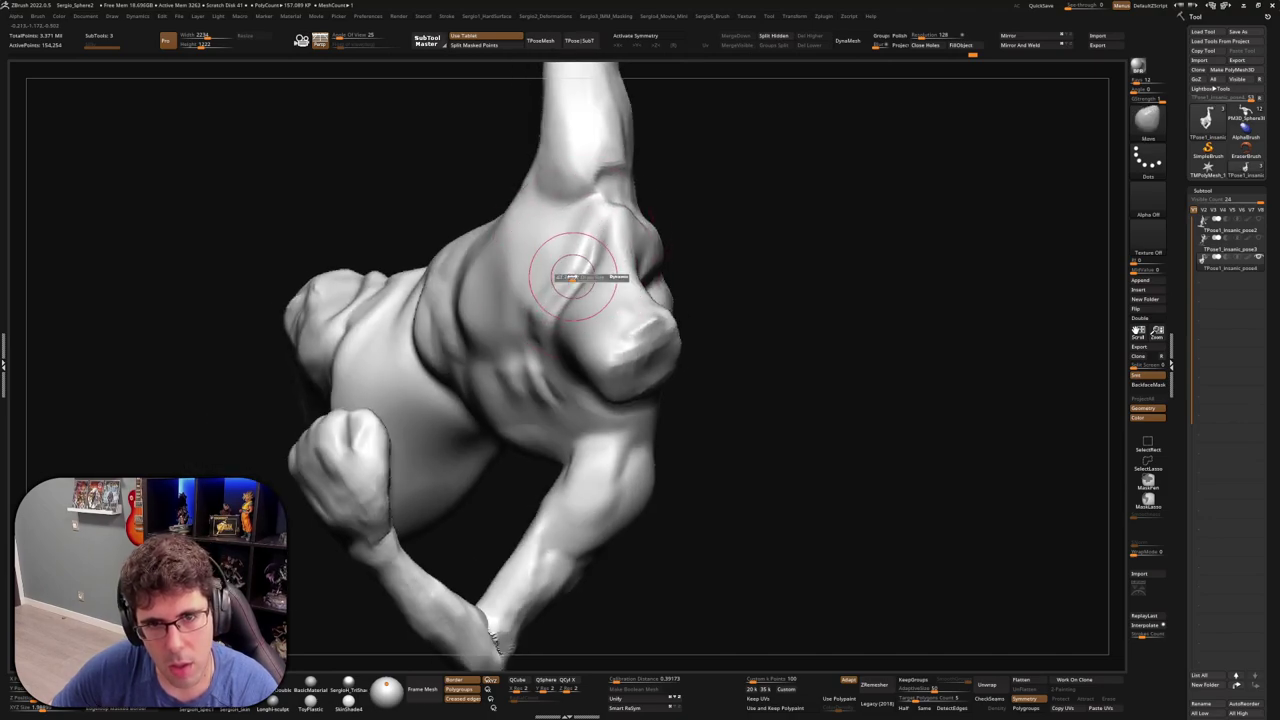
right_click_drag(571, 257, 558, 316)
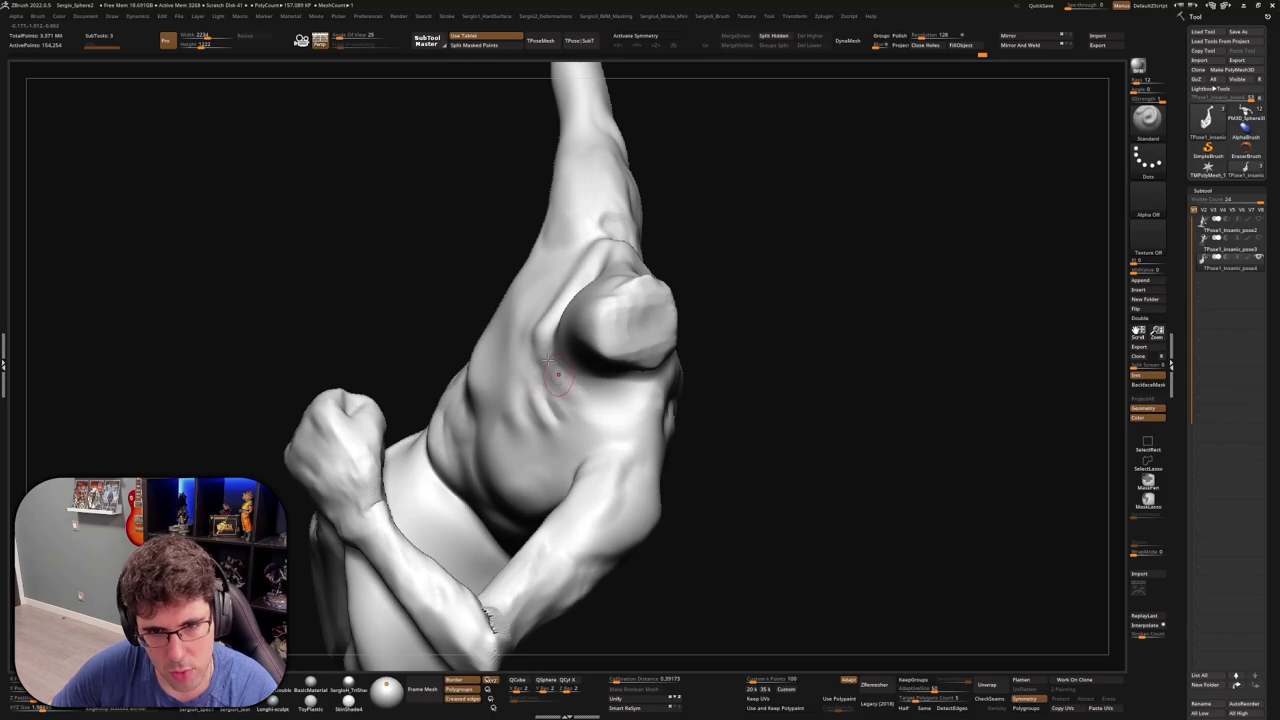
mouse_move(548, 360)
right_mouse_down()
mouse_move(541, 374)
mouse_move(529, 363)
mouse_move(551, 343)
right_mouse_up()
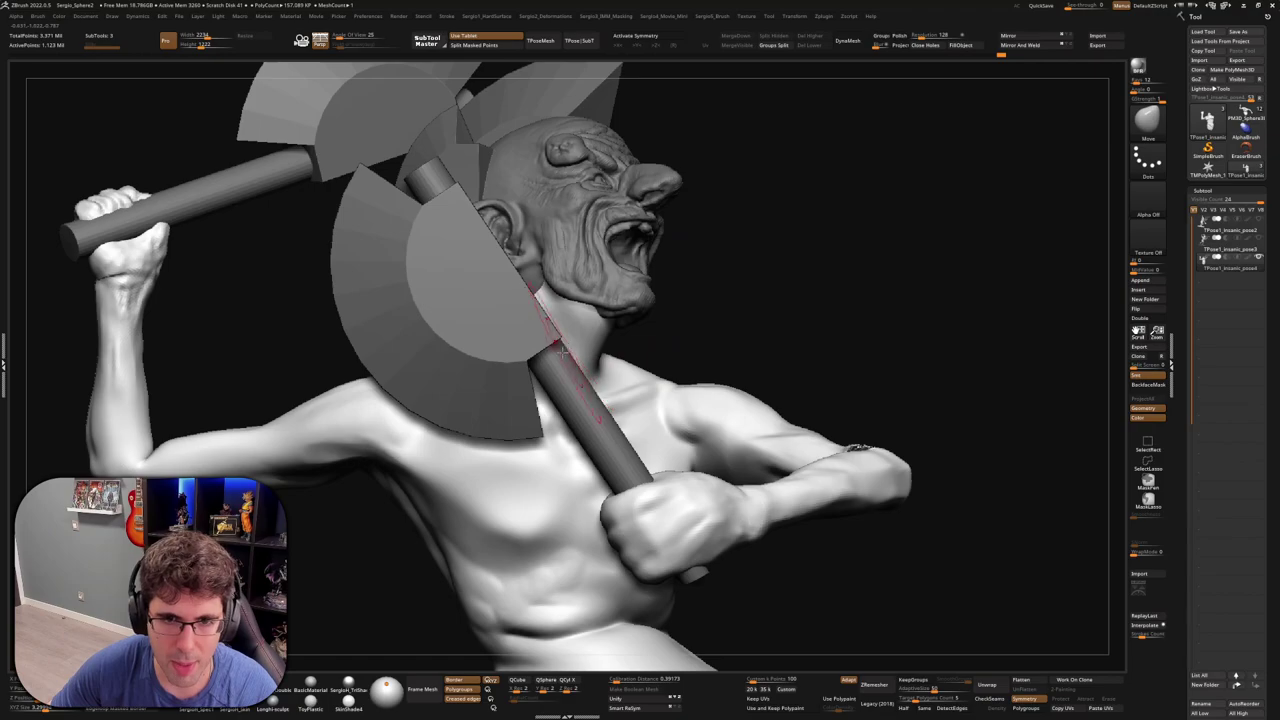
Solo the body and sculpt the chest with the Standard, Clay and DamStandard brushes
key("b")
key("s")
key("t")
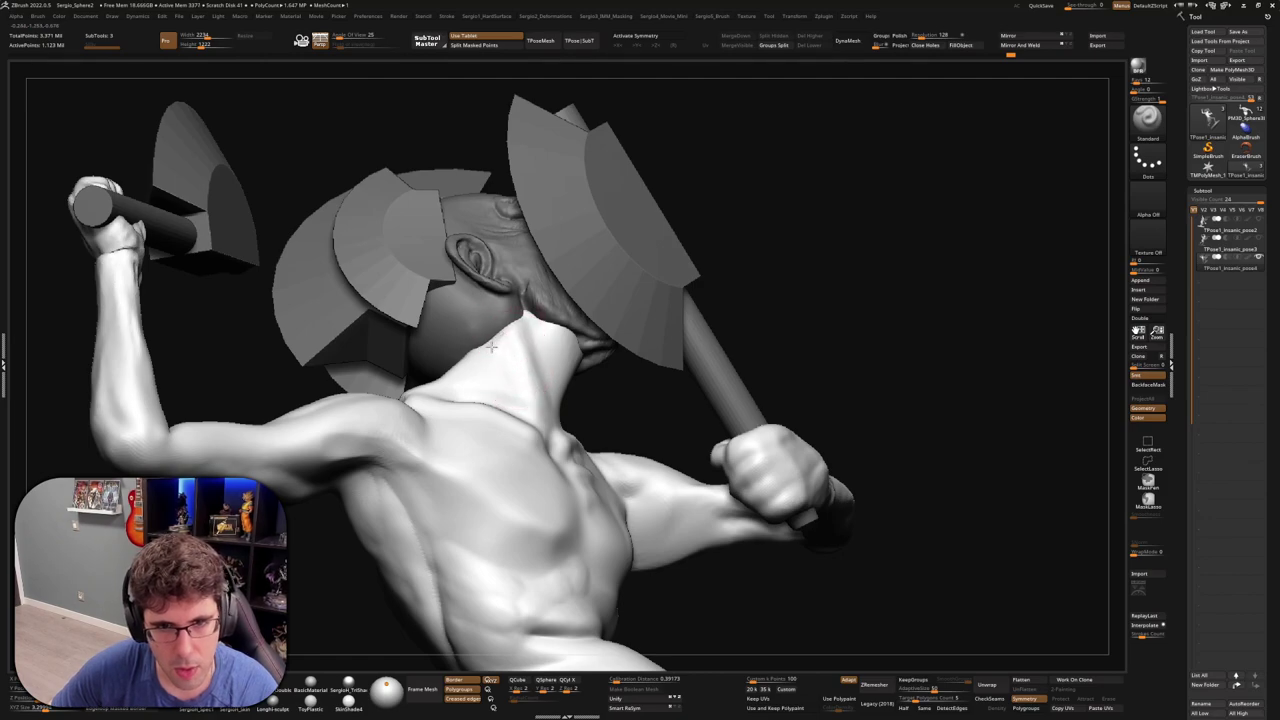
key("b")
key("c")
key("l")
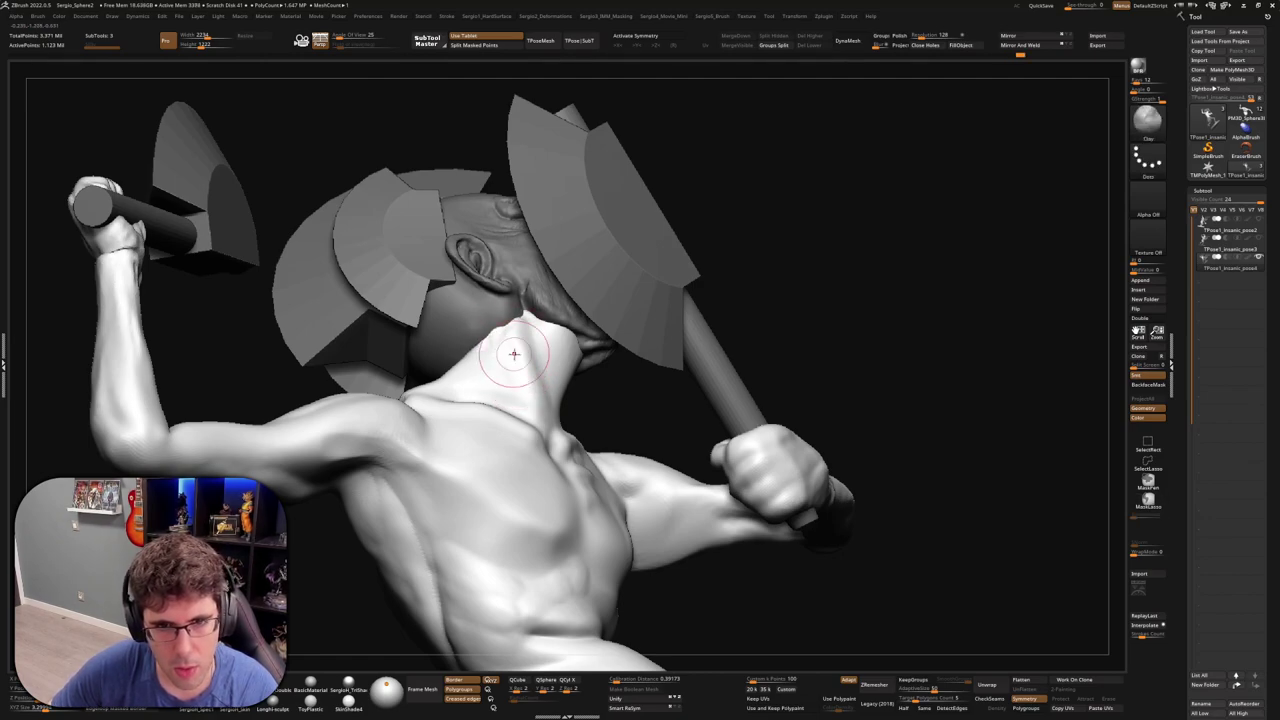
left_click(513, 353, "ctrl+shift")
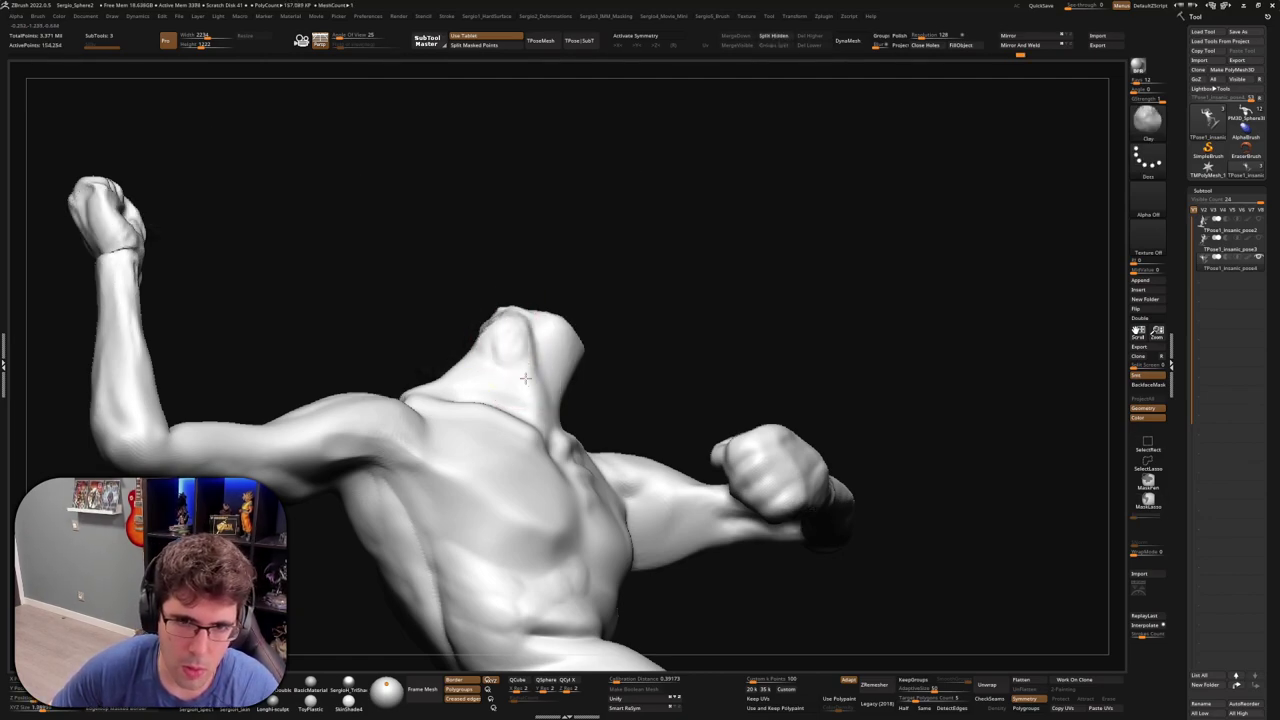
key("b")
key("d")
key("s")
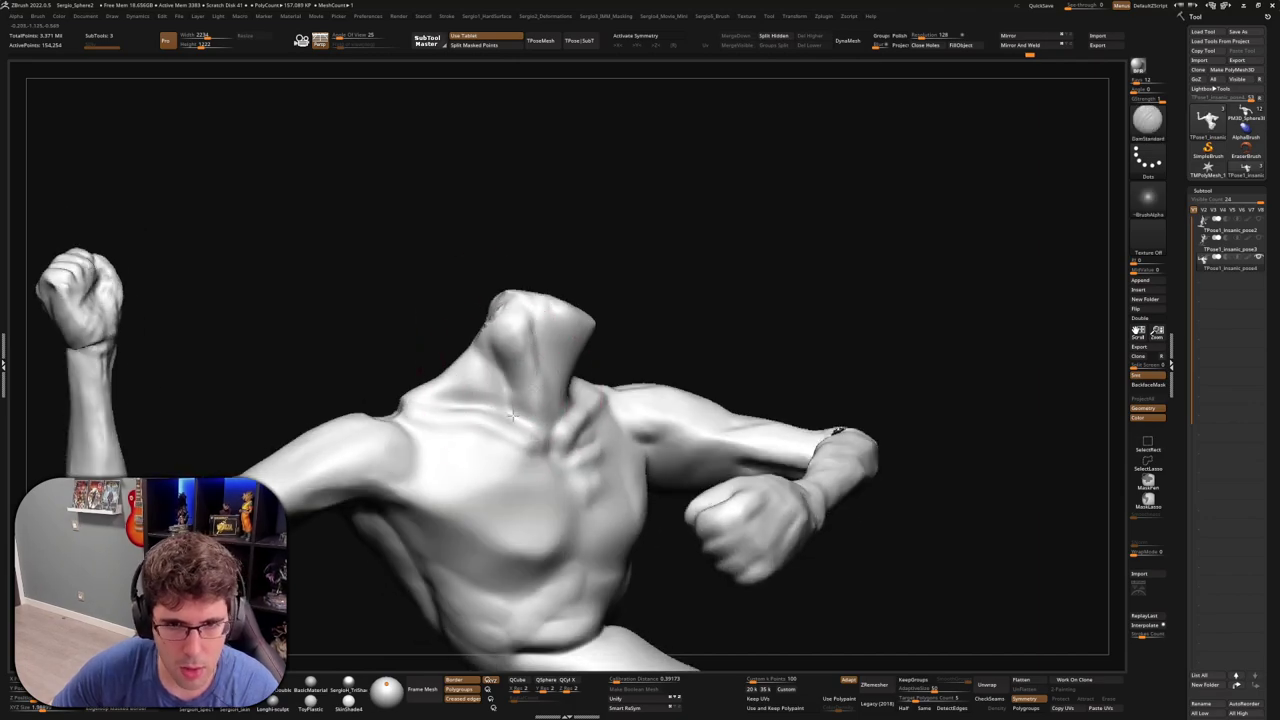
mouse_move(474, 403)
right_mouse_down()
mouse_move(549, 414)
mouse_move(531, 388)
right_mouse_up()
Rework the neck stump and raised-arm side with the Move, Standard and Clay brushes
key("b")
key("m")
key("v")
key("b")
key("s")
key("t")
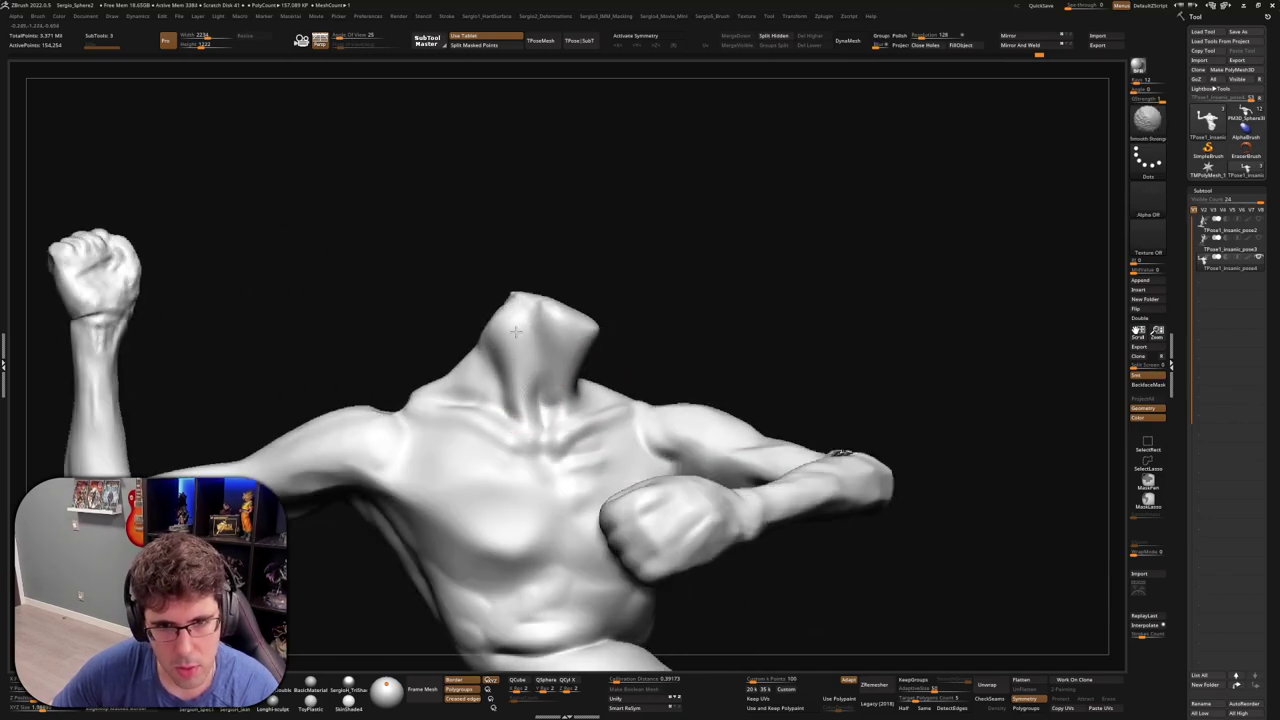
left_click_drag(580, 298, 523, 357)
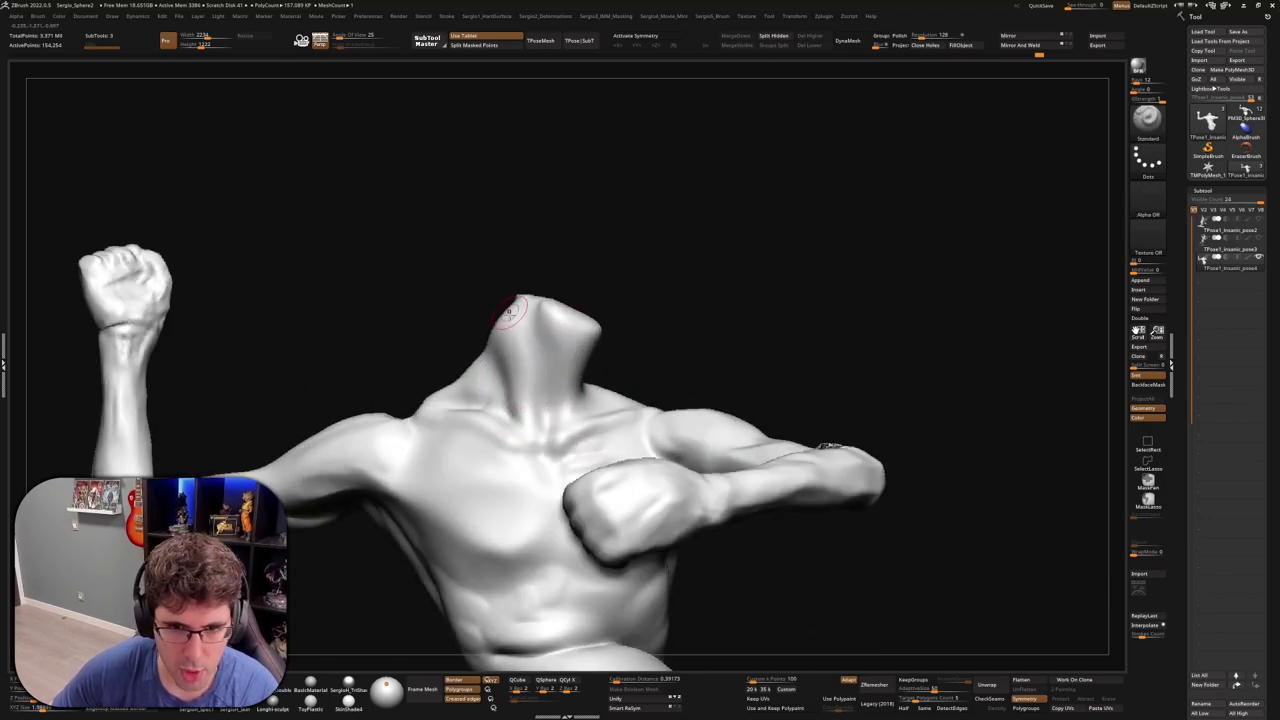
mouse_move(563, 387)
right_mouse_down()
mouse_move(569, 403)
mouse_move(607, 360)
mouse_move(609, 388)
mouse_move(590, 400)
mouse_move(588, 378)
mouse_move(594, 398)
mouse_move(617, 390)
right_mouse_up()
key("b")
key("c")
key("l")
Crease the trapezius with DamStandard, then unhide the helmet, head and axes
key("b")
key("d")
key("s")
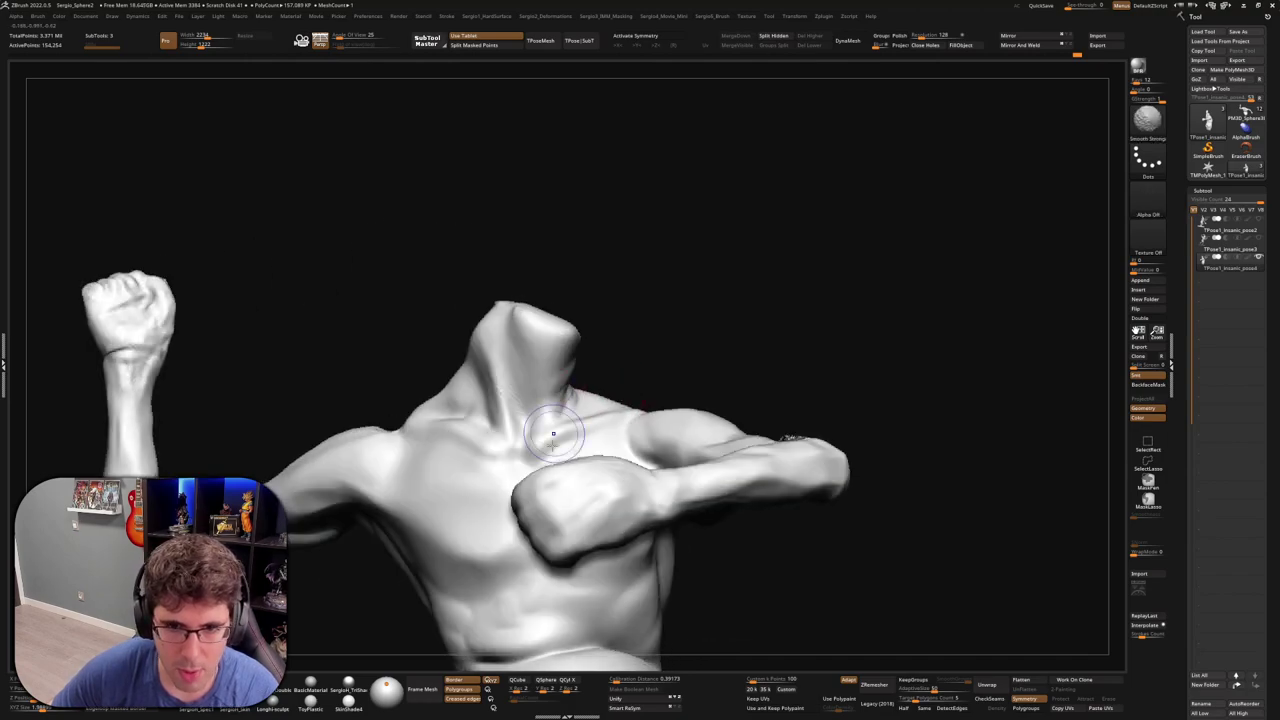
mouse_move(553, 434)
right_mouse_down()
mouse_move(600, 377)
mouse_move(573, 479)
right_mouse_up()
left_click(600, 377, "ctrl+shift")
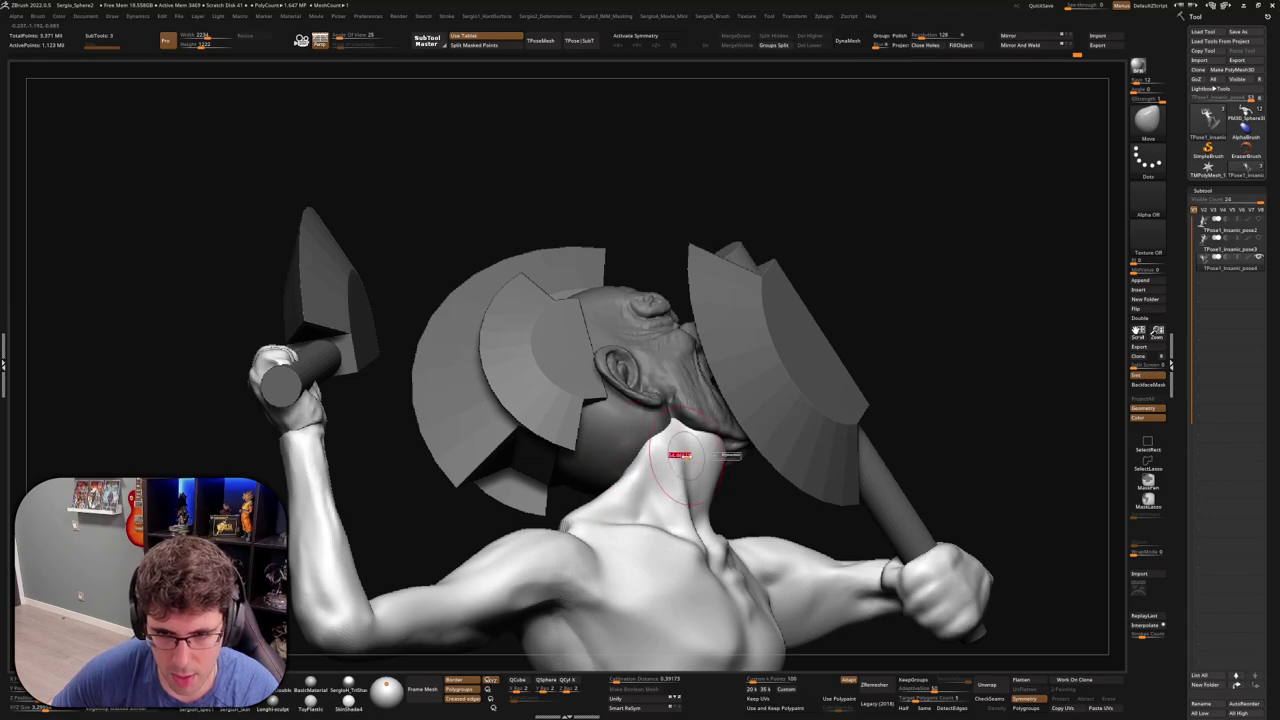
Reframe and orbit the full warrior to refine the chest and flank beneath the axe arm
right_click_drag(739, 462, 726, 476)
key("s")
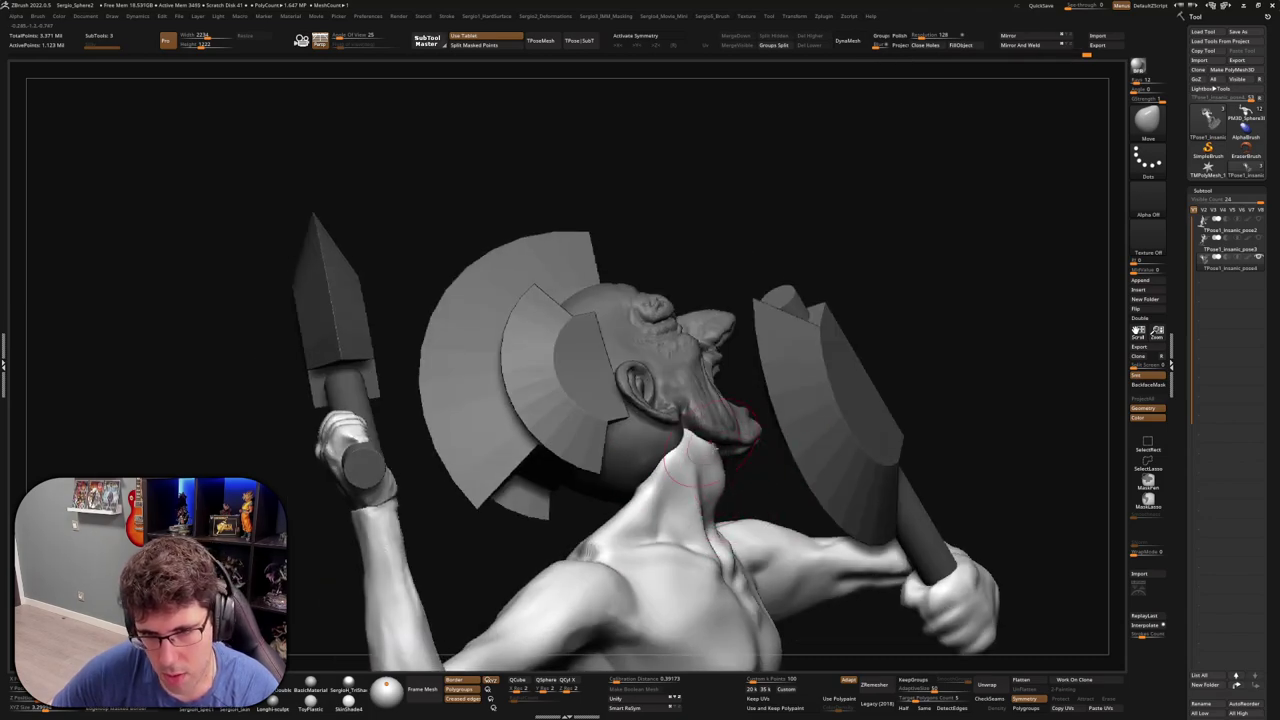
key("f")
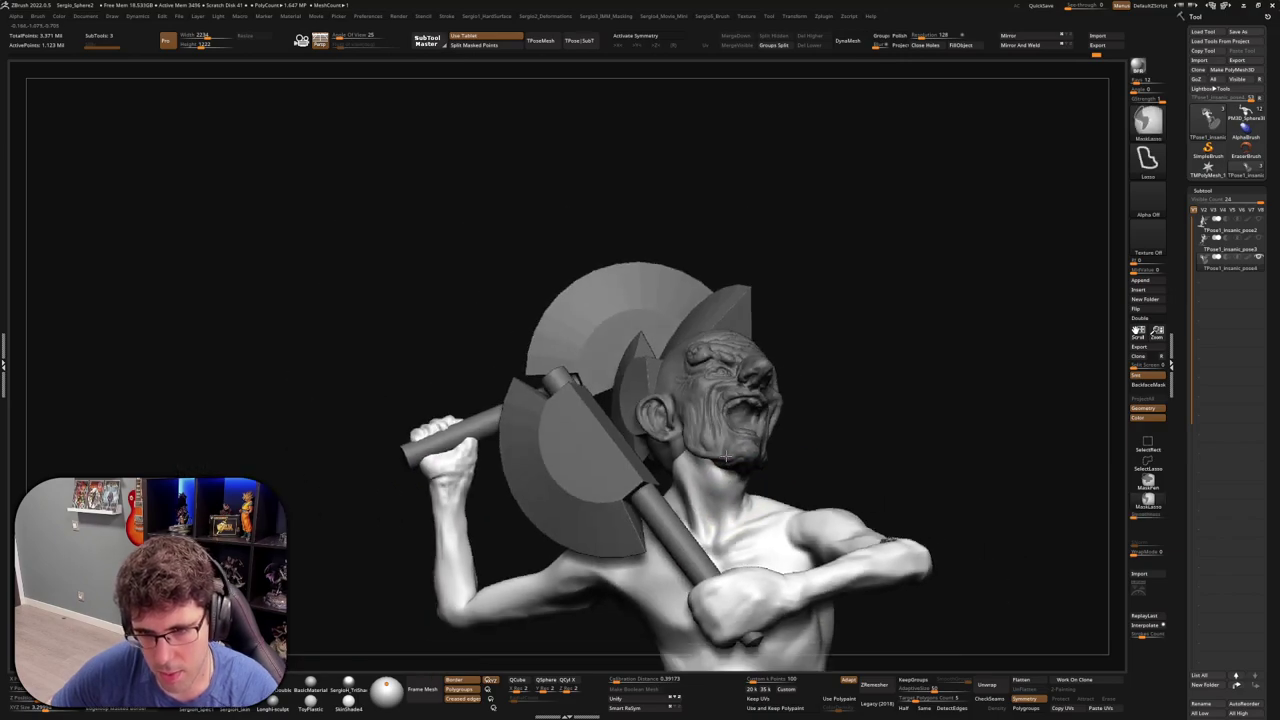
mouse_move(726, 466)
right_mouse_down()
mouse_move(748, 525)
mouse_move(678, 532)
right_mouse_up()
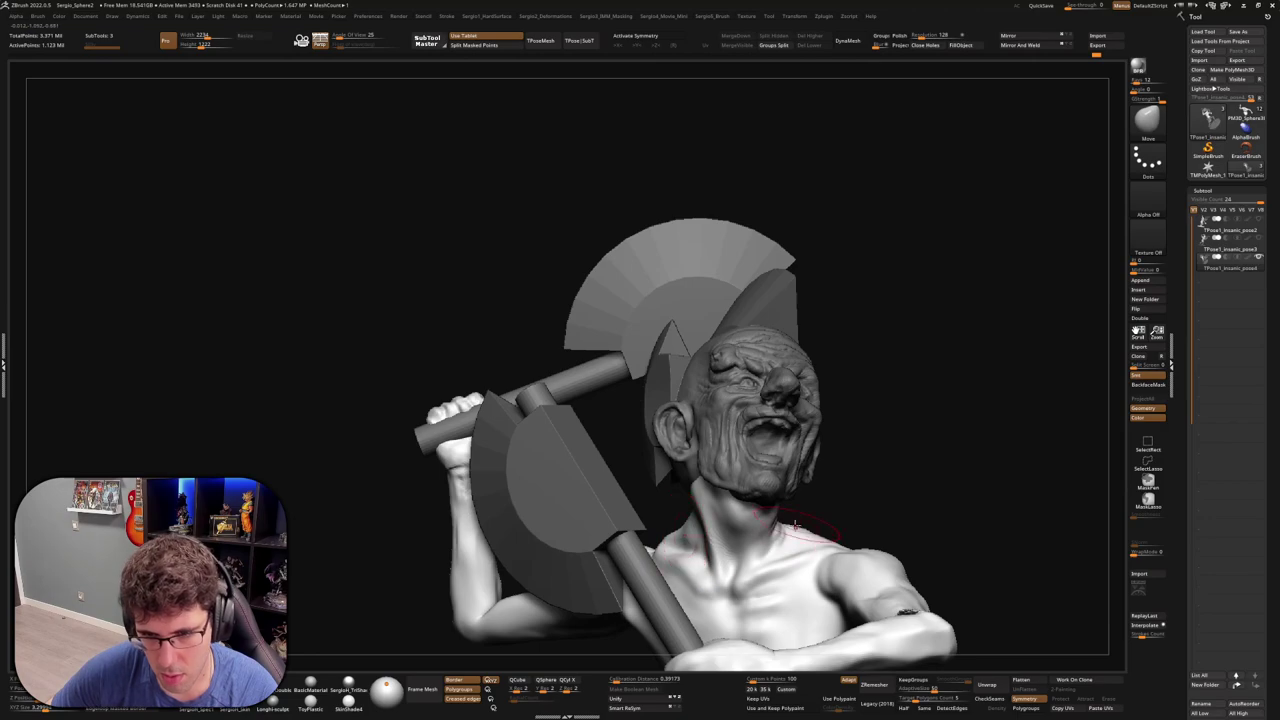
mouse_move(795, 525)
right_mouse_down()
mouse_move(624, 580)
mouse_move(619, 531)
mouse_move(660, 600)
mouse_move(790, 409)
mouse_move(645, 437)
mouse_move(643, 503)
mouse_move(652, 492)
mouse_move(638, 533)
mouse_move(662, 487)
mouse_move(648, 490)
mouse_move(646, 465)
mouse_move(645, 494)
right_mouse_up()
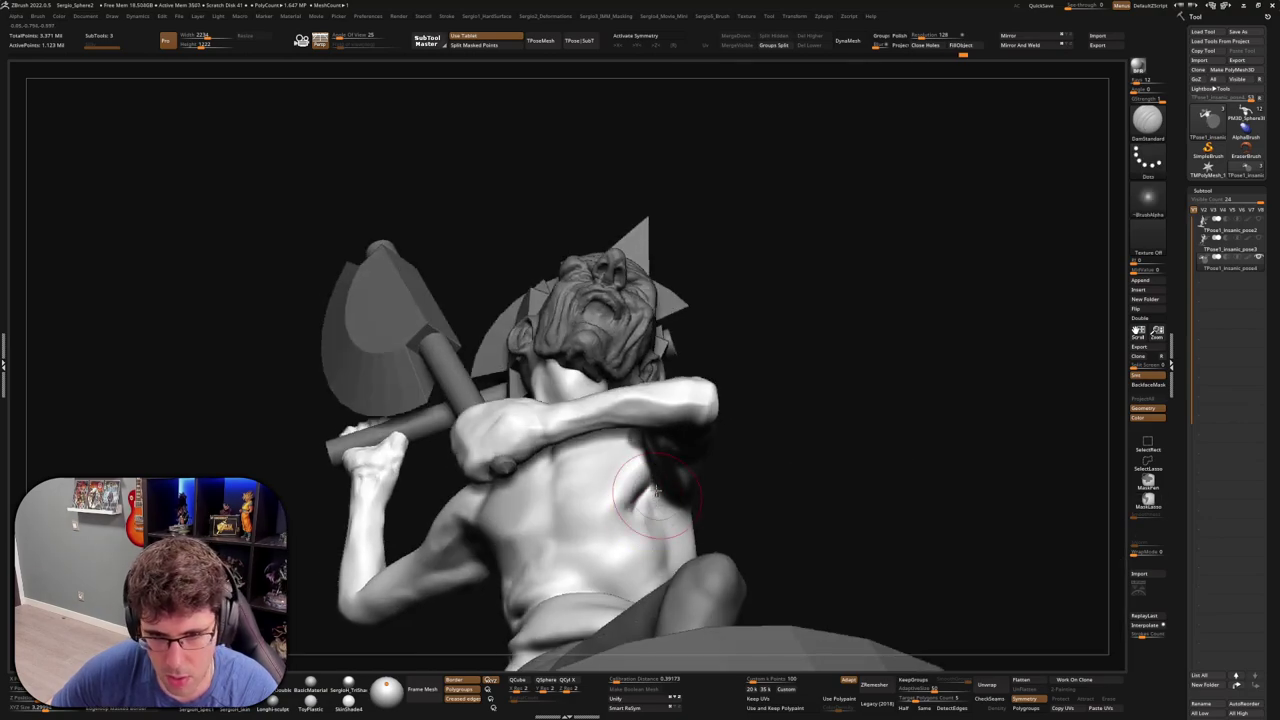
mouse_move(665, 515)
right_mouse_down()
mouse_move(631, 522)
mouse_move(540, 595)
mouse_move(489, 532)
mouse_move(458, 551)
mouse_move(521, 569)
mouse_move(501, 505)
mouse_move(668, 490)
right_mouse_up()
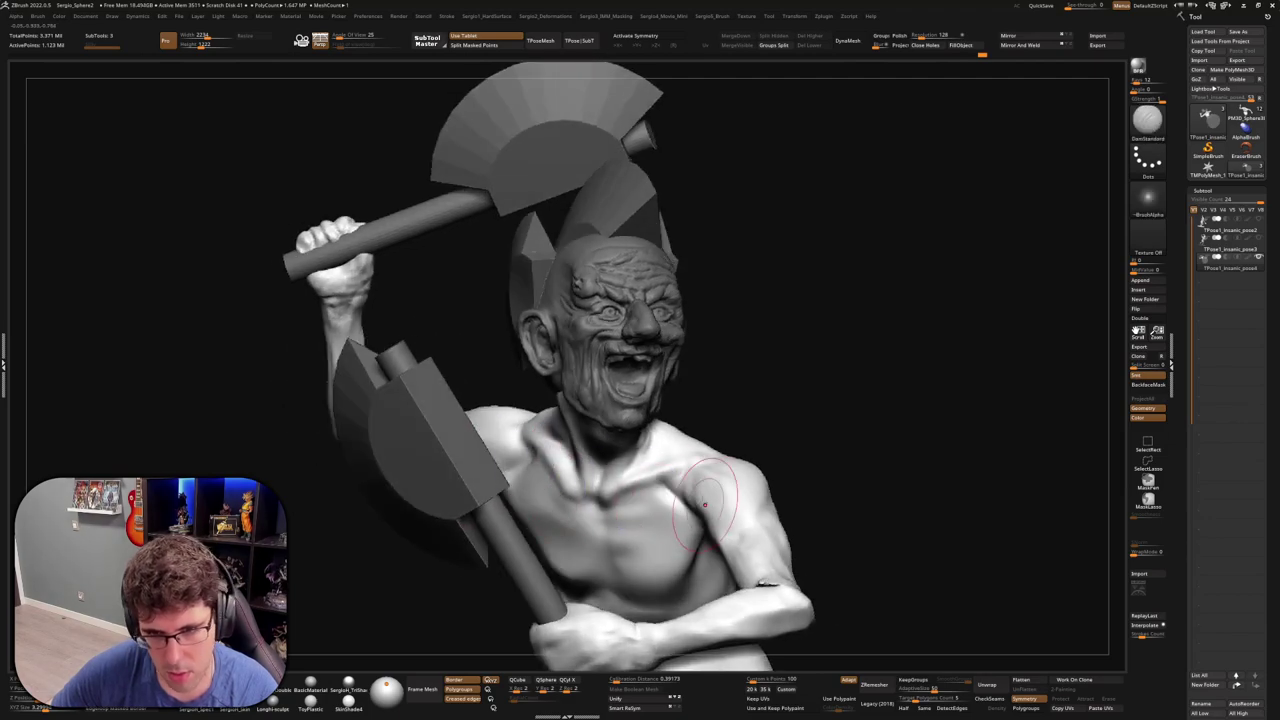
mouse_move(690, 514)
right_mouse_down()
mouse_move(718, 466)
mouse_move(744, 458)
mouse_move(711, 309)
mouse_move(765, 419)
mouse_move(671, 429)
right_mouse_up()
Push the lower leg, front knee, shin and back foot into shape with Move Topological
key("b")
key("m")
key("t")
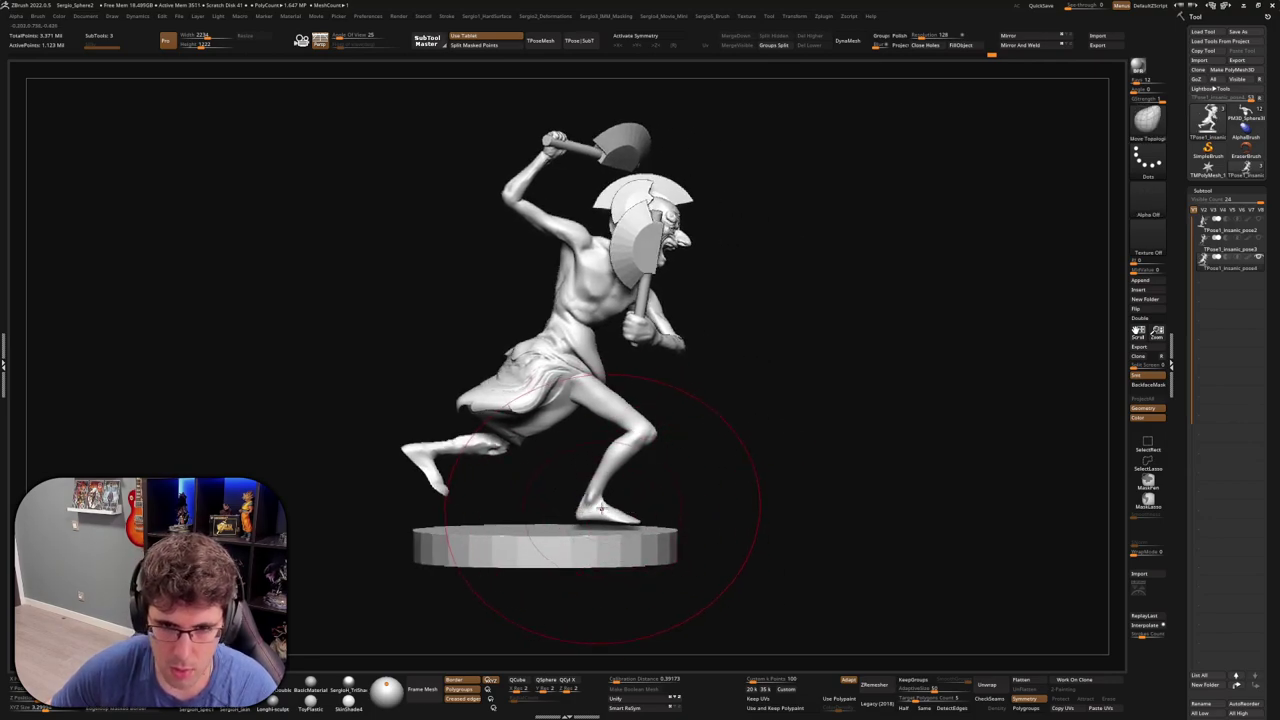
left_click_drag(600, 508, 625, 522)
left_click_drag(654, 473, 620, 518)
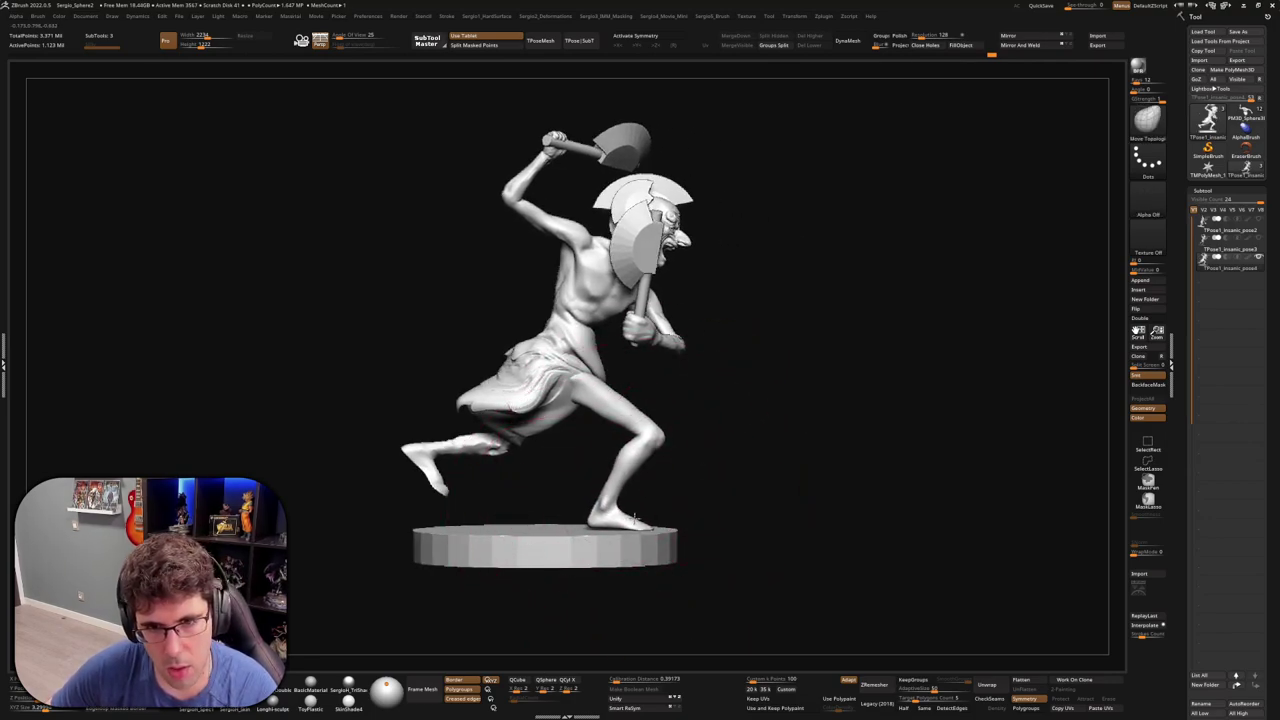
right_click_drag(620, 519, 560, 505)
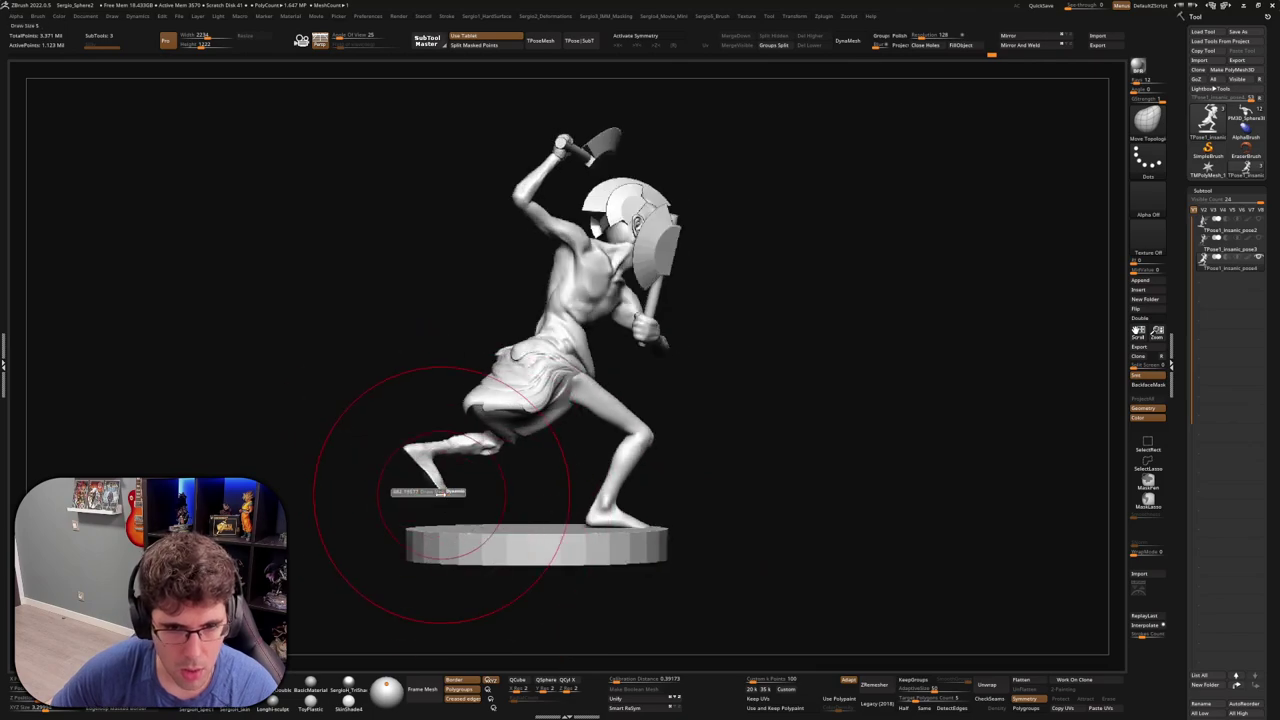
left_click_drag(402, 500, 412, 492)
Lasso-mask the hip area and bulge the lower leg outward with Move
right_click_drag(391, 503, 513, 506)
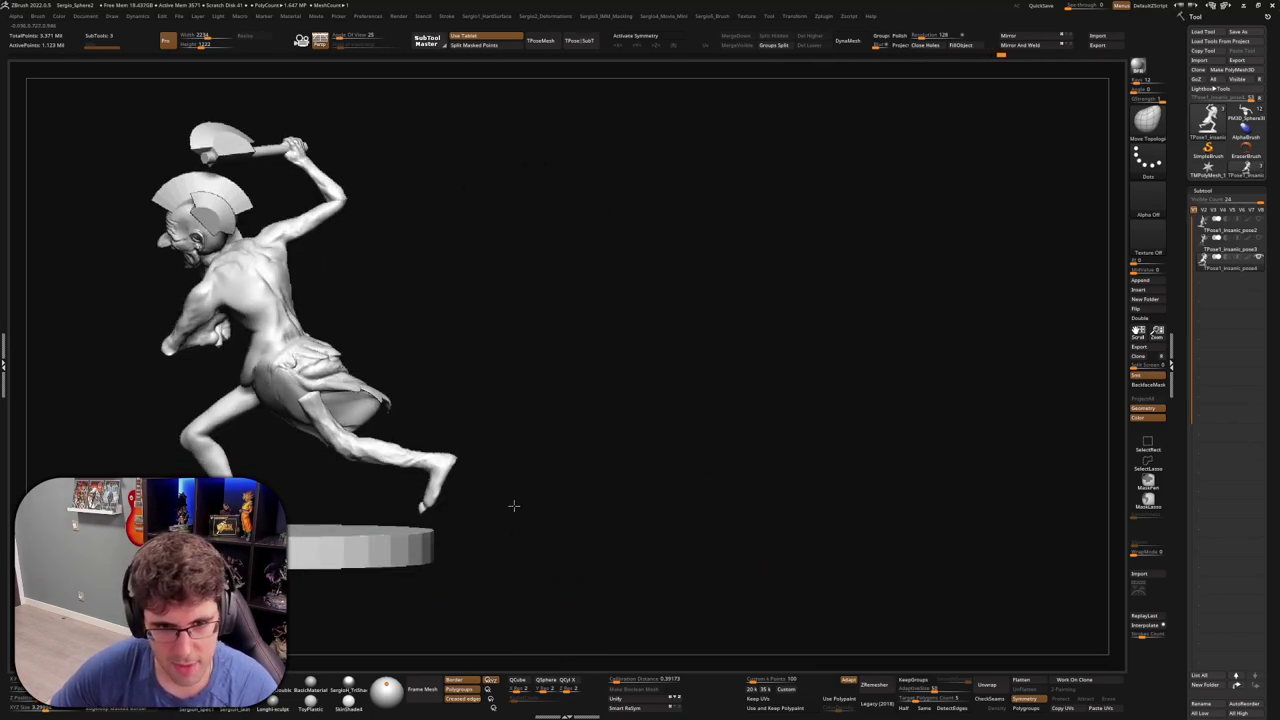
mouse_move(436, 483)
right_mouse_down()
mouse_move(408, 475)
mouse_move(428, 498)
mouse_move(410, 467)
right_mouse_up()
left_click_drag(410, 467, 420, 505, "ctrl+shift")
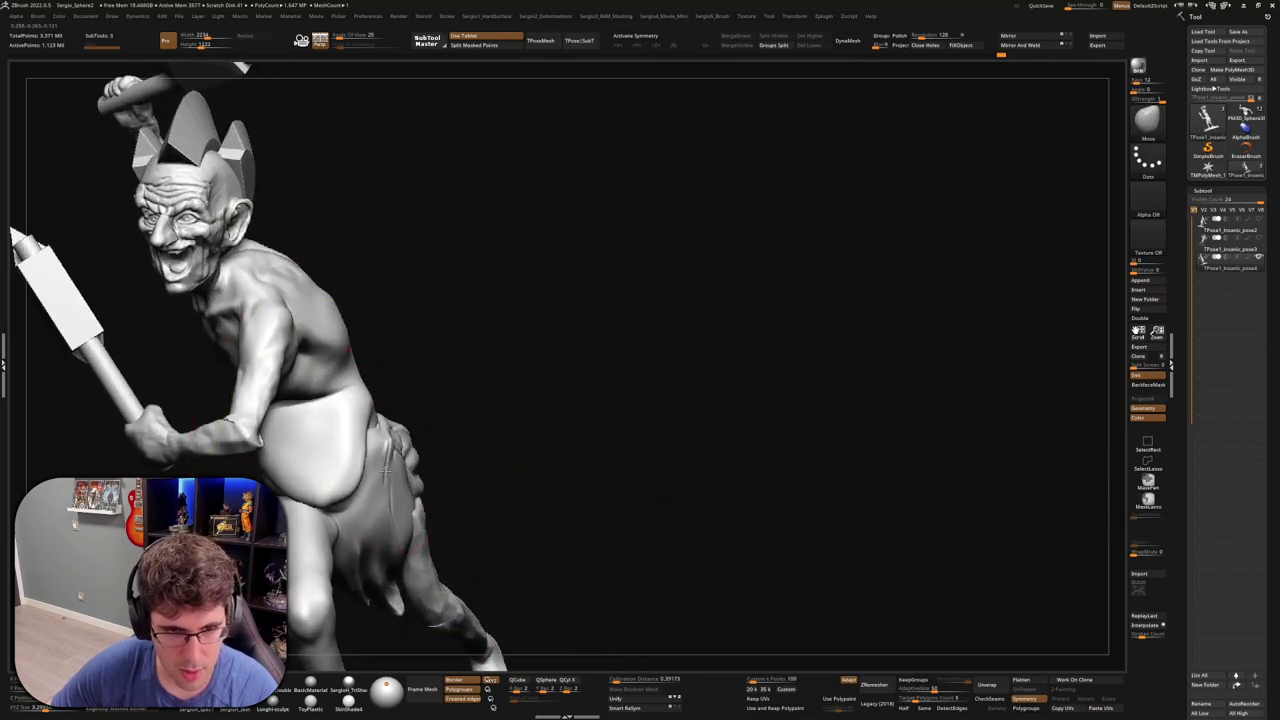
key("f")
right_click_drag(420, 505, 418, 511)
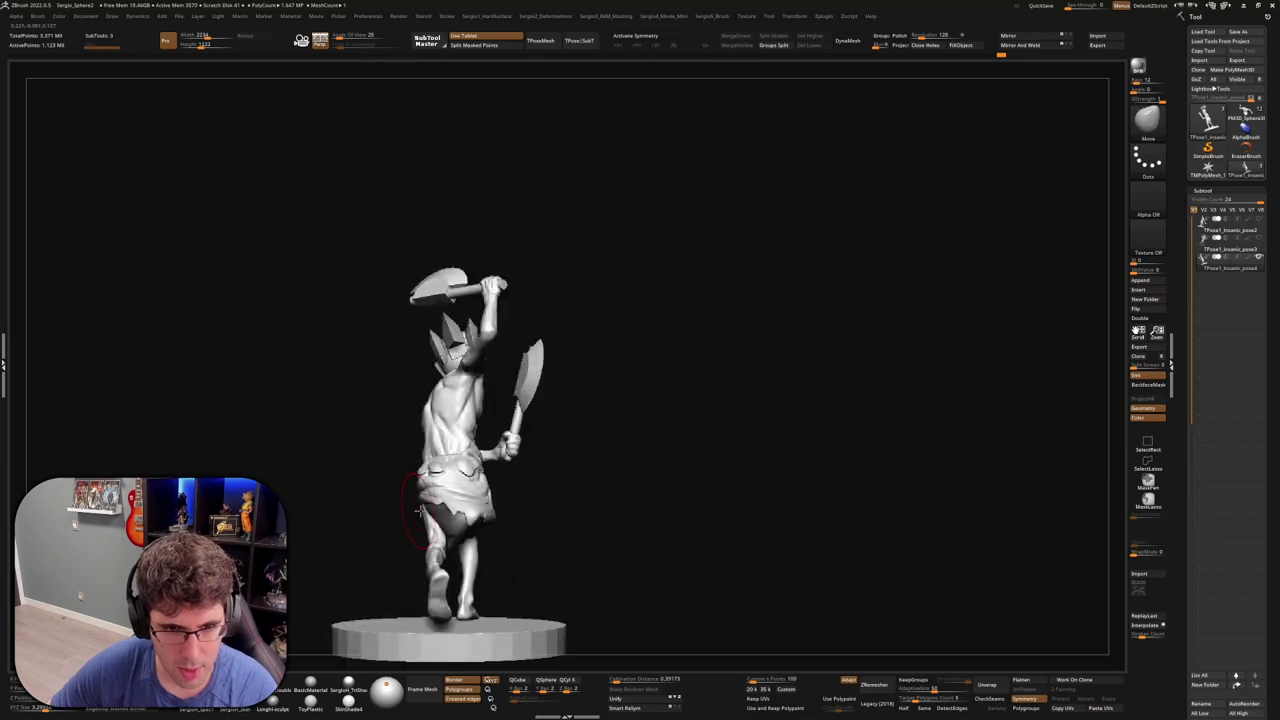
mouse_move(495, 510)
right_mouse_down()
mouse_move(500, 528)
mouse_move(564, 513)
right_mouse_up()
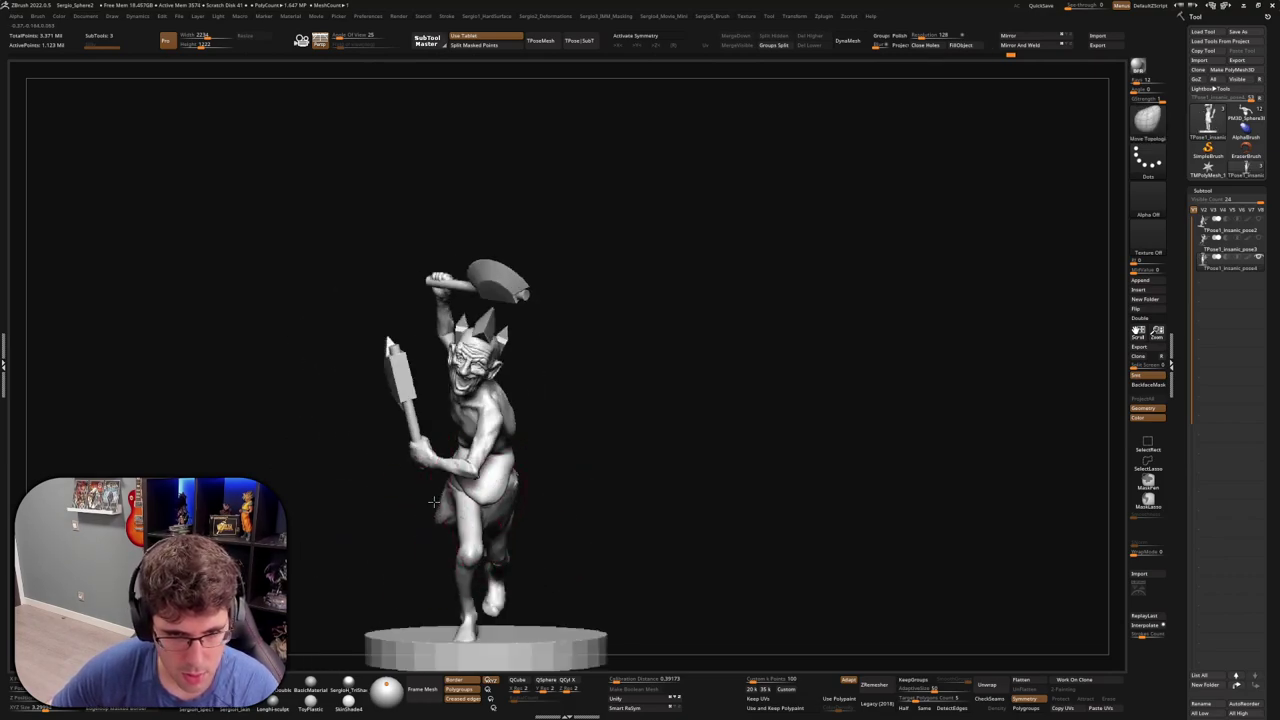
right_click_drag(434, 502, 455, 520, "ctrl")
left_click_drag(445, 510, 380, 509)
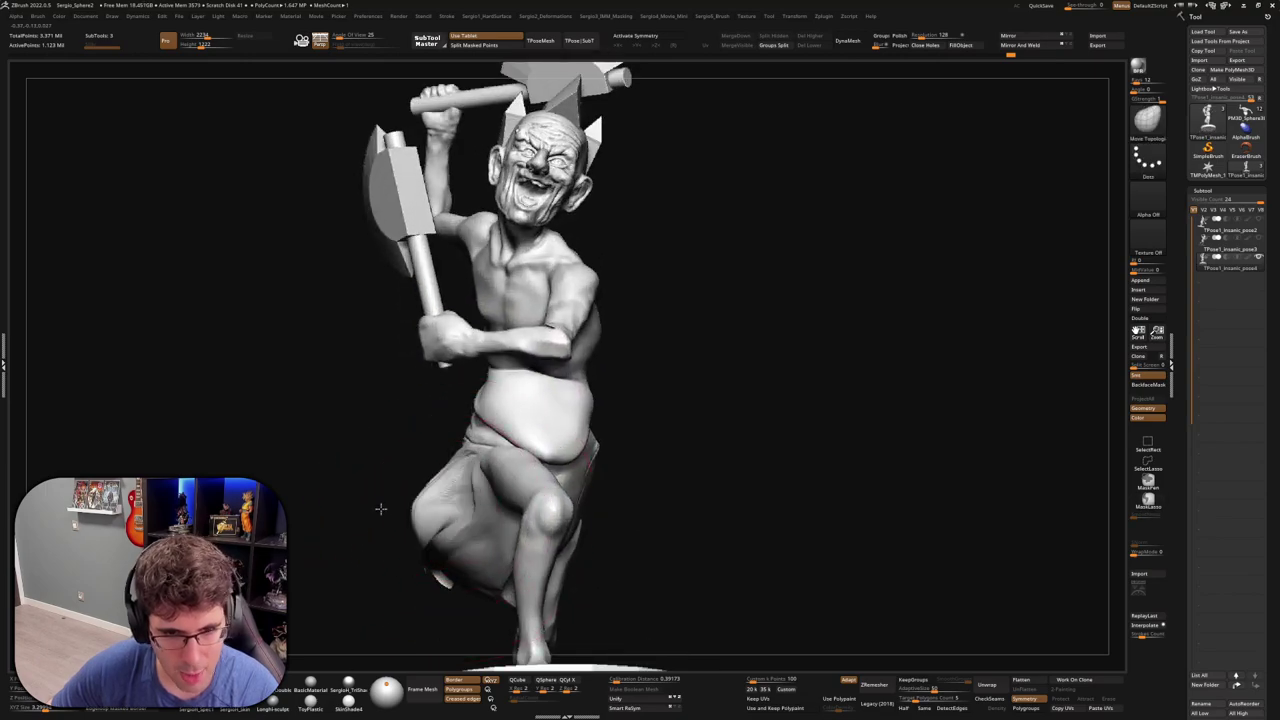
right_click_drag(455, 555, 468, 489, "ctrl")
mouse_move(465, 573)
right_mouse_down()
mouse_move(540, 546)
mouse_move(454, 583)
mouse_move(360, 560)
mouse_move(403, 546)
mouse_move(368, 595)
mouse_move(330, 600)
mouse_move(317, 587)
mouse_move(366, 580)
mouse_move(295, 570)
mouse_move(440, 497)
right_mouse_up()
Isolate the loincloth and sculpt folds across it with ClayBuildup
key("b")
key("c")
key("b")
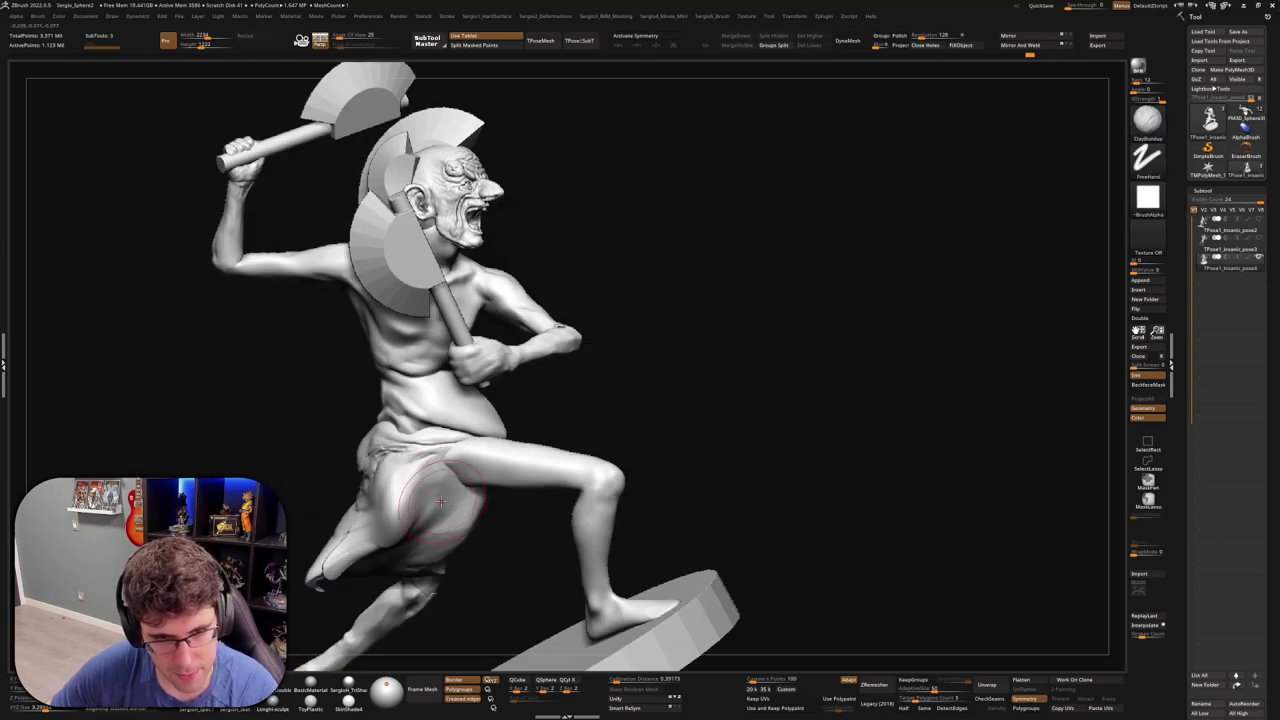
left_click(441, 500, "ctrl+shift")
mouse_move(441, 500)
left_mouse_down()
mouse_move(445, 480)
mouse_move(440, 520)
mouse_move(453, 530)
mouse_move(430, 540)
mouse_move(430, 570)
left_mouse_up()
mouse_move(430, 570)
right_mouse_down()
mouse_move(480, 540)
mouse_move(450, 520)
right_mouse_up()
mouse_move(450, 520)
left_mouse_down()
mouse_move(440, 560)
mouse_move(470, 540)
mouse_move(465, 523)
left_mouse_up()
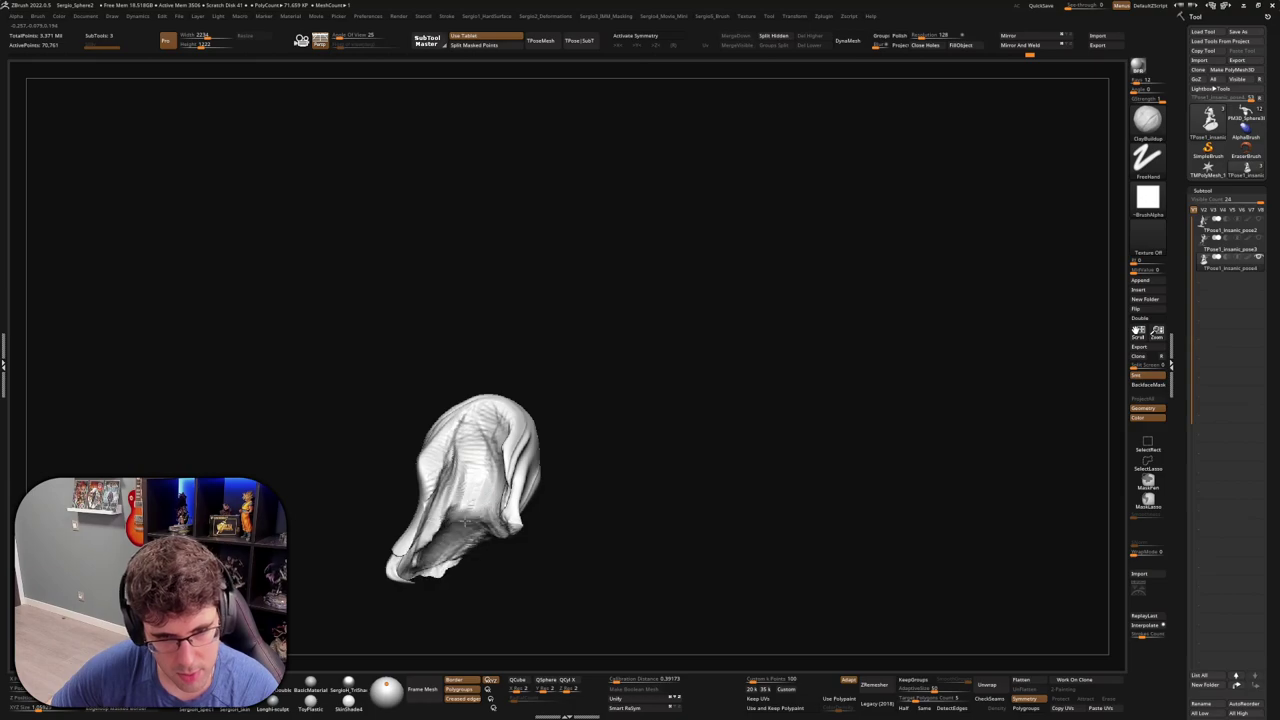
right_click_drag(465, 523, 535, 470)
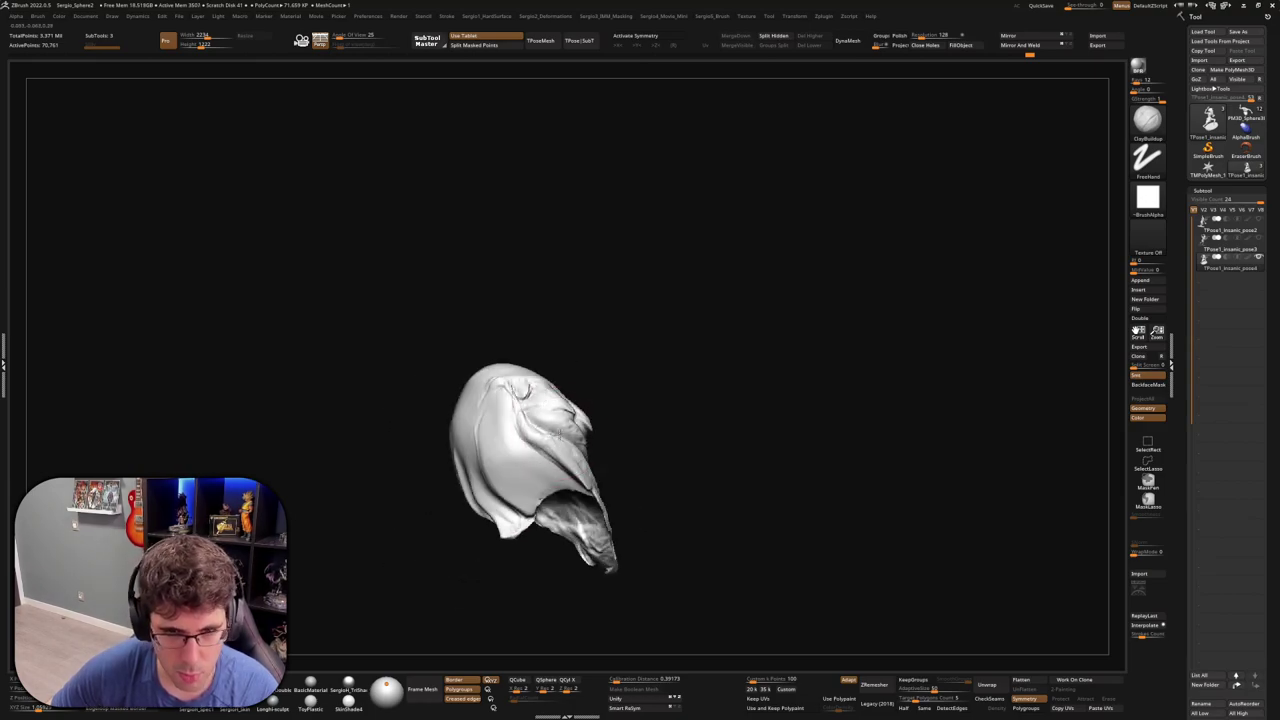
mouse_move(520, 380)
left_mouse_down()
mouse_move(470, 440)
mouse_move(540, 445)
mouse_move(575, 530)
mouse_move(548, 478)
mouse_move(560, 500)
left_mouse_up()
right_click_drag(560, 500, 540, 466)
right_click_drag(512, 420, 651, 408)
Toggle Solo repeatedly to compare the loincloth with the full figure, ending isolated
left_click(651, 408, "ctrl+shift")
key("b")
key("m")
key("t")
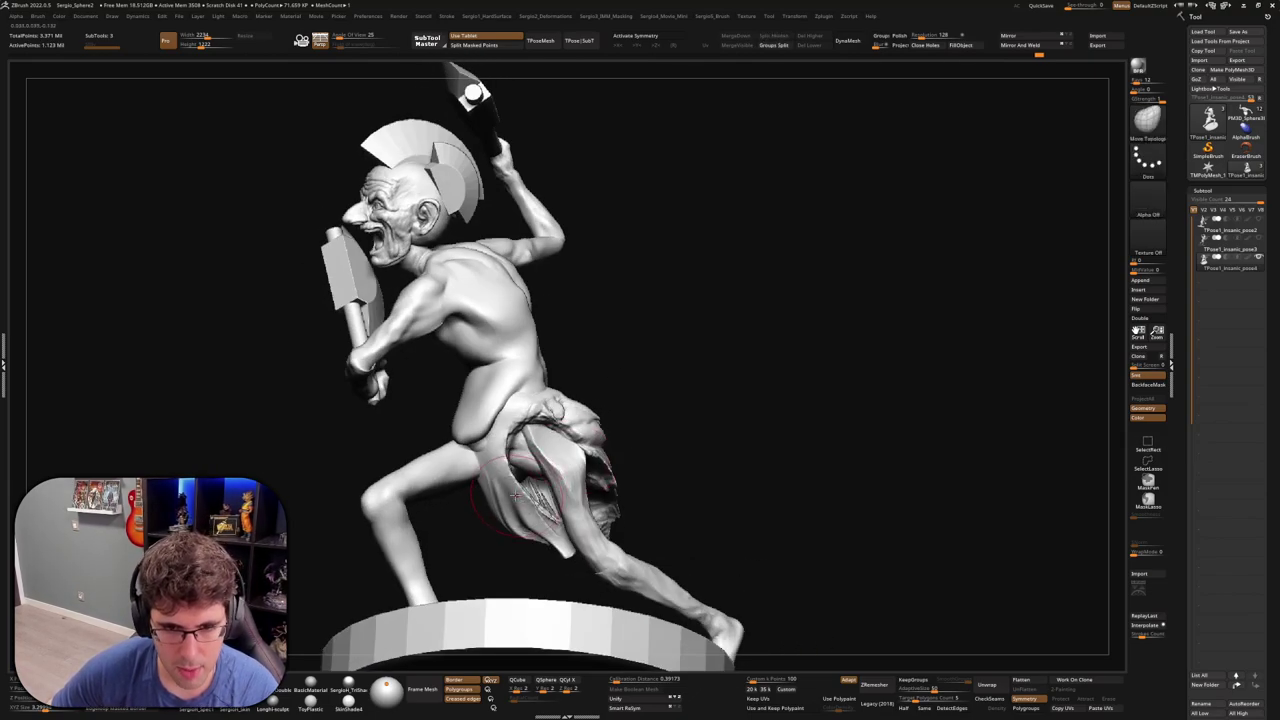
right_click_drag(524, 470, 510, 447)
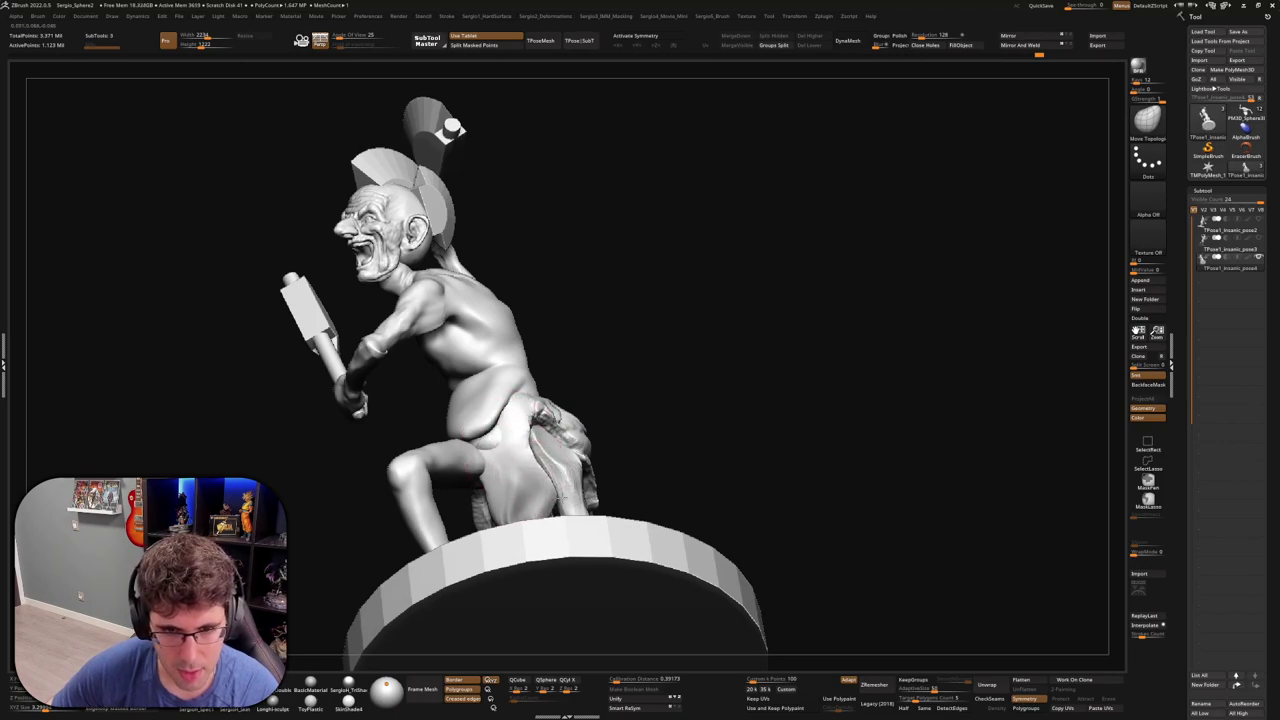
mouse_move(565, 497)
right_mouse_down()
mouse_move(497, 502)
mouse_move(494, 452)
right_mouse_up()
left_click(502, 480, "ctrl+shift")
left_click(577, 423, "ctrl+shift")
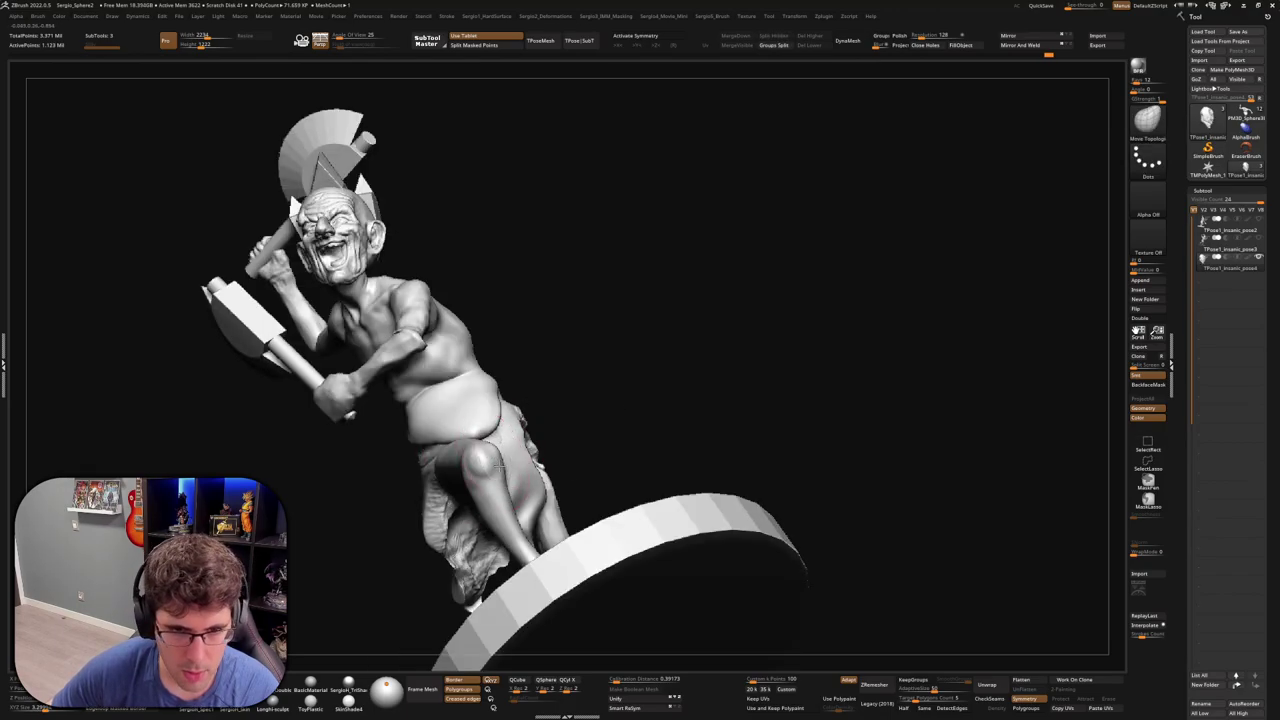
mouse_move(577, 423)
right_mouse_down()
mouse_move(550, 458)
mouse_move(530, 430)
mouse_move(553, 301)
mouse_move(594, 423)
right_mouse_up()
left_click(562, 425, "ctrl+shift")
left_click(536, 465, "ctrl+shift")
left_click(565, 423, "ctrl+shift")
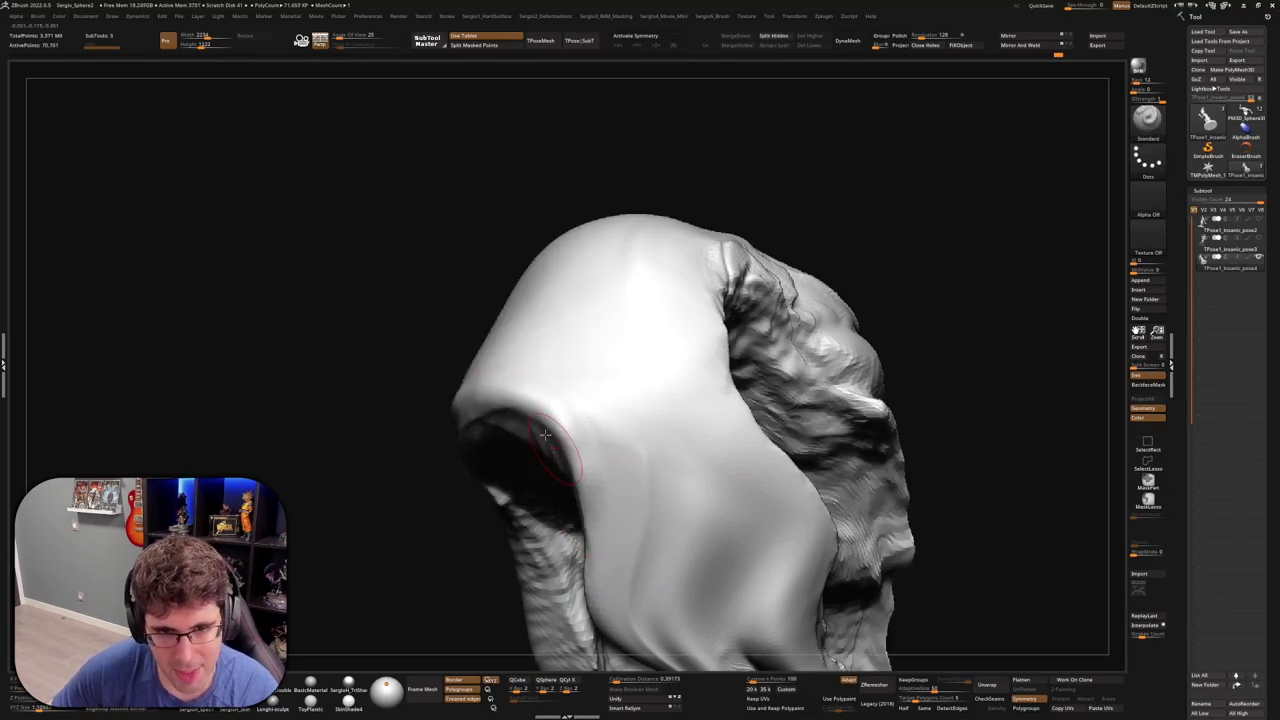
Unhide all subtools, orbit over the upper body and helmet, and frame the whole warrior
key("ctrl")
right_click_drag(603, 531, 500, 528, "ctrl")
left_click(500, 528, "ctrl+shift")
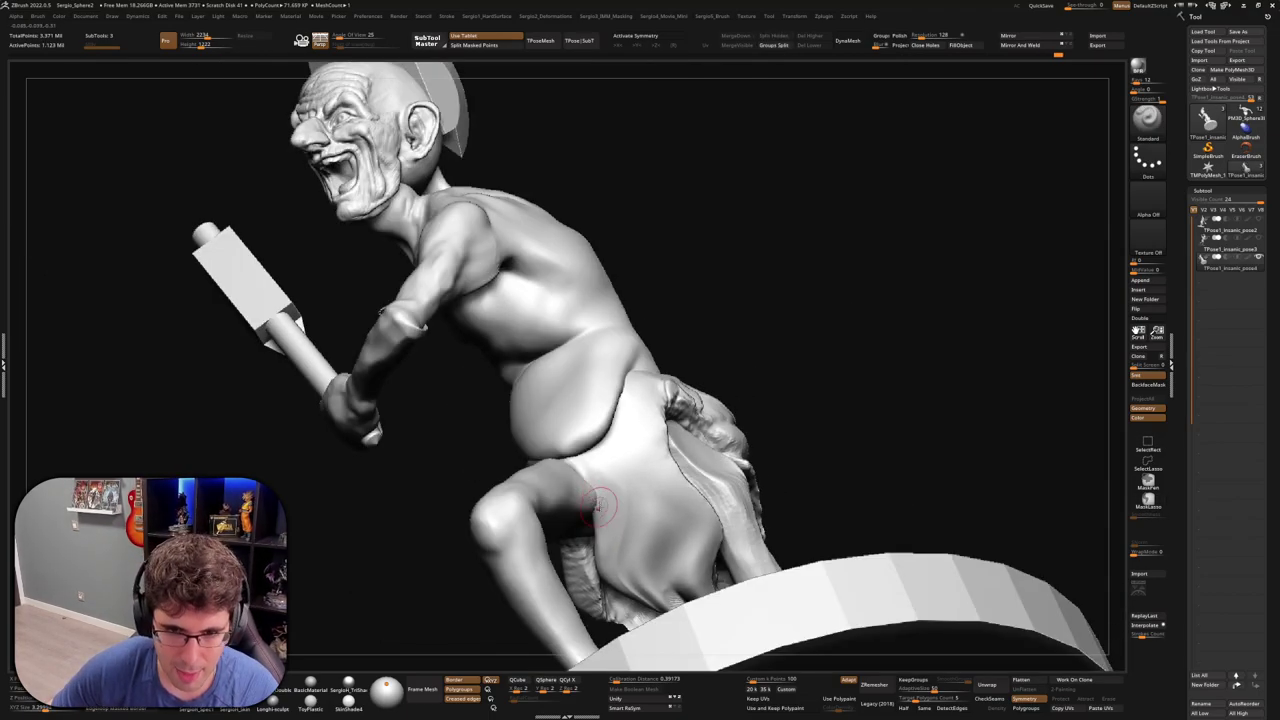
mouse_move(615, 511)
right_mouse_down()
mouse_move(615, 480)
mouse_move(615, 496)
mouse_move(586, 434)
mouse_move(437, 486)
right_mouse_up()
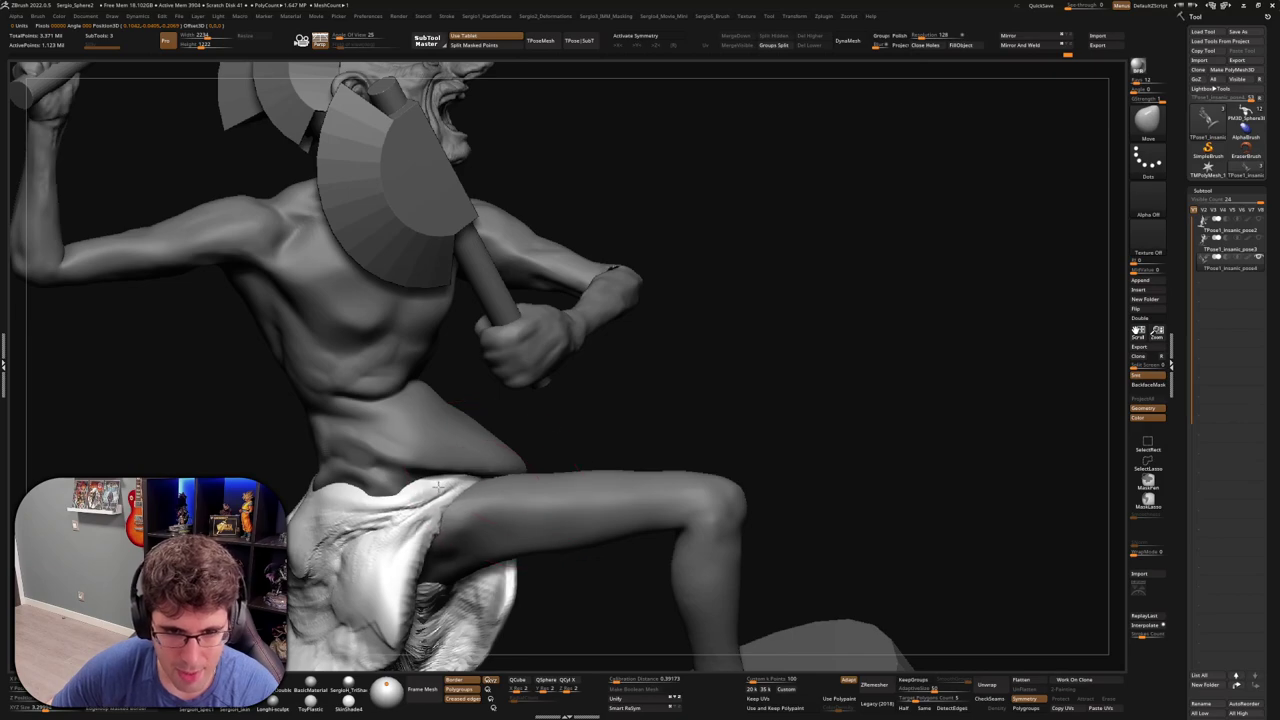
mouse_move(437, 490)
right_mouse_down()
mouse_move(434, 503)
mouse_move(307, 430)
mouse_move(417, 451)
mouse_move(230, 437)
mouse_move(300, 465)
mouse_move(323, 551)
mouse_move(337, 466)
mouse_move(351, 523)
mouse_move(283, 454)
mouse_move(394, 509)
mouse_move(416, 537)
mouse_move(355, 475)
mouse_move(380, 510)
mouse_move(451, 443)
mouse_move(451, 400)
mouse_move(420, 400)
mouse_move(443, 408)
mouse_move(415, 405)
mouse_move(672, 366)
mouse_move(694, 391)
right_mouse_up()
key("f")
key("f")
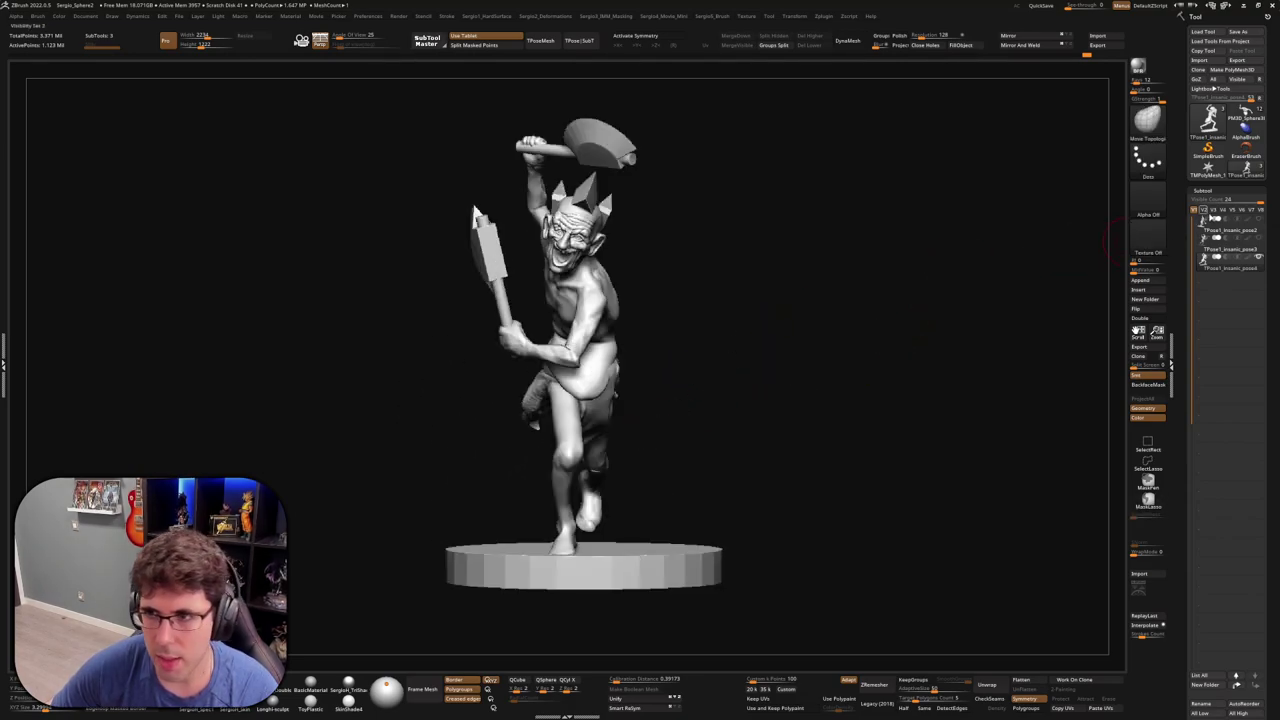
Display another posed version and orbit around it to review the pose
left_click(1202, 229)
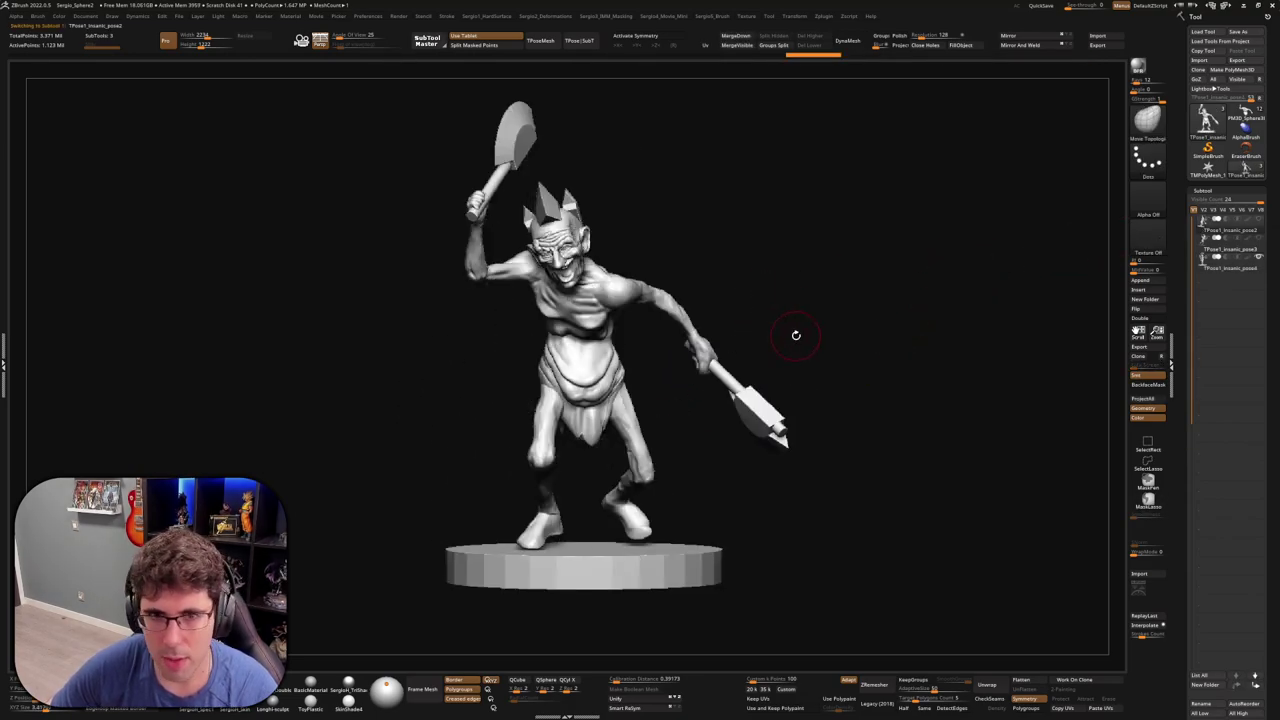
mouse_move(794, 334)
right_mouse_down()
mouse_move(763, 340)
mouse_move(791, 335)
right_mouse_up()
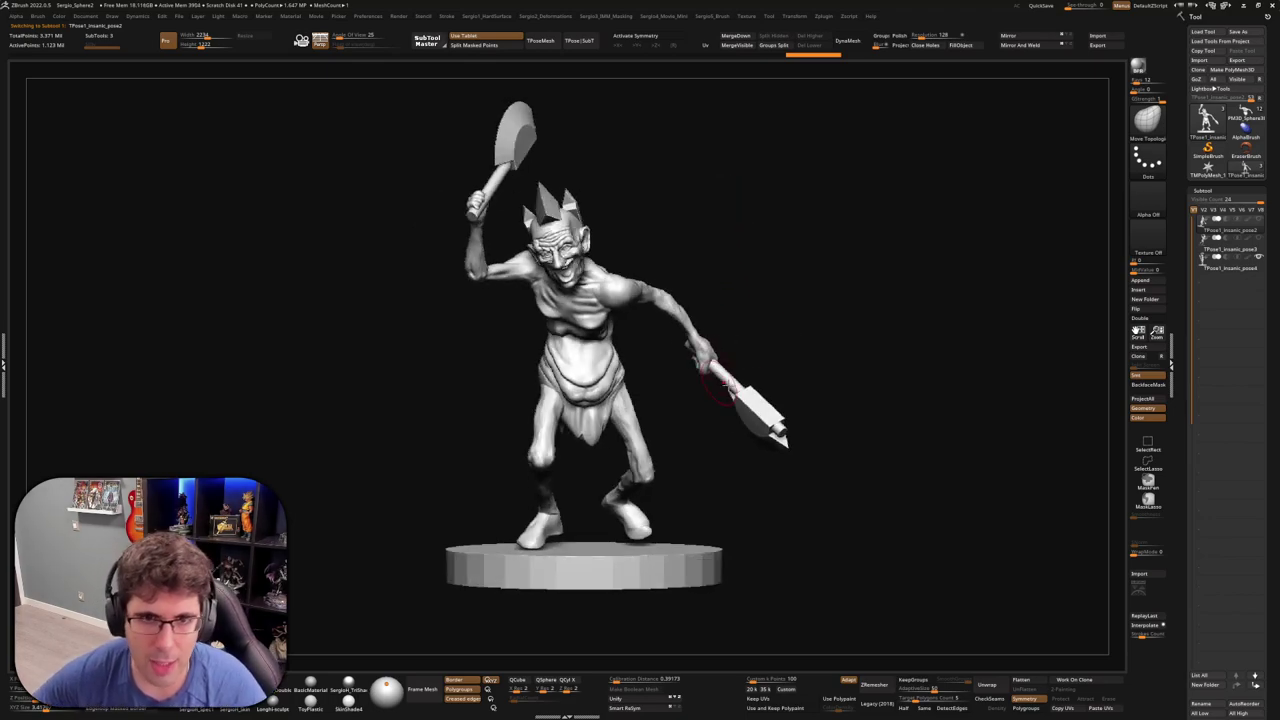
mouse_move(786, 283)
right_mouse_down()
mouse_move(823, 291)
mouse_move(799, 311)
mouse_move(837, 294)
mouse_move(806, 323)
mouse_move(846, 320)
right_mouse_up()
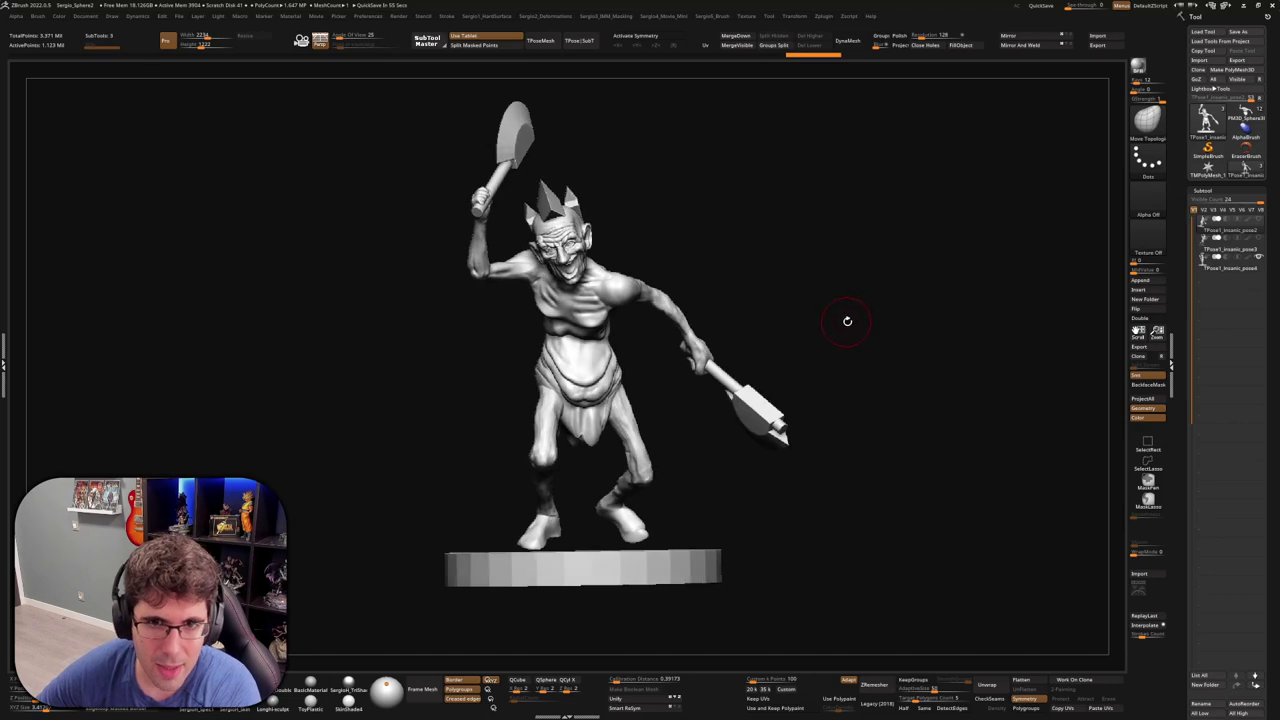
right_click_drag(831, 369, 814, 363)
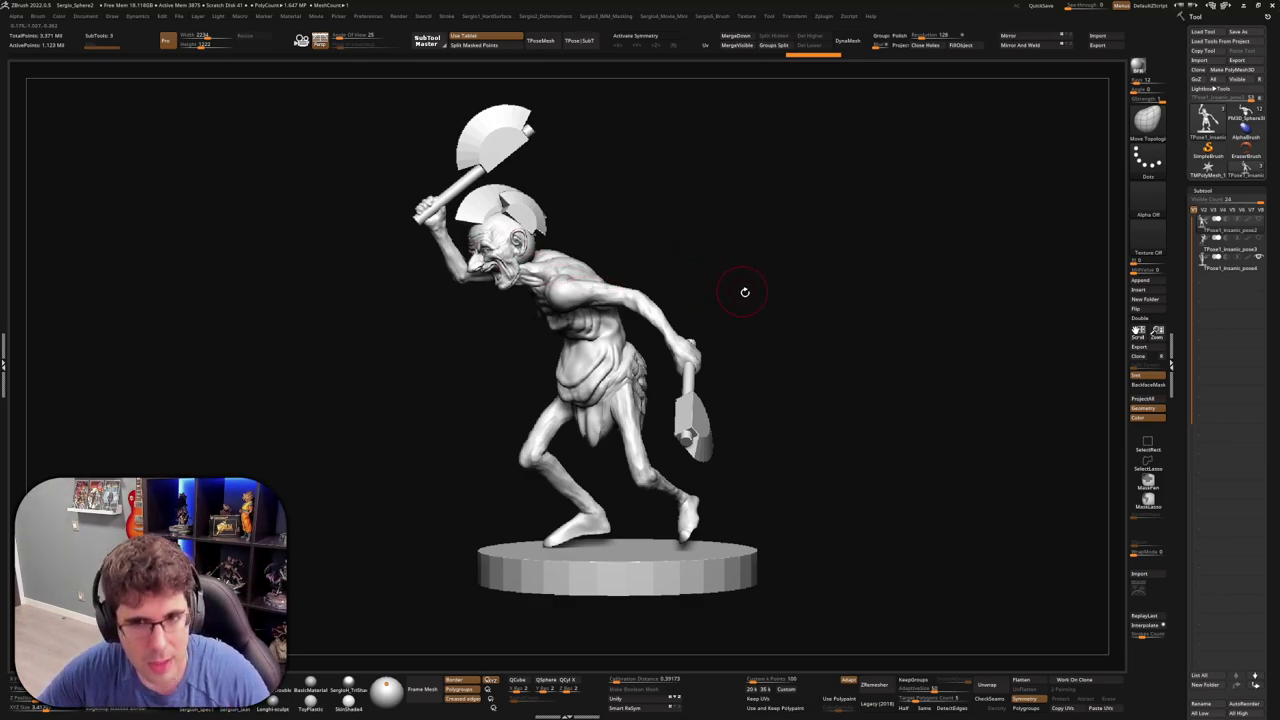
left_click_drag(744, 291, 705, 316)
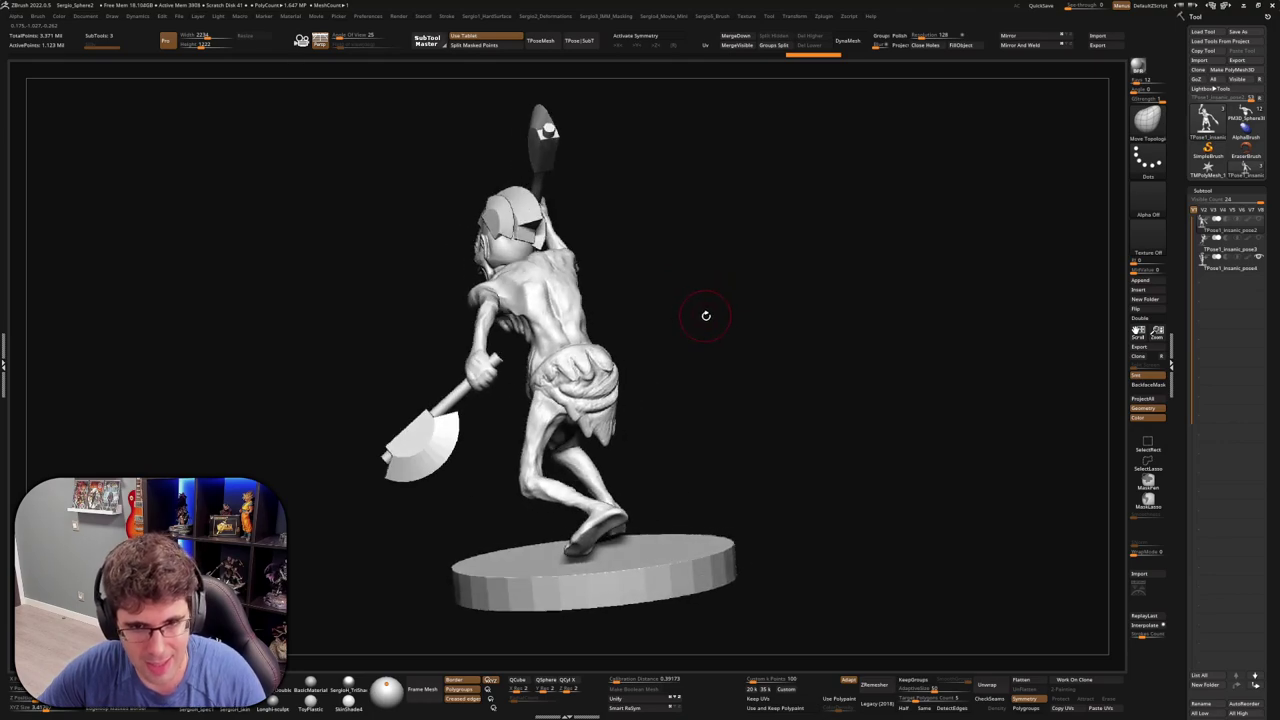
mouse_move(701, 314)
left_mouse_down()
mouse_move(677, 260)
mouse_move(711, 289)
mouse_move(729, 280)
mouse_move(703, 300)
mouse_move(723, 293)
left_mouse_up()
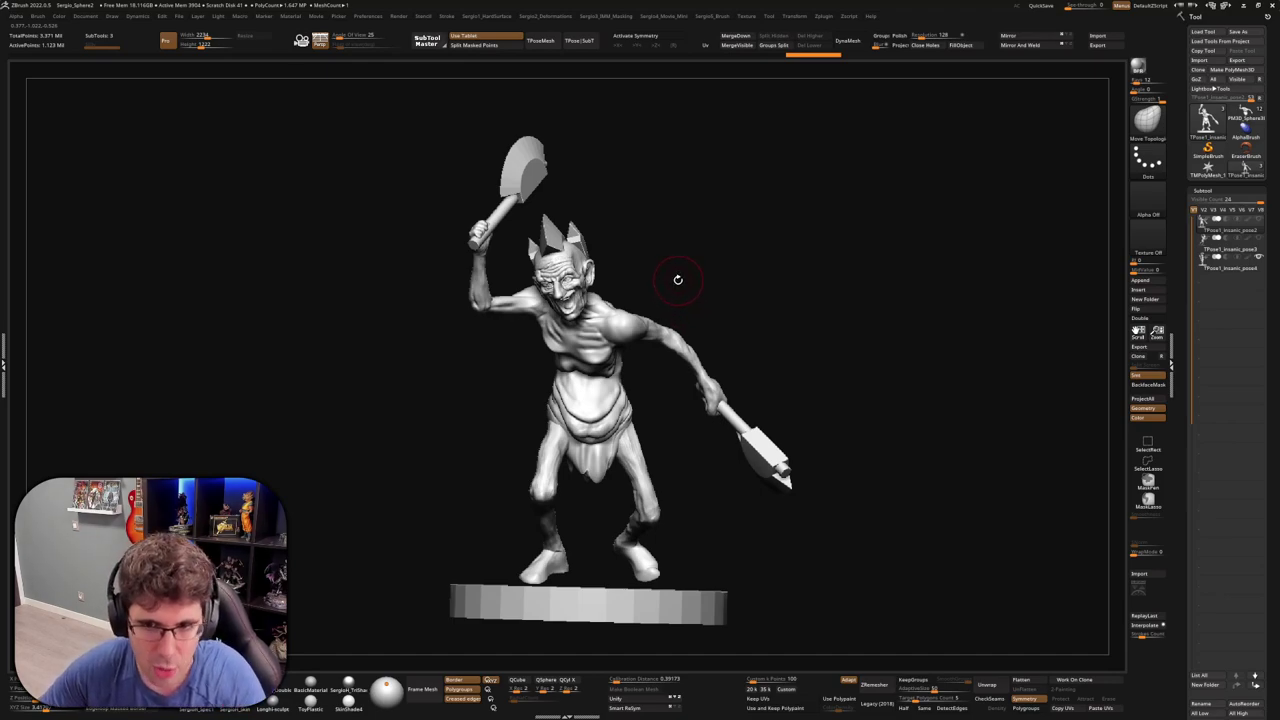
left_click_drag(697, 277, 705, 295)
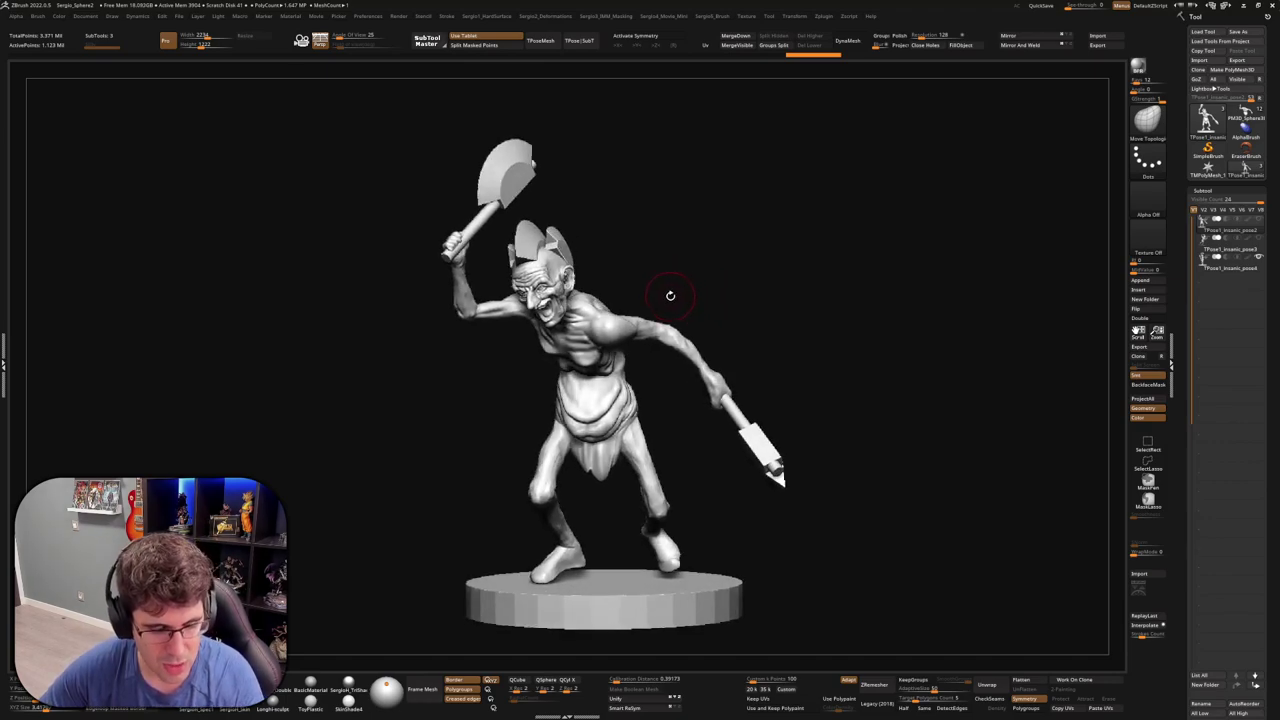
left_click_drag(677, 309, 708, 287)
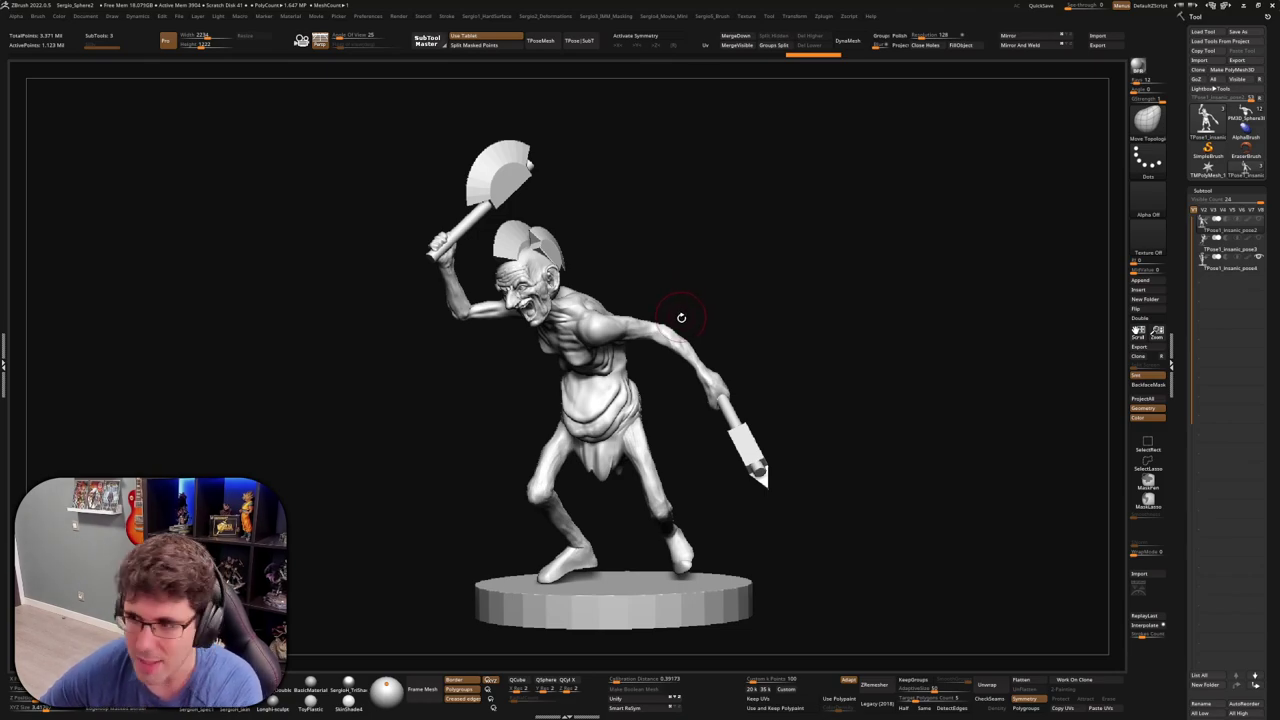
Step down the SubTool list to Subtool 2, the grinning two-axe running pose
key("Down")
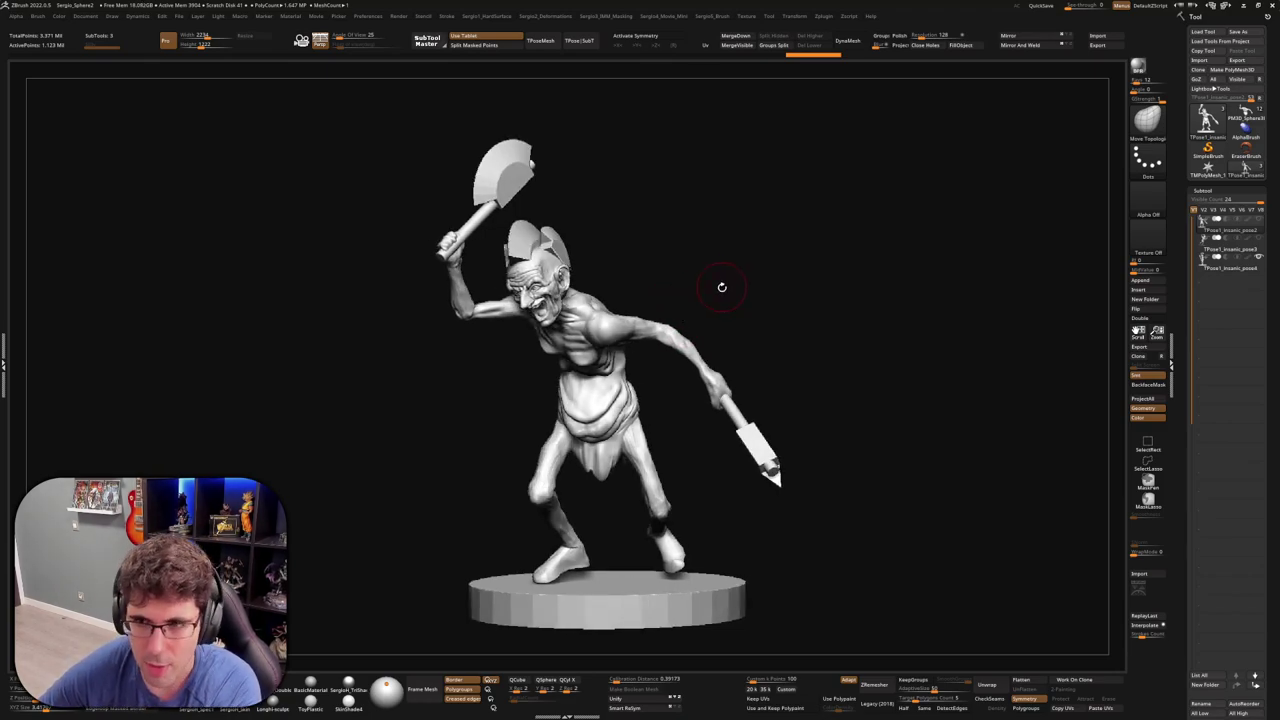
key("Down")
key("Down")
key("Down")
key("Down")
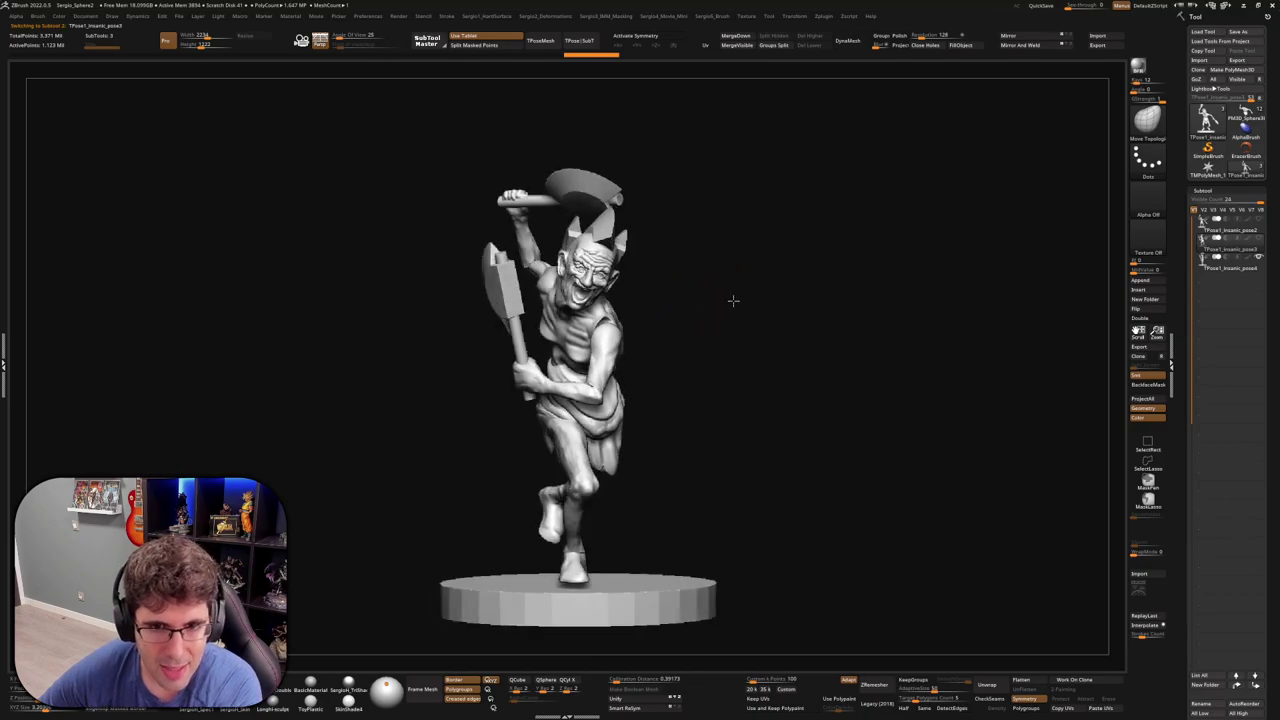
key("Down")
key("Down")
Cycle through the pose subtools and settle on the lunging, screaming helmeted pose with raised axe
key("Down")
key("Down")
key("Down")
key("Down")
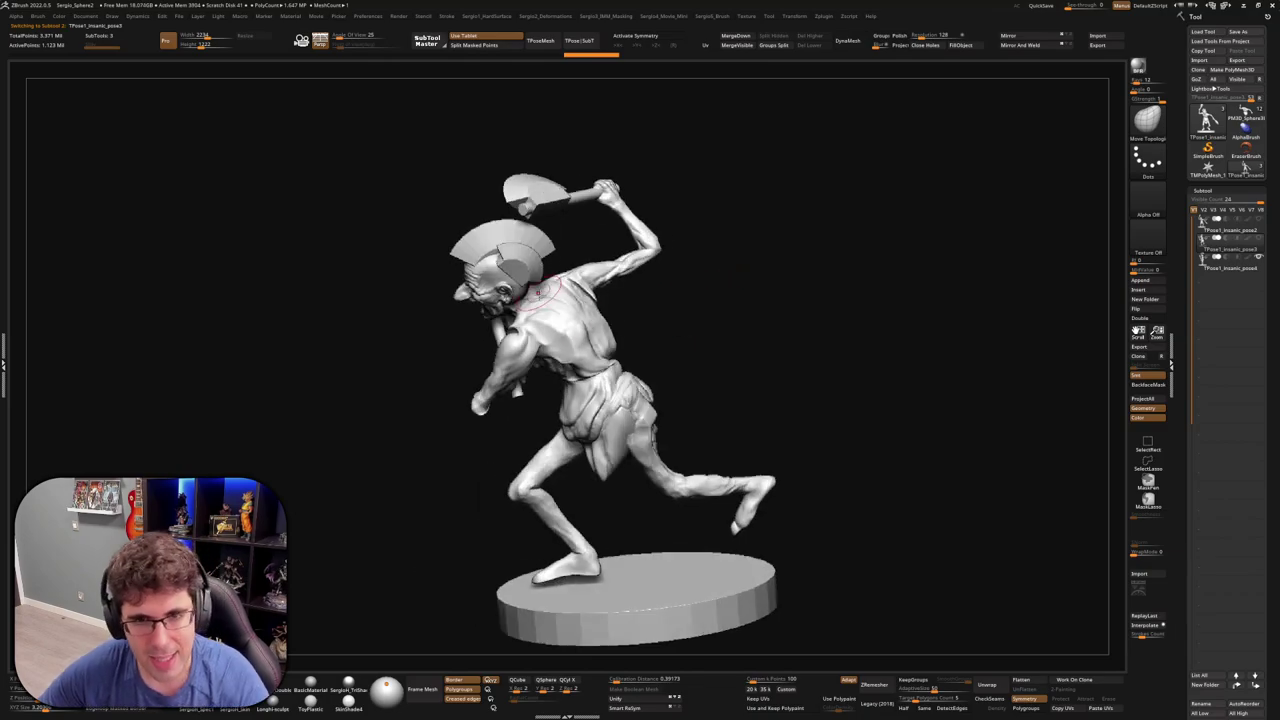
mouse_move(698, 312)
left_mouse_down()
mouse_move(627, 357)
mouse_move(700, 291)
mouse_move(663, 334)
mouse_move(777, 317)
mouse_move(759, 335)
left_mouse_up()
key("f")
key("Down")
key("Down")
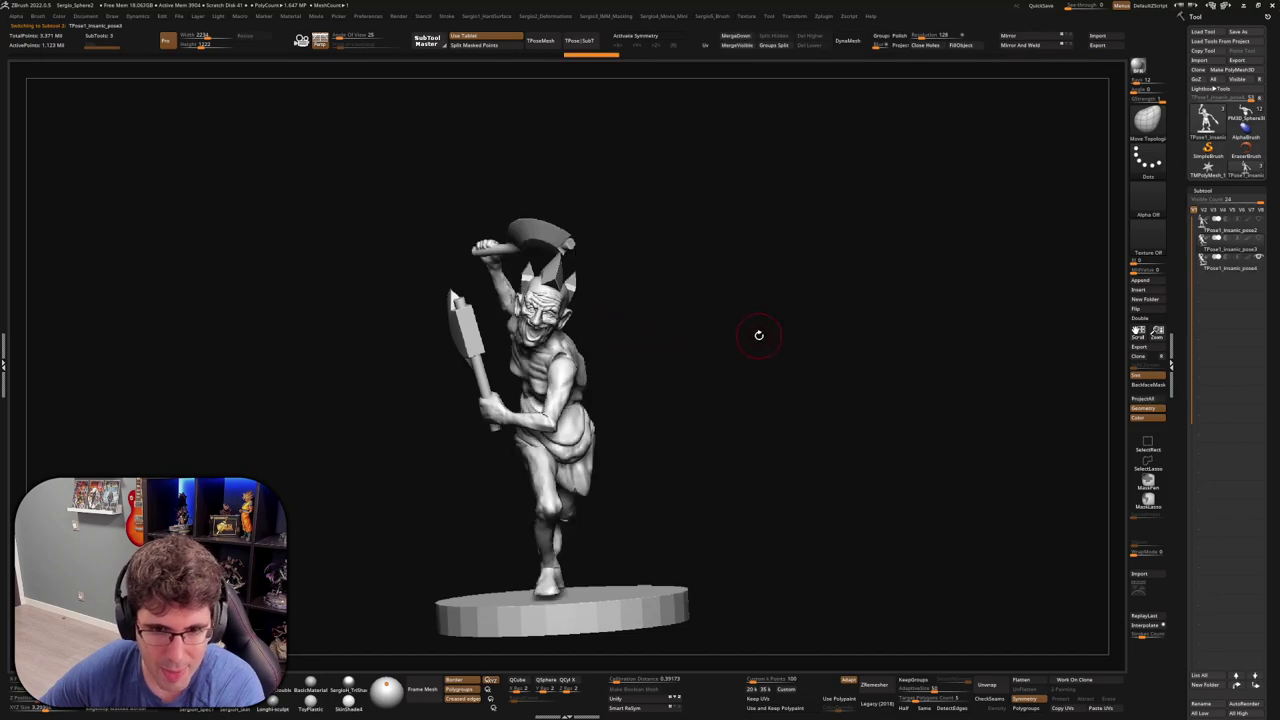
key("Down")
key("Down")
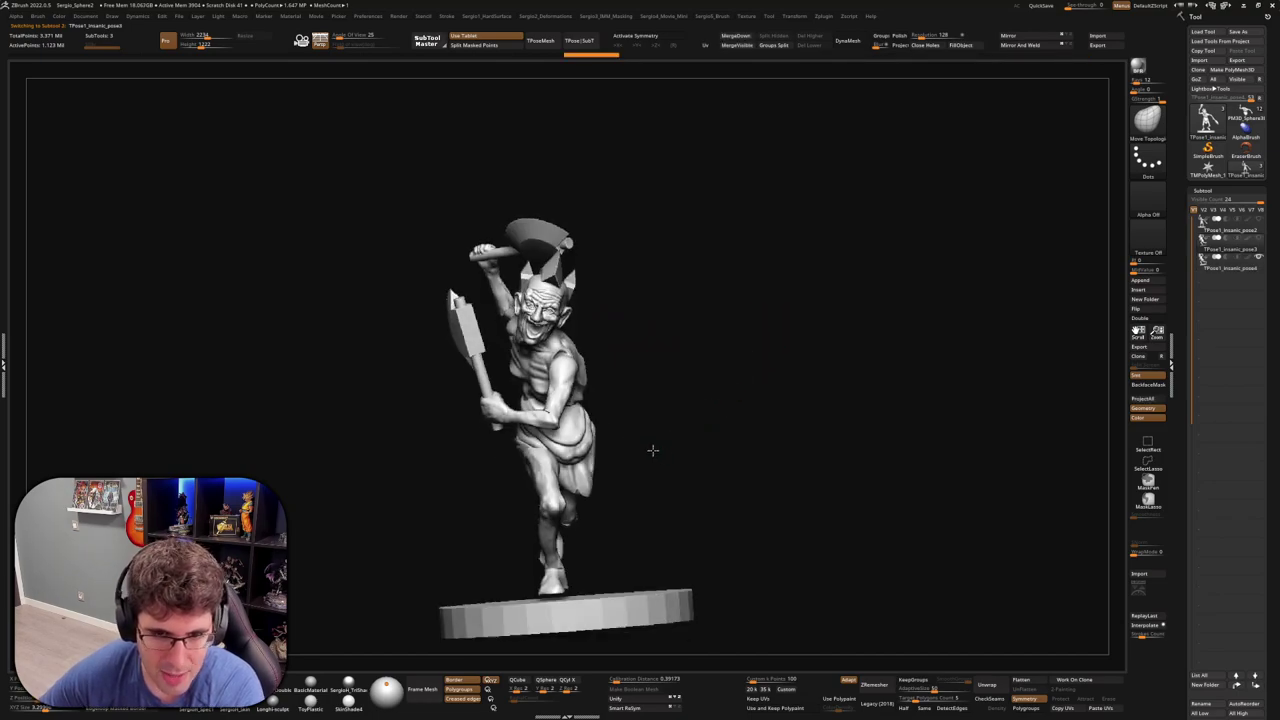
key("Down")
key("Down")
key("Down")
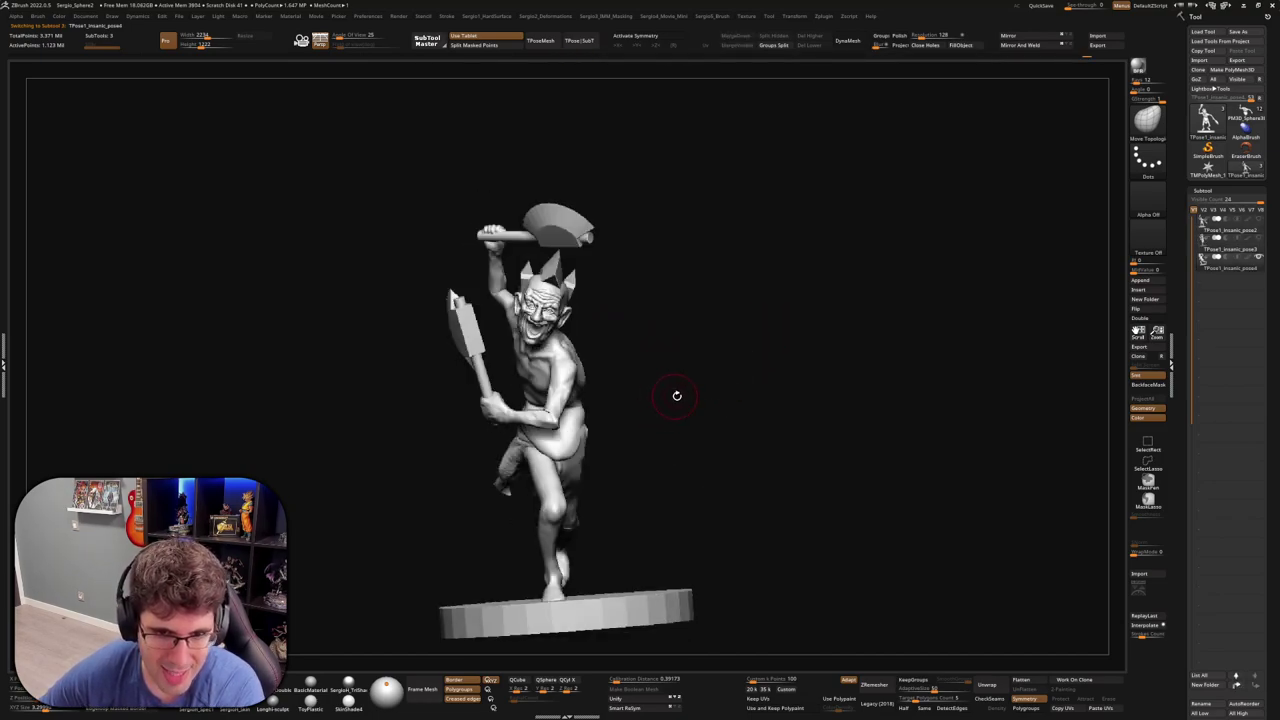
key("Down")
key("Down")
key("Down")
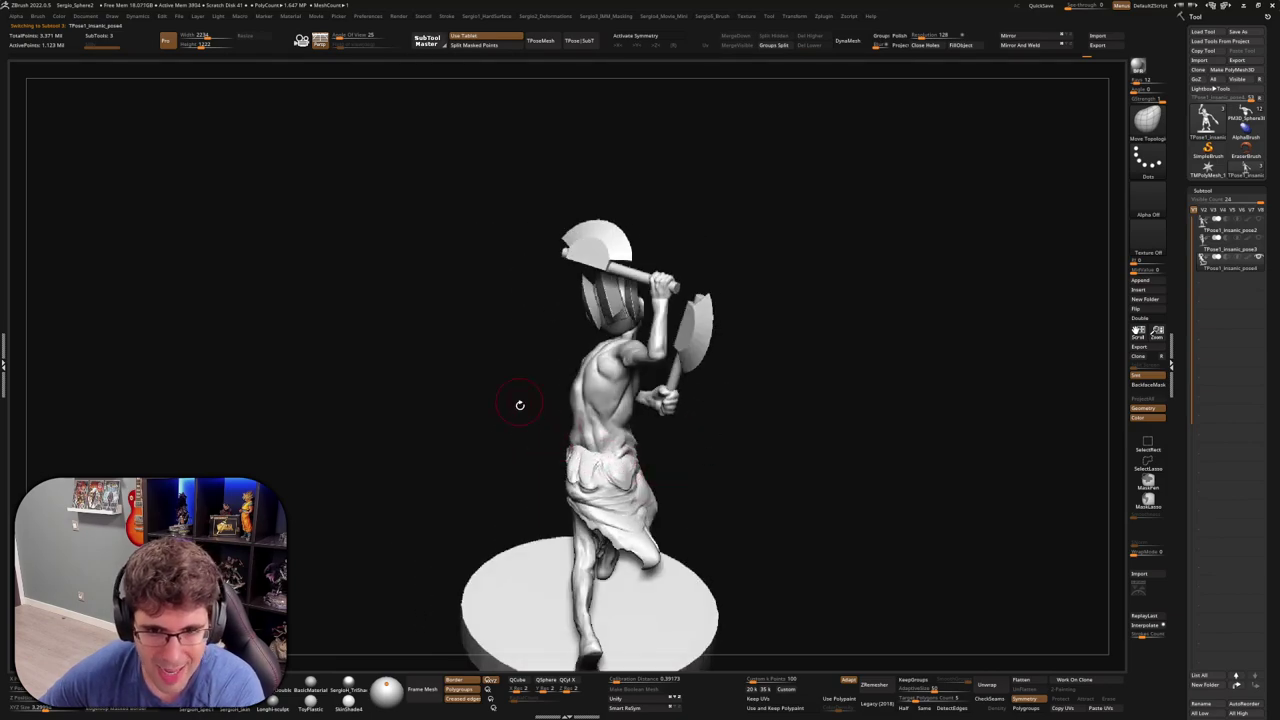
key("Down")
key("Up")
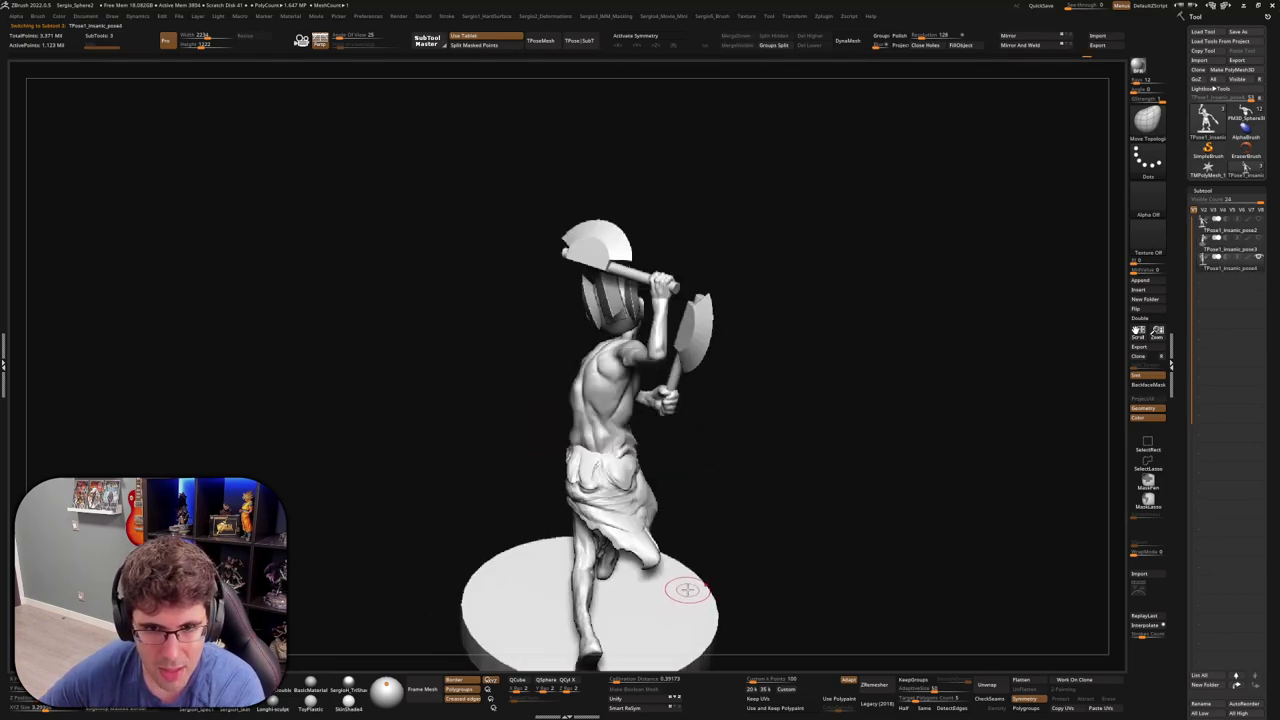
key("Down")
left_click_drag(691, 486, 710, 478)
key("Down")
key("Down")
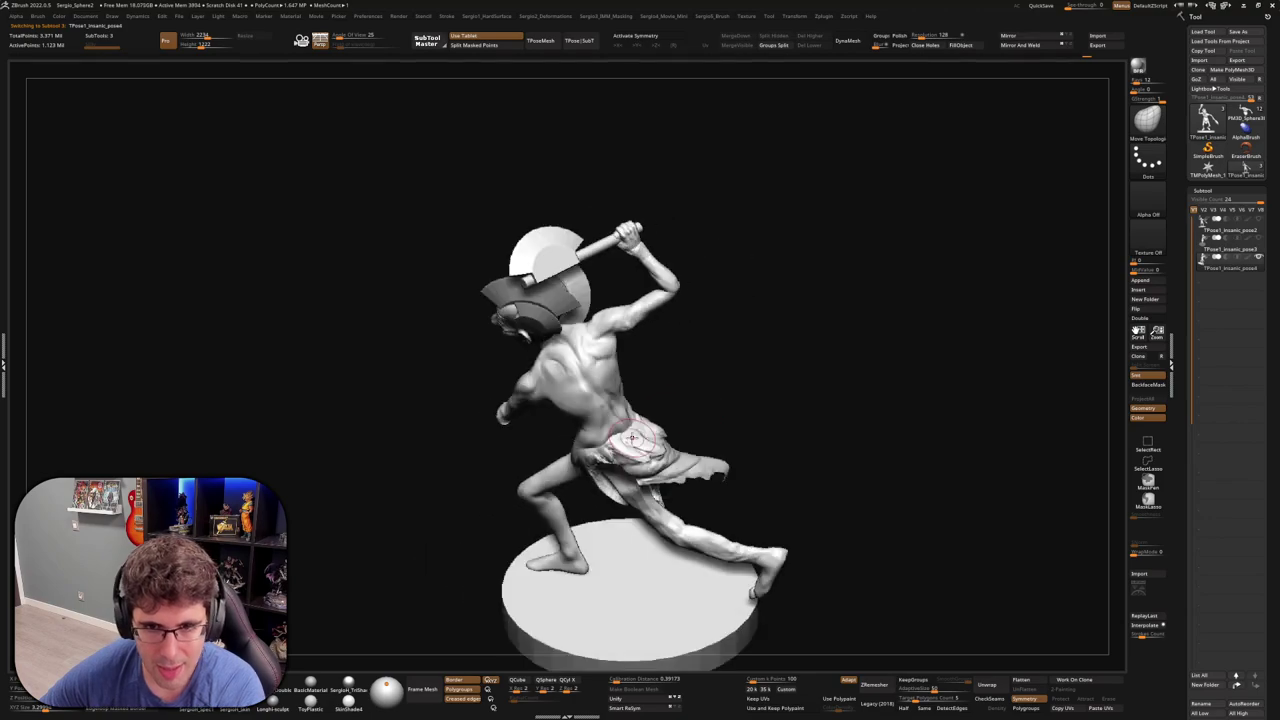
key("Down")
key("Down")
key("Down")
key("Down")
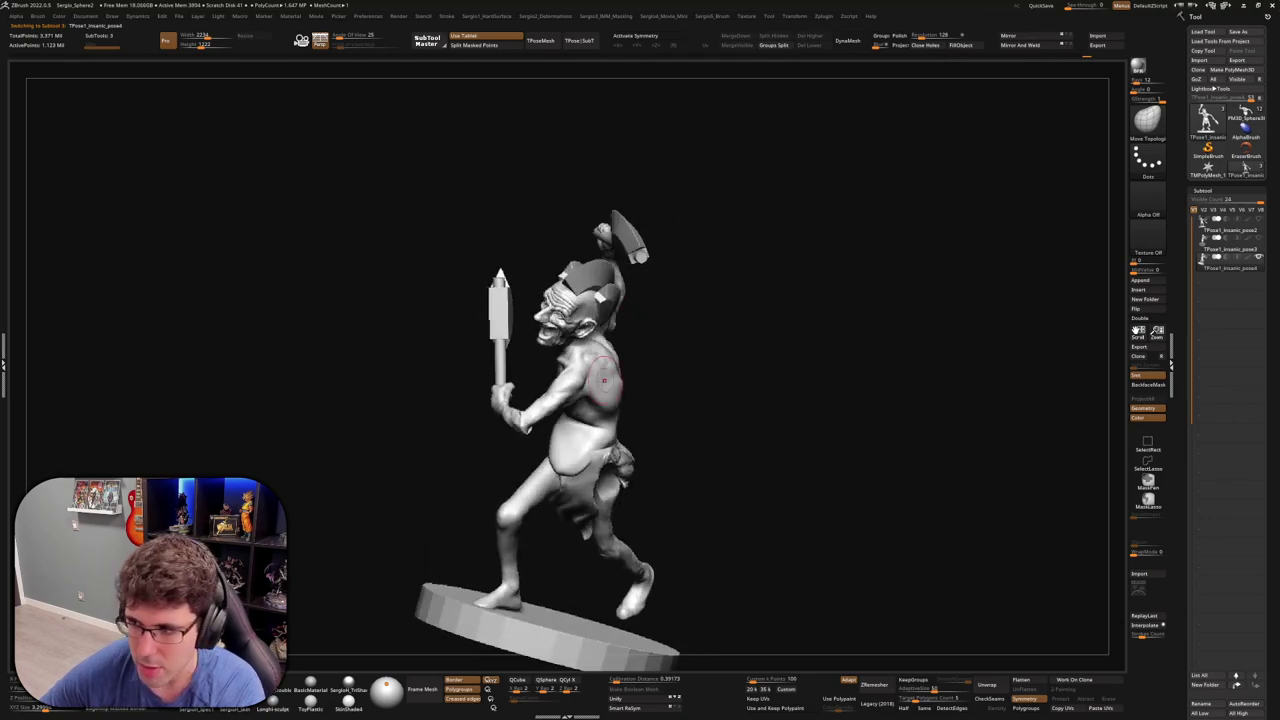
key("Down")
key("Down")
key("Down")
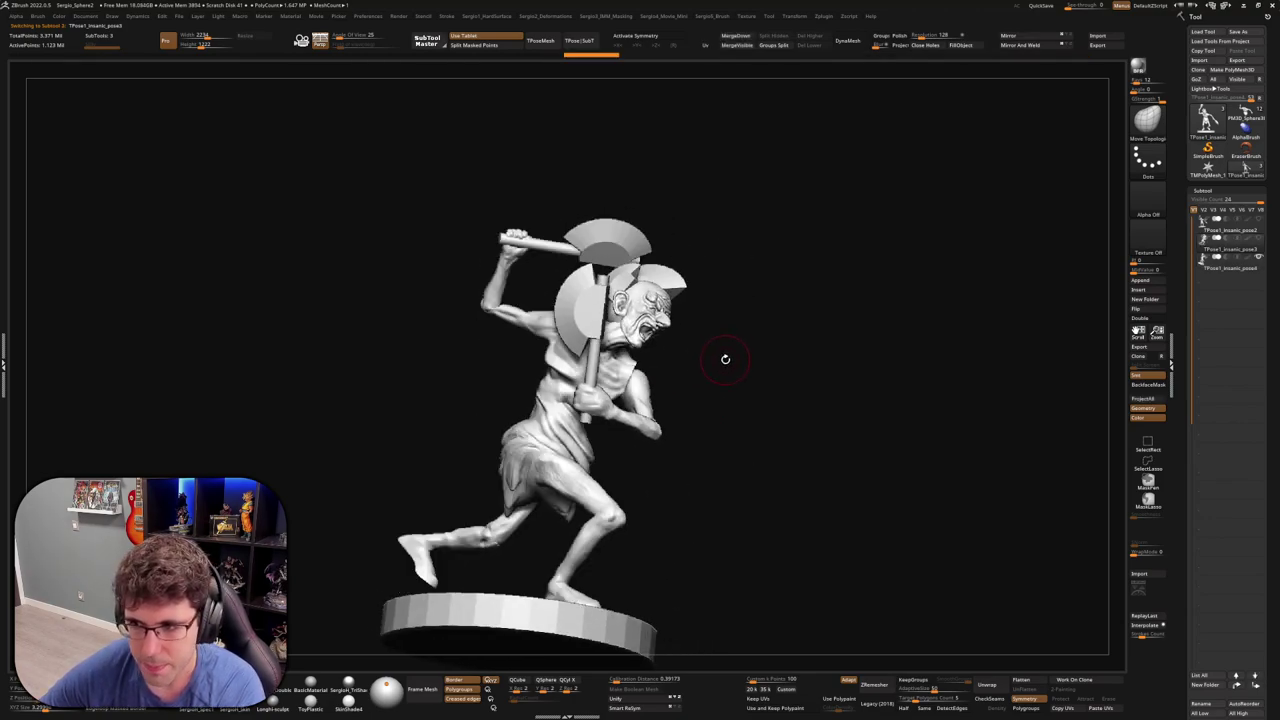
key("Down")
key("Down")
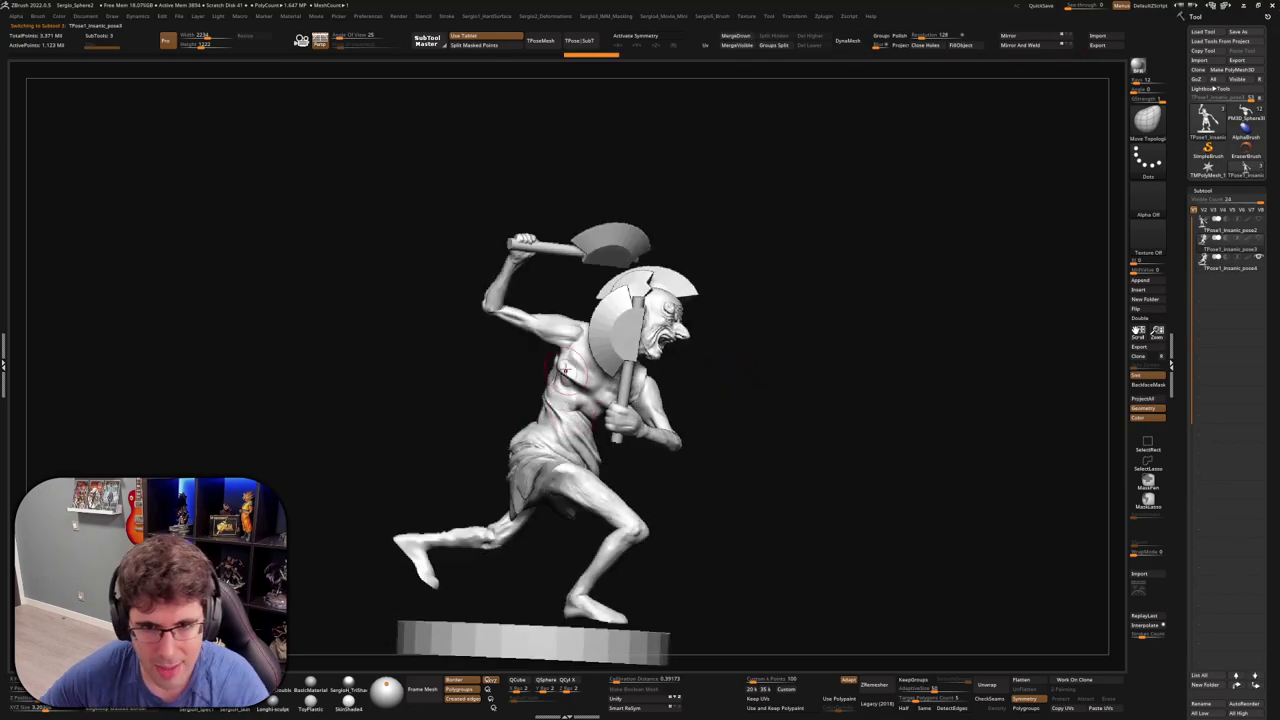
Zoom to the torso front and build up fuller pectoral muscles with the Clay brush
scroll(600, 420, "up", 8)
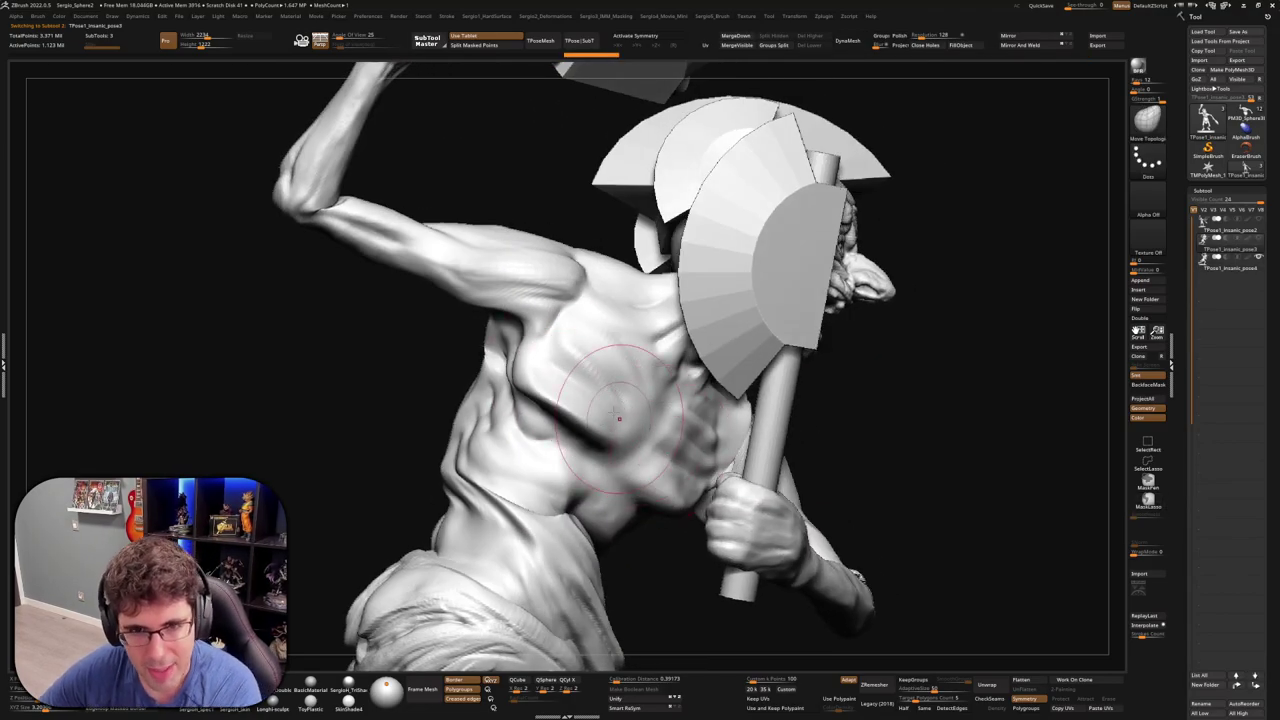
right_click_drag(637, 434, 522, 340)
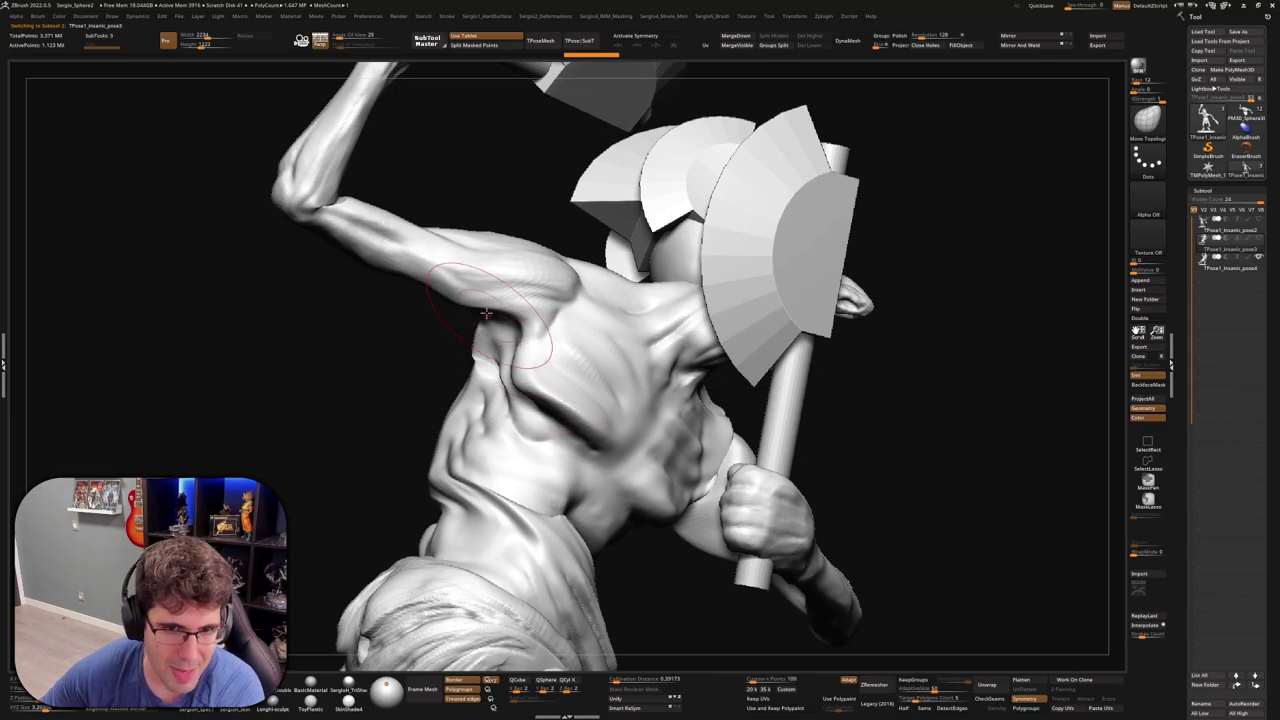
mouse_move(548, 376)
right_mouse_down()
mouse_move(701, 463)
mouse_move(594, 432)
right_mouse_up()
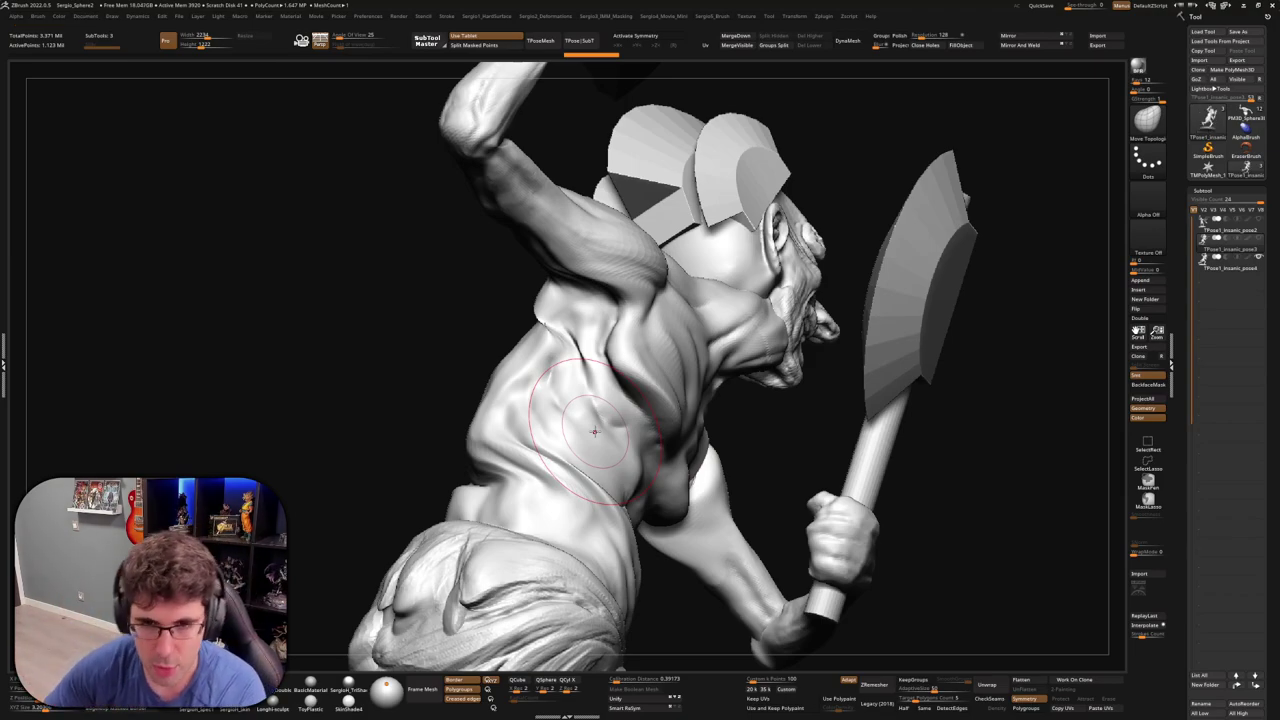
mouse_move(594, 432)
right_mouse_down()
mouse_move(780, 423)
mouse_move(566, 432)
mouse_move(585, 404)
mouse_move(555, 340)
mouse_move(566, 386)
right_mouse_up()
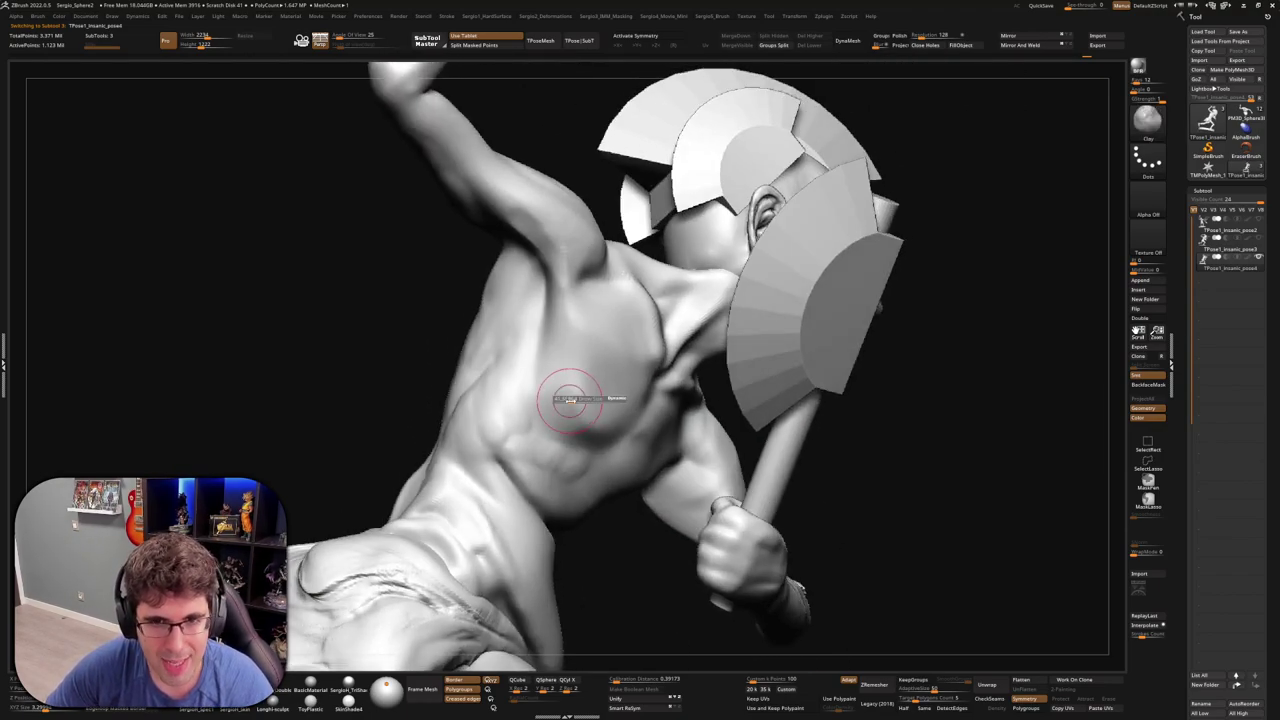
mouse_move(580, 410)
left_mouse_down()
mouse_move(560, 280)
mouse_move(540, 340)
left_mouse_up()
mouse_move(578, 270)
left_mouse_down()
mouse_move(570, 315)
mouse_move(603, 352)
mouse_move(600, 286)
mouse_move(598, 329)
left_mouse_up()
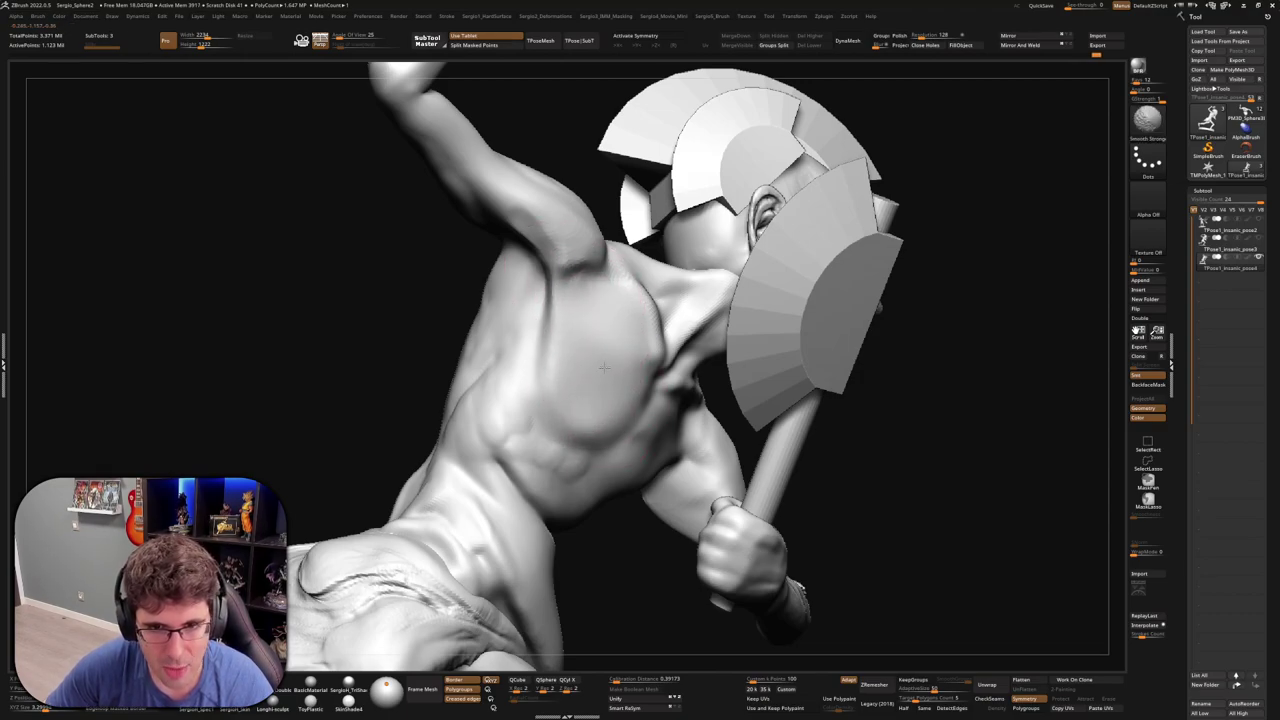
mouse_move(600, 397)
right_mouse_down()
mouse_move(571, 400)
mouse_move(652, 458)
mouse_move(755, 391)
mouse_move(812, 380)
right_mouse_up()
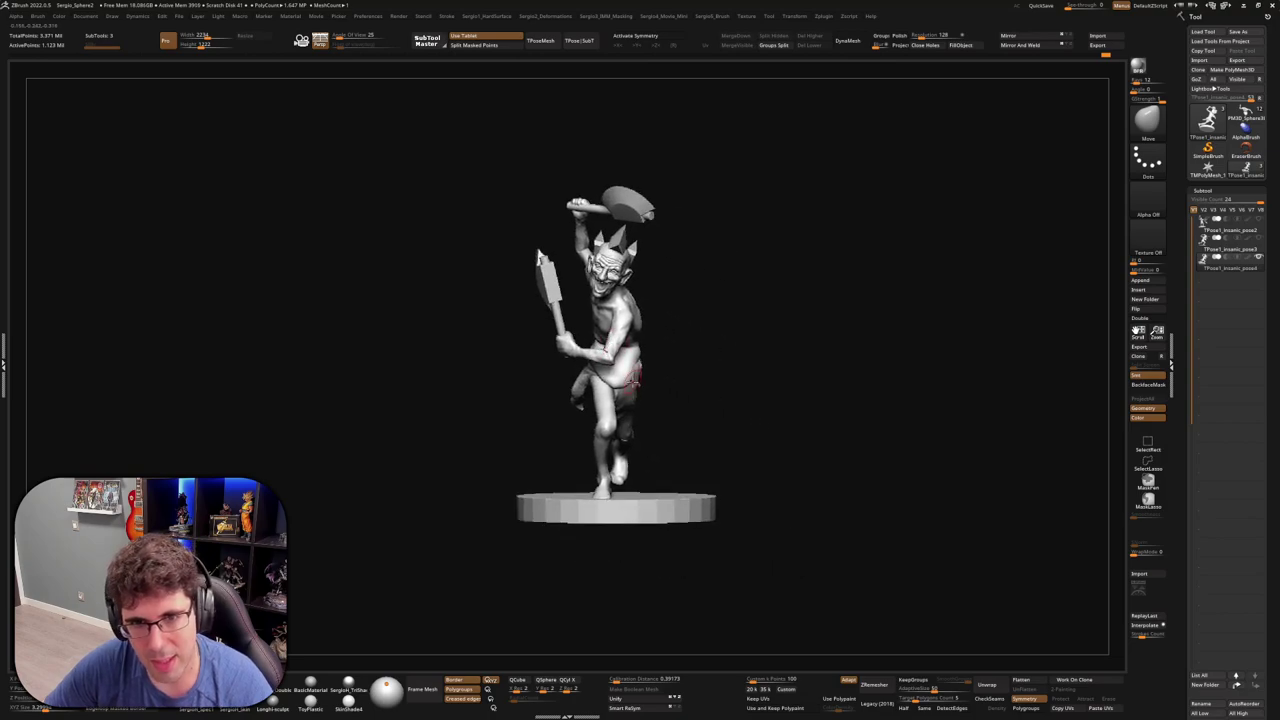
Mask the upper body around the pelvis and place the Transpose gizmo at the hip
right_click_drag(632, 403, 610, 287, "ctrl")
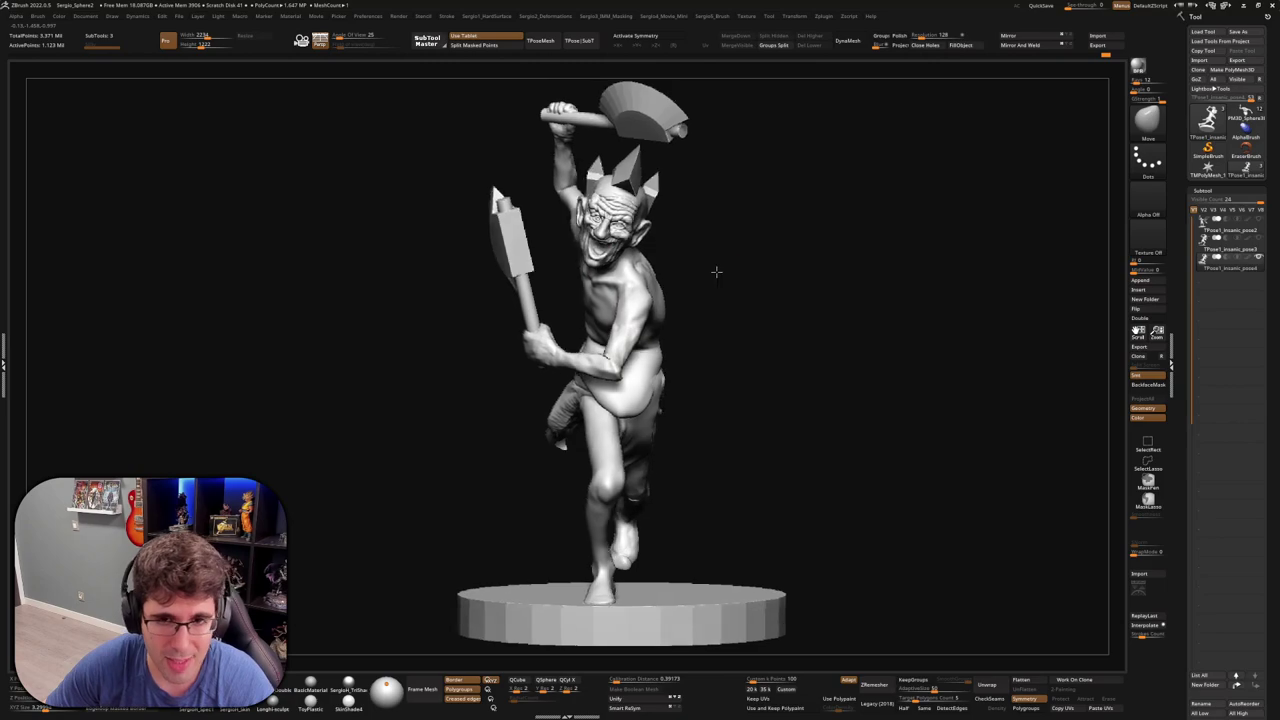
key("ctrl")
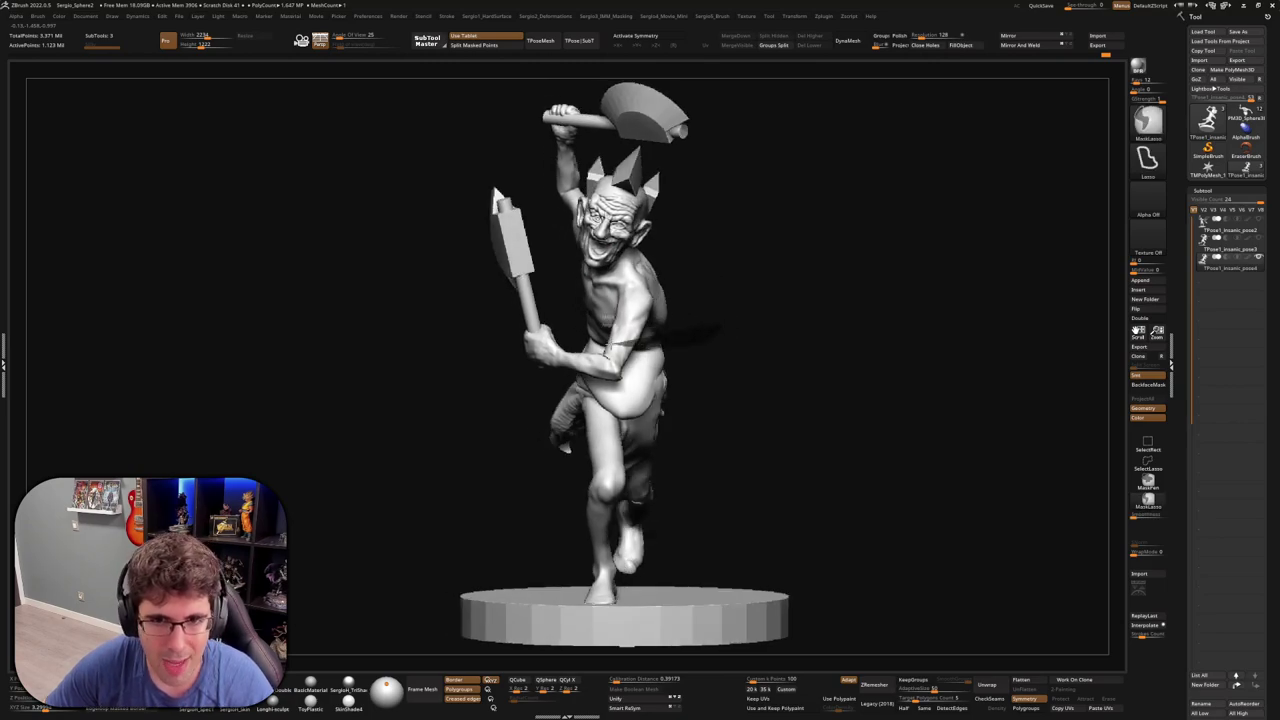
mouse_move(521, 320)
left_mouse_down("ctrl")
mouse_move(760, 275)
mouse_move(724, 340)
left_mouse_up("ctrl")
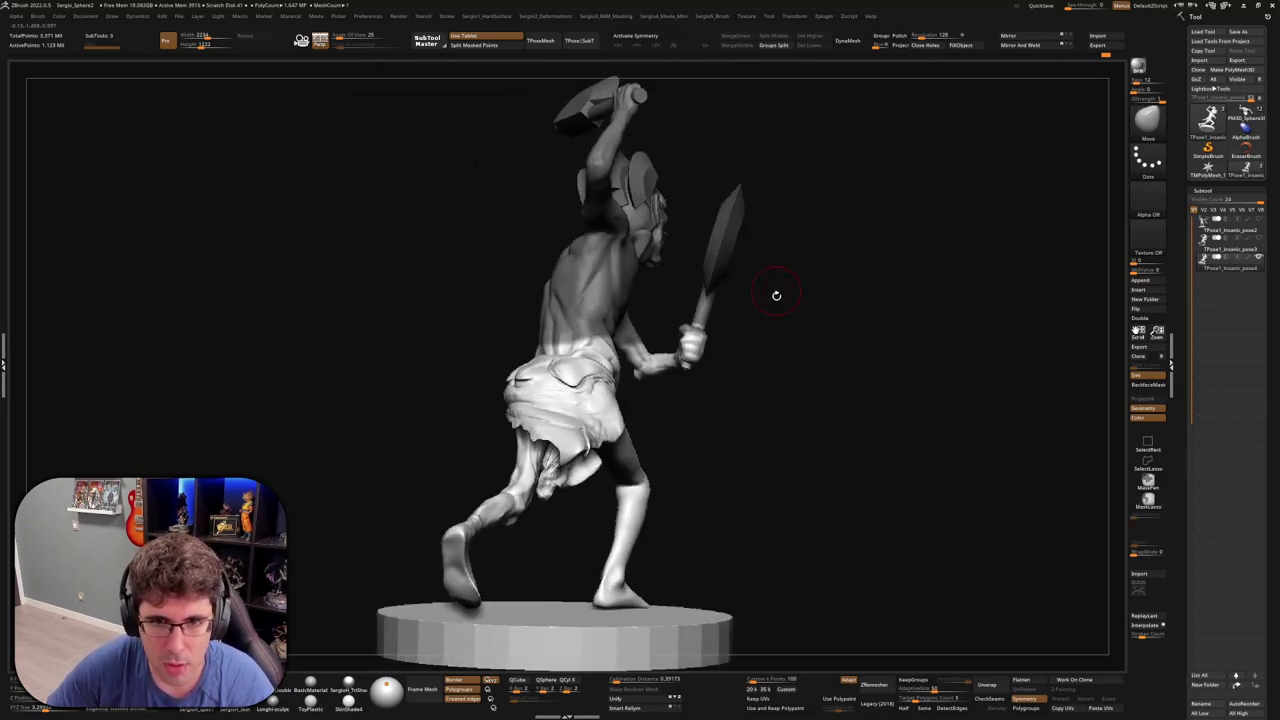
mouse_move(580, 374)
left_mouse_down()
mouse_move(666, 391)
mouse_move(716, 447)
mouse_move(678, 437)
left_mouse_up()
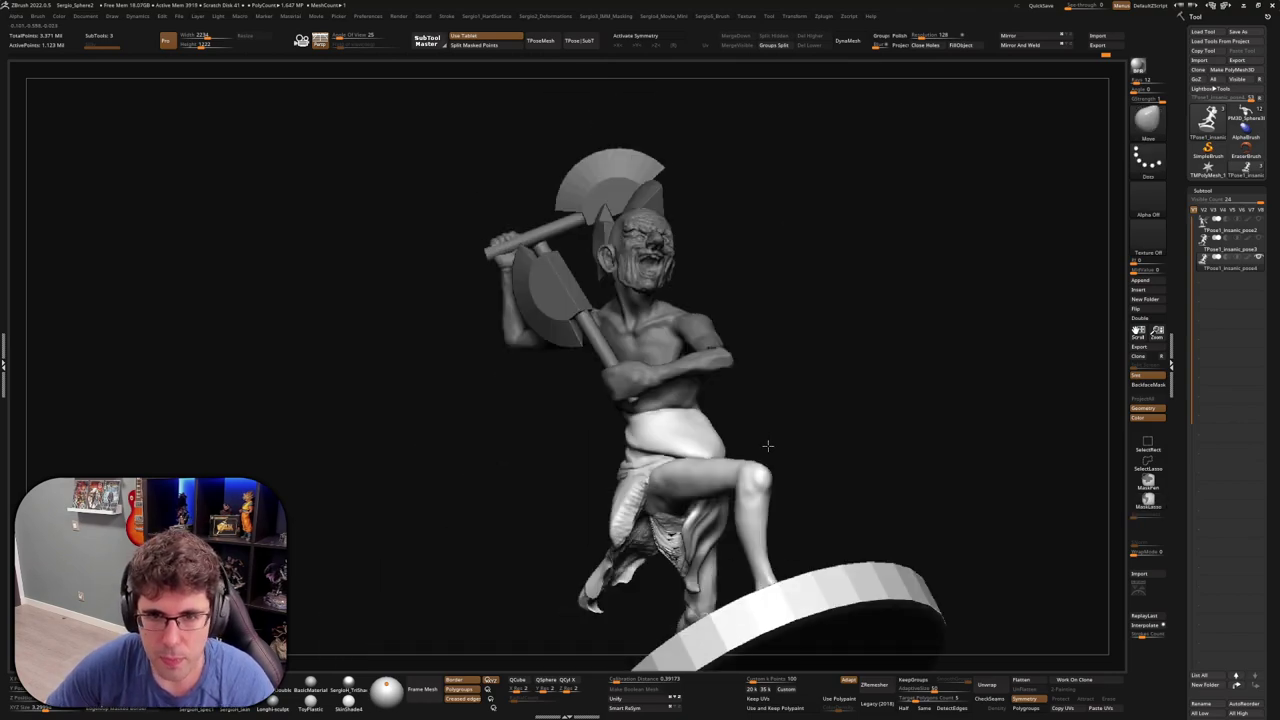
key("w")
left_click(722, 428, "ctrl")
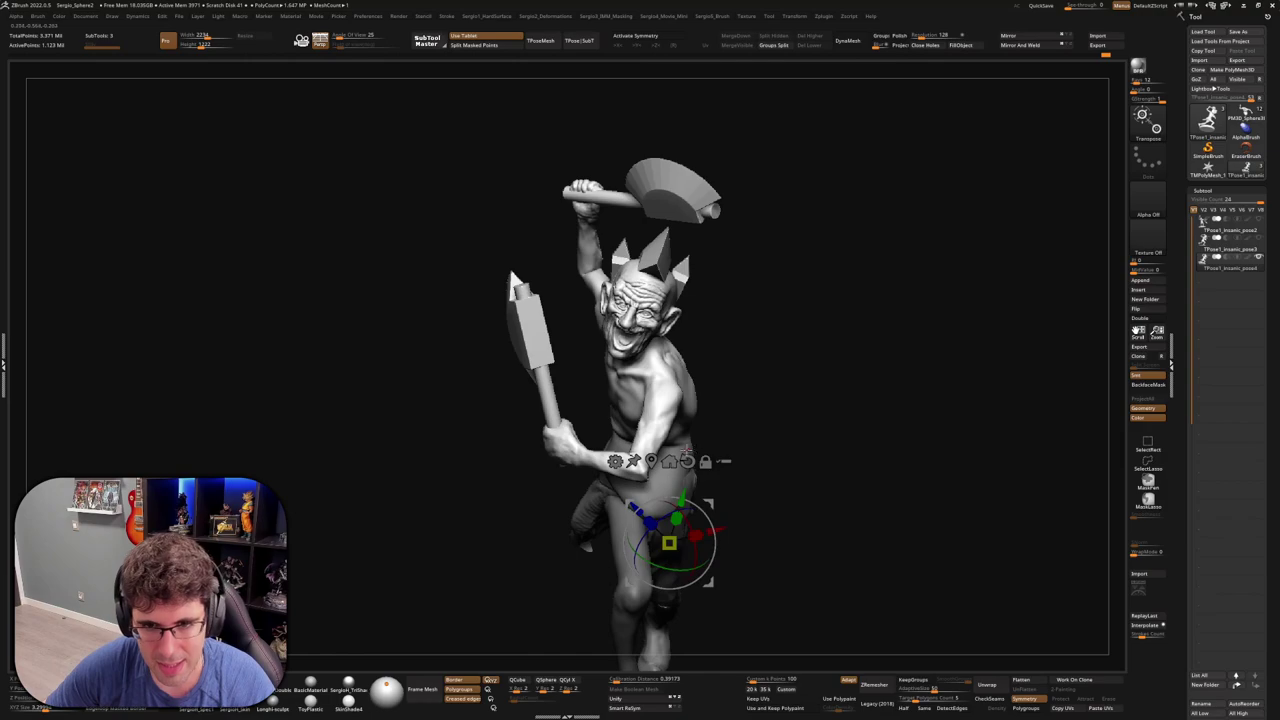
left_click(676, 447)
Swing the lower body and legs around the hip into a new stride
mouse_move(767, 430)
left_mouse_down()
mouse_move(700, 430)
mouse_move(775, 430)
left_mouse_up()
mouse_move(760, 367)
left_mouse_down()
mouse_move(814, 427)
mouse_move(627, 389)
left_mouse_up()
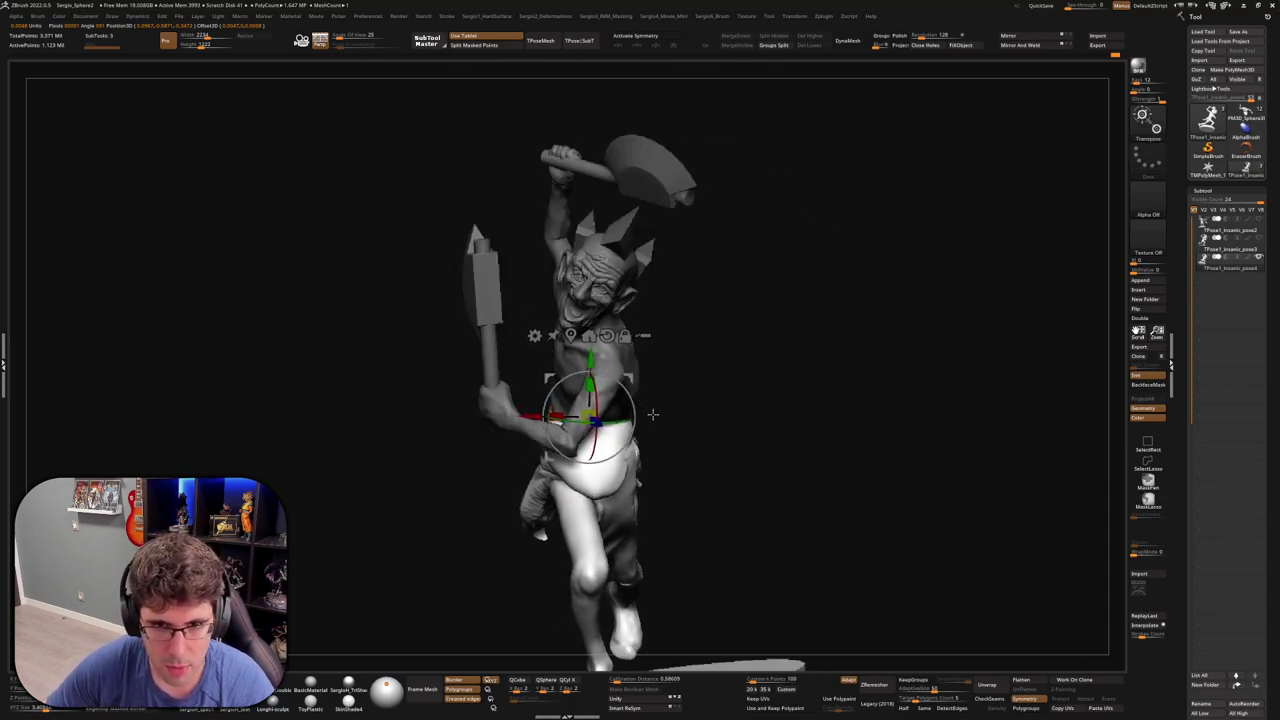
left_click_drag(656, 432, 666, 306, "alt")
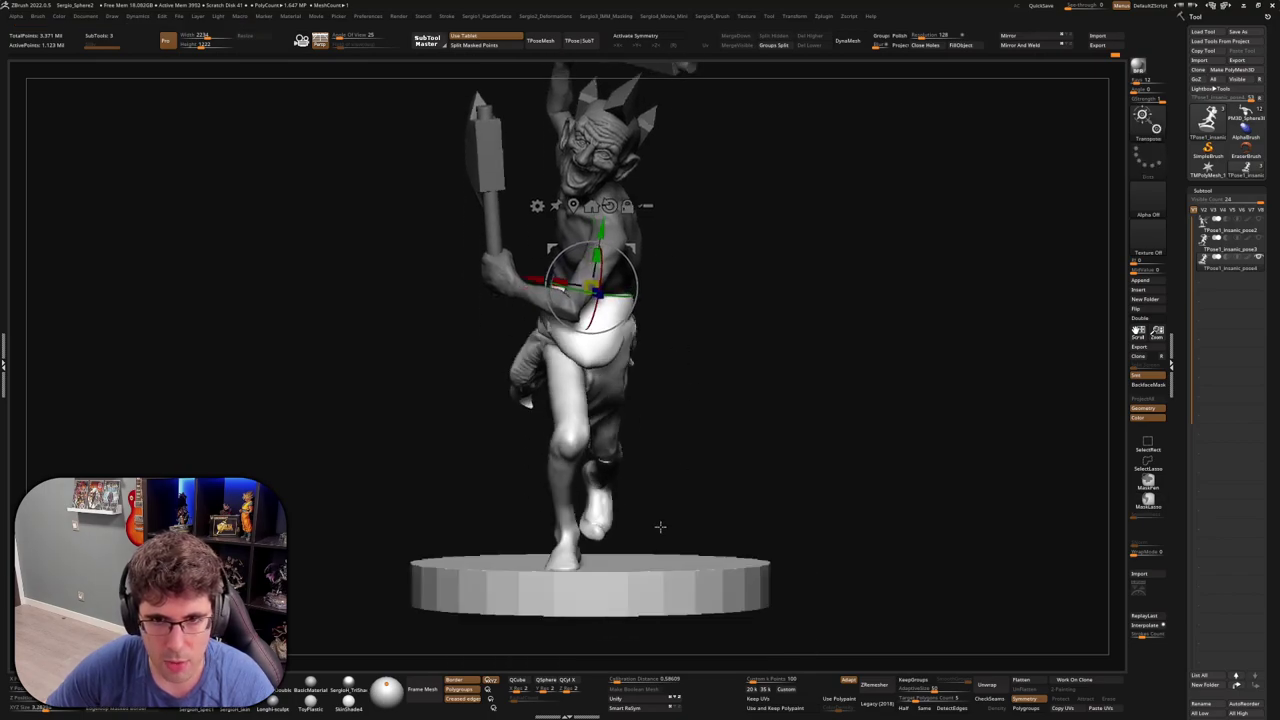
left_click_drag(660, 527, 760, 506, "ctrl+shift")
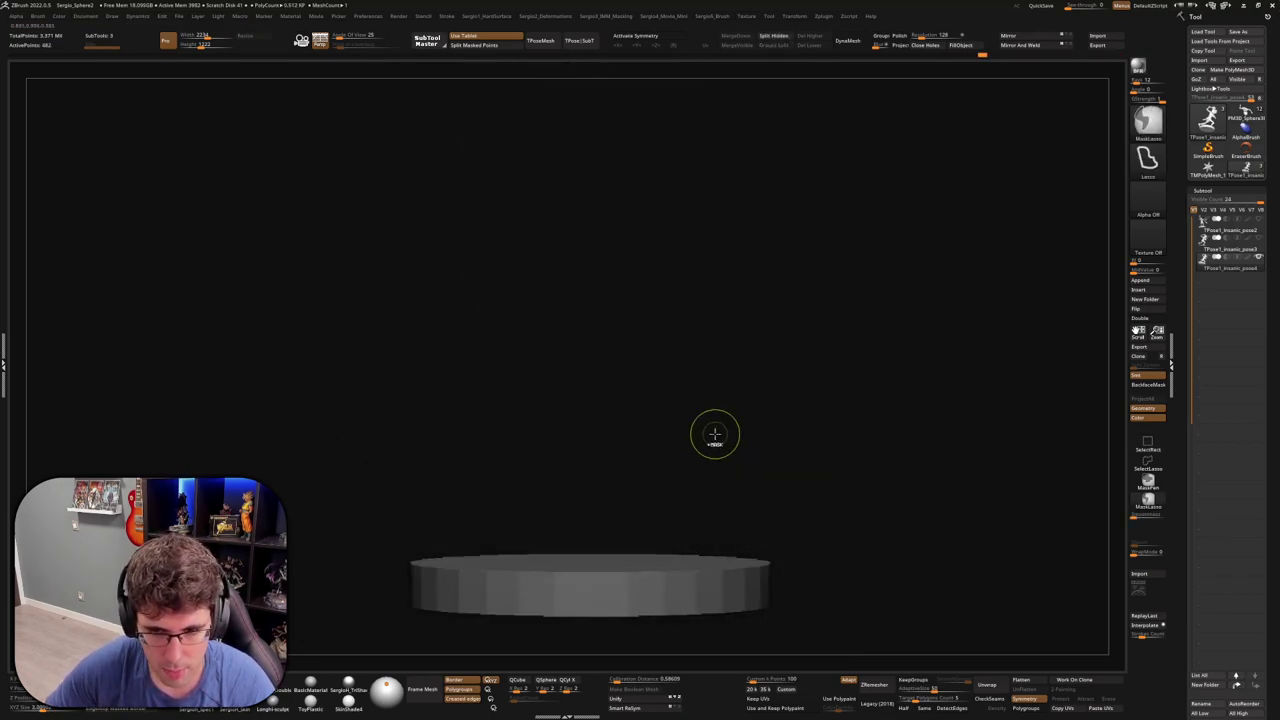
left_click(657, 423, "ctrl+shift")
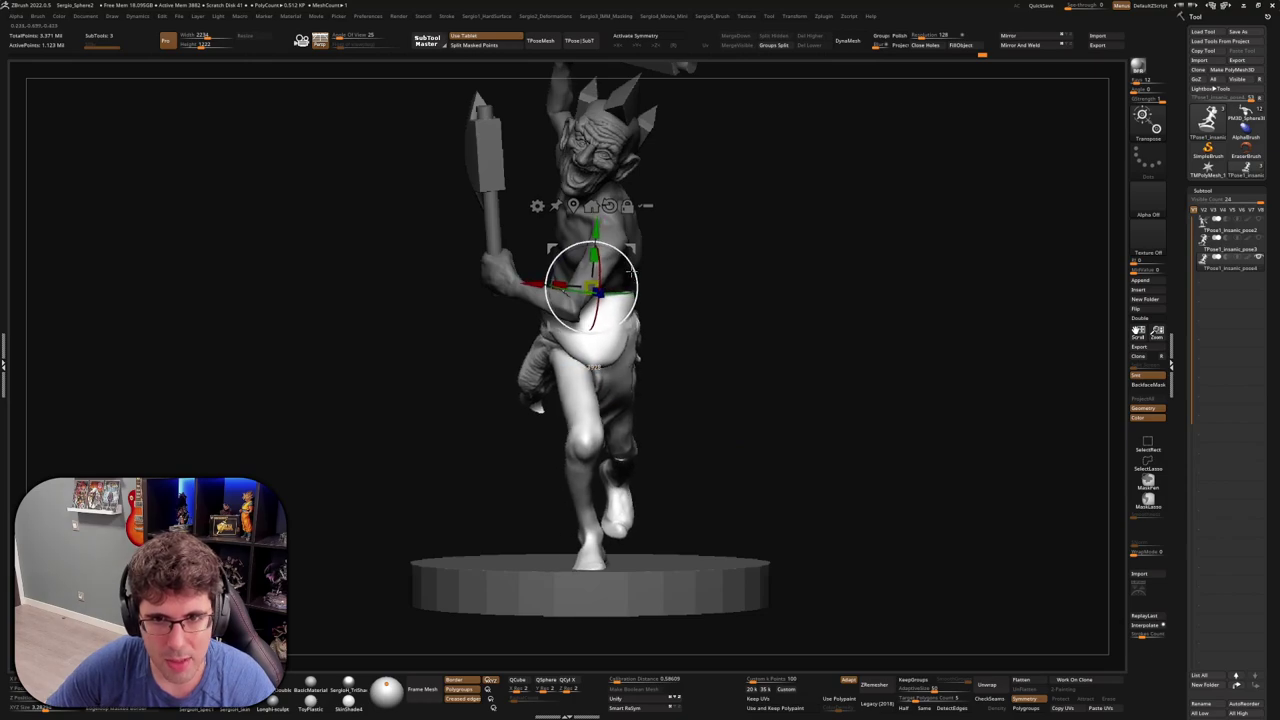
left_click_drag(631, 268, 665, 272)
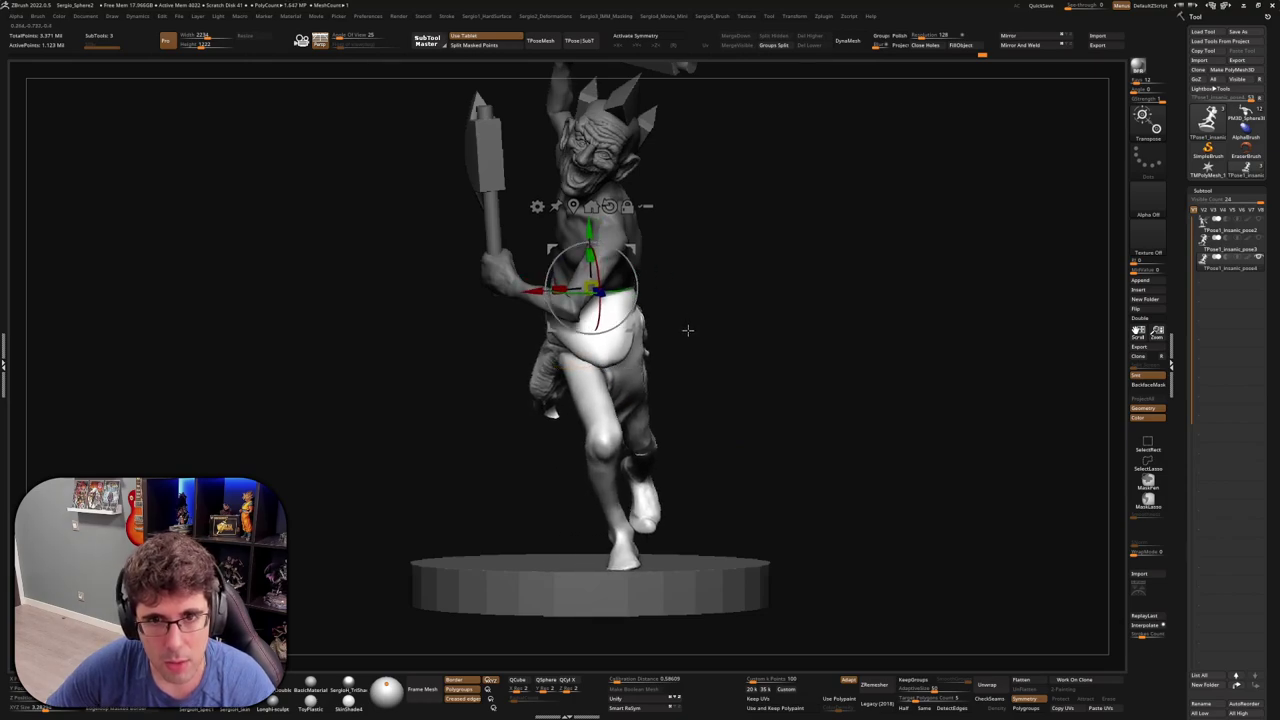
Clear the mask and orbit around the reposed axe-raising warrior to review it
left_click(760, 446, "ctrl")
key("q")
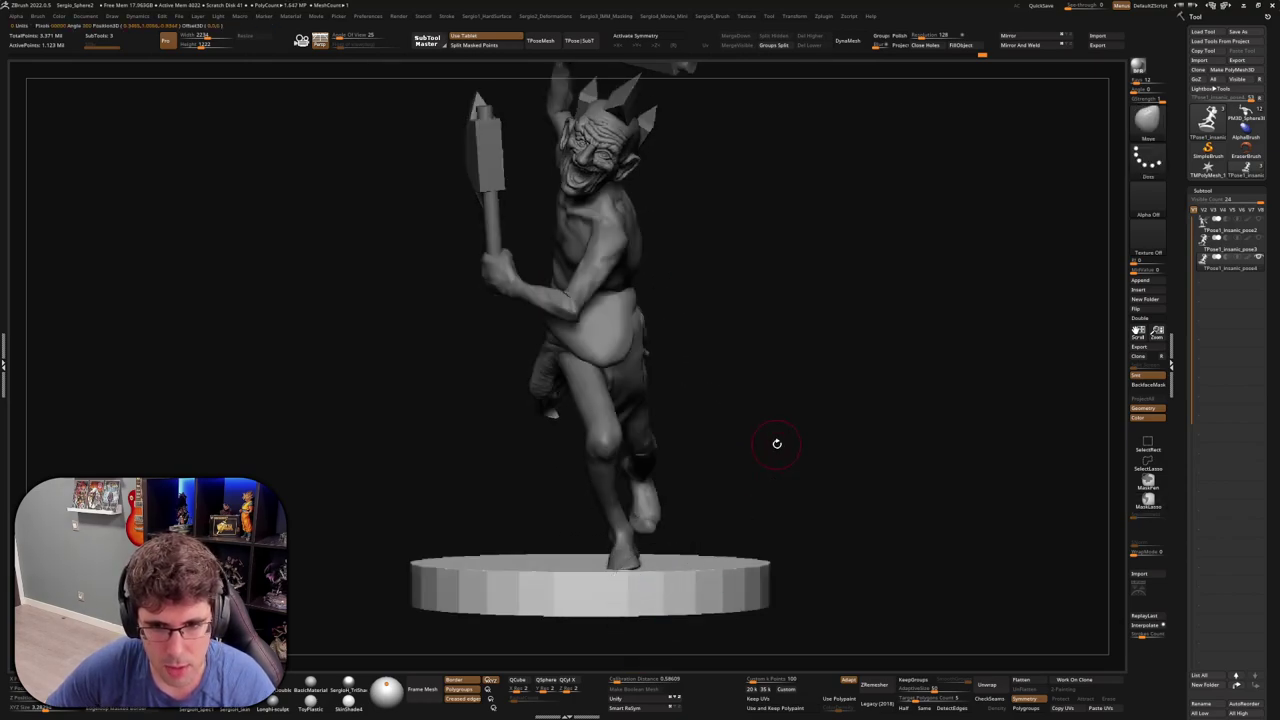
left_click(760, 420, "ctrl")
key("w")
left_click(603, 297)
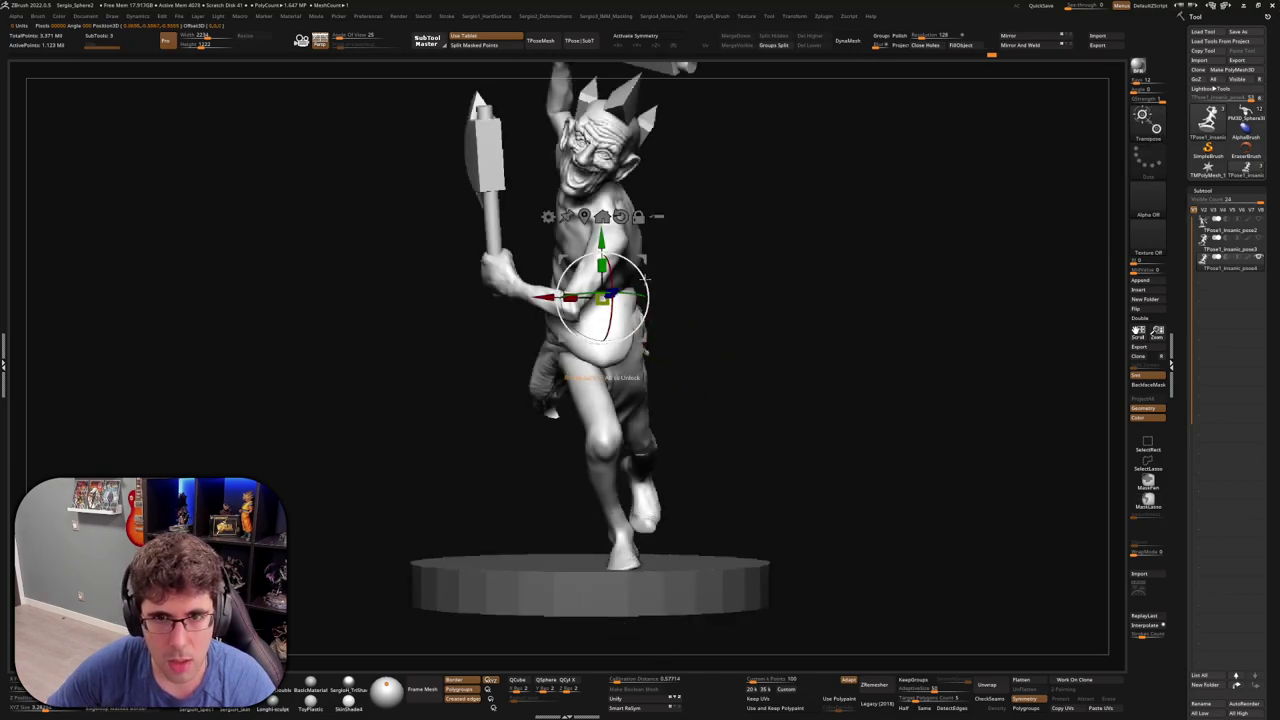
mouse_move(646, 282)
left_mouse_down()
mouse_move(652, 371)
mouse_move(640, 362)
mouse_move(690, 368)
left_mouse_up()
key("q")
key("s")
mouse_move(521, 361)
left_mouse_down()
mouse_move(634, 348)
mouse_move(703, 377)
left_mouse_up()
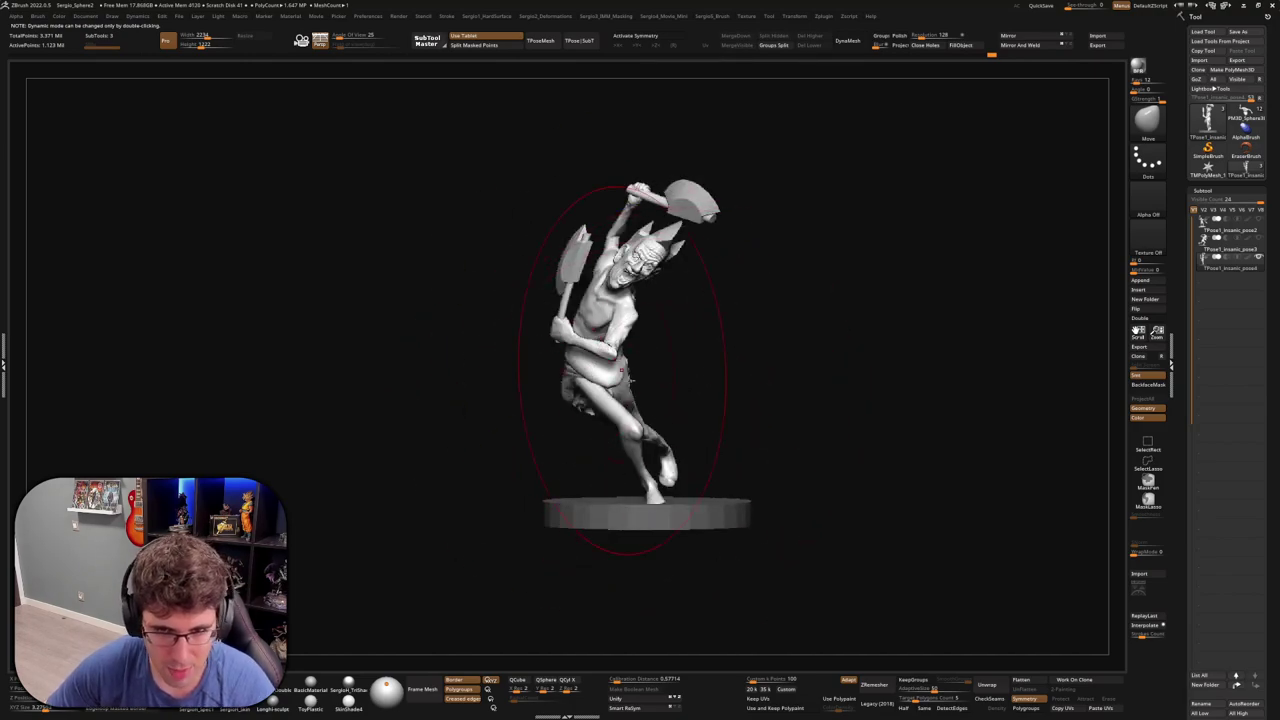
left_click_drag(650, 418, 648, 276)
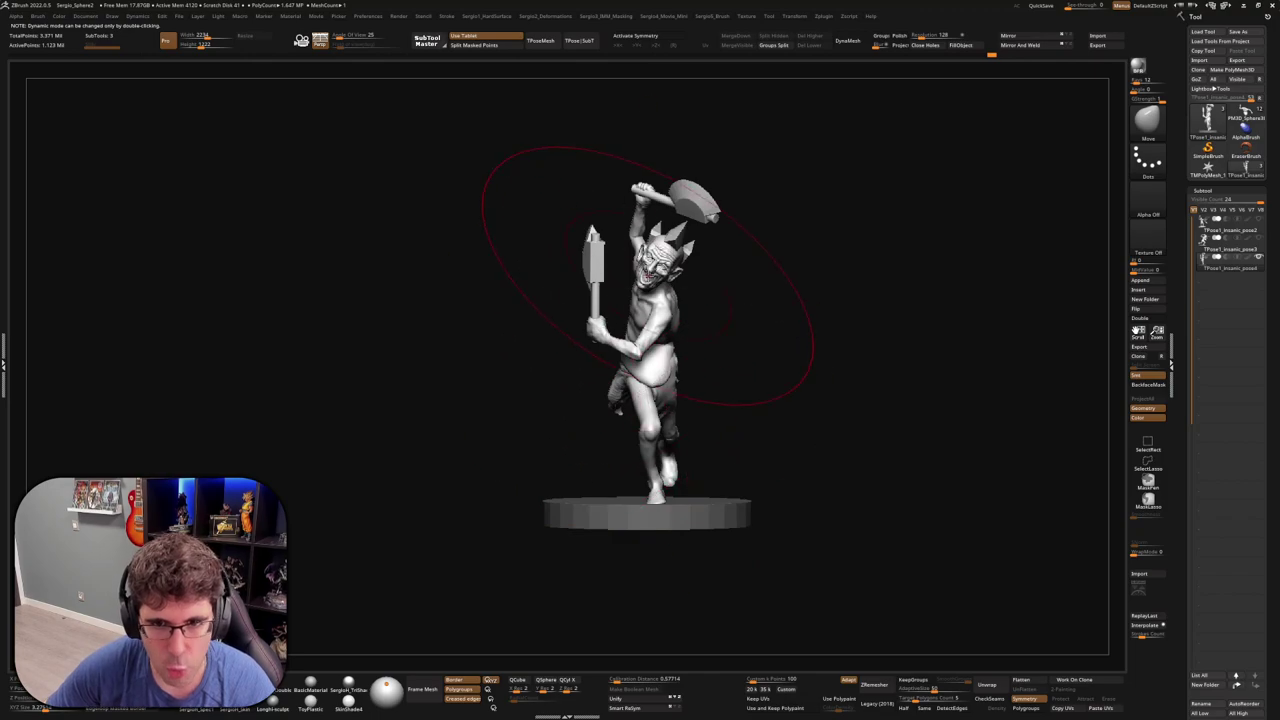
Zoom into the face and smooth the eye's iris and pupil detail
scroll(548, 303, "up", 3)
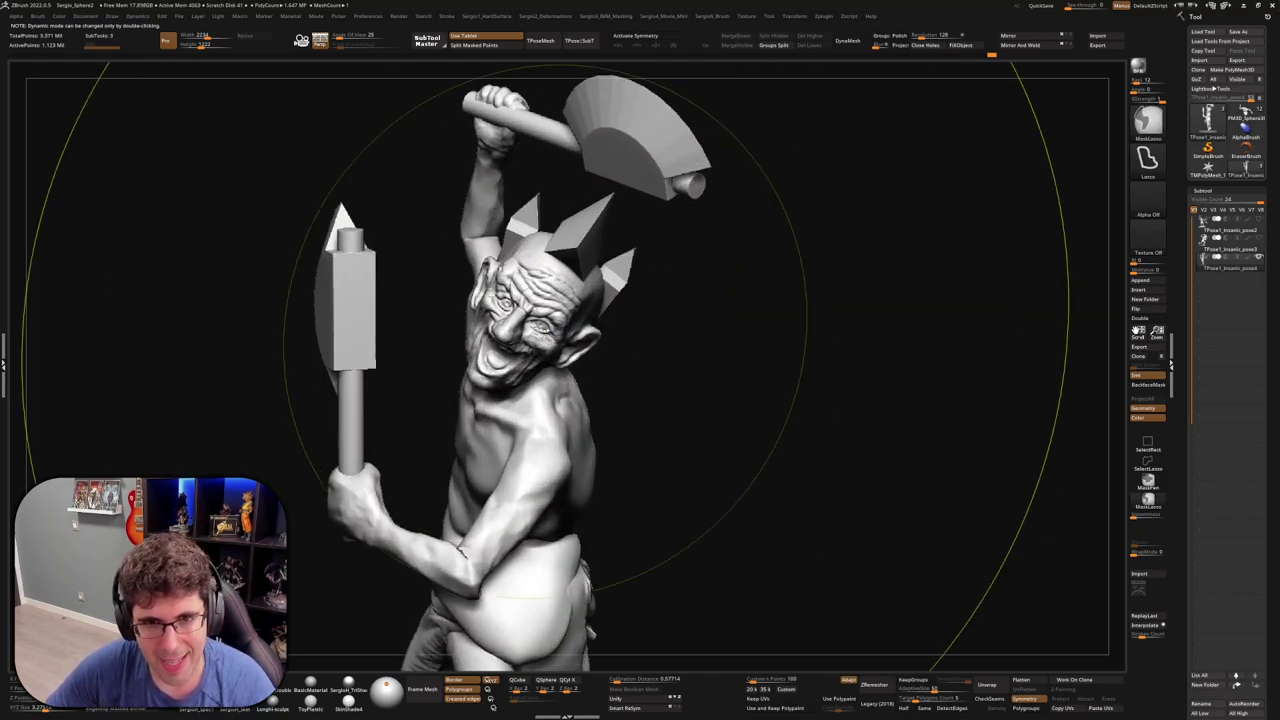
scroll(545, 315, "up", 3)
scroll(542, 330, "up", 3)
scroll(540, 348, "up", 3)
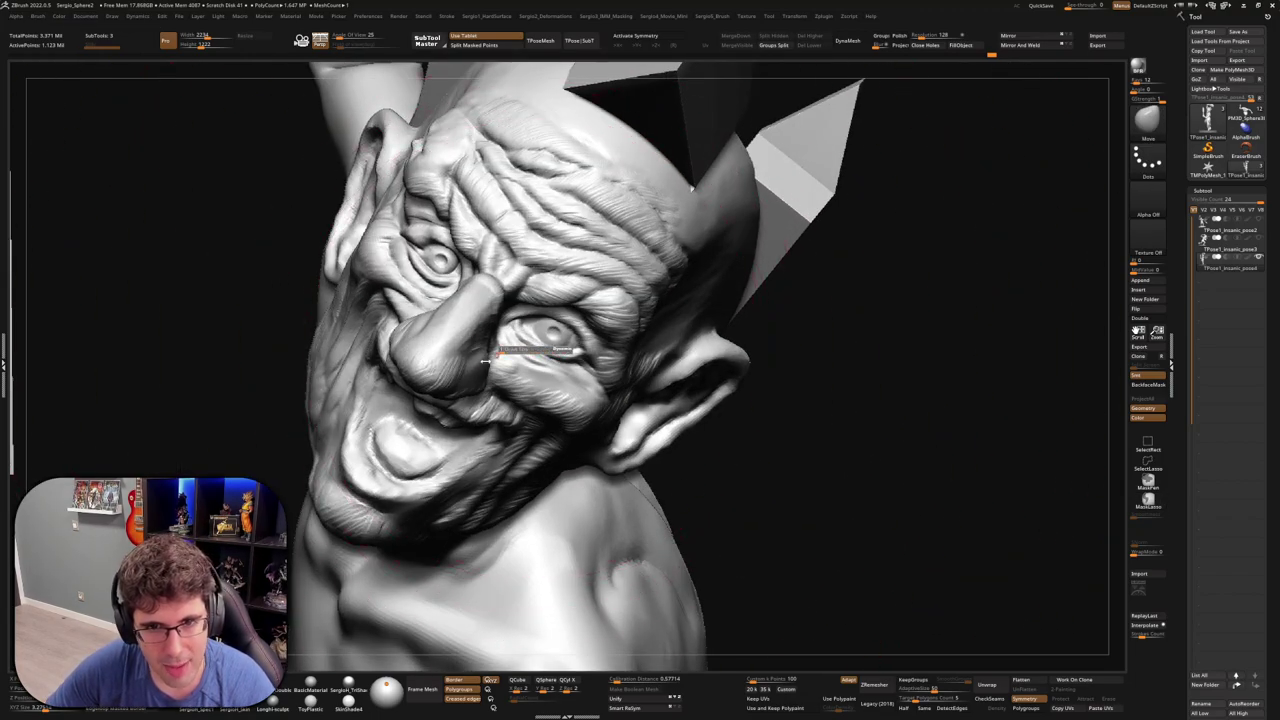
scroll(545, 360, "up", 3)
scroll(560, 375, "up", 3)
scroll(572, 388, "up", 1)
right_click_drag(575, 390, 578, 388)
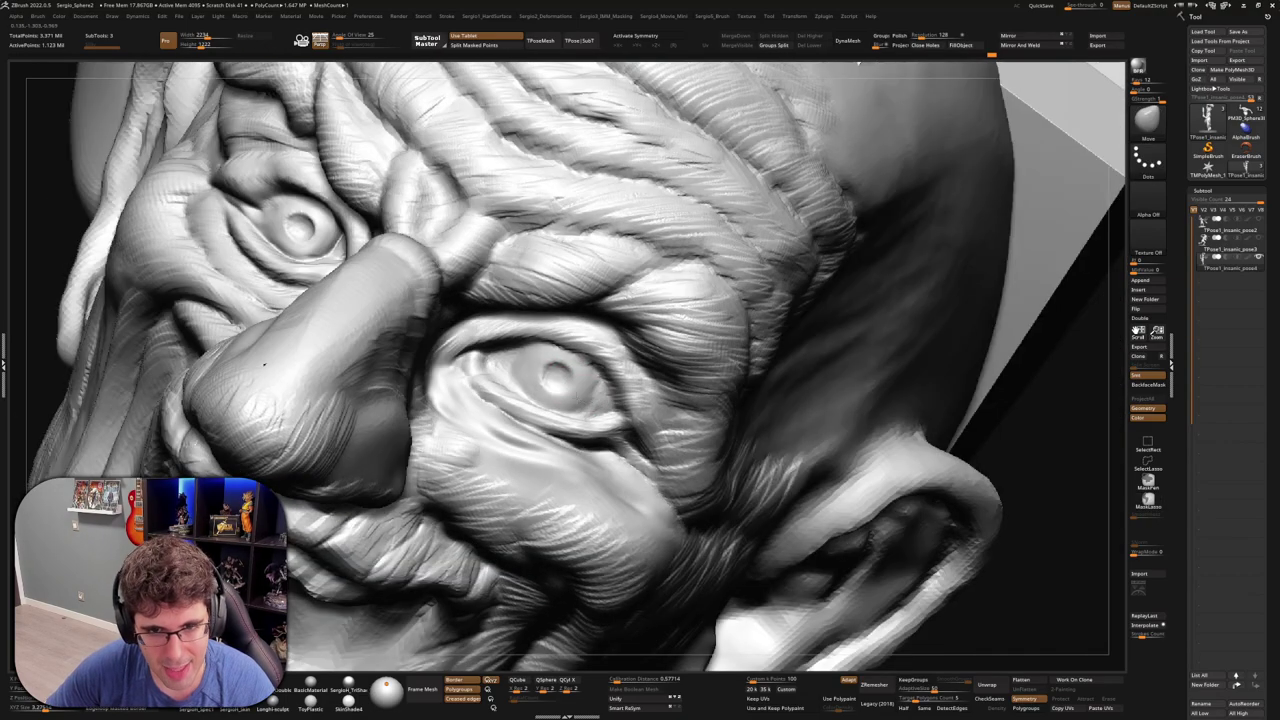
key("ctrl")
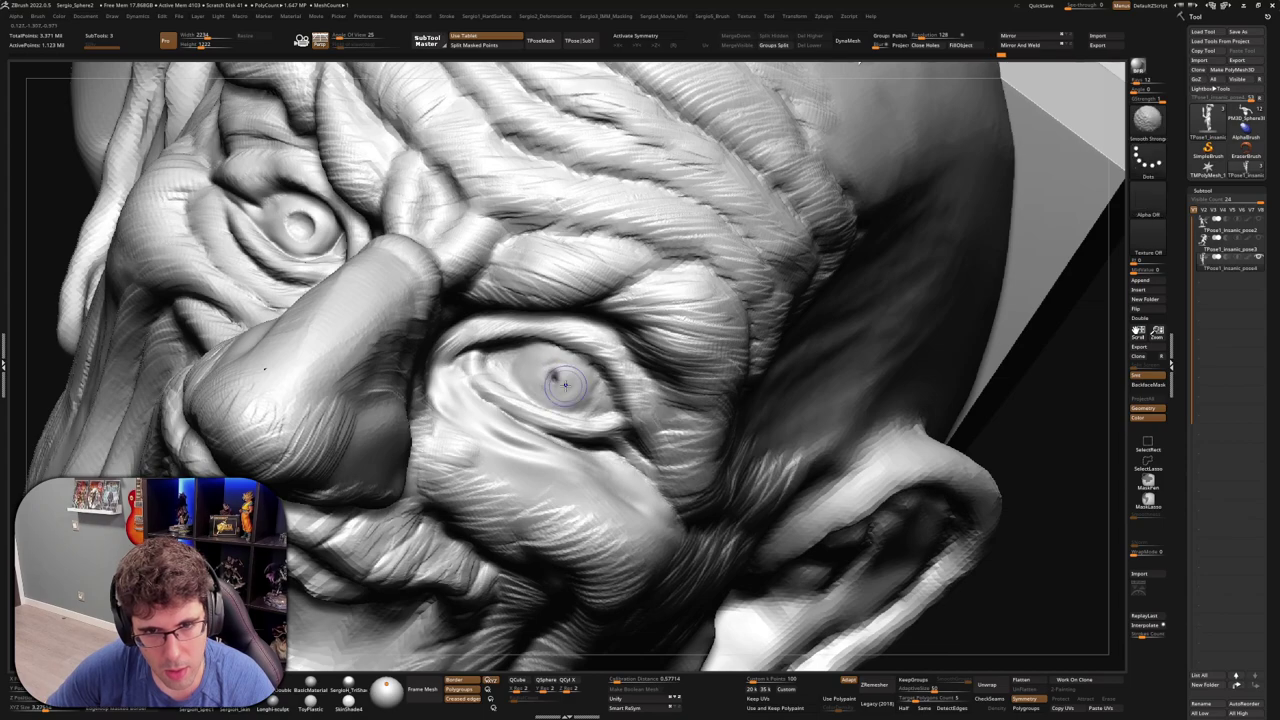
left_click_drag(557, 376, 561, 379, "shift")
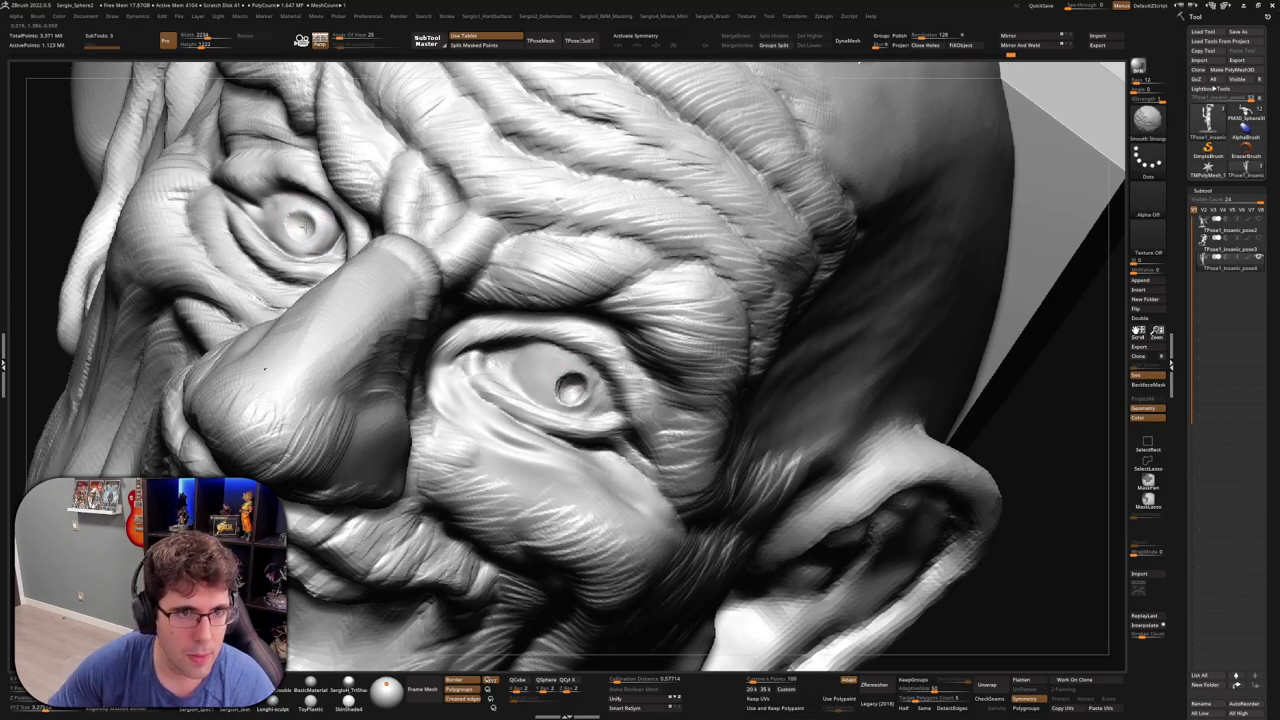
left_click_drag(292, 220, 317, 232, "shift")
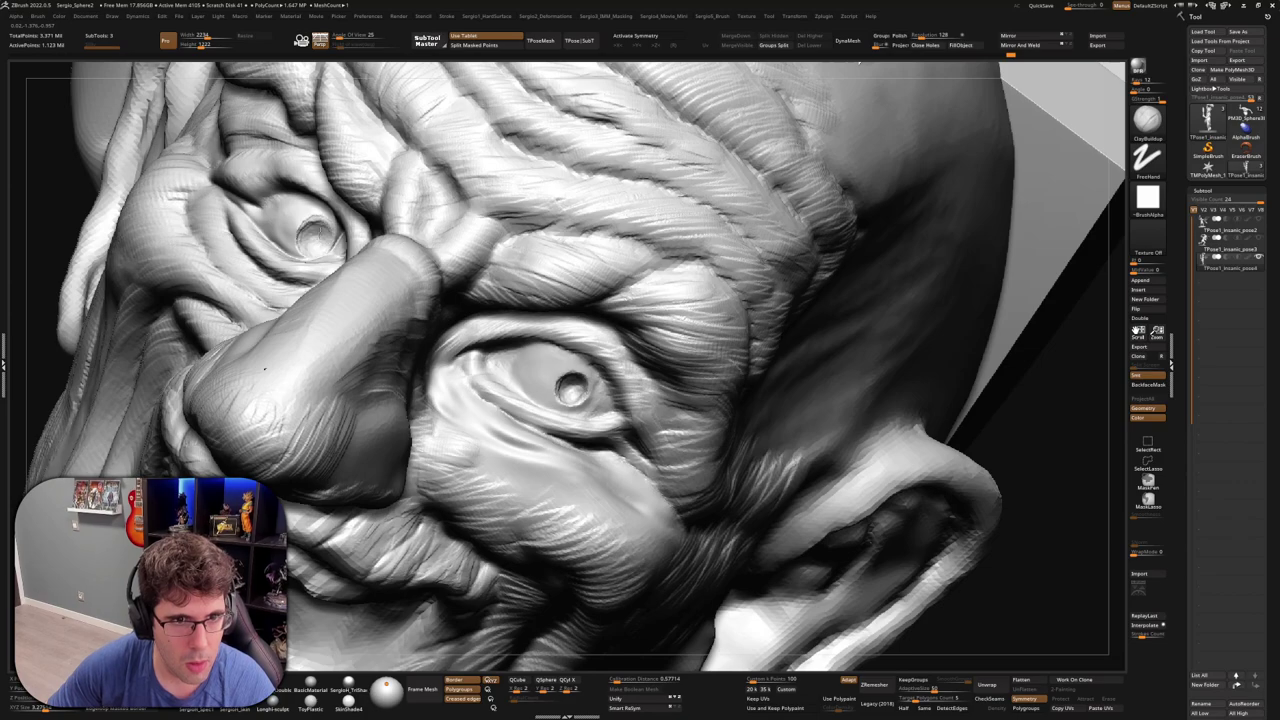
Zoom out, orbit around the figure and frame the other pose subtool in view
mouse_move(420, 343)
right_mouse_down("ctrl")
mouse_move(505, 420)
mouse_move(523, 293)
right_mouse_up("ctrl")
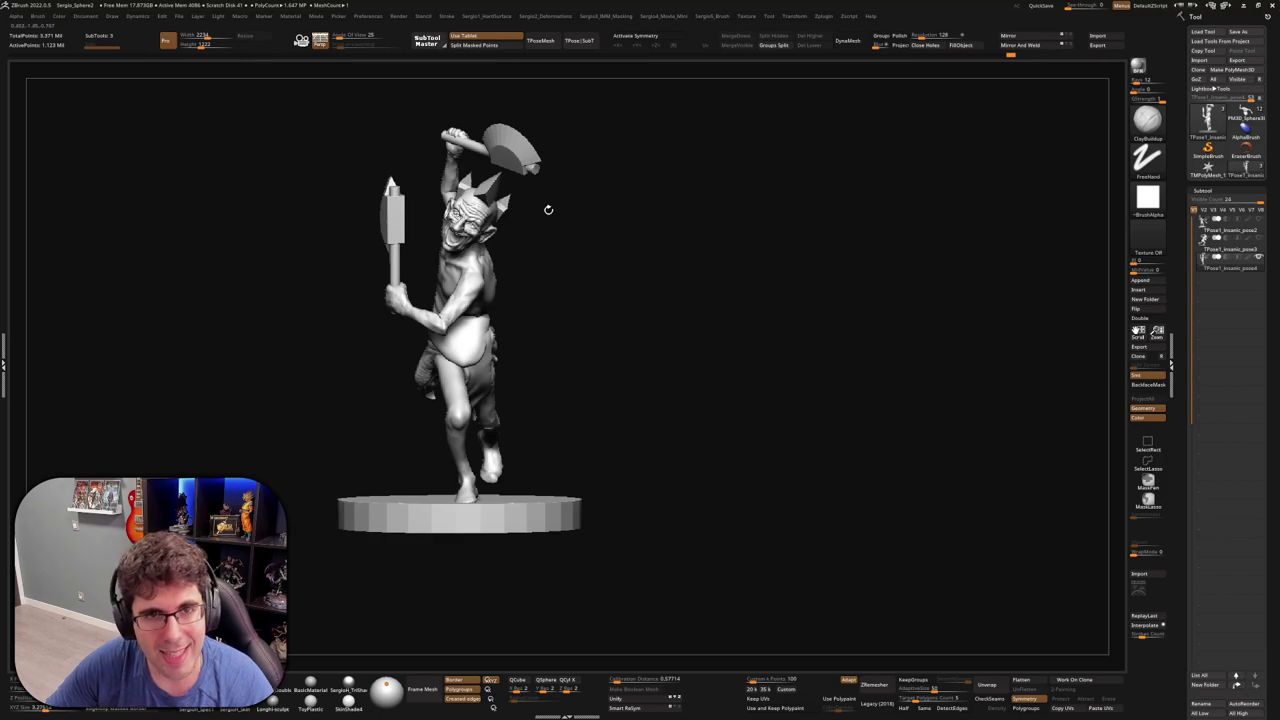
right_click_drag(548, 209, 557, 243)
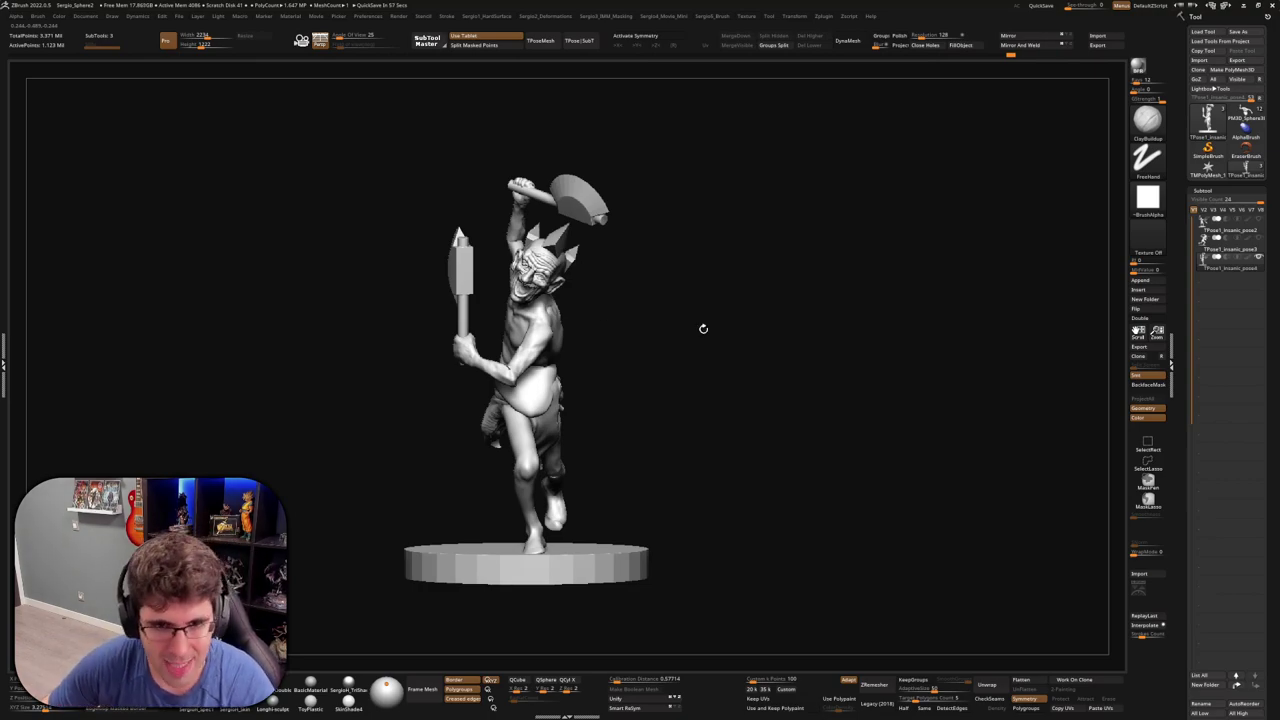
mouse_move(703, 329)
left_mouse_down()
mouse_move(743, 403)
mouse_move(639, 388)
mouse_move(584, 347)
mouse_move(583, 330)
mouse_move(646, 354)
mouse_move(674, 340)
mouse_move(654, 333)
left_mouse_up()
right_click_drag(613, 360, 613, 325, "ctrl")
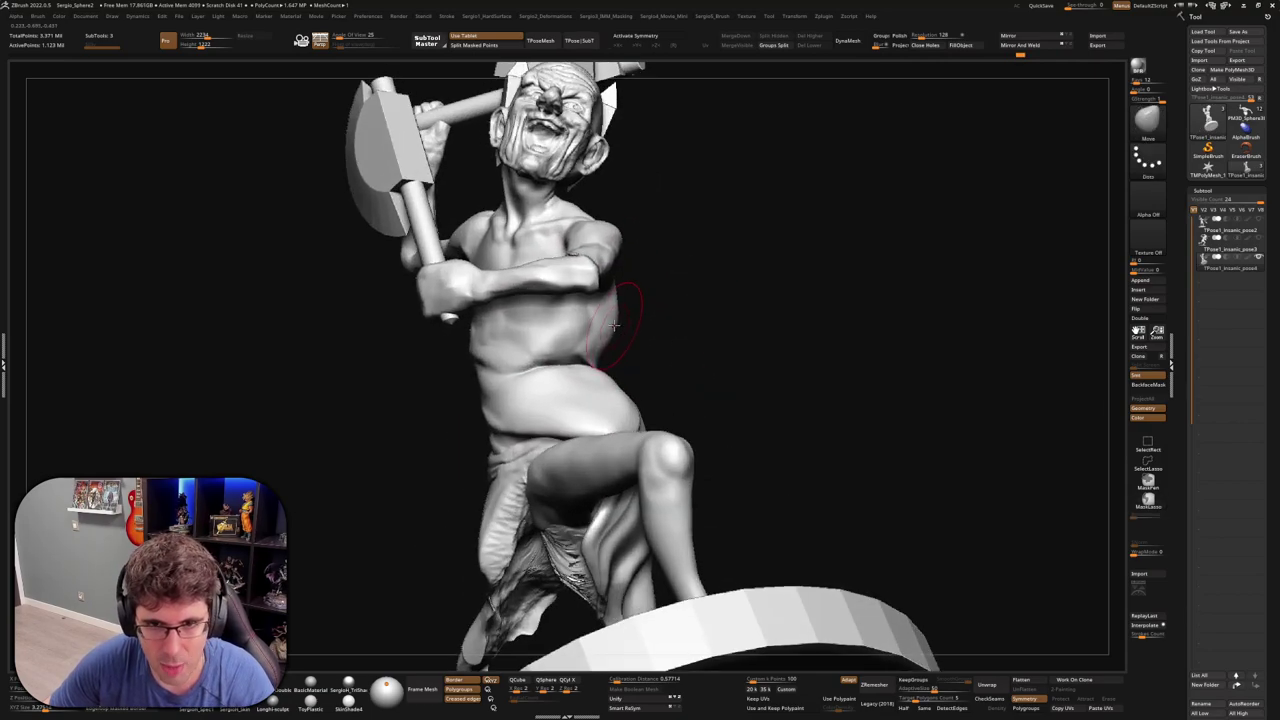
mouse_move(620, 330)
left_mouse_down()
mouse_move(630, 320)
mouse_move(618, 328)
mouse_move(632, 406)
mouse_move(683, 426)
mouse_move(660, 436)
mouse_move(691, 346)
mouse_move(730, 346)
mouse_move(700, 366)
mouse_move(784, 383)
mouse_move(708, 380)
mouse_move(734, 360)
mouse_move(751, 371)
mouse_move(700, 353)
mouse_move(692, 371)
mouse_move(794, 320)
mouse_move(762, 325)
left_mouse_up()
key("f")
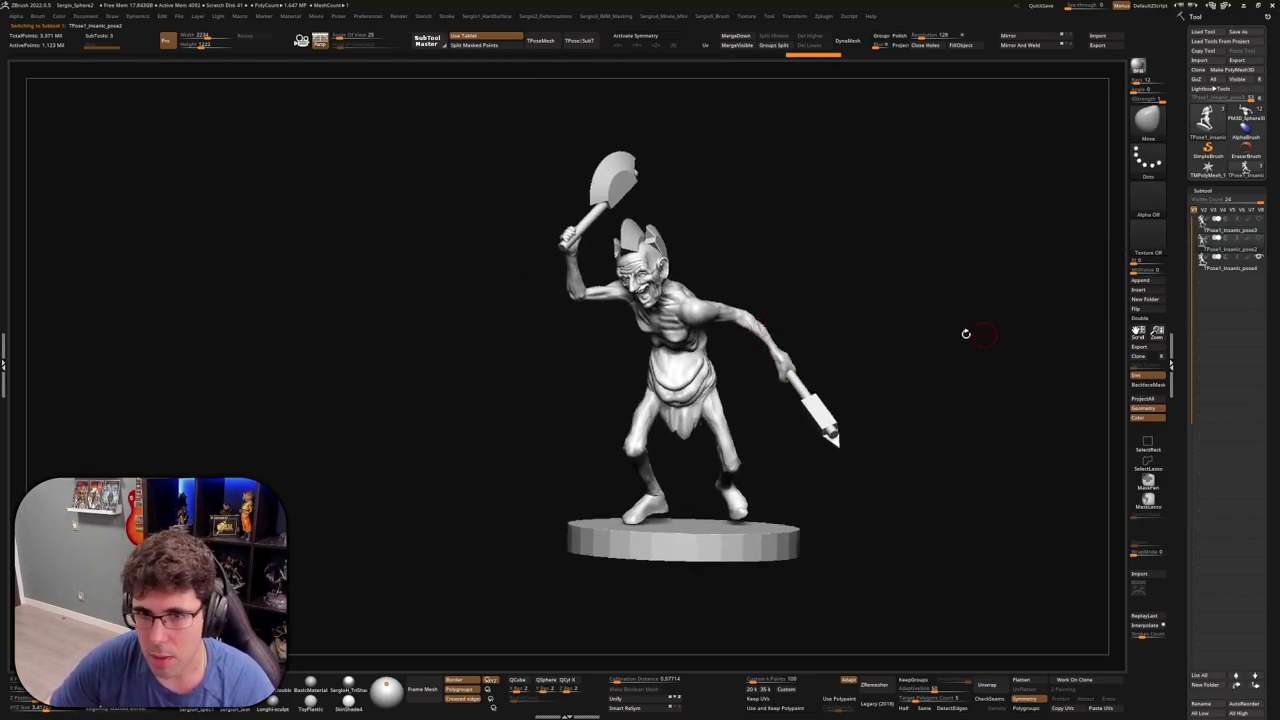
Reshape the lunging pose's back lower leg and foot with the Move brush
mouse_move(966, 331)
left_mouse_down()
mouse_move(897, 323)
mouse_move(880, 346)
mouse_move(949, 346)
mouse_move(849, 357)
mouse_move(894, 357)
mouse_move(865, 384)
left_mouse_up()
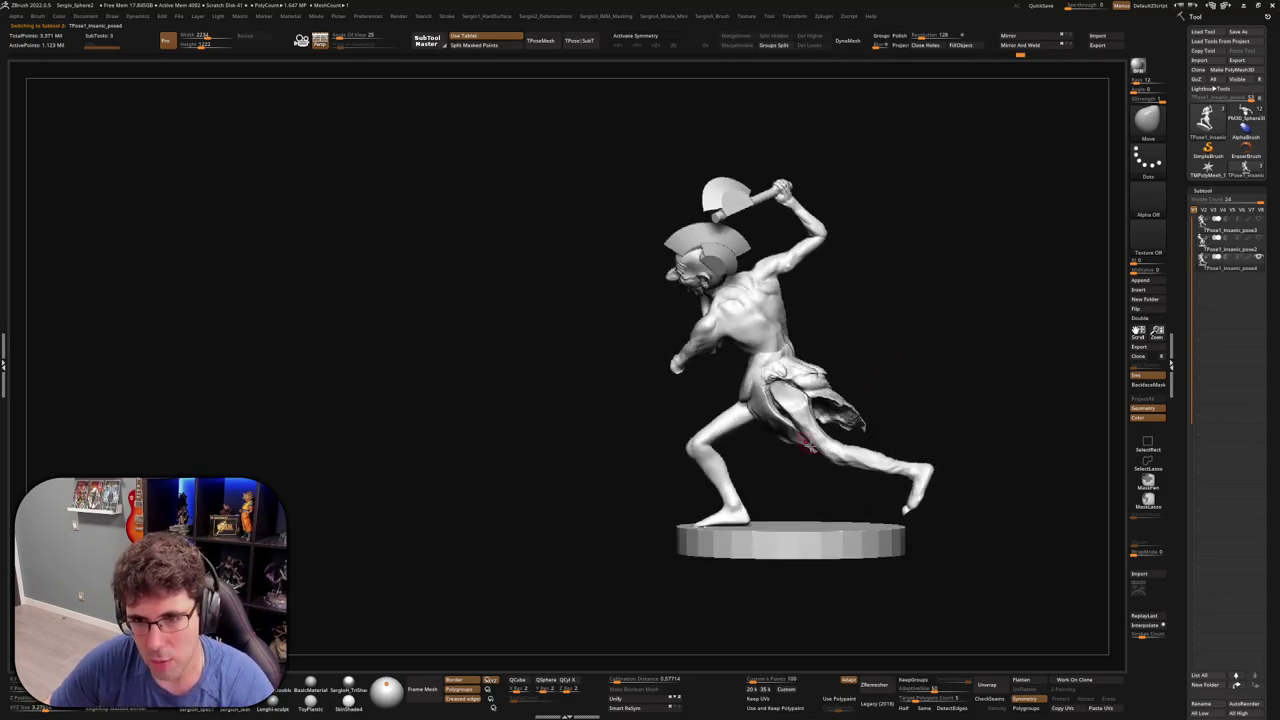
left_click_drag(810, 445, 822, 531)
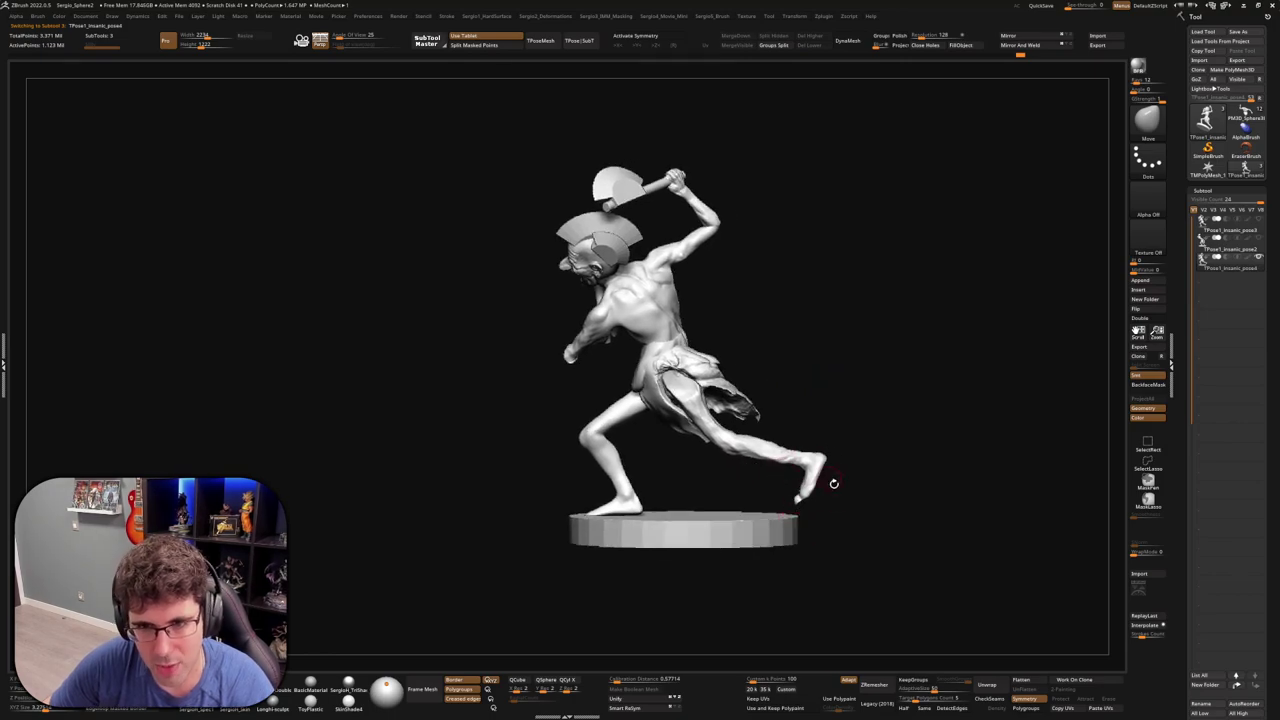
scroll(833, 483, "up", 3)
key("w")
key("q")
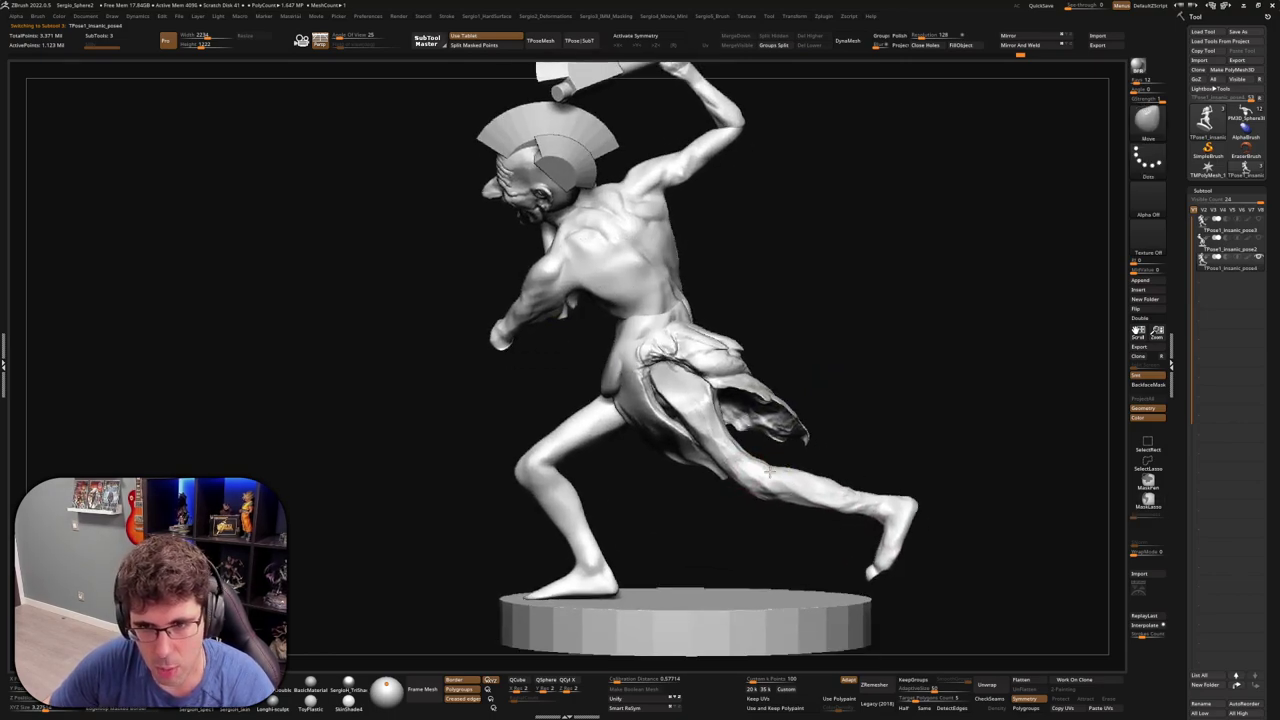
mouse_move(870, 570)
left_mouse_down("alt")
mouse_move(770, 468)
mouse_move(766, 521)
left_mouse_up("alt")
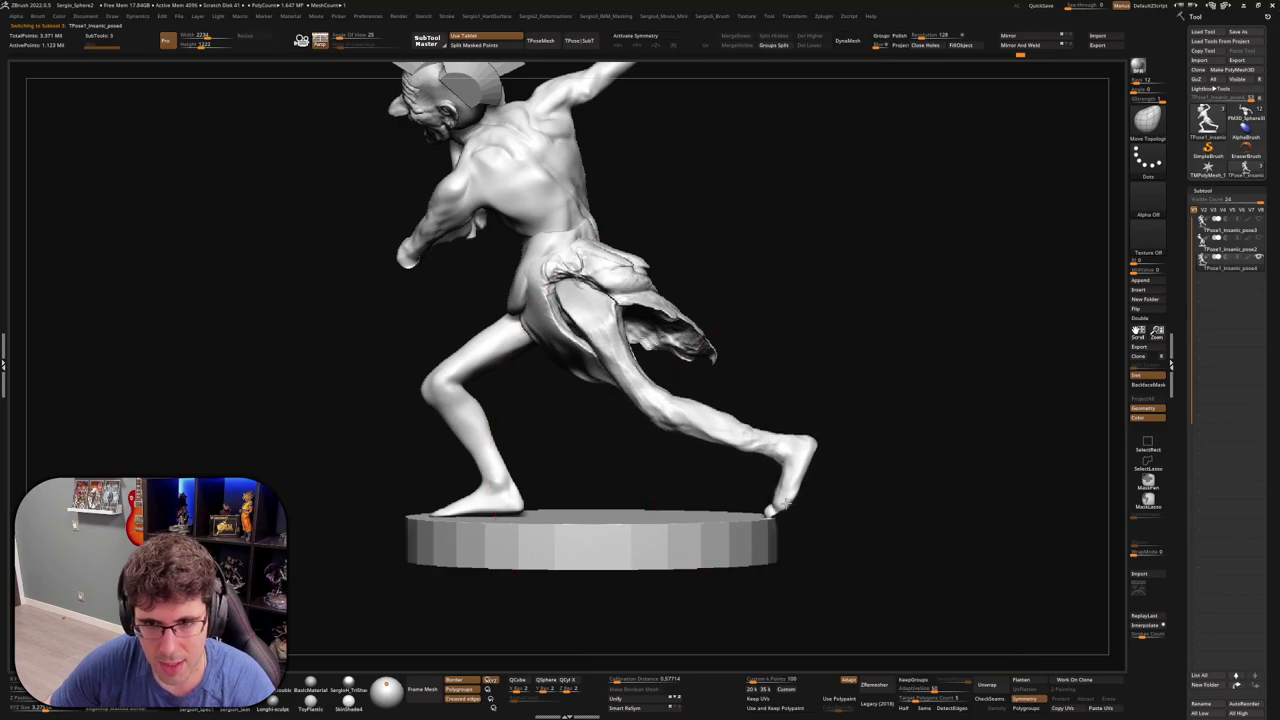
left_click_drag(731, 432, 747, 489)
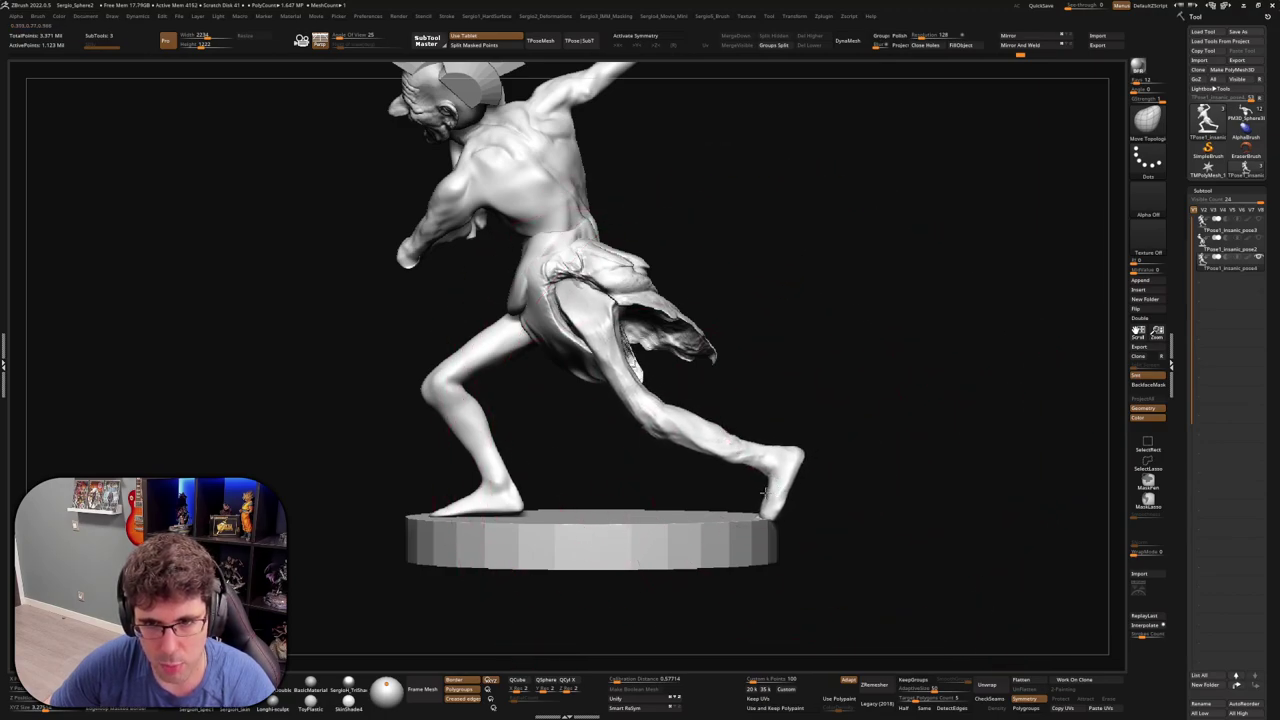
Isolate the legs, mask all but the back foot tip and scale it flatter
left_click(734, 500, "ctrl+shift")
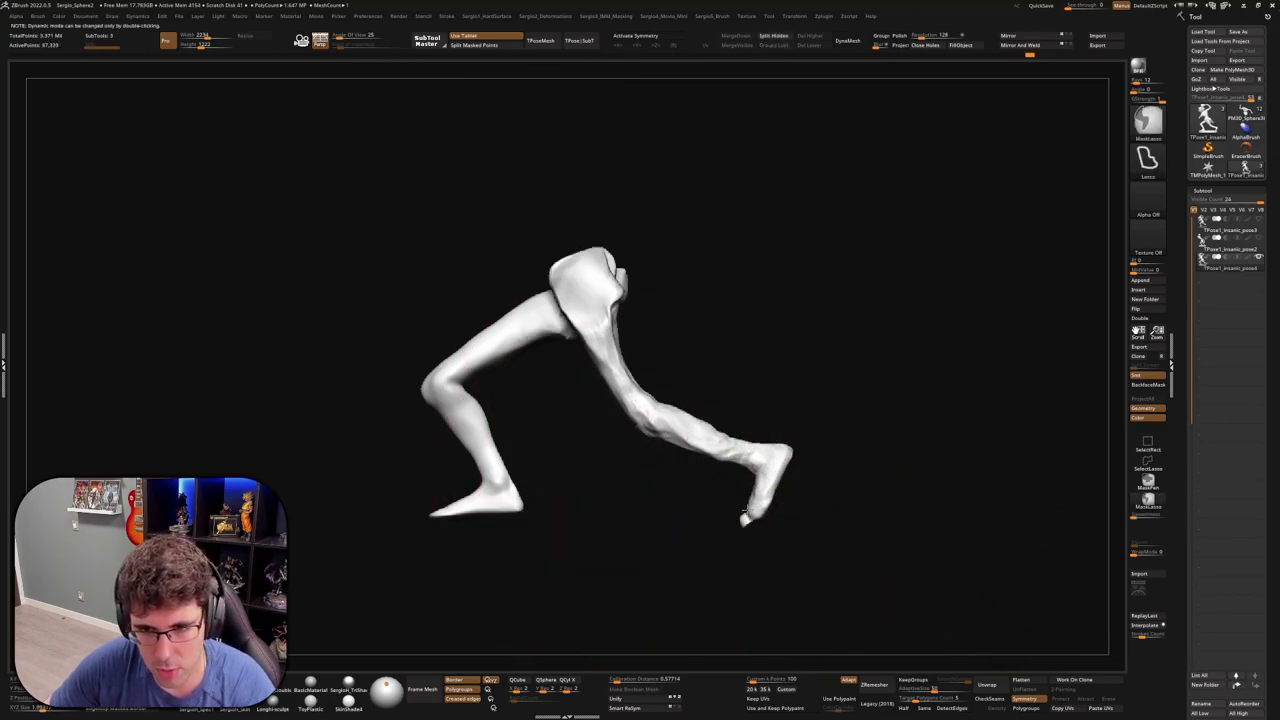
left_click(814, 549, "ctrl")
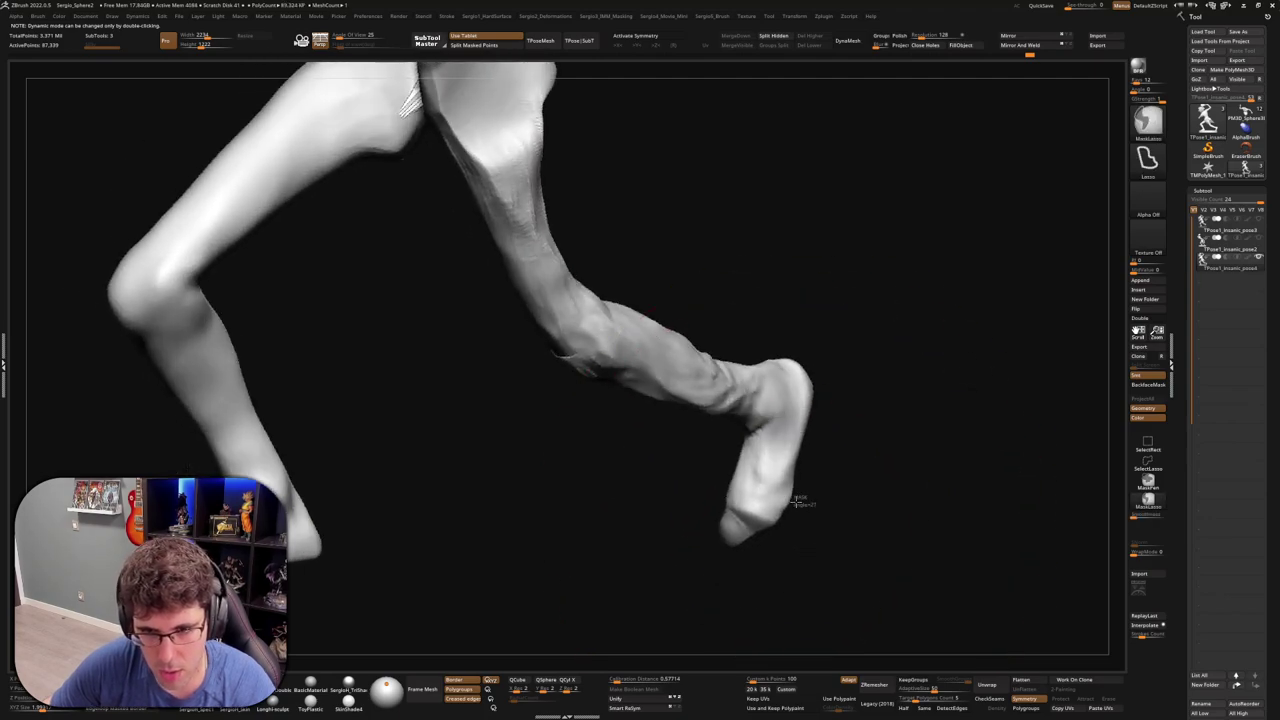
left_click(786, 566, "ctrl")
left_click_drag(768, 557, 990, 440, "ctrl")
key("w")
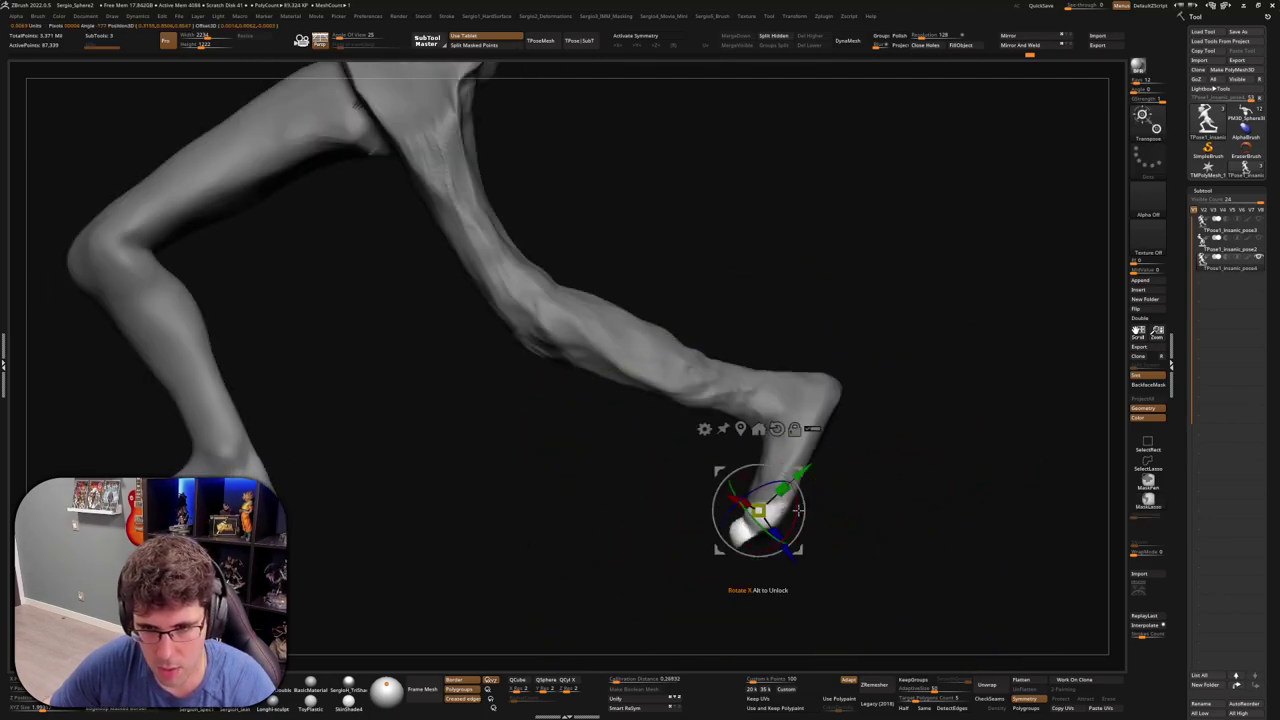
left_click_drag(758, 512, 760, 495)
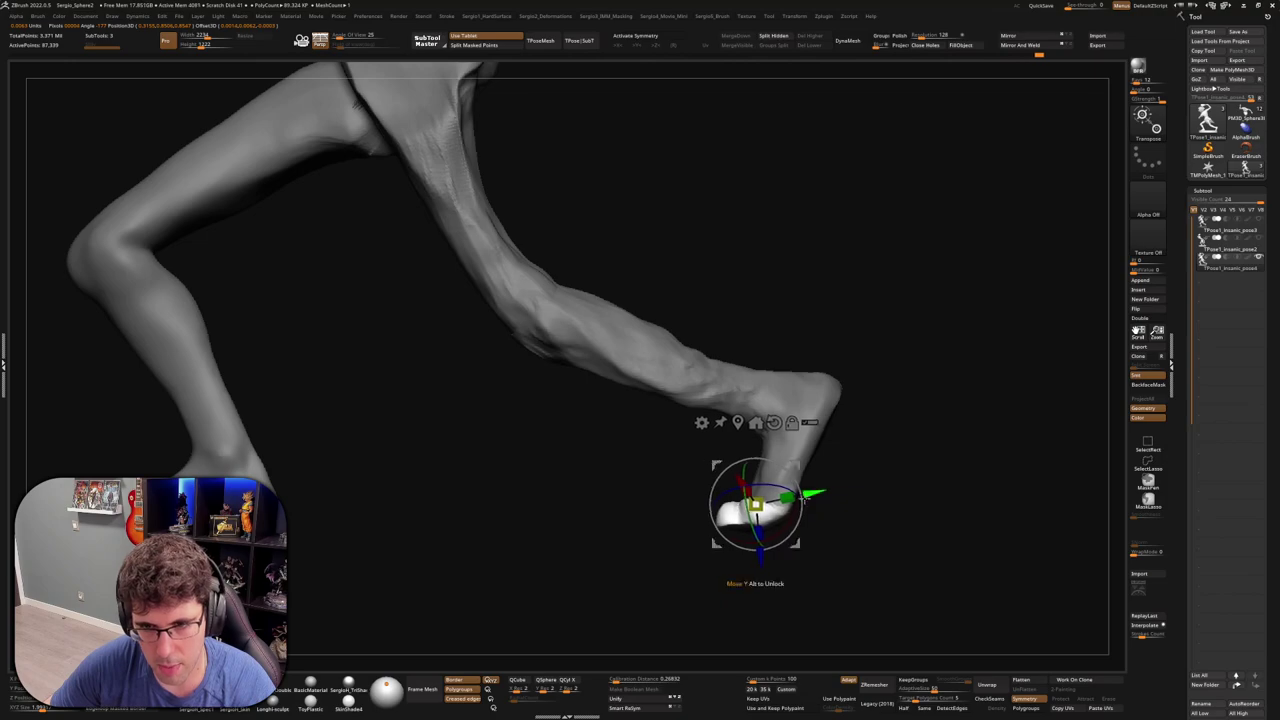
Clear the leg mask and bring the full figure back into front view
key("q")
left_click(860, 572, "ctrl")
key("f")
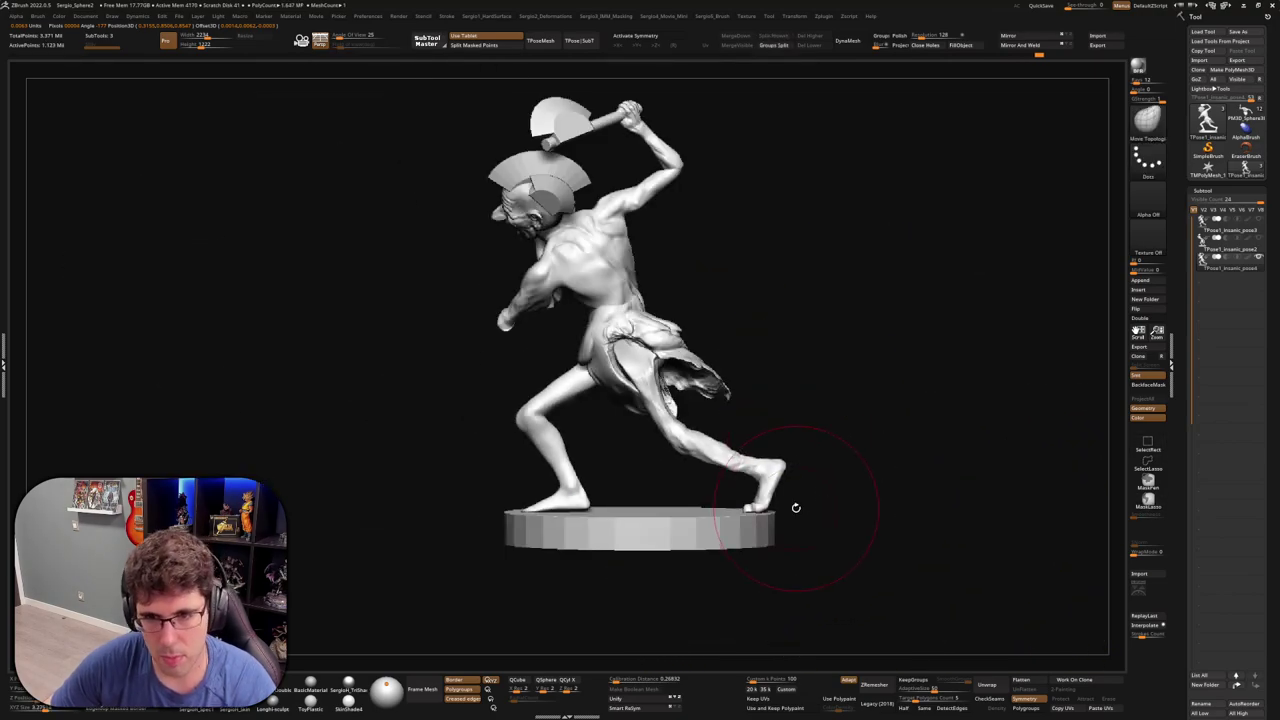
mouse_move(794, 517)
left_mouse_down("shift")
mouse_move(818, 531)
mouse_move(826, 471)
left_mouse_up("shift")
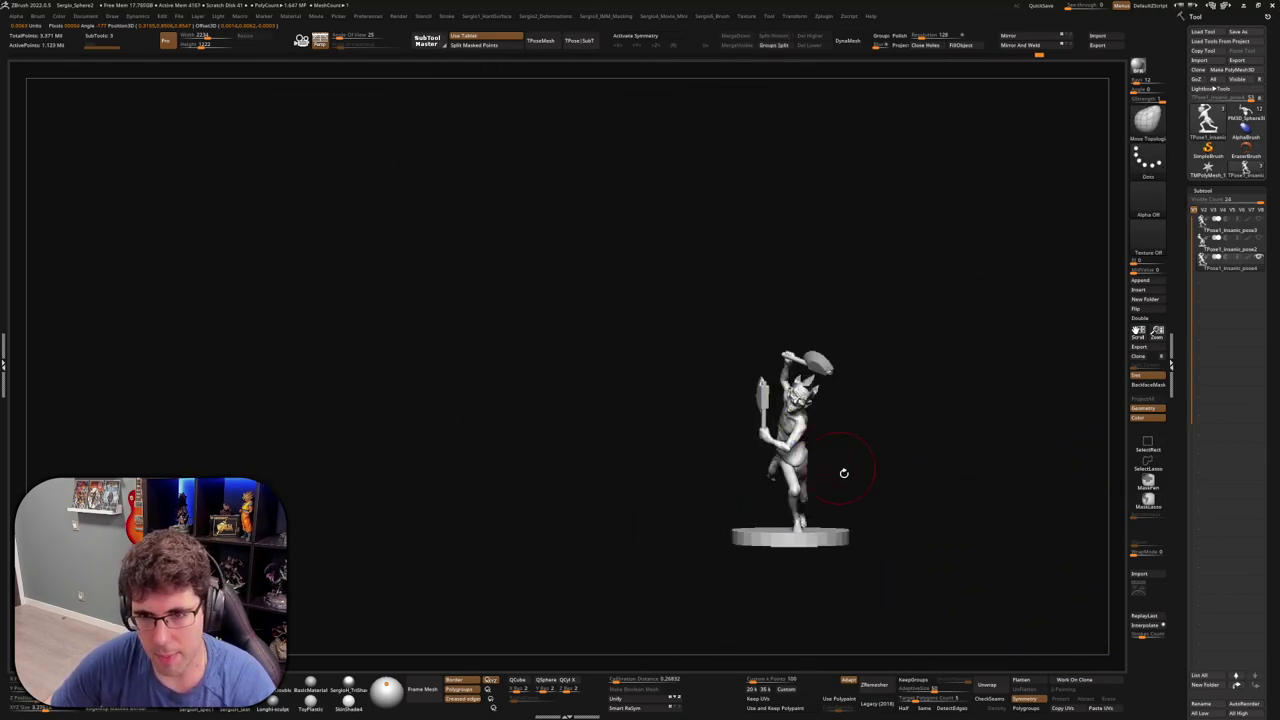
Mask the body, nudge the unmasked lower leg with Transpose, then clear the mask
key("f")
key("w")
left_click(857, 428, "ctrl")
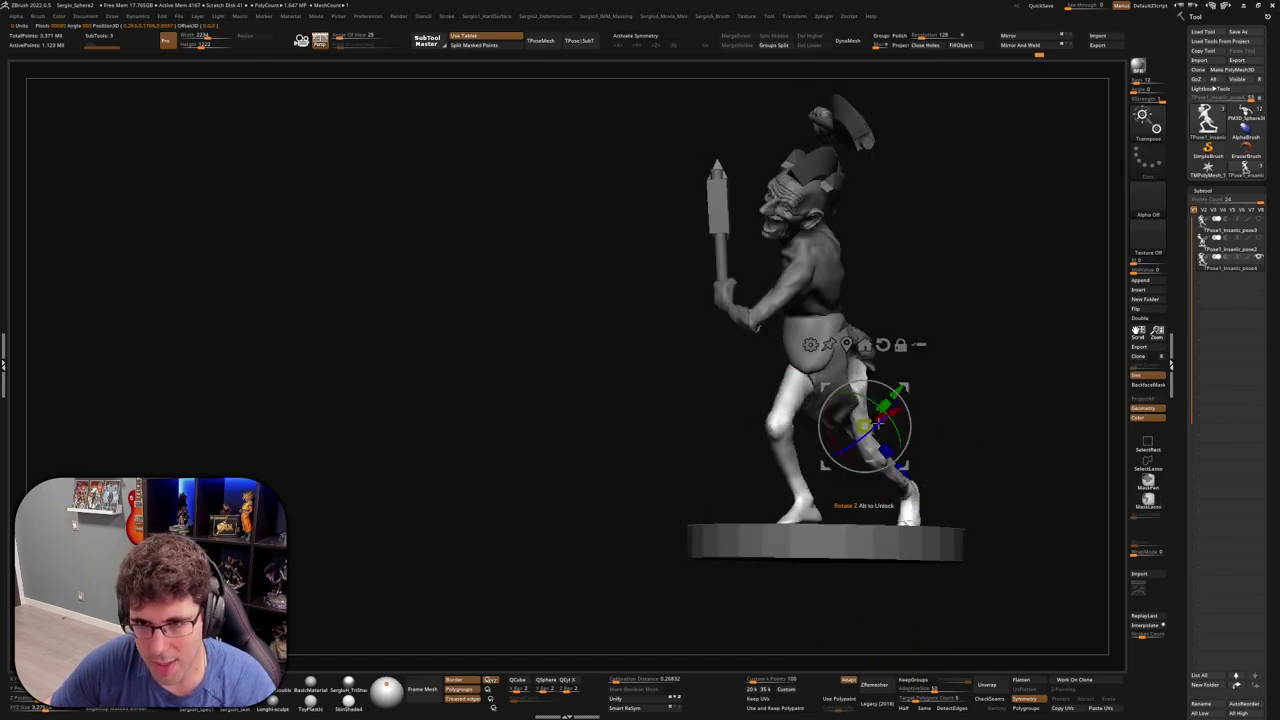
left_click_drag(1040, 420, 980, 430)
left_click_drag(856, 370, 934, 400, "shift")
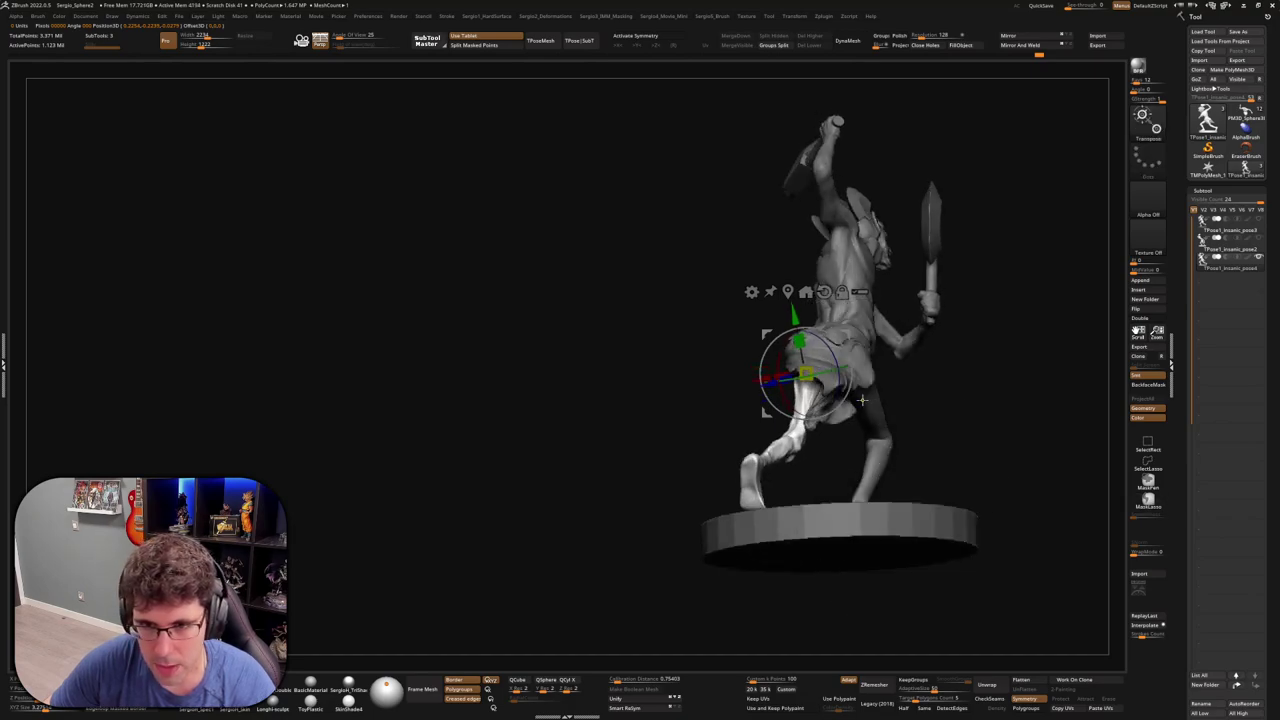
left_click_drag(834, 443, 815, 430, "shift")
left_click_drag(852, 392, 857, 387)
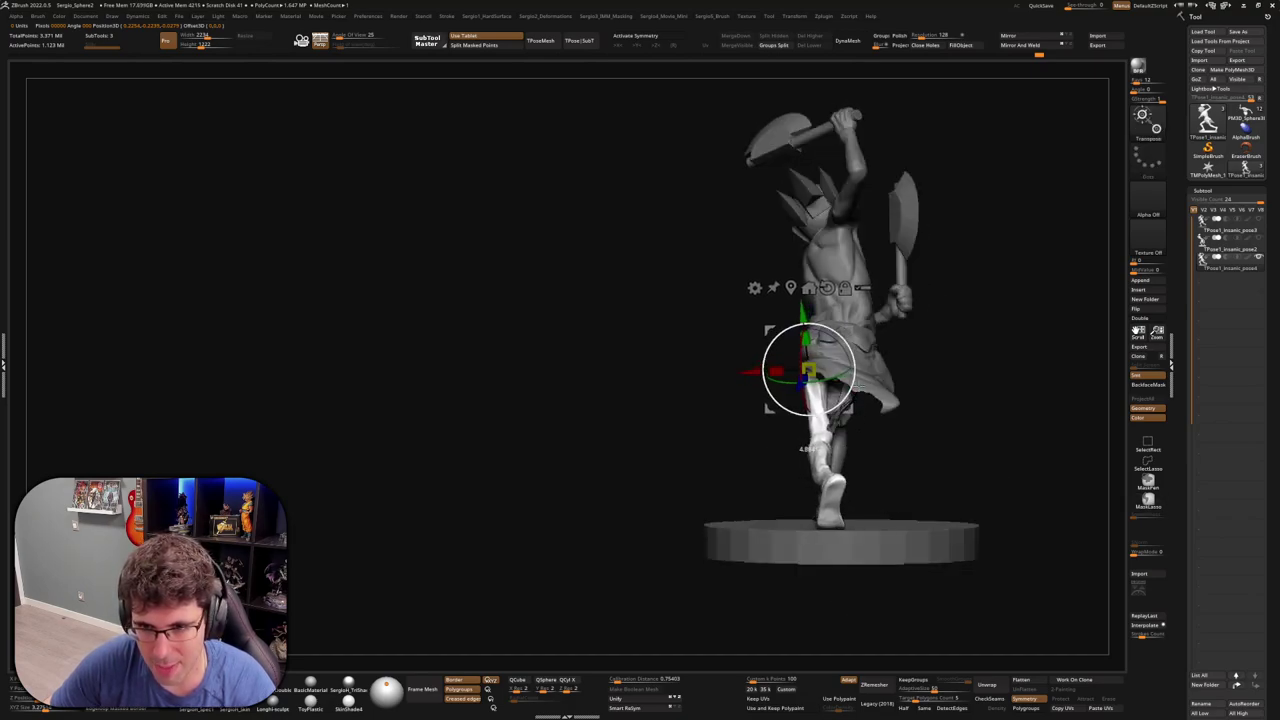
left_click_drag(700, 470, 906, 476)
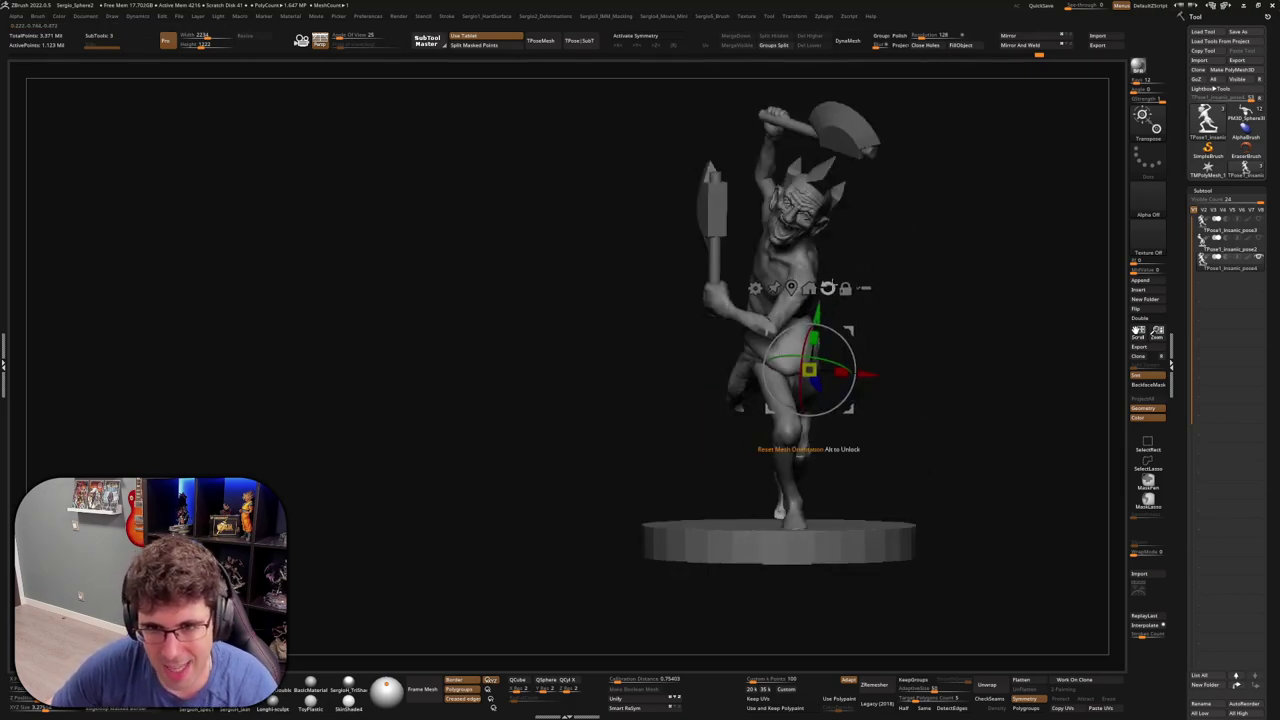
key("ctrl+z")
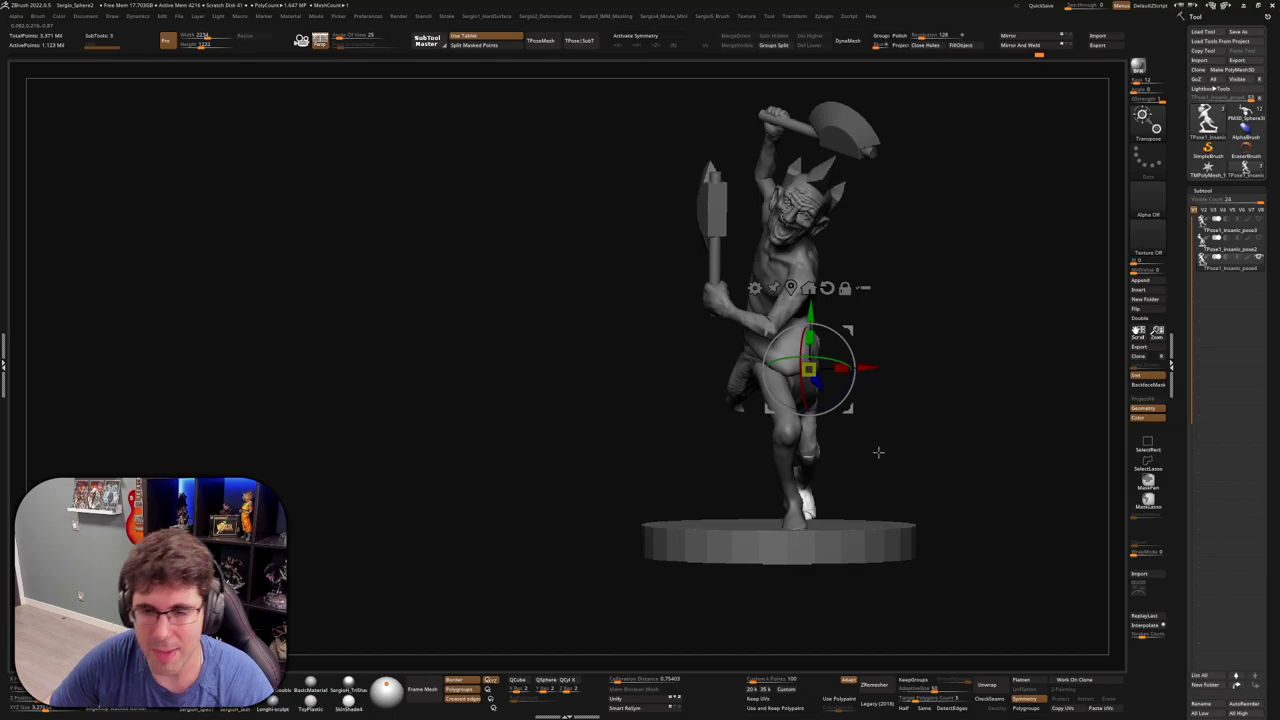
key("q")
mouse_move(880, 414)
left_mouse_down("ctrl")
mouse_move(793, 402)
mouse_move(738, 446)
mouse_move(731, 418)
mouse_move(771, 476)
mouse_move(720, 420)
left_mouse_up("ctrl")
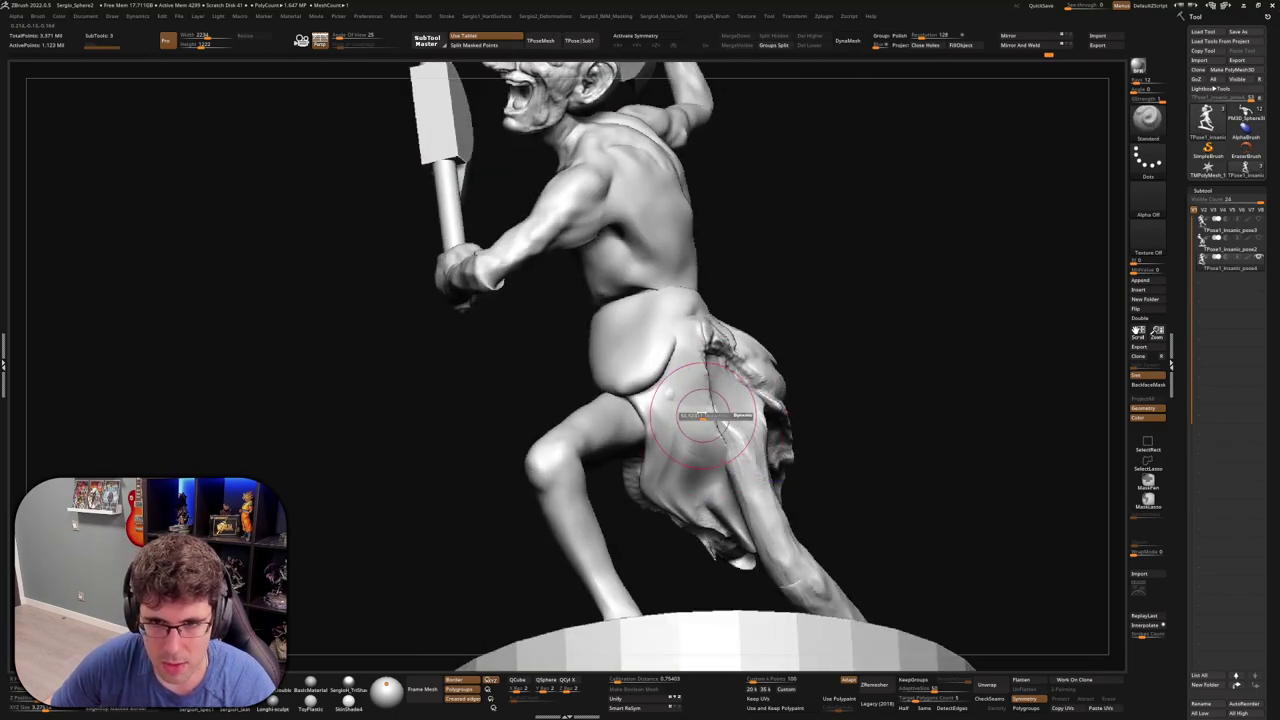
key("f")
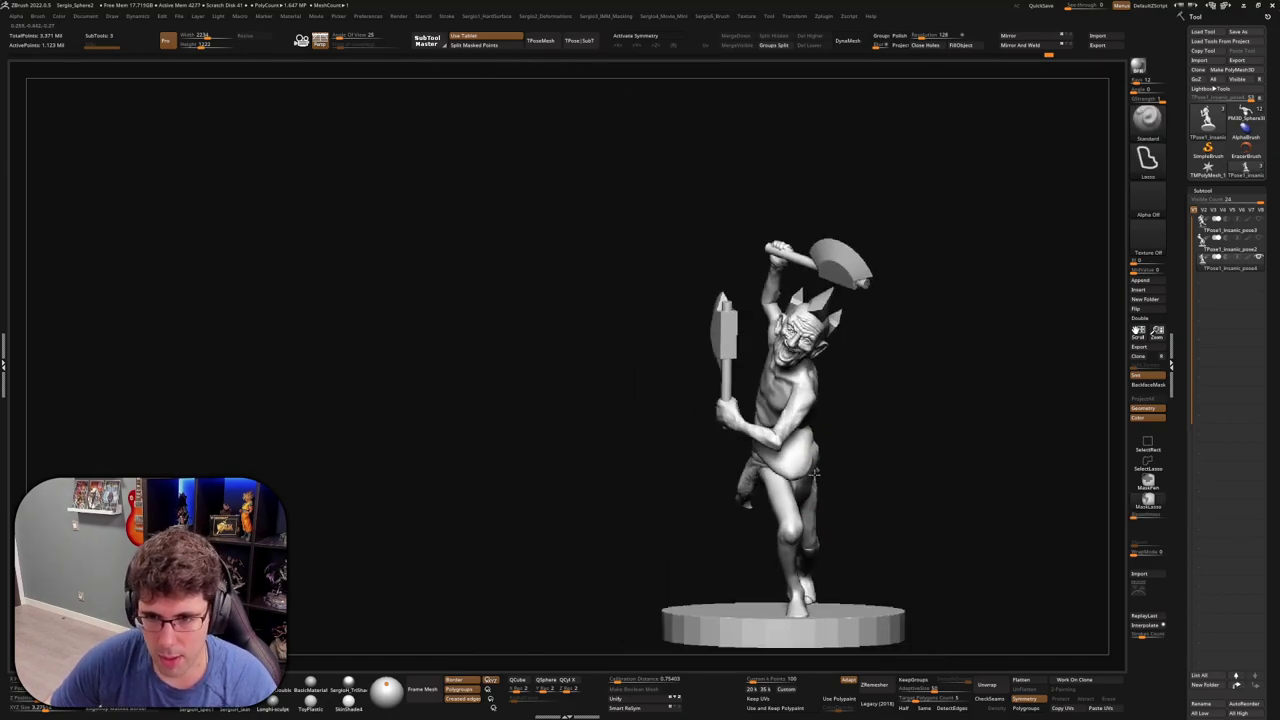
left_click_drag(730, 323, 857, 534)
key("f")
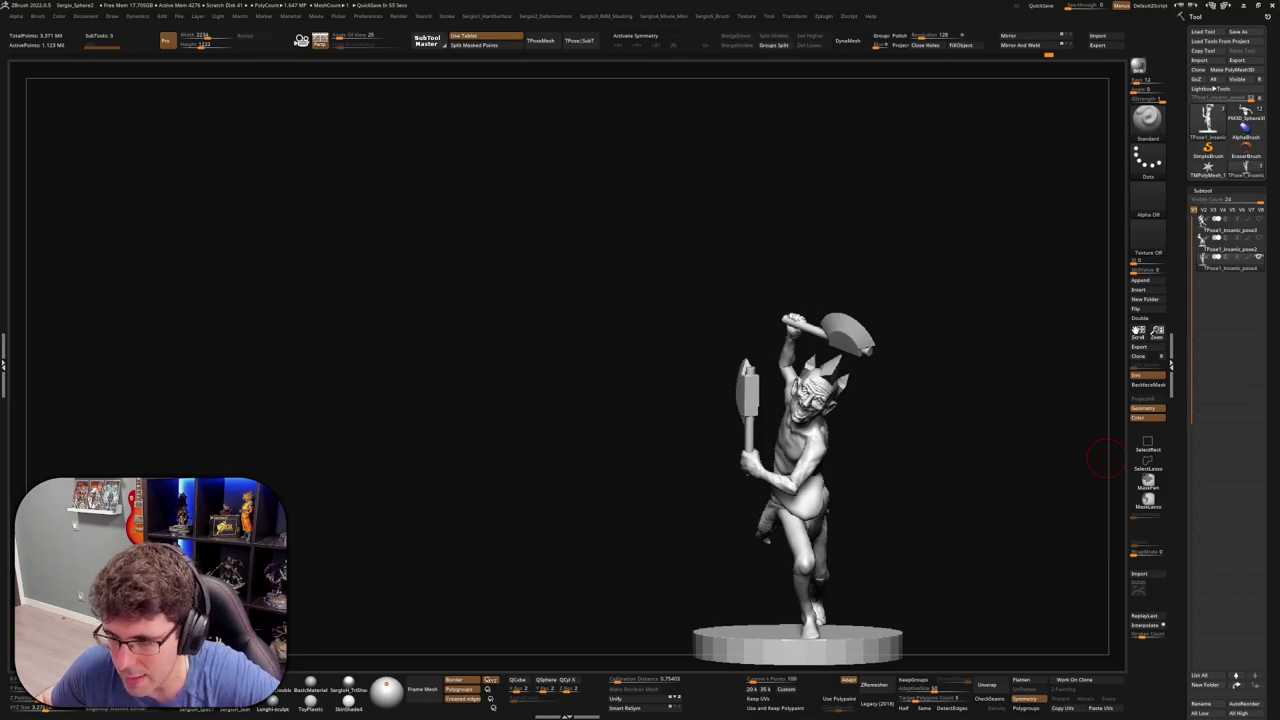
mouse_move(930, 521)
left_mouse_down()
mouse_move(1003, 513)
mouse_move(903, 517)
mouse_move(911, 491)
mouse_move(928, 499)
left_mouse_up()
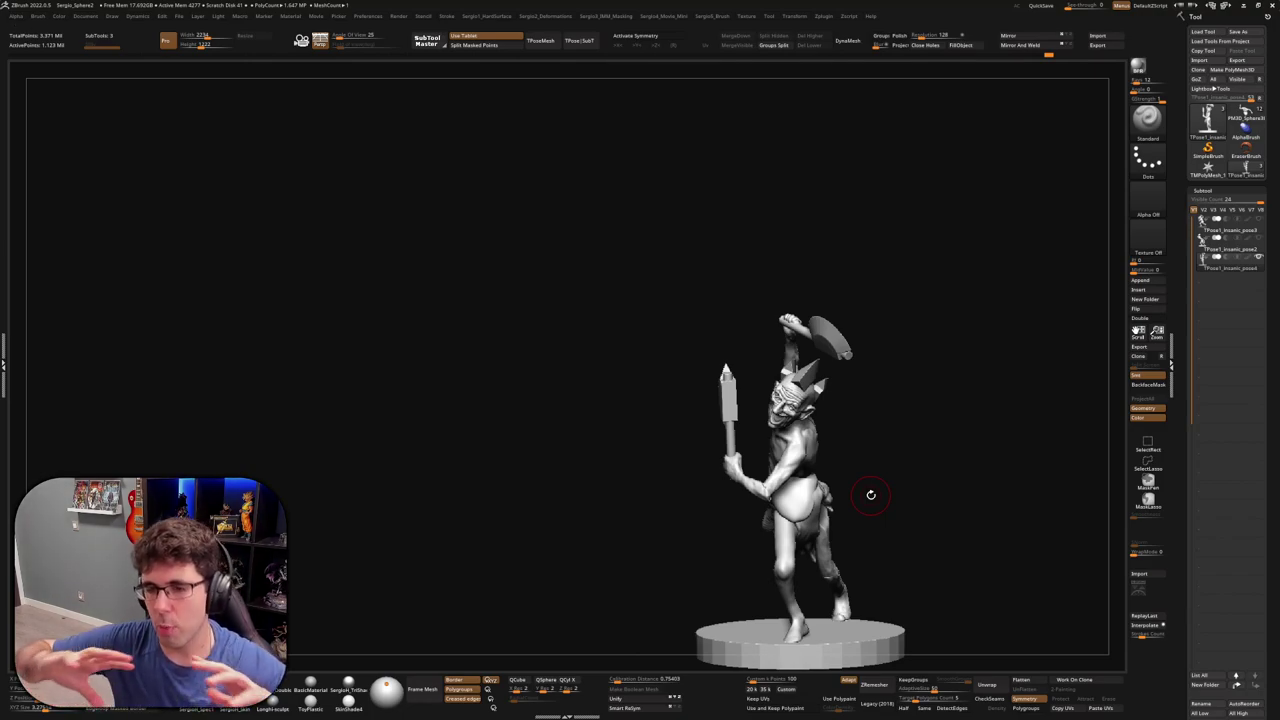
left_click_drag(864, 497, 871, 500)
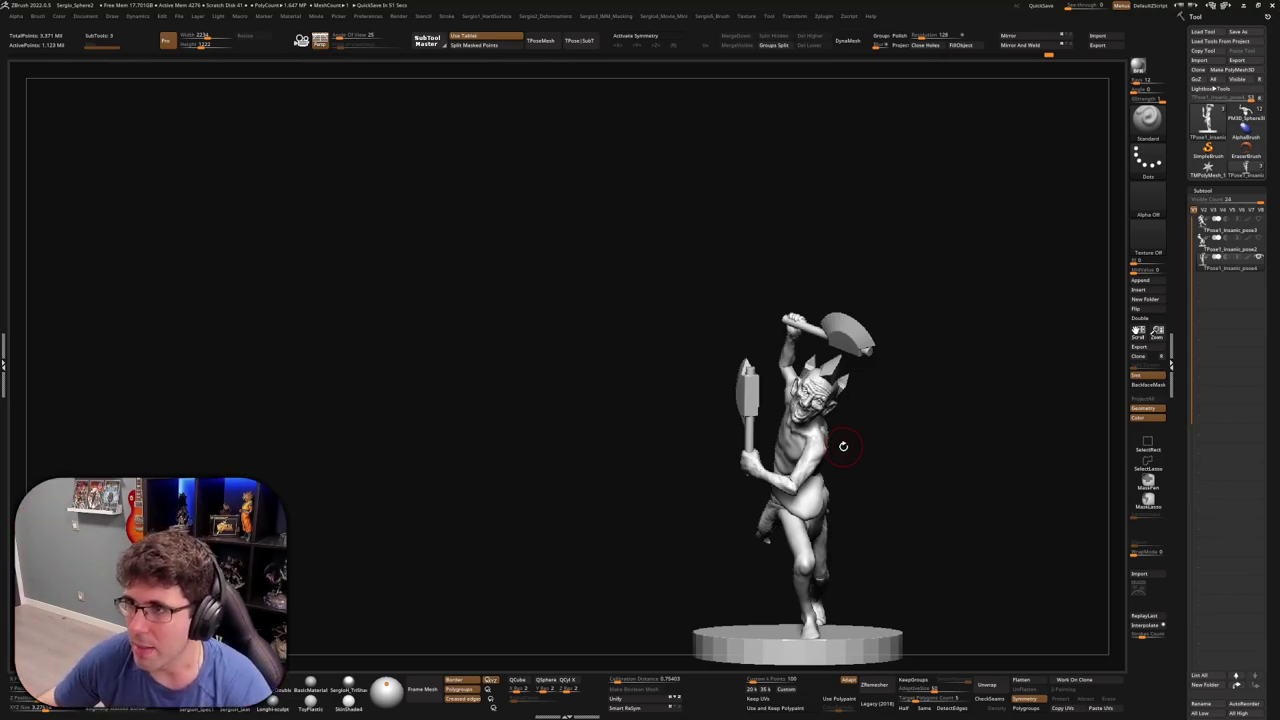
mouse_move(818, 458)
right_mouse_down()
mouse_move(878, 456)
mouse_move(903, 475)
mouse_move(808, 455)
mouse_move(812, 280)
mouse_move(800, 568)
right_mouse_up()
mouse_move(803, 490)
right_mouse_down()
mouse_move(758, 480)
mouse_move(800, 470)
mouse_move(686, 480)
mouse_move(752, 517)
mouse_move(650, 490)
mouse_move(666, 486)
mouse_move(684, 508)
mouse_move(745, 445)
mouse_move(700, 512)
right_mouse_up()
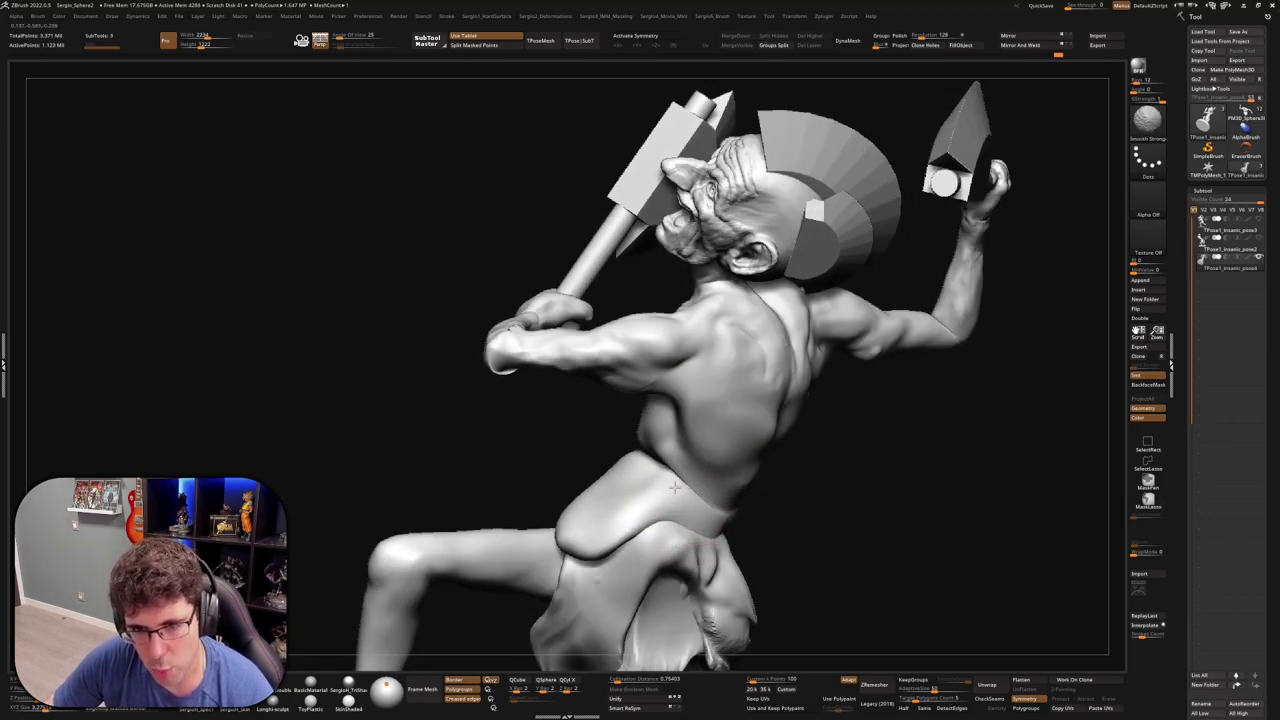
Carve the hip crease with DamStandard and soften it with Clay from behind
left_click_drag(708, 495, 657, 484)
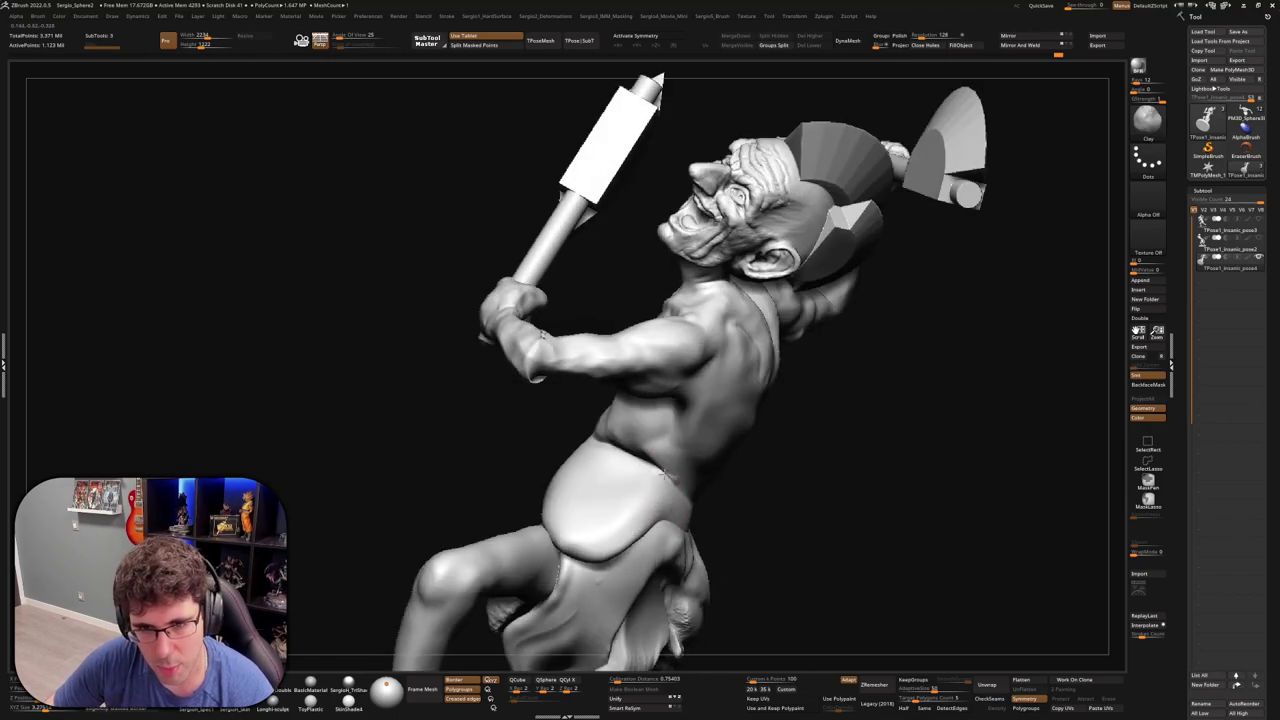
key("b")
key("d")
key("s")
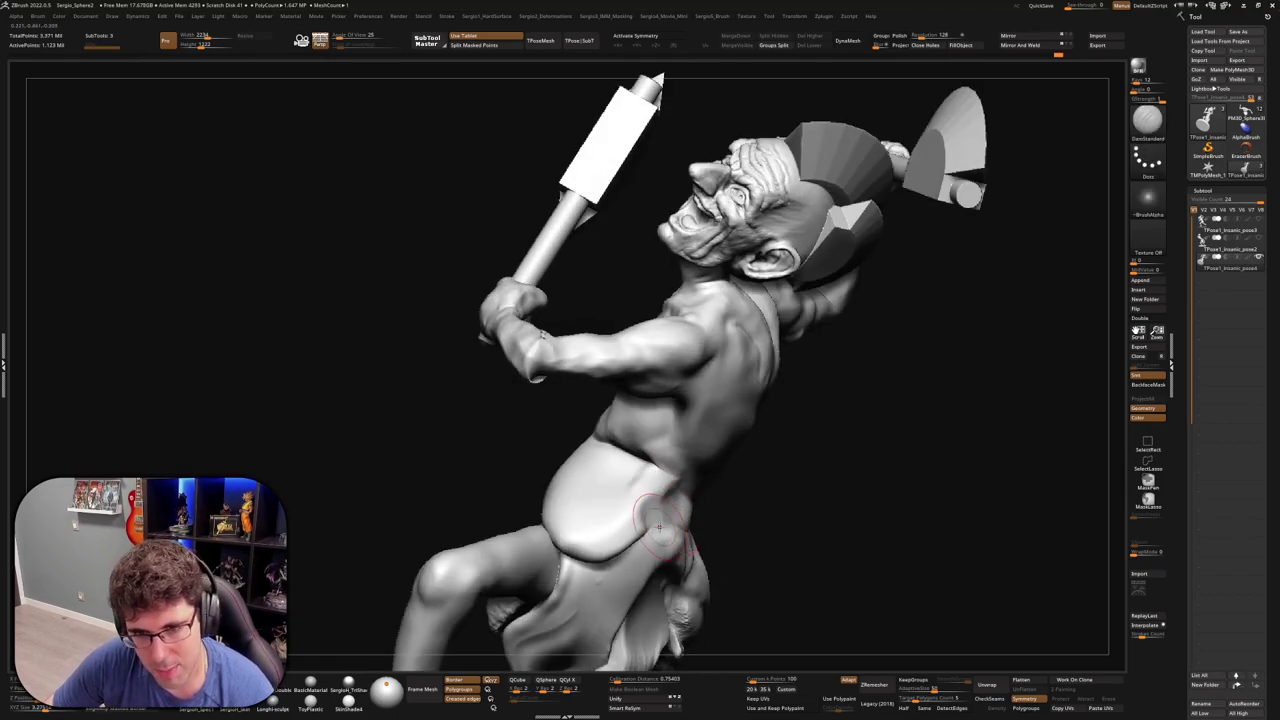
mouse_move(709, 526)
right_mouse_down()
mouse_move(668, 521)
mouse_move(630, 490)
right_mouse_up()
key("b")
key("c")
key("l")
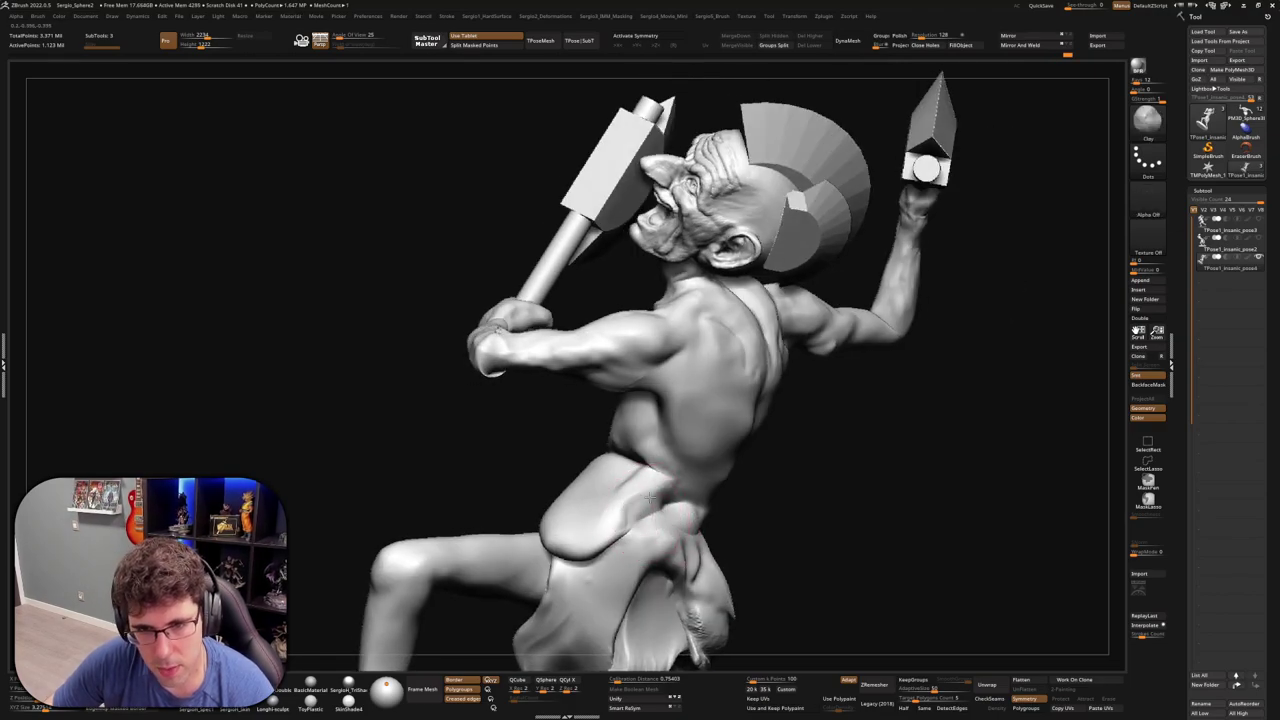
left_click_drag(643, 508, 643, 472, "shift")
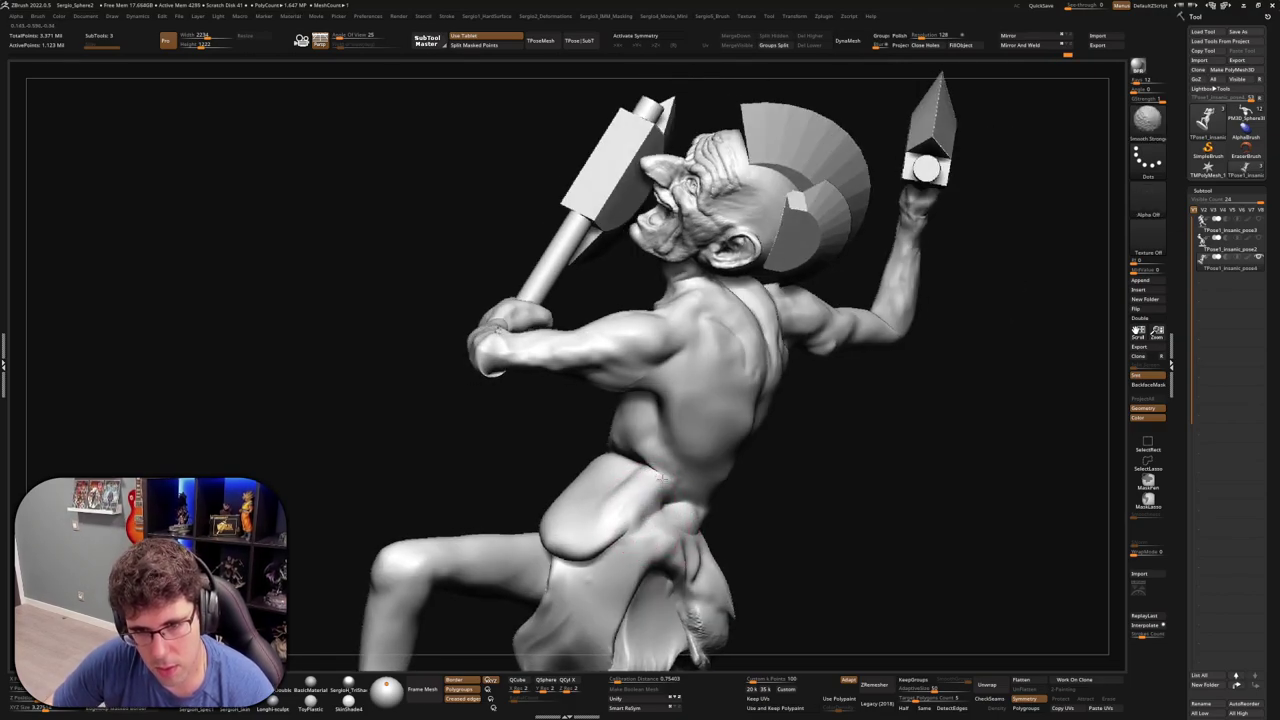
Rework the hip with DamStandard, Standard and Clay, then smooth it with Smooth Stronger
key("b")
key("d")
key("s")
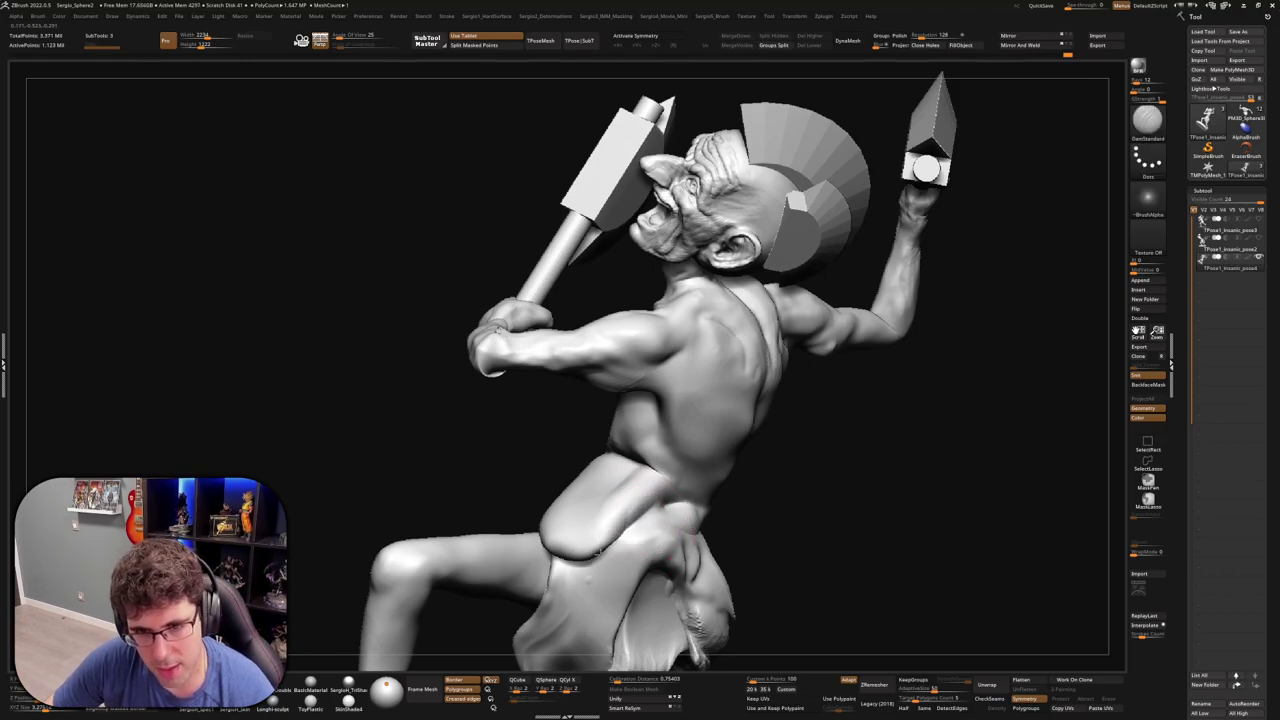
mouse_move(600, 550)
right_mouse_down()
mouse_move(692, 512)
mouse_move(700, 540)
right_mouse_up()
key("b")
key("s")
key("t")
key("b")
key("c")
key("l")
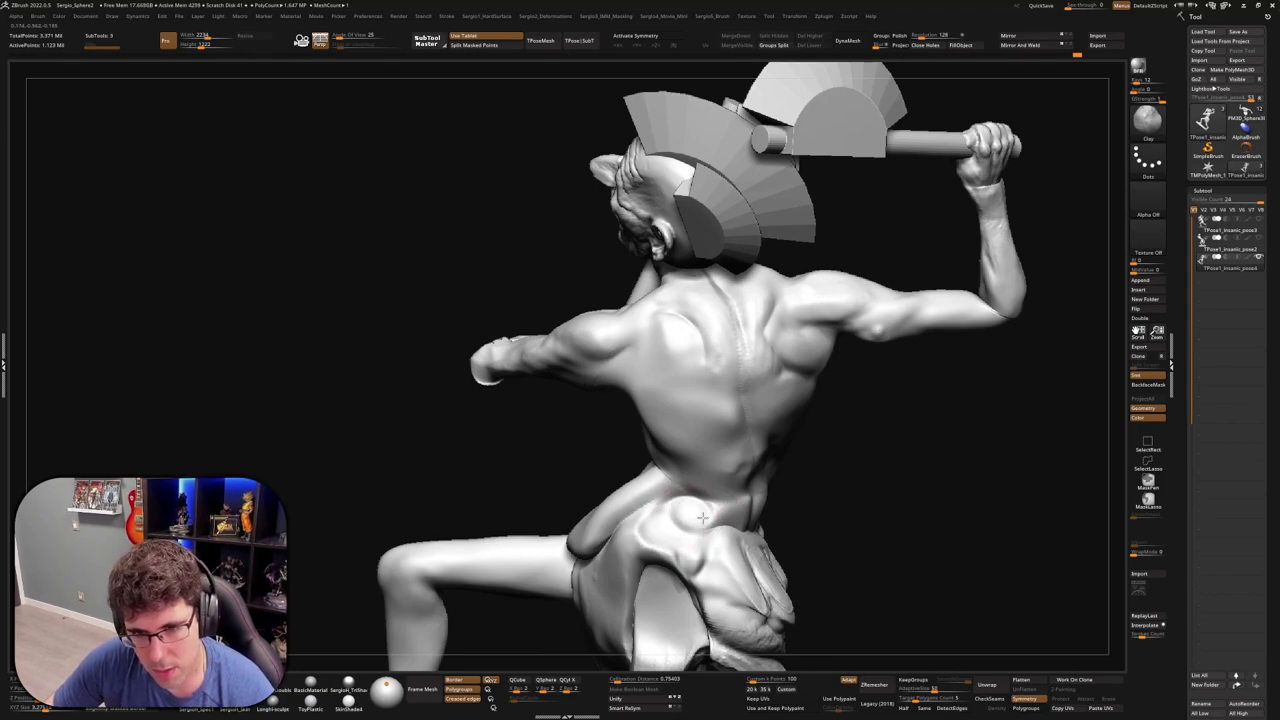
key("shift")
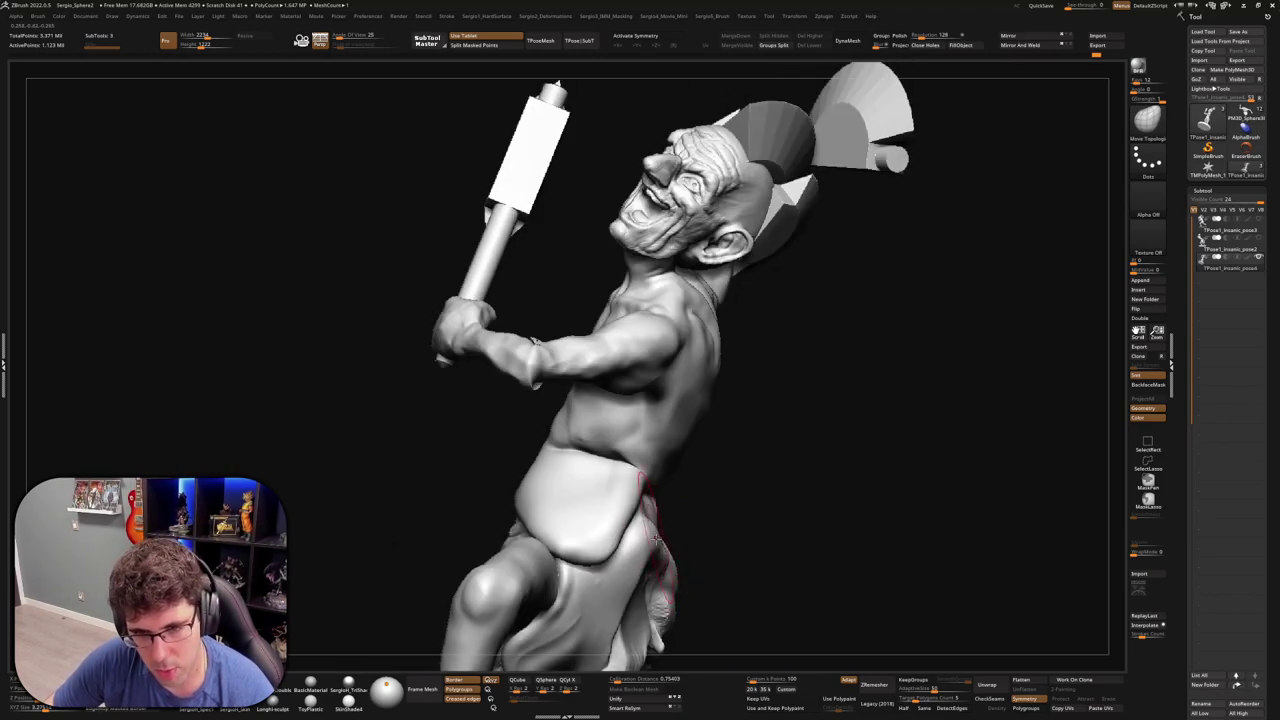
left_click_drag(652, 536, 655, 540, "shift")
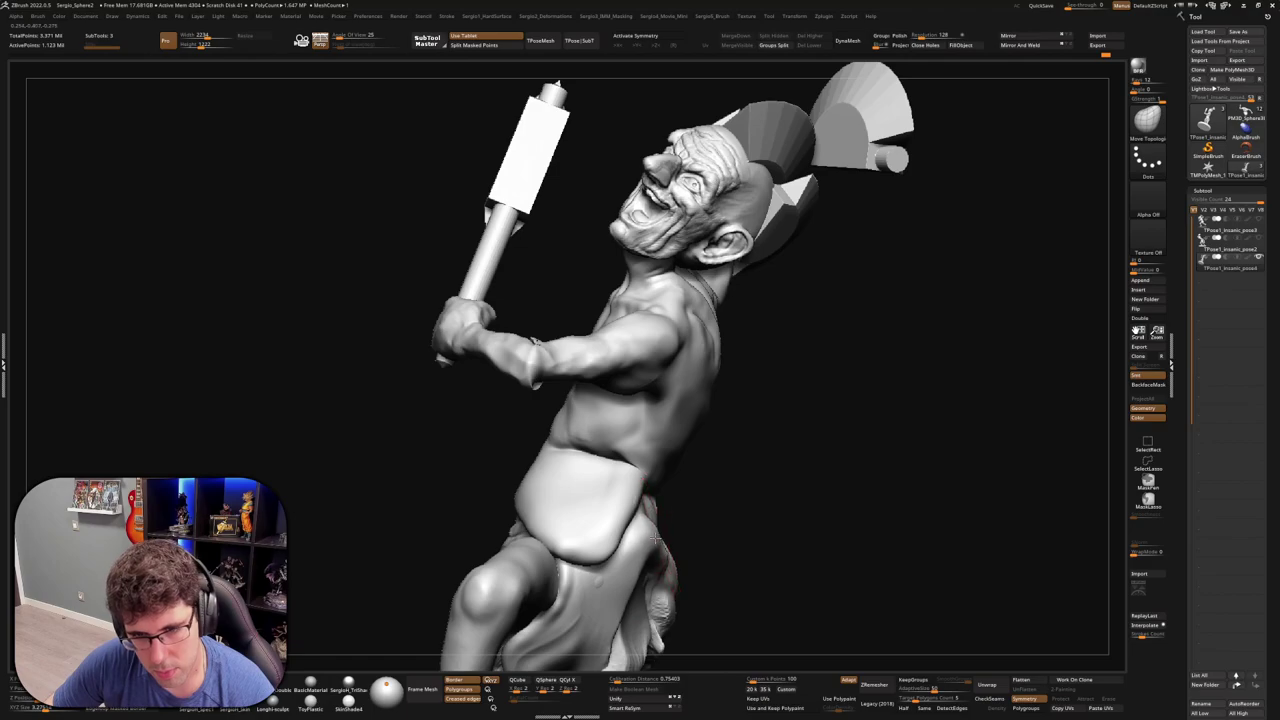
mouse_move(655, 540)
right_mouse_down()
mouse_move(671, 578)
mouse_move(643, 533)
right_mouse_up()
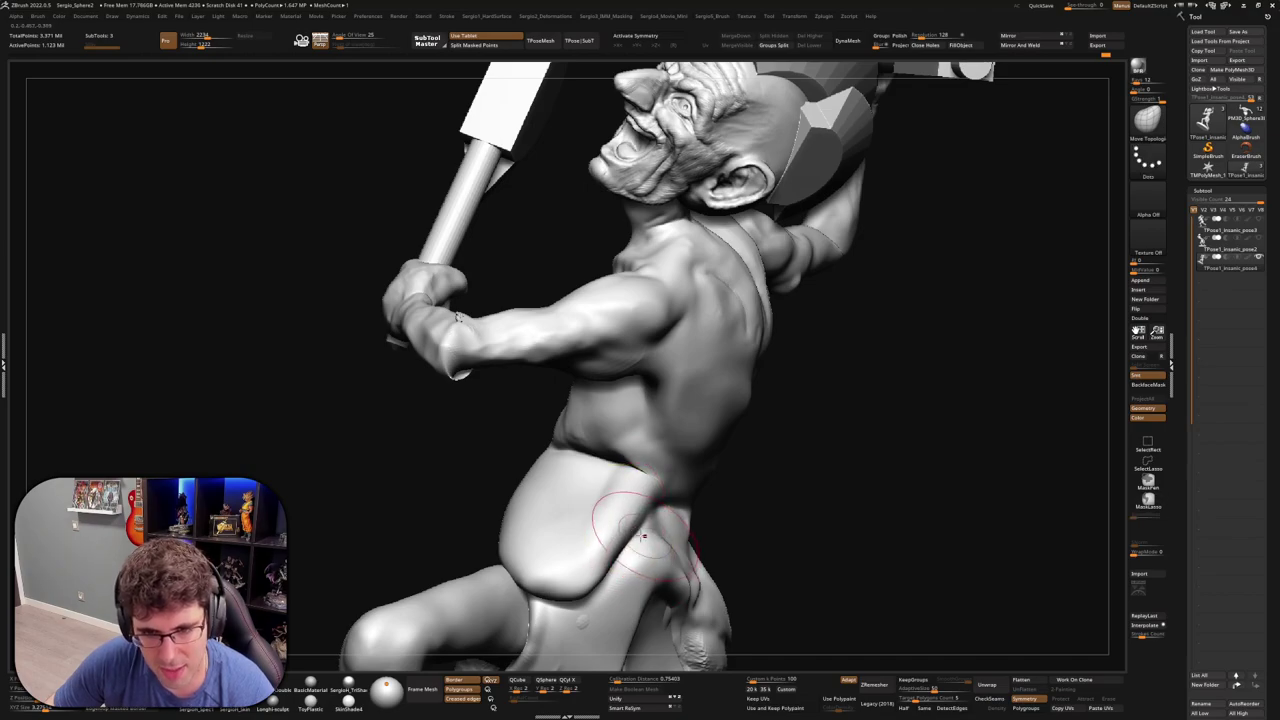
Frame the whole axe-wielding goblin on its base and orbit from front to side view
key("f")
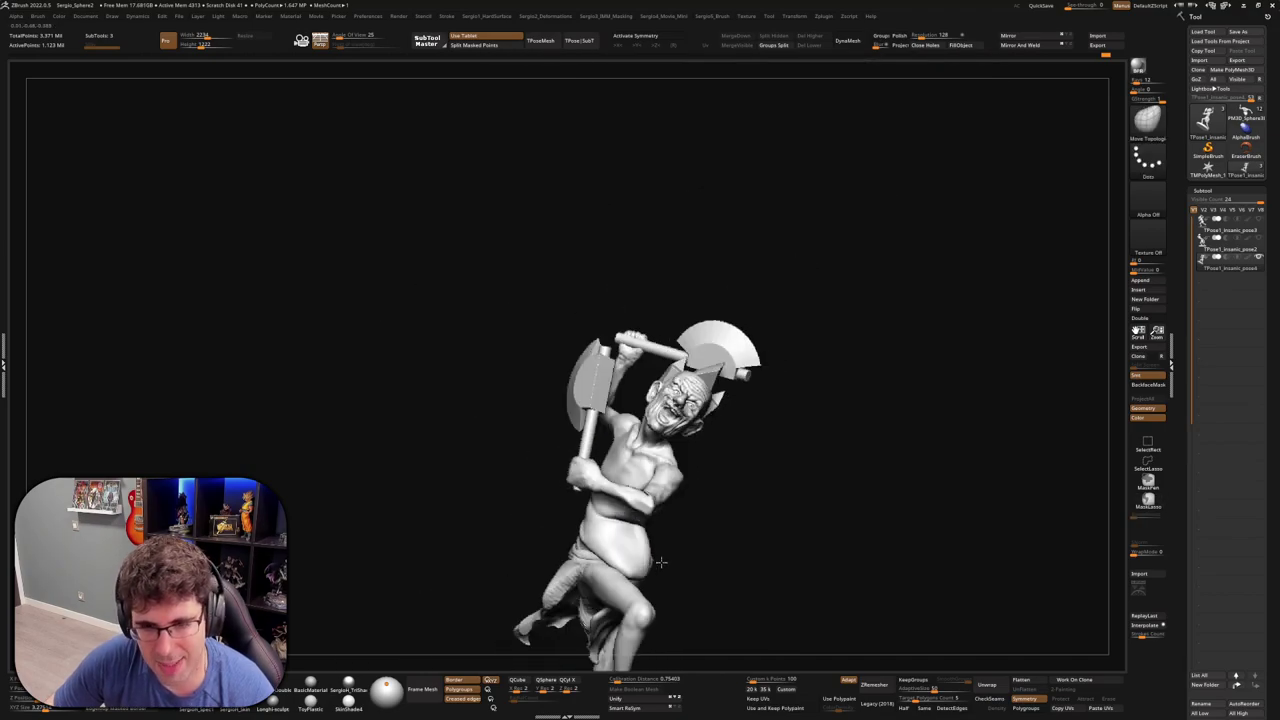
mouse_move(633, 531)
right_mouse_down()
mouse_move(623, 569)
mouse_move(614, 515)
right_mouse_up()
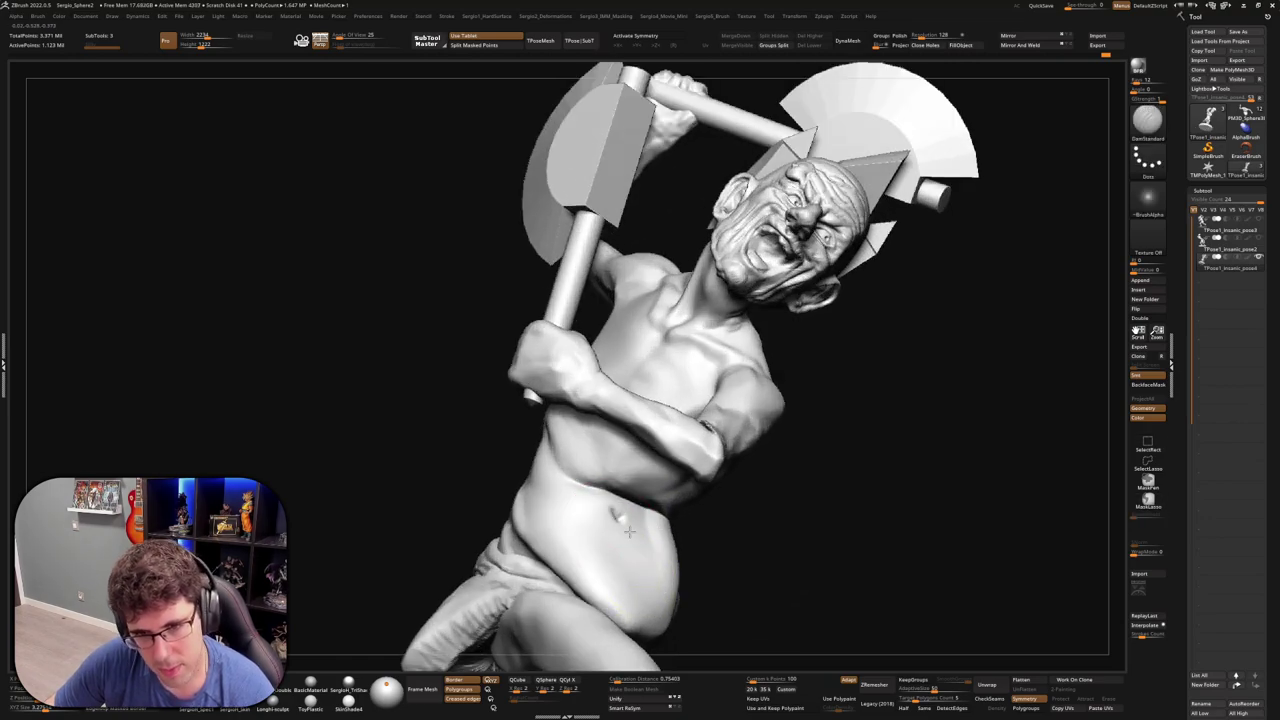
right_click_drag(628, 532, 663, 580)
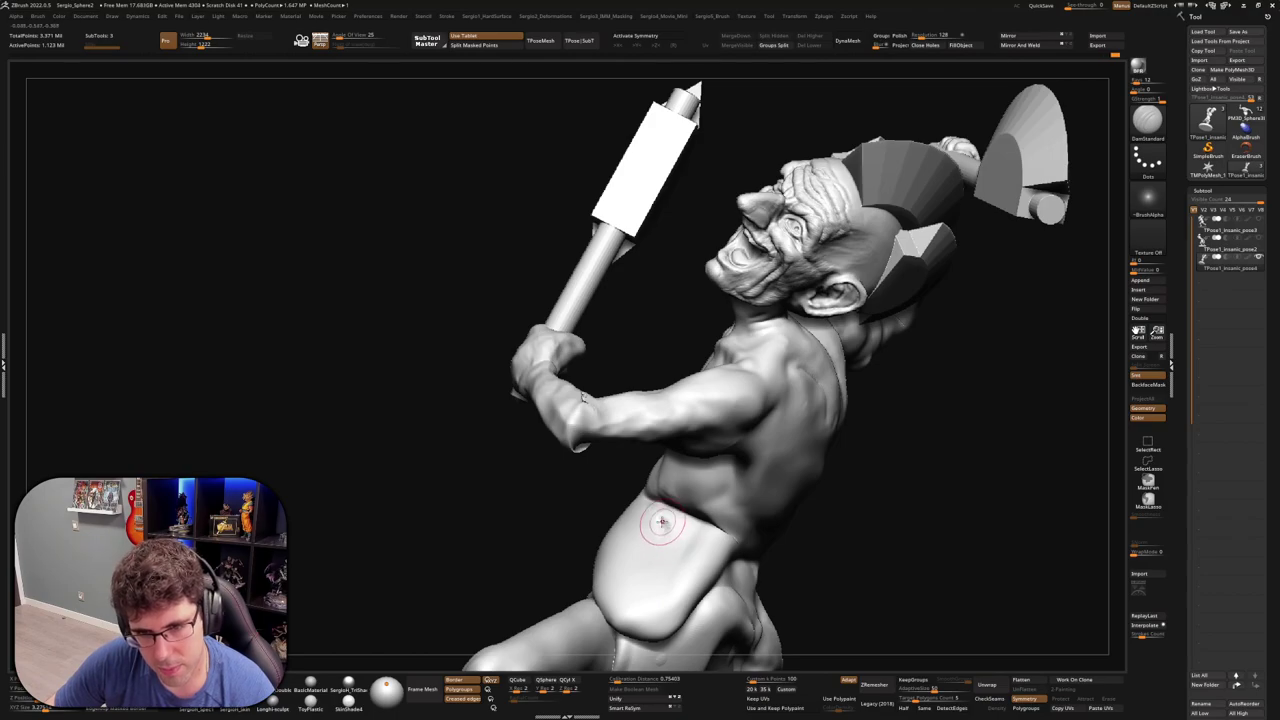
mouse_move(660, 518)
right_mouse_down("ctrl")
mouse_move(651, 531)
mouse_move(645, 462)
mouse_move(715, 514)
mouse_move(749, 517)
mouse_move(757, 497)
right_mouse_up("ctrl")
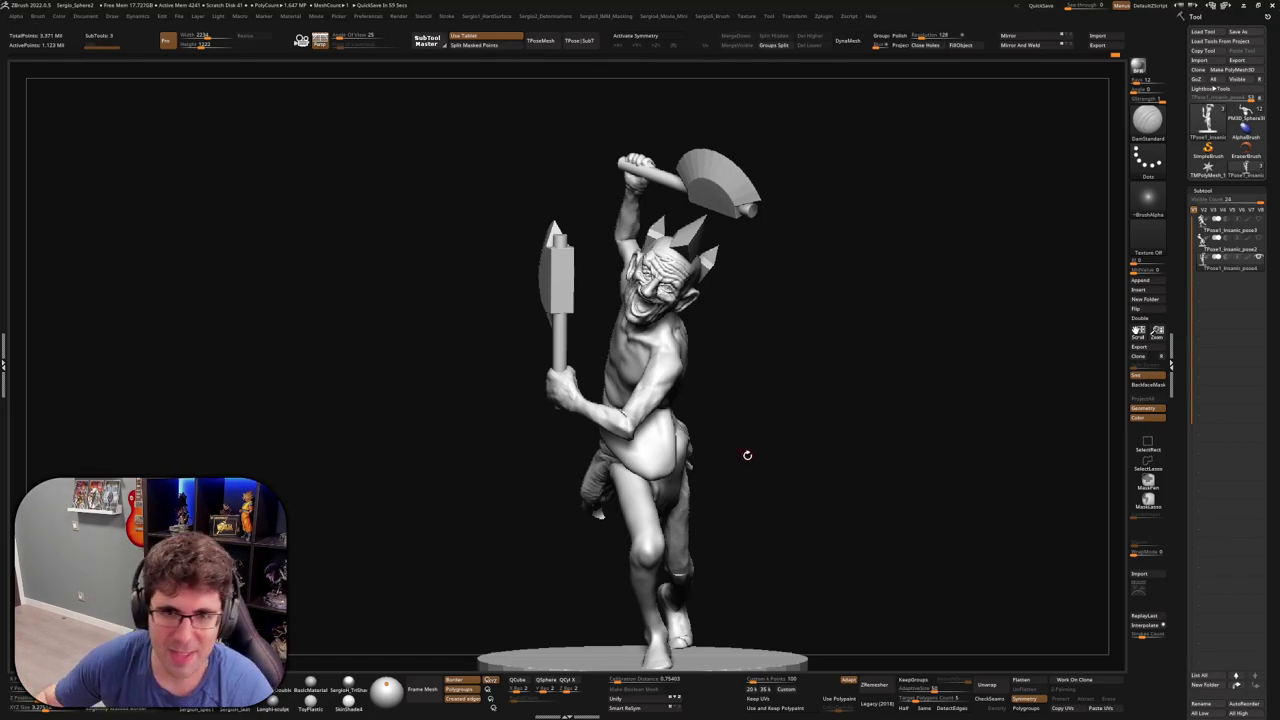
mouse_move(746, 451)
left_mouse_down()
mouse_move(714, 447)
mouse_move(720, 366)
mouse_move(751, 457)
mouse_move(797, 457)
mouse_move(670, 449)
mouse_move(673, 486)
mouse_move(757, 477)
mouse_move(738, 477)
mouse_move(829, 492)
mouse_move(789, 469)
left_mouse_up()
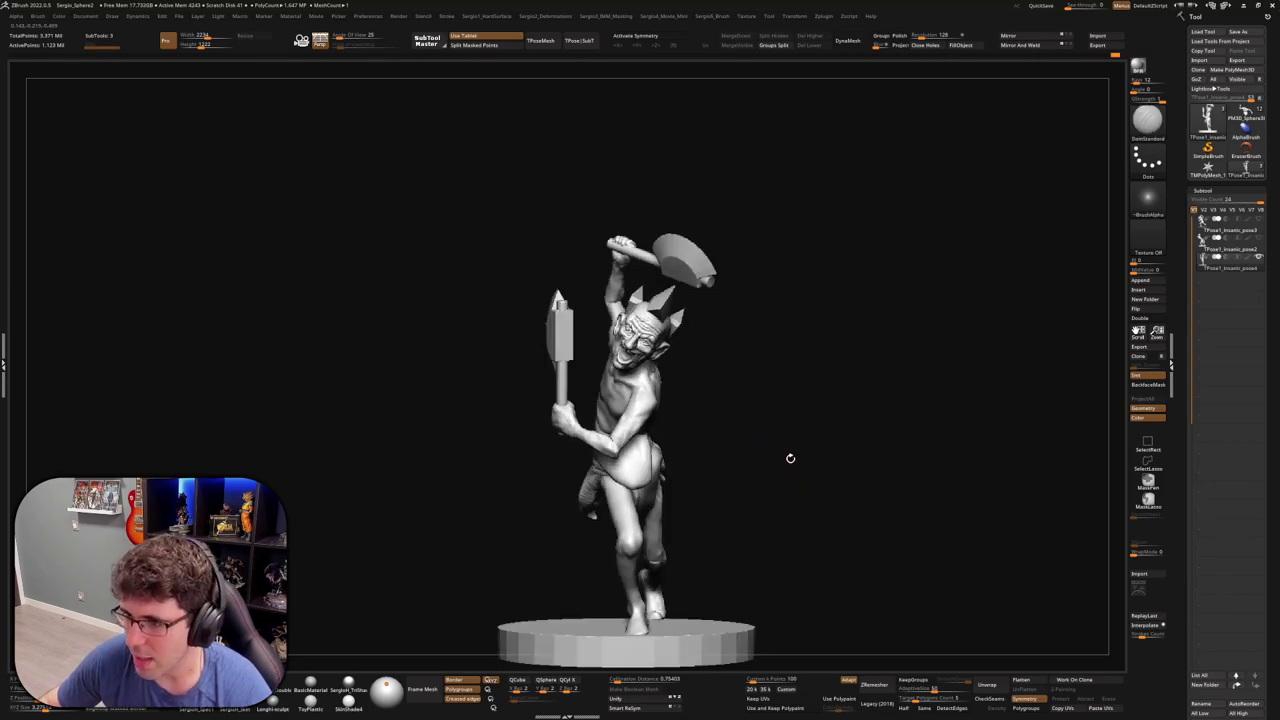
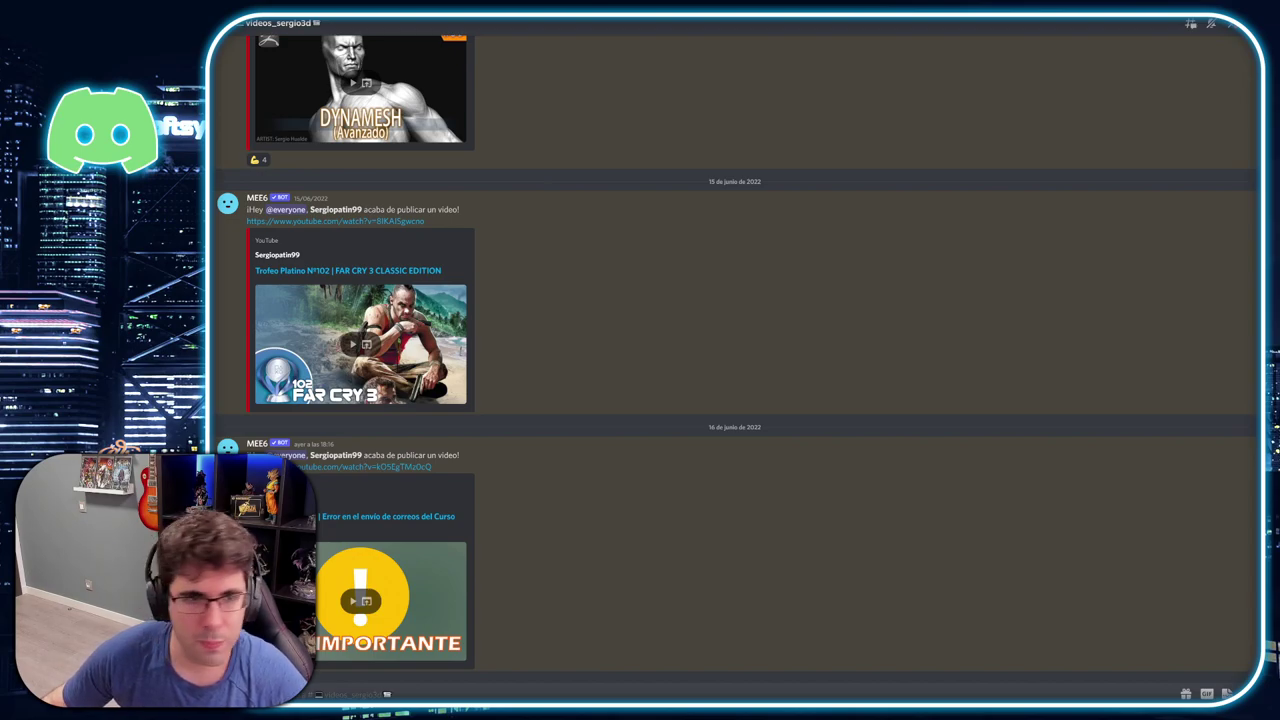
Move from videos_sergio3d through twitch_sergio to #general's texturing question with ZBrush screenshots
scroll(735, 360, "up", 3)
scroll(735, 360, "down", 3)
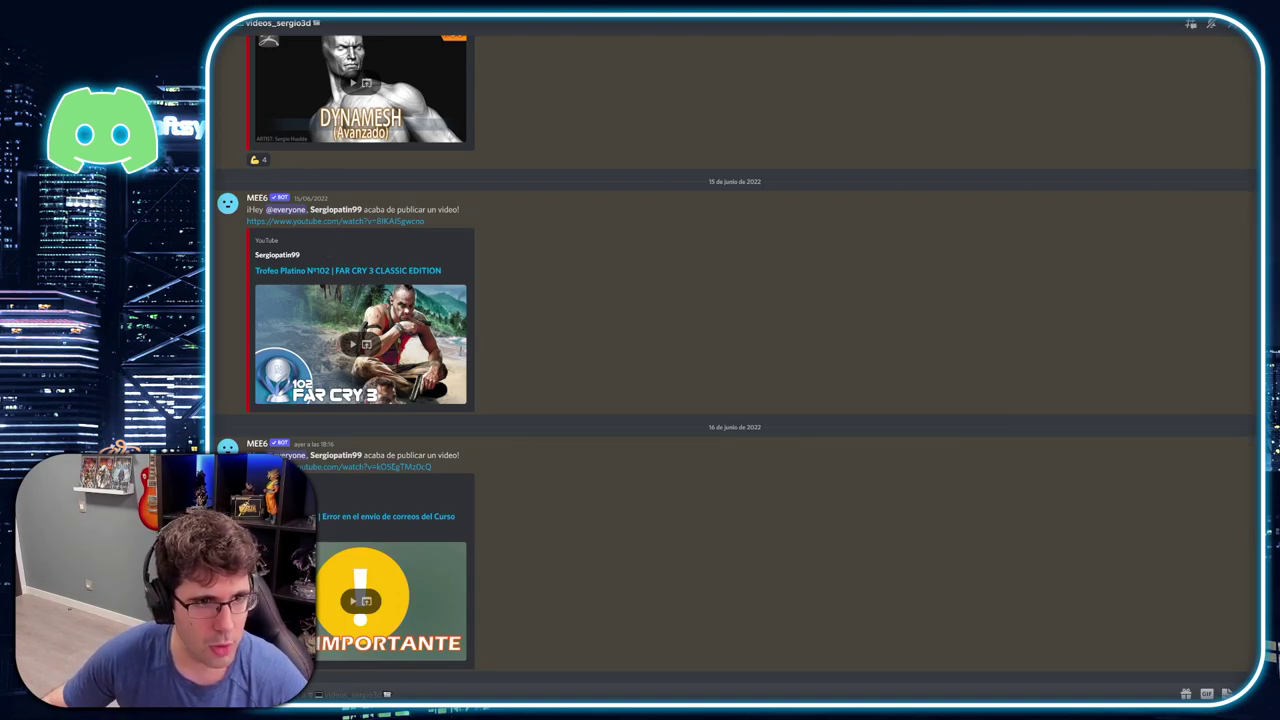
key("alt+Up")
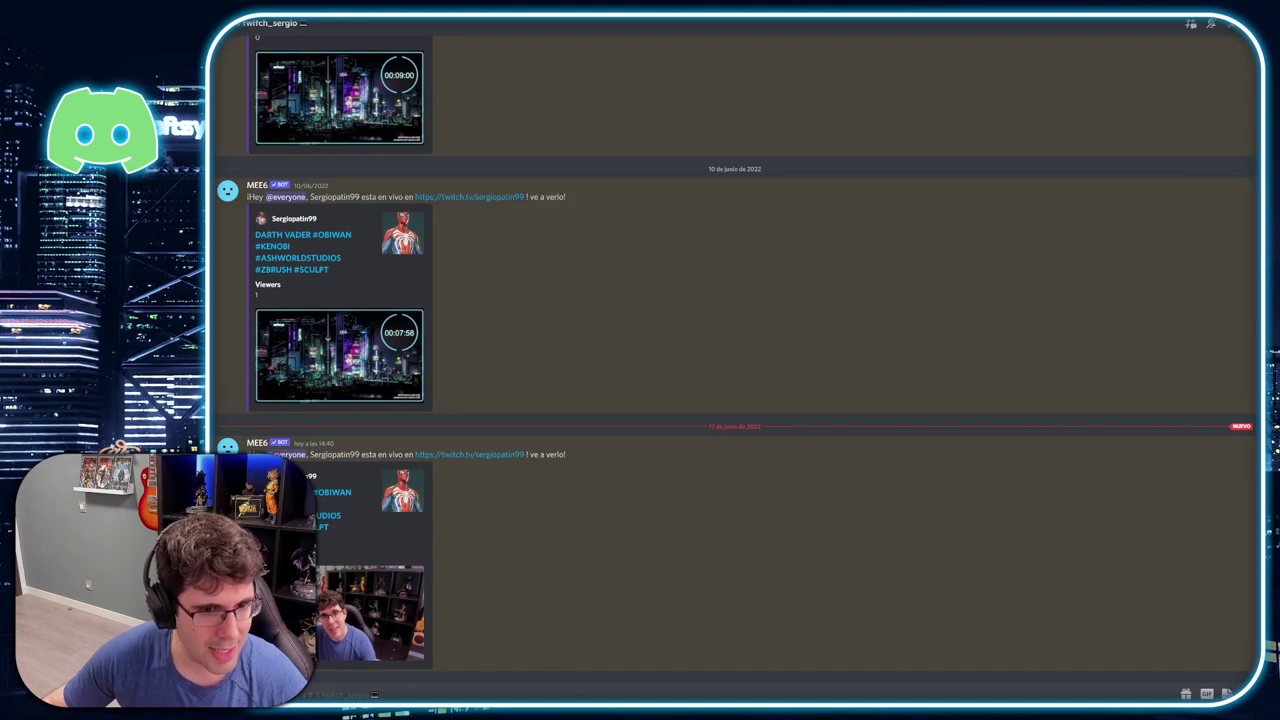
key("alt+Up")
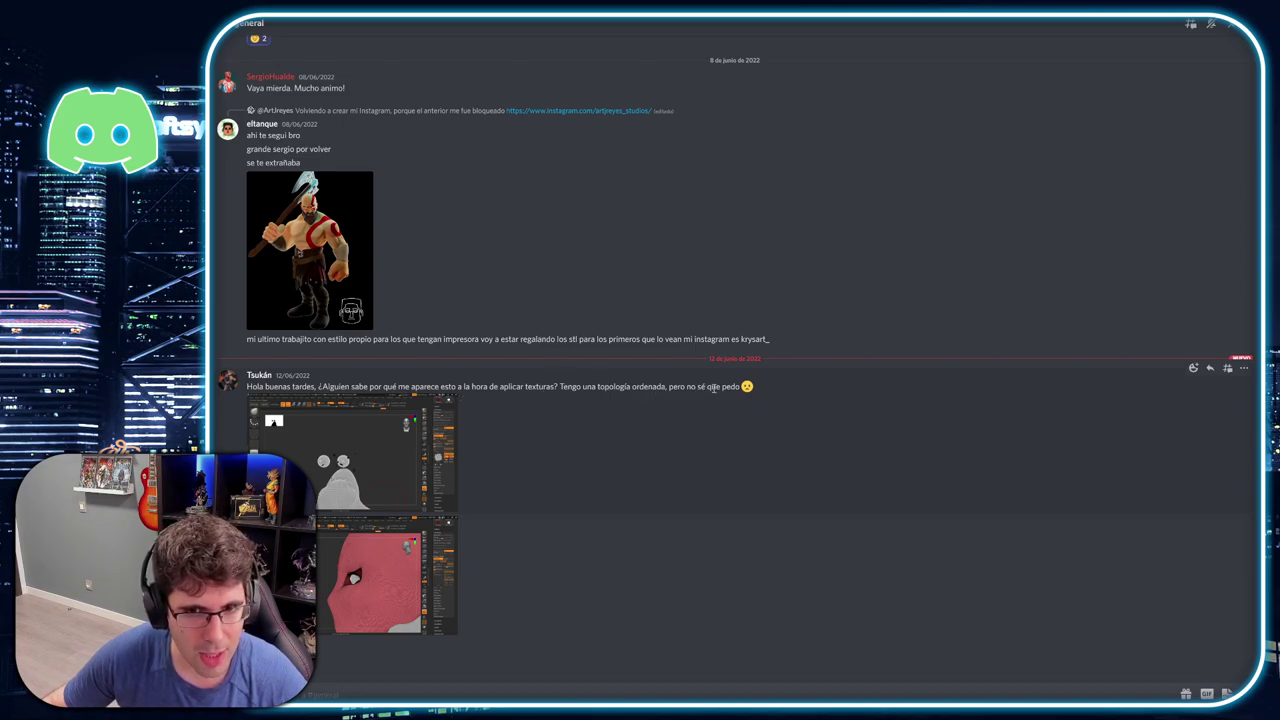
left_click(362, 486)
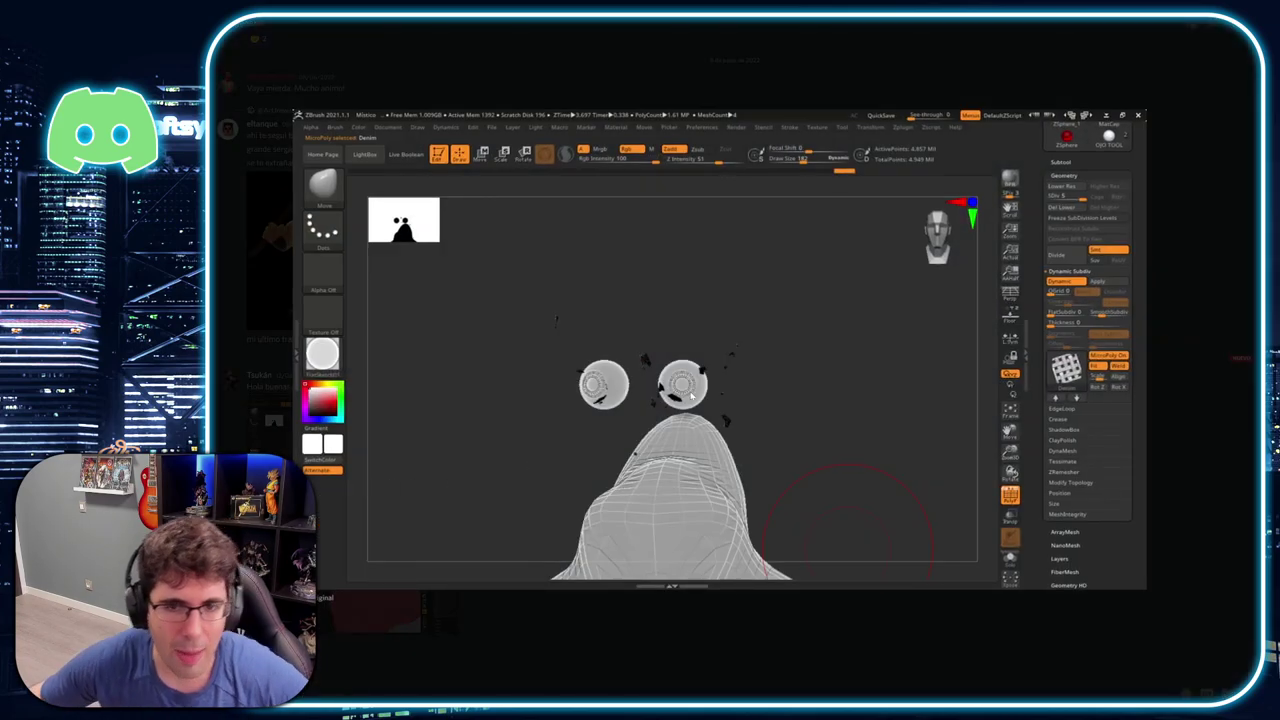
left_click(543, 620)
left_click(414, 588)
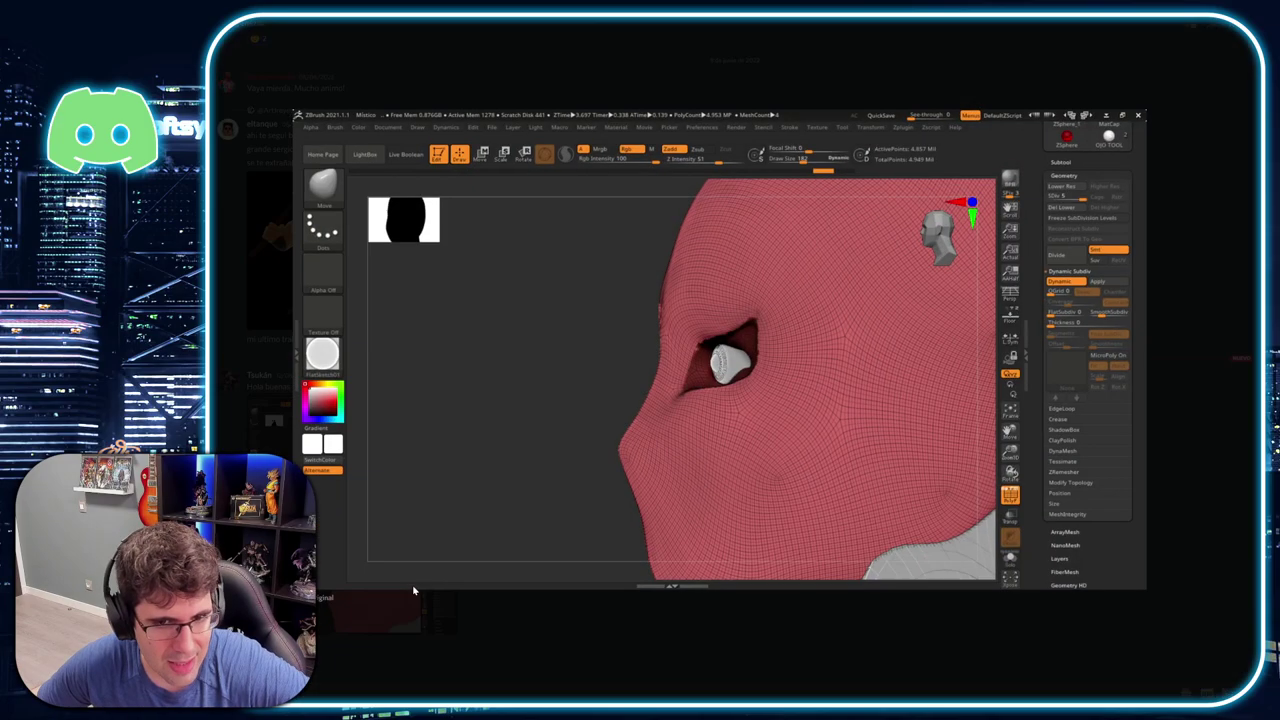
left_click(509, 620)
left_click(385, 477)
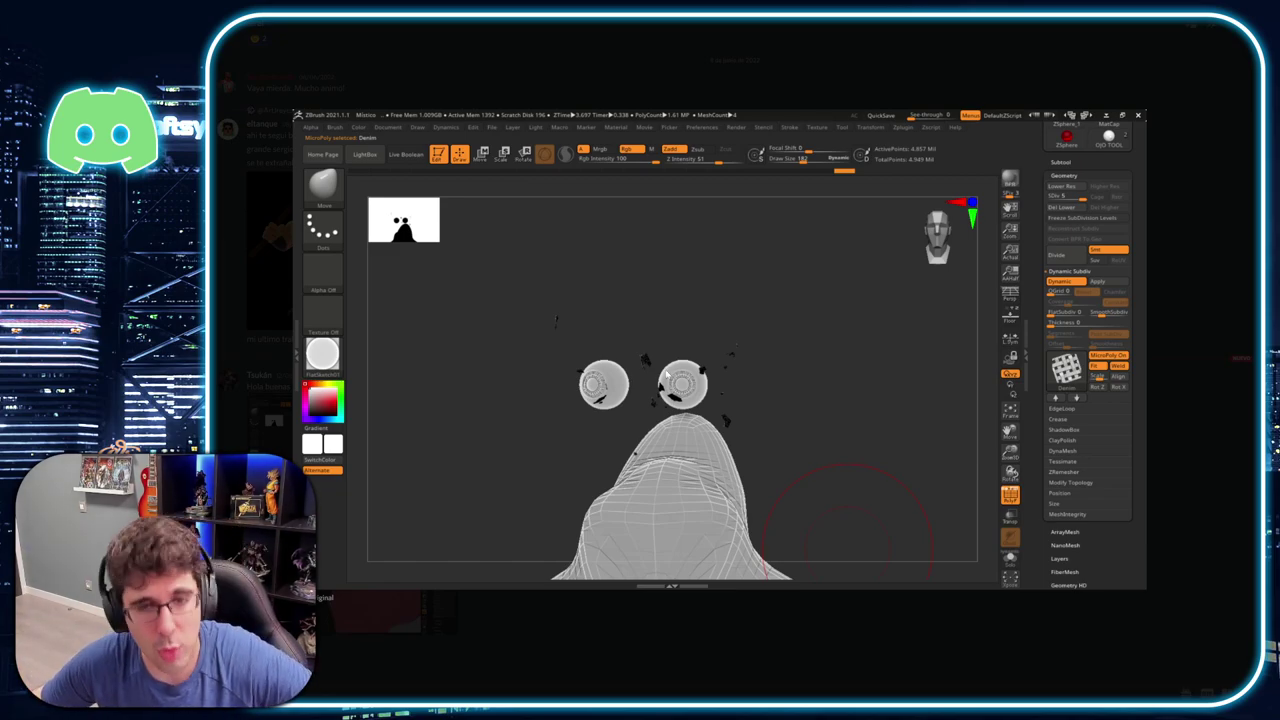
left_click(660, 655)
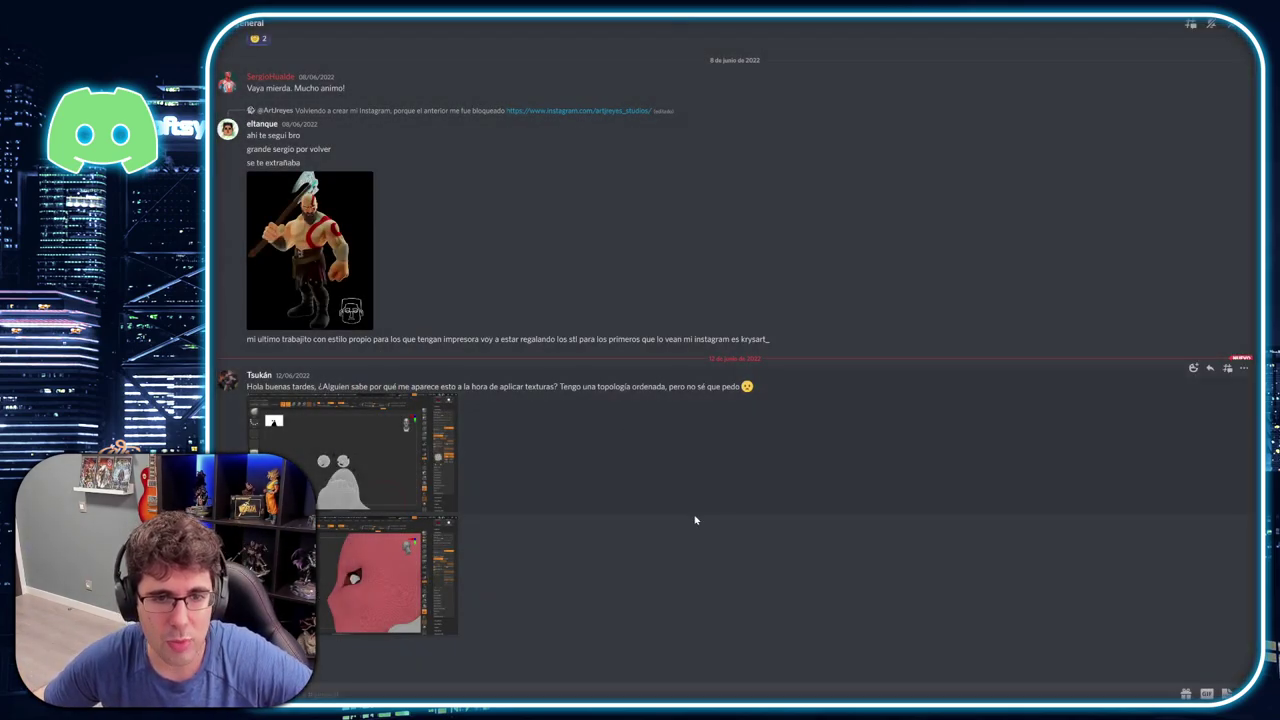
left_click(362, 600)
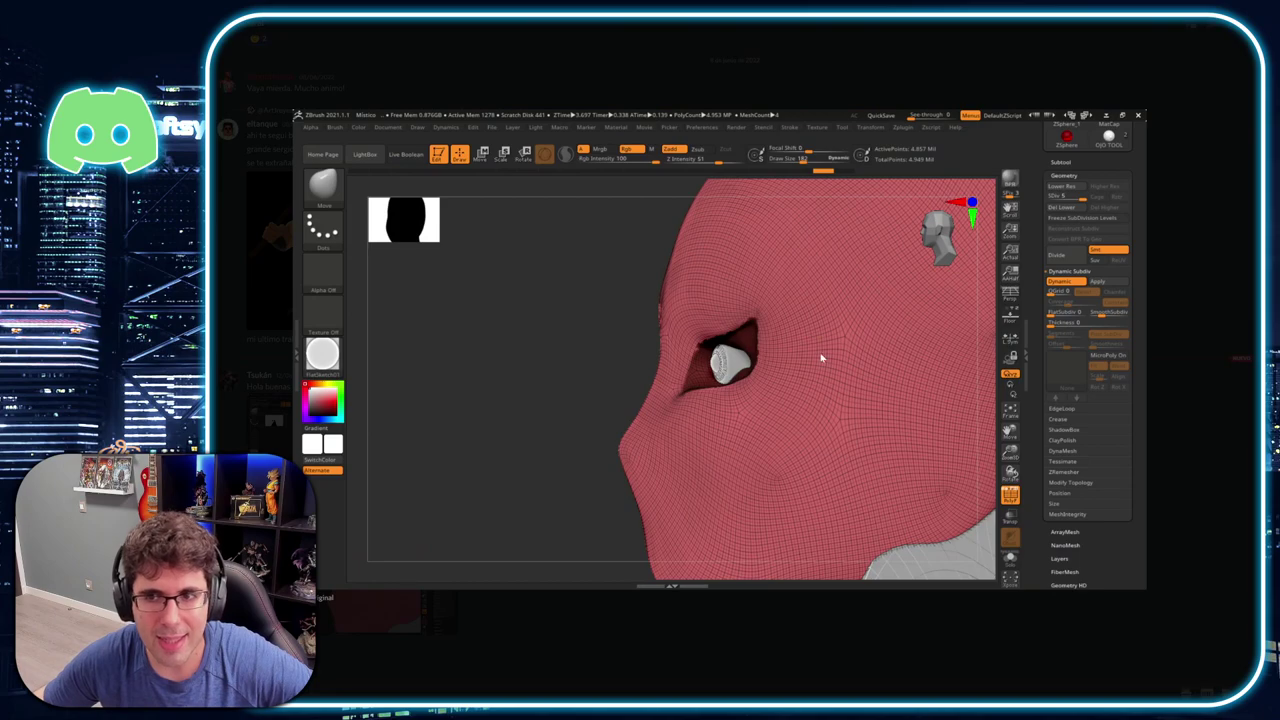
left_click(662, 657)
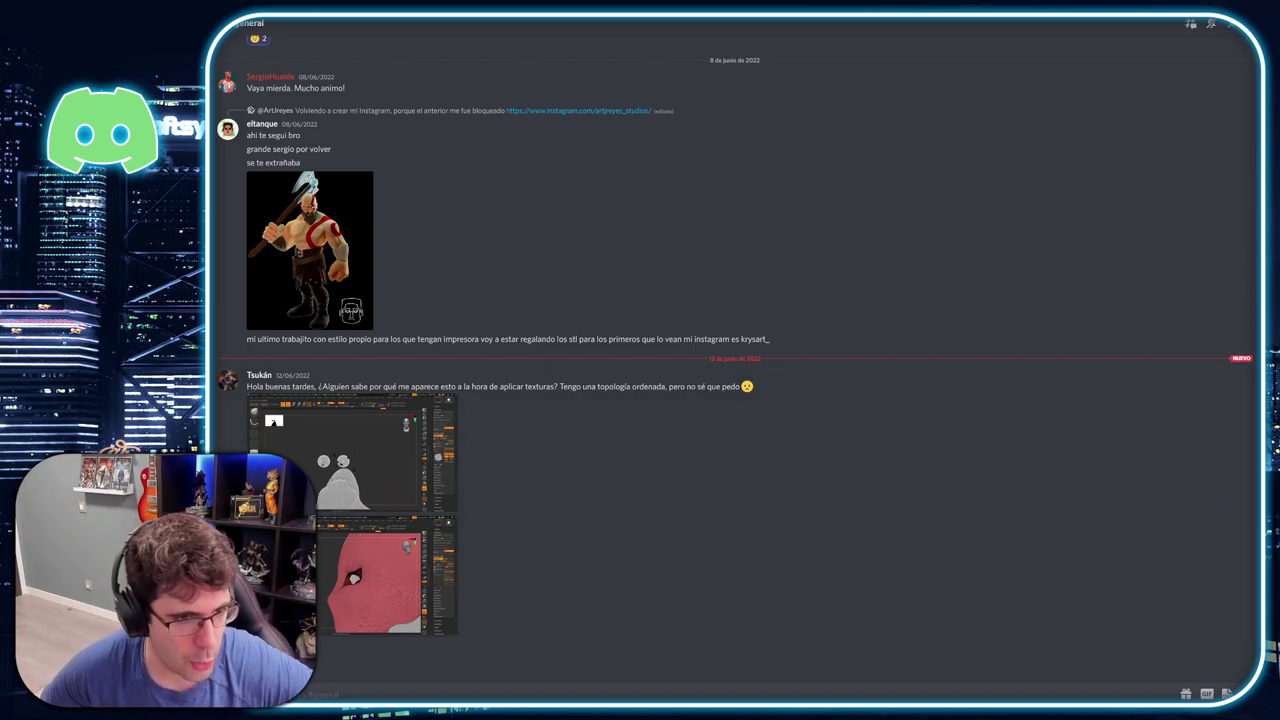
View the #wip goblin render enlarged, then move on to #trabajos_terminados
key("alt+Down")
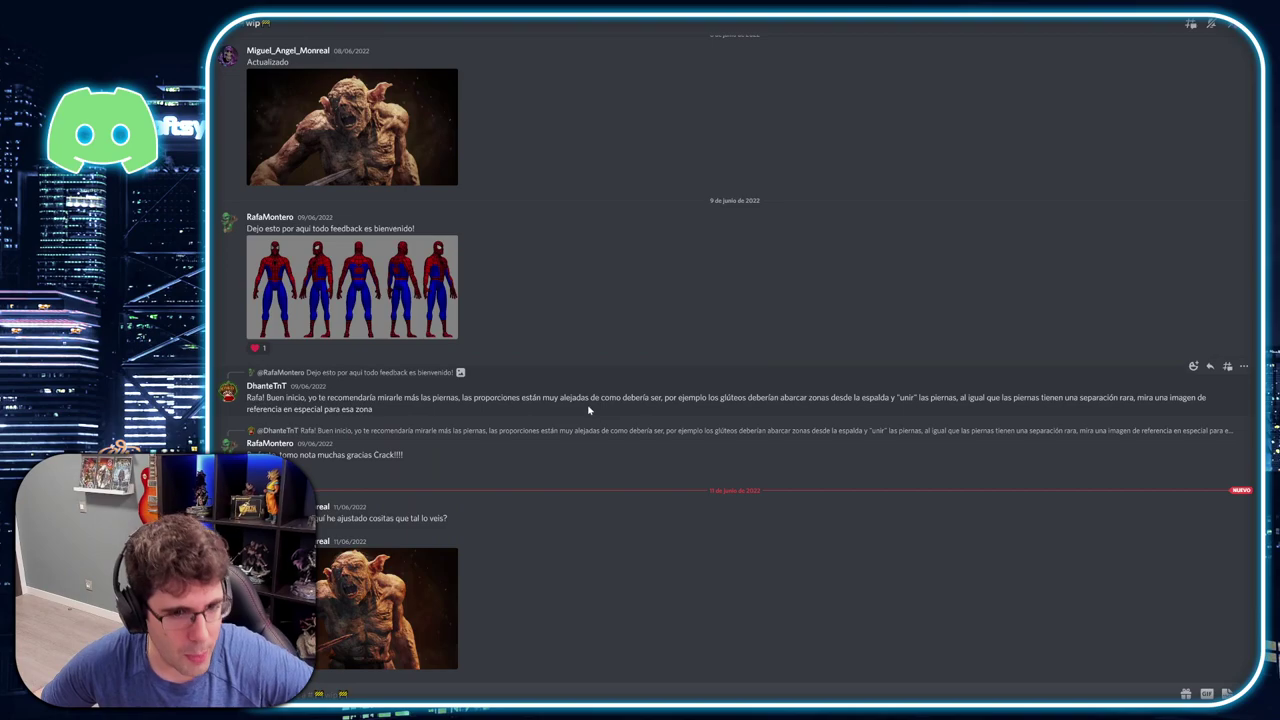
left_click(394, 600)
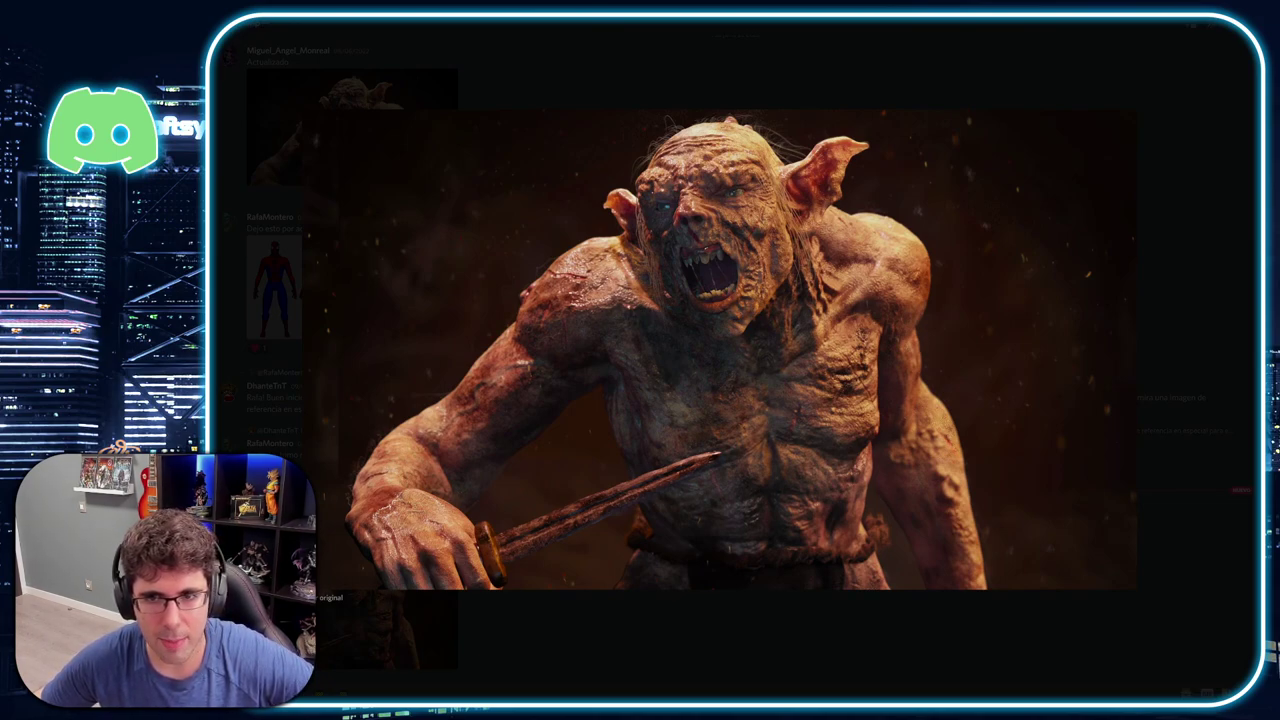
key("Escape")
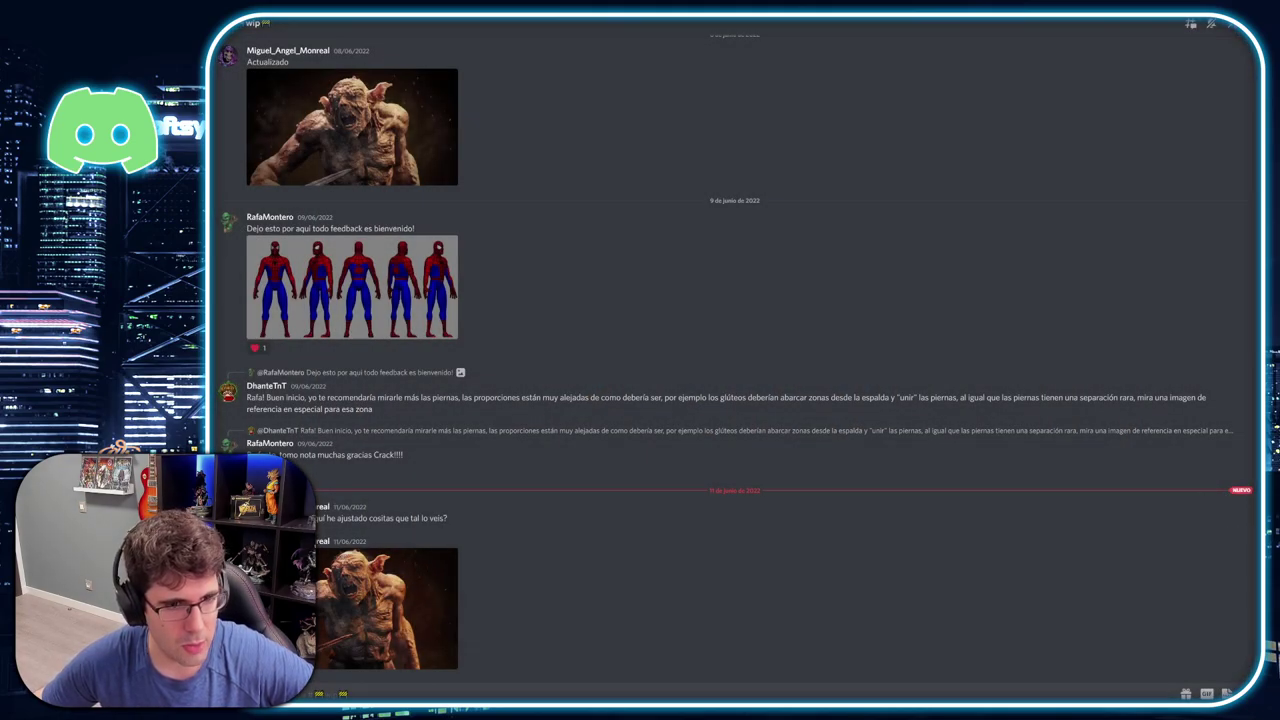
key("alt+Down")
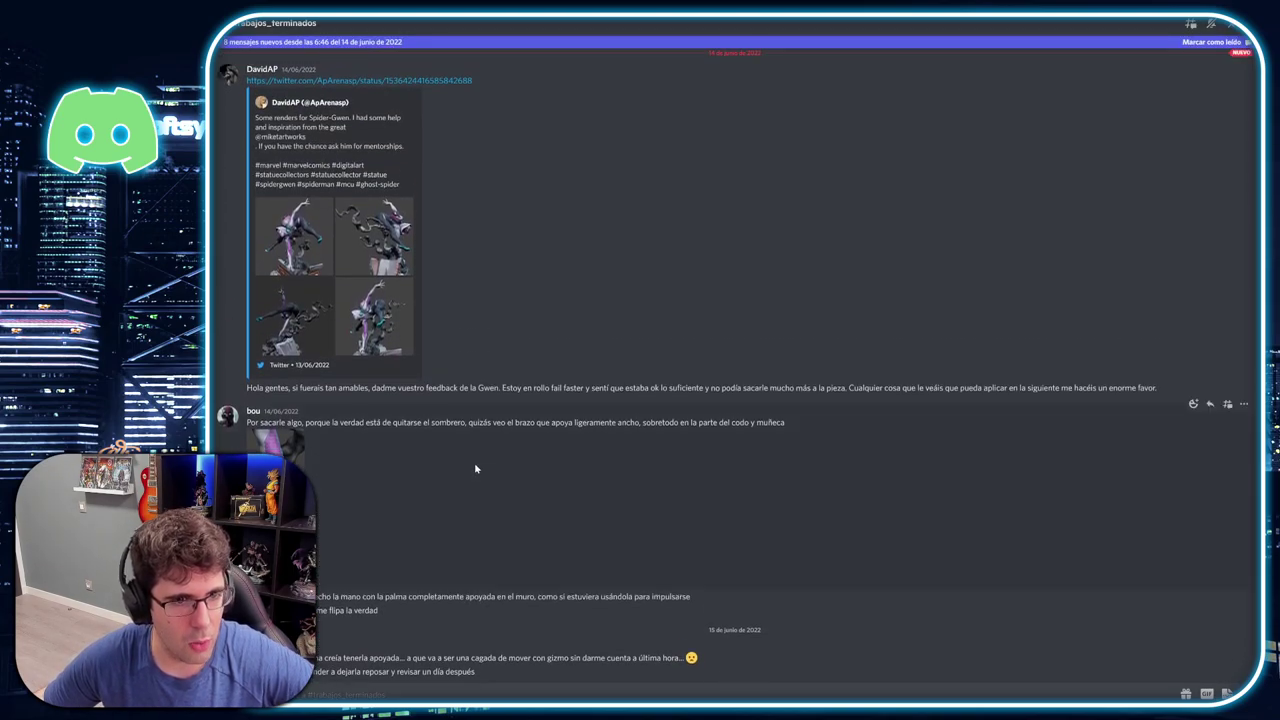
Scroll to the reply under the Spider-Gwen post and briefly enlarge its arm render
scroll(475, 468, "up", 3)
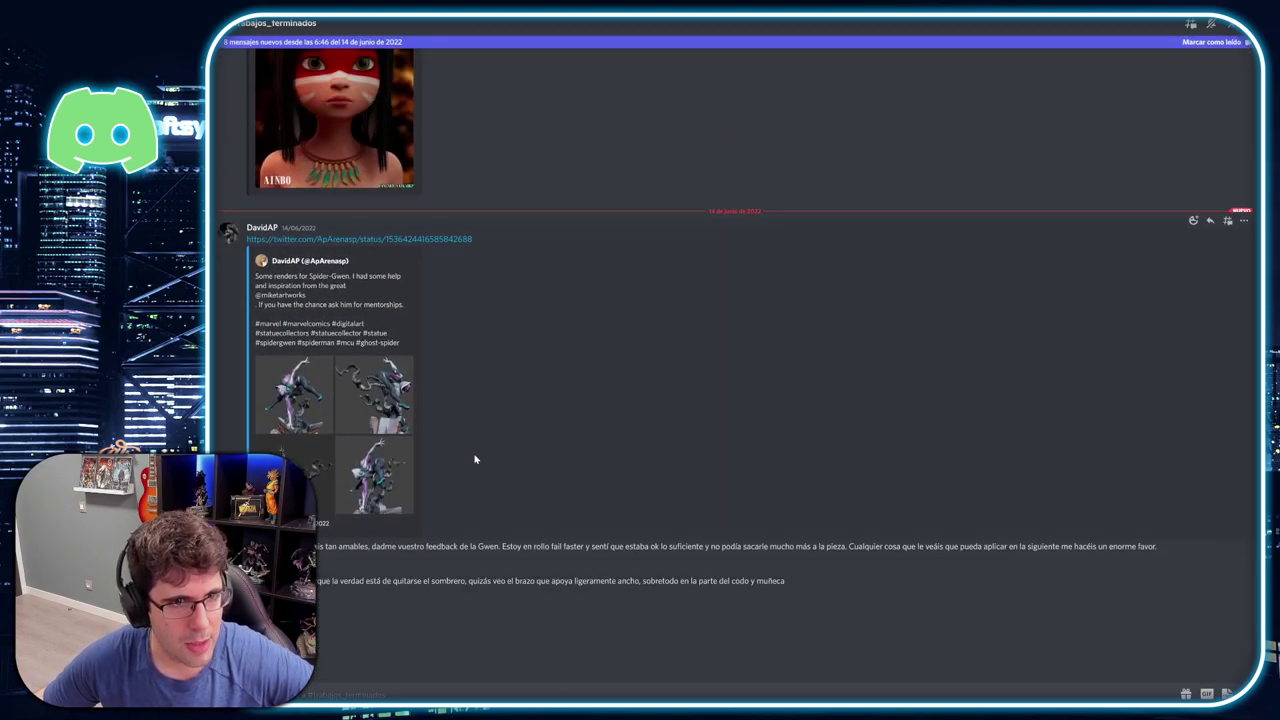
scroll(562, 531, "down", 1)
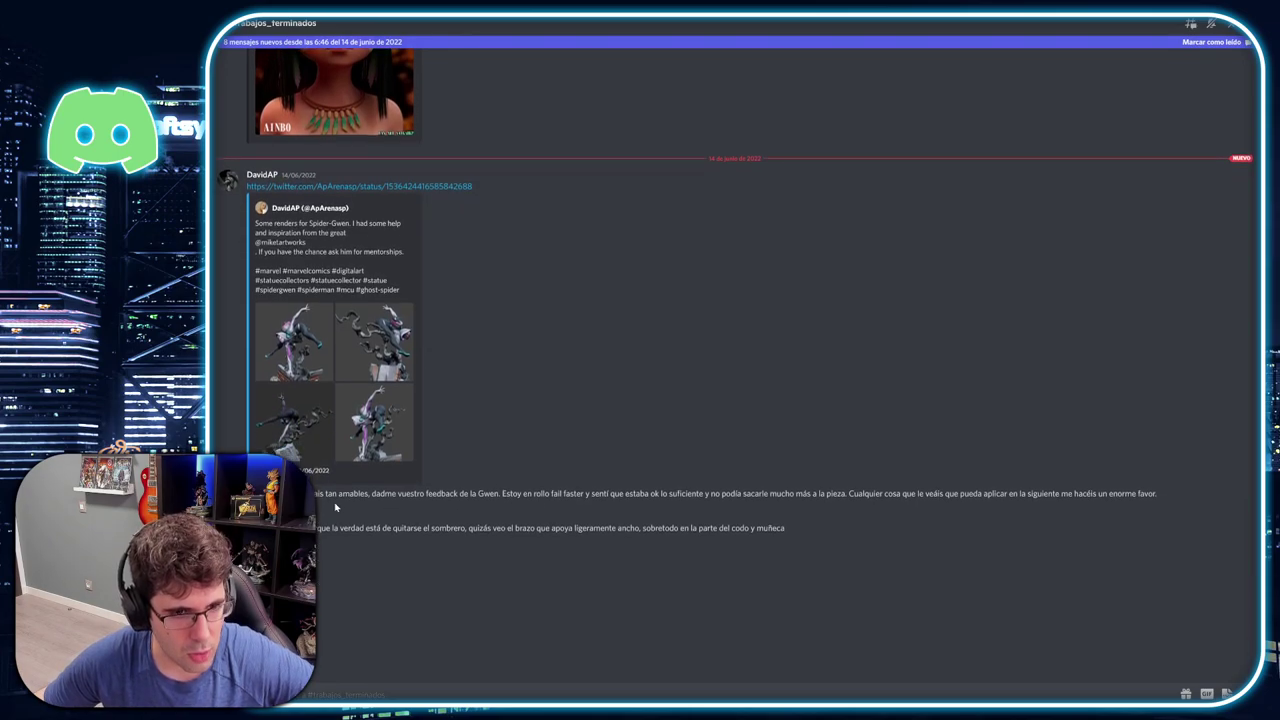
mouse_move(700, 546)
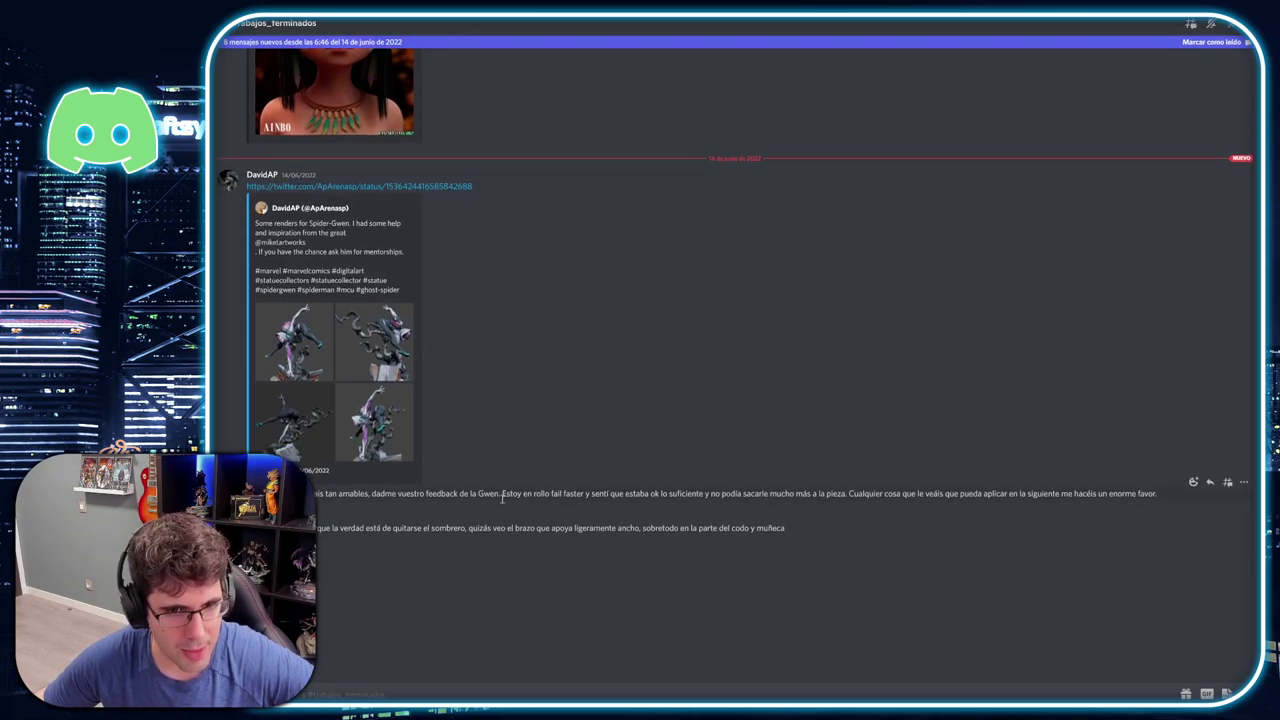
scroll(466, 480, "down", 3)
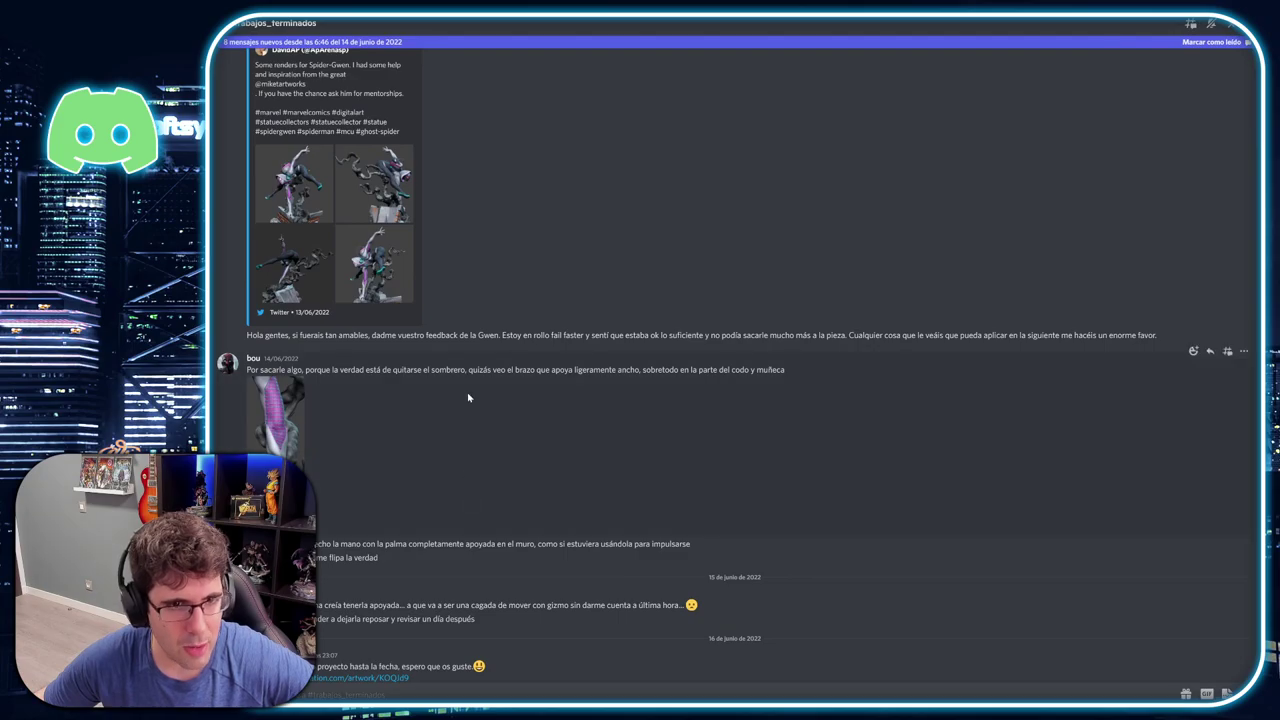
left_click(277, 415)
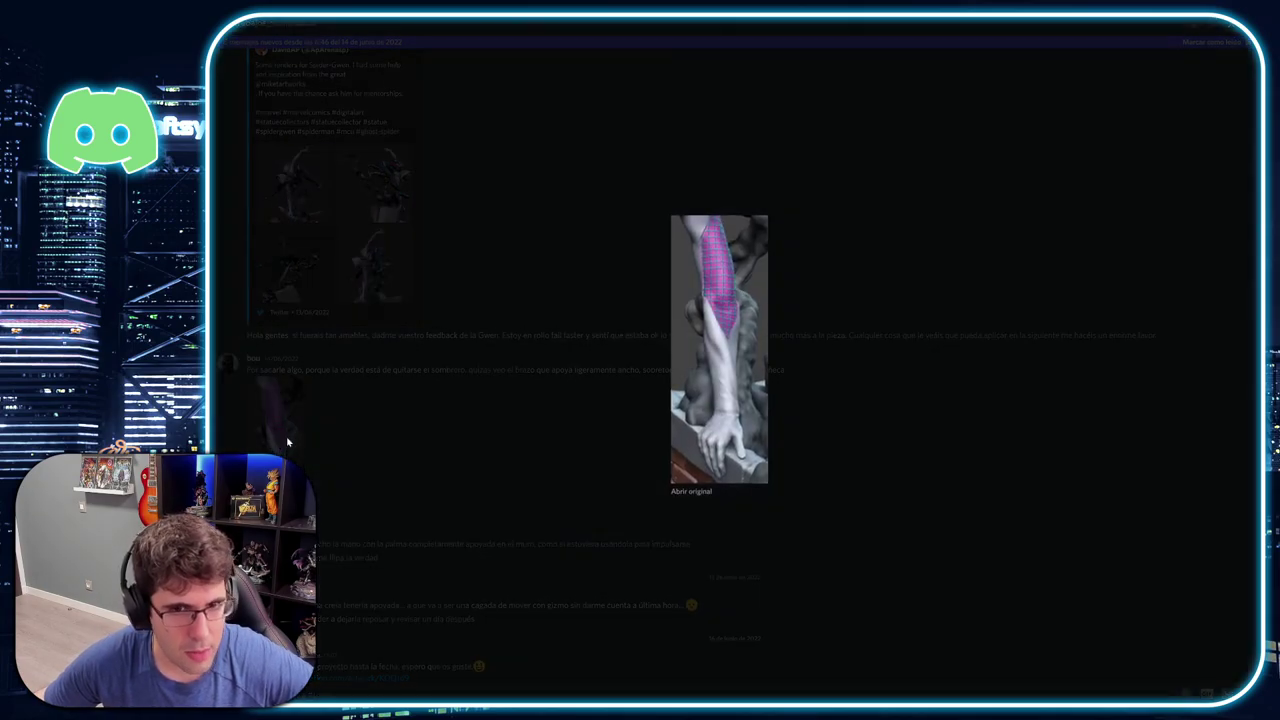
left_click(473, 416)
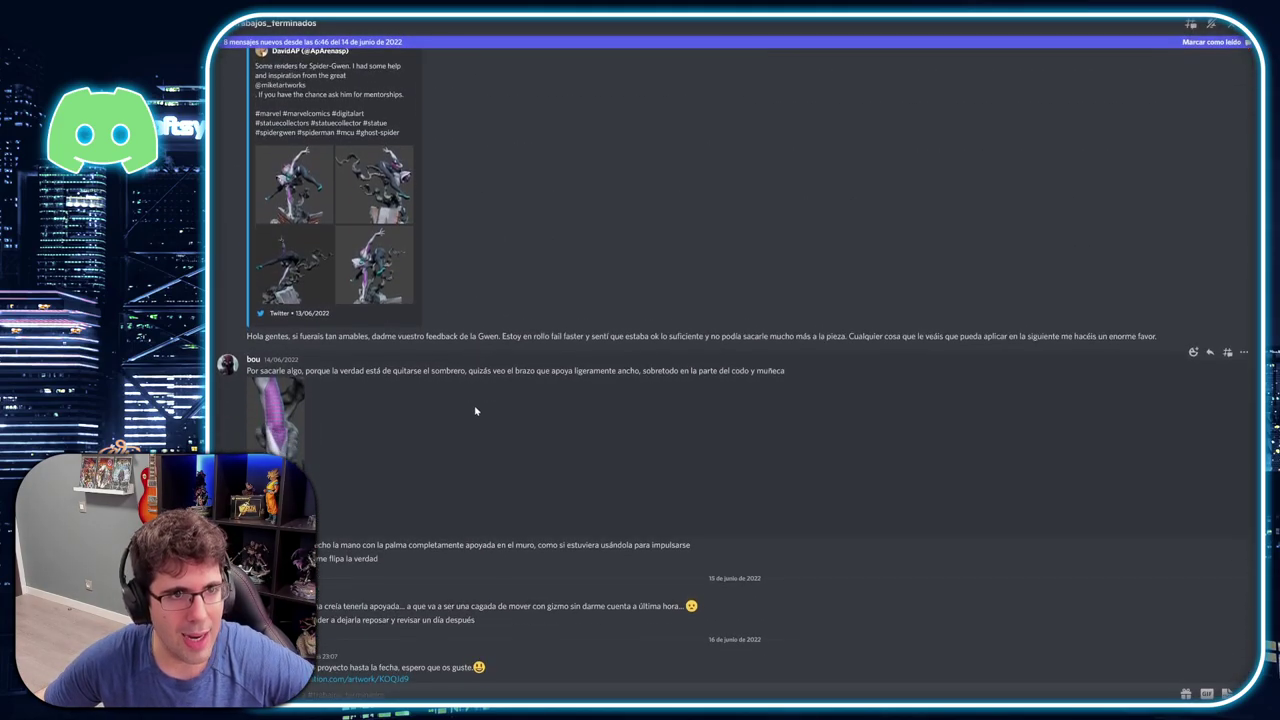
Clear a stray text selection, then study the arm-and-wrist close-up enlarged before closing it
scroll(411, 283, "down", 4)
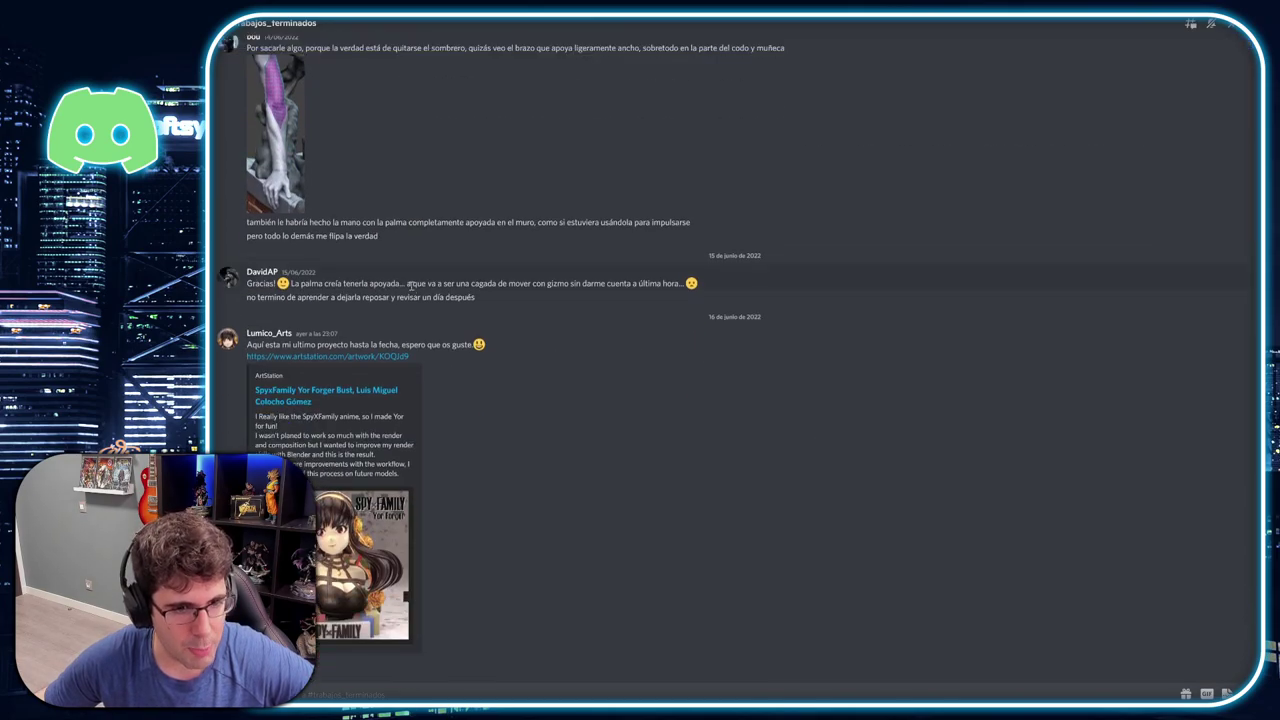
scroll(411, 285, "up", 5)
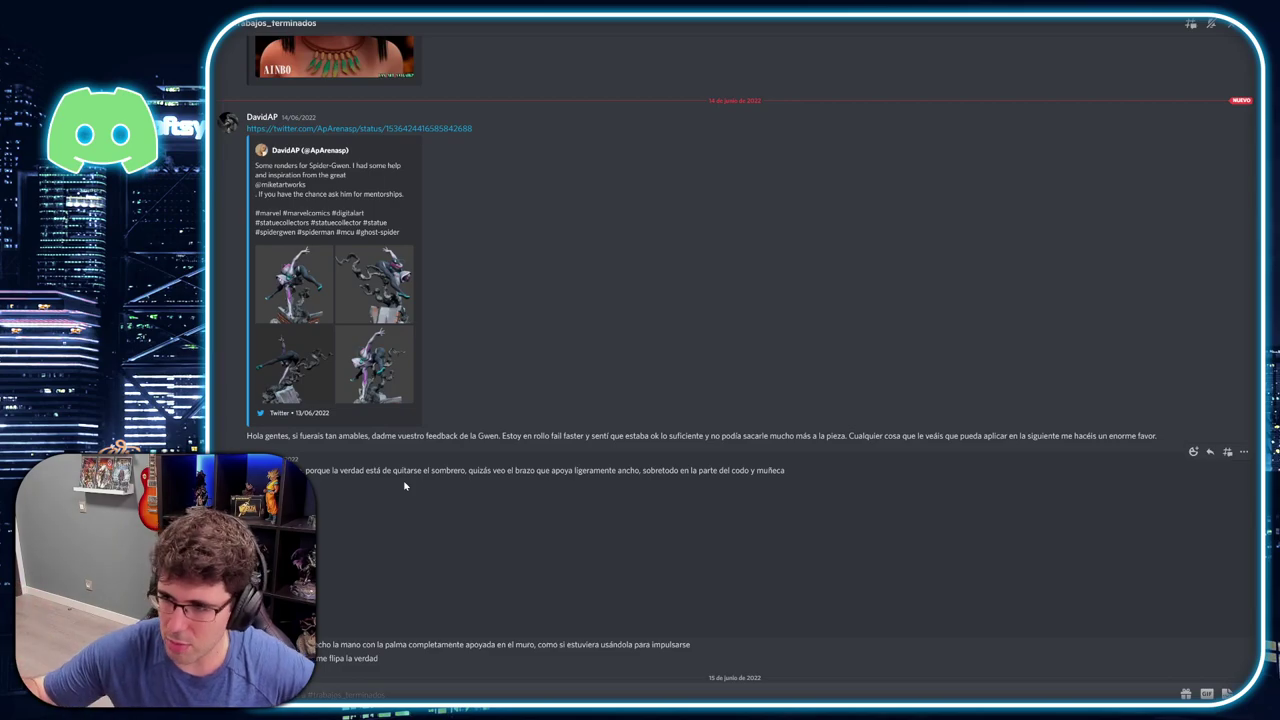
mouse_move(700, 470)
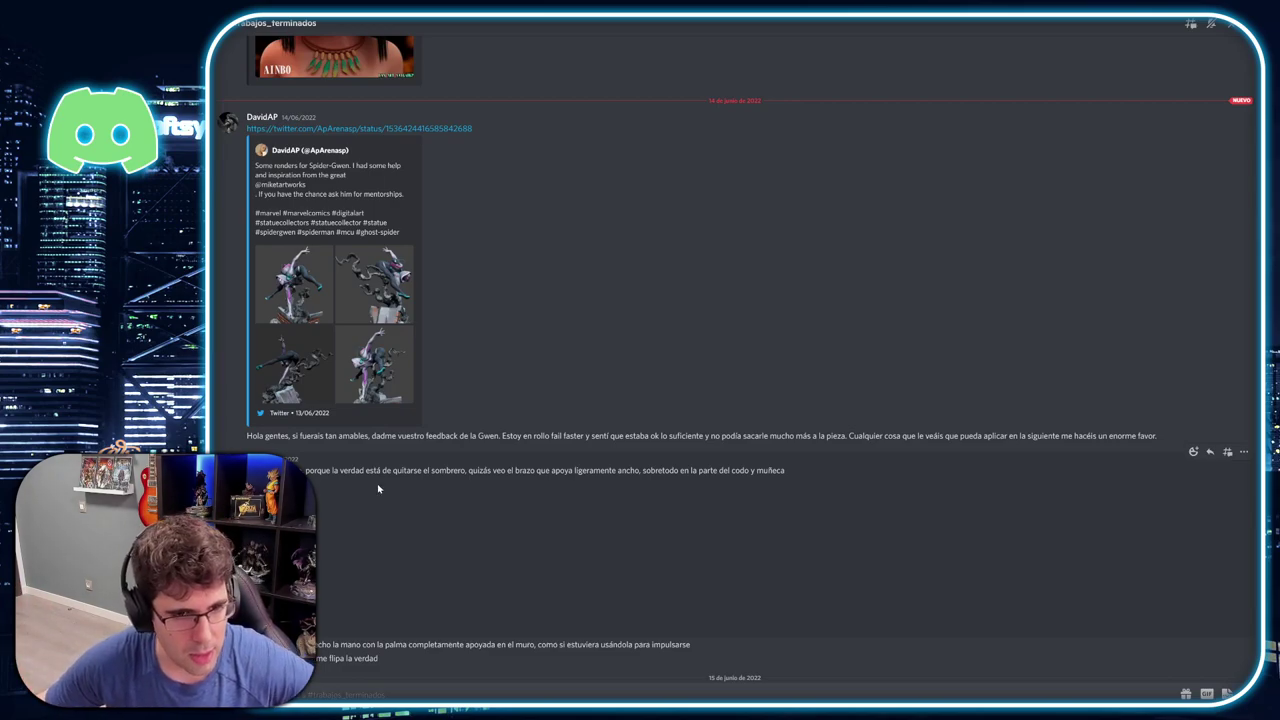
left_click_drag(369, 470, 430, 476)
left_click(430, 476)
scroll(339, 478, "down", 3)
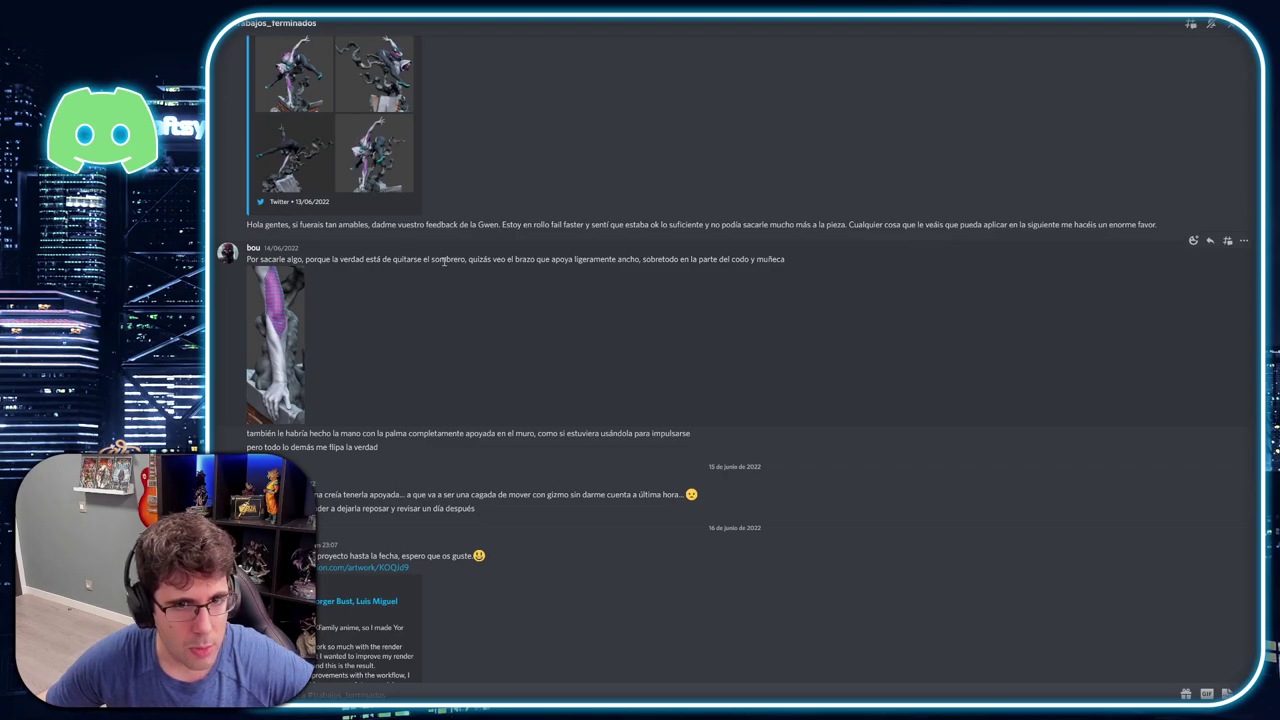
left_click(285, 370)
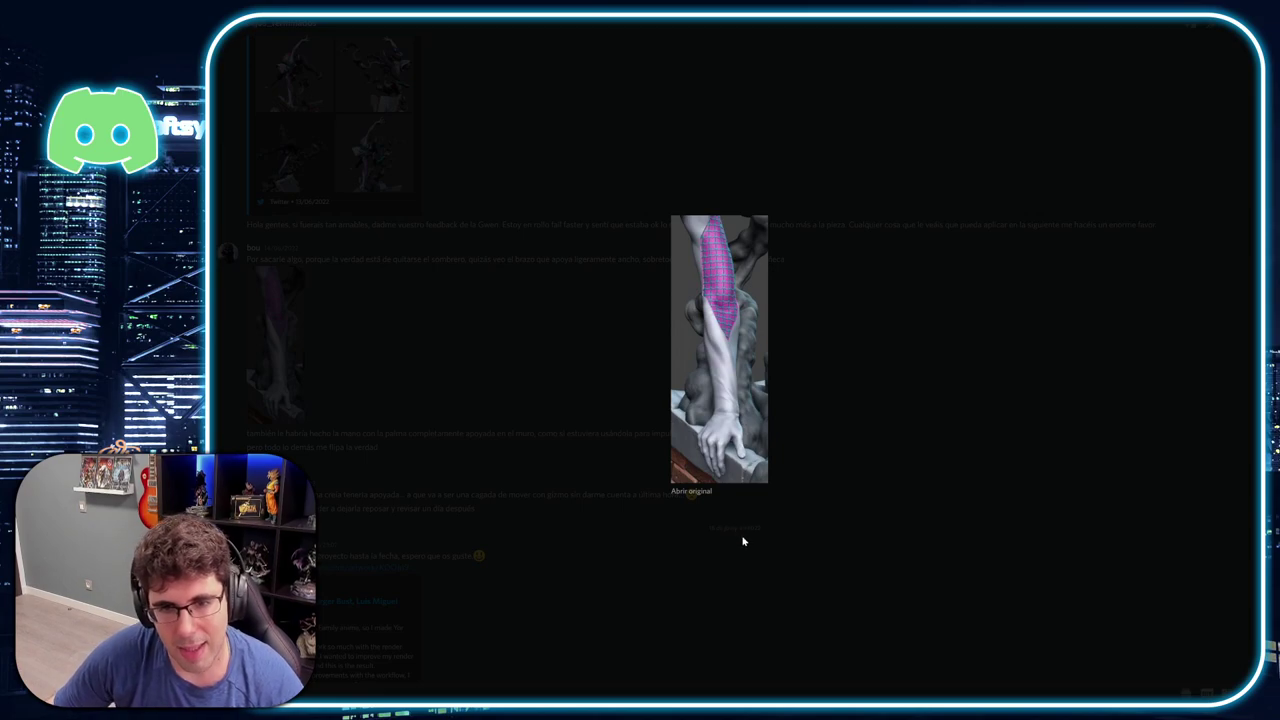
left_click(616, 536)
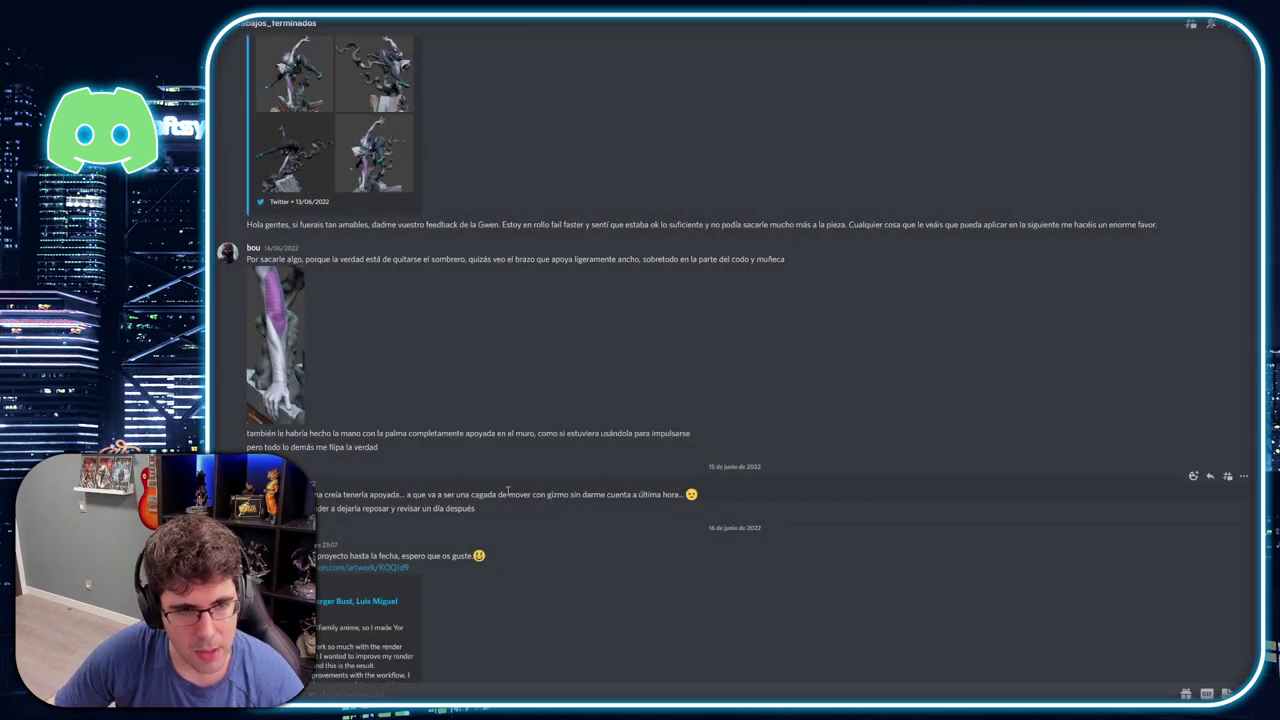
Scroll through #trabajos_terminados past the ArtStation post, then switch to #comparte_tu_twitch
scroll(508, 491, "down", 1)
scroll(480, 460, "down", 2)
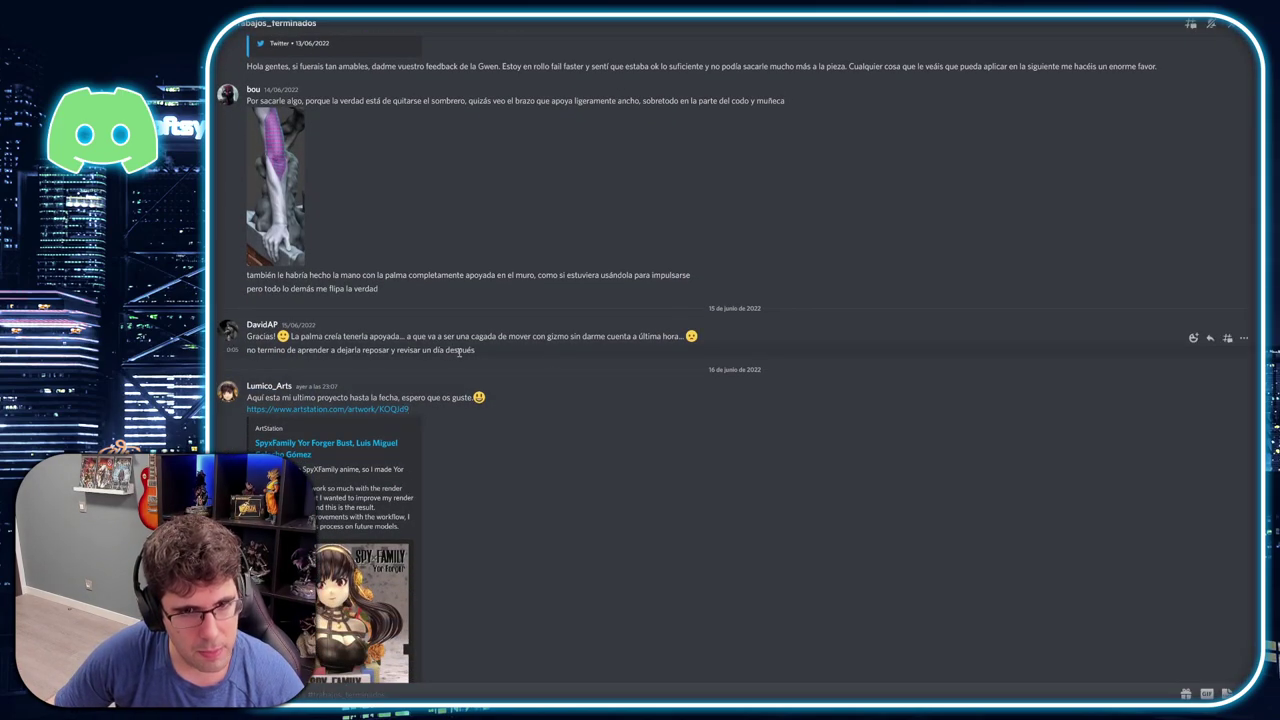
scroll(520, 425, "down", 1)
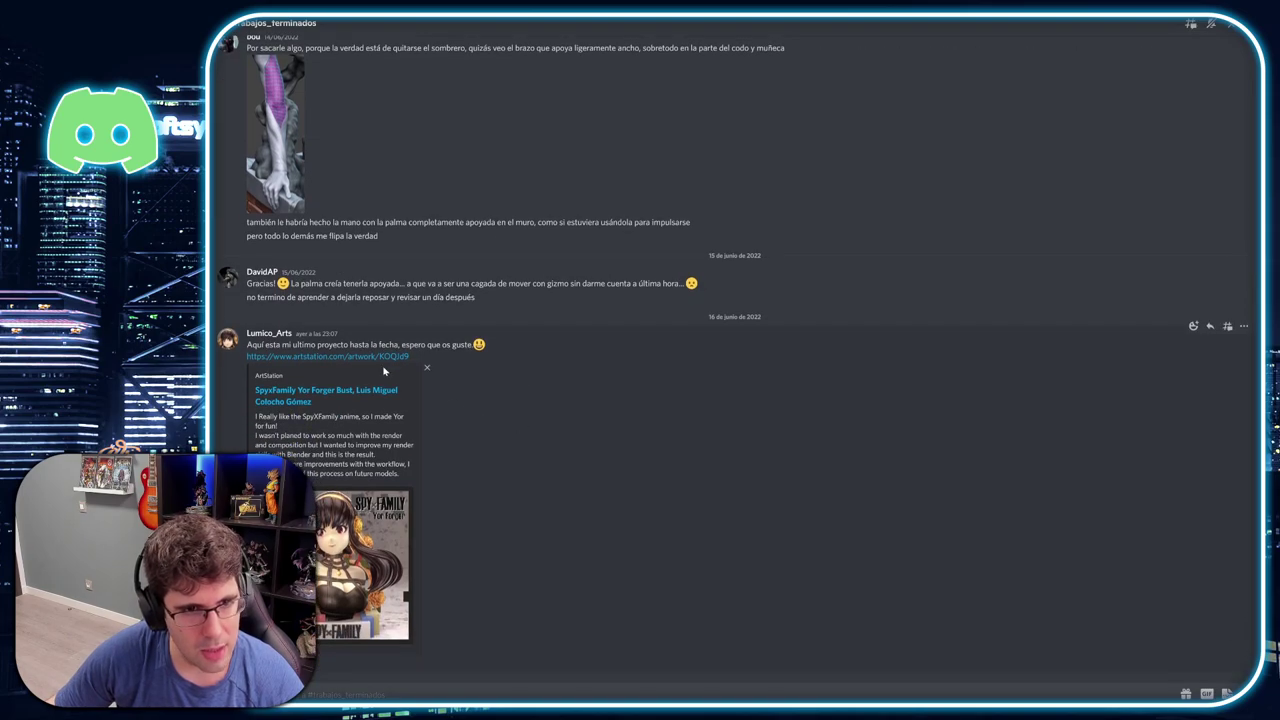
left_click_drag(349, 345, 465, 355)
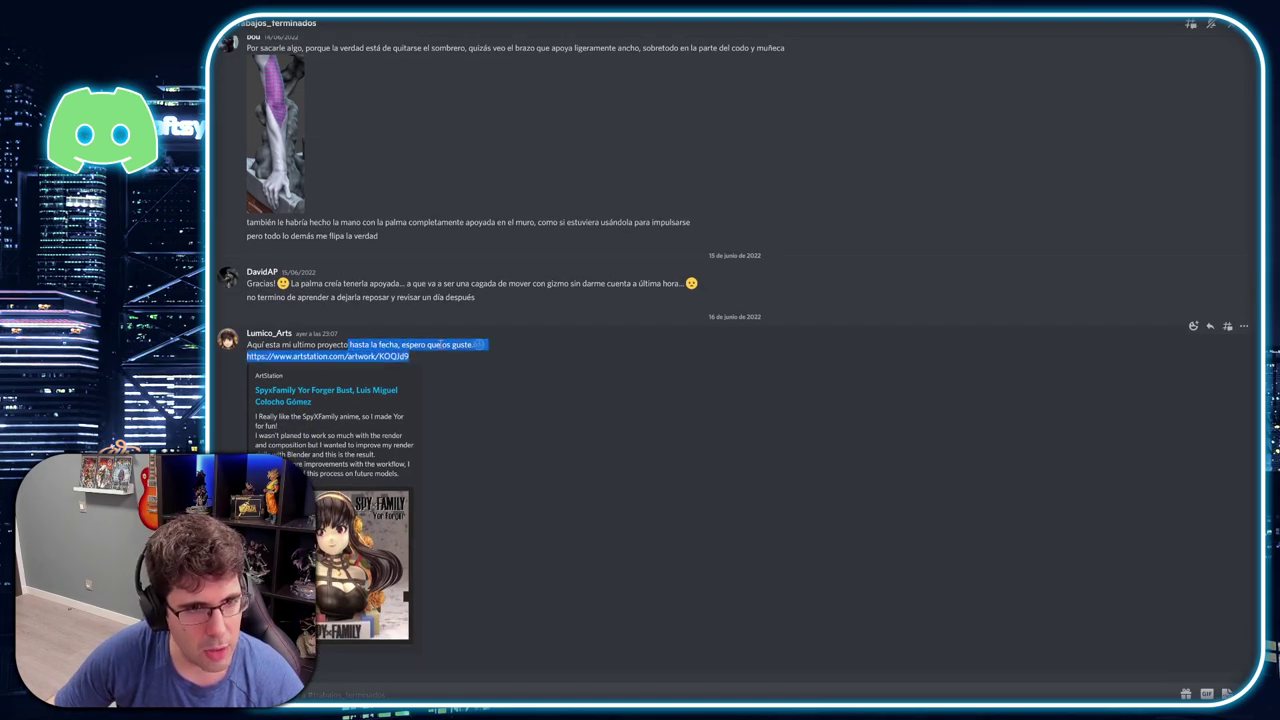
left_click(443, 344)
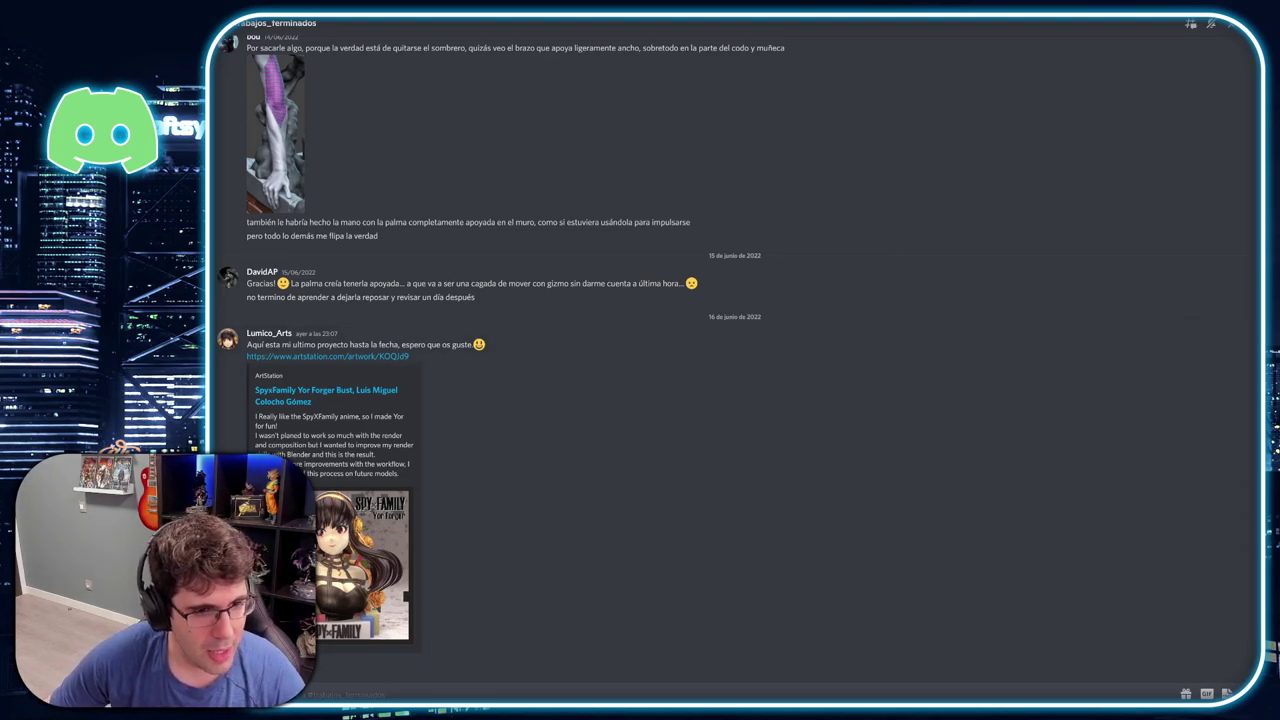
key("alt+Down")
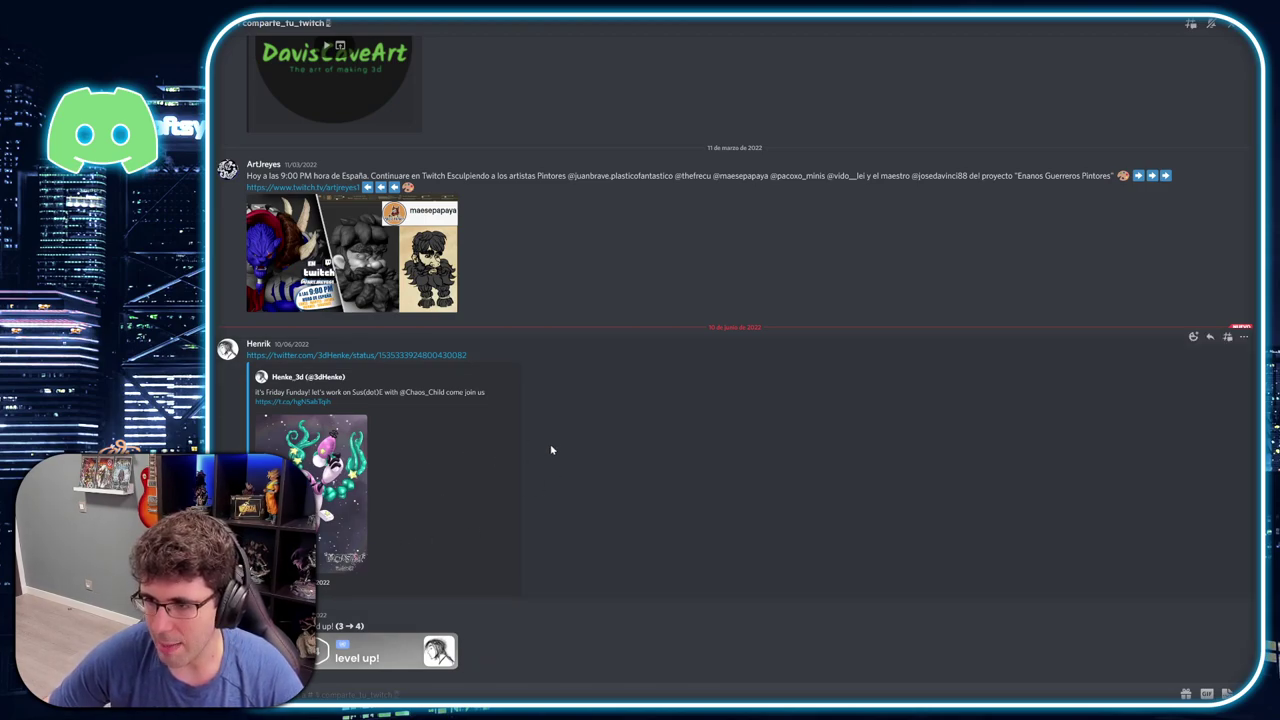
mouse_move(352, 254)
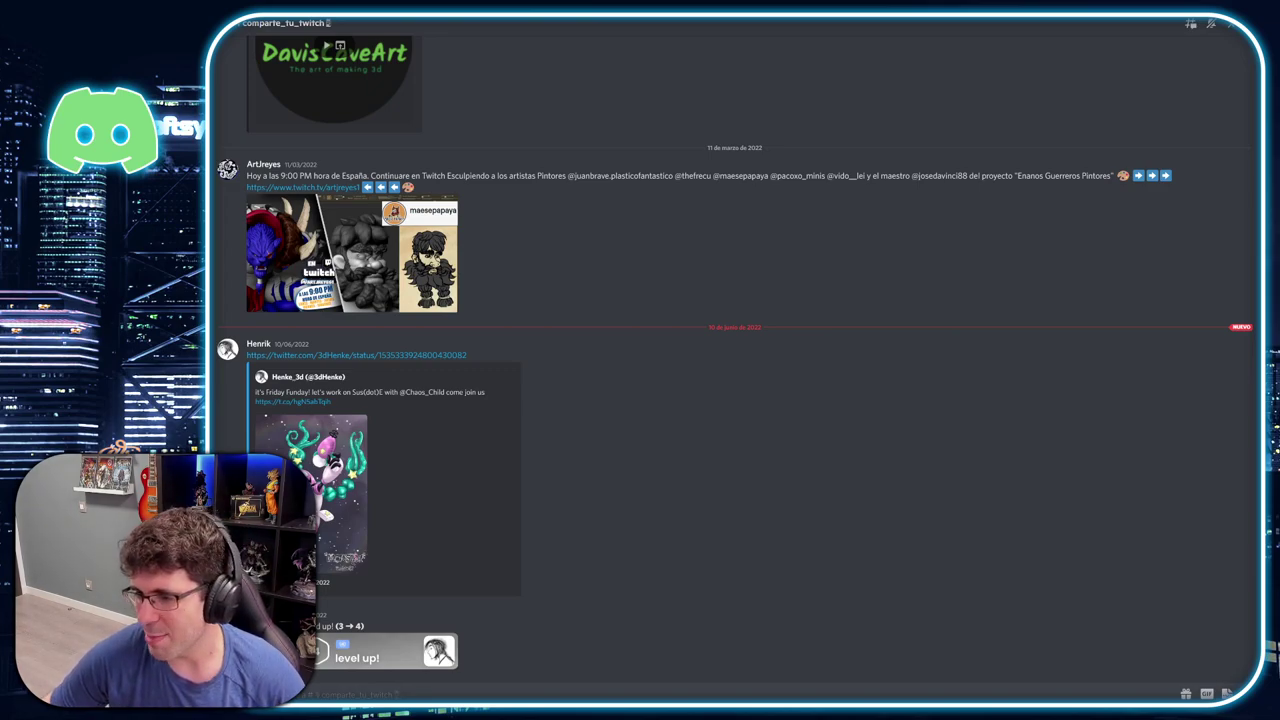
mouse_move(700, 230)
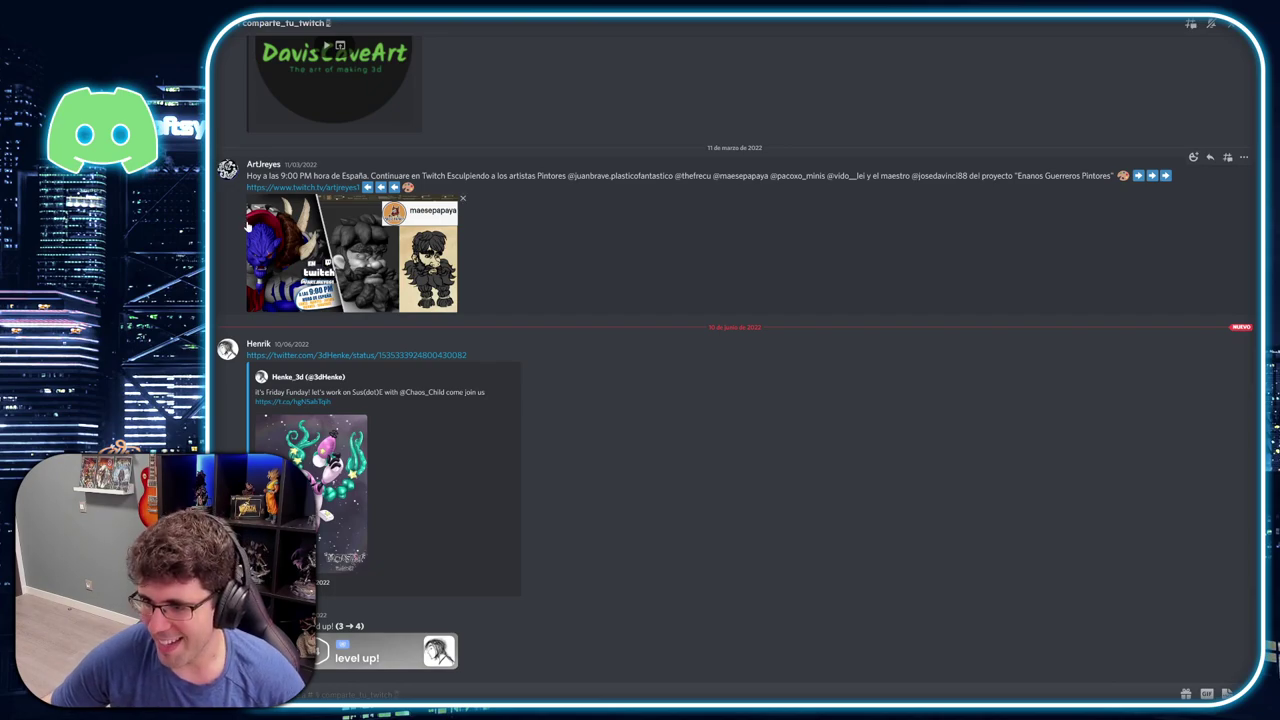
mouse_move(300, 250)
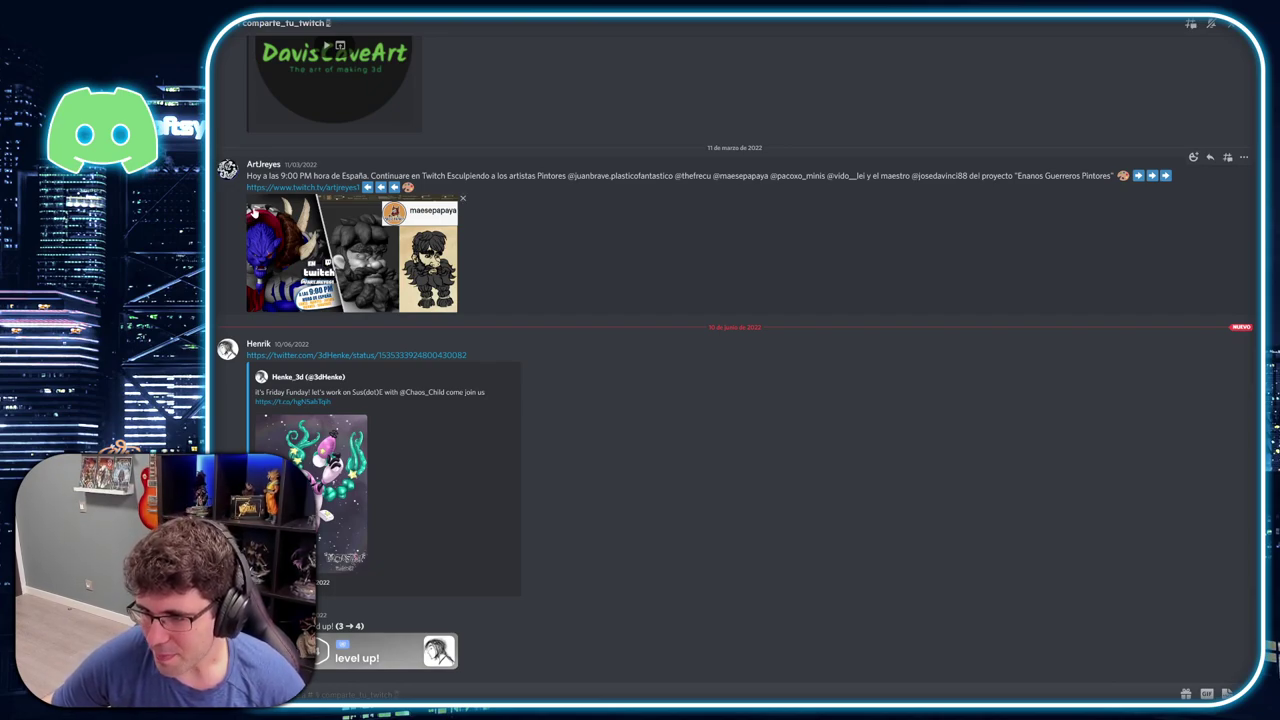
key("alt+shift+Down")
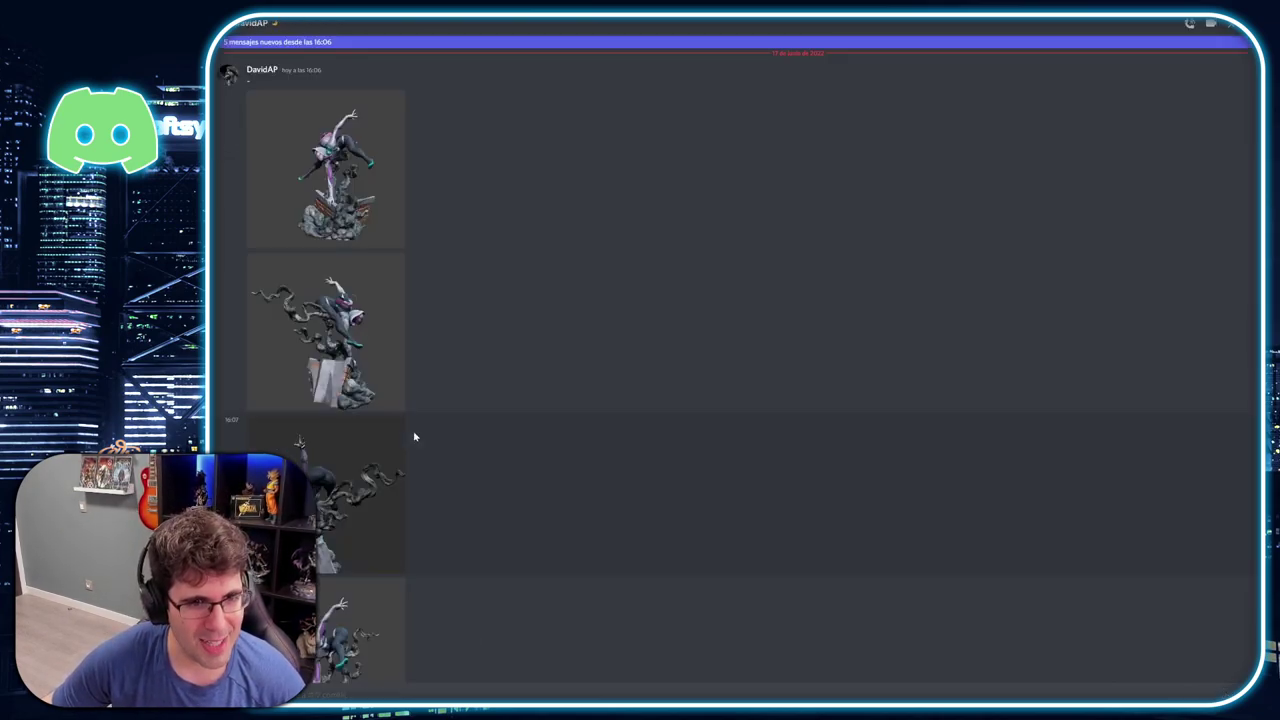
left_click(338, 195)
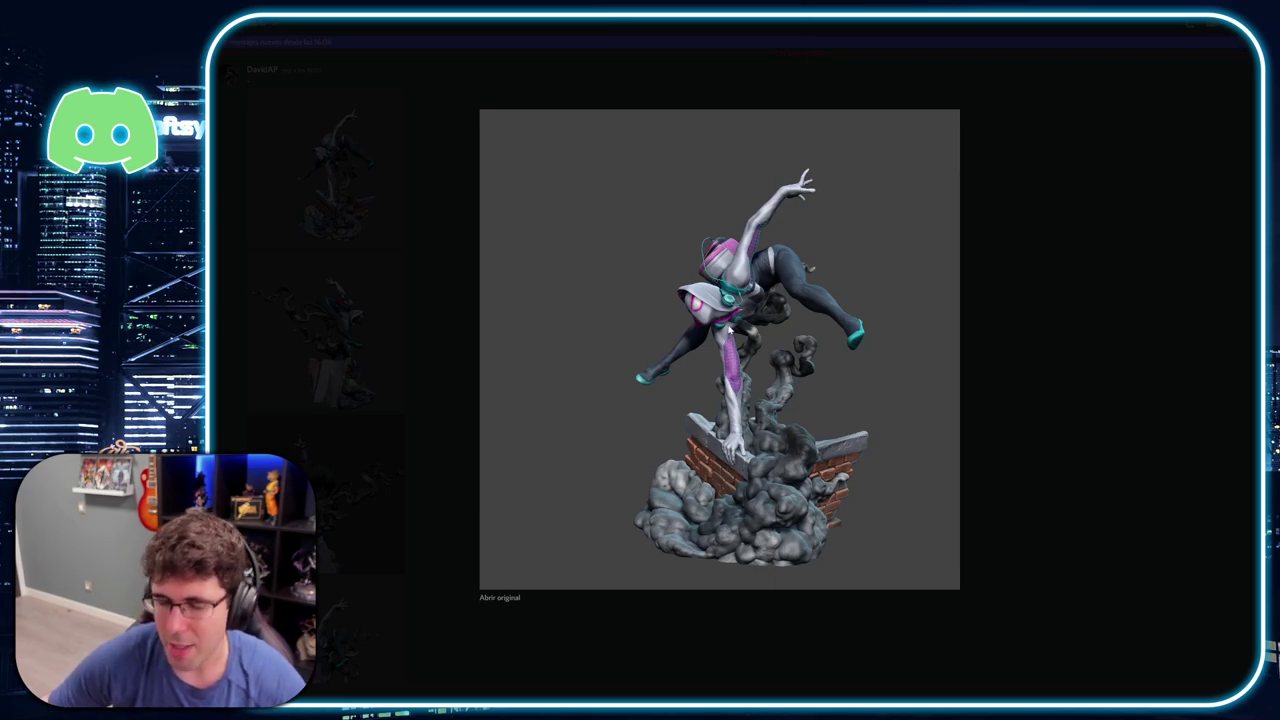
left_click(383, 320)
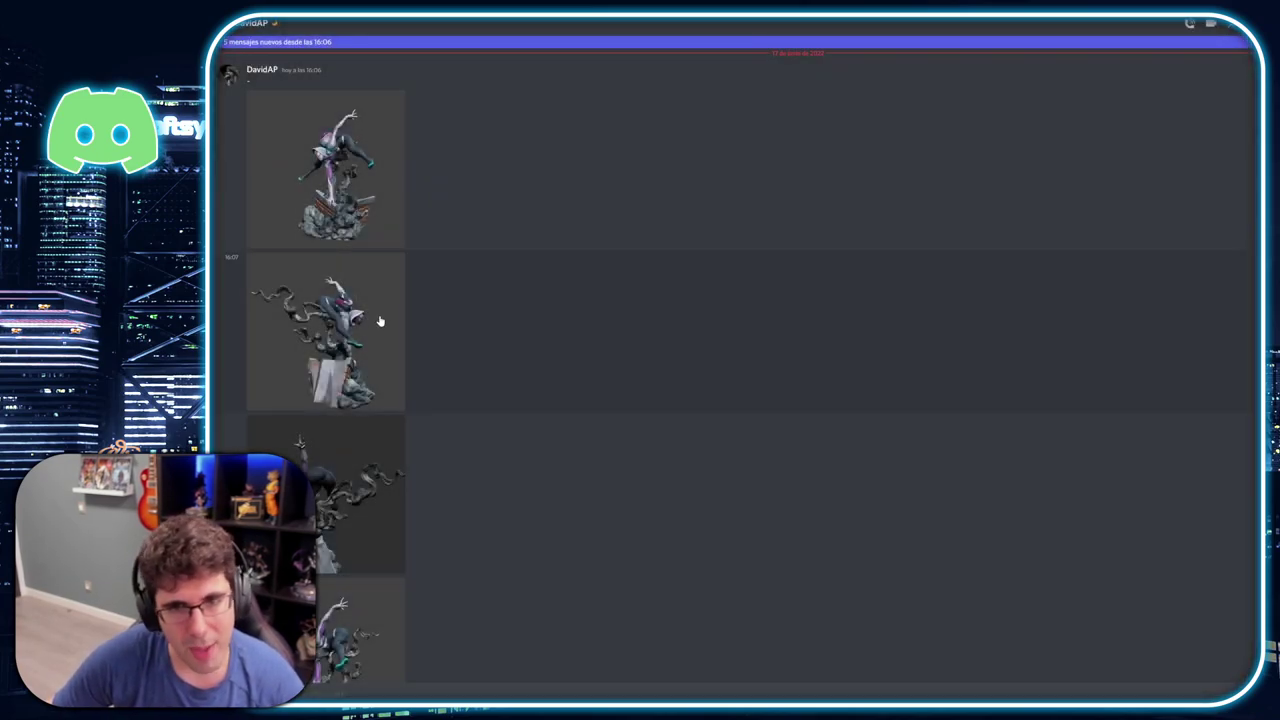
View the second, third and fourth Spider-Gwen renders enlarged in turn, then scroll down
left_click(380, 320)
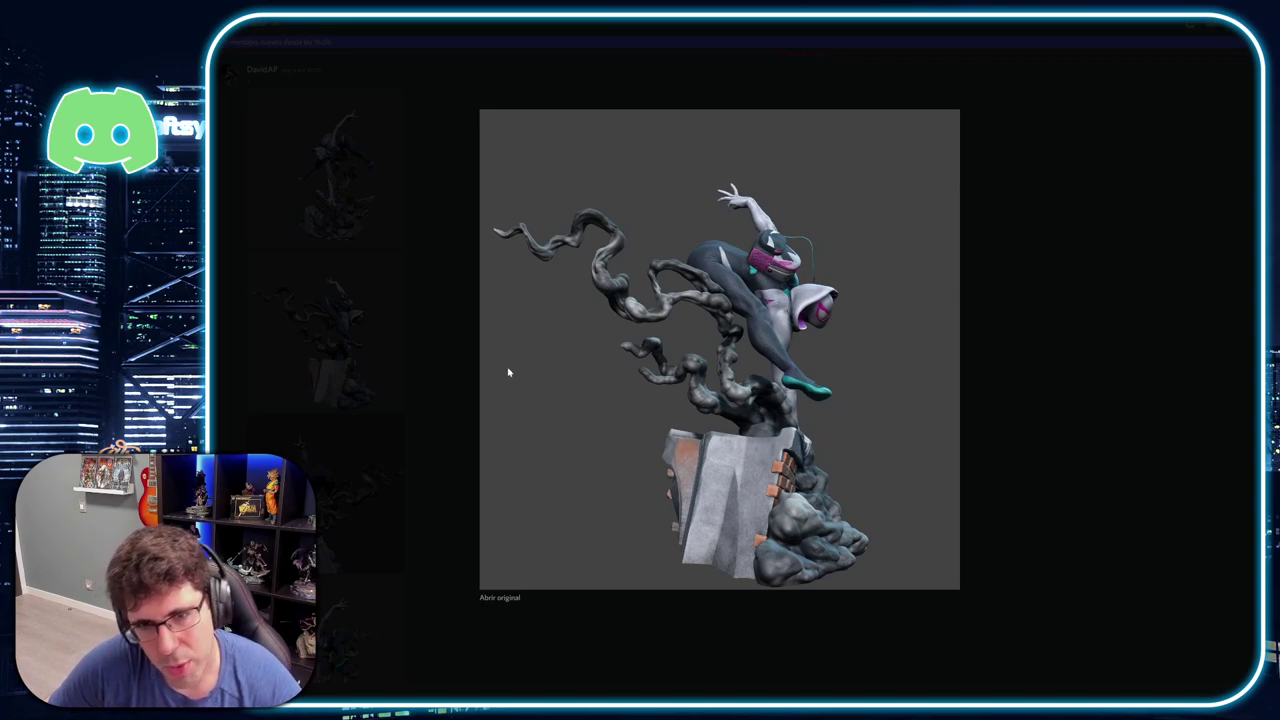
left_click(402, 378)
left_click(400, 478)
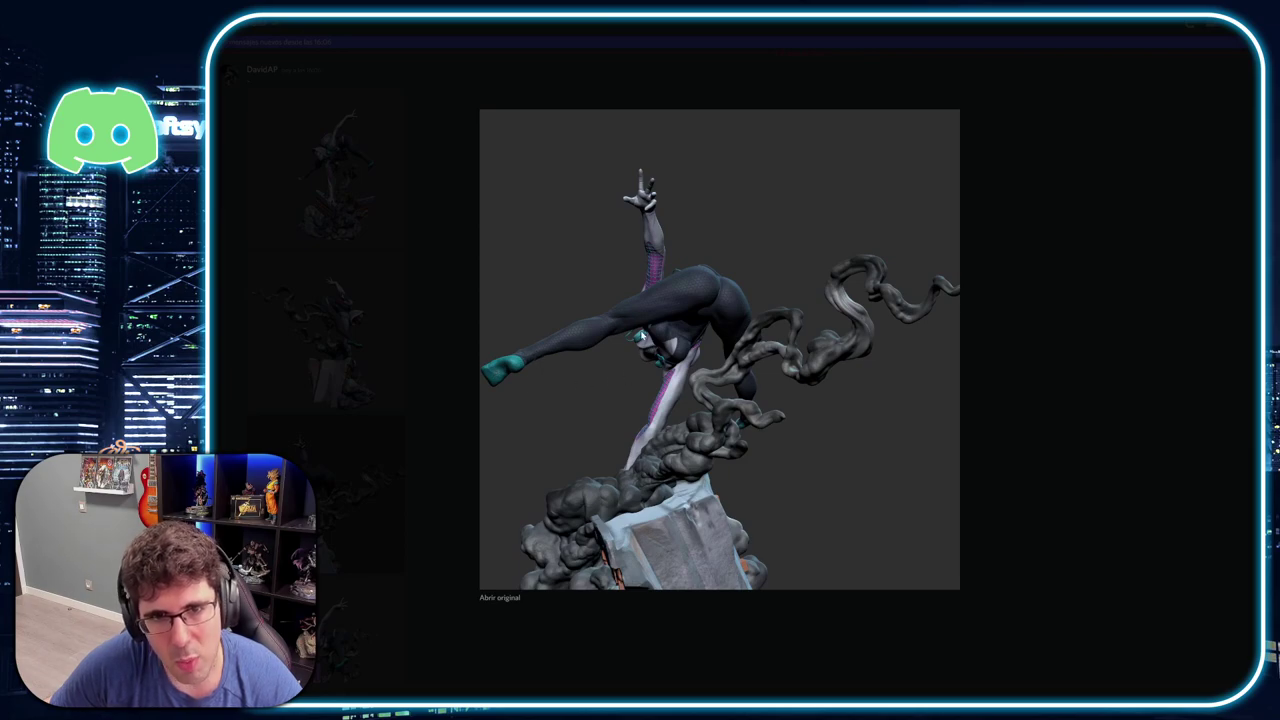
left_click(437, 492)
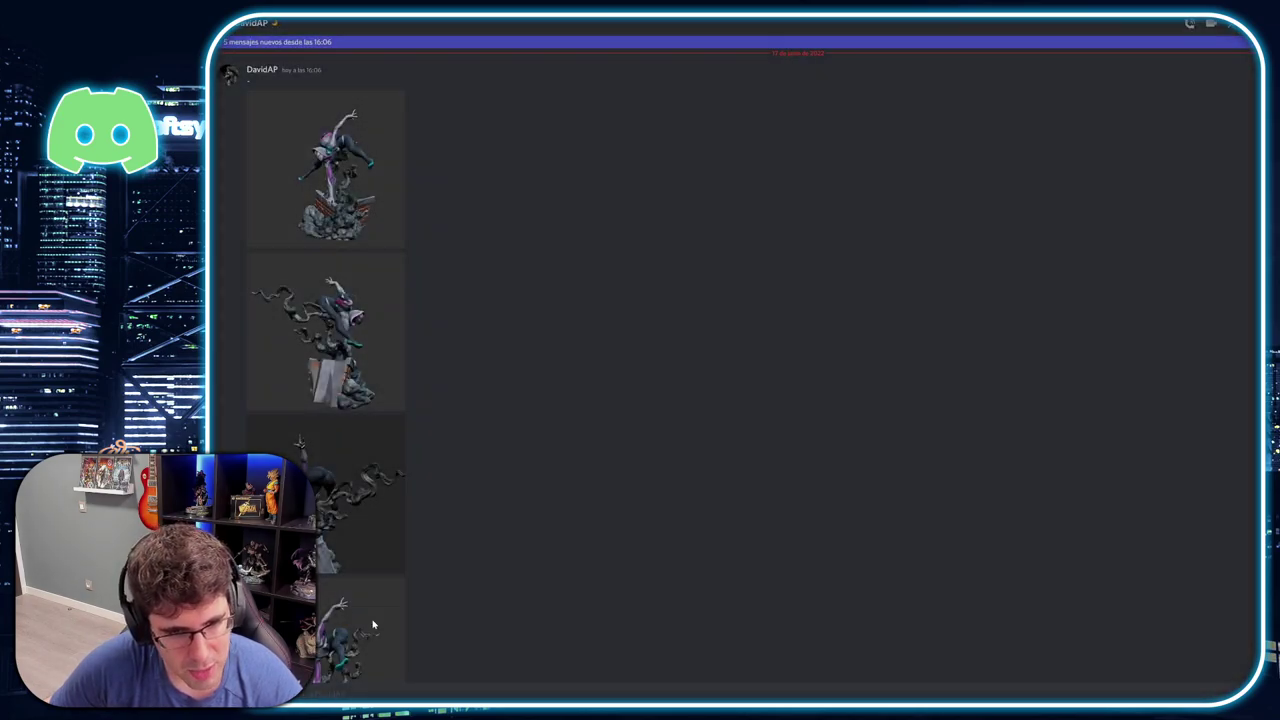
left_click(371, 617)
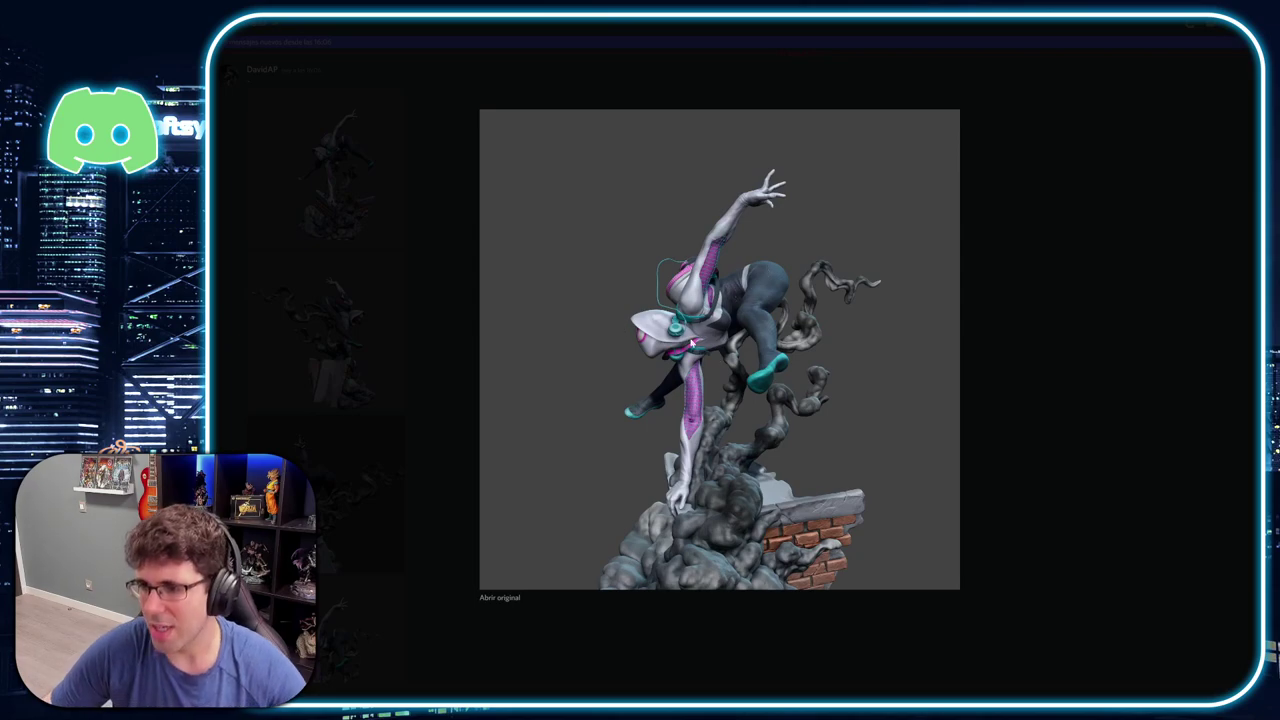
left_click(1120, 346)
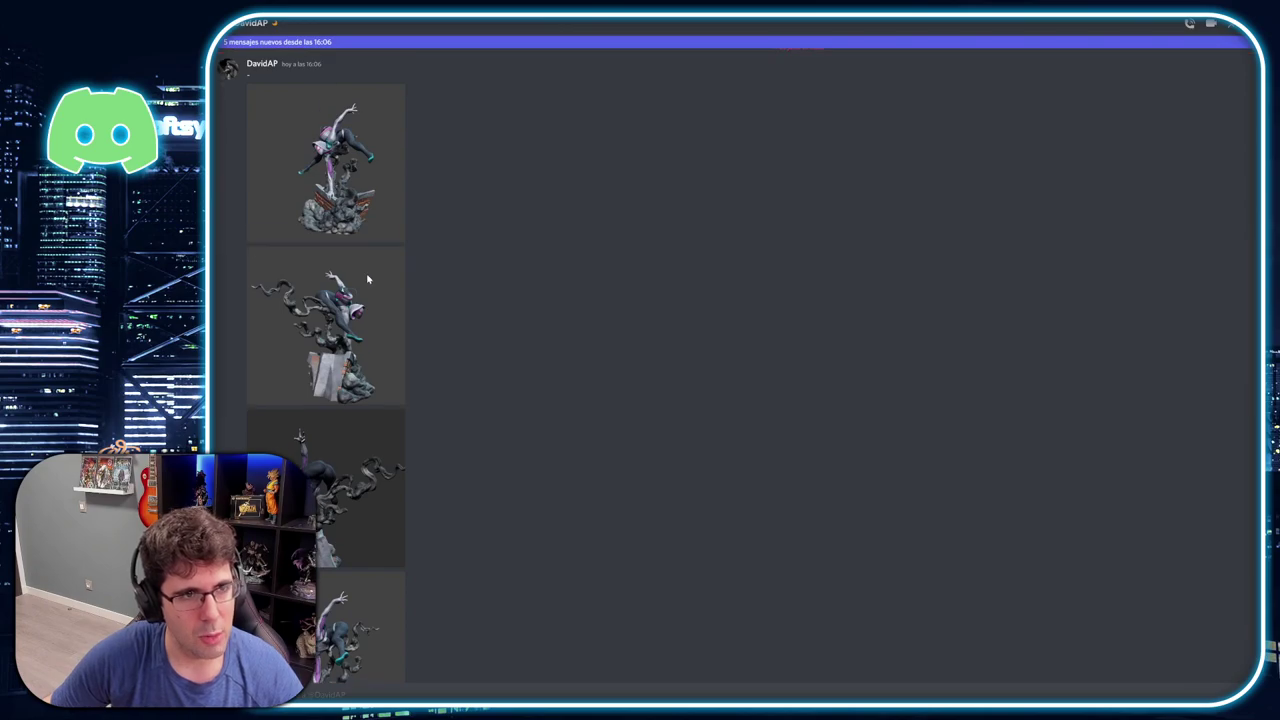
scroll(363, 332, "down", 2)
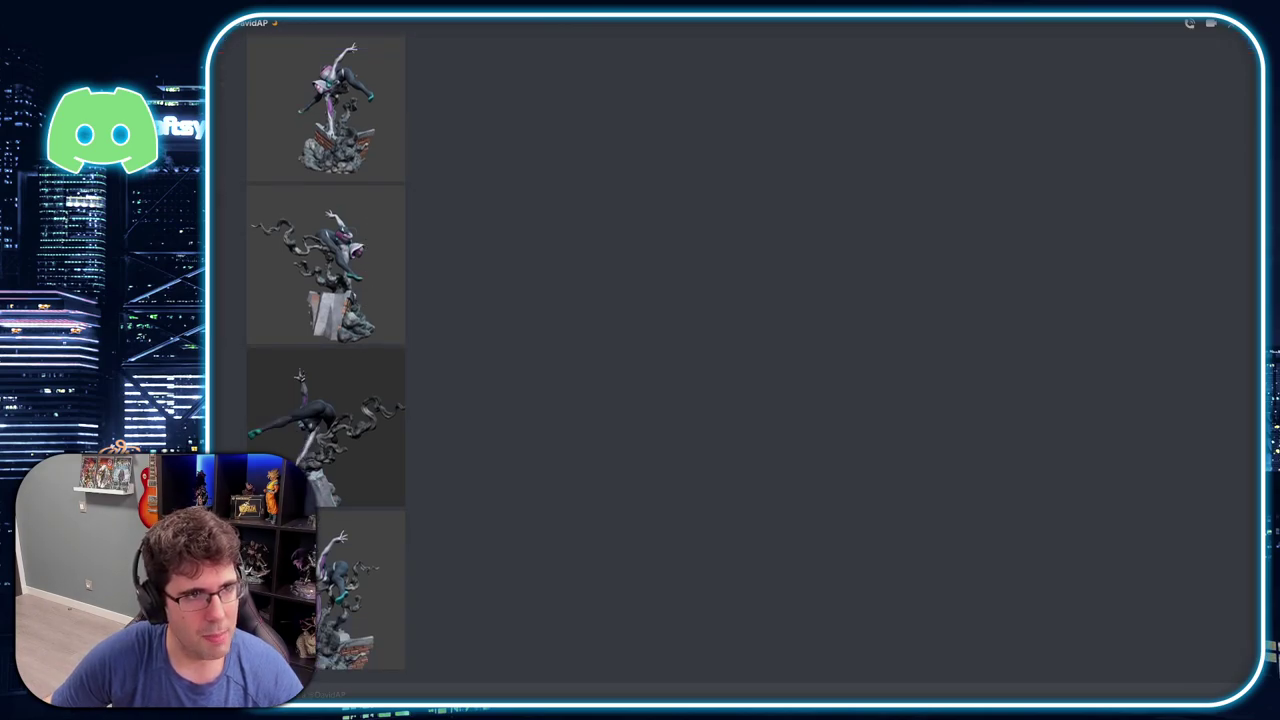
scroll(469, 266, "down", 5)
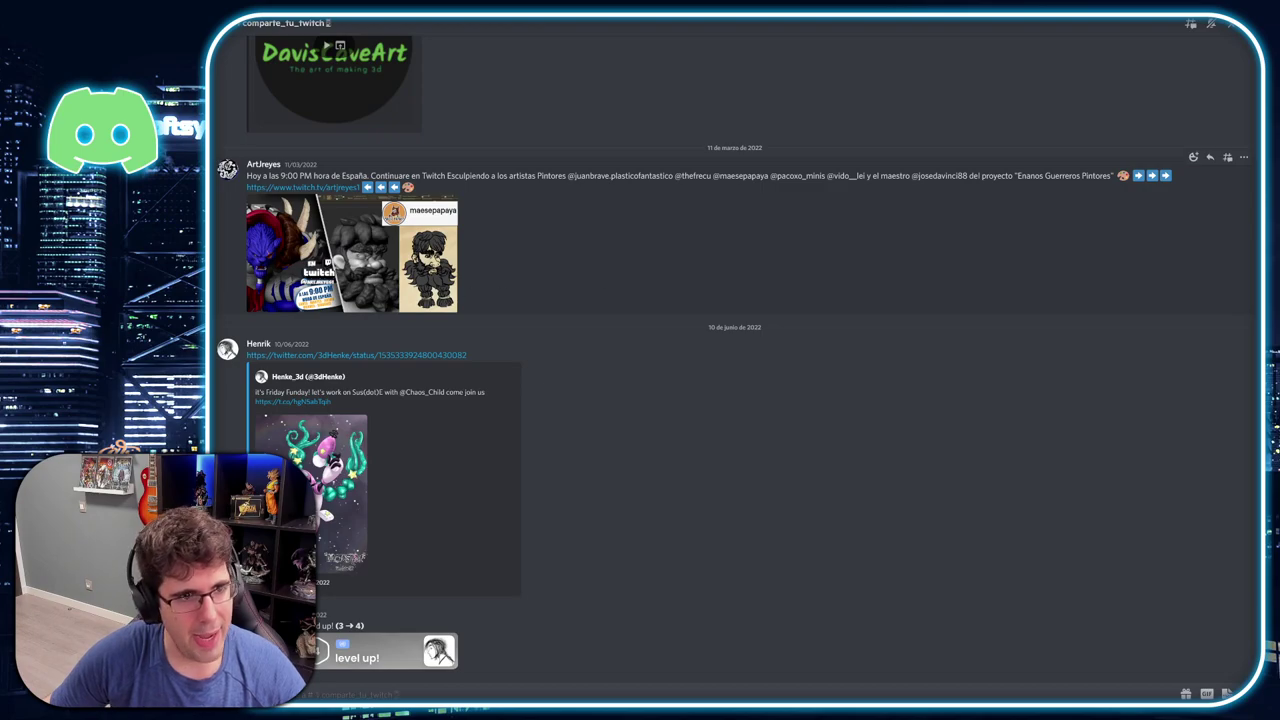
Switch down to #preguntas-basicas, showing the thorn-ring retopology question
key("alt+Down")
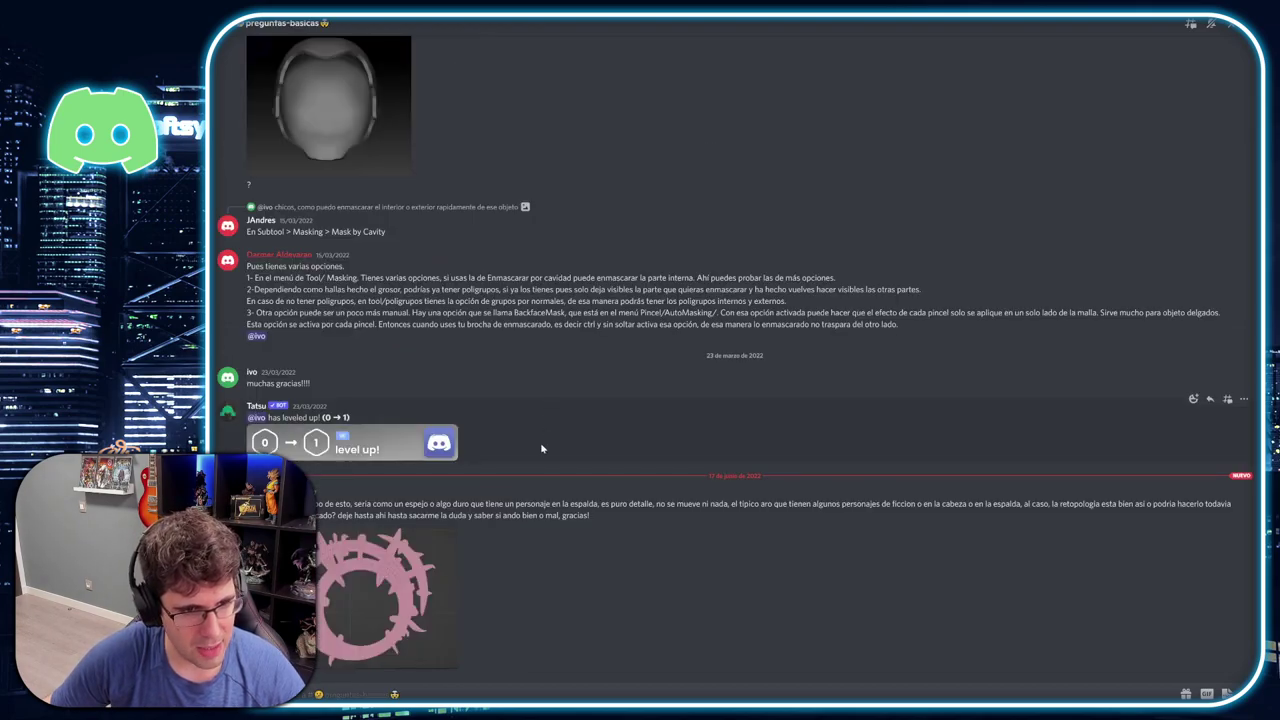
mouse_move(760, 510)
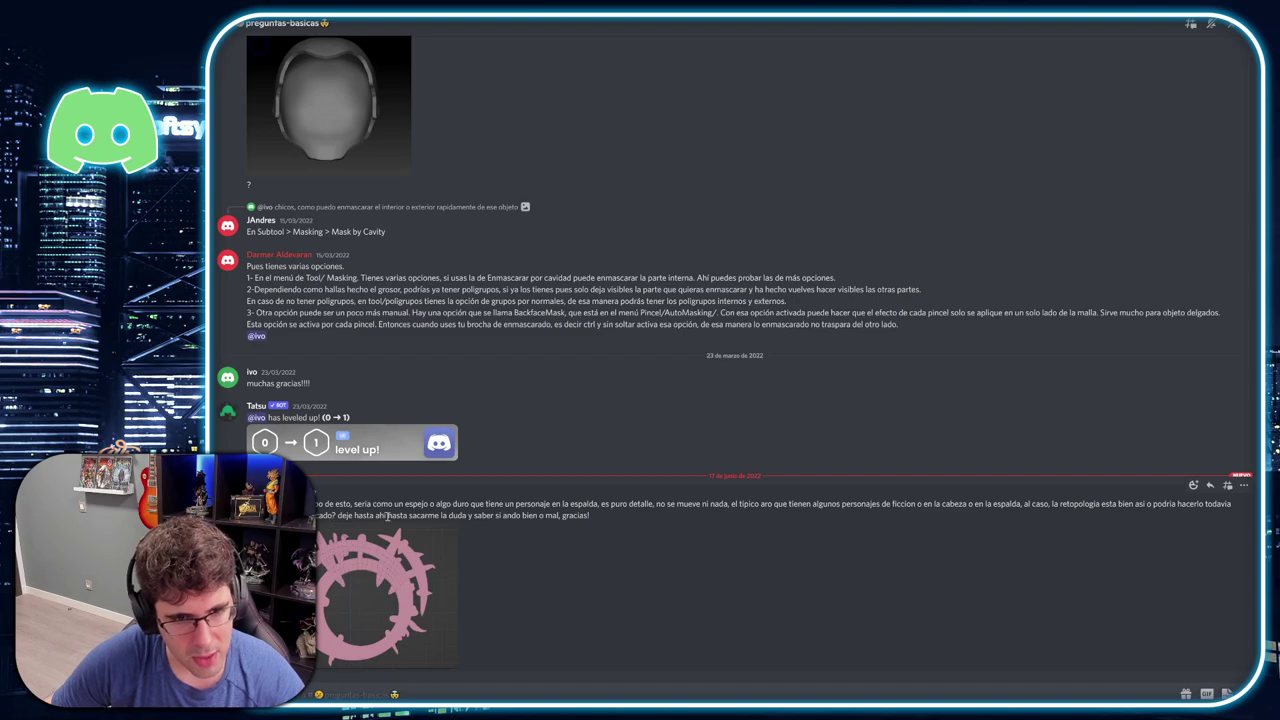
Enlarge the pink thorn-ring image to inspect its polygon mesh
left_click(395, 560)
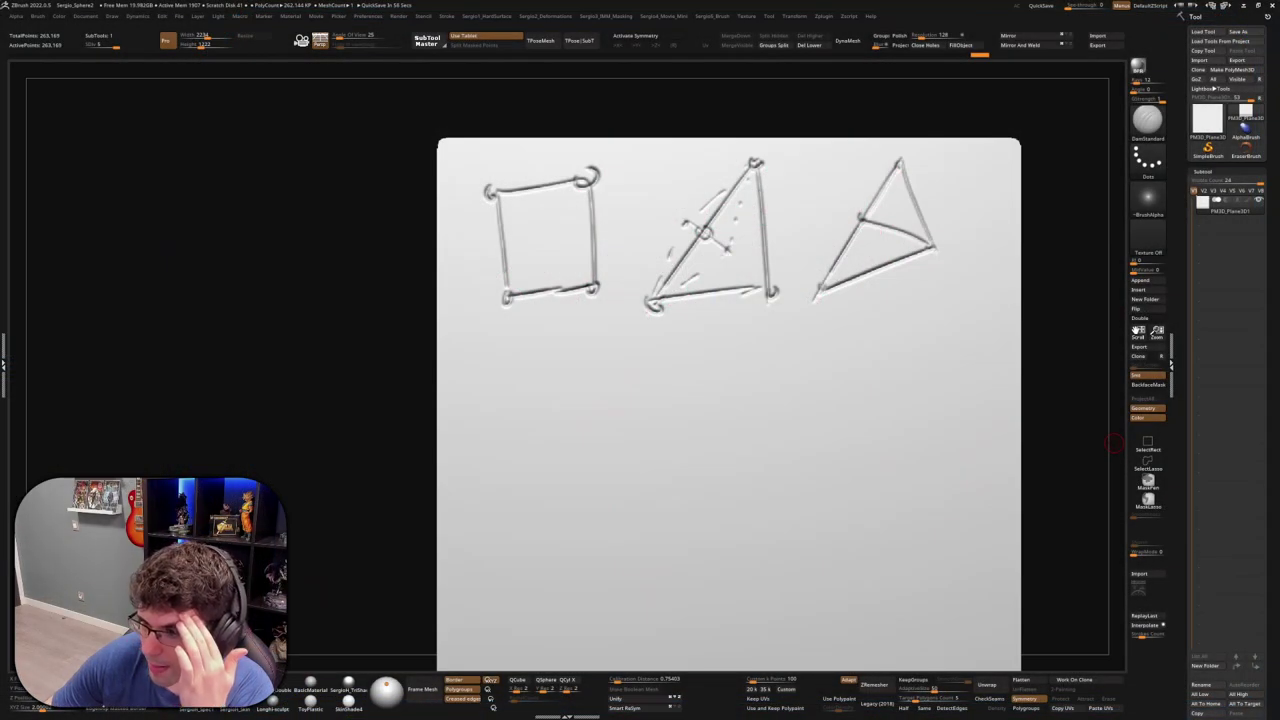
In ZBrush, write a 4 under the square and retrace the right triangle's inner edge, undoing stray strokes
key("space")
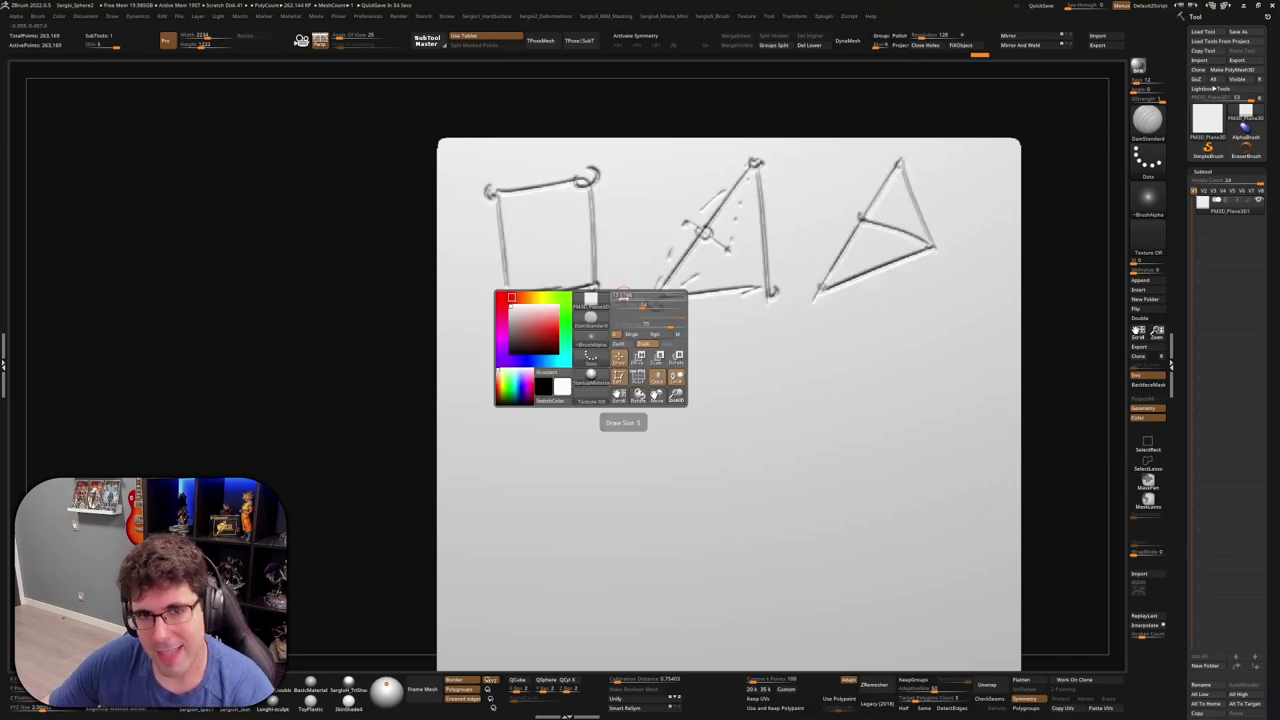
left_click_drag(538, 322, 557, 343)
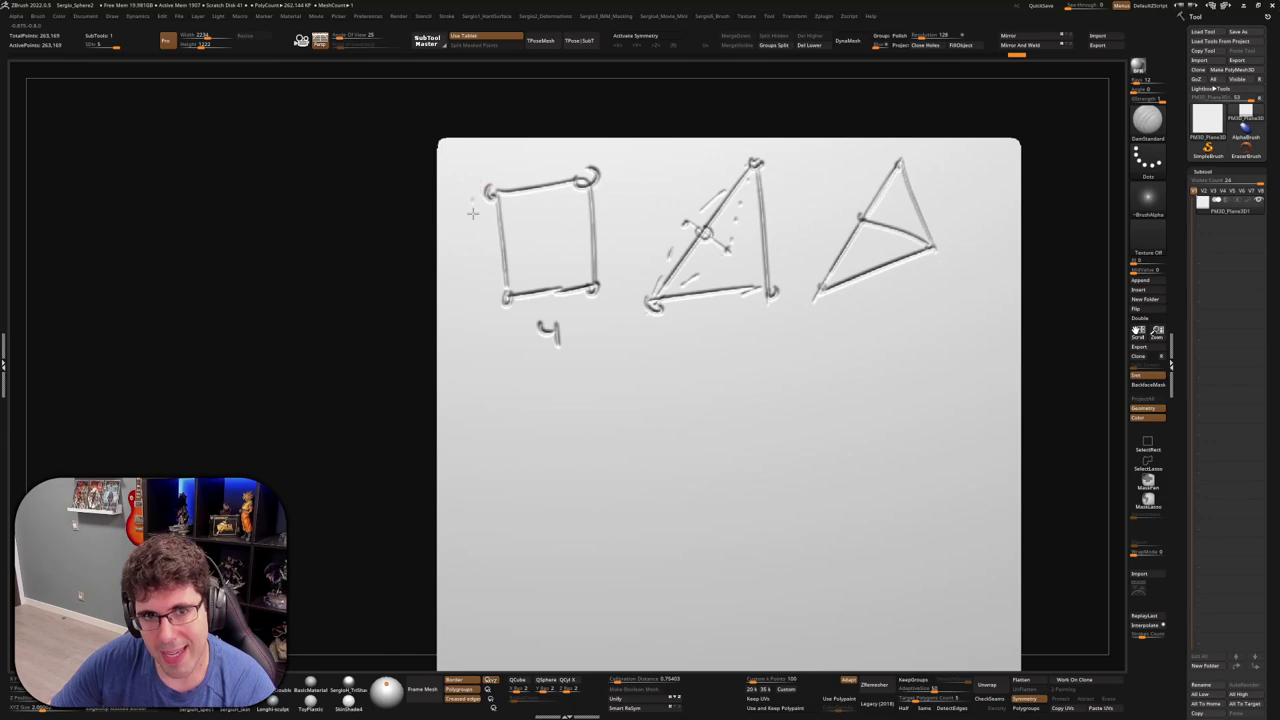
left_click_drag(474, 208, 478, 212)
key("ctrl+z")
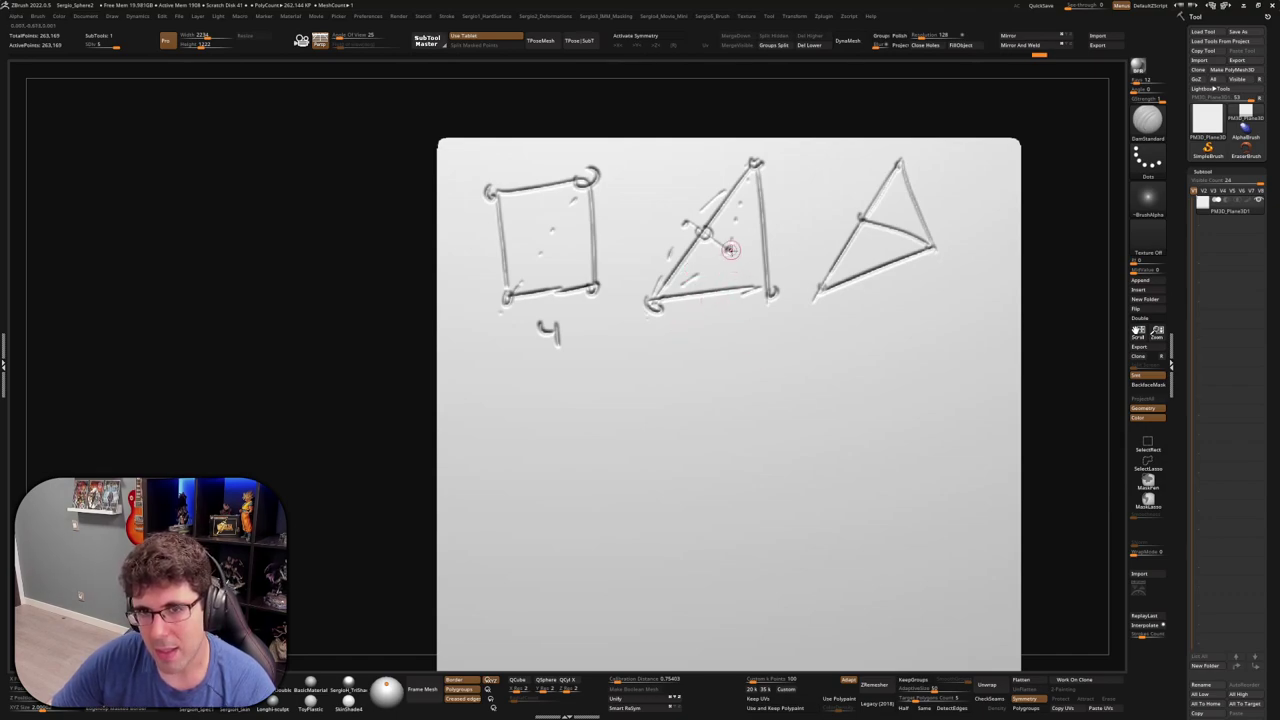
left_click_drag(860, 216, 938, 248)
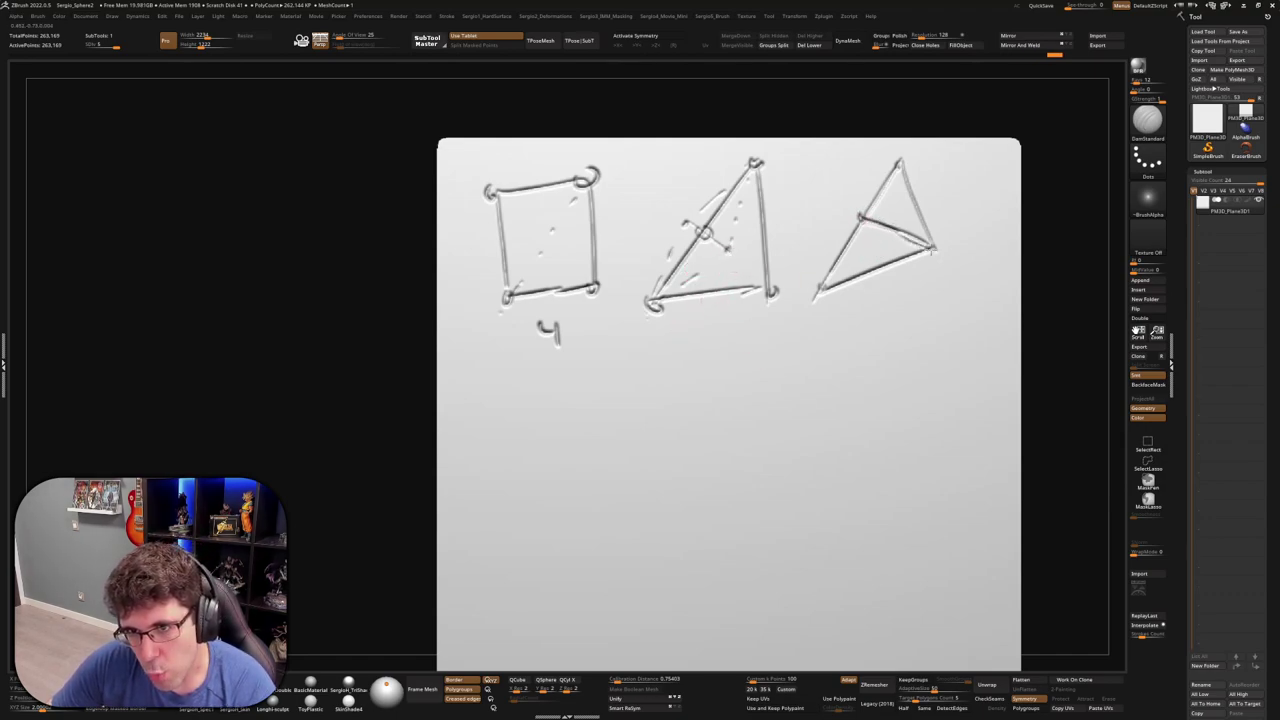
left_click_drag(728, 250, 772, 292)
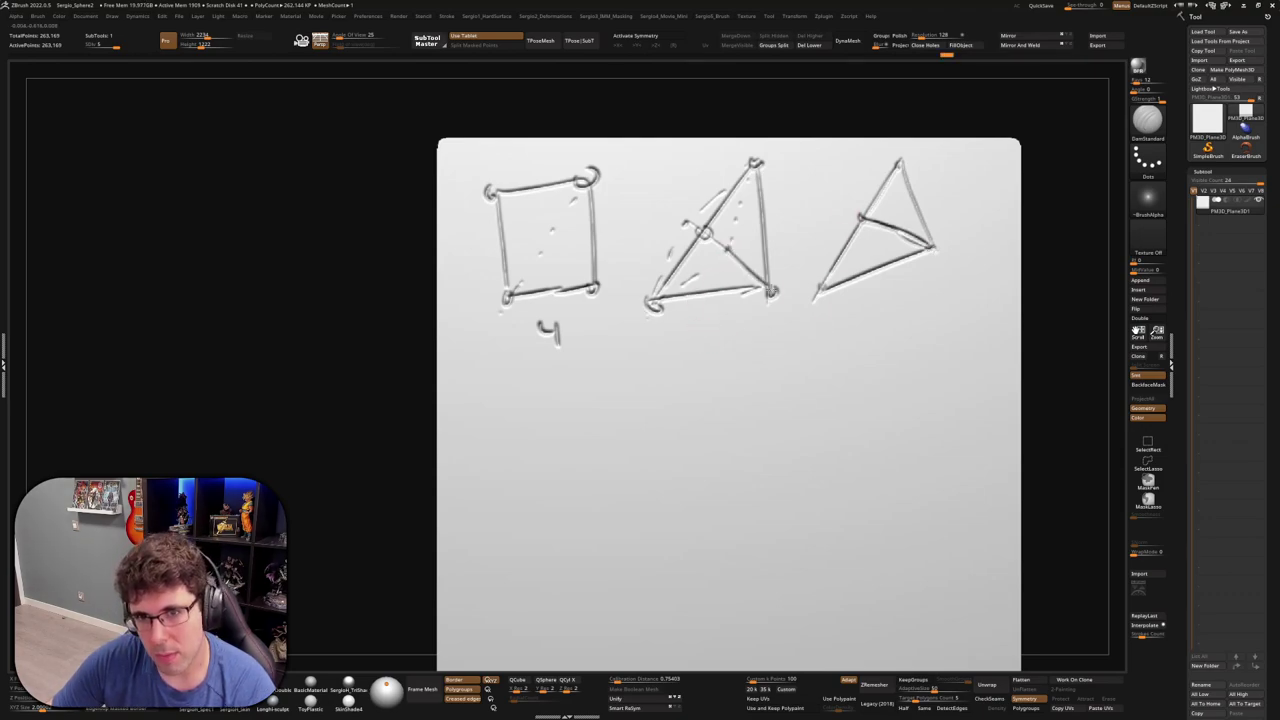
key("ctrl+z")
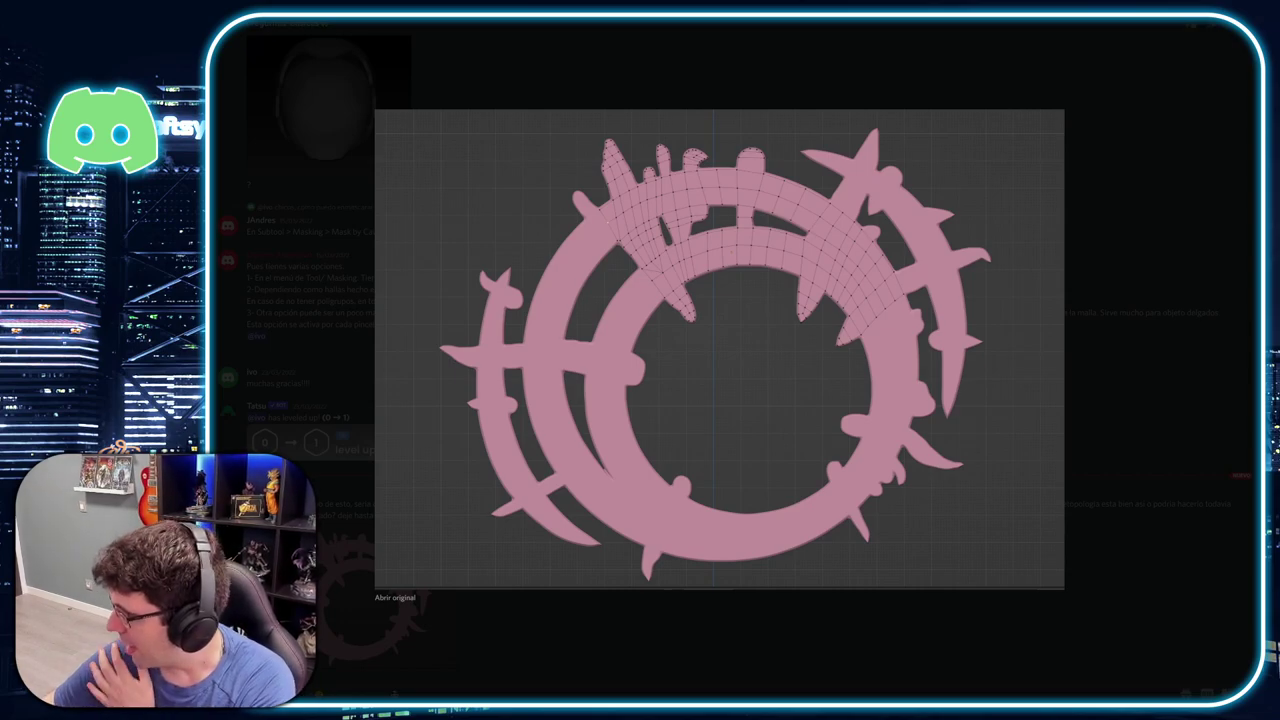
Close the ring mesh image, switch to #wip and enlarge its orc monster render
key("Escape")
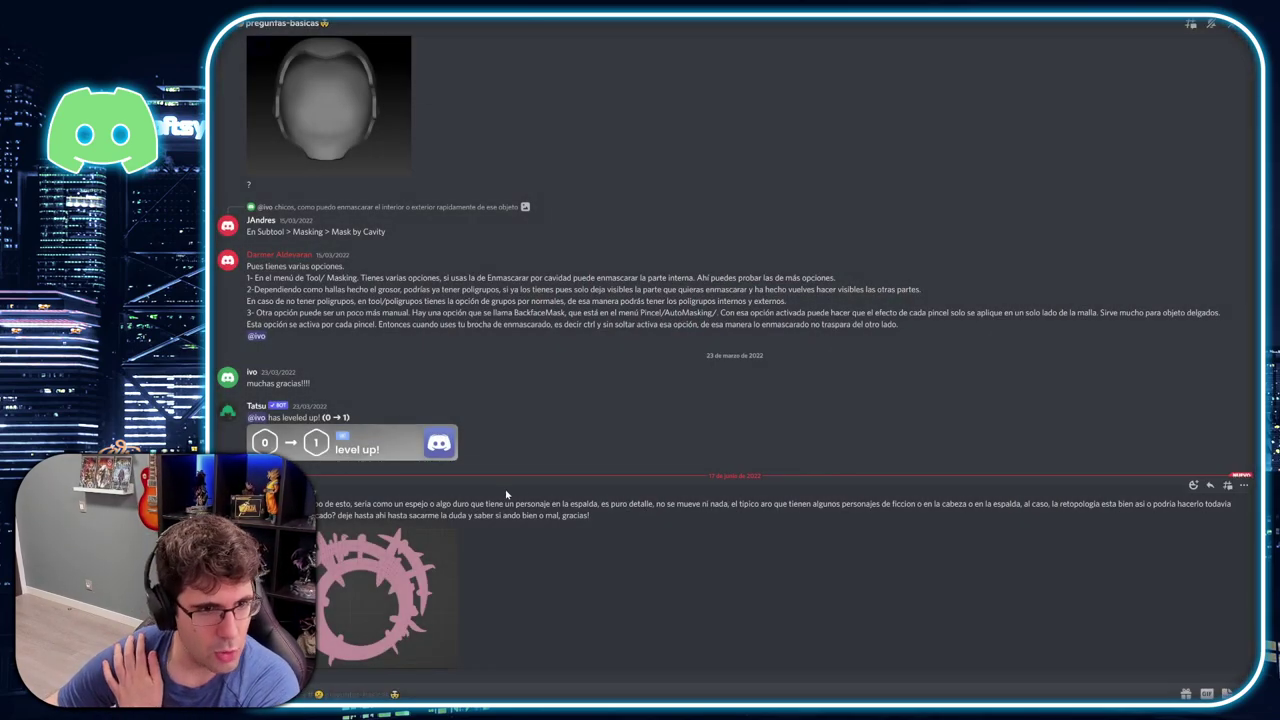
key("alt+Down")
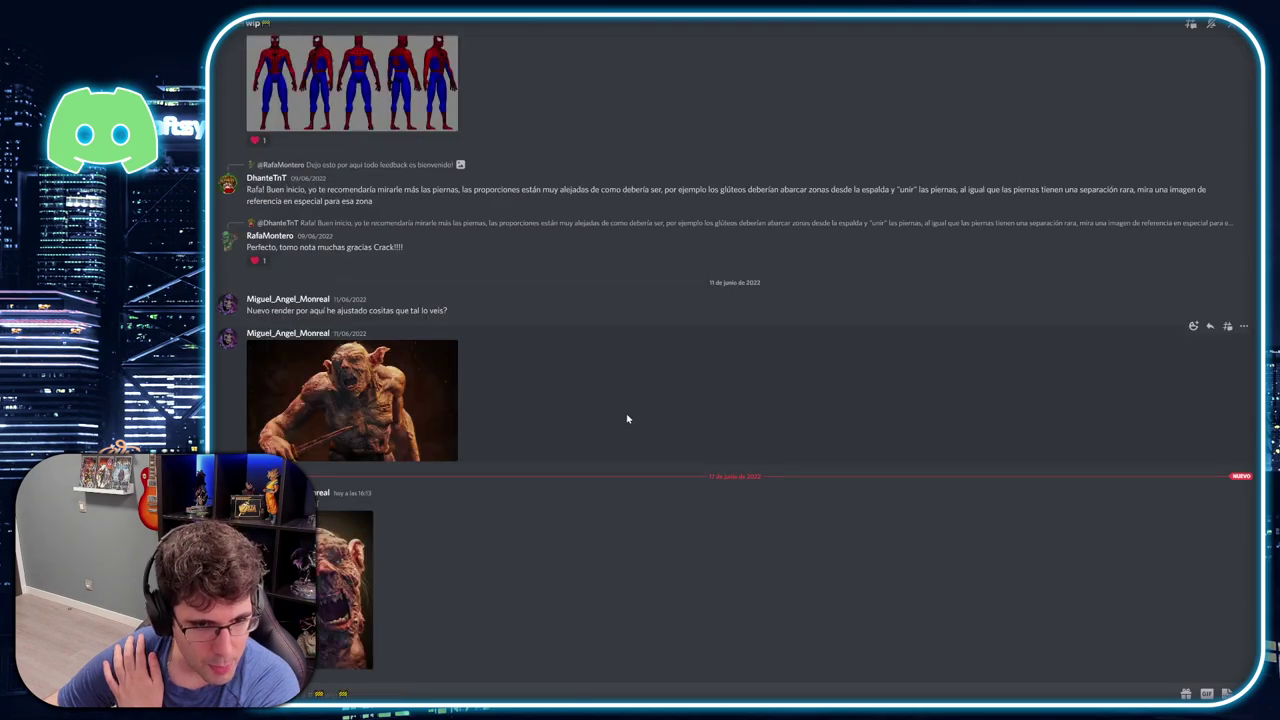
left_click(335, 580)
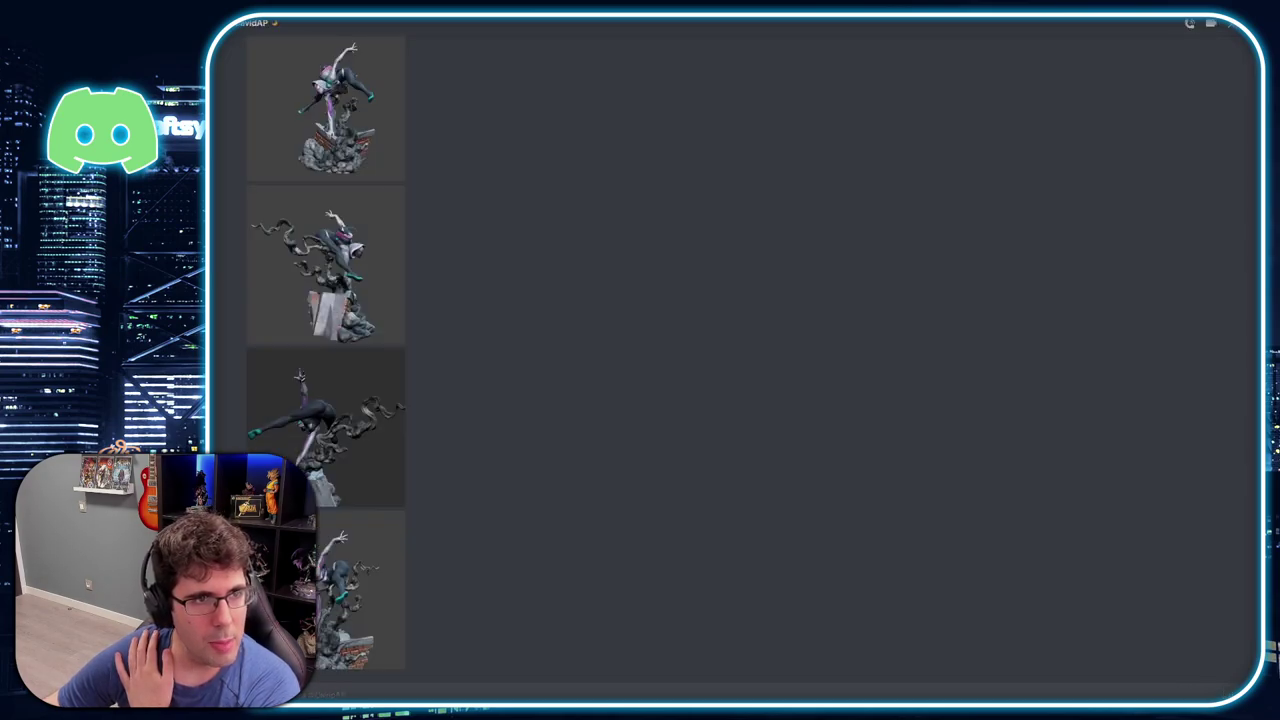
left_click(320, 571)
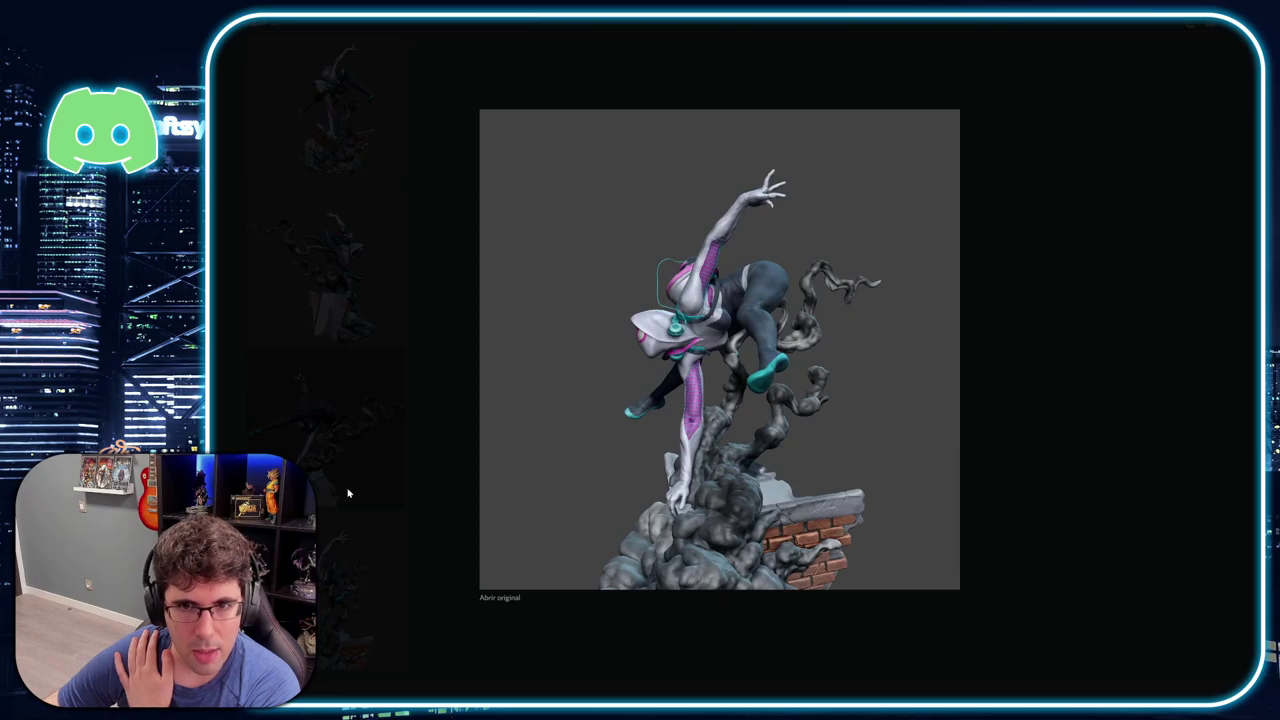
left_click(358, 443)
left_click(334, 413)
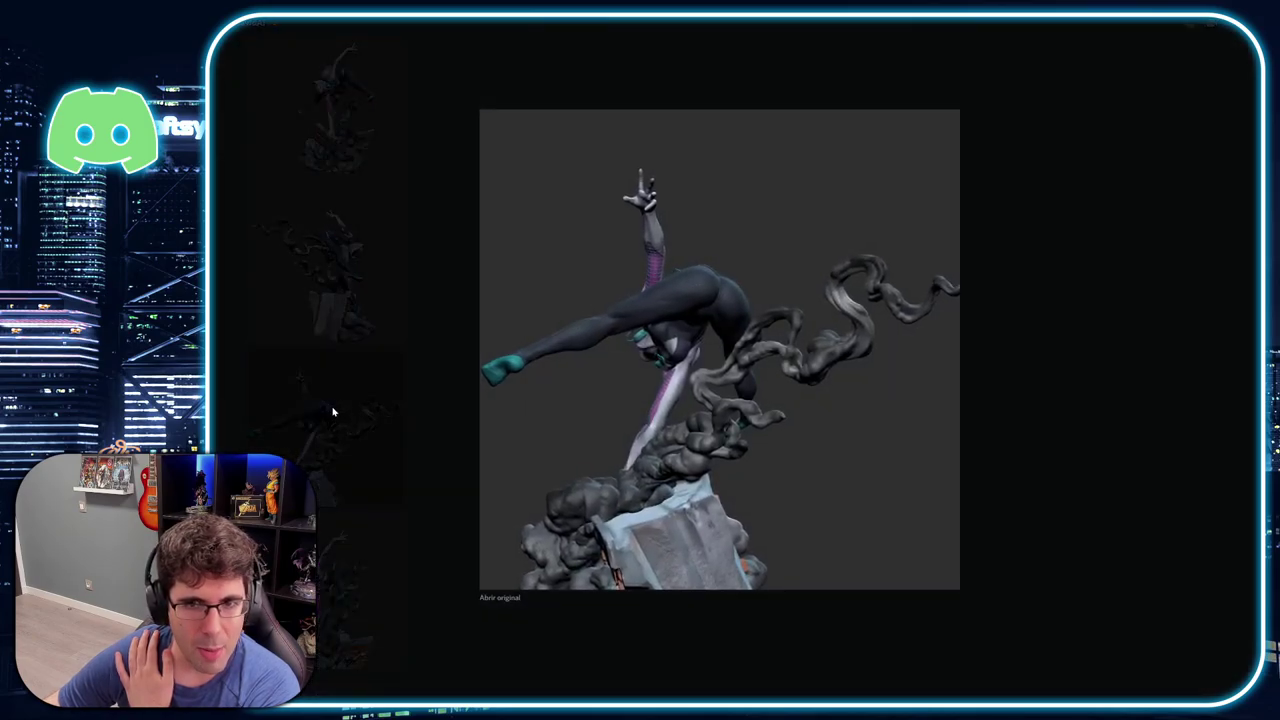
left_click(332, 408)
left_click(345, 251)
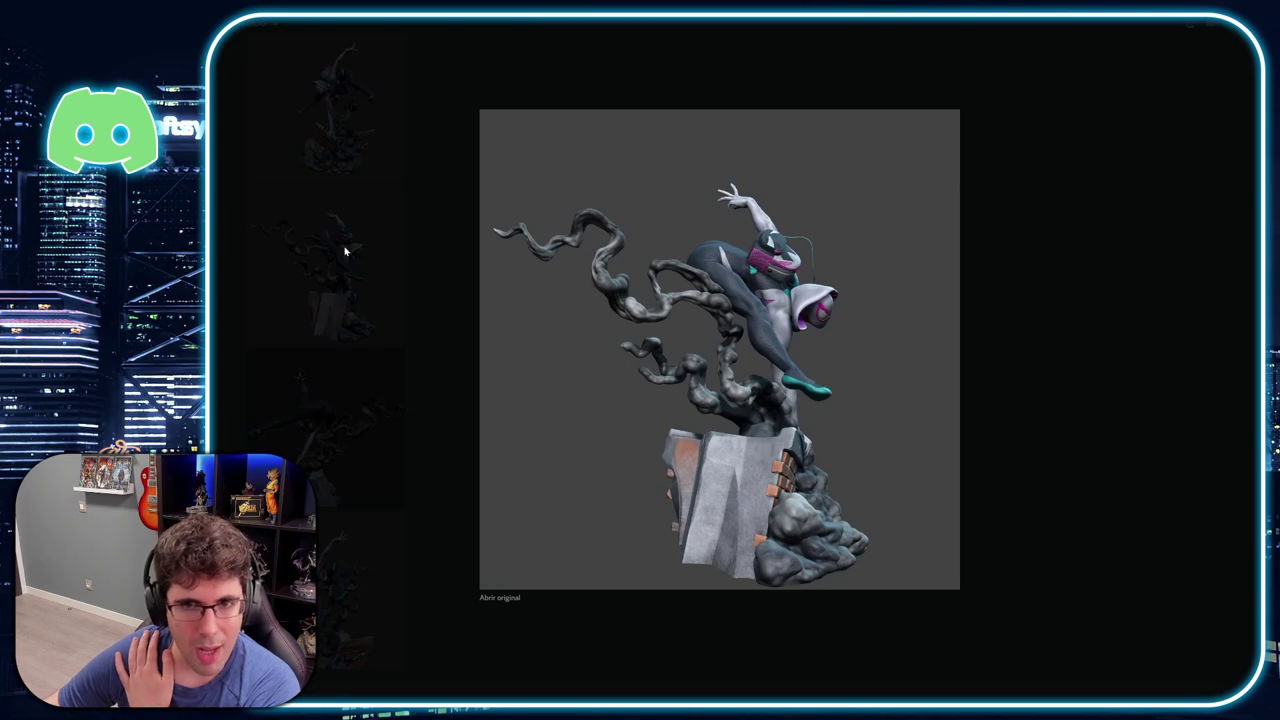
left_click(343, 174)
left_click(343, 115)
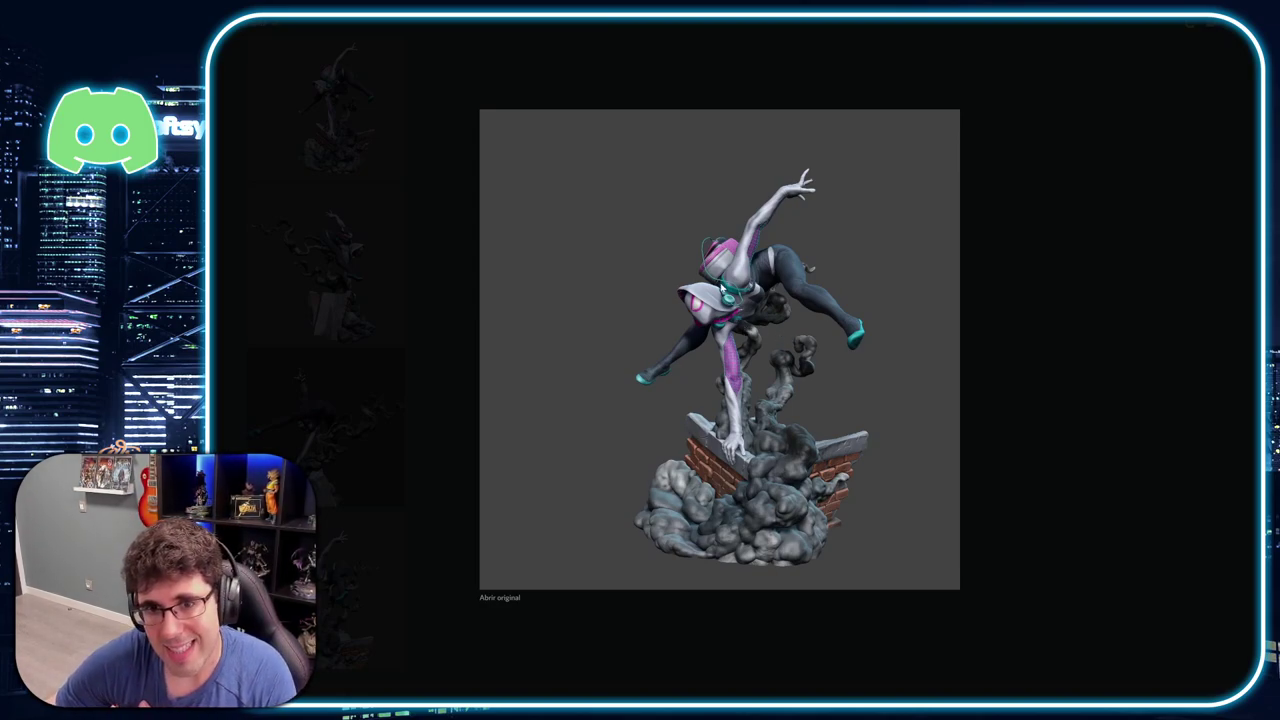
left_click(433, 300)
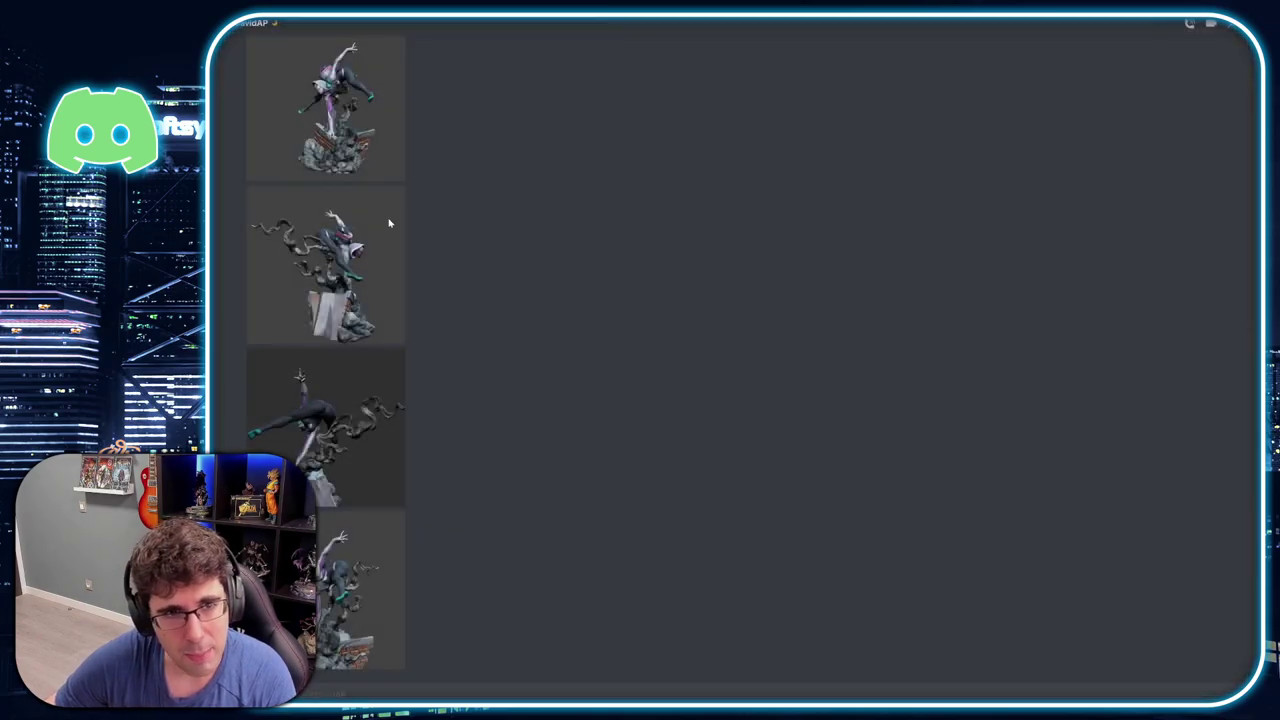
left_click(366, 138)
left_click(337, 228)
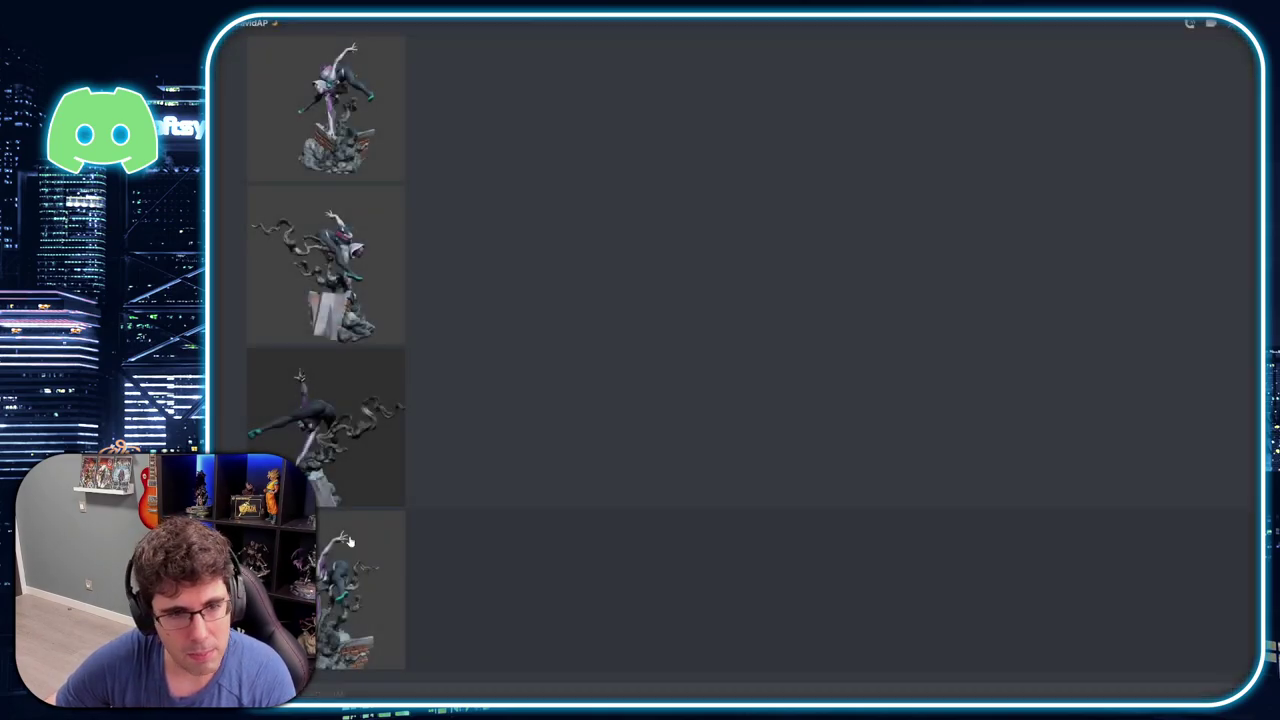
scroll(352, 438, "up", 3)
left_click(354, 385)
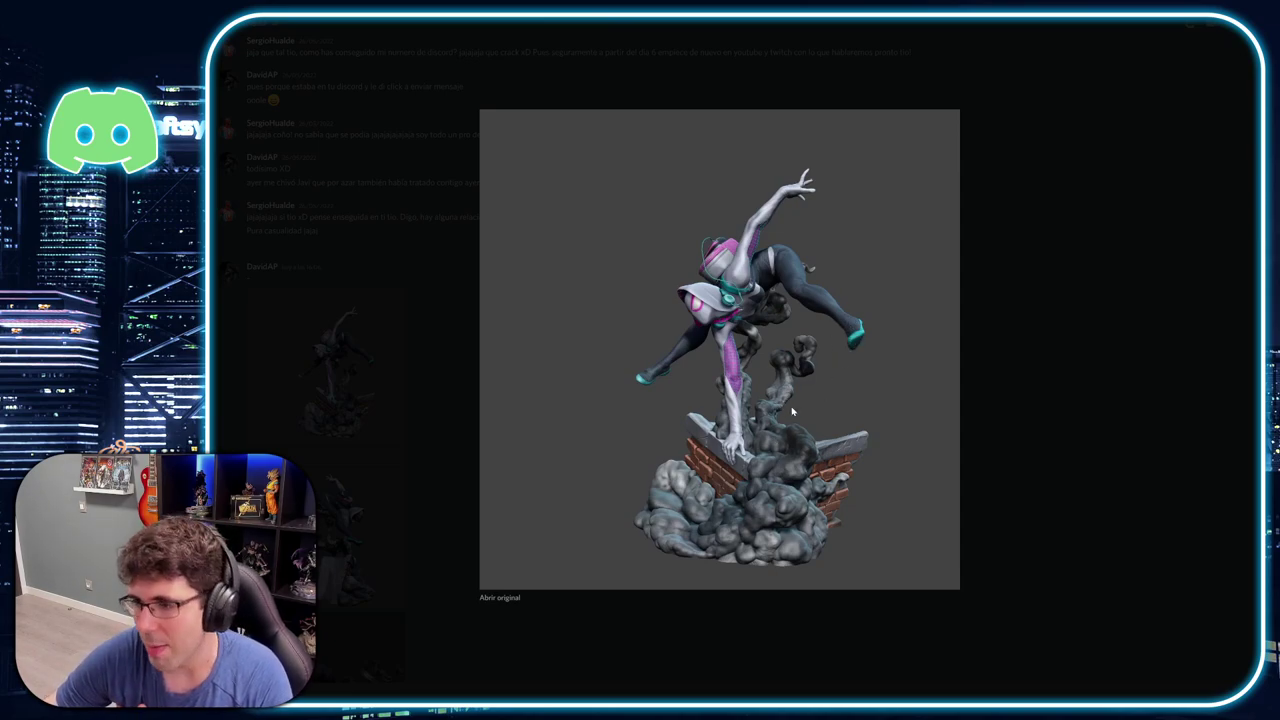
left_click(997, 394)
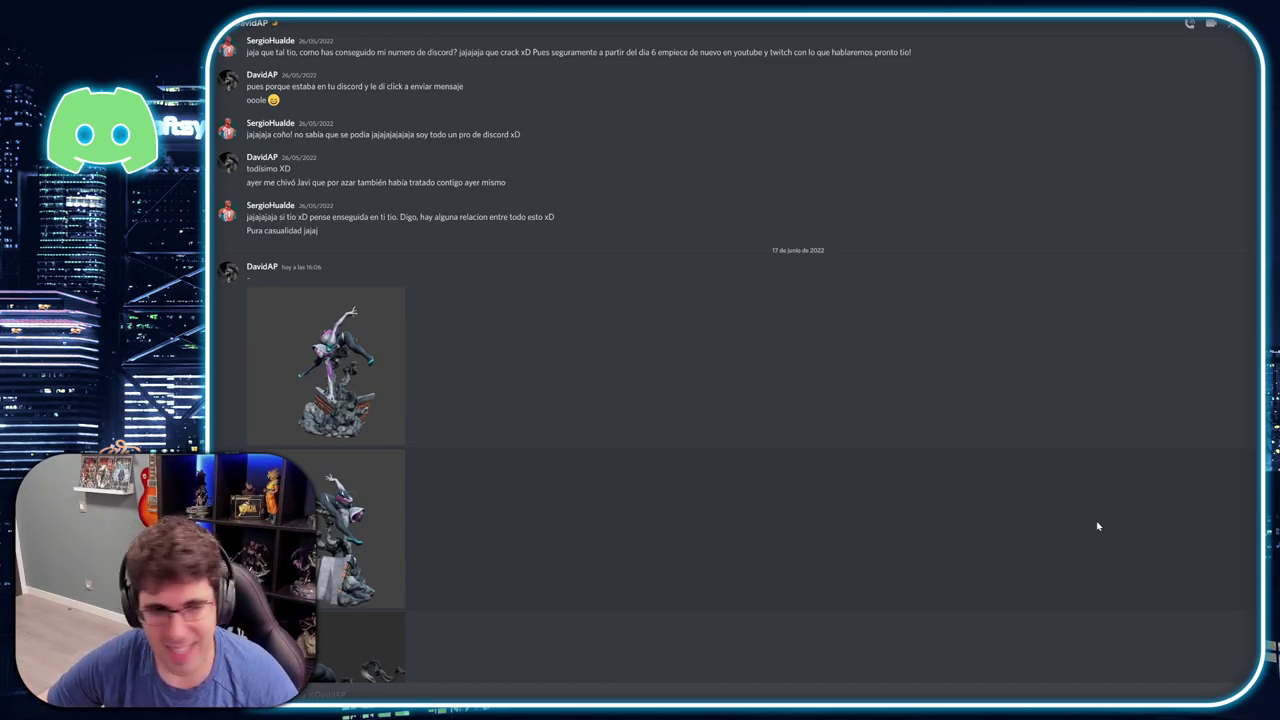
scroll(814, 483, "down", 2)
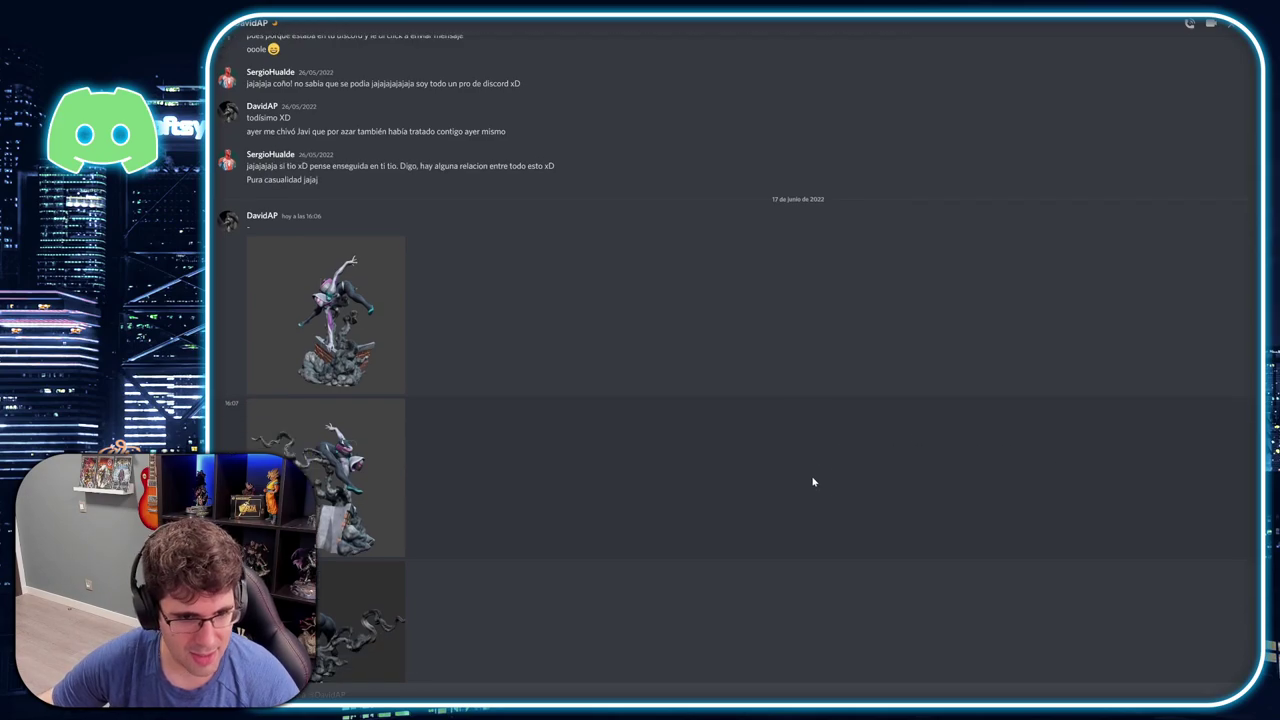
scroll(813, 482, "down", 3)
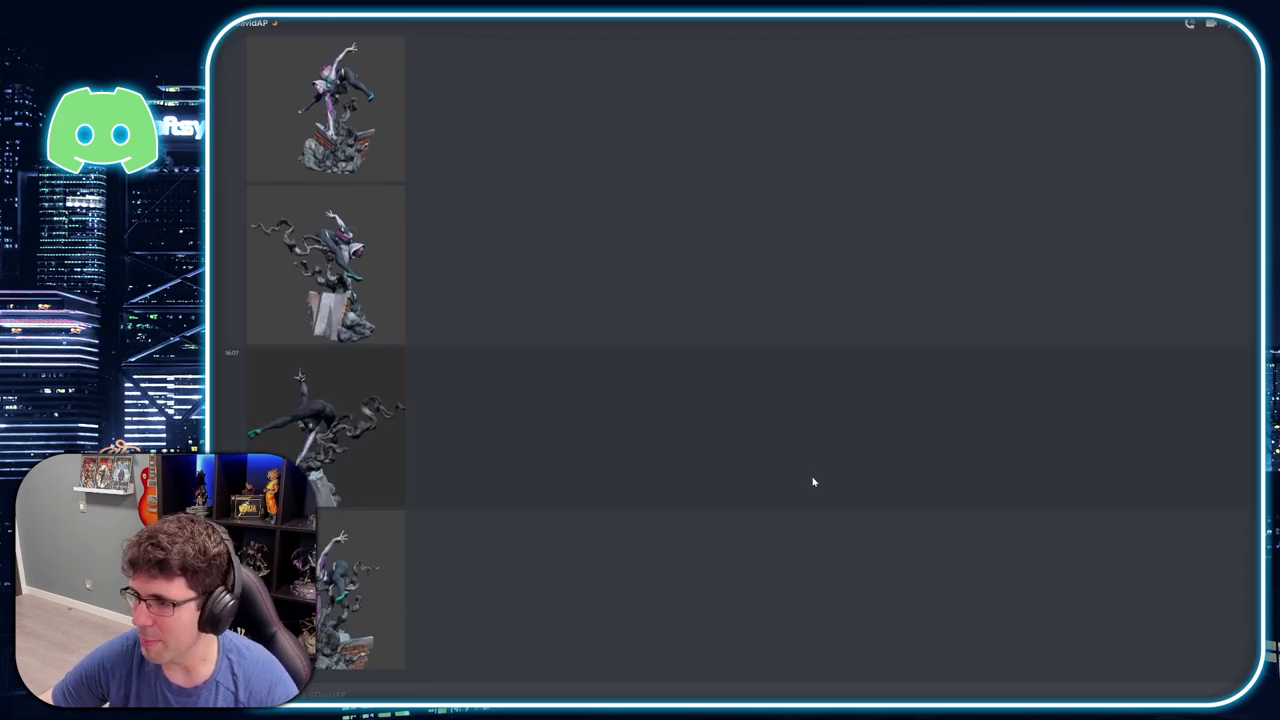